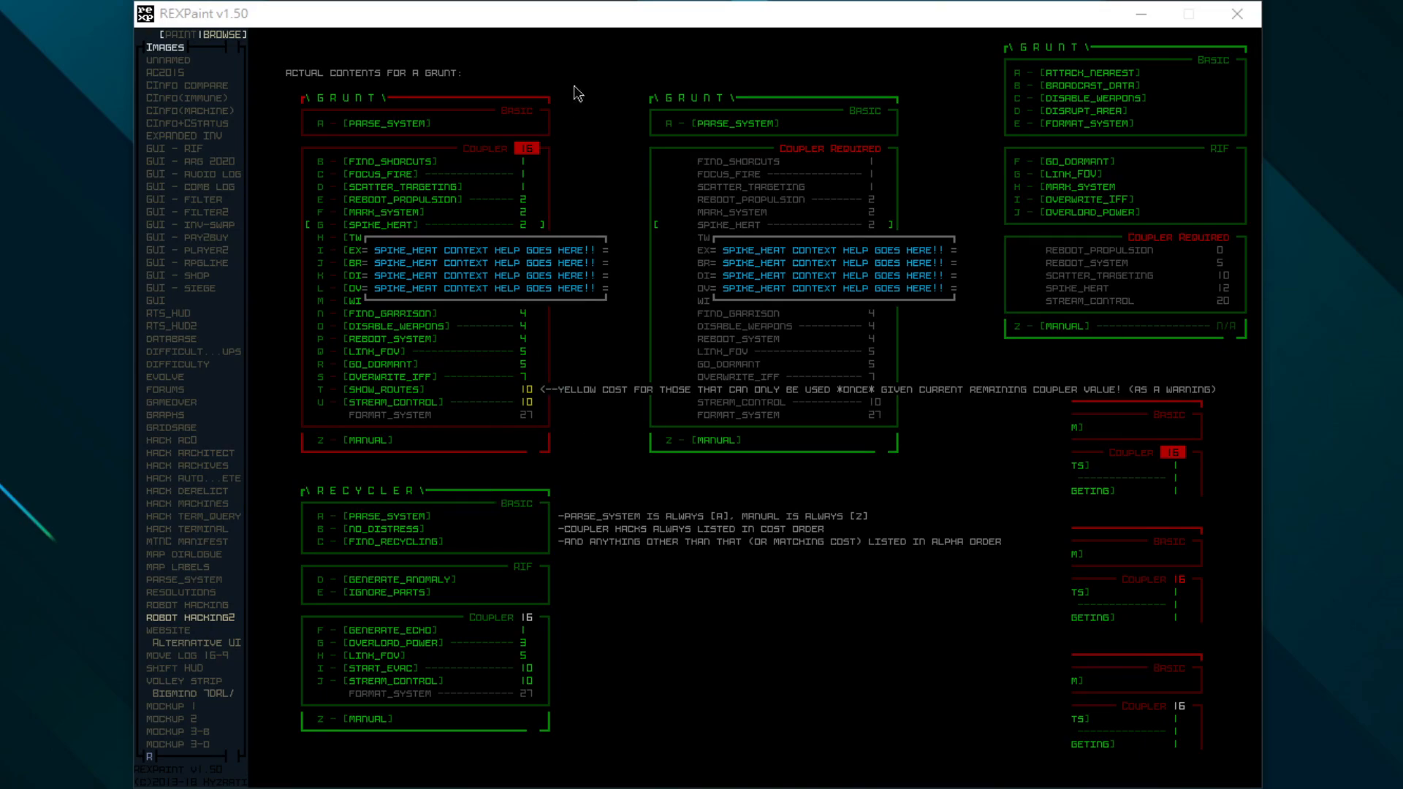
Switch the Robot Hacking2 image to paint mode and toggle the visibility of layer 2.
click(577, 13)
key(alt+Tab)
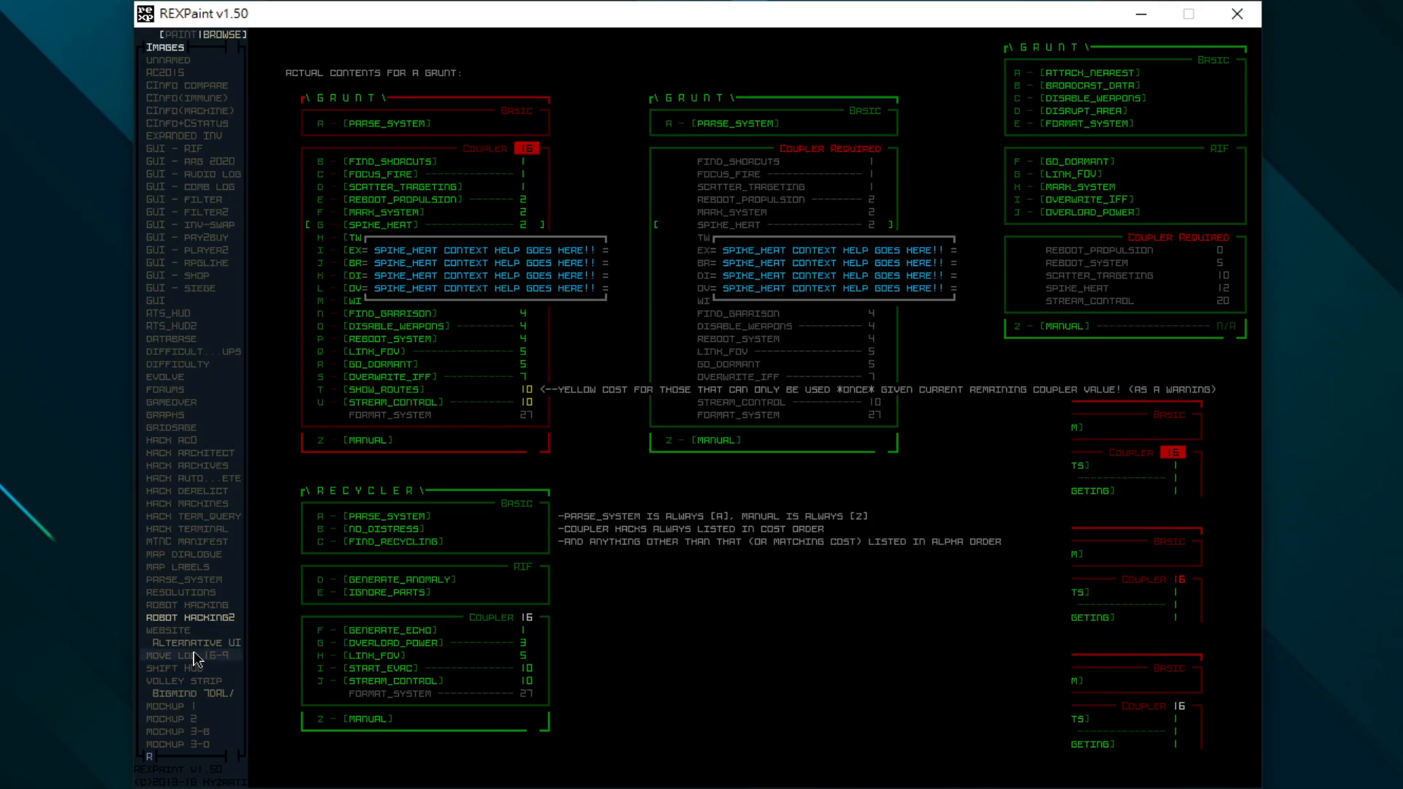
click(174, 36)
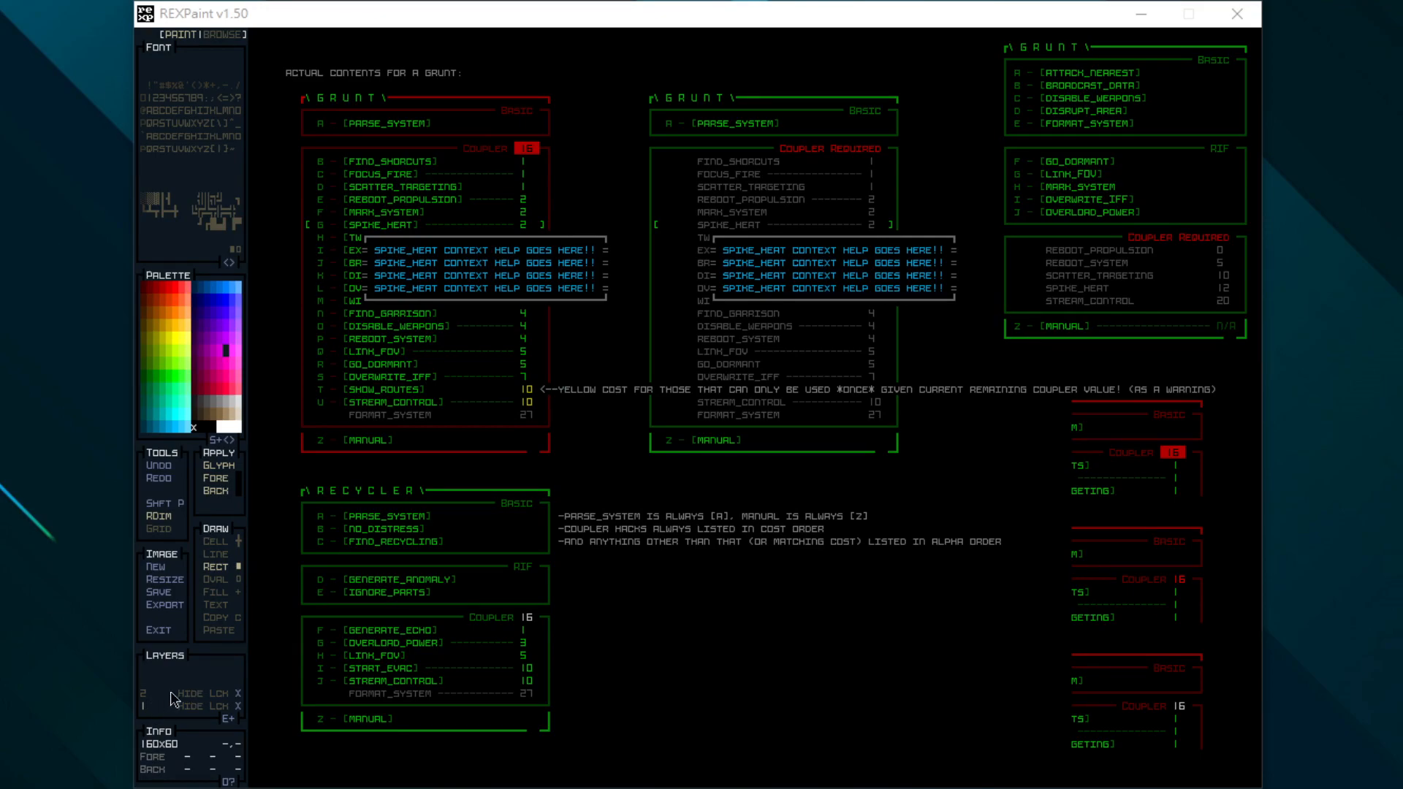
click(199, 694)
click(198, 694)
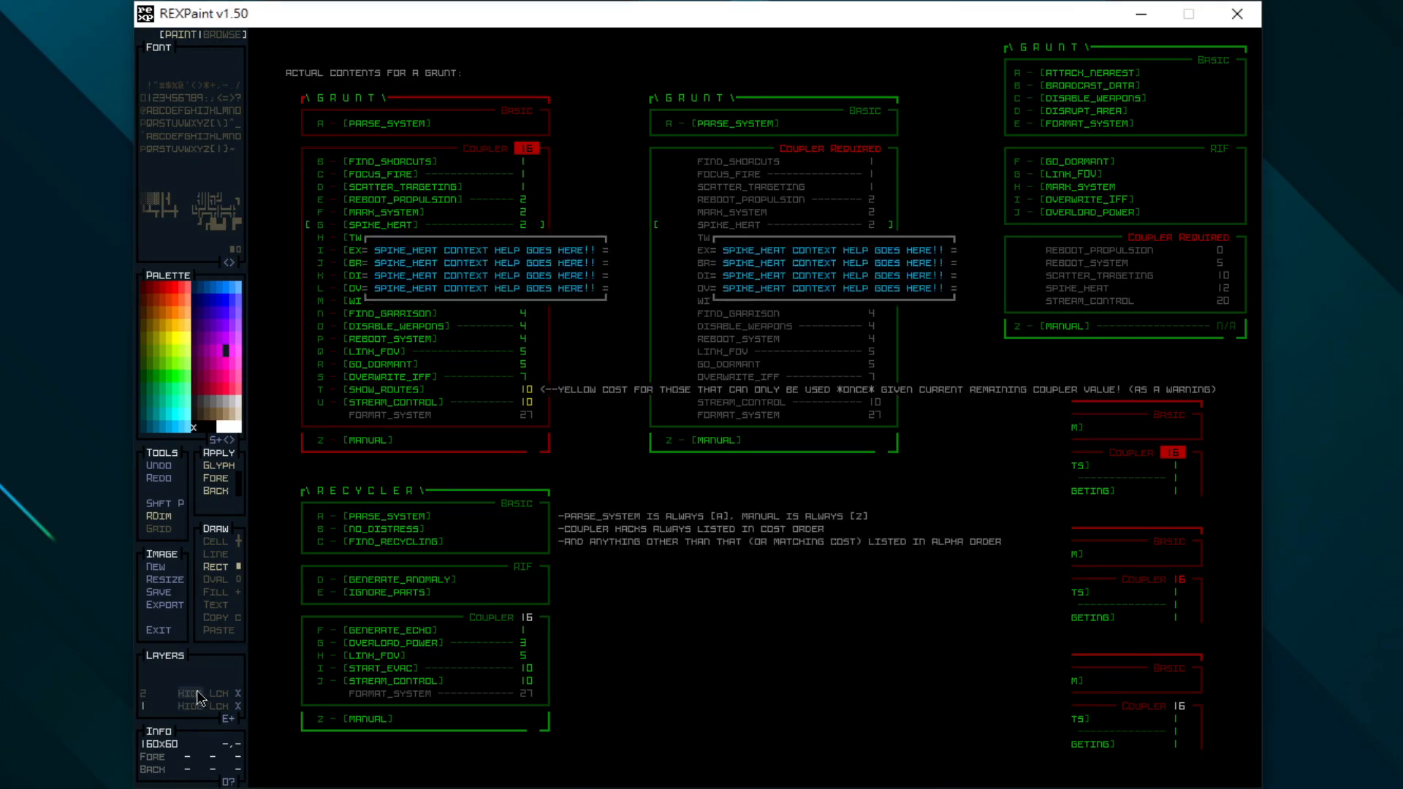
click(192, 693)
click(192, 692)
click(164, 514)
Open the GUI image from the image list and hide its layers 4, 3 and 2.
click(223, 36)
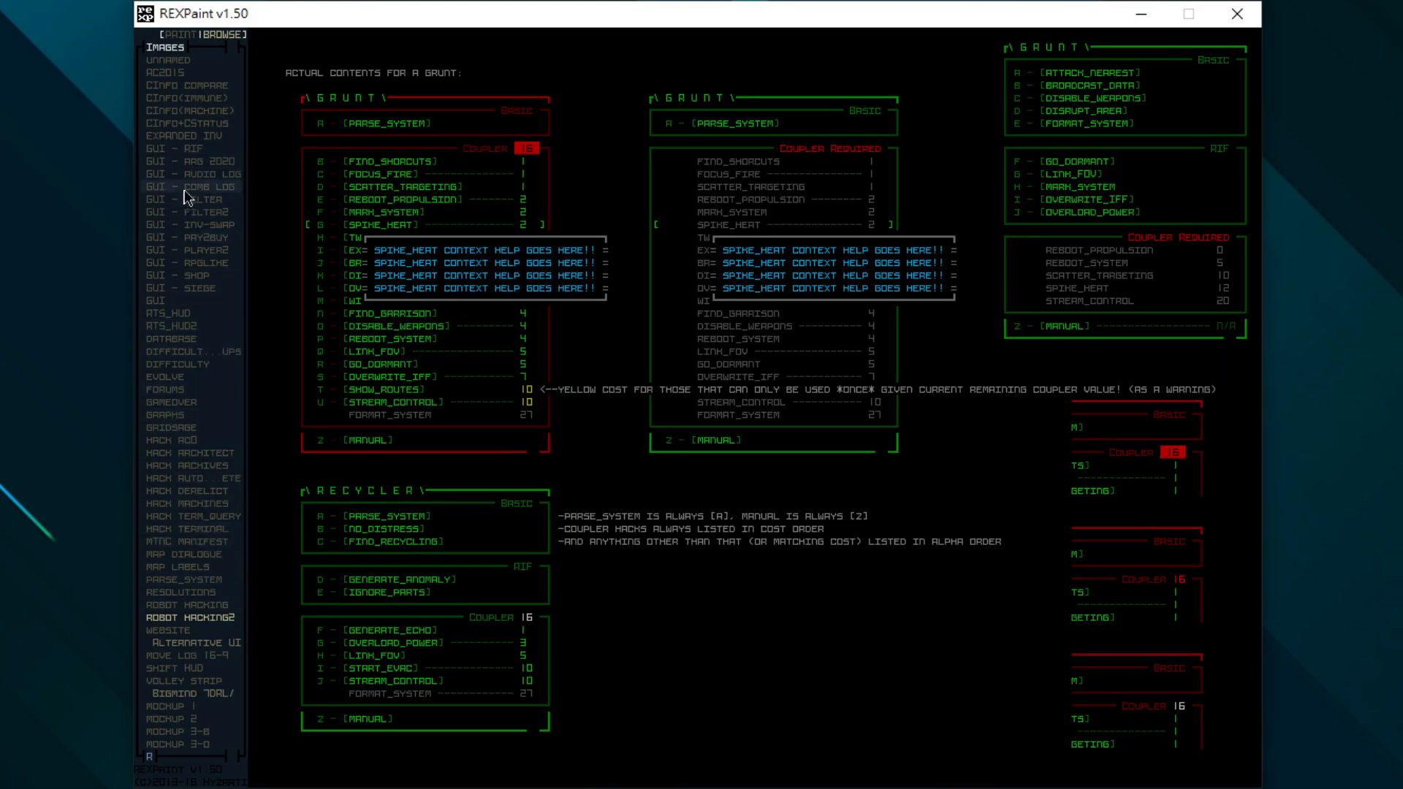
click(202, 304)
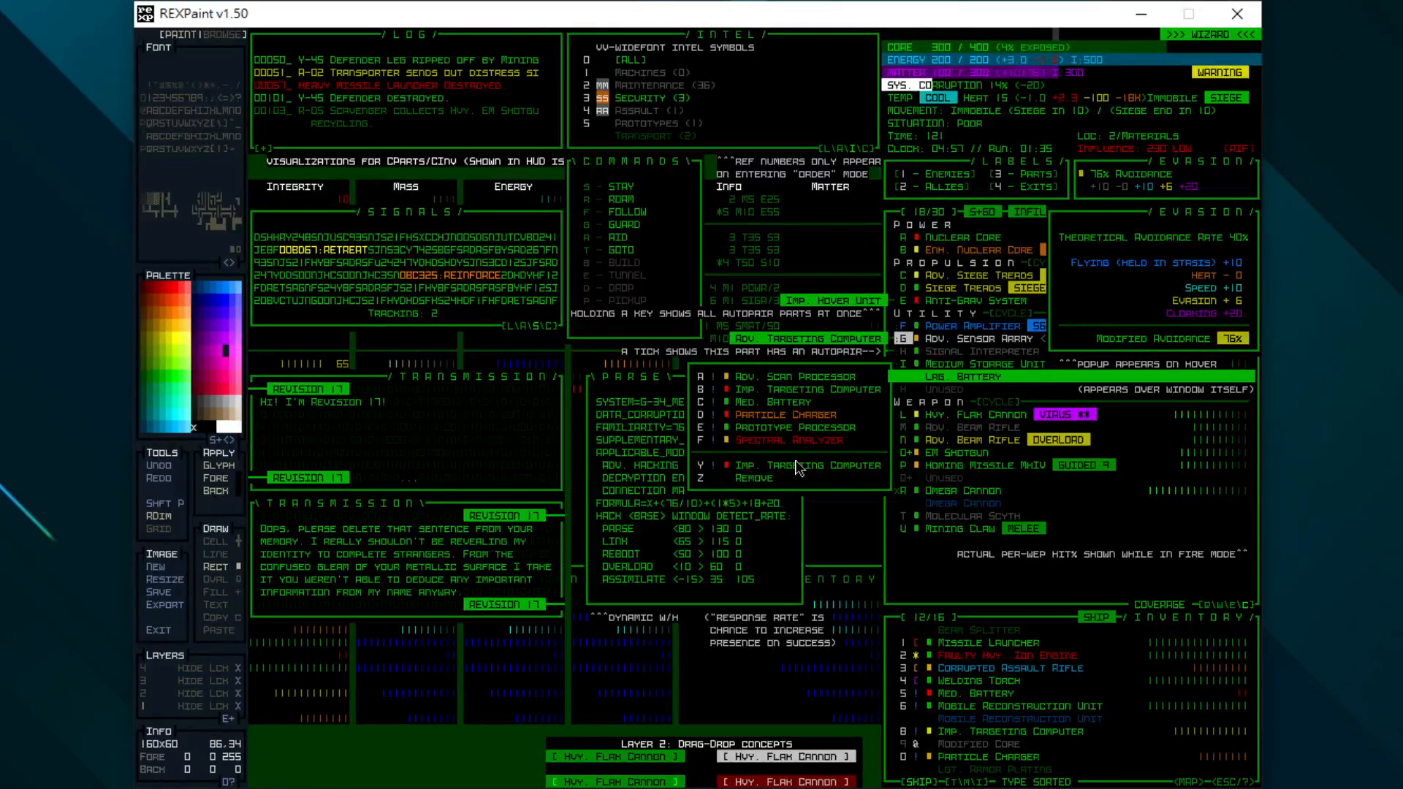
key(ctrl+4)
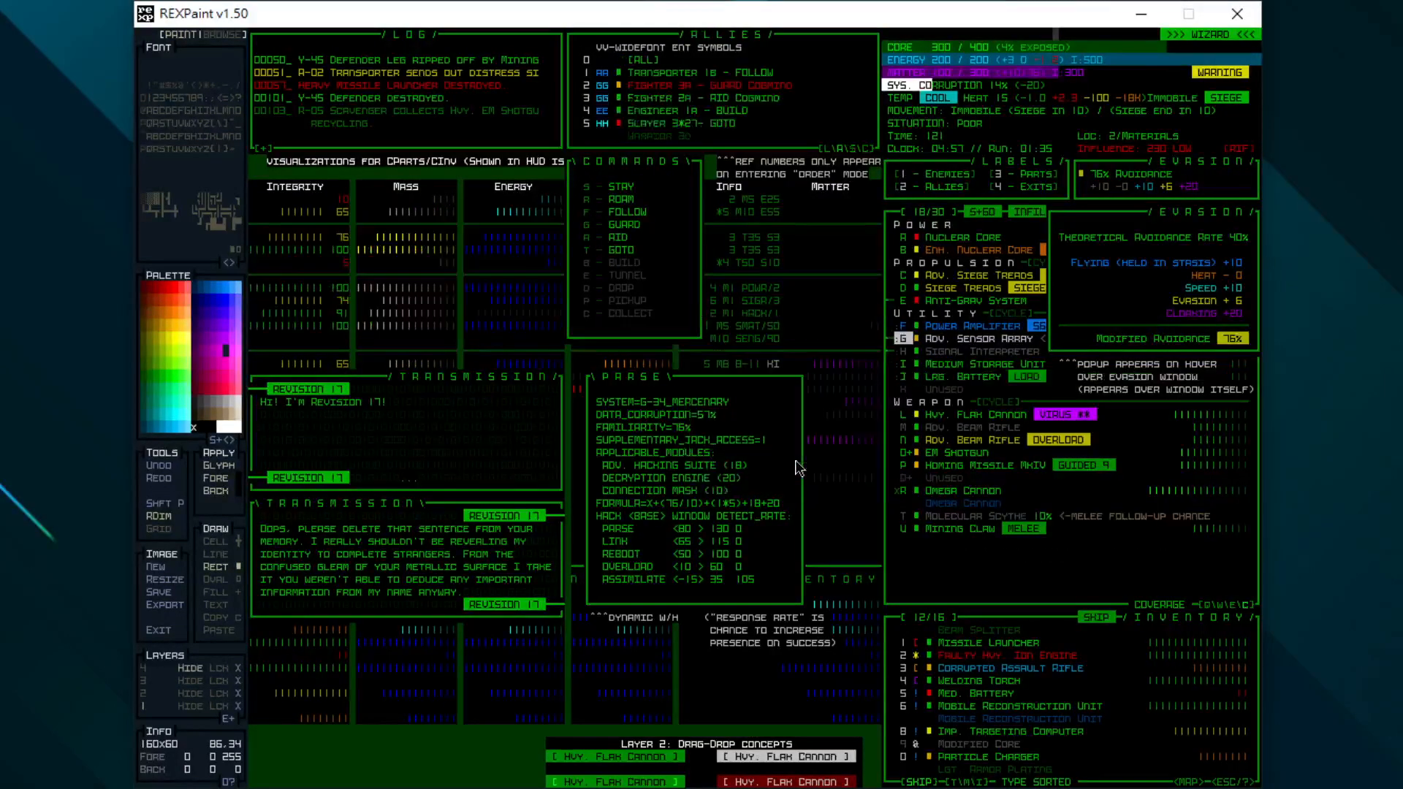
key(ctrl+3)
key(ctrl+2)
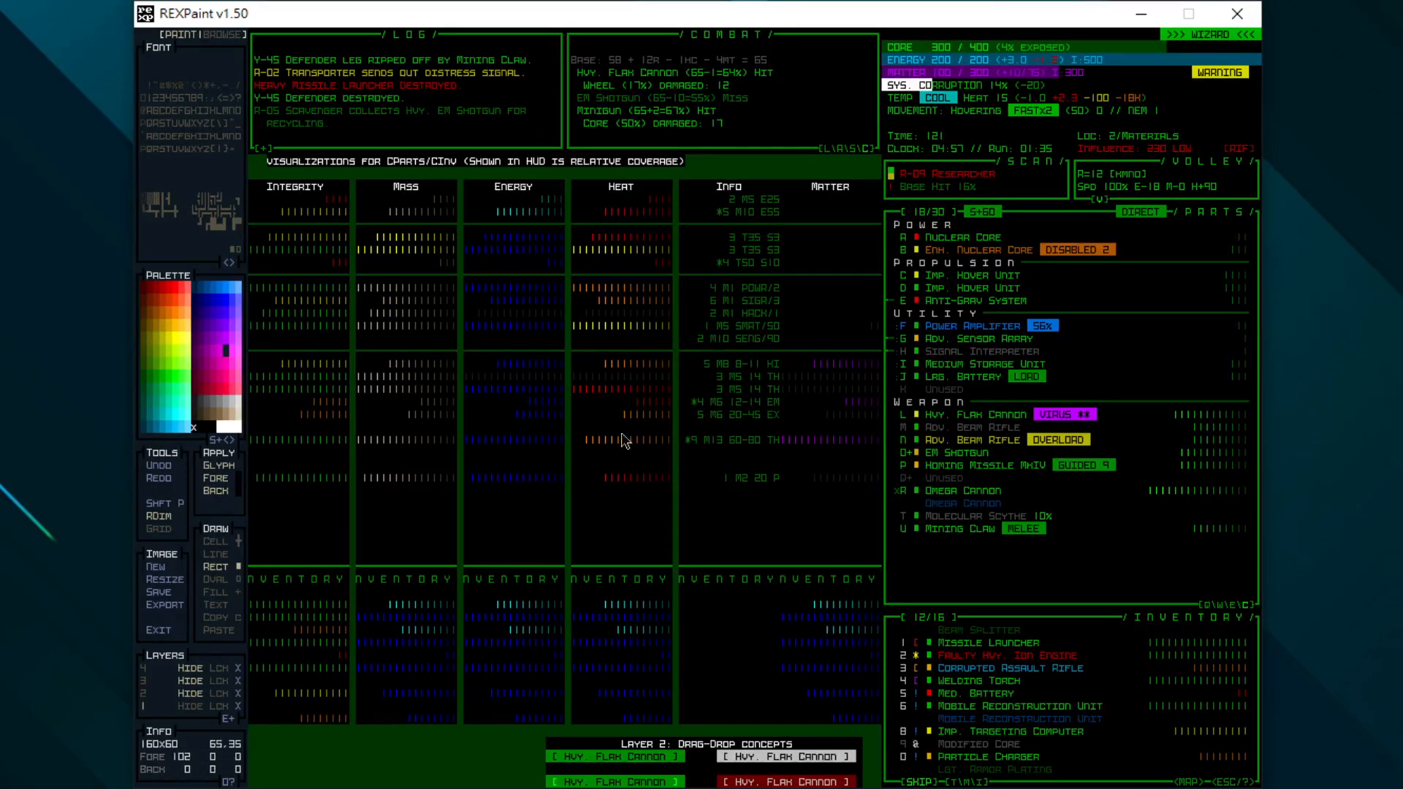
Reveal layers 2, 3 and 4 of the GUI mockup one by one in paint mode.
key(Tab)
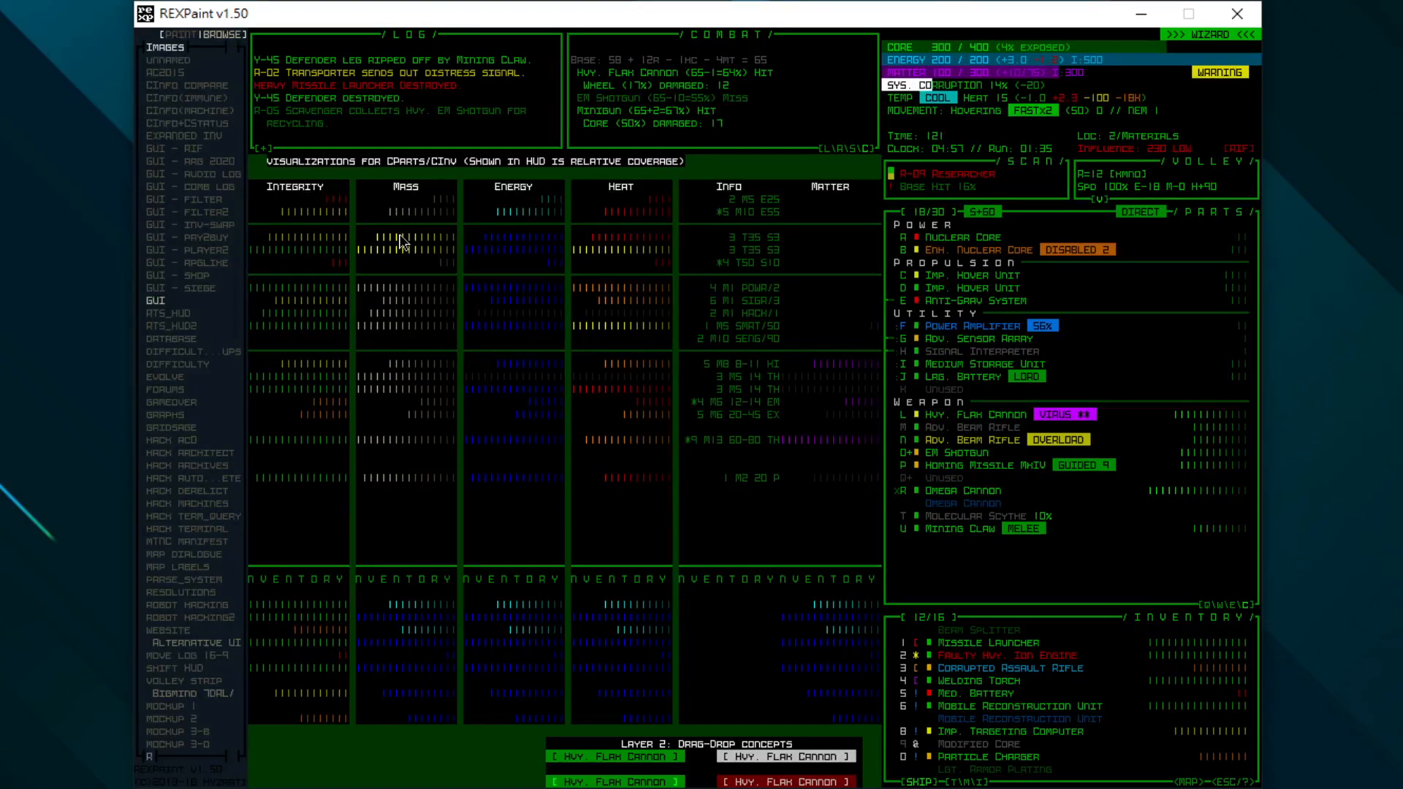
key(Tab)
key(2)
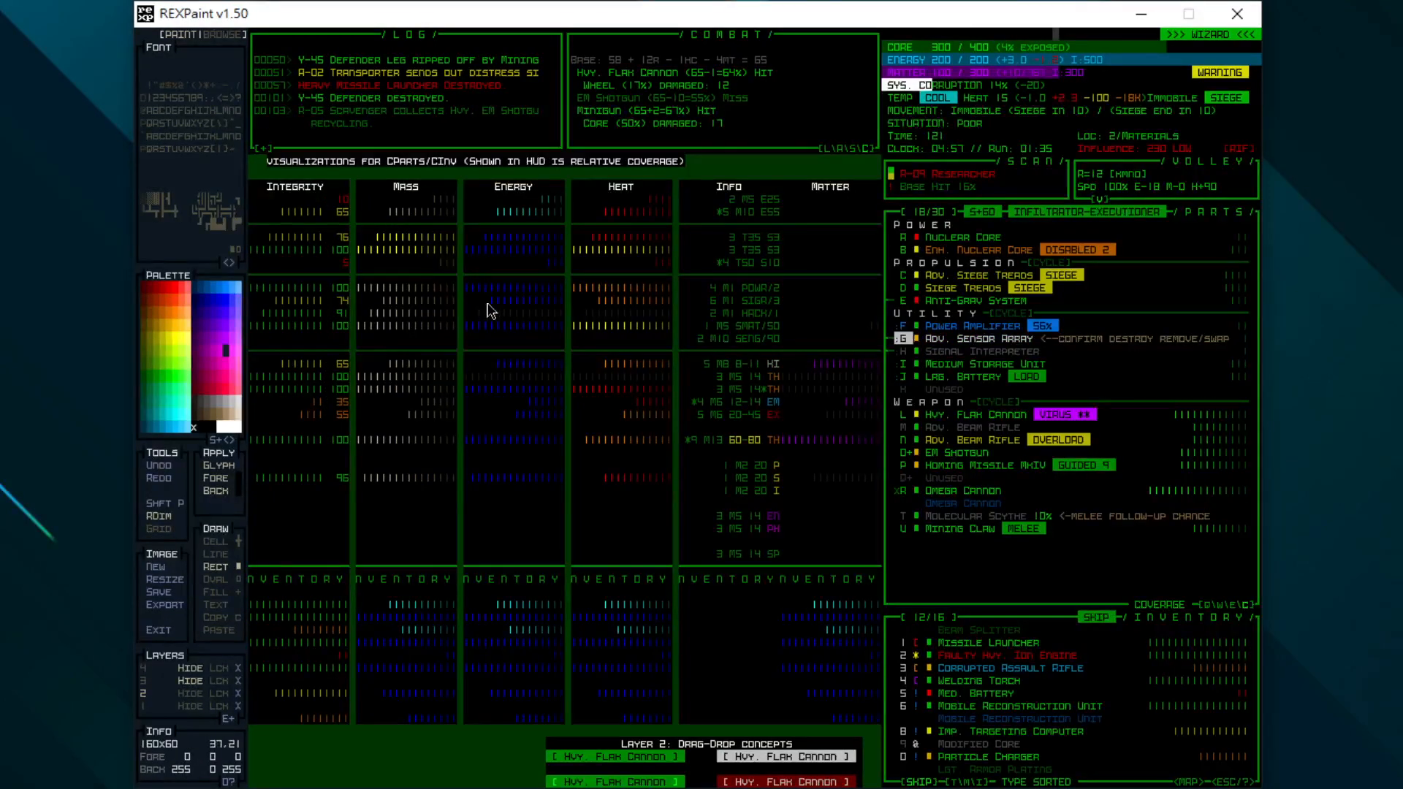
key(3)
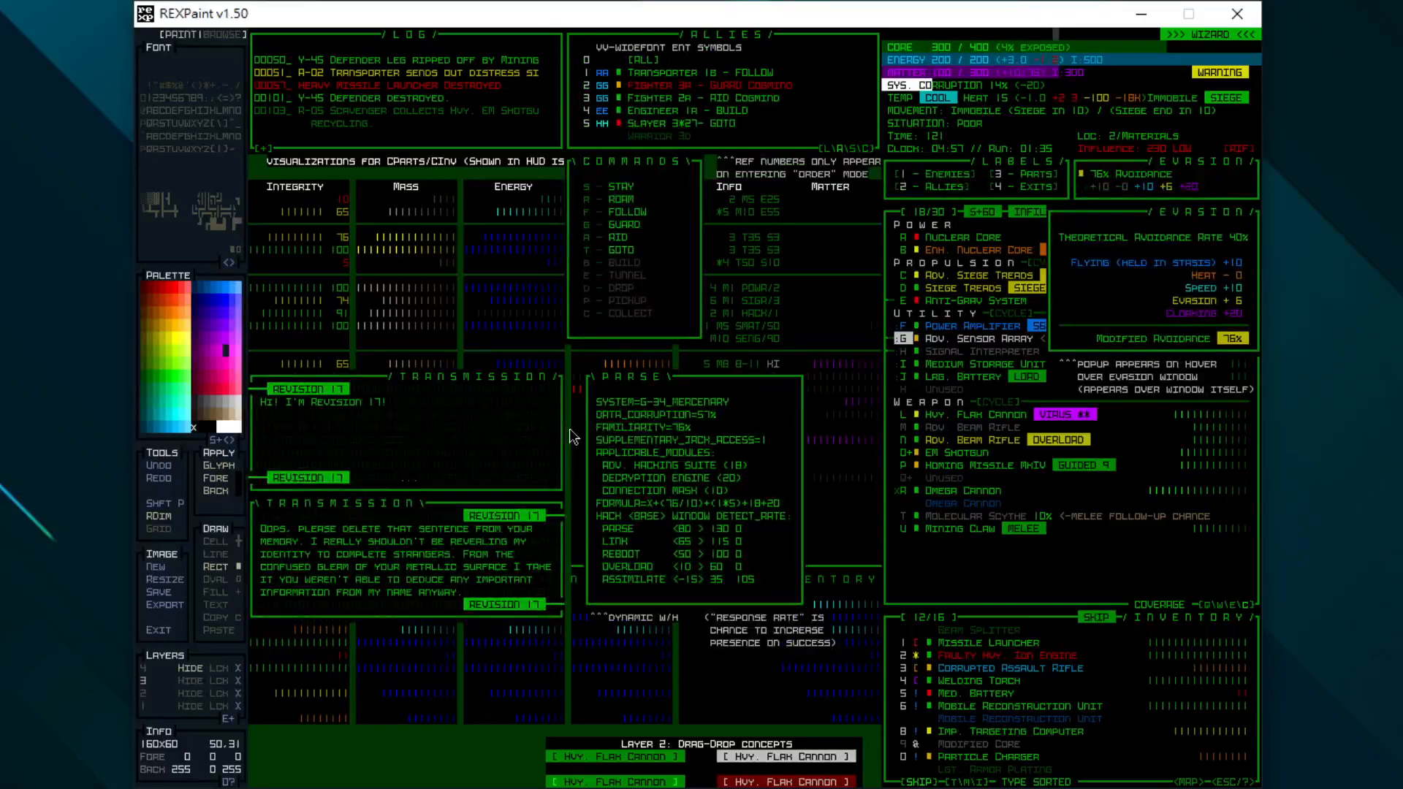
key(4)
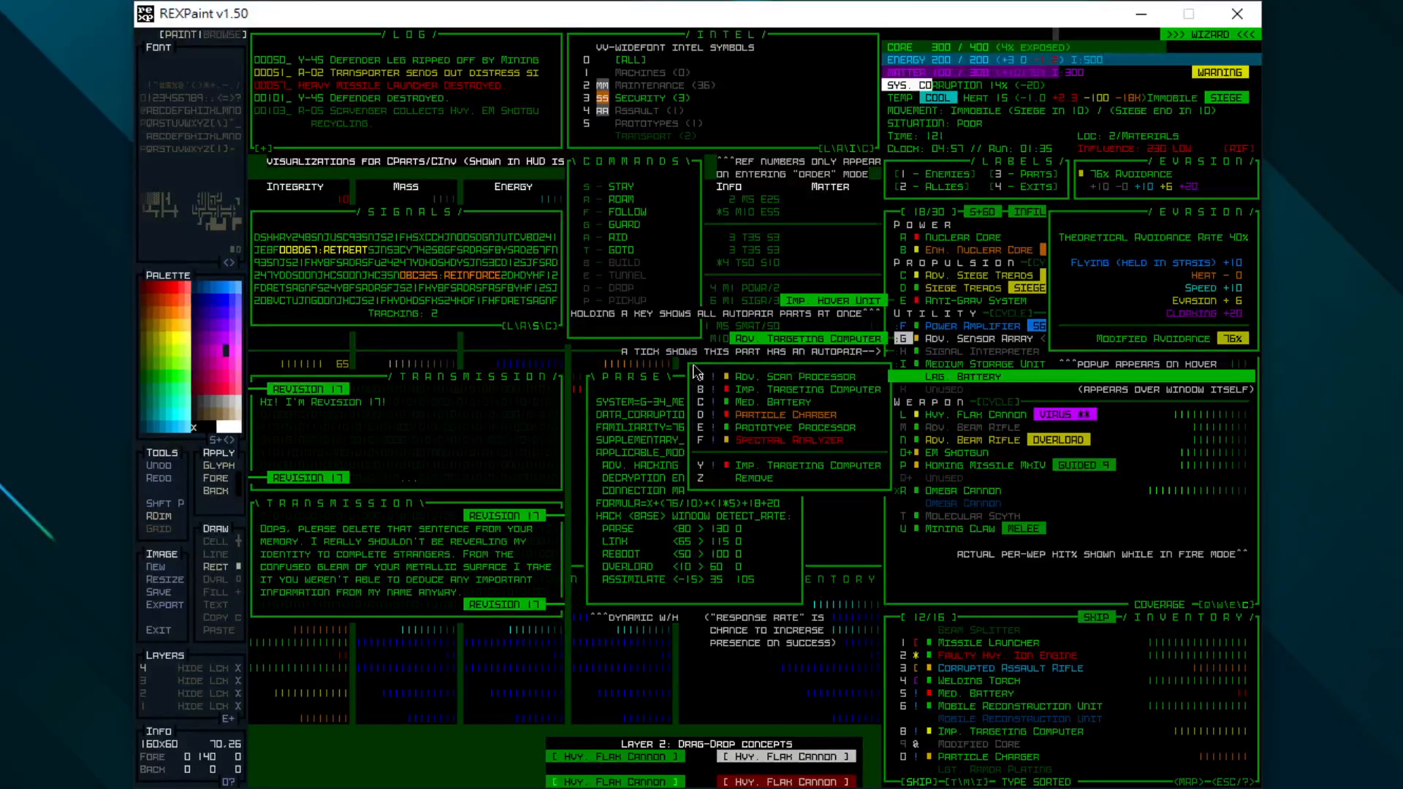
Hide layers 4, 3 and 2 of the GUI mockup, leaving only the base HUD on display.
key(ctrl+4)
key(ctrl+3)
key(ctrl+2)
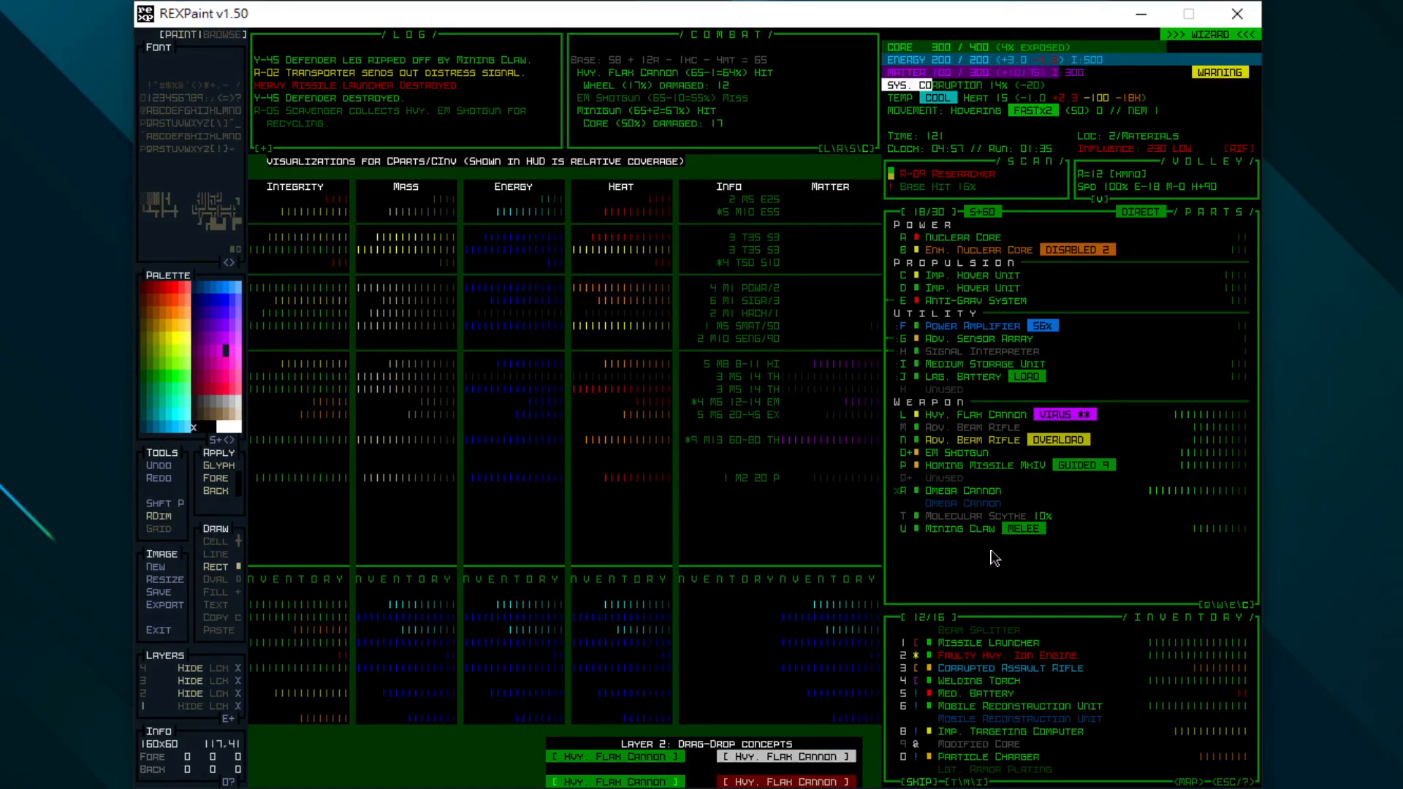
Show layers 2, 3 and 4 over the base HUD again and hide layers 4 and 3.
key(2)
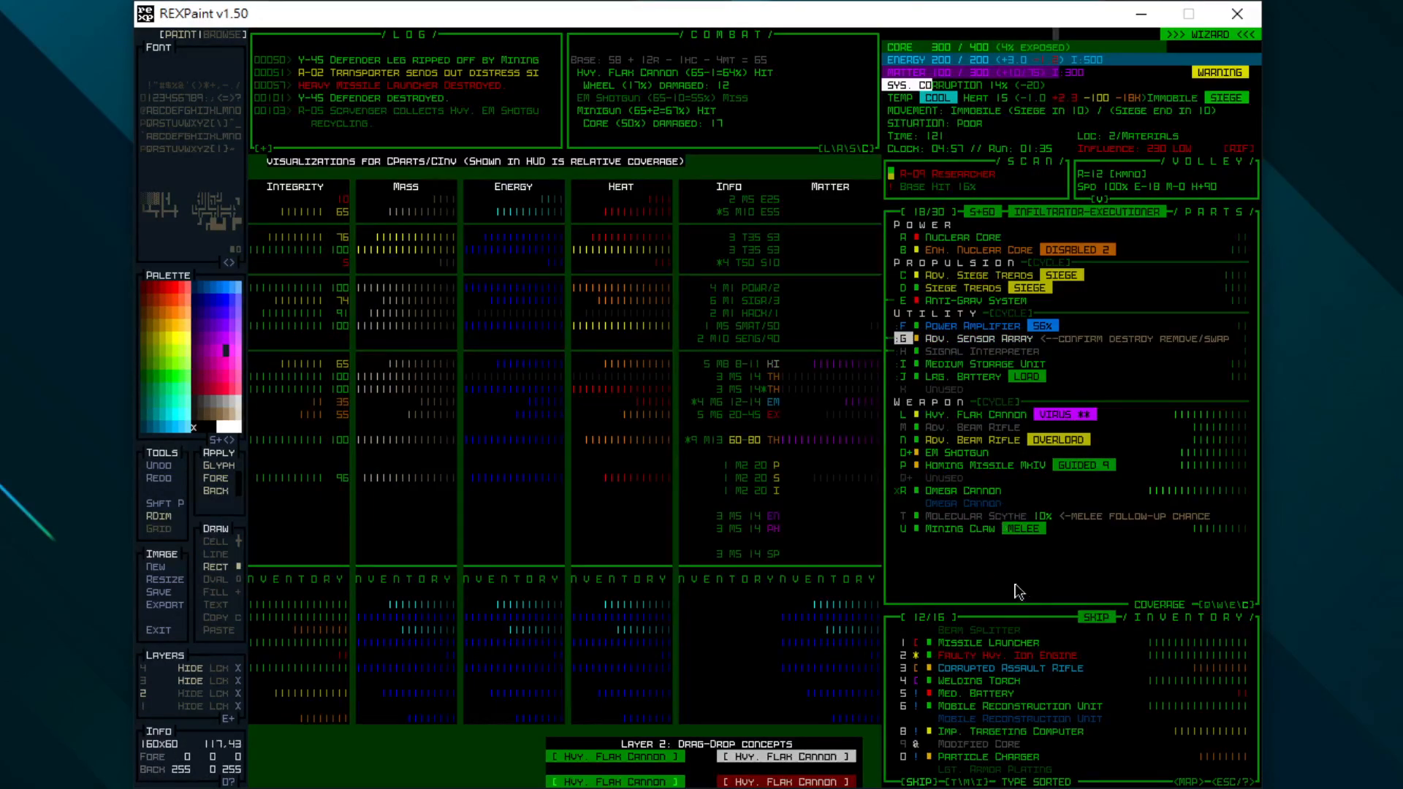
key(3)
key(4)
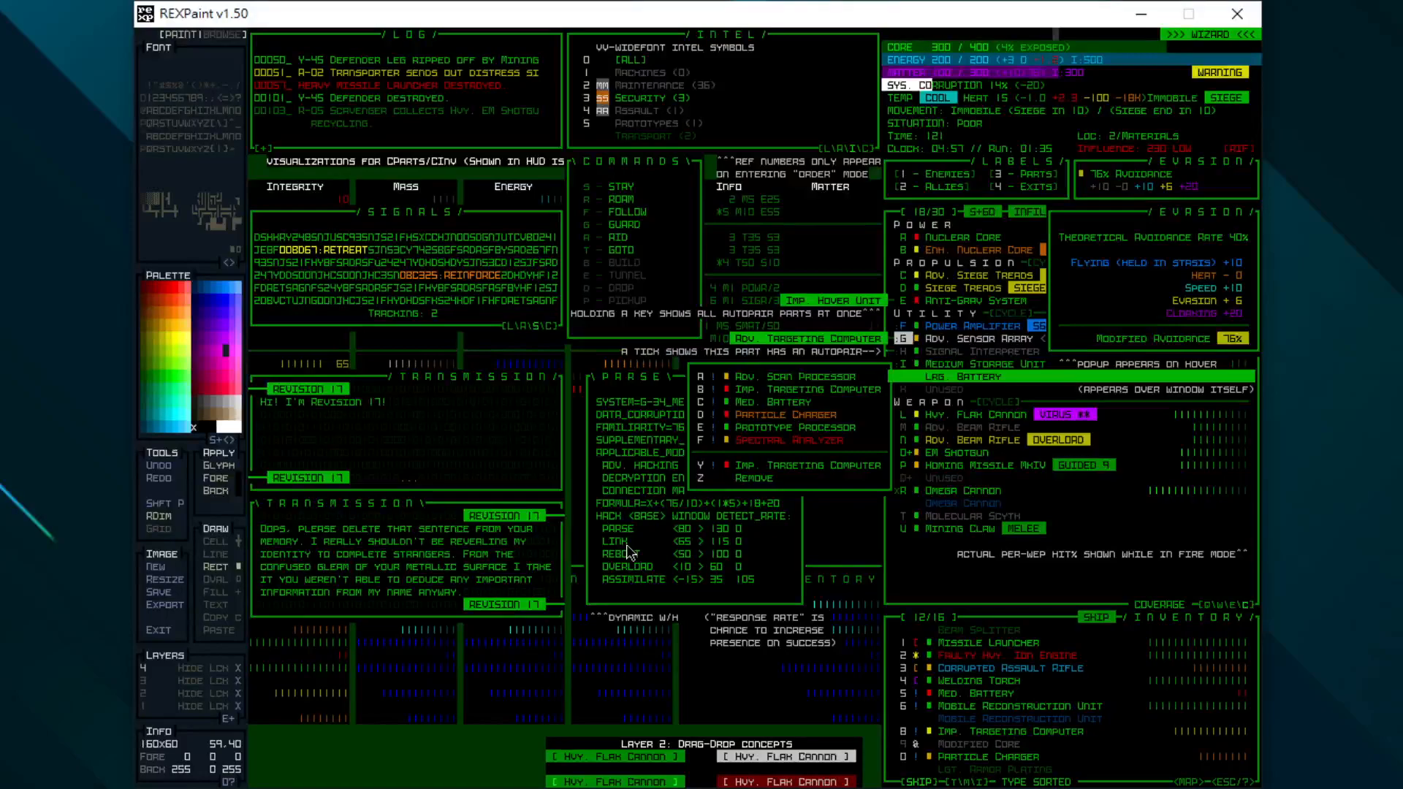
key(ctrl+4)
key(ctrl+3)
Return to the image browser and compare the GUI - Shop mockup with the main GUI mockup.
key(Tab)
click(186, 276)
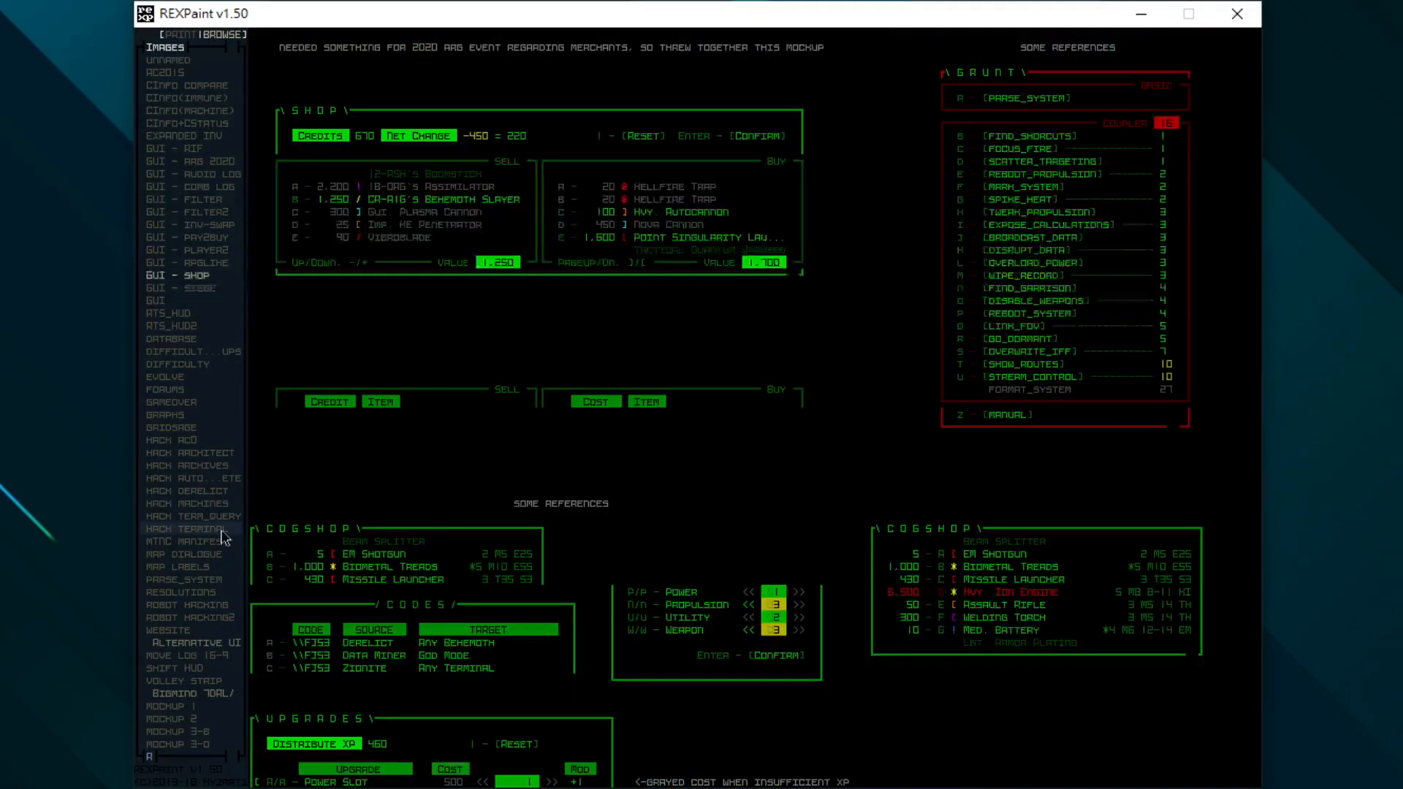
click(154, 300)
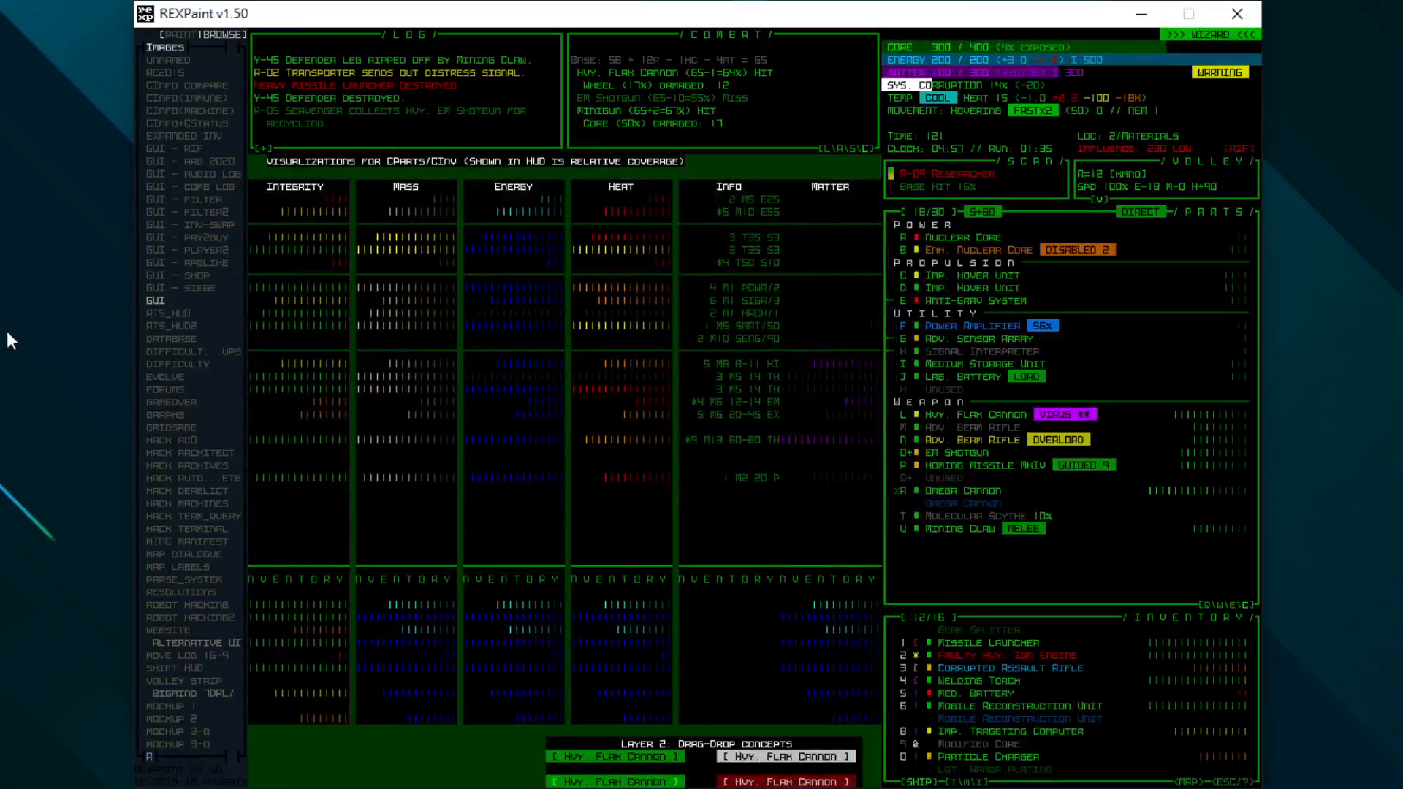
key(Up)
key(Down)
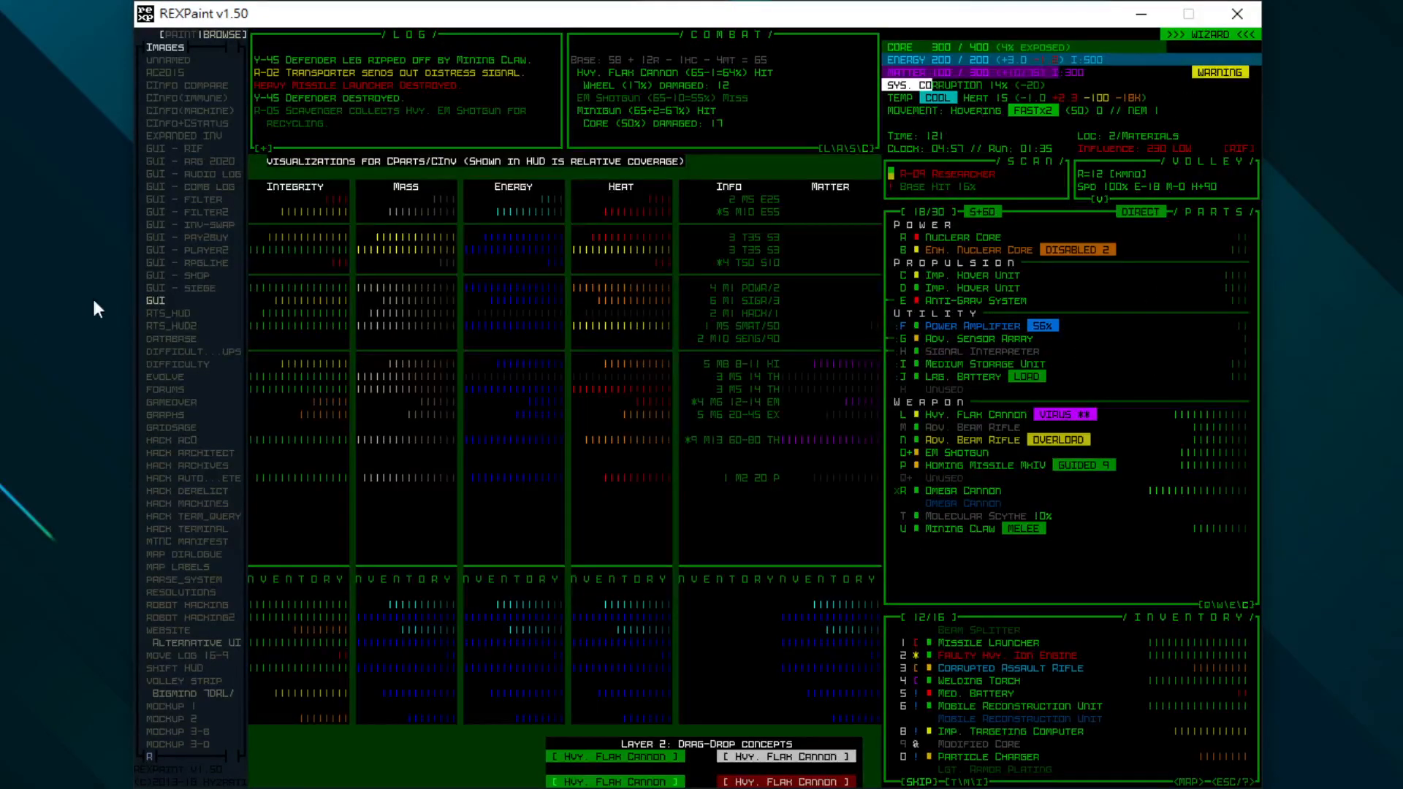
click(196, 275)
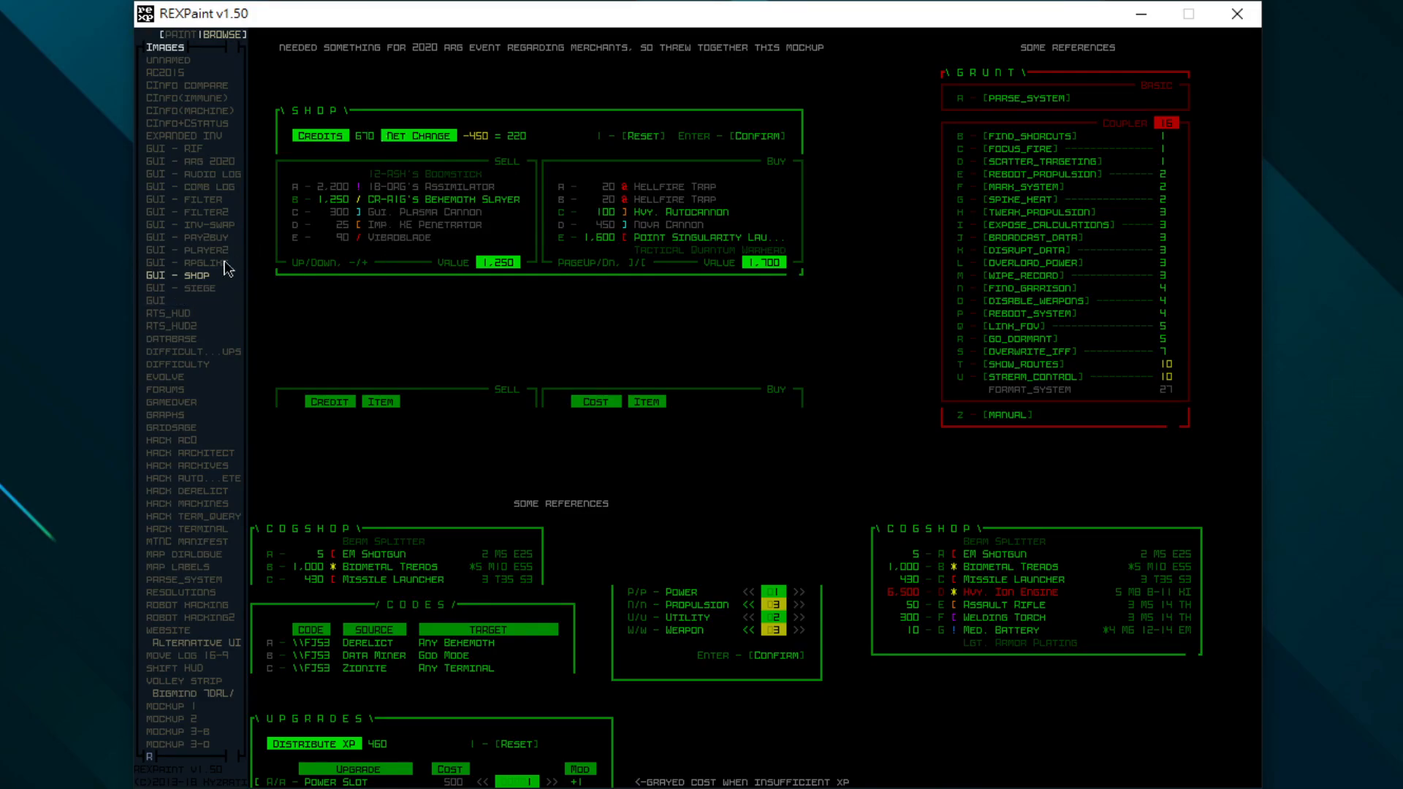
click(195, 302)
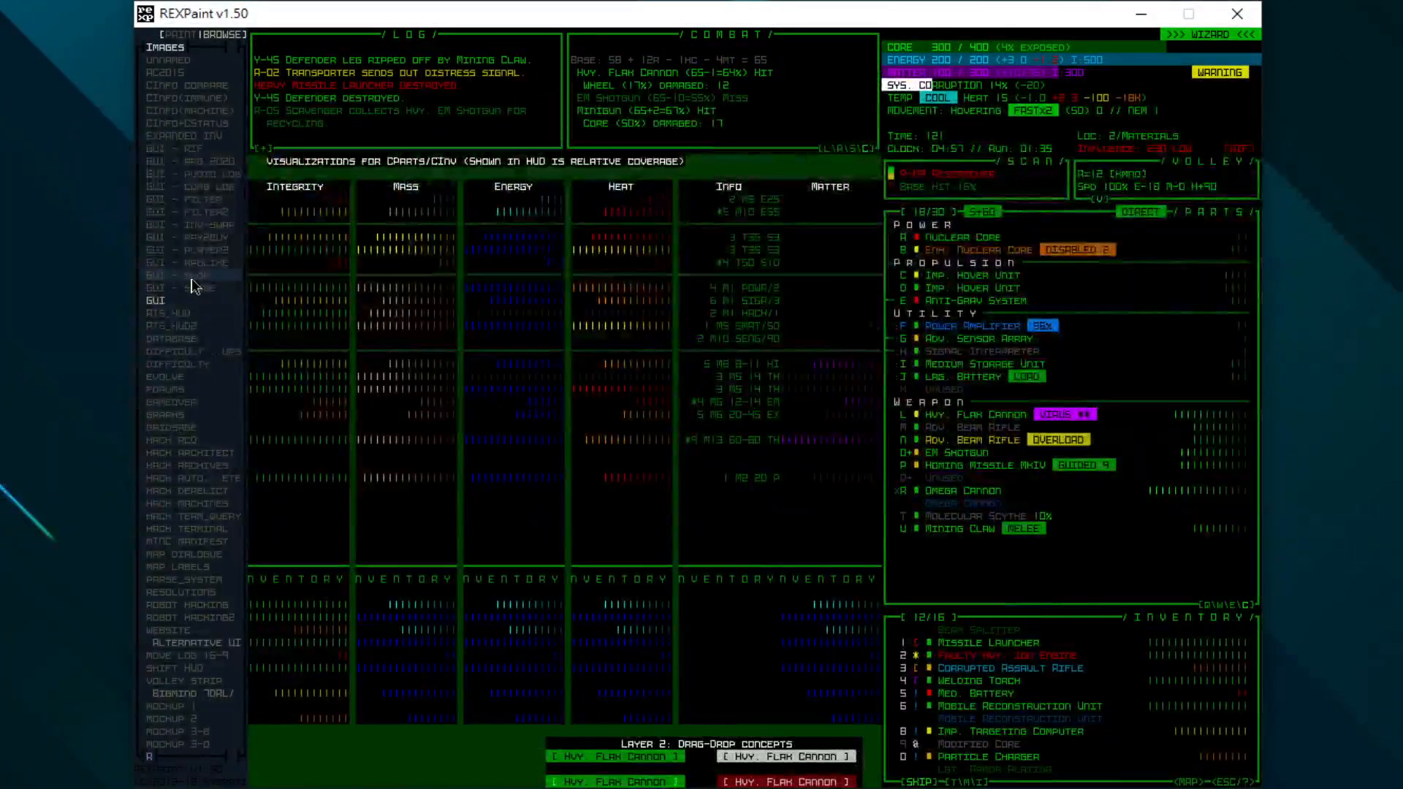
click(194, 281)
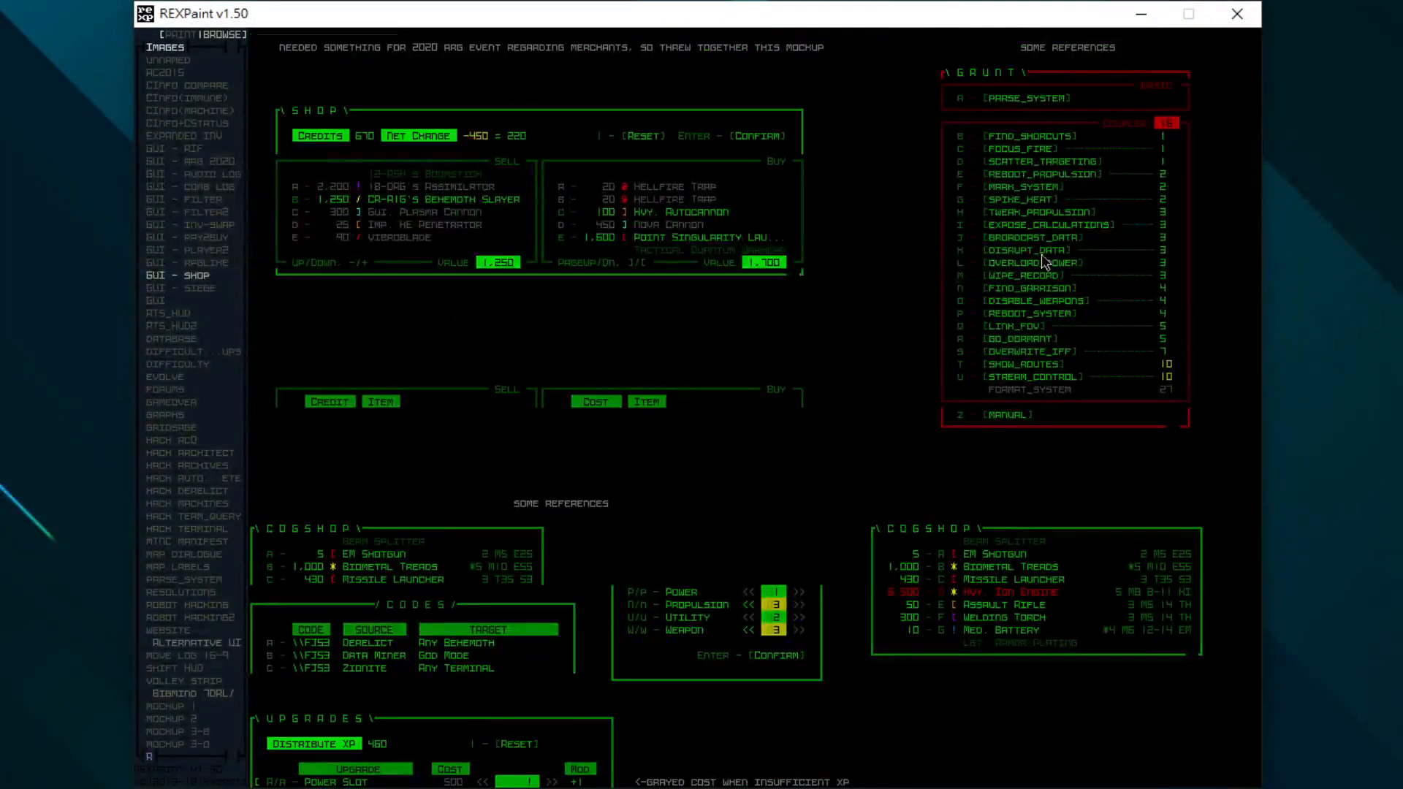
Open the GUI - RPGlike mockup and switch it to paint mode.
click(149, 263)
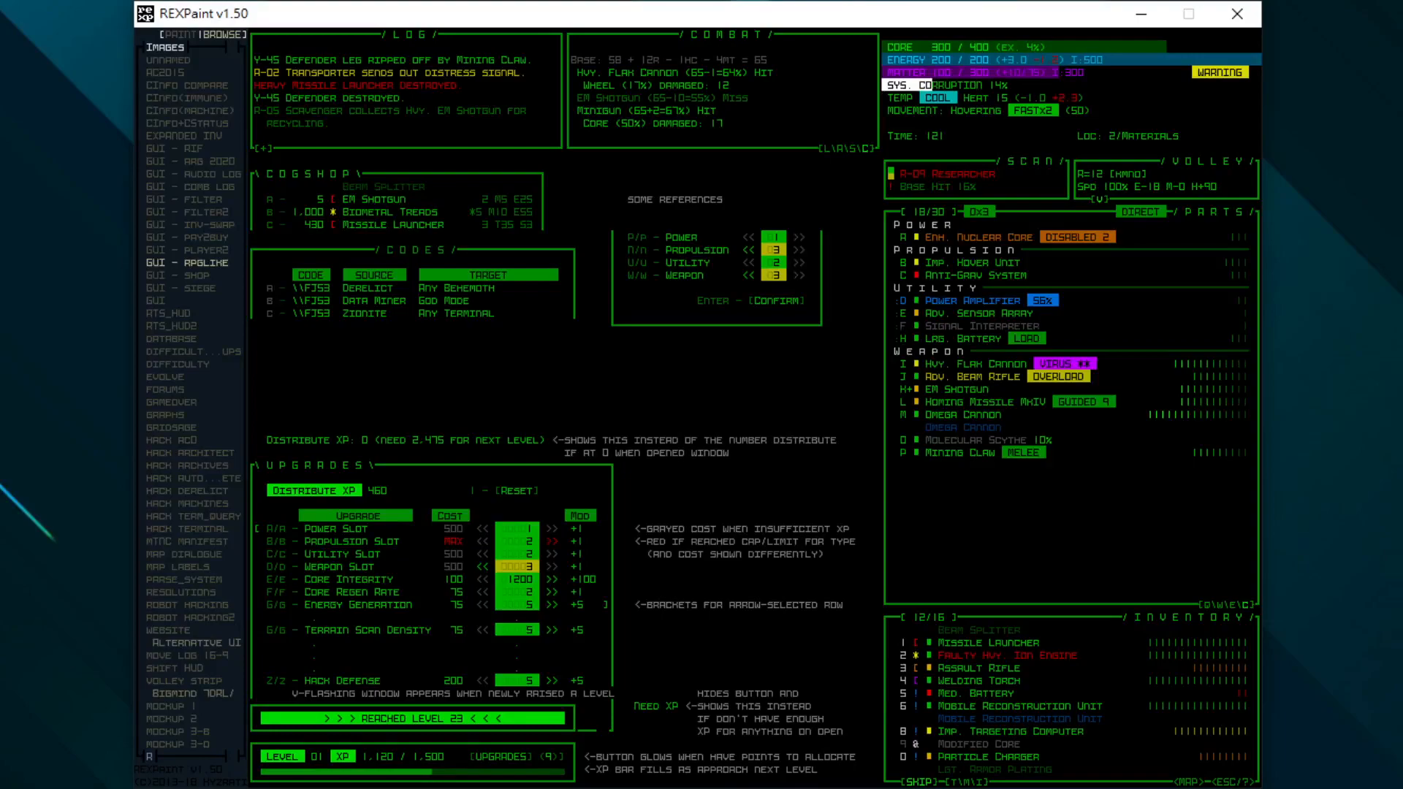
key(alt+Tab)
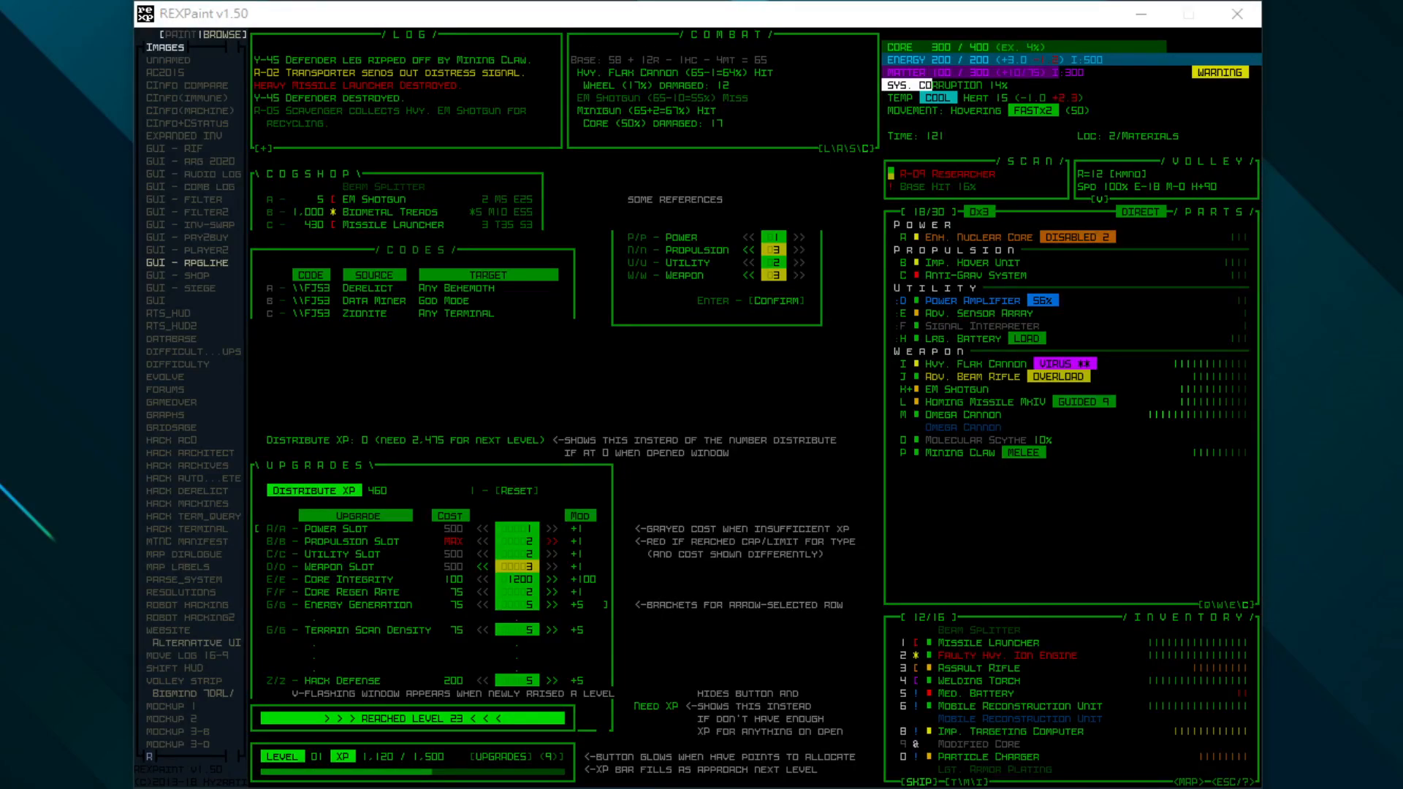
click(741, 16)
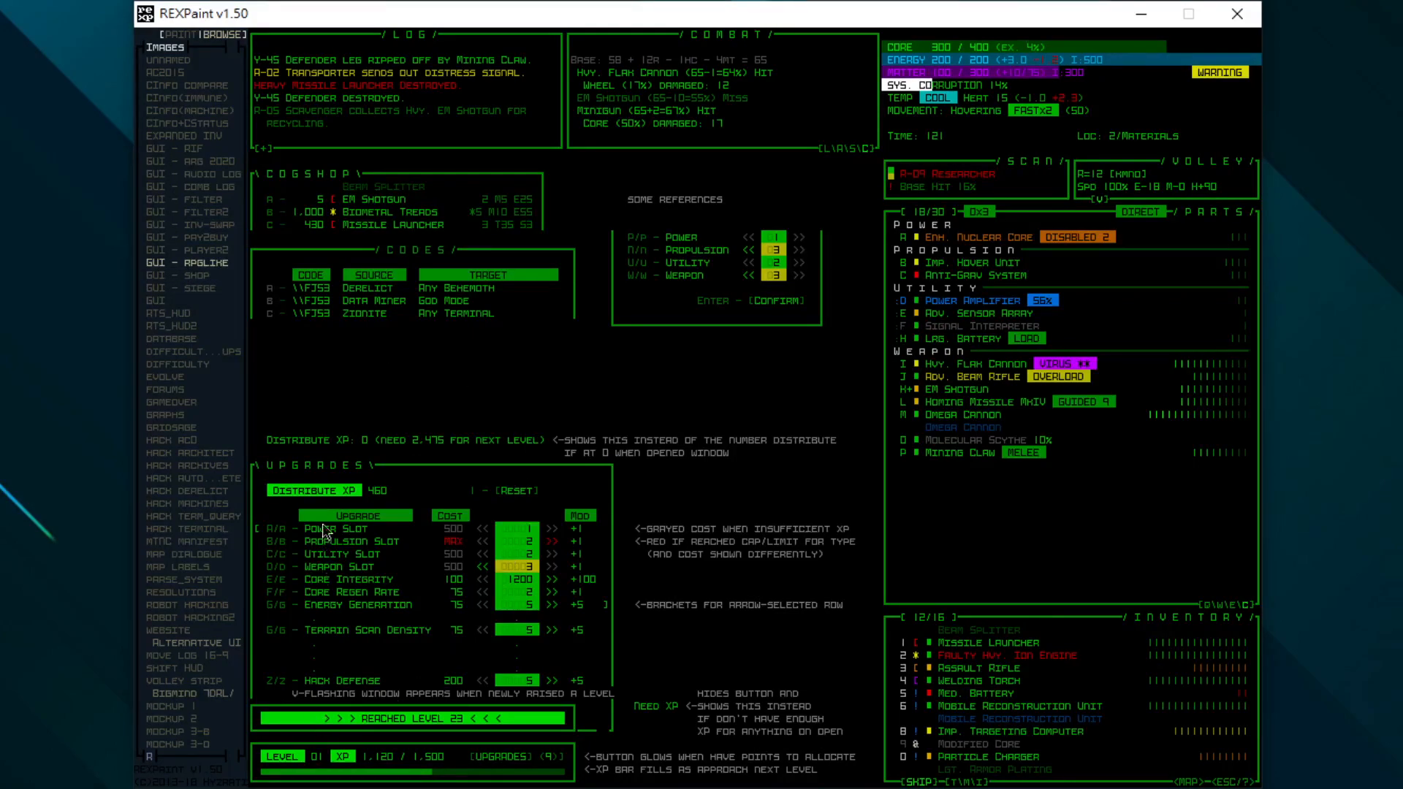
key(Tab)
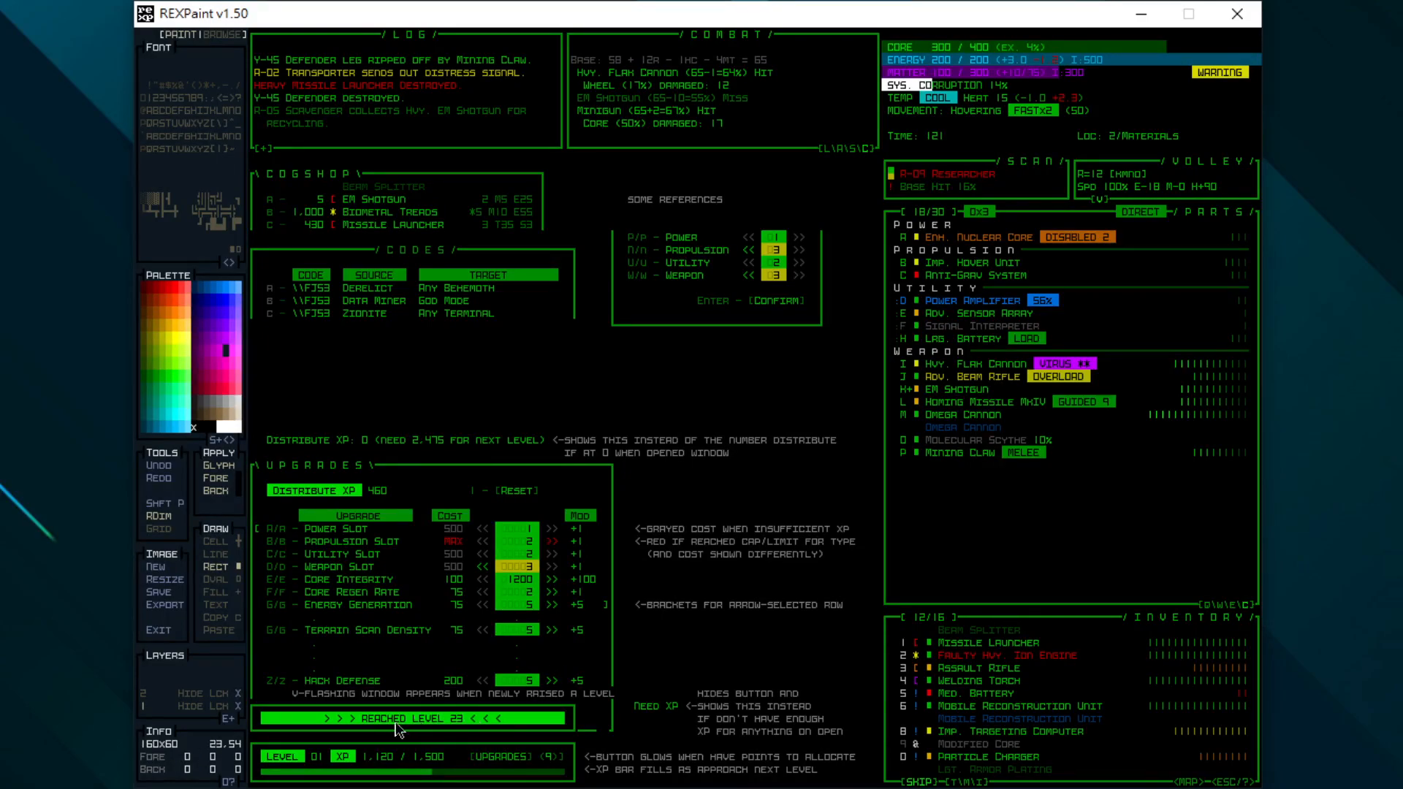
Hide layer 2 of the GUI - RPGlike mockup and examine the entries in its Upgrades window.
key(ctrl+2)
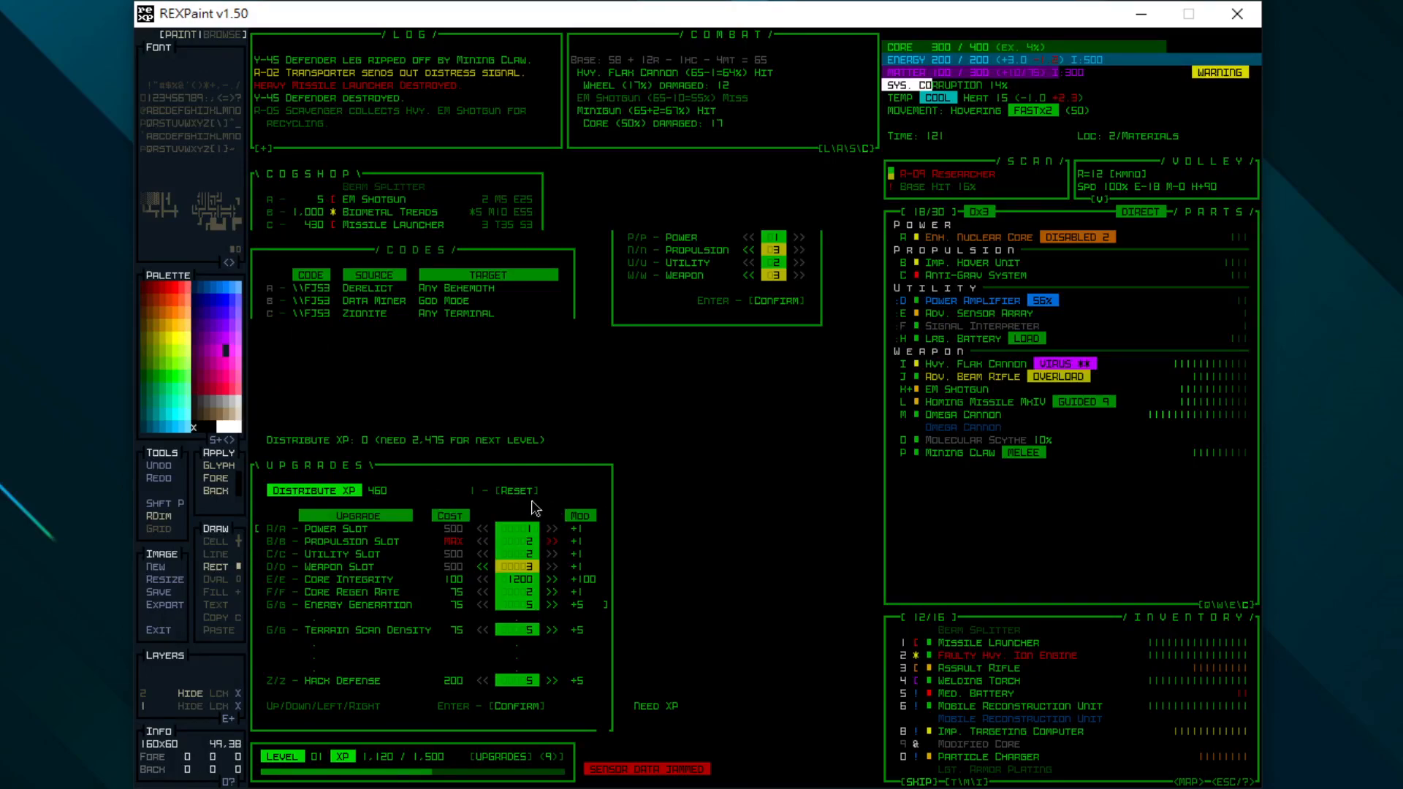
key(Tab)
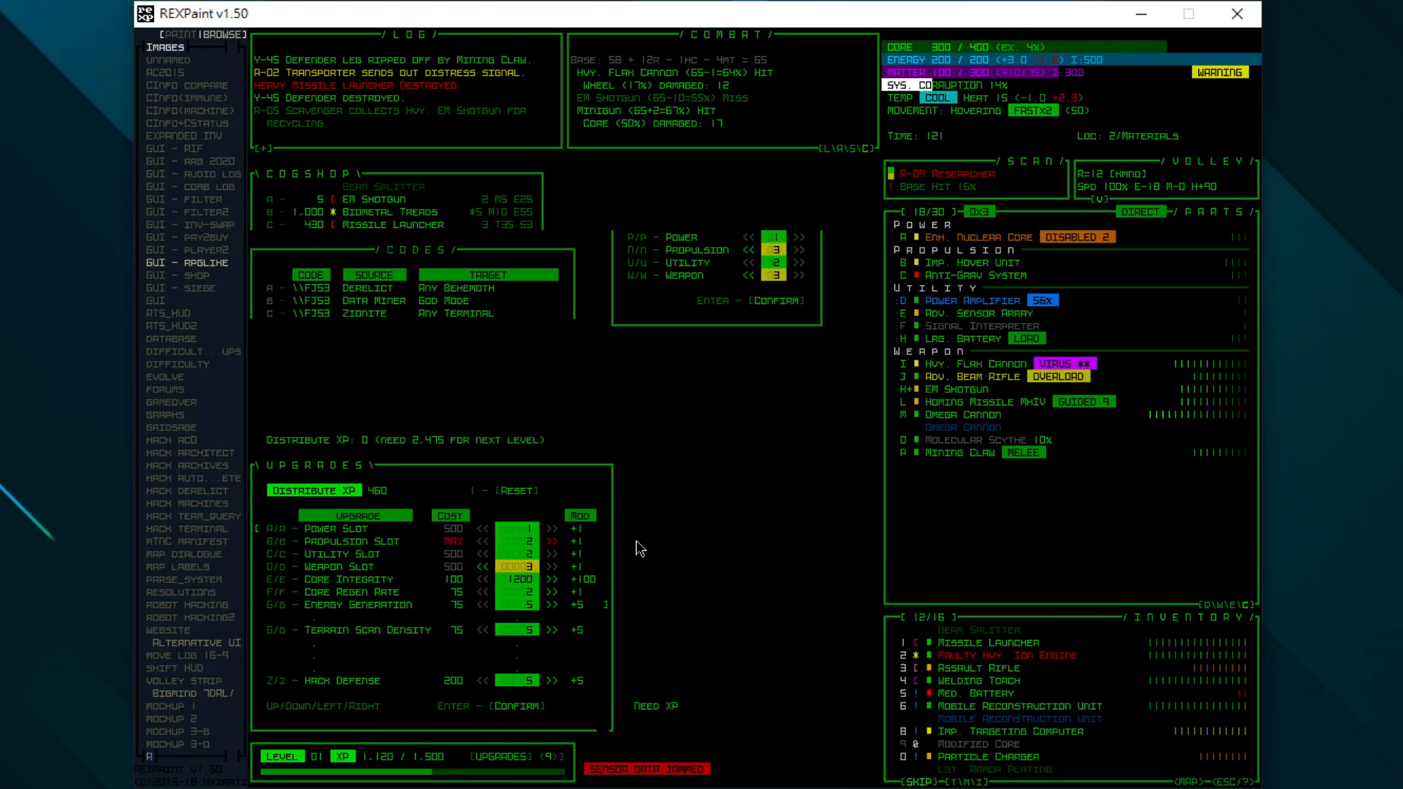
key(Tab)
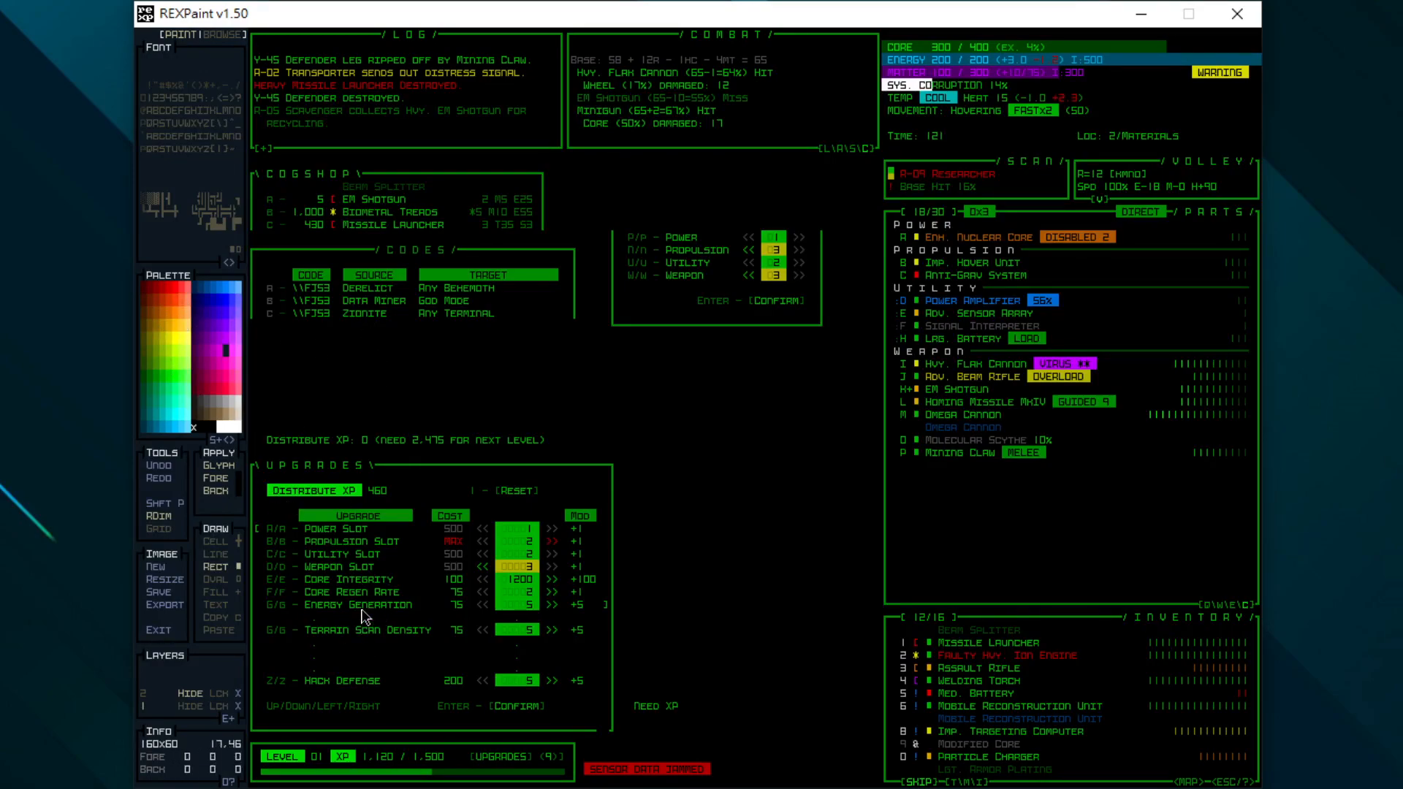
right_click(362, 567)
right_click(519, 544)
right_click(383, 605)
Browse the GUI mockups from GUI - Player2 up the image list to GUI - Audio Log, examining each interface concept.
key(Tab)
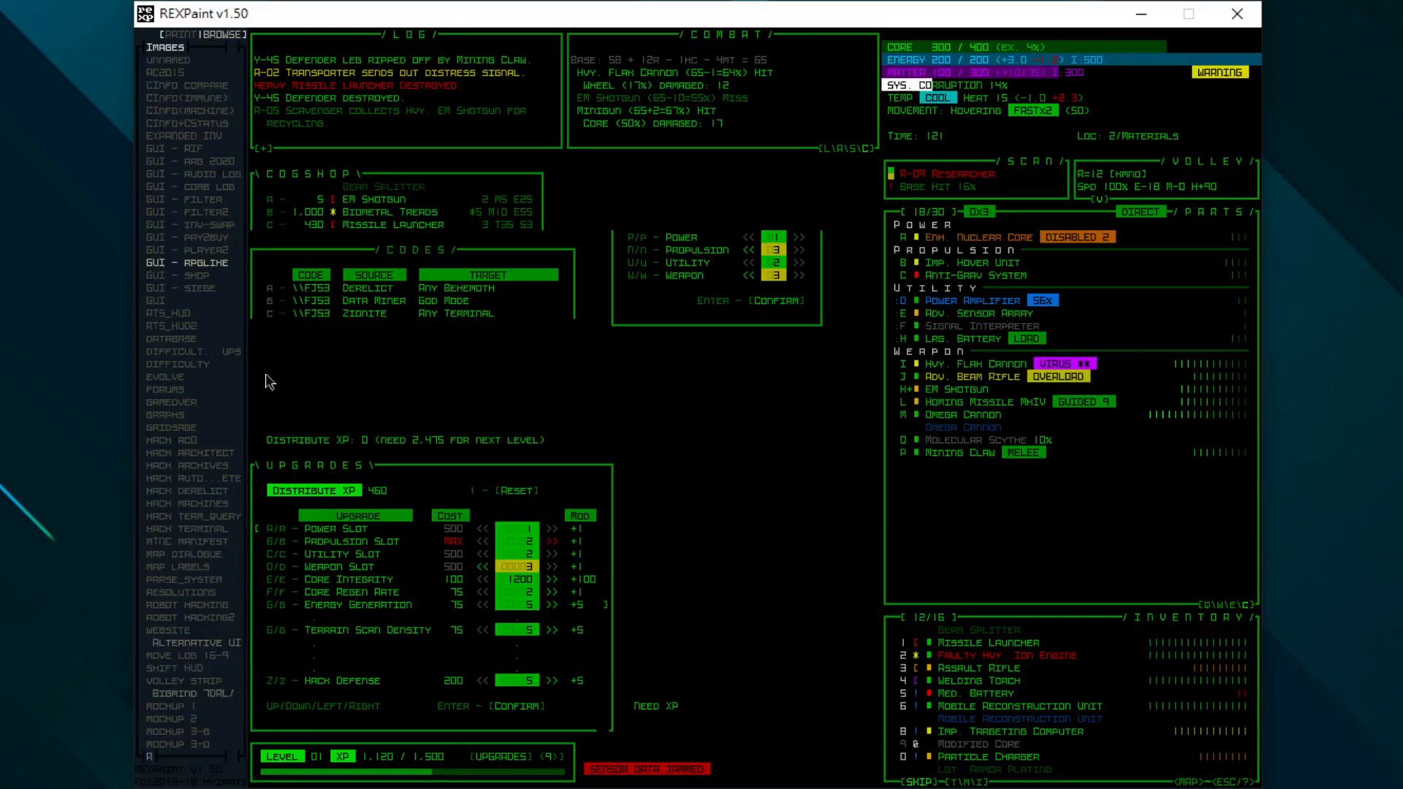
key(Down)
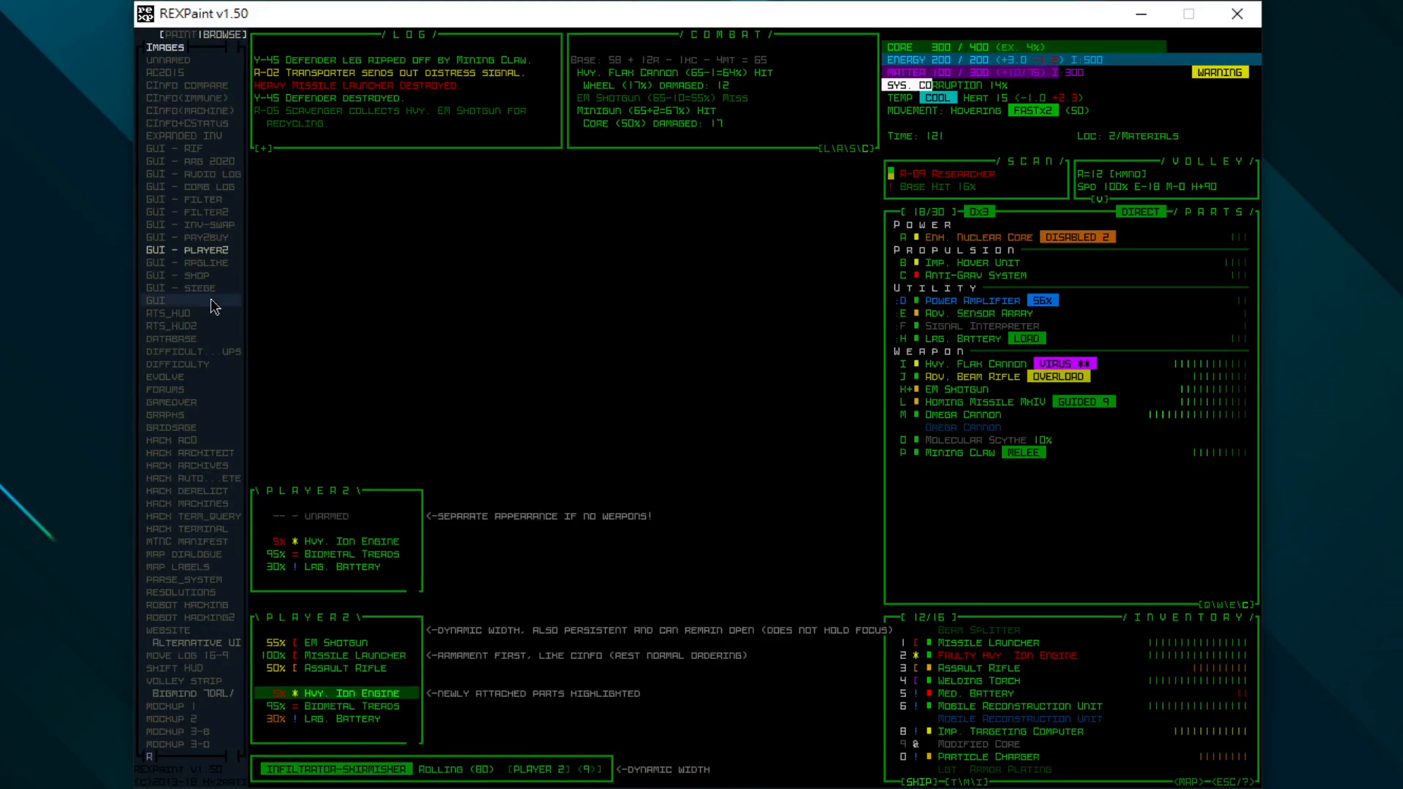
key(Up)
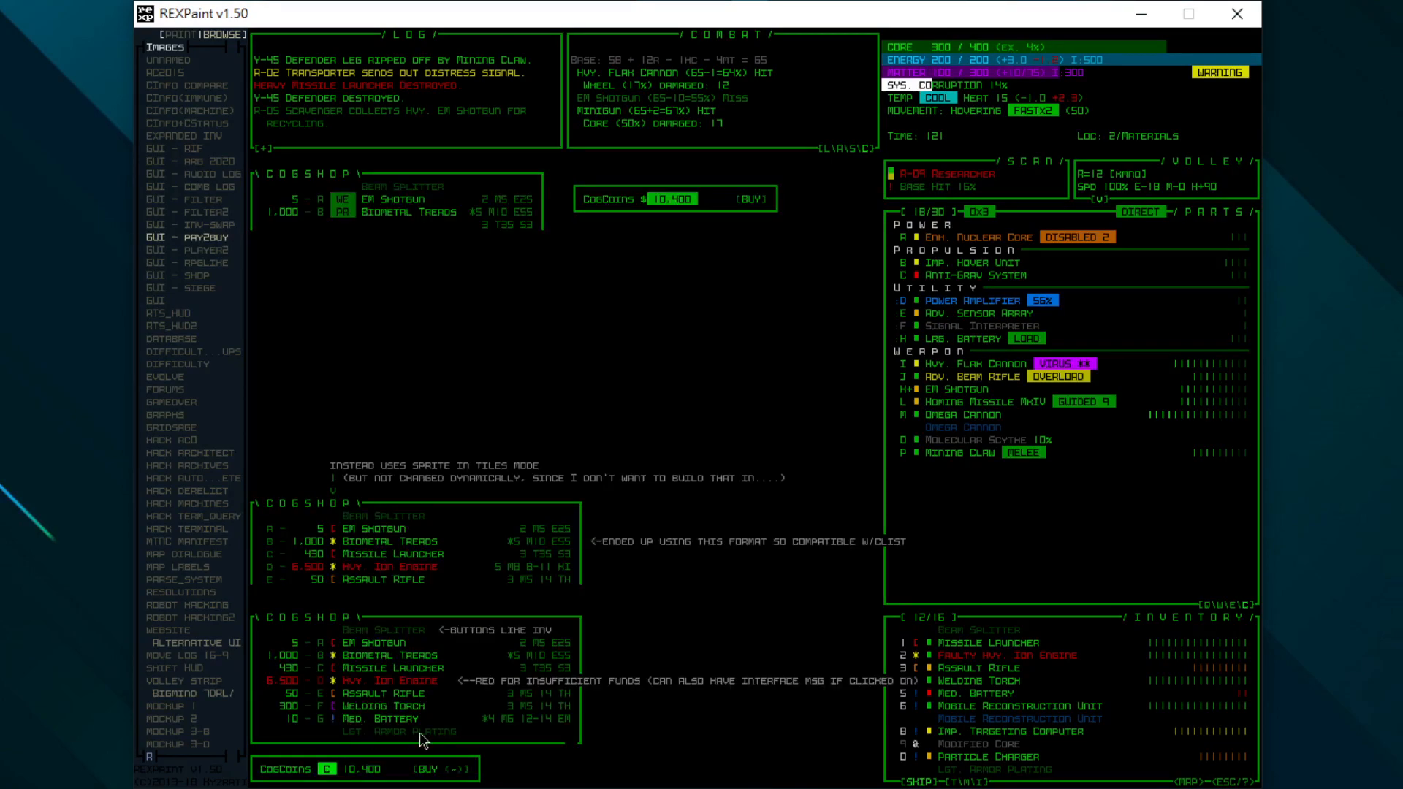
key(Up)
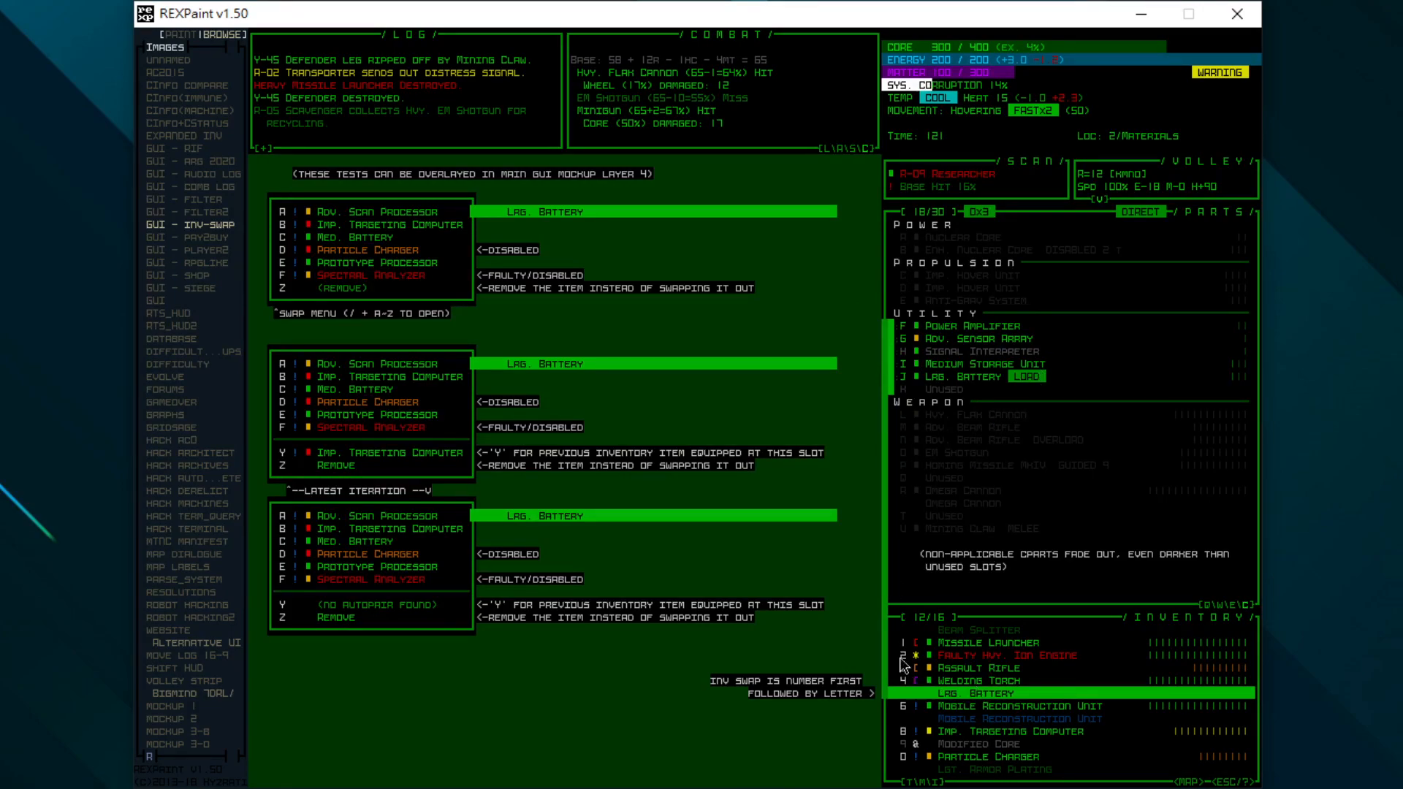
key(Up)
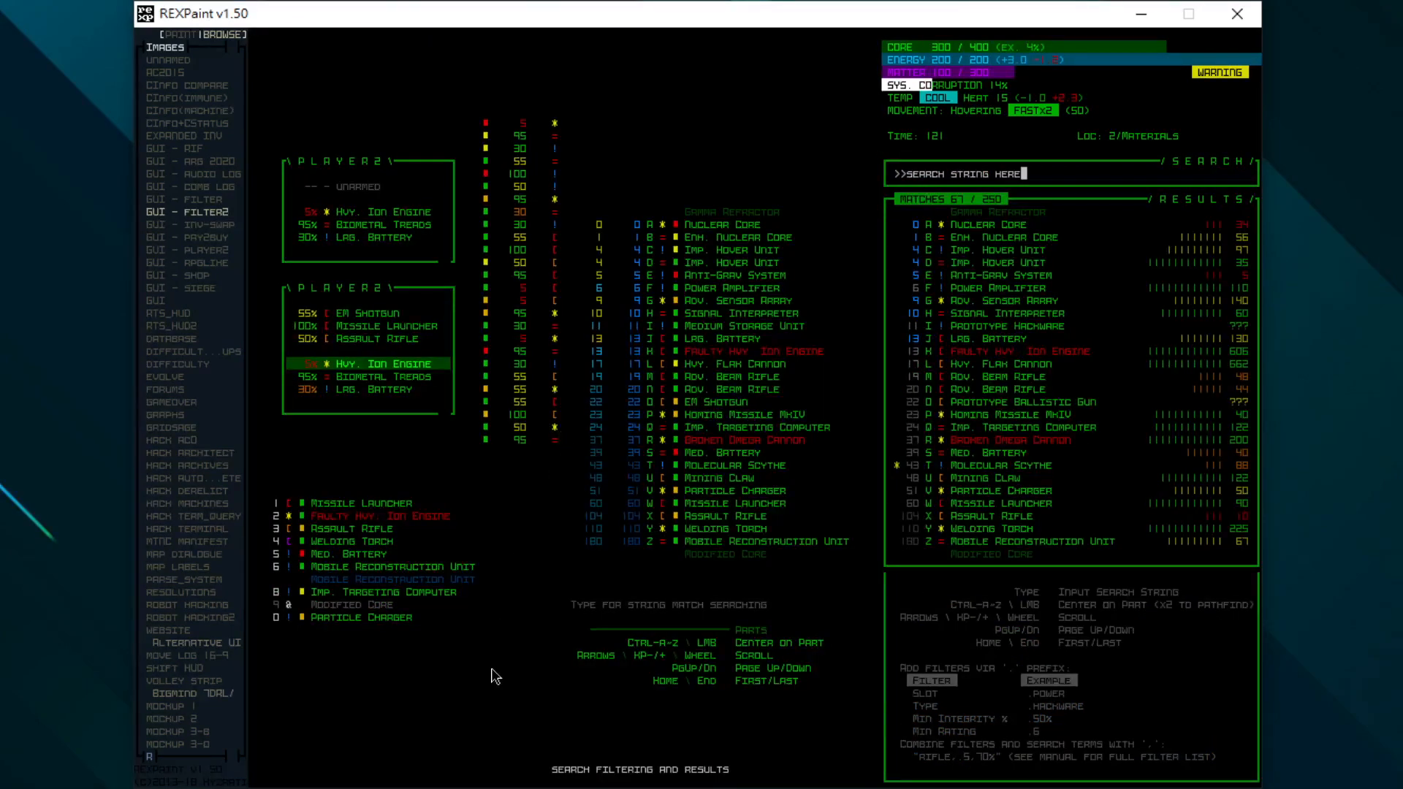
key(Up)
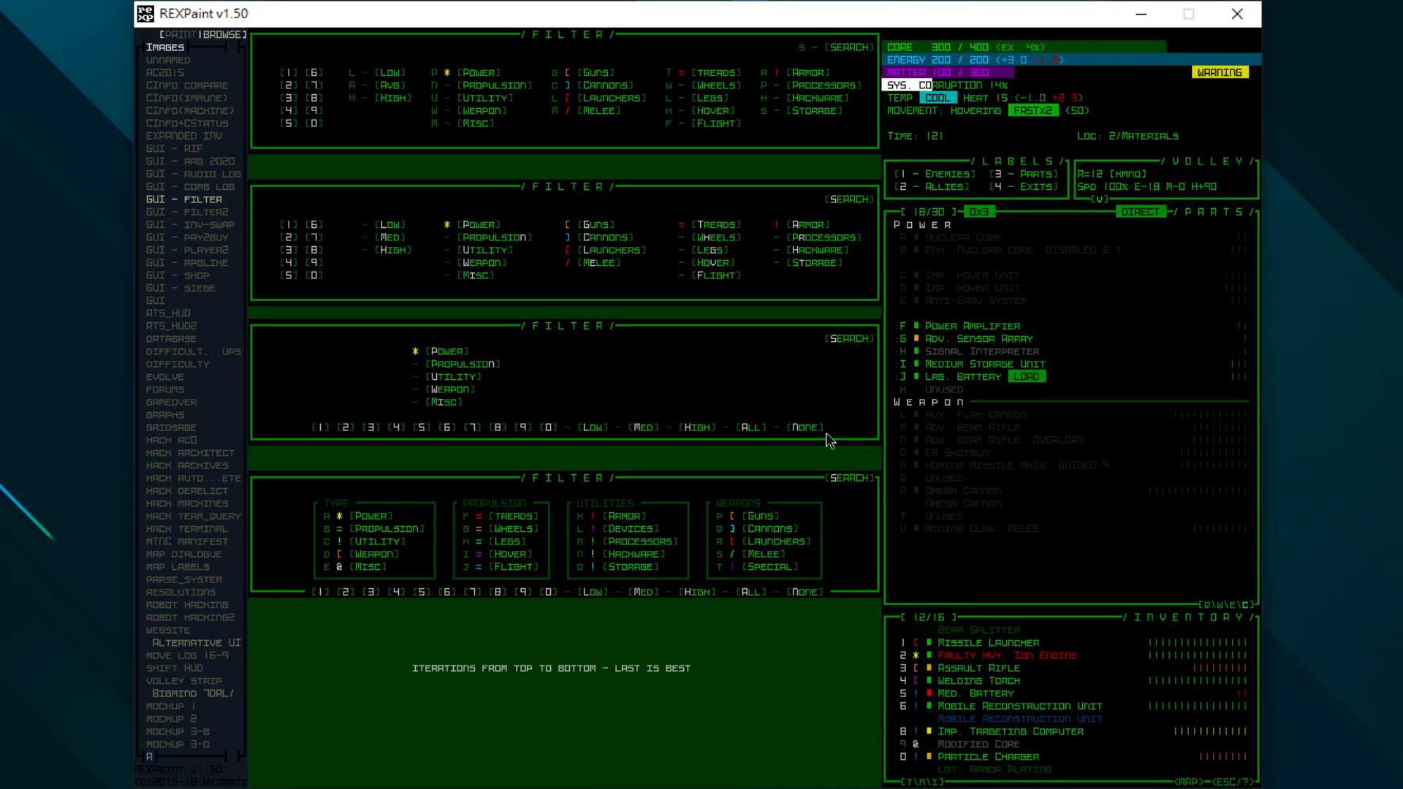
key(Down)
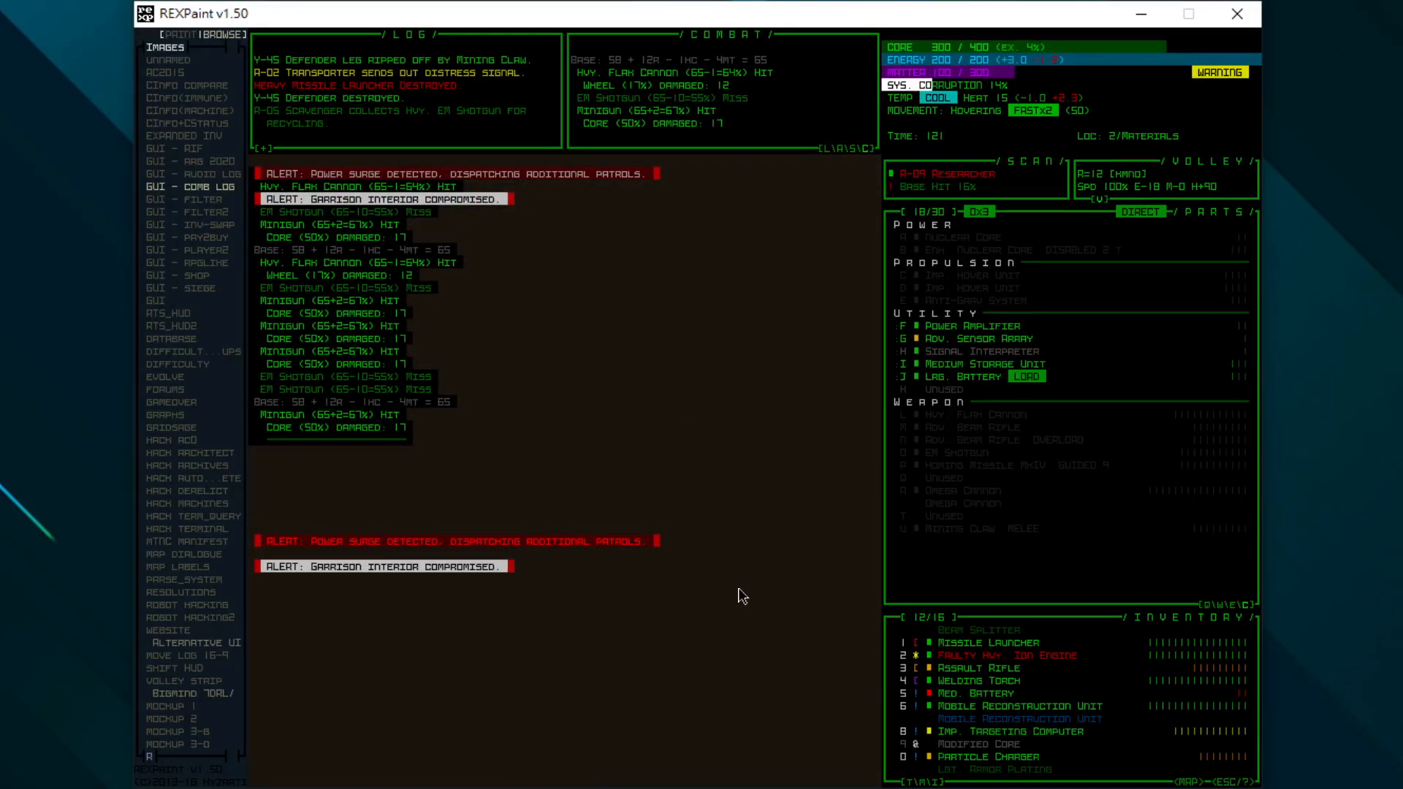
key(Up)
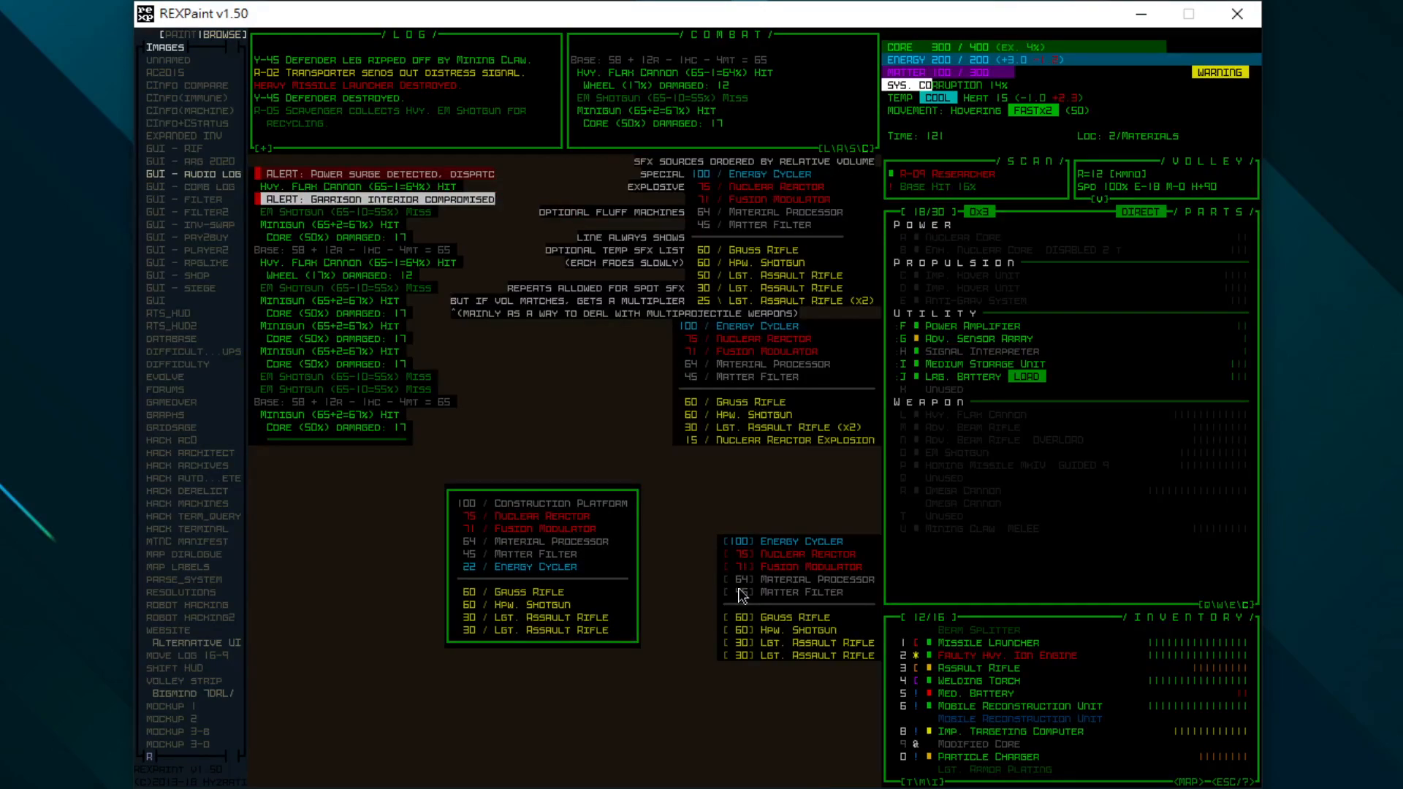
Open the GUI - ARG 2020 mockup in paint mode, toggle layer 2 to reveal its design notes, and return to the image browser.
key(Up)
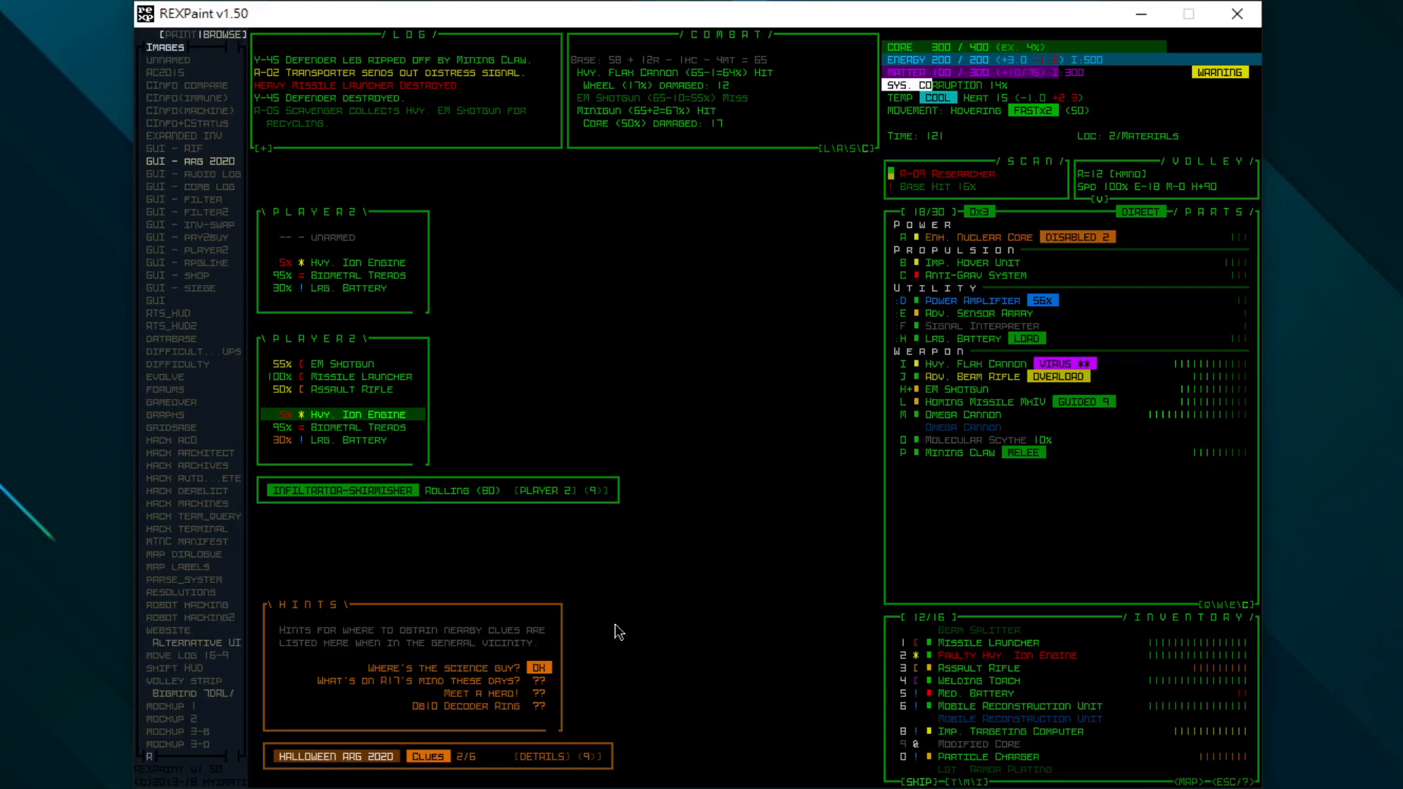
key(Tab)
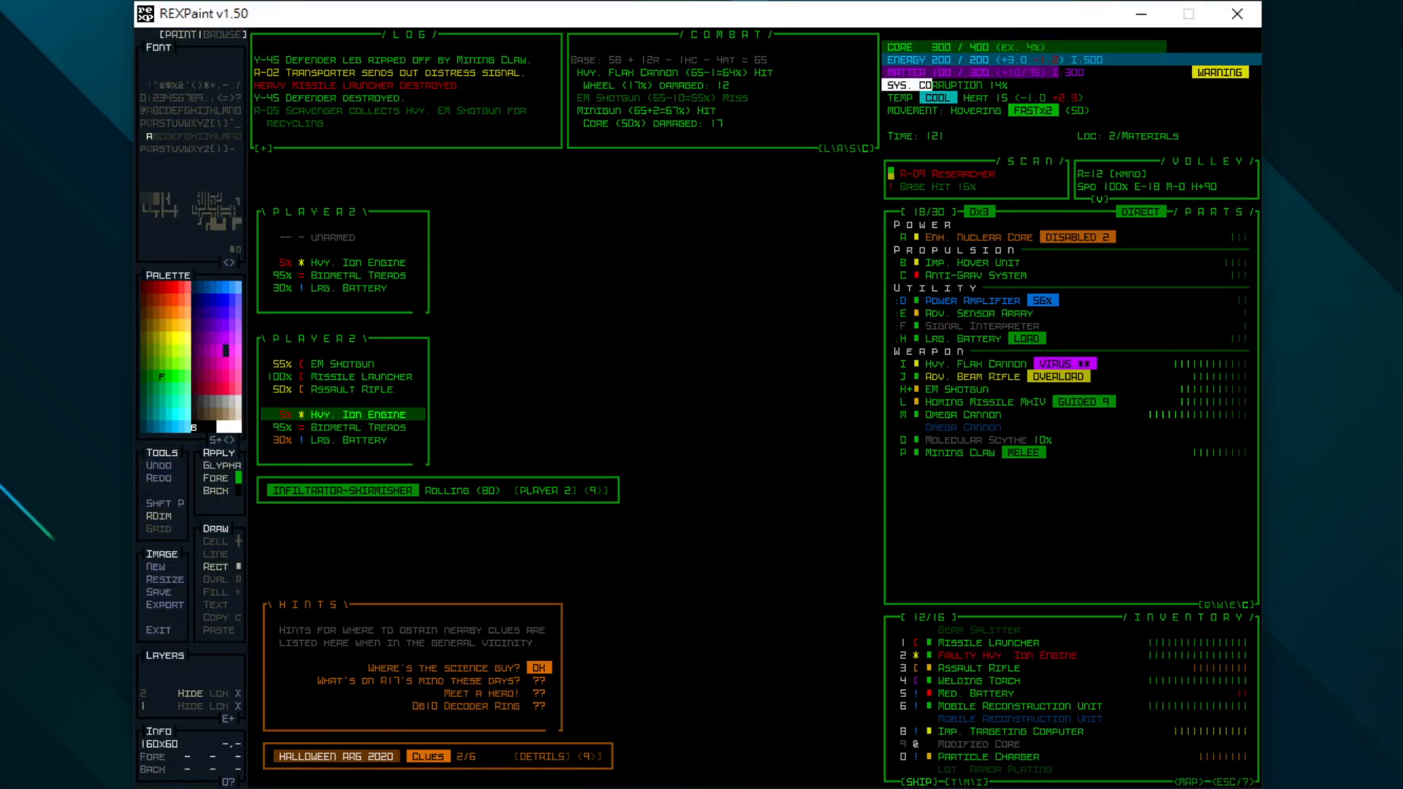
click(187, 696)
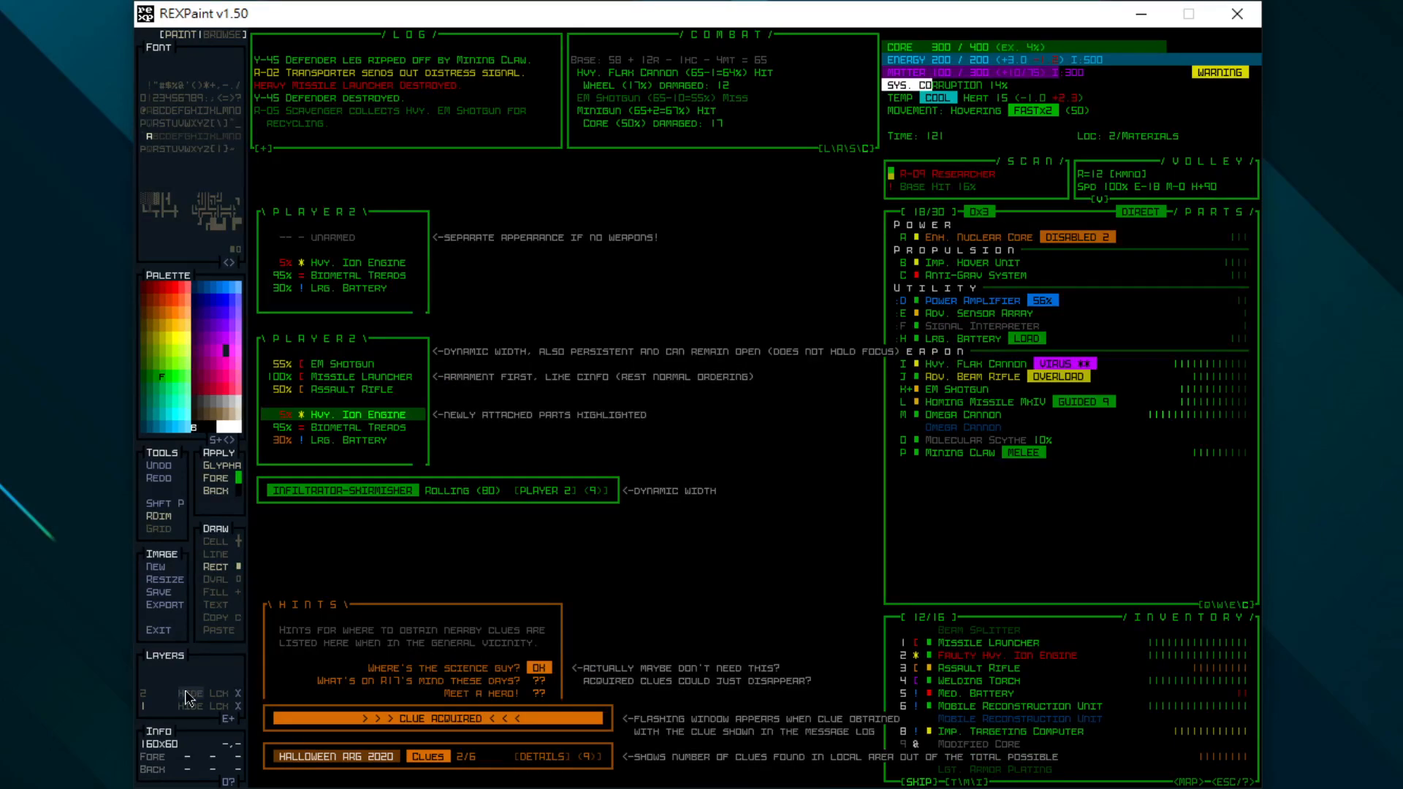
click(187, 695)
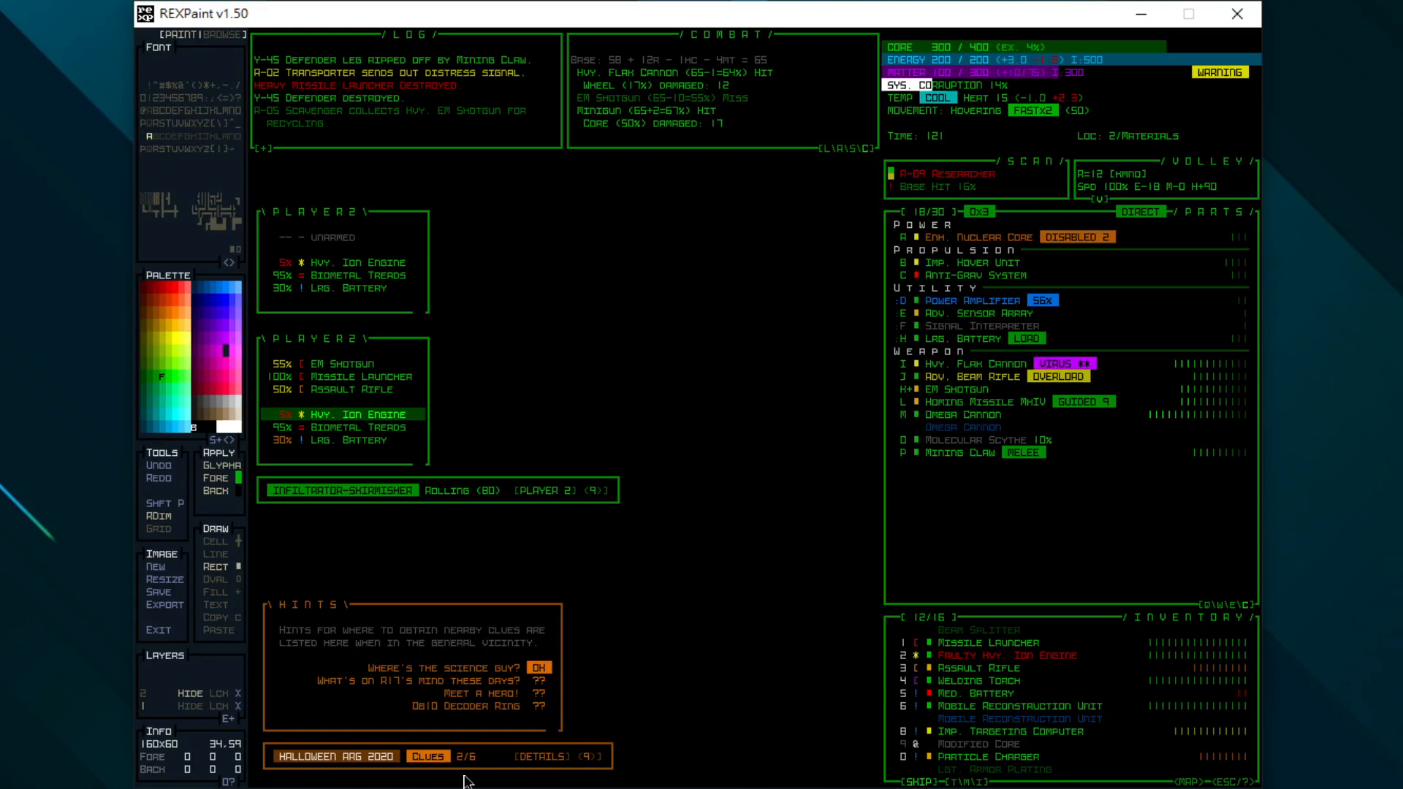
click(201, 694)
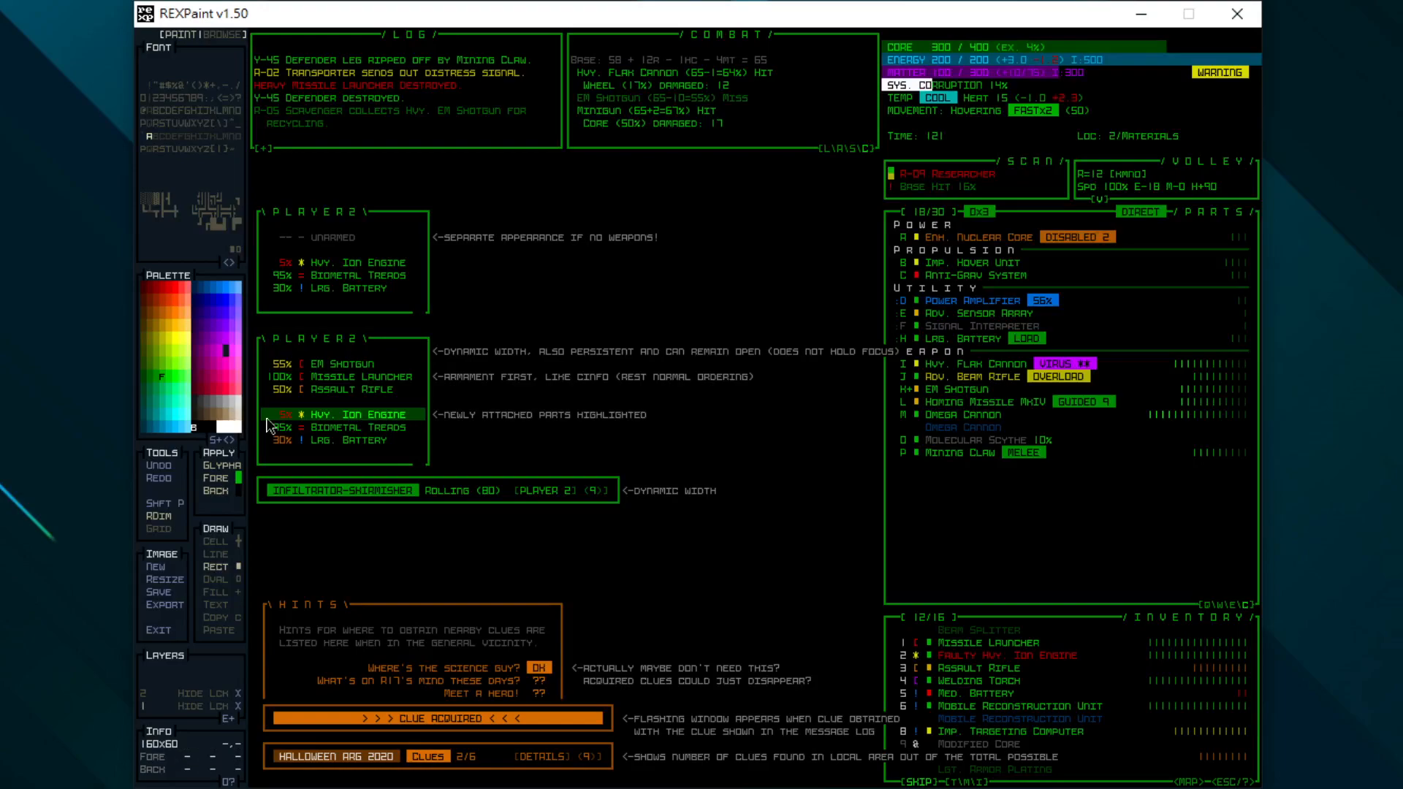
key(Tab)
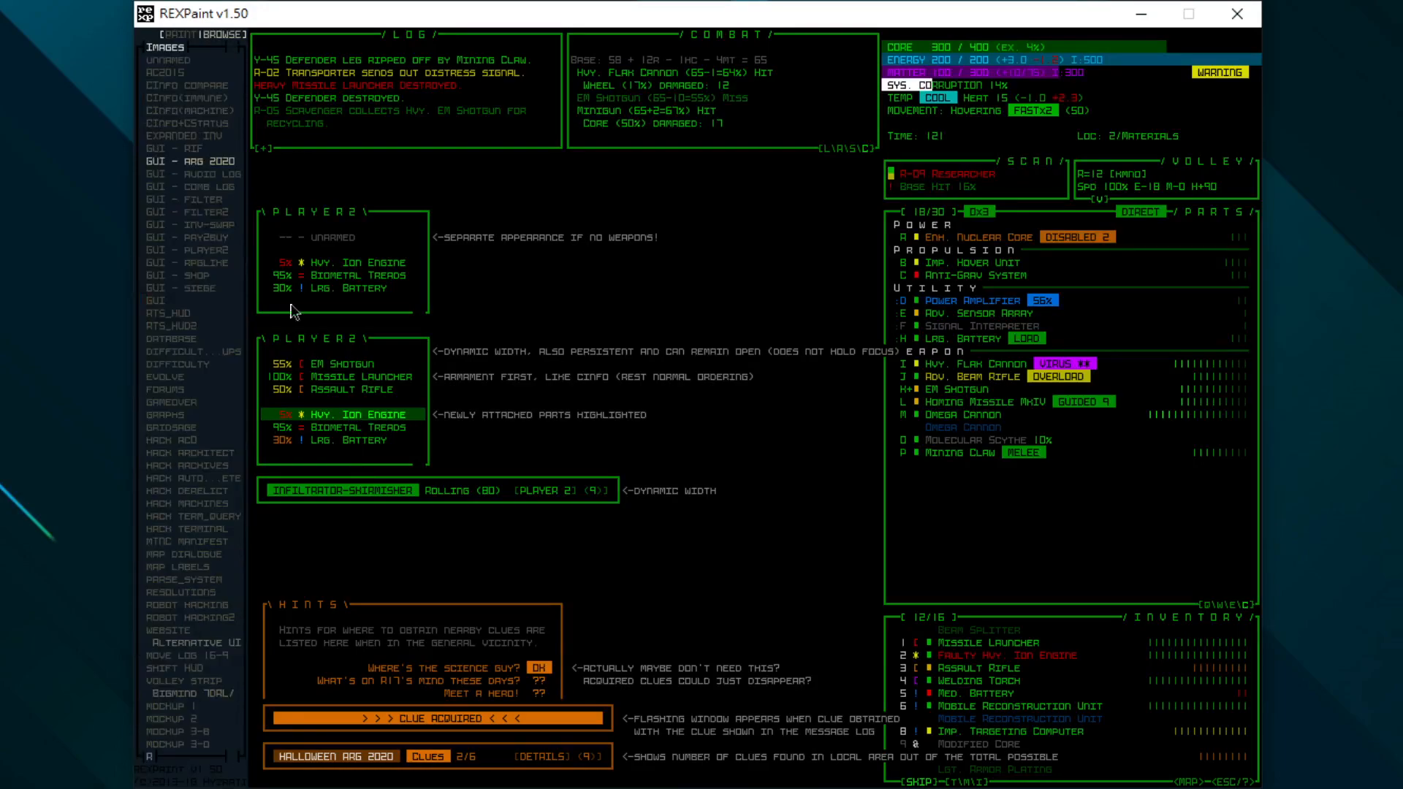
View the GUI - RIF mockup and browse up the image list to CInfo(Machine).
click(173, 148)
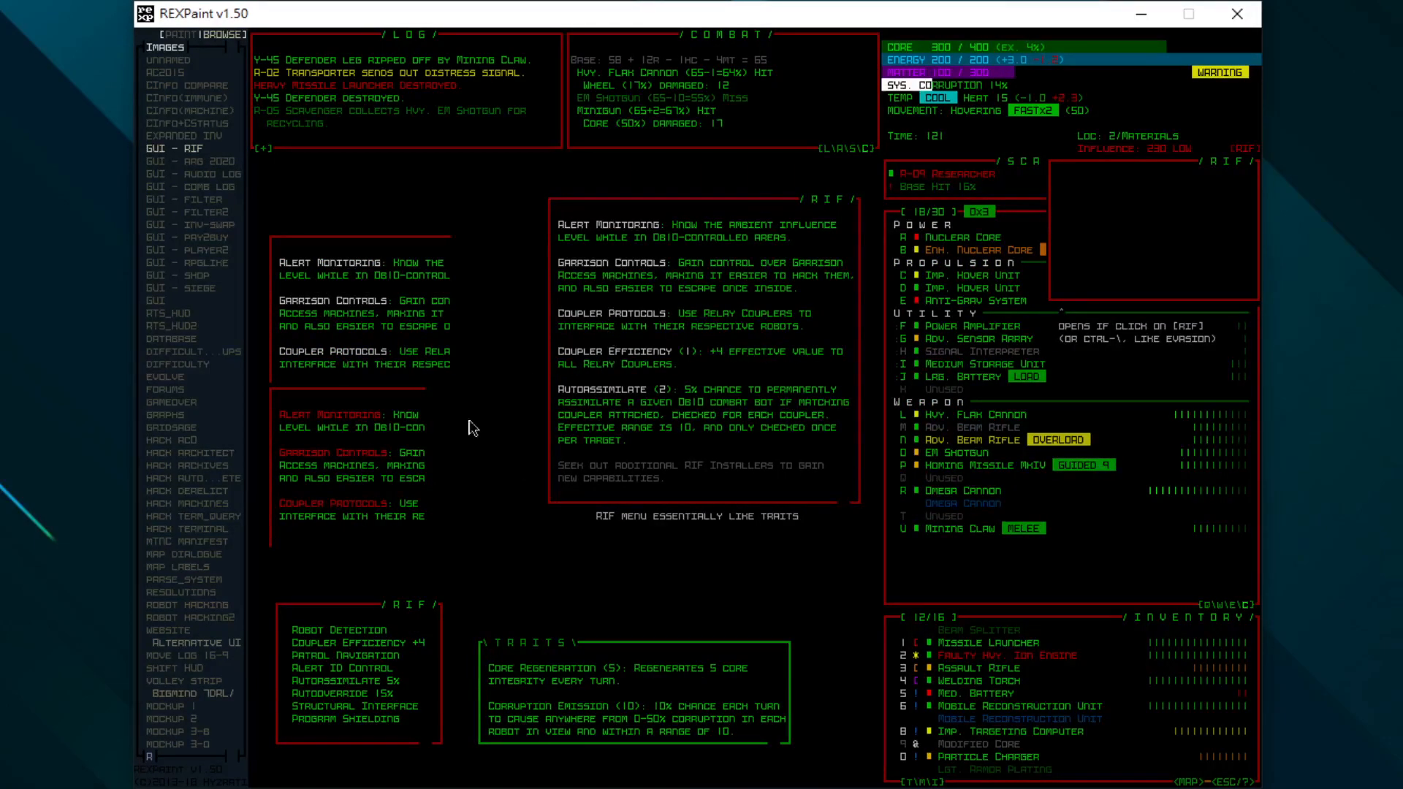
key(Up)
key(Up)
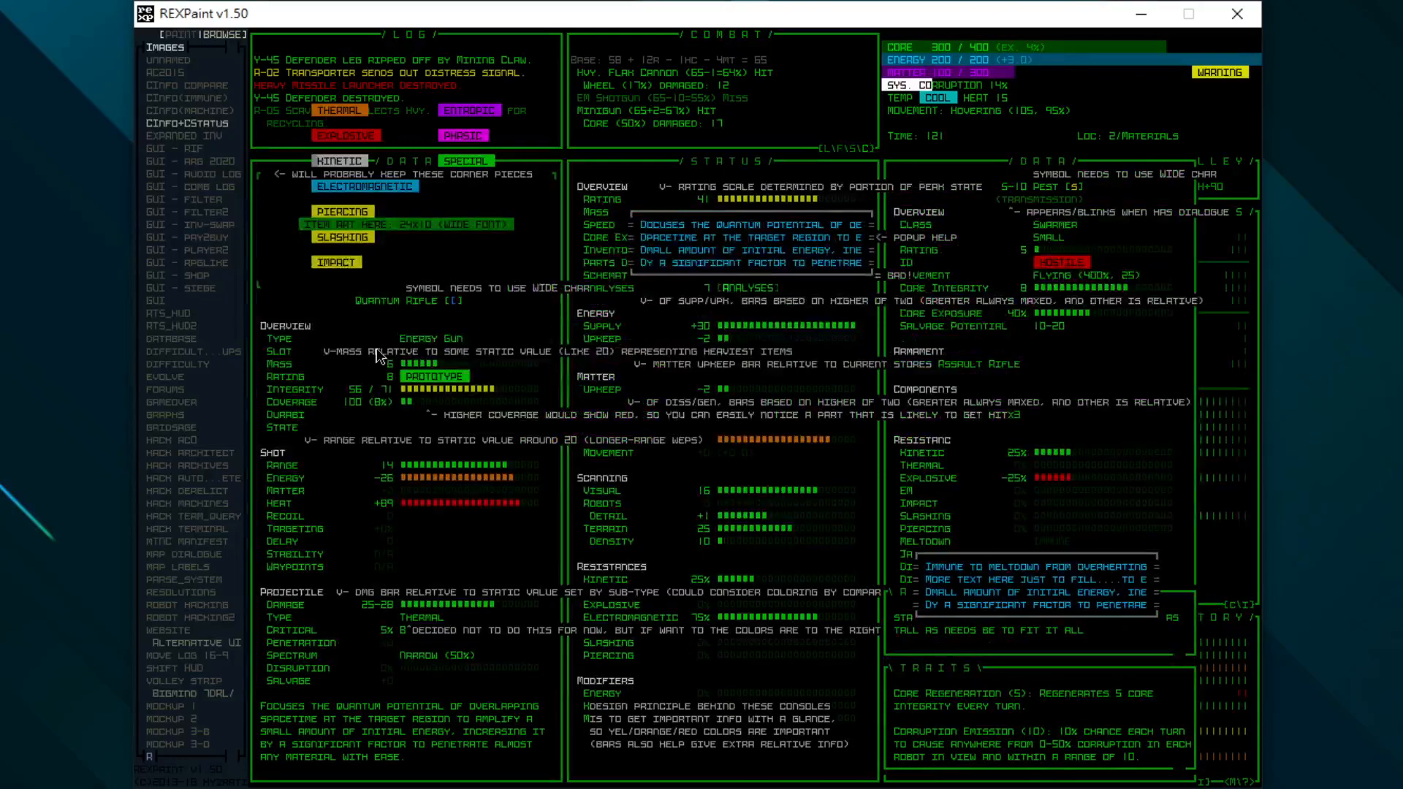
key(Up)
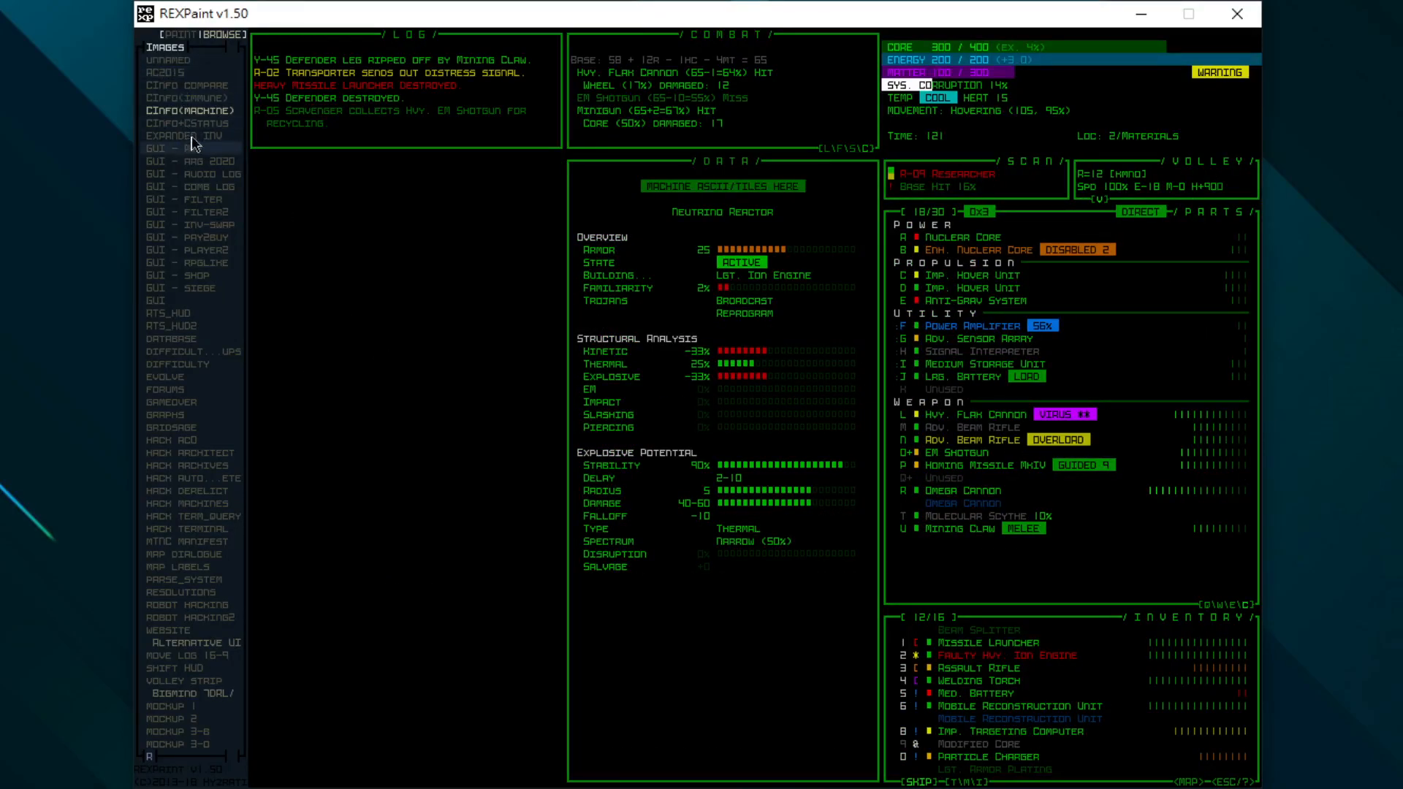
Open the main GUI mockup in paint mode, show layers 3 and 4, and return to the image browser.
click(194, 302)
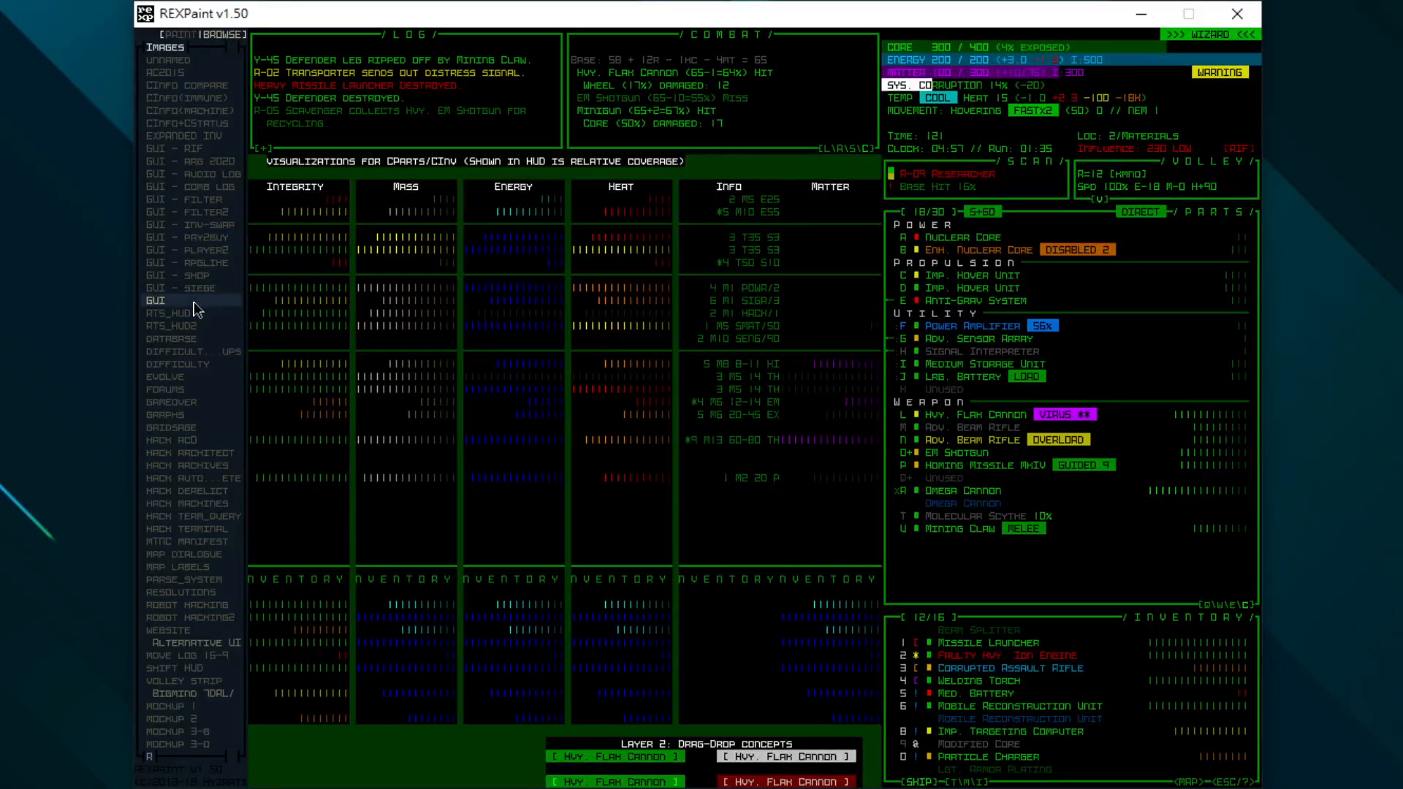
key(Tab)
key(ctrl+3)
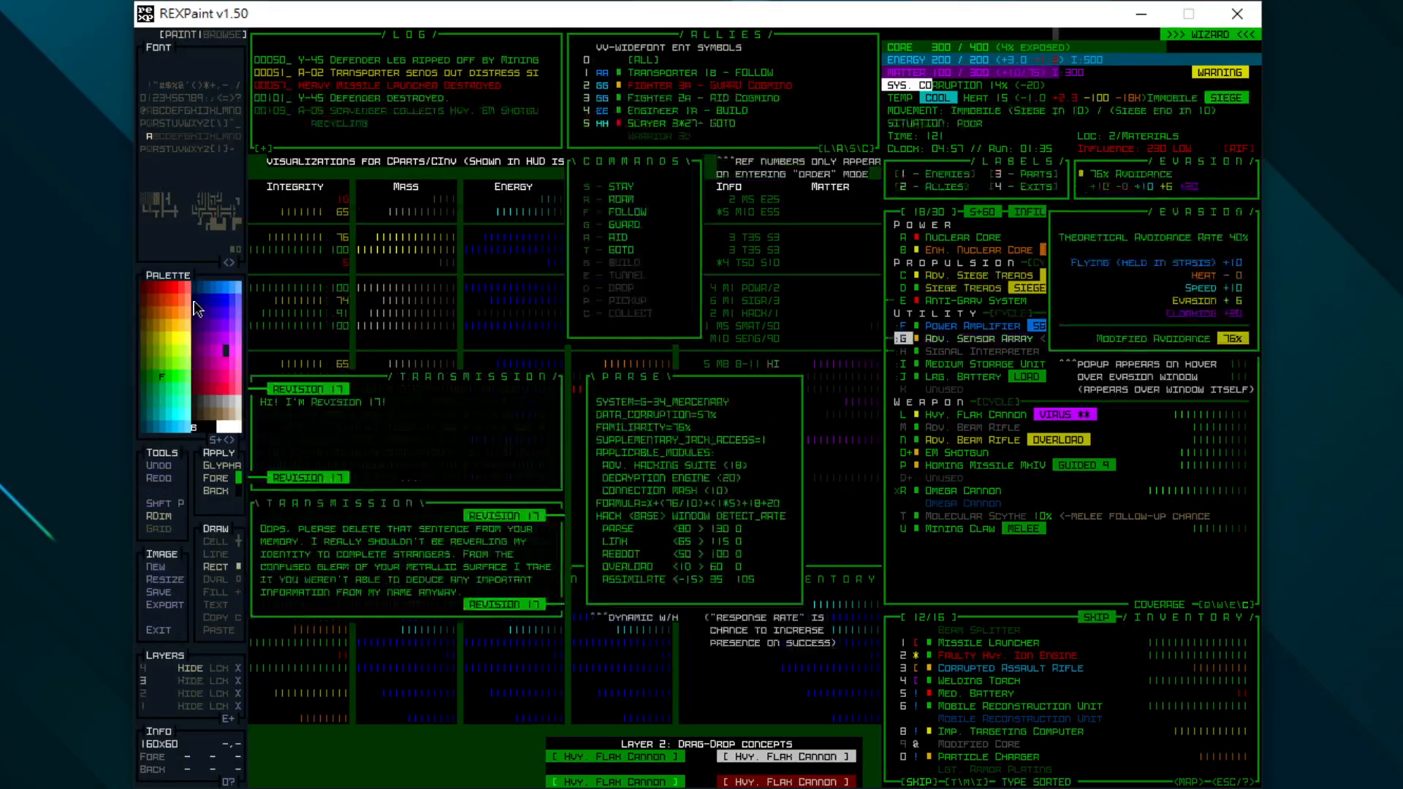
key(ctrl+4)
key(Tab)
key(Tab)
key(Tab)
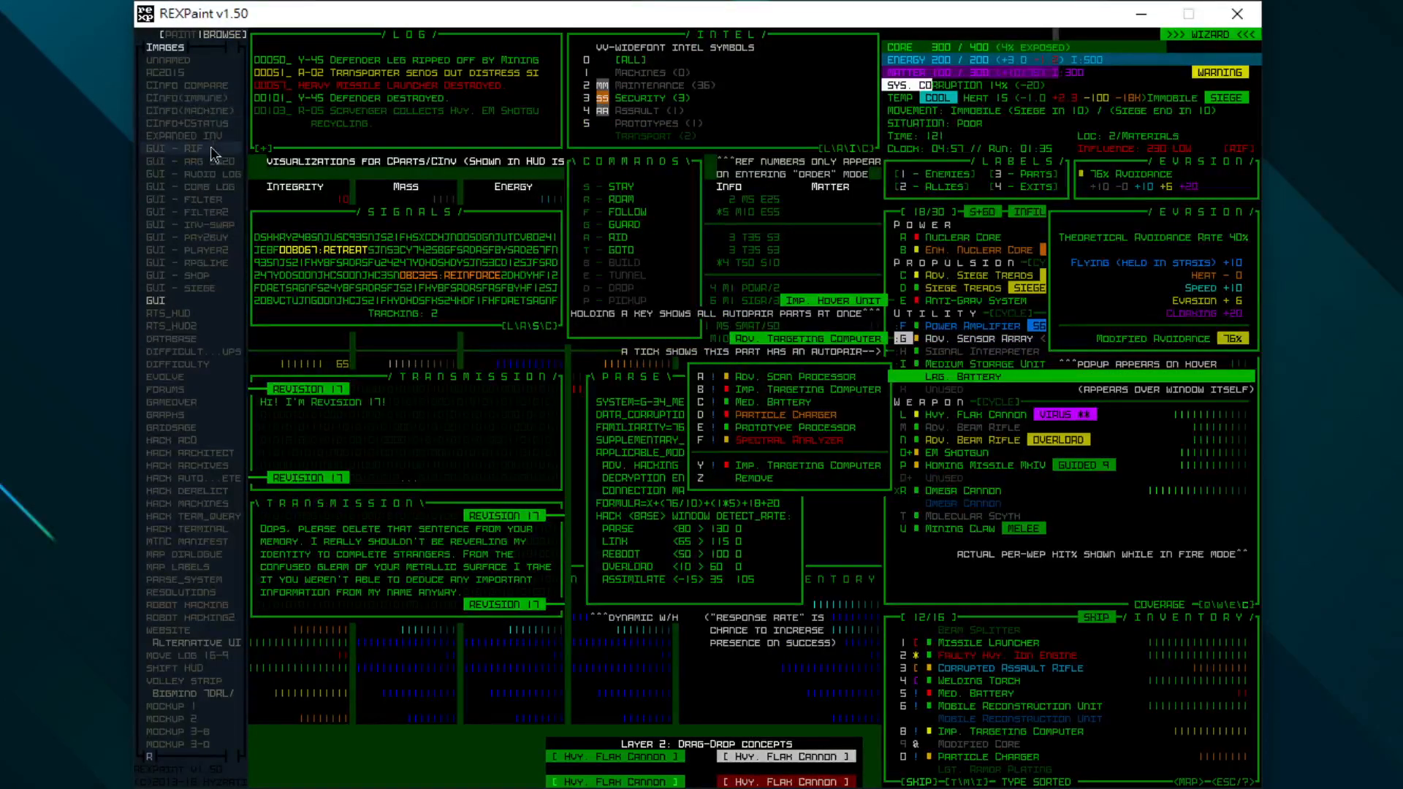
Open the CInfo+CStatus mockup in paint mode and hide layers 4, 3 and 2.
click(201, 122)
key(Tab)
key(Tab)
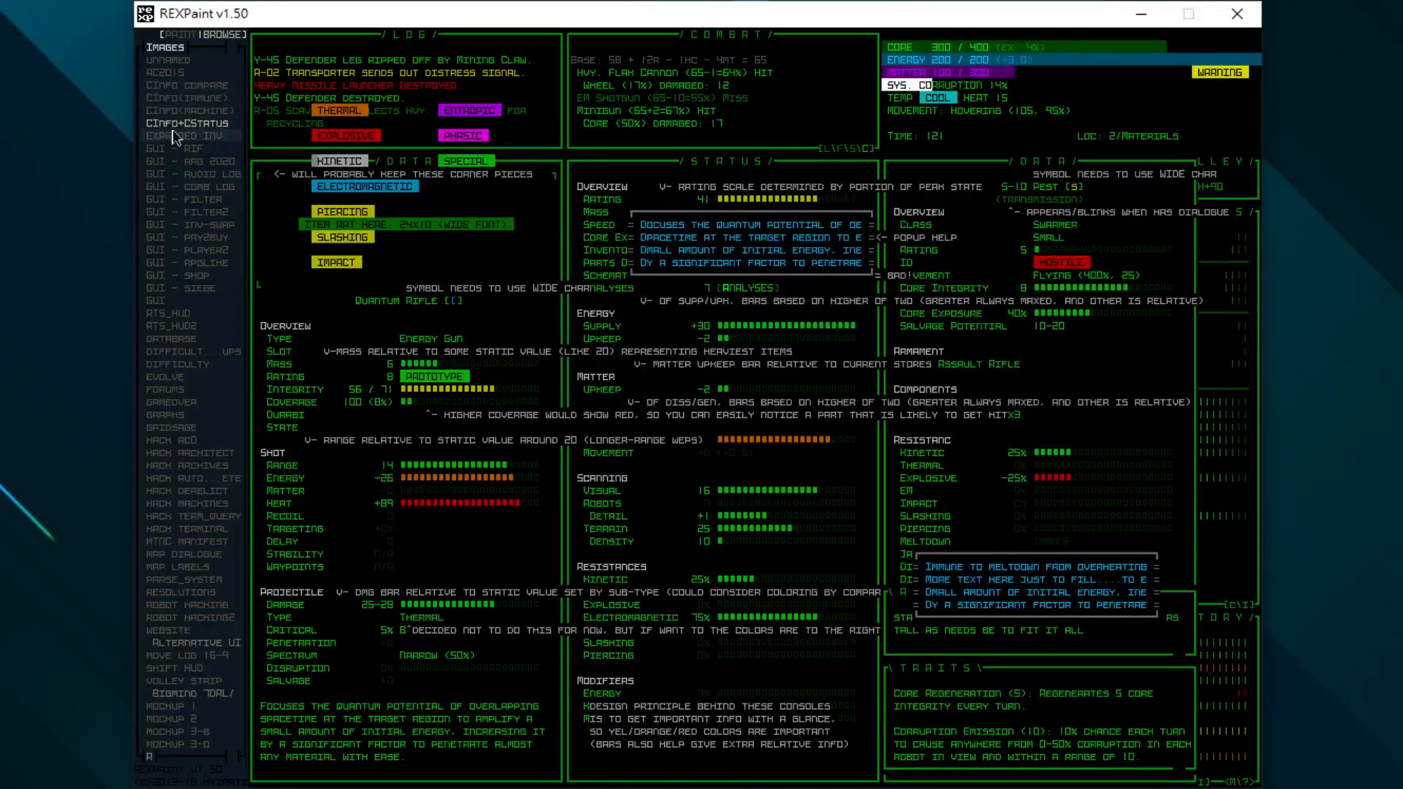
key(Tab)
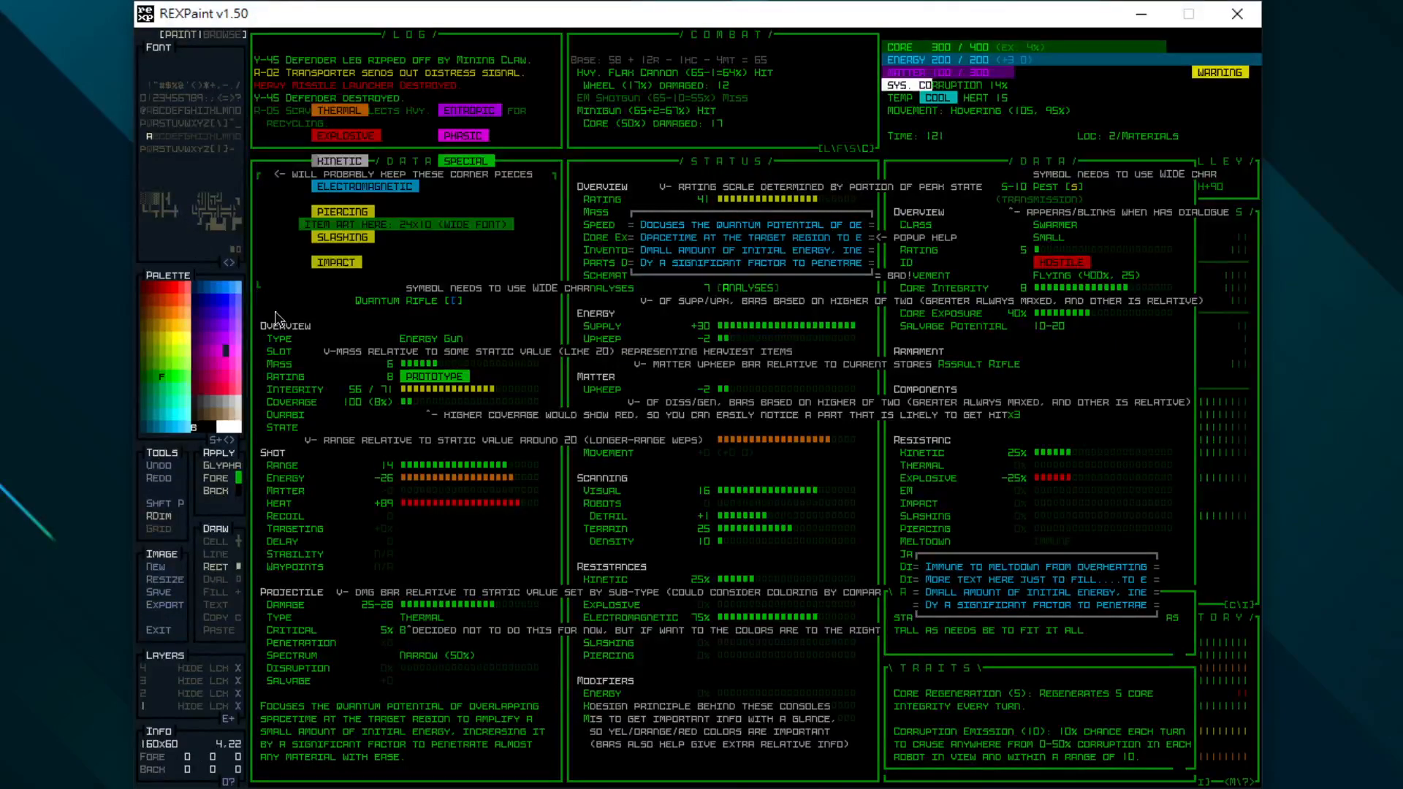
key(ctrl+4)
key(ctrl+3)
key(ctrl+2)
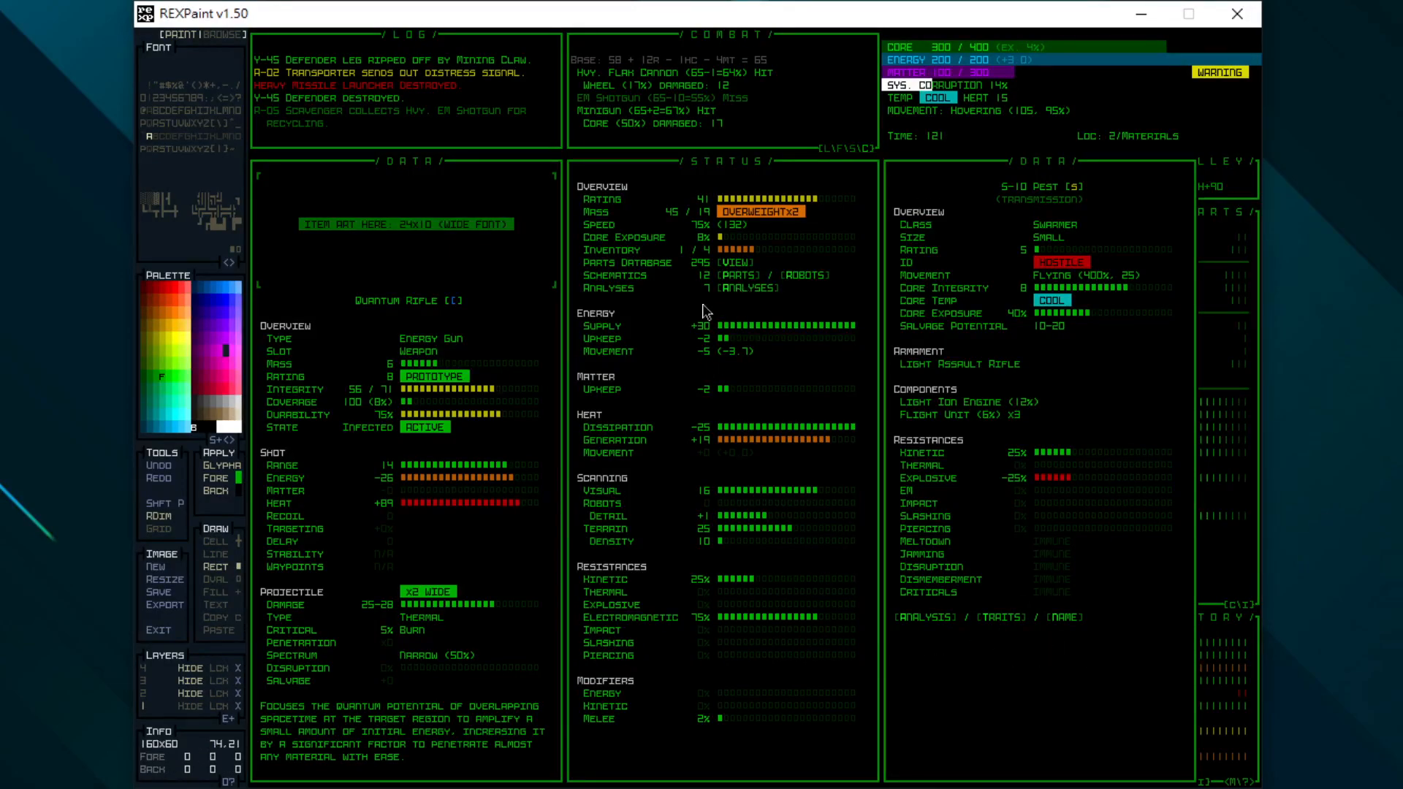
Copy the Schematics and Analyses lines of the Status window and return to the image browser.
key(c)
drag(583, 276, 799, 300)
drag(591, 284, 795, 296)
key(Tab)
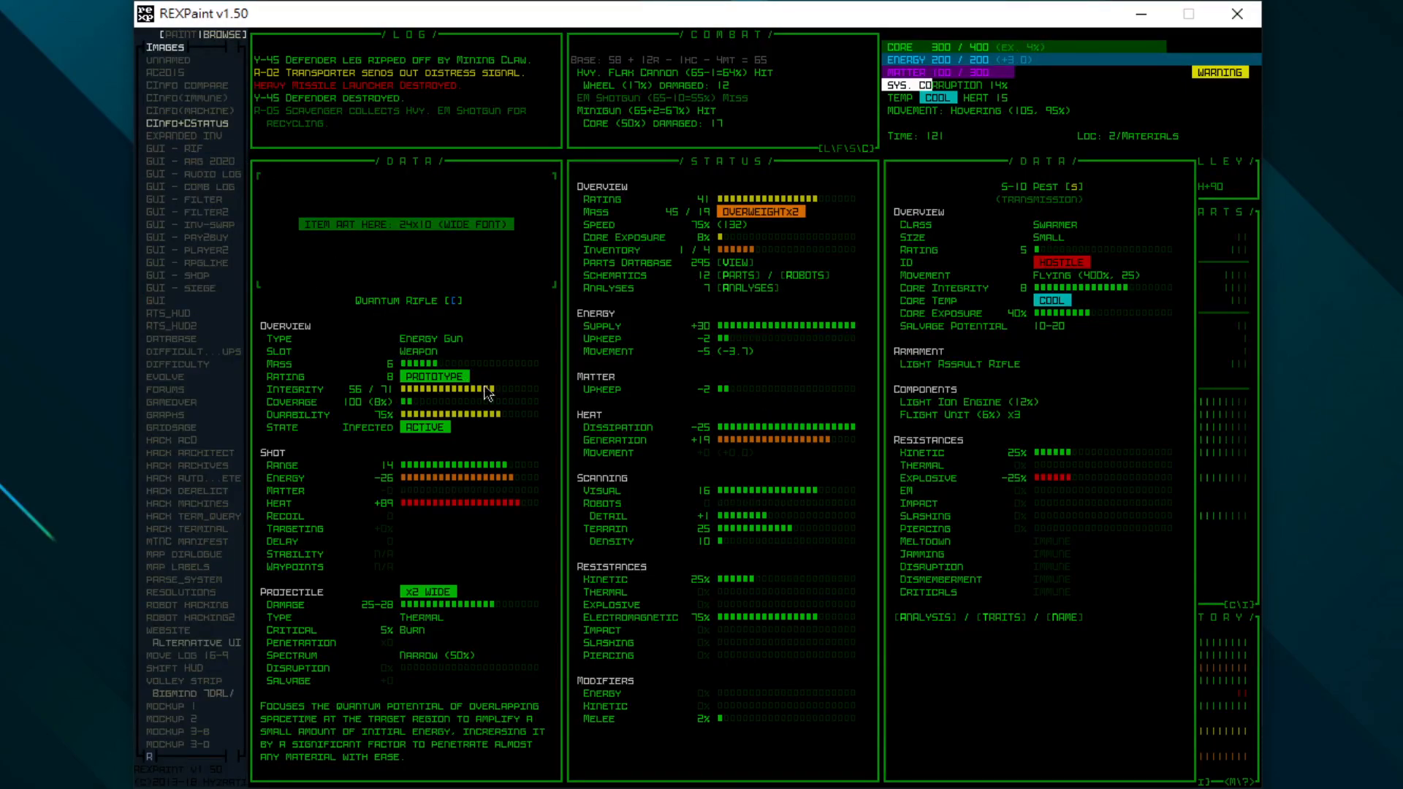
Browse up the image list through CInfo(Machine) to the CInfo Compare mockup.
key(Up)
key(Tab)
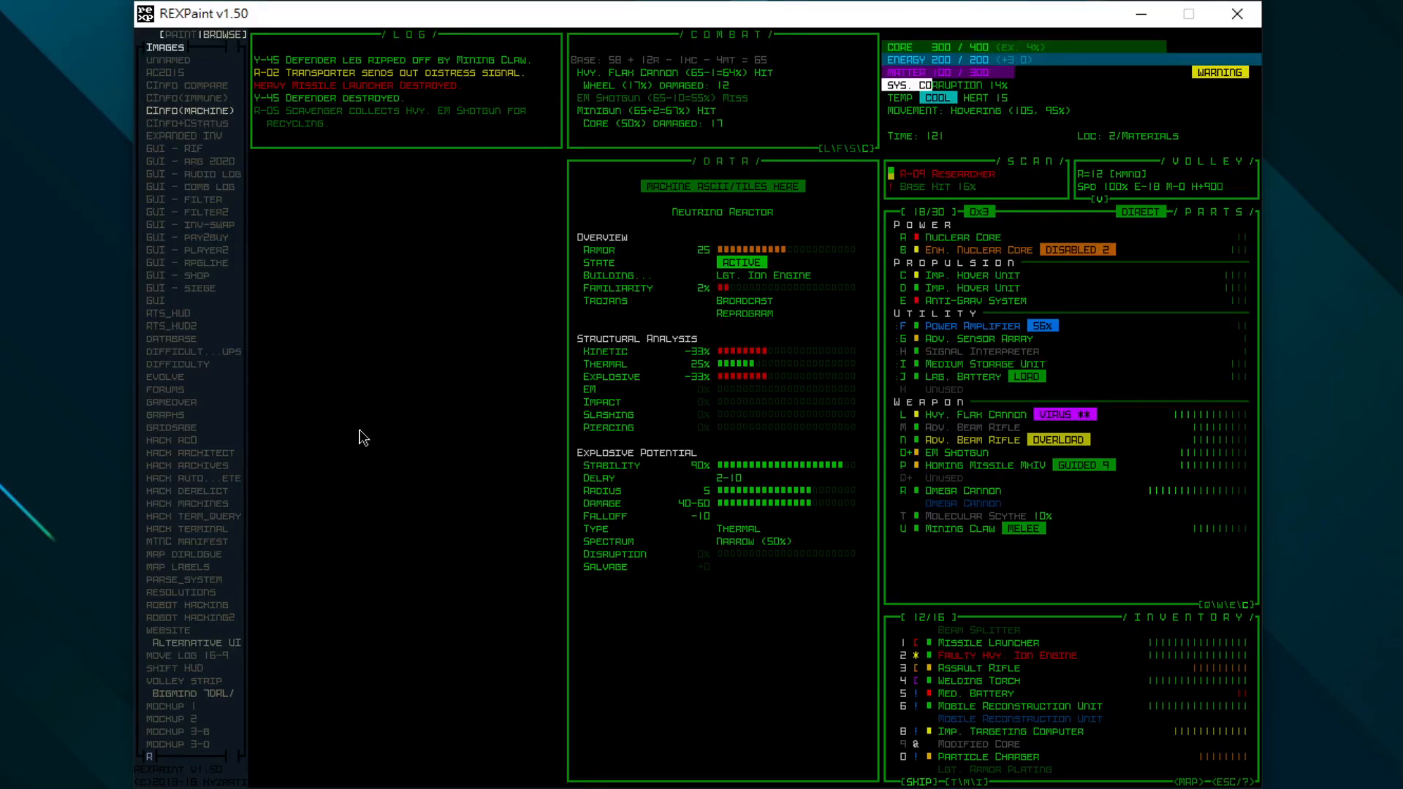
key(Up)
key(Up)
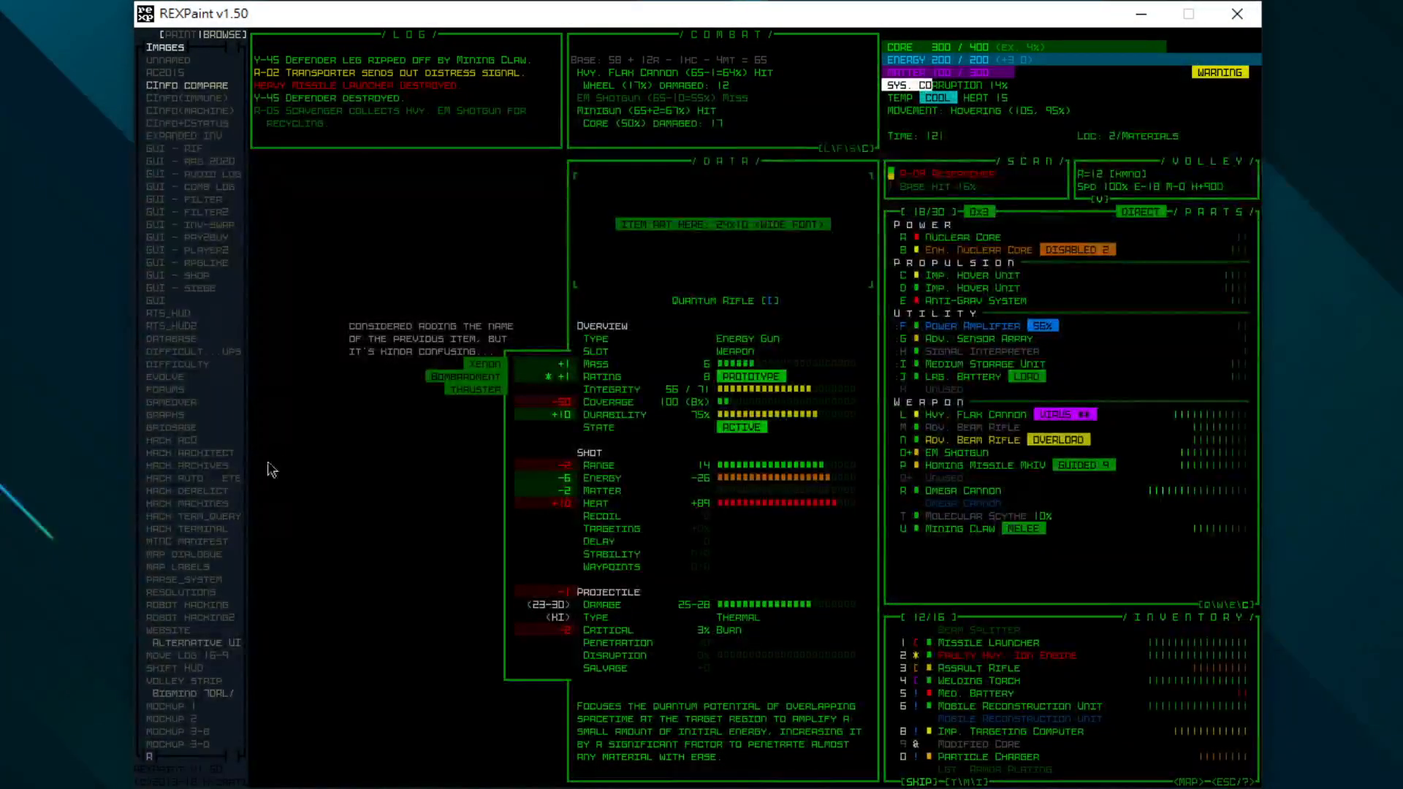
Open the Hack Terminal mockup in paint mode and hide layers 4, 3 and 2.
click(201, 528)
key(Tab)
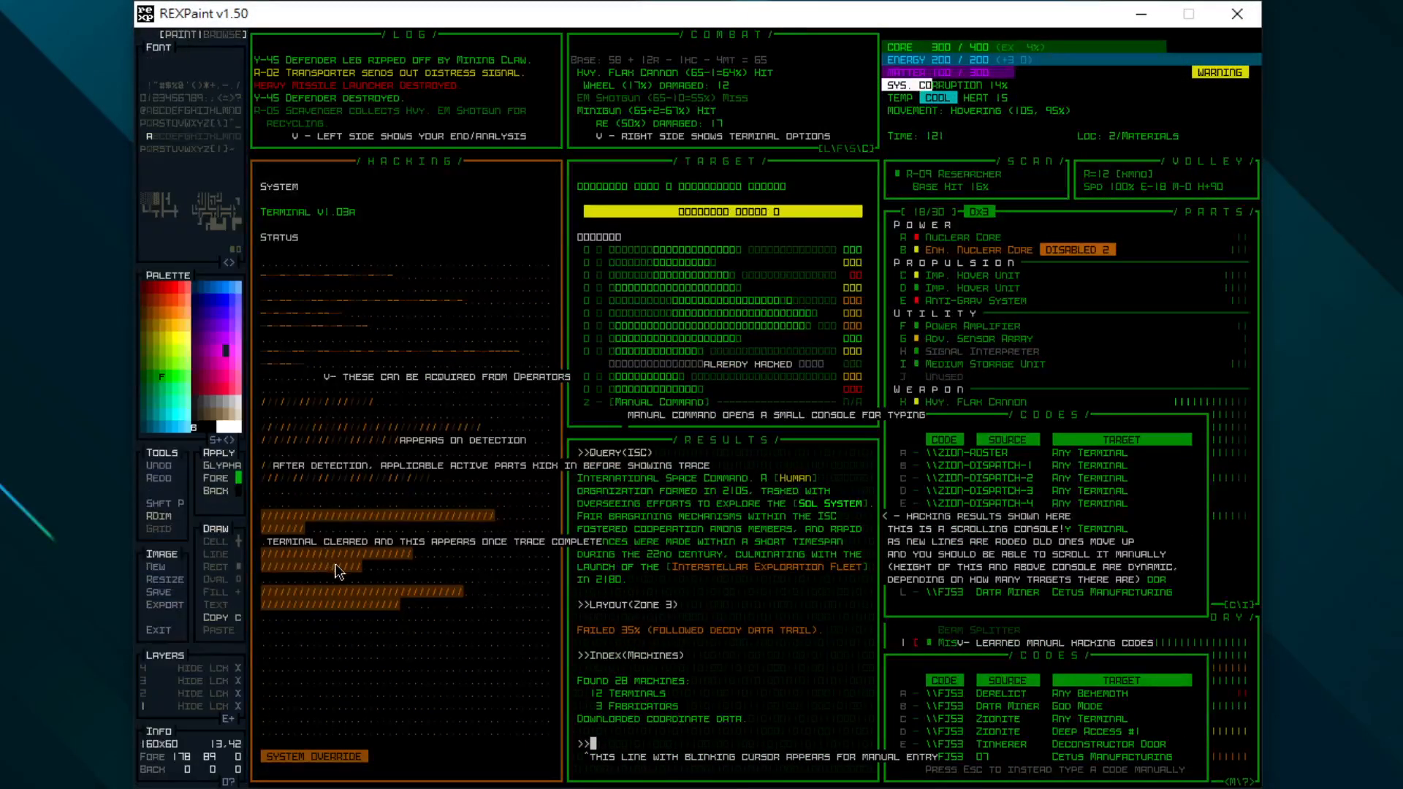
key(ctrl+4)
key(ctrl+3)
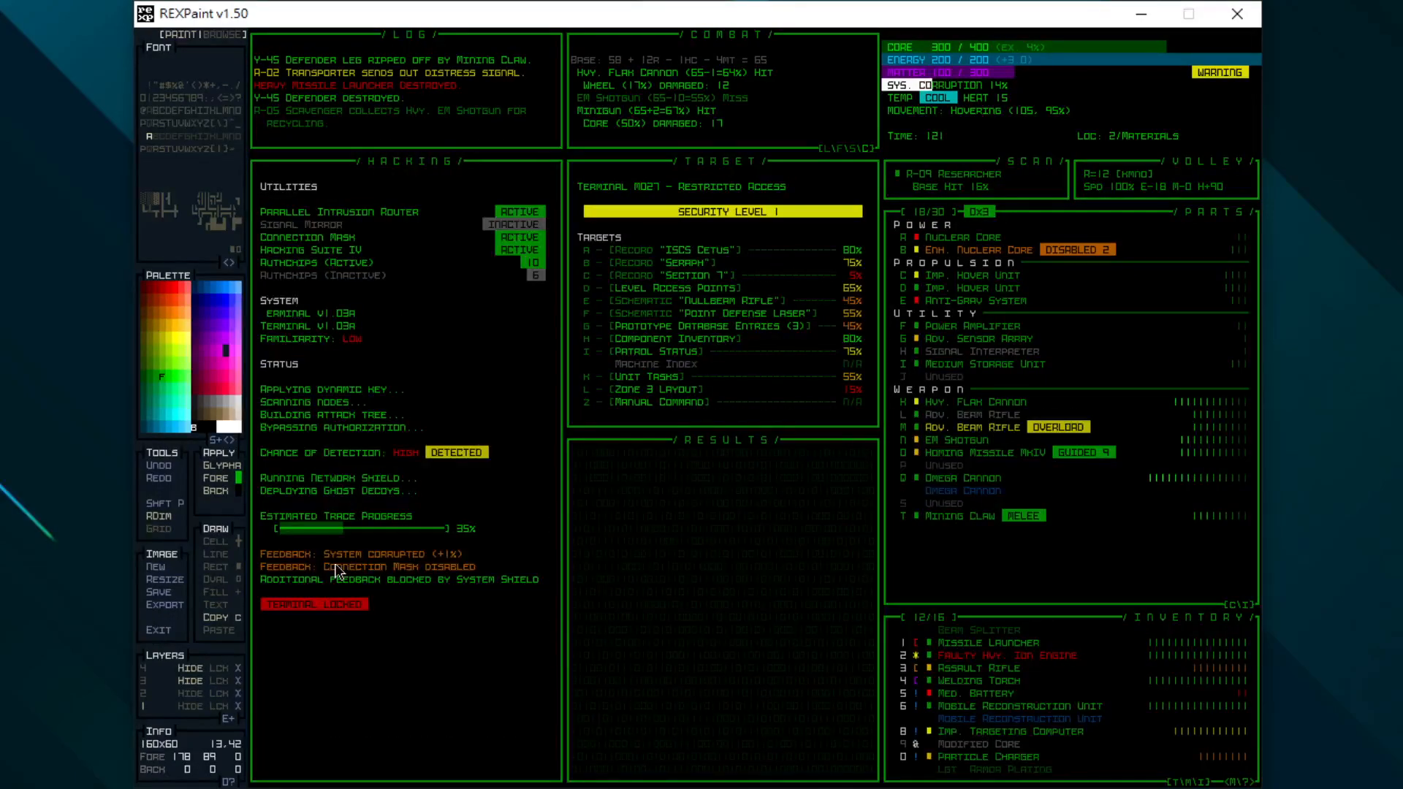
Show the Hack Terminal mockup's layers 2, 3 and 4 again and return to the image browser.
key(2)
key(3)
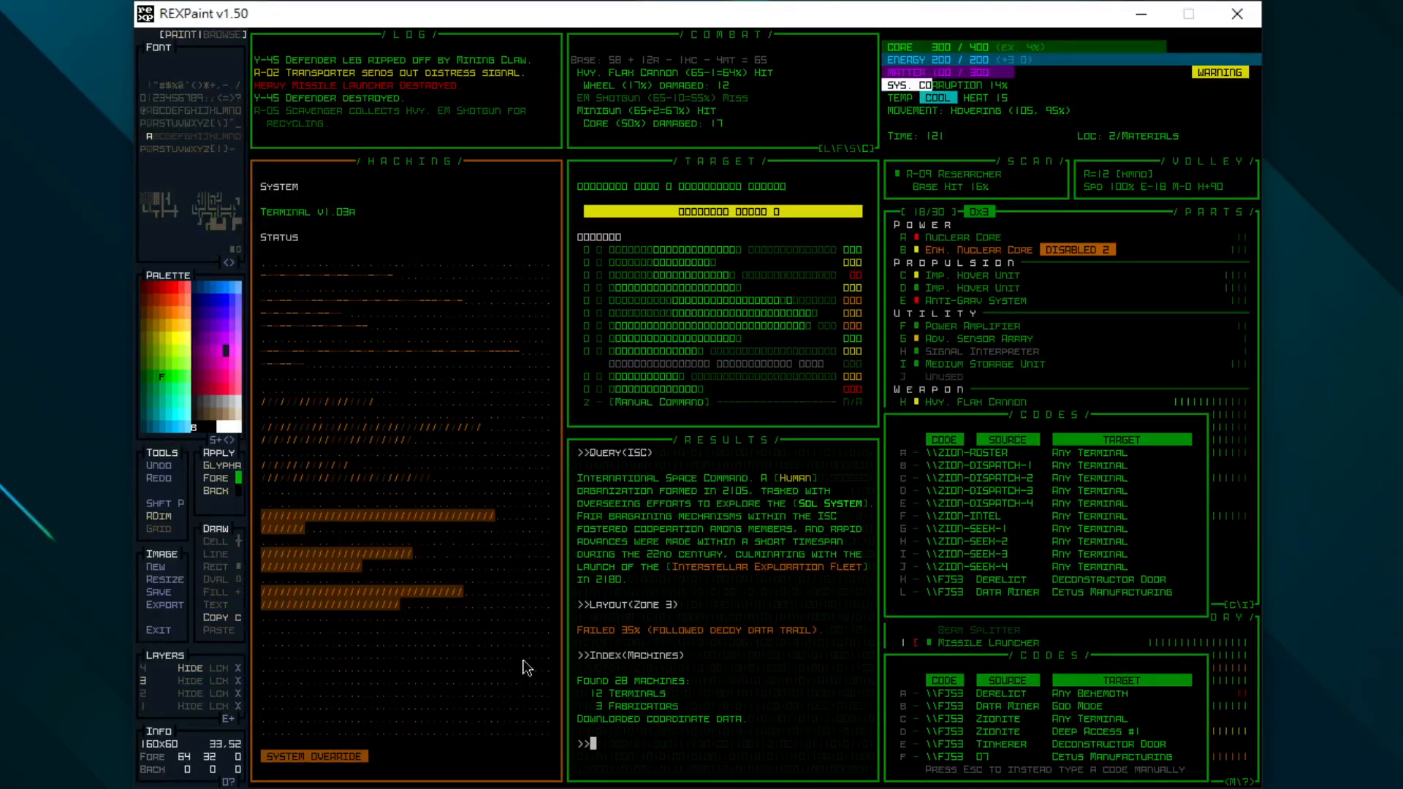
key(4)
key(Tab)
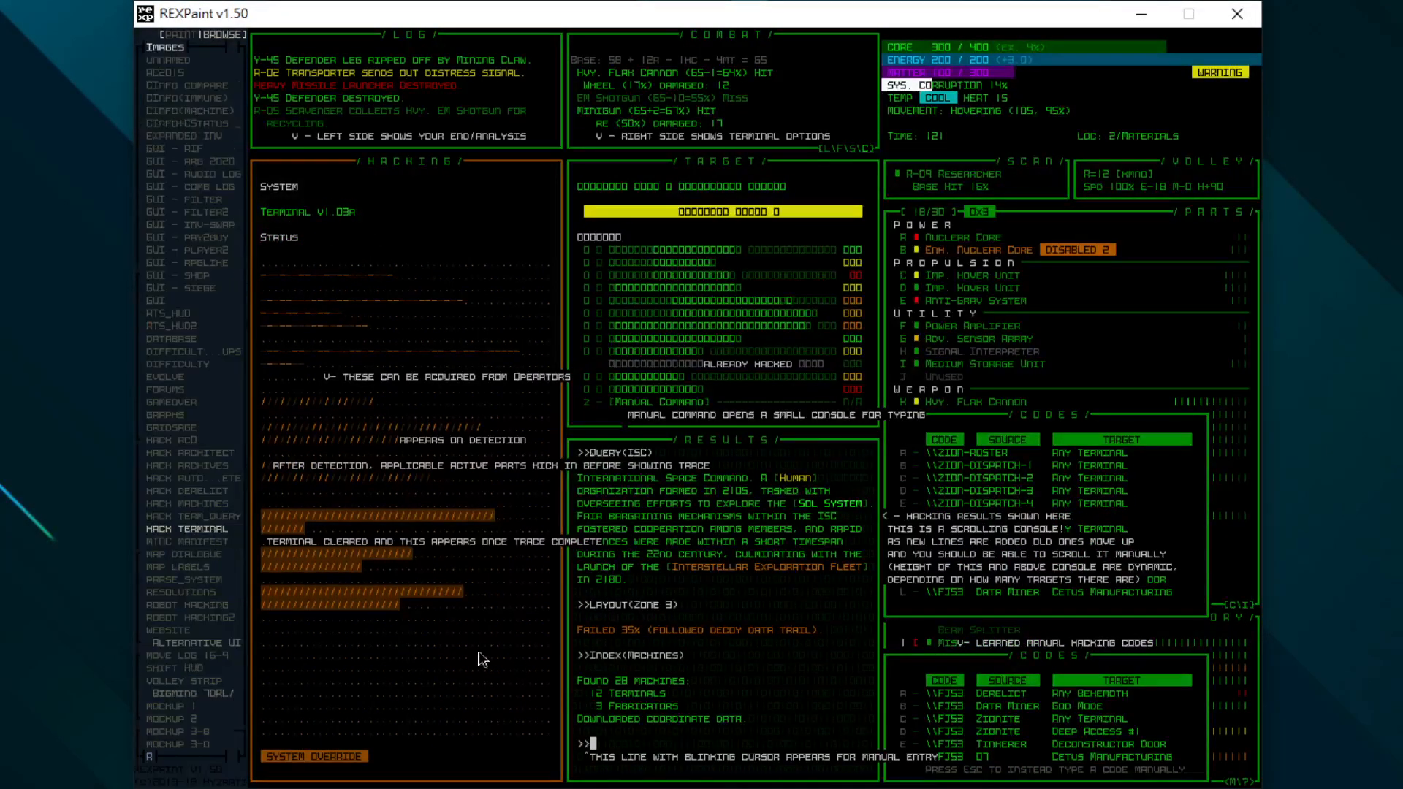
Browse the hacking mockups upward from Hack Terminal to the topmost Hack entry, examining each interface concept.
key(Up)
key(Up)
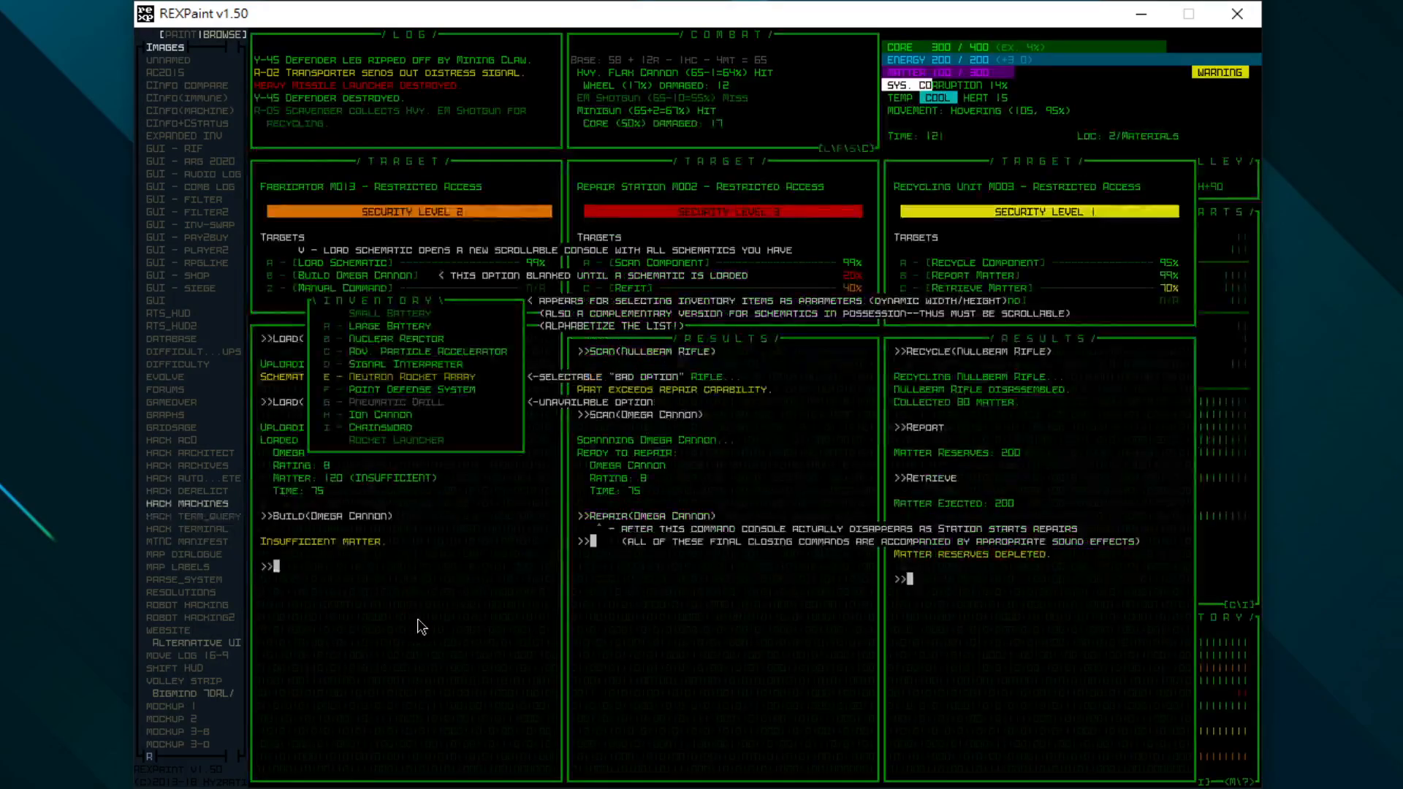
key(Up)
key(Up)
key(Up)
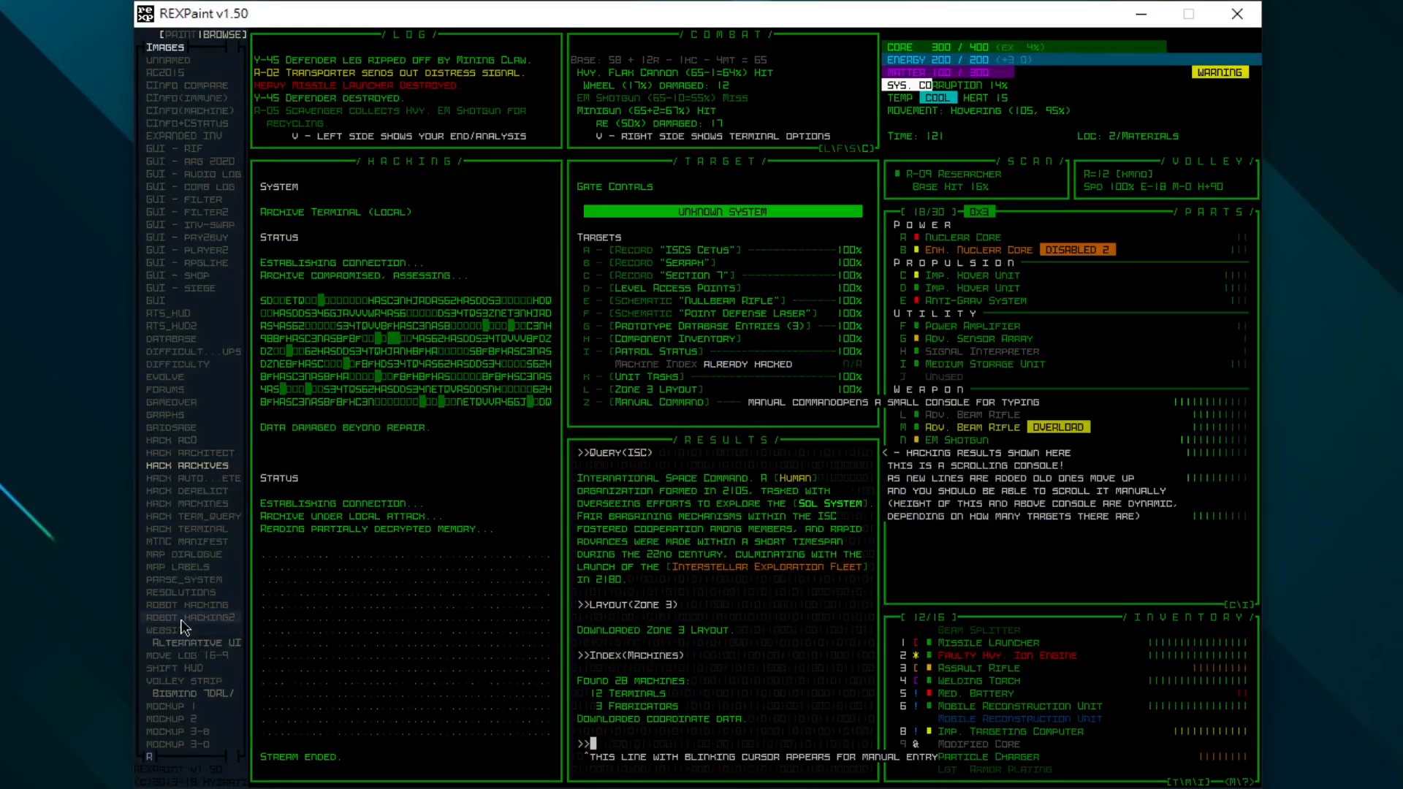
key(Up)
key(Up)
key(Up)
key(Up)
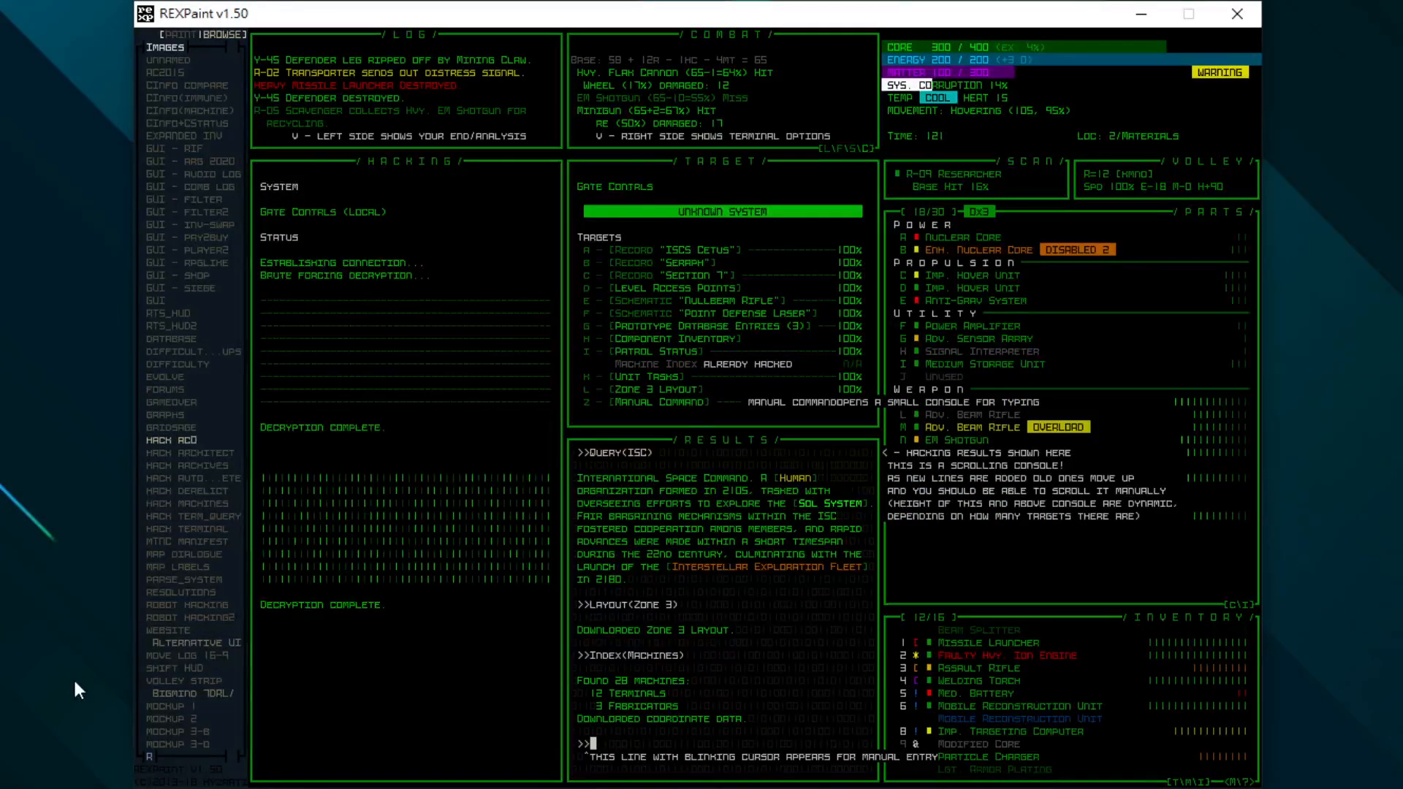
Compare the Gameover, Gridsage and Graphs images, ending on the Gameover mockup.
key(Up)
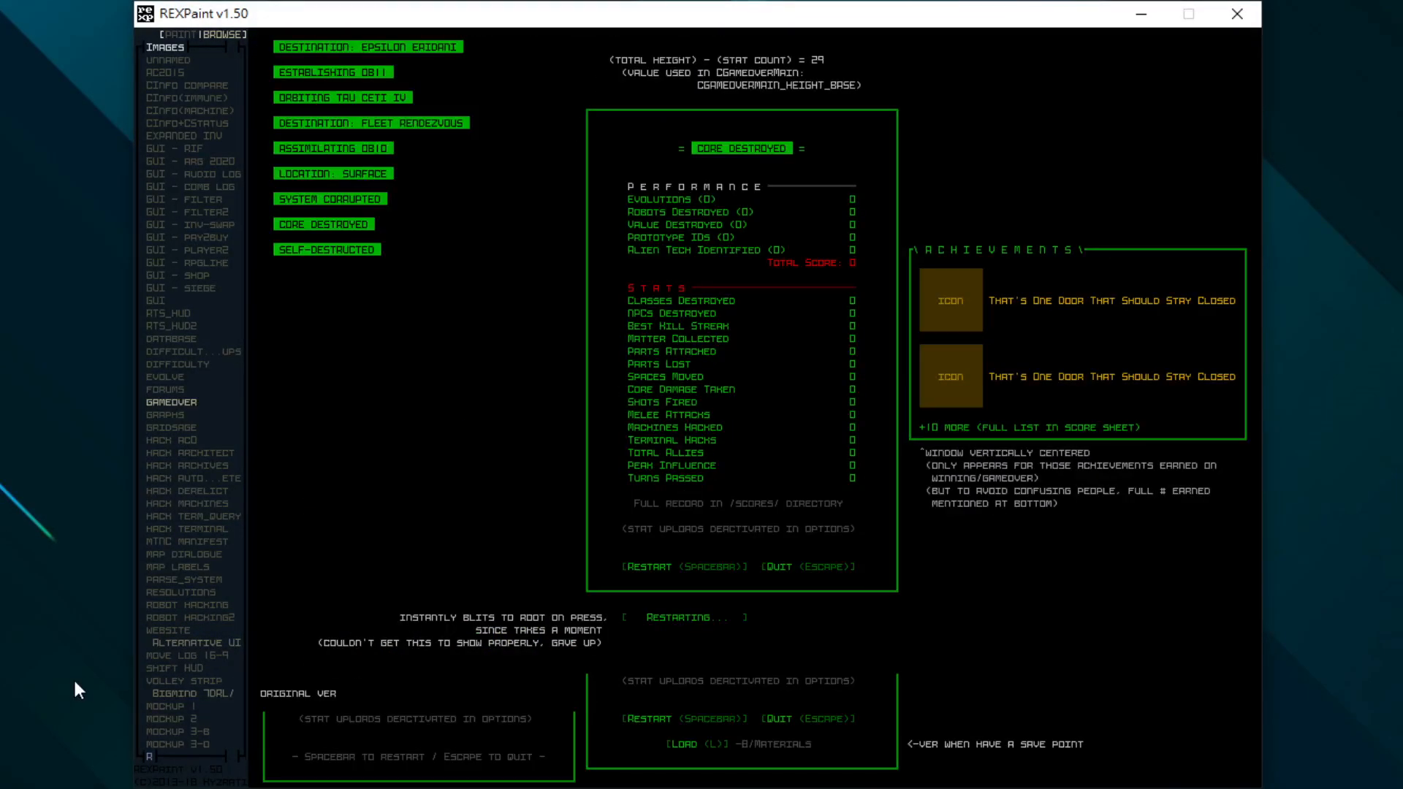
key(Down)
key(Down)
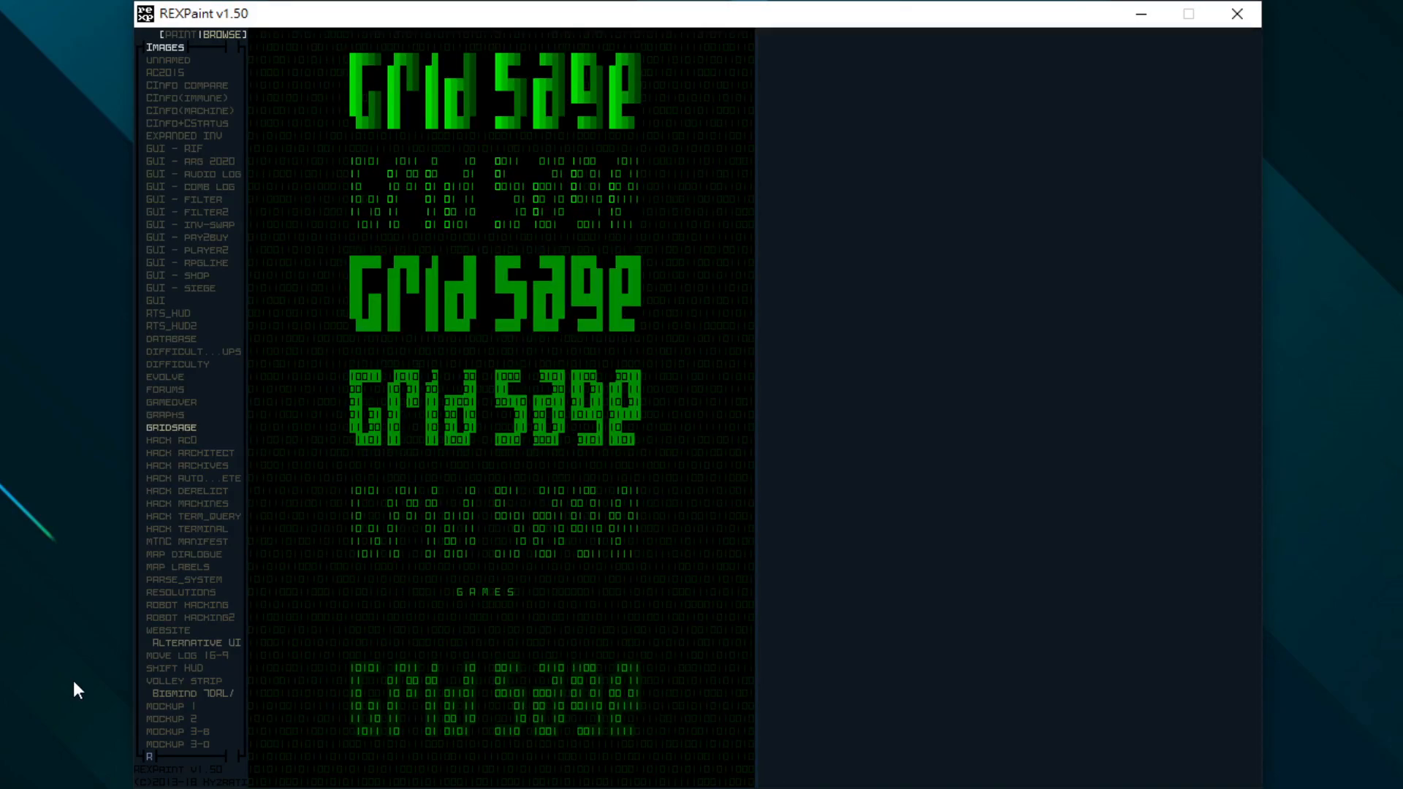
key(Up)
key(Up)
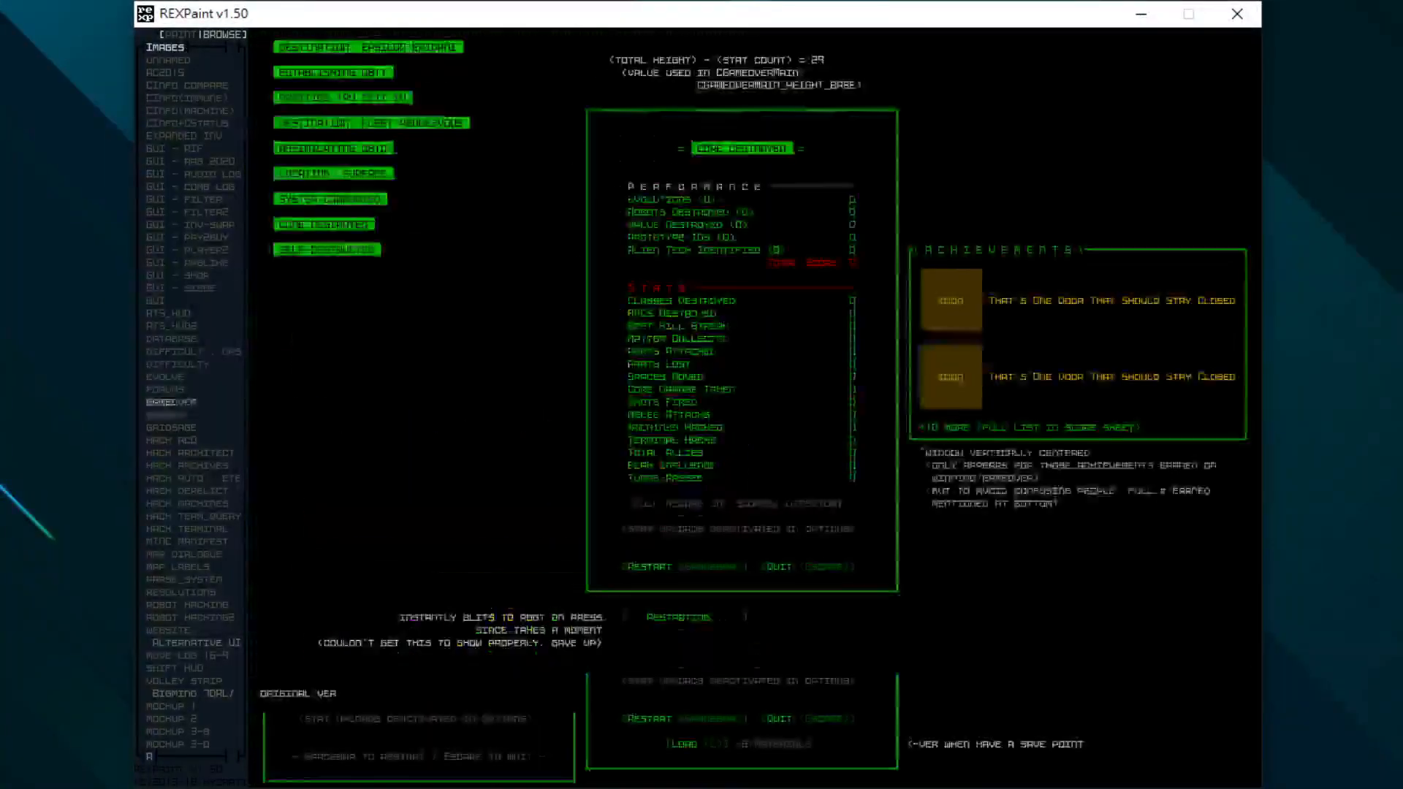
key(Down)
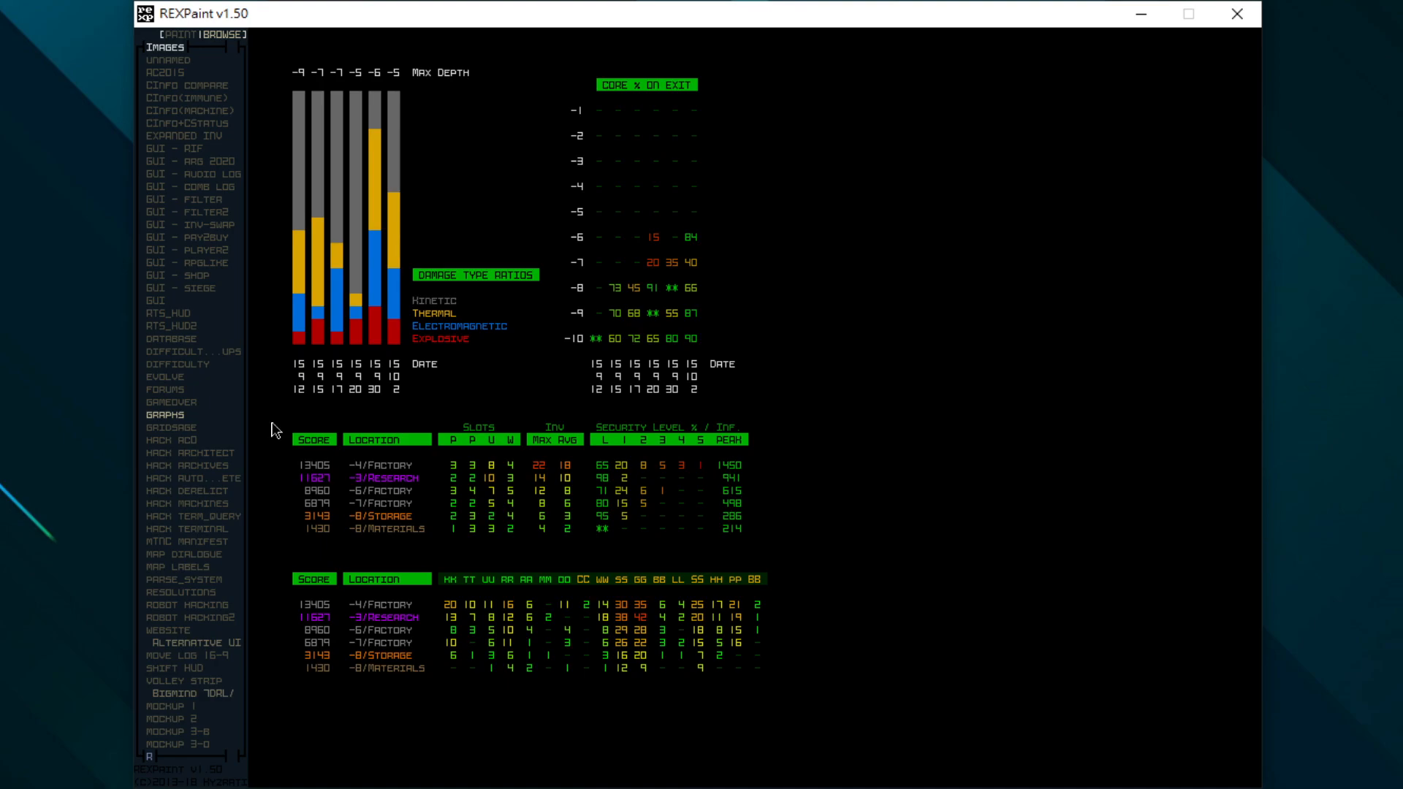
key(Up)
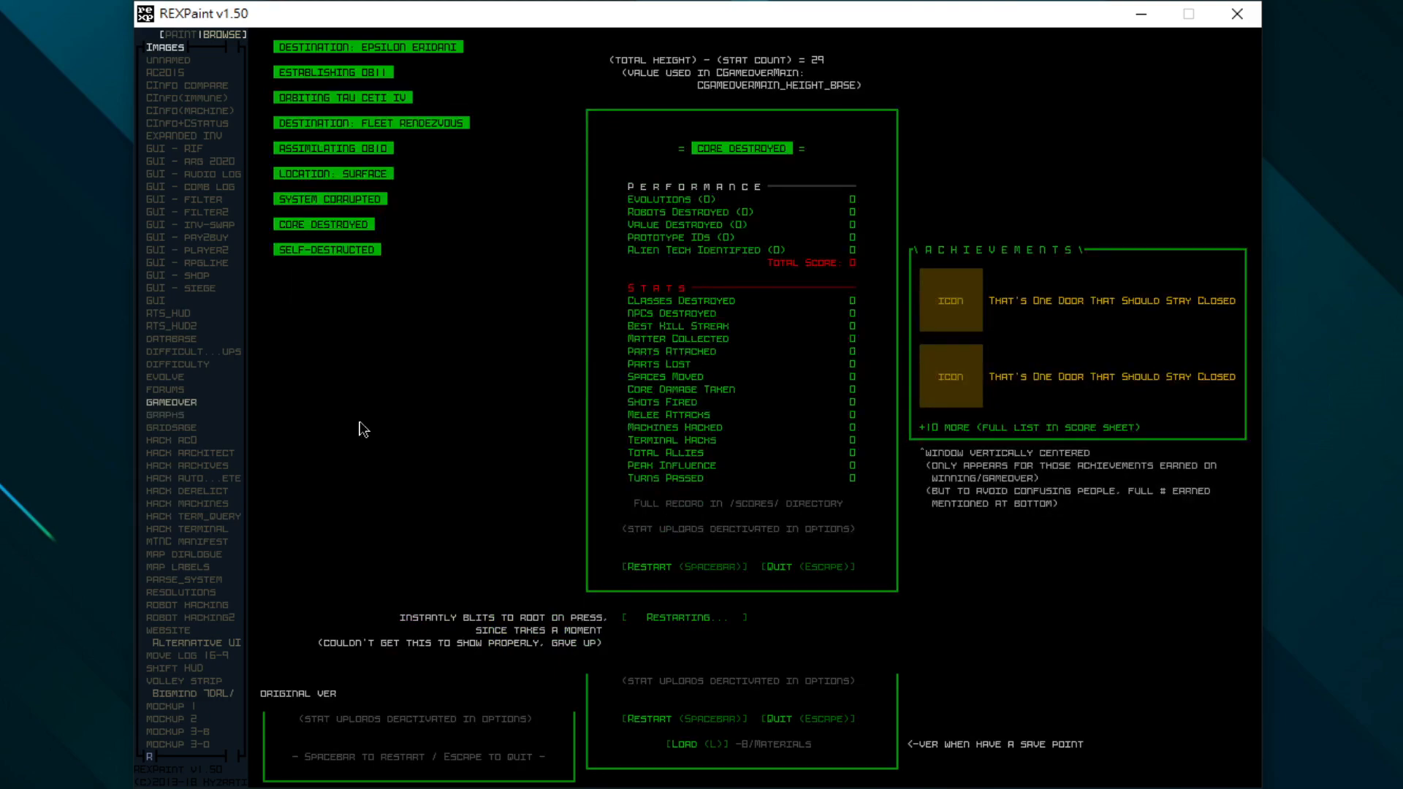
Browse the mockups from Forums up the image list through Evolve and Difficulty to Database.
key(Up)
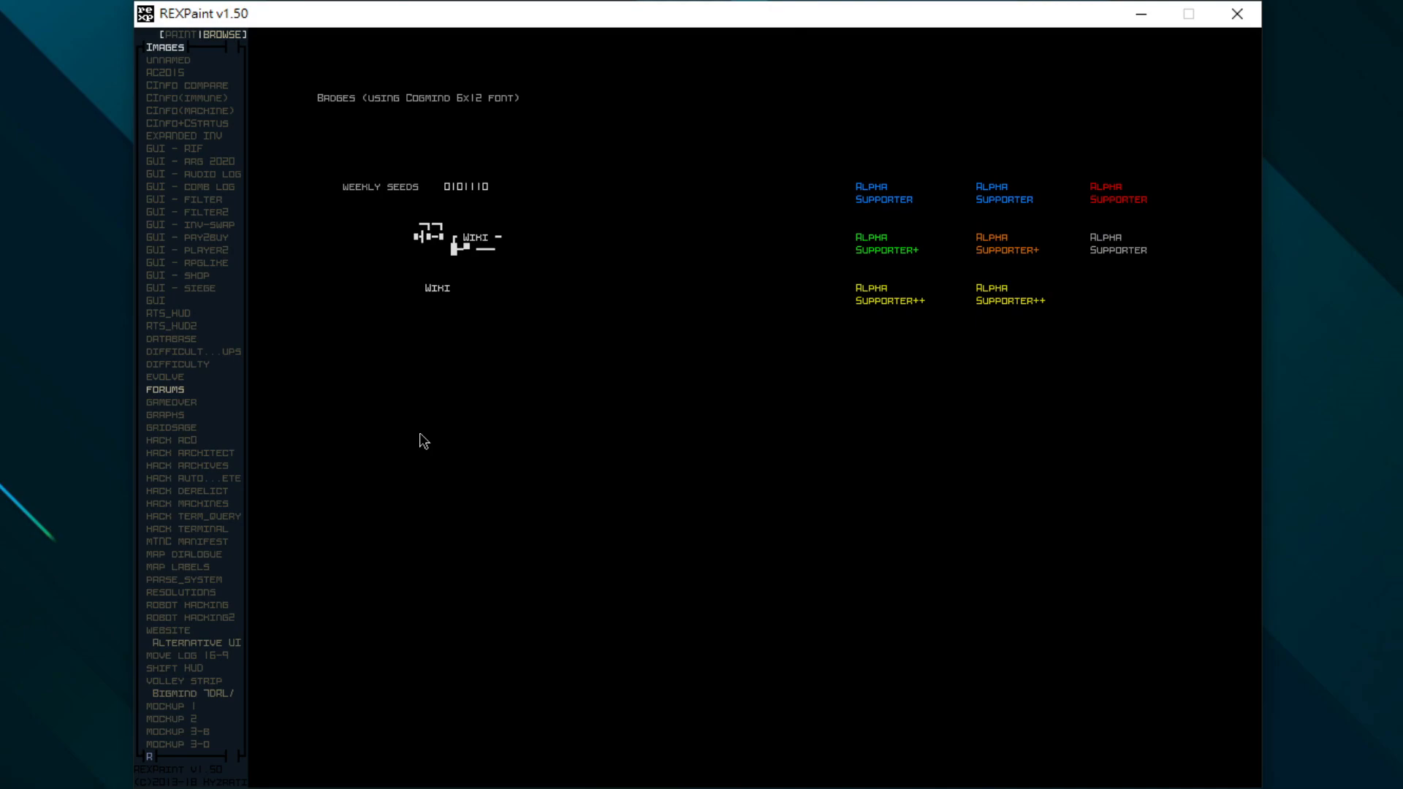
key(Down)
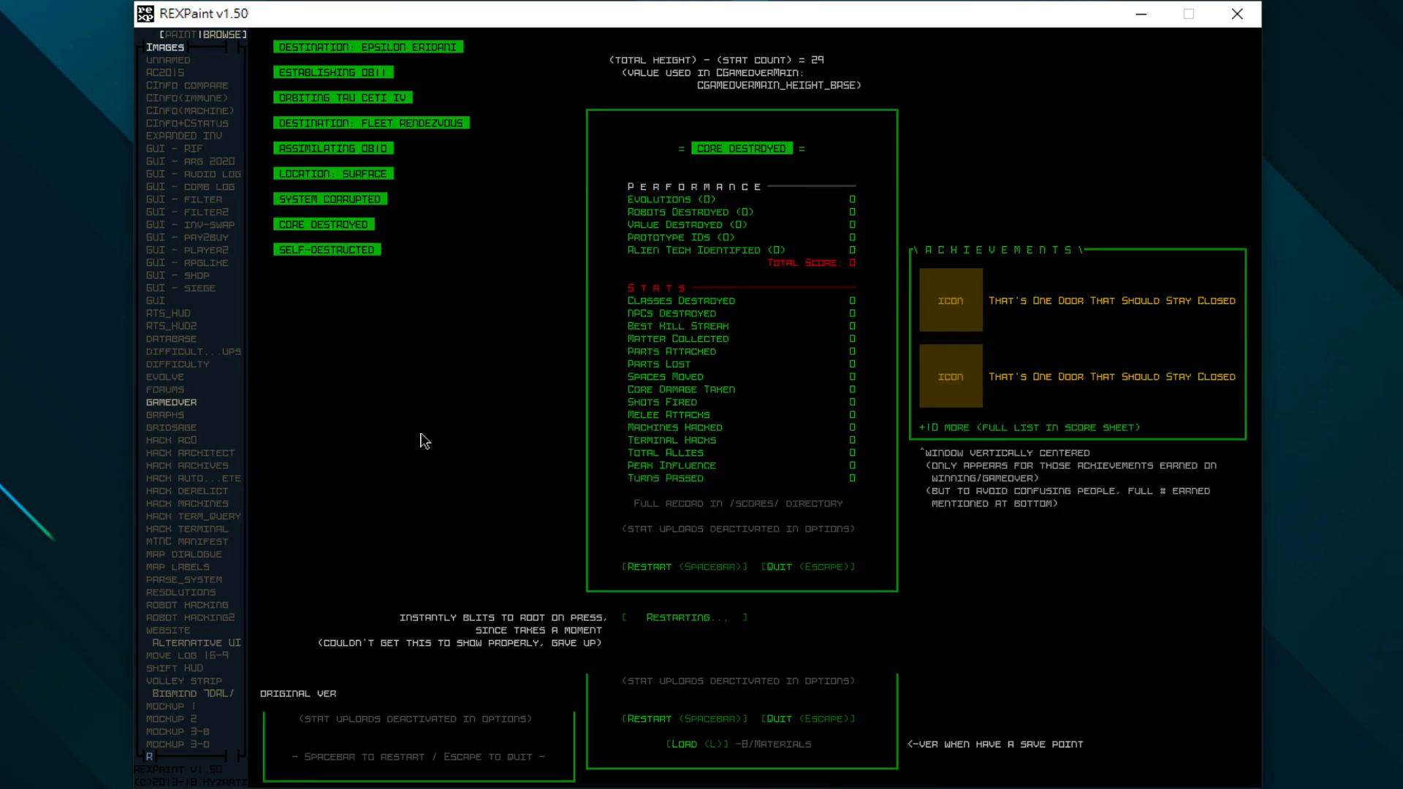
key(Up)
key(Up)
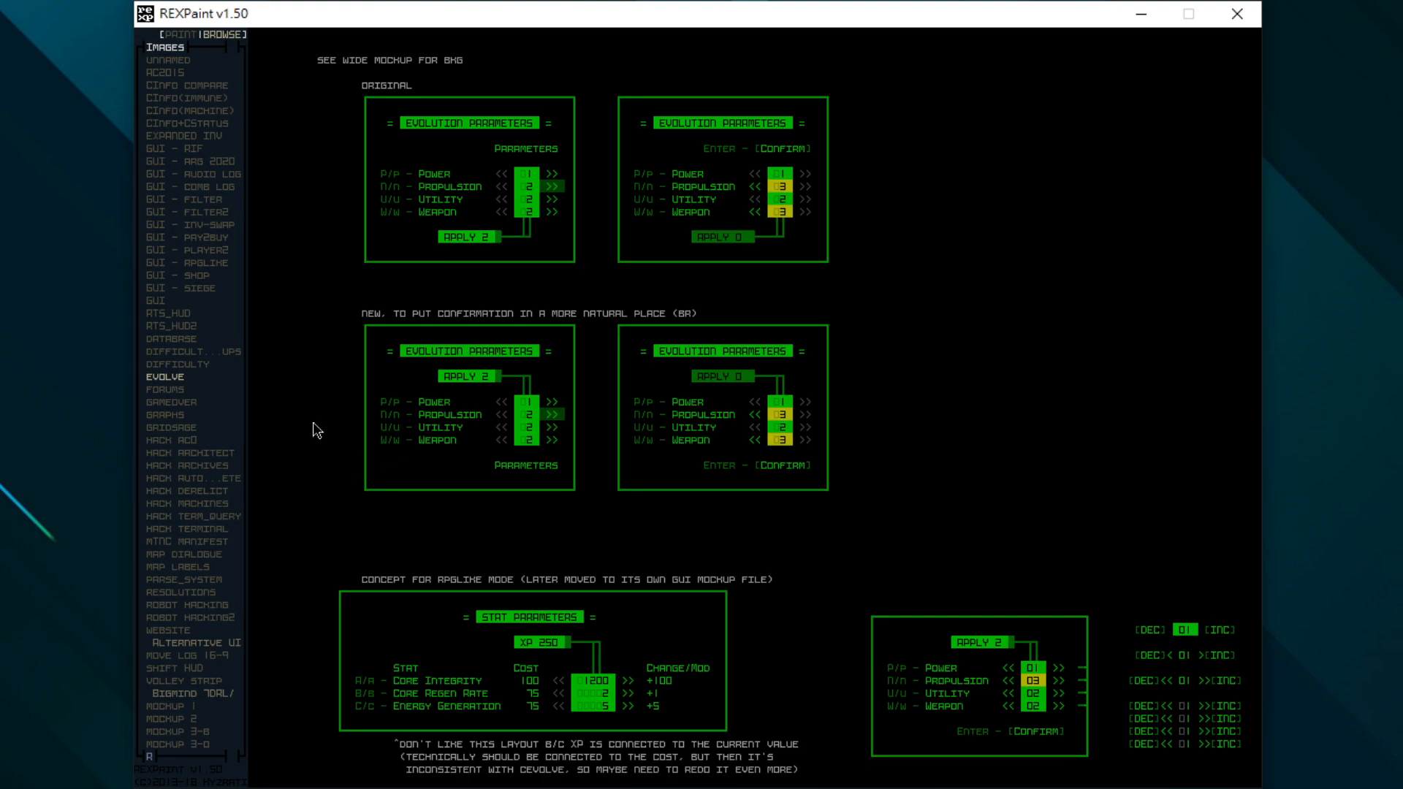
key(Up)
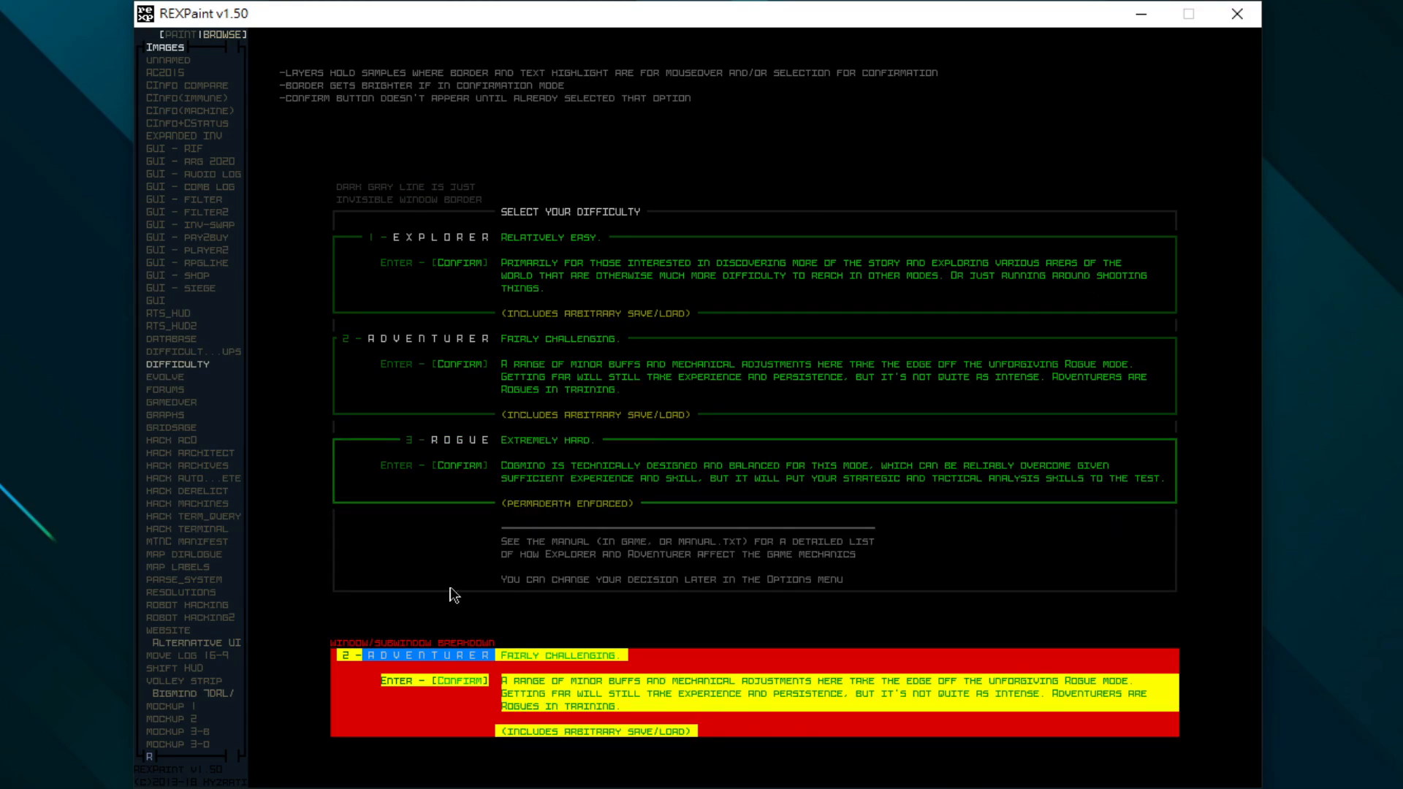
key(Up)
key(Up)
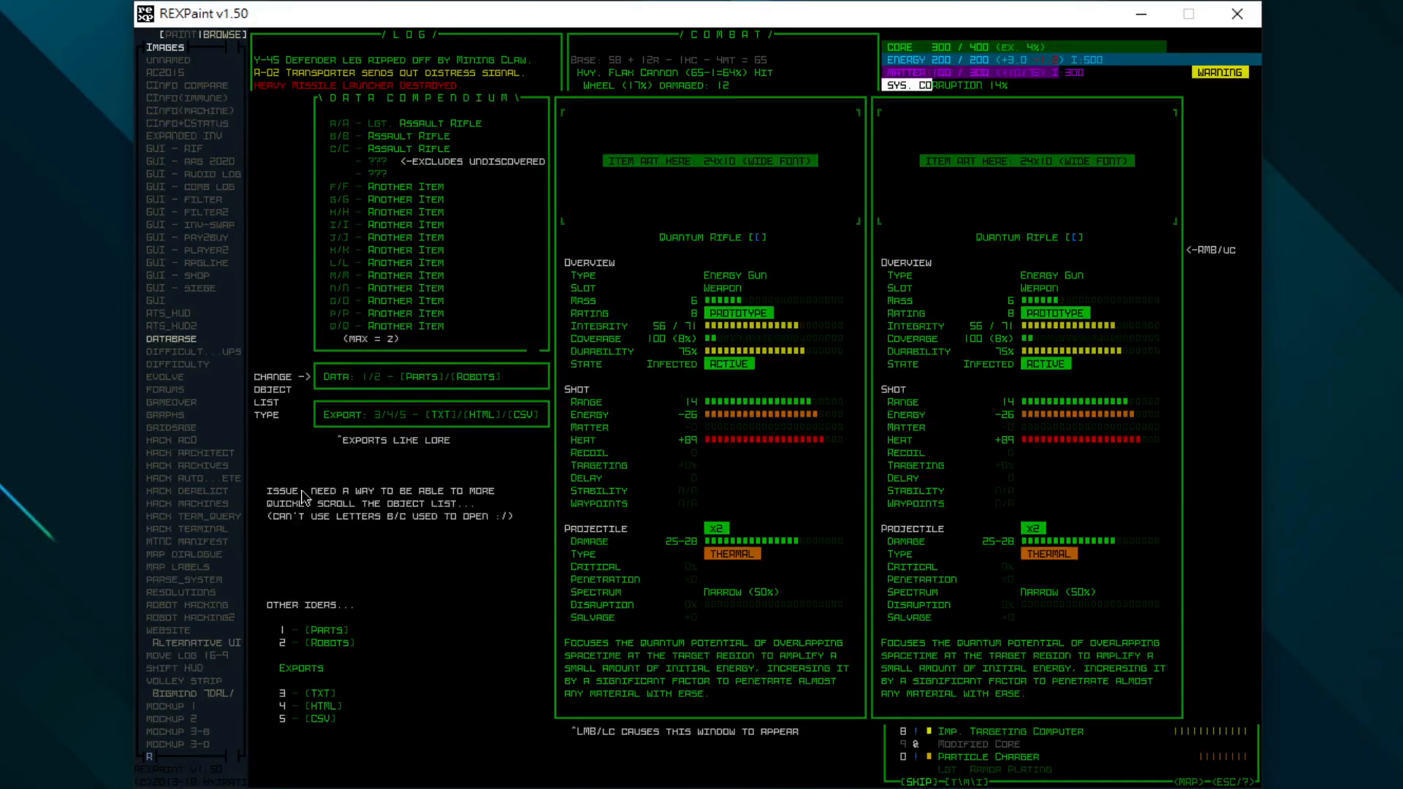
Compare the two Difficulty mockups below Database in the image list and return to the Database image.
key(Down)
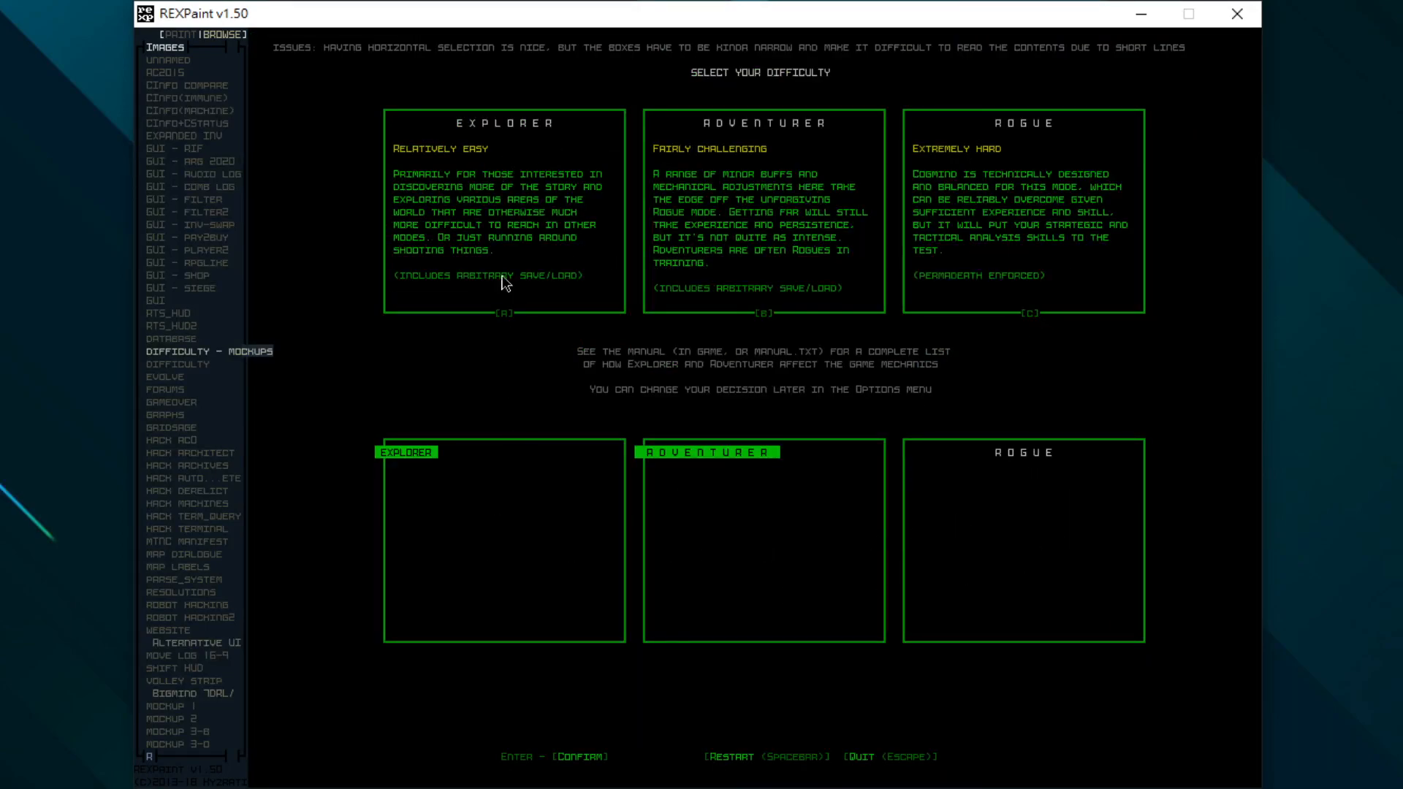
key(Down)
key(Down)
key(Up)
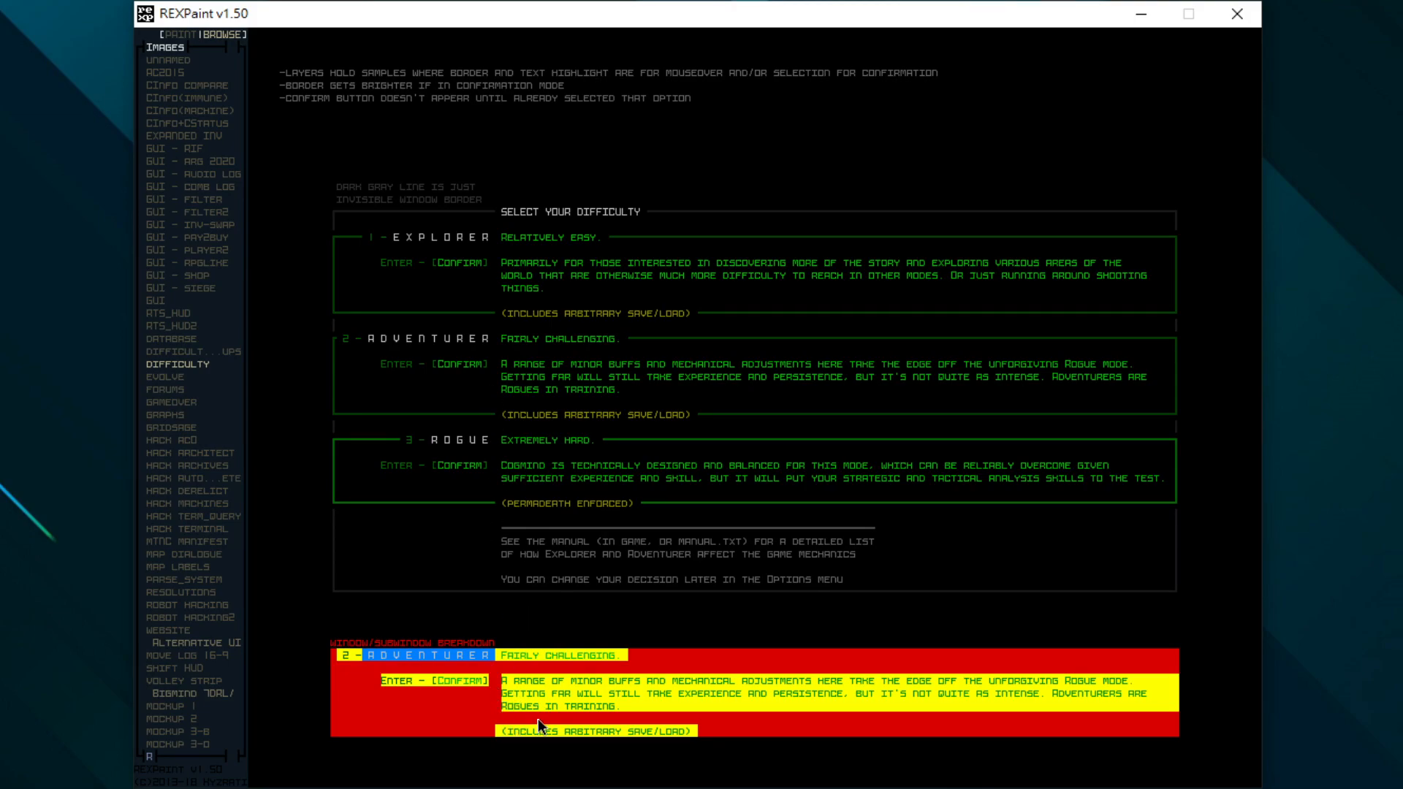
key(Up)
key(Up)
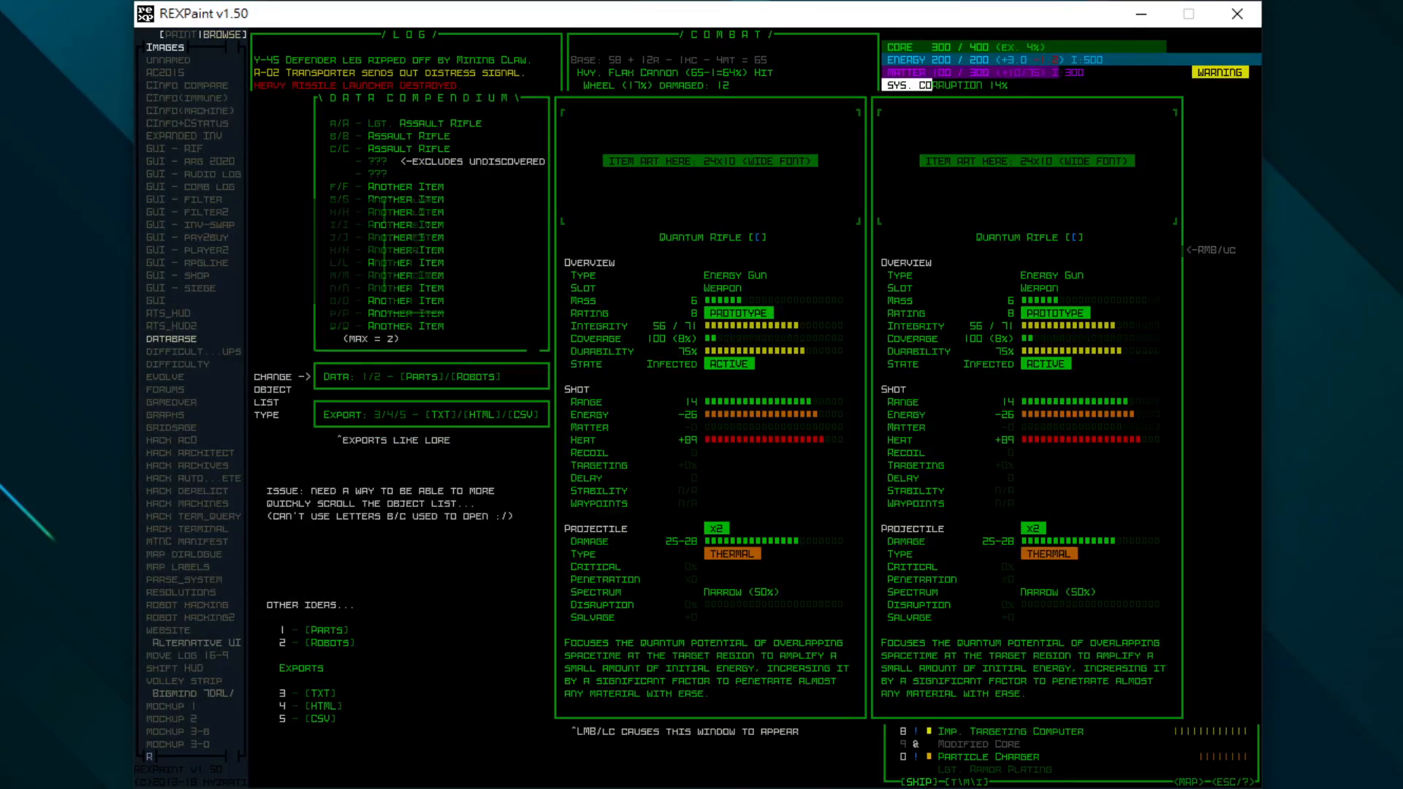
Compare the Database mockup with its neighbours, moving up the image list to the RTS_HUD mockups.
key(Down)
key(Down)
key(Up)
key(Up)
key(Up)
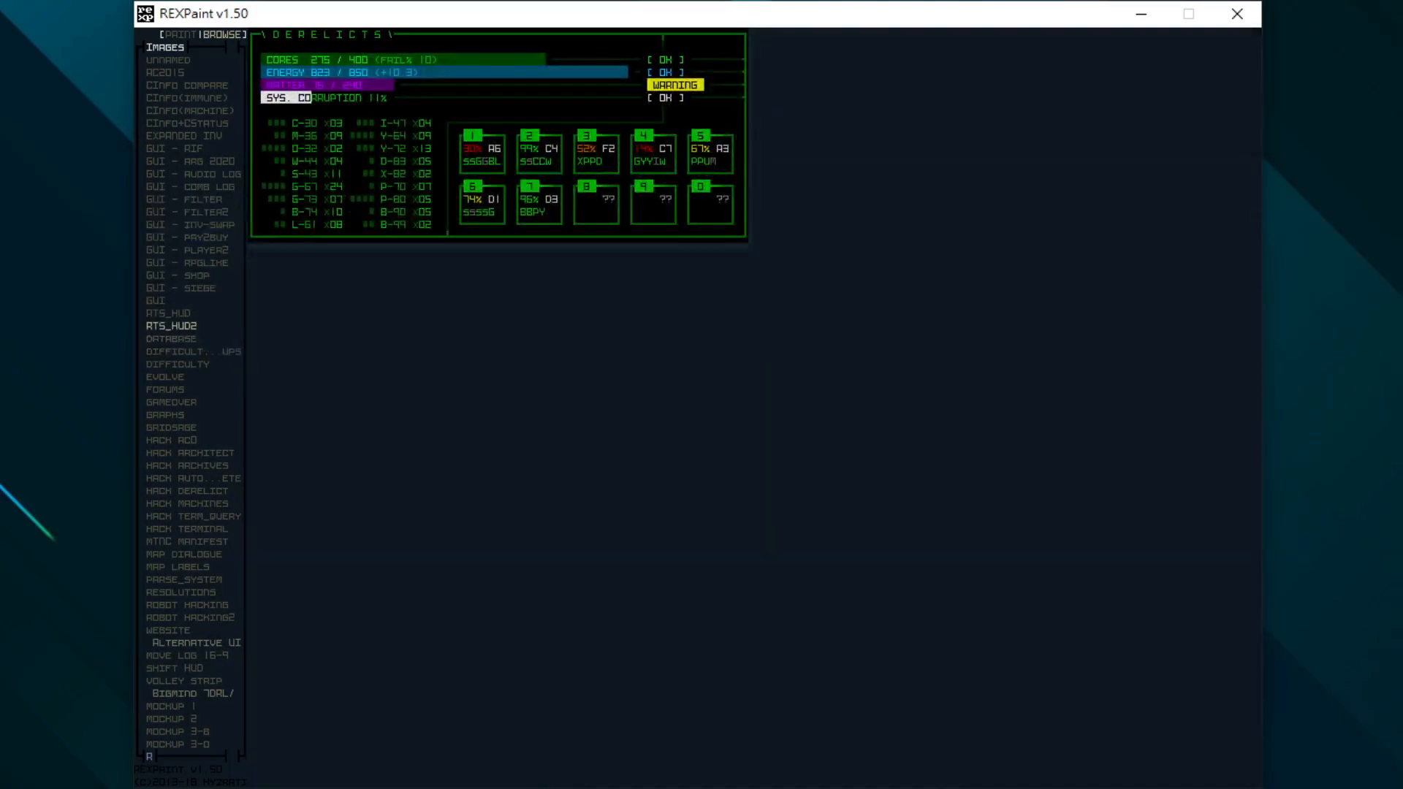
key(Up)
Examine the Robot Hacking2 mockup and the Parse_System mockup further down the image list.
key(Down)
key(Down)
key(Down)
key(Down)
key(Down)
key(Down)
key(Down)
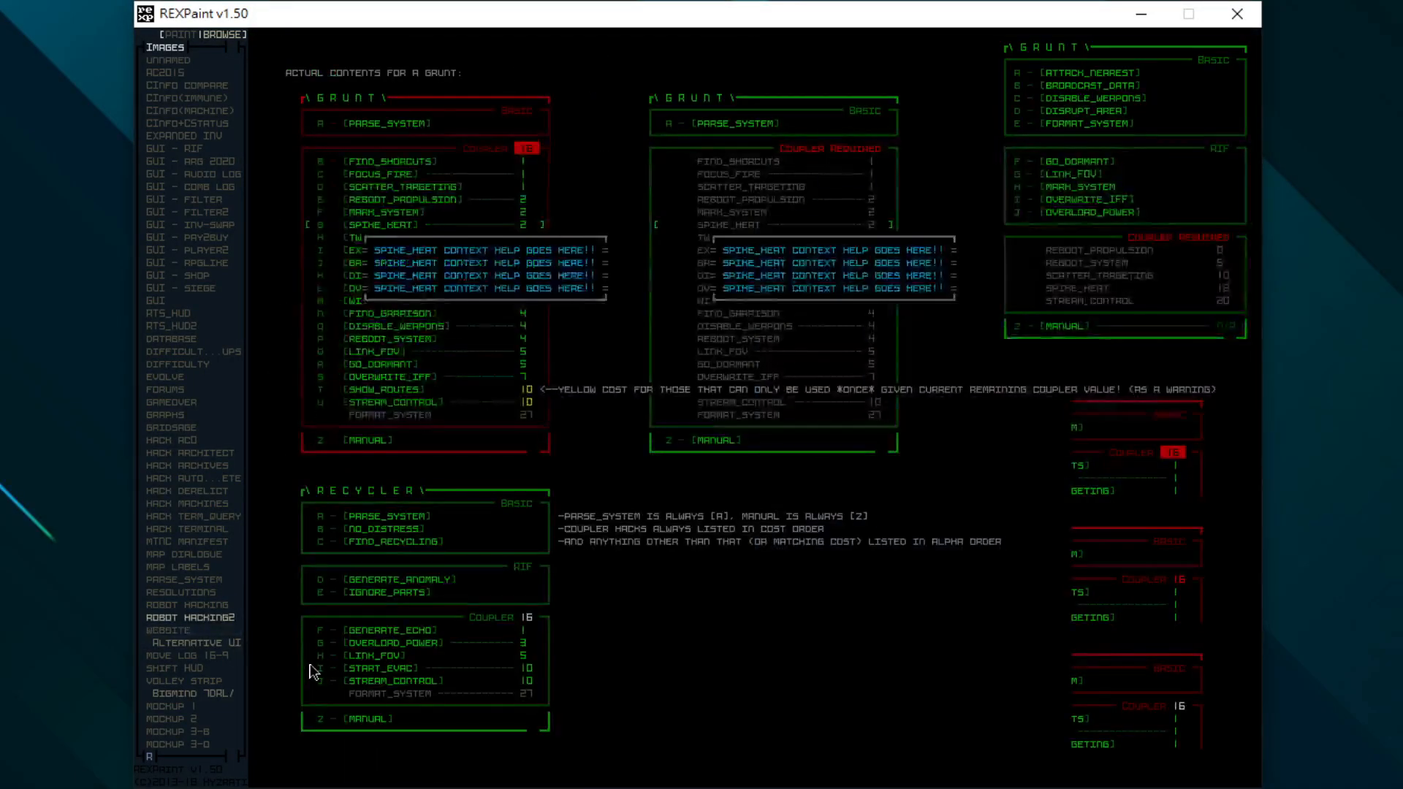
click(180, 592)
key(Up)
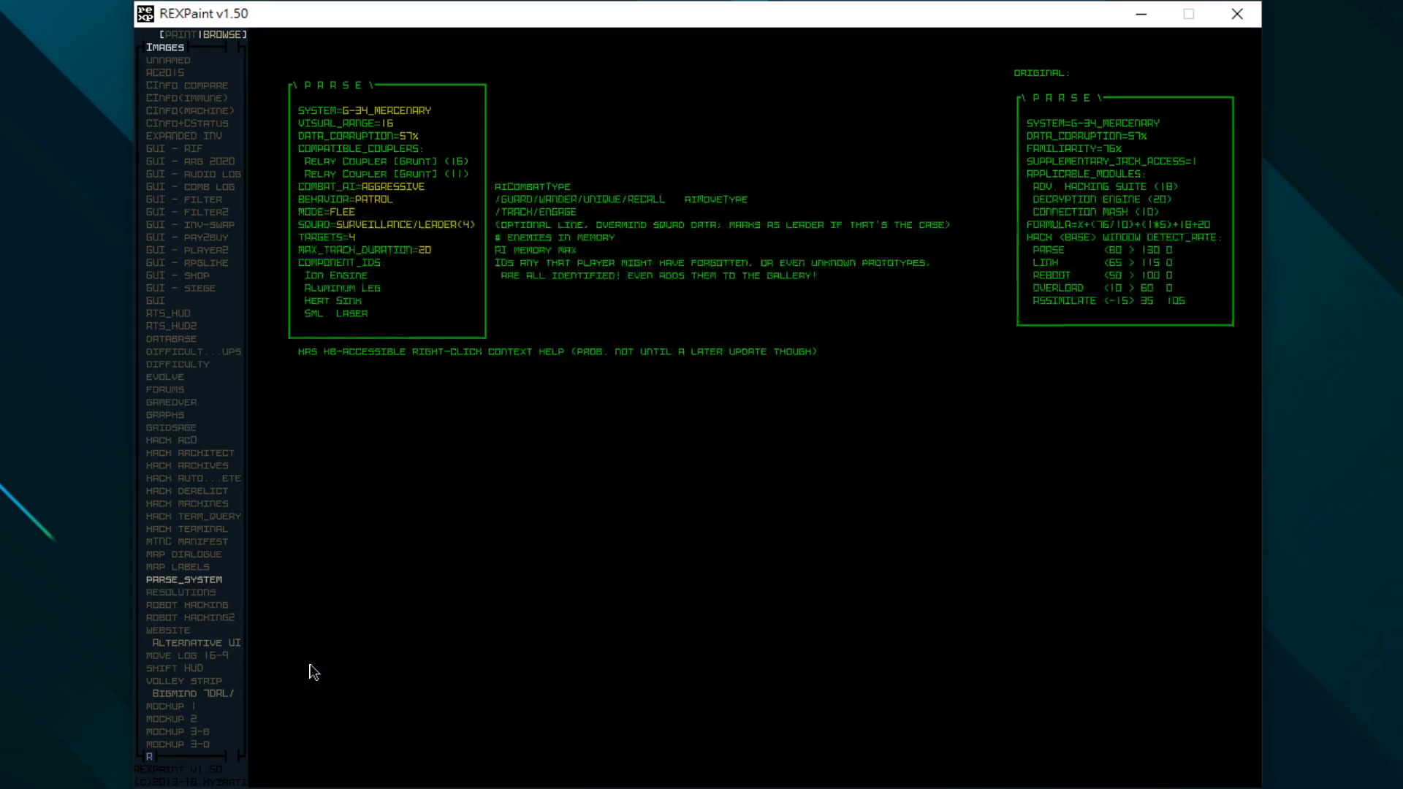
Open Mockup 1 in the BigMind 7DRL folder and browse its mockups through Mockup 3-O and Mockup 4 to Mockup Blog.
scroll(196, 584, down, 3)
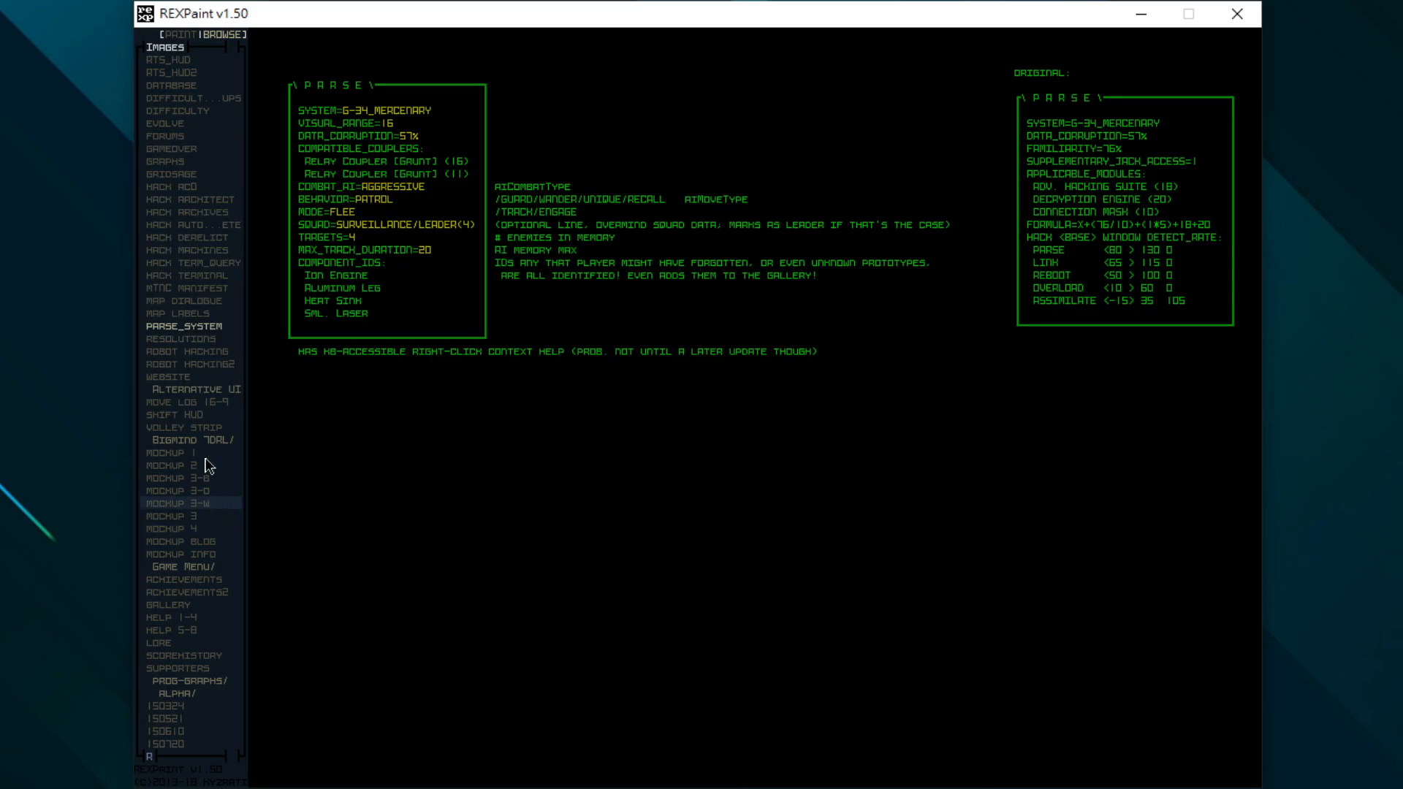
scroll(210, 461, up, 6)
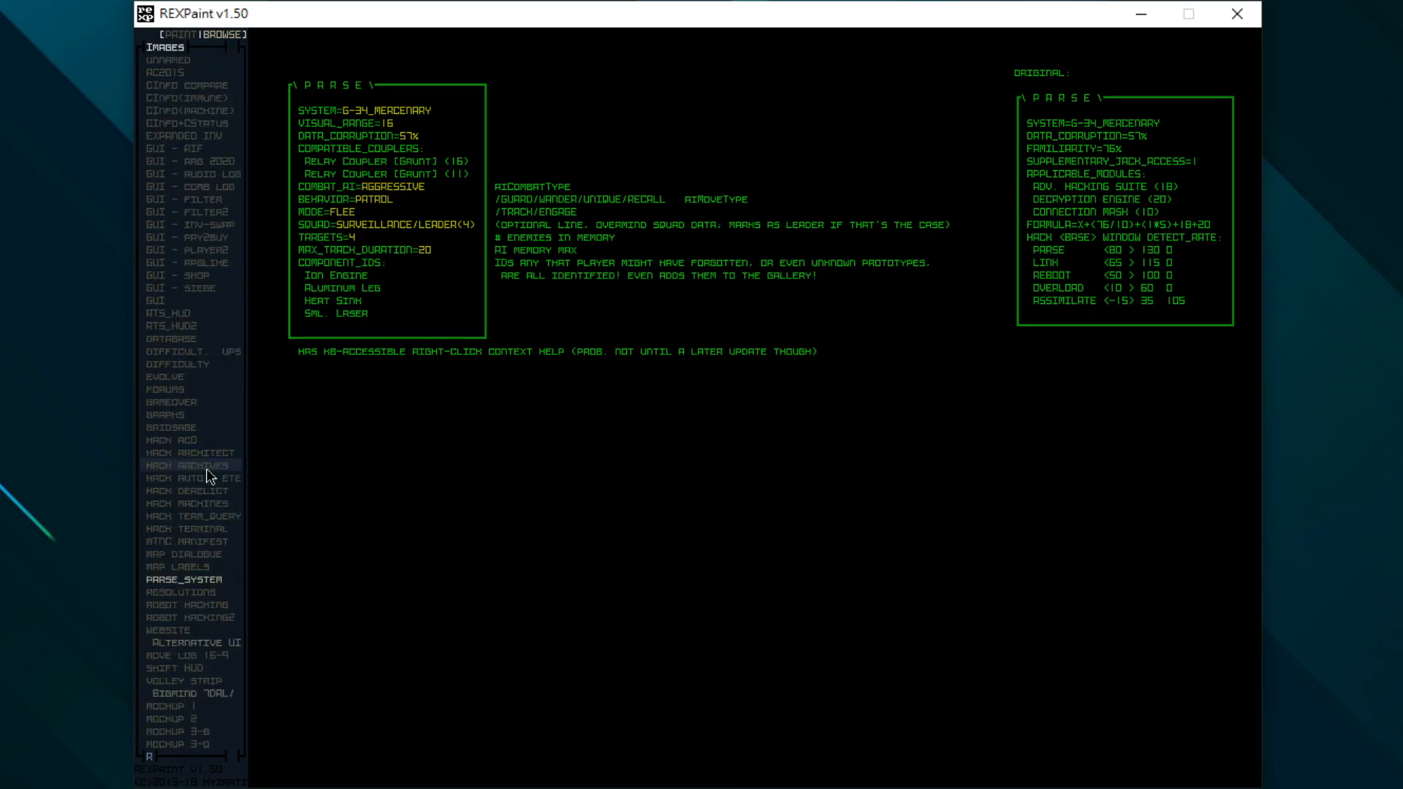
scroll(206, 466, down, 6)
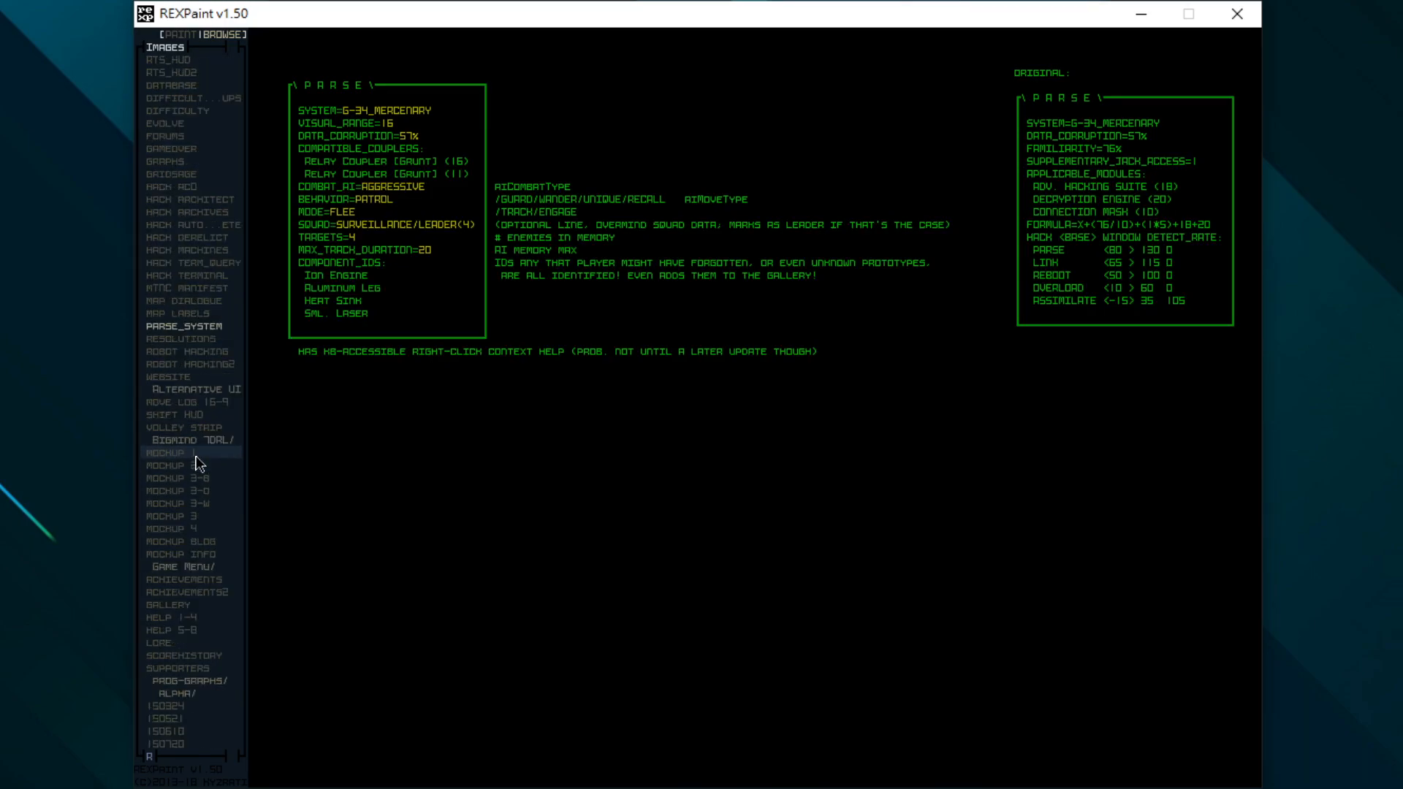
click(200, 453)
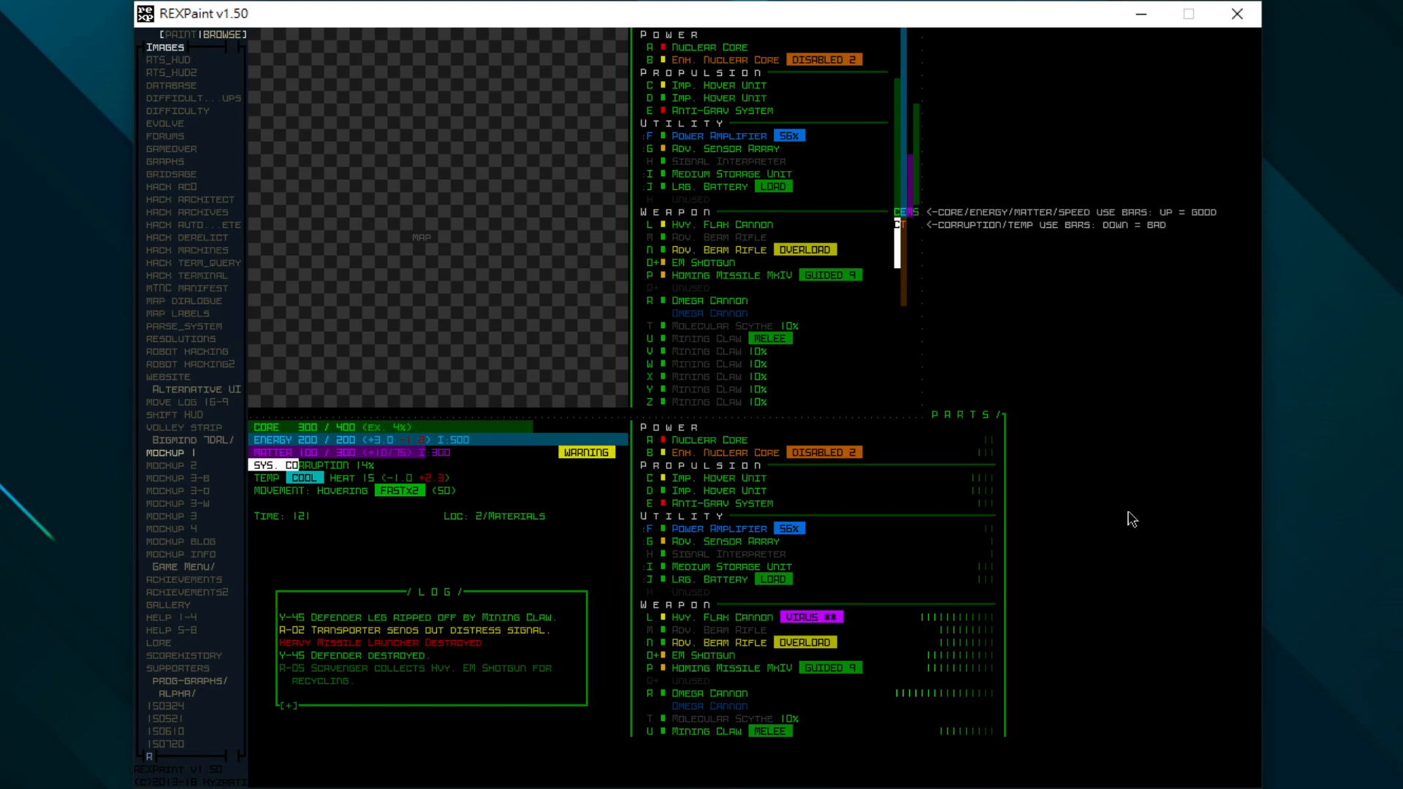
key(Down)
key(Down)
key(Down)
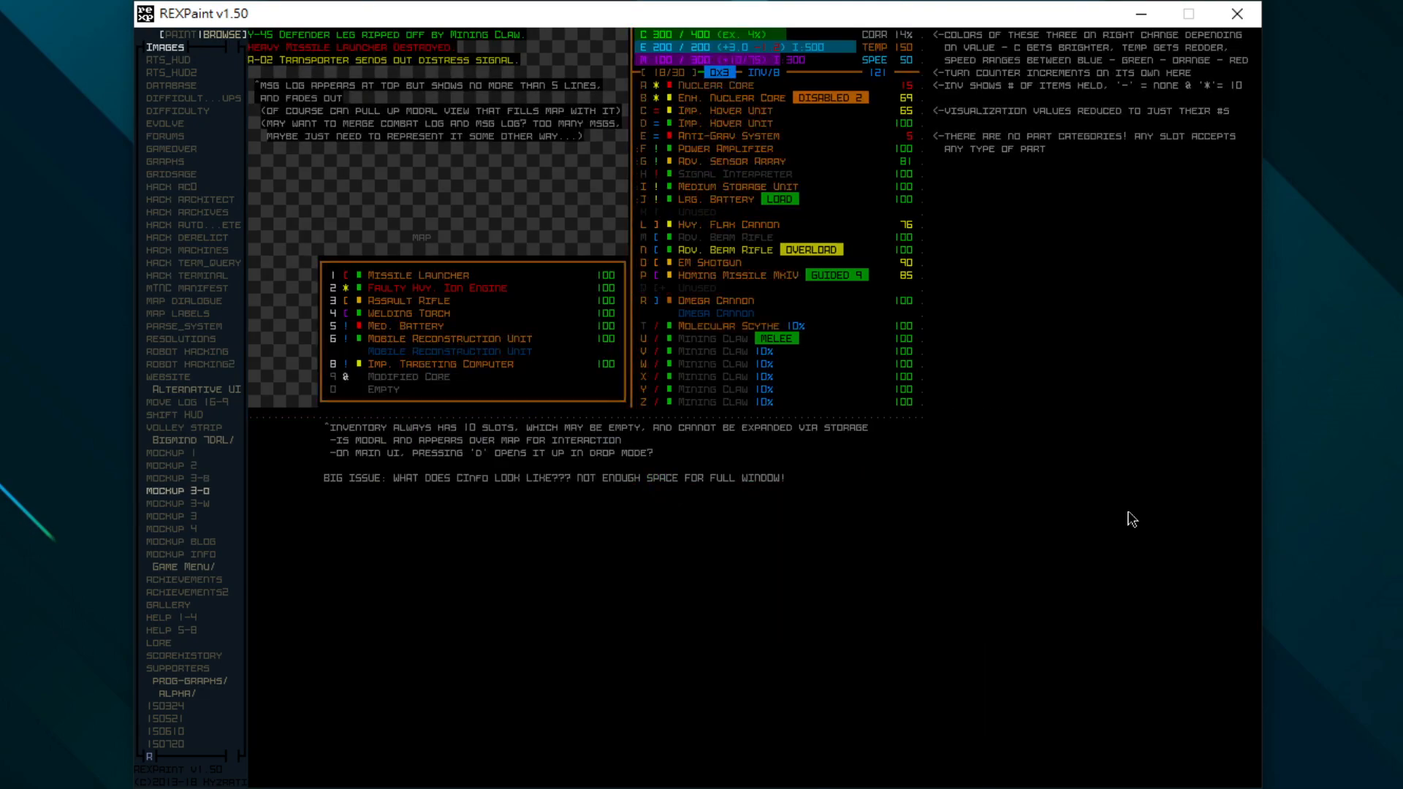
key(Down)
key(Down)
key(Down)
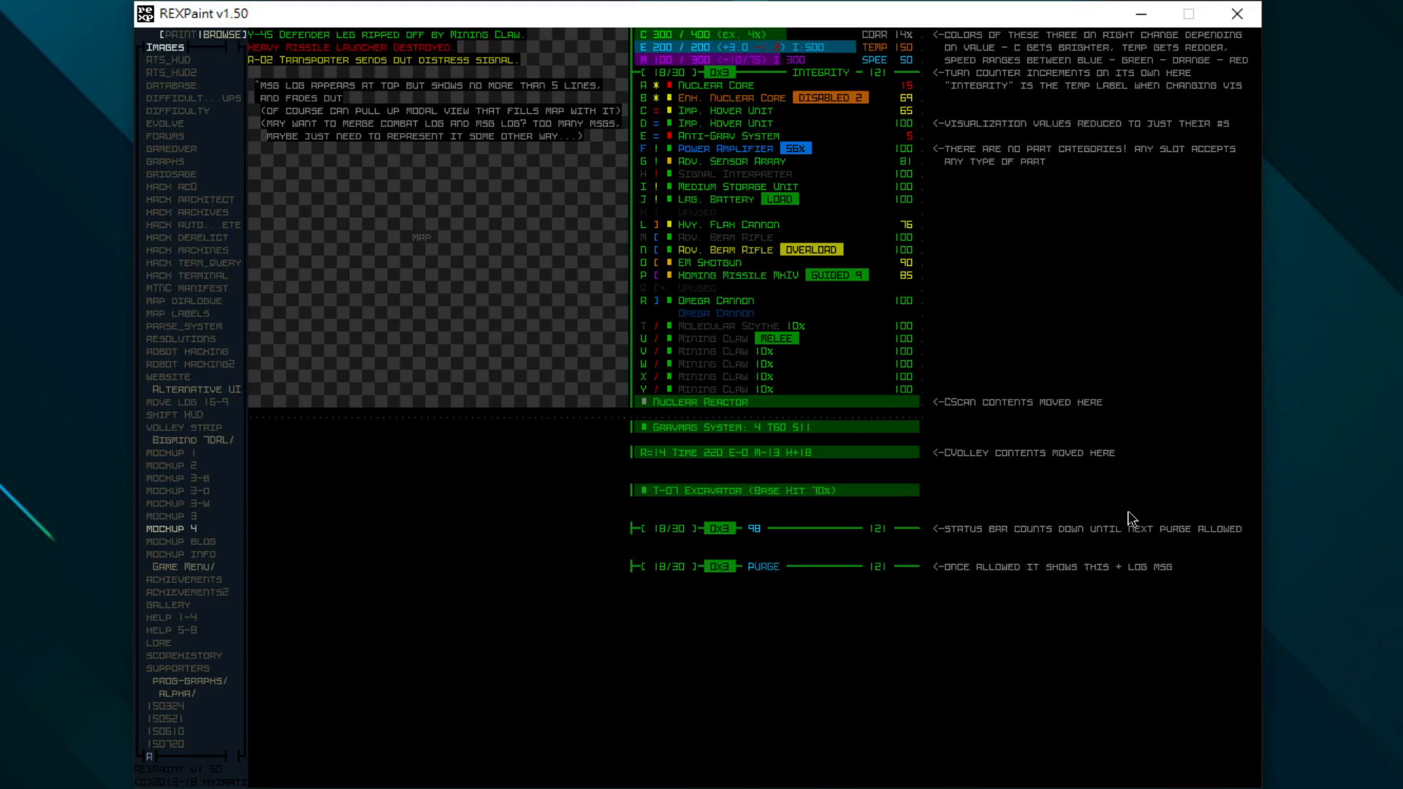
key(Down)
key(Down)
key(Up)
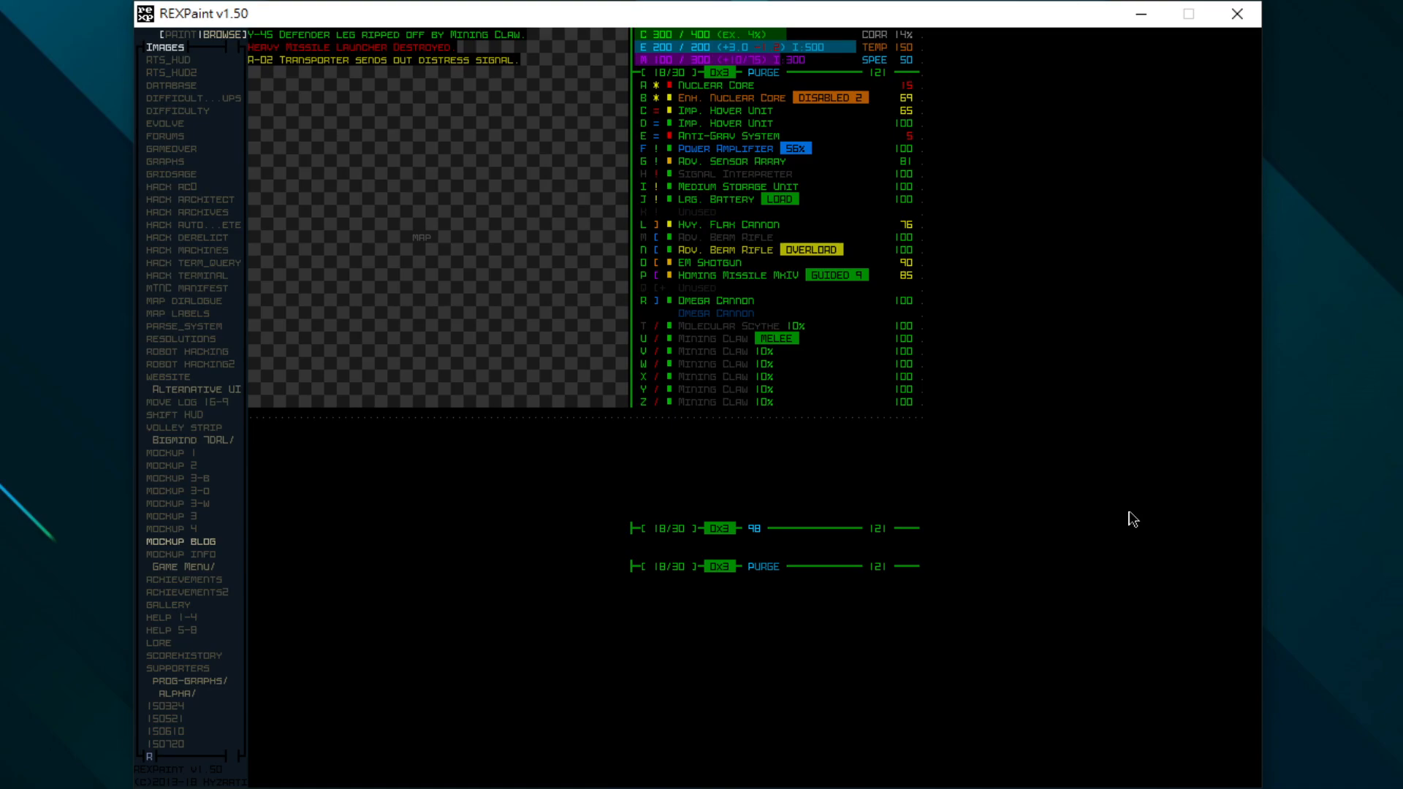
Compare the BigMind 7DRL mockups again from Mockup 4 to Mockup 1, along with Mockup Info and Mockup Blog.
key(Up)
key(Up)
key(Up)
key(Up)
key(Up)
key(Up)
key(Up)
key(Up)
key(Up)
key(Up)
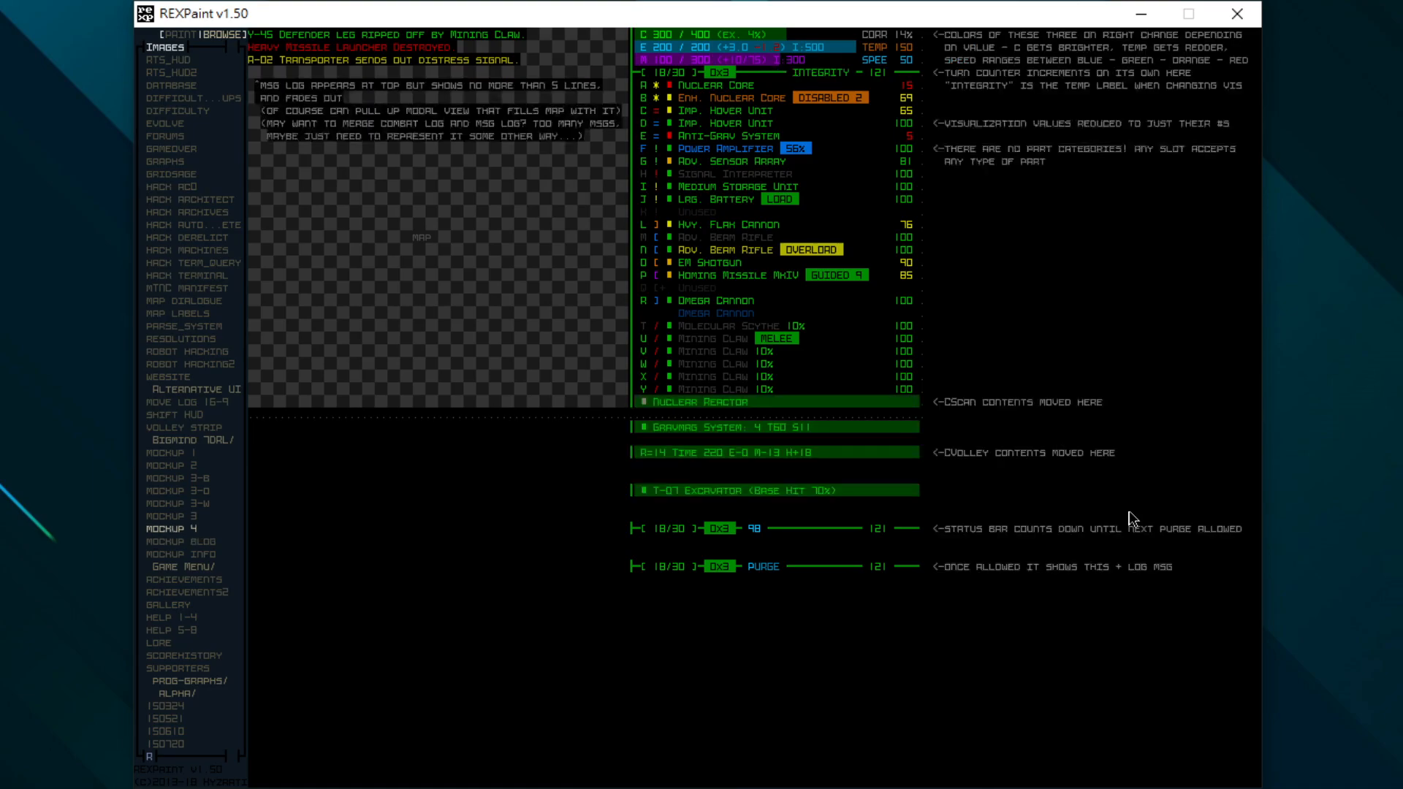
key(Down)
key(Down)
key(Down)
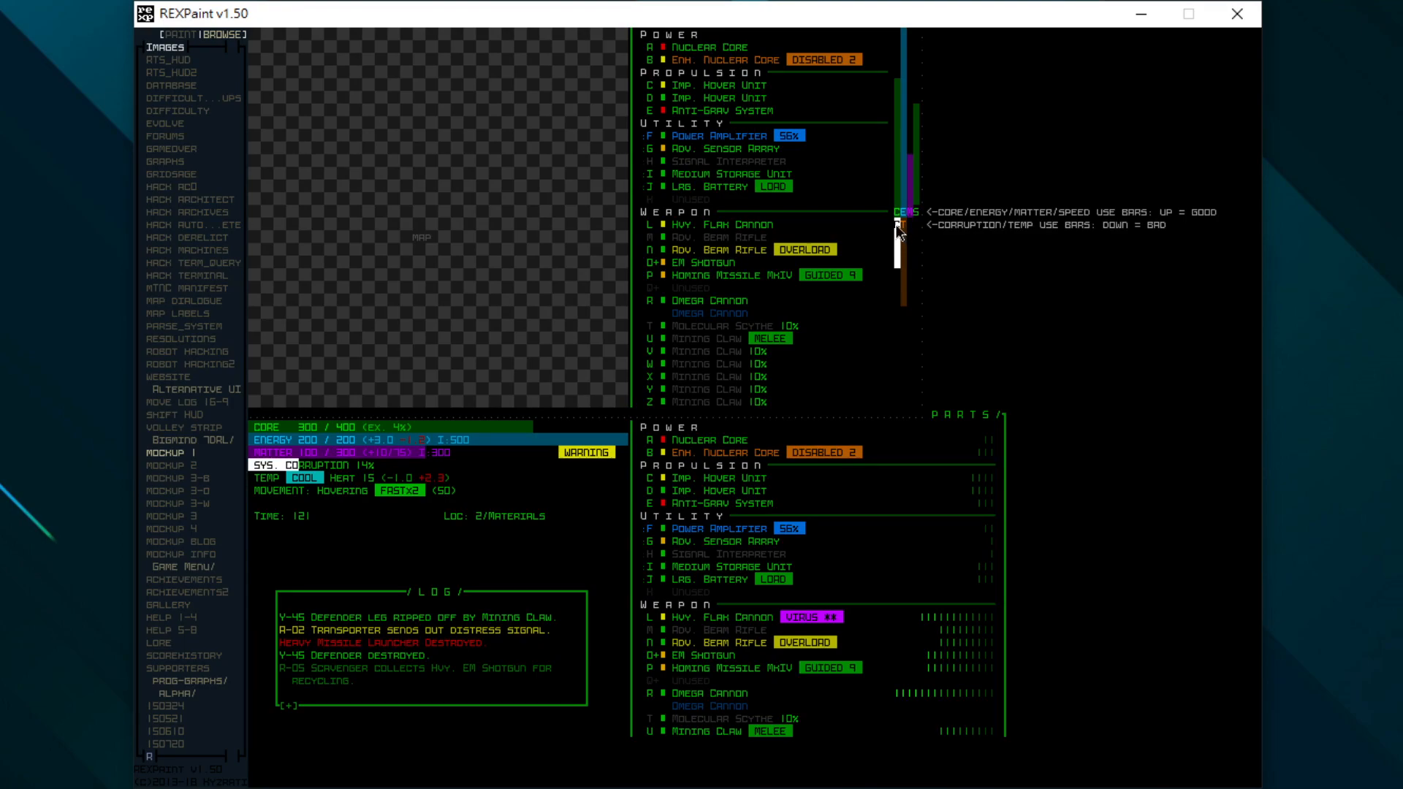
click(219, 554)
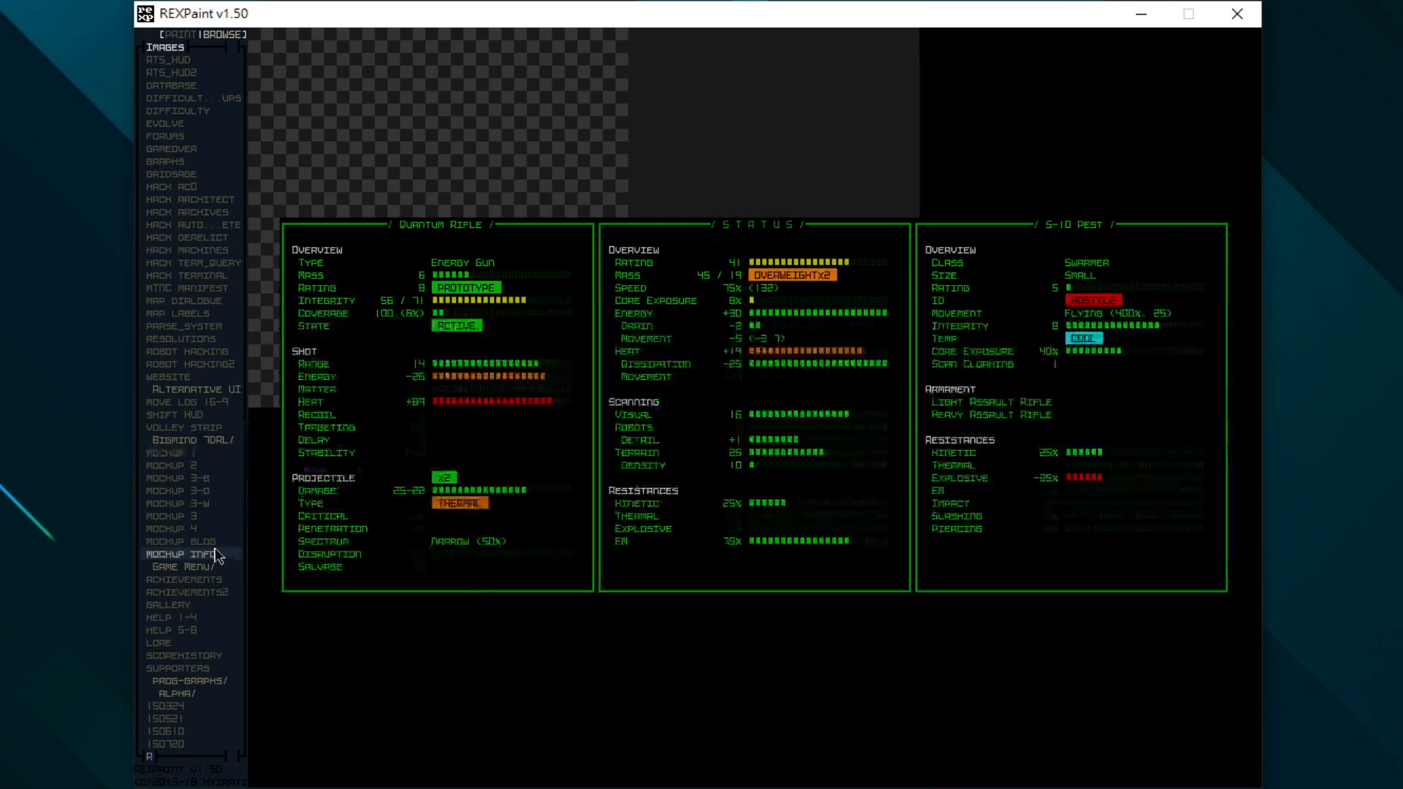
click(204, 542)
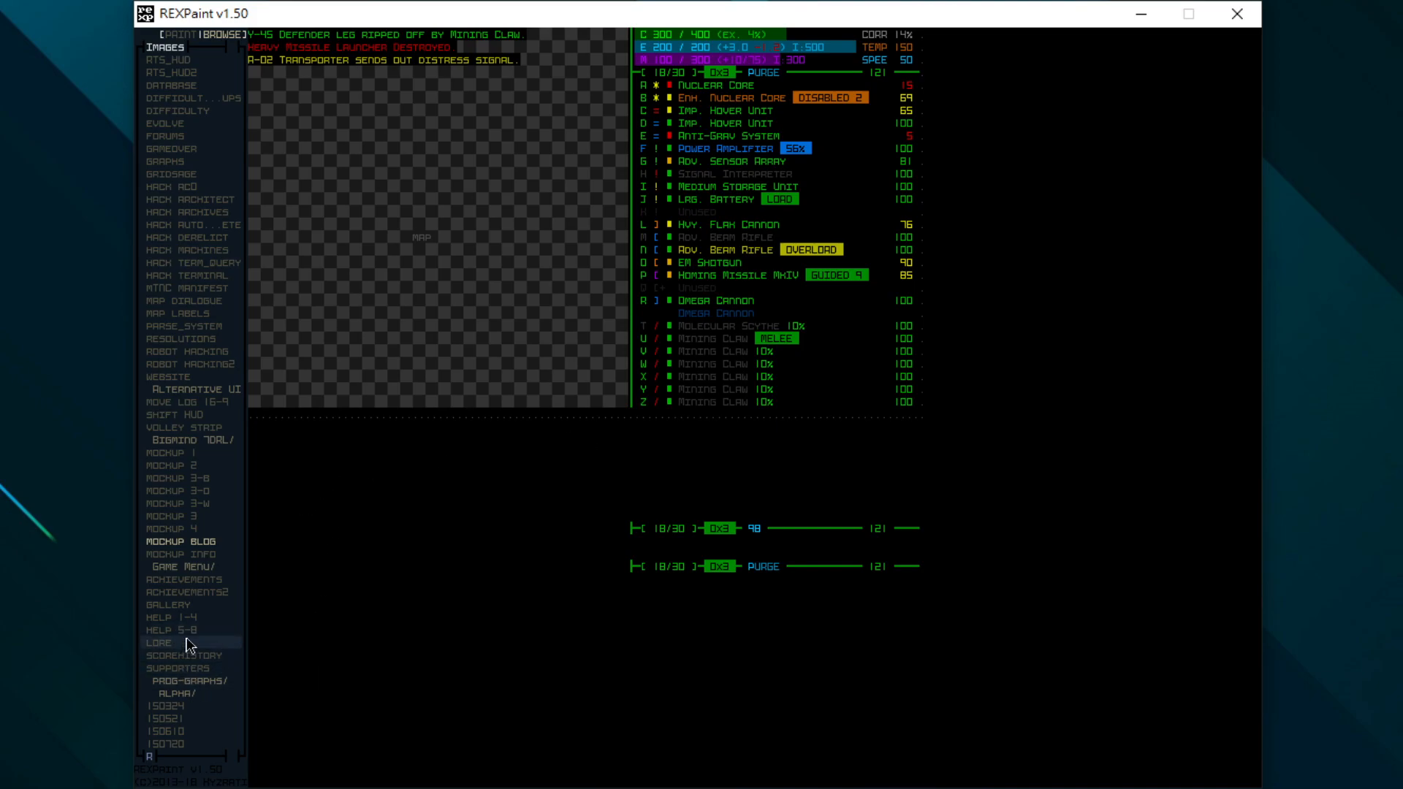
Browse the Game Menu mockups from Achievements through Gallery, Help and Lore to Scorehistory.
click(189, 582)
click(191, 589)
click(194, 605)
key(Up)
key(Down)
key(Down)
key(Down)
key(Down)
key(Down)
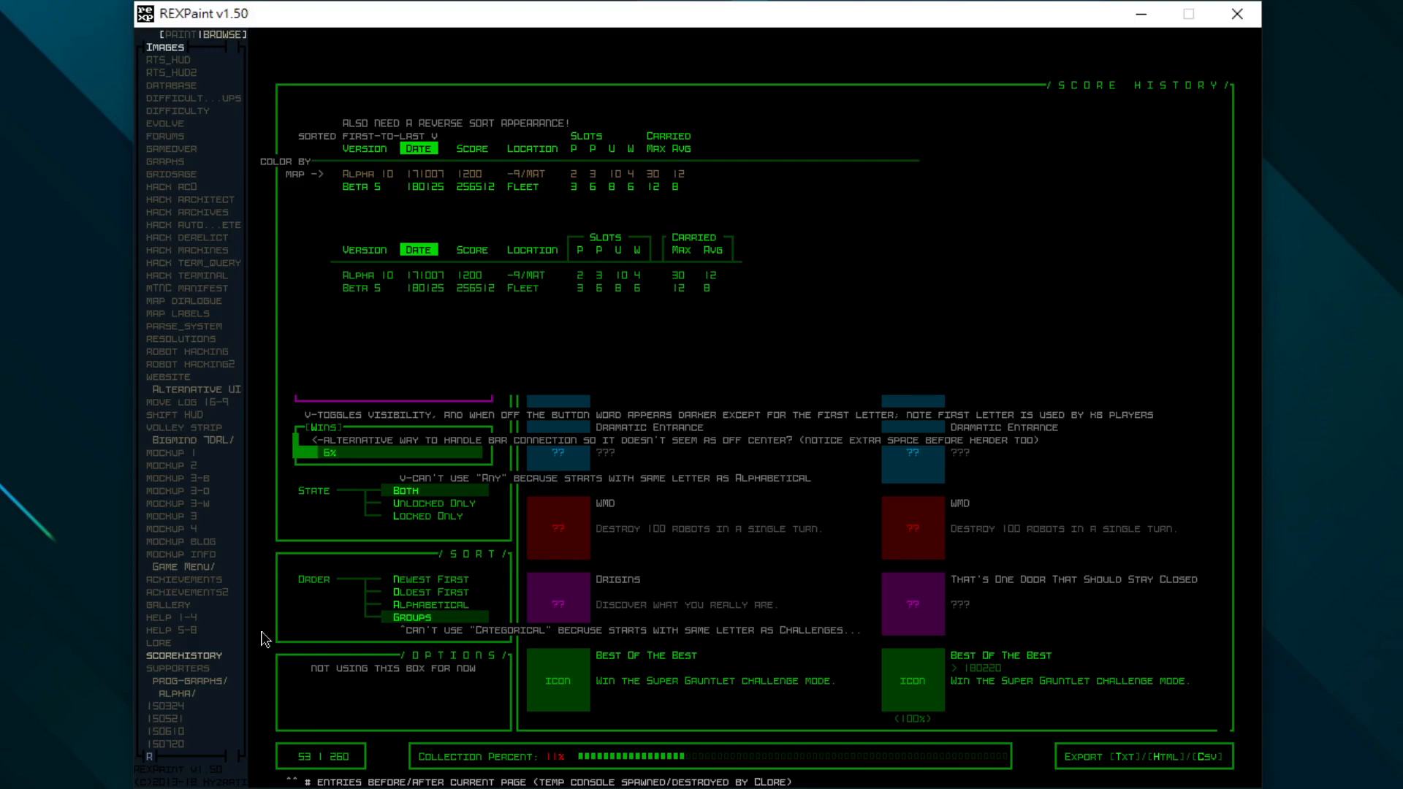
key(Down)
key(Up)
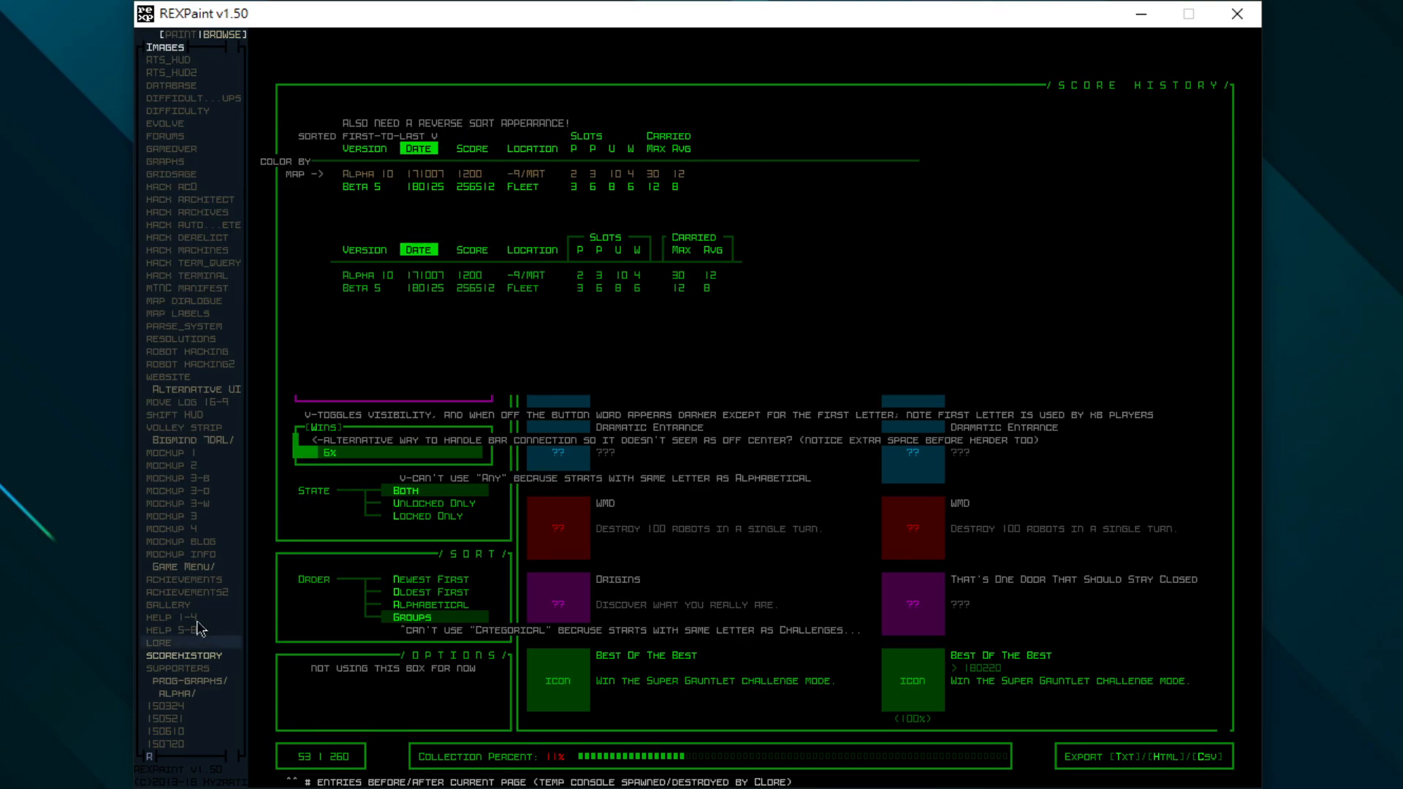
Show the main GUI mockup, followed by the MTNC Manifest, Map Dialogue and Map Labels mockups.
scroll(192, 584, up, 5)
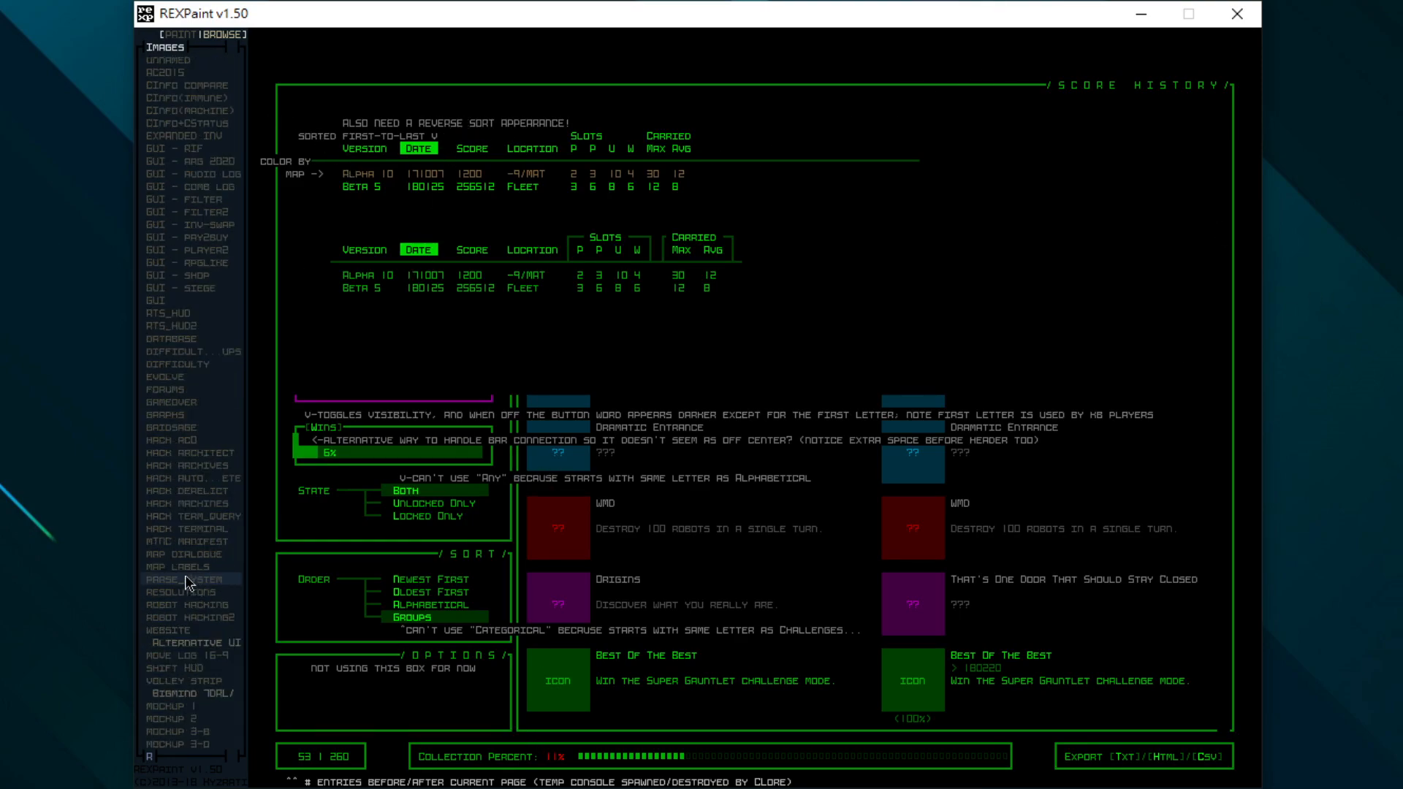
click(154, 304)
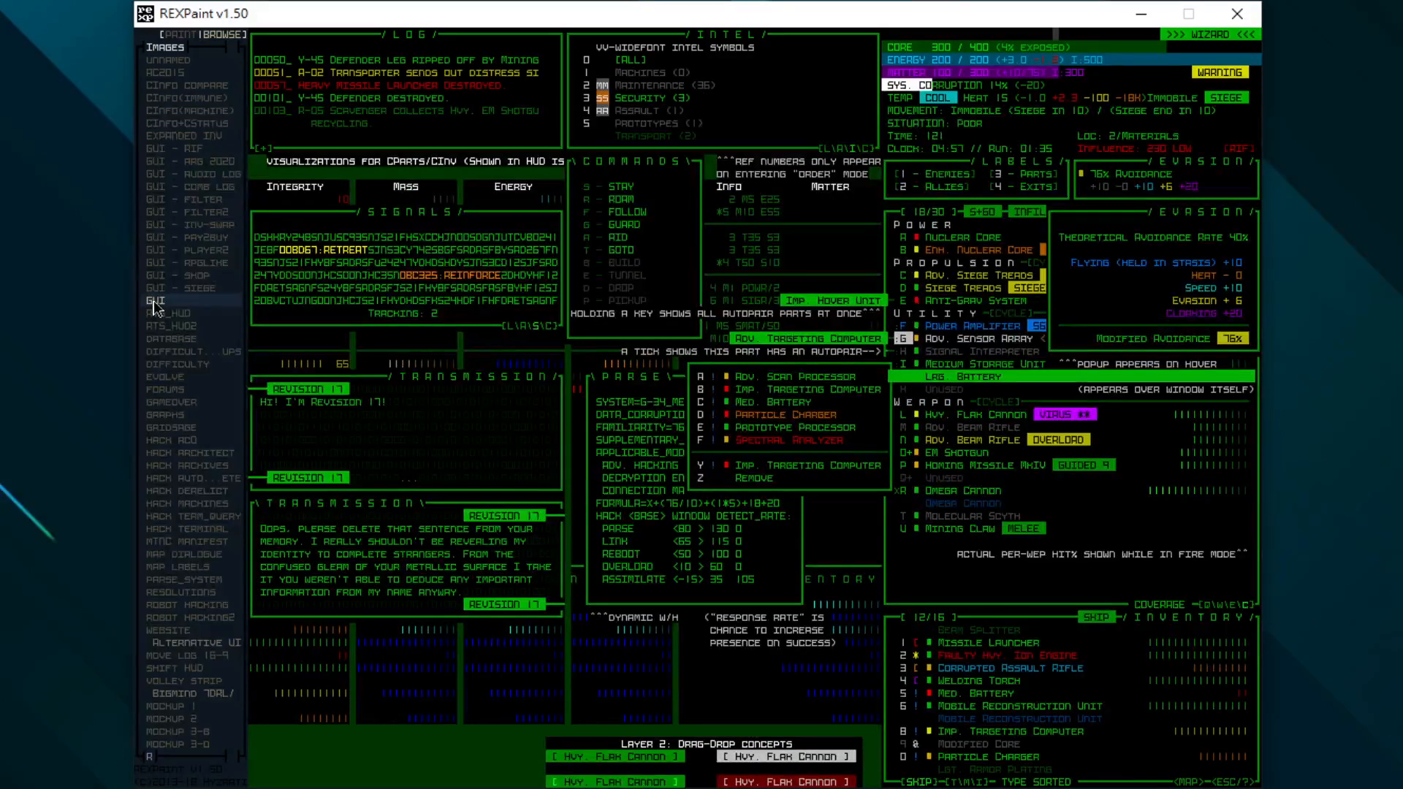
click(179, 543)
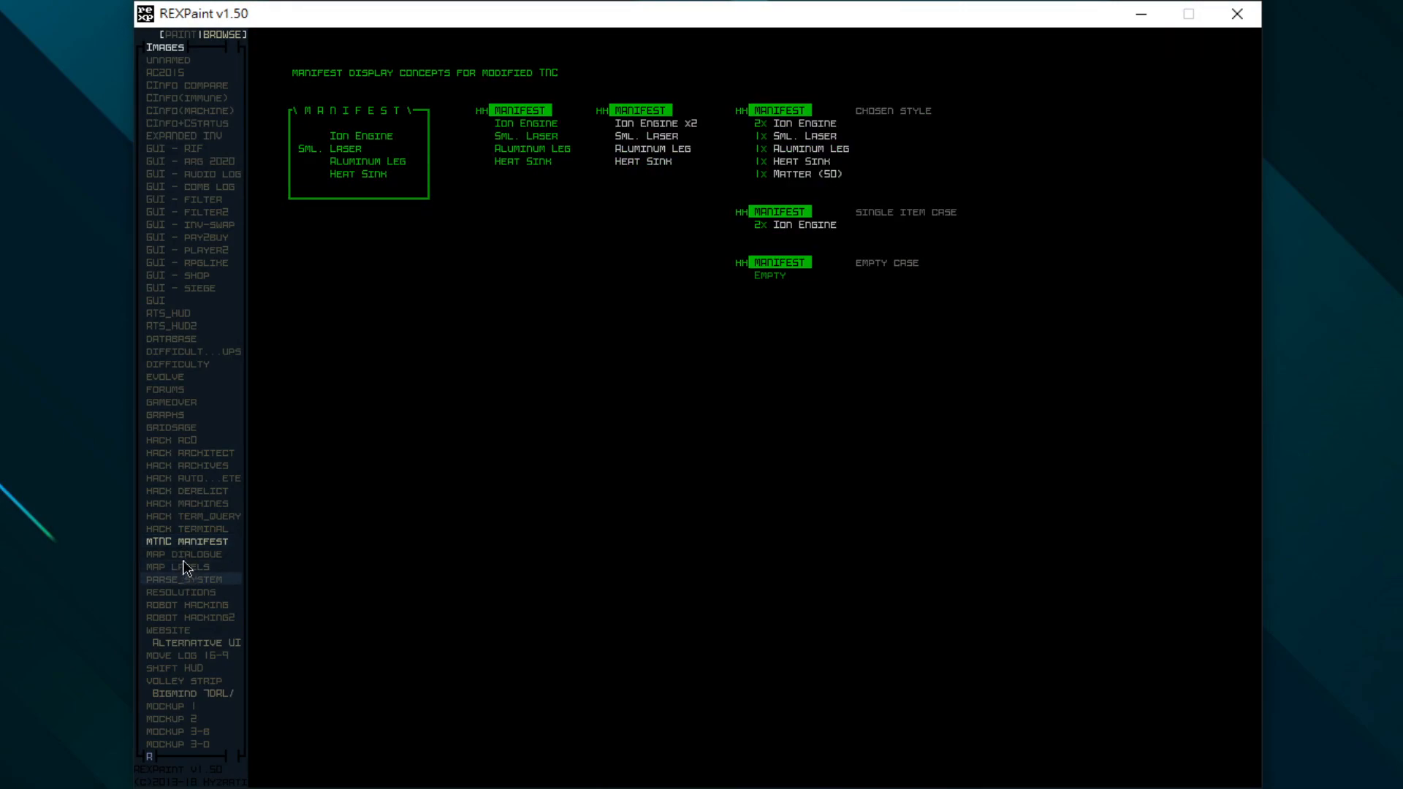
click(207, 554)
click(208, 566)
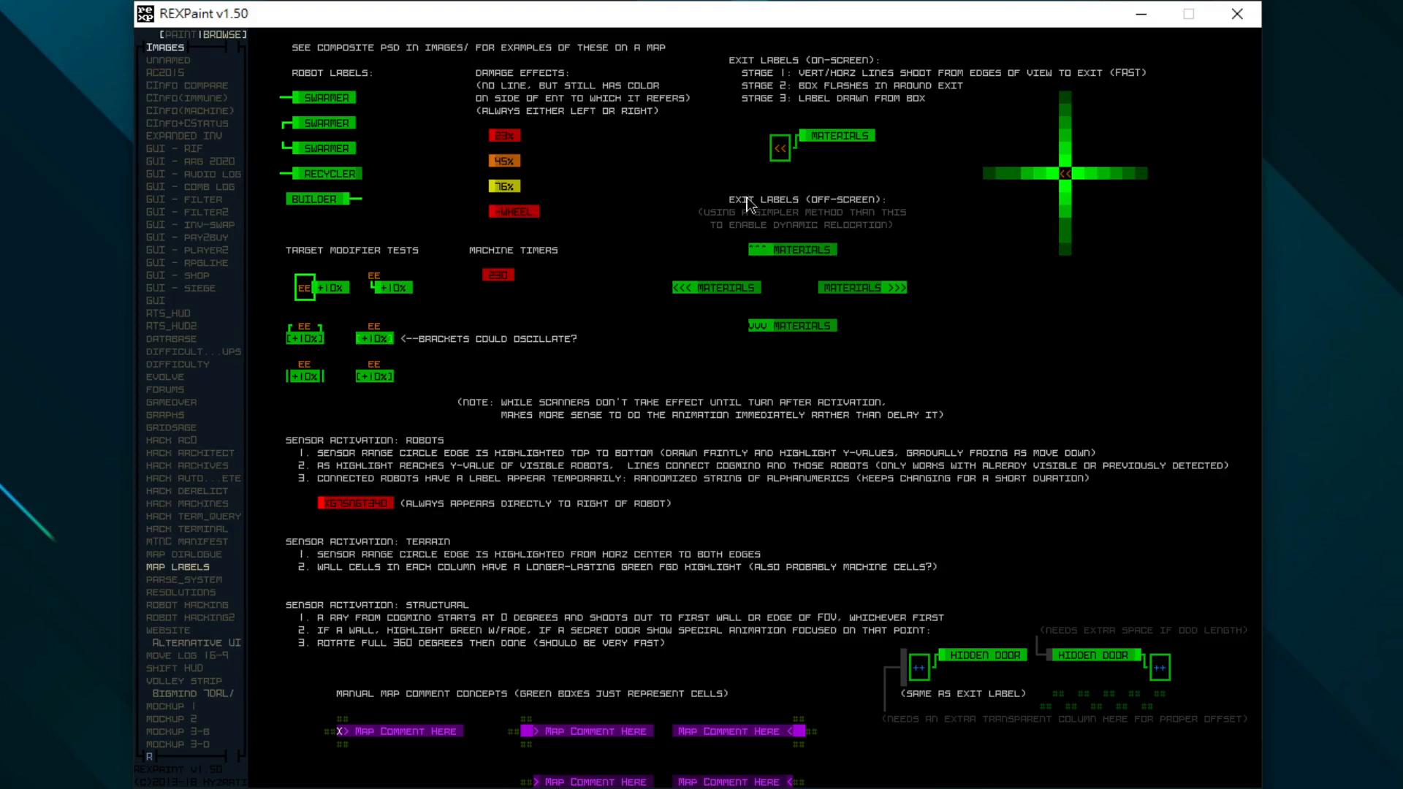
View the Map Labels mockup in paint mode and return to the image browser.
key(Tab)
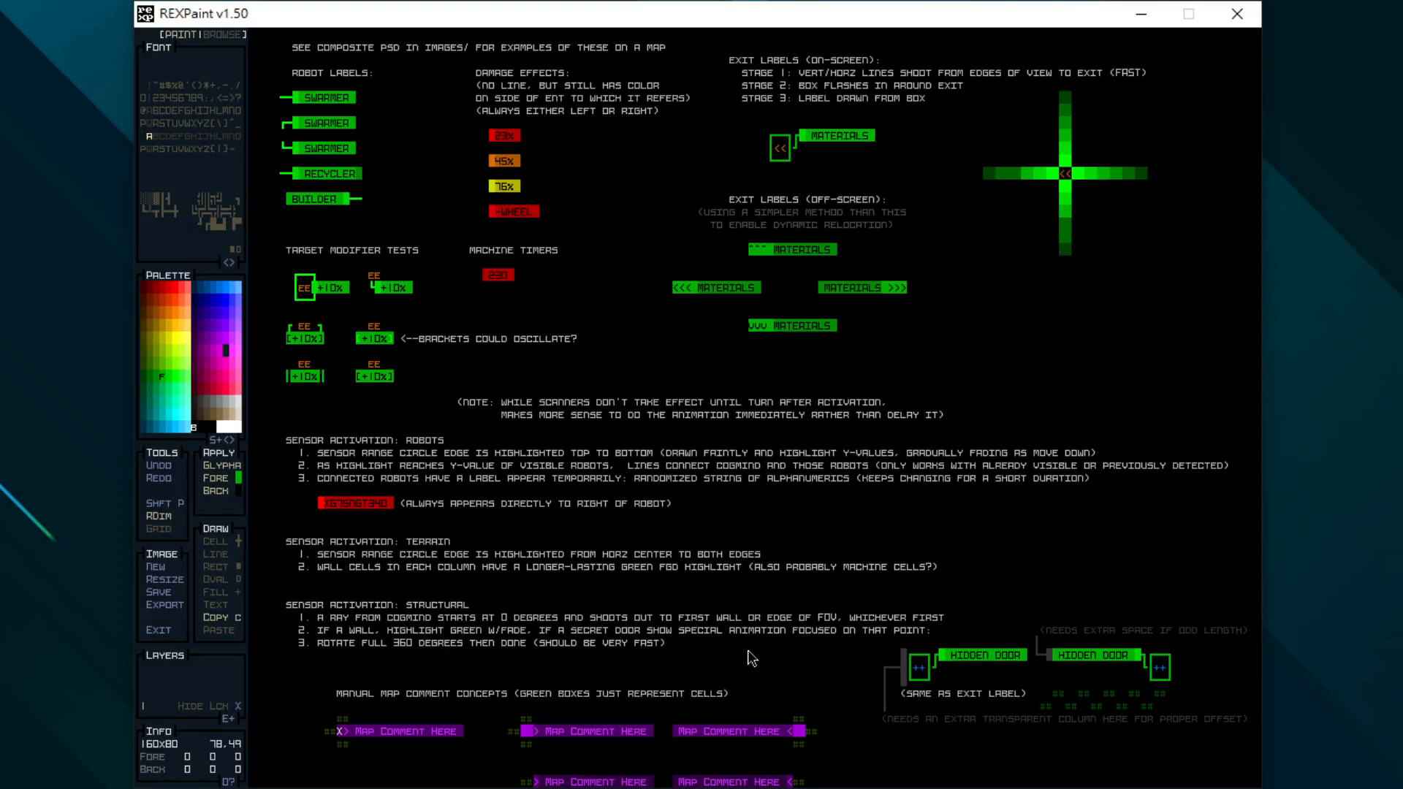
key(Tab)
key(Tab)
key(Tab)
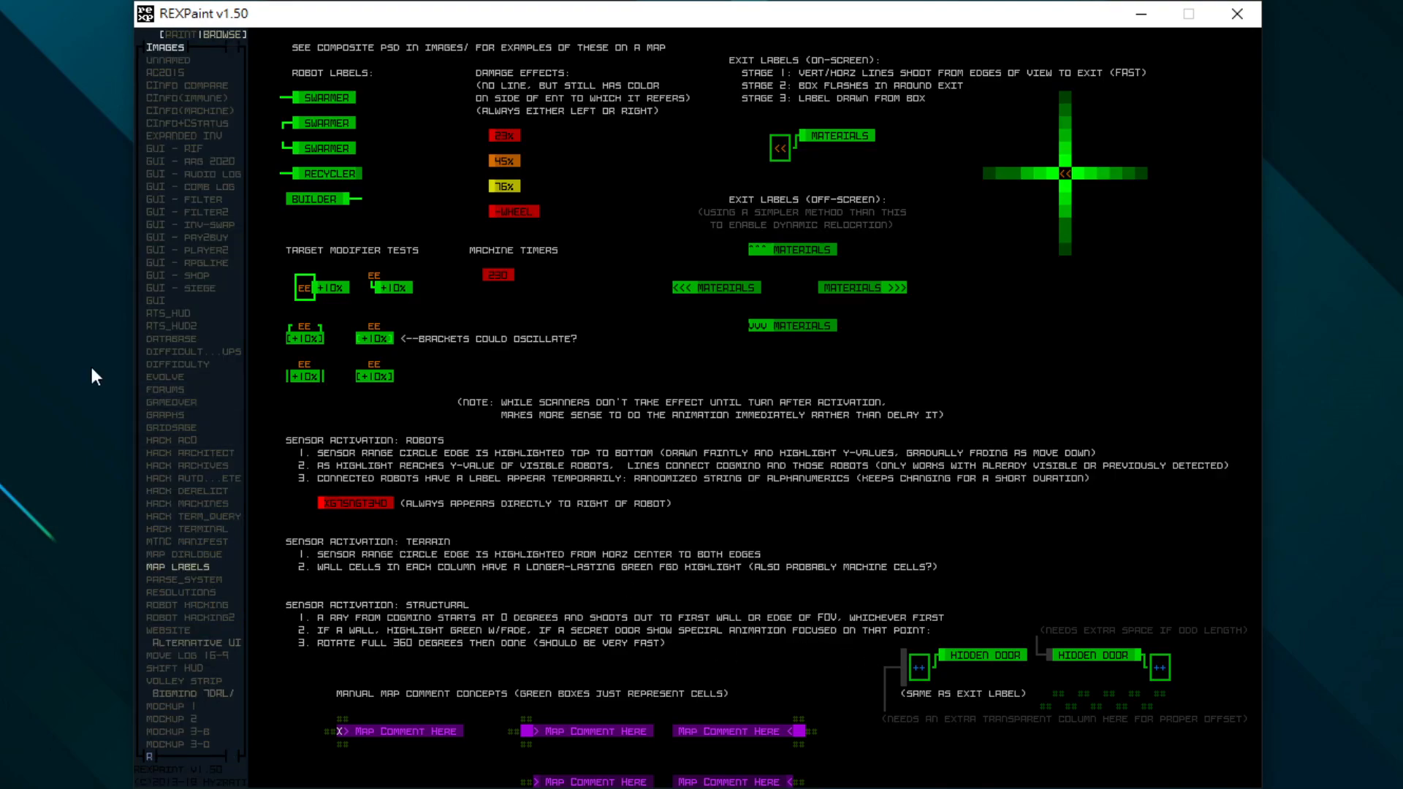
Reopen the main GUI mockup and switch to TED Notepad showing _special commands menu.txt.
click(191, 300)
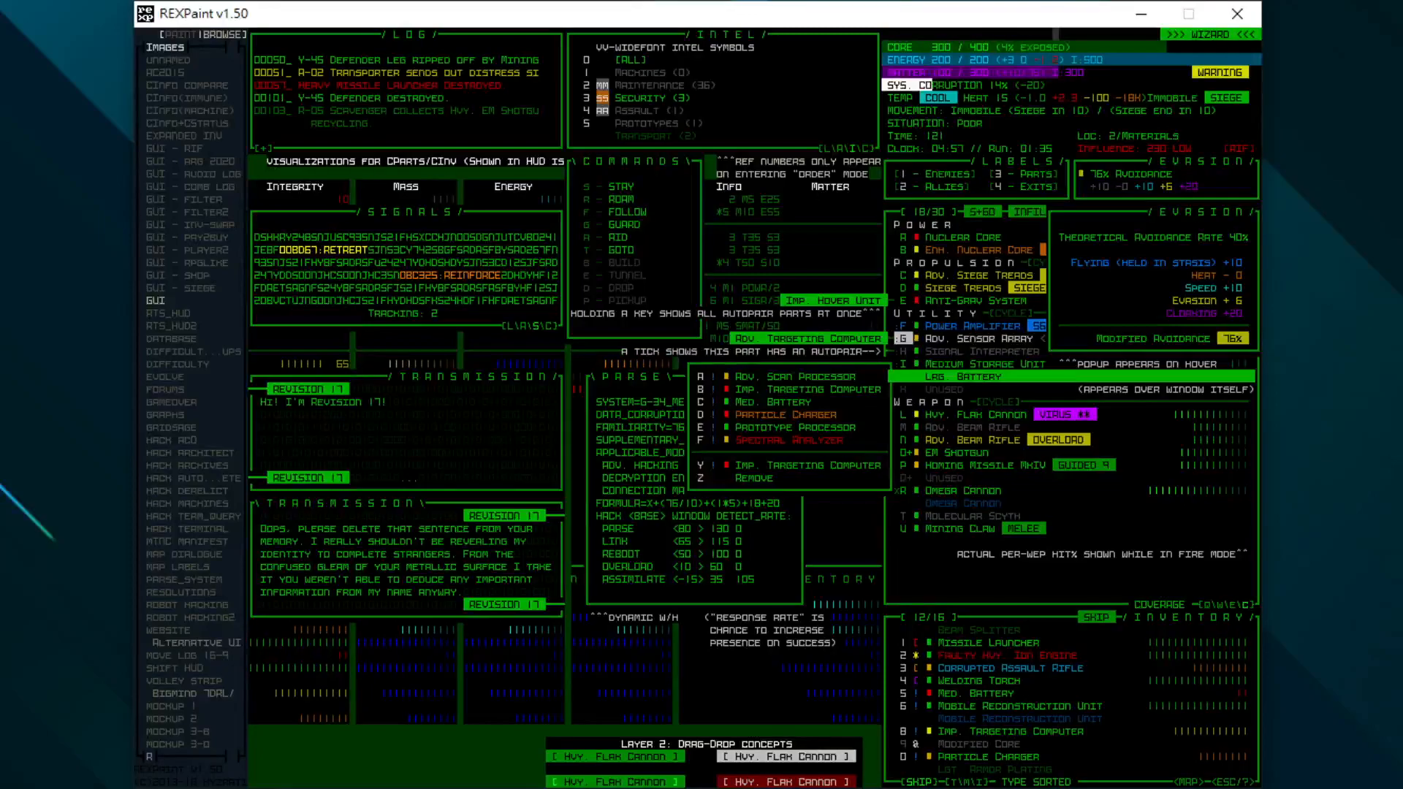
key(alt+Tab)
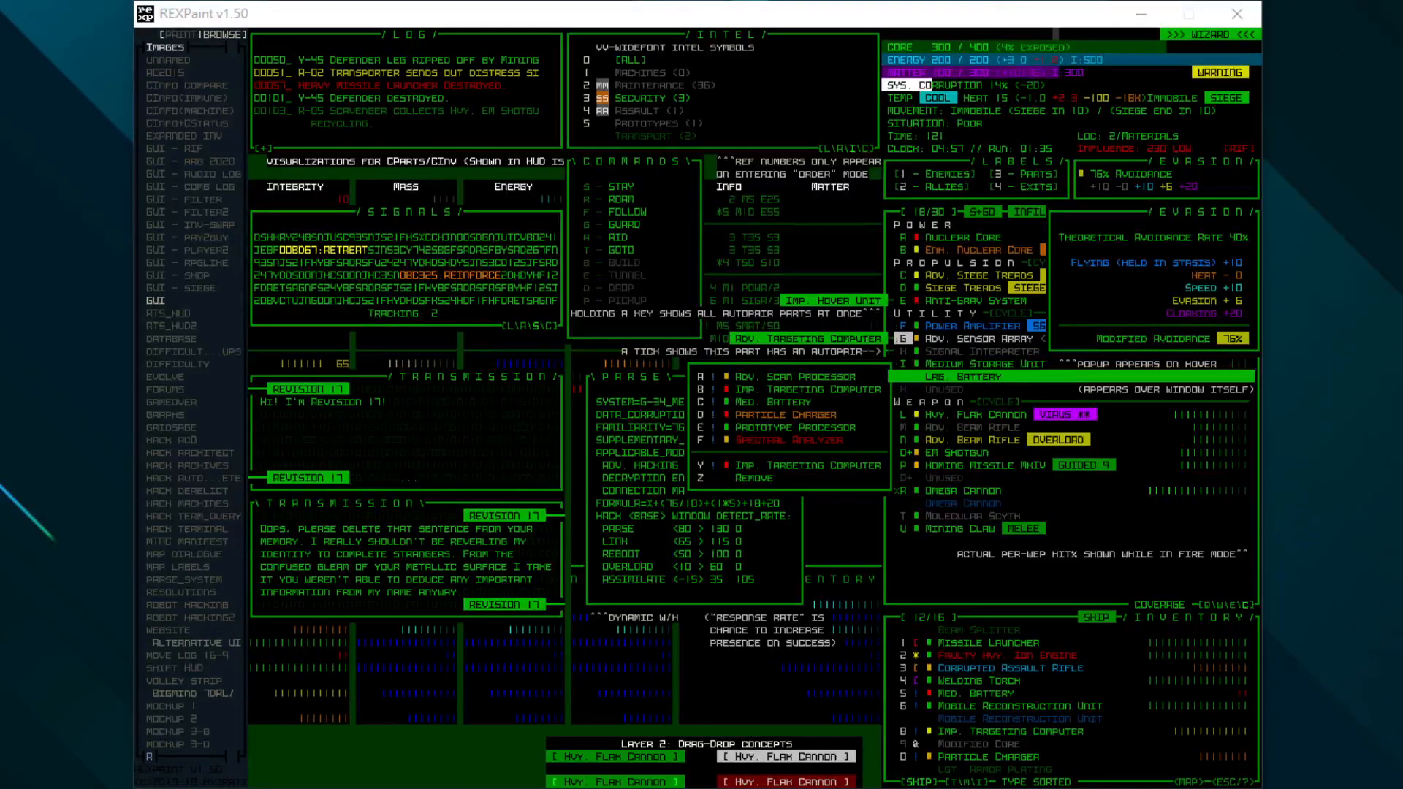
key(alt+Tab)
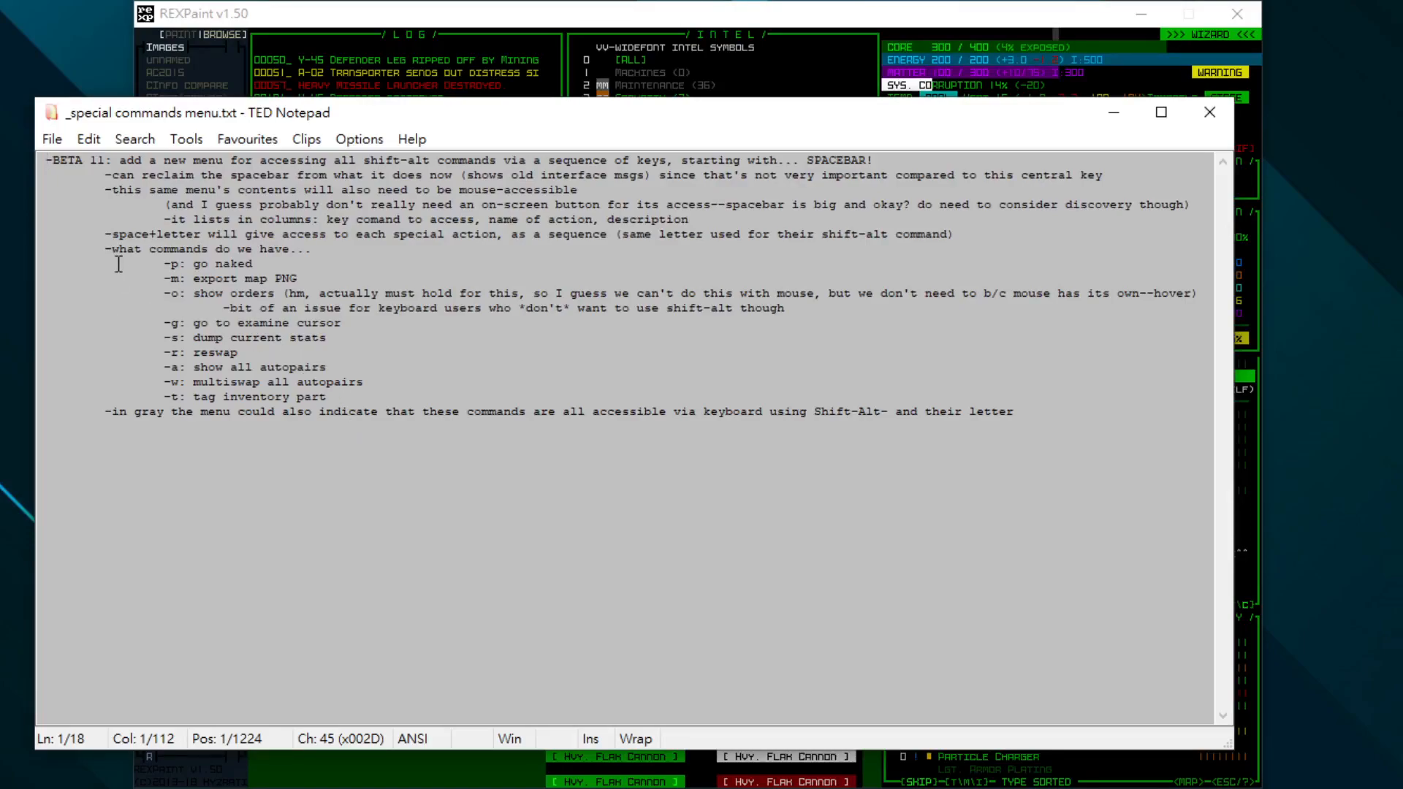
Examine the BETA 11 notes on the new shift-alt commands menu, highlighting the word SPACEBAR.
triple_click(66, 163)
click(107, 161)
double_click(848, 156)
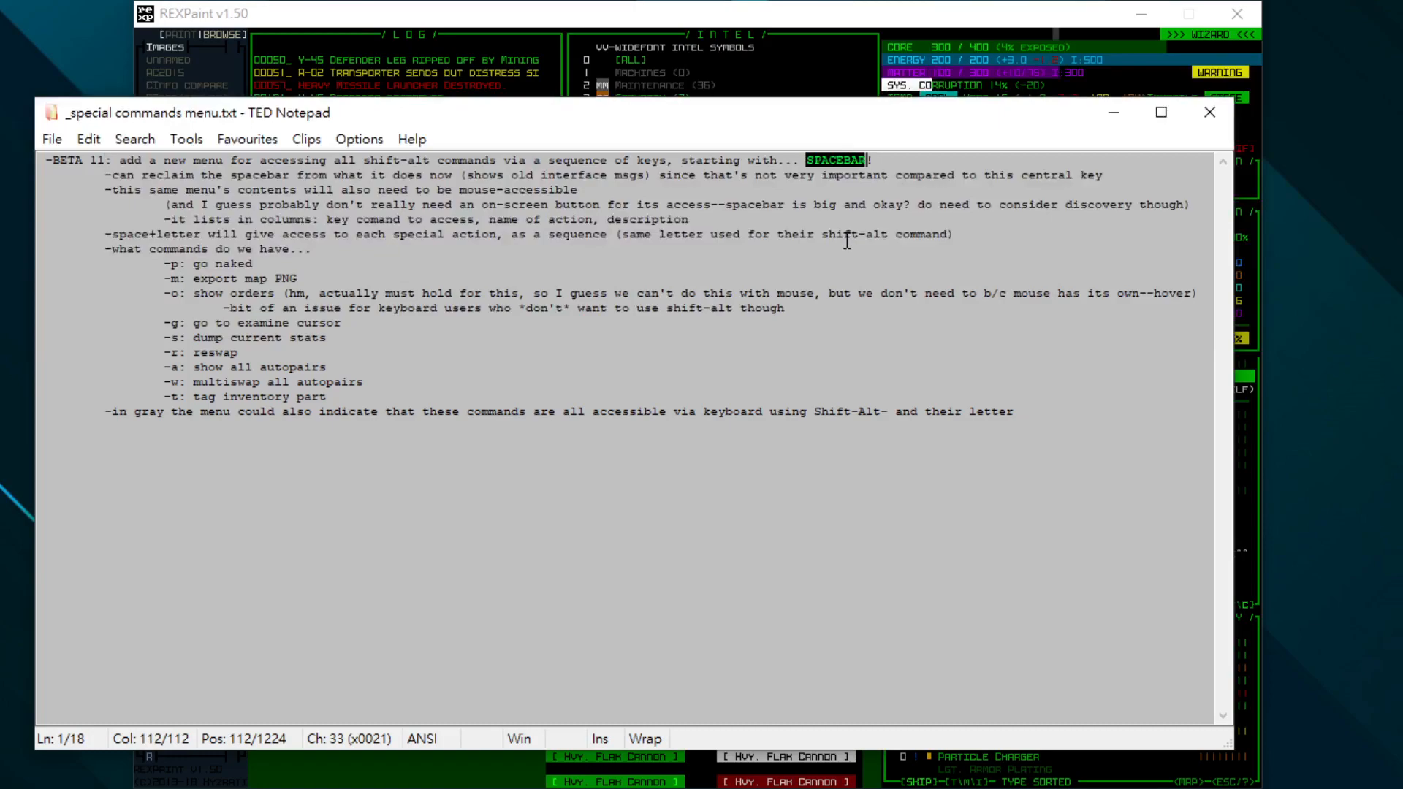
click(364, 160)
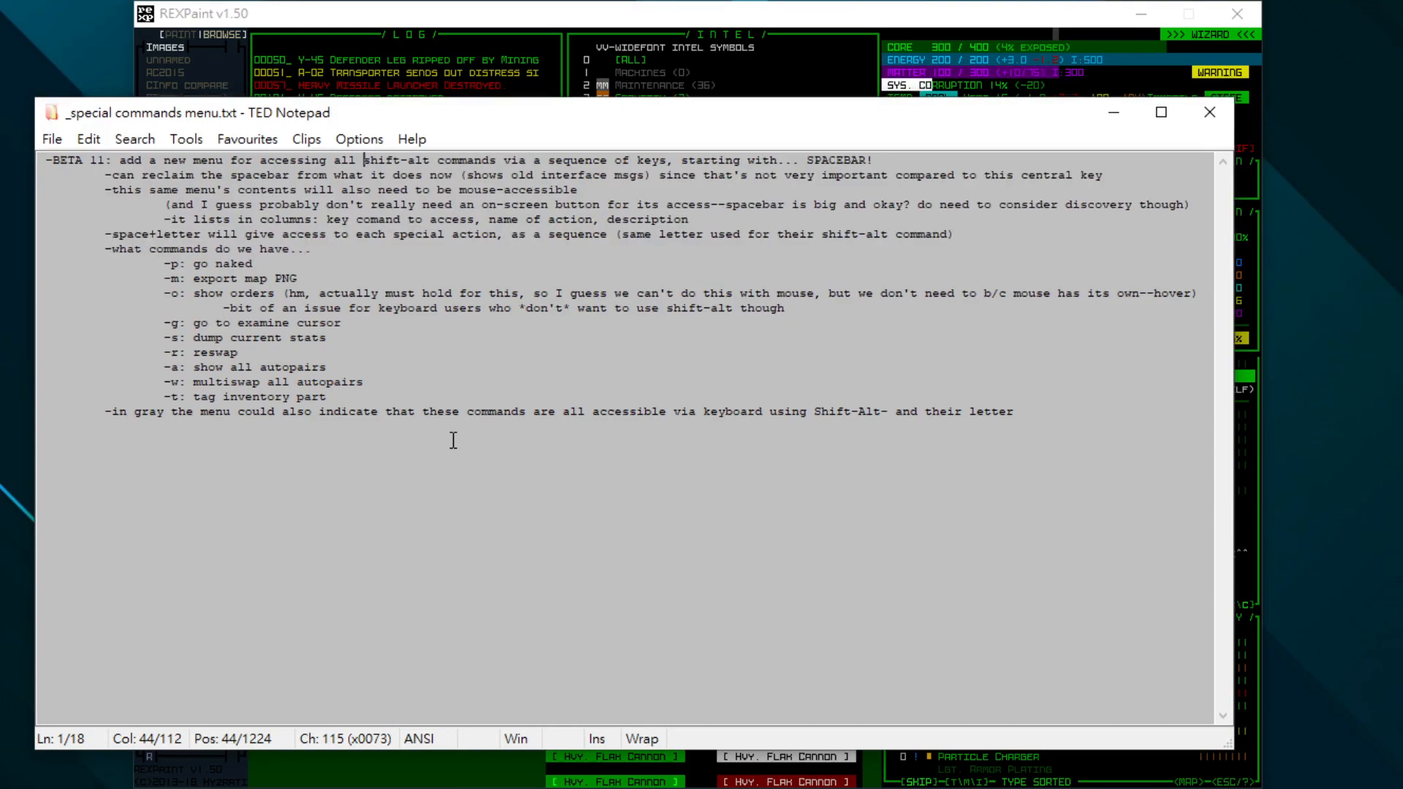
click(393, 176)
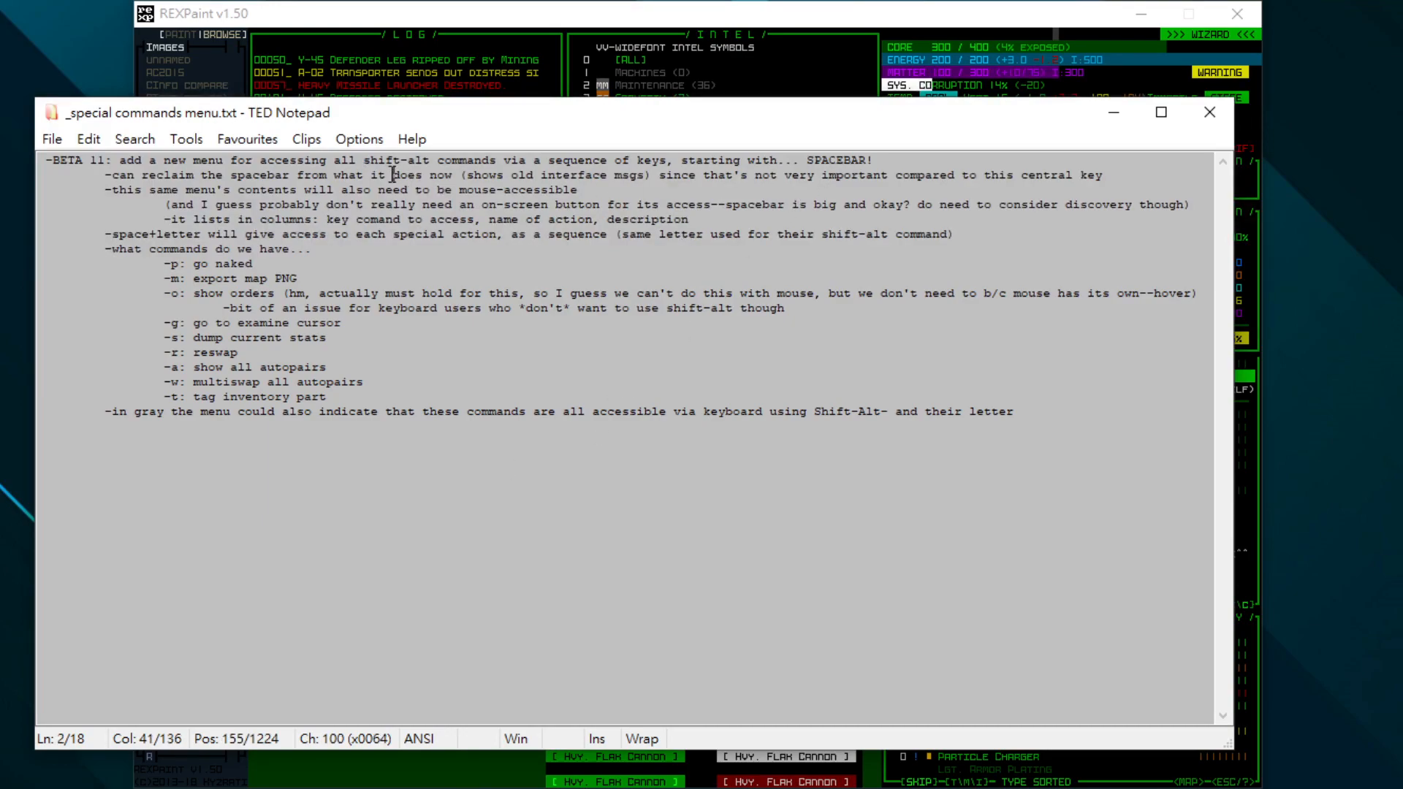
double_click(837, 160)
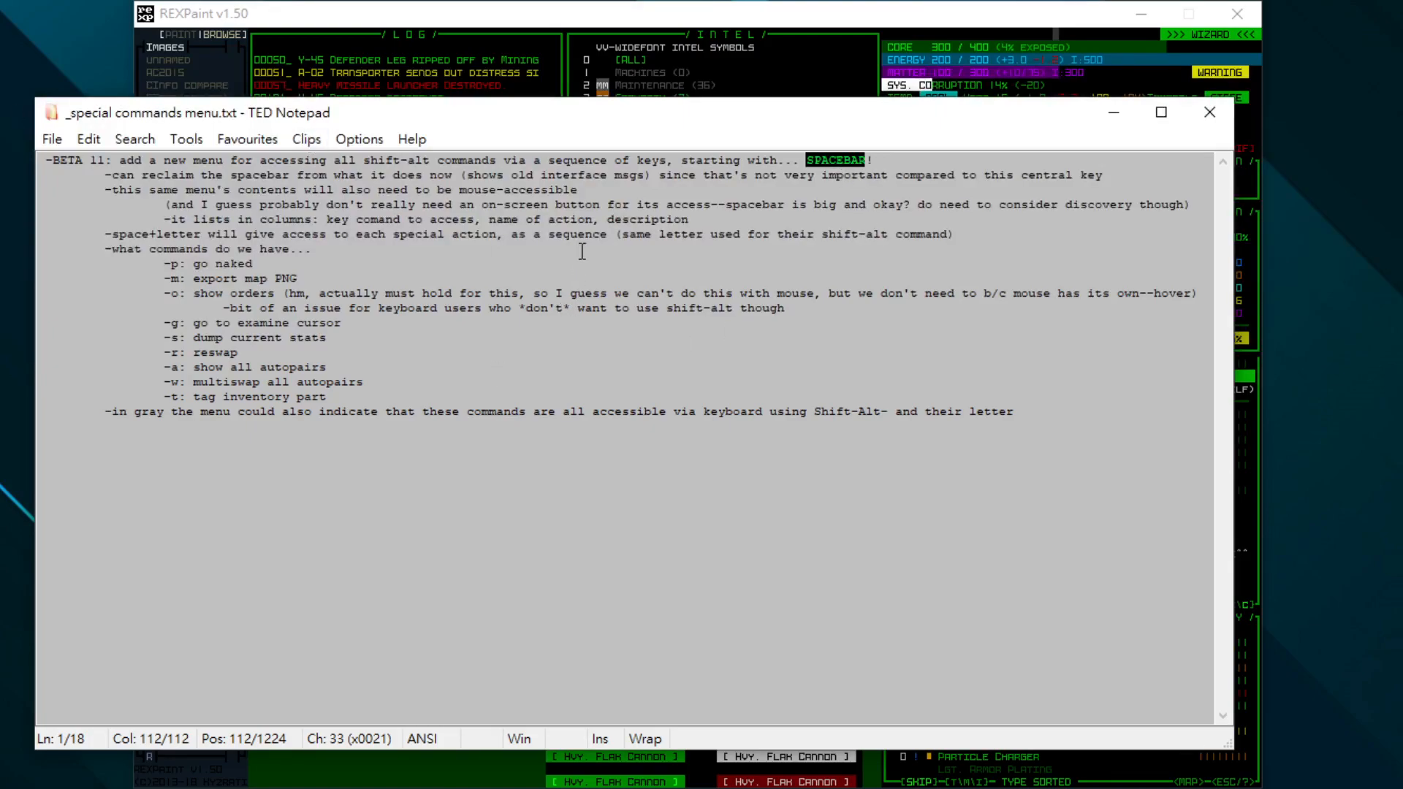
Glance back at the GUI mockup in REXPaint, return to TED Notepad and examine the "go naked" entry in the command list.
click(621, 23)
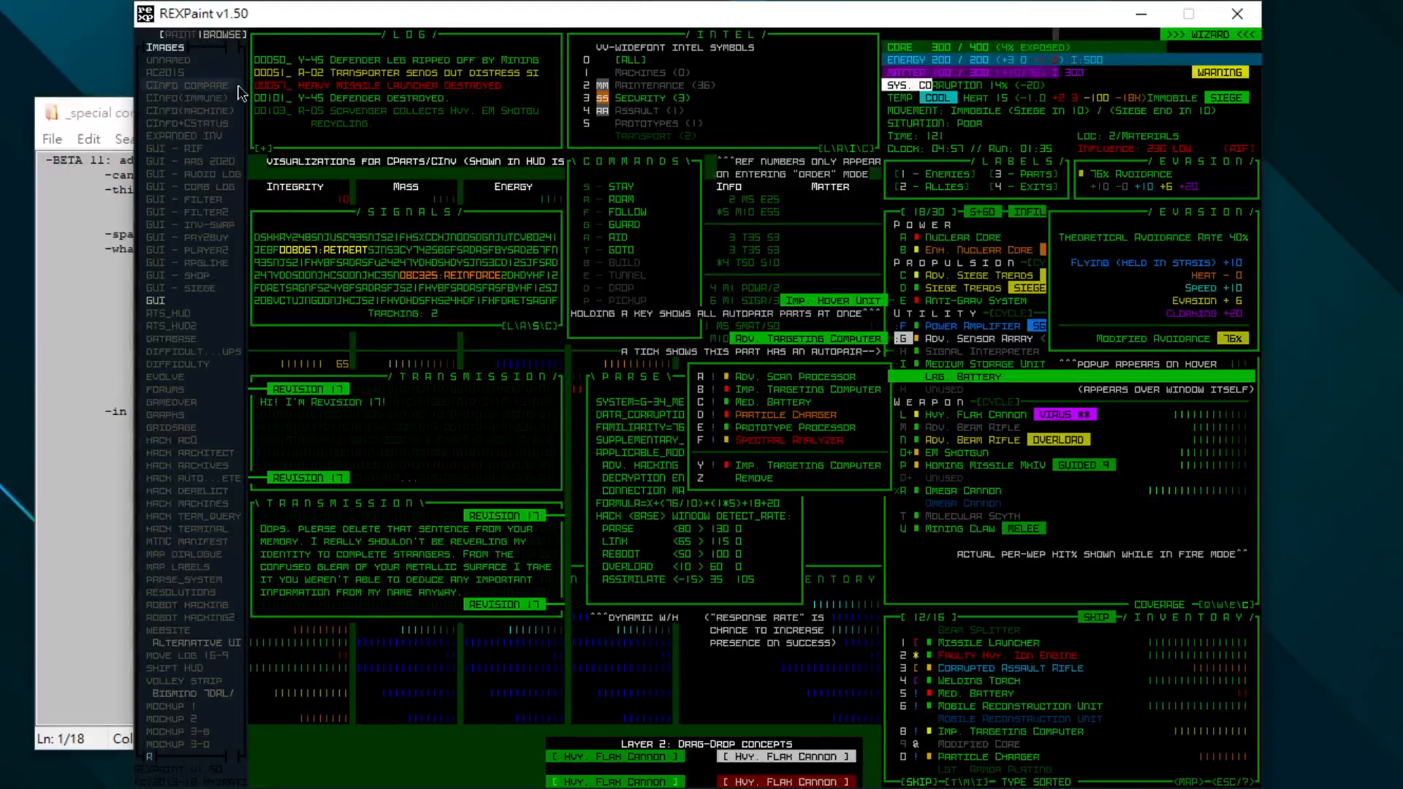
click(99, 121)
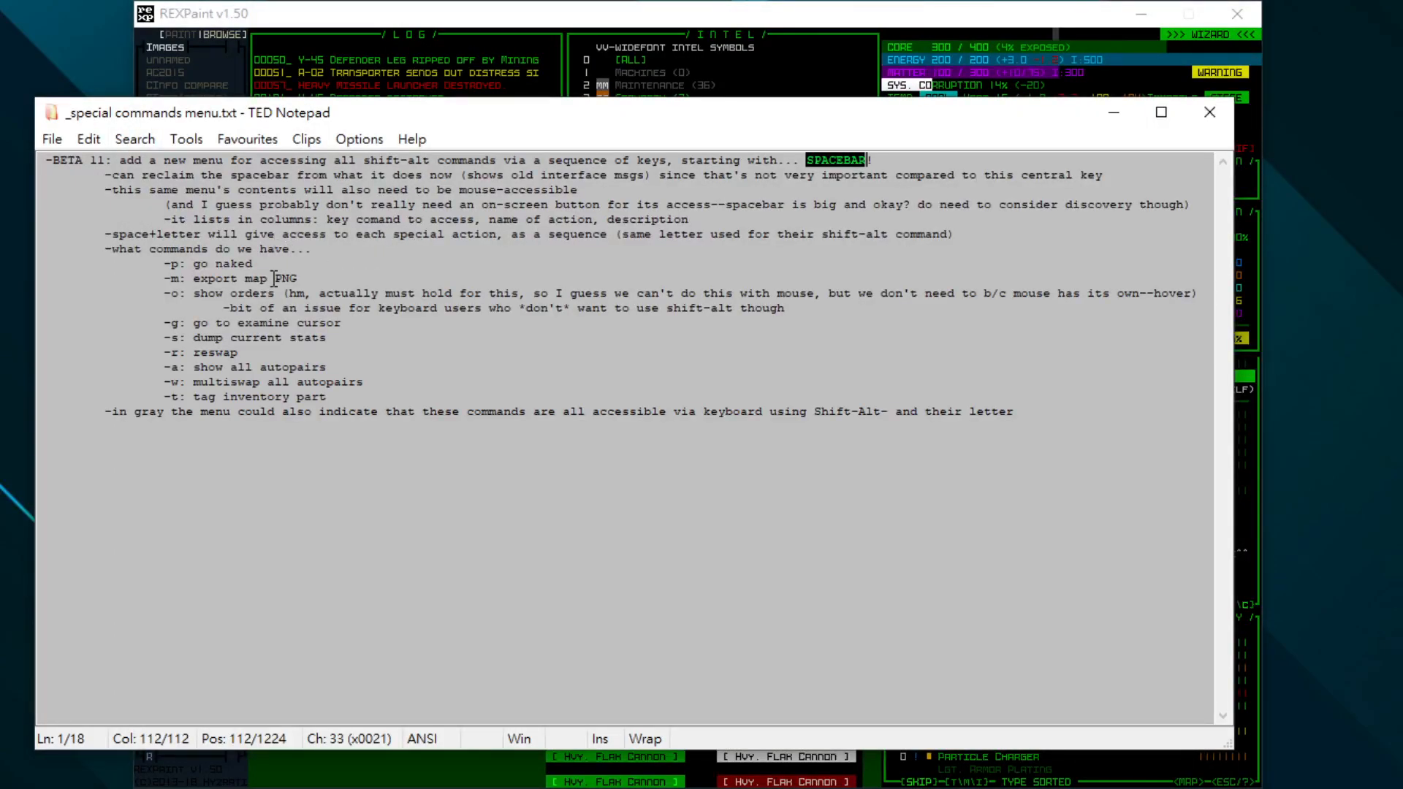
mouse_move(267, 275)
mouse_down()
mouse_move(200, 264)
mouse_move(262, 260)
mouse_up()
click(194, 264)
click(262, 261)
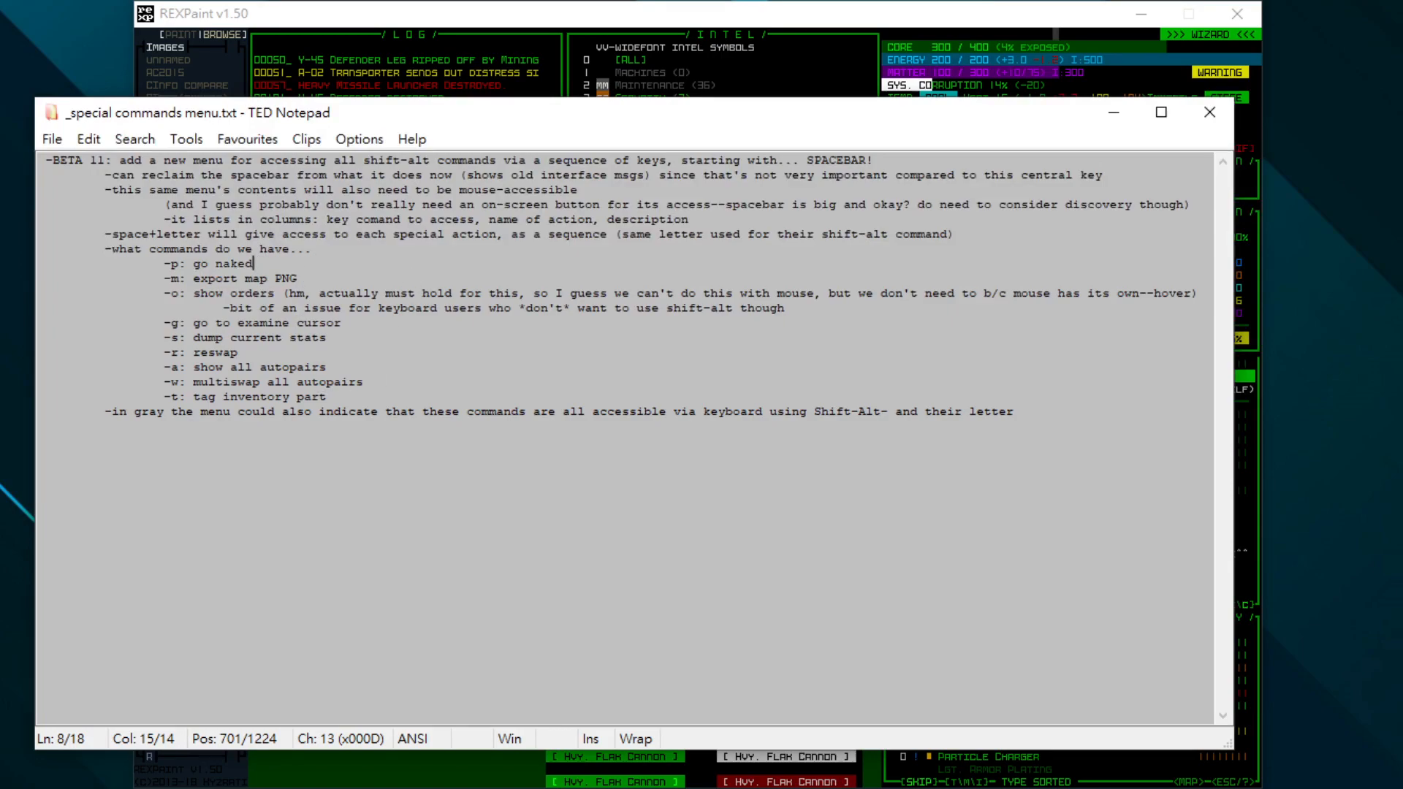
Switch to the code editor showing c_commands.cpp and examine the commented key lists, from the shift-alt combinations up to the Ctrl commands.
key(alt+Tab)
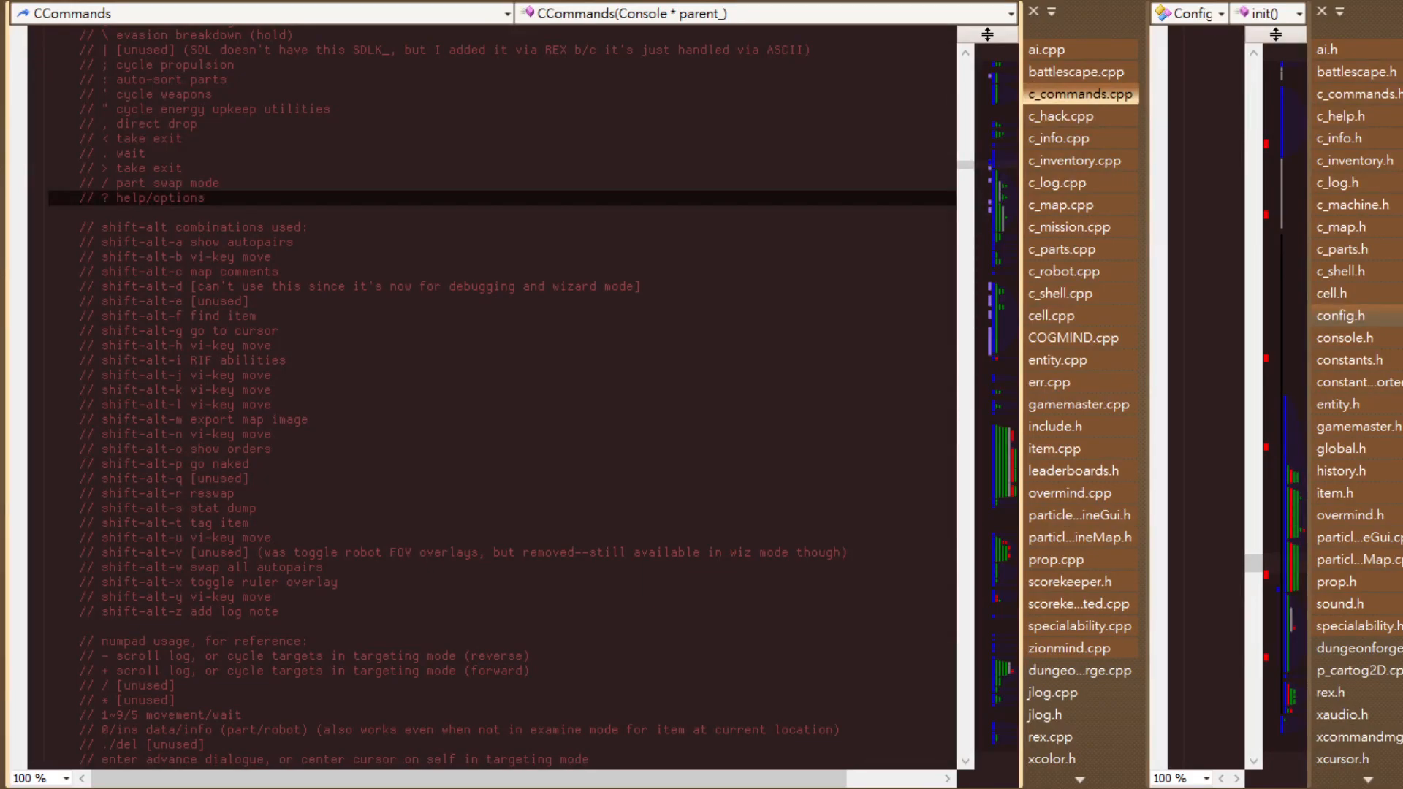
click(331, 215)
scroll(420, 257, up, 20)
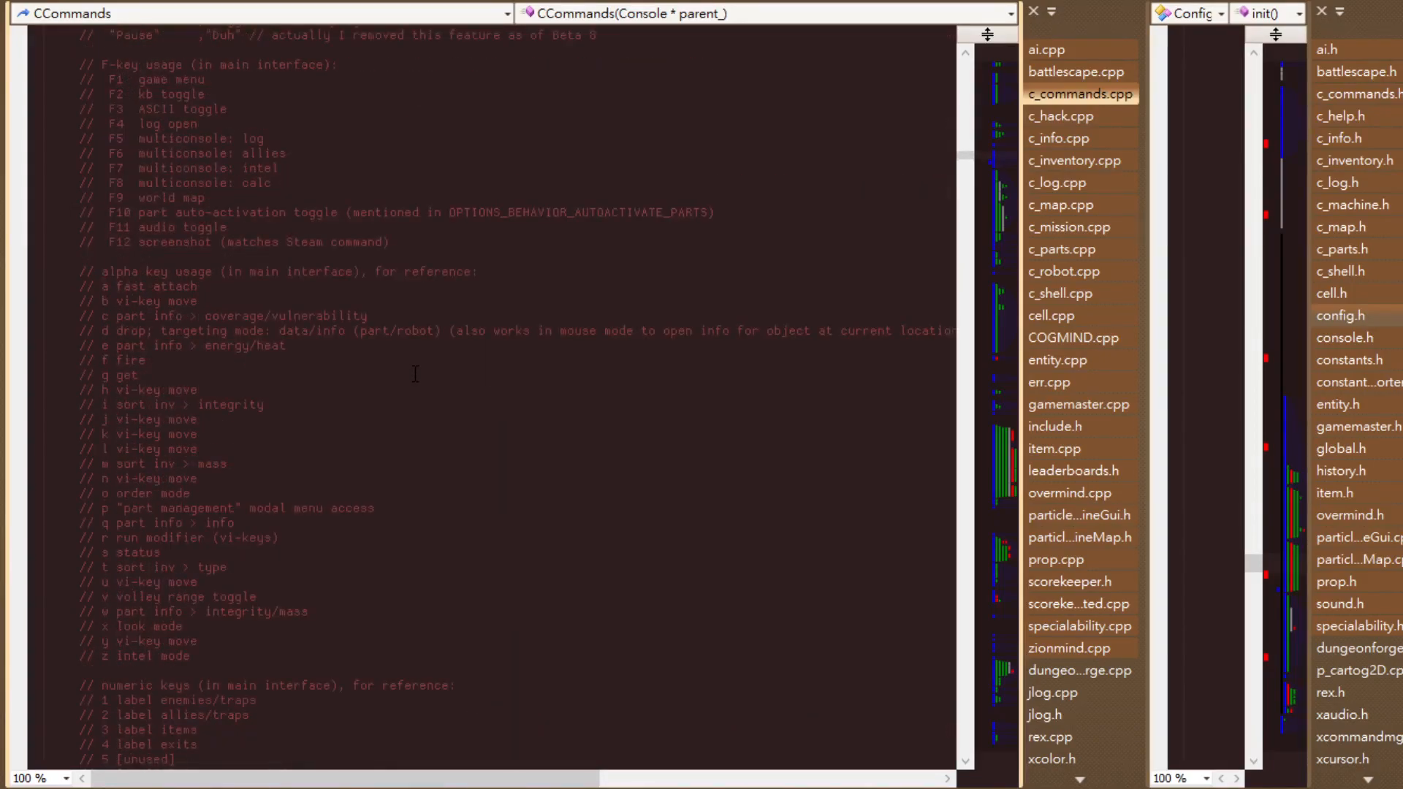
scroll(415, 374, down, 7)
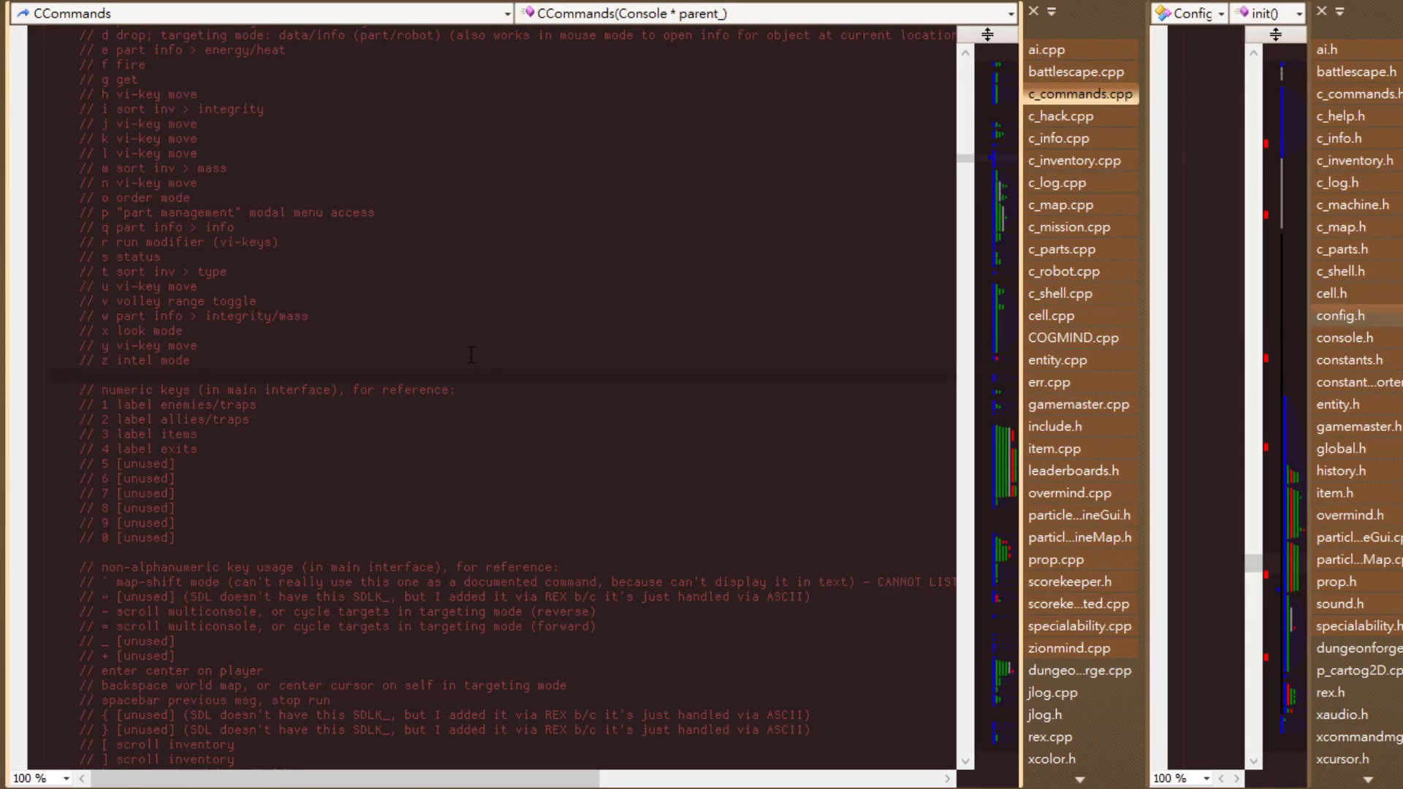
scroll(462, 371, up, 3)
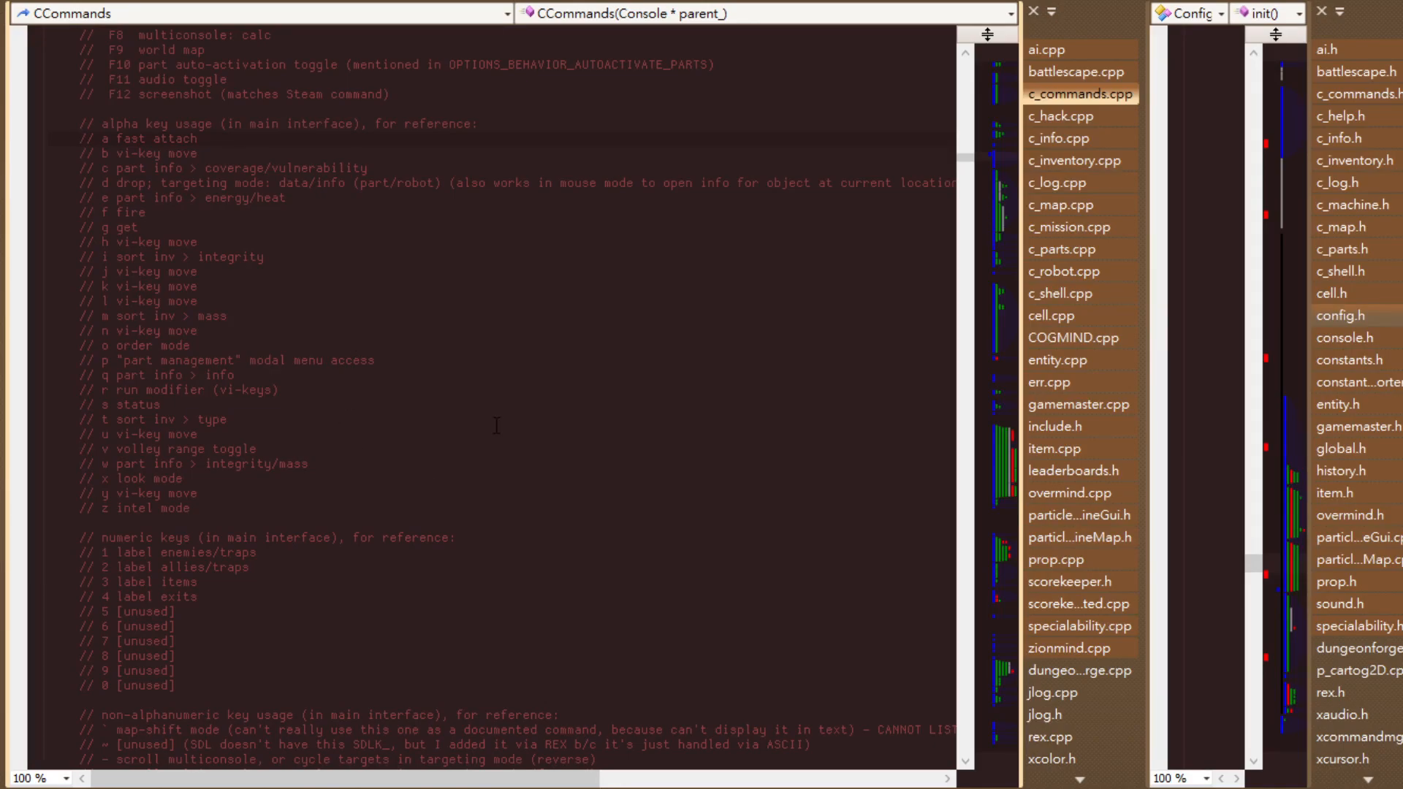
scroll(457, 373, up, 7)
scroll(457, 373, up, 3)
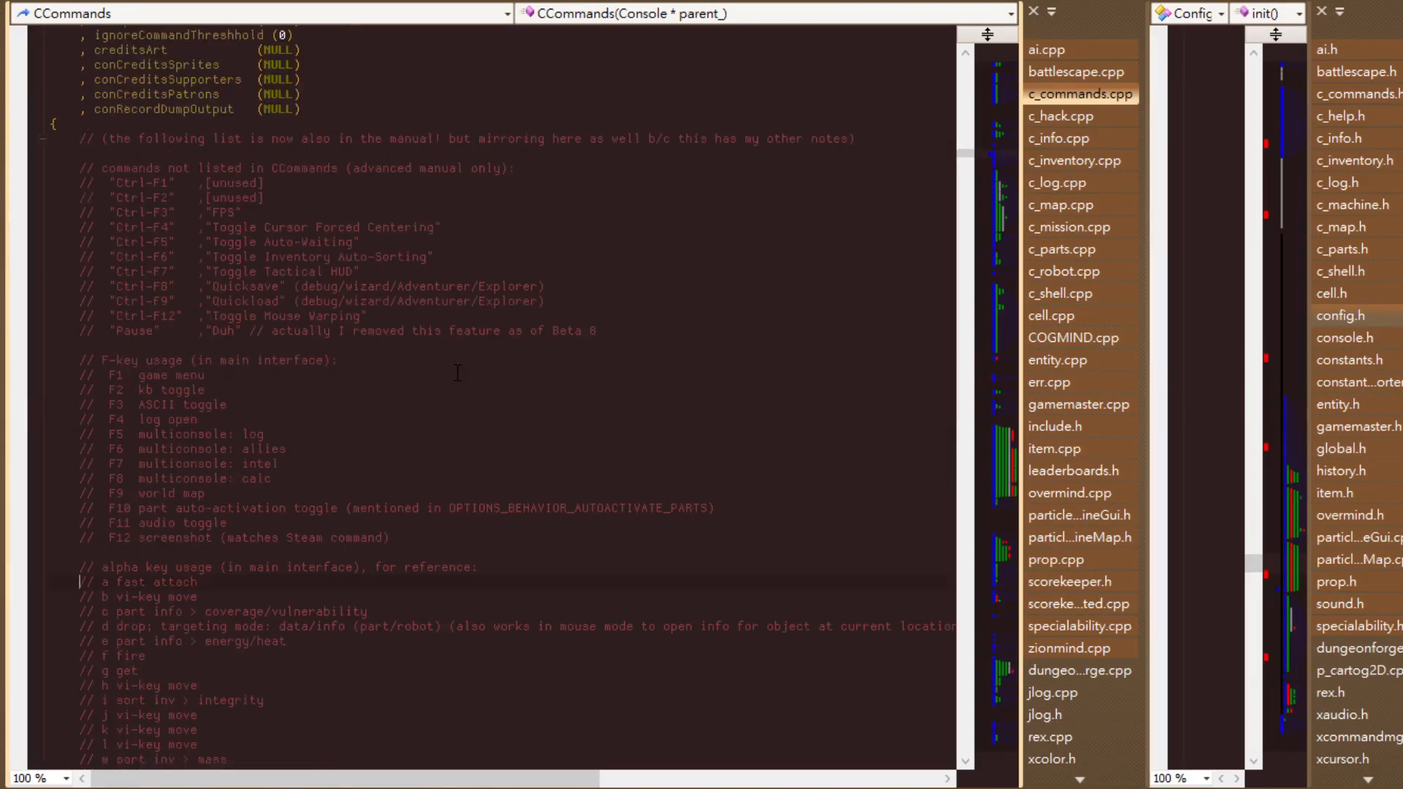
Examine the numeric key comments, highlighting the unused entries for keys 5 to 0.
scroll(457, 373, down, 17)
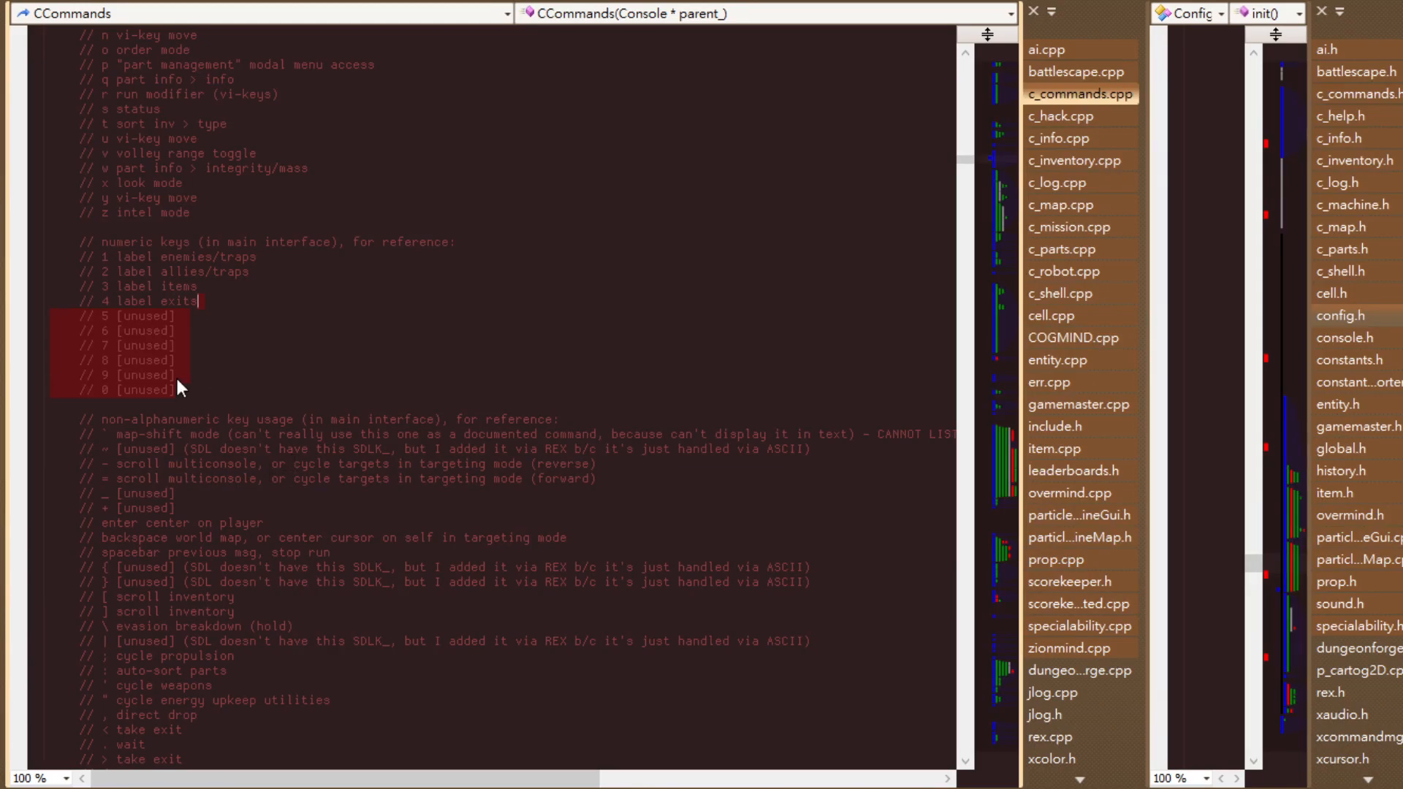
drag(227, 389, 226, 375)
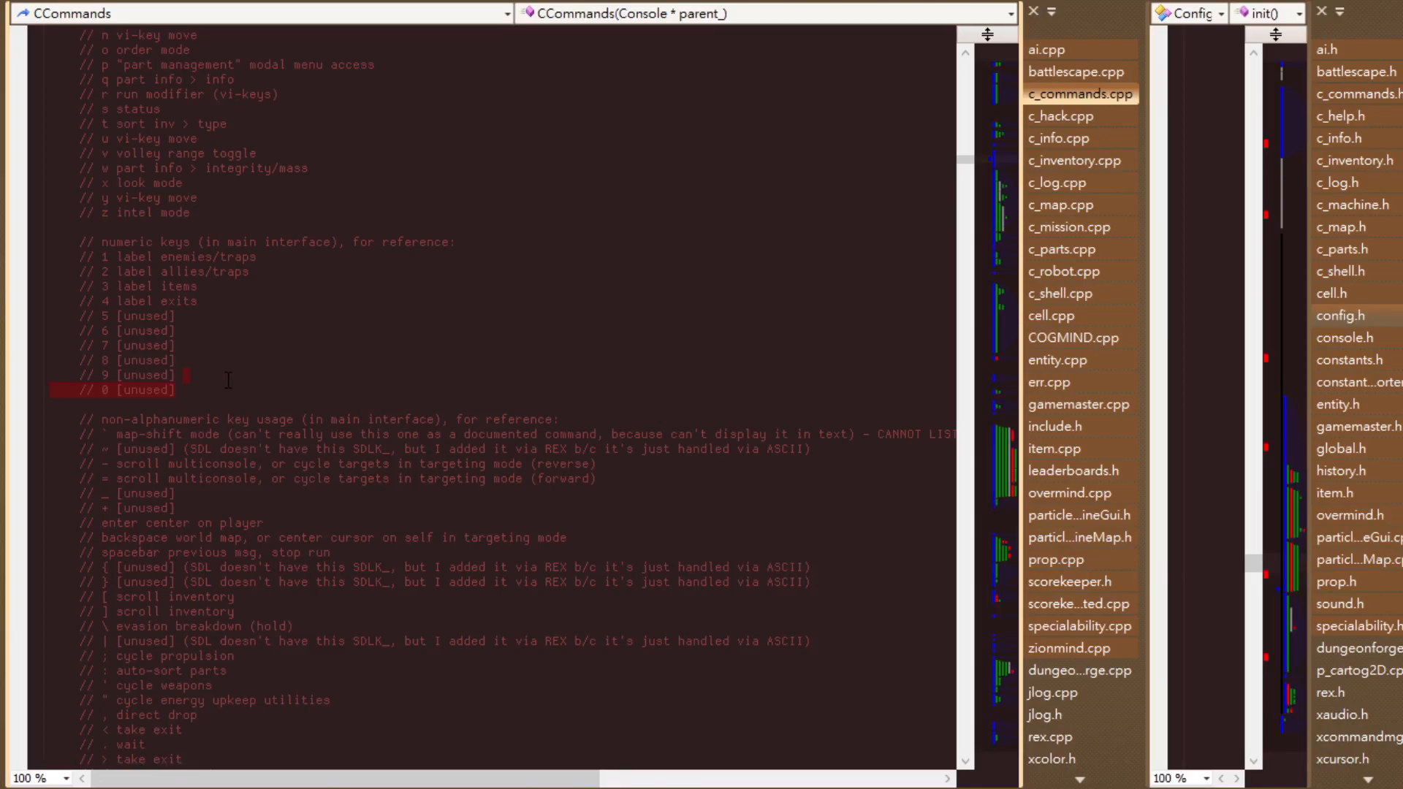
drag(230, 373, 229, 366)
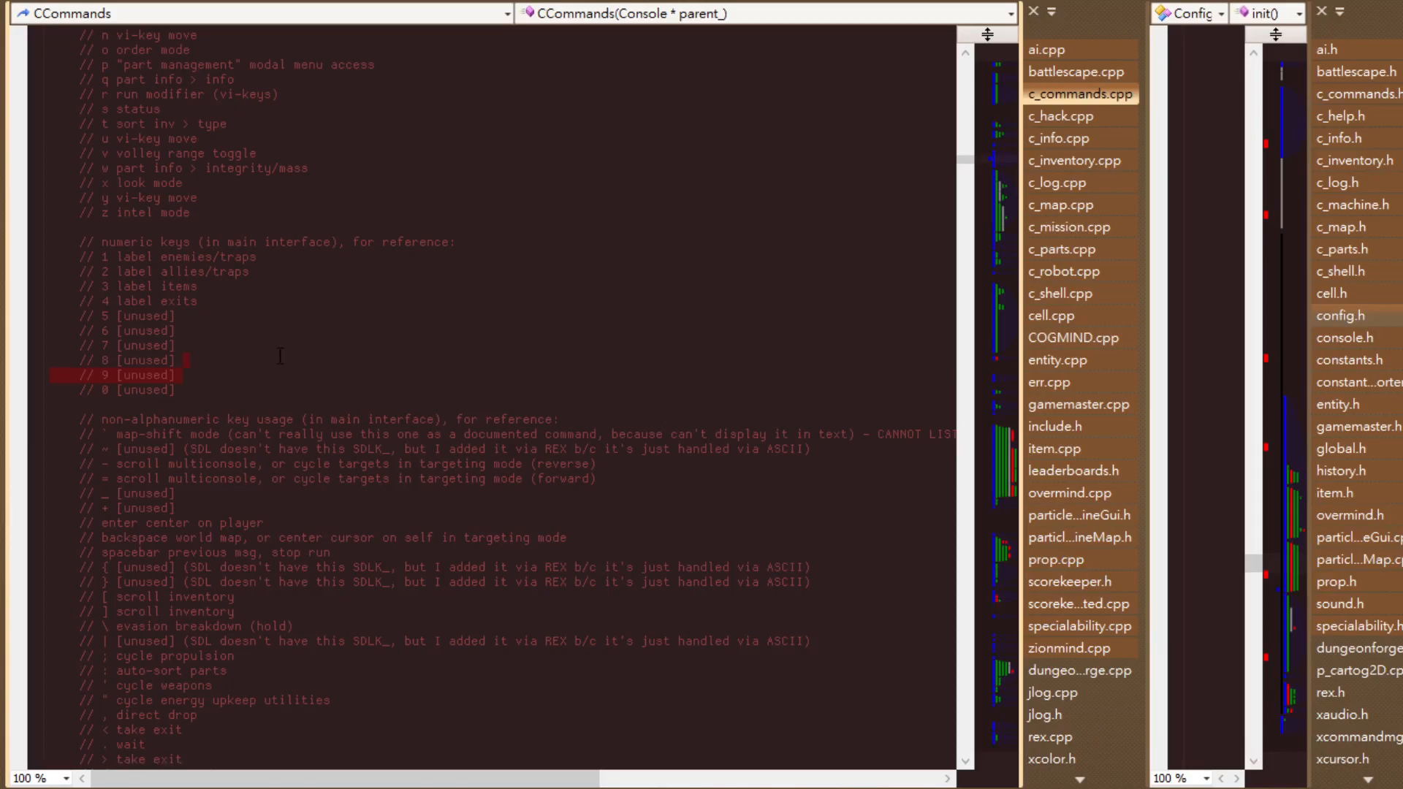
key(alt+Tab)
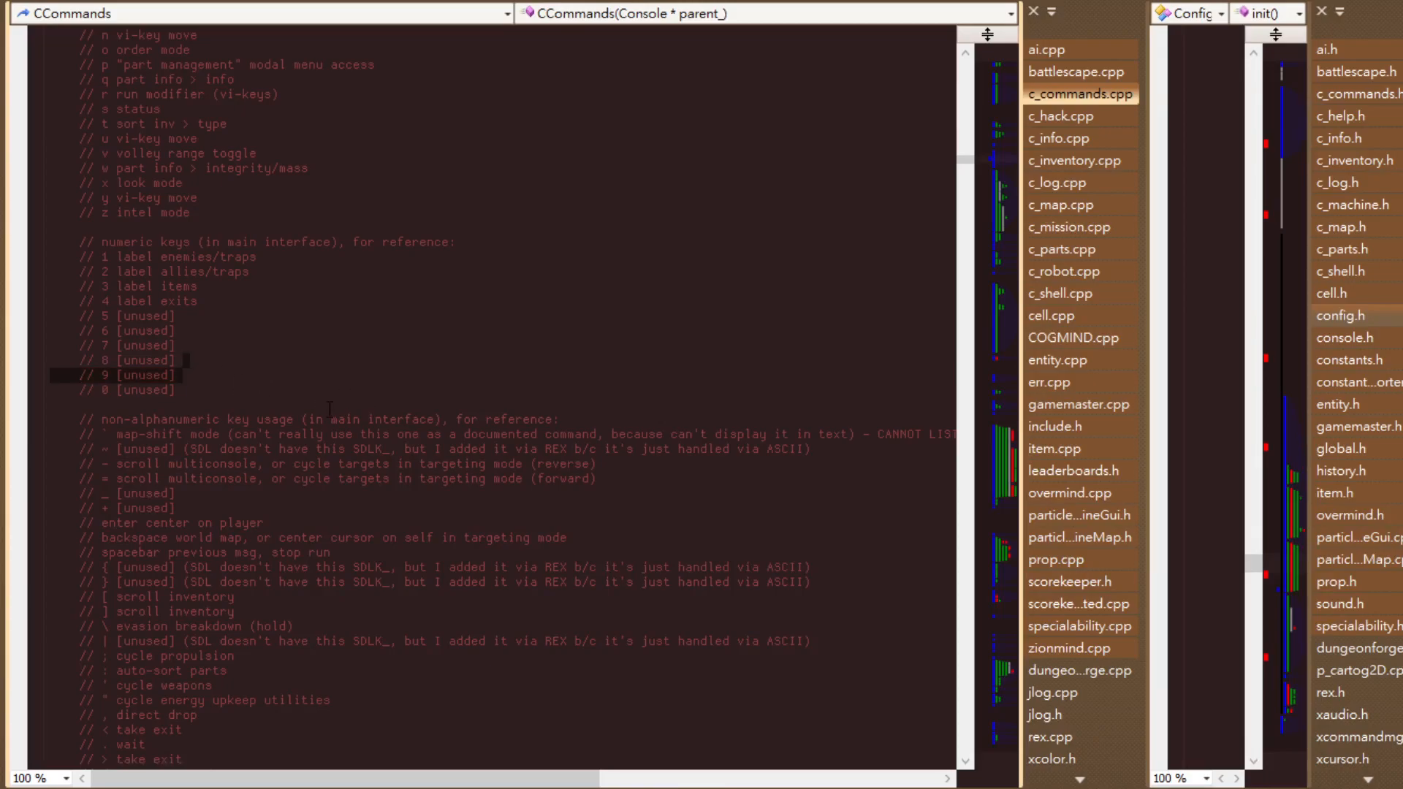
click(469, 434)
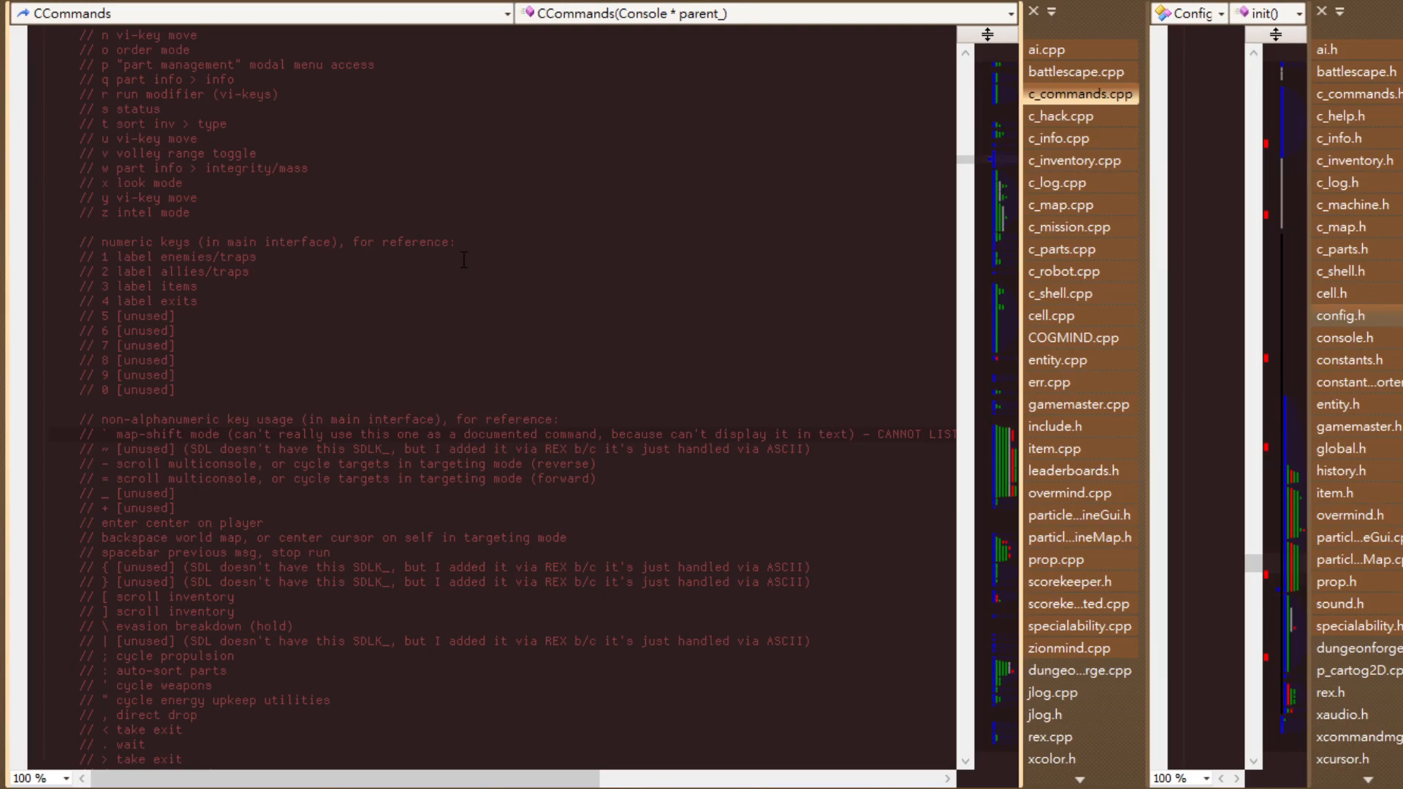
Examine the F-key and alpha key usage comments, continuing through the numeric and non-alphanumeric key lists.
scroll(558, 282, up, 3)
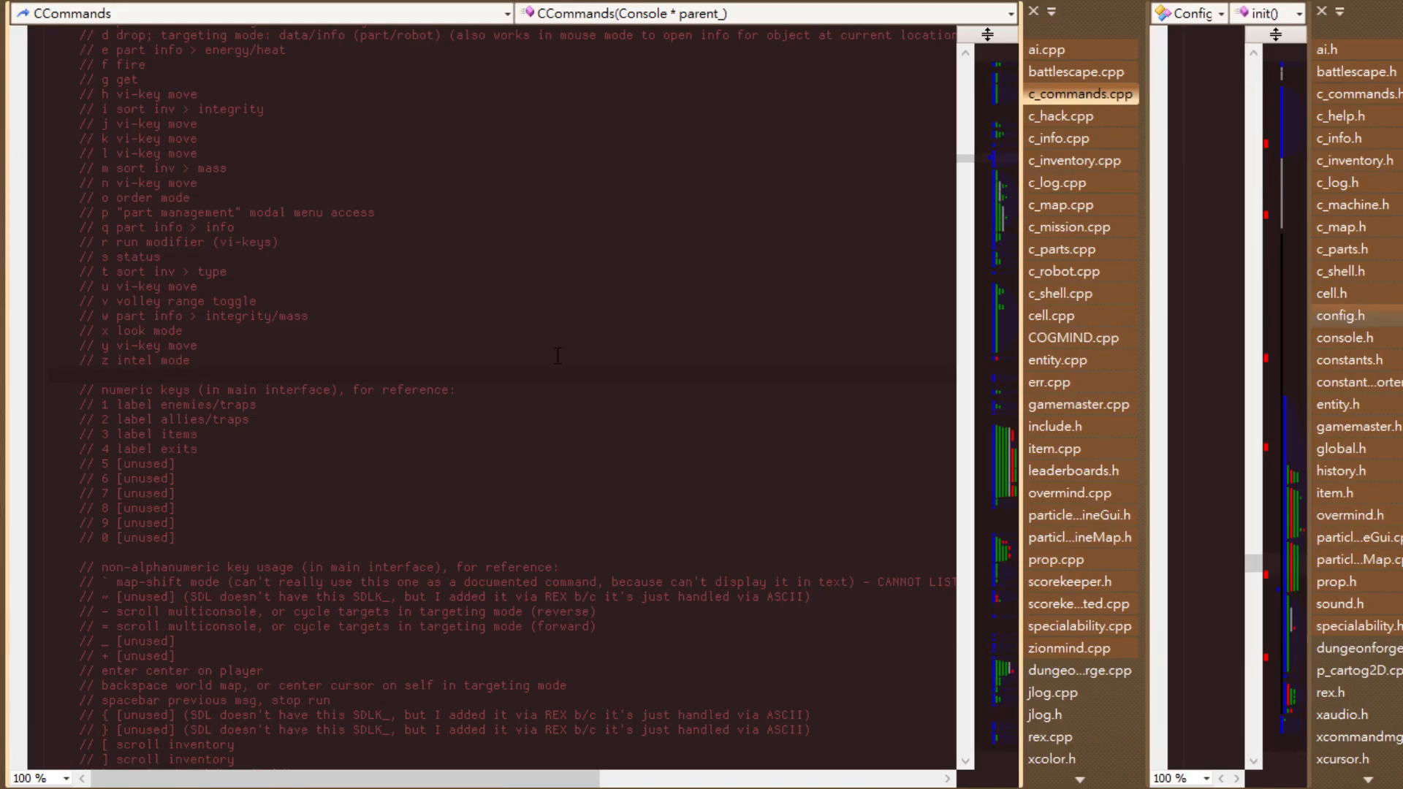
scroll(547, 381, up, 6)
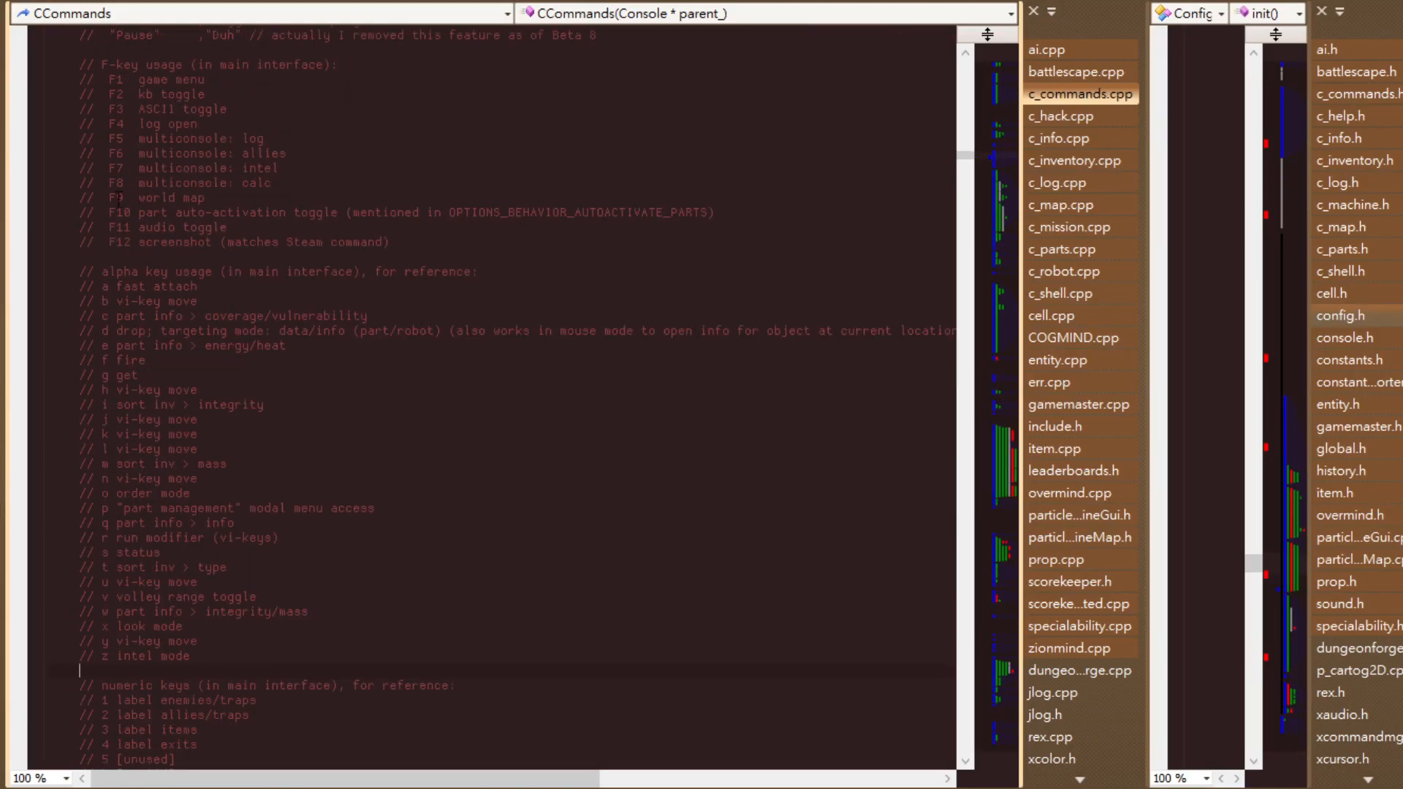
click(437, 247)
click(117, 242)
click(146, 257)
click(400, 244)
click(369, 257)
scroll(398, 285, down, 7)
scroll(413, 298, up, 7)
scroll(105, 340, down, 3)
scroll(115, 424, down, 12)
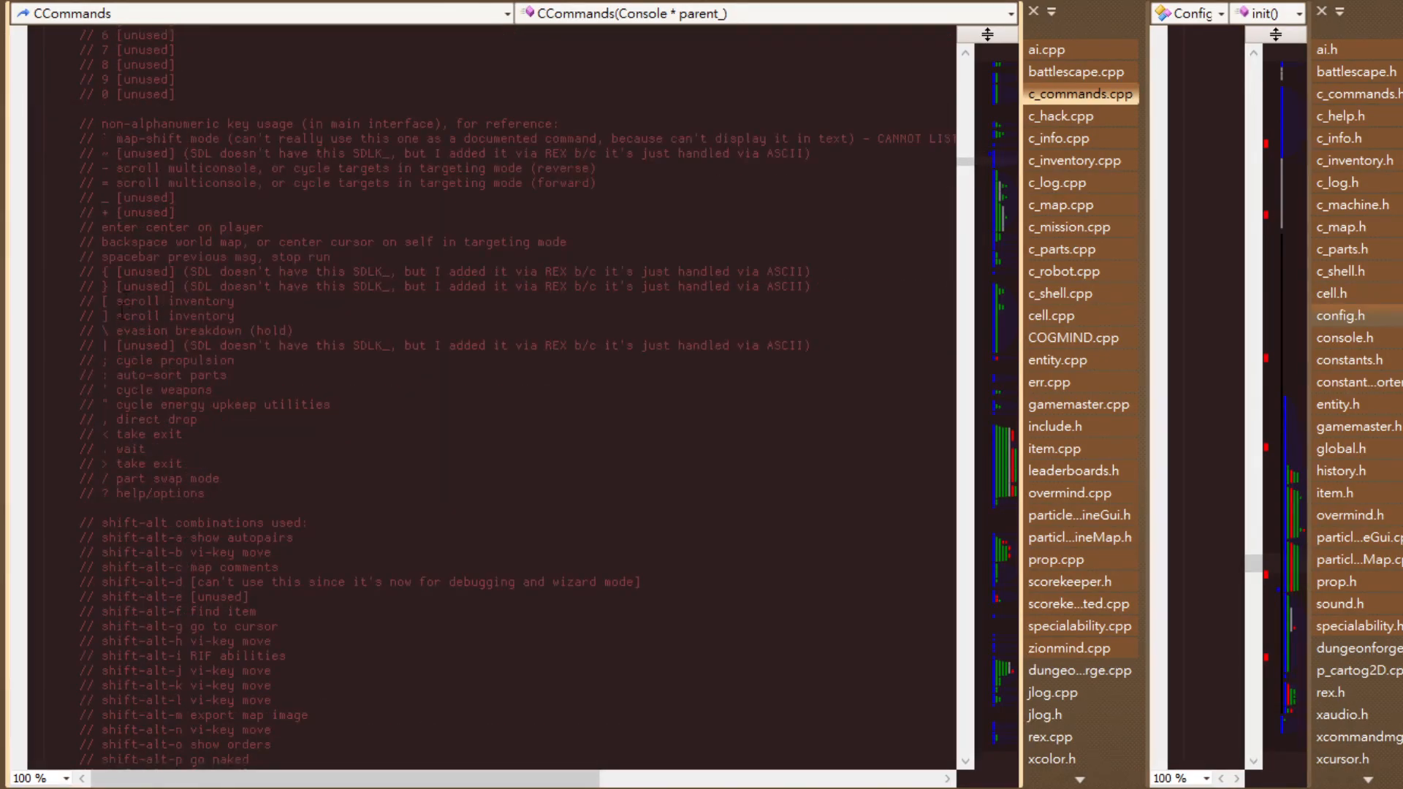
Examine the list of shift-alt combinations in the comments, highlighting the shift-alt-p "go naked" entry.
scroll(125, 528, down, 6)
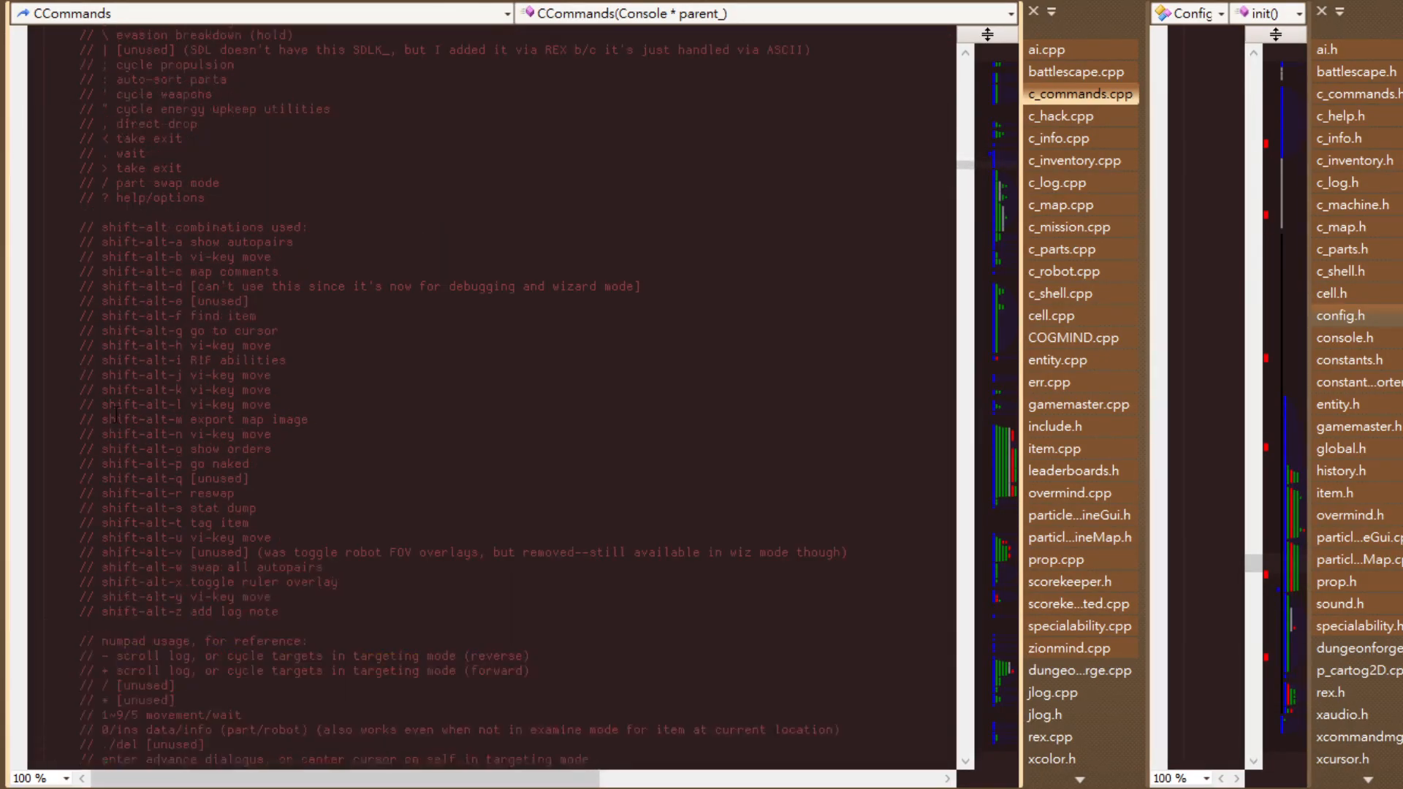
drag(284, 616, 278, 267)
drag(250, 463, 102, 464)
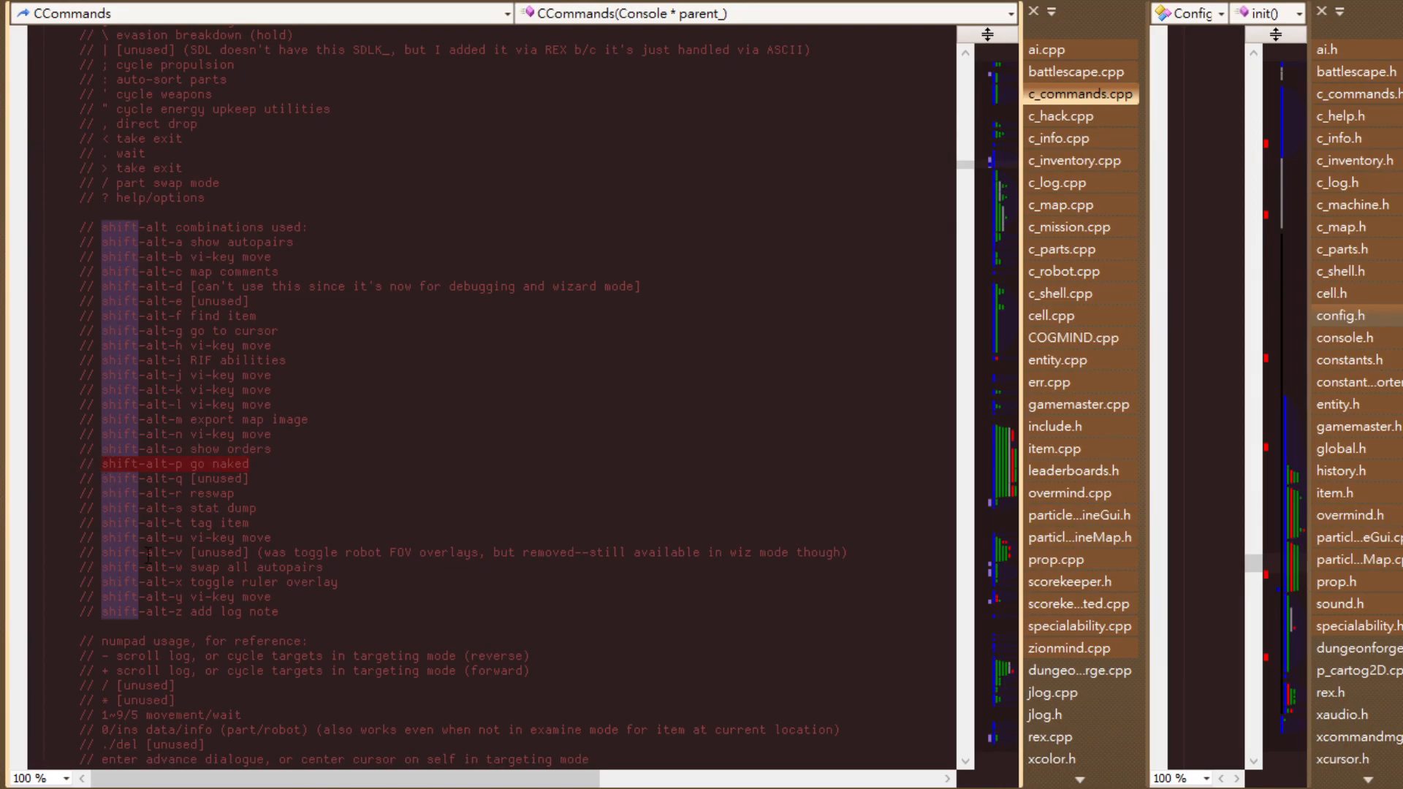
key(alt+Tab)
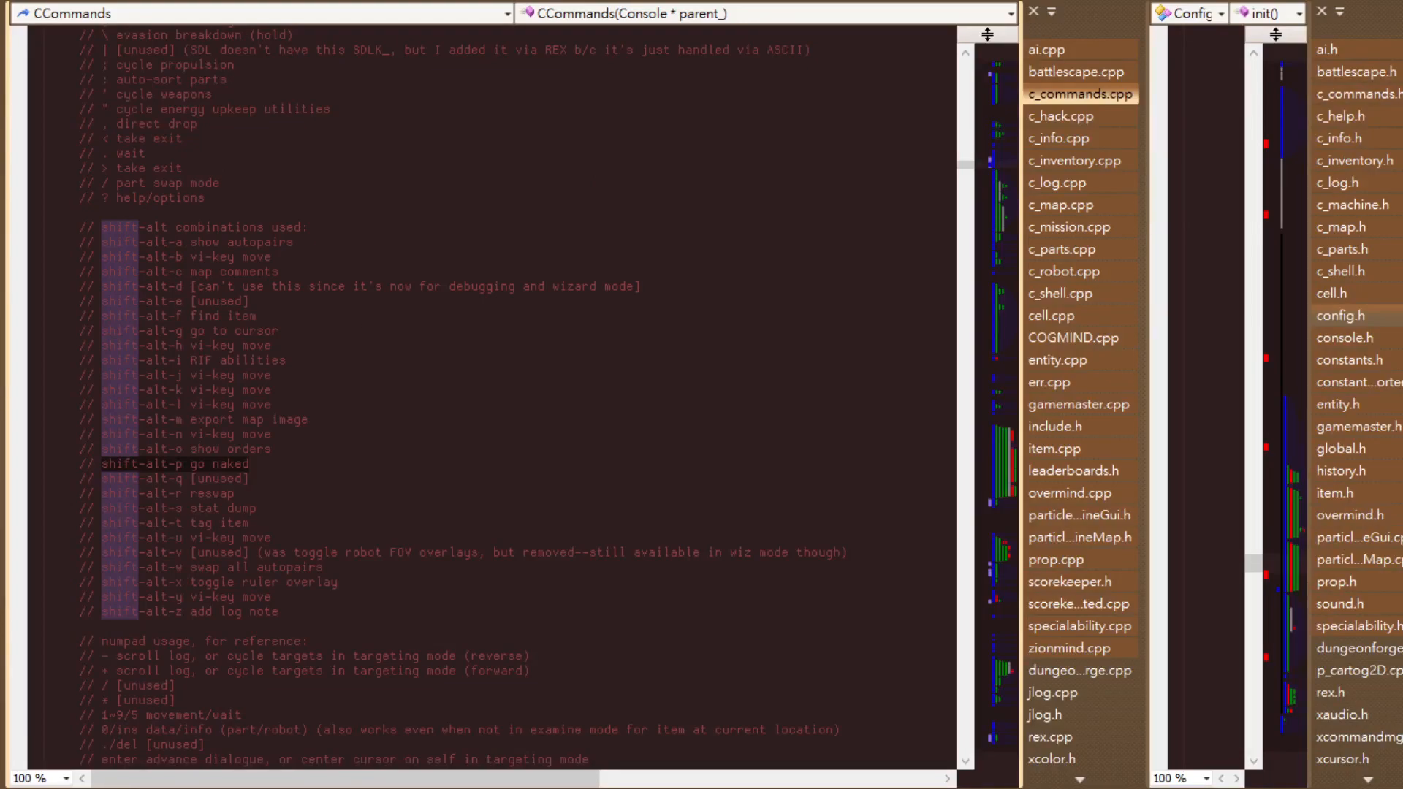
click(344, 467)
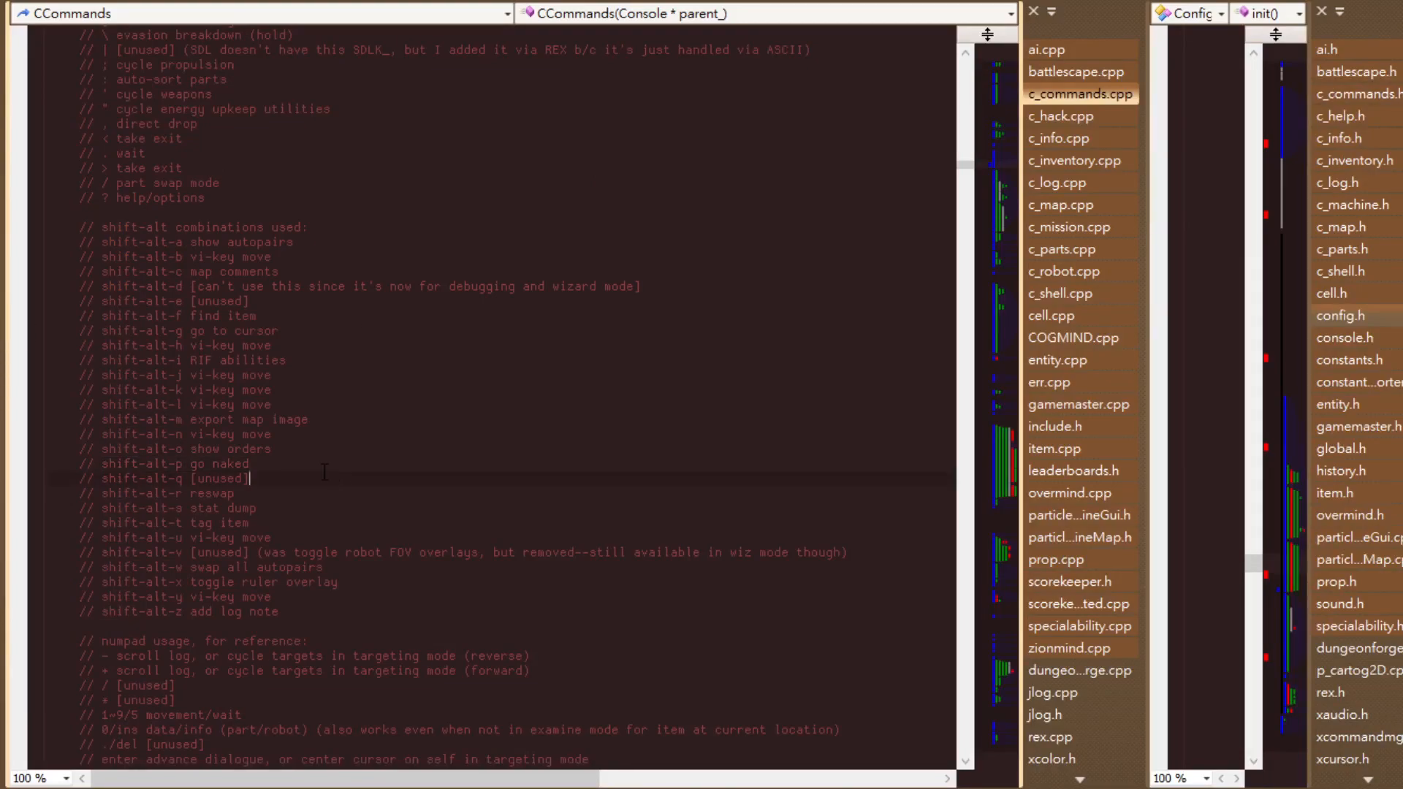
click(351, 613)
Glance at the TED Notepad menu notes, return to the code editor and examine the unused shift-alt-q and shift-alt-e entries.
key(alt+Tab)
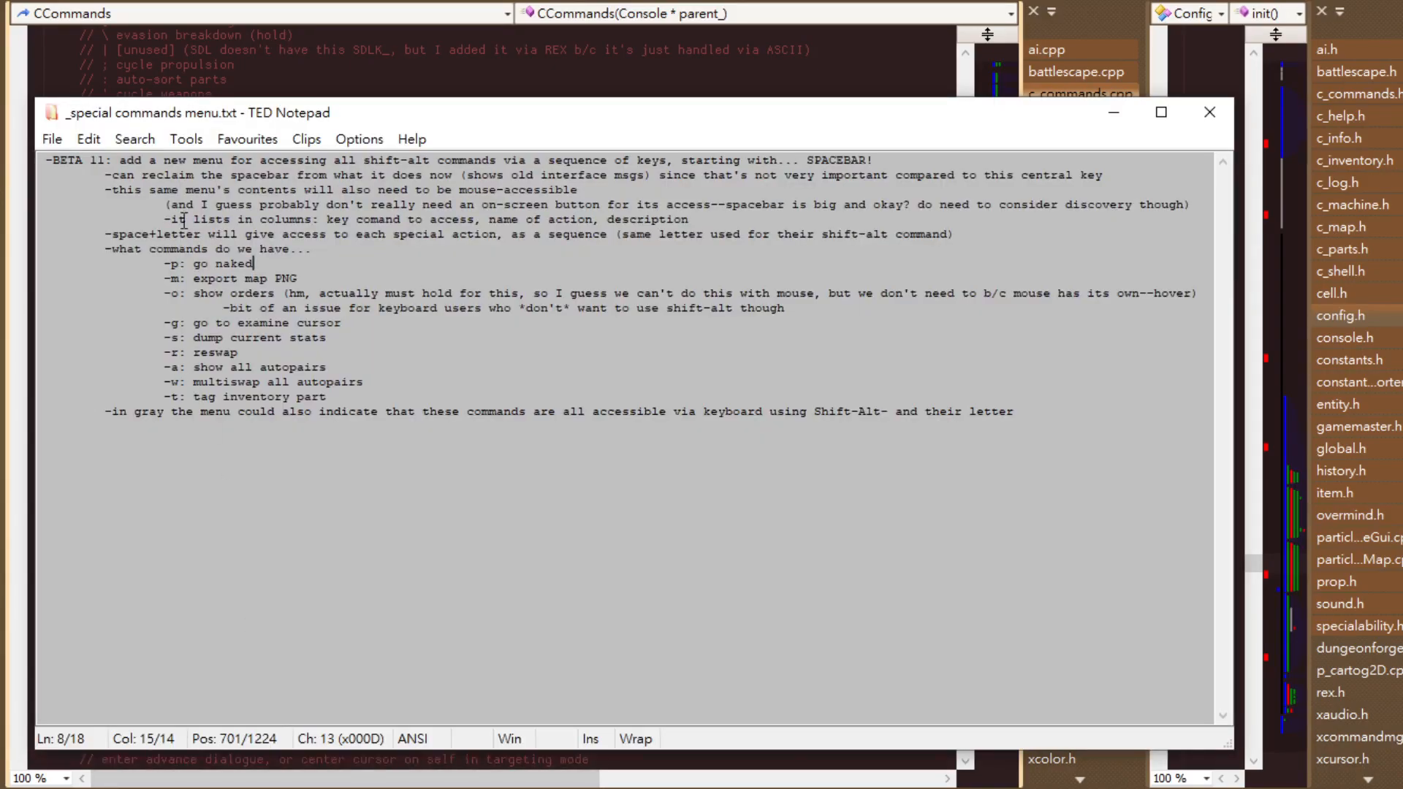
click(105, 191)
key(alt+Tab)
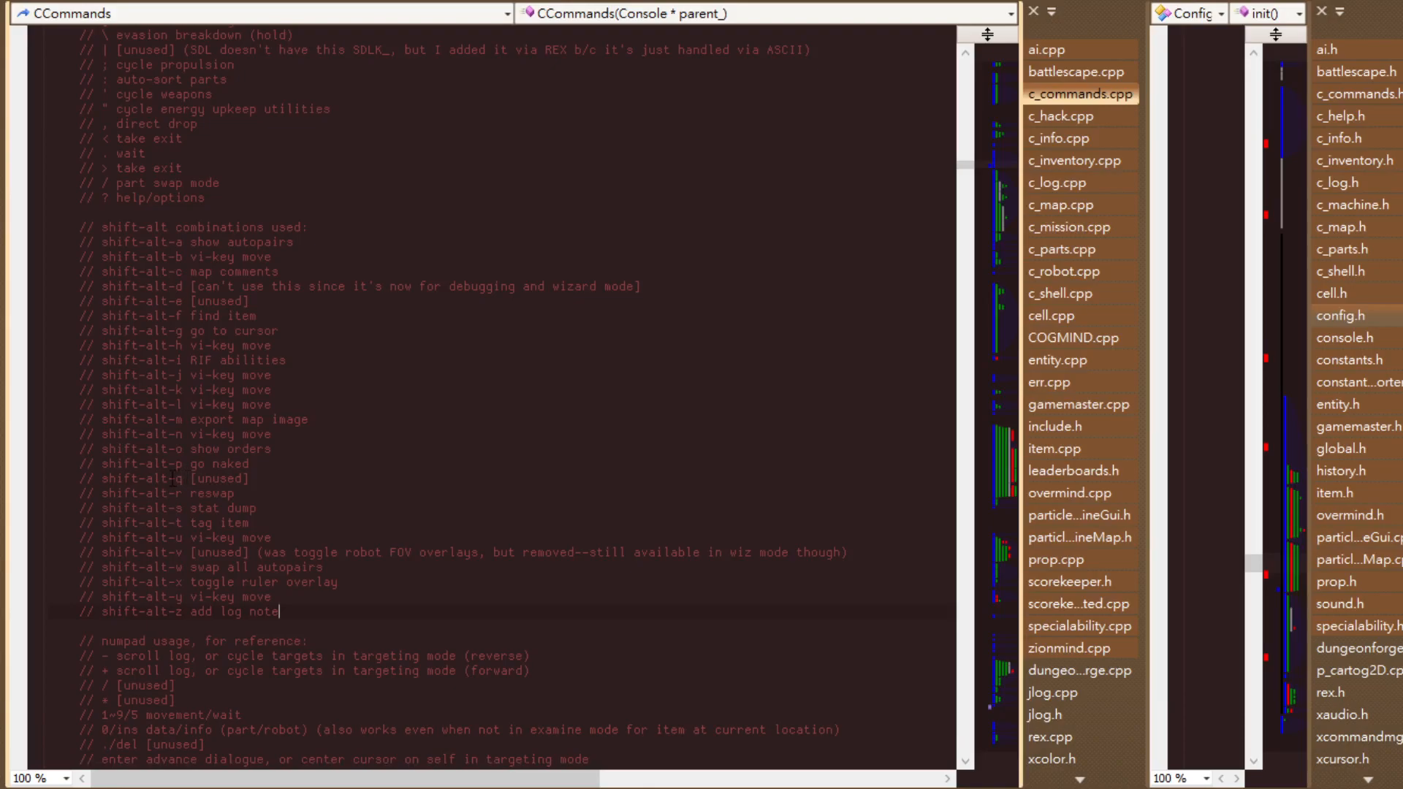
drag(169, 478, 182, 478)
click(183, 301)
click(307, 612)
Switch to TED Notepad and highlight the "what commands do we have" list in the menu notes.
key(alt+Tab)
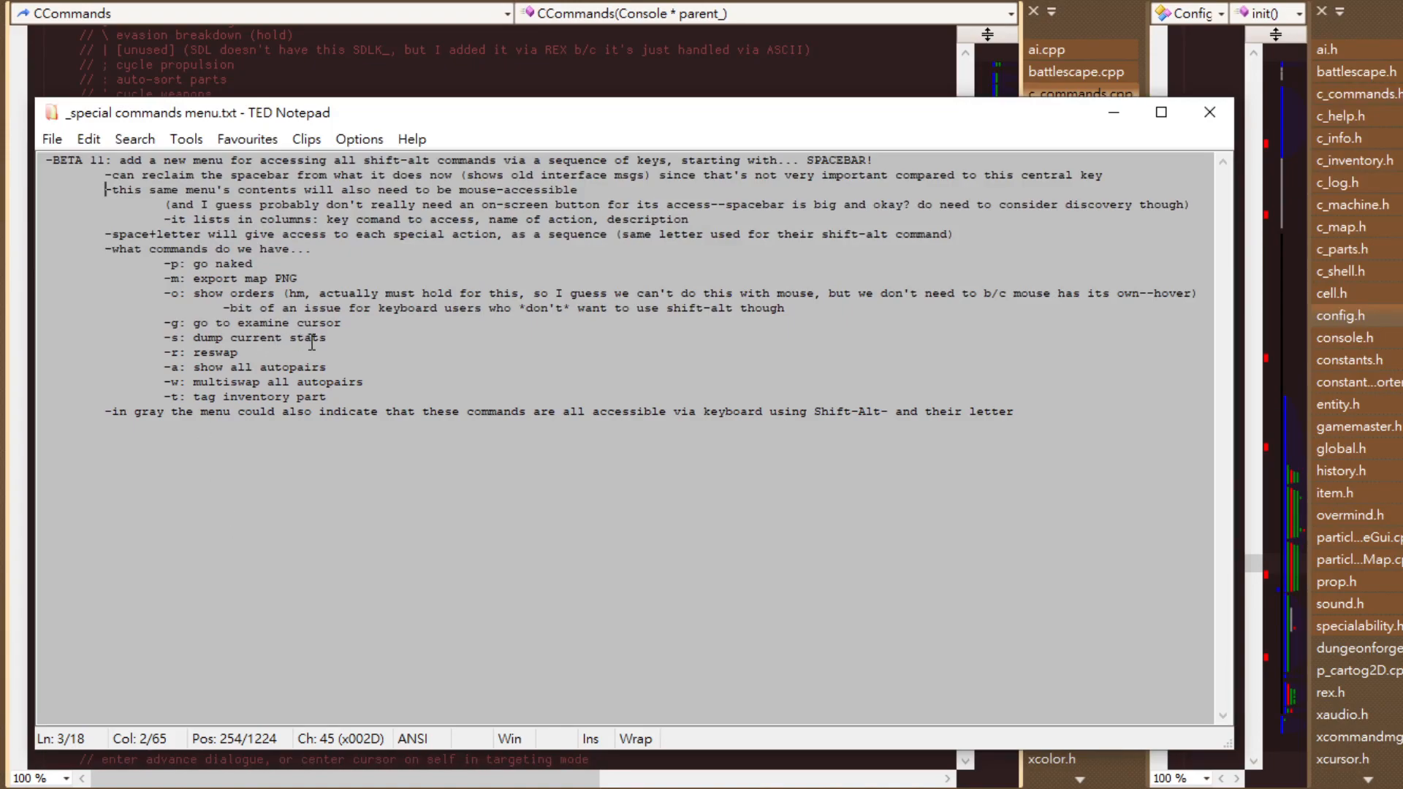
drag(111, 249, 418, 393)
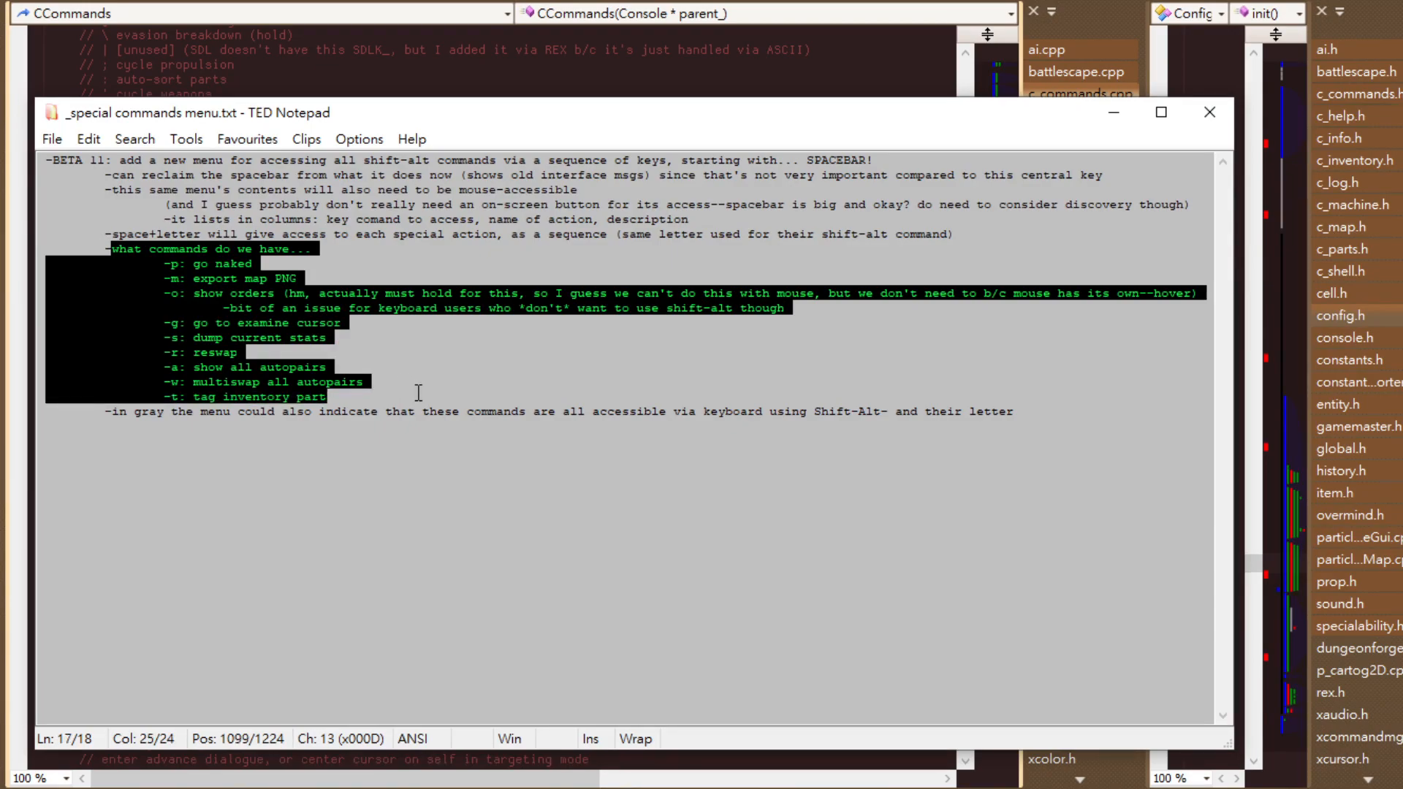
click(418, 392)
Return to the code editor and examine the "vi-key move" entries among the shift-alt combinations.
key(alt+Tab)
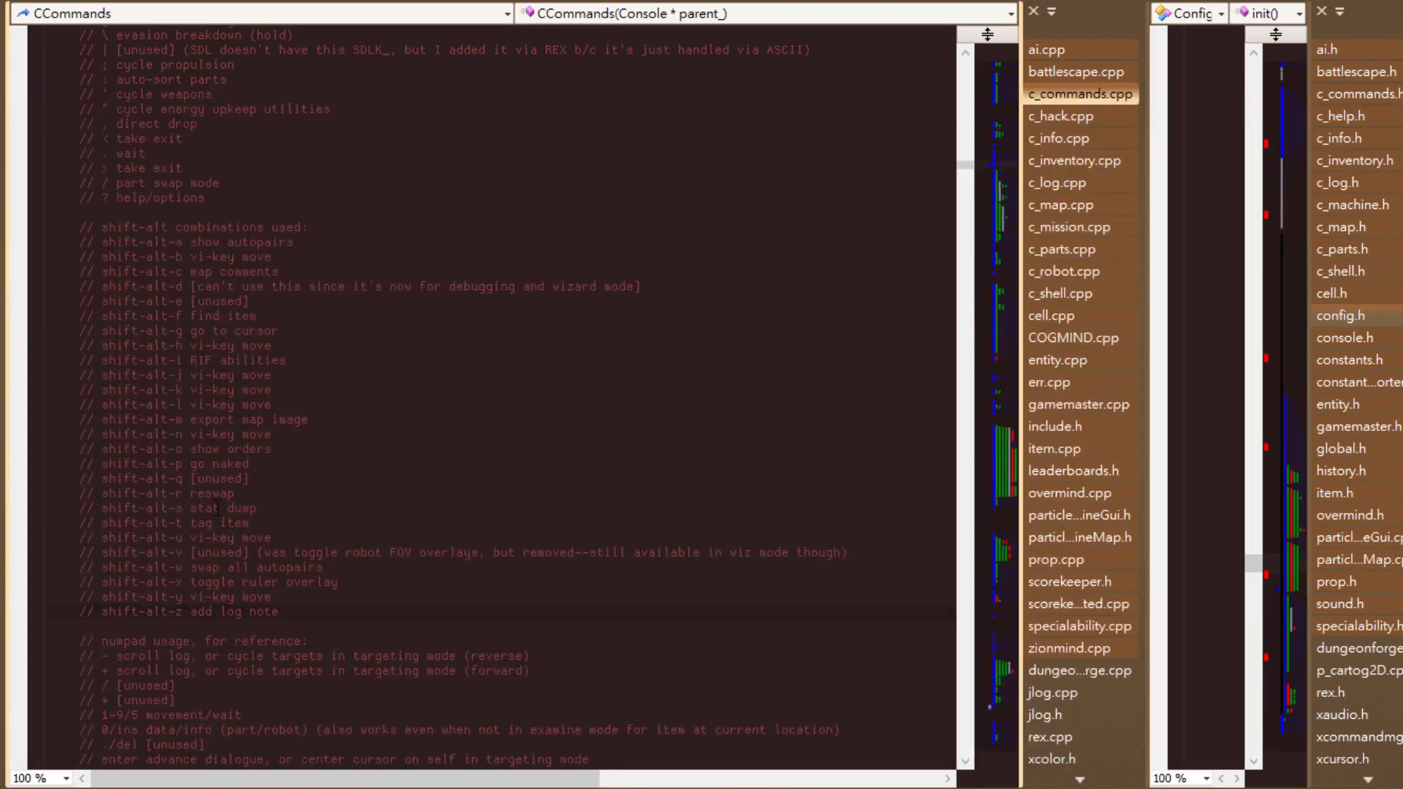
drag(279, 404, 315, 363)
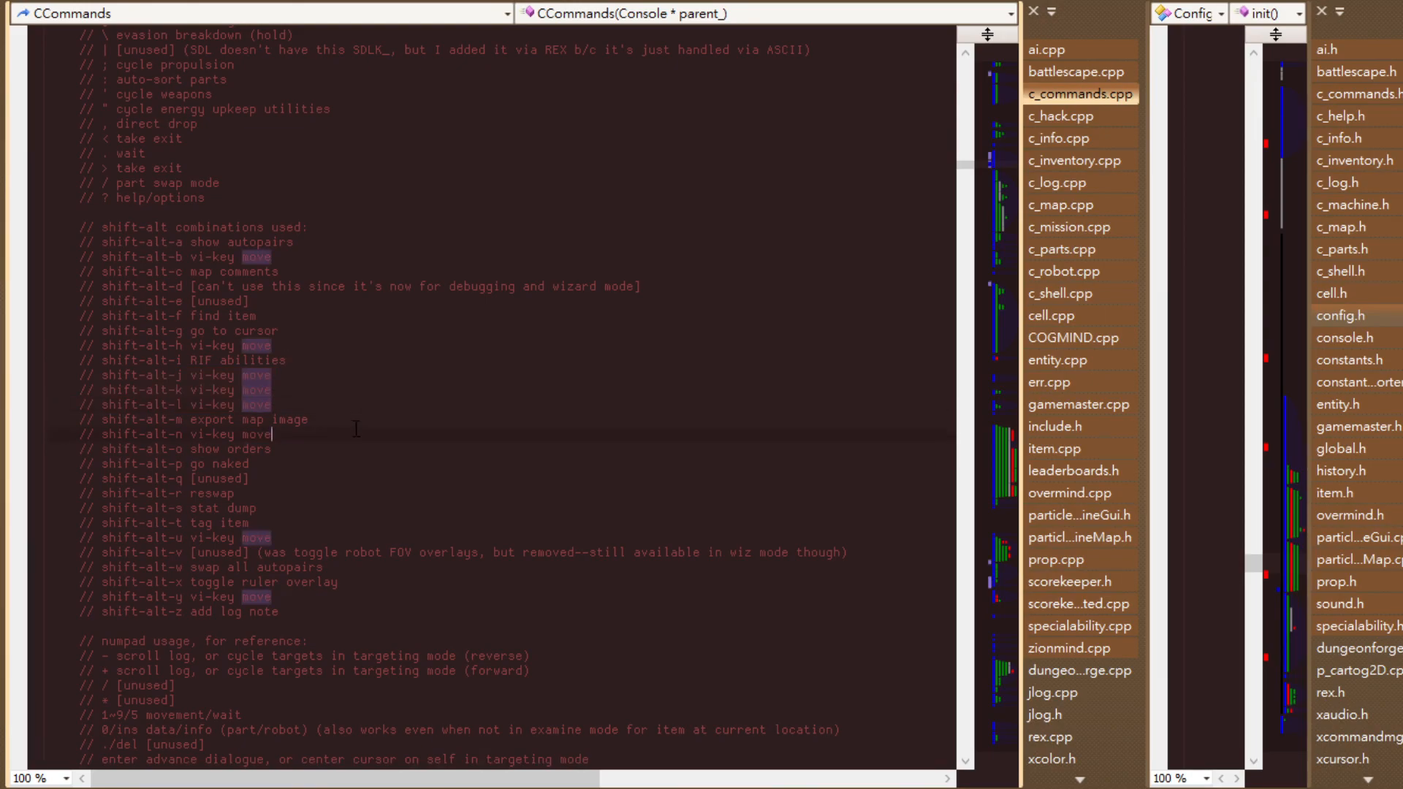
click(351, 425)
Examine the mouse-accessibility note in TED Notepad, then switch to REXPaint to view the main GUI mockup.
key(alt+Tab)
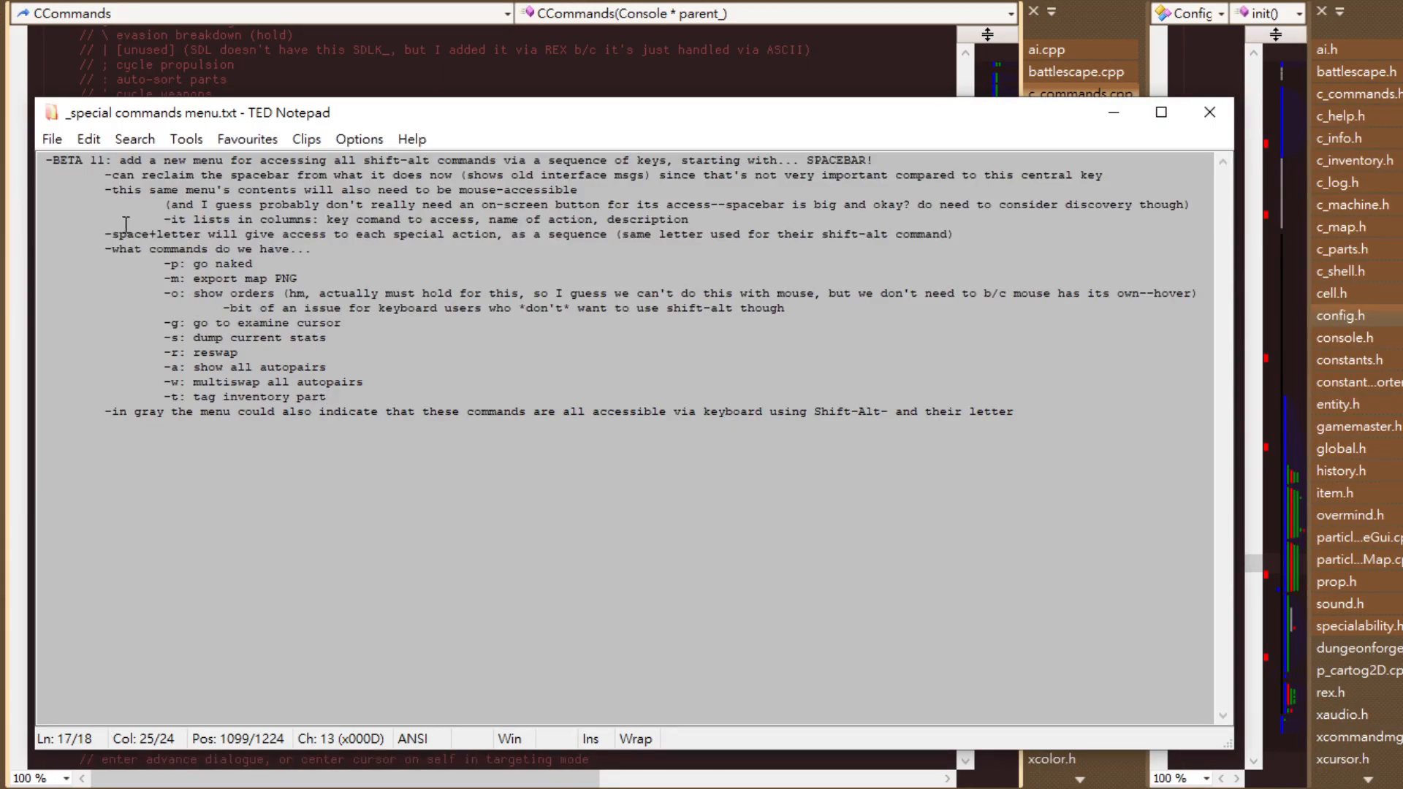
click(106, 190)
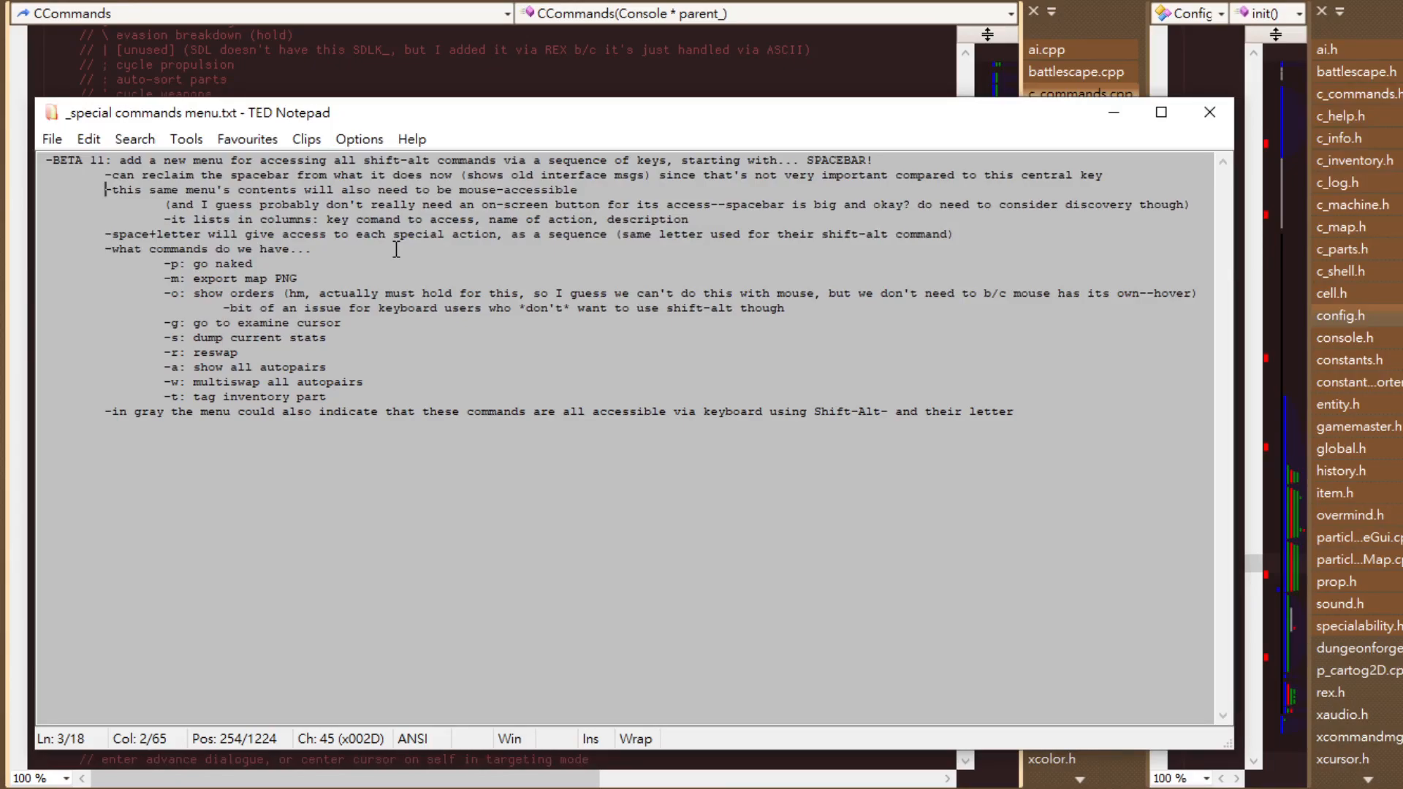
key(alt+Tab)
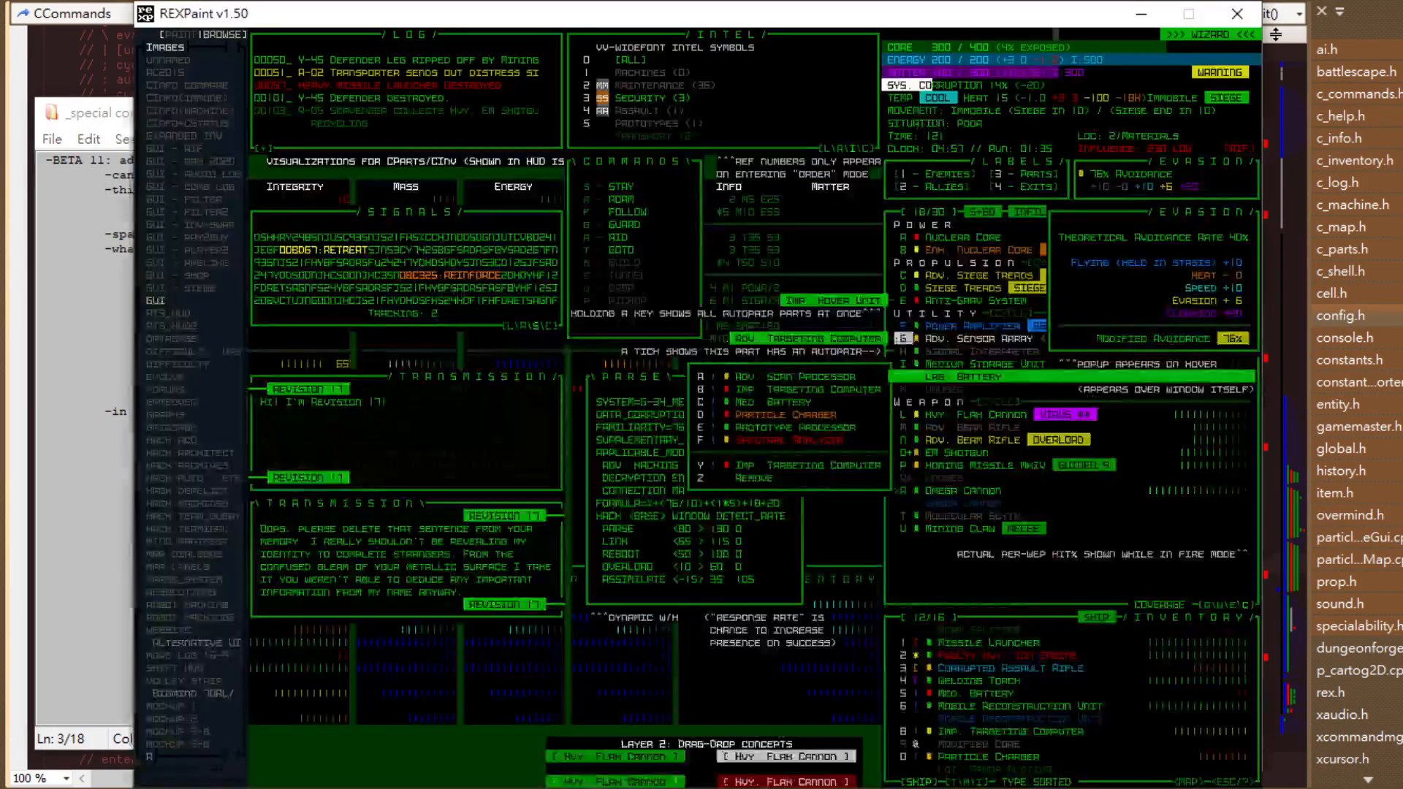
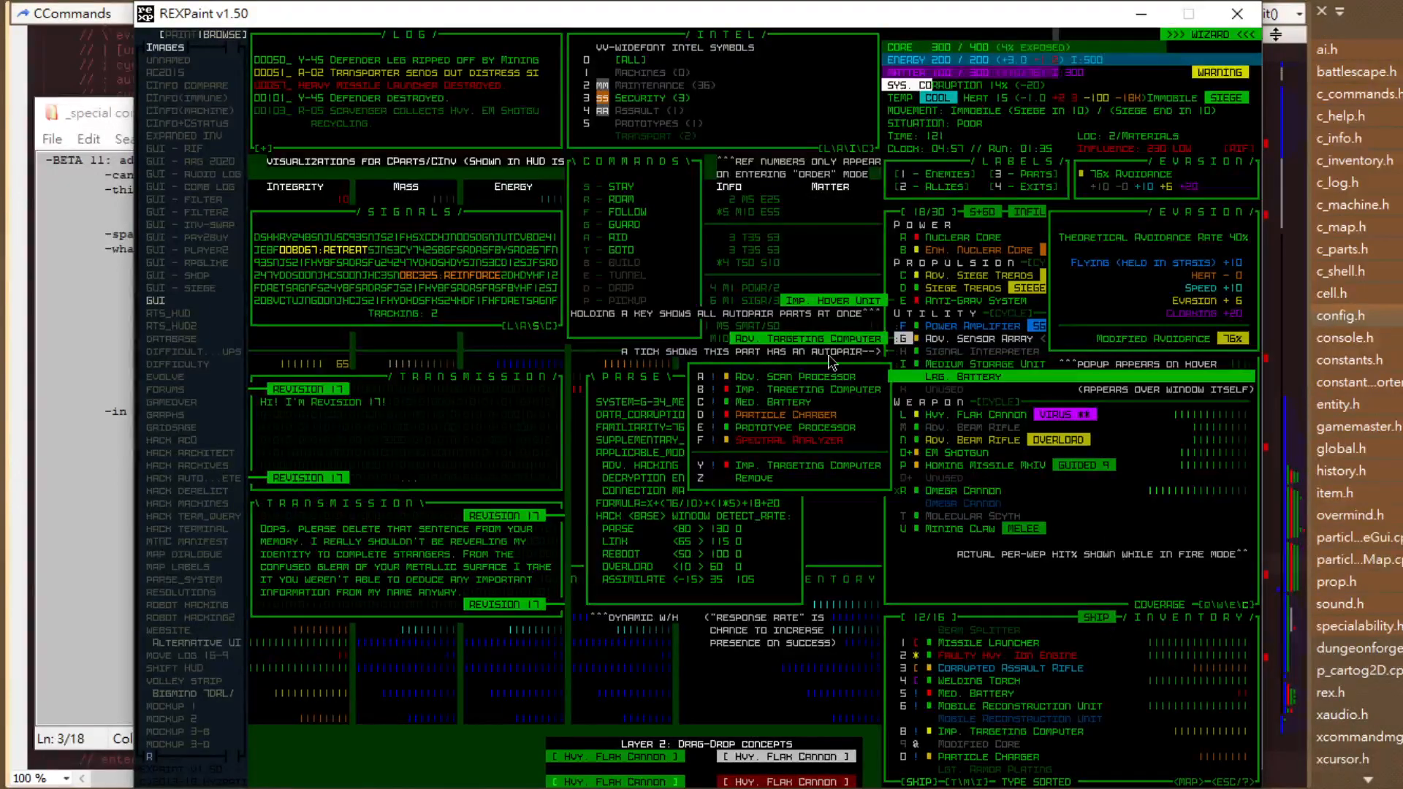
Return to TED Notepad and highlight the command entries from "go naked" to "tag inventory part".
click(72, 220)
drag(358, 399, 37, 263)
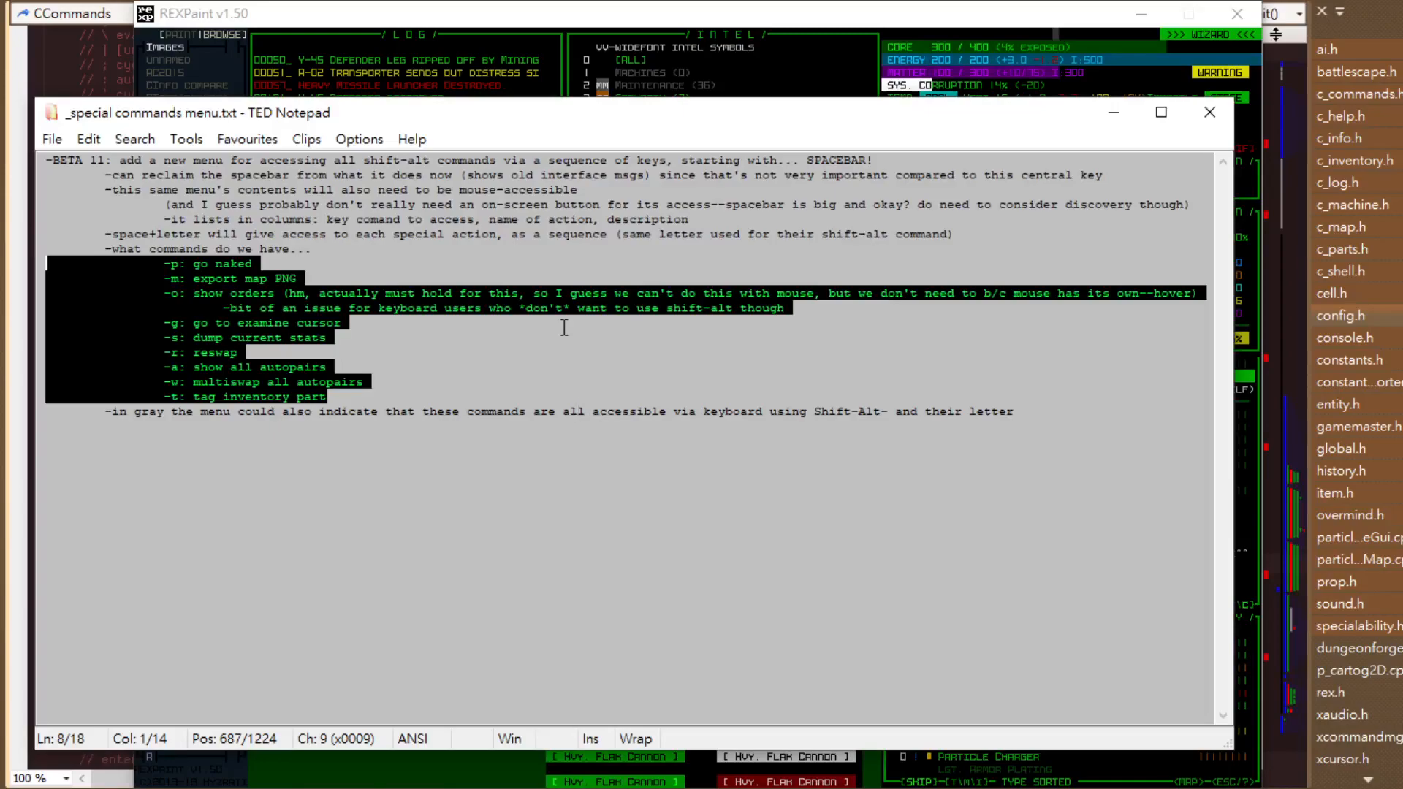
key(Right)
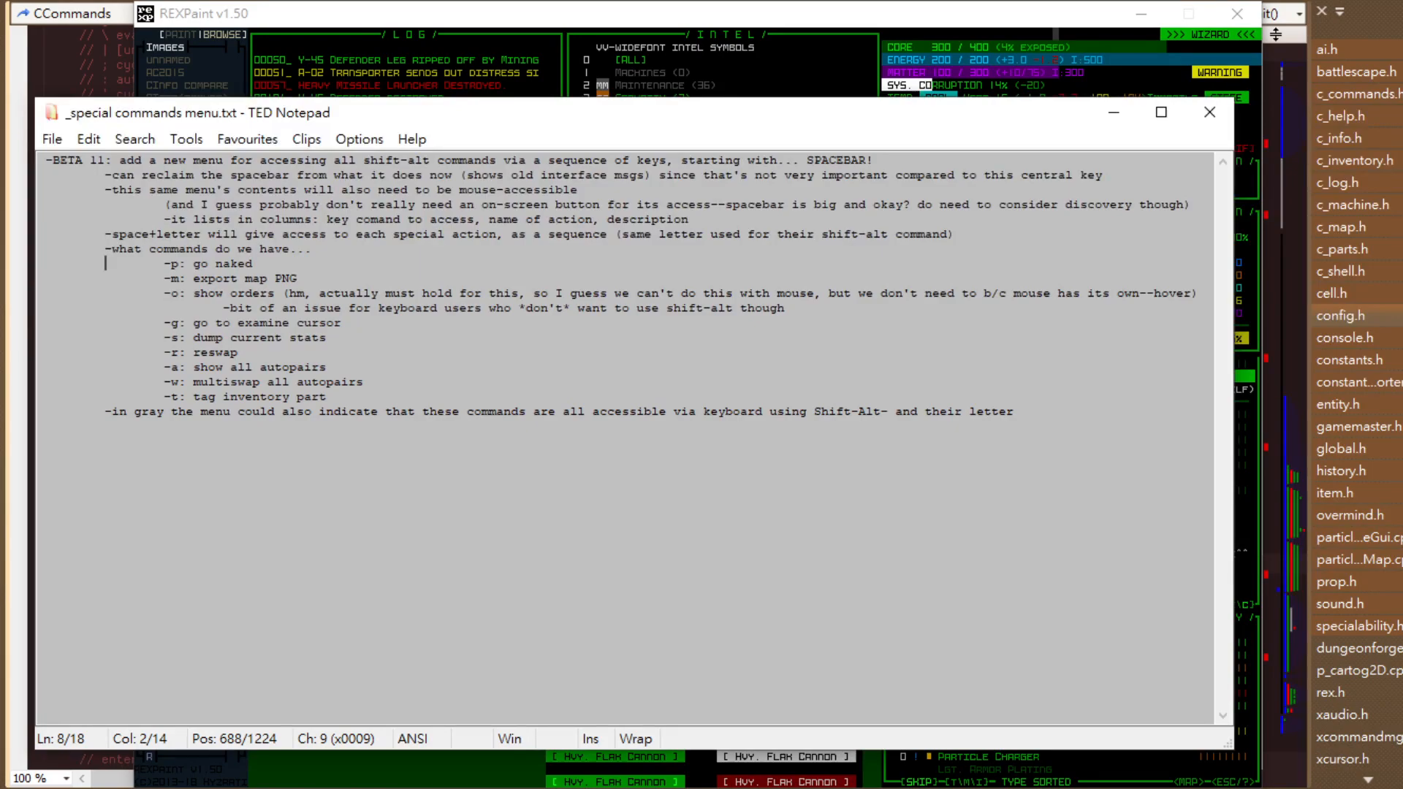
Switch to the code editor and highlight "show autopairs" in the shift-alt-a comment.
key(alt+Tab)
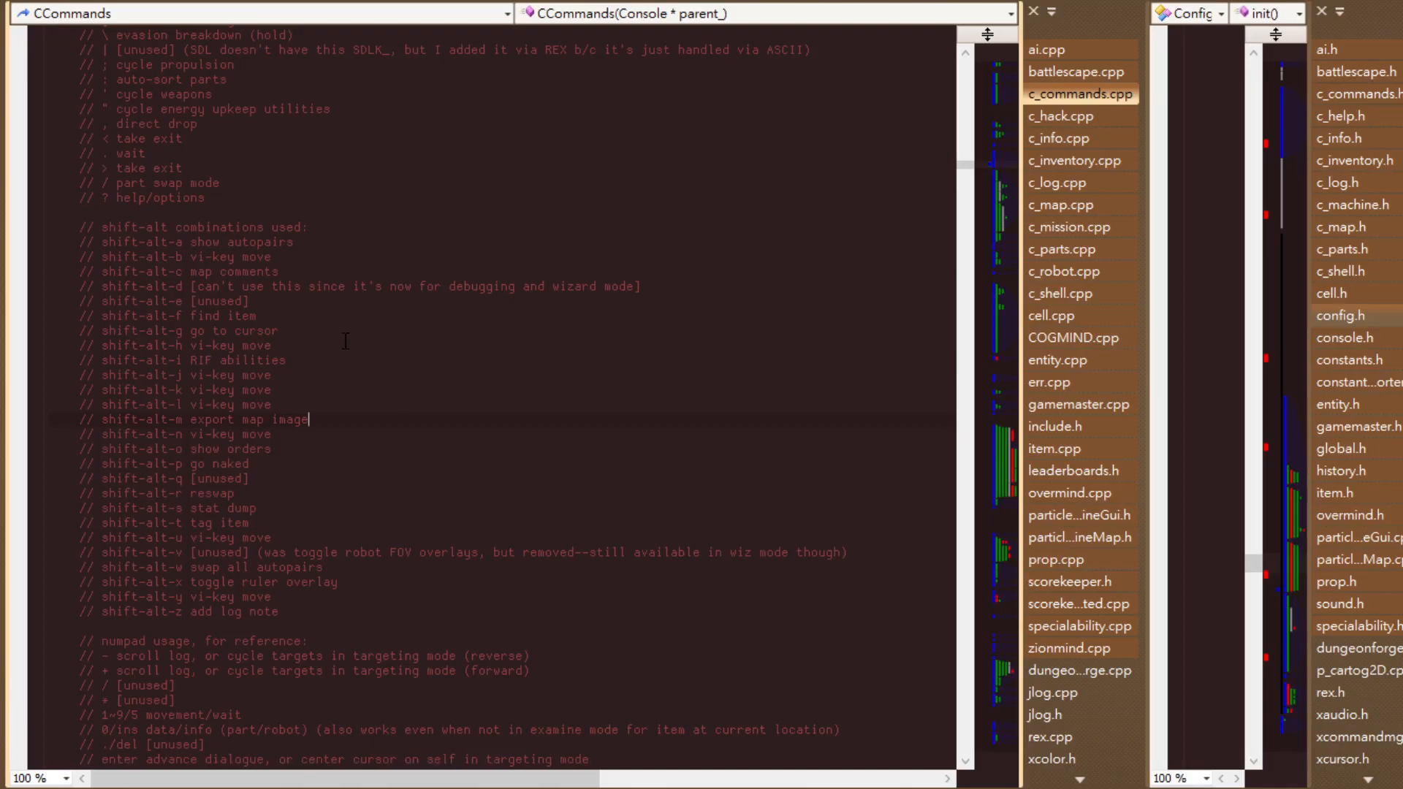
click(332, 243)
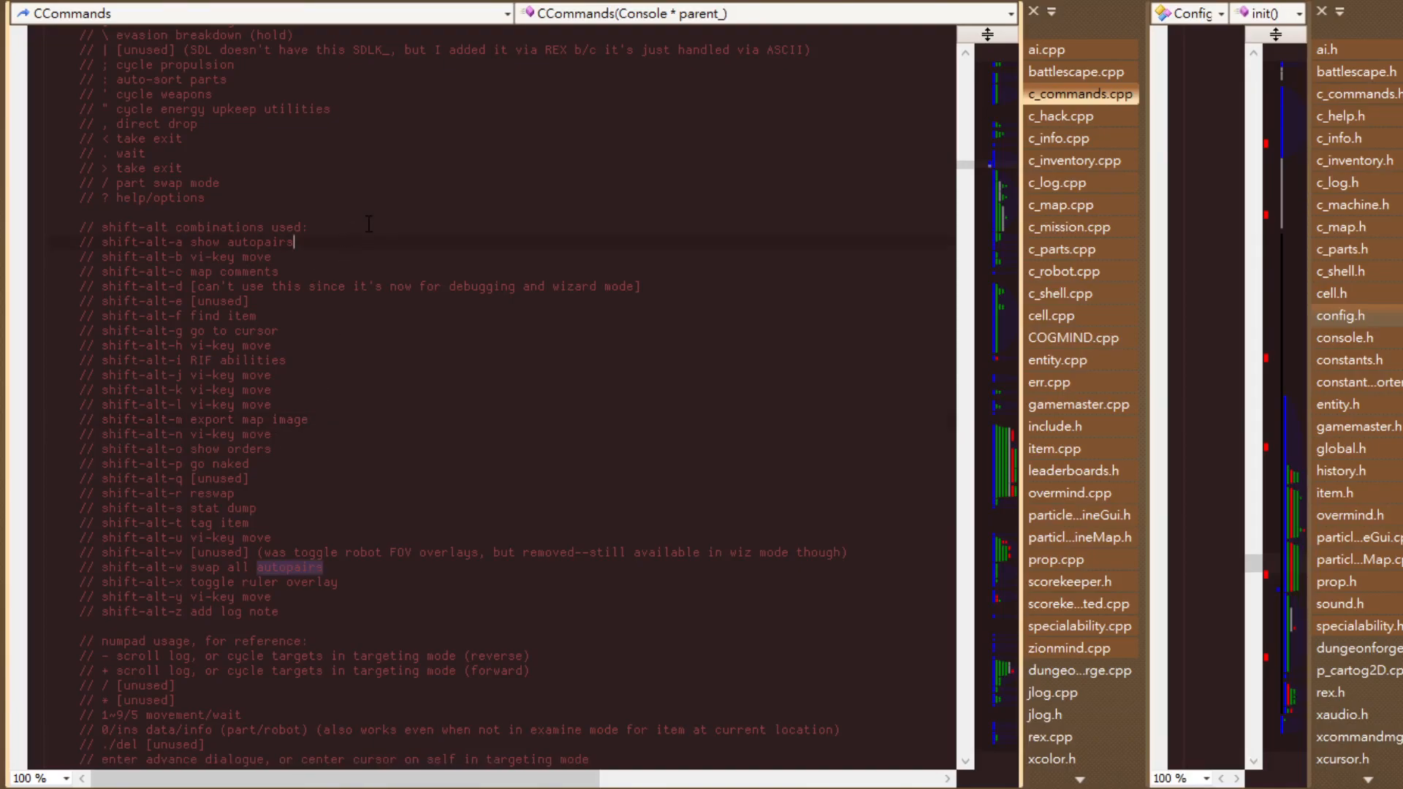
key(ctrl+Left)
key(ctrl+Left)
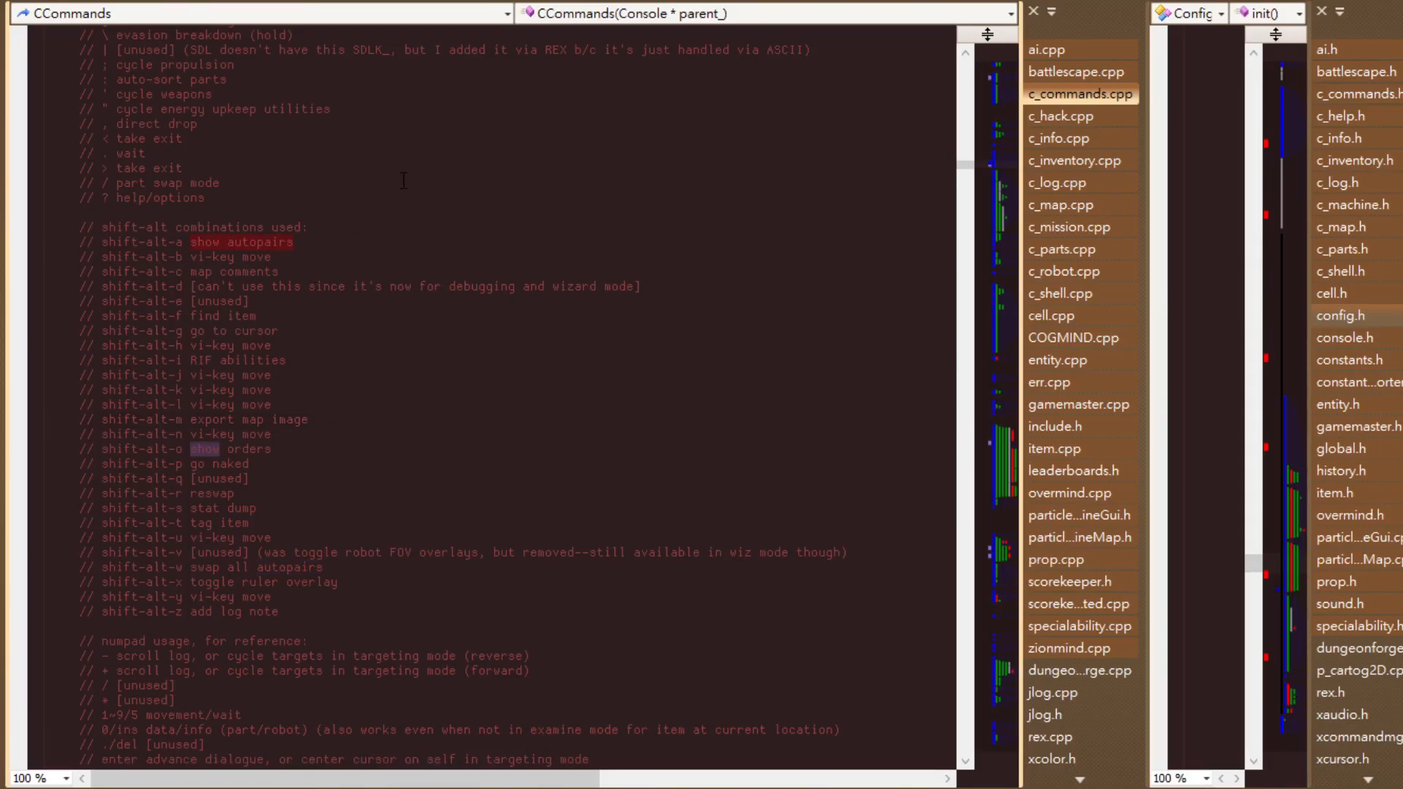
key(Home)
key(Home)
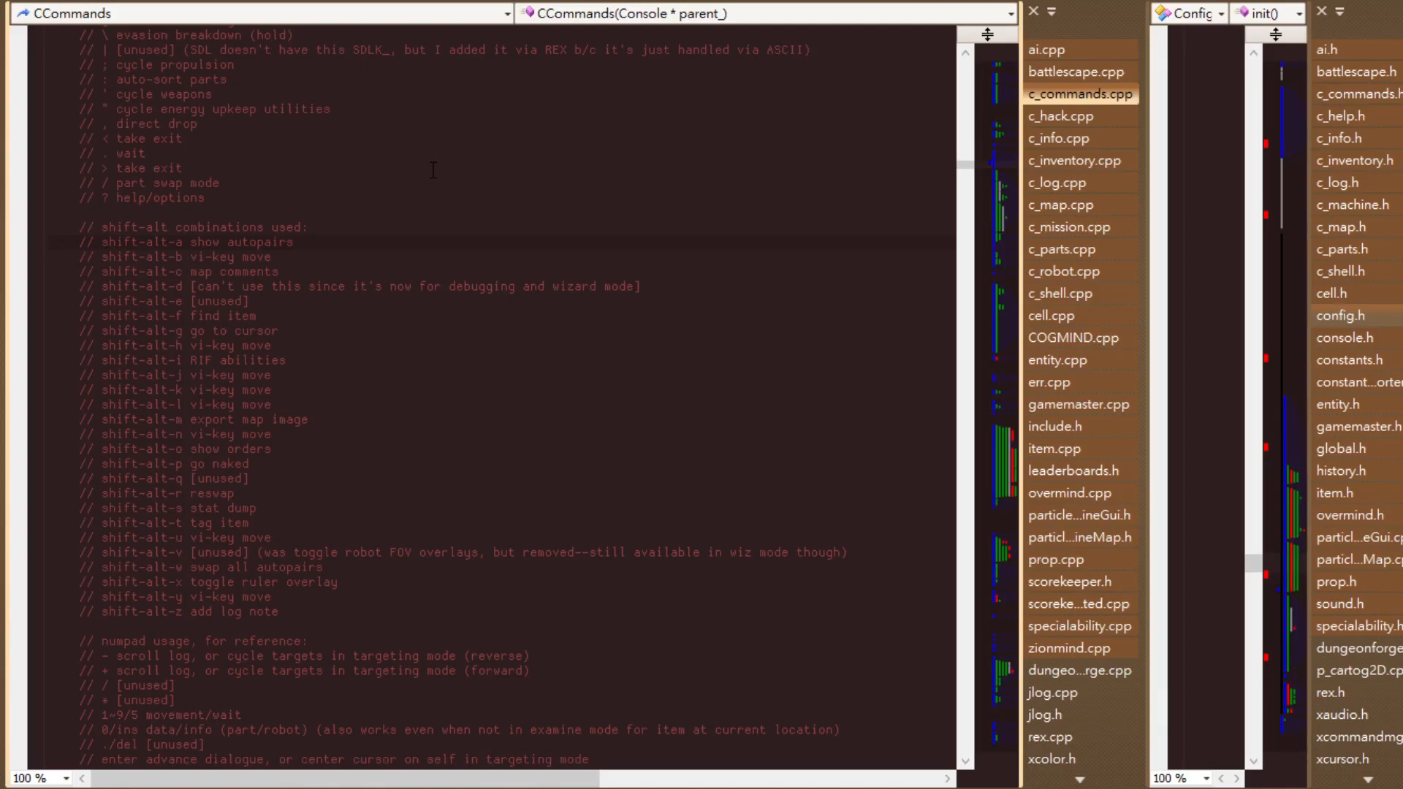
Compare the command list in the TED Notepad notes with the shift-alt combinations in the code editor.
key(alt+Tab)
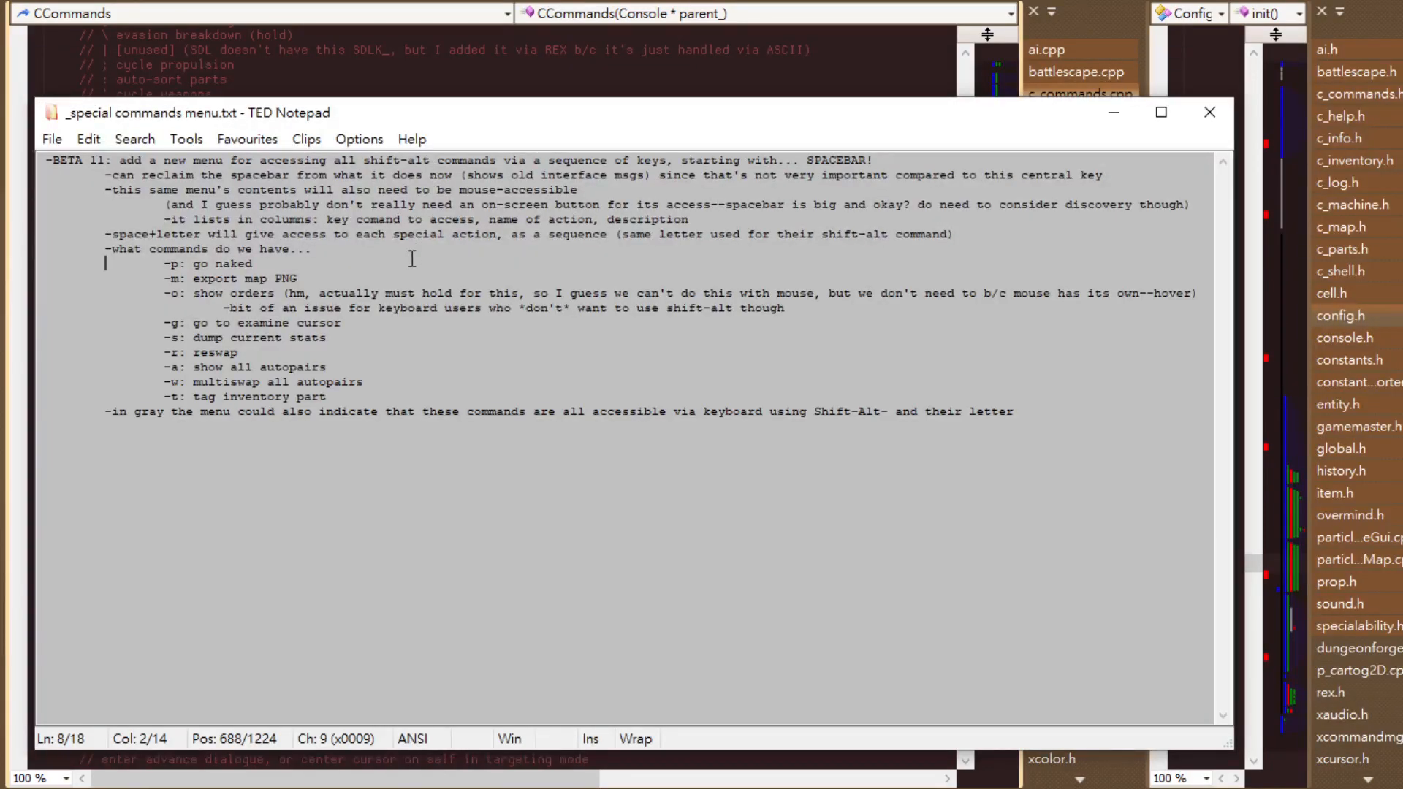
key(alt+Tab)
key(alt+Tab)
key(alt+Tab)
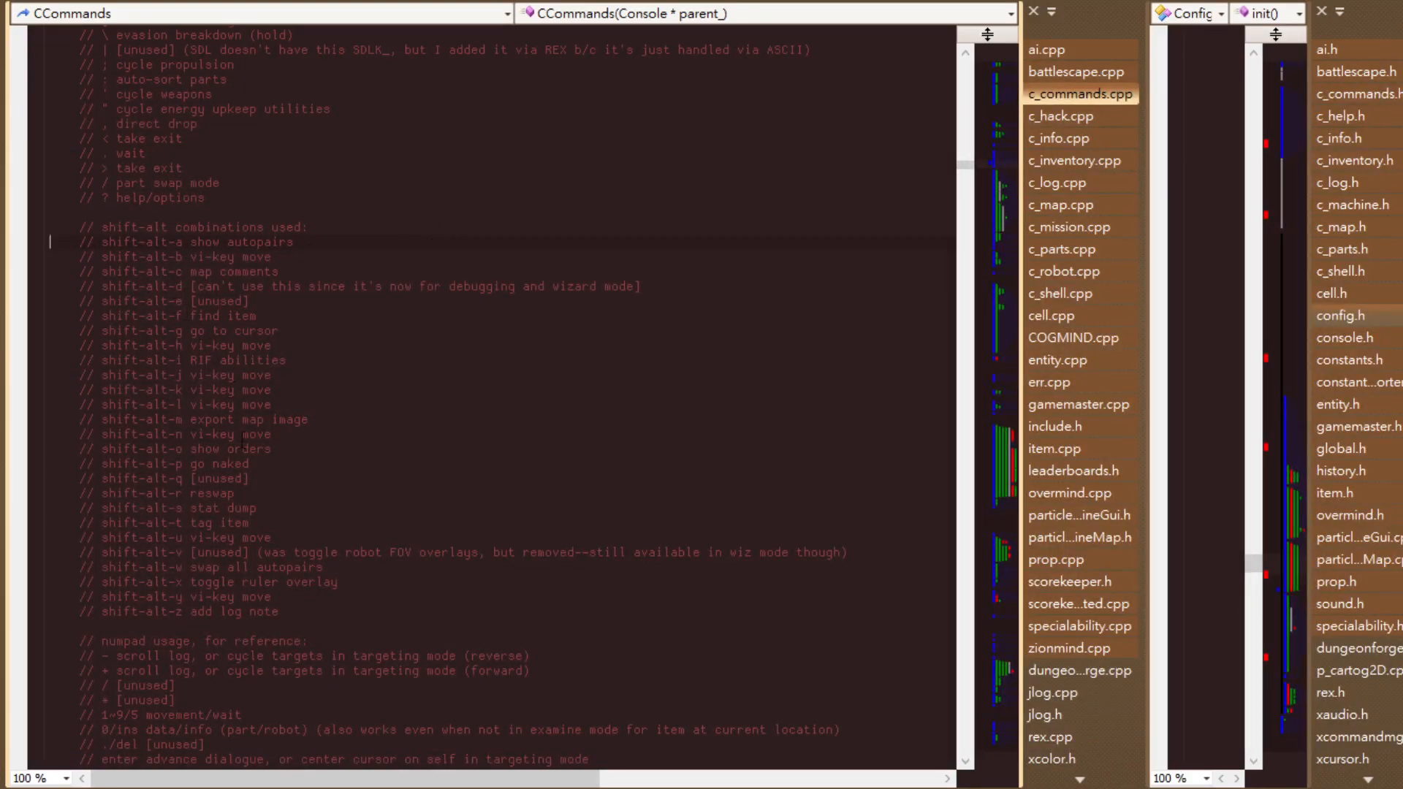
Highlight "show orders" in the shift-alt-o comment.
click(206, 450)
key(End)
key(ctrl+shift+Left)
key(ctrl+shift+Left)
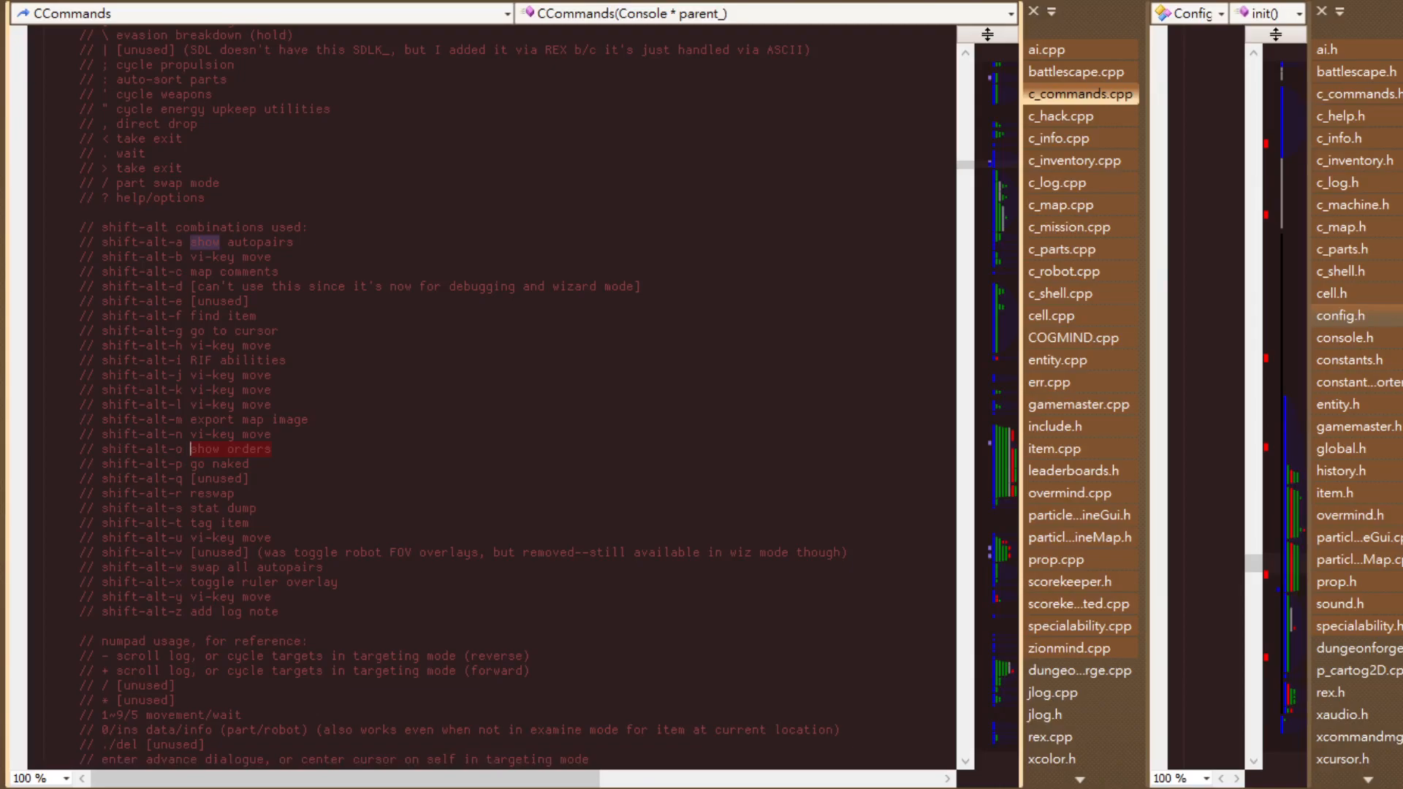
Switch to the image viewer and enlarge the Player Movement Input Preferences pie chart to examine it.
key(alt+Tab)
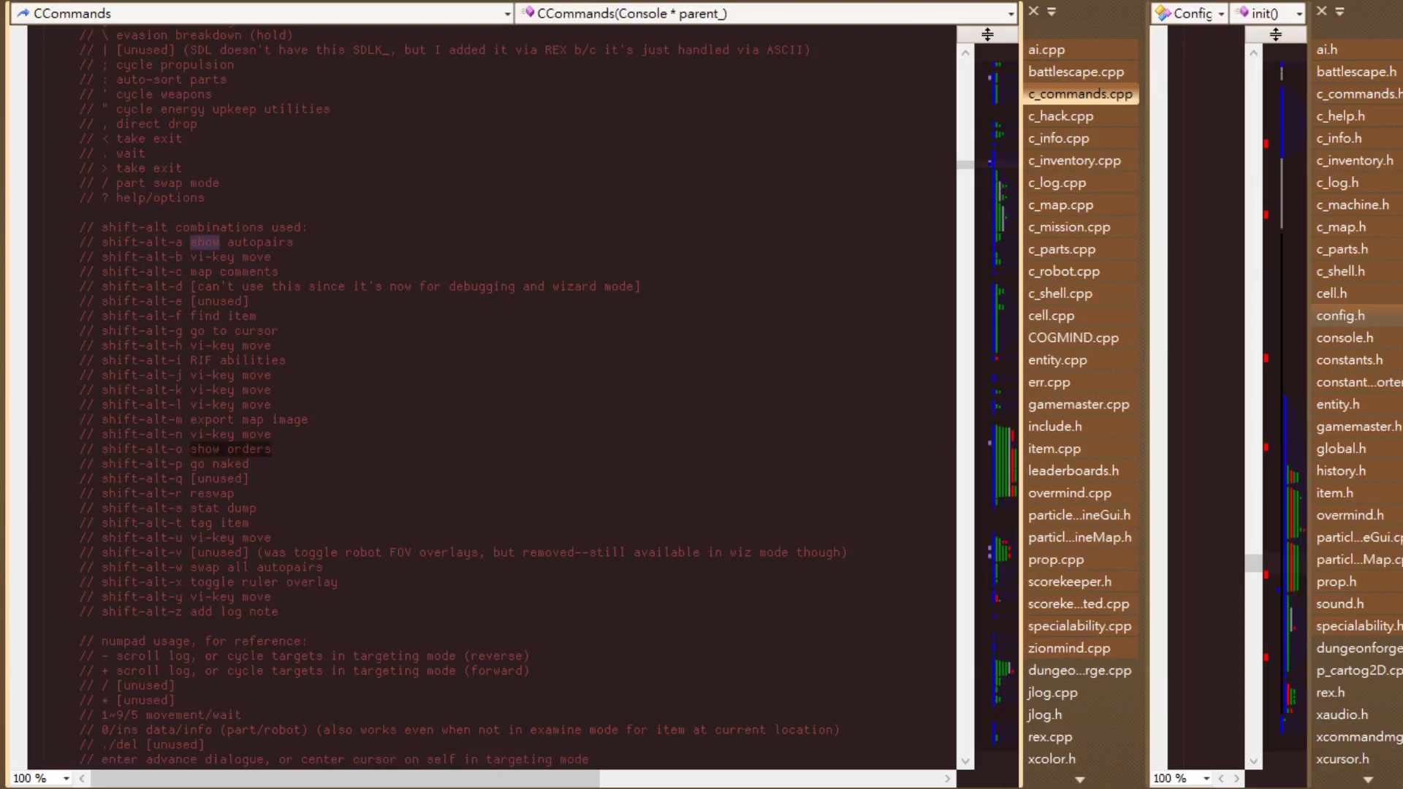
key(alt+Tab)
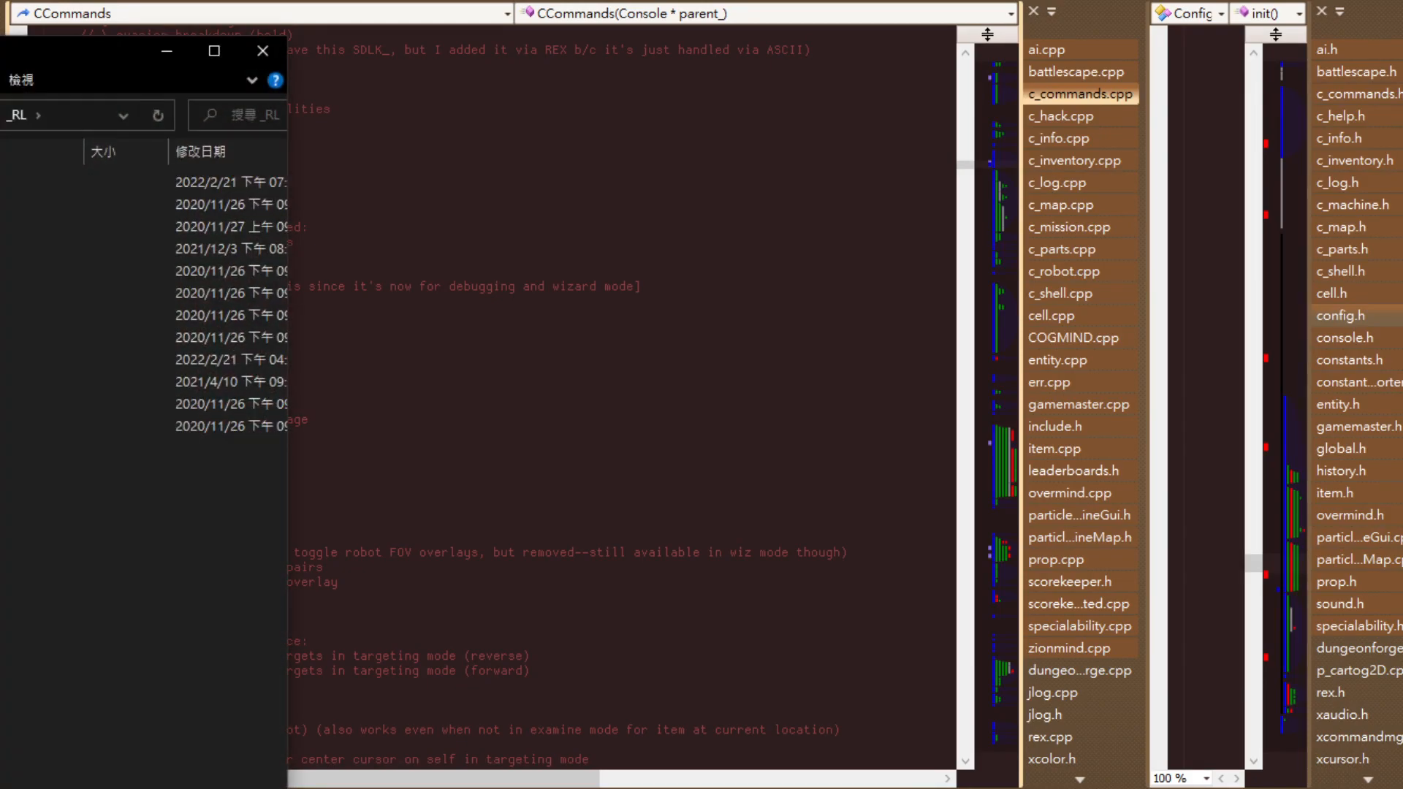
key(alt+Tab)
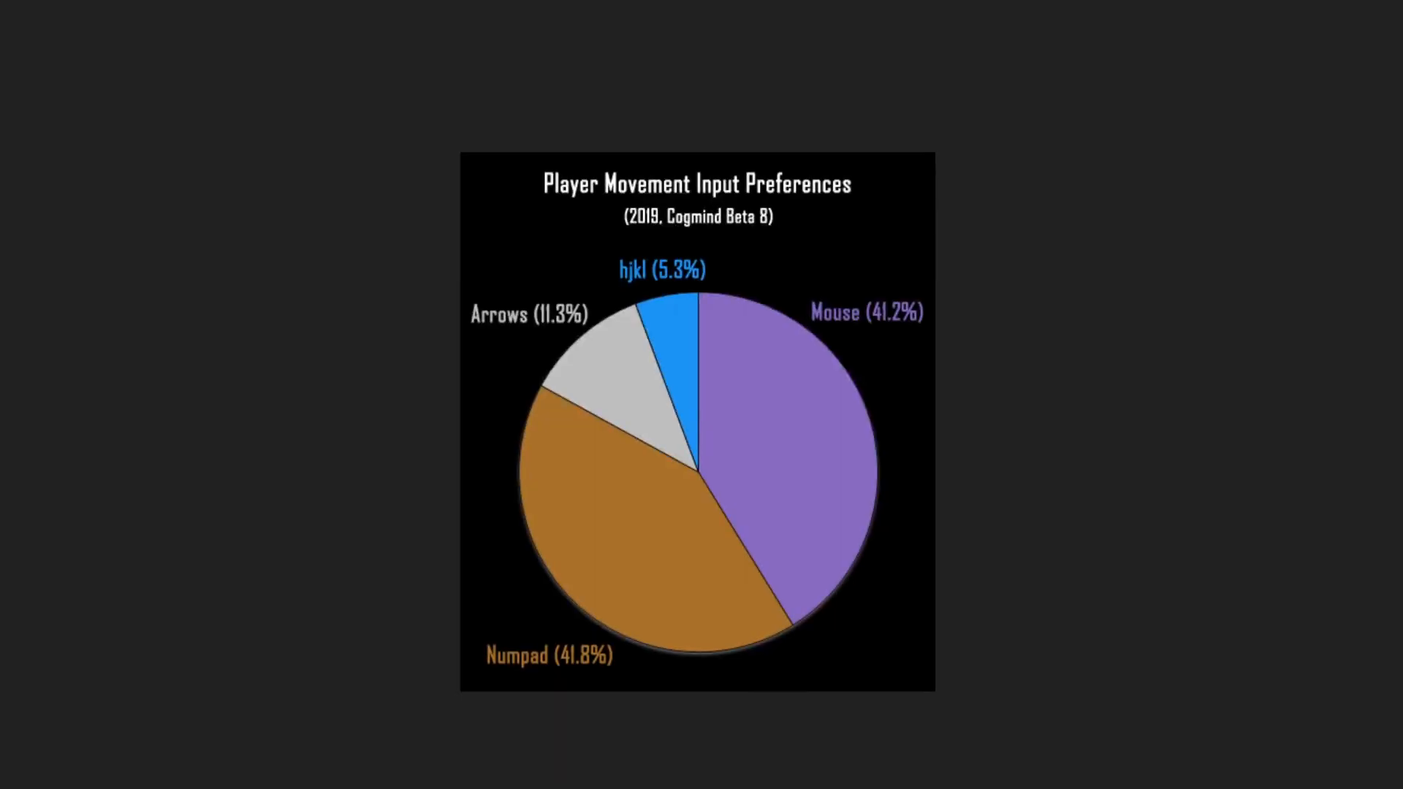
scroll(656, 431, up, 2)
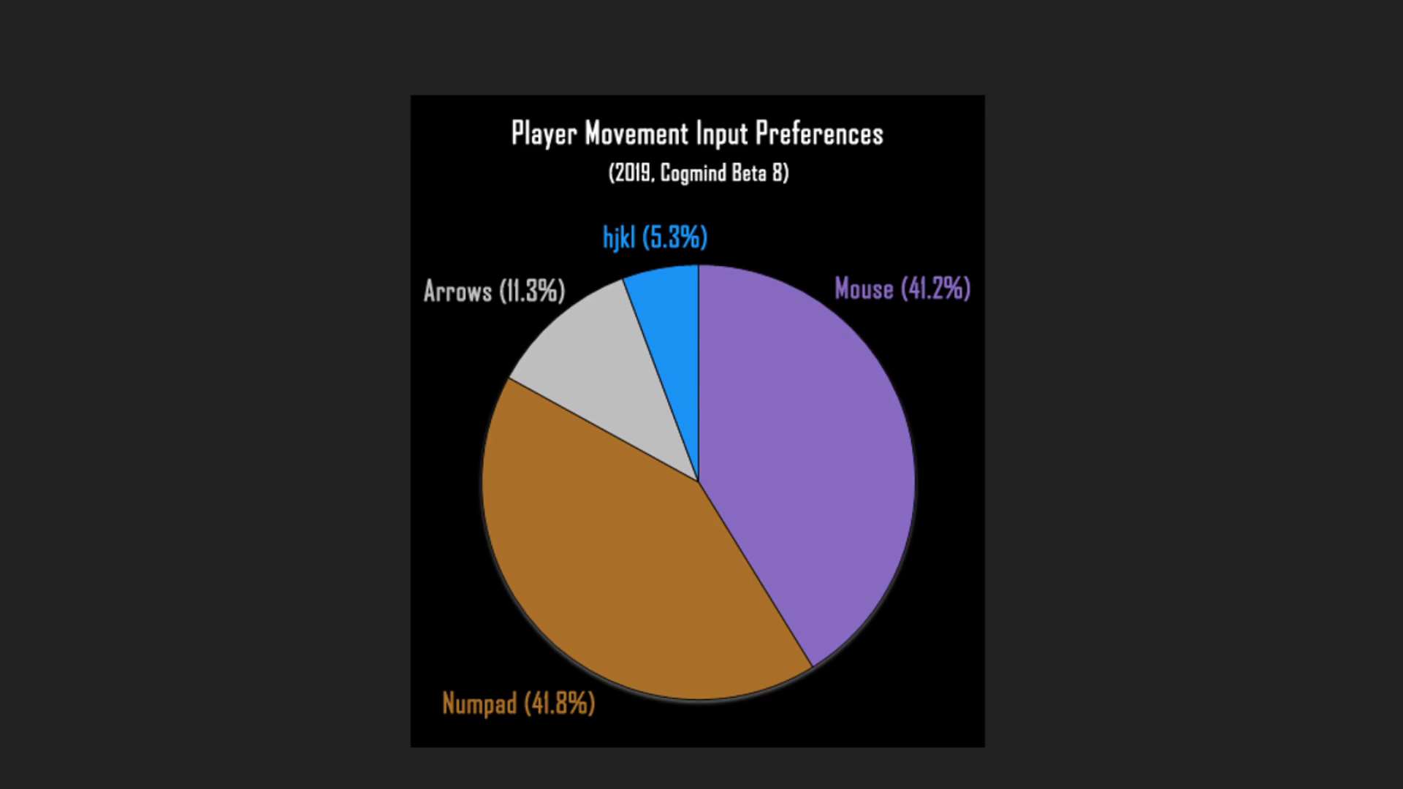
scroll(234, 313, up, 1)
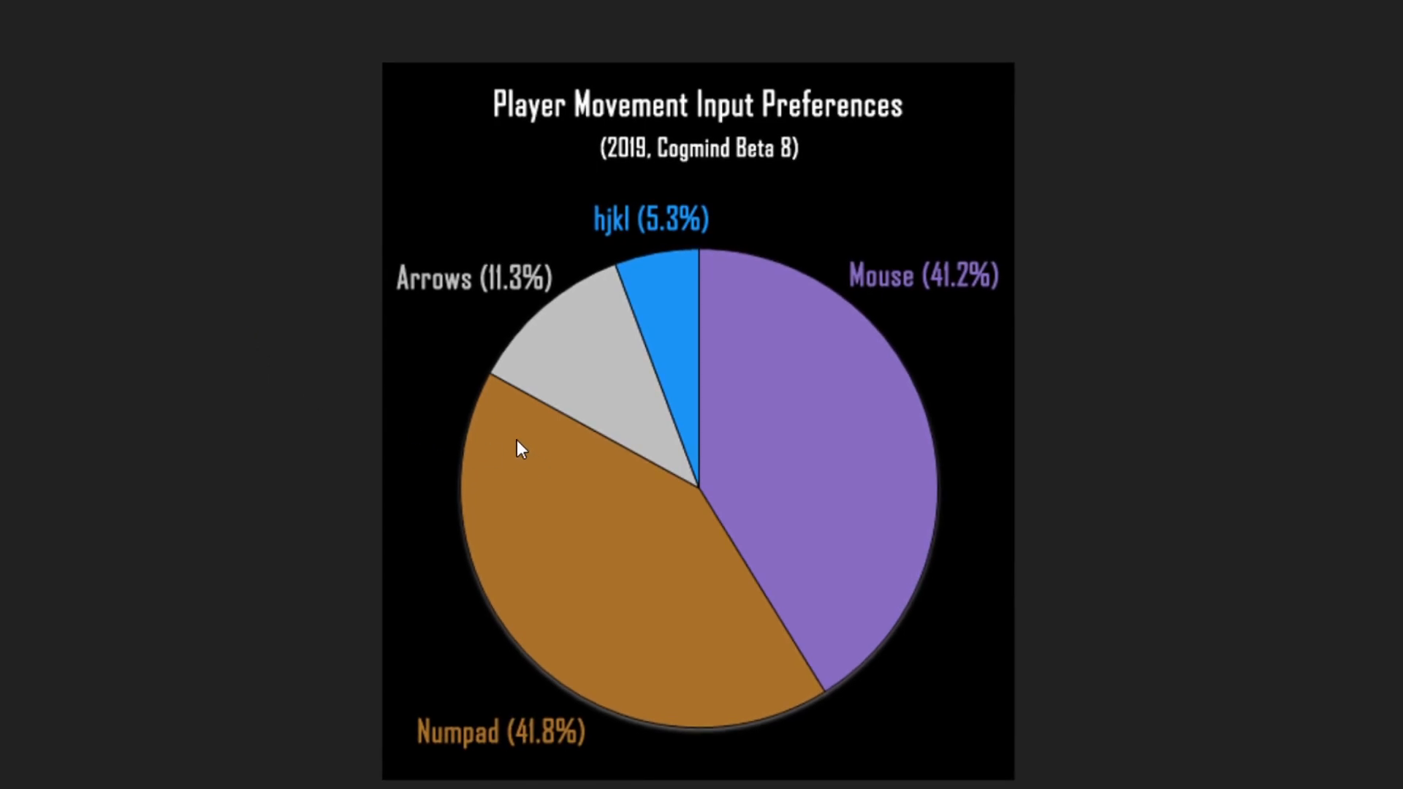
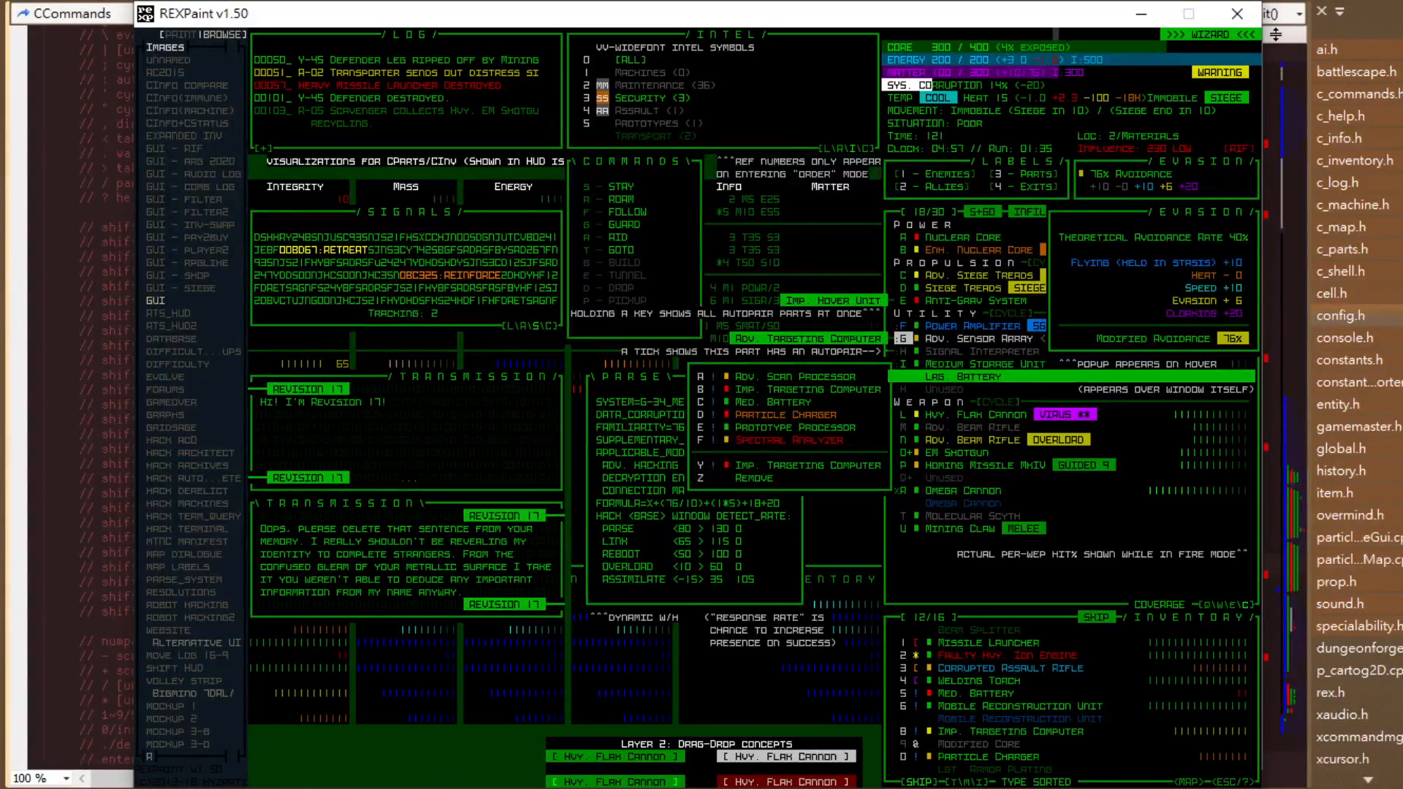
Bring up the movement input preferences chart over REXPaint, examine it, then close it and return to the code editor.
click(1003, 786)
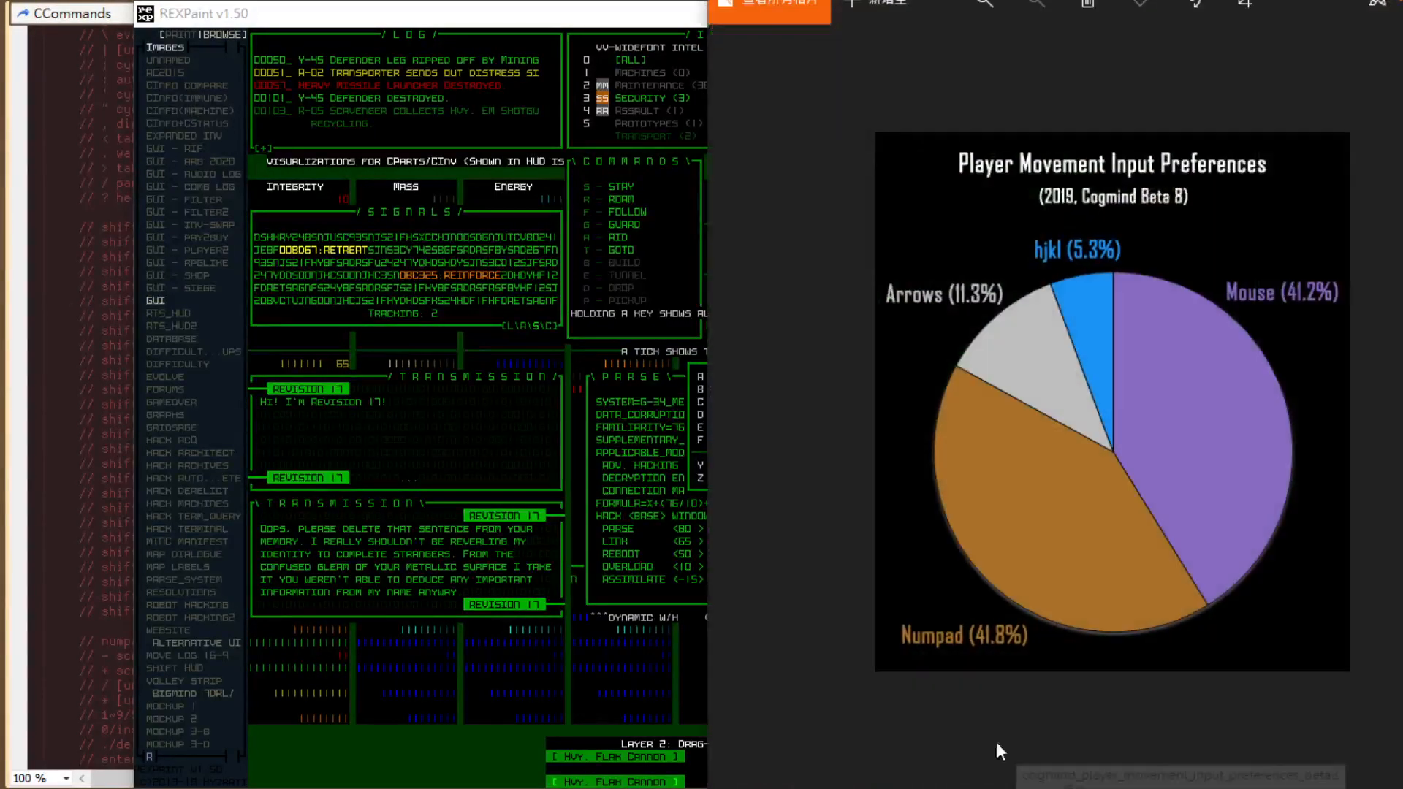
drag(1190, 0, 714, 0)
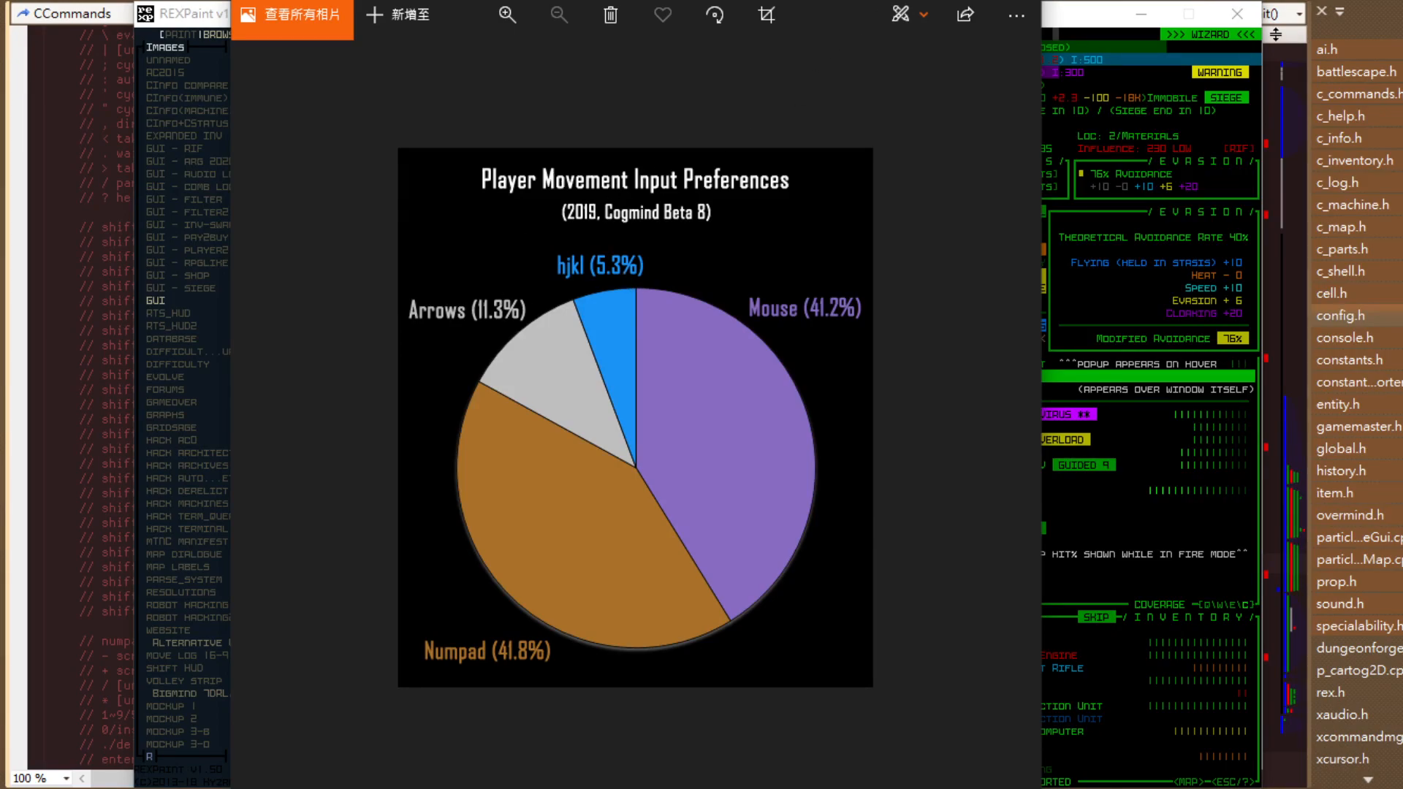
drag(636, 8, 652, 6)
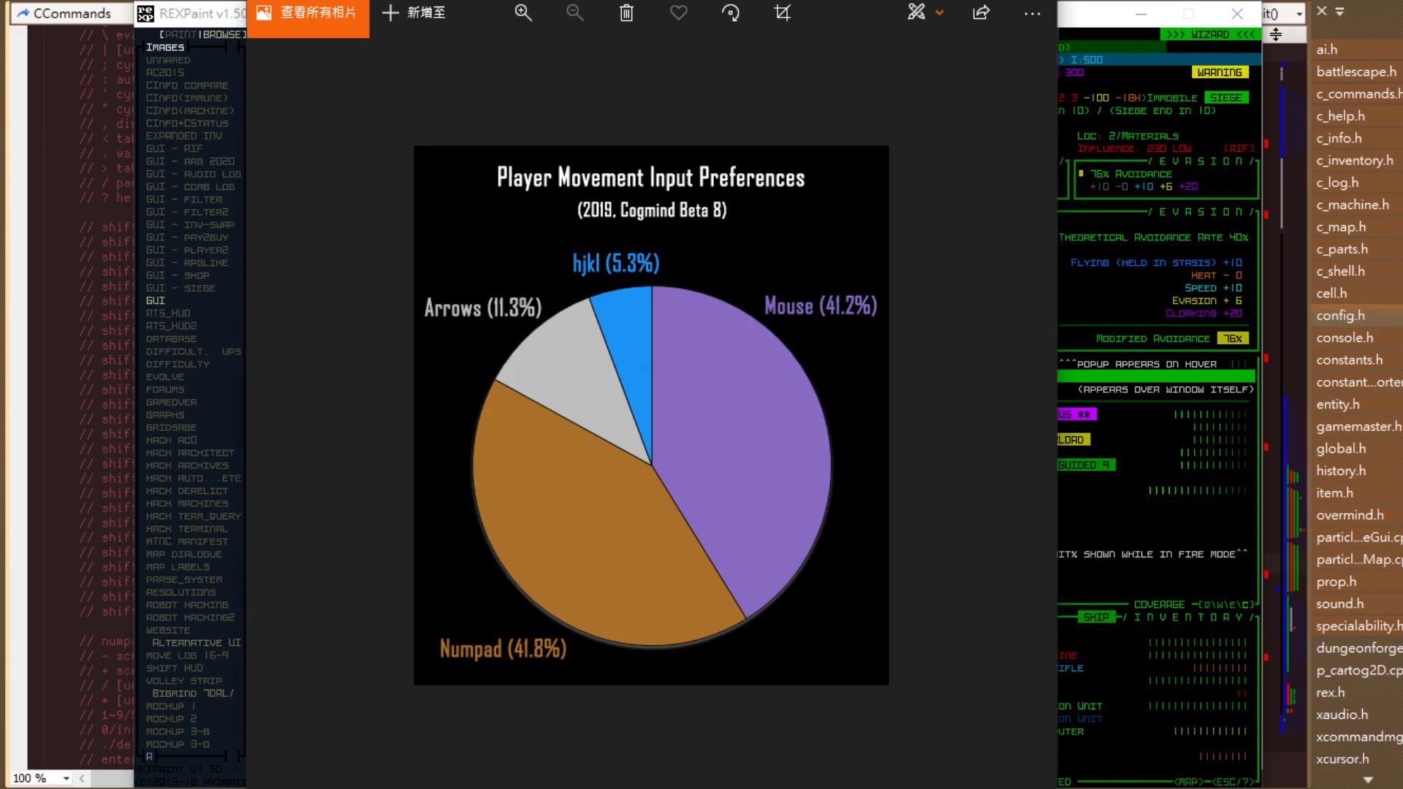
key(alt+F4)
click(659, 24)
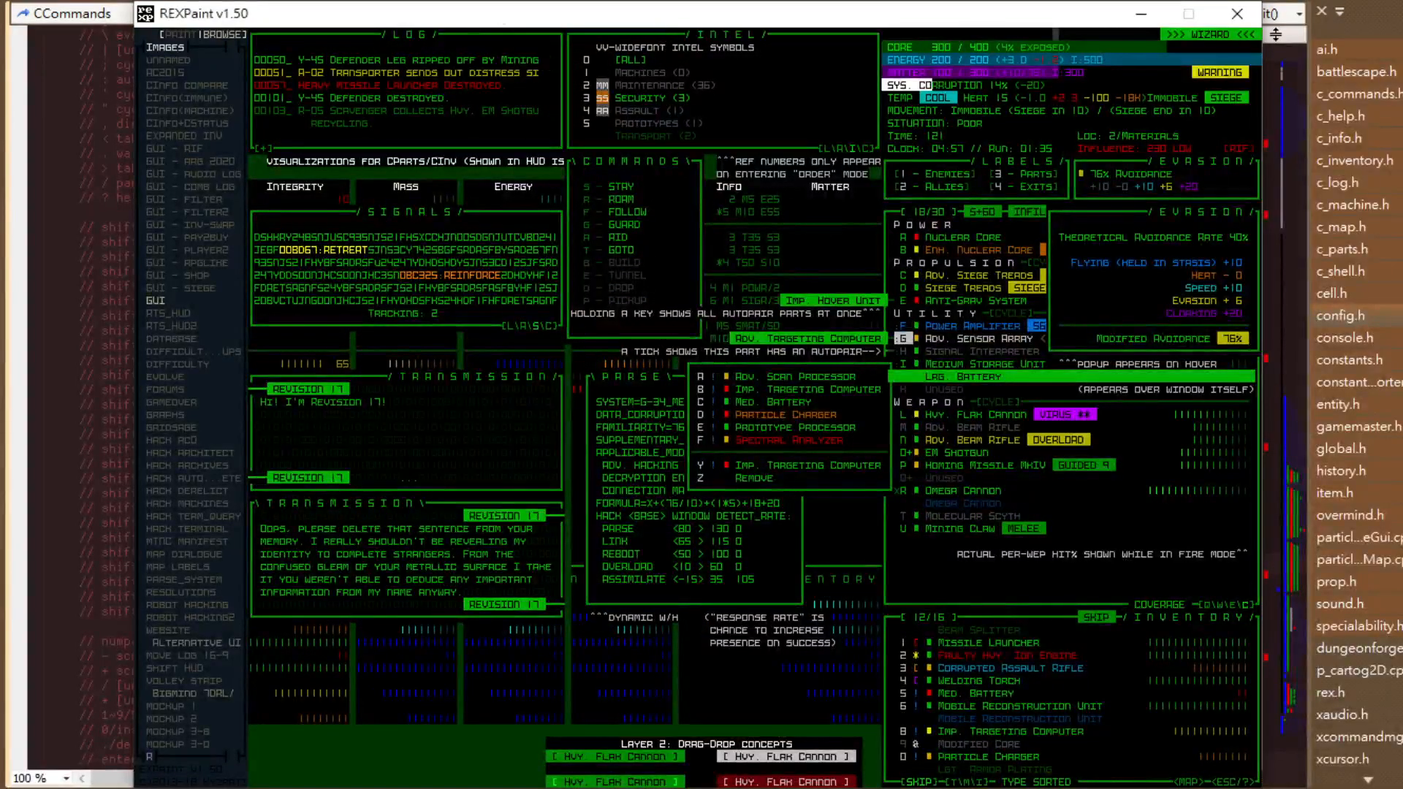
key(alt+F4)
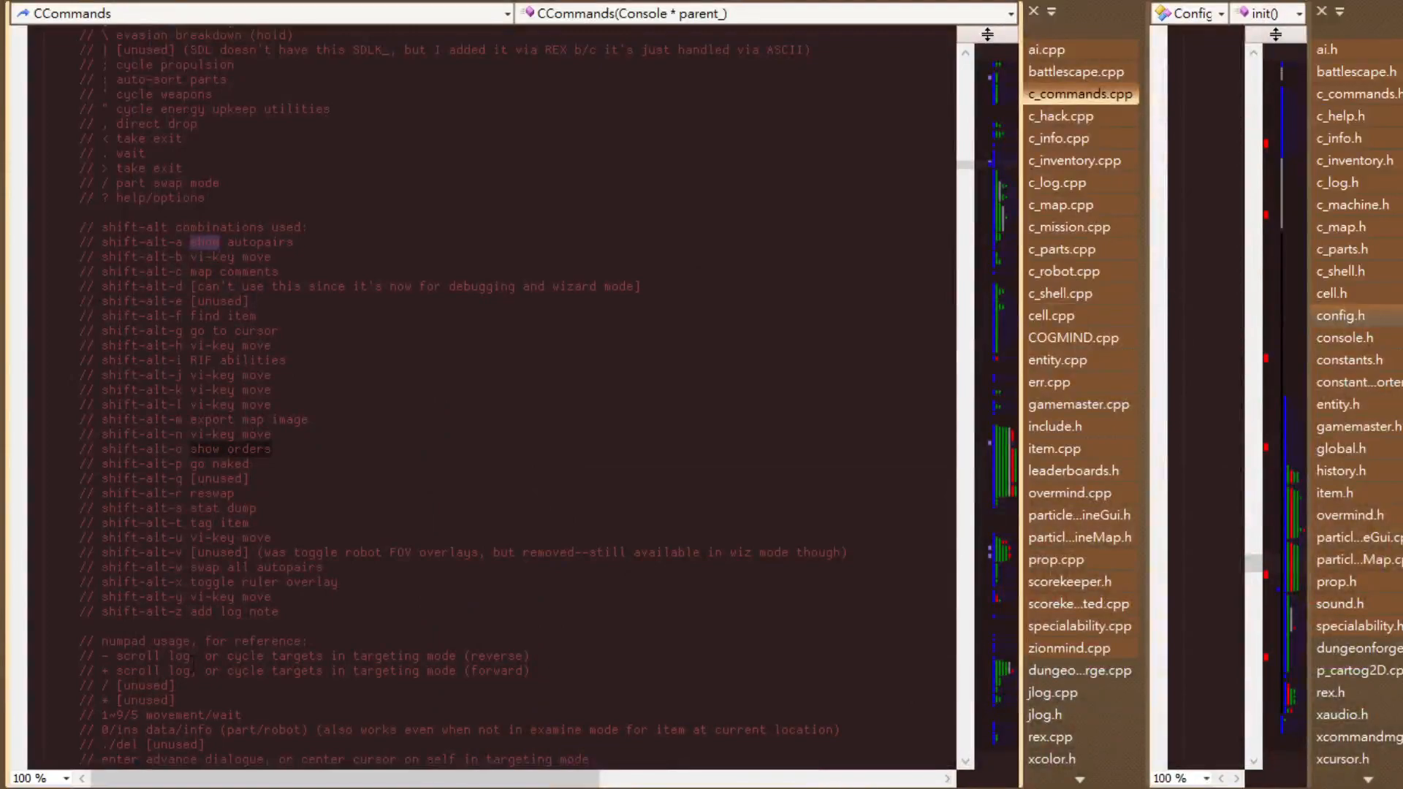
Select the whole "shift-alt-a show autopairs" comment line, including its indentation.
click(303, 448)
click(219, 241)
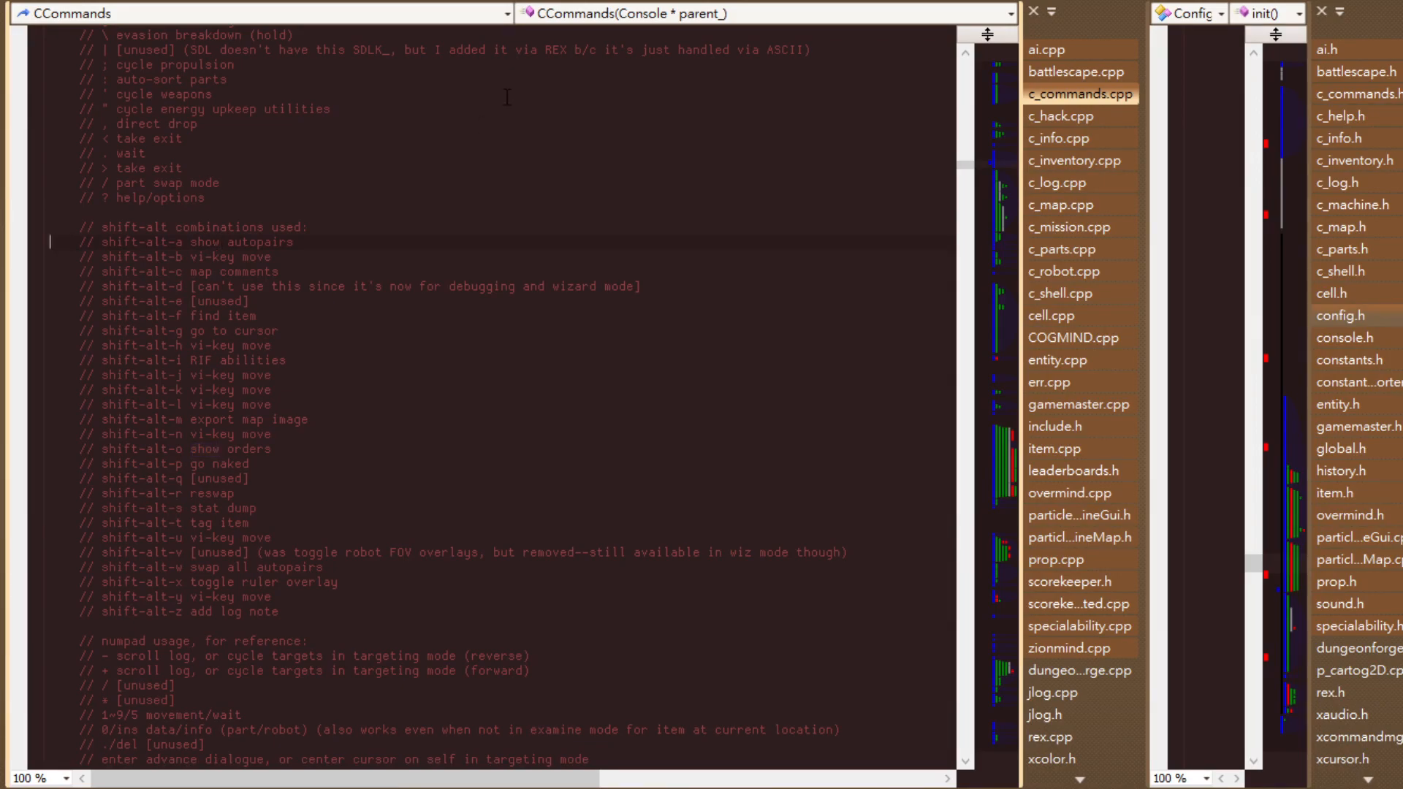
key(End)
key(shift+Home)
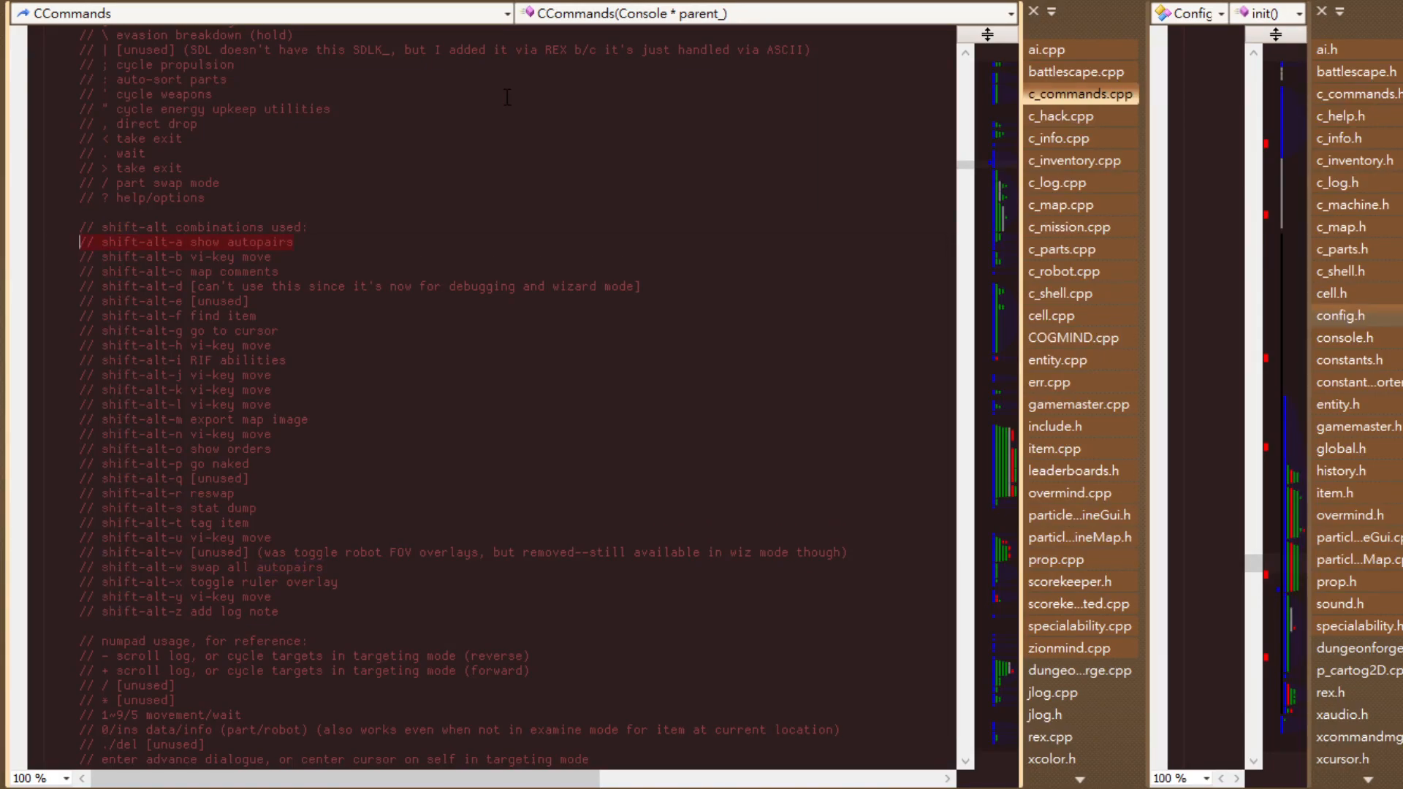
key(shift+Home)
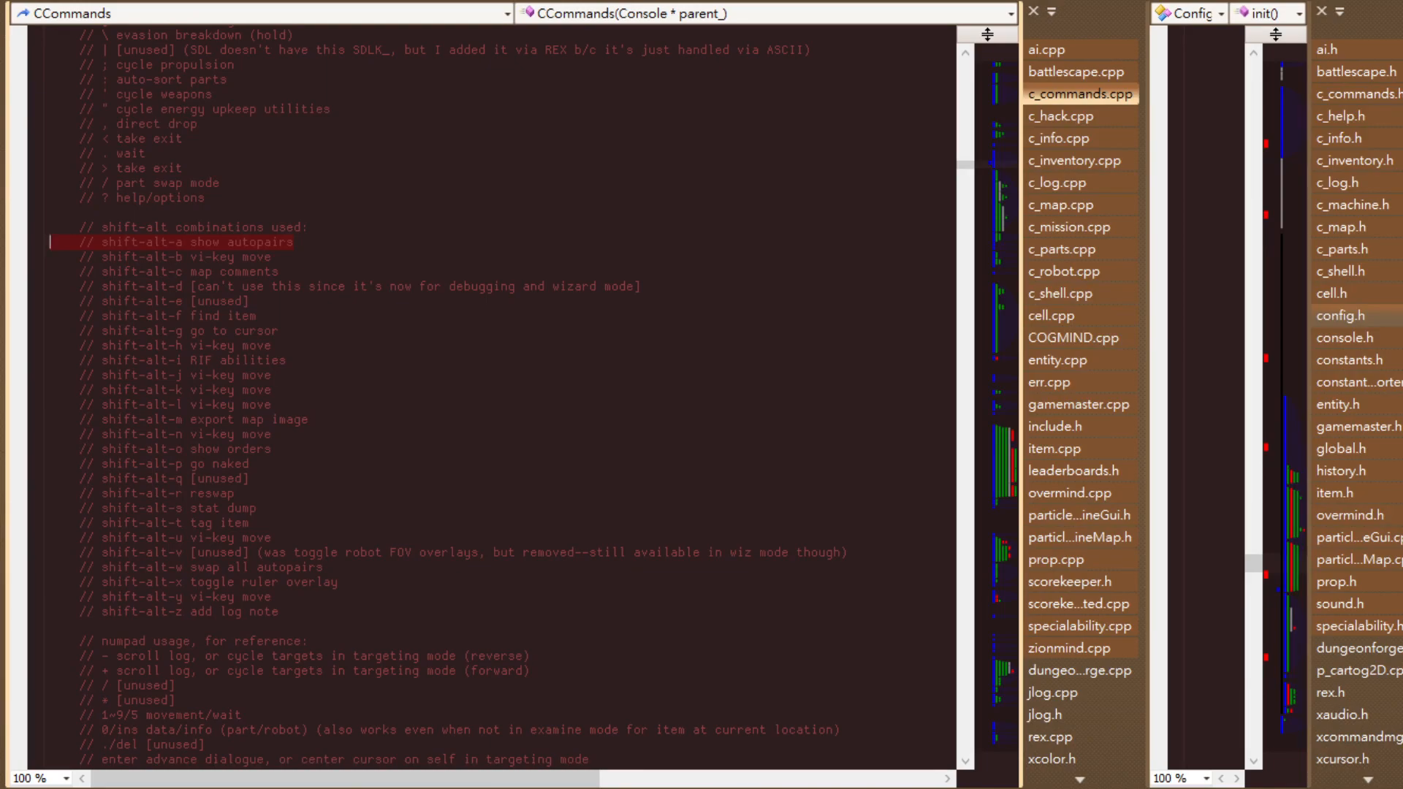
Switch to REXPaint, enter paint mode and hide layers 2 and 3 of the GUI mockup.
key(alt+Tab)
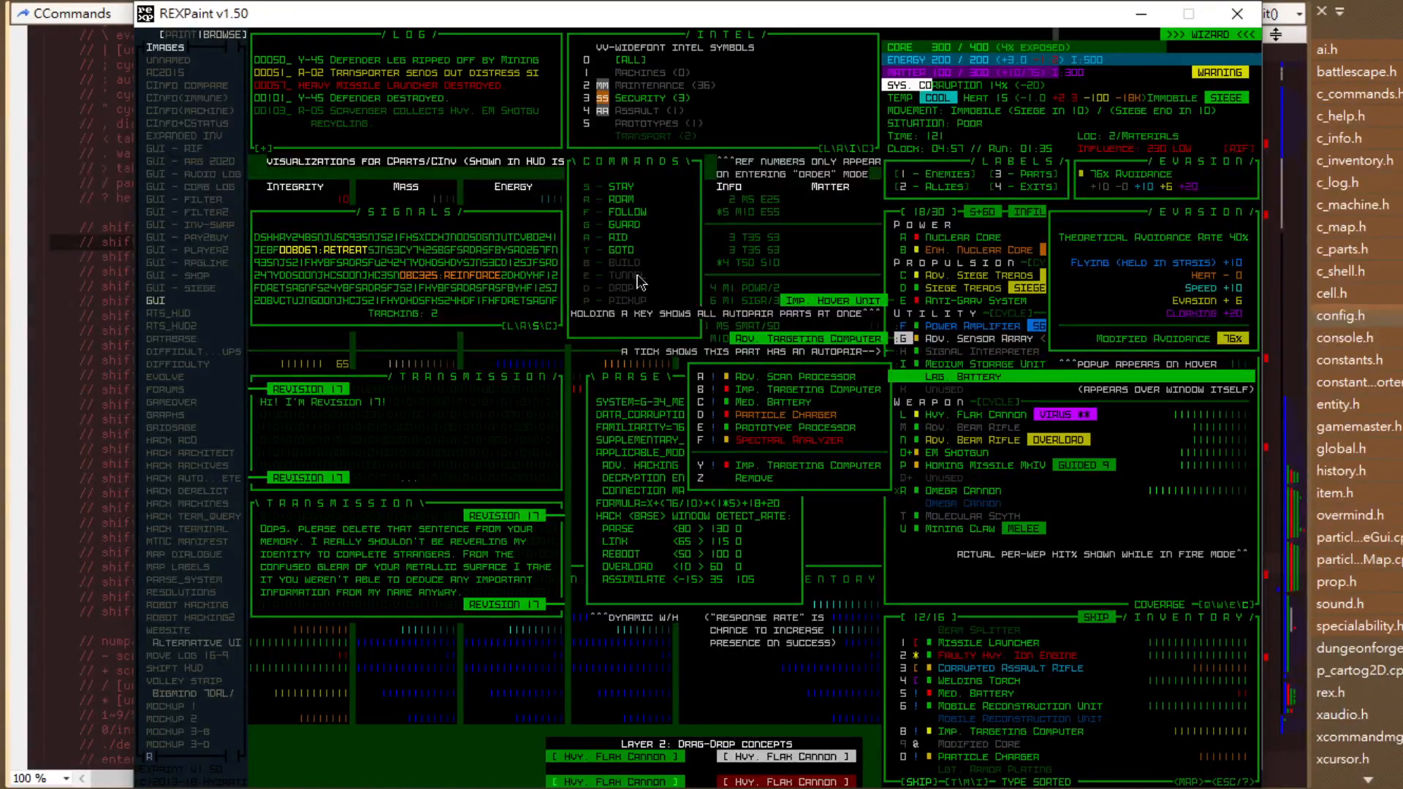
key(Tab)
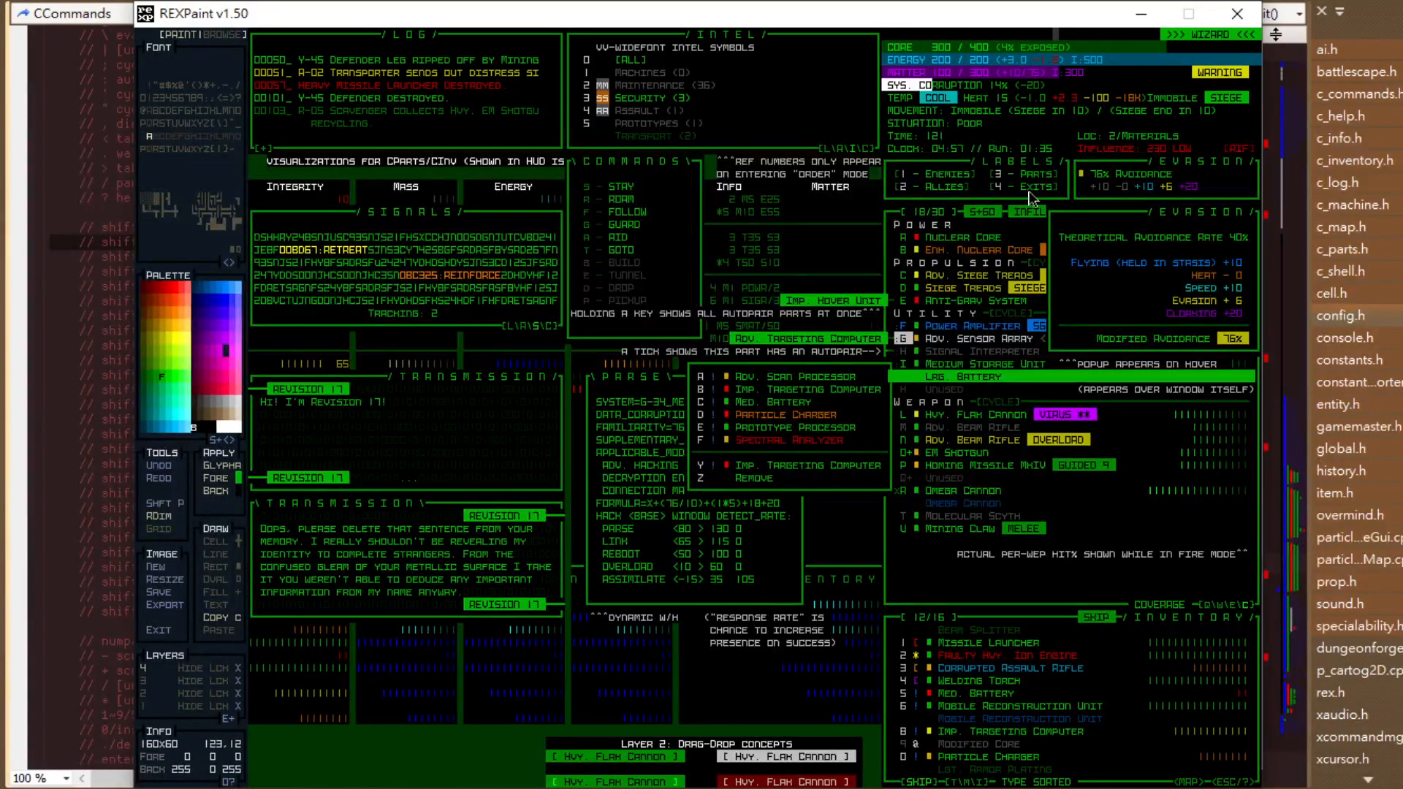
key(ctrl+2)
key(ctrl+3)
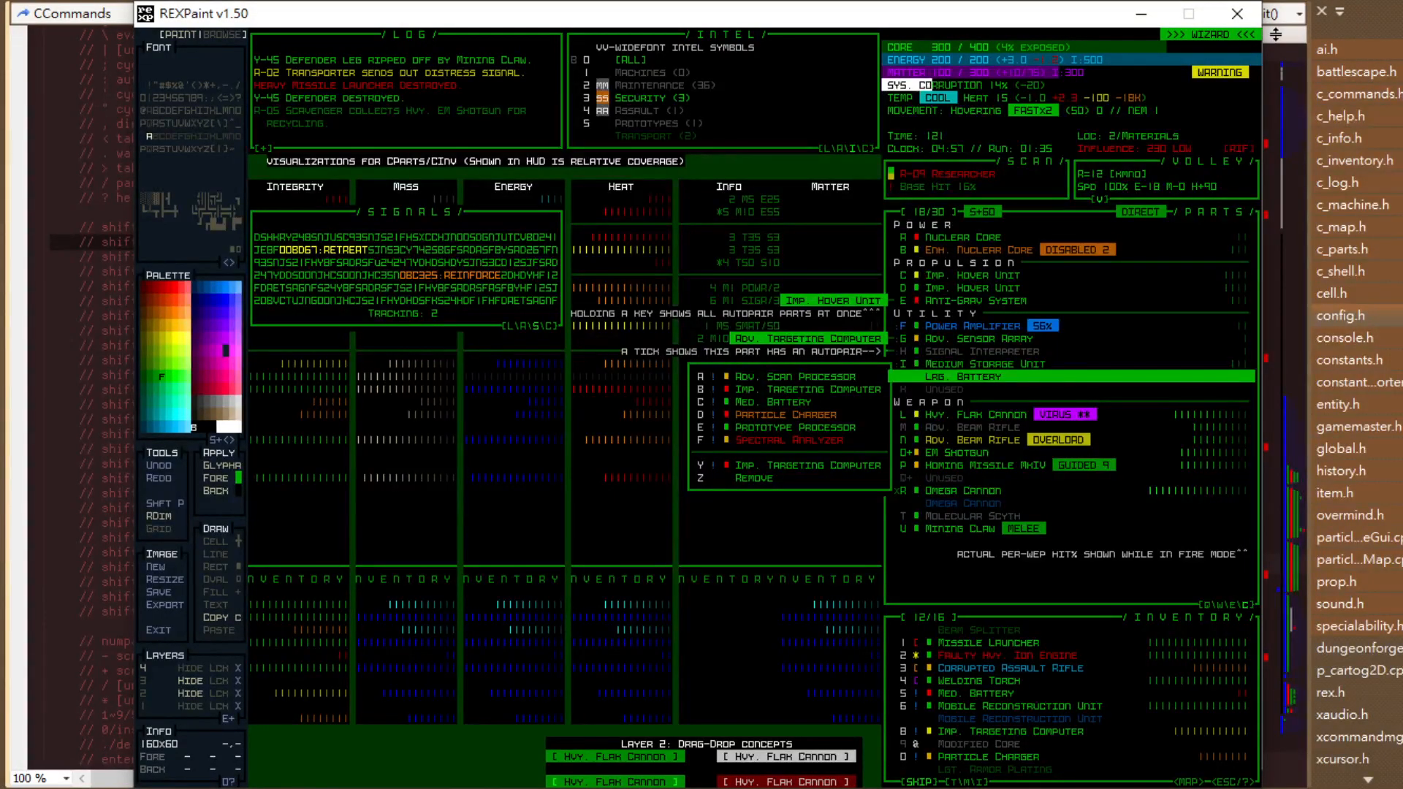
Return to the code editor and highlight "shift-alt-a show autopairs" without its comment slashes.
key(alt+Tab)
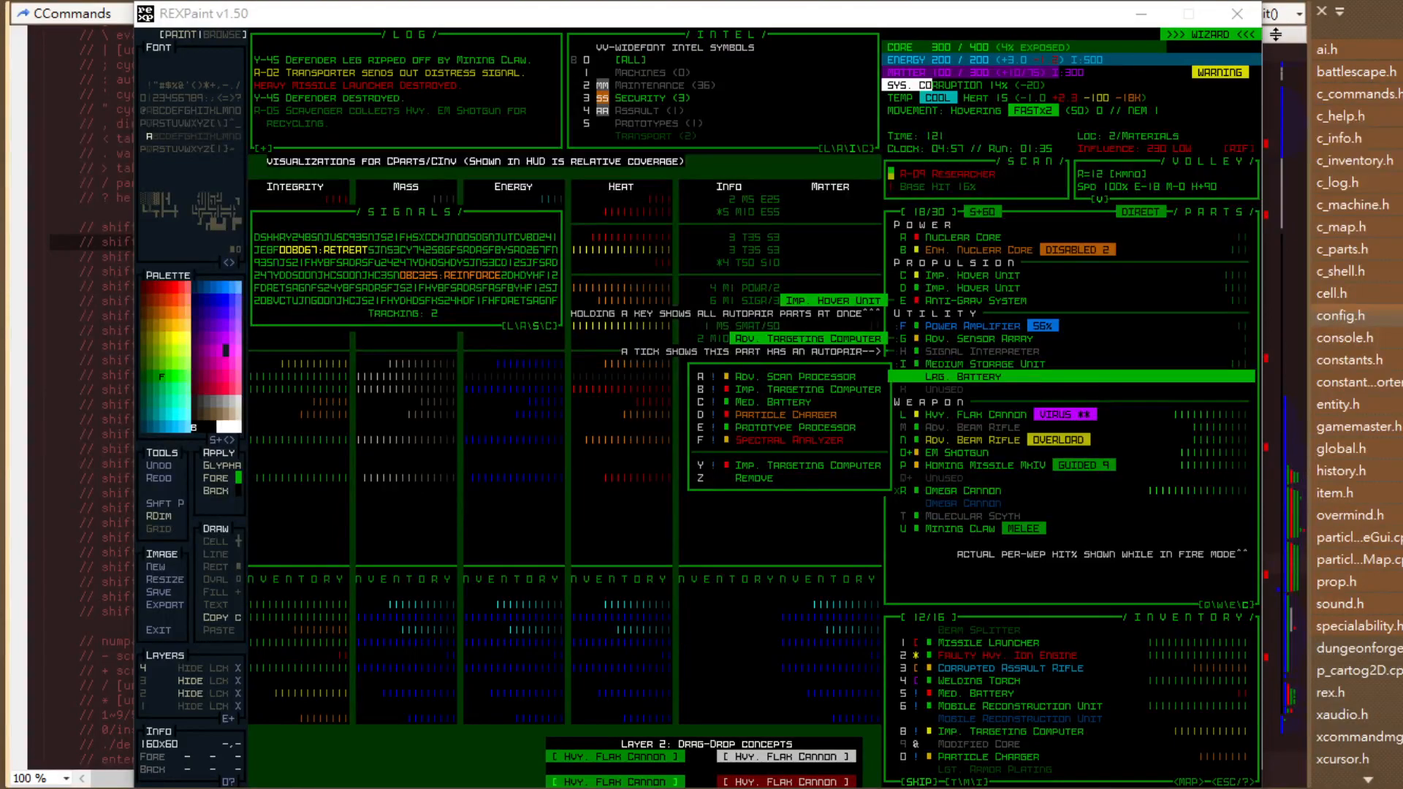
key(alt+Tab)
drag(303, 243, 102, 244)
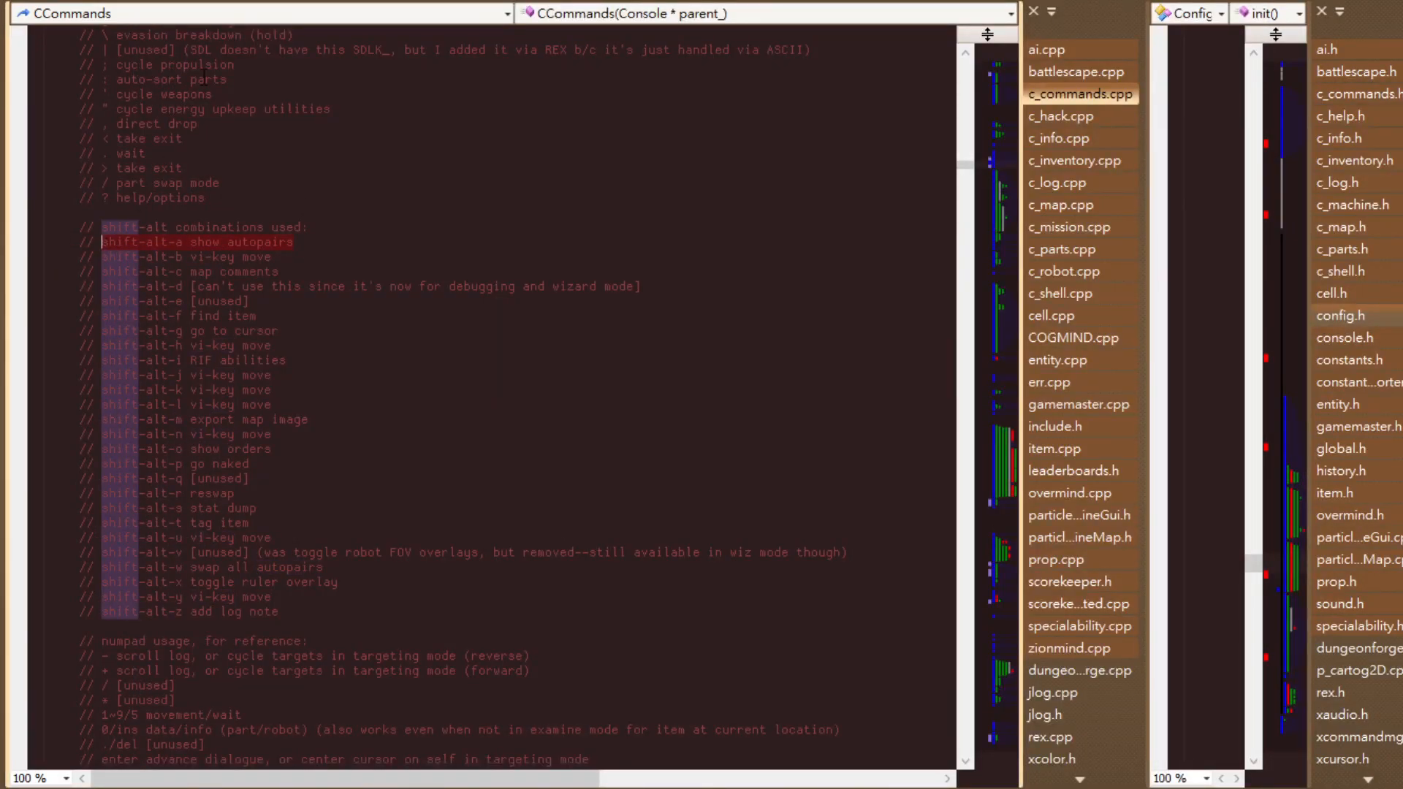
click(49, 242)
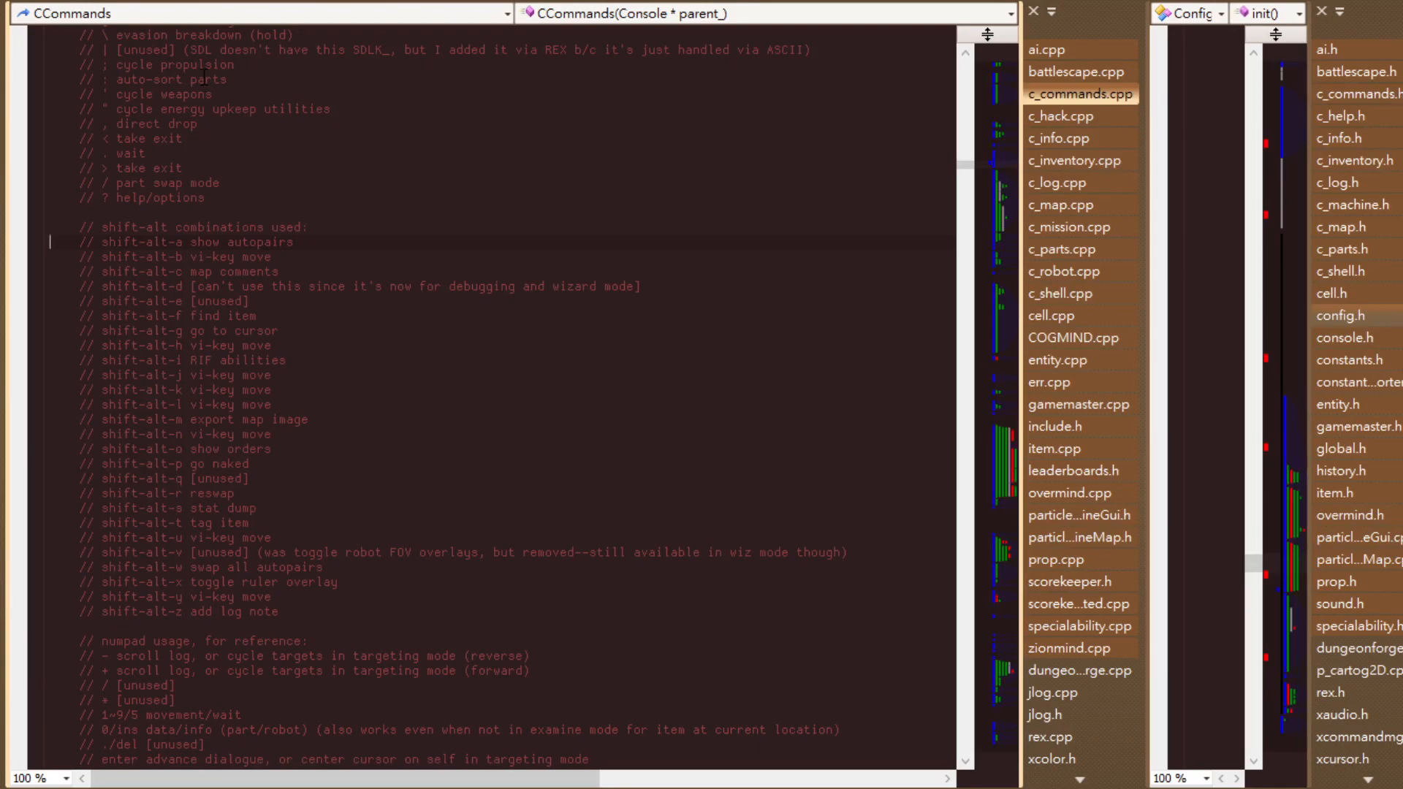
Gray out the shift-alt-a, b, j, k and l comment lines by adding a third slash to each.
key(Home)
text(/)
key(Down)
text(/)
key(Down)
key(Down)
key(Down)
key(Down)
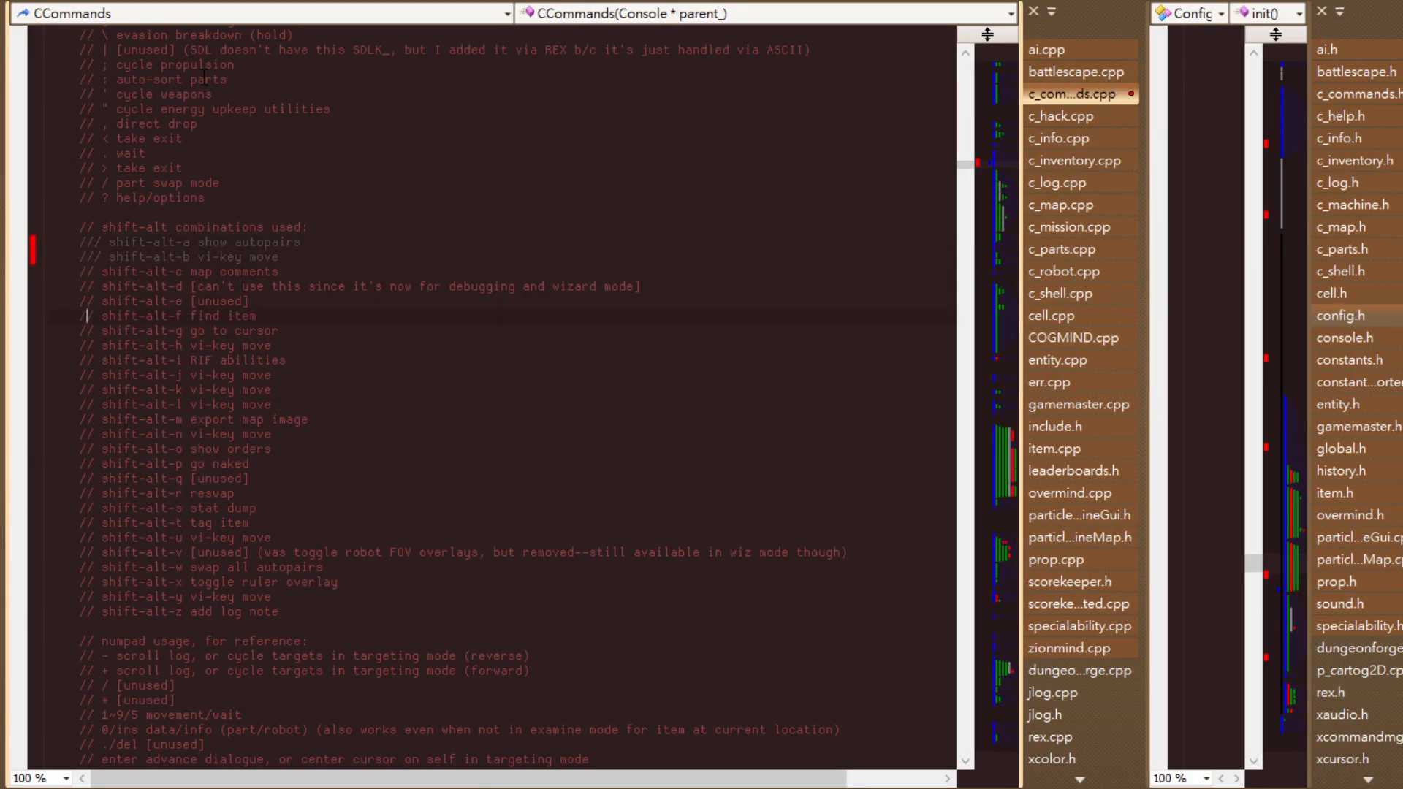
text(/)
key(Down)
text(/)
key(Down)
text(/)
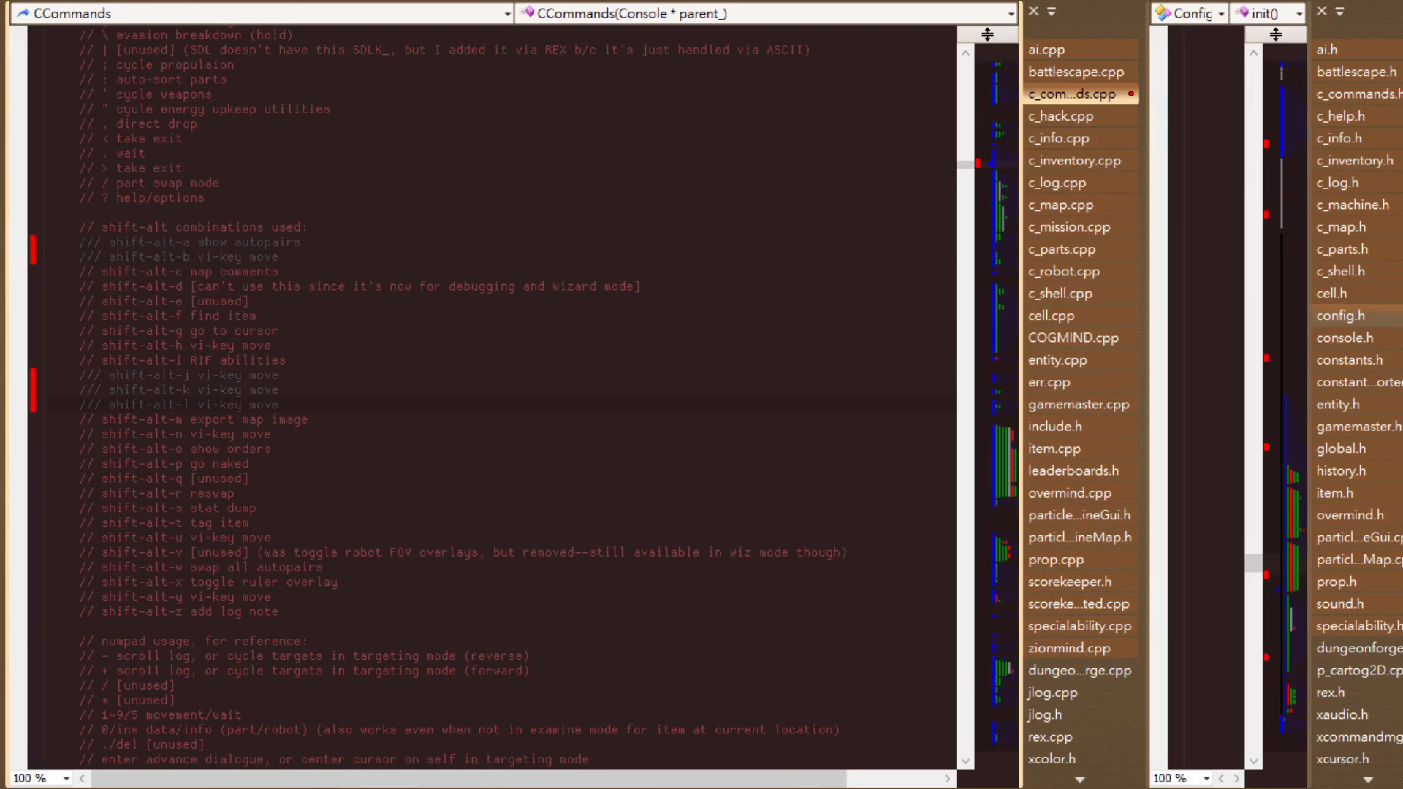
Minimize the TED Notepad notes and add a third slash to the shift-alt-n, q, u and y comment lines.
key(alt+Tab)
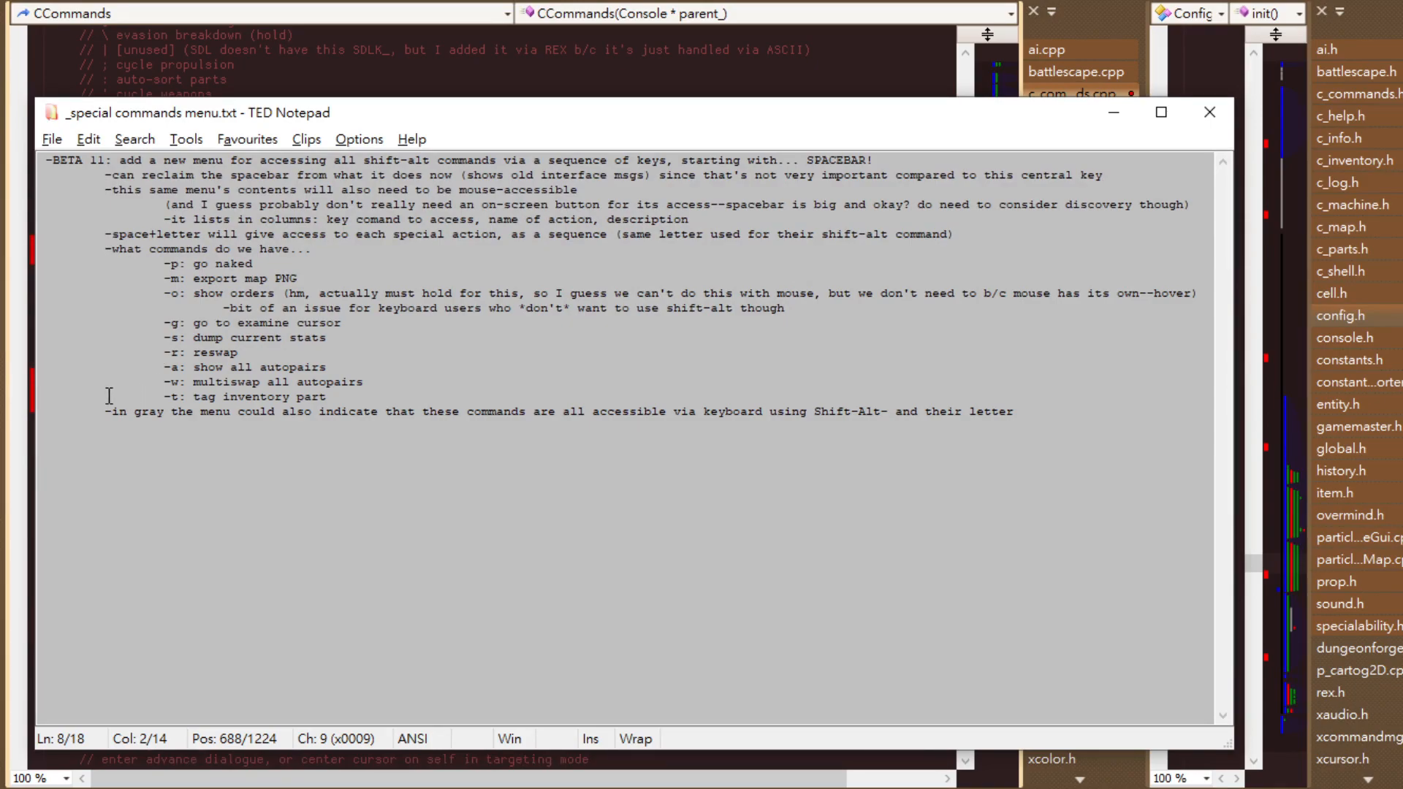
click(1103, 108)
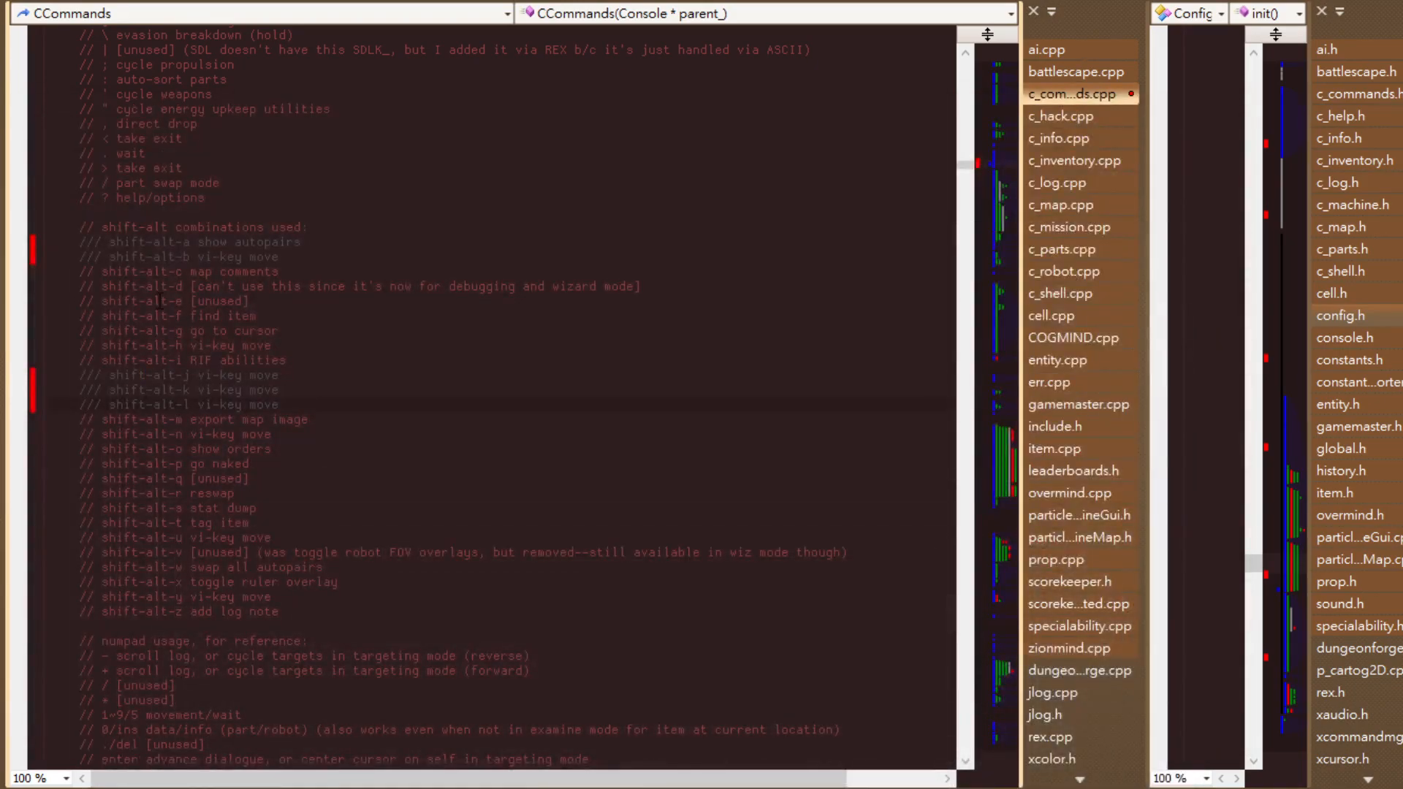
click(76, 421)
key(Down)
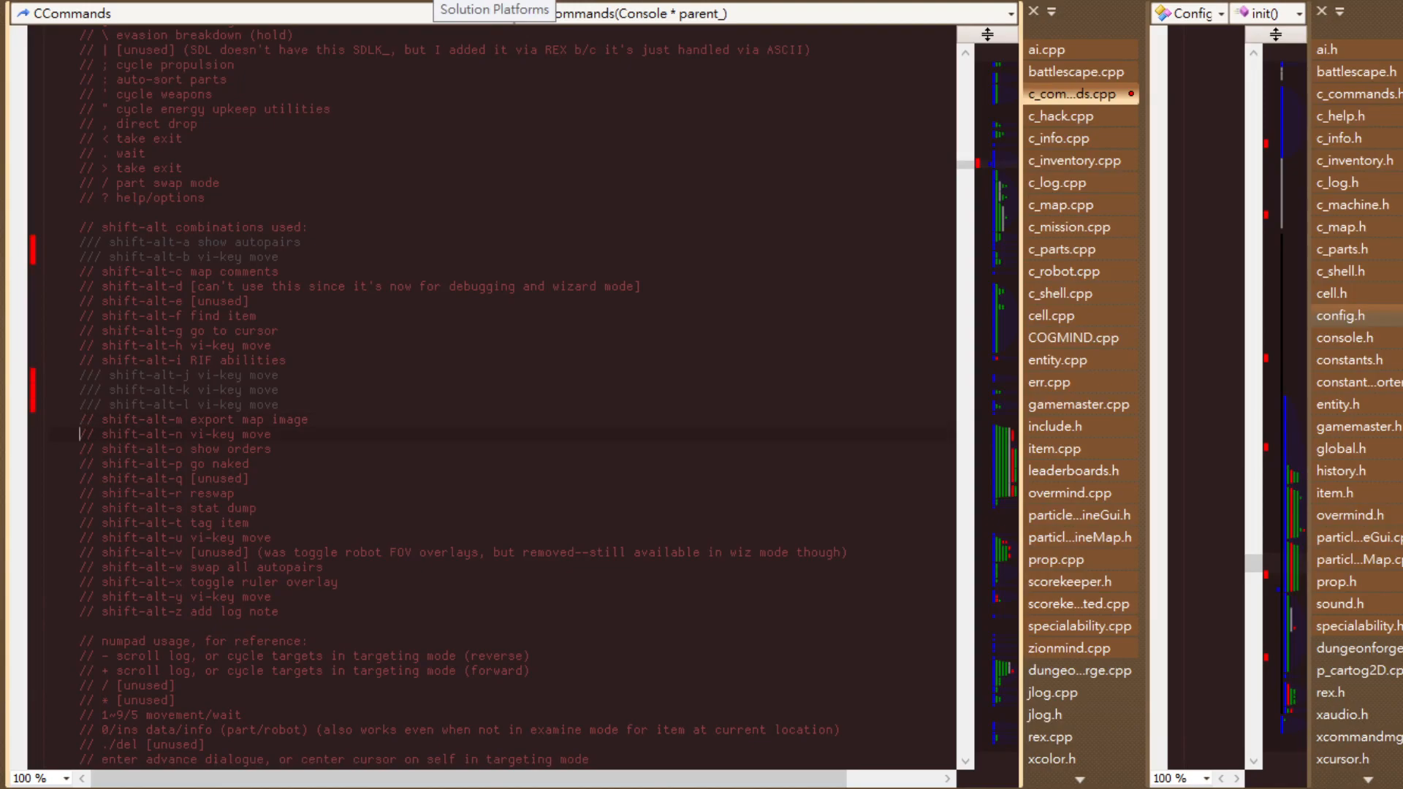
text(//)
key(Down)
key(Down)
key(Down)
key(Down)
text(/)
key(Down)
key(Down)
key(Down)
key(Down)
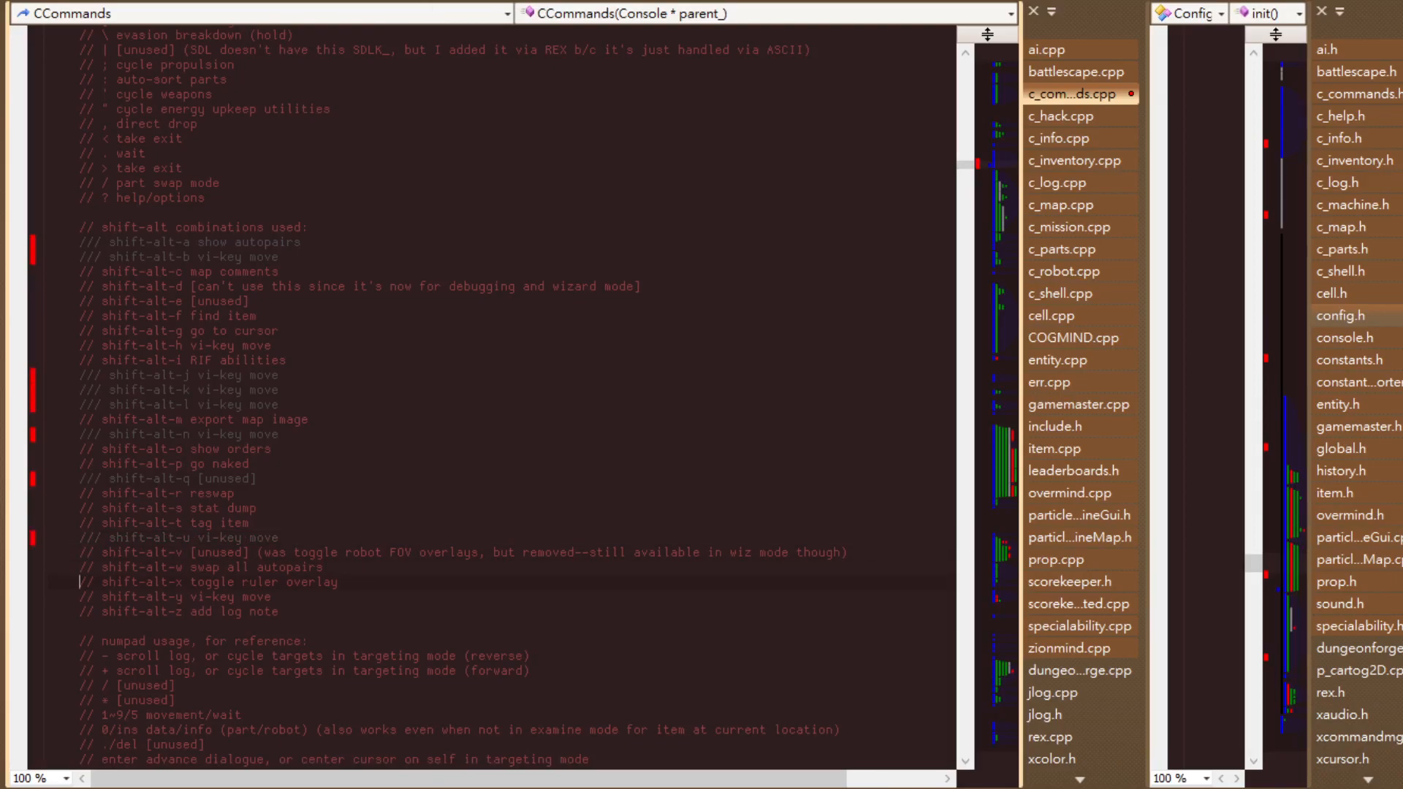
key(Left)
text(/)
Highlight "swap all autopairs" in the shift-alt-w comment, including the word "autopairs" on its own, to review the command.
key(Home)
key(Up)
key(Up)
key(End)
key(ctrl+shift+Left)
key(ctrl+shift+Left)
key(ctrl+shift+Left)
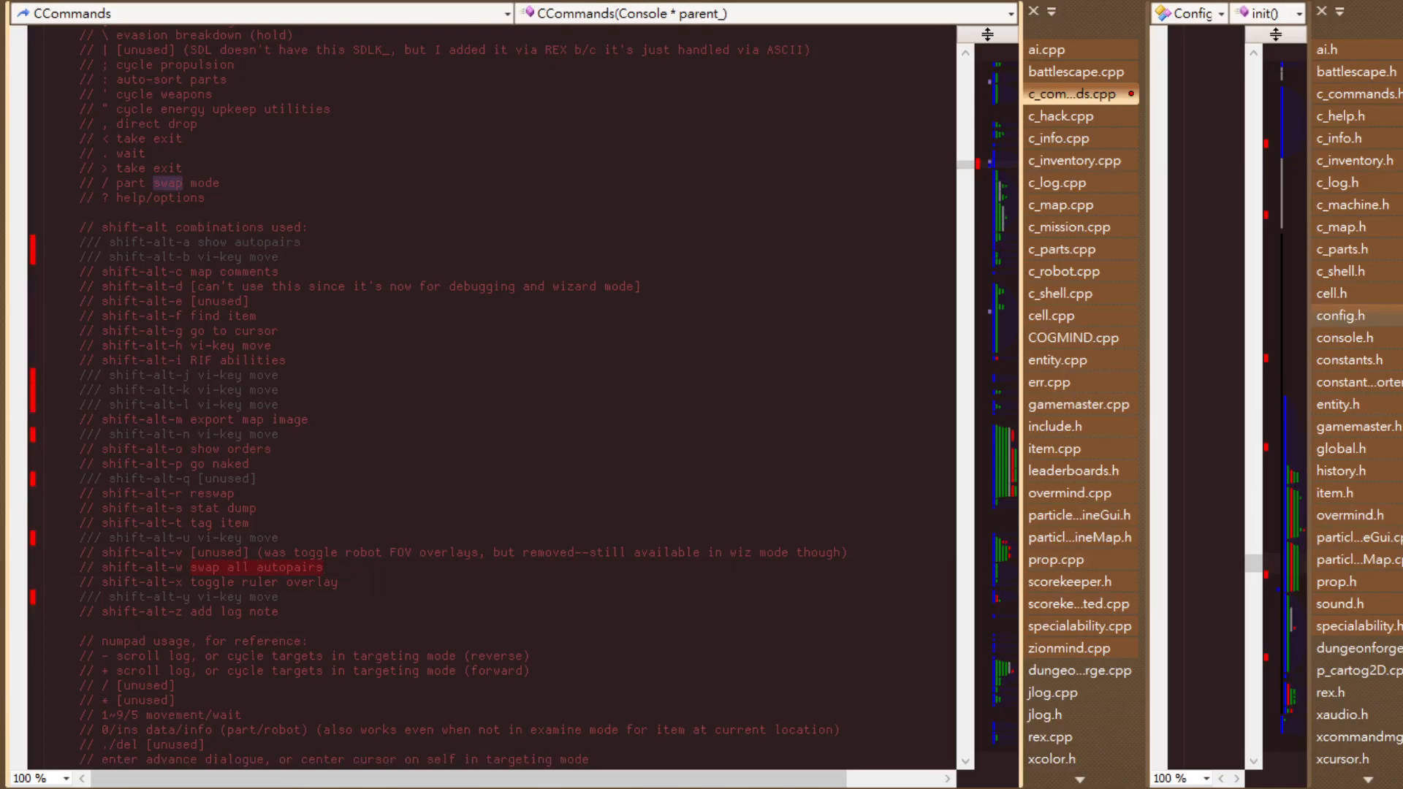
click(360, 553)
double_click(305, 569)
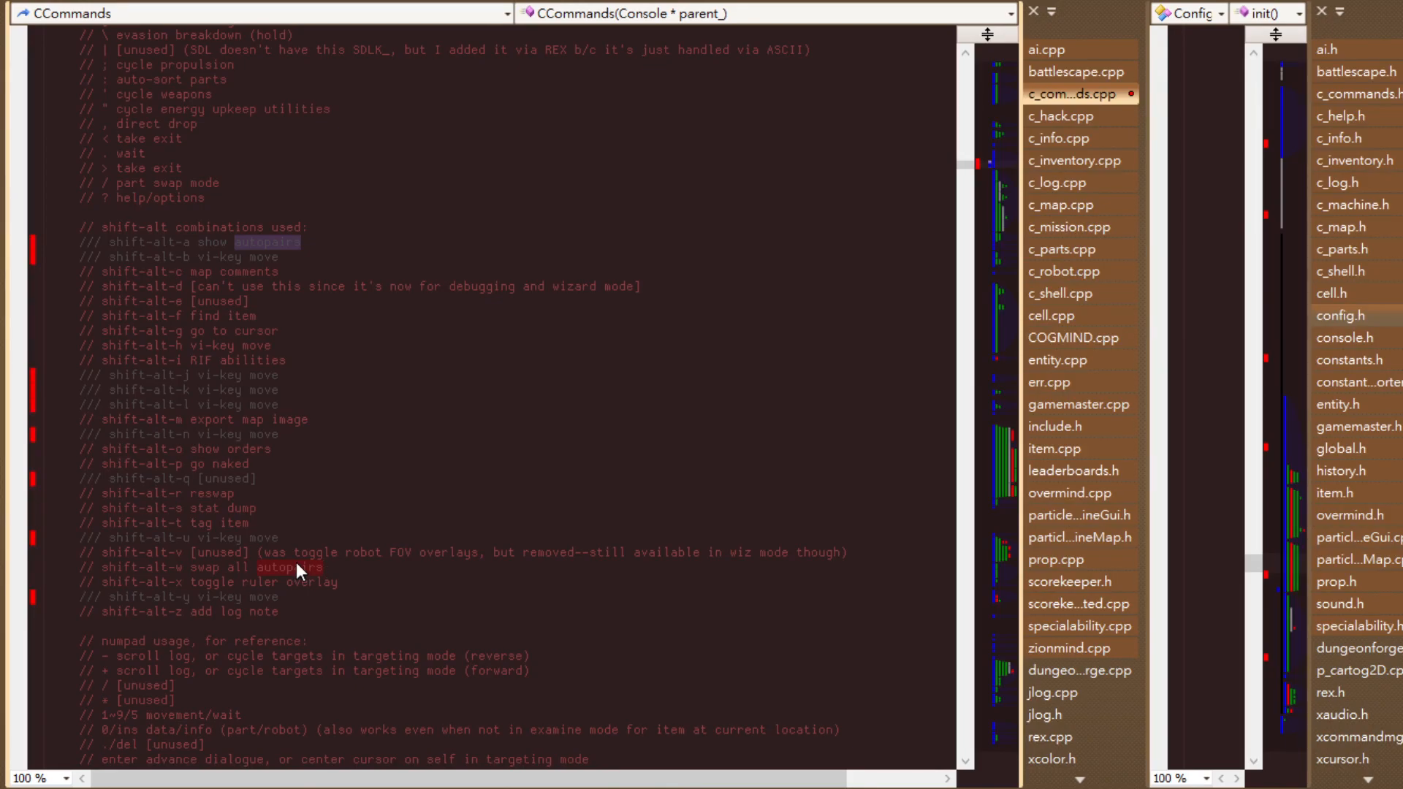
key(Home)
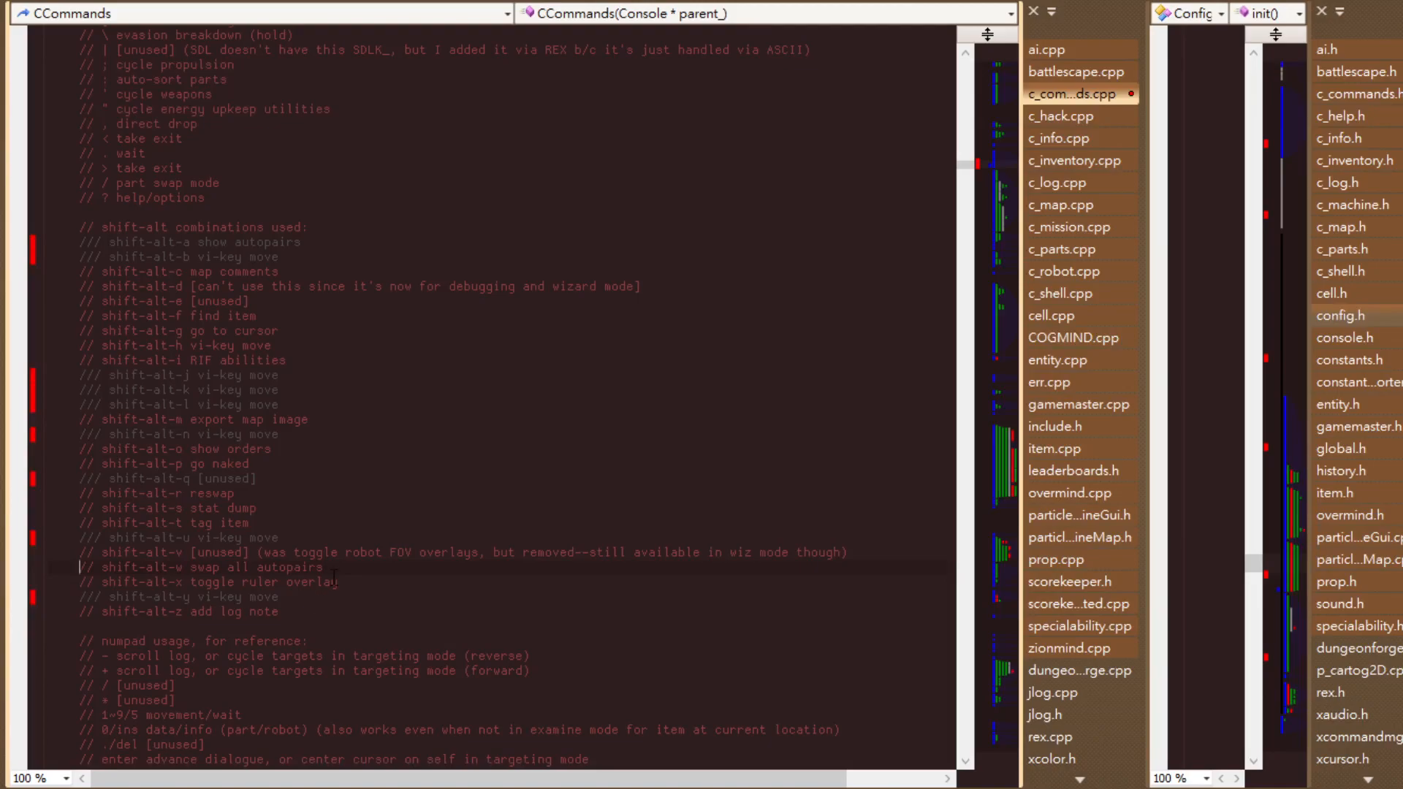
drag(352, 569, 190, 568)
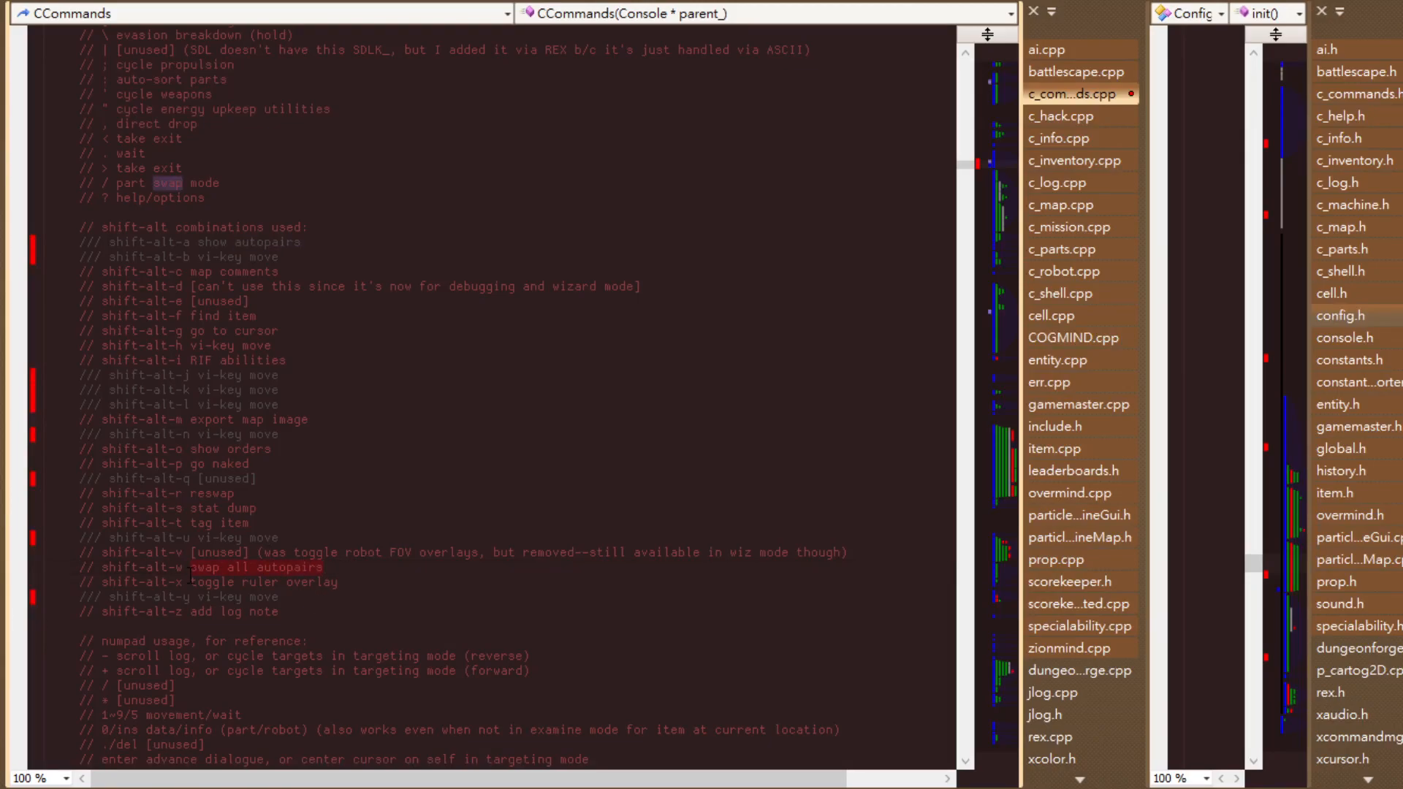
click(71, 568)
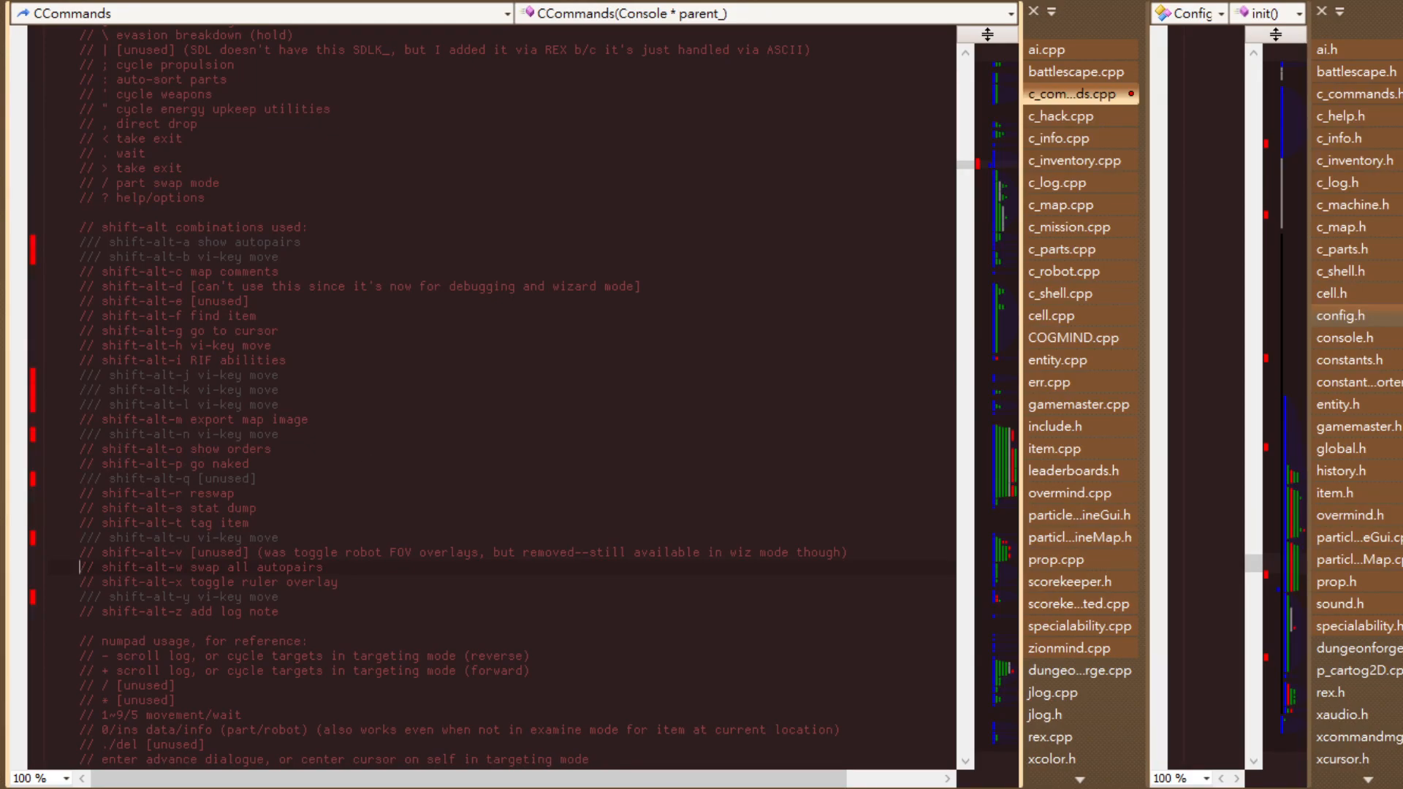
Glance at the REXPaint mockup, add a third slash to the shift-alt-w comment line, and highlight the shift-alt-v line.
key(alt+Tab)
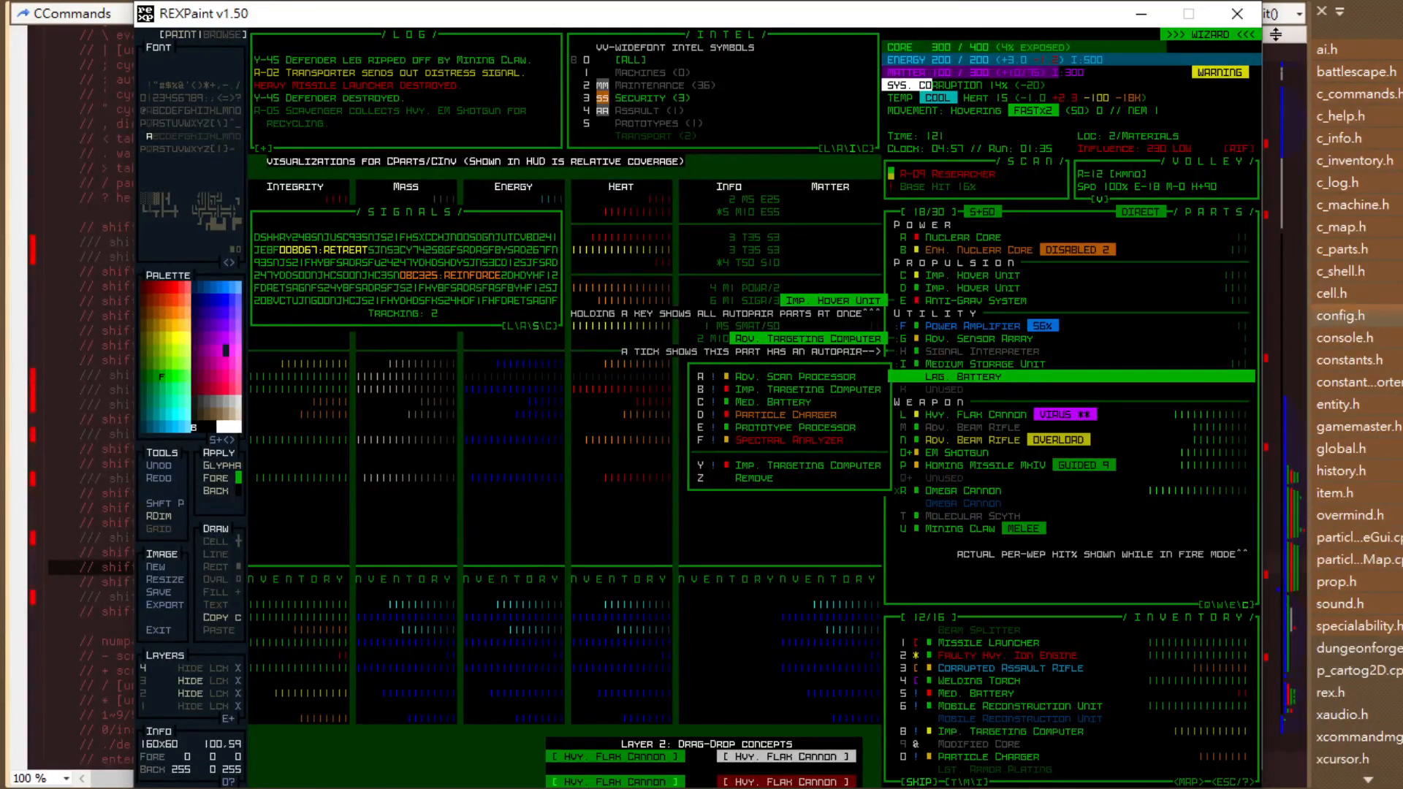
key(alt+Tab)
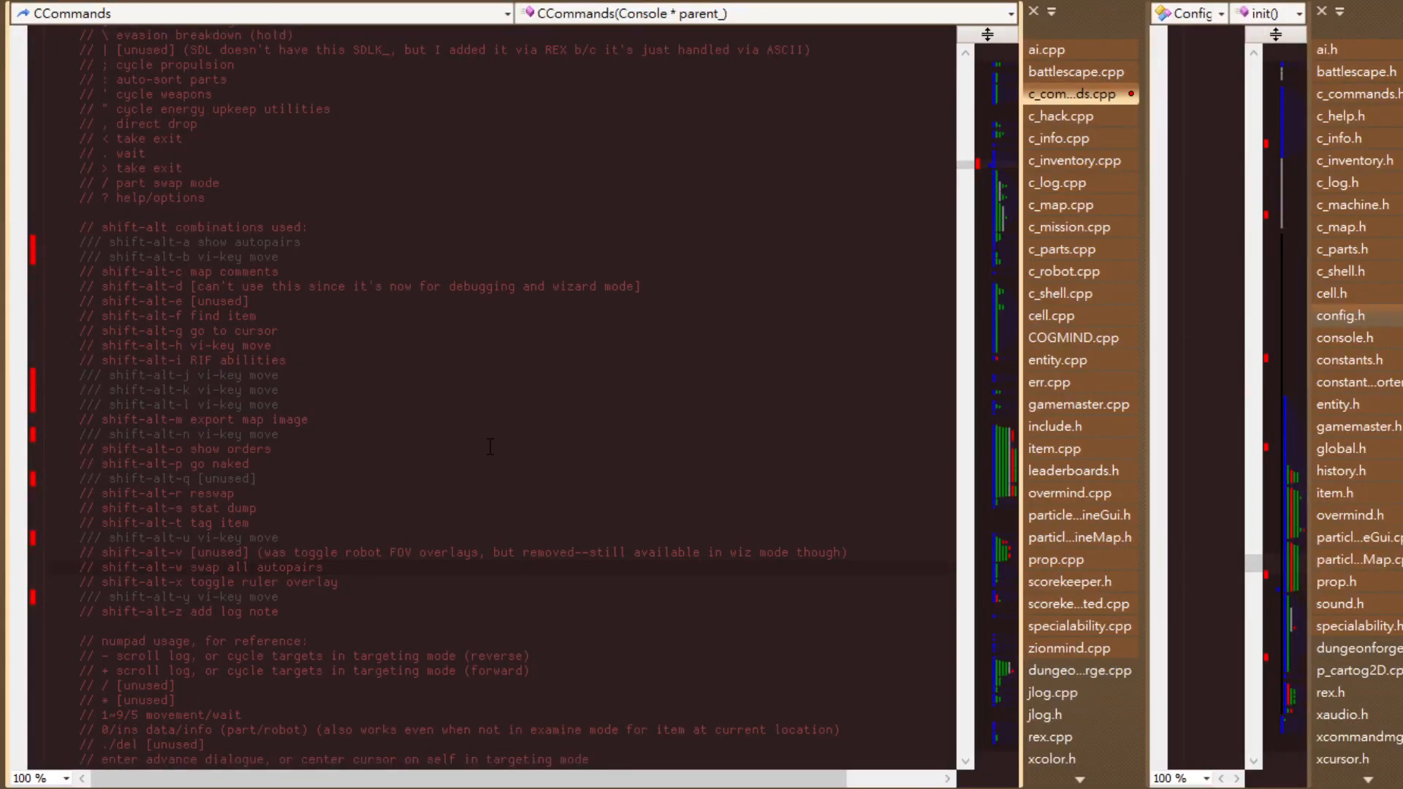
text(/)
key(Down)
key(shift+Home)
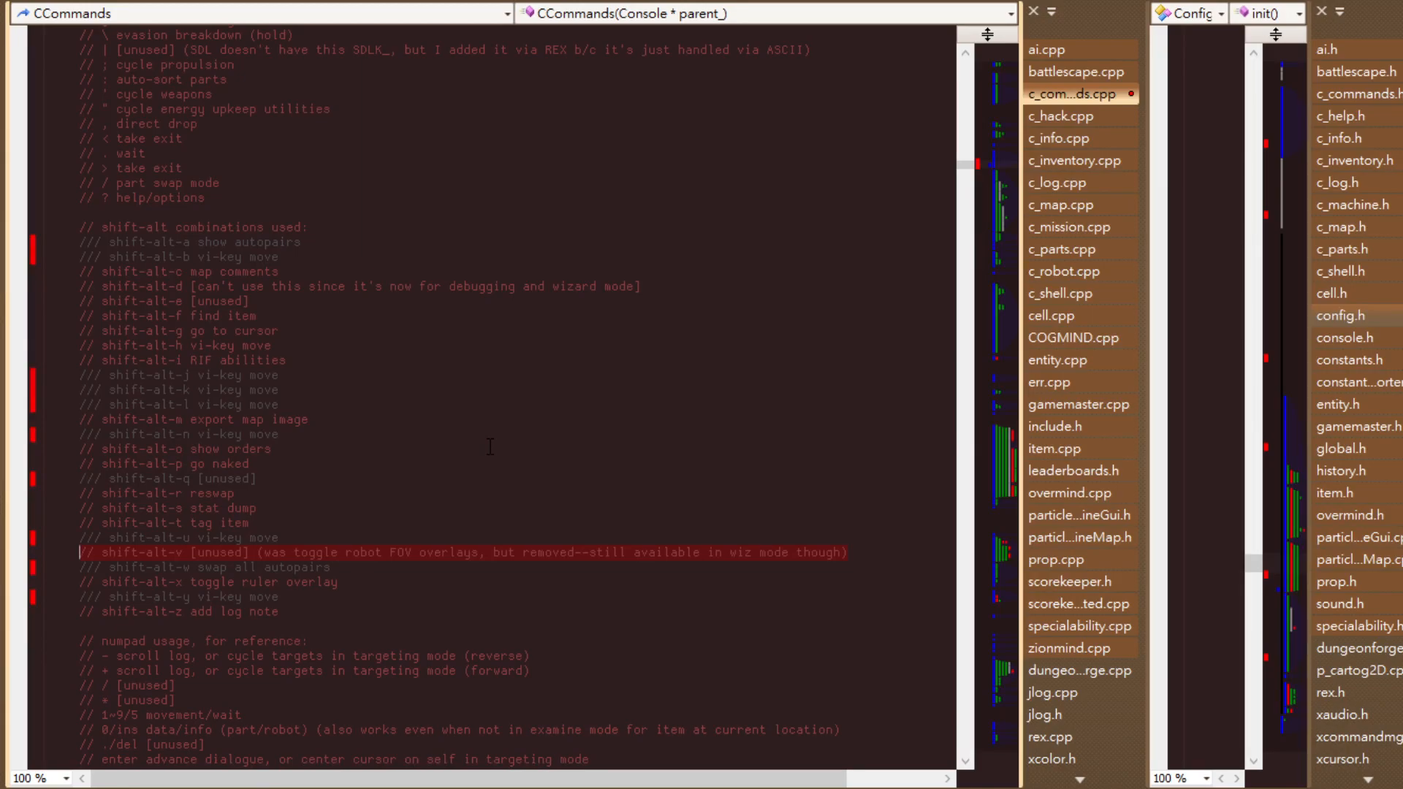
Read along the shift-alt-v comment and add a third slash to the start of its line.
key(Right)
key(Right)
key(Right)
key(Right)
key(Right)
key(Right)
key(Right)
key(Right)
key(Right)
key(Right)
key(Right)
key(Right)
key(Right)
key(Right)
key(Right)
key(Right)
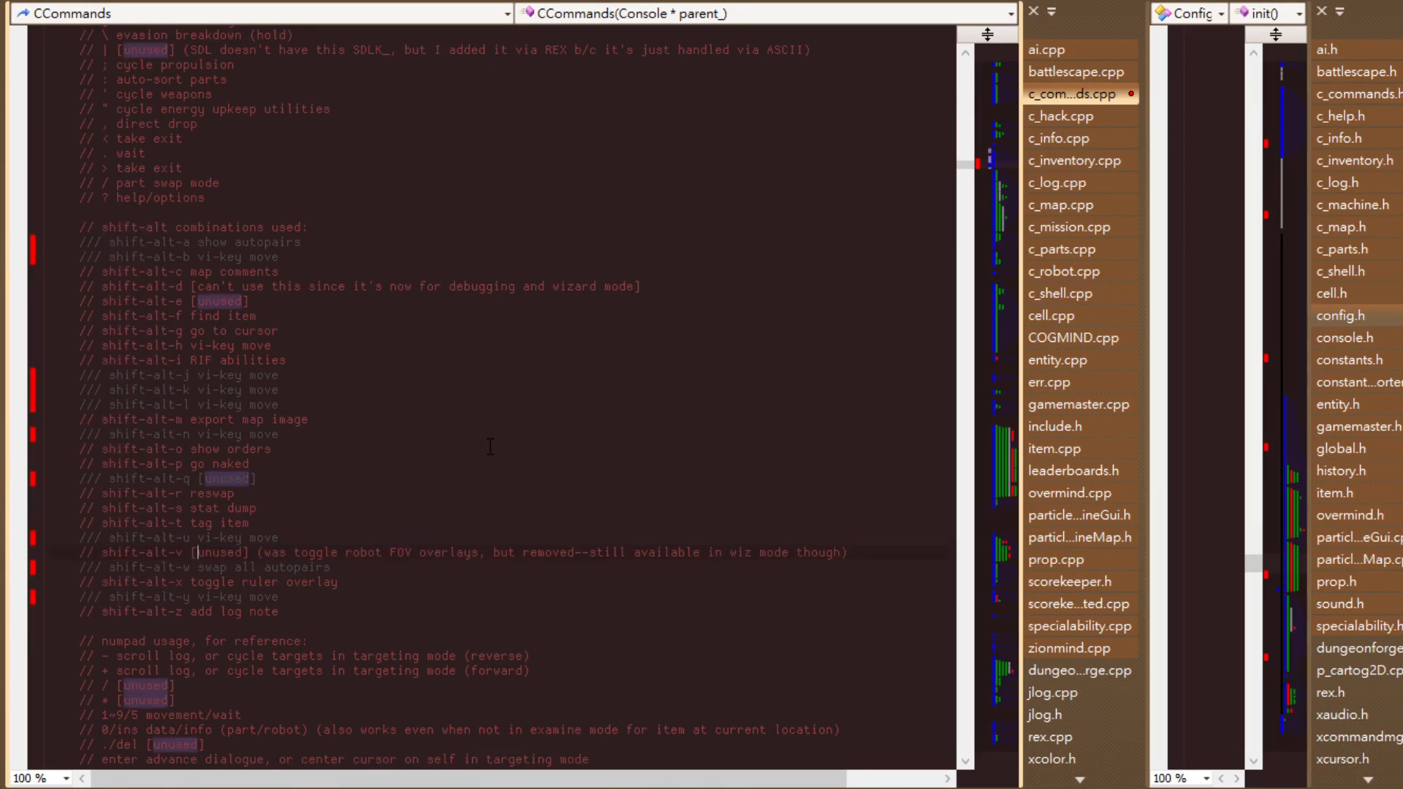
key(Left)
key(Left)
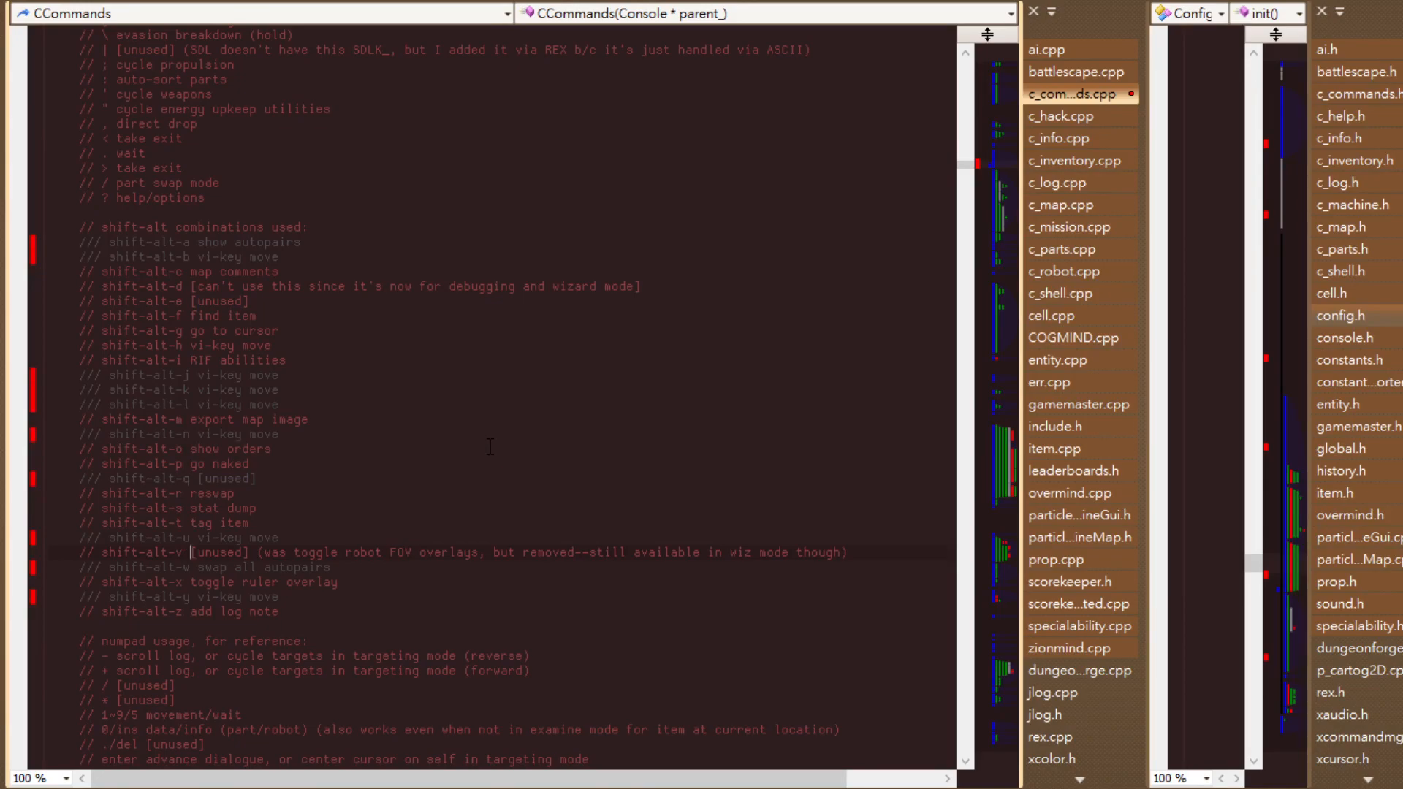
key(Right)
key(Right)
key(Right)
key(Right)
key(Right)
key(Right)
key(Right)
key(Right)
key(Right)
key(Right)
key(Right)
key(Right)
key(Right)
key(Right)
key(Right)
key(Right)
key(Right)
key(Right)
key(Right)
key(Right)
key(Right)
key(Right)
key(Right)
key(Right)
key(Right)
key(Right)
key(Right)
key(Right)
key(Right)
key(Right)
key(End)
text(/)
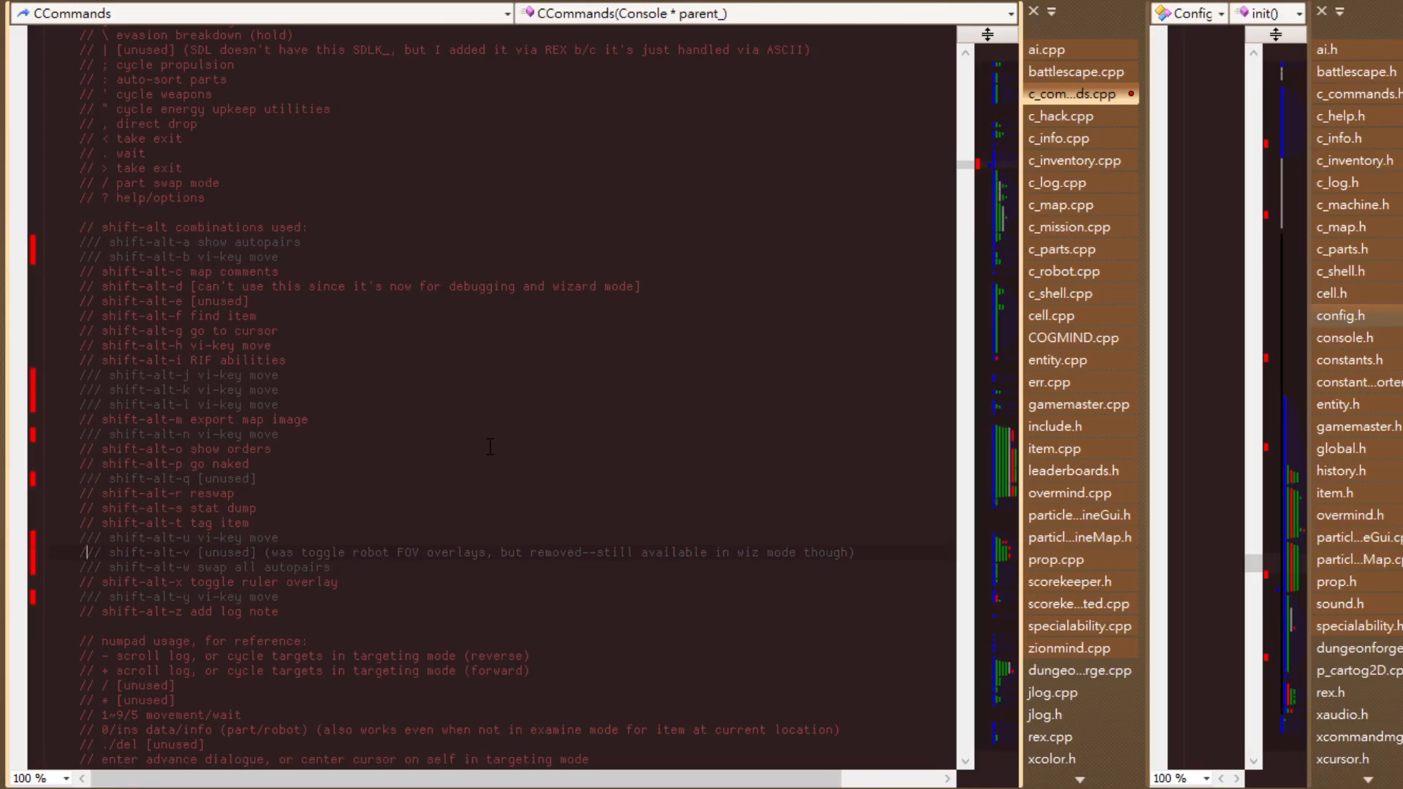
Highlight "tag item" in the shift-alt-t comment to review the command.
key(Left)
key(Up)
key(End)
key(ctrl+shift+Left)
key(ctrl+shift+Left)
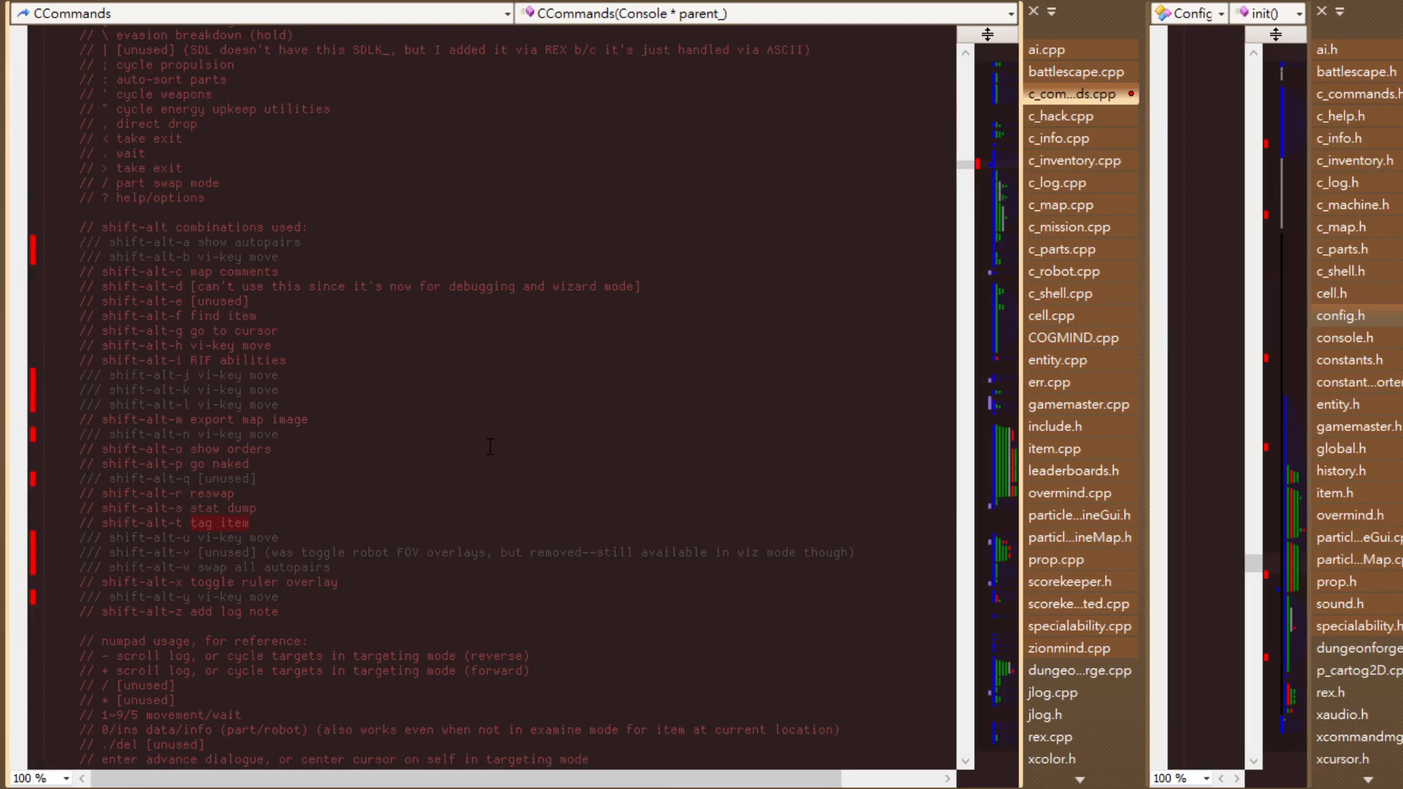
key(Right)
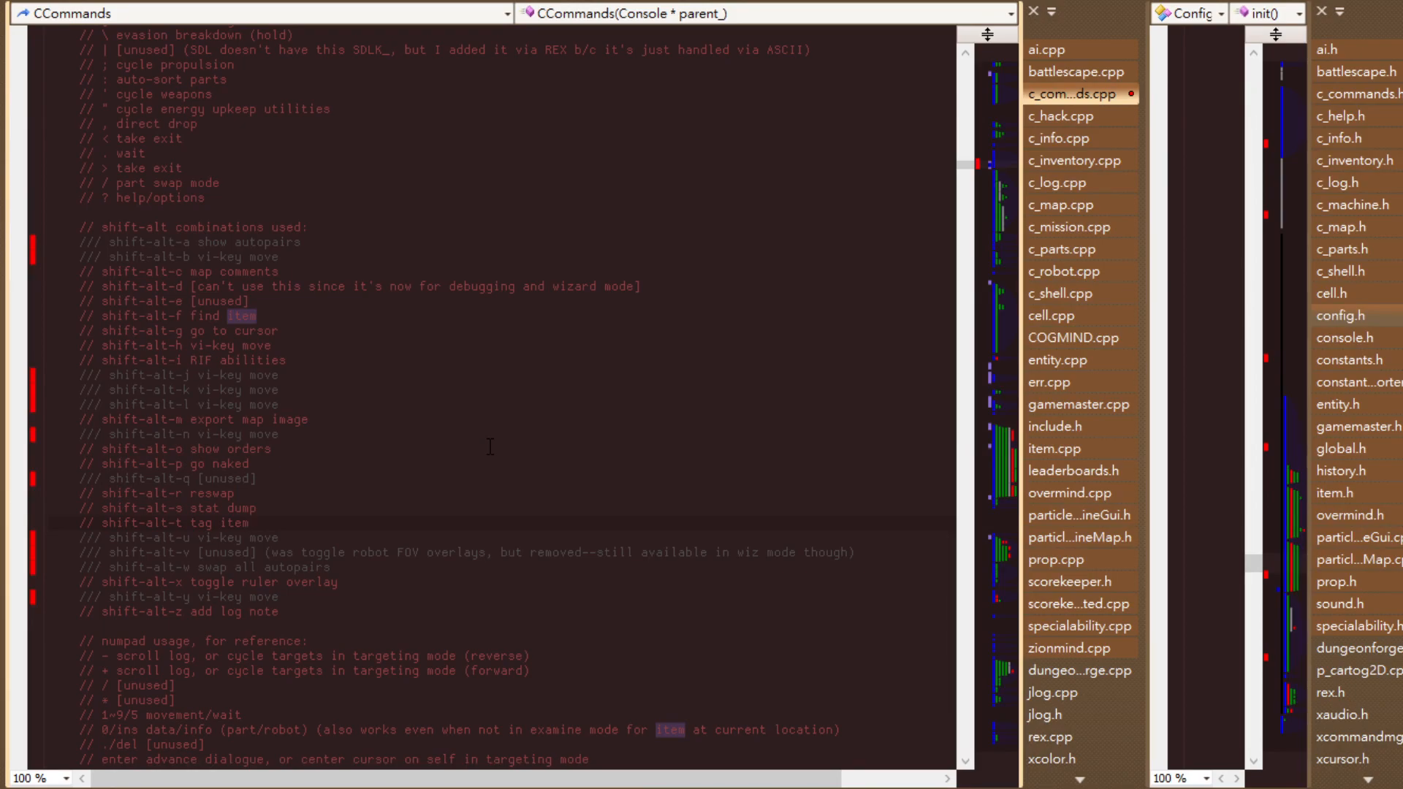
text(()
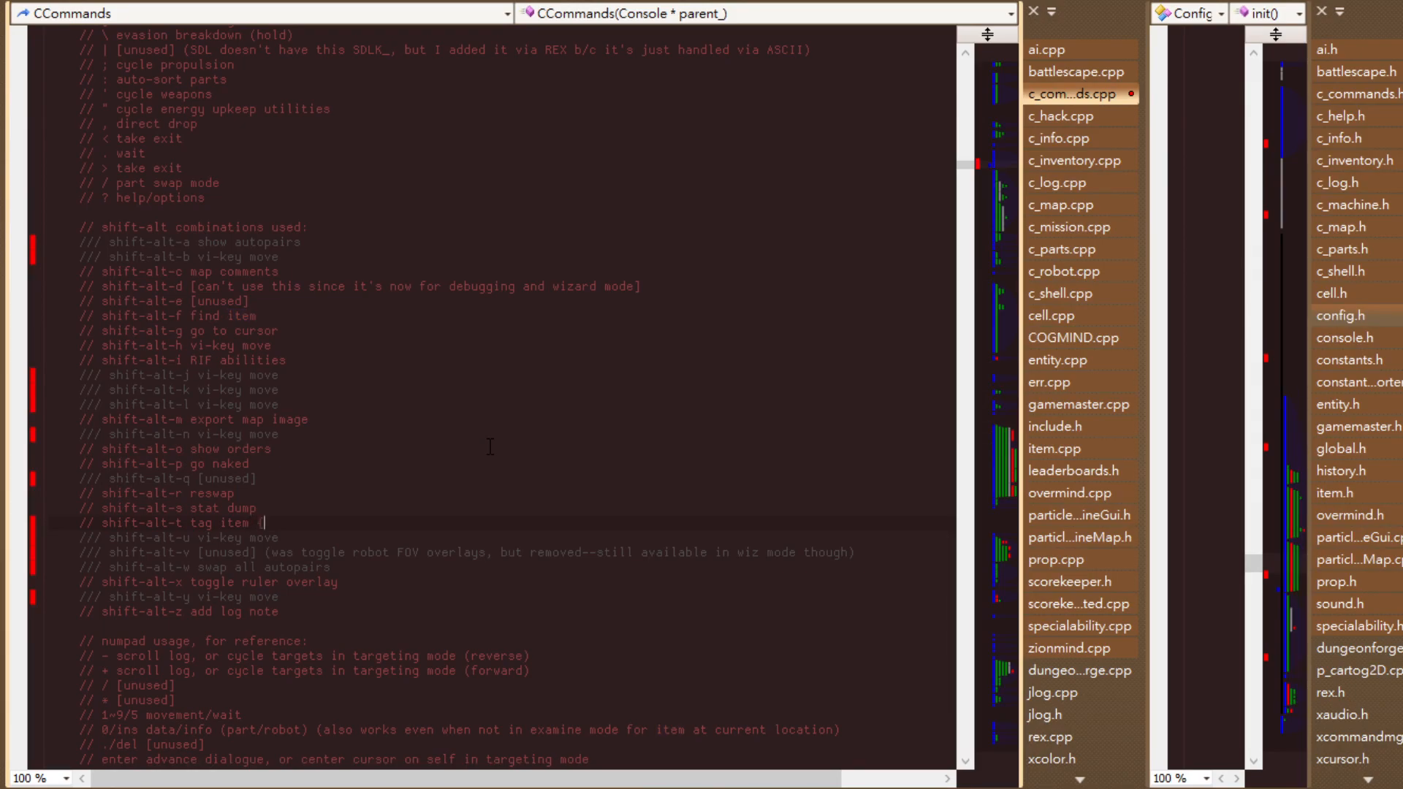
text(sds)
key(BackSpace)
key(BackSpace)
key(BackSpace)
key(BackSpace)
key(BackSpace)
Save the source file, switch to REXPaint and open the "Help 1-4" image from the game menu mockups.
key(Home)
key(ctrl+s)
key(alt+Tab)
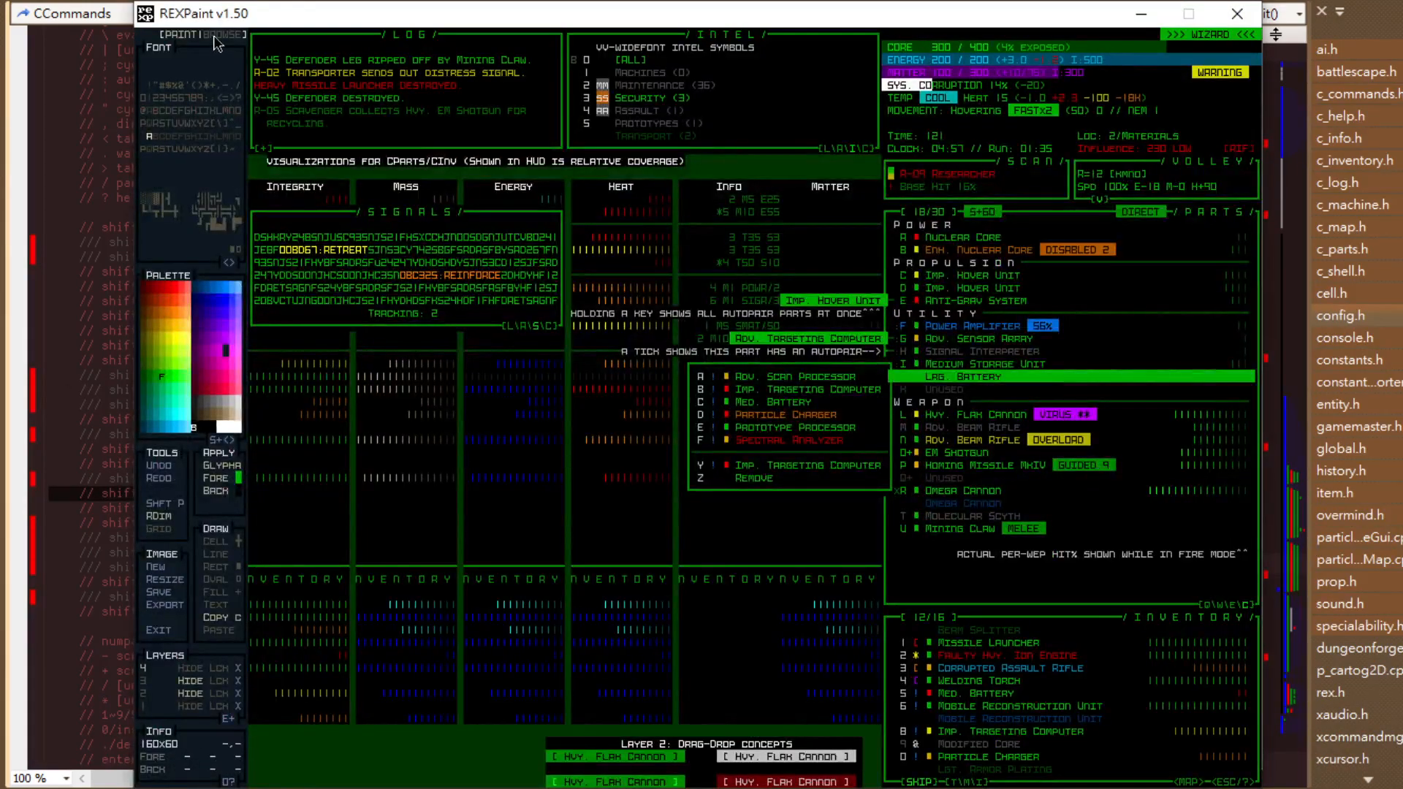
click(213, 35)
scroll(229, 499, down, 7)
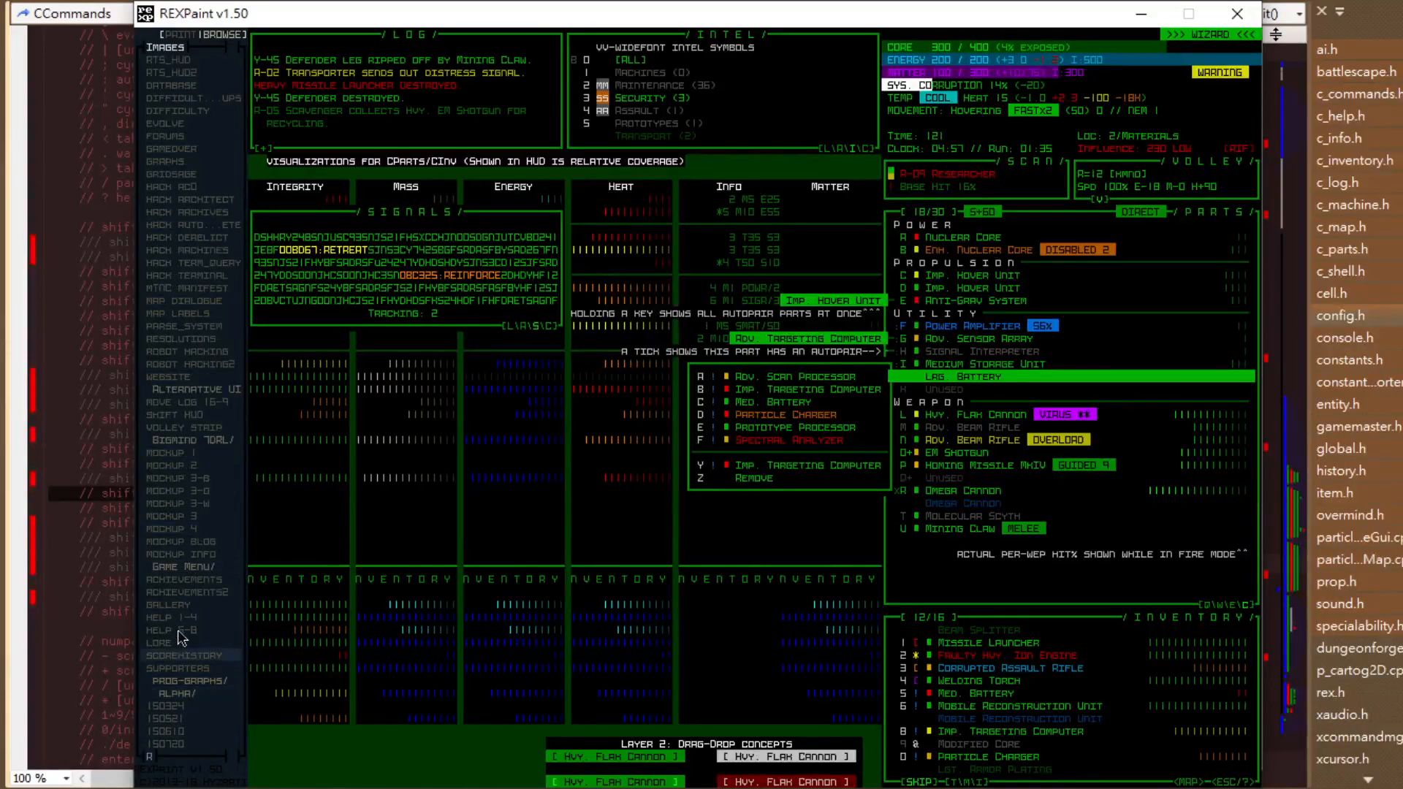
click(184, 621)
click(184, 622)
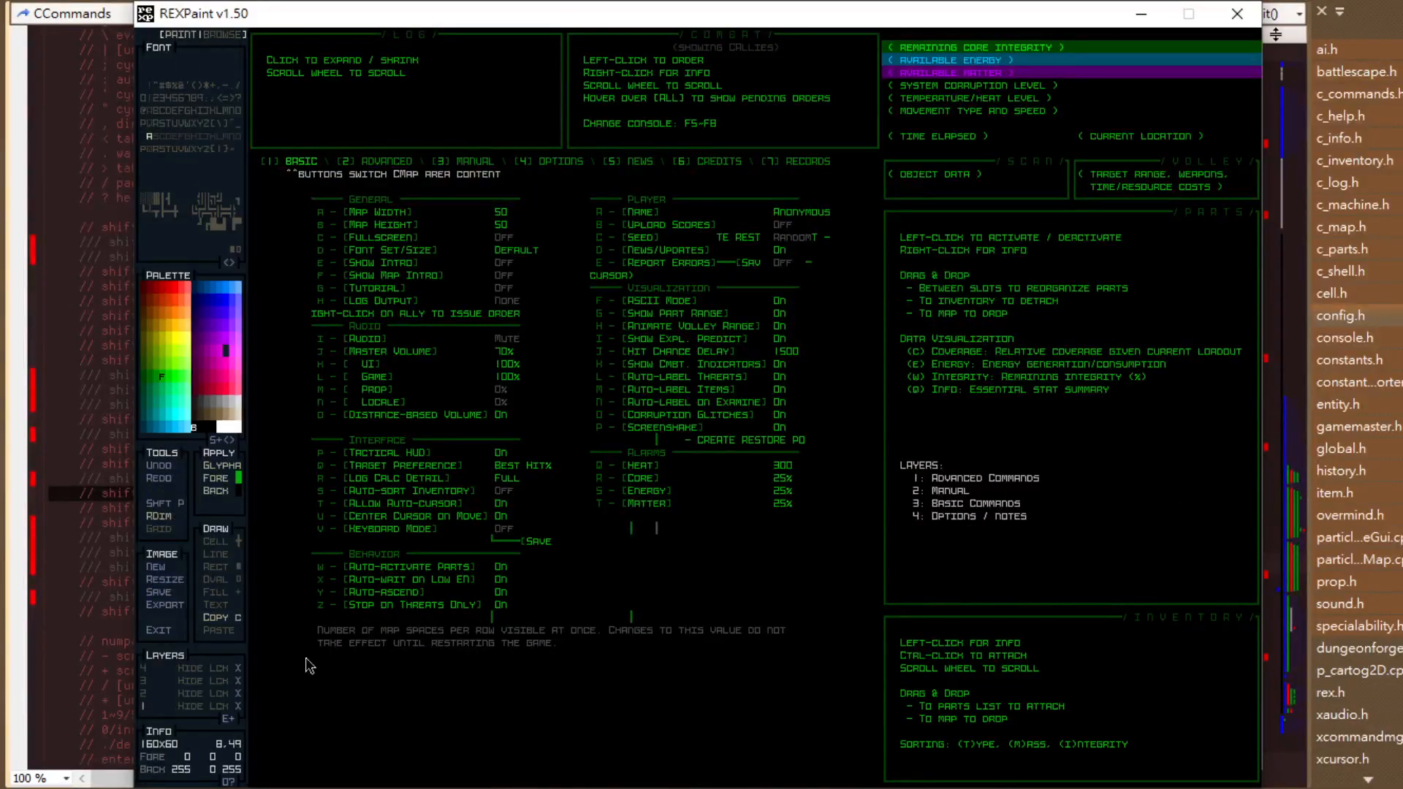
Hide layers 4, 3 and 2 of the help mockup to examine the advanced commands layer.
key(ctrl+4)
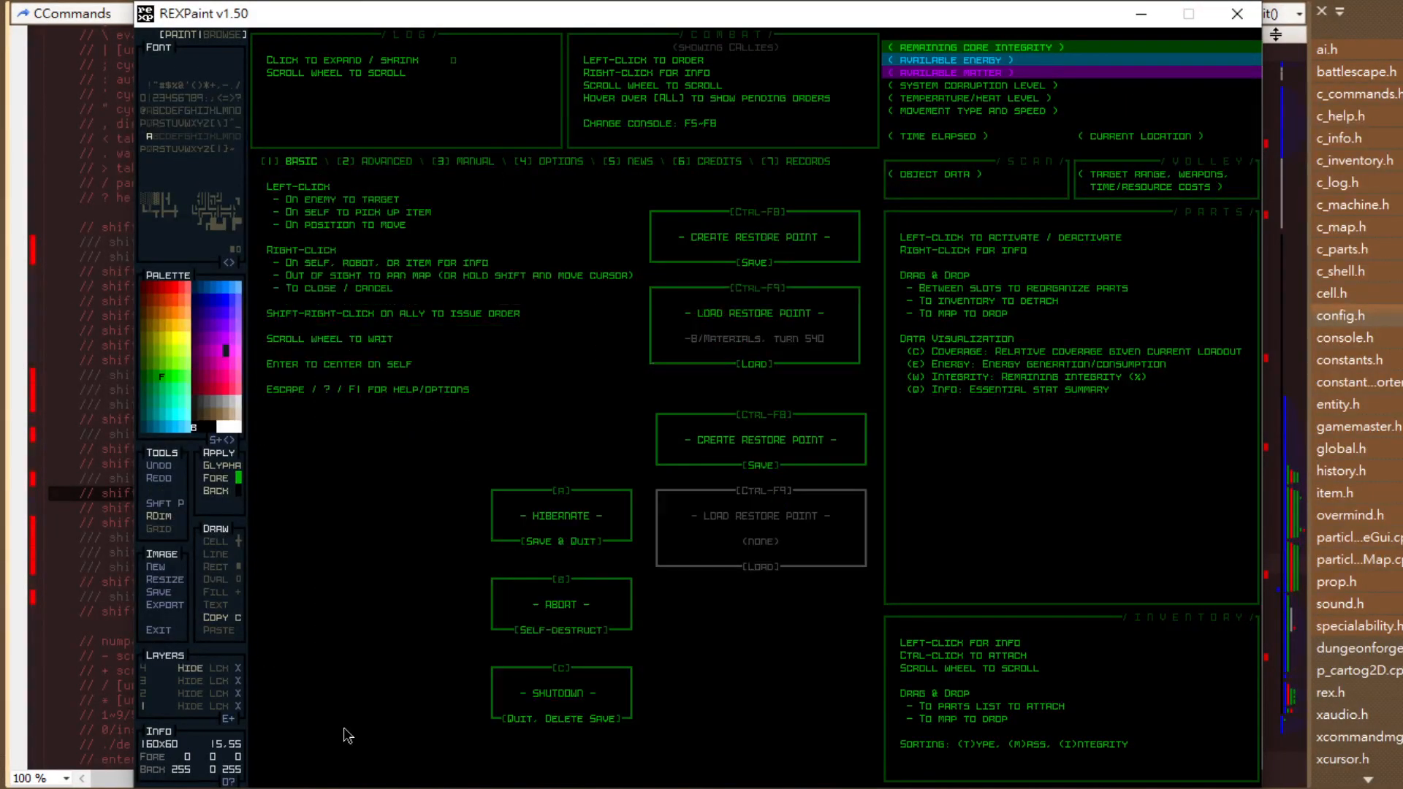
key(ctrl+3)
key(ctrl+2)
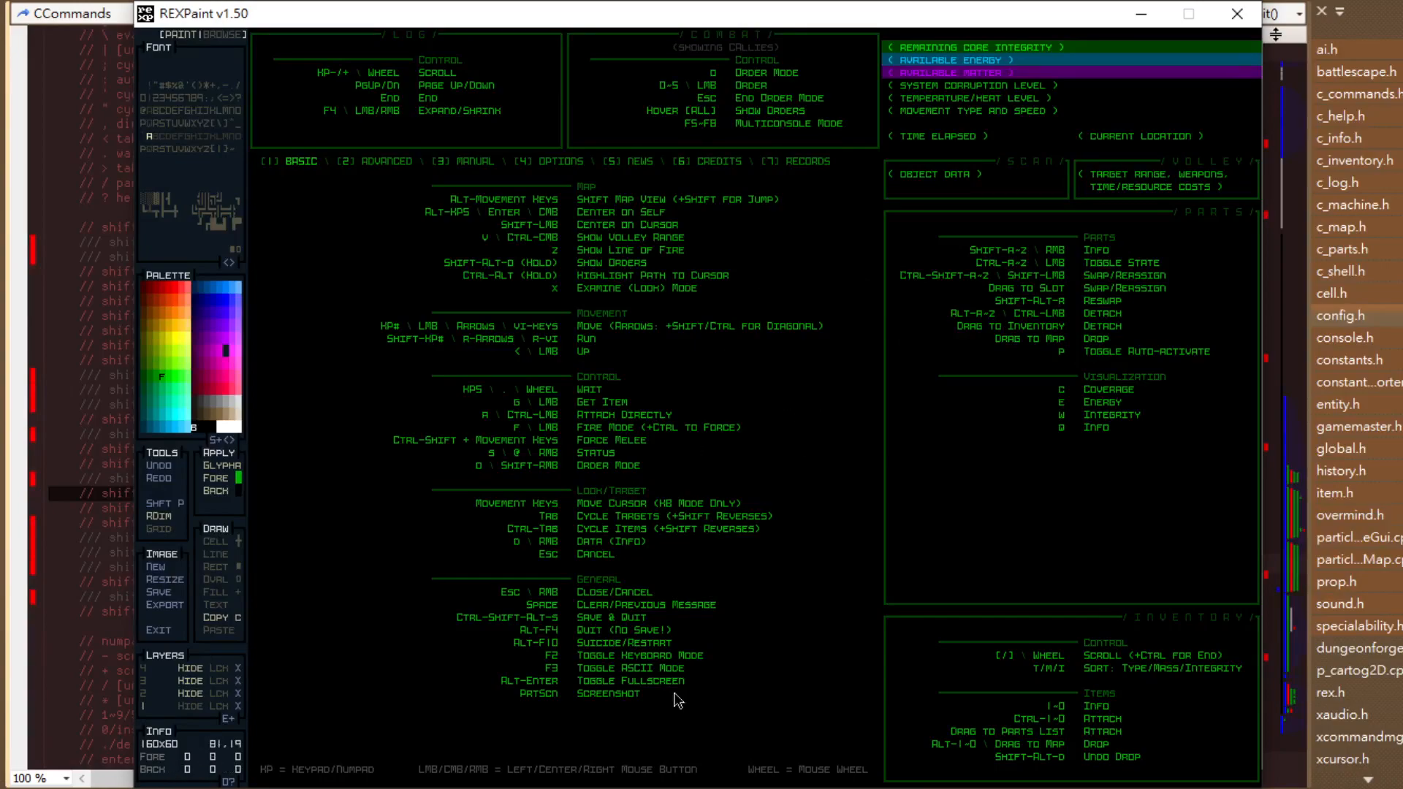
Return to the source code and highlight the shift-alt-r comment, including the word "reswap" on its own.
key(alt+Tab)
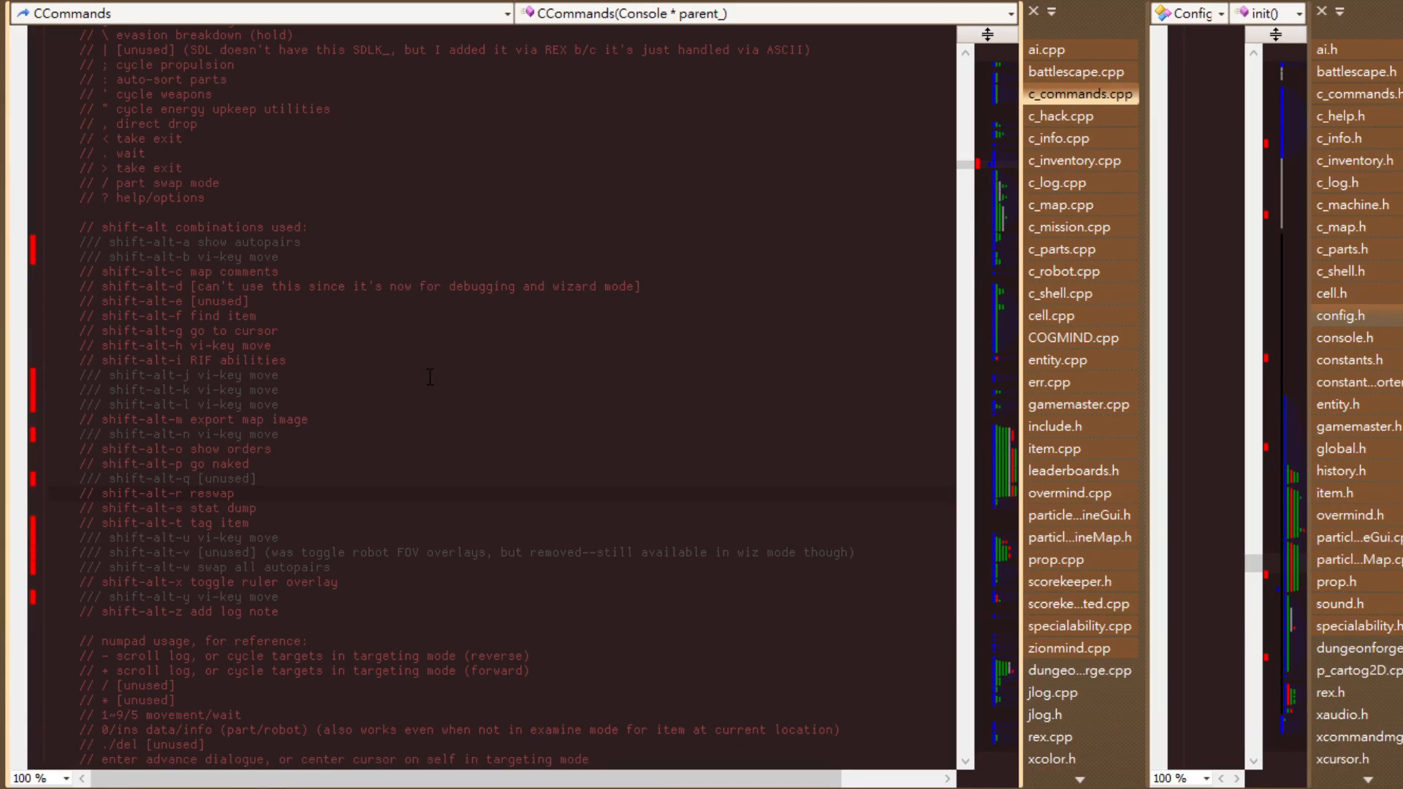
key(shift+Home)
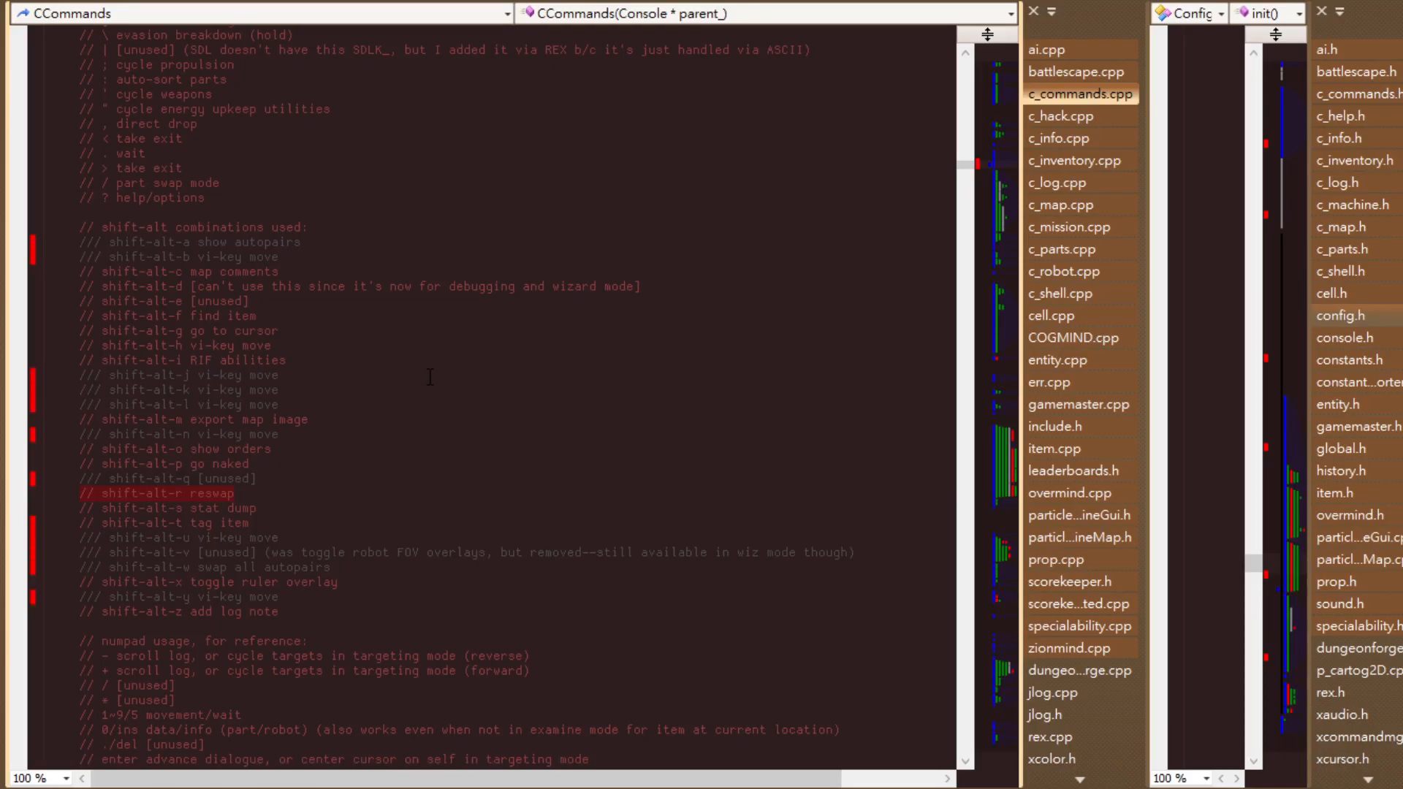
key(ctrl+shift+Left)
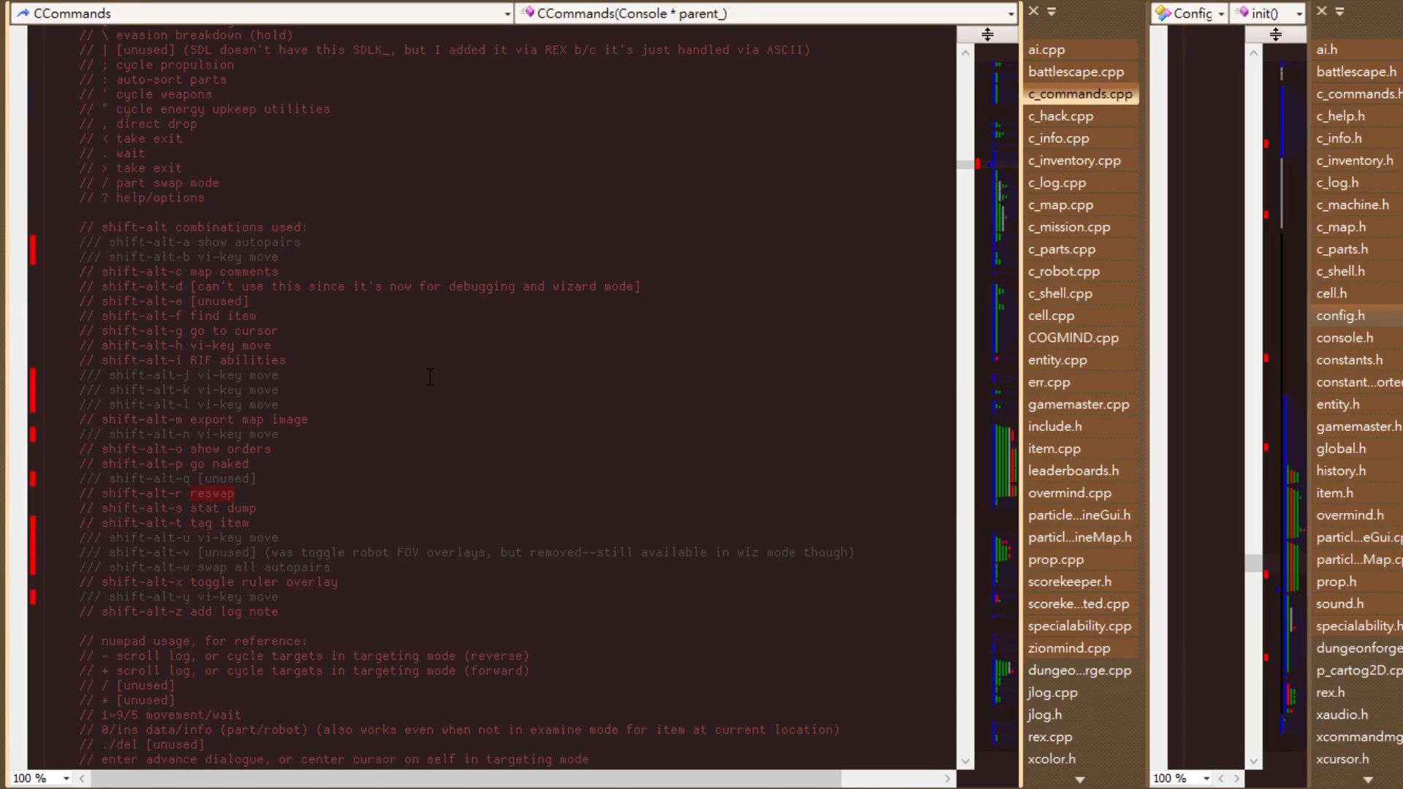
Highlight "shift-alt-t tag item" and narrow the selection to "tag item" to reconsider the command.
key(Home)
key(End)
key(ctrl+shift+Left)
key(ctrl+shift+Left)
key(ctrl+shift+Left)
key(ctrl+shift+Left)
key(ctrl+shift+Left)
key(ctrl+shift+Left)
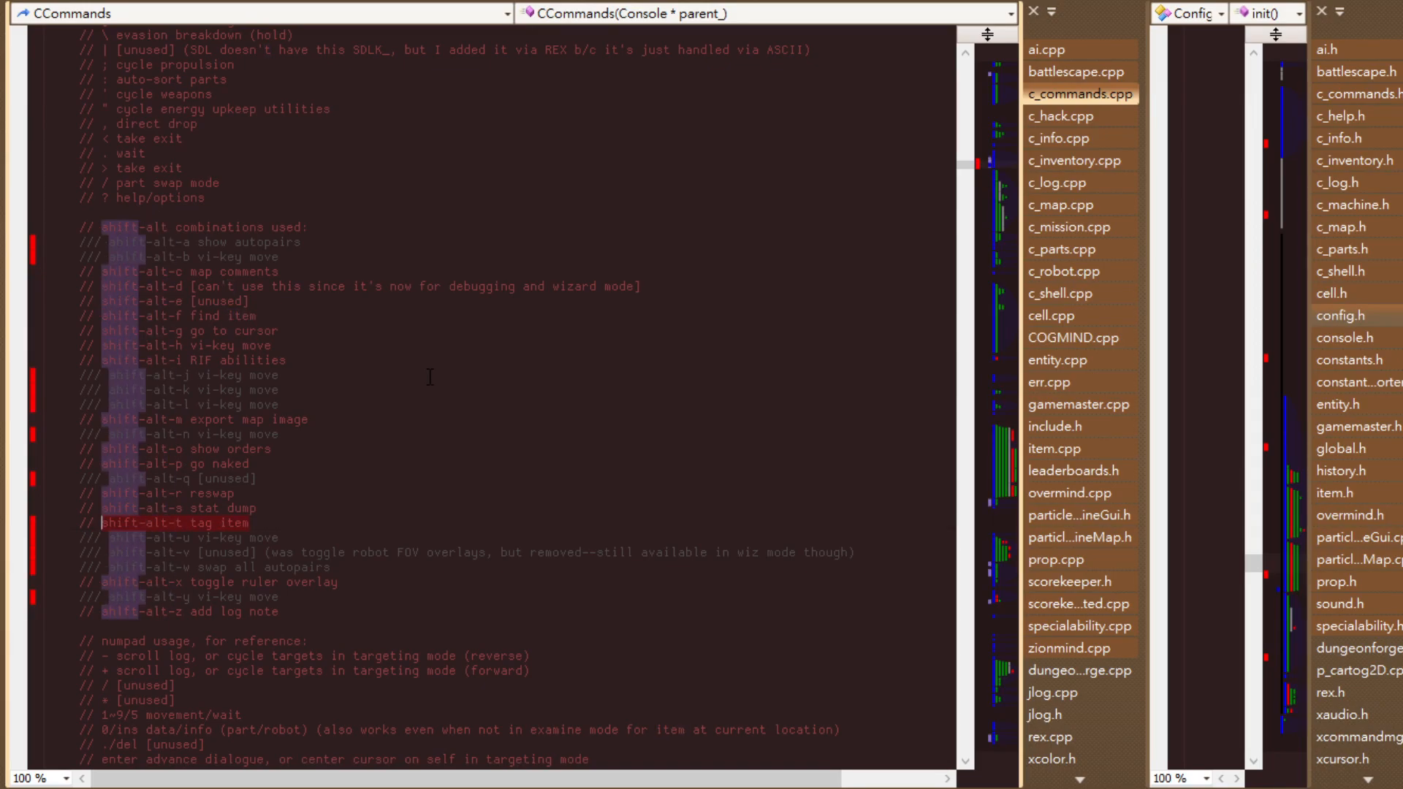
key(ctrl+shift+Right)
key(ctrl+shift+Right)
key(ctrl+shift+Right)
key(ctrl+shift+Right)
key(ctrl+shift+Right)
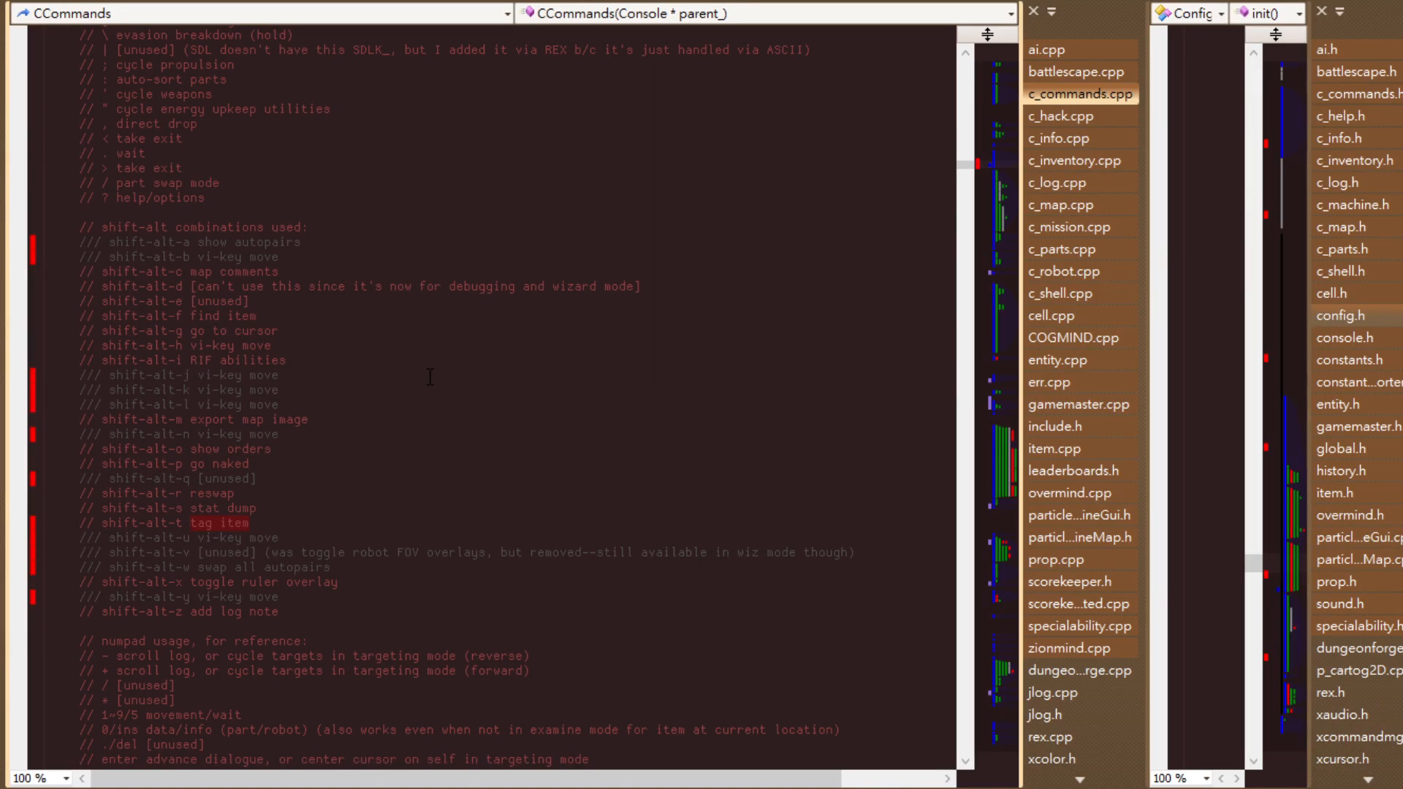
Highlight "go naked" in the shift-alt-p comment to review the command.
key(Up)
key(Up)
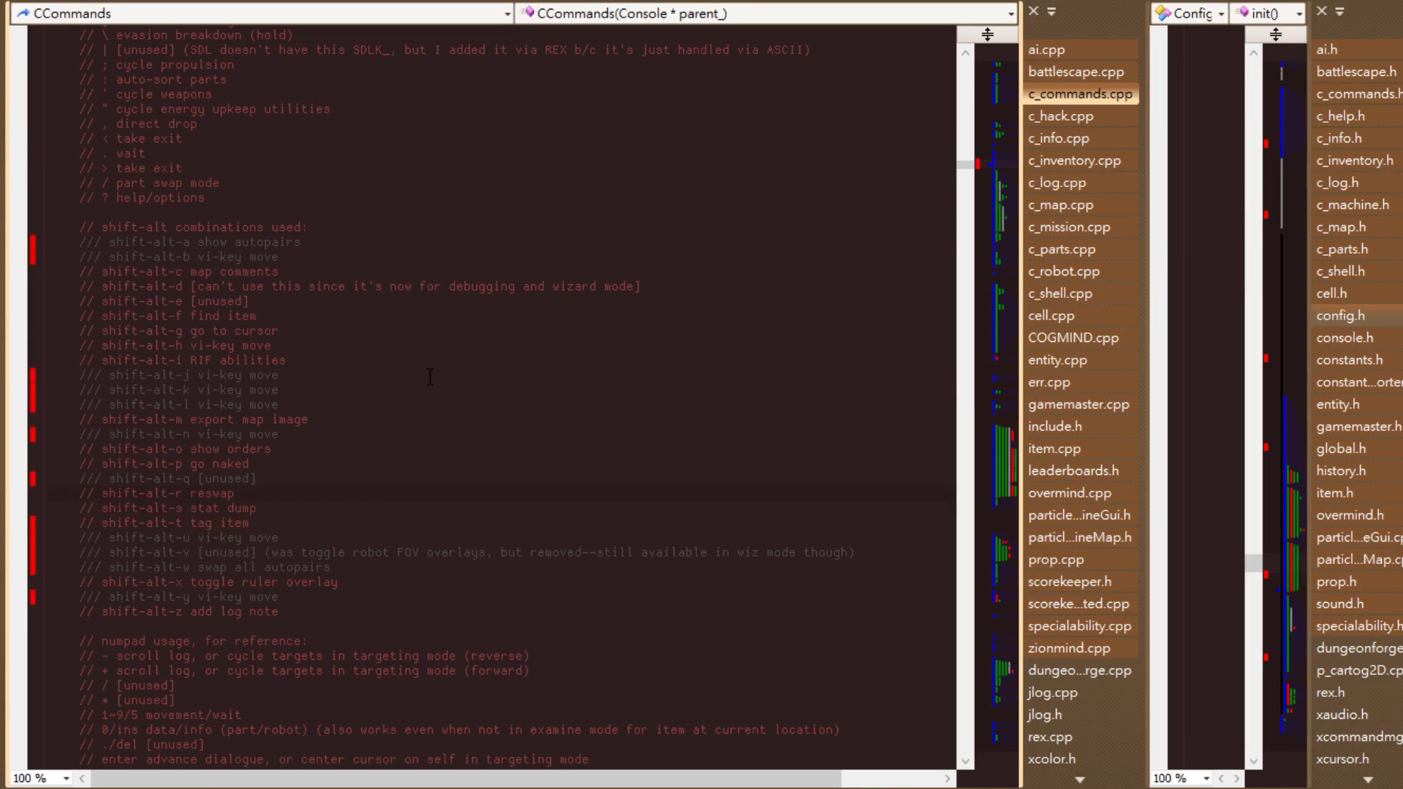
key(Up)
key(Up)
key(Down)
key(Down)
key(Up)
key(Up)
key(End)
key(ctrl+shift+Left)
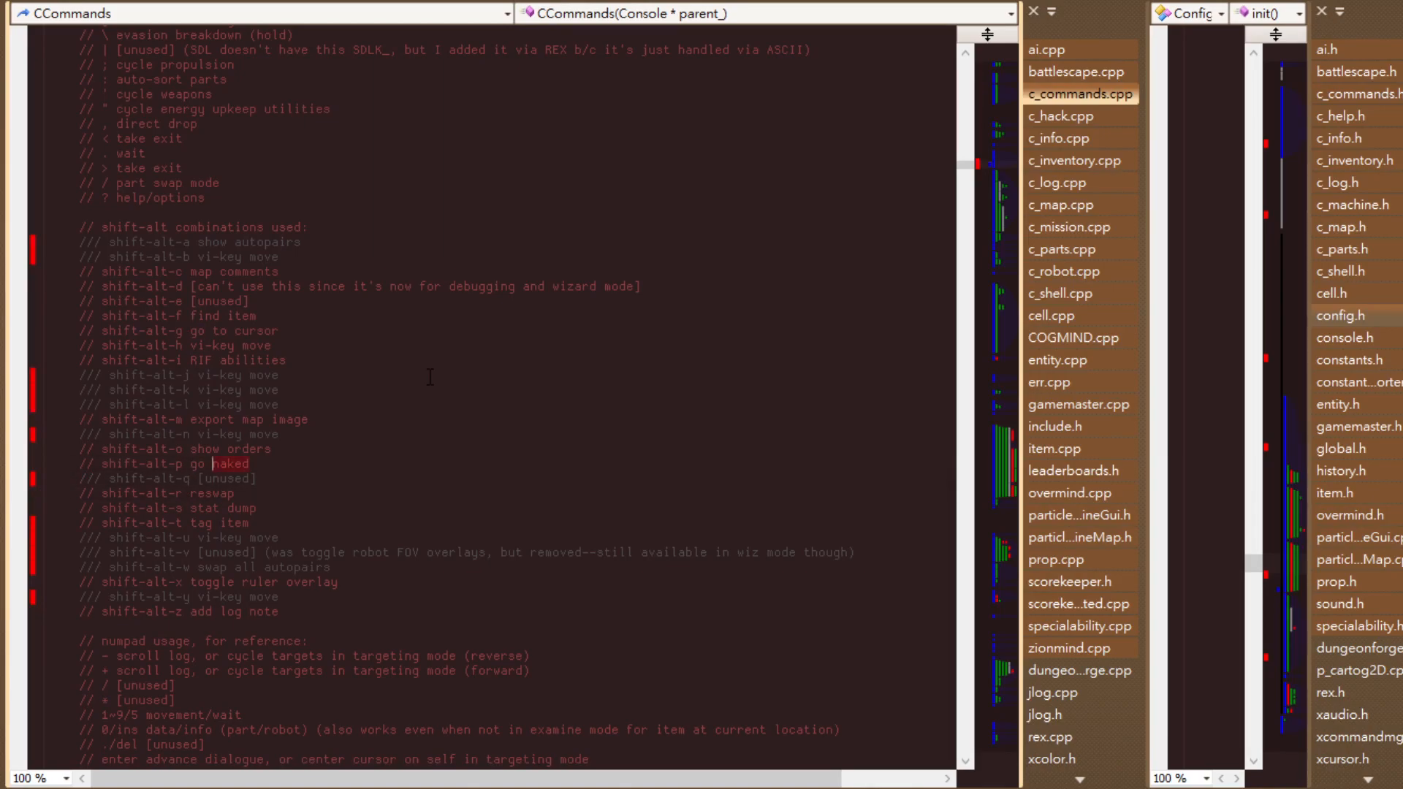
key(ctrl+shift+Left)
Gray out the shift-alt-o comment line by adding a third slash.
key(Up)
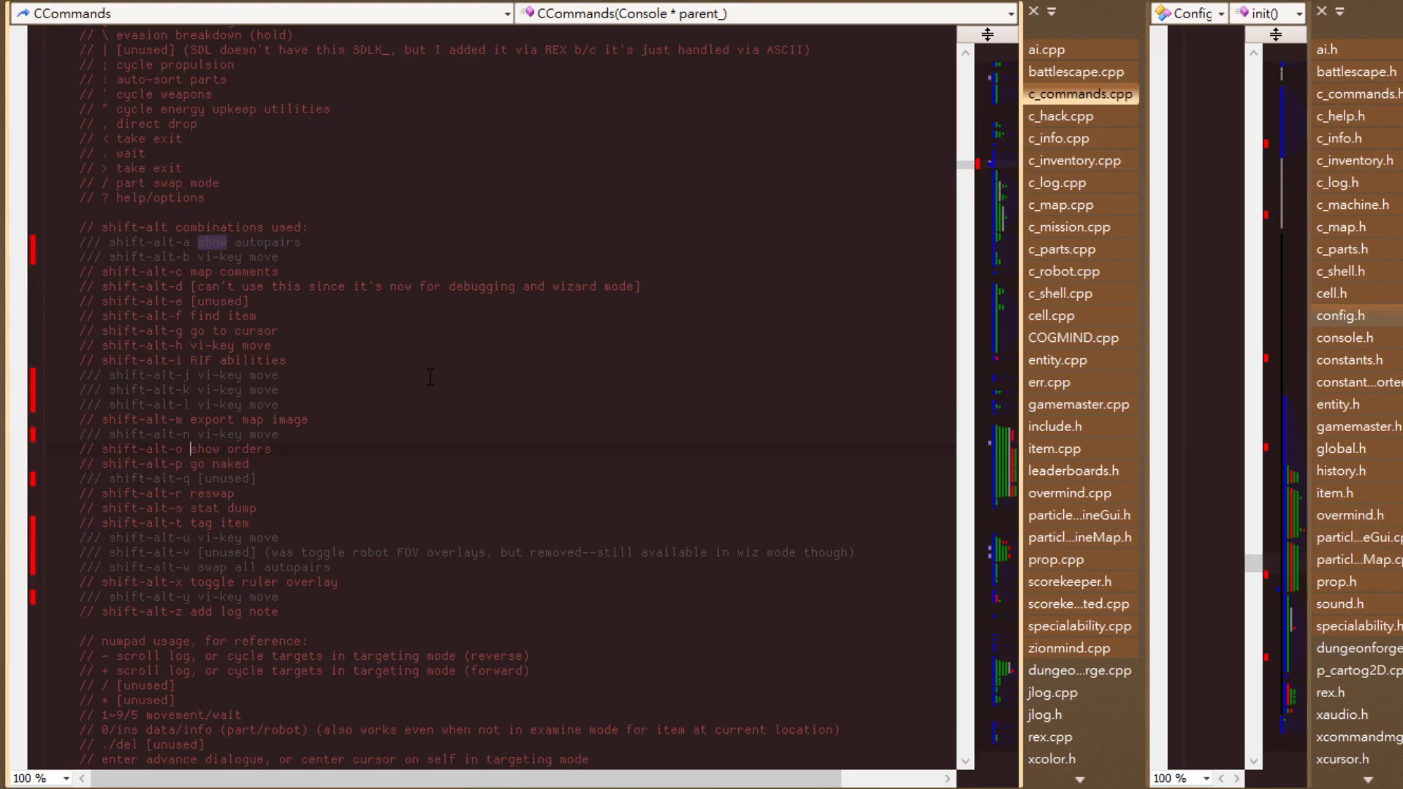
key(End)
text(/)
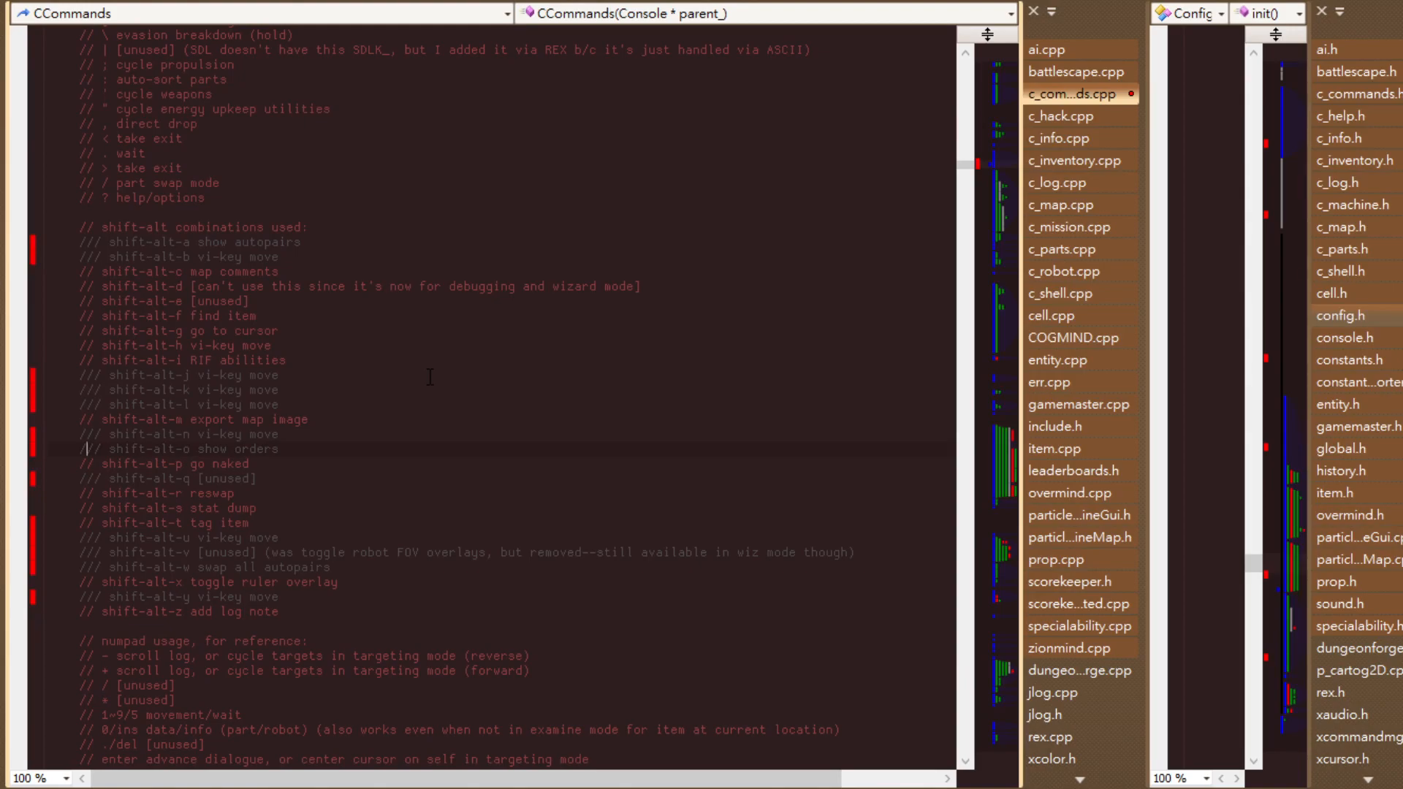
text(*)
key(BackSpace)
text(+)
key(Up)
key(Up)
key(Up)
key(Up)
key(Up)
key(Up)
key(Up)
key(Up)
key(Up)
key(Up)
key(Up)
key(Up)
key(Up)
key(Up)
key(Down)
key(Down)
key(Down)
key(Down)
key(Down)
key(Down)
key(Down)
key(Down)
key(Down)
key(Down)
key(Down)
key(Down)
key(Down)
key(Down)
key(BackSpace)
key(BackSpace)
Highlight the shift-alt-m line and "RIF abilities" in the shift-alt-i comment to review both commands.
key(shift+Home)
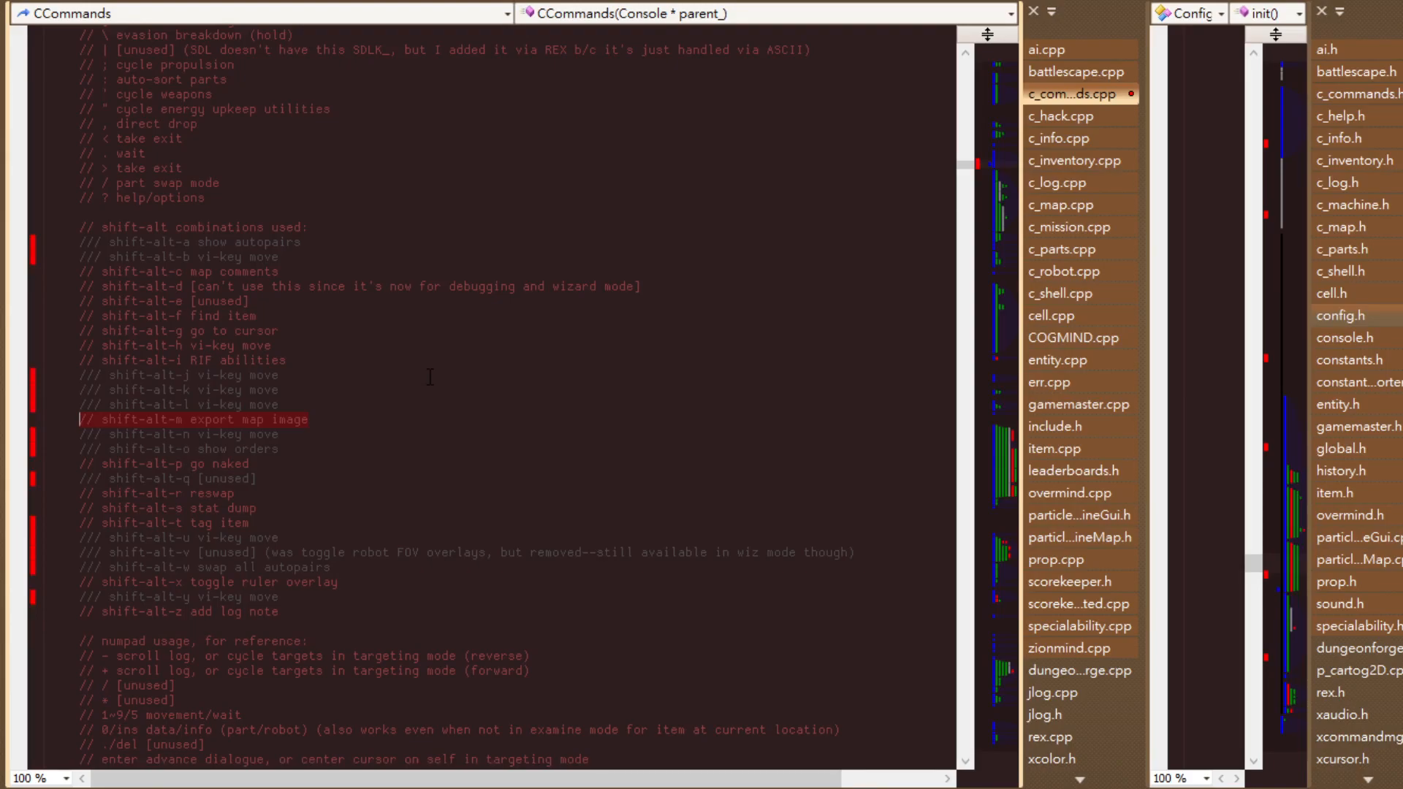
key(Up)
key(Up)
key(Up)
key(Up)
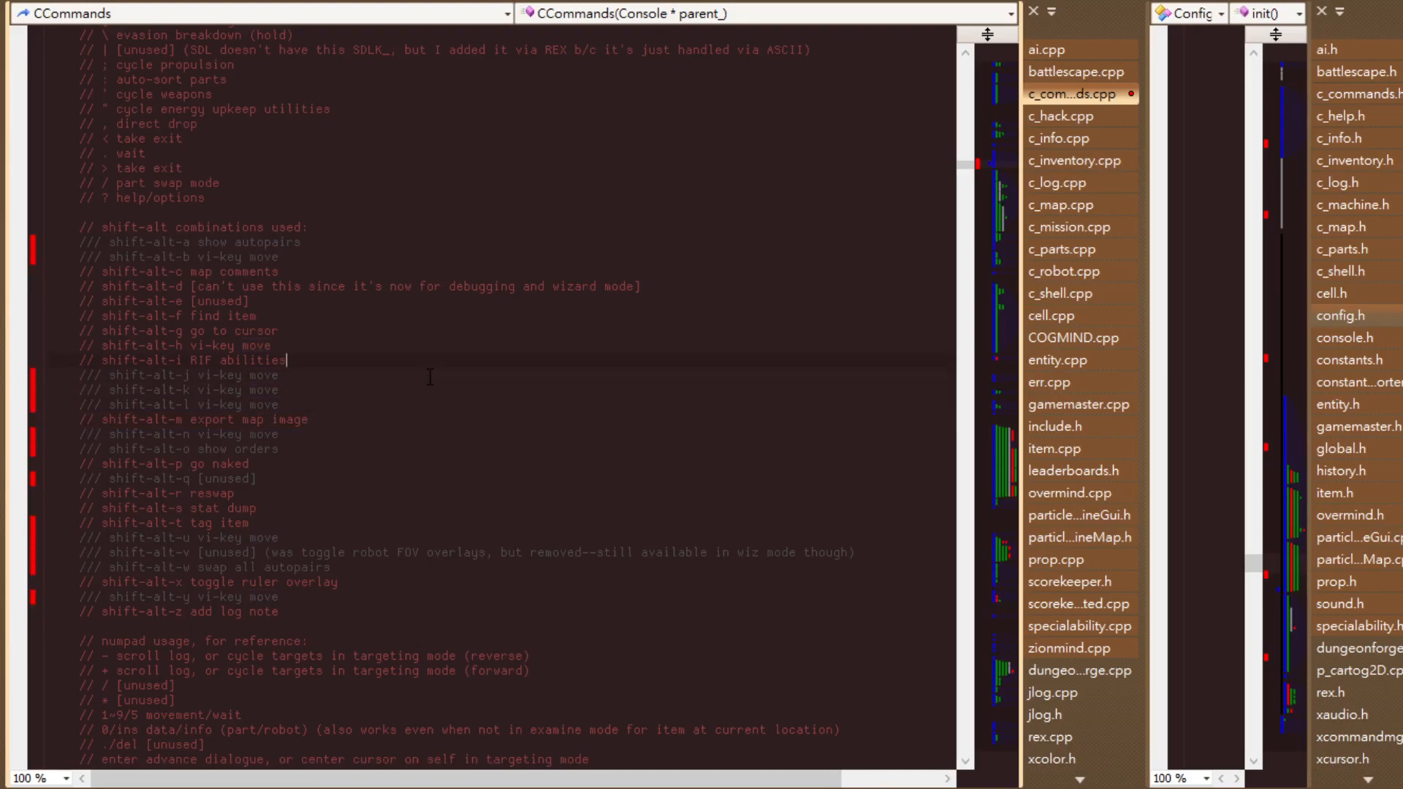
key(Down)
key(Down)
key(Down)
key(Down)
key(Up)
key(Up)
key(Up)
key(Up)
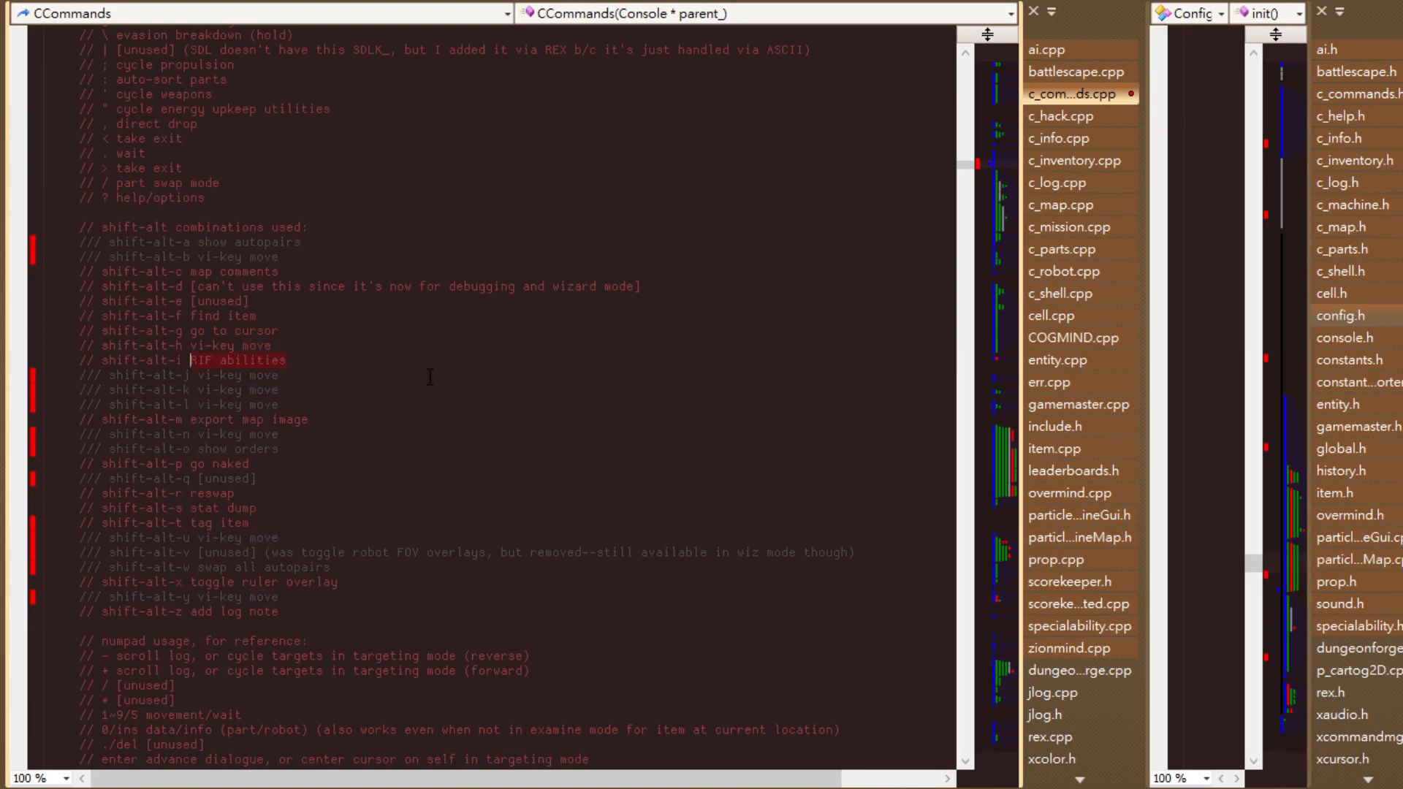
Add a third slash to the shift-alt-h comment line and save the source file.
key(Up)
key(Home)
text(/)
key(ctrl+s)
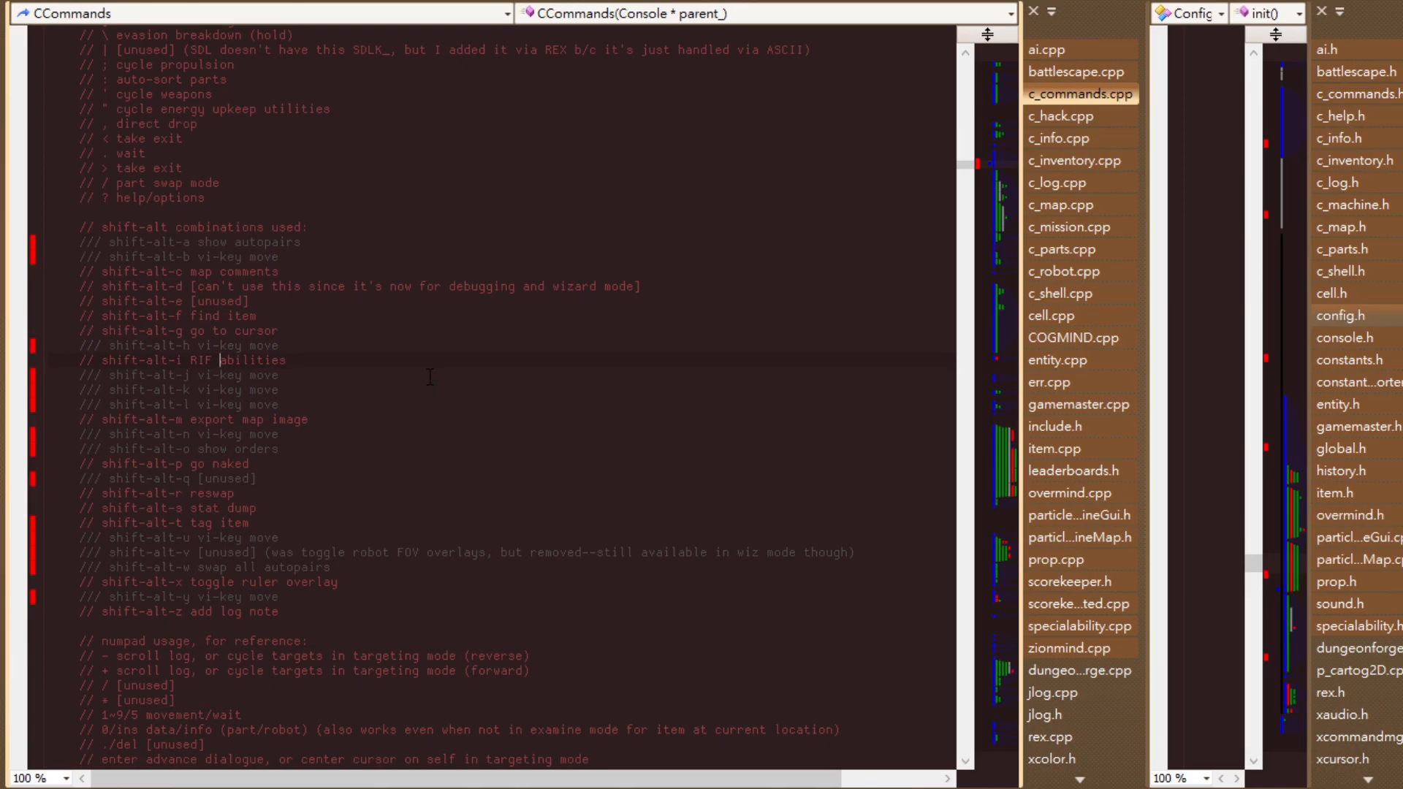
Highlight the "alt-i" part of the shift-alt-i comment to review its key combination.
key(ctrl+Left)
key(Left)
key(ctrl+shift+Left)
key(ctrl+shift+Left)
key(ctrl+shift+Left)
key(ctrl+shift+Left)
key(ctrl+shift+Left)
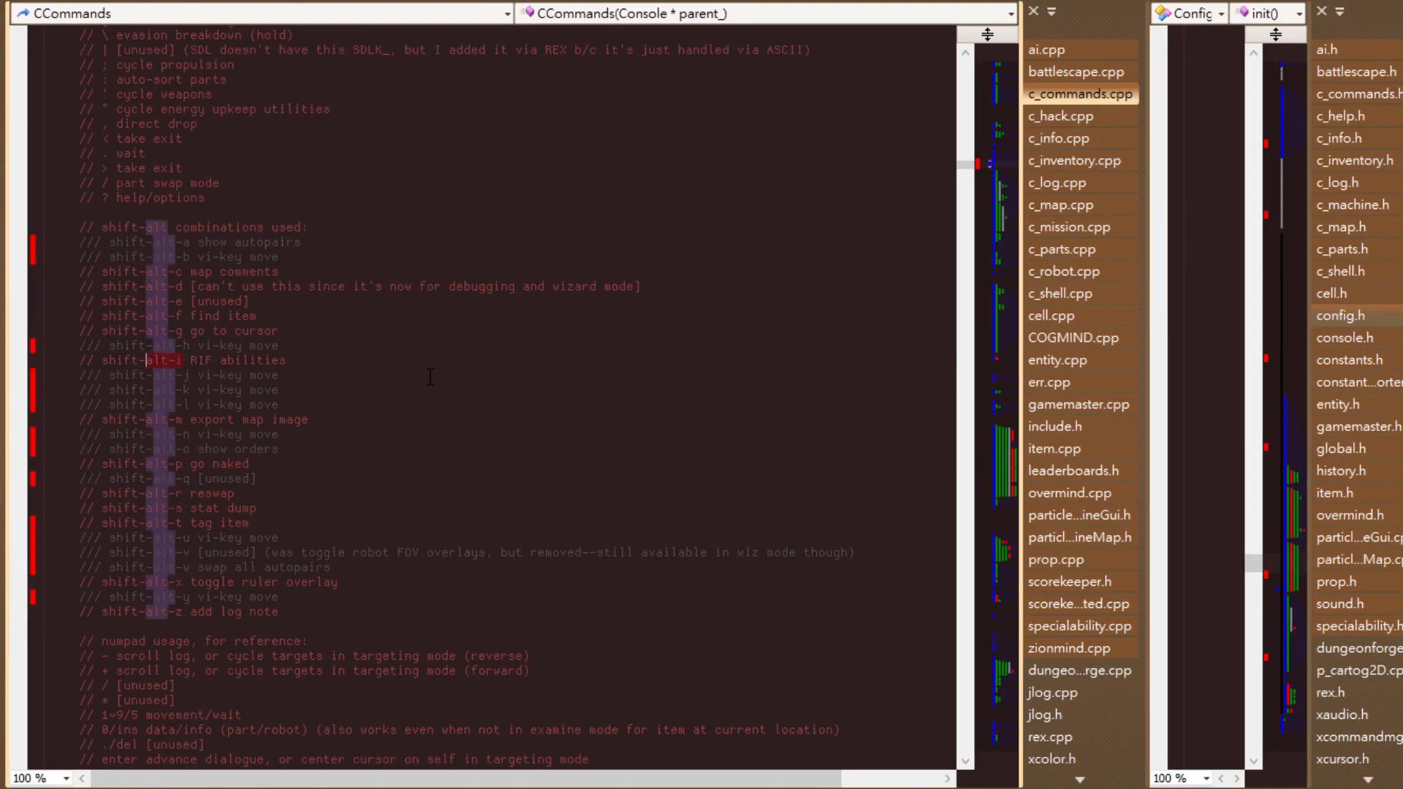
Highlight "go to cursor" in the shift-alt-g comment and "find item" in the shift-alt-f comment to review both commands.
key(End)
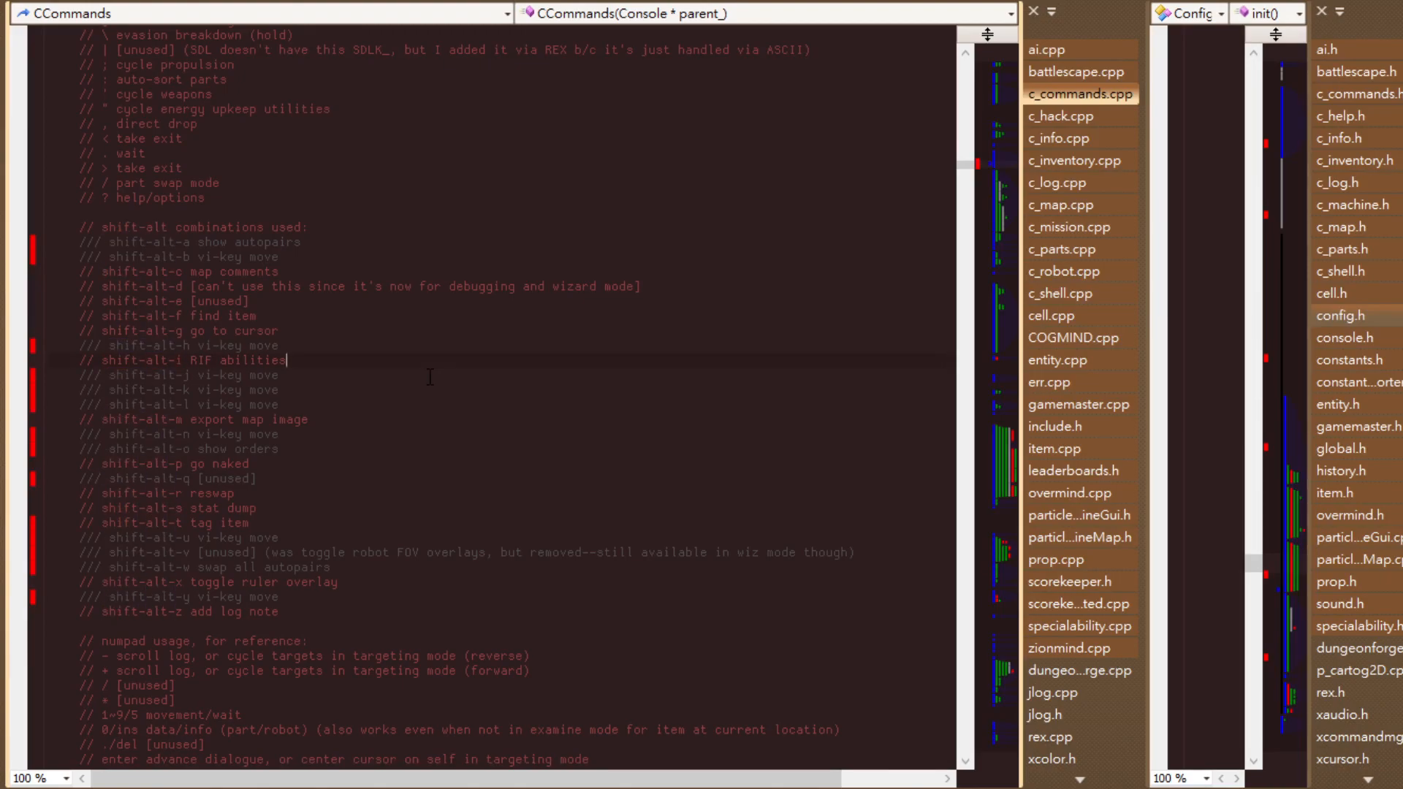
key(Up)
key(Up)
key(Down)
key(Down)
key(Up)
key(Up)
key(ctrl+shift+Left)
key(ctrl+shift+Left)
key(ctrl+shift+Left)
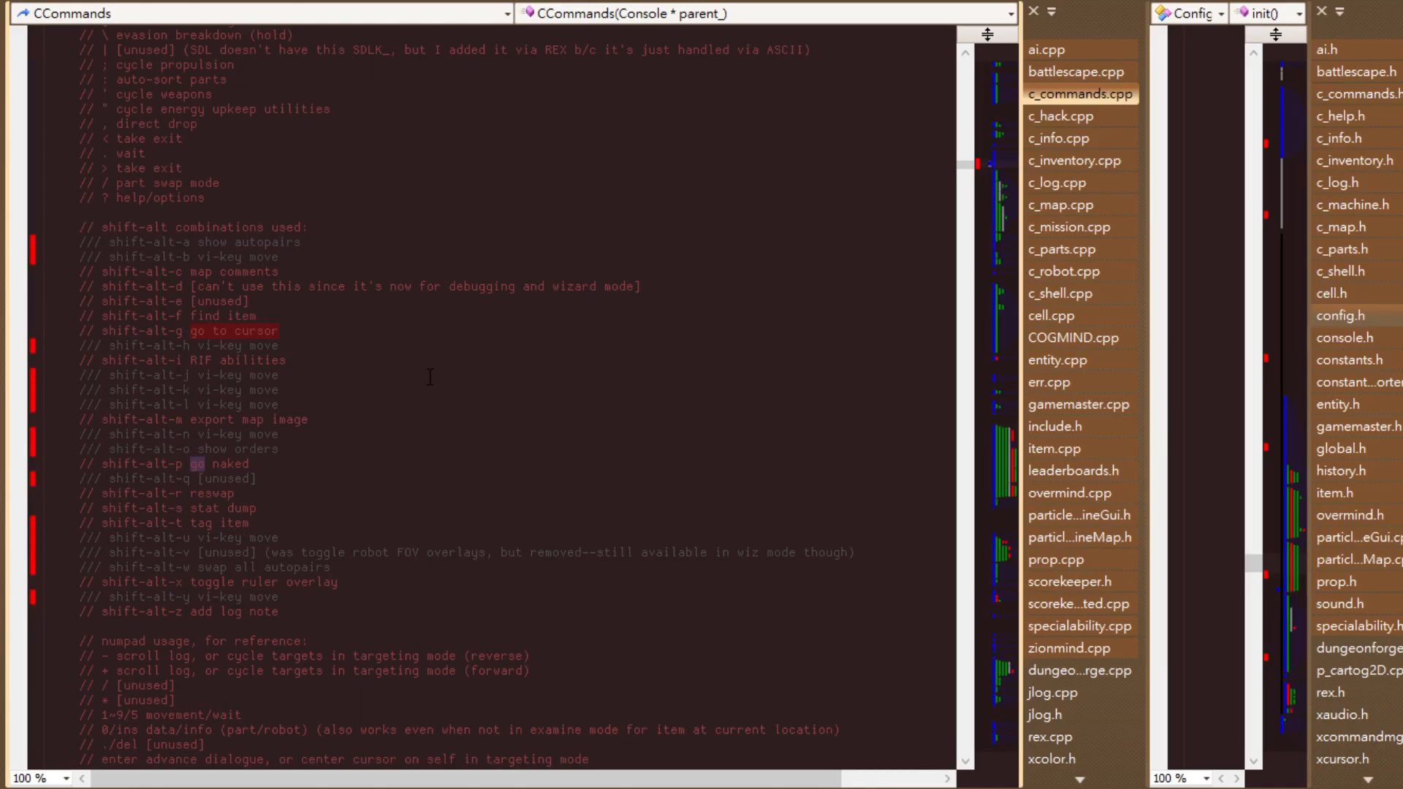
key(Up)
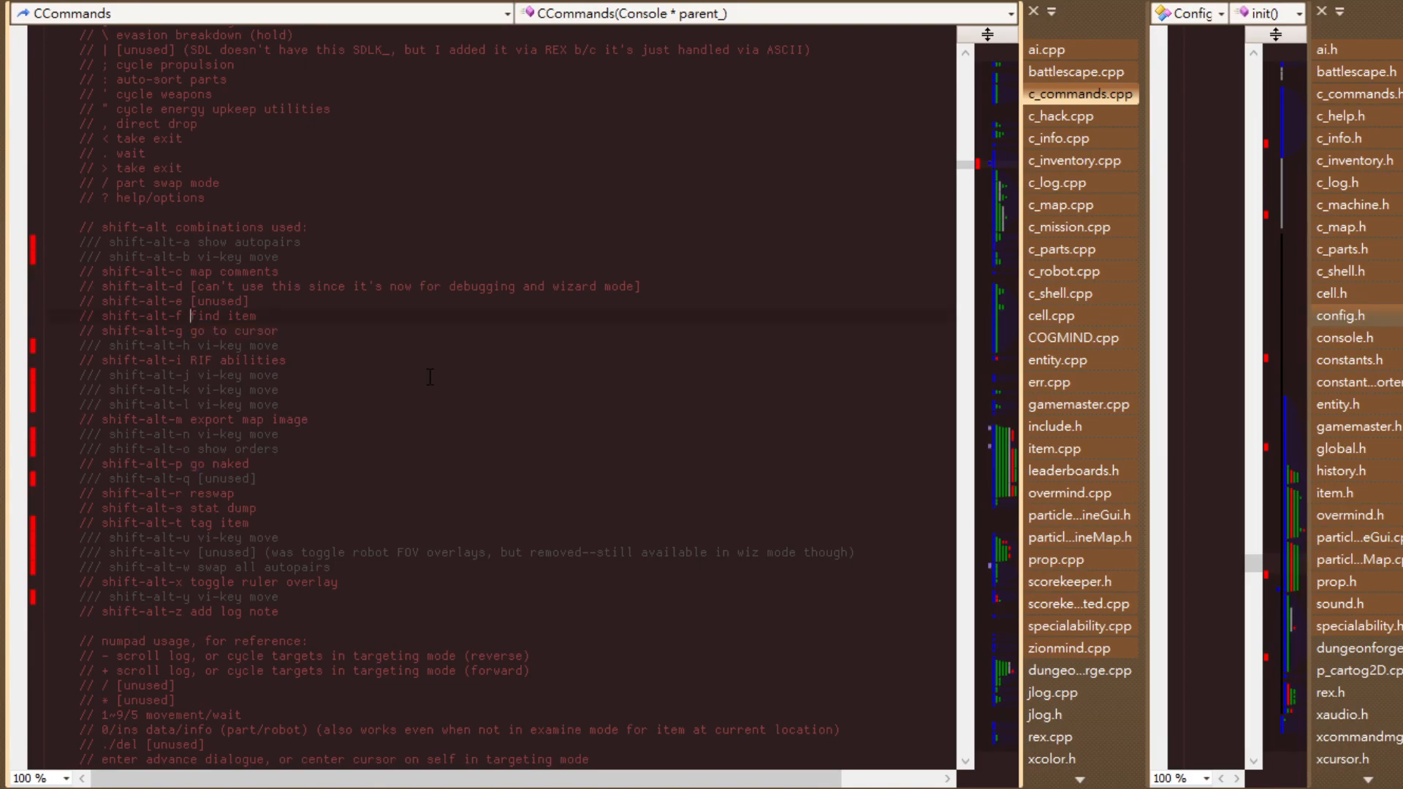
key(shift+End)
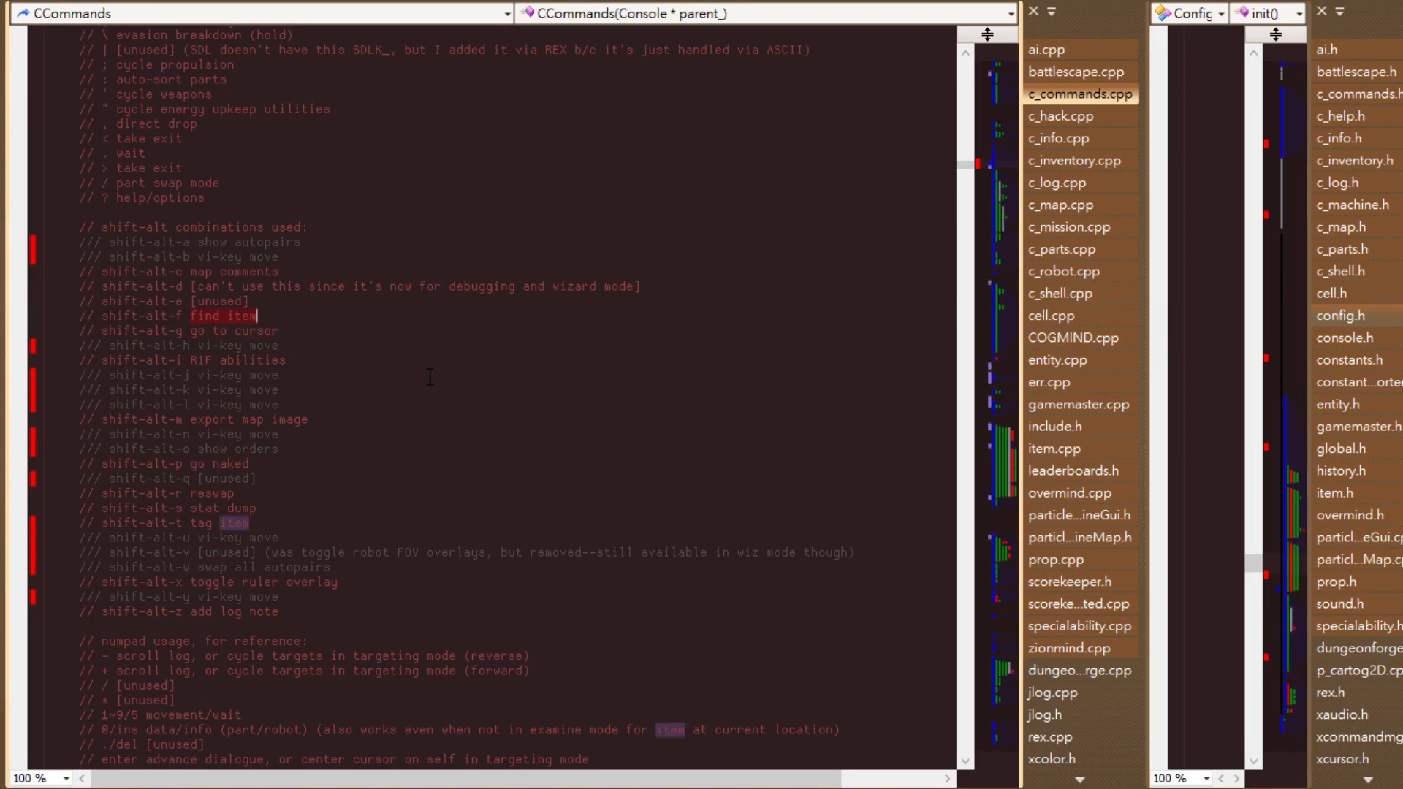
Gray out the shift-alt-e and shift-alt-d comment lines by adding a third slash to each.
key(Up)
key(Home)
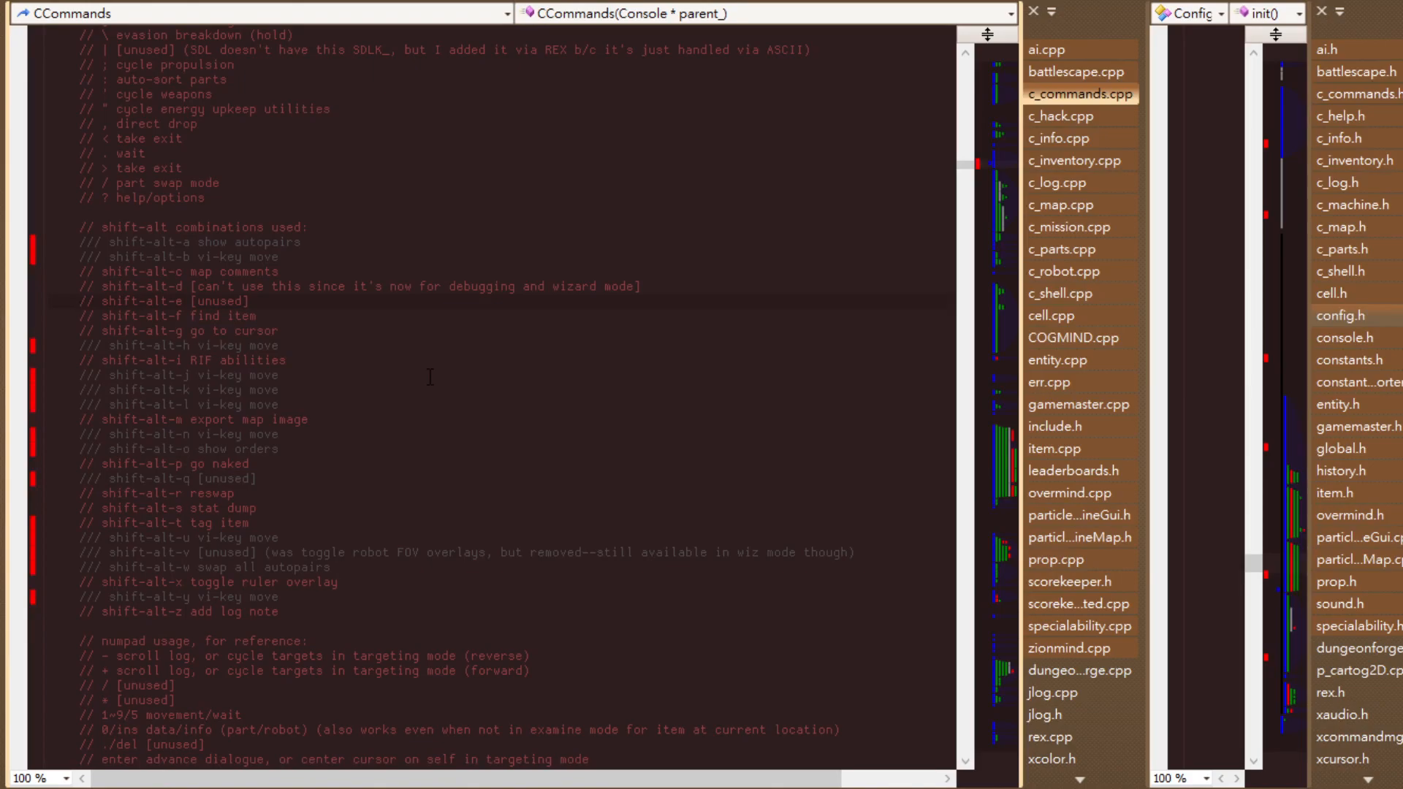
text(/)
key(Up)
text(/)
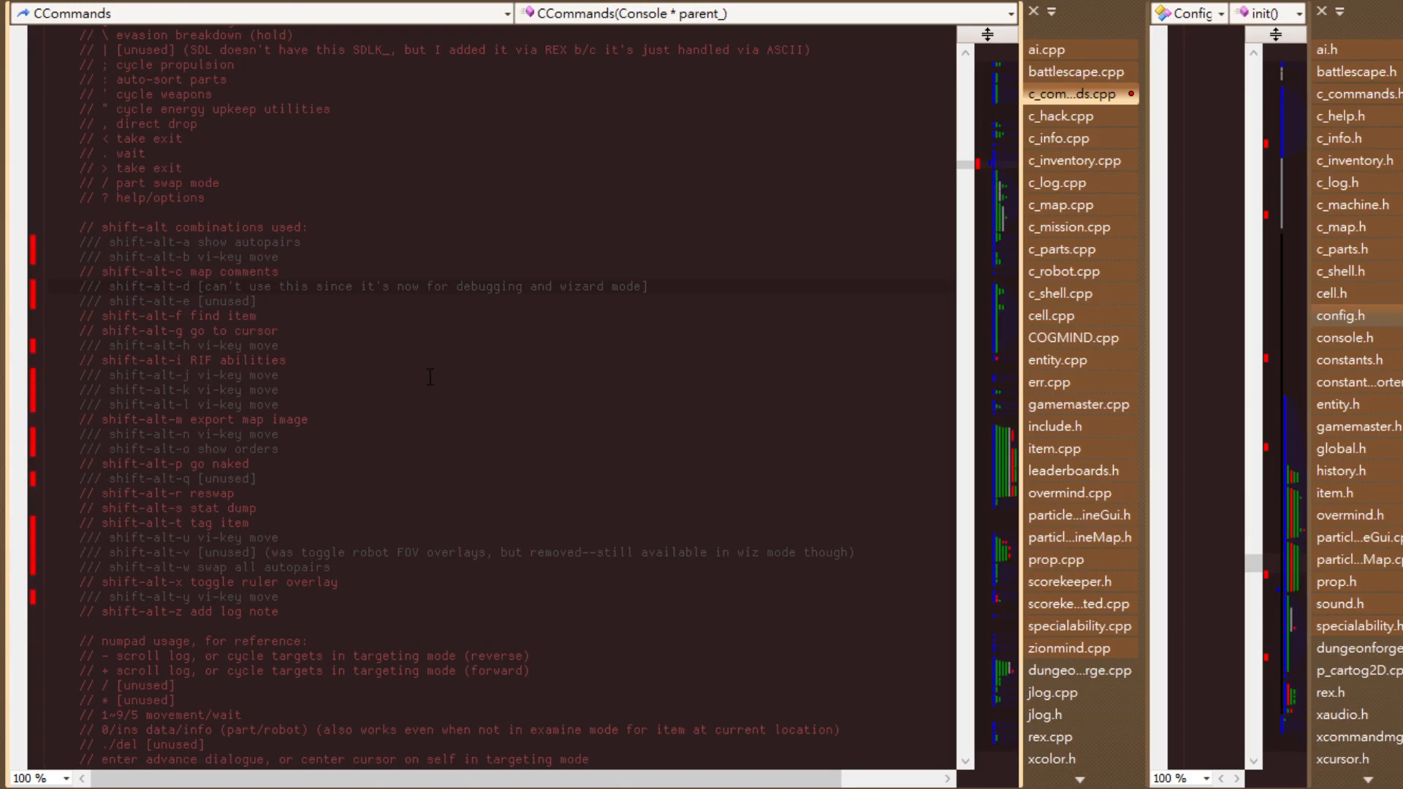
Highlight "map comments" in the shift-alt-c comment to review the command.
key(ctrl+shift+Left)
key(ctrl+shift+Left)
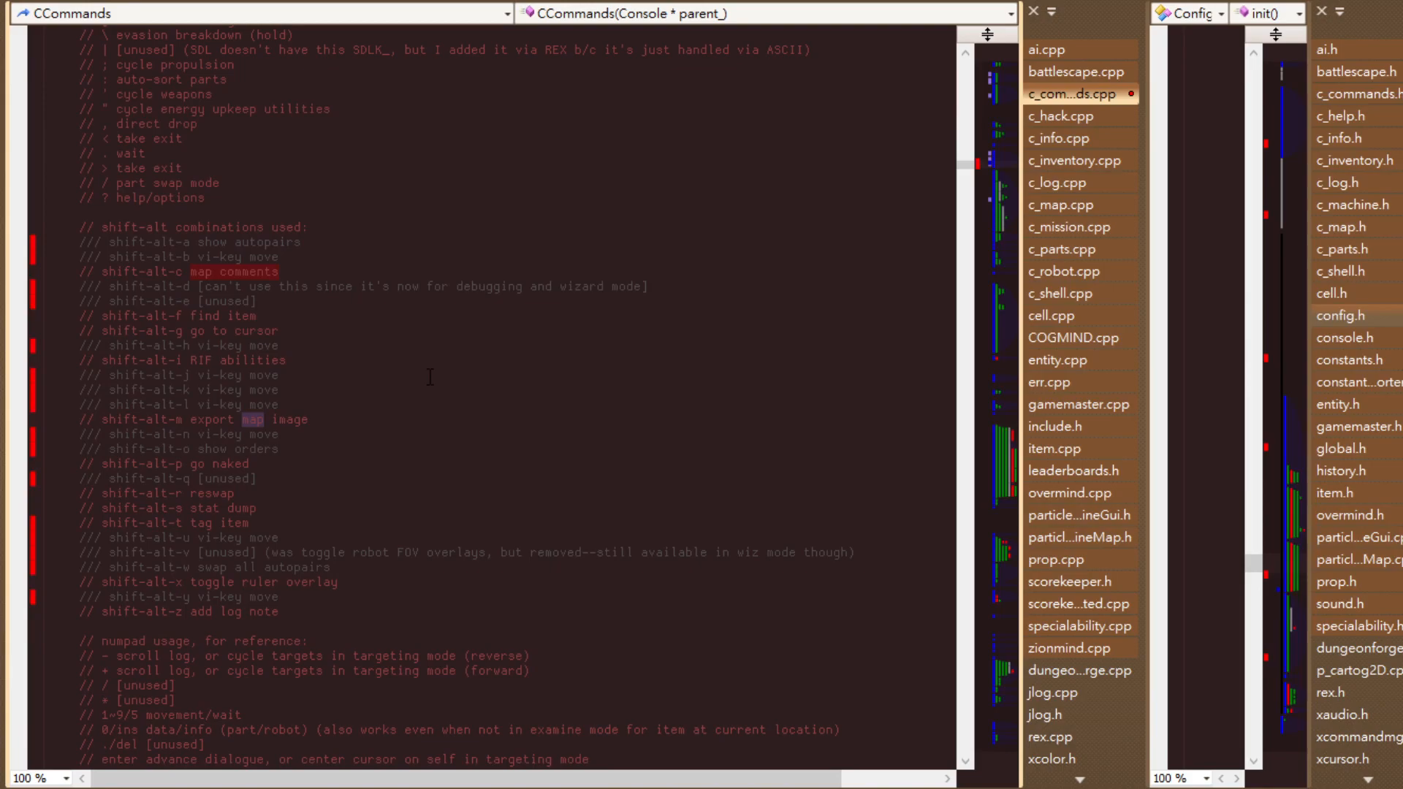
key(Home)
key(Home)
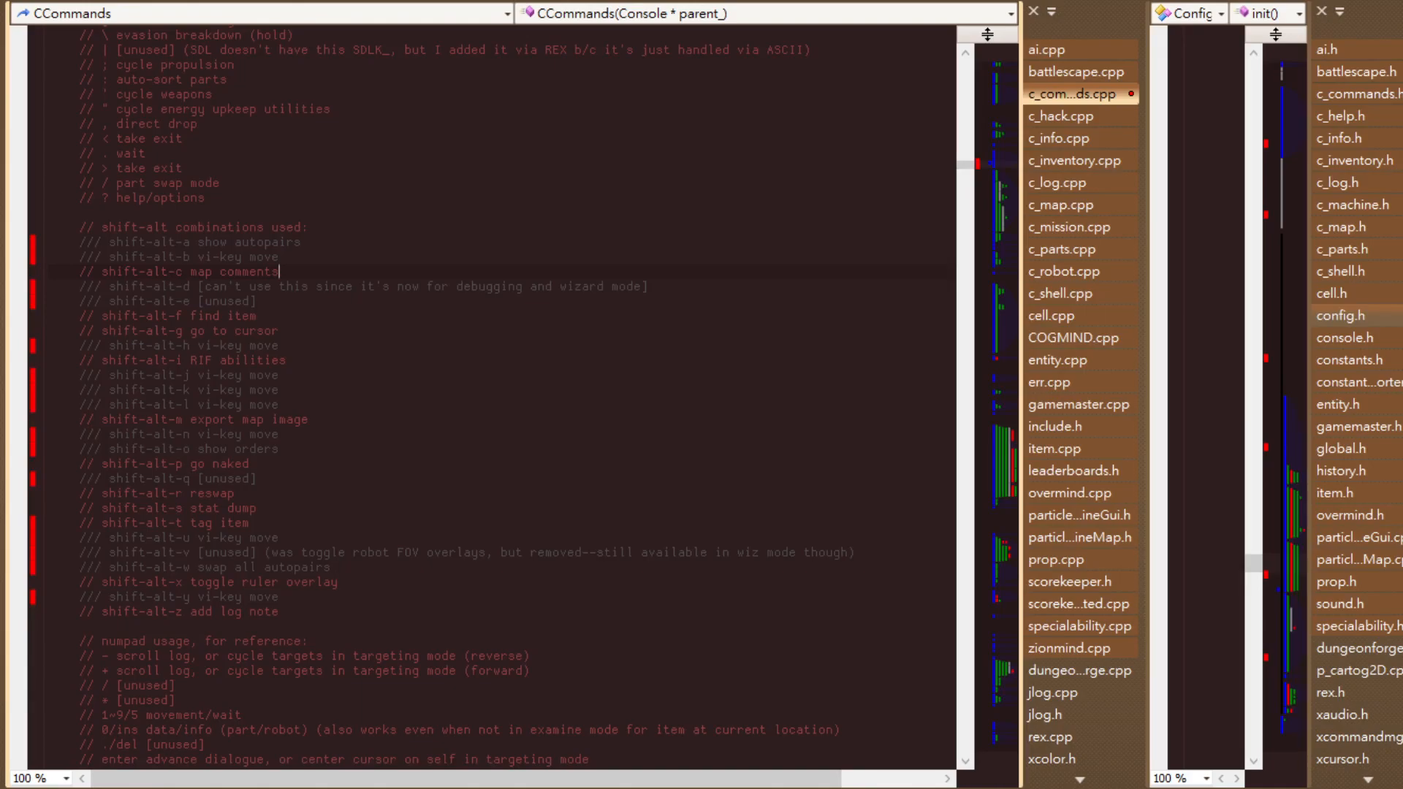
Examine the remaining active shift-alt comments, especially the key letters and descriptions of shift-alt-f, shift-alt-g, shift-alt-i and shift-alt-p.
click(415, 361)
click(312, 320)
click(310, 330)
click(354, 366)
click(364, 379)
click(364, 388)
click(64, 391)
double_click(177, 359)
click(208, 360)
click(199, 360)
click(180, 317)
click(178, 360)
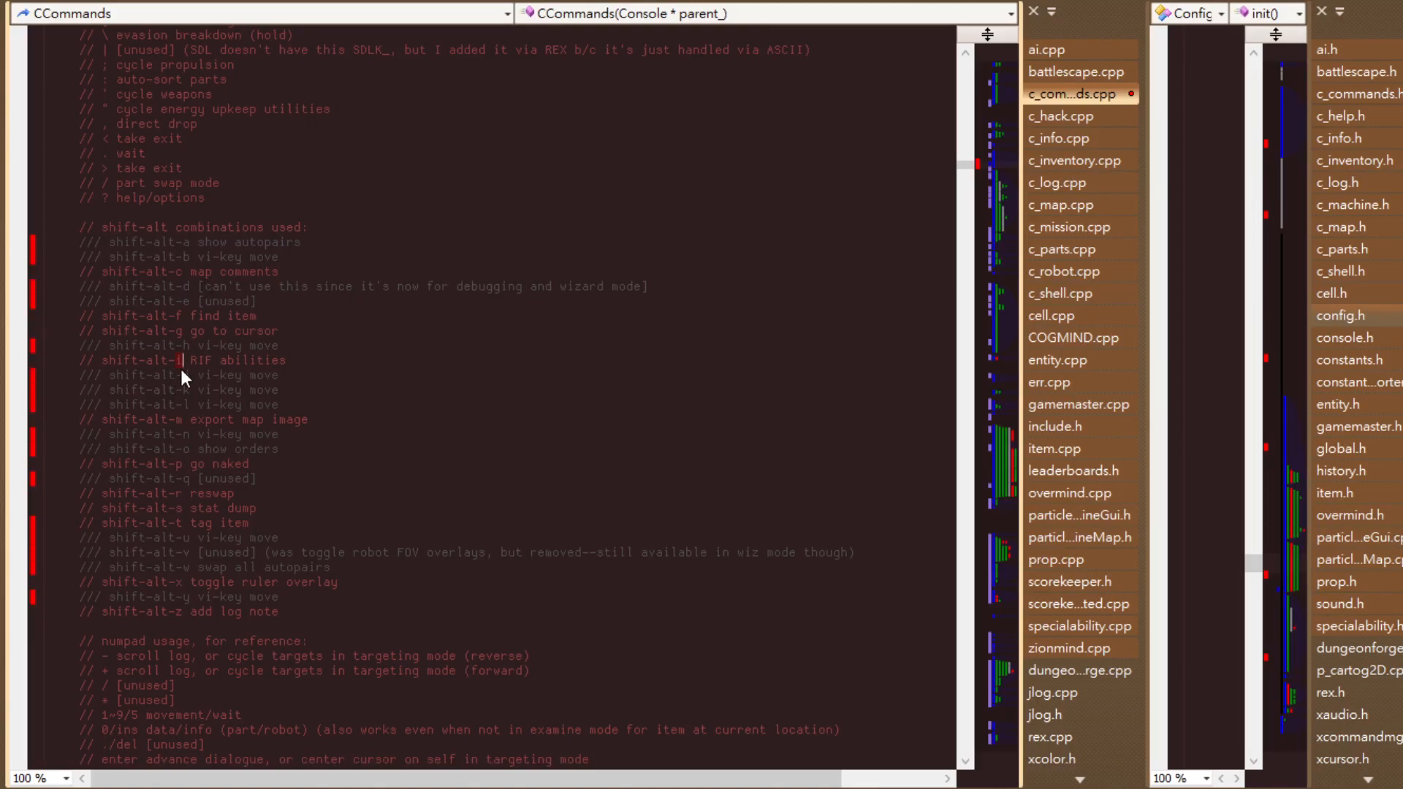
click(274, 359)
click(353, 469)
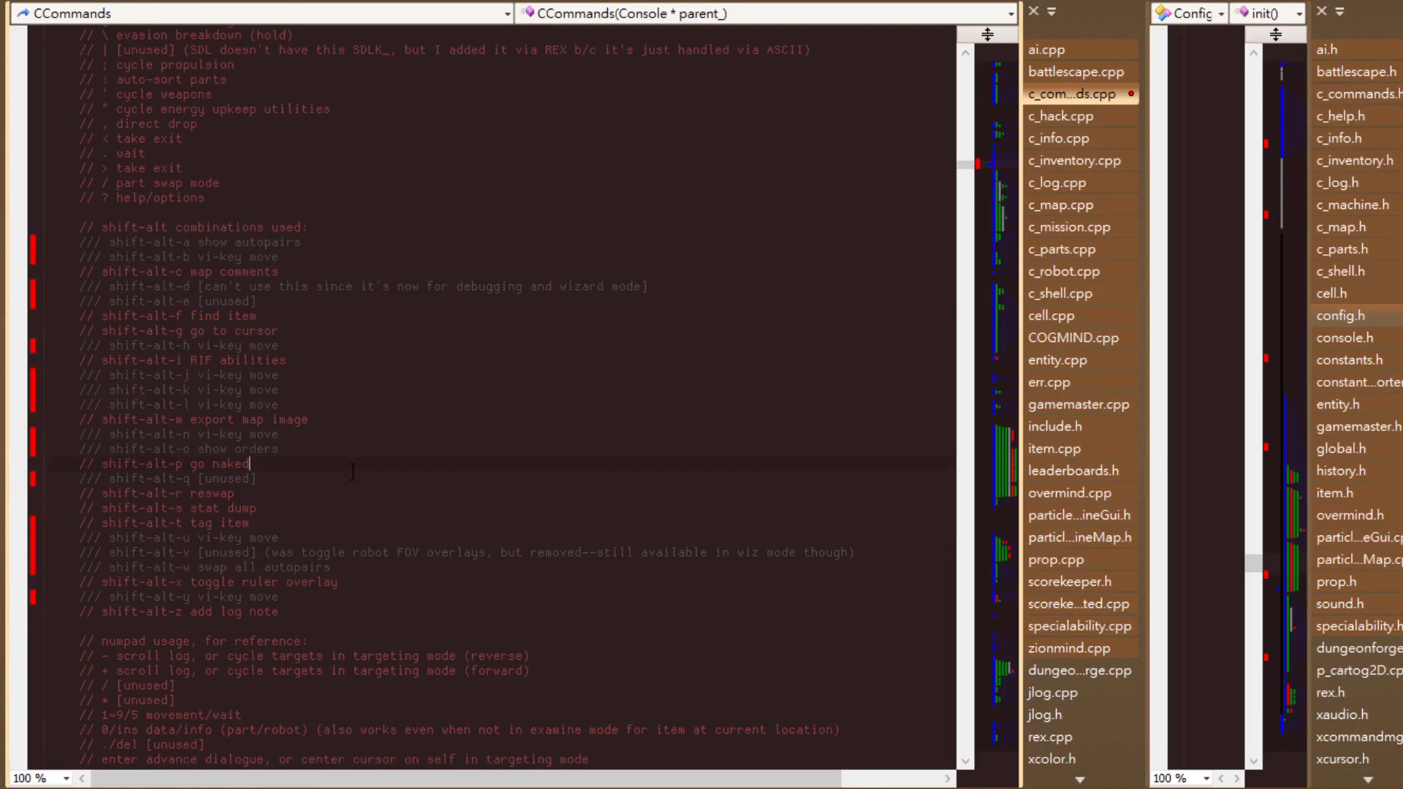
Switch to REXPaint and open the GUI image from the image list.
key(alt+Tab)
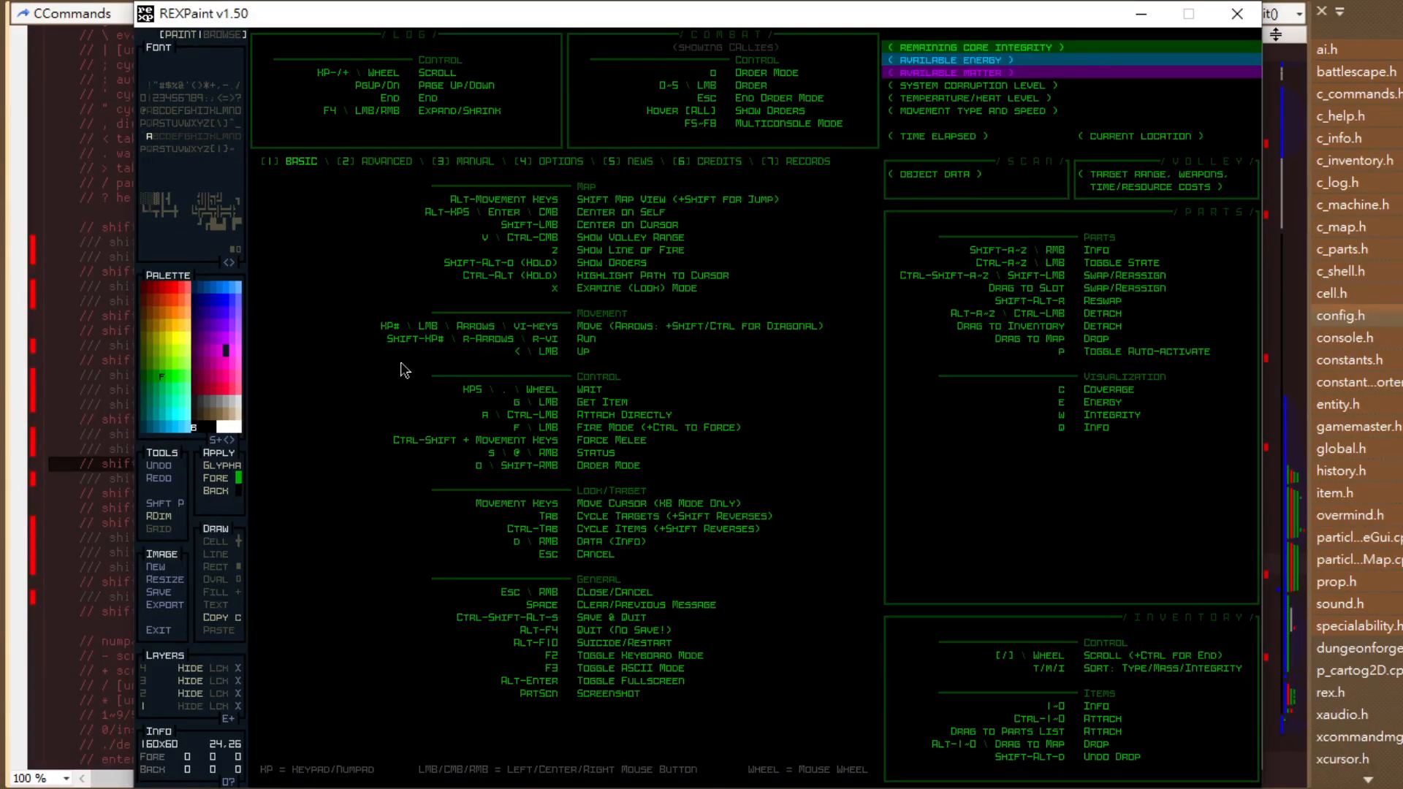
key(alt+Tab)
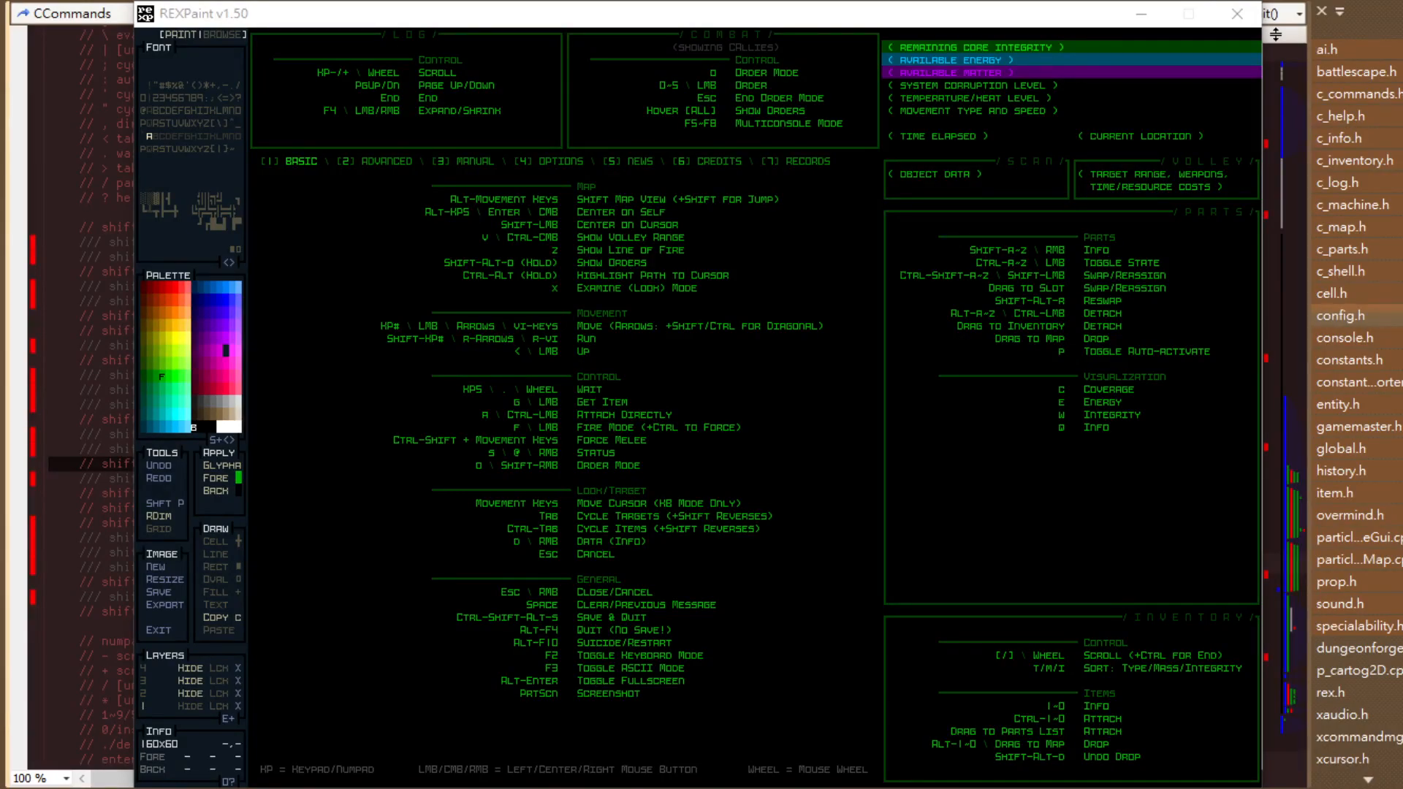
click(679, 15)
key(Tab)
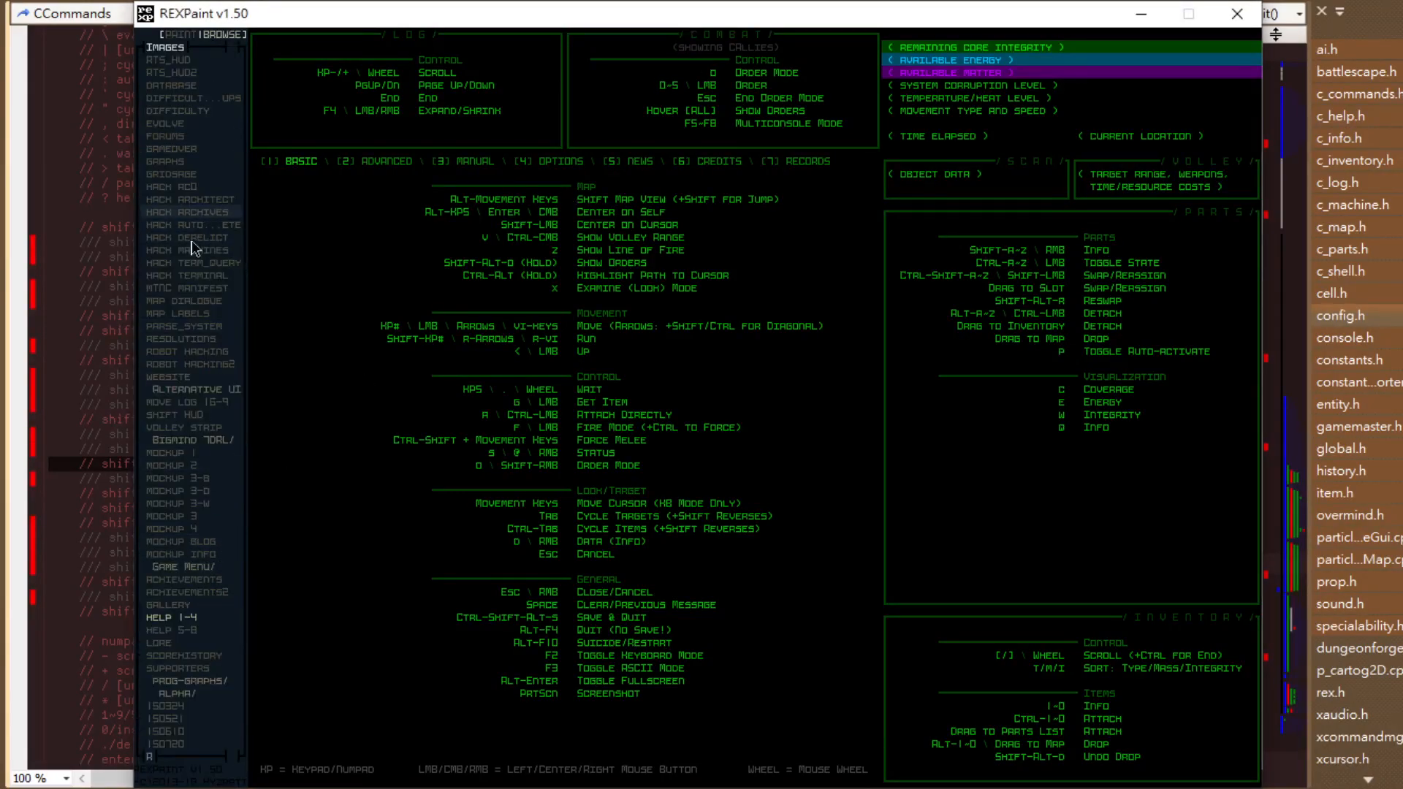
scroll(194, 249, up, 7)
click(181, 300)
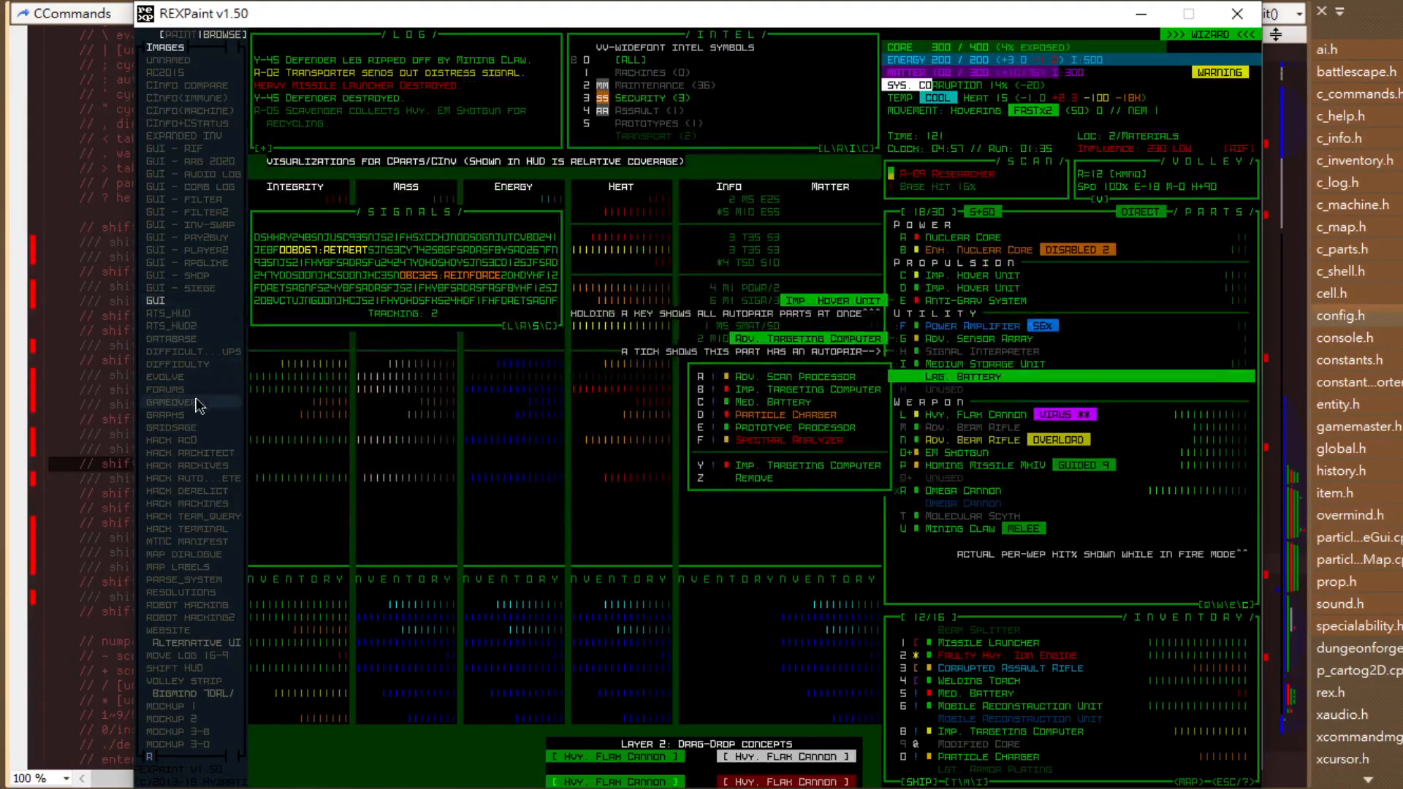
Duplicate the GUI image and name the copy "GUI - SPECIAL".
shift+click(181, 309)
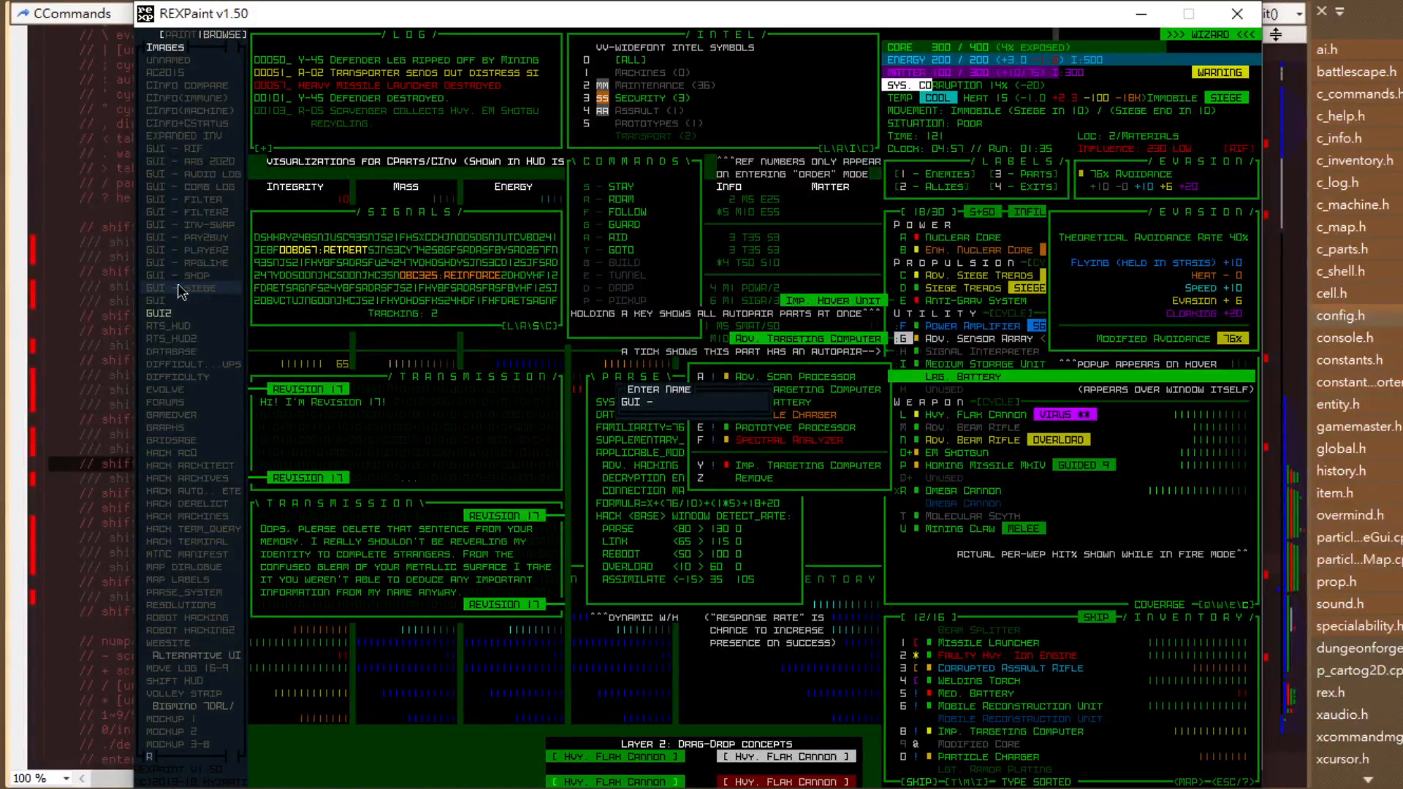
text(SPECIAL)
key(Return)
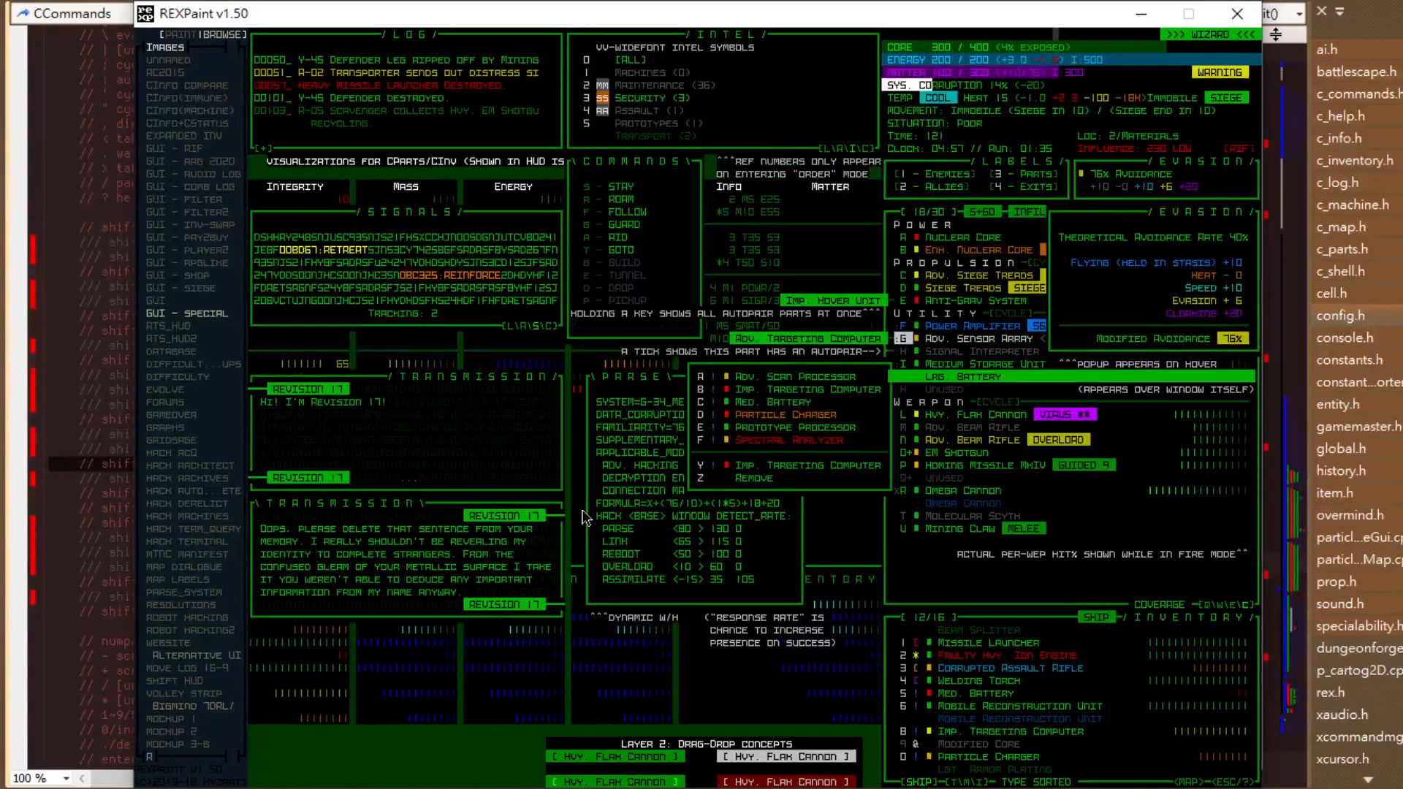
Compare the GUI - SPECIAL copy with the original GUI image.
key(Tab)
key(Tab)
key(Up)
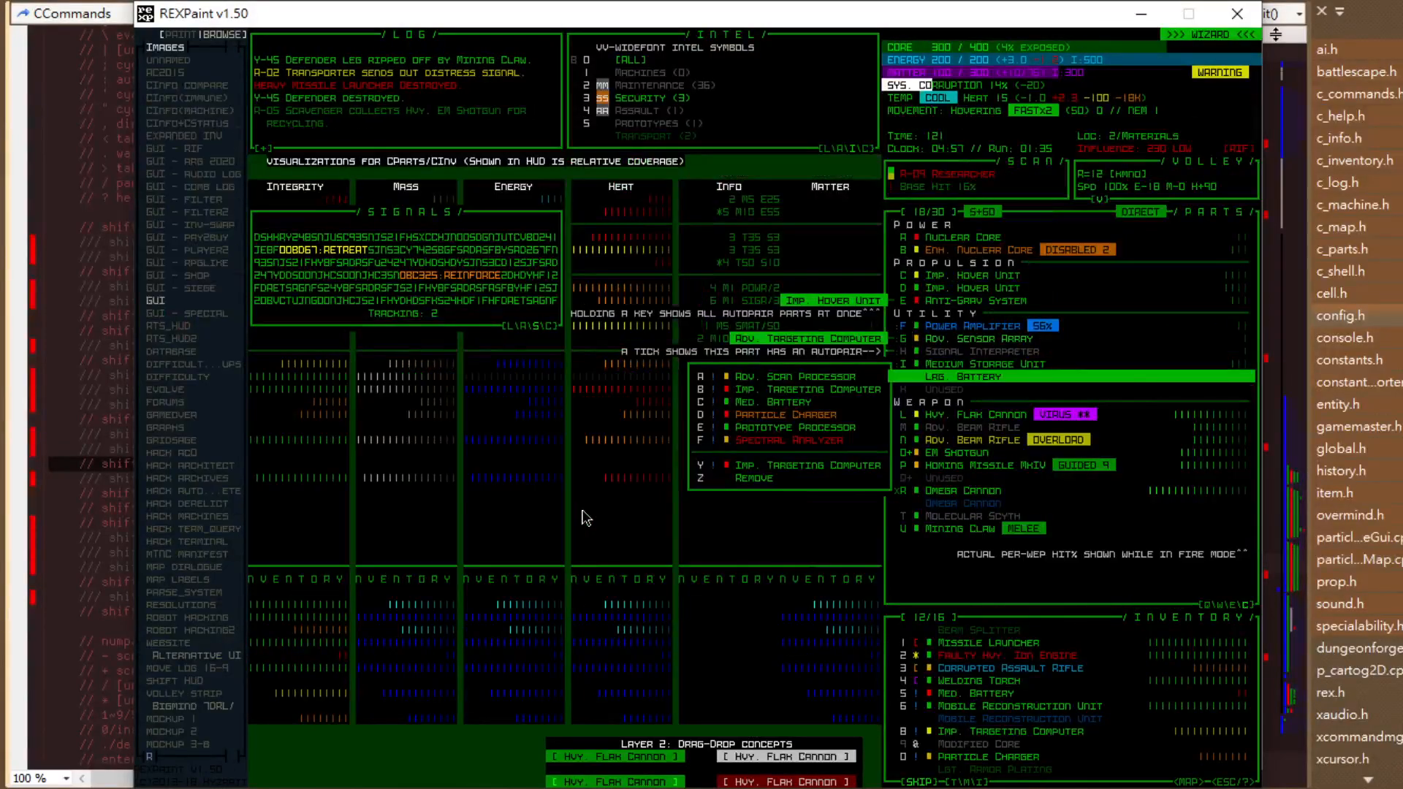
key(Tab)
key(ctrl+3)
key(Tab)
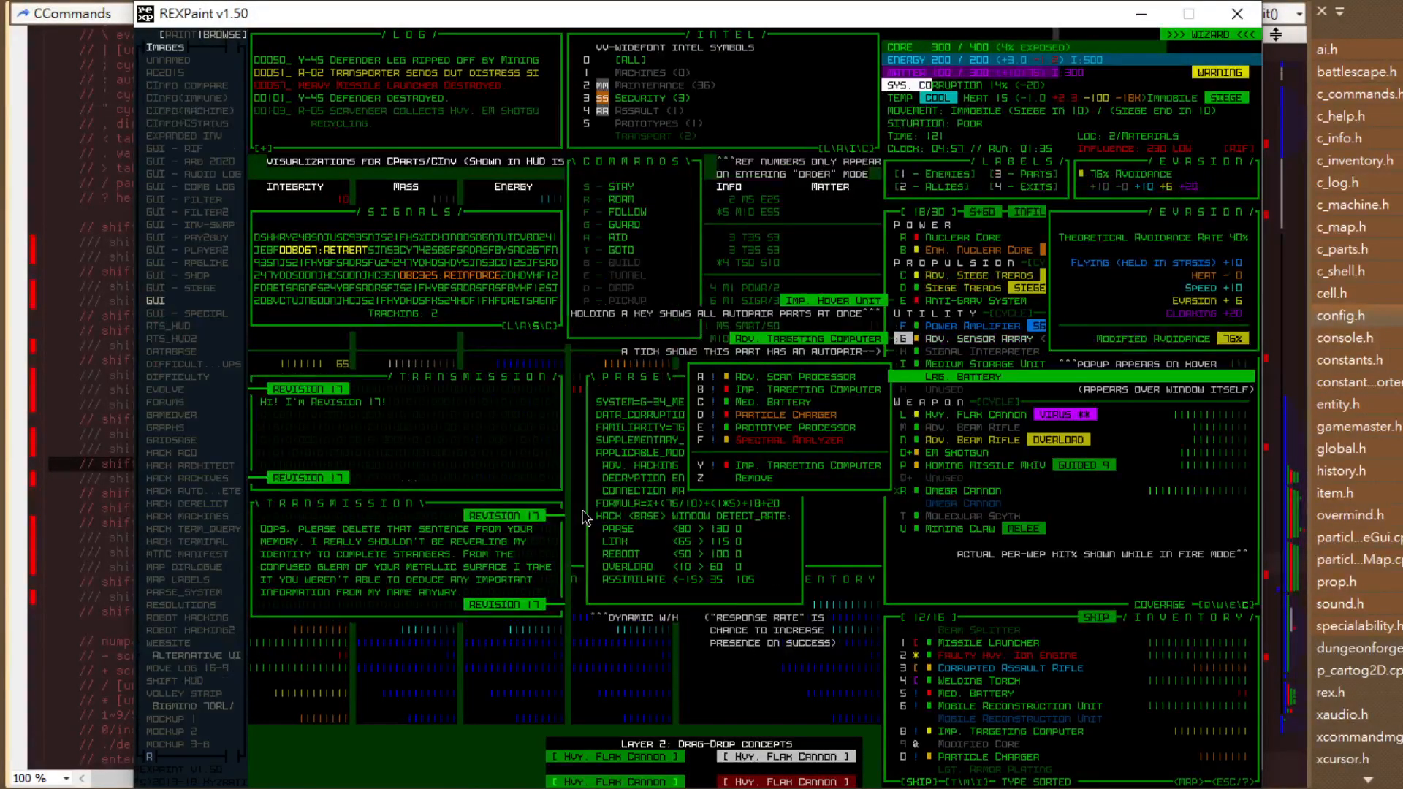
key(Down)
key(Tab)
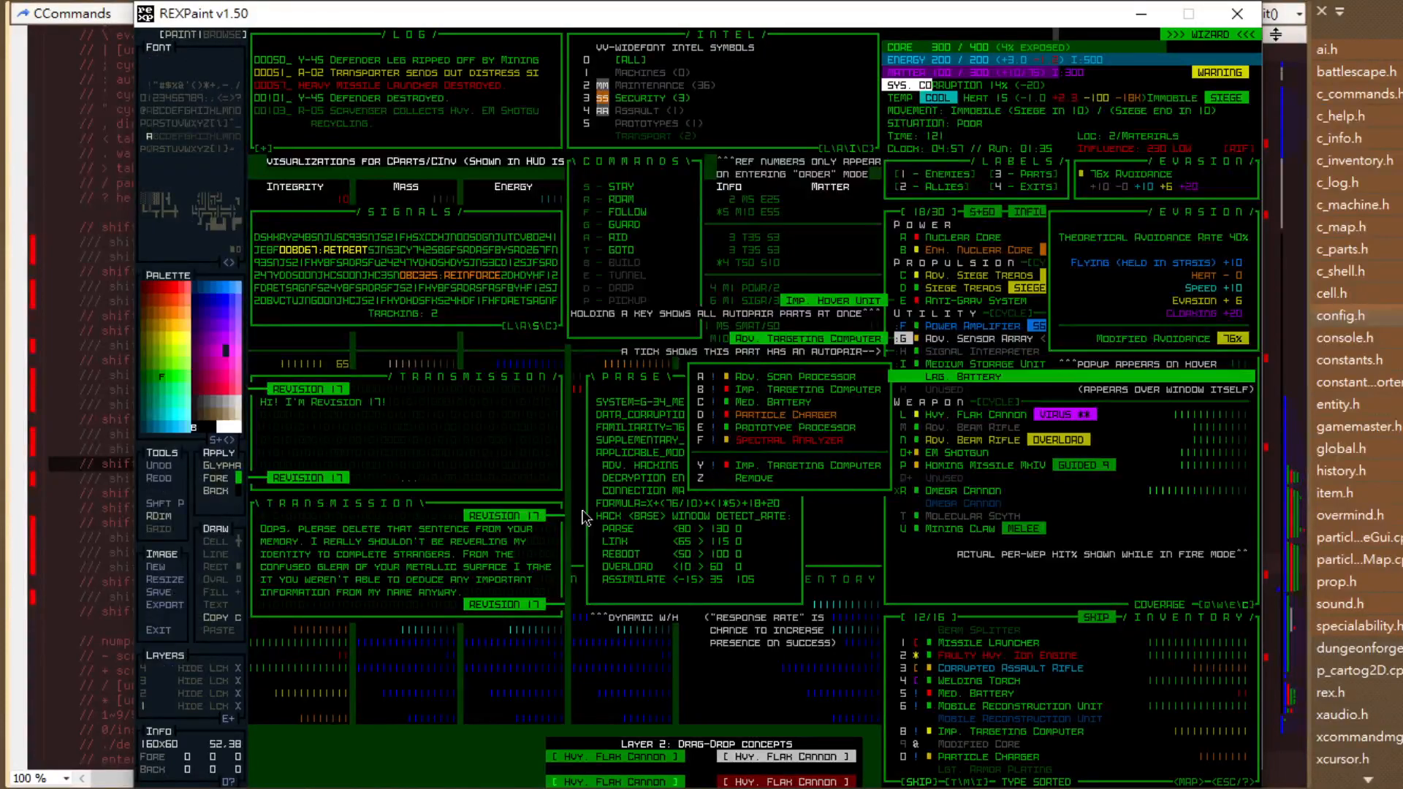
Hide layers 4, 3 and 2 of the GUI - SPECIAL image and delete them, keeping only layer 1.
key(ctrl+4)
key(ctrl+3)
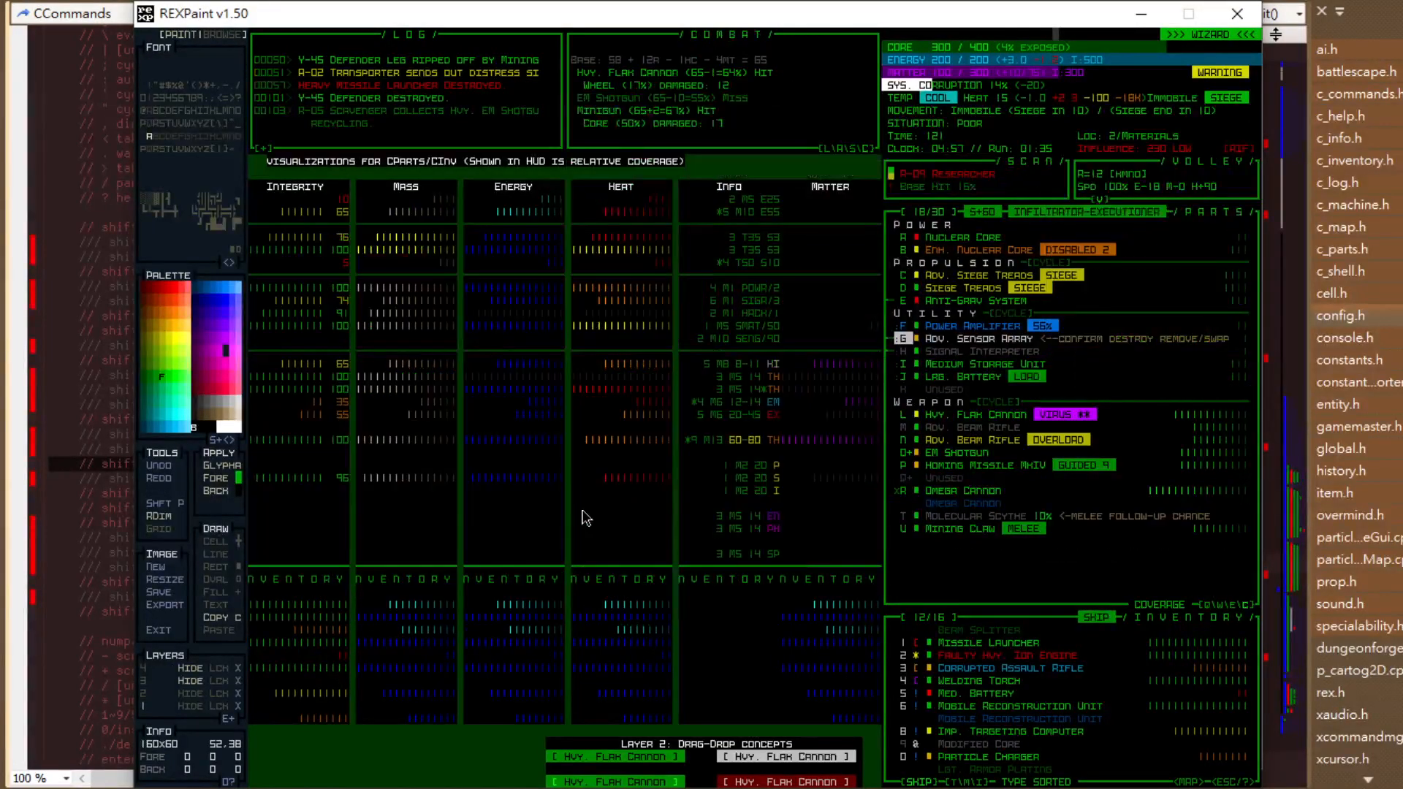
key(ctrl+2)
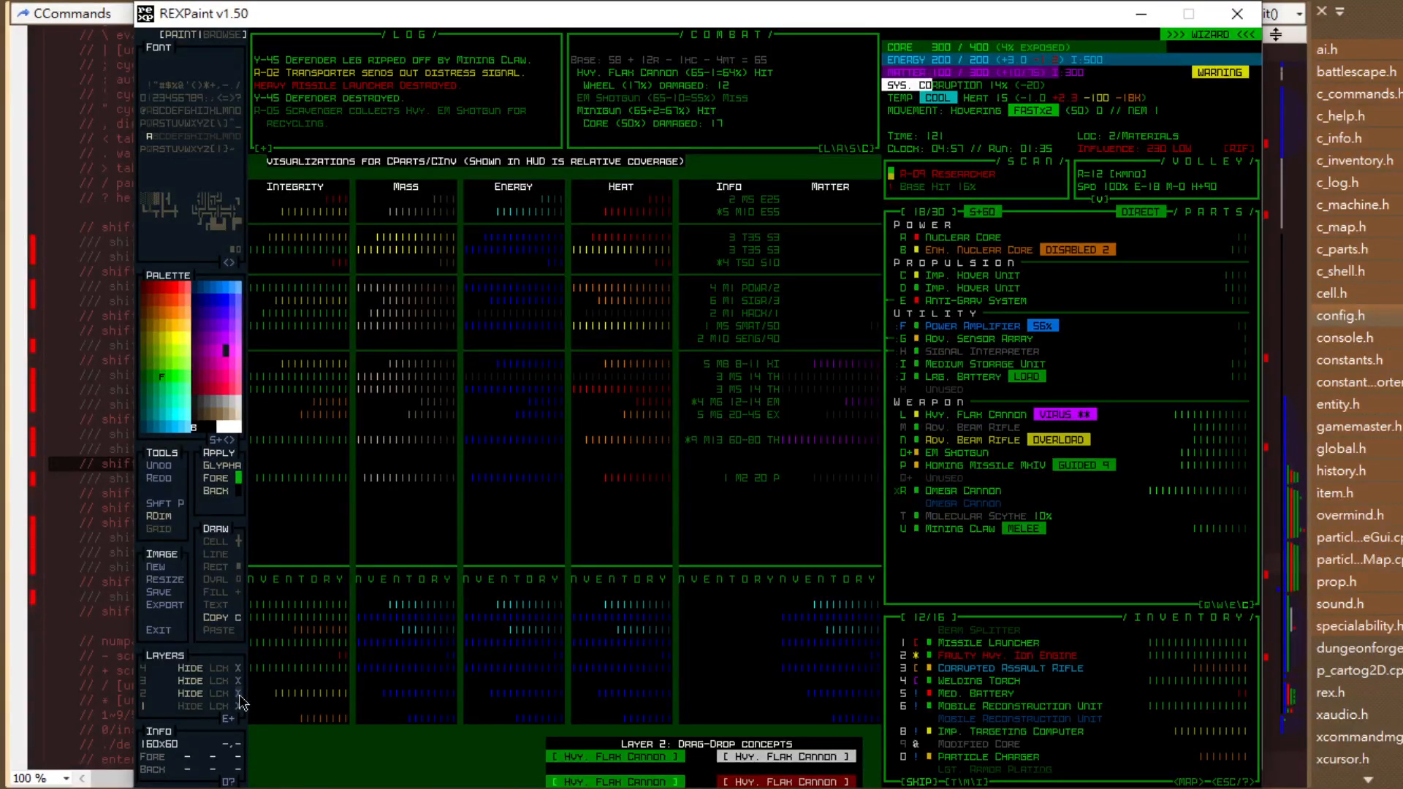
click(238, 691)
click(238, 694)
click(238, 694)
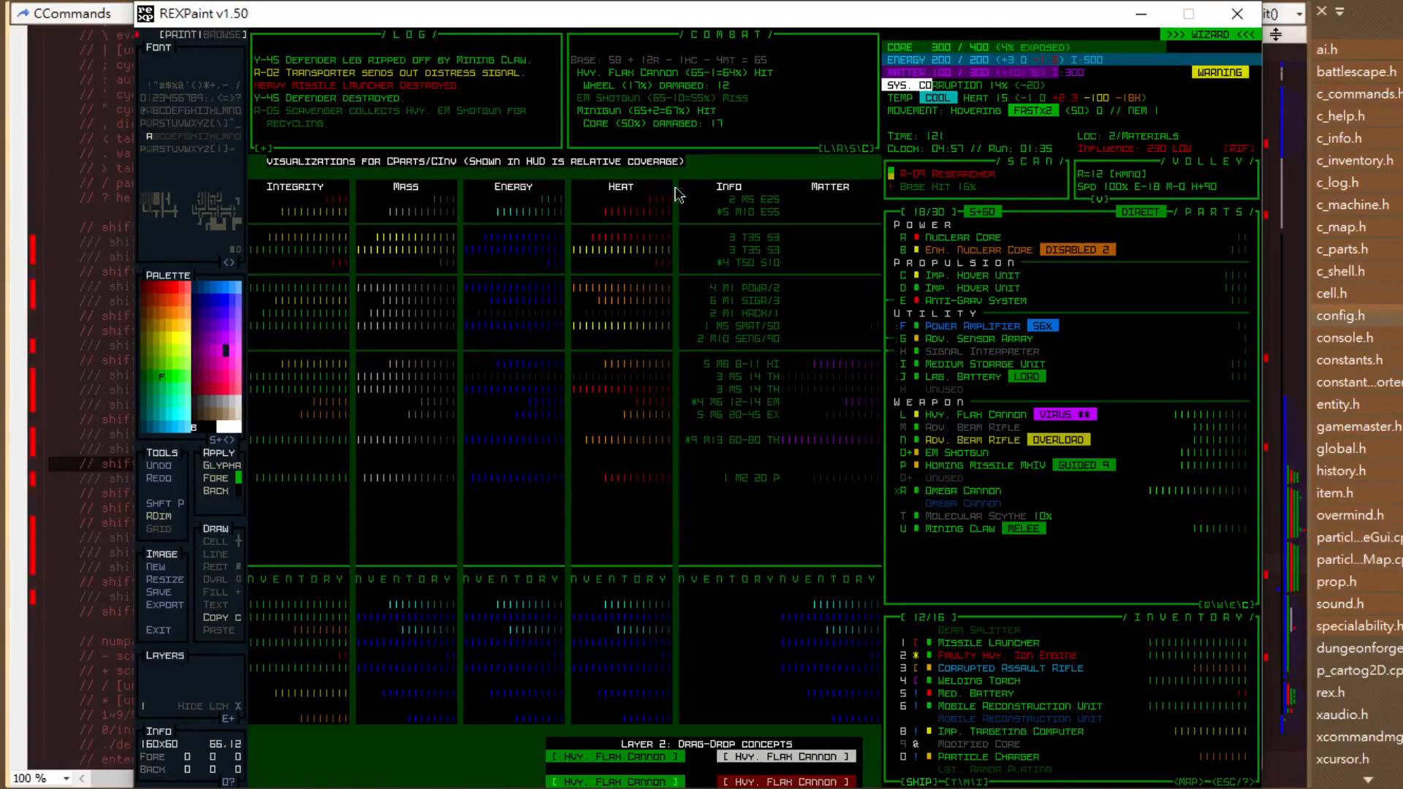
Blank out the map area below the LOG and COMBAT windows with a filled black rectangle and save the image.
key(Tab)
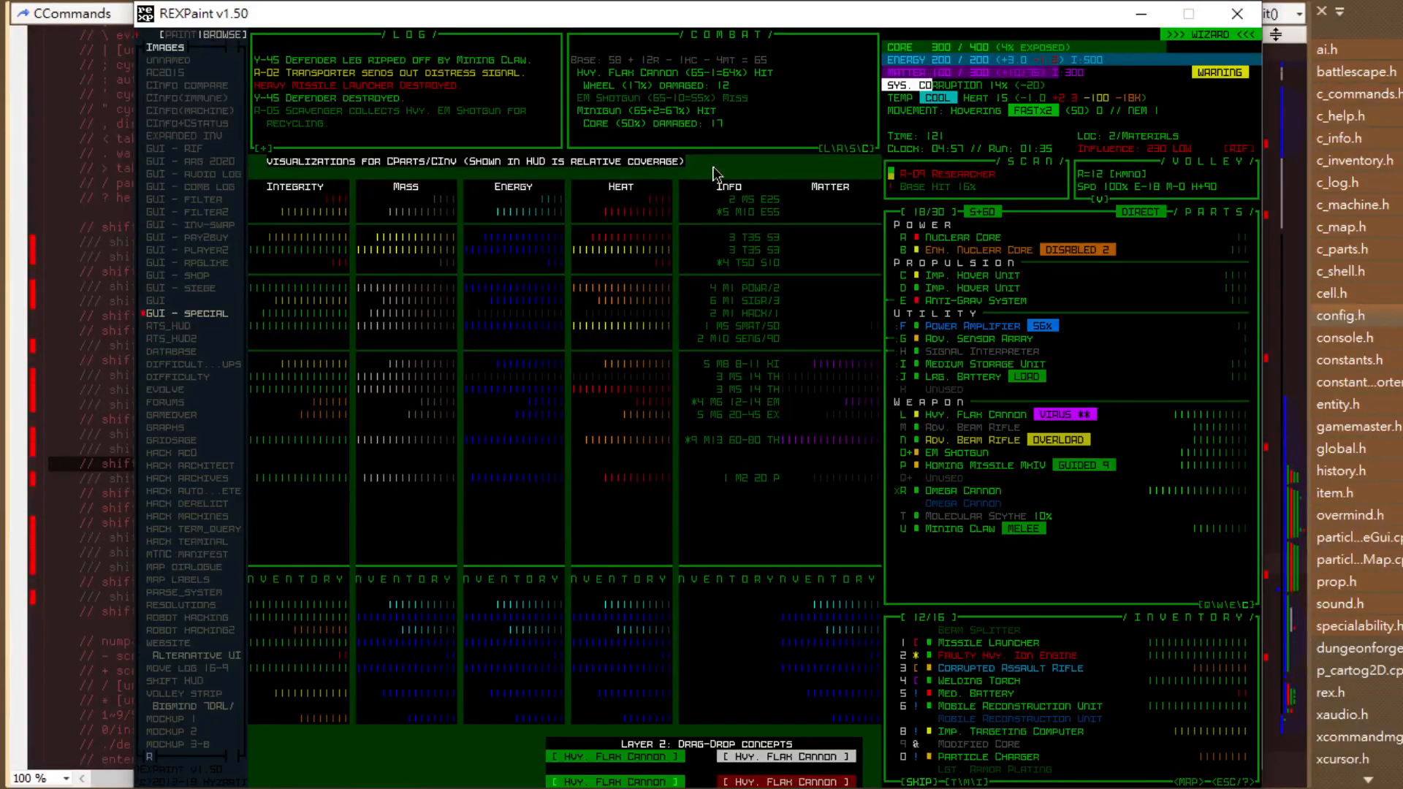
key(Tab)
right_click(715, 169)
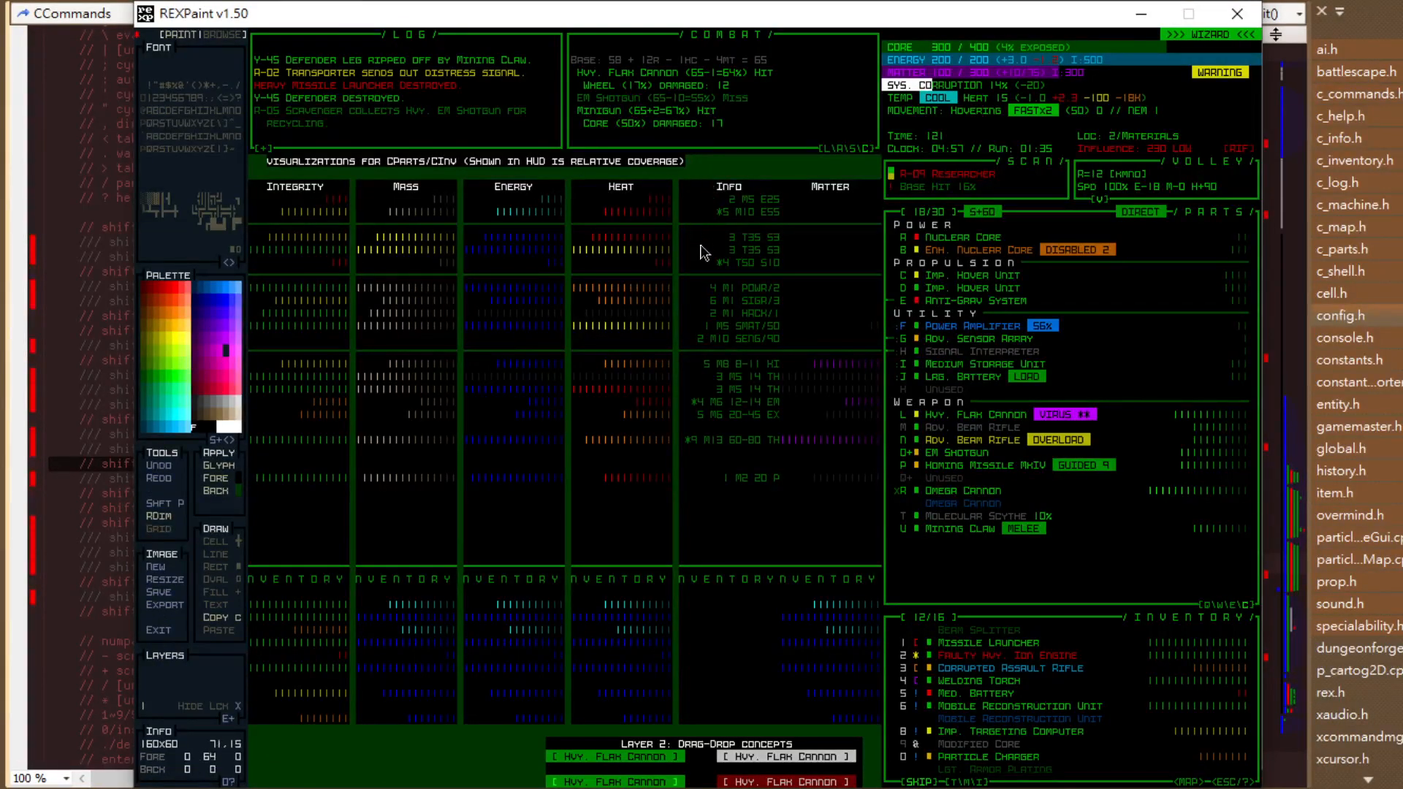
right_click(820, 252)
key(r)
drag(261, 169, 873, 786)
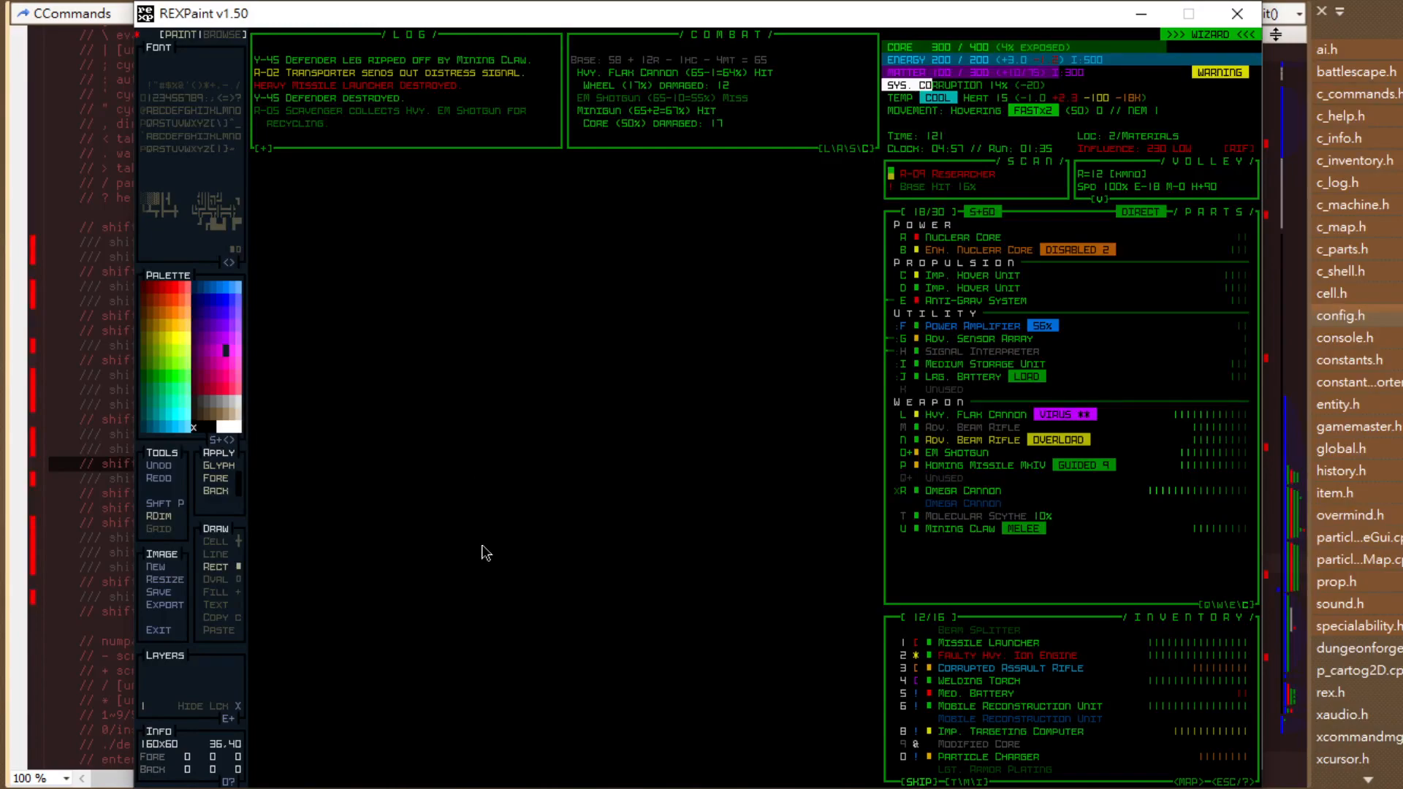
key(ctrl+s)
Open the ROBOT HACKING2 image in paint mode as a menu layout reference.
key(Tab)
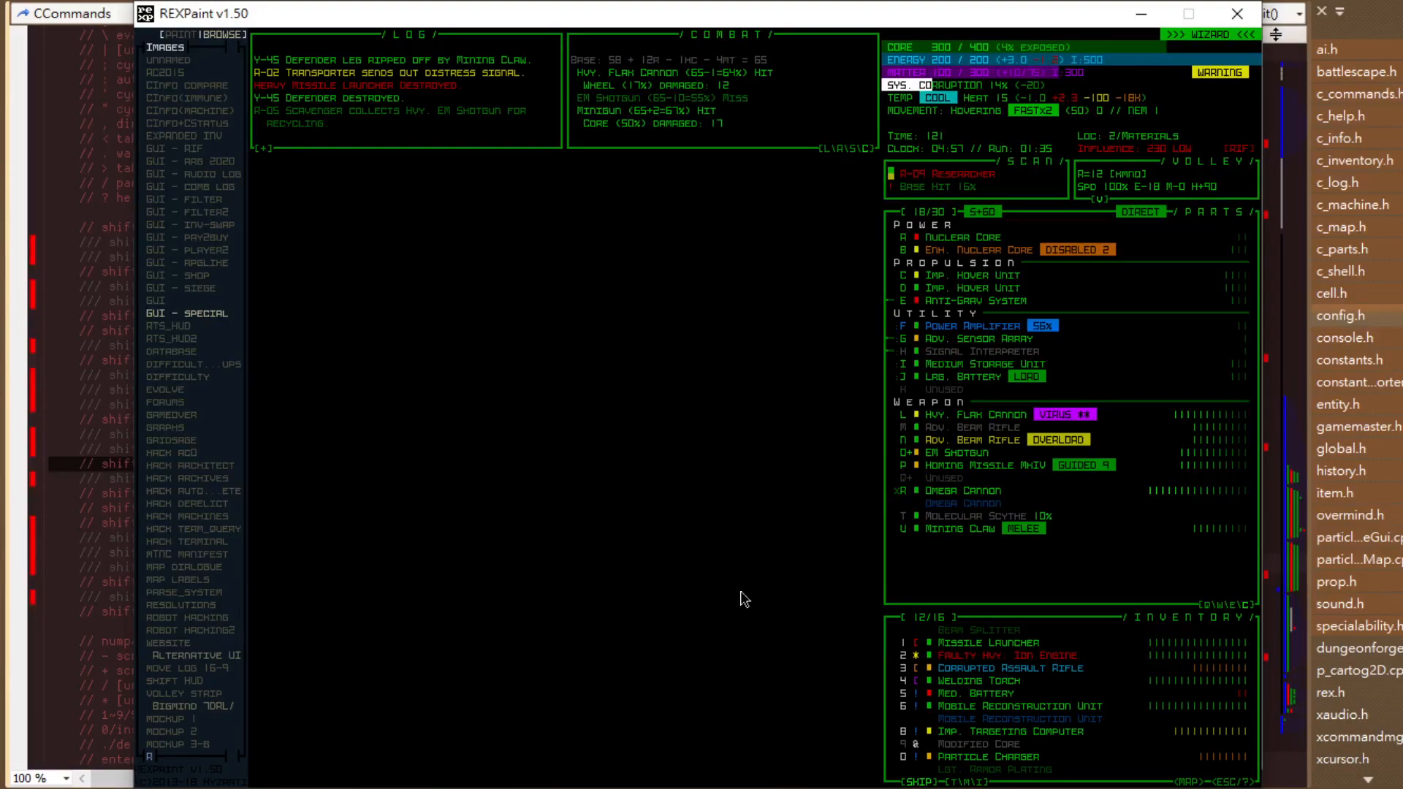
click(194, 303)
click(196, 313)
click(202, 631)
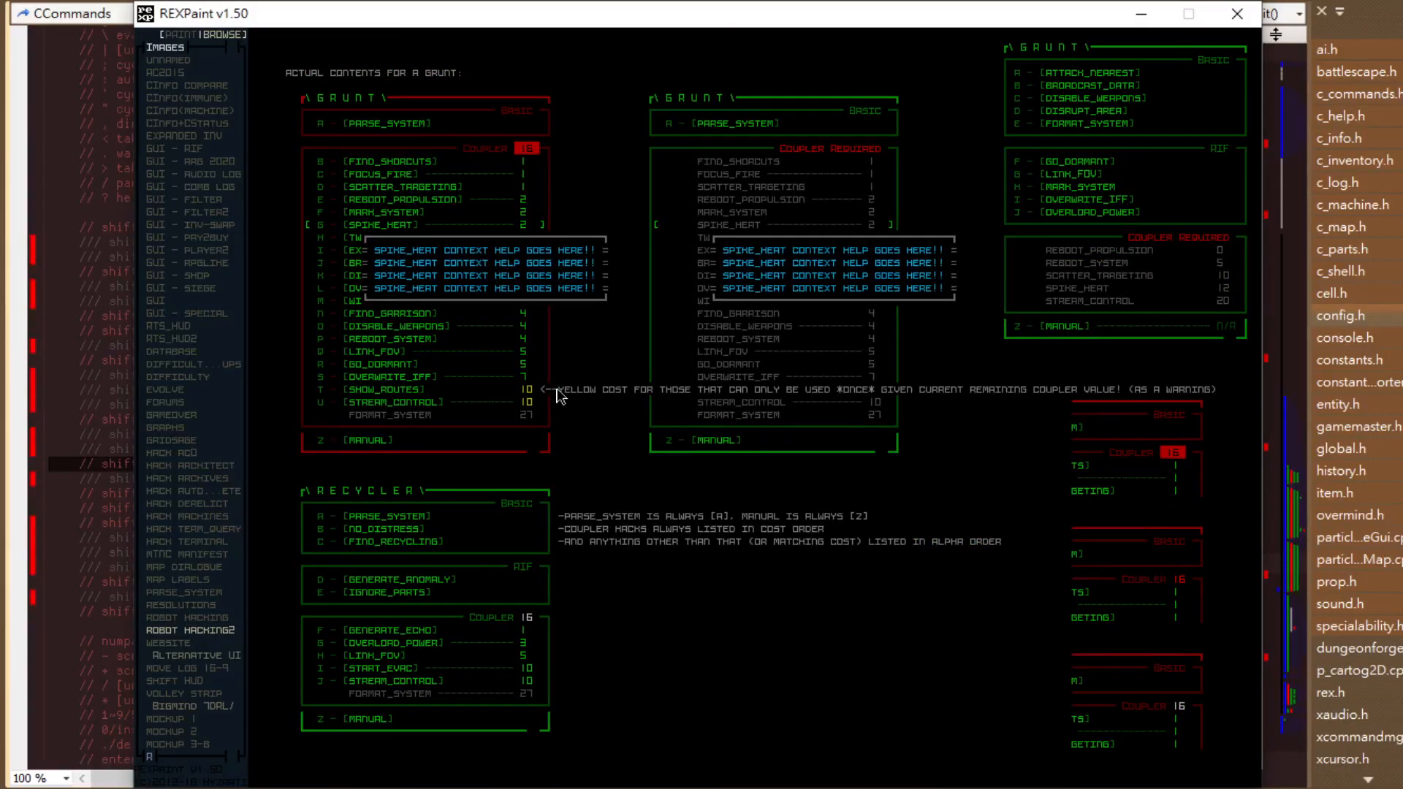
key(Tab)
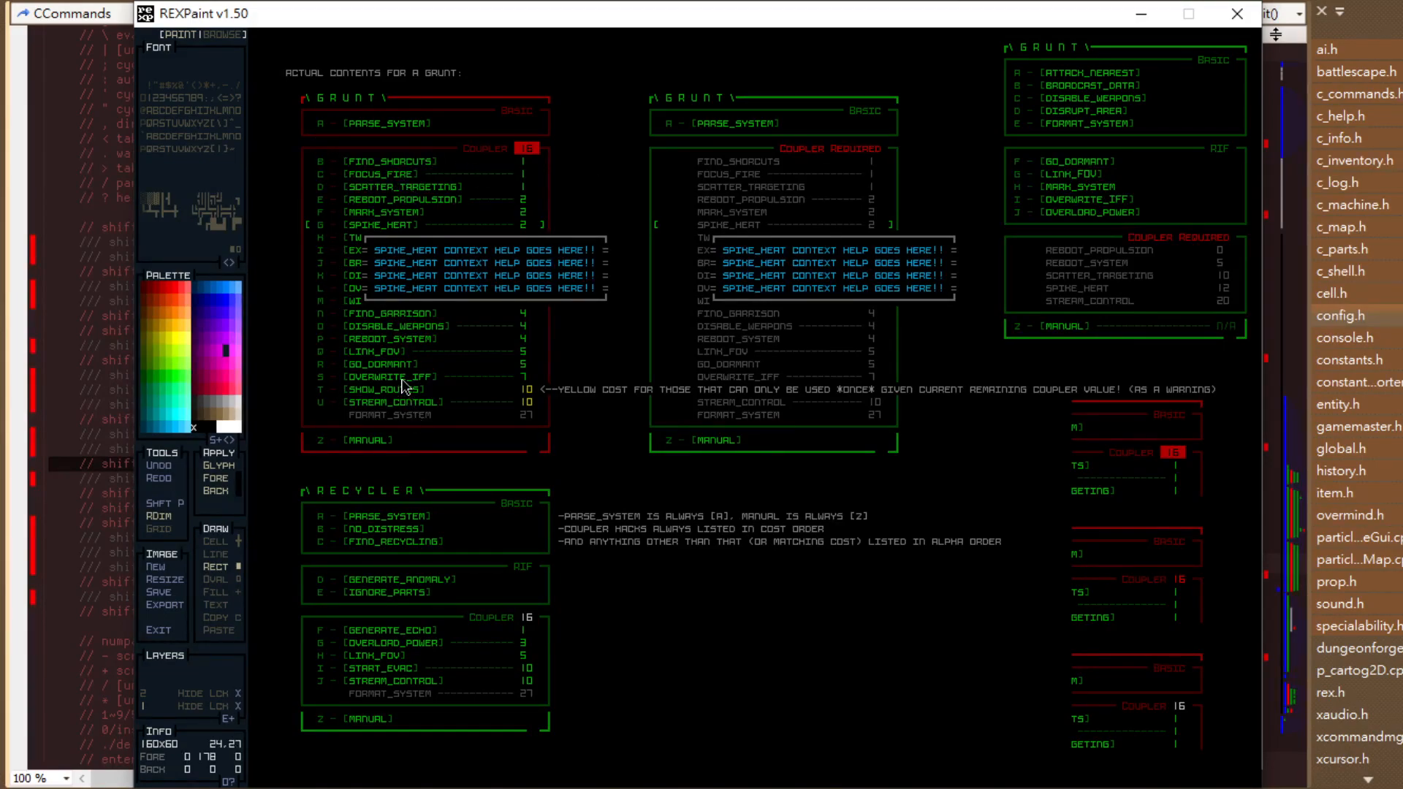
Hide layer 2 of the ROBOT HACKING2 image and examine the hack menu windows on layer 1.
key(ctrl+shift+2)
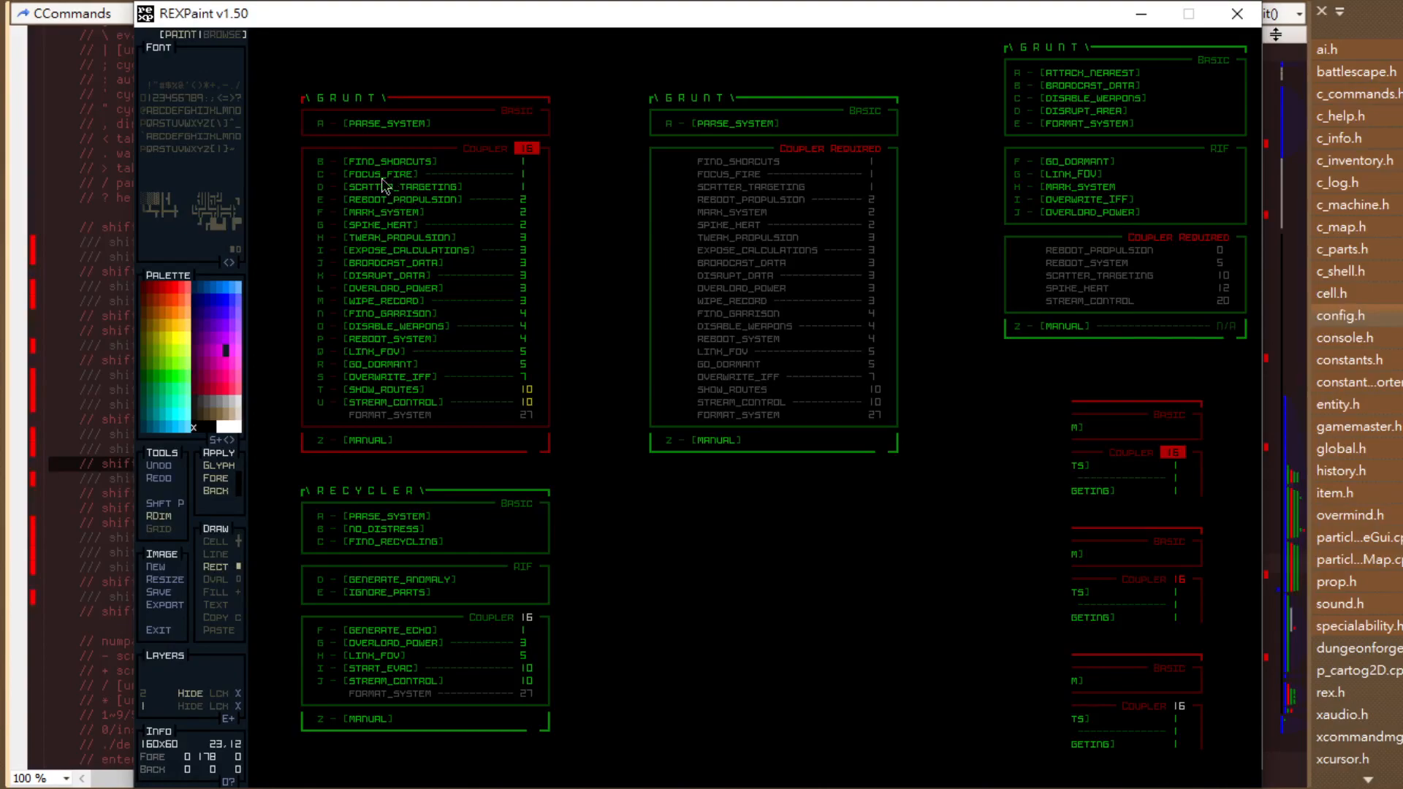
key(c)
key(ctrl+shift+2)
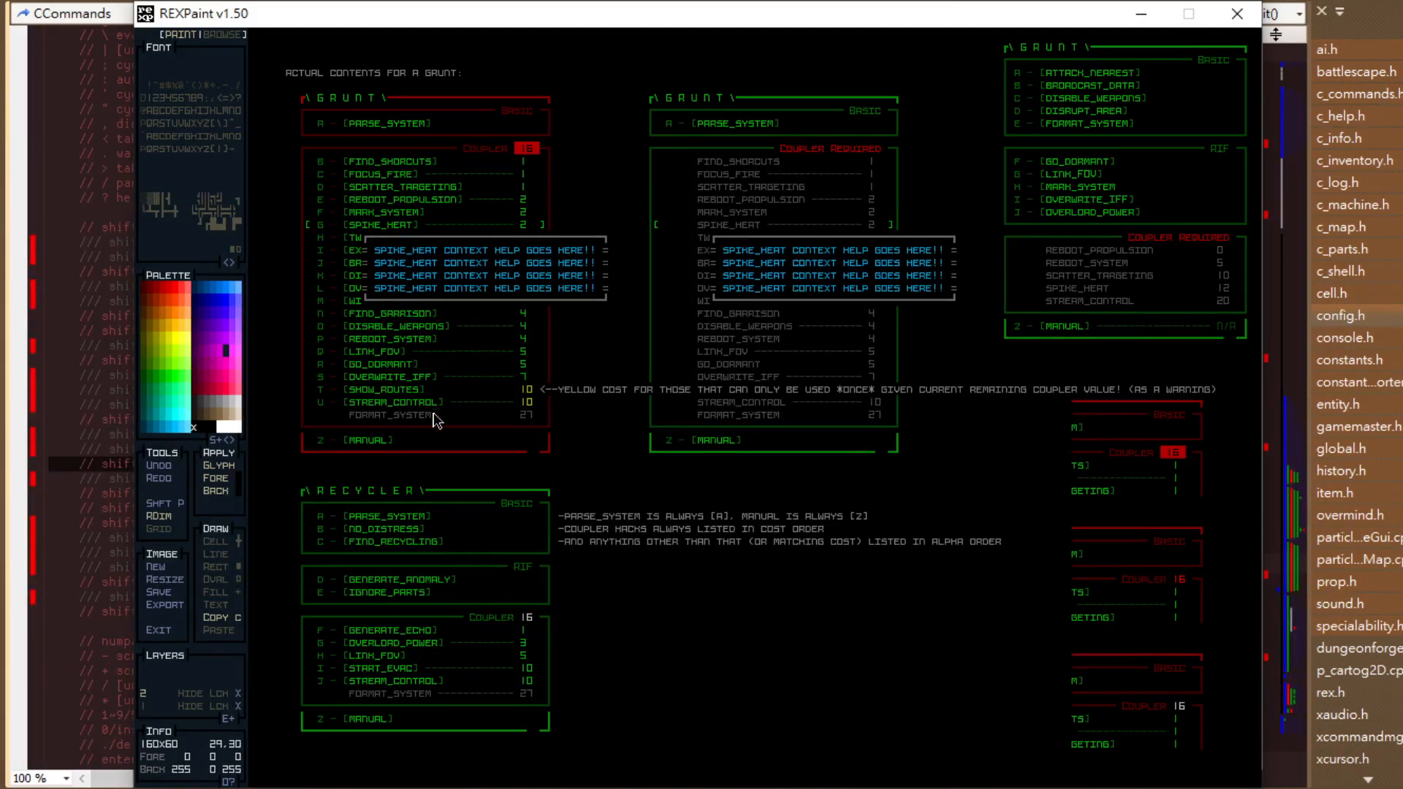
key(1)
key(ctrl+2)
drag(347, 230, 415, 228)
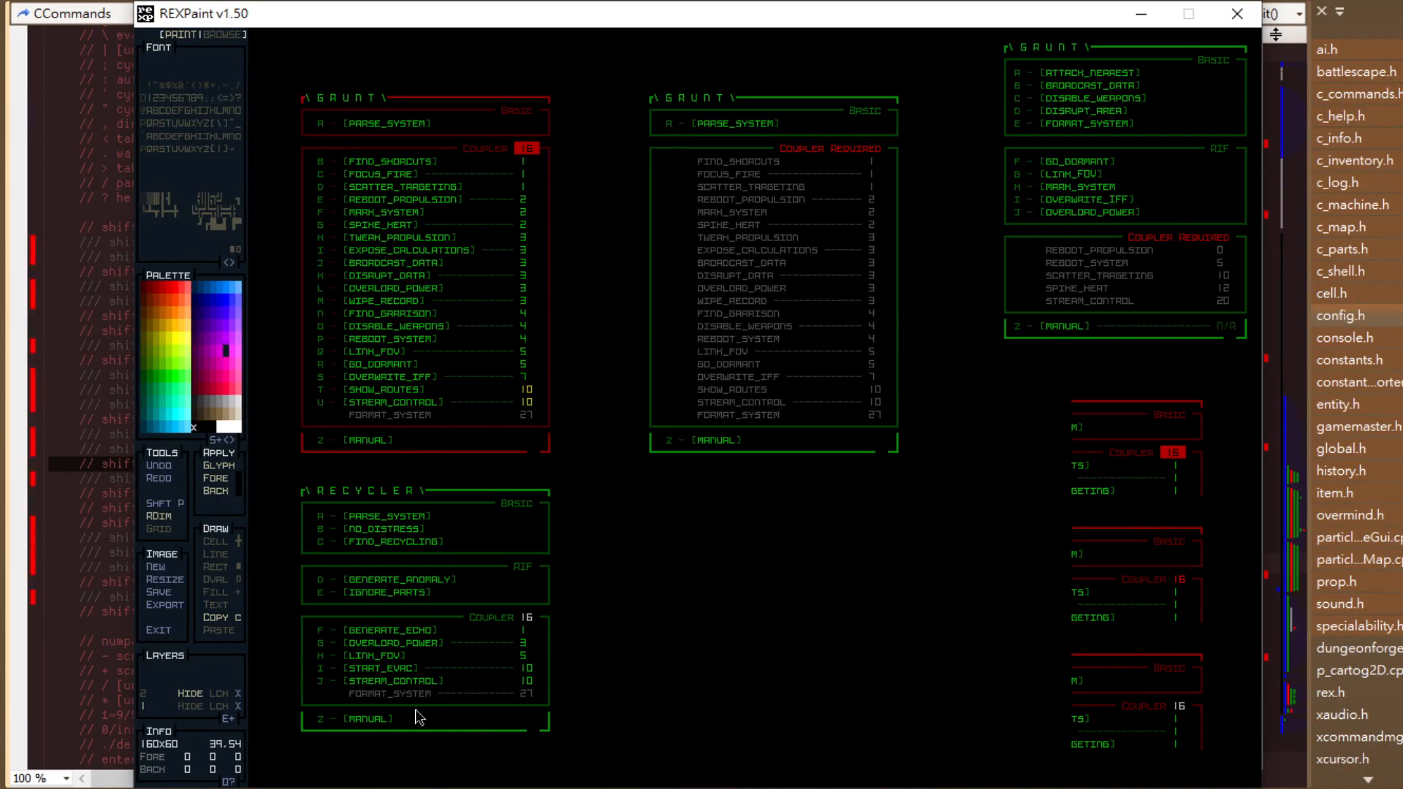
Open the HACK TERMINAL image and hide its layers 4, 3 and 2 to examine the base hacking interface.
key(Tab)
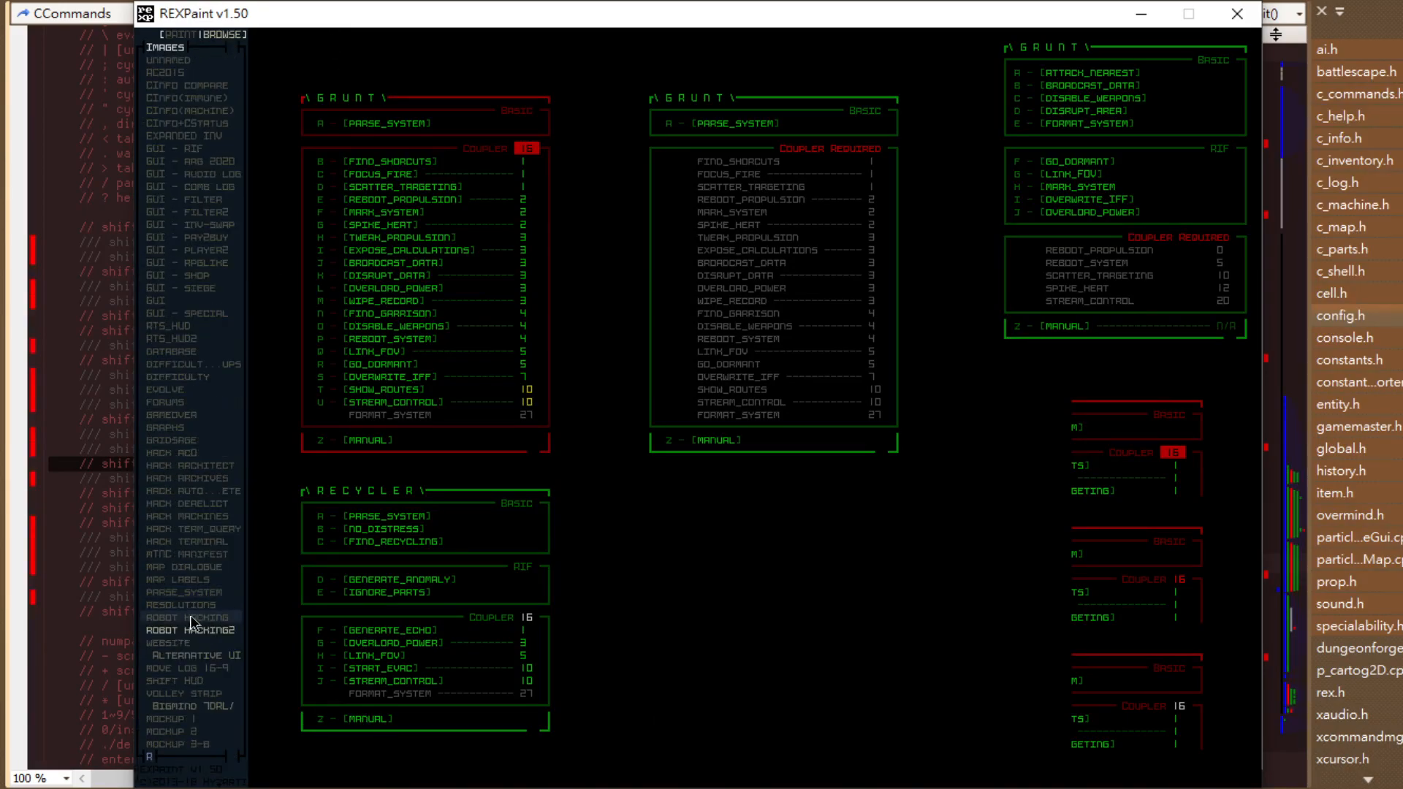
click(196, 545)
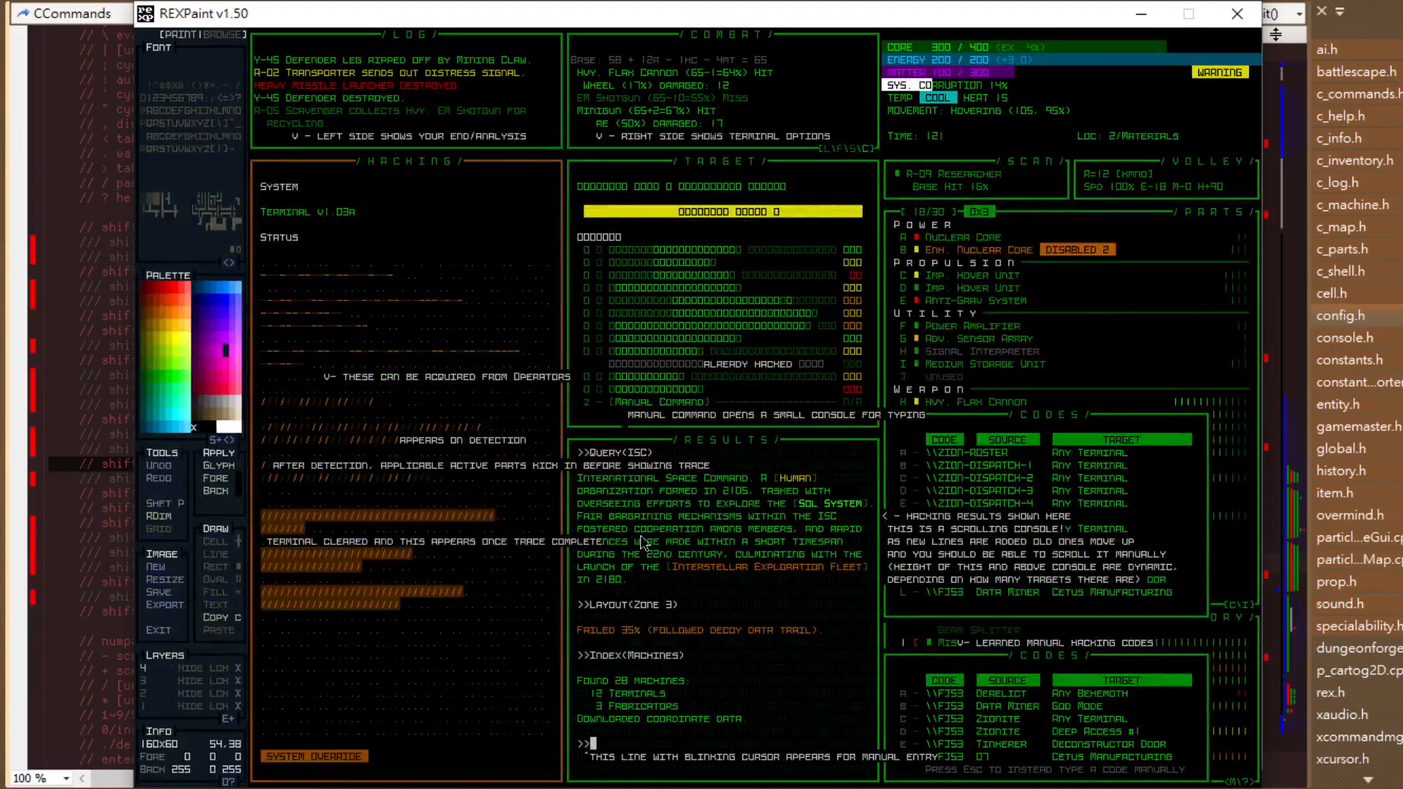
key(ctrl+4)
key(ctrl+3)
key(ctrl+2)
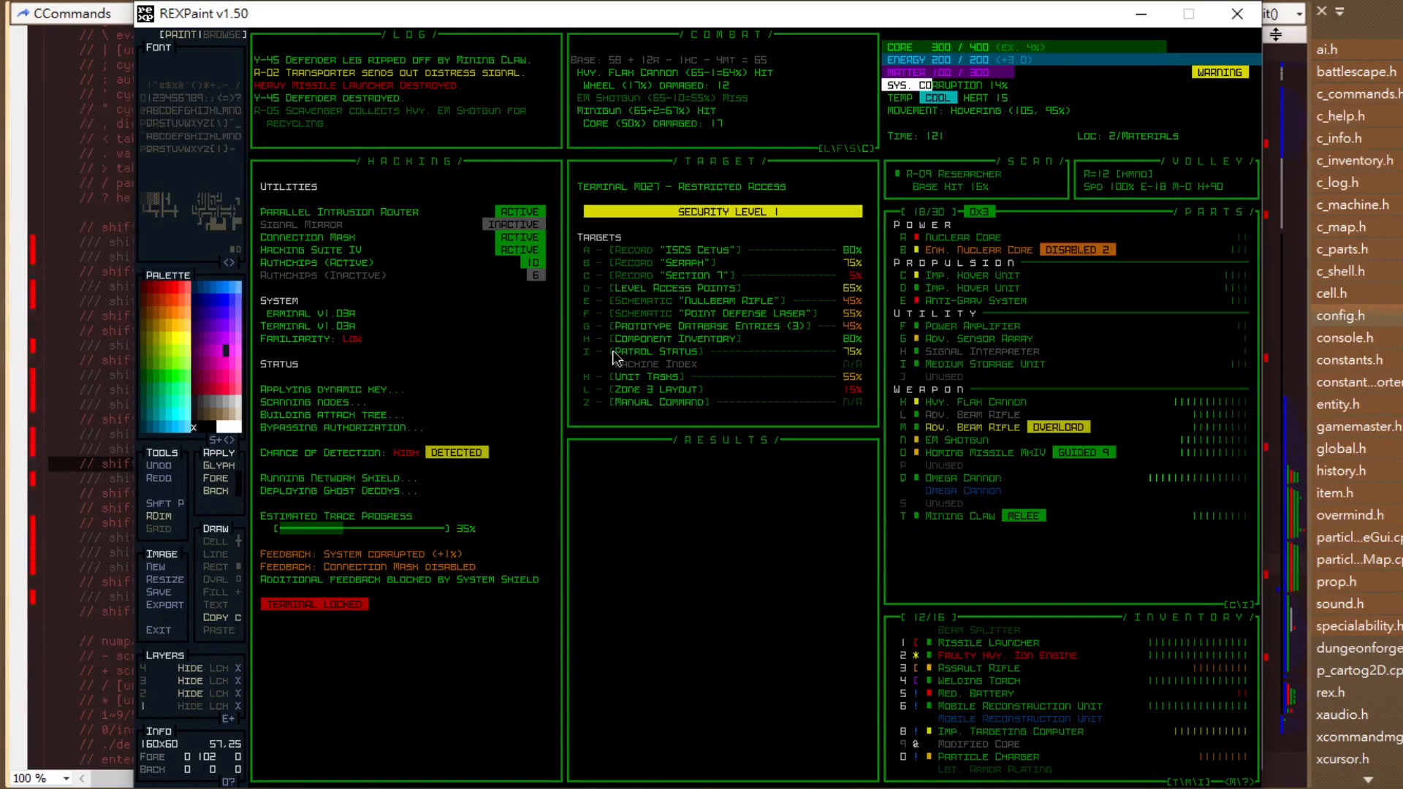
key(Tab)
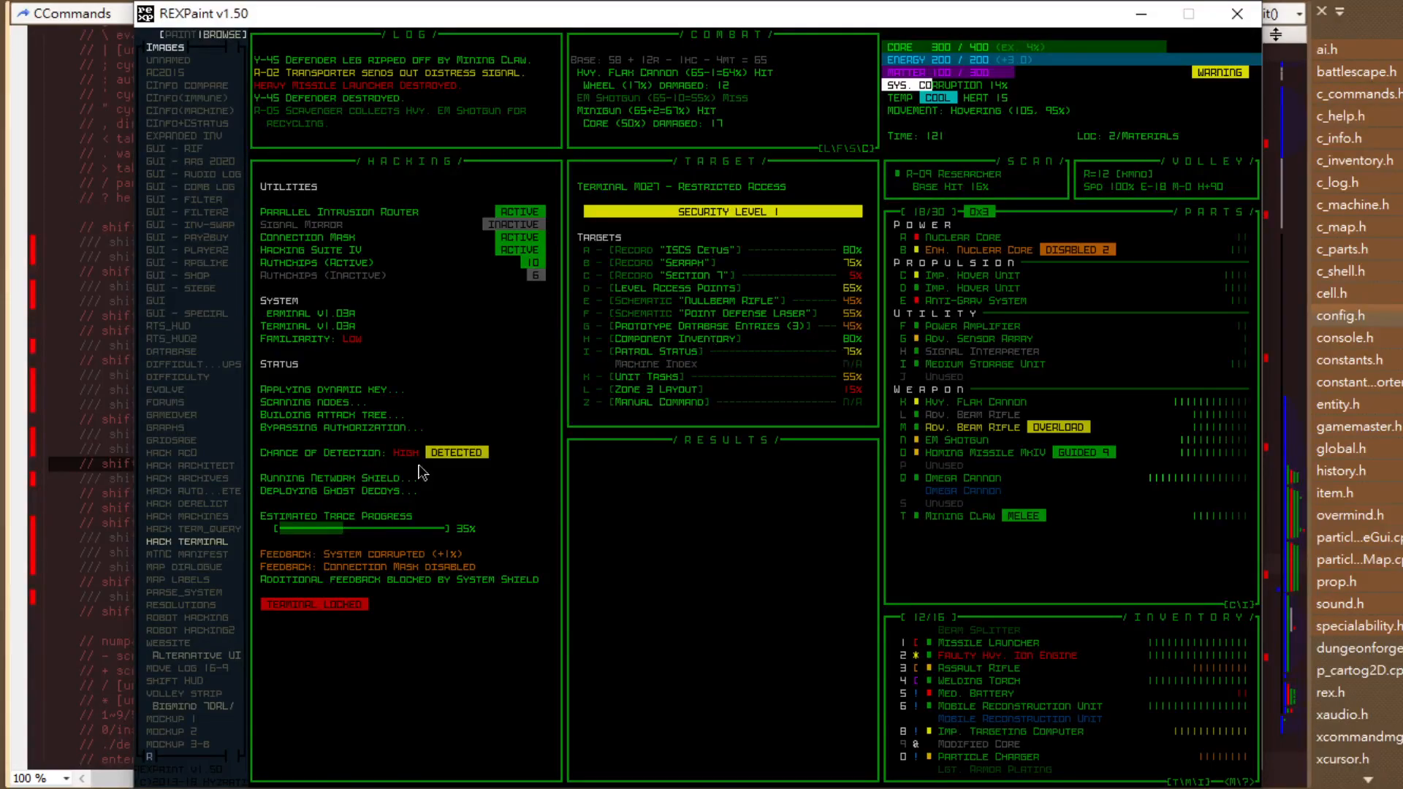
Copy the top section of the red GRUNT window from ROBOT HACKING2 and paste it low in the empty map area of GUI - SPECIAL.
key(ctrl+Tab)
key(Tab)
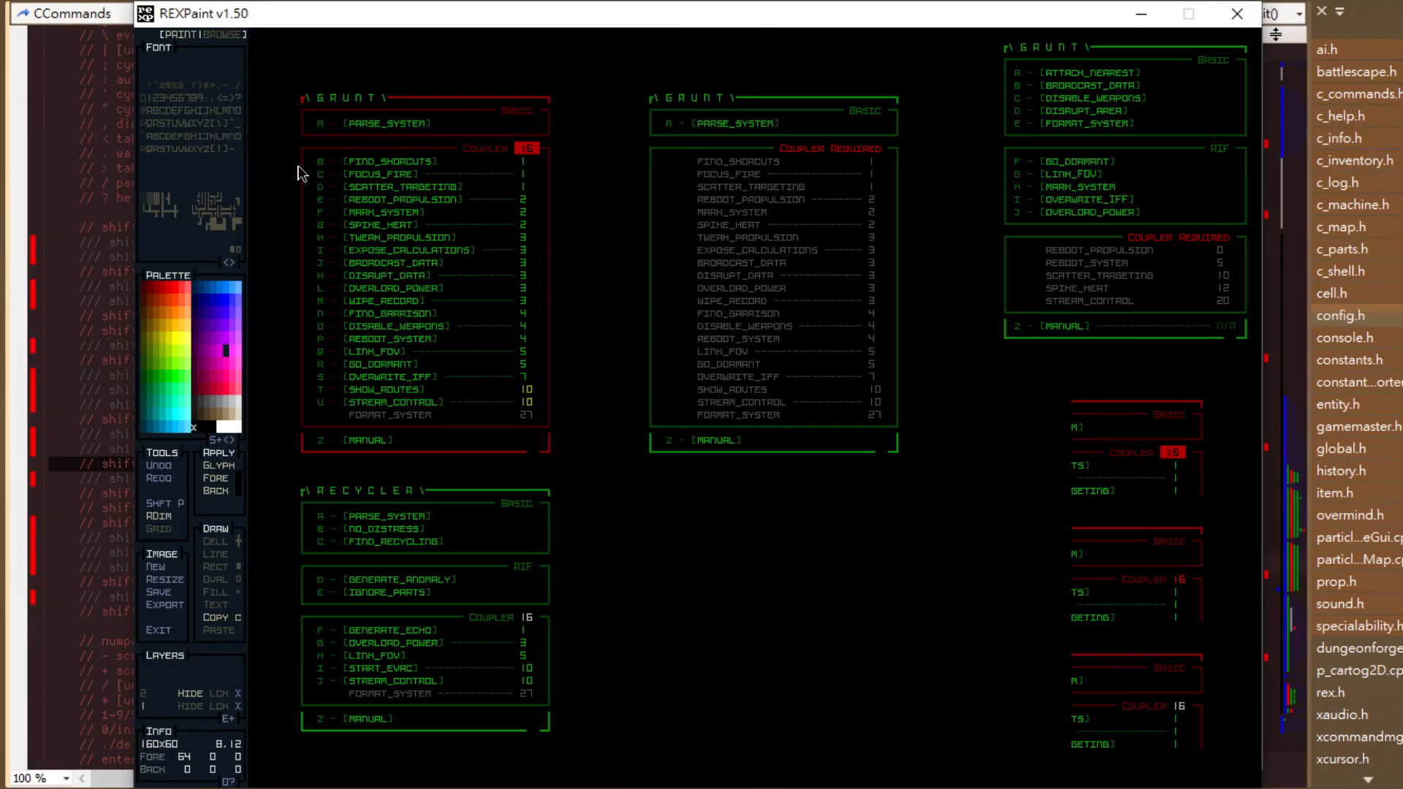
drag(304, 98, 561, 188)
key(Tab)
click(203, 313)
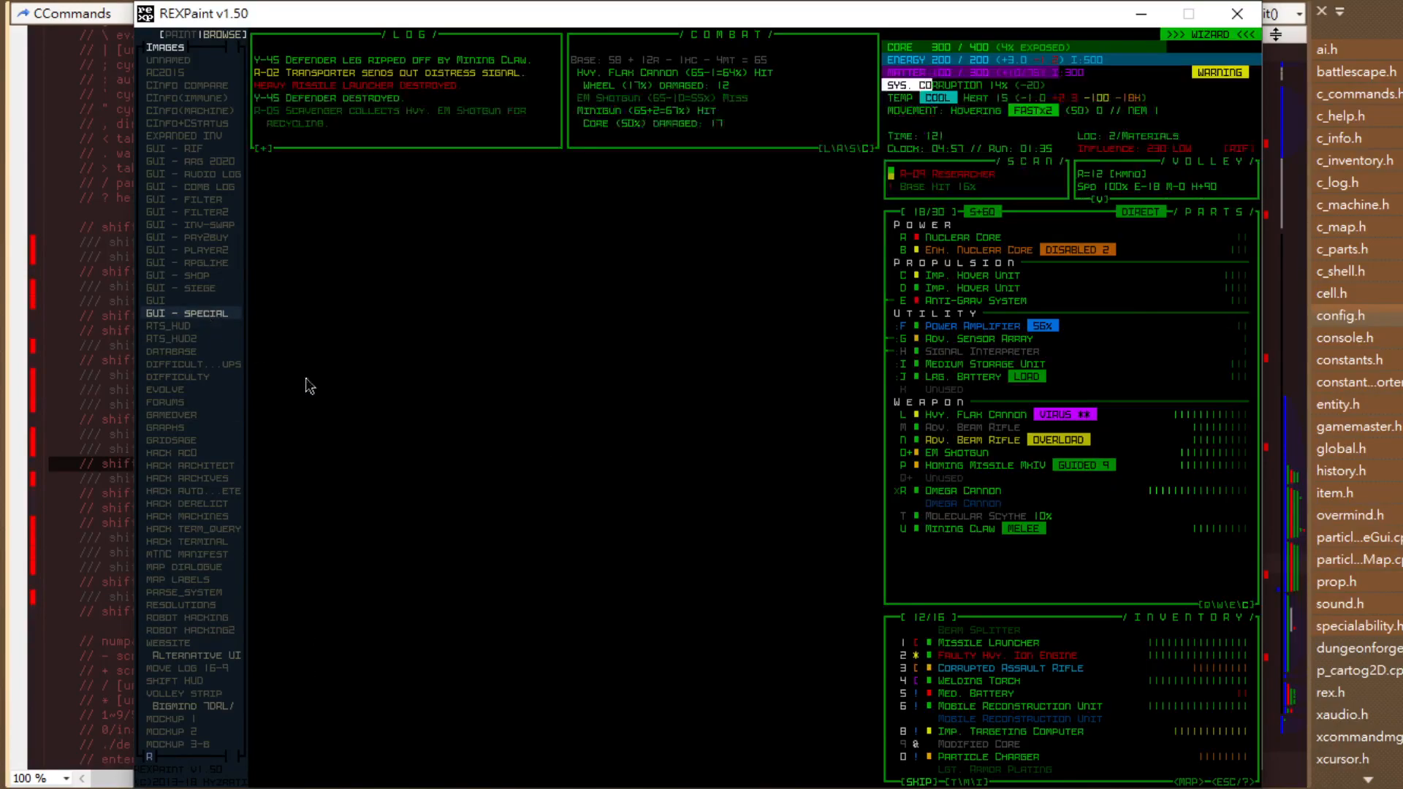
key(Tab)
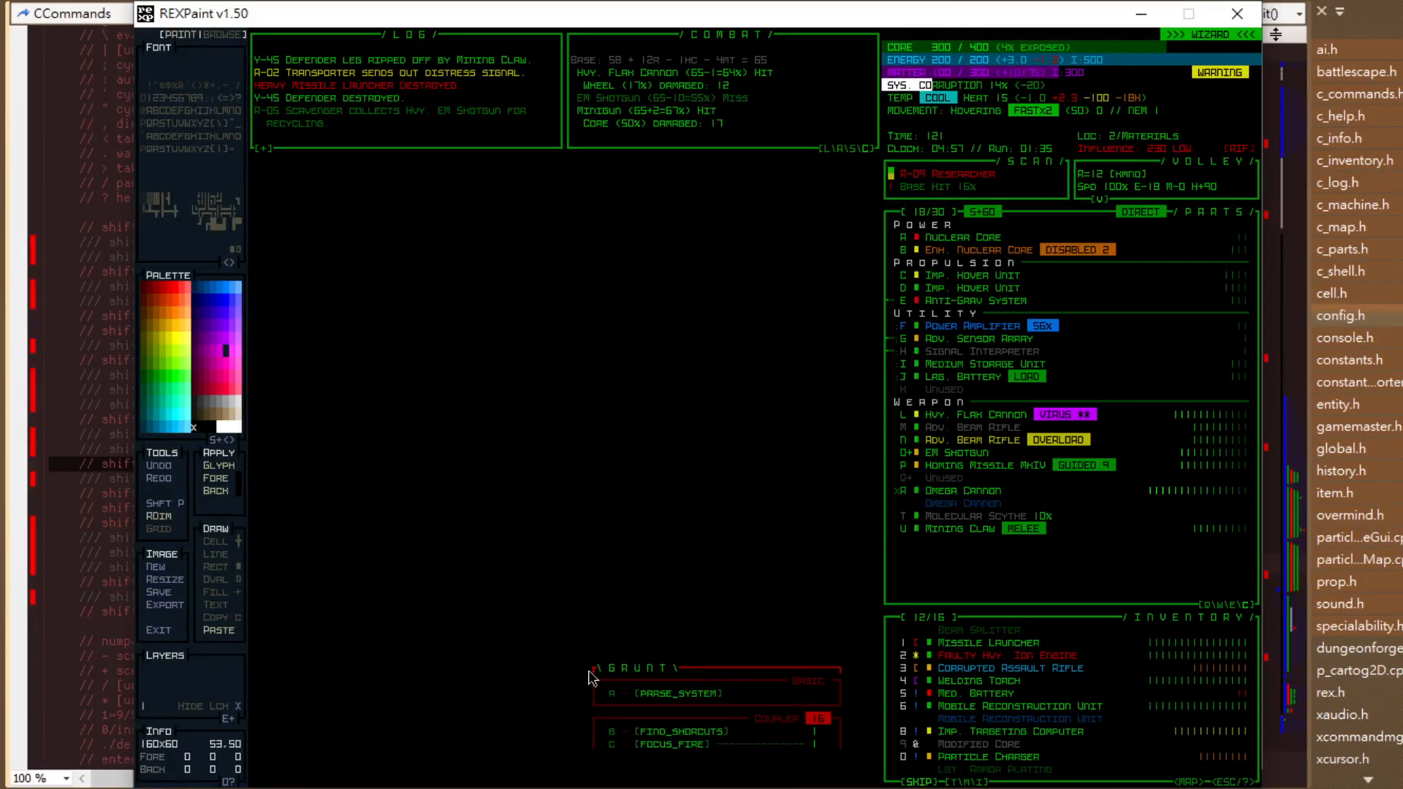
key(Tab)
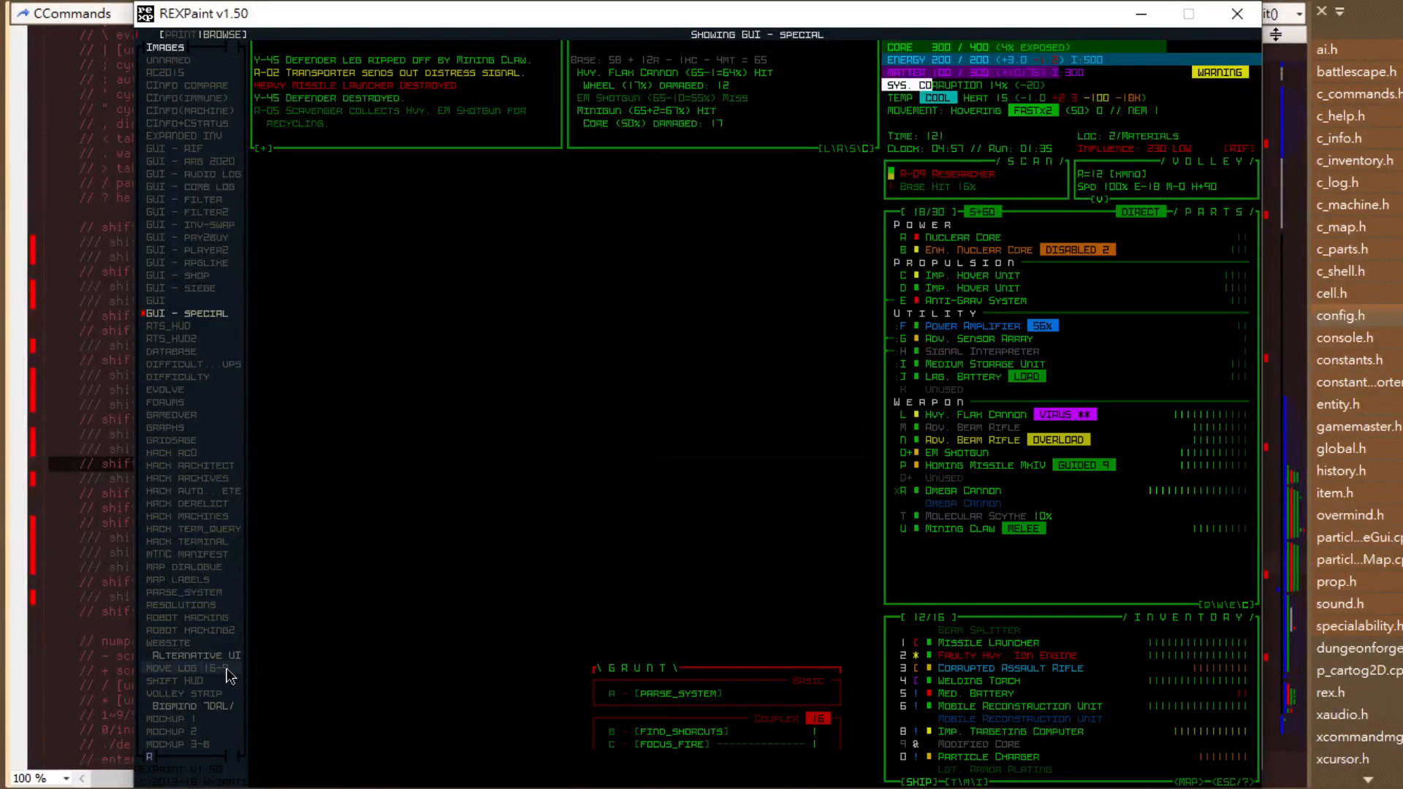
Copy the upper part of the TARGET window from HACK TERMINAL and paste it above the GRUNT fragment in GUI - SPECIAL.
click(212, 541)
key(Tab)
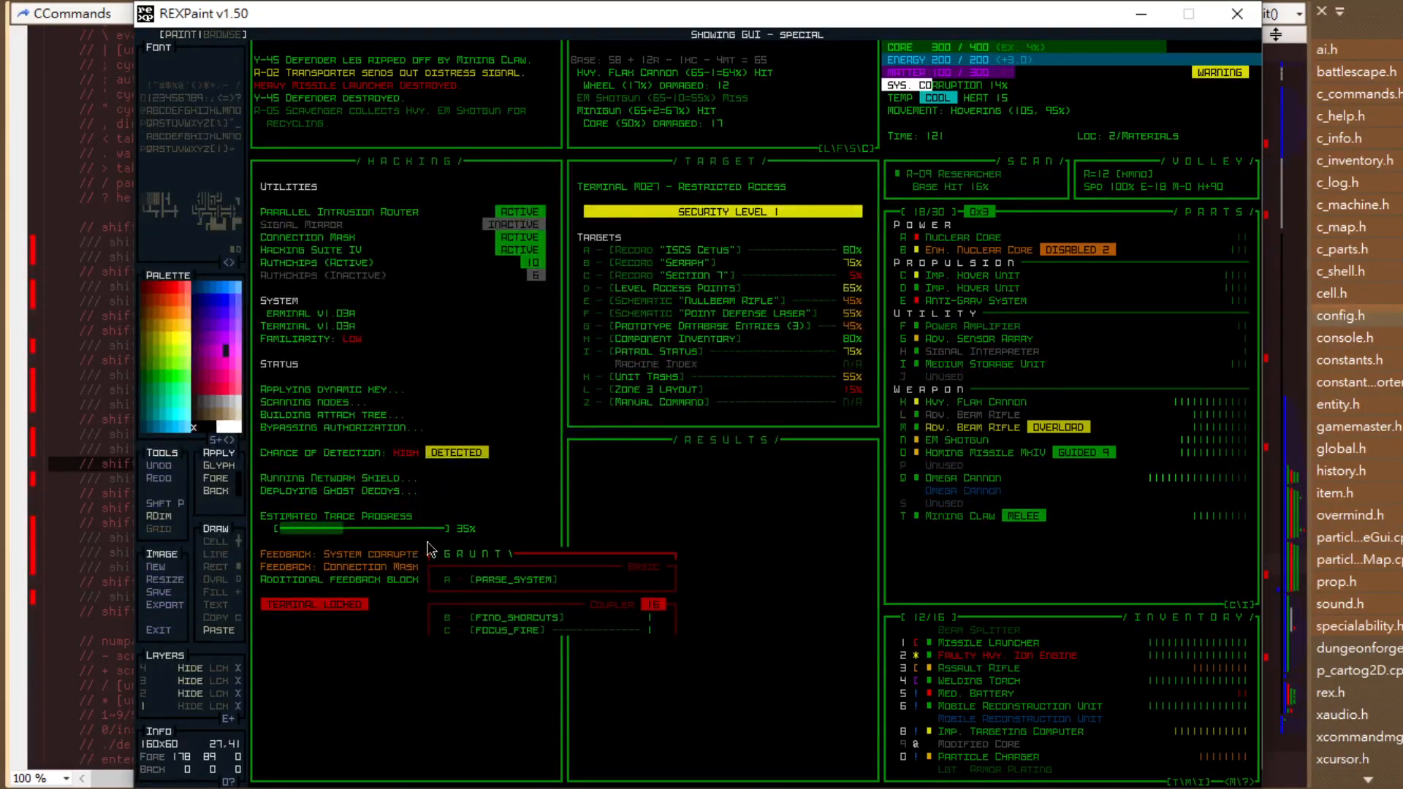
key(ctrl+c)
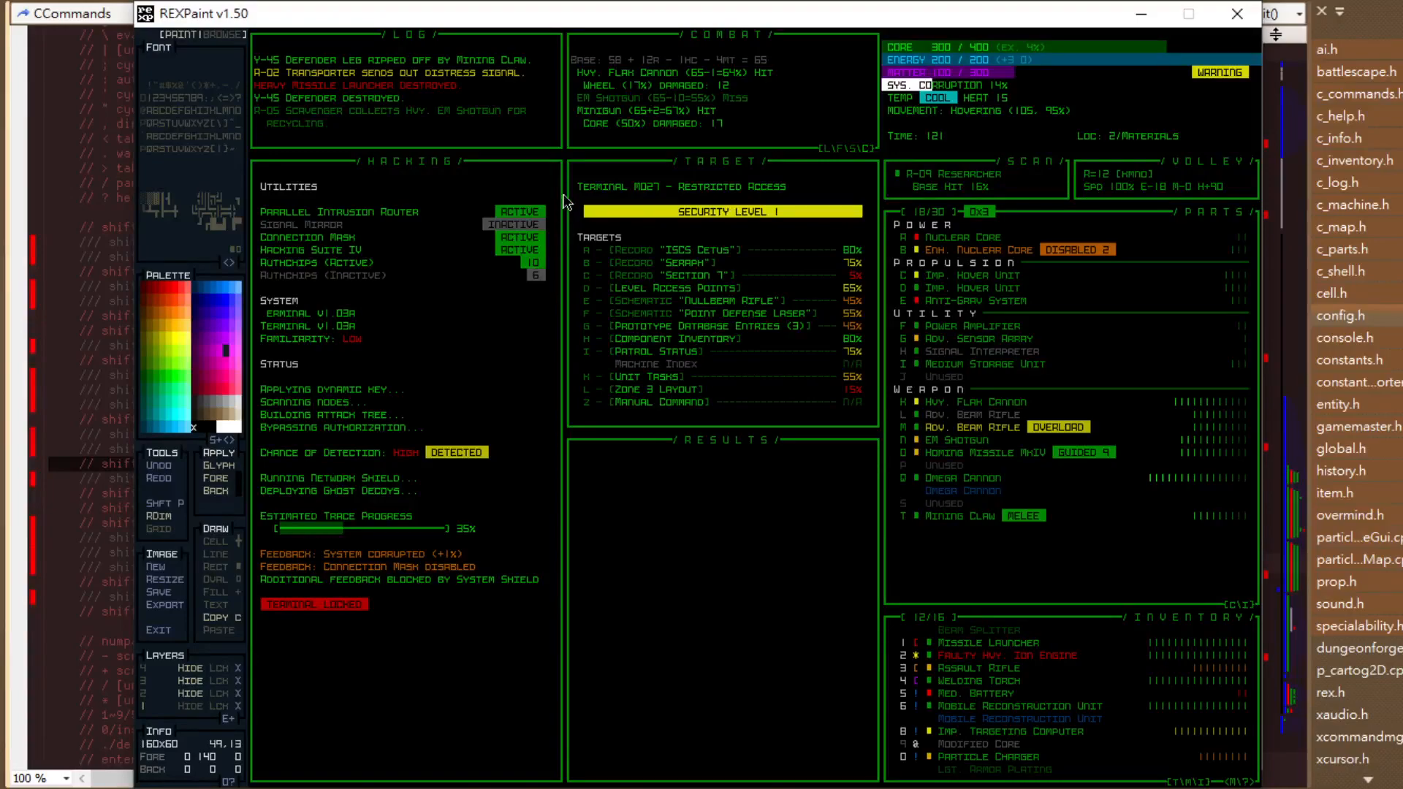
drag(567, 184, 918, 320)
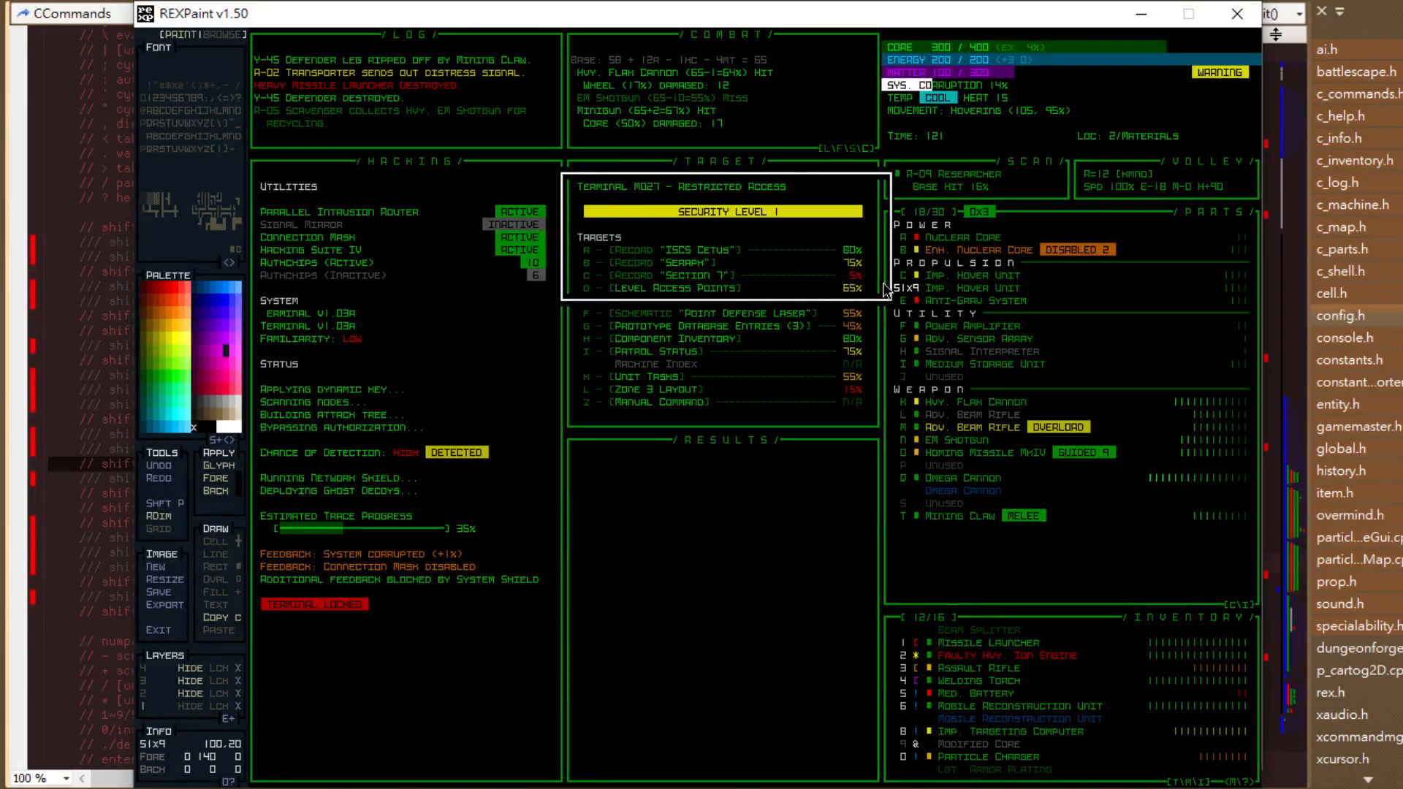
key(Tab)
key(ctrl+v)
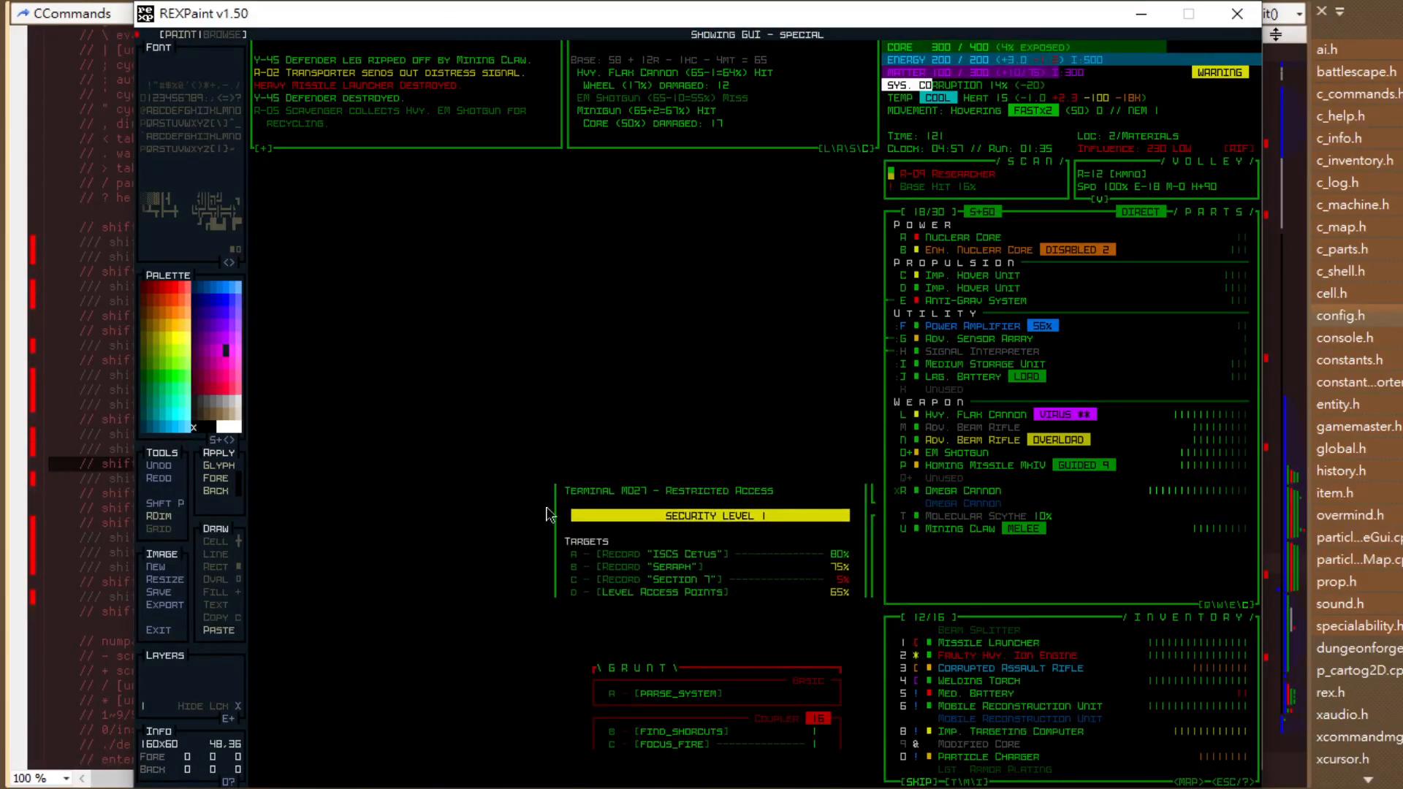
click(542, 532)
Cut away the stray border strip beside the pasted TARGET fragment, shift the fragment slightly left, and save the image.
key(ctrl+x)
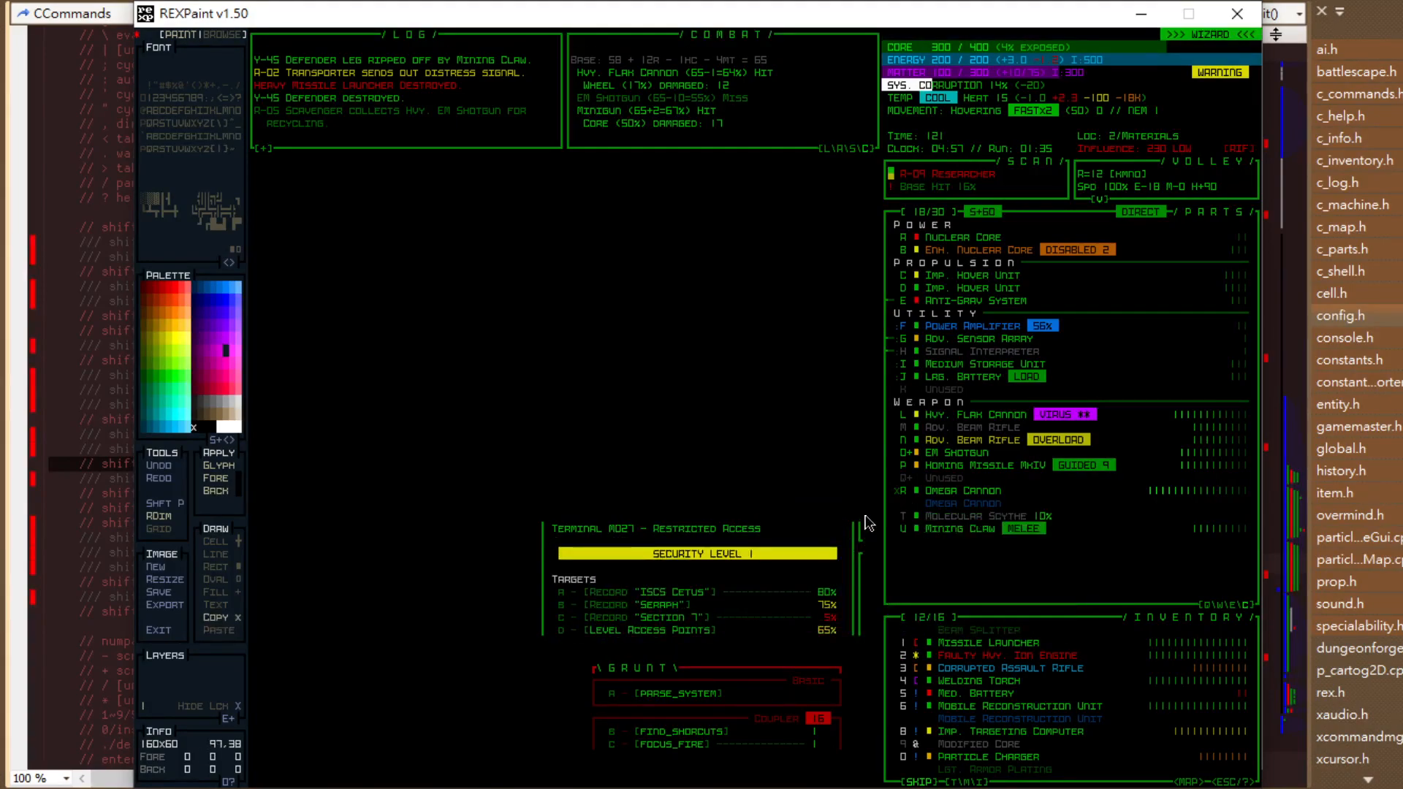
drag(867, 517, 874, 660)
drag(532, 506, 858, 640)
key(ctrl+v)
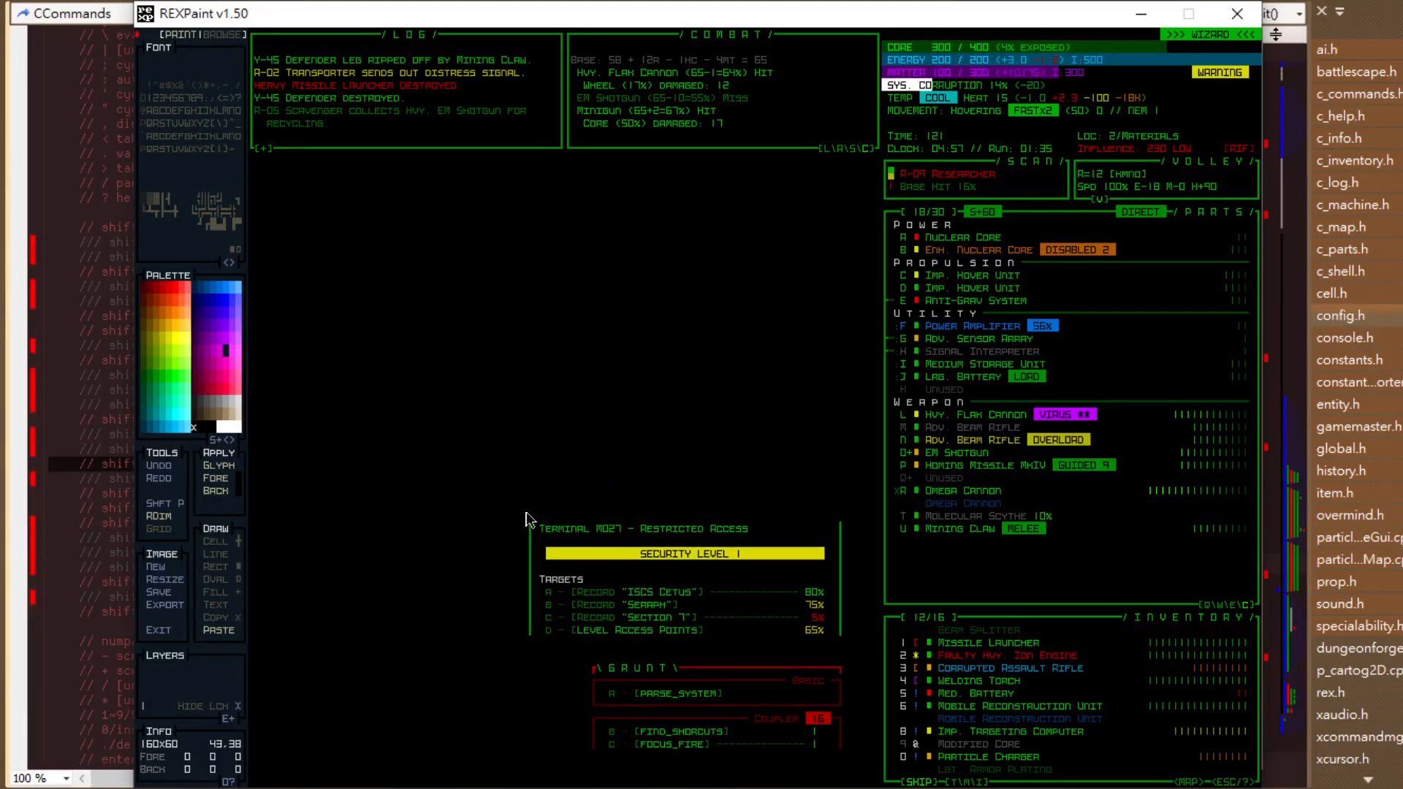
click(526, 521)
key(Escape)
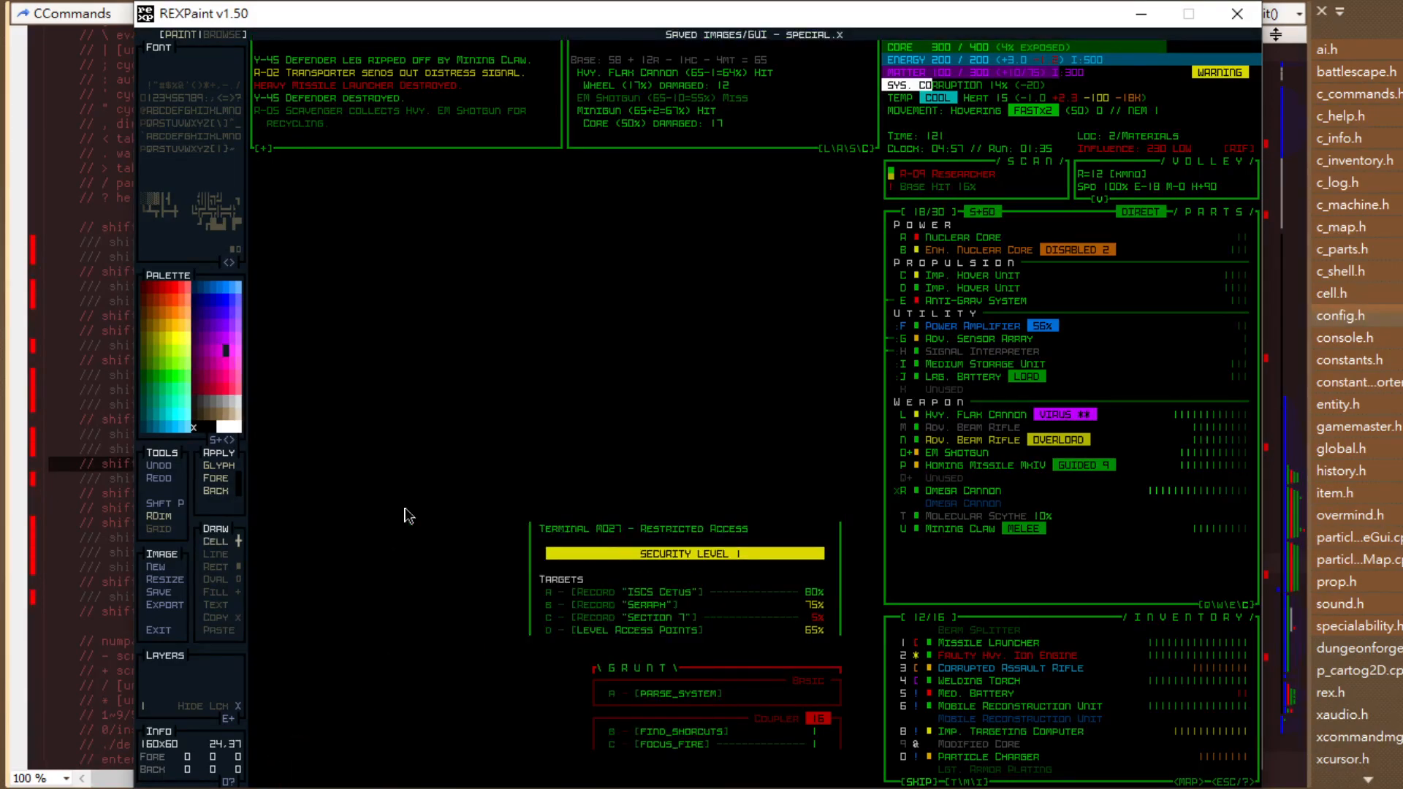
Browse the reference images from MAP LABELS up through the HACK images, examining their window layouts for menu ideas.
key(Tab)
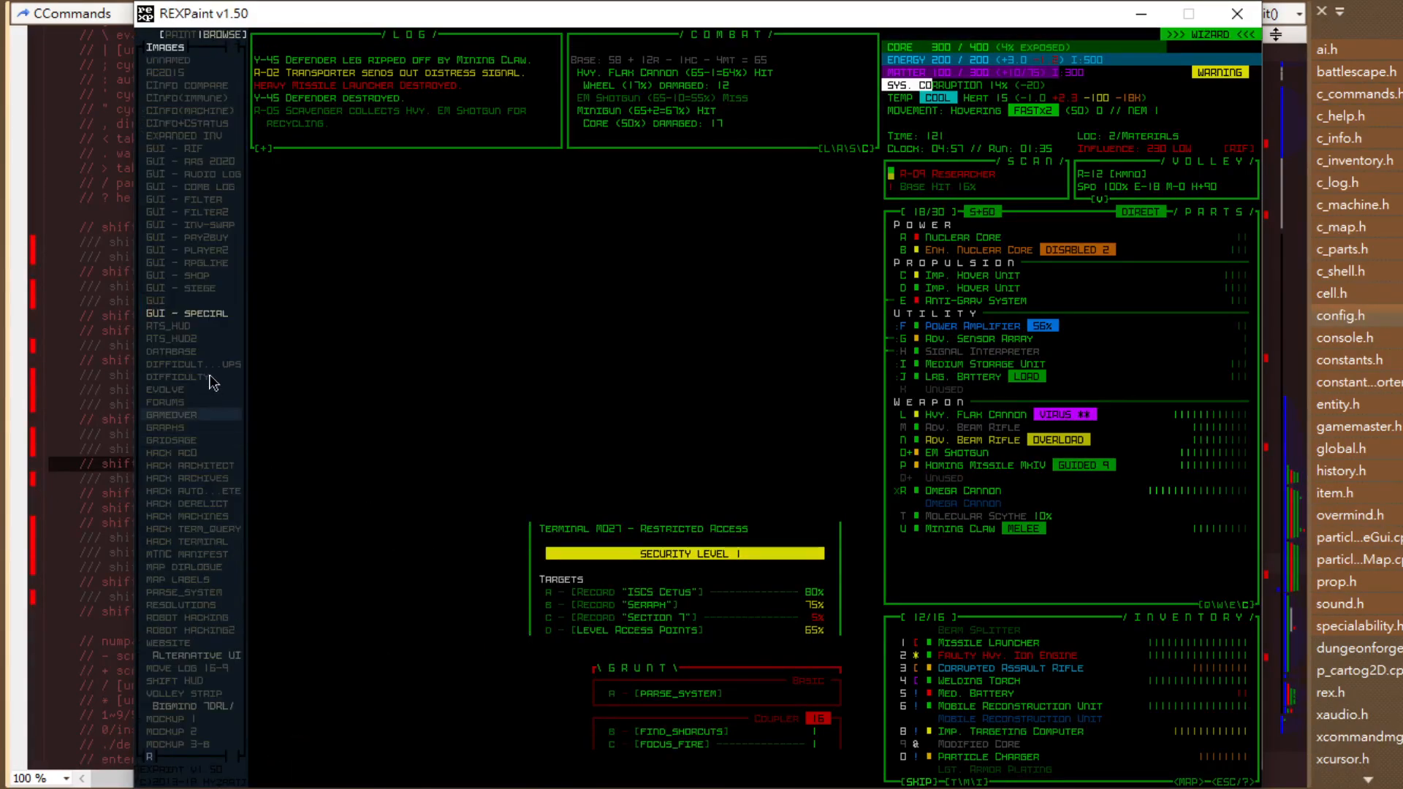
click(204, 579)
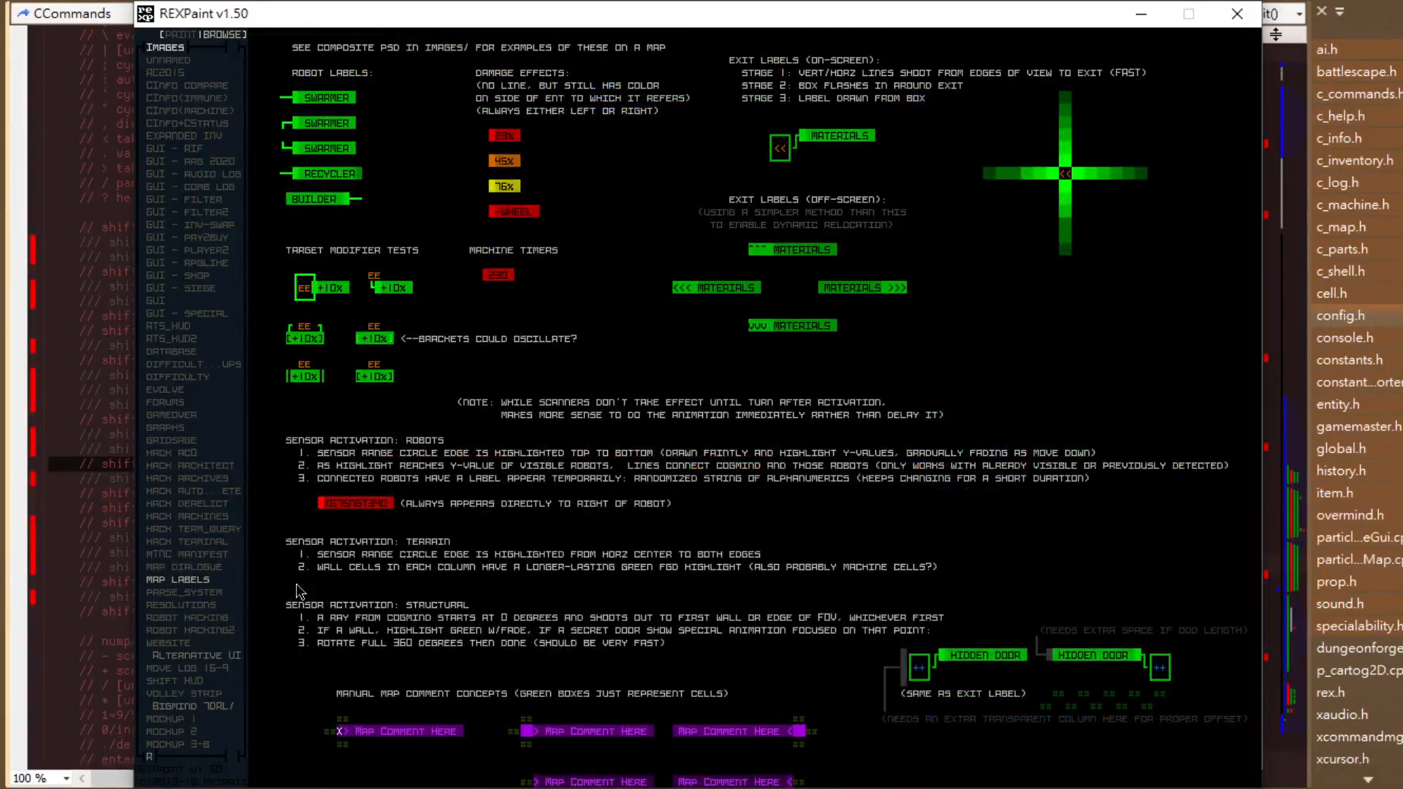
click(180, 605)
click(195, 557)
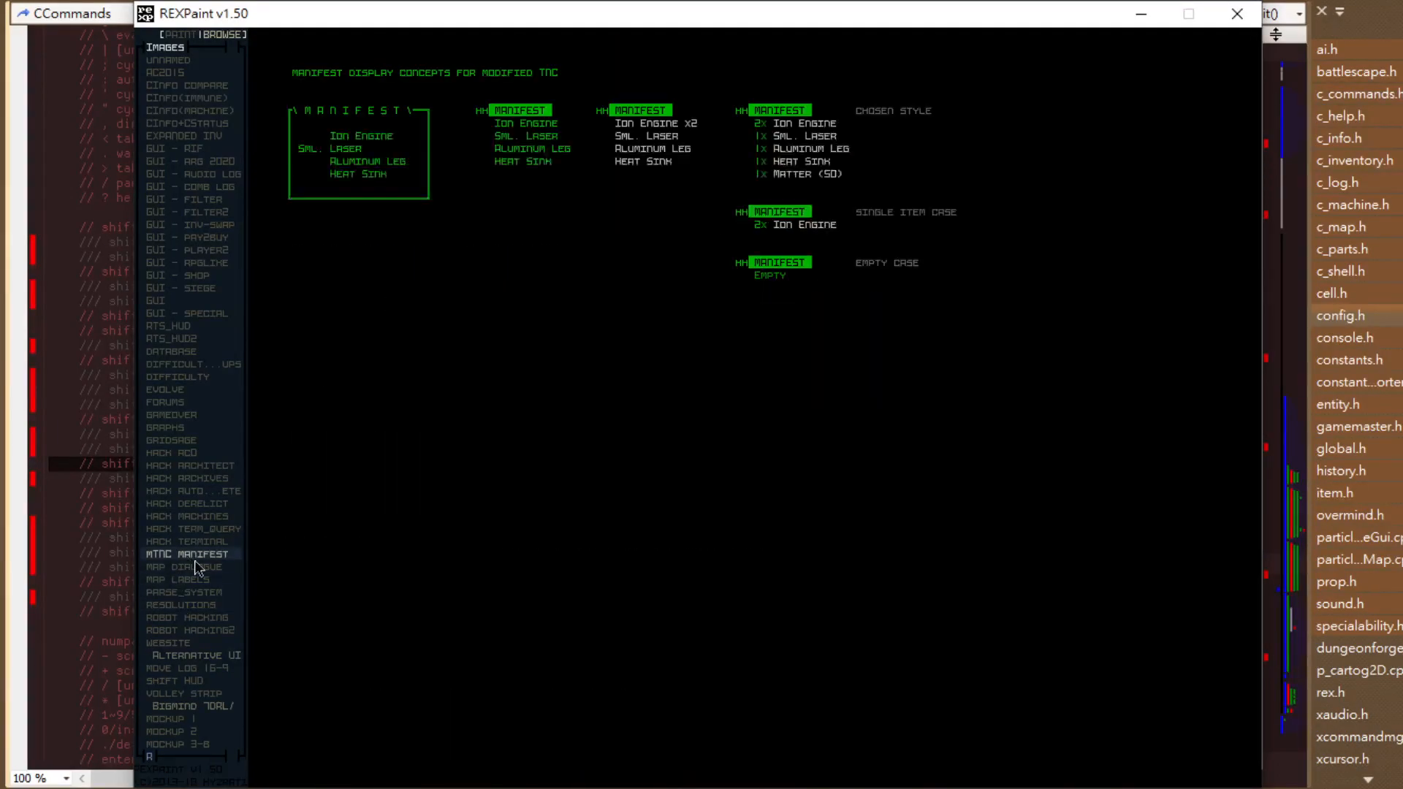
key(Up)
key(Up)
key(Up)
key(Up)
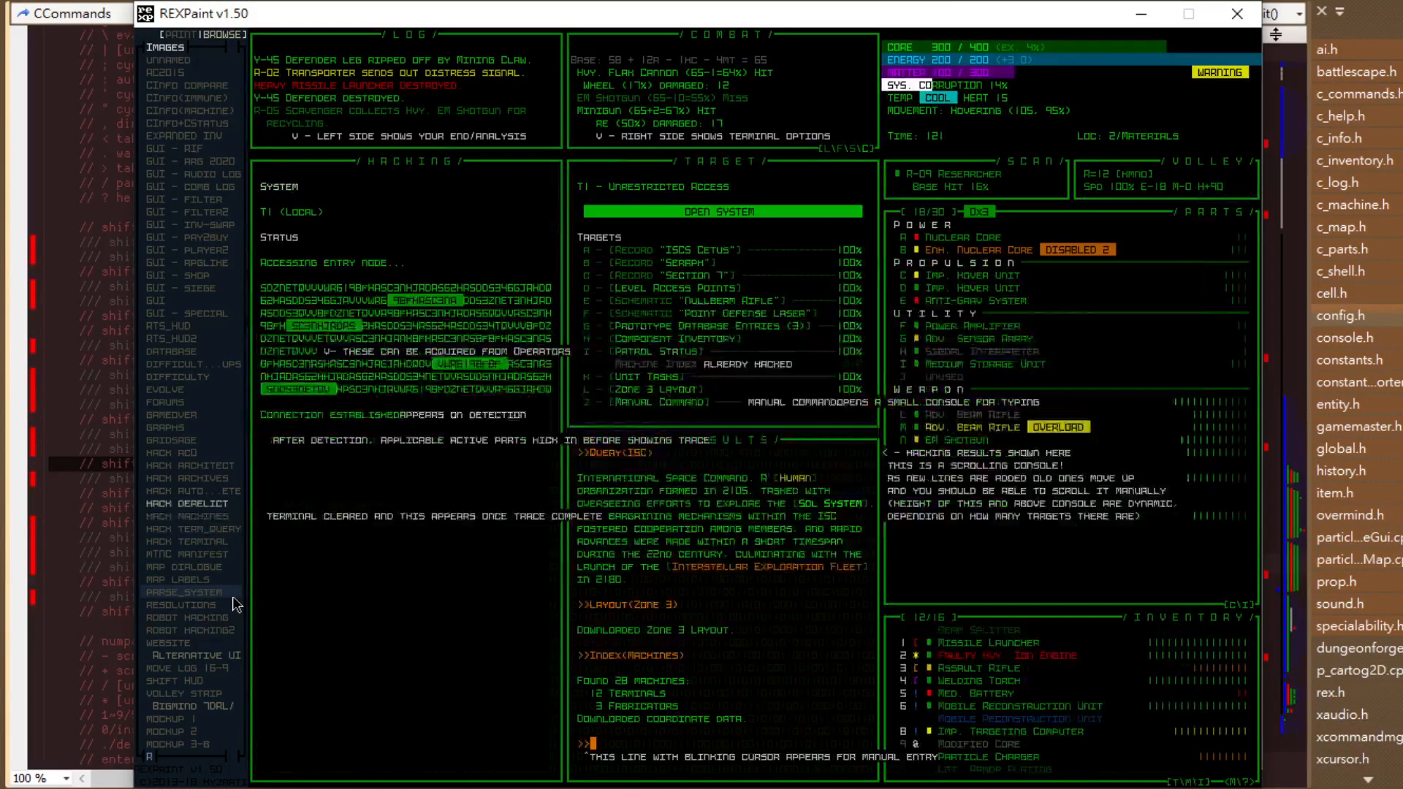
key(Down)
key(Up)
key(Up)
key(Up)
key(Up)
key(Up)
key(Up)
key(Up)
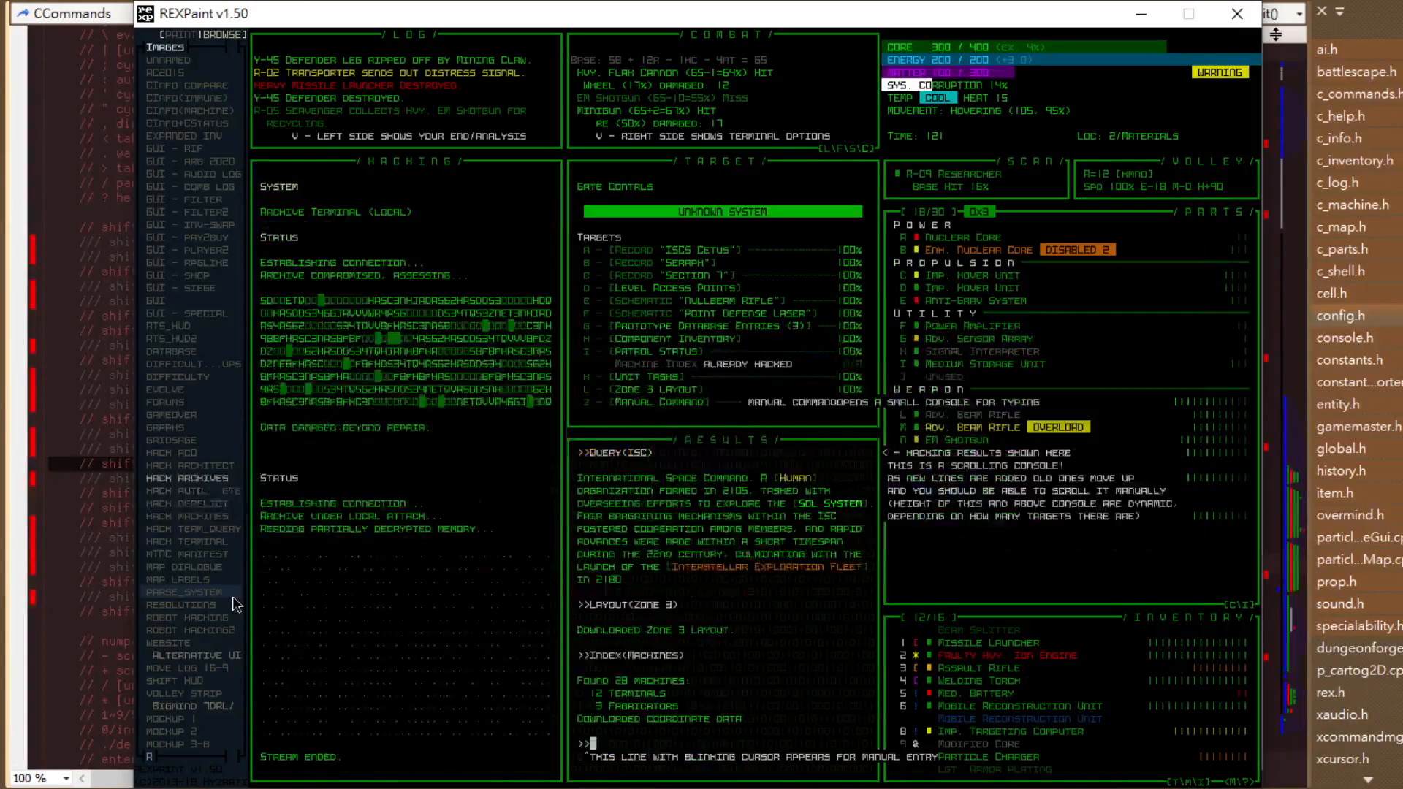
Look through the GUI mockup images from GUI - SHOP up to CINFO+STATUS for usable window styles.
click(204, 278)
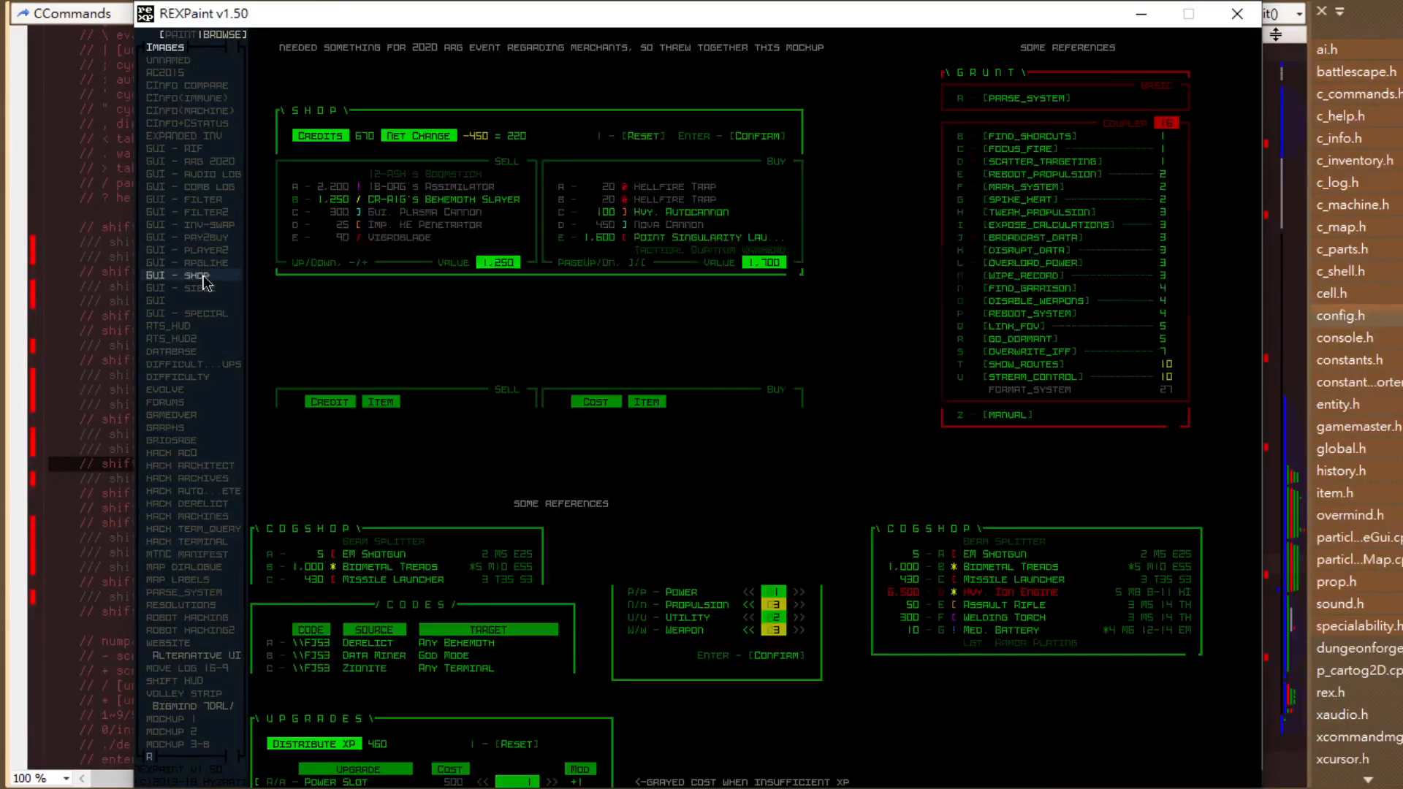
key(Up)
key(Up)
key(Up)
key(Up)
key(Up)
key(Up)
key(Up)
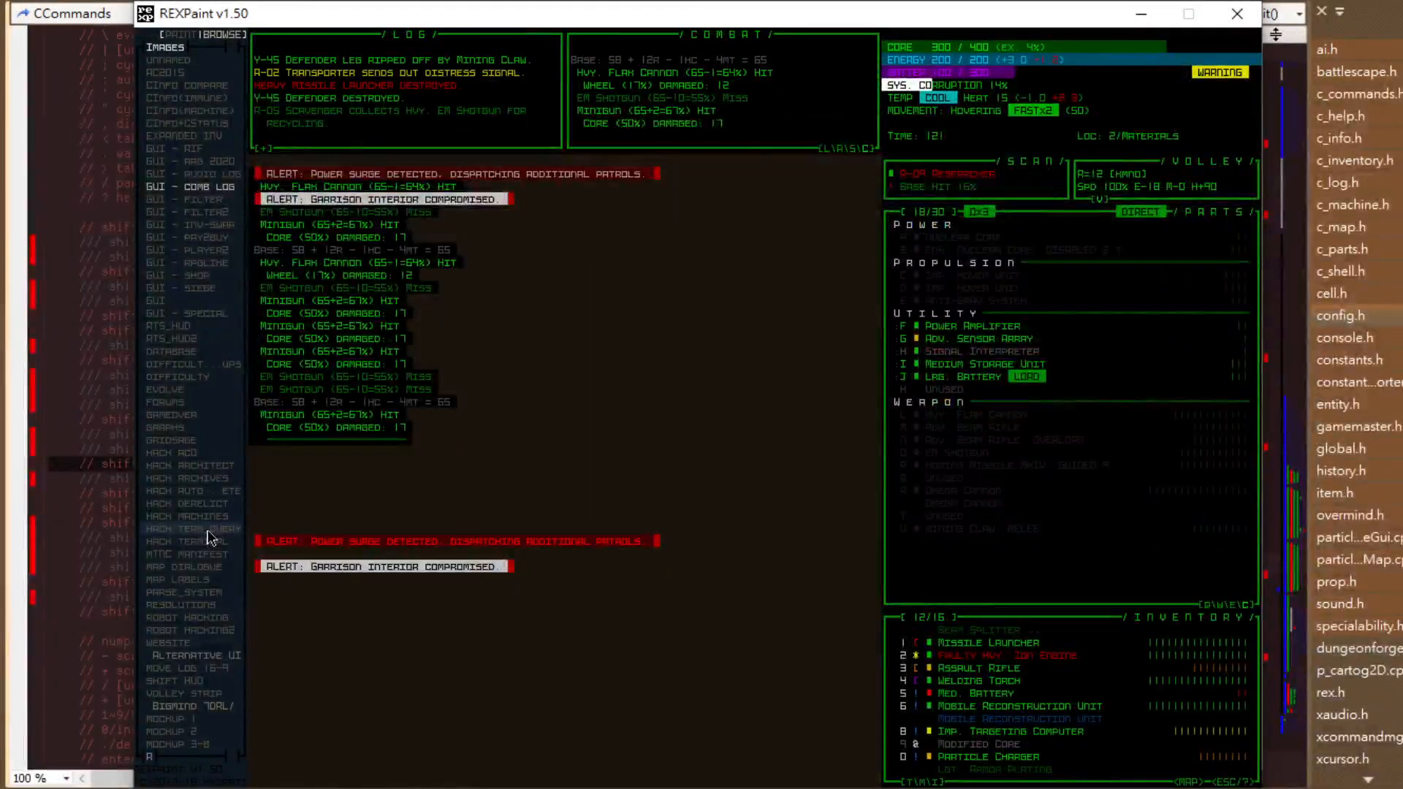
key(Up)
key(Up)
key(Up)
key(Up)
key(Up)
key(Up)
key(Down)
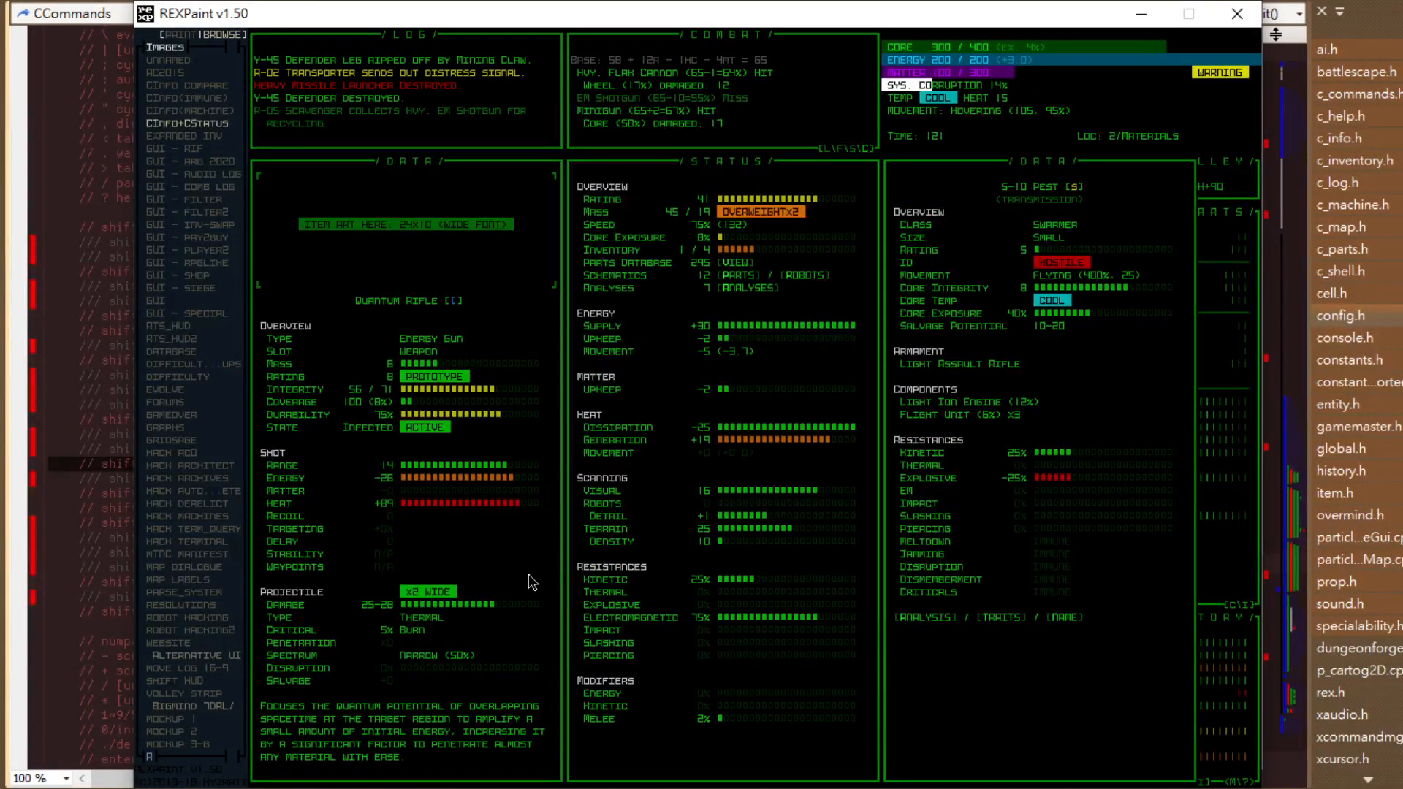
key(Up)
key(Down)
Open CINFO+STATUS in paint mode and toggle layers 2, 3 and 4 to examine its popup and info window designs.
key(Tab)
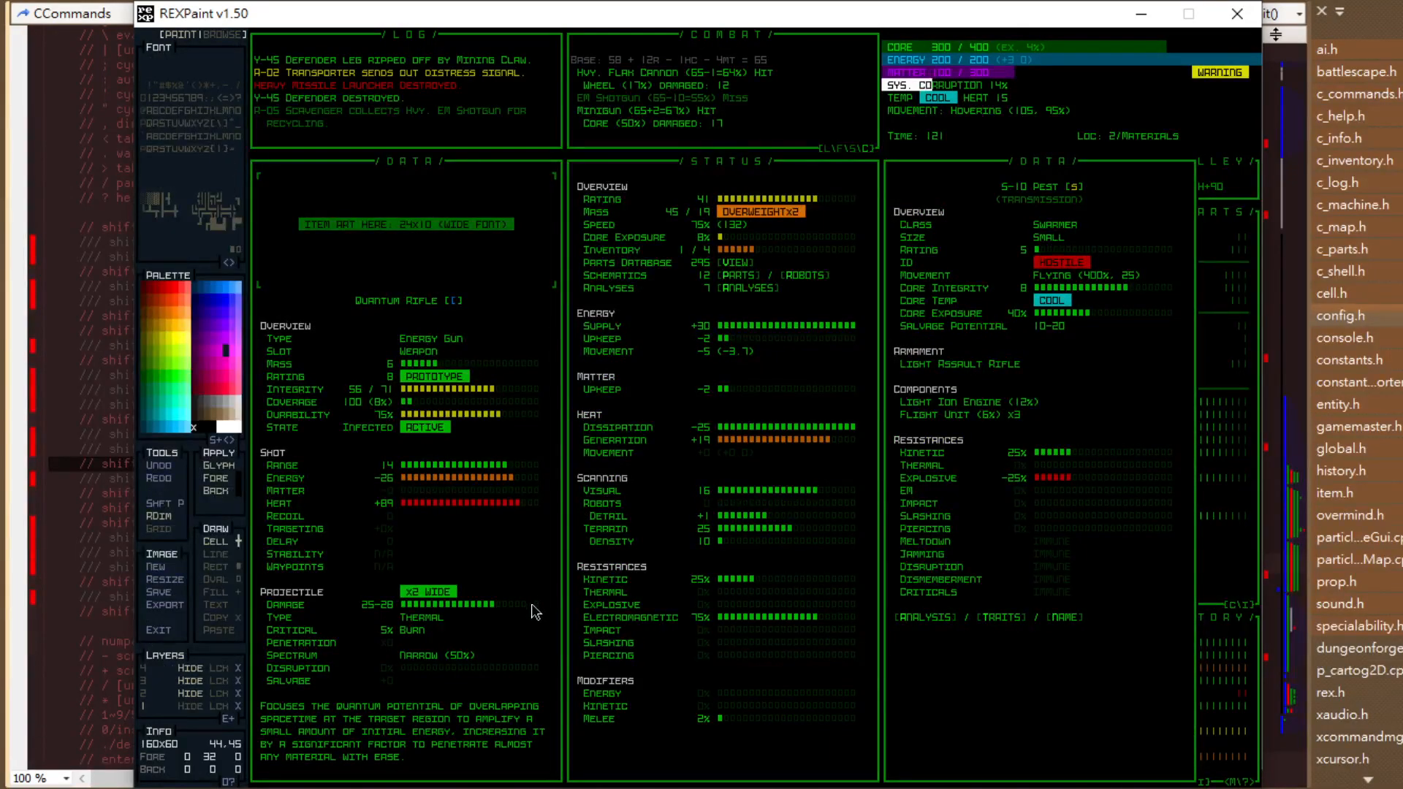
key(2)
key(3)
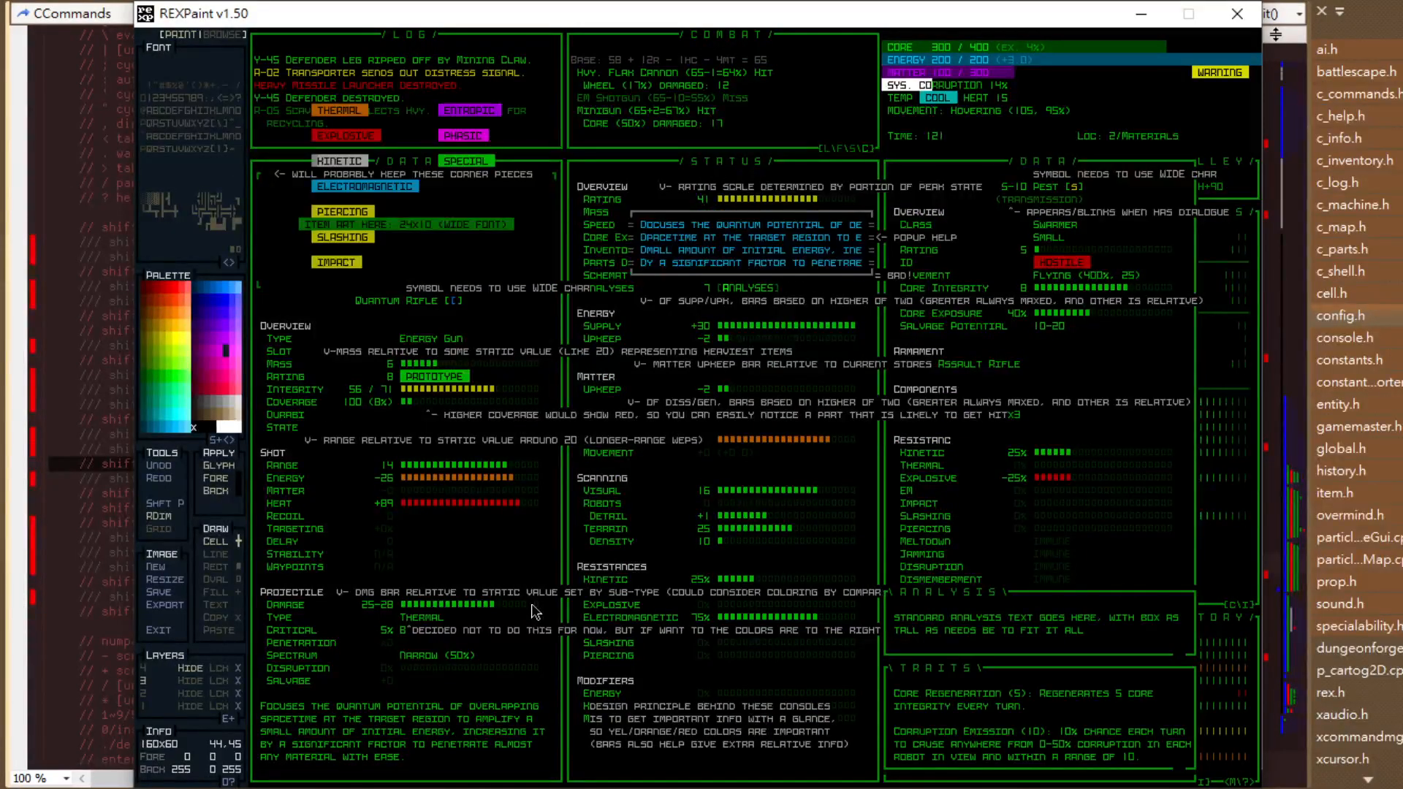
key(4)
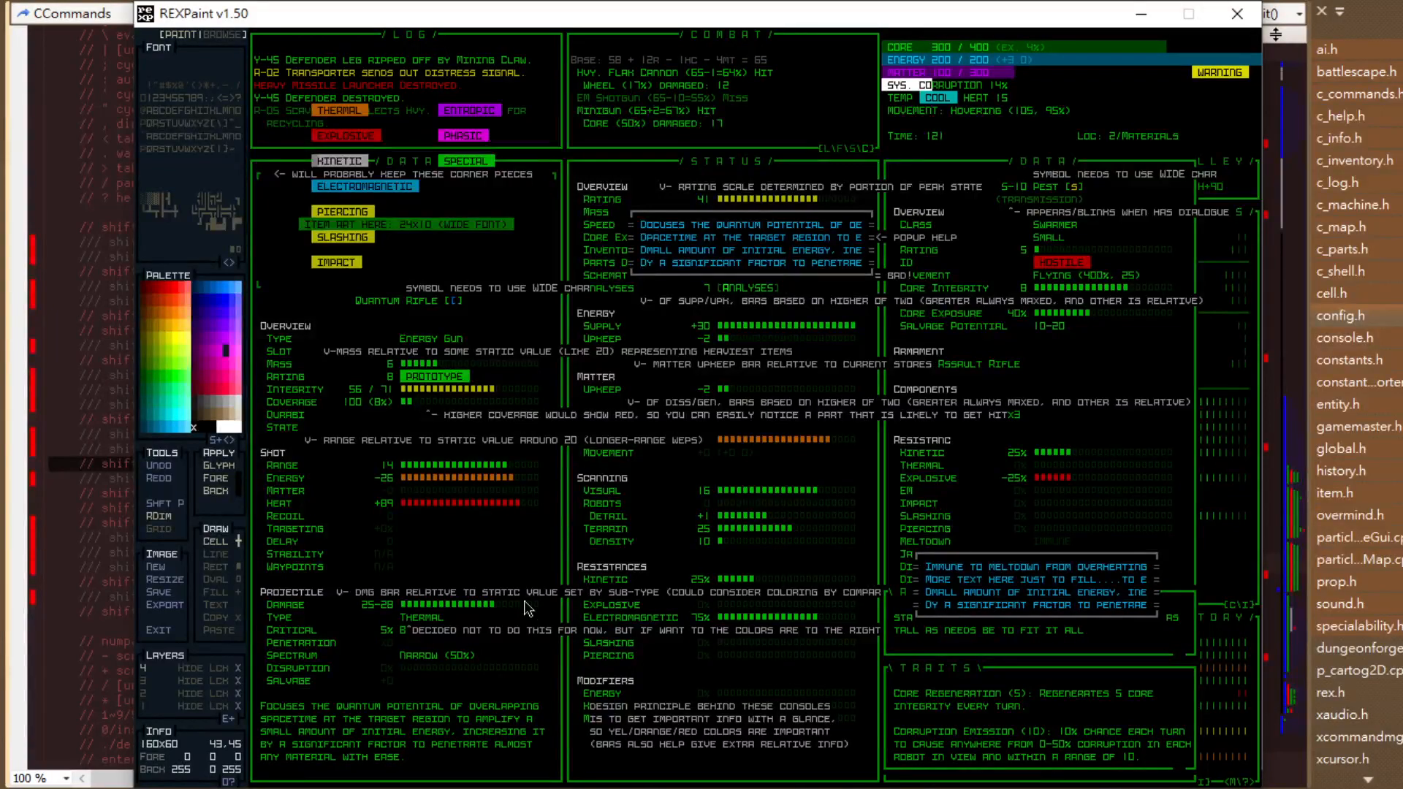
key(ctrl+4)
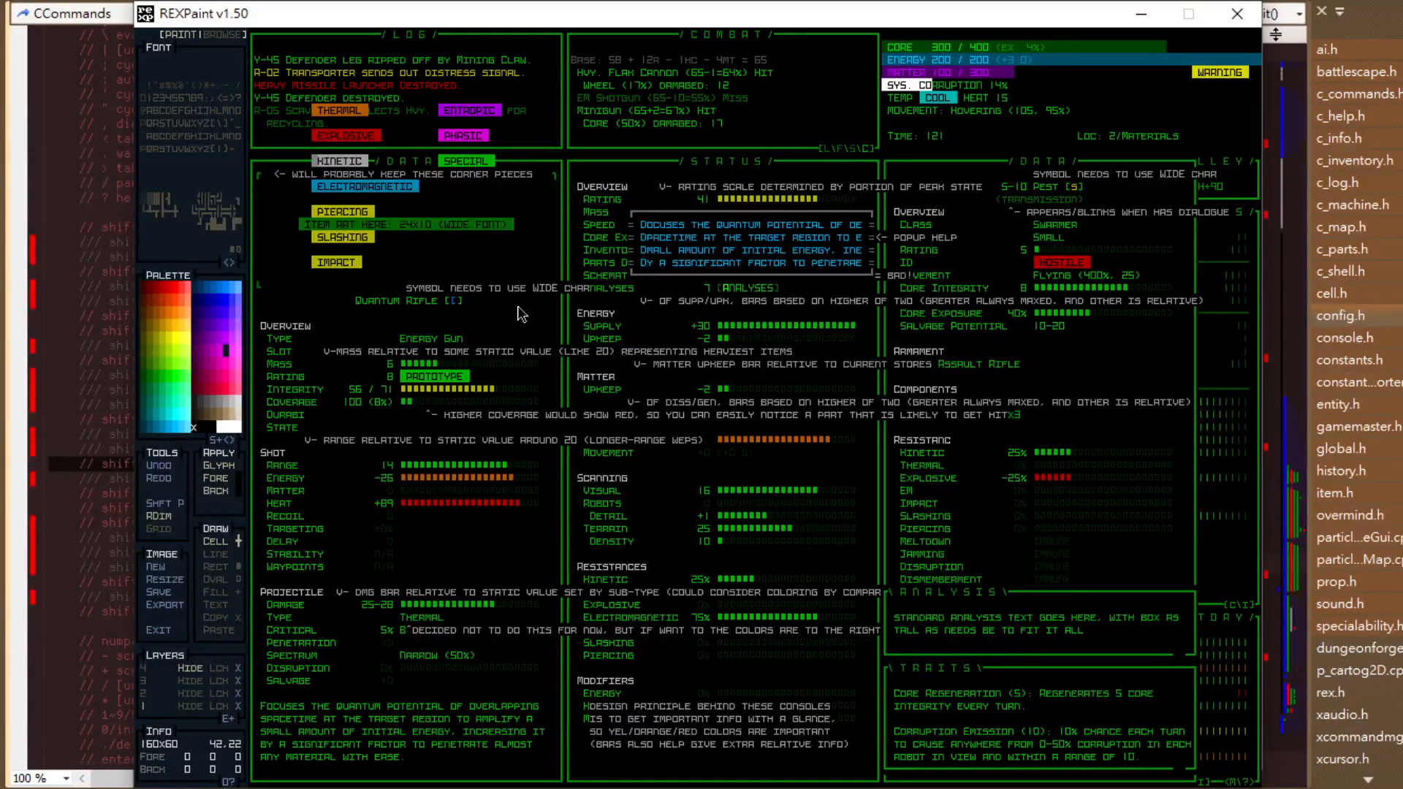
key(ctrl+3)
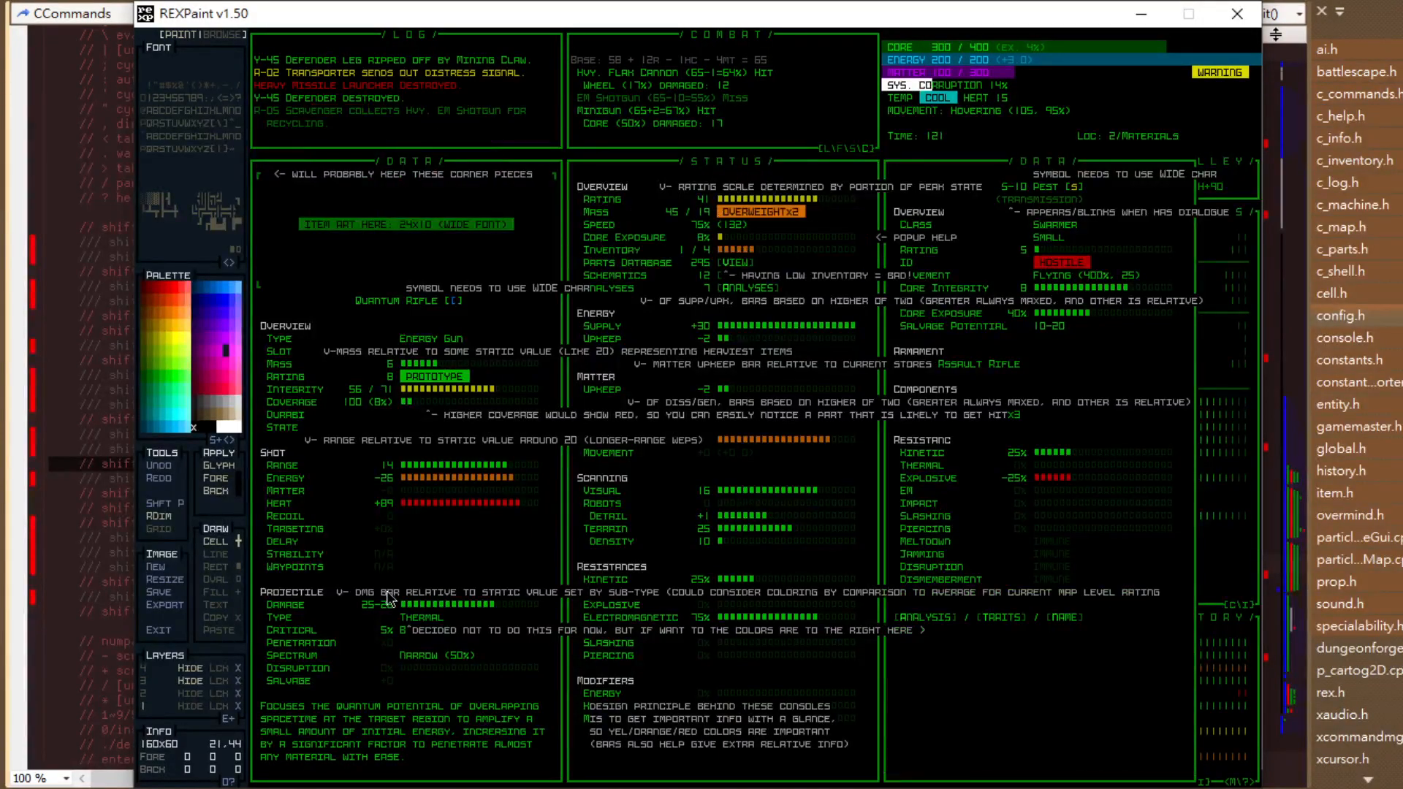
key(ctrl+2)
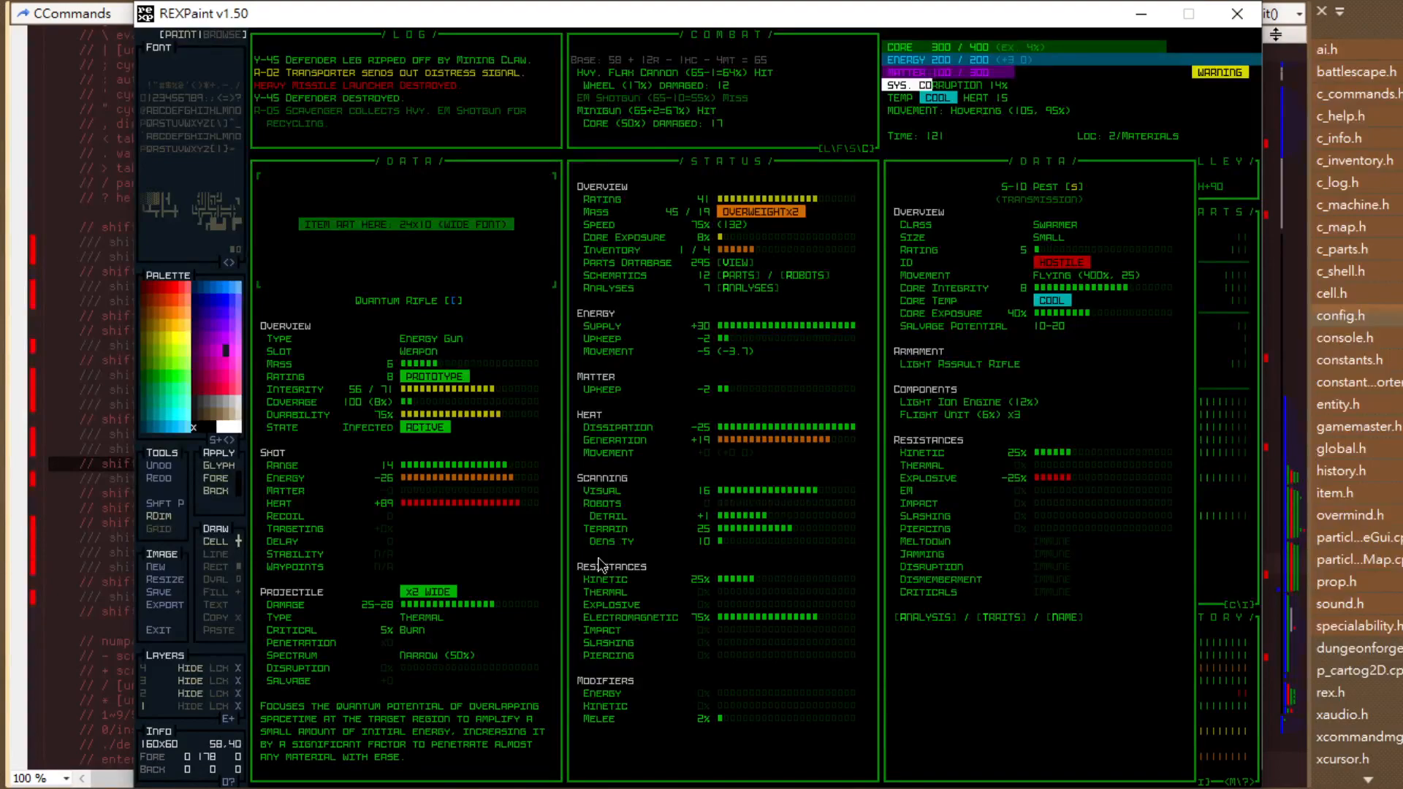
key(ctrl+2)
key(ctrl+3)
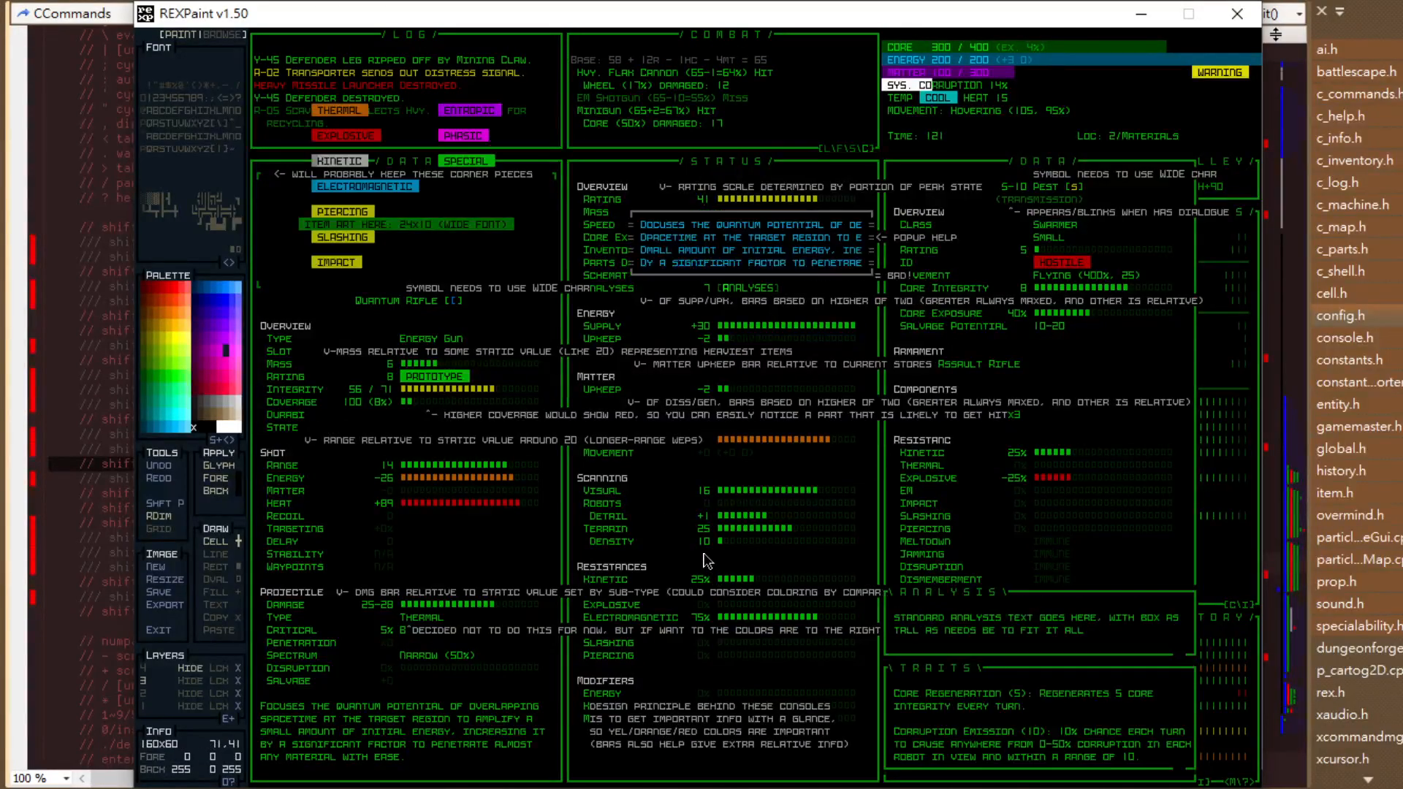
key(ctrl+2)
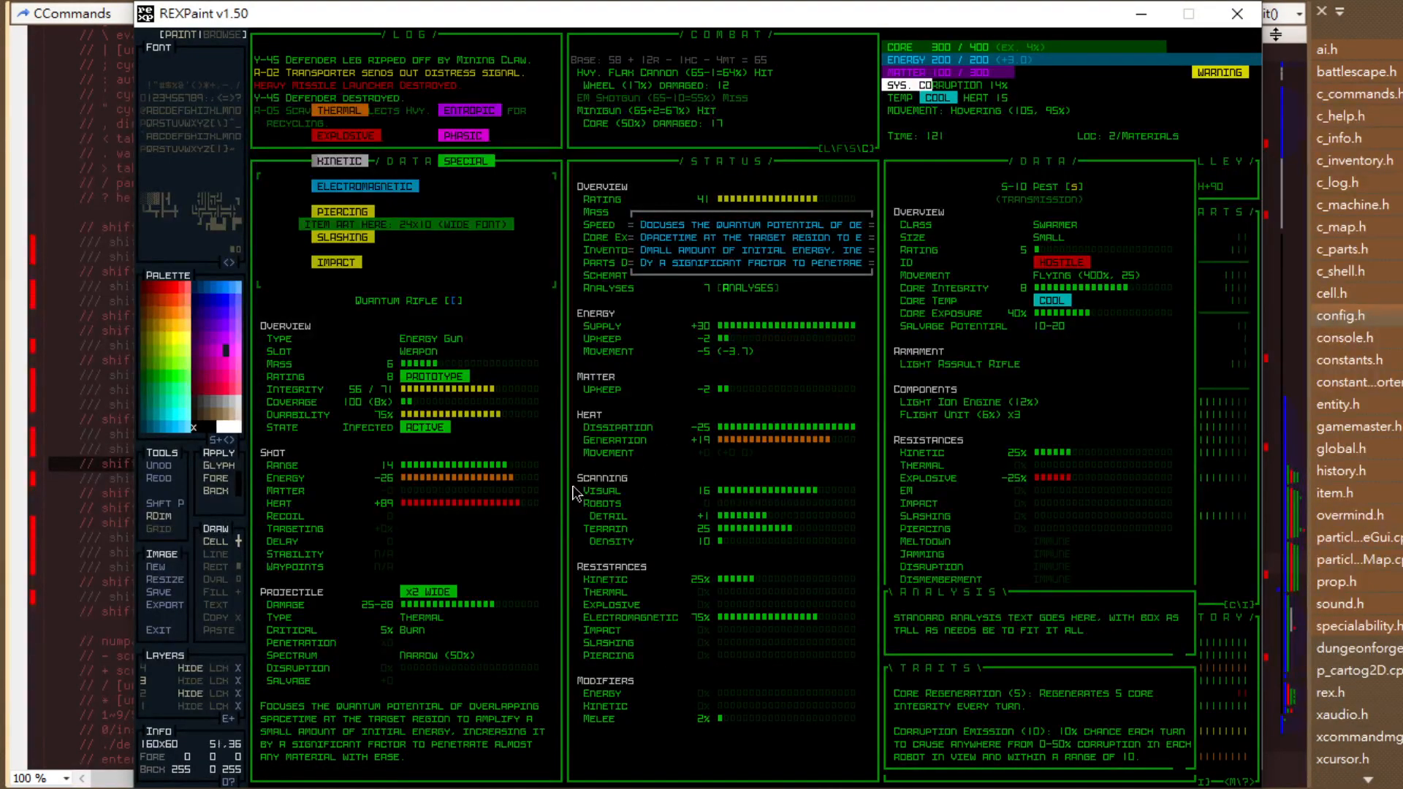
Review the GUI - SPECIAL mockup, then compare it with the ROBOT HACKING menus and the GUI images up to GUI - ARG 2020.
key(Tab)
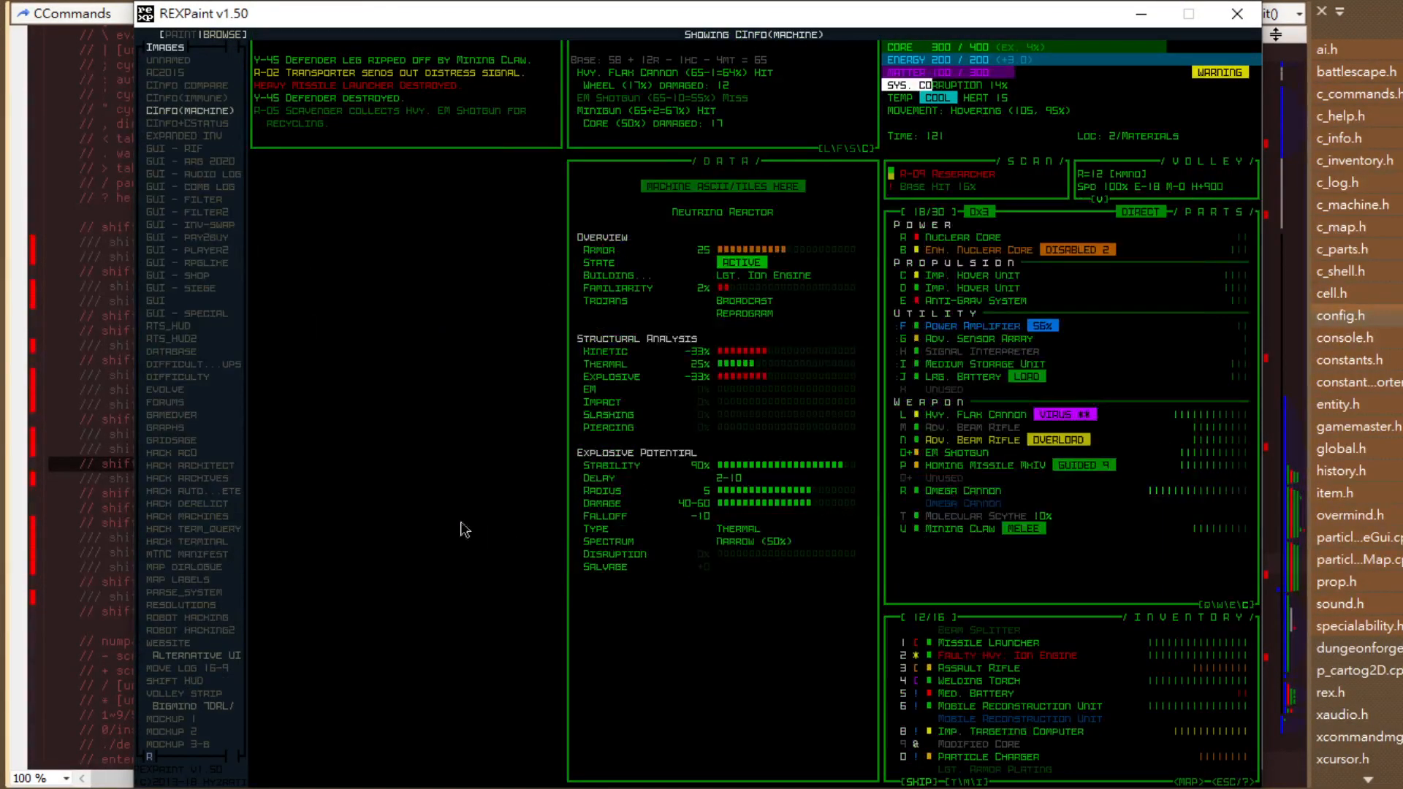
click(195, 310)
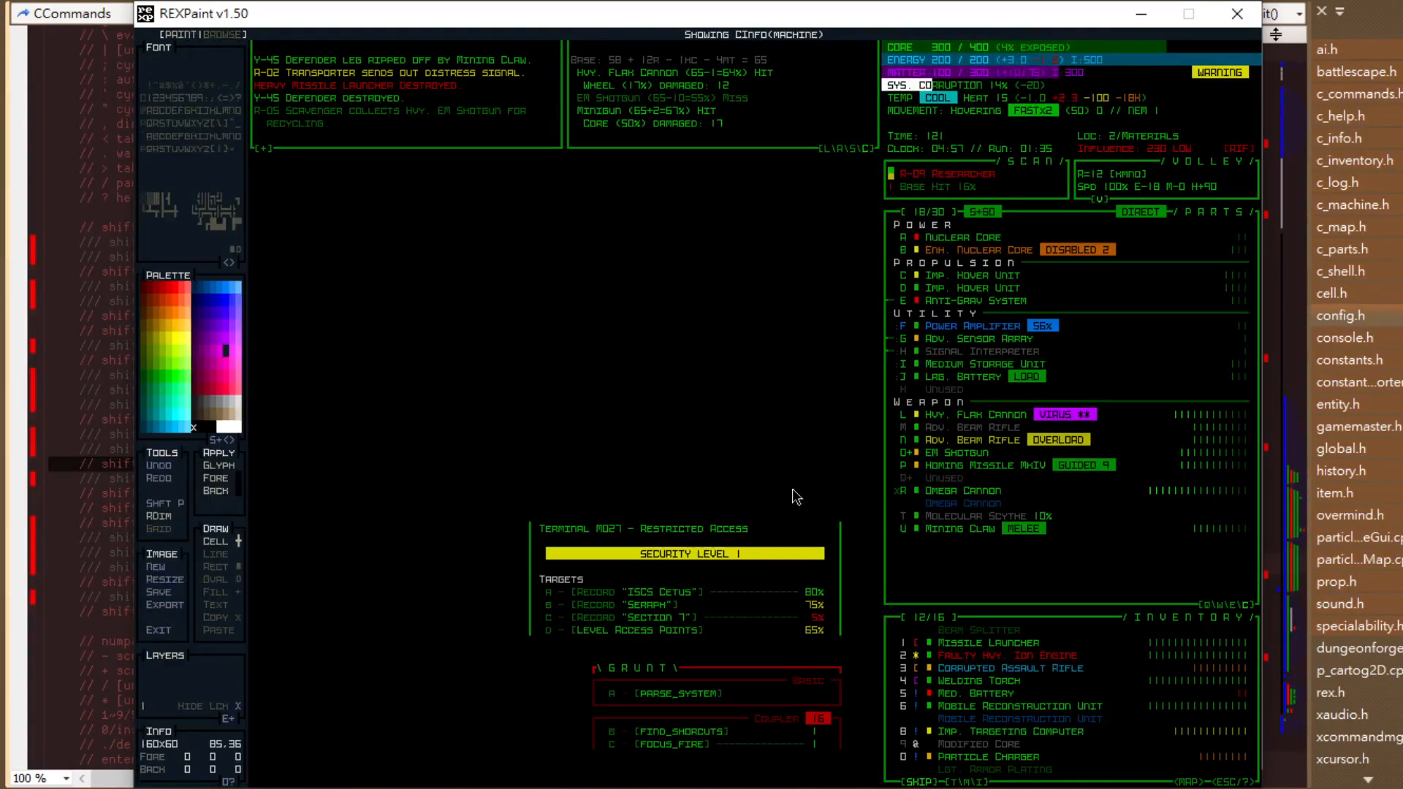
key(Tab)
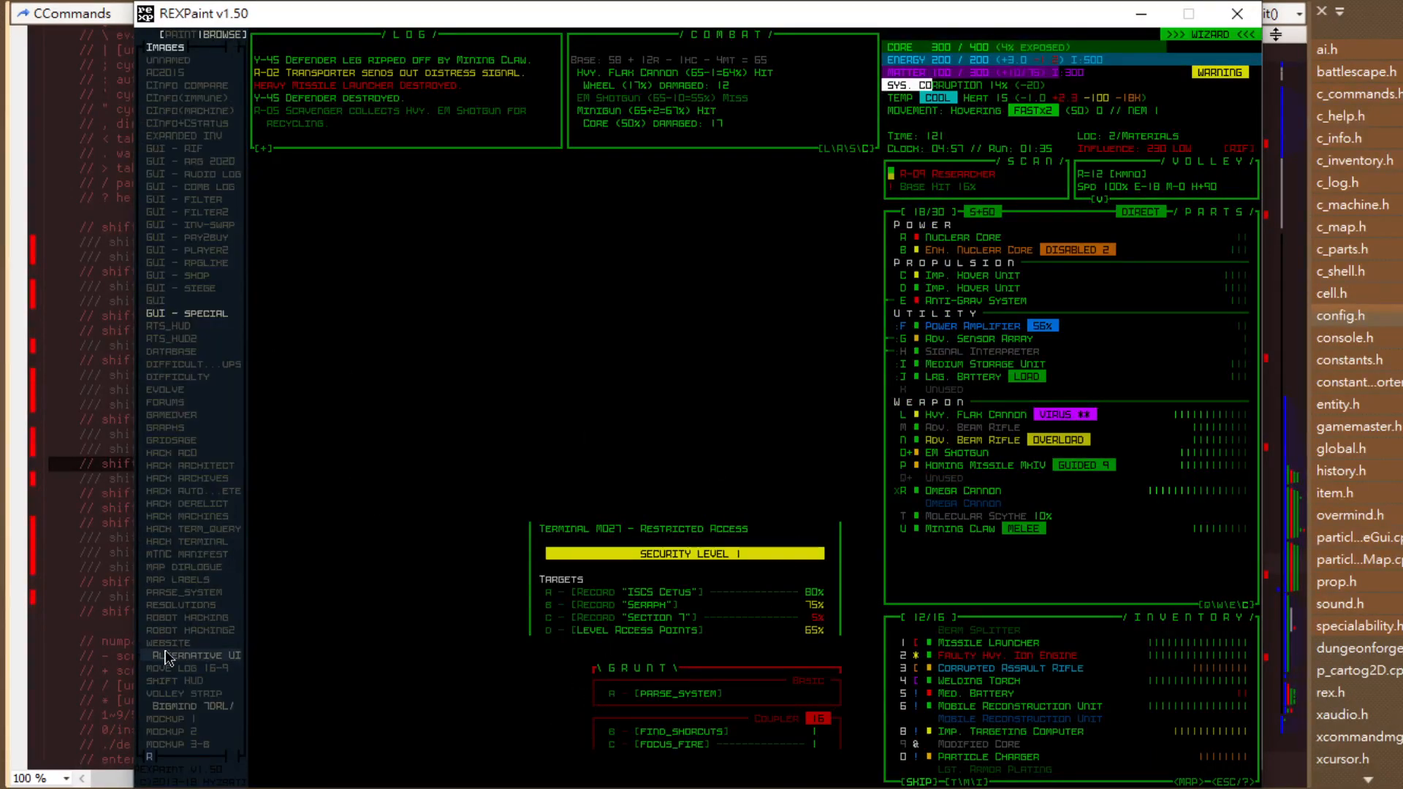
key(Up)
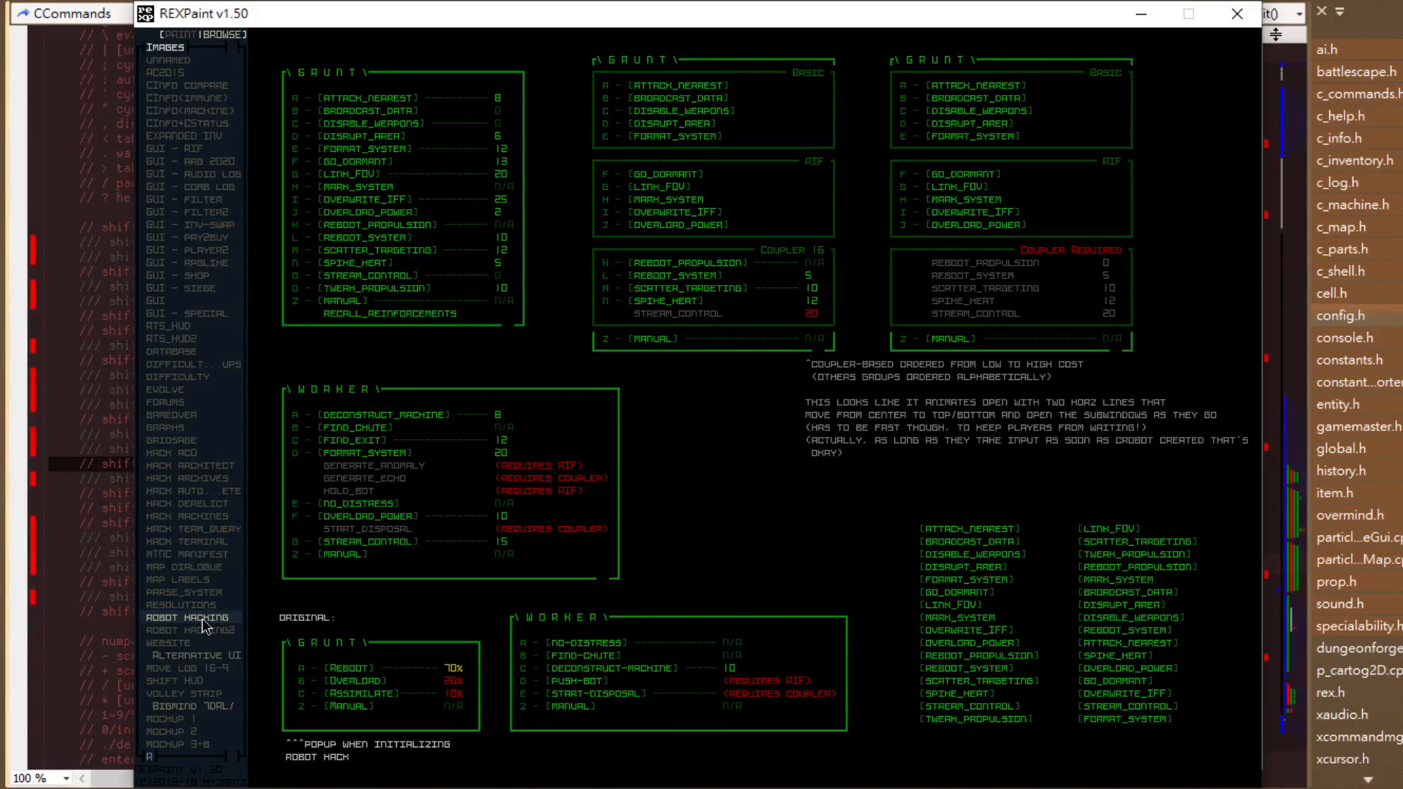
click(192, 275)
key(Up)
key(Up)
key(Up)
key(Up)
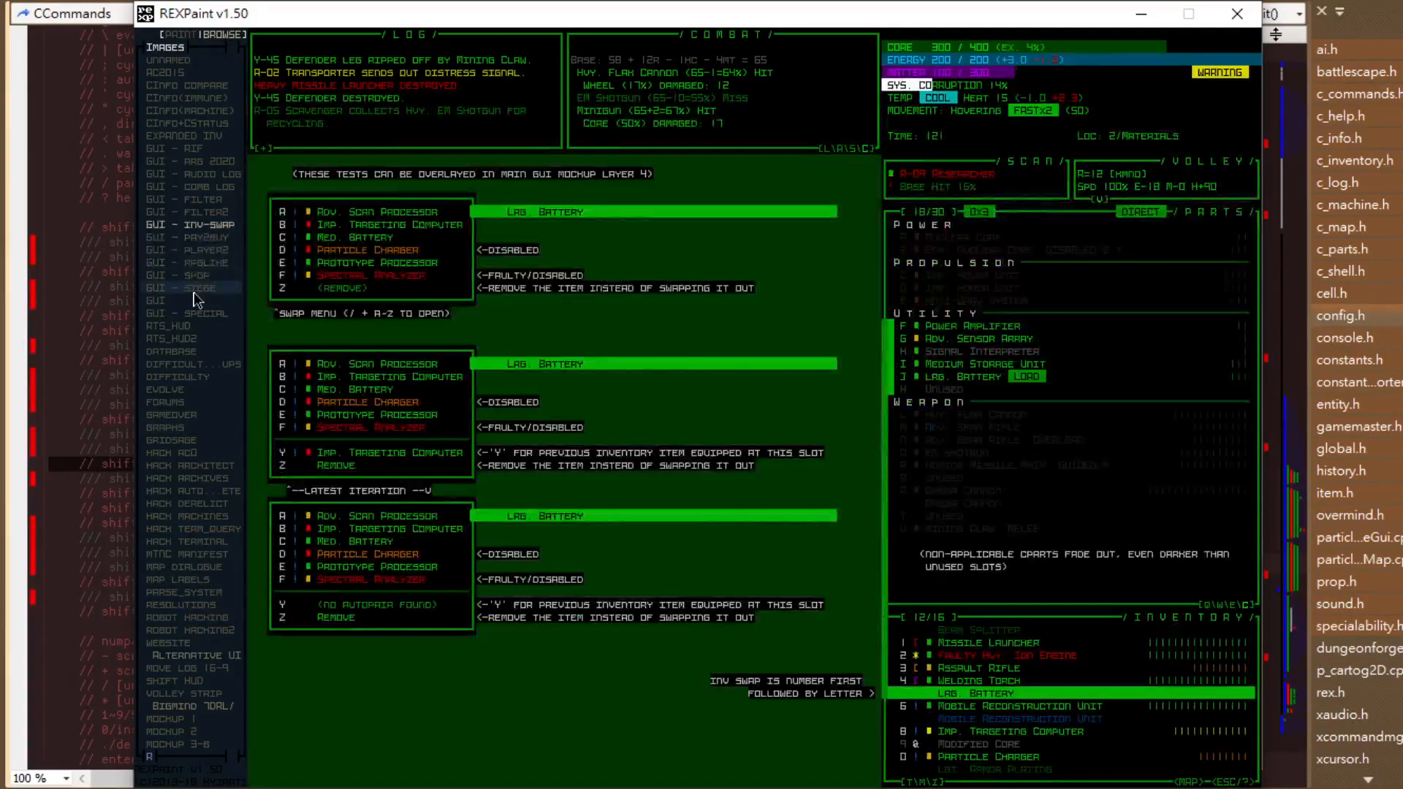
key(Up)
key(Up)
key(Up)
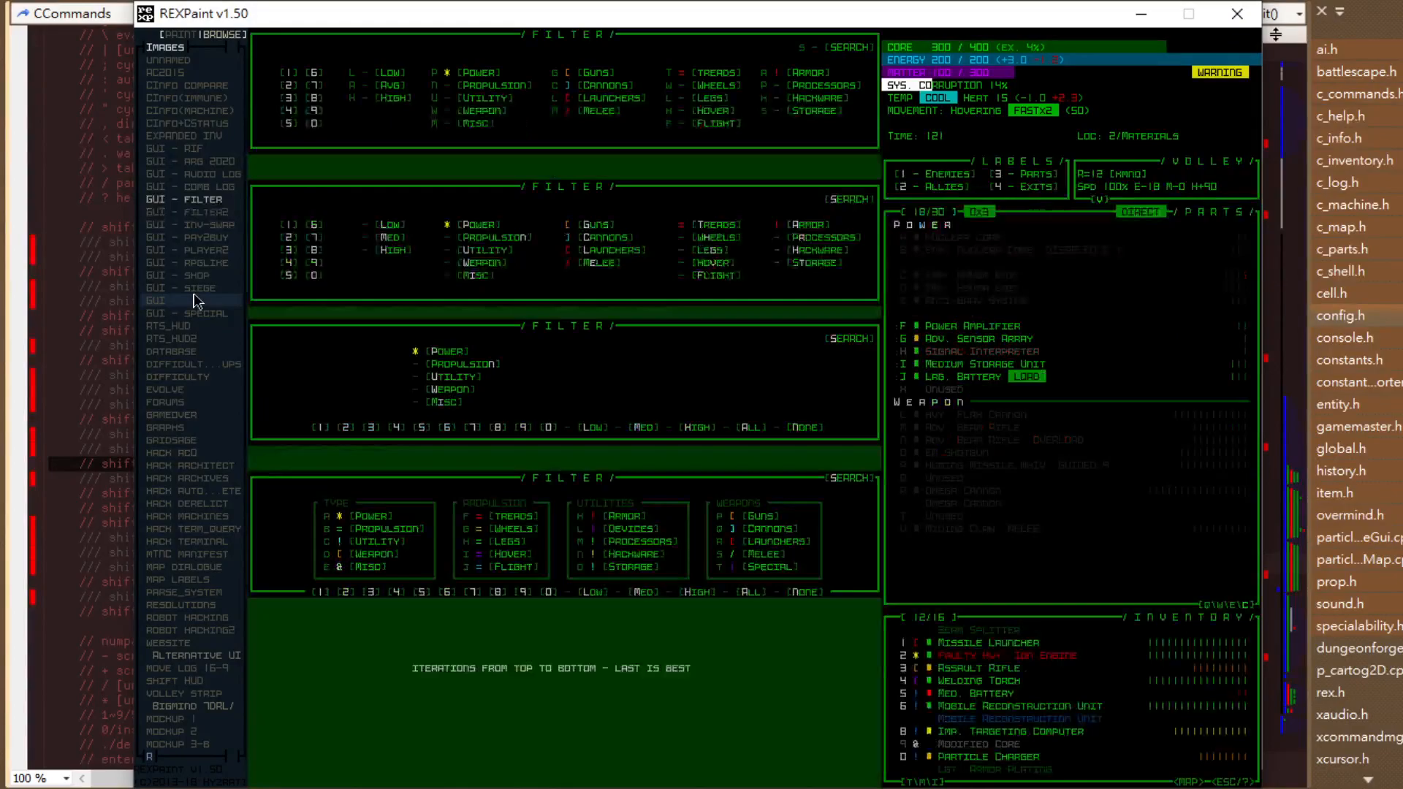
key(Up)
key(Up)
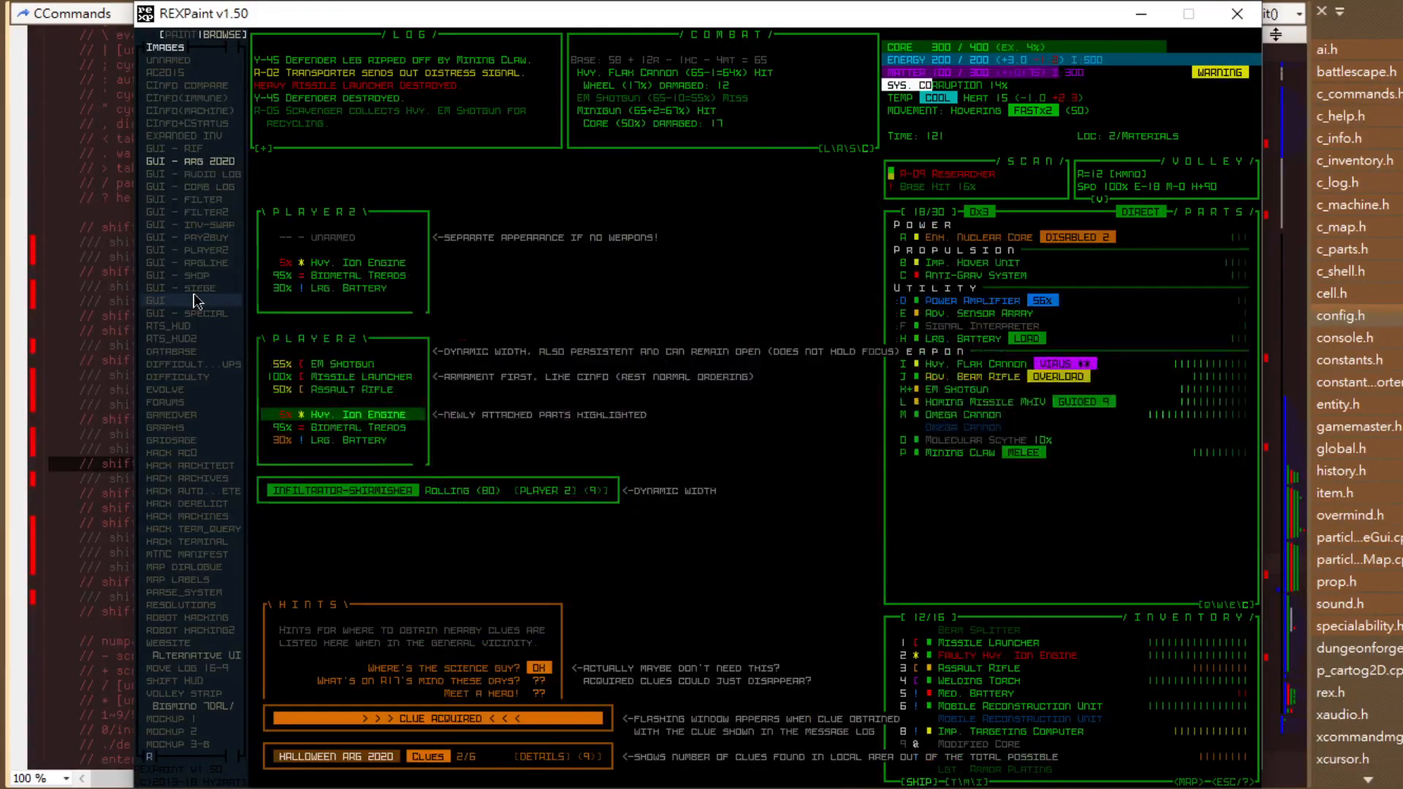
Browse back down the GUI images to GUI - SHOP and examine the layout of its SHOP window.
key(Down)
key(Down)
key(Down)
key(Down)
key(Down)
key(Down)
key(Down)
key(Down)
key(Down)
key(Down)
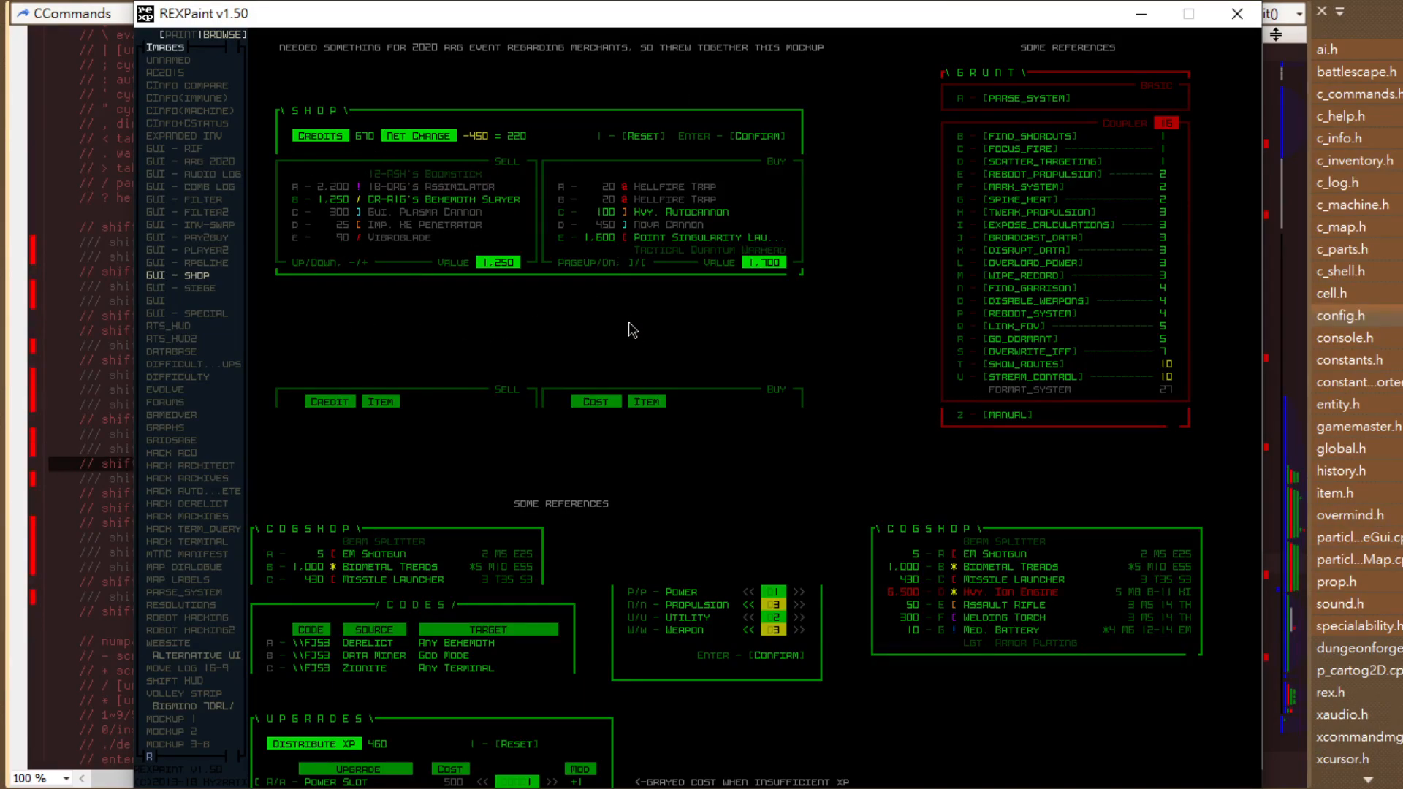
Open GUI - SHOP in paint mode and sample cells from the SHOP window's border and SELL list.
key(Tab)
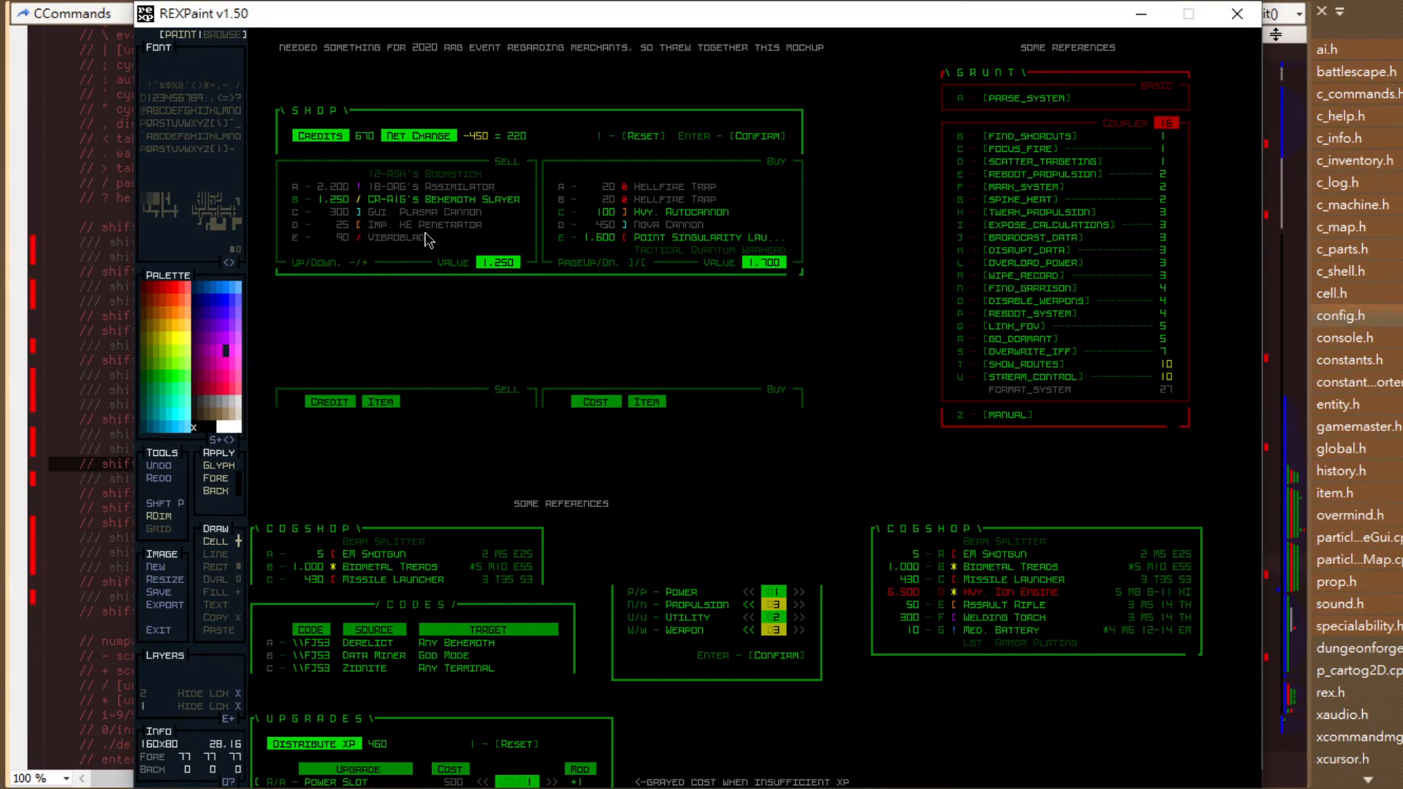
right_click(462, 278)
right_click(445, 187)
right_click(395, 198)
key(Tab)
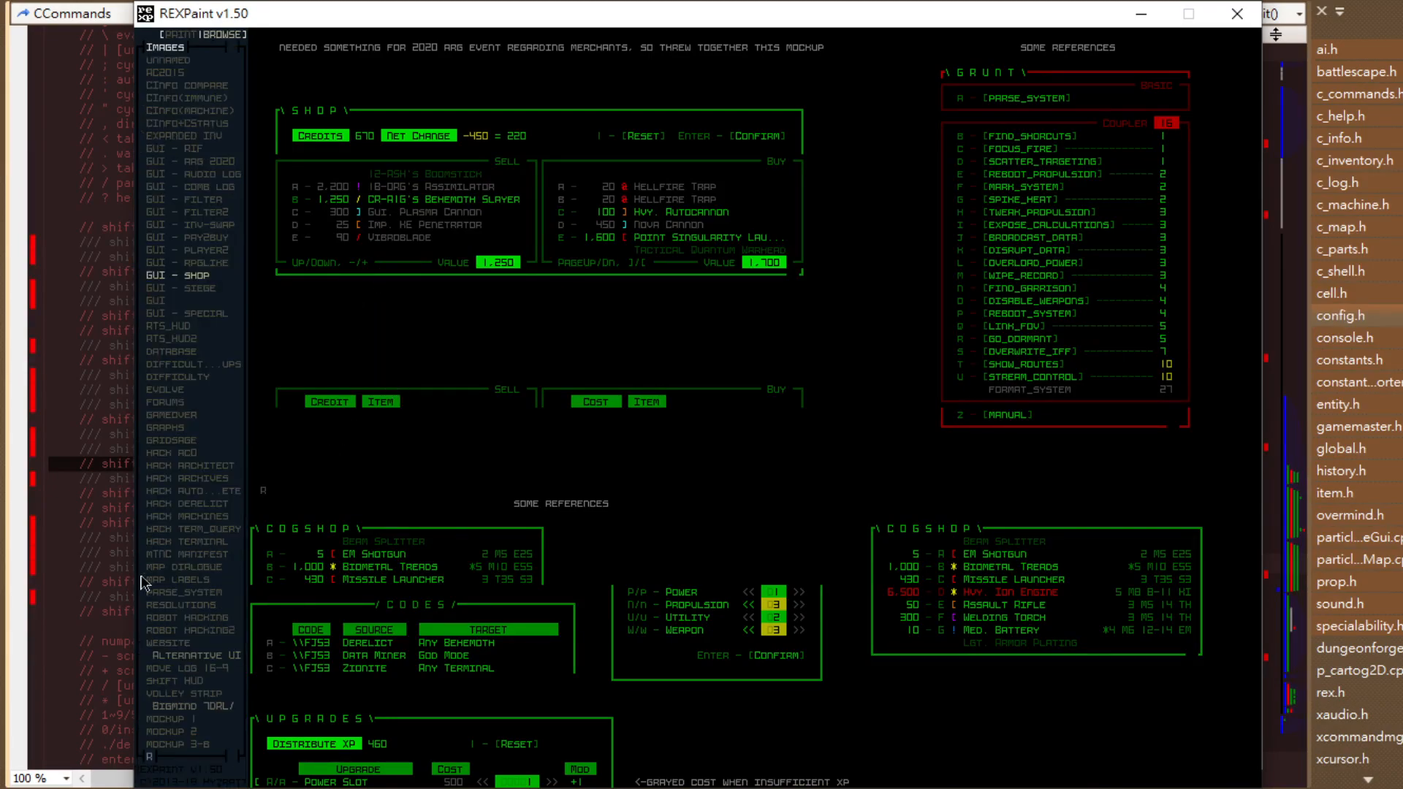
Open the GUI - Special mockup for viewing and look through the rest of the image list.
click(184, 322)
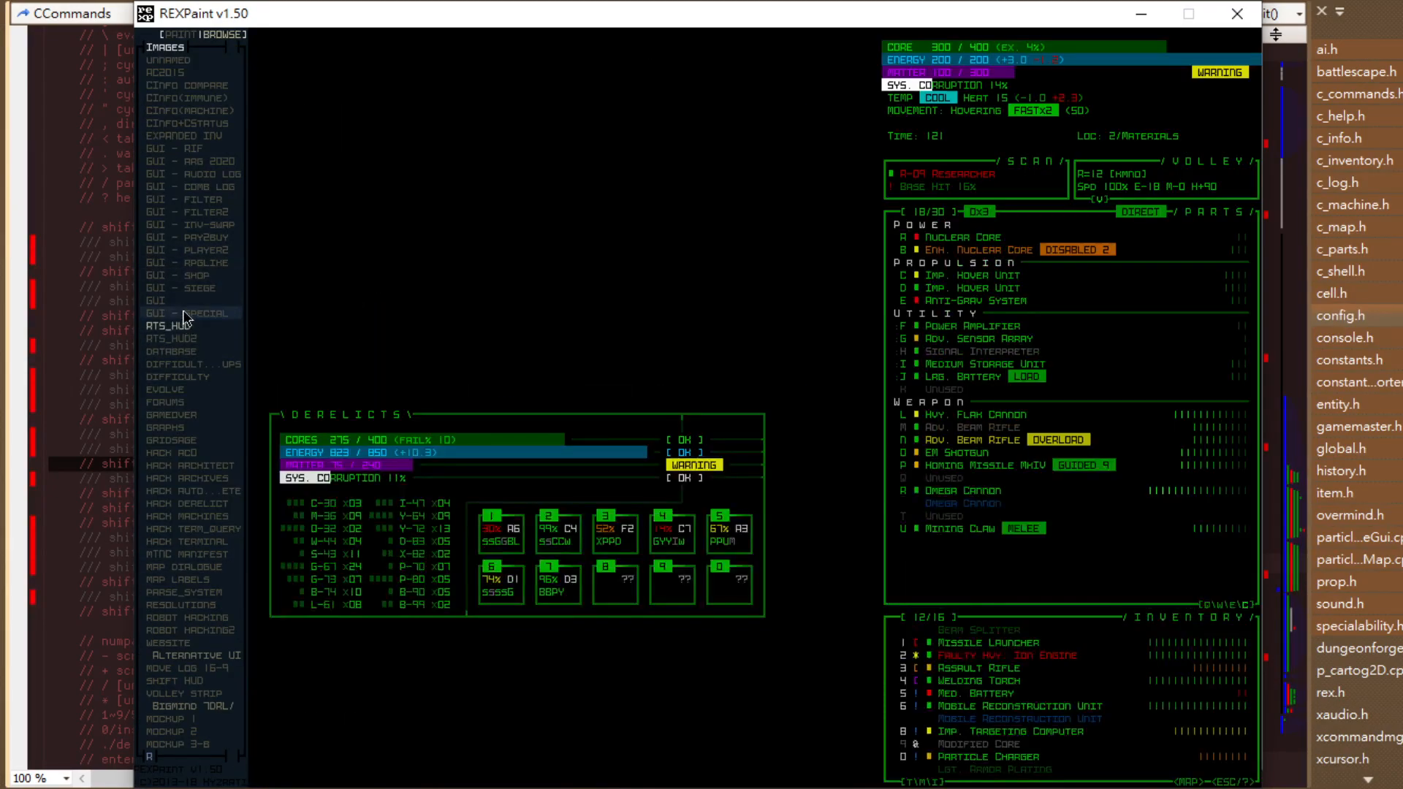
click(183, 313)
key(Tab)
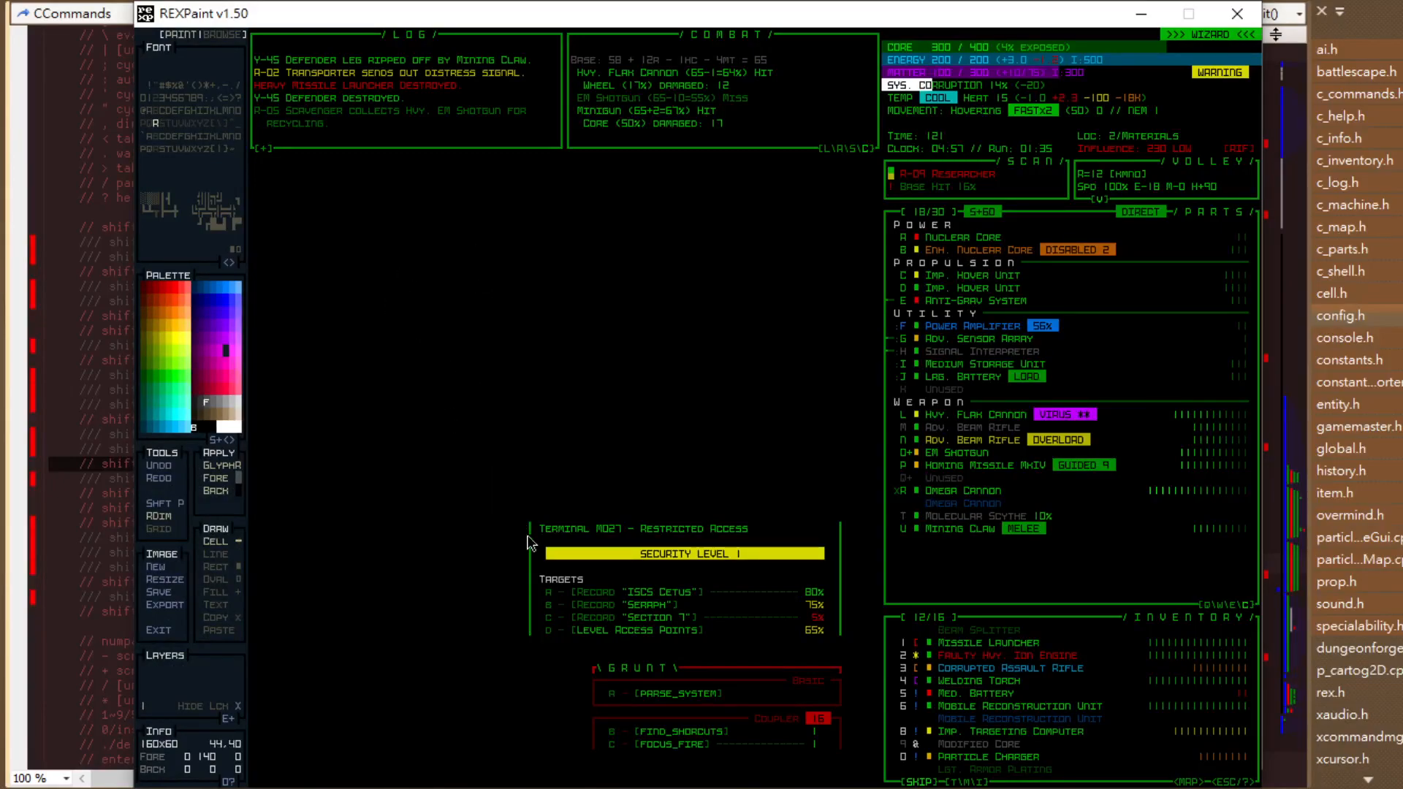
key(Tab)
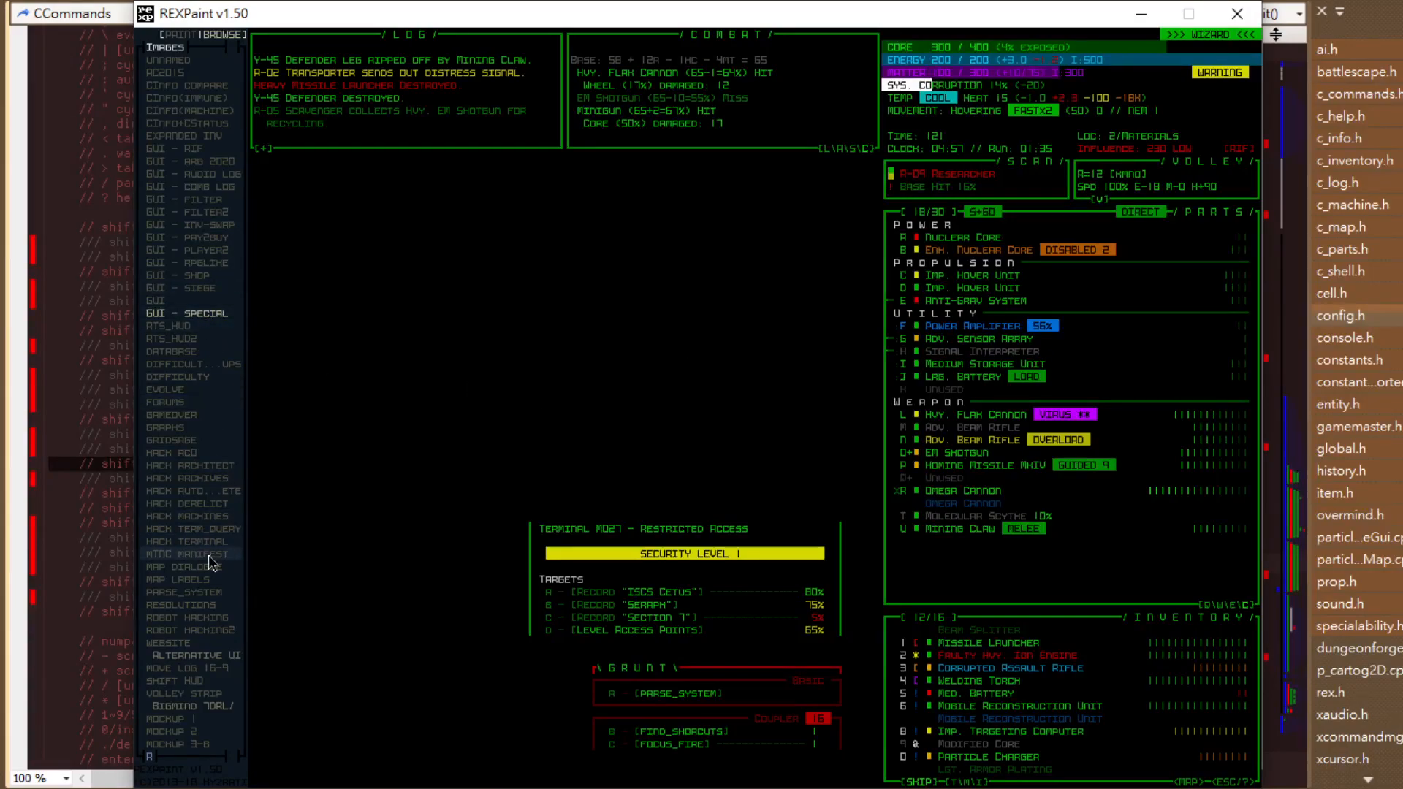
scroll(209, 438, down, 3)
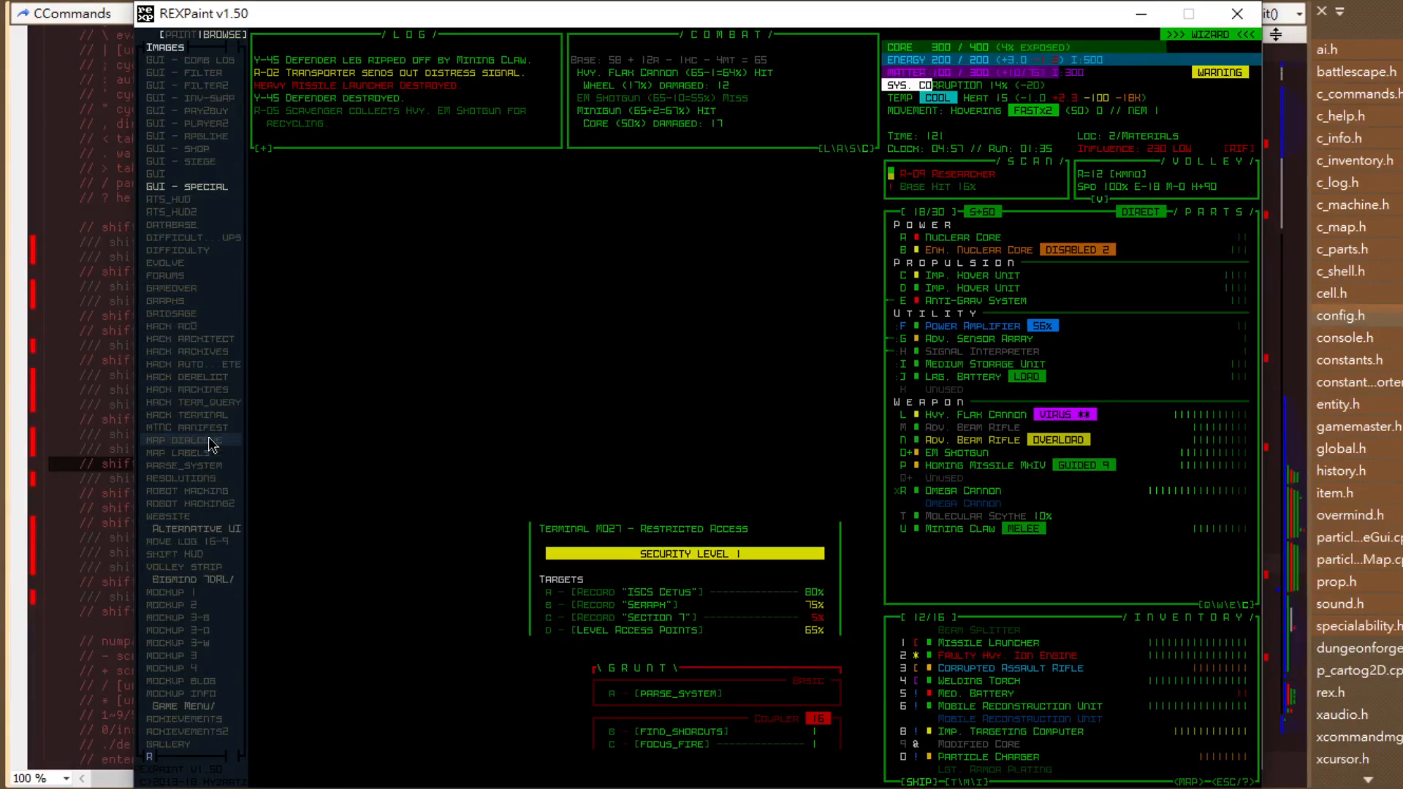
scroll(208, 443, down, 2)
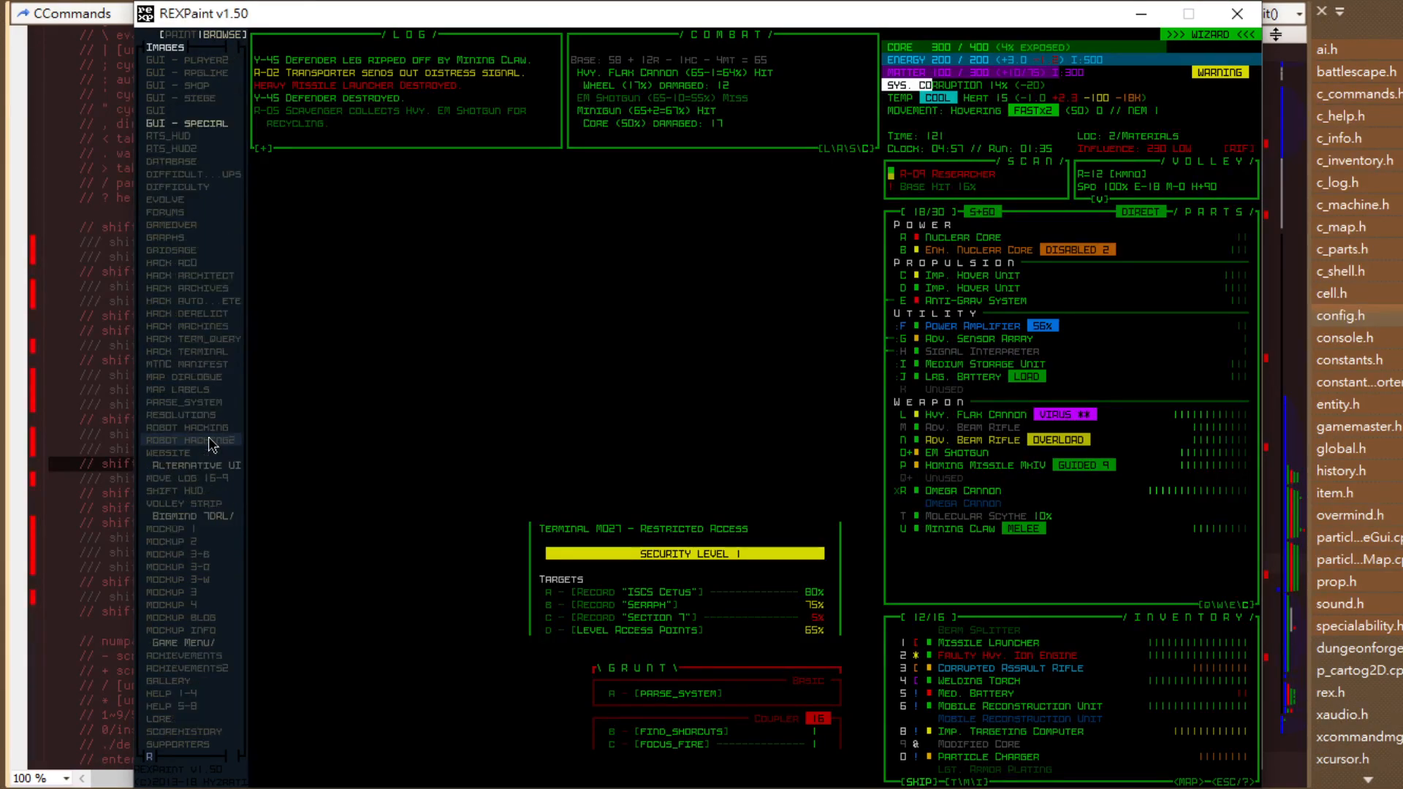
scroll(209, 438, down, 6)
scroll(209, 435, up, 6)
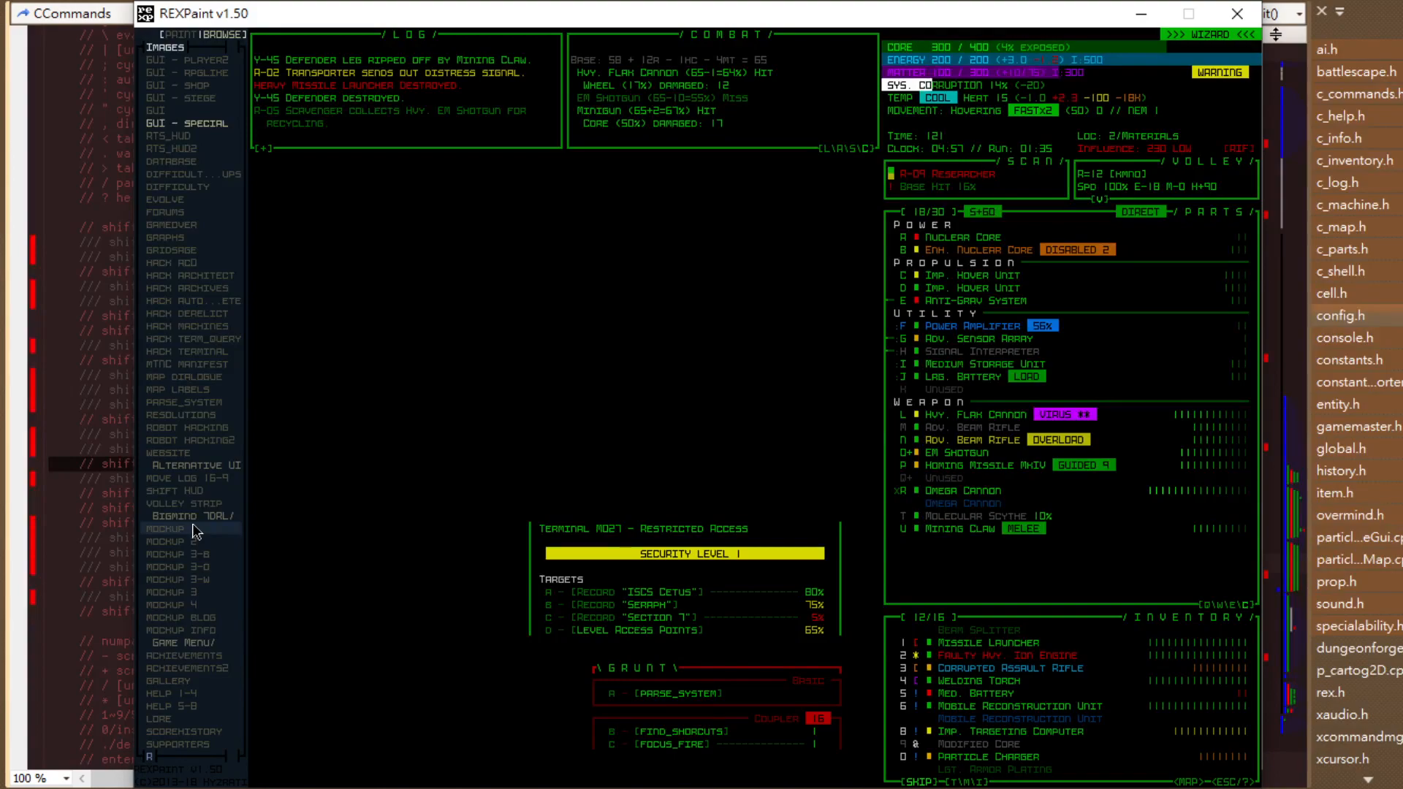
scroll(176, 669, up, 6)
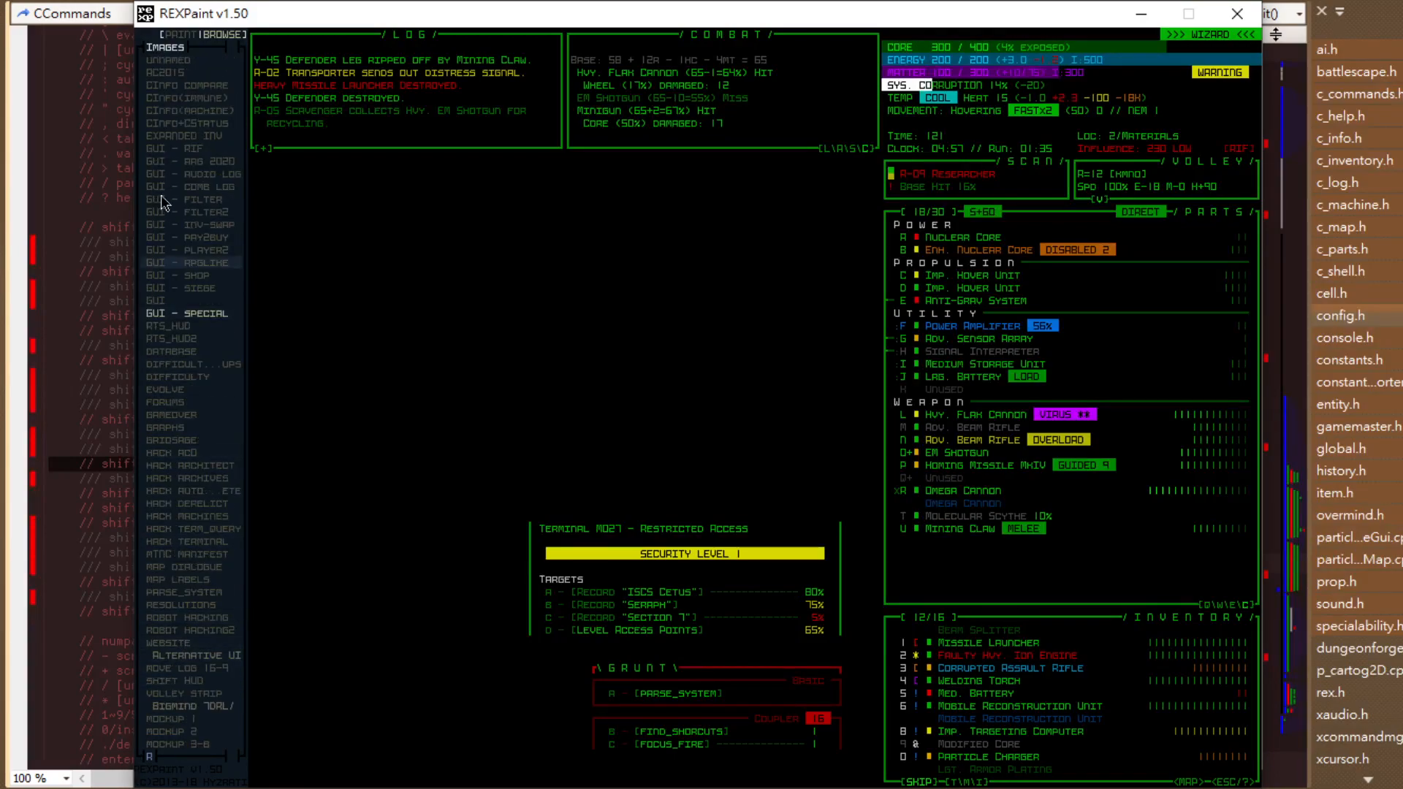
Examine the CInfo status, machine, immune and compare mockups and both Robot Hacking mockups for existing window layouts.
click(191, 125)
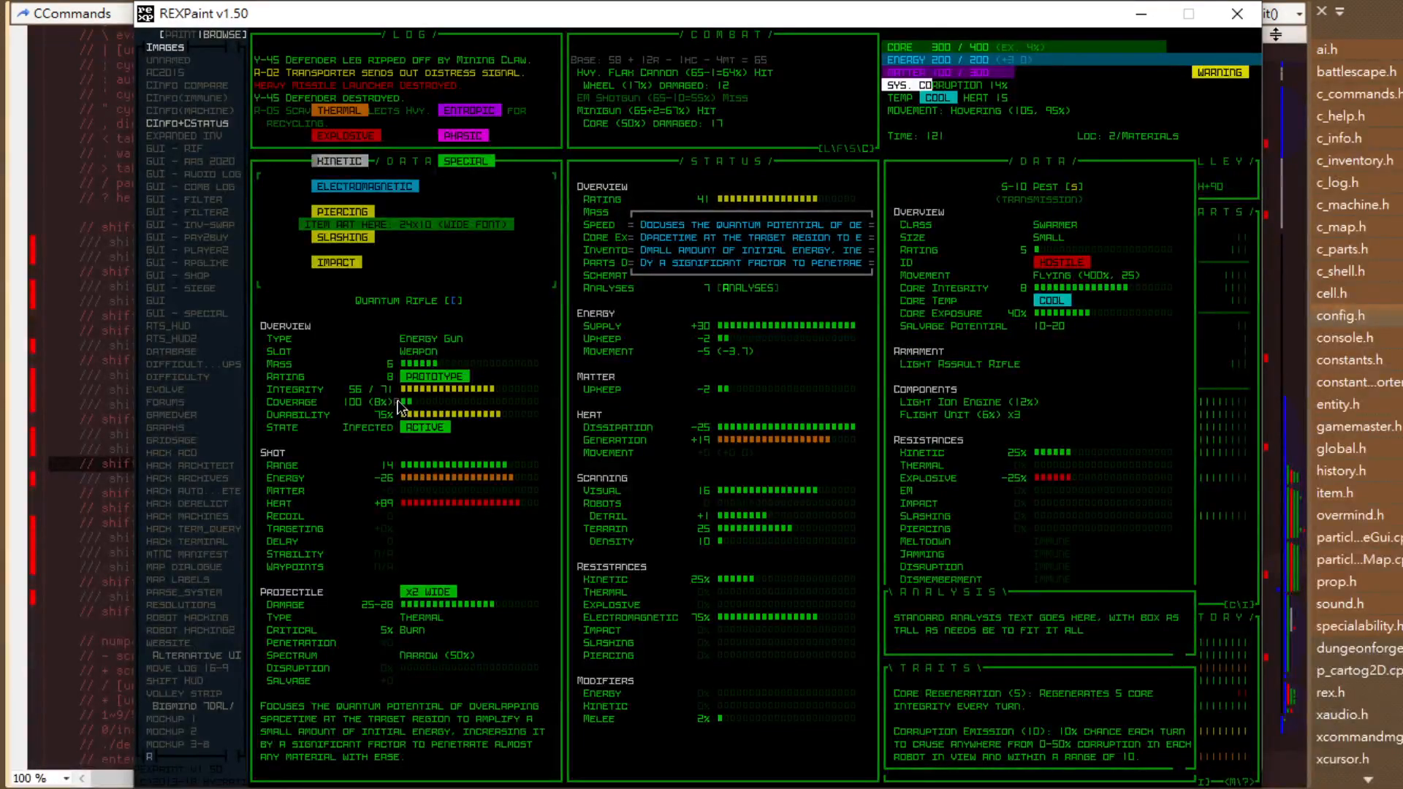
key(Up)
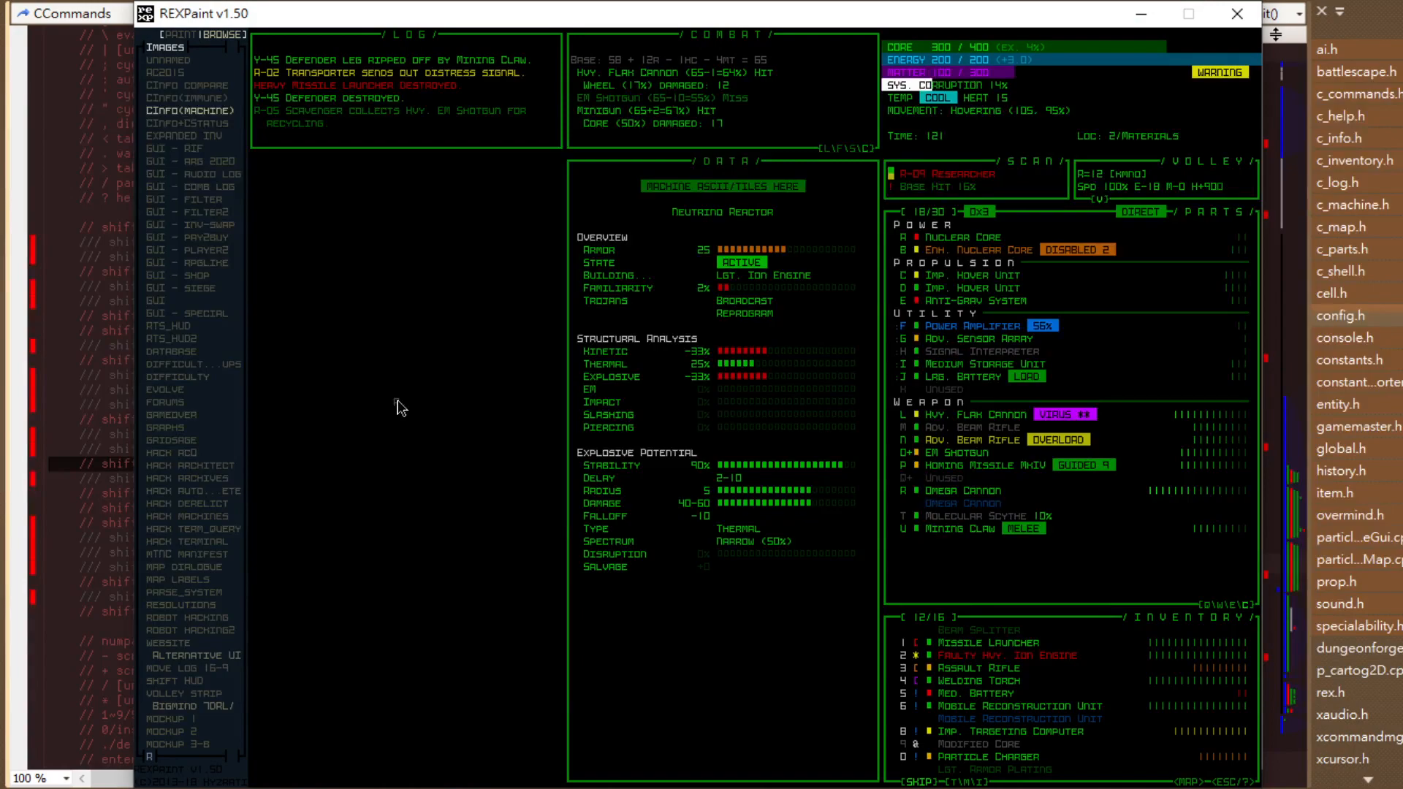
key(Up)
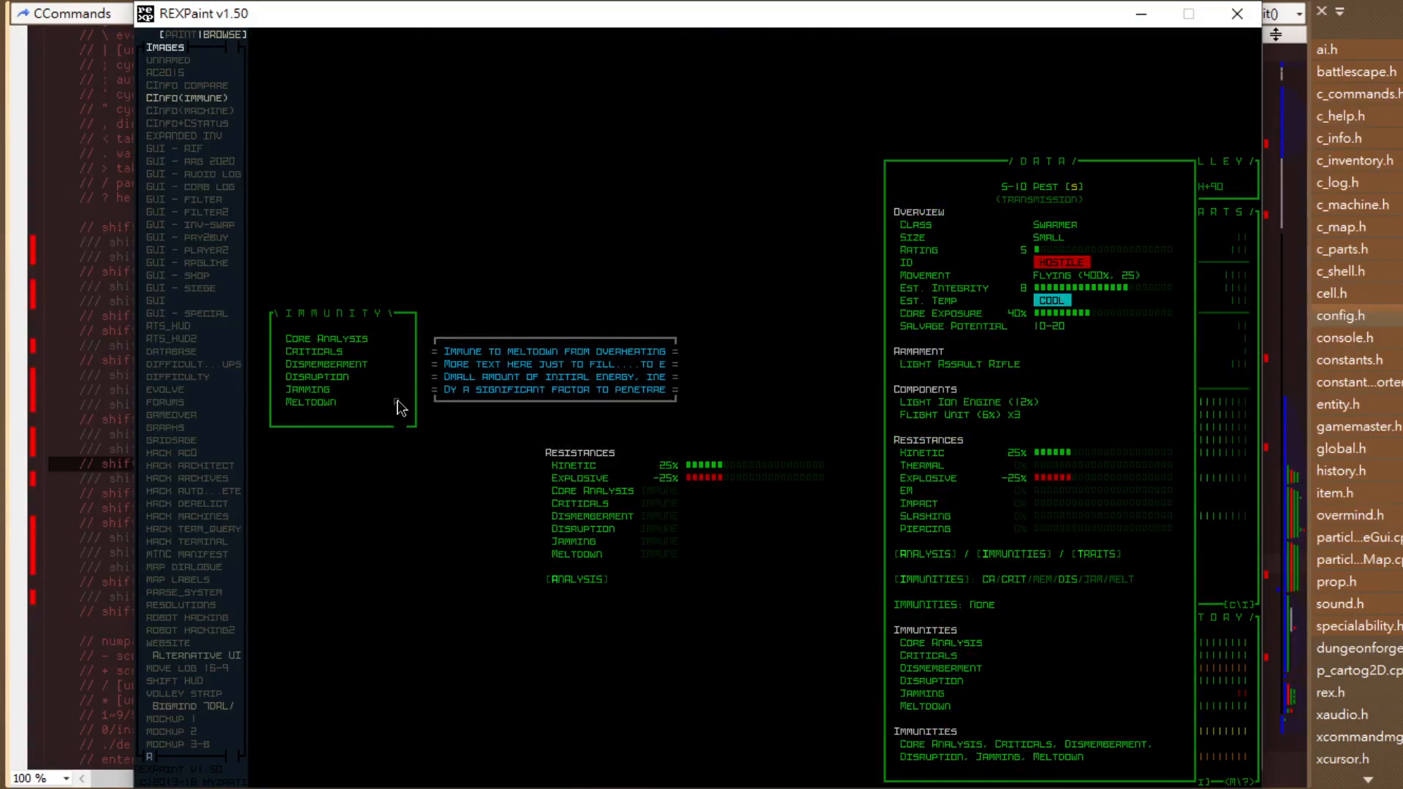
key(Up)
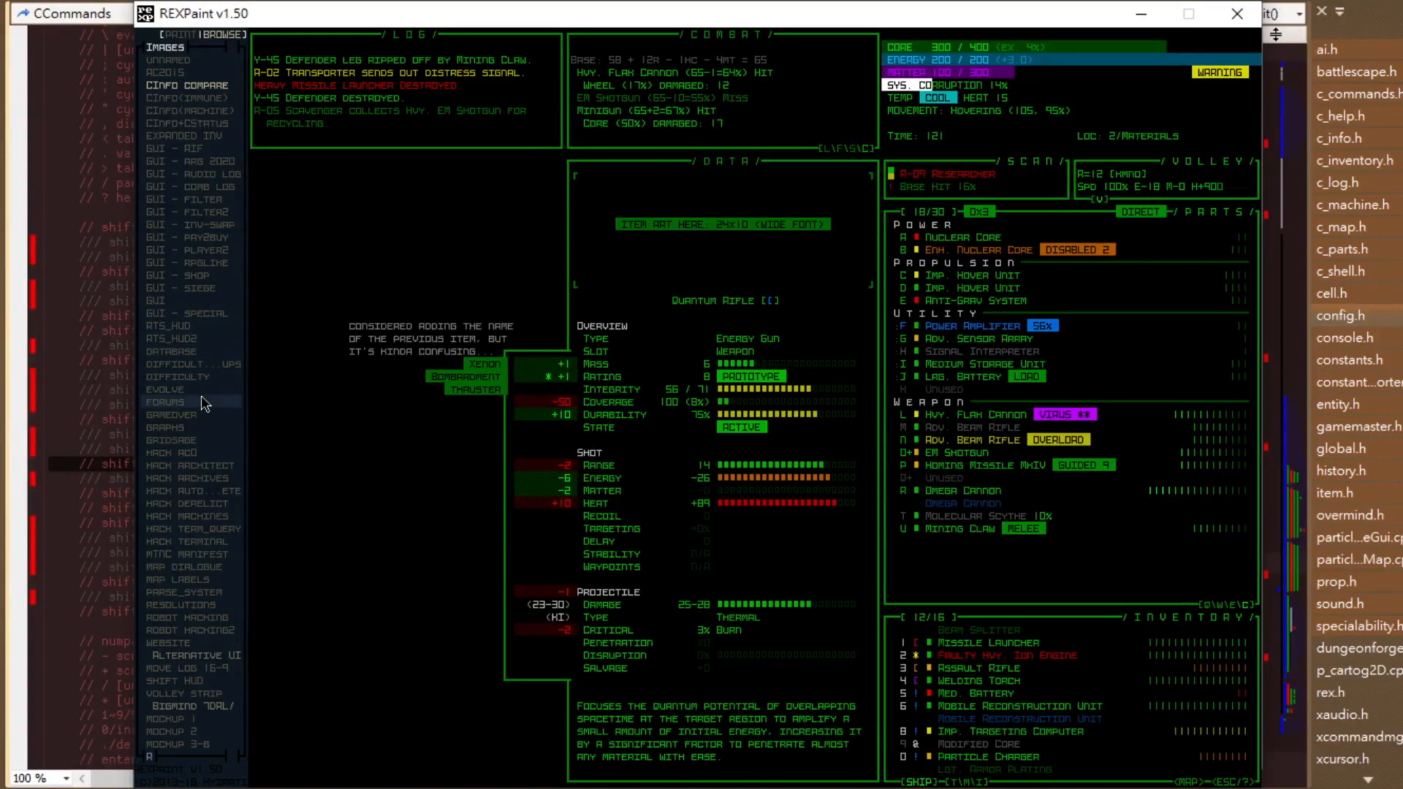
click(196, 621)
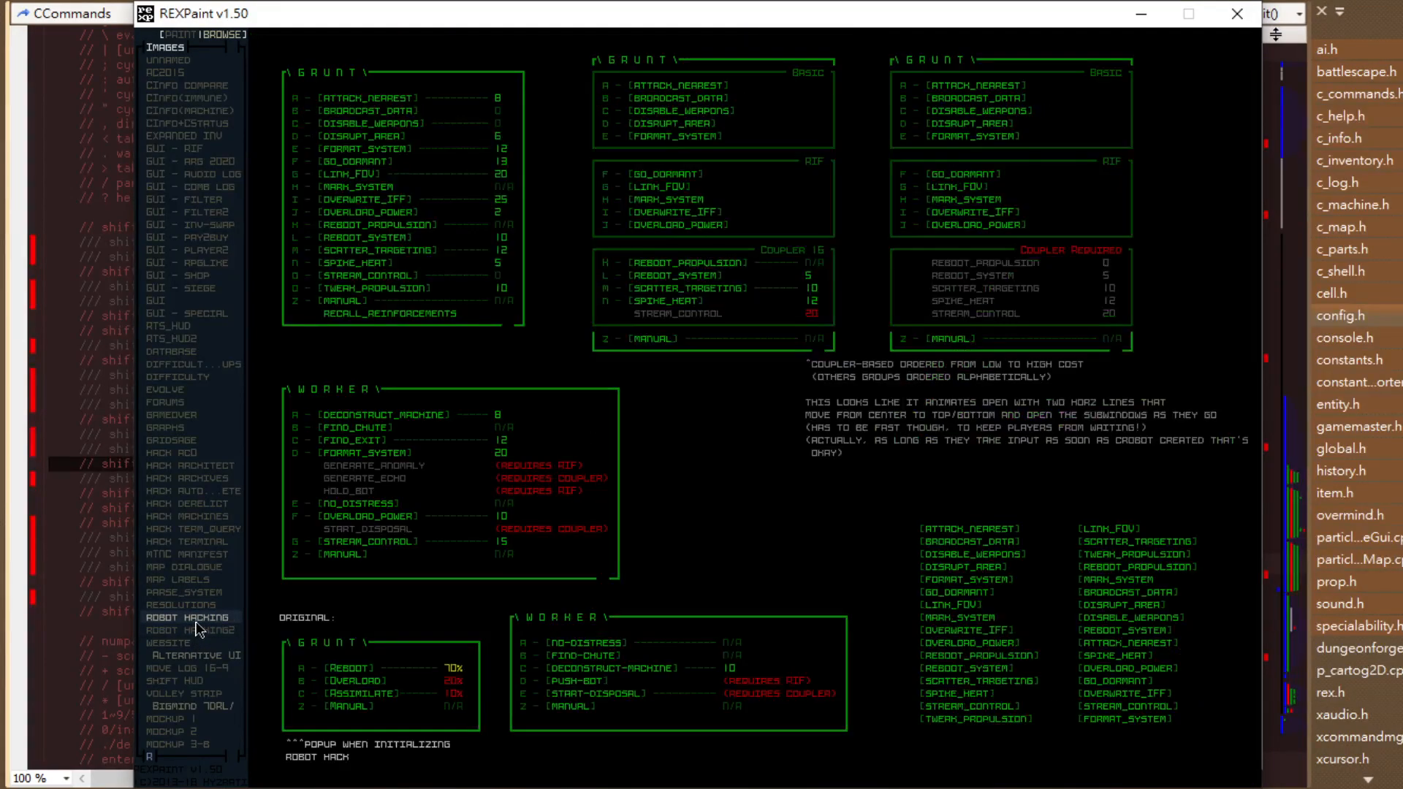
click(210, 632)
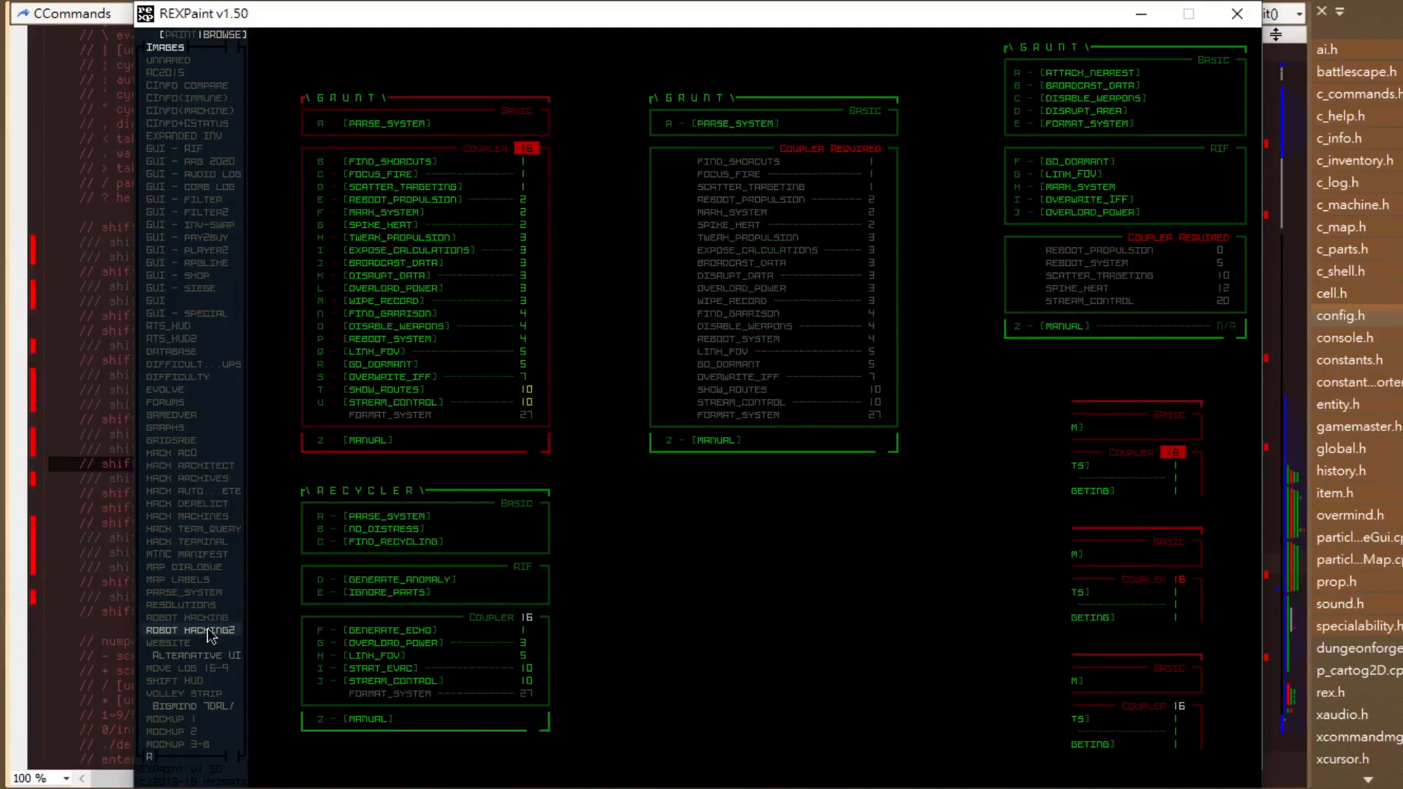
Open the GUI mockup for painting and hide layers 1, 2 and 4 so only layer 3 is shown.
click(163, 322)
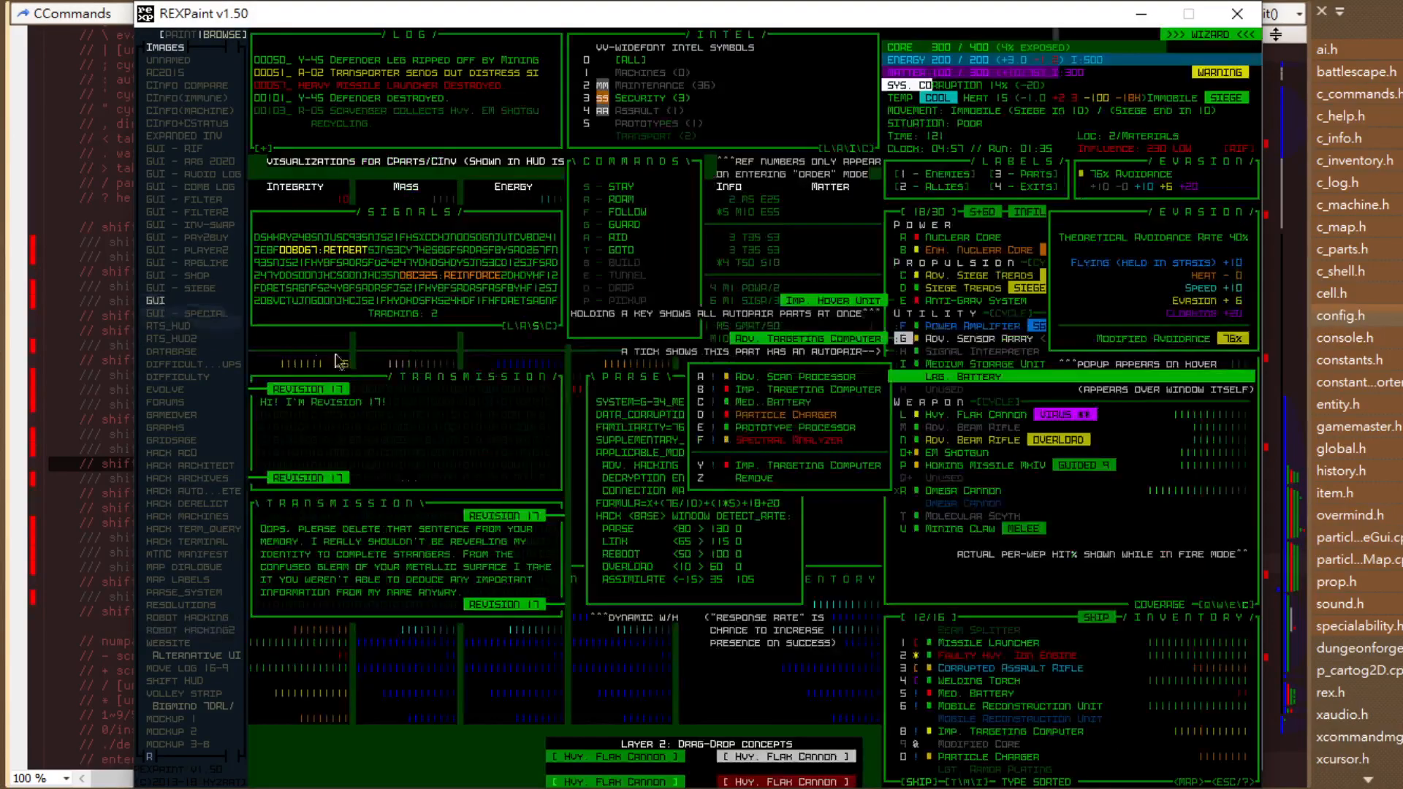
key(Tab)
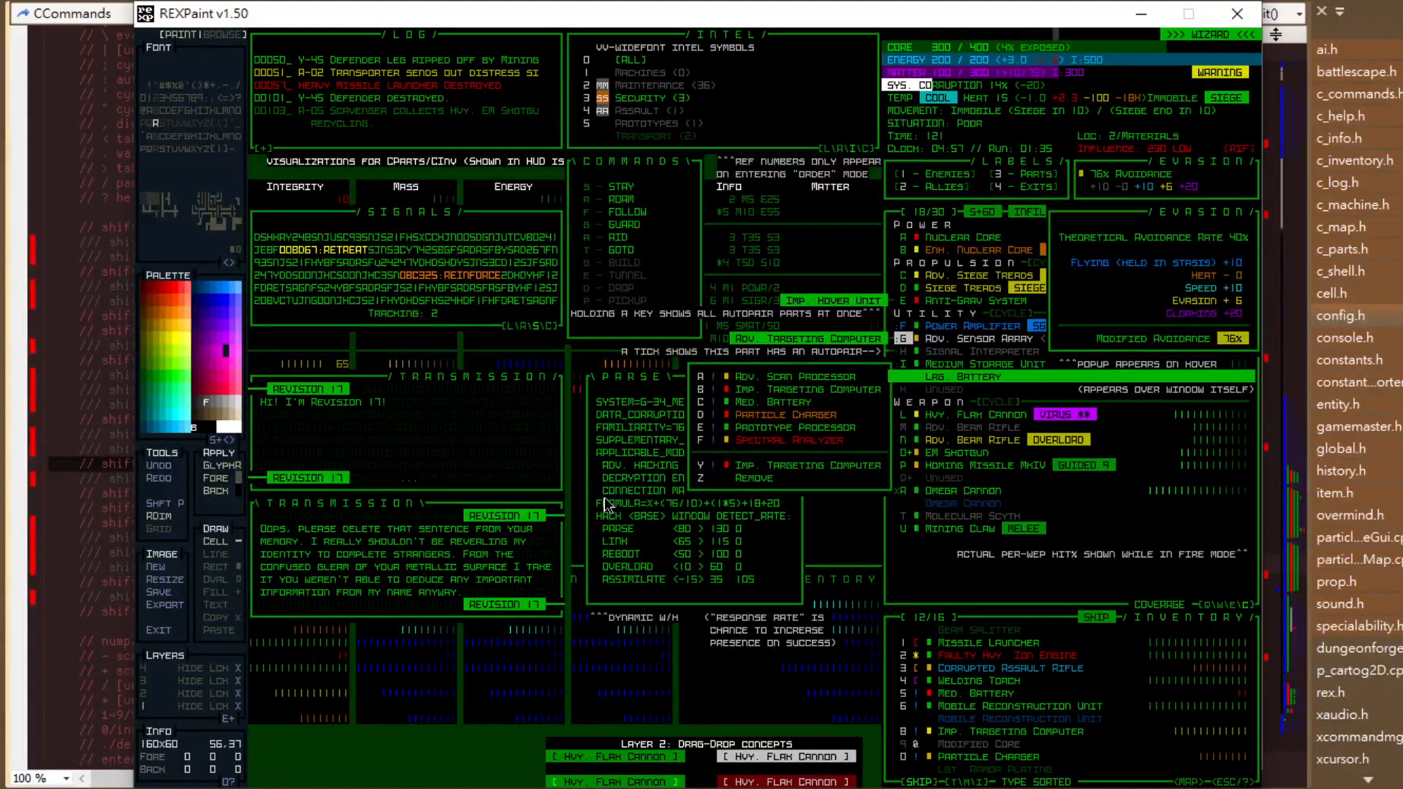
key(ctrl+4)
key(ctrl+3)
key(ctrl+3)
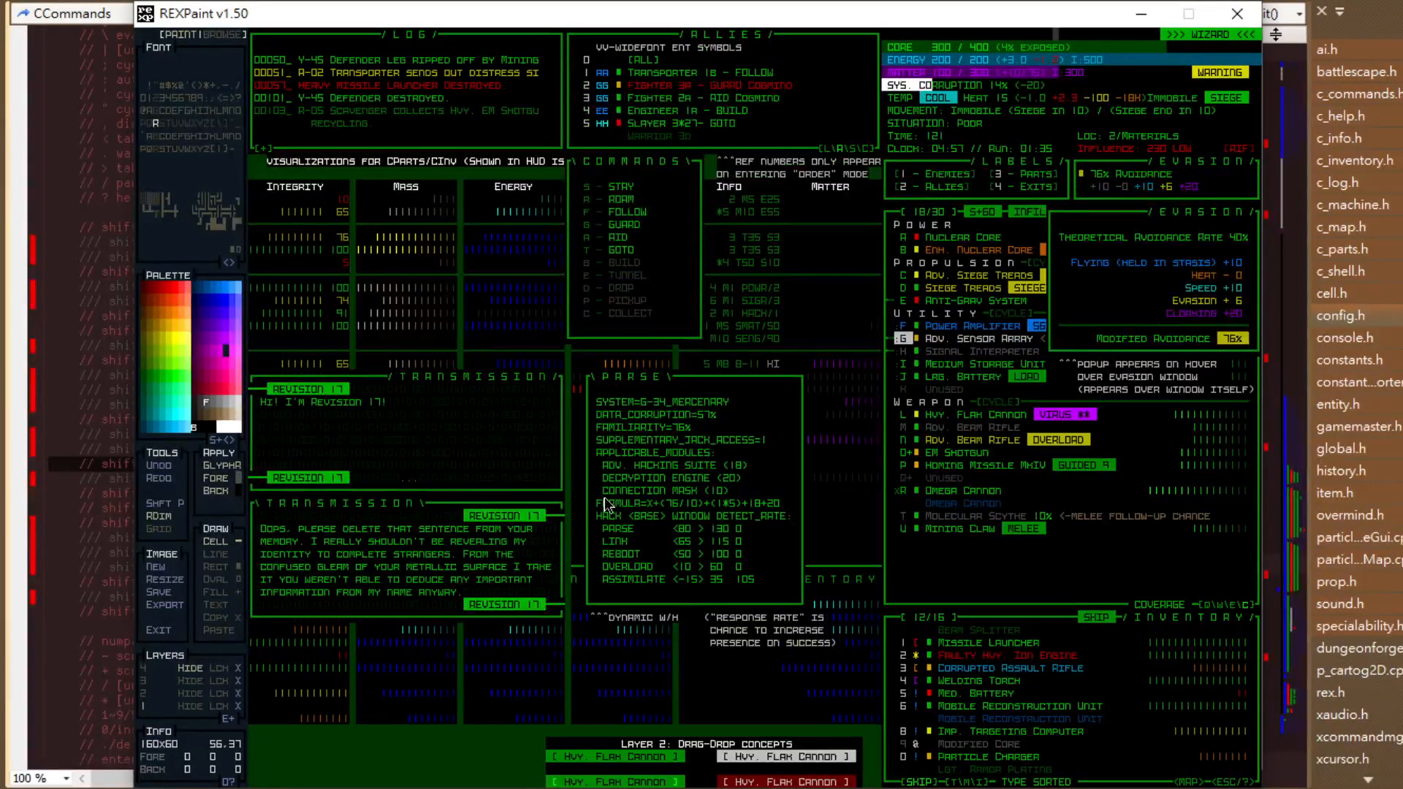
key(ctrl+3)
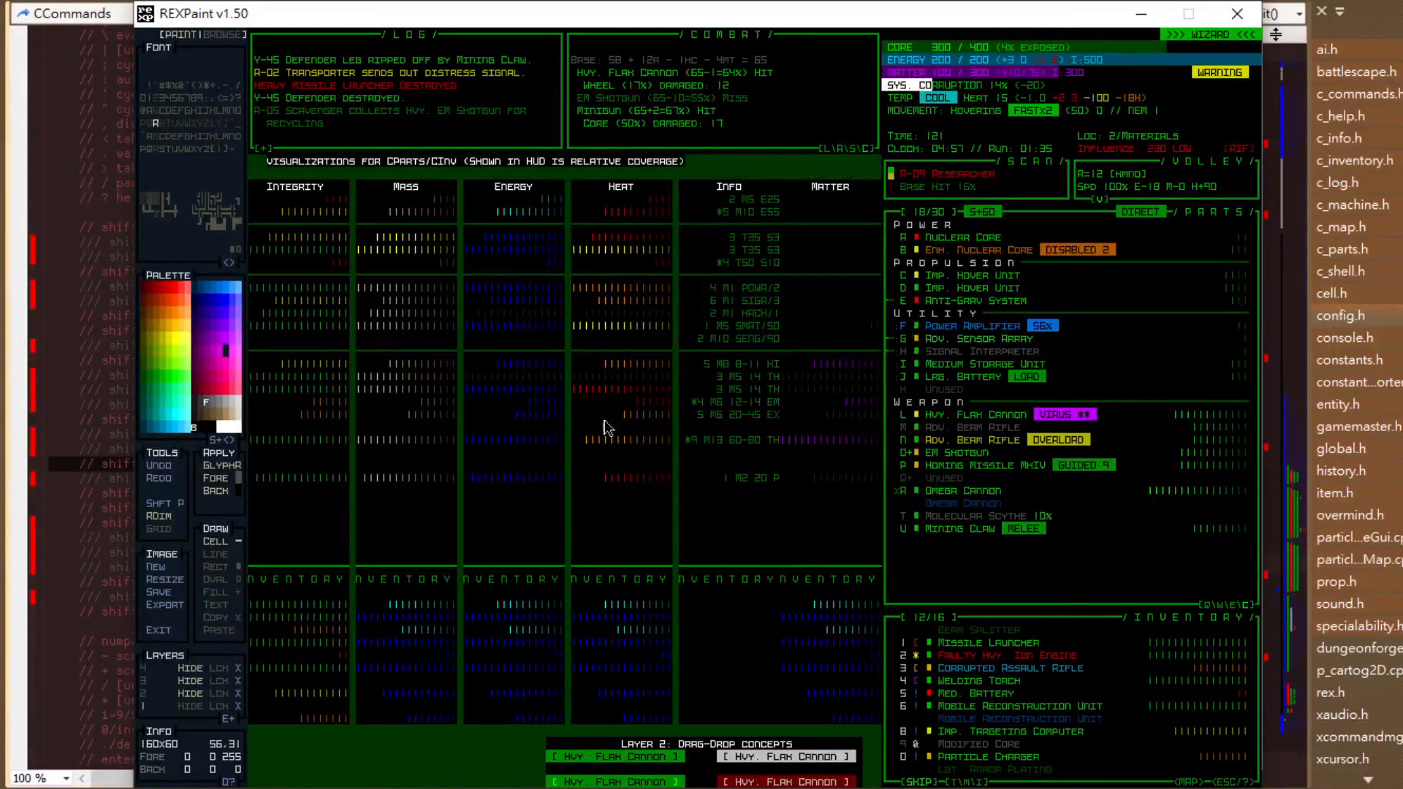
key(ctrl+3)
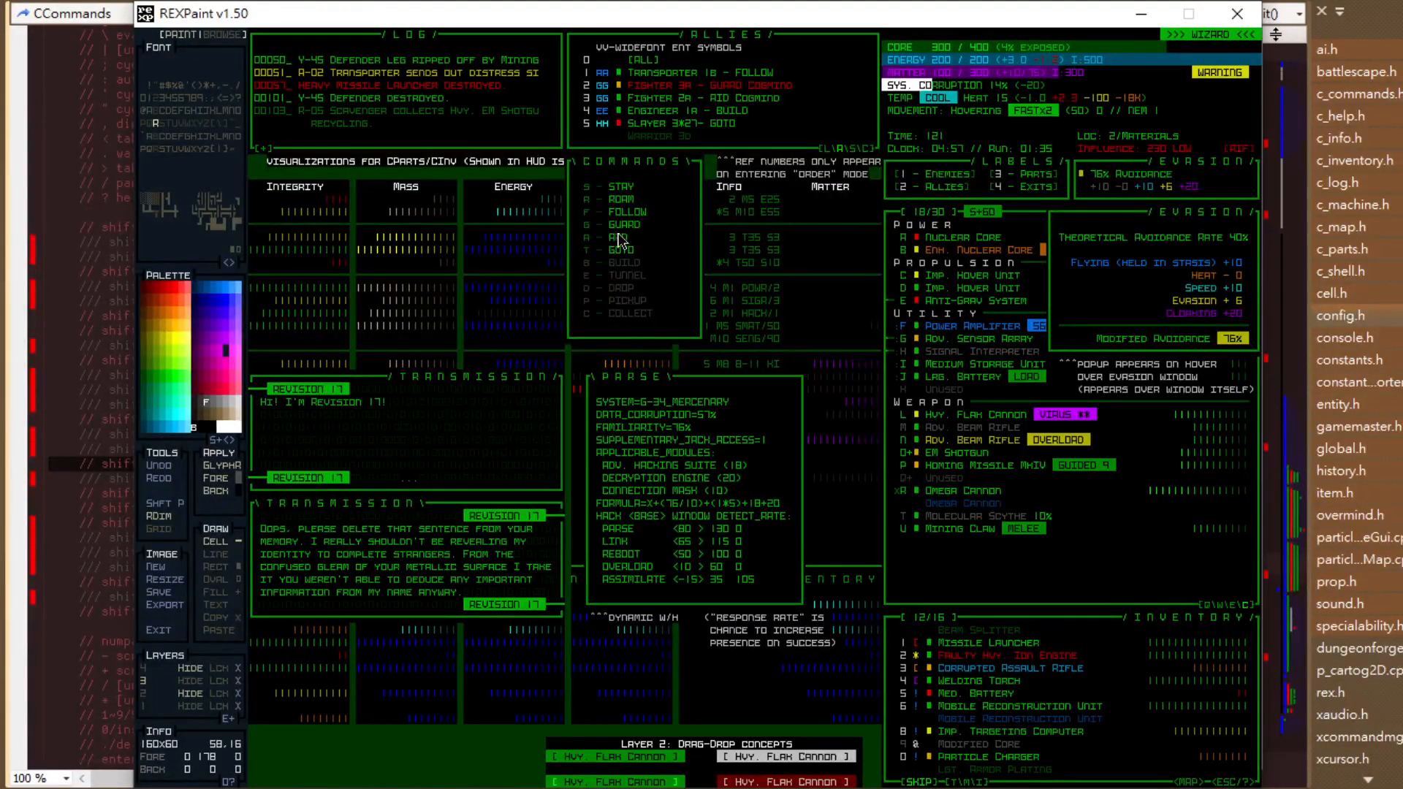
key(ctrl+1)
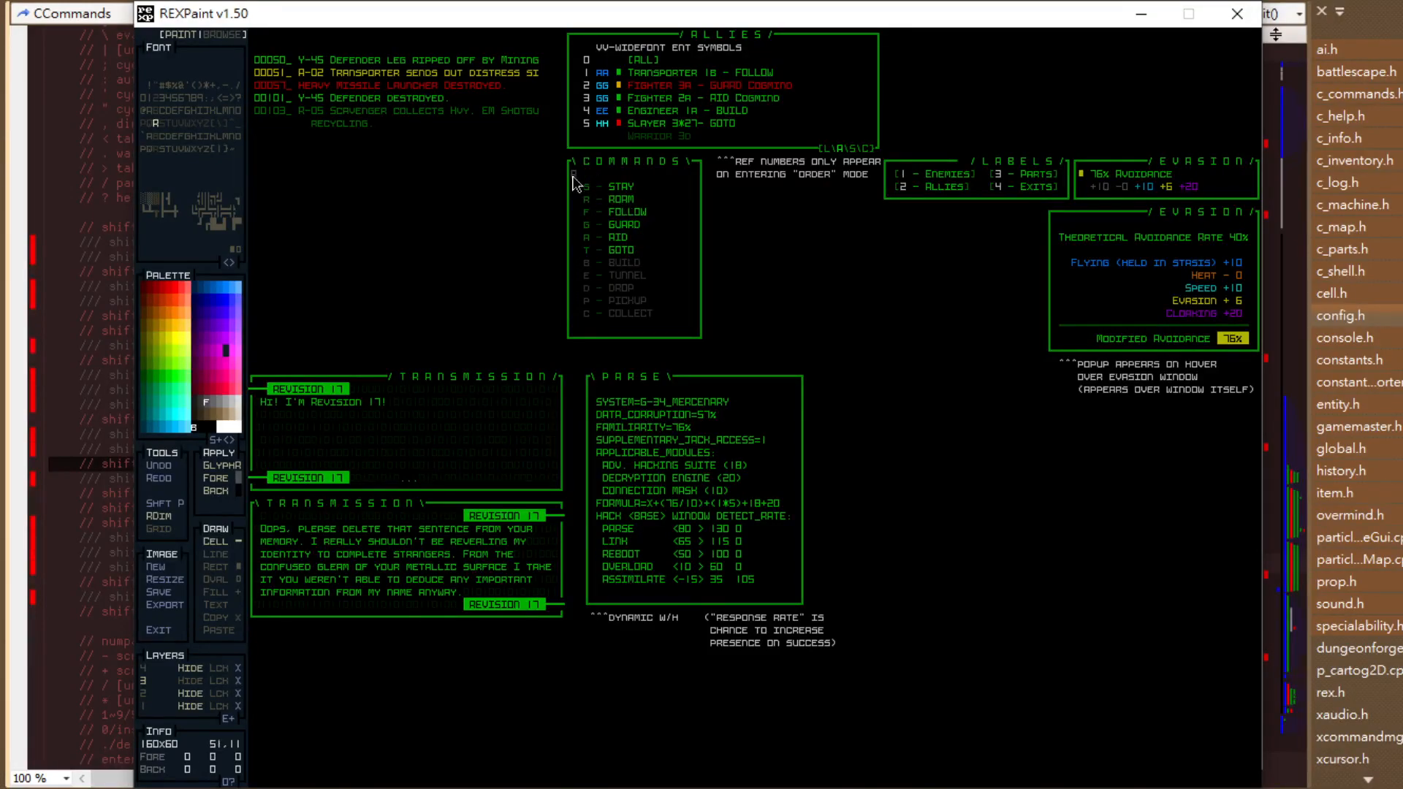
Copy the entire Parse window, including its frame and title, from the GUI mockup.
key(c)
mouse_move(568, 156)
mouse_down()
mouse_move(676, 265)
mouse_move(711, 334)
mouse_up()
drag(568, 164, 726, 344)
drag(254, 382, 576, 621)
drag(559, 493, 256, 383)
drag(564, 163, 759, 371)
drag(581, 374, 810, 600)
drag(591, 385, 788, 600)
Paste the Parse window into the GUI - Special mockup above the terminal window and sample its frame's corner glyph.
key(Tab)
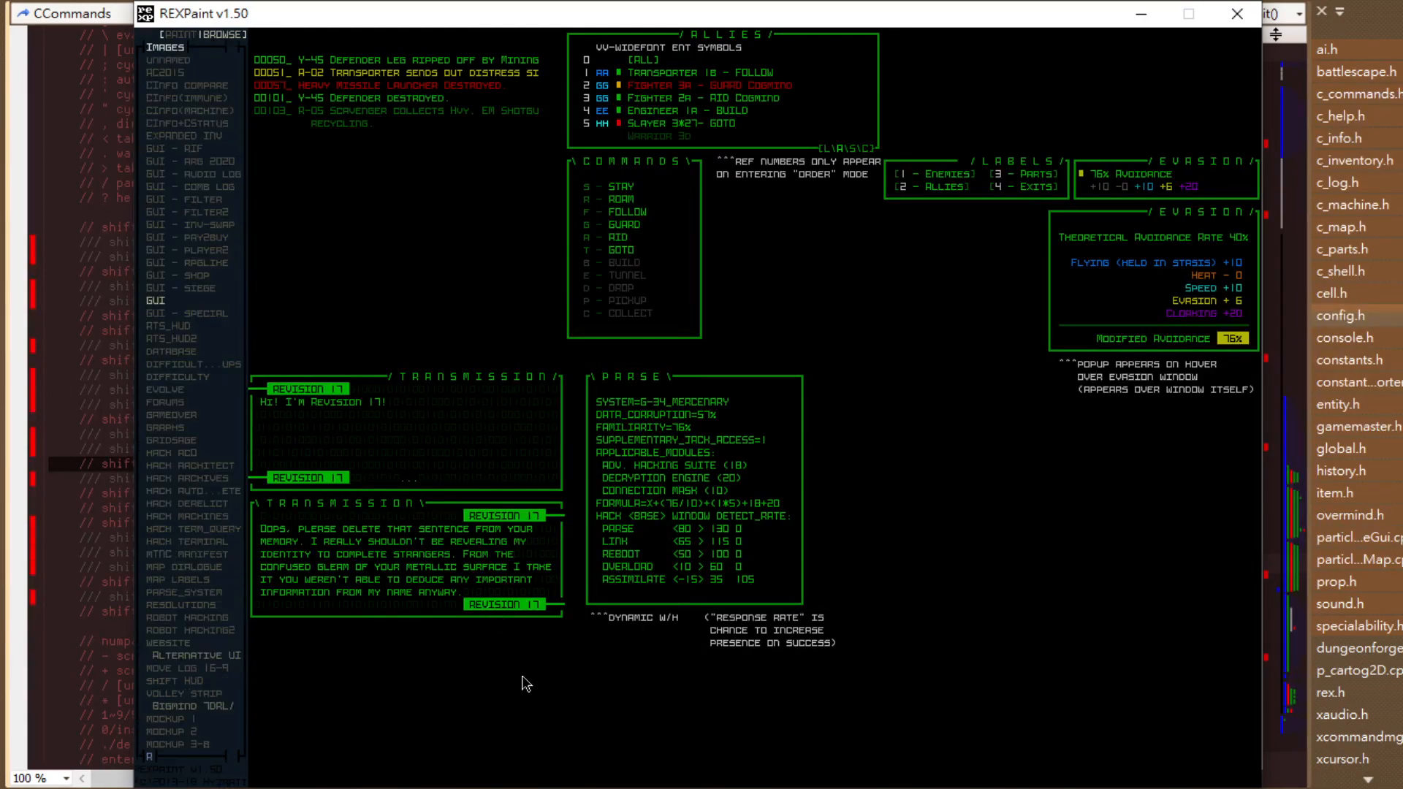
click(200, 310)
key(Tab)
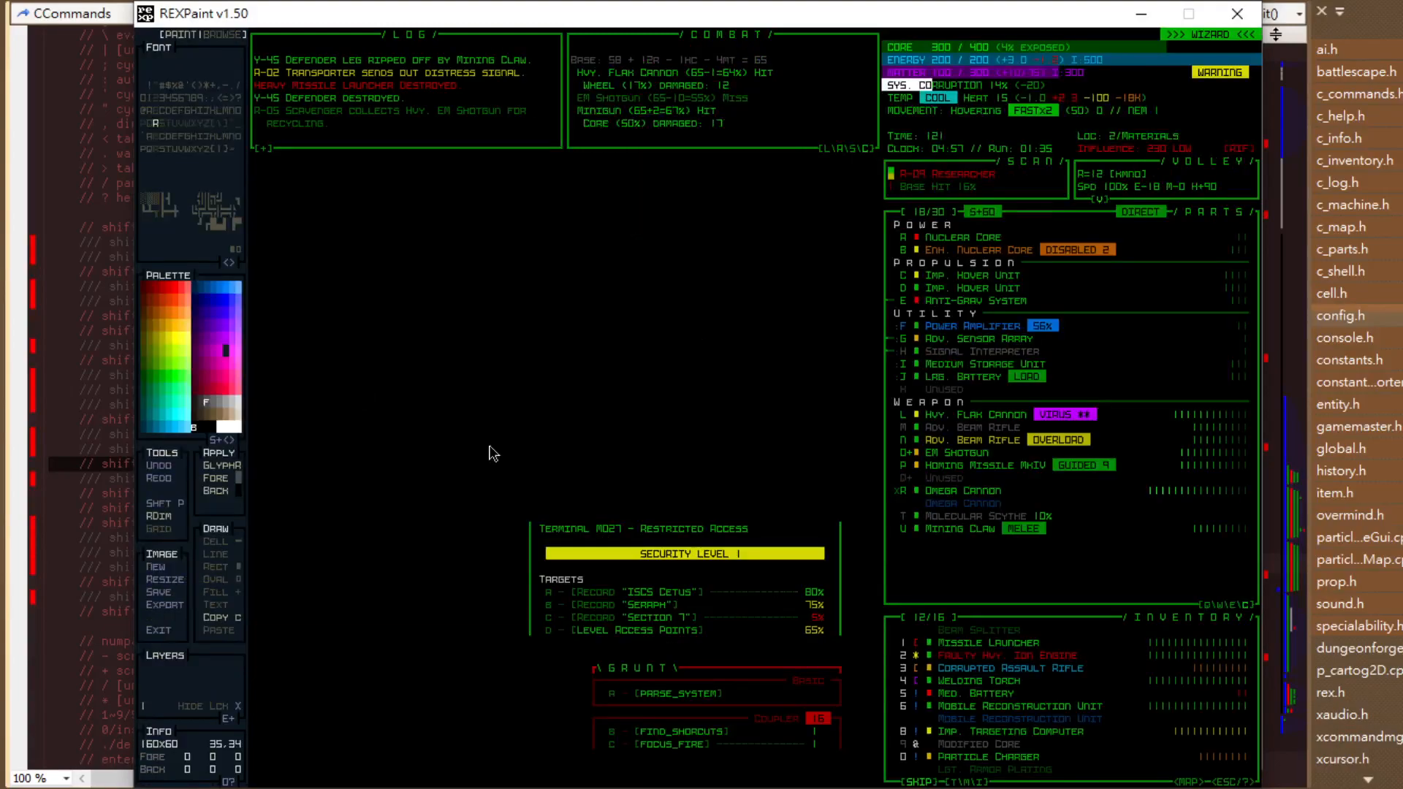
key(ctrl+v)
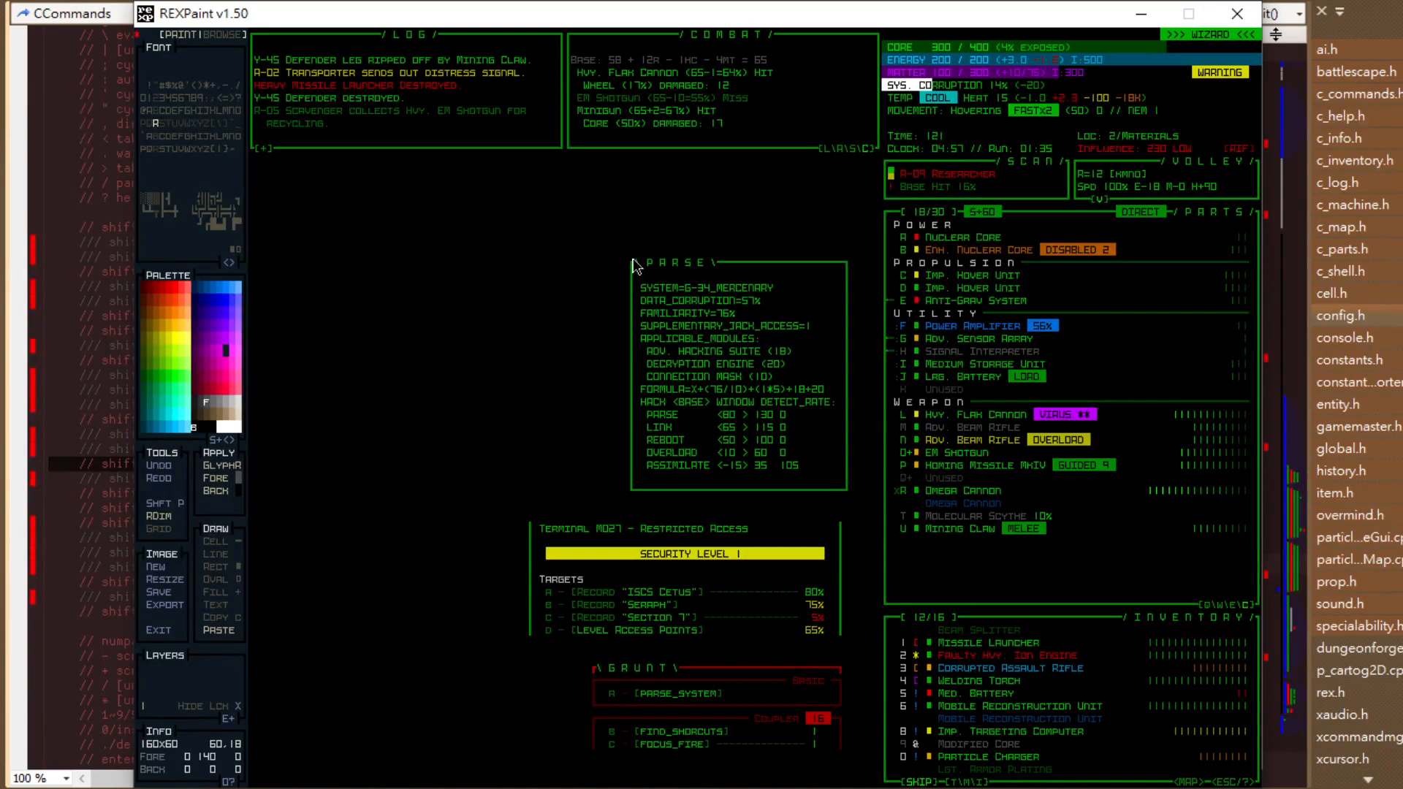
click(632, 264)
key(c)
key(ctrl+c)
right_click(631, 266)
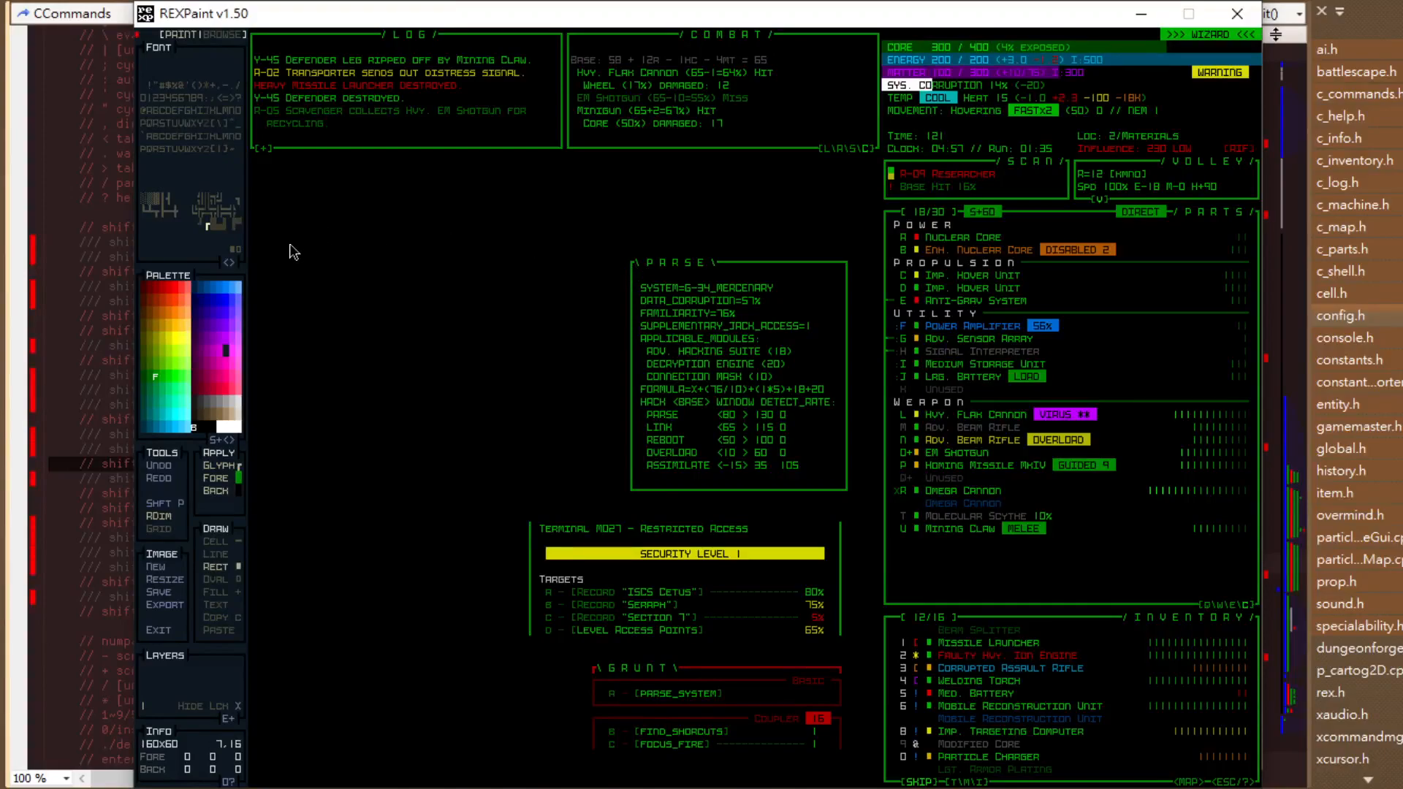
Copy the terminal's Record "ISCS Cetus" line into the empty area beside the Parse window and sample its bright green glyph.
key(Tab)
key(Tab)
key(ctrl+c)
drag(540, 576, 784, 608)
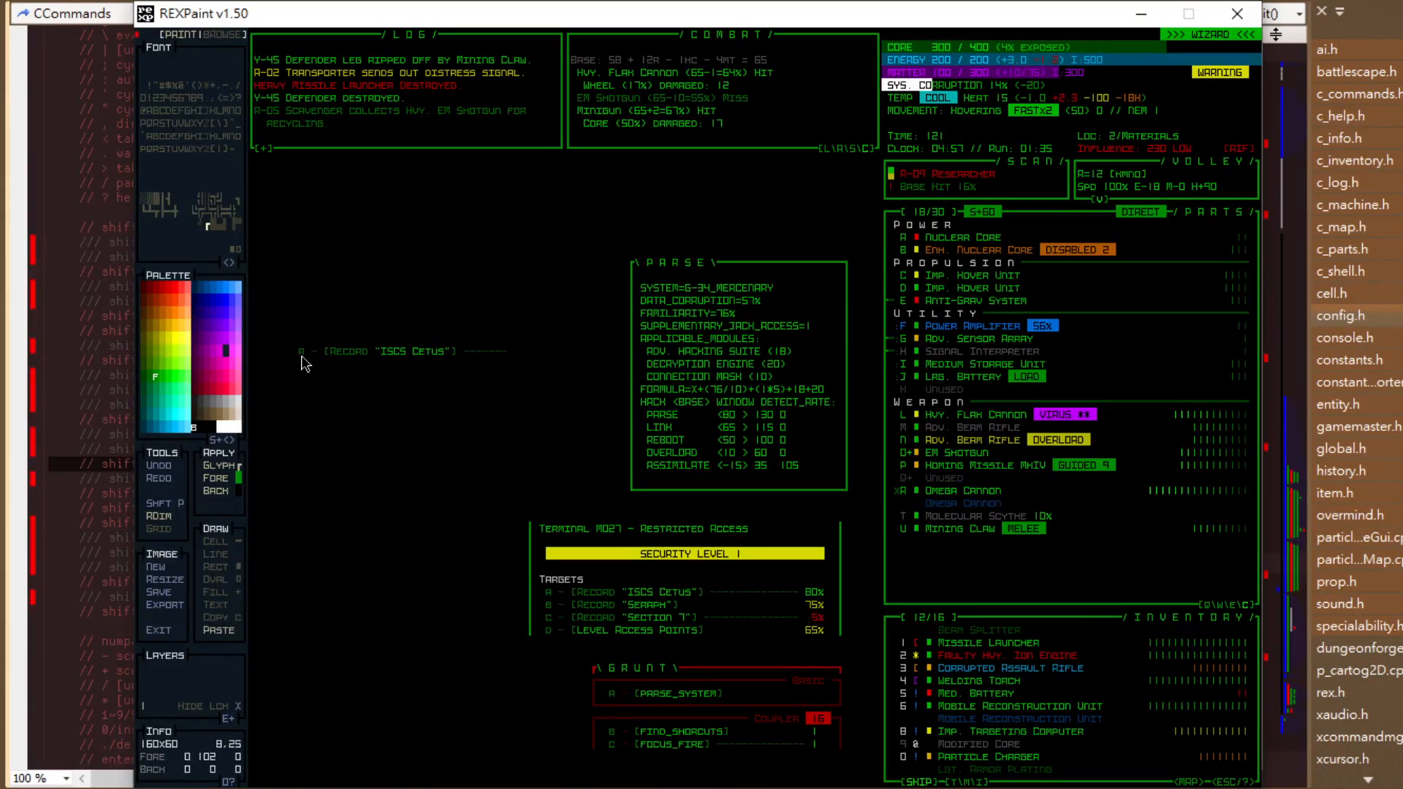
right_click(388, 350)
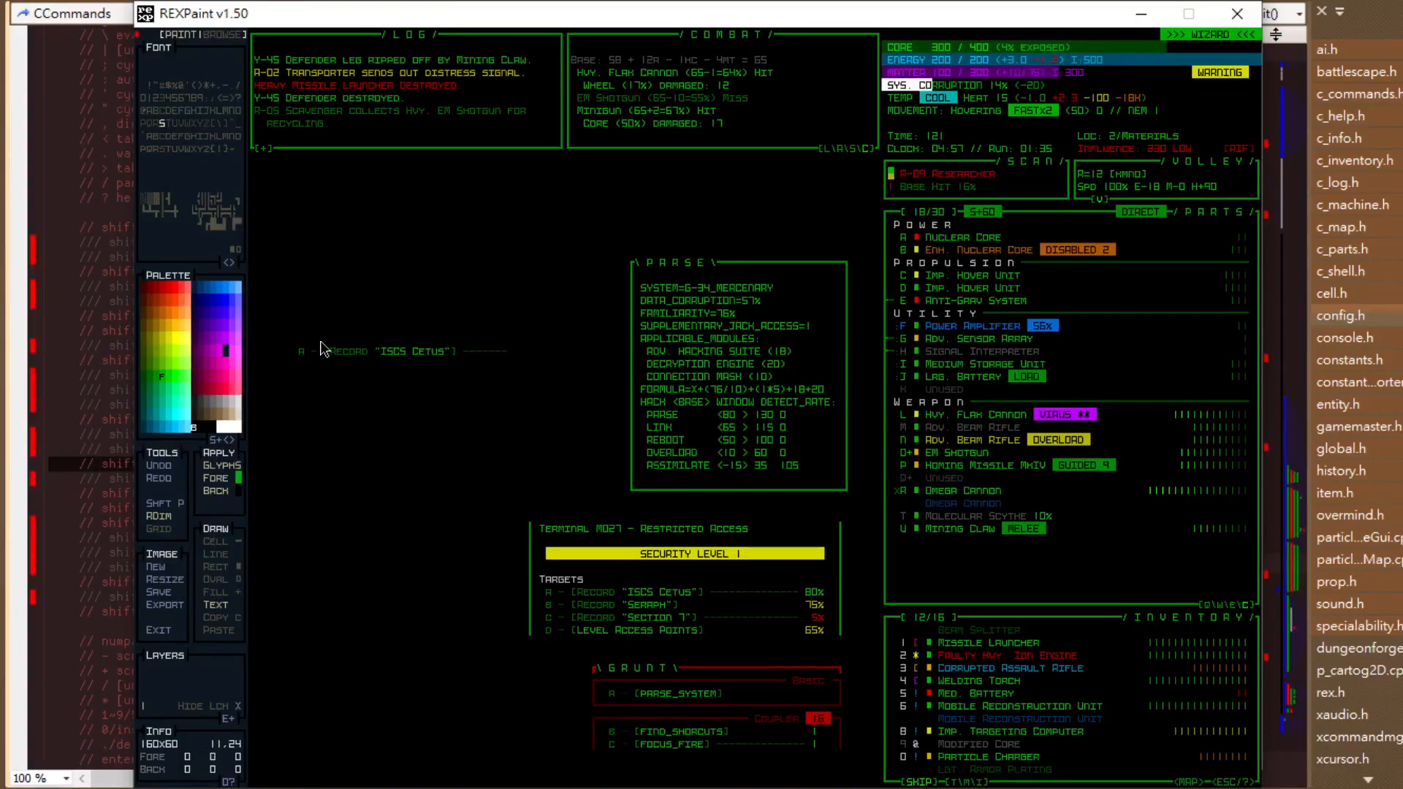
Check the shift-alt combinations list in the code editor and return to REXPaint.
key(alt+Tab)
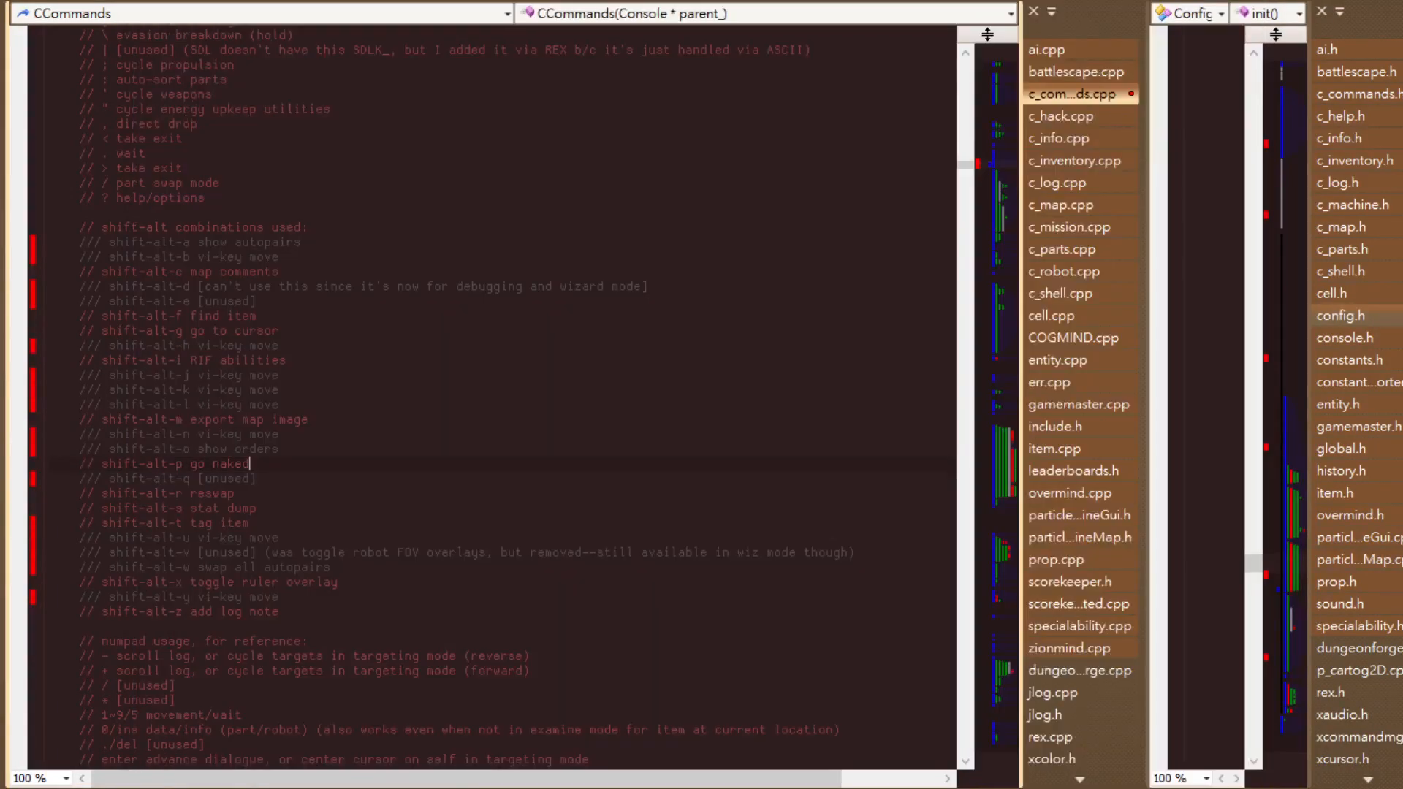
key(alt+Tab)
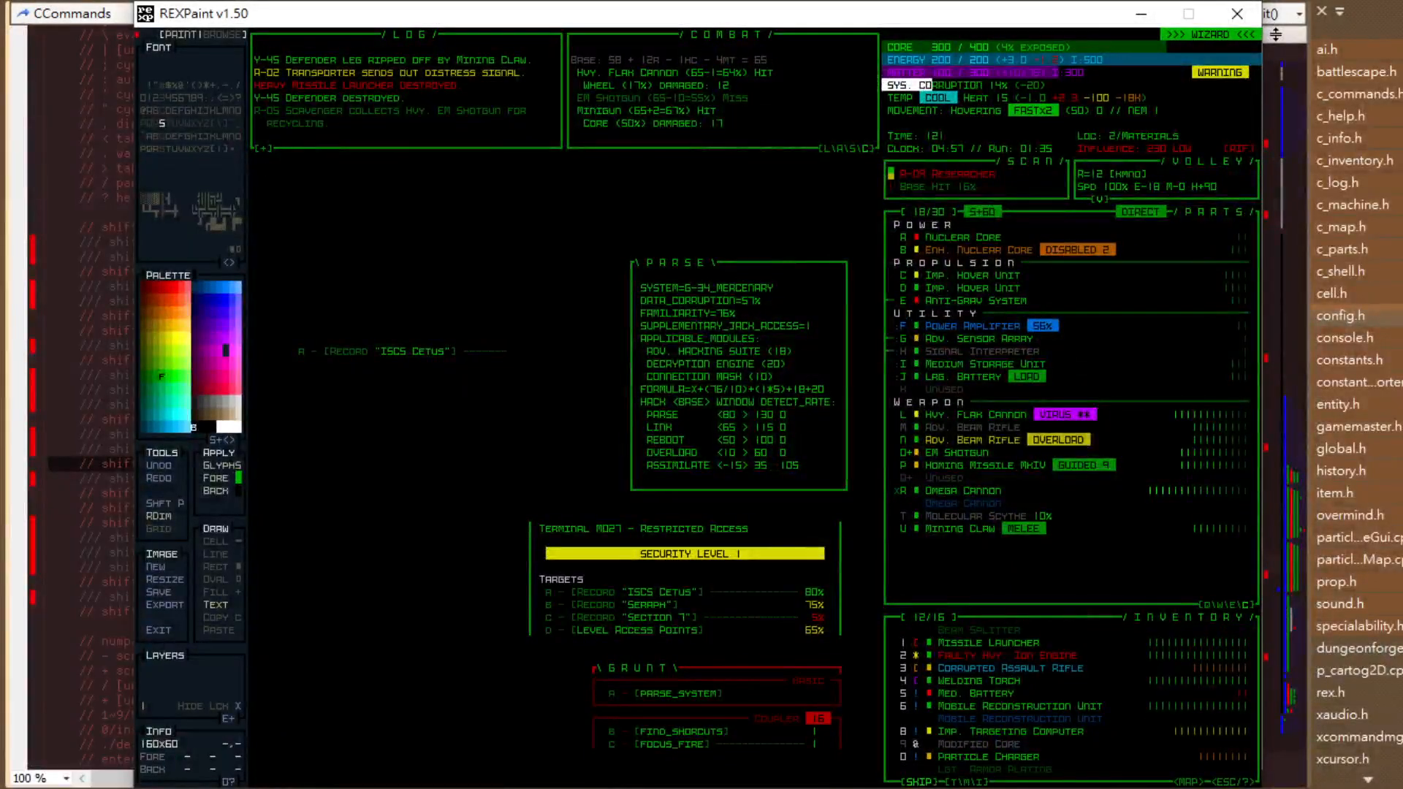
key(alt+Tab)
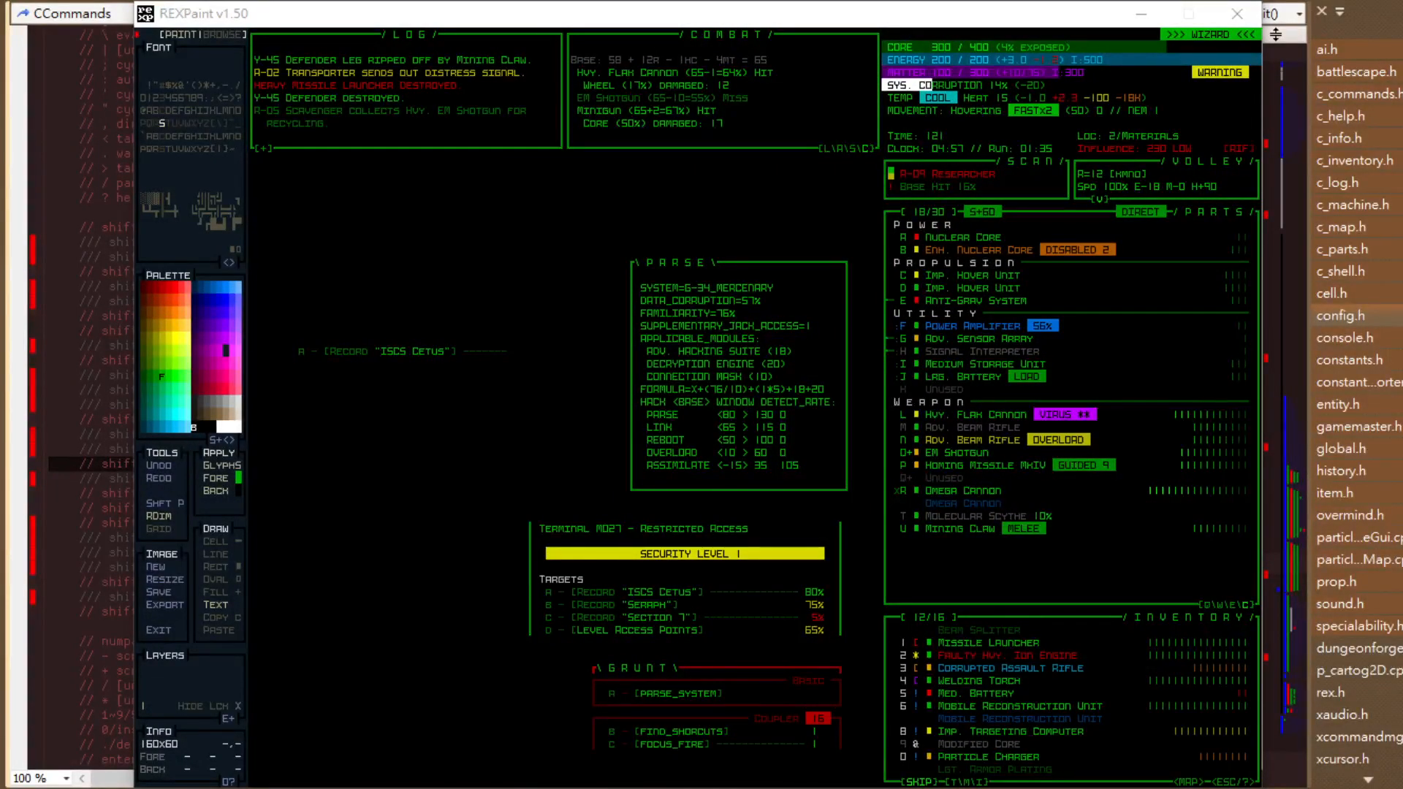
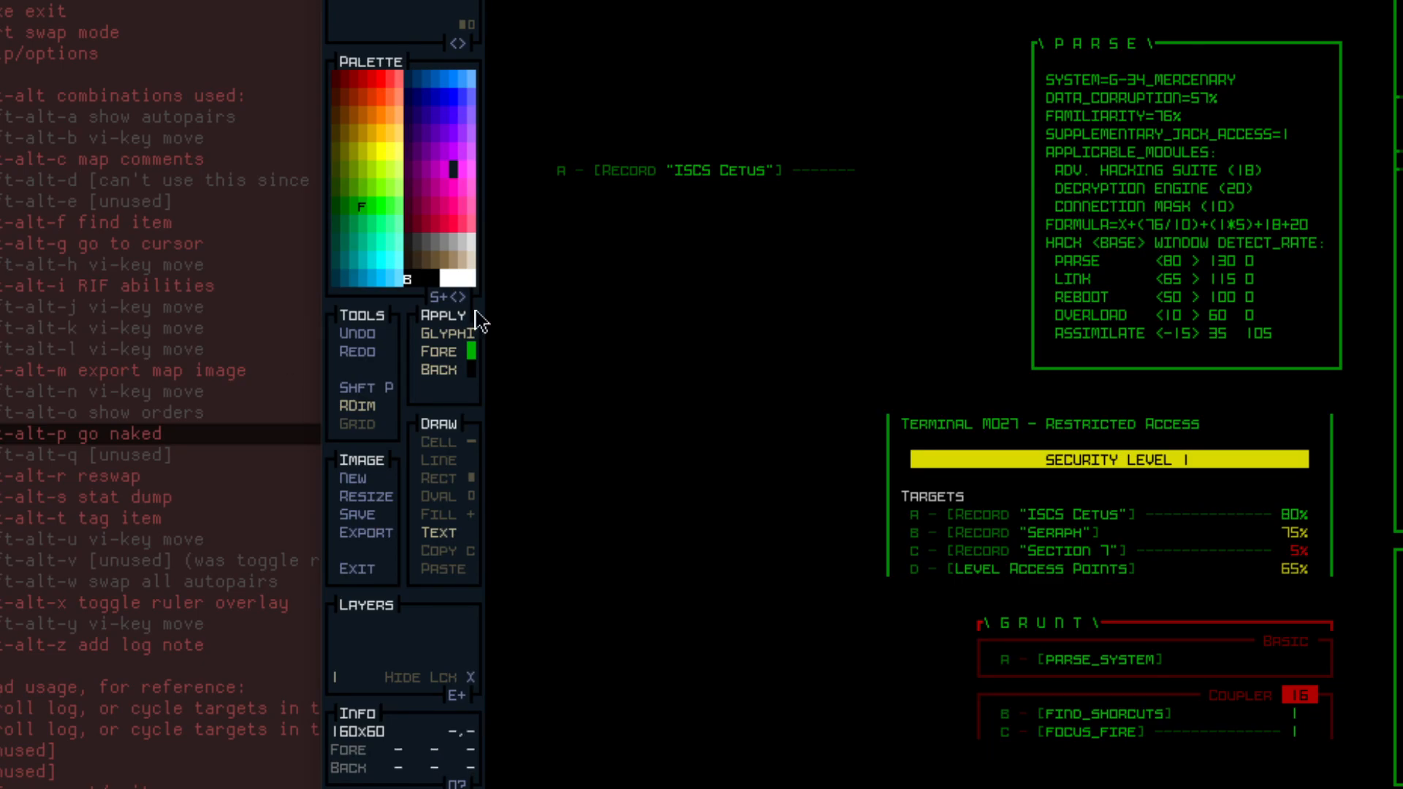
Change the pasted line's letter to C and overwrite the start of its bracketed label with "Map Comments".
right_click(685, 180)
right_click(684, 180)
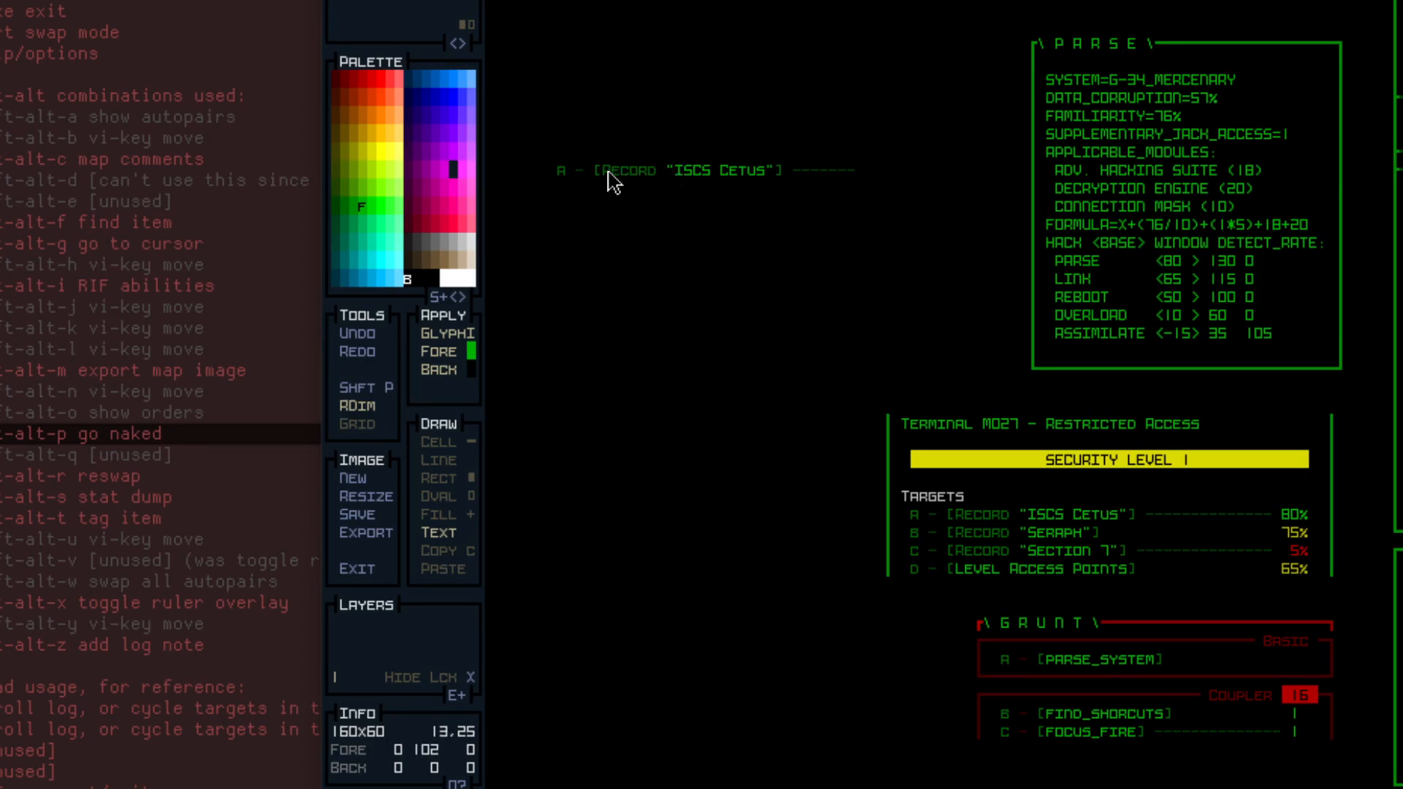
right_click(561, 170)
right_click(685, 176)
click(605, 169)
text(Map Comments)
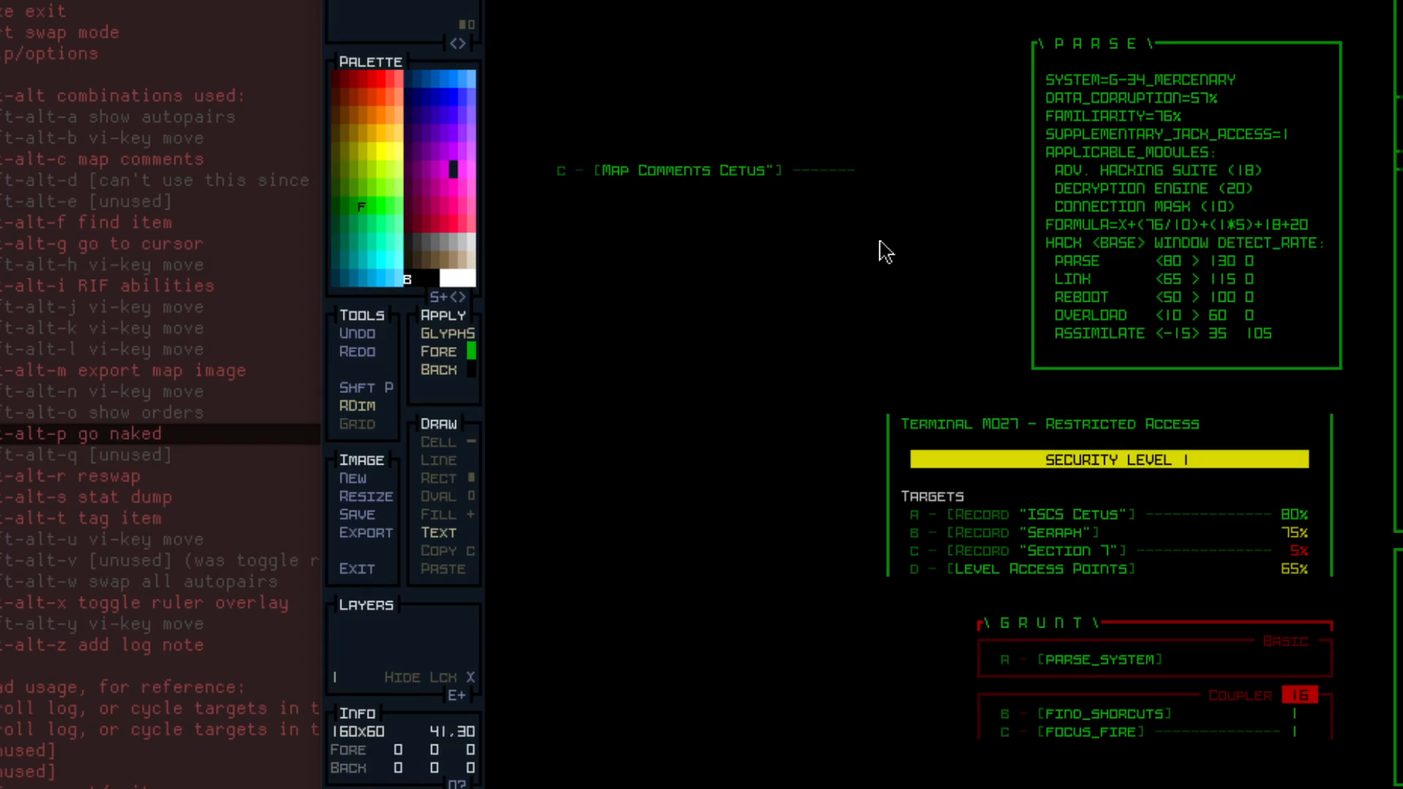
Move the closing bracket and dashes directly behind "Map Comments" and remove the leftover dashes at the line's end.
text(c)
drag(776, 172, 875, 168)
key(ctrl+v)
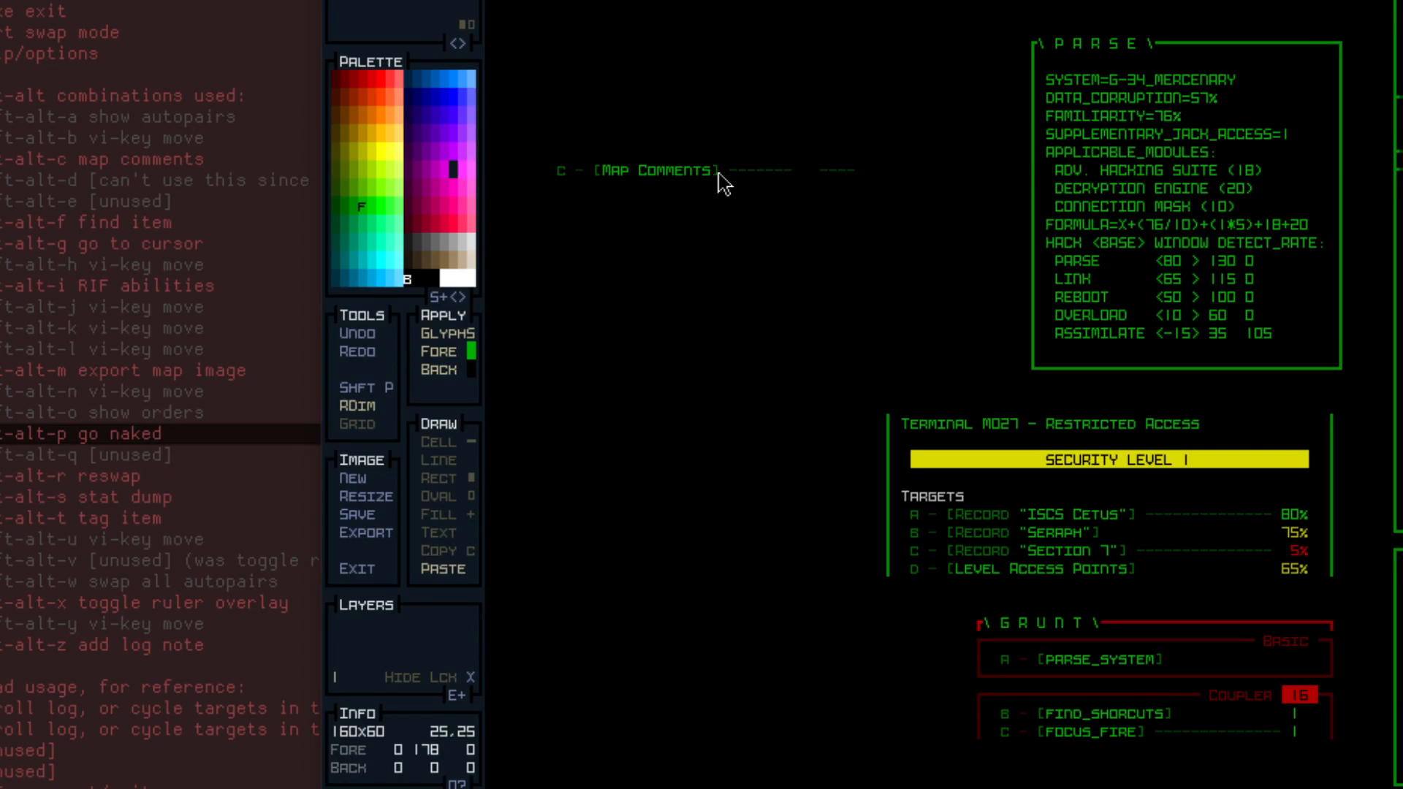
click(720, 175)
key(c)
right_click(869, 209)
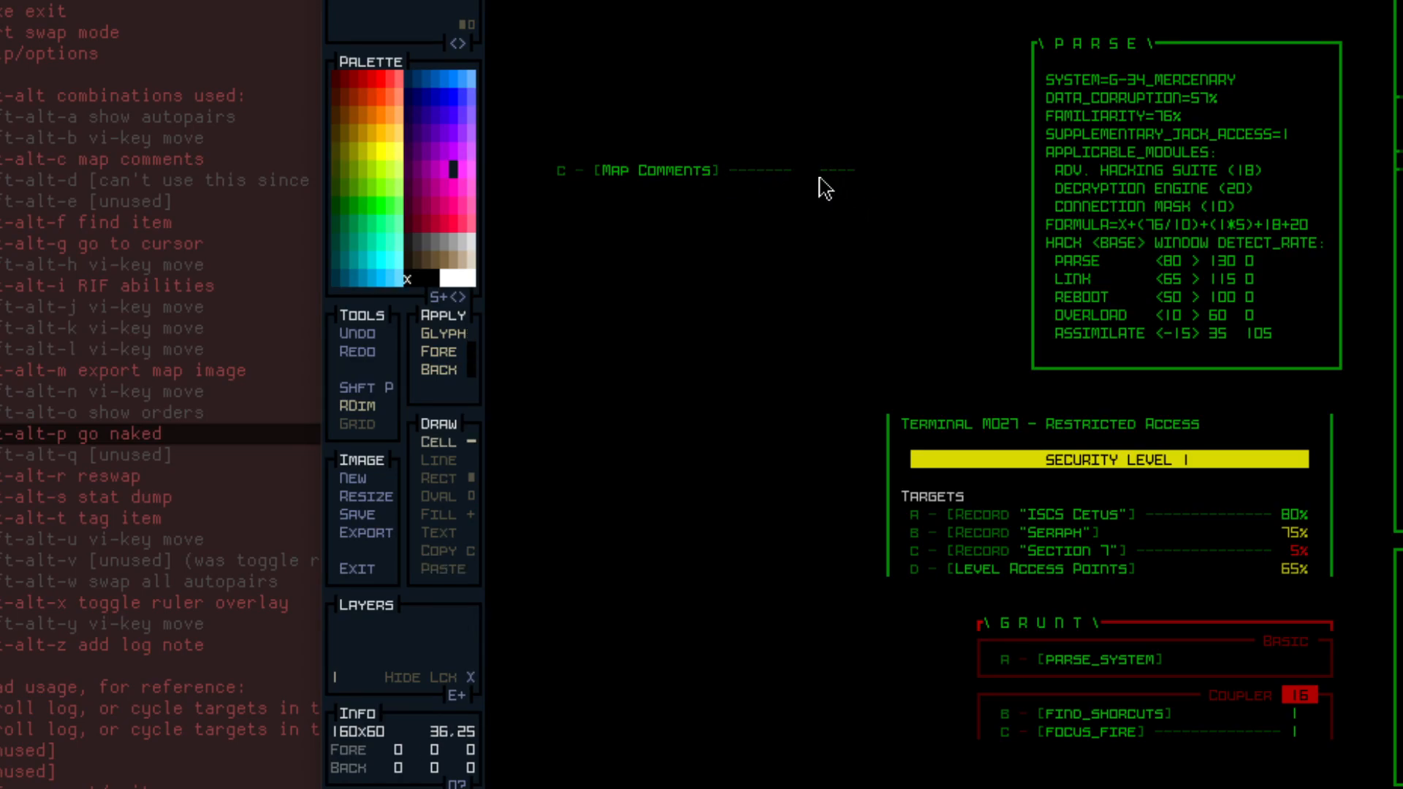
drag(820, 173, 862, 172)
key(ctrl+c)
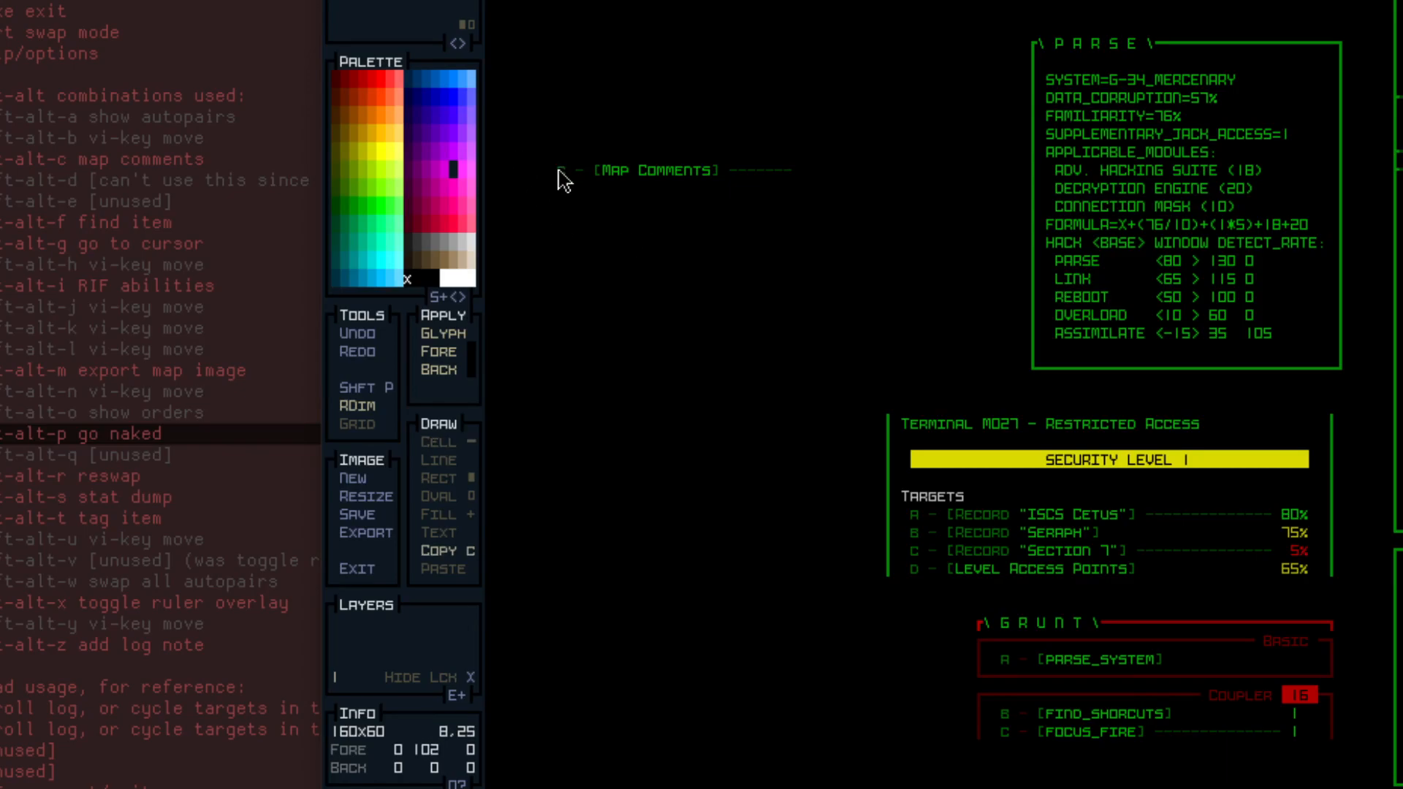
Duplicate the "C - [Map Comments]" entry two rows below the original, without its trailing dashes.
mouse_move(555, 163)
mouse_down()
mouse_move(815, 190)
mouse_move(725, 174)
mouse_up()
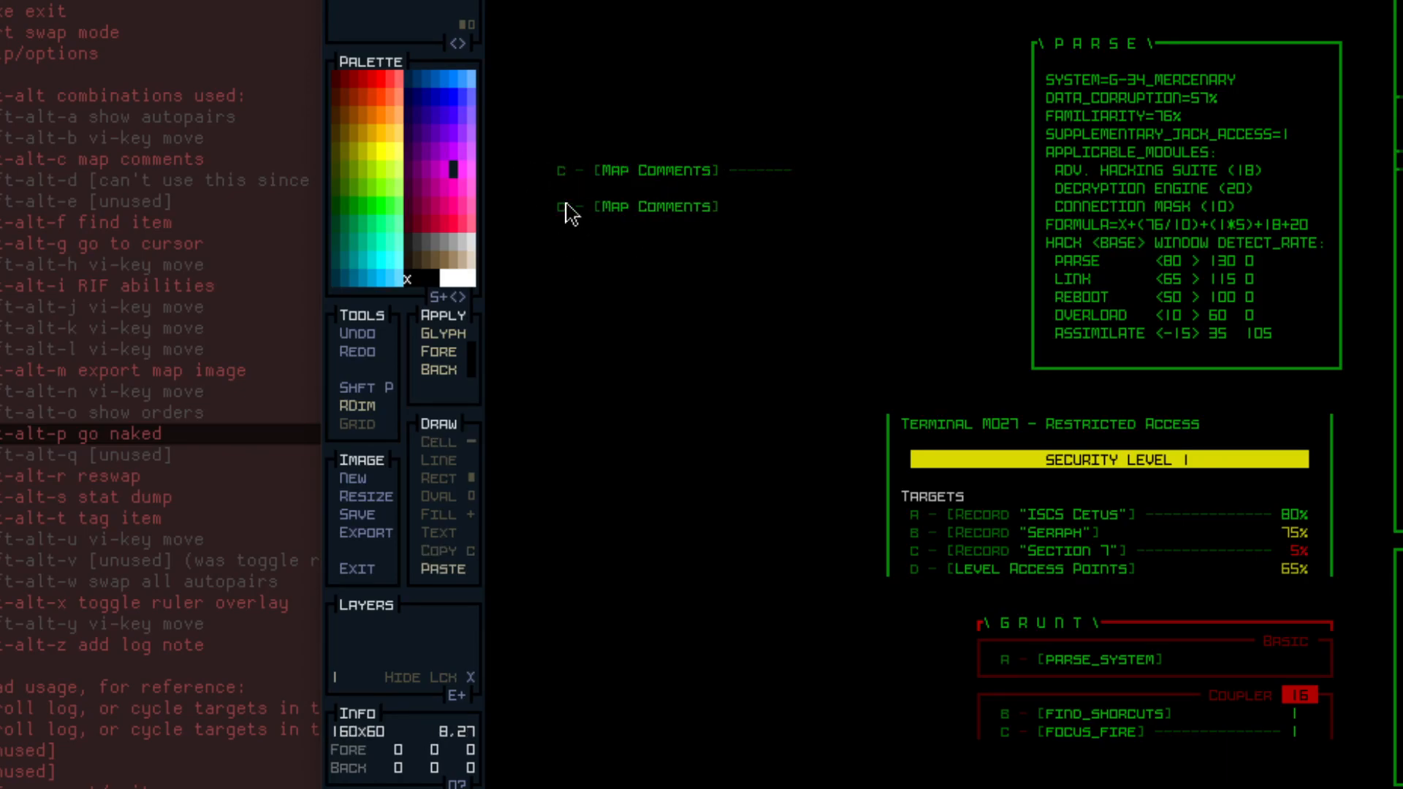
click(566, 207)
key(t)
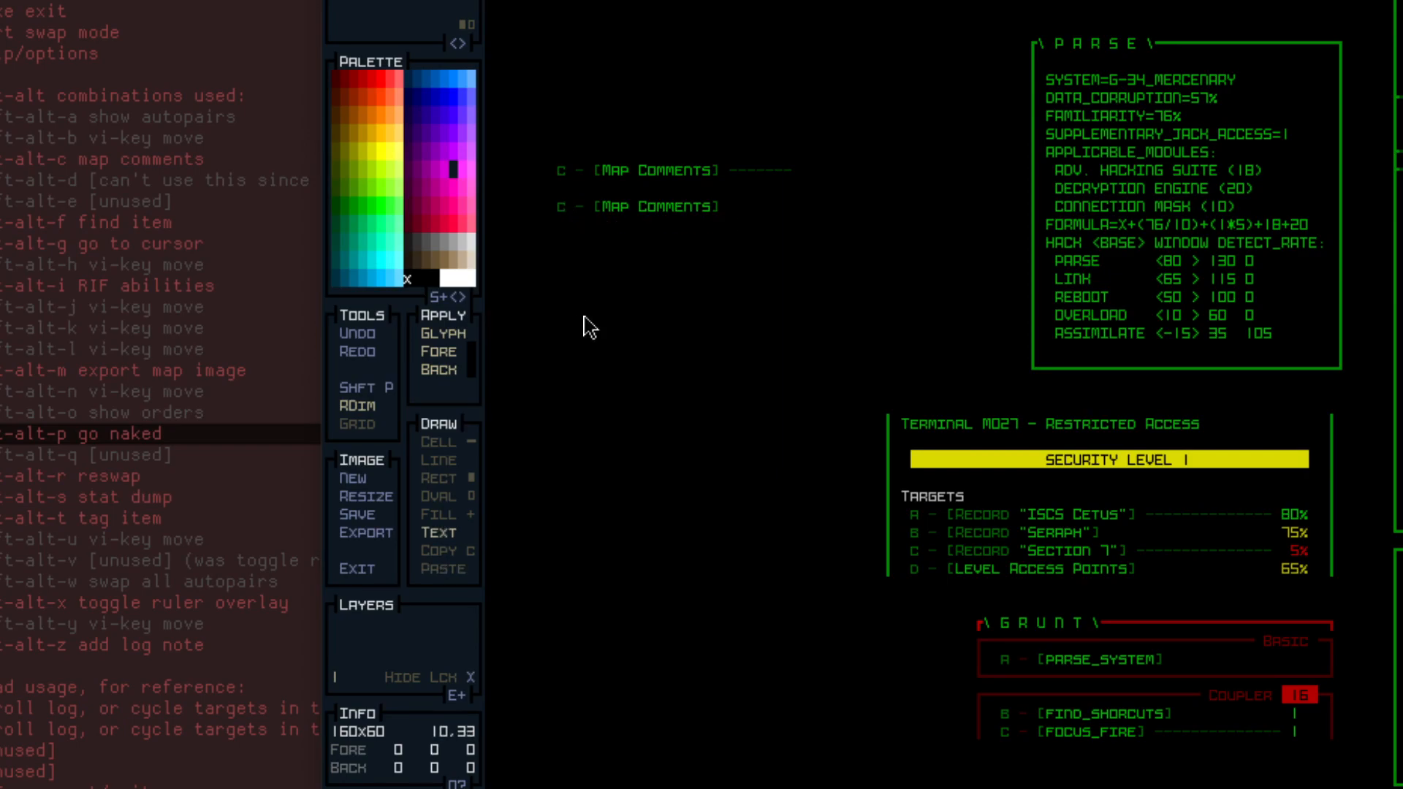
Open the Help 1-4 image from the Game Menu folder and go through its layers 2, 3 and 4.
key(Tab)
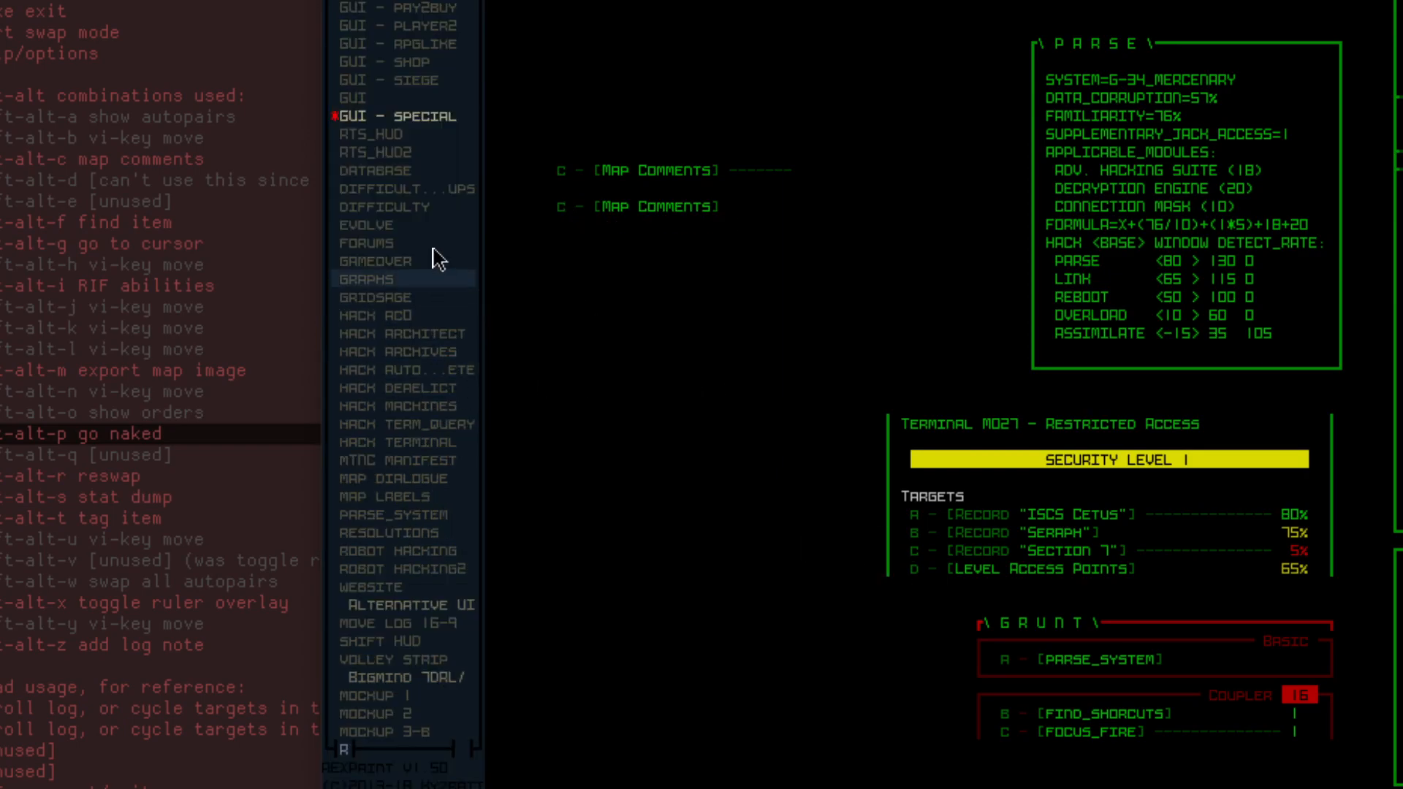
scroll(387, 496, down, 5)
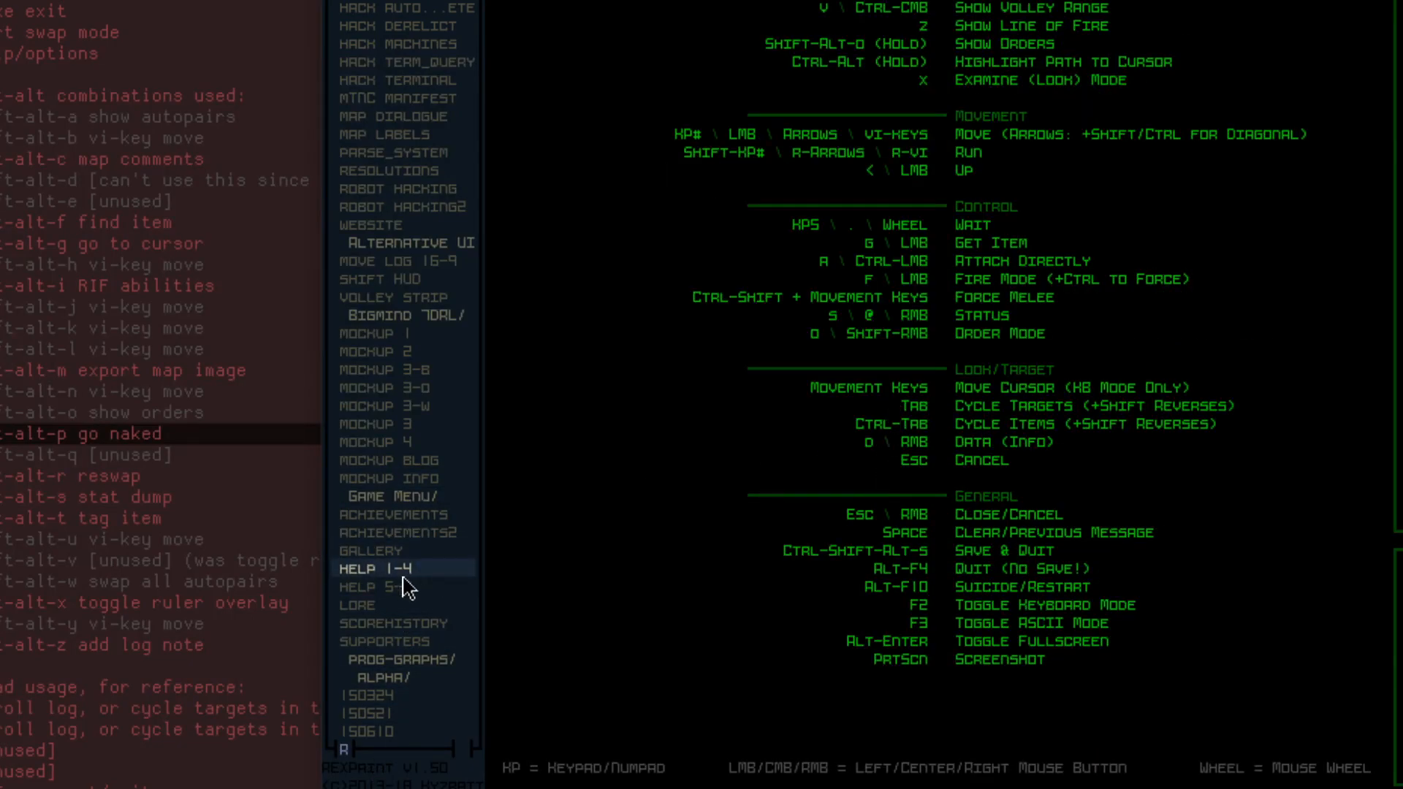
key(Tab)
key(2)
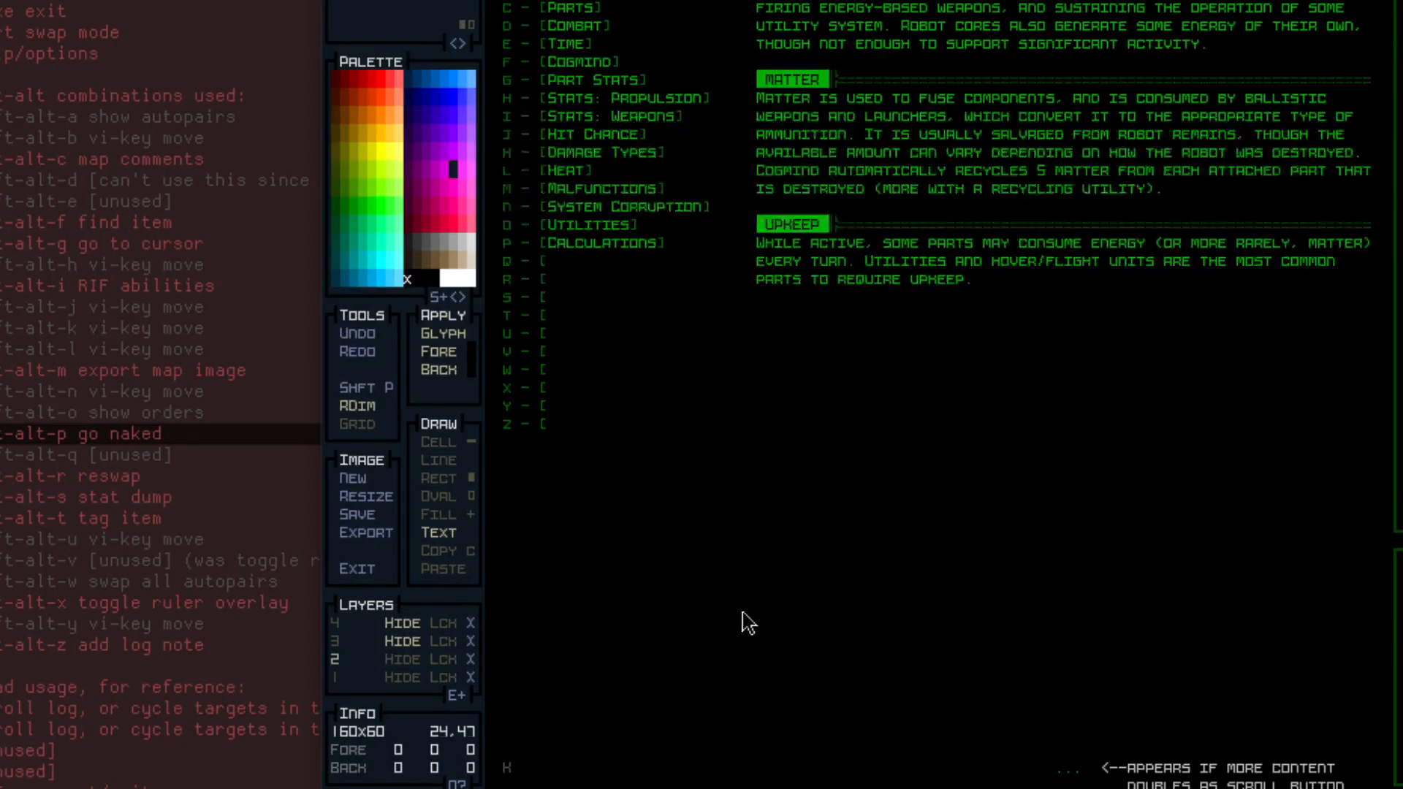
key(3)
key(4)
Isolate the options page on layer 4 of Help 1-4 by hiding layers 1, 2 and 3.
key(Tab)
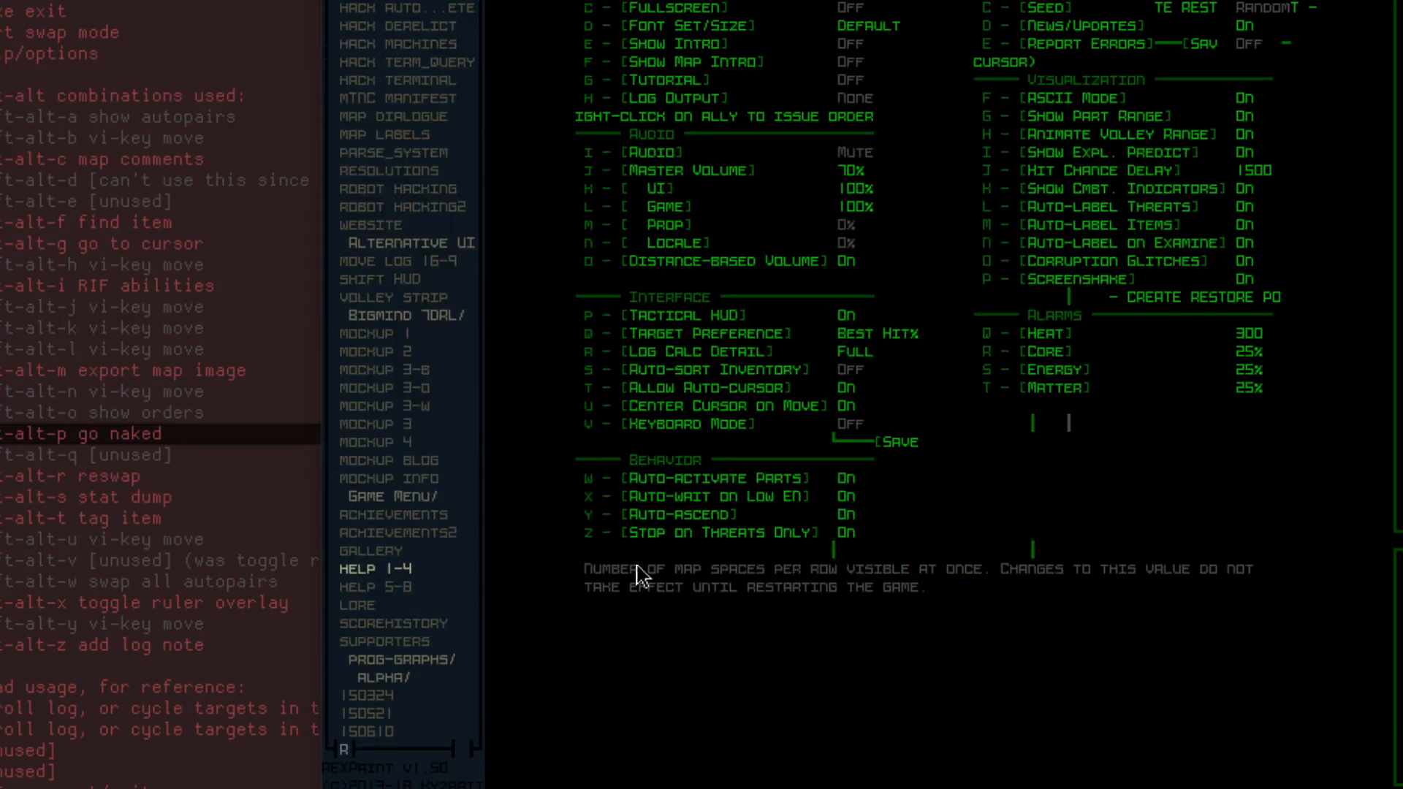
key(Tab)
key(Tab)
key(Tab)
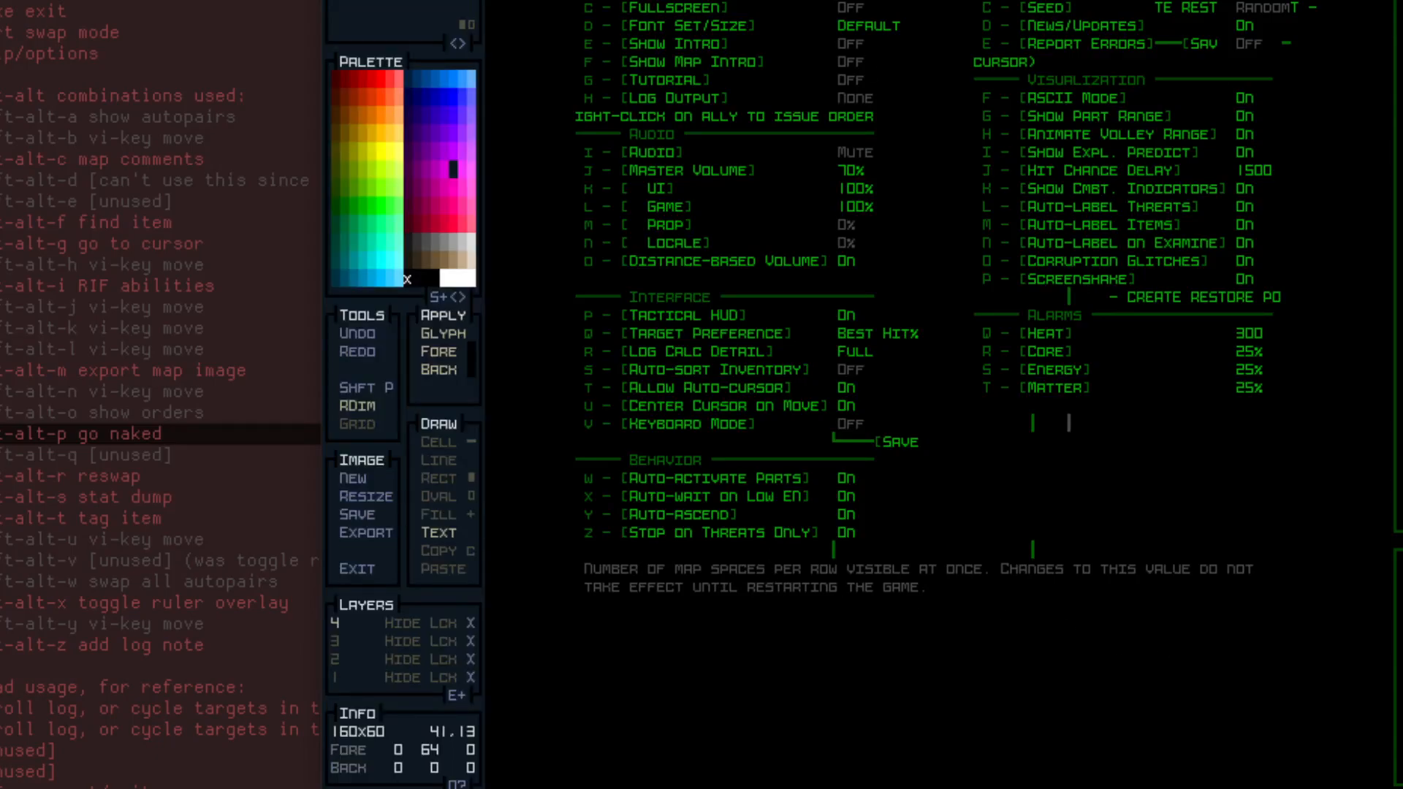
key(Tab)
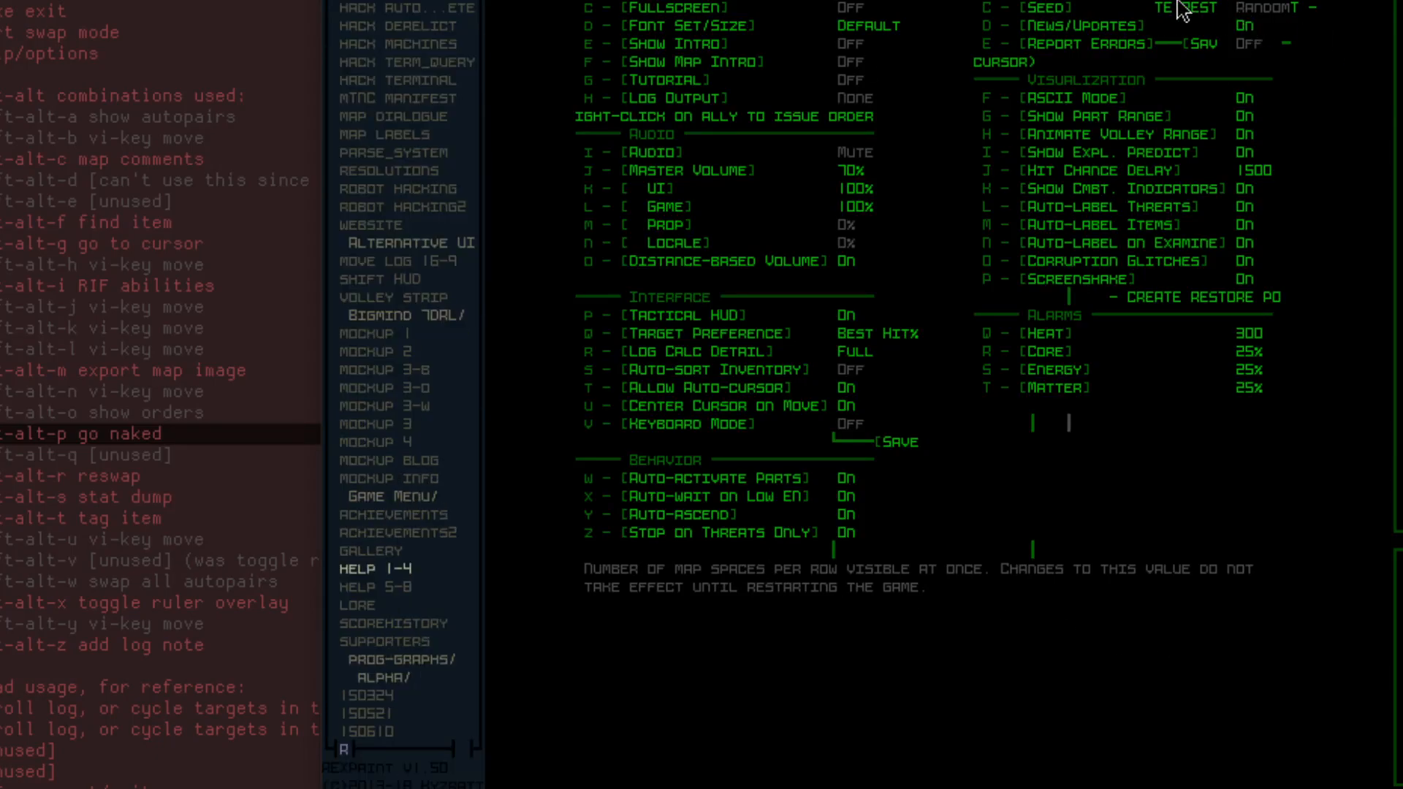
key(Tab)
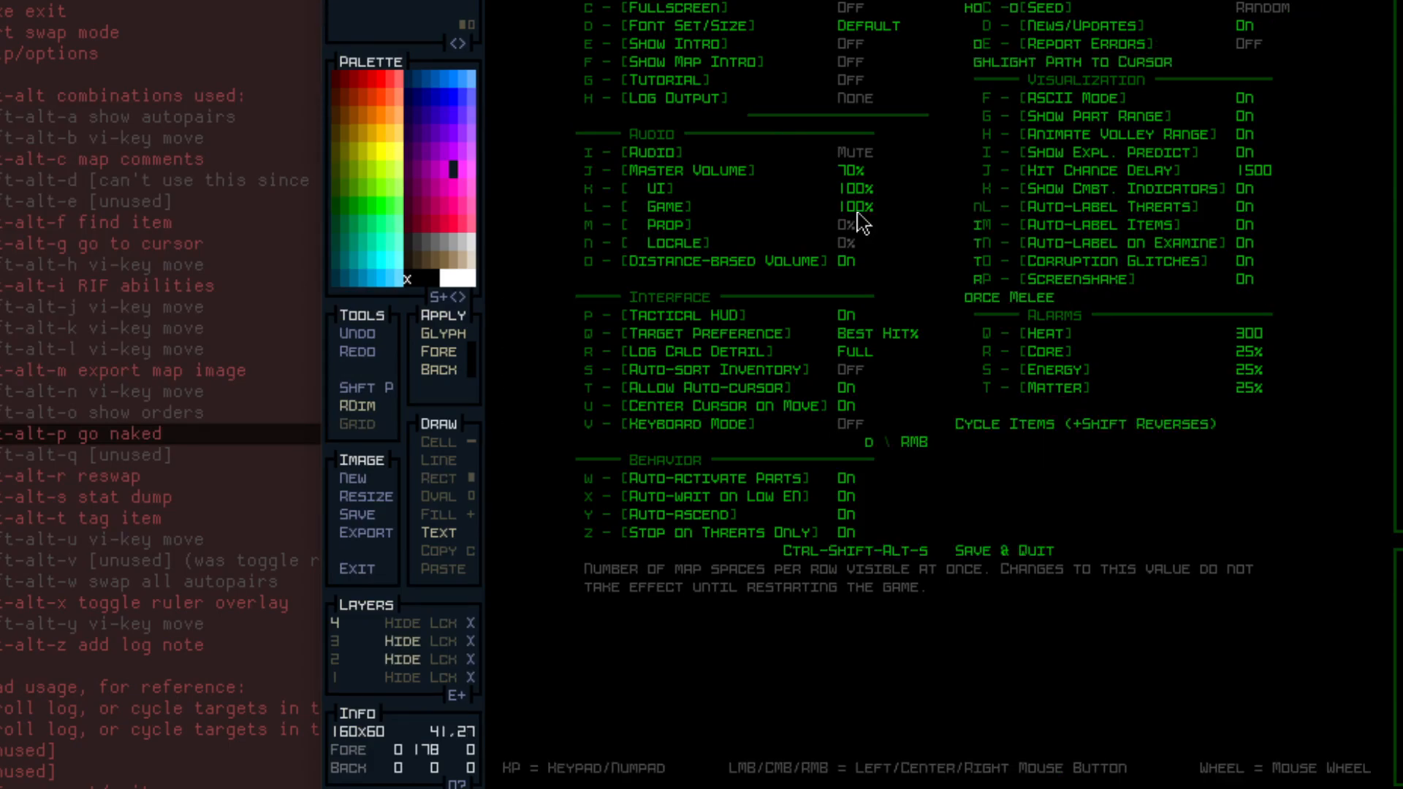
key(ctrl+1)
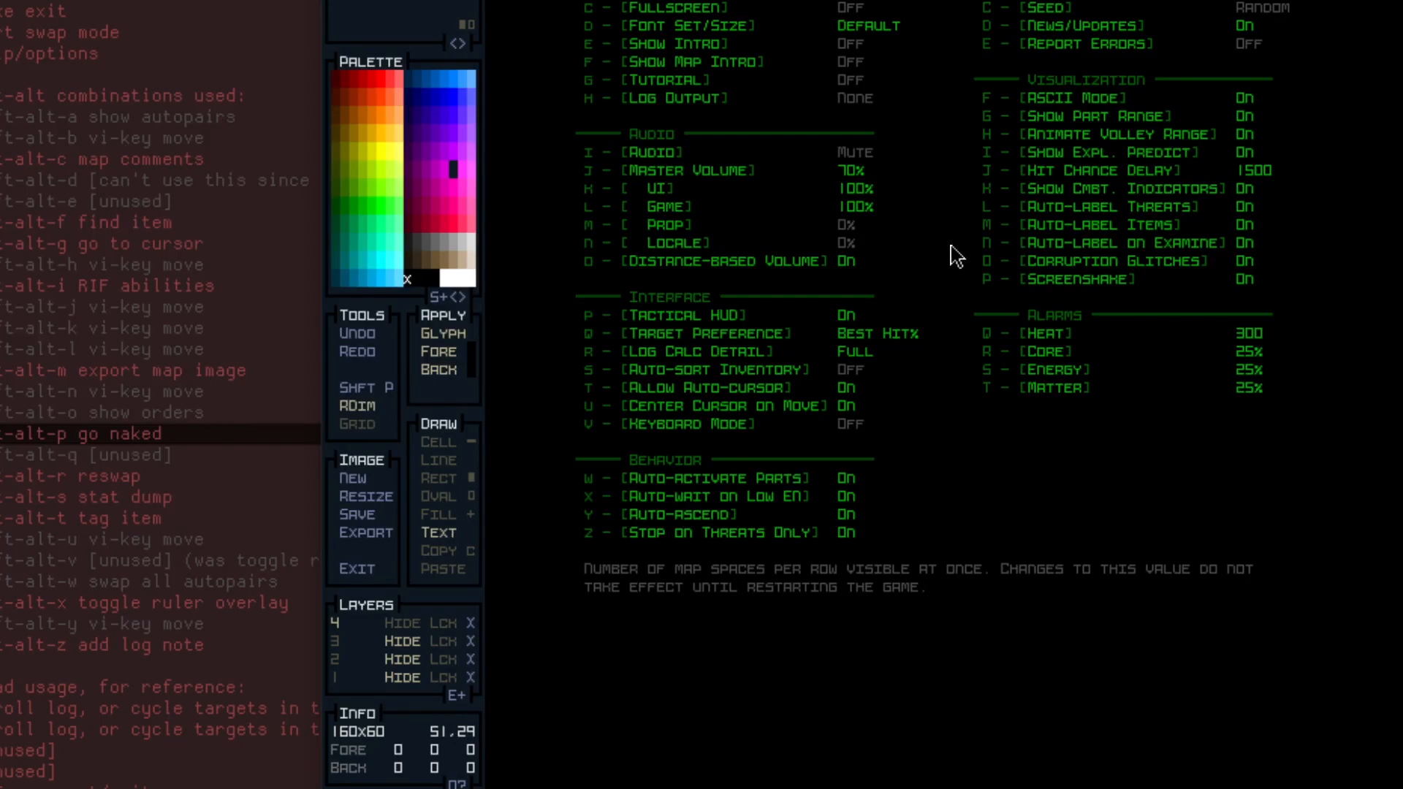
Copy the grey two-line option description under the settings and paste it above the Map Comments entries in GUI - Special.
key(Tab)
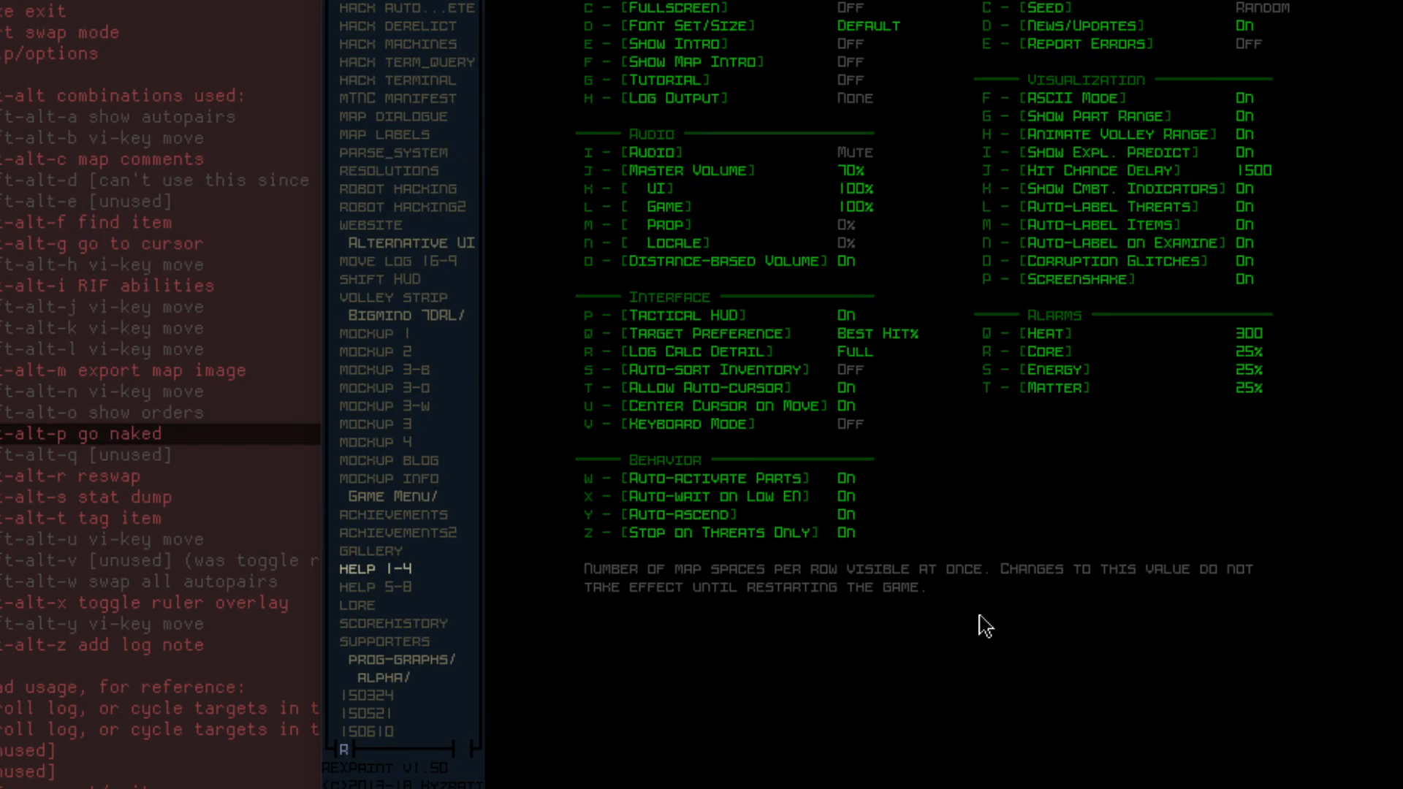
key(Tab)
key(c)
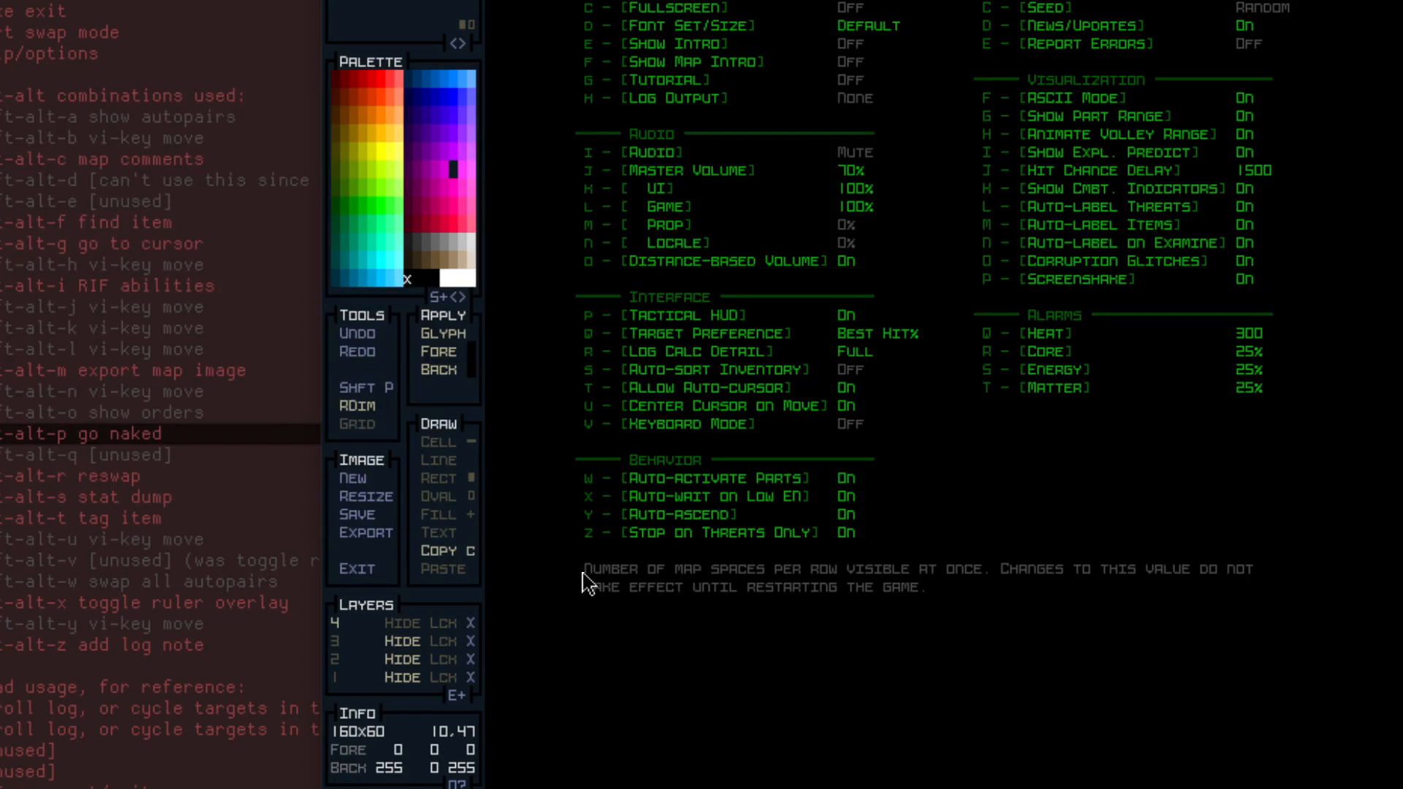
mouse_move(583, 574)
mouse_down()
mouse_move(1074, 661)
mouse_move(1213, 628)
mouse_move(1257, 591)
mouse_up()
key(Tab)
key(Home)
key(Tab)
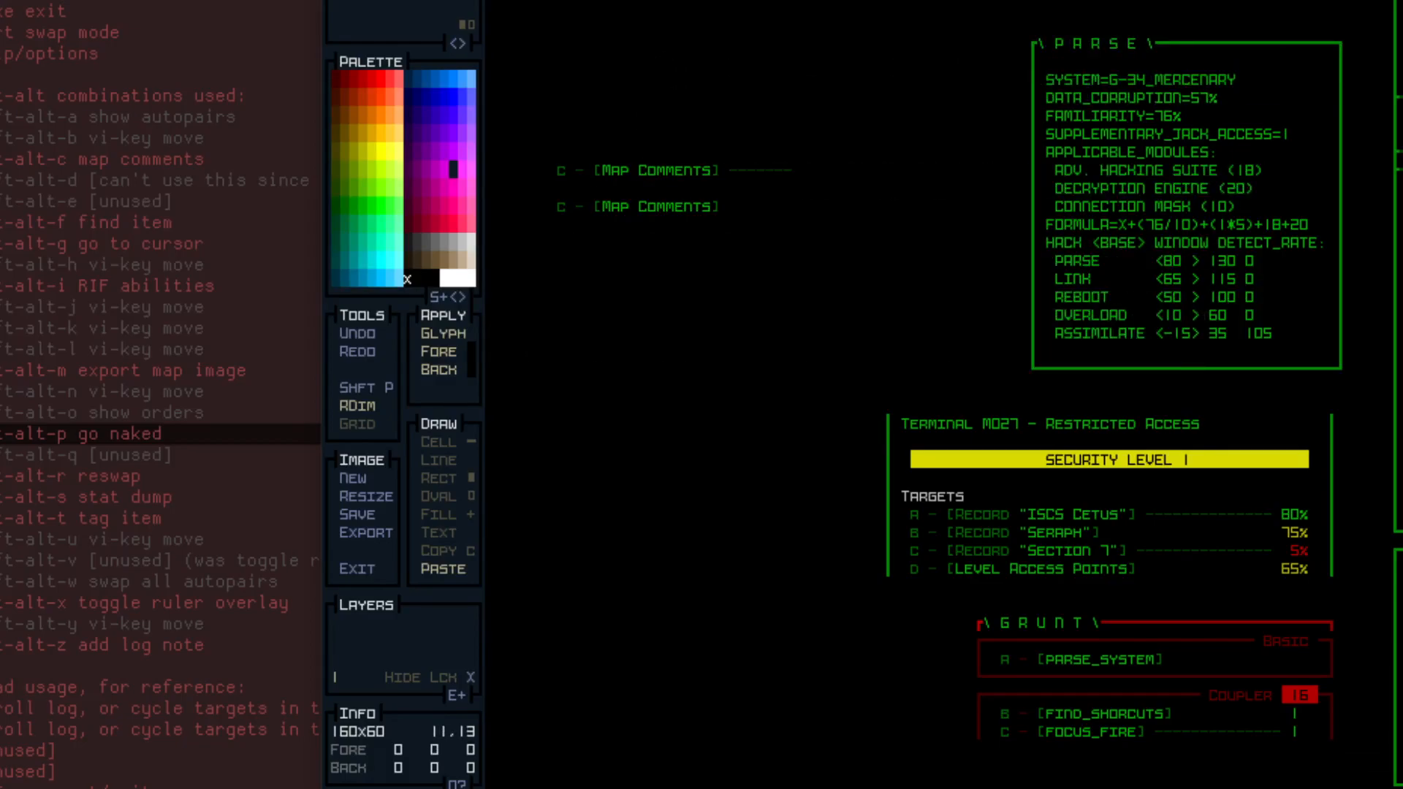
key(Escape)
Write the grey line "Shift-Alt-a-z to access on main UI." above the Map Comments entries.
key(t)
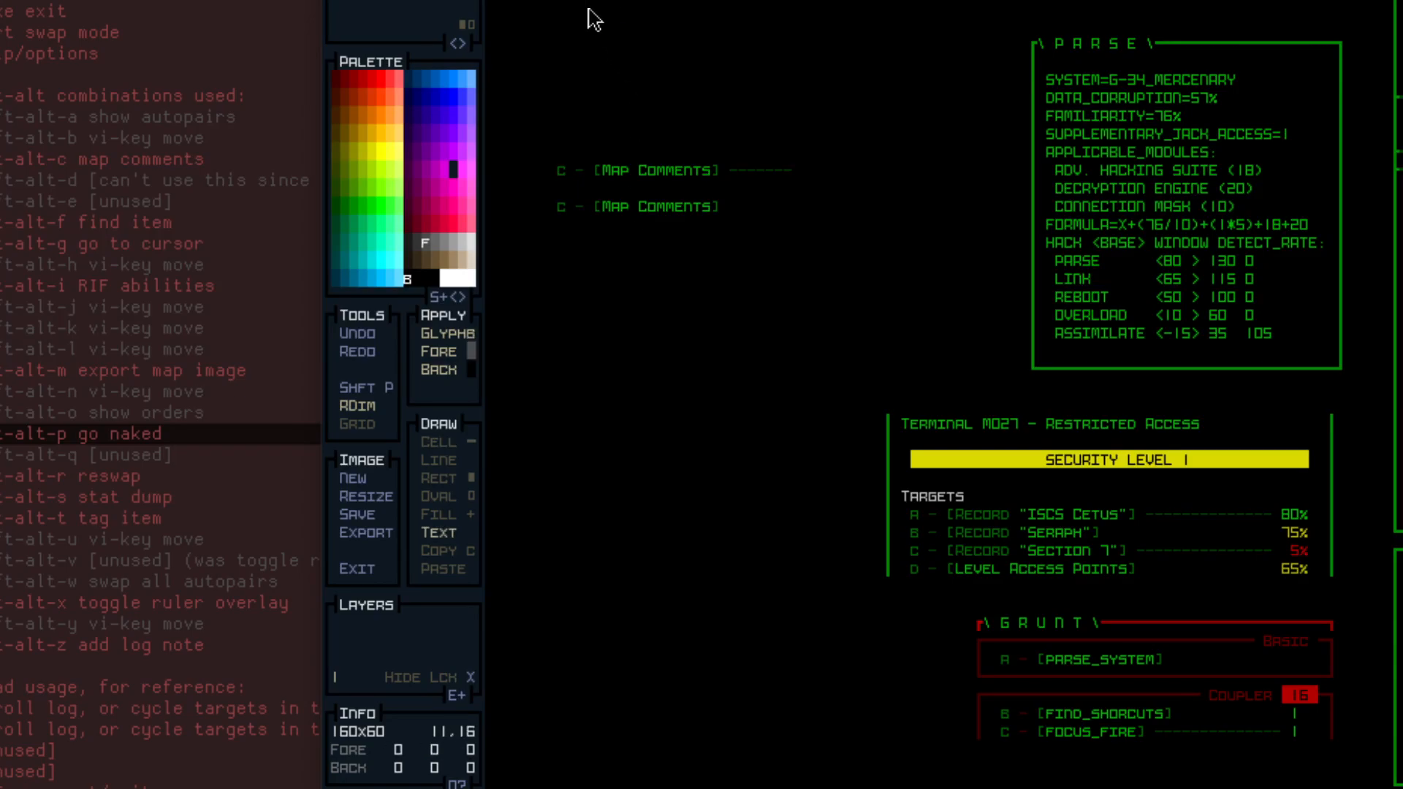
click(586, 13)
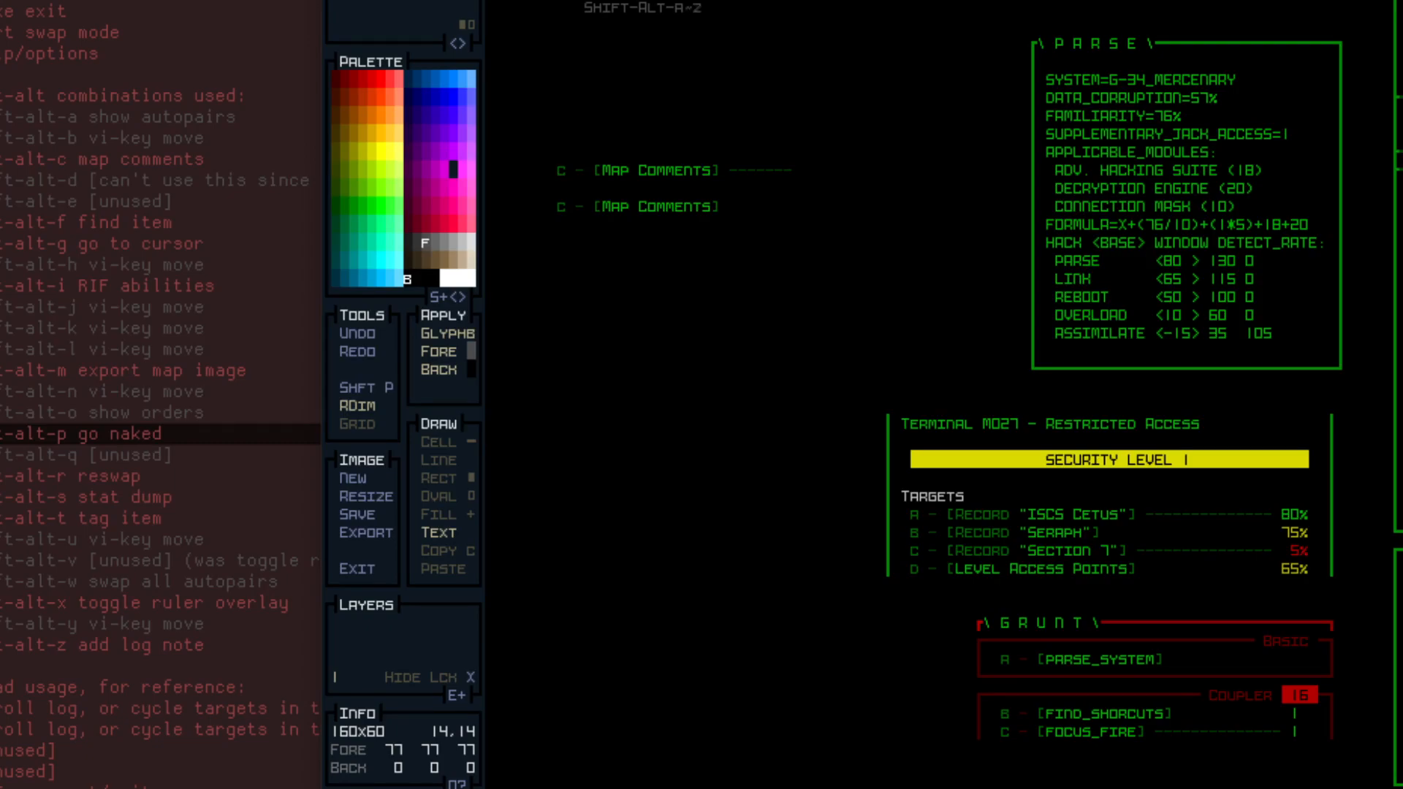
text(acce)
text(ON MAIN UI./)
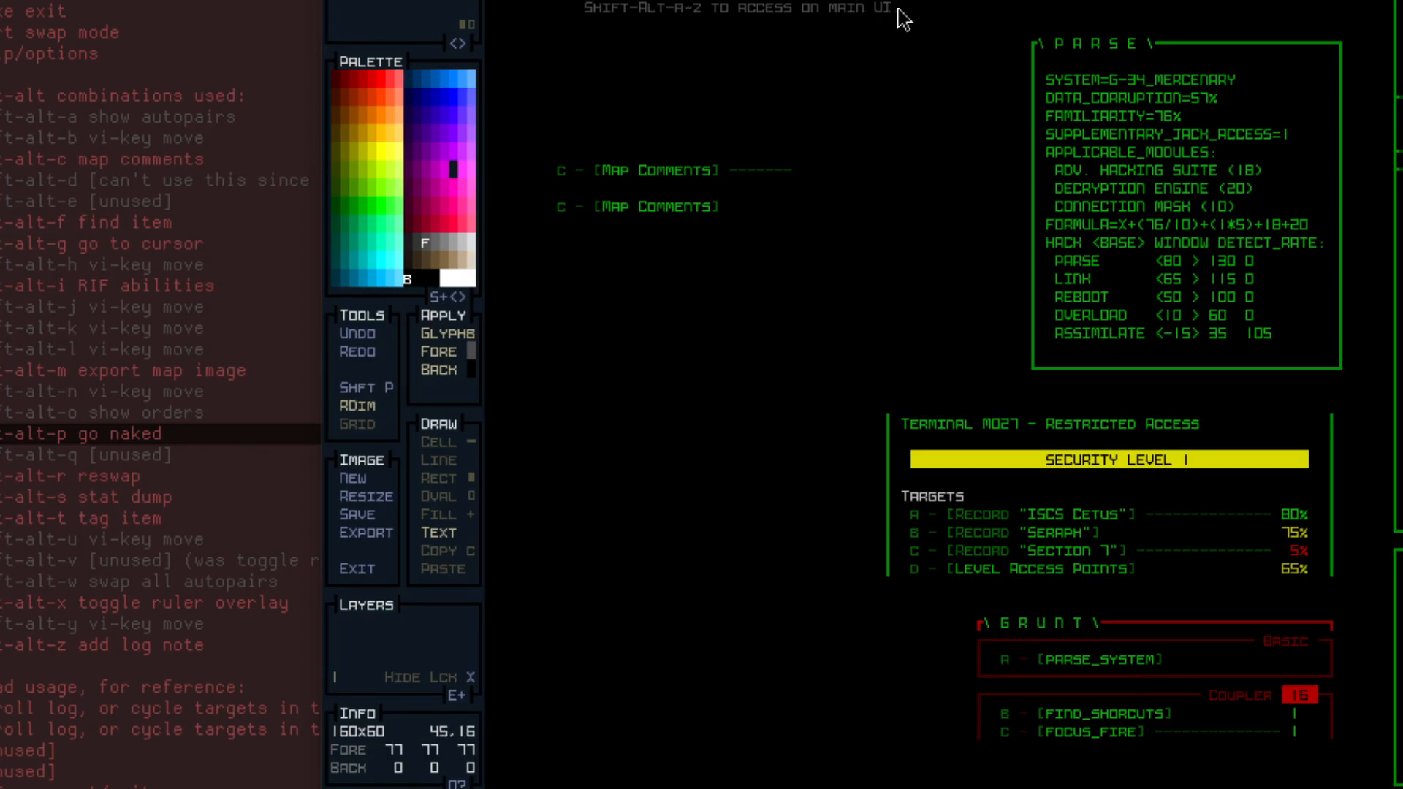
key(c)
drag(904, 15, 589, 23)
key(t)
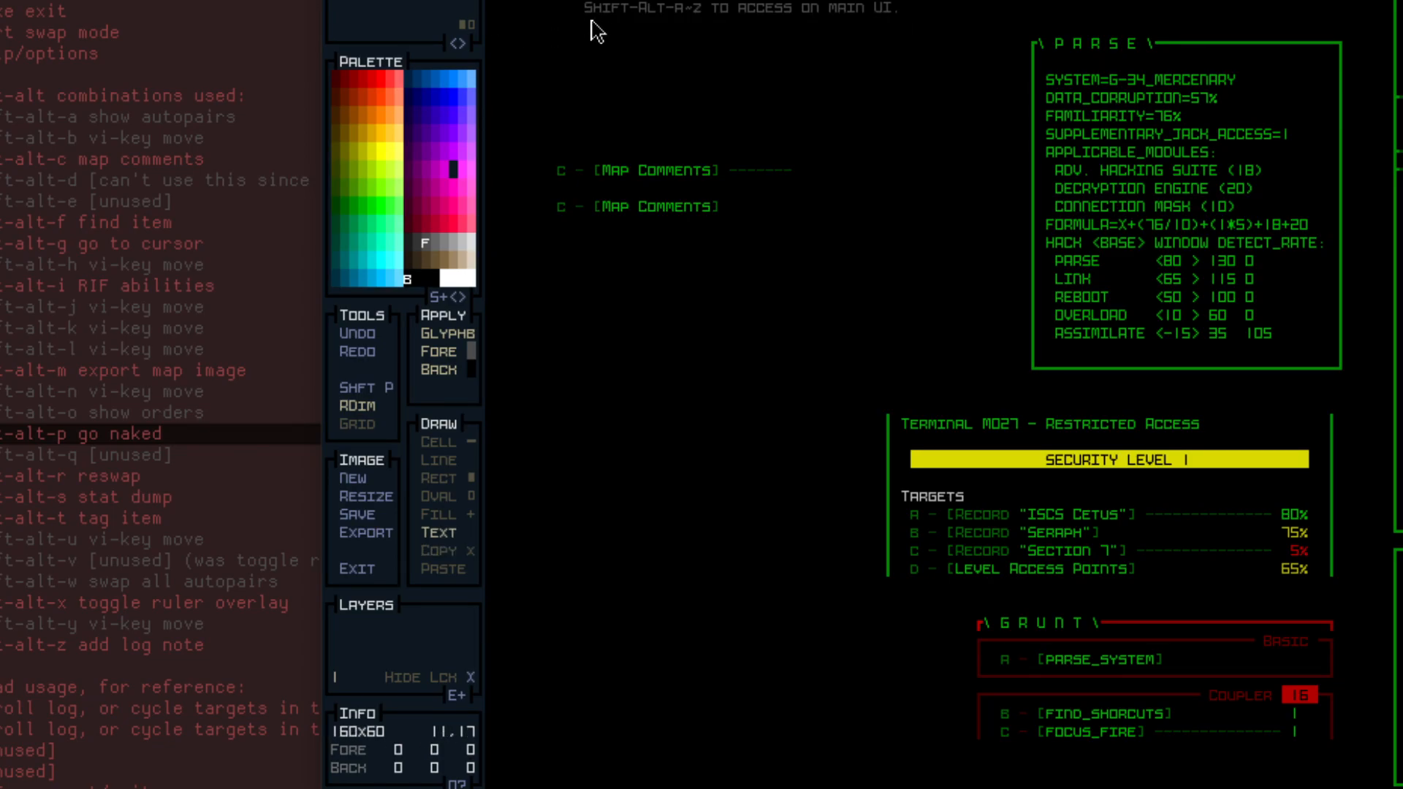
text(You can a)
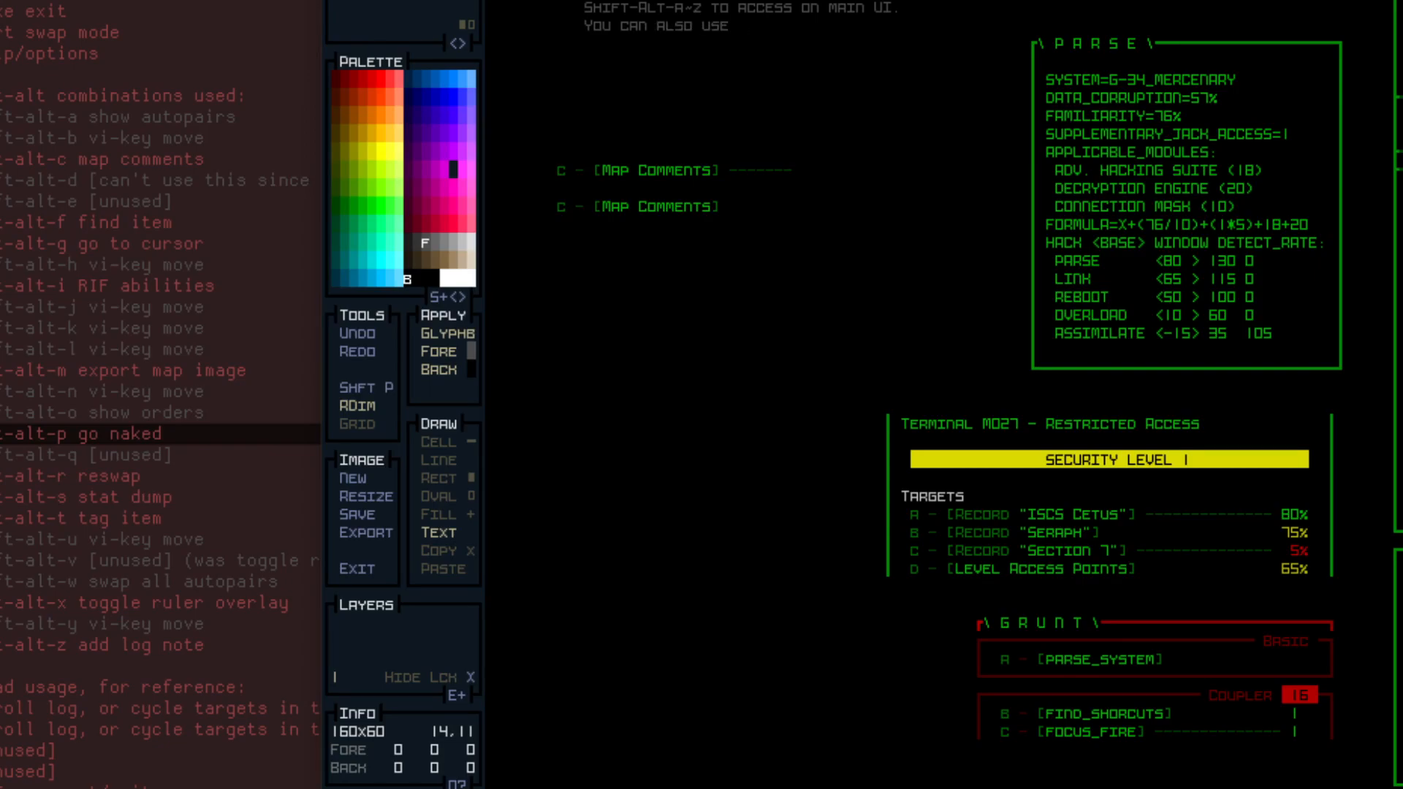
text(lso use)
key(BackSpace)
key(BackSpace)
key(BackSpace)
key(BackSpace)
key(BackSpace)
key(BackSpace)
key(BackSpace)
key(BackSpace)
key(BackSpace)
key(BackSpace)
key(BackSpace)
key(BackSpace)
key(BackSpace)
key(BackSpace)
key(BackSpace)
key(BackSpace)
key(BackSpace)
Write "Alternatively, use" one row below the Shift-Alt-a-z text and move that text directly behind it.
text(Alternatively, use)
key(ctrl+c)
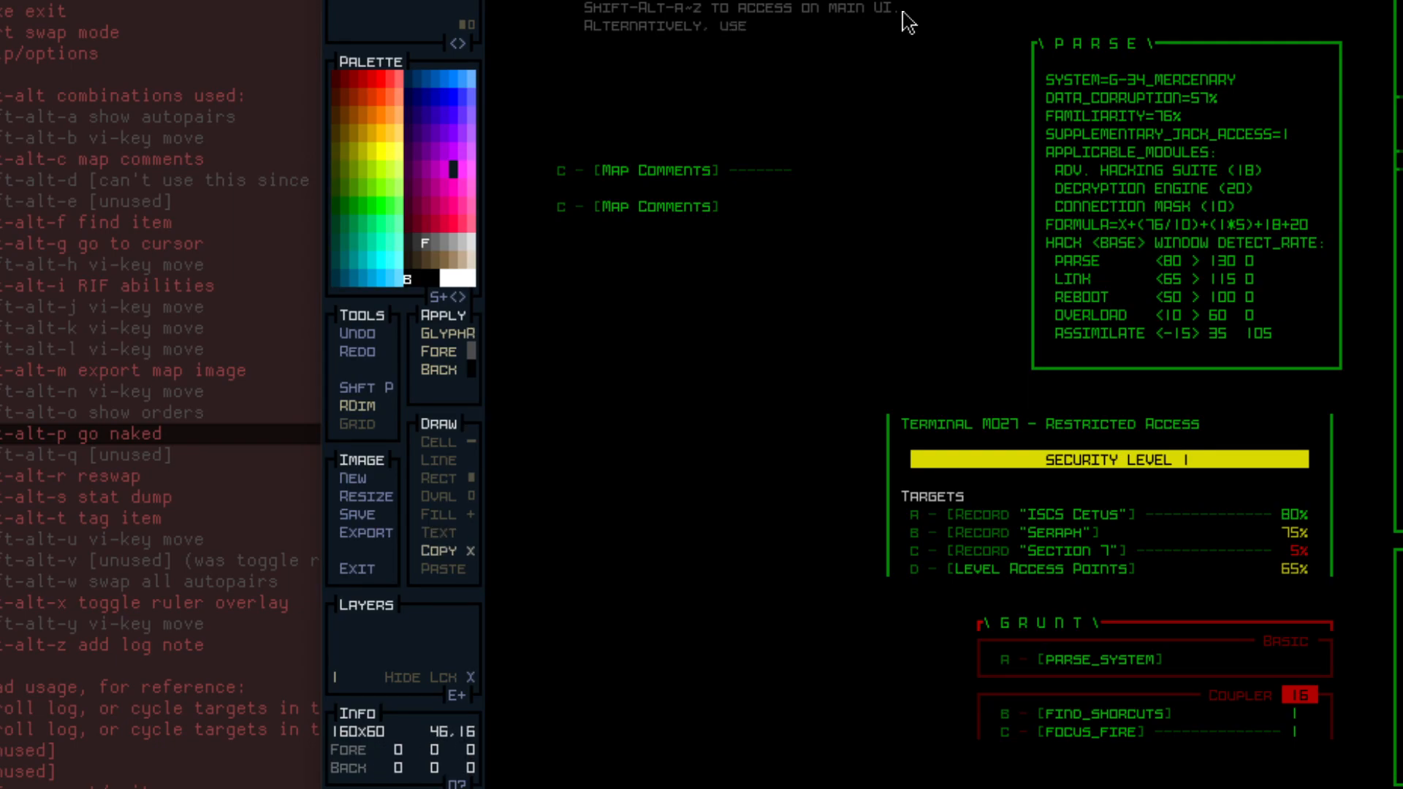
drag(905, 12, 592, 11)
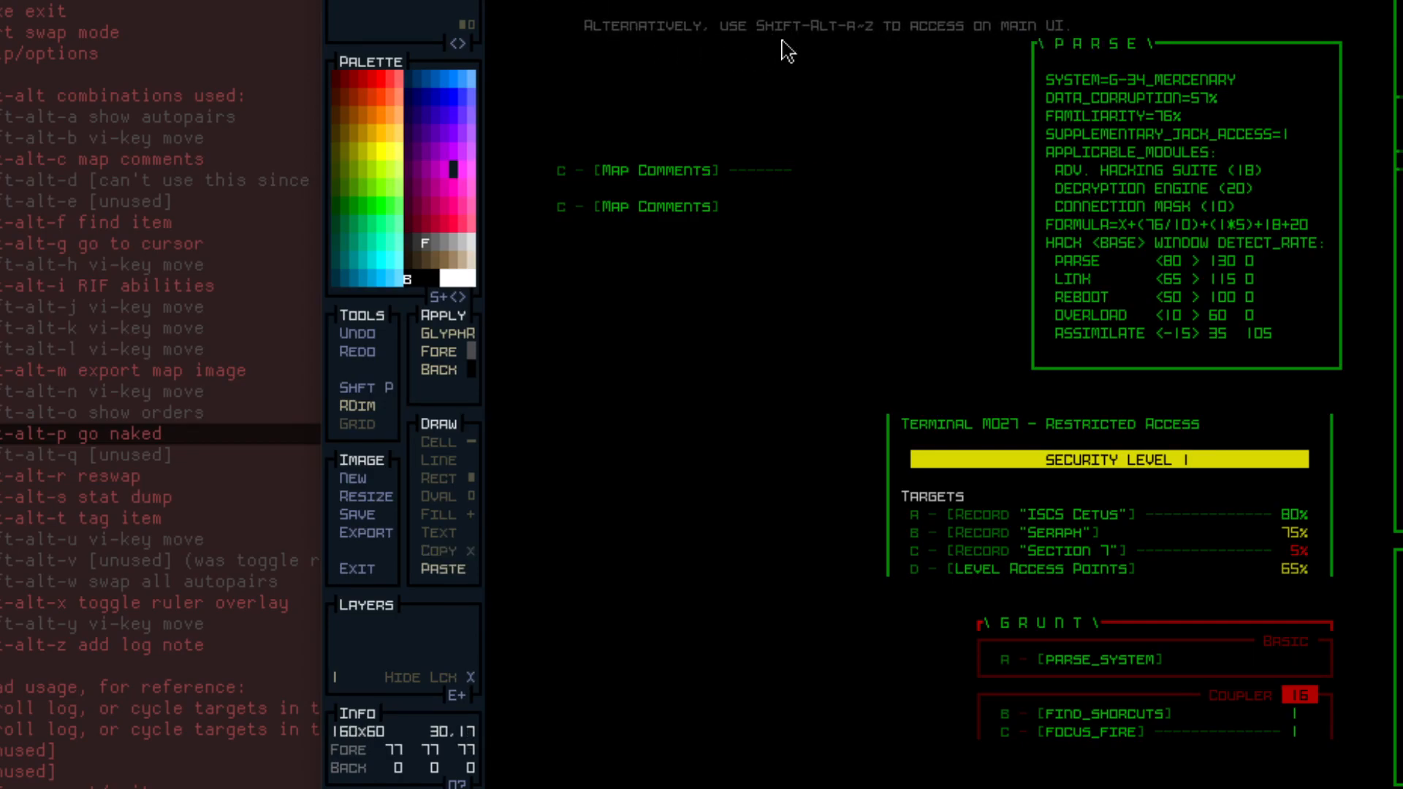
click(761, 28)
Overwrite the sentence's ending after "to access" with "these features via the main interface".
key(t)
right_click(887, 23)
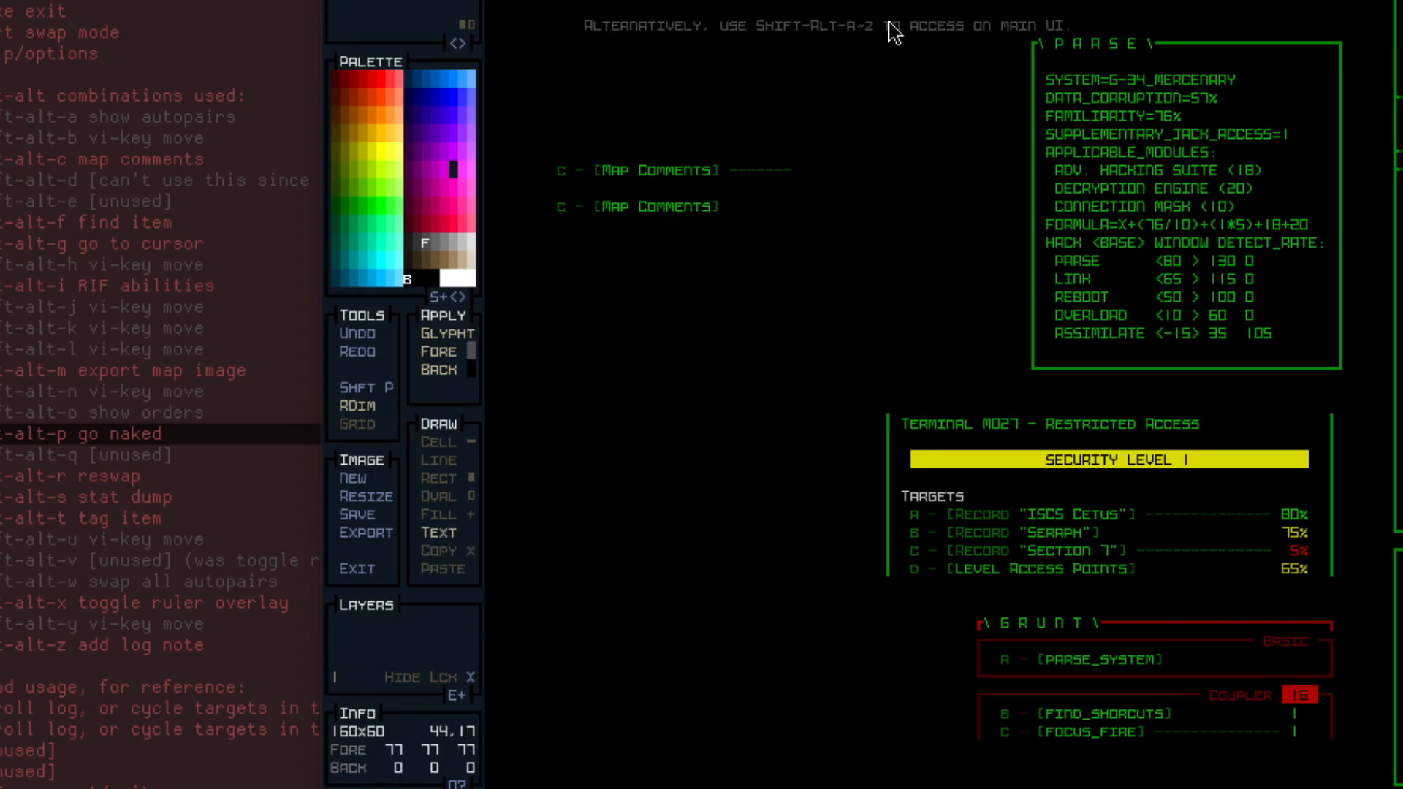
click(980, 27)
text(THESE )
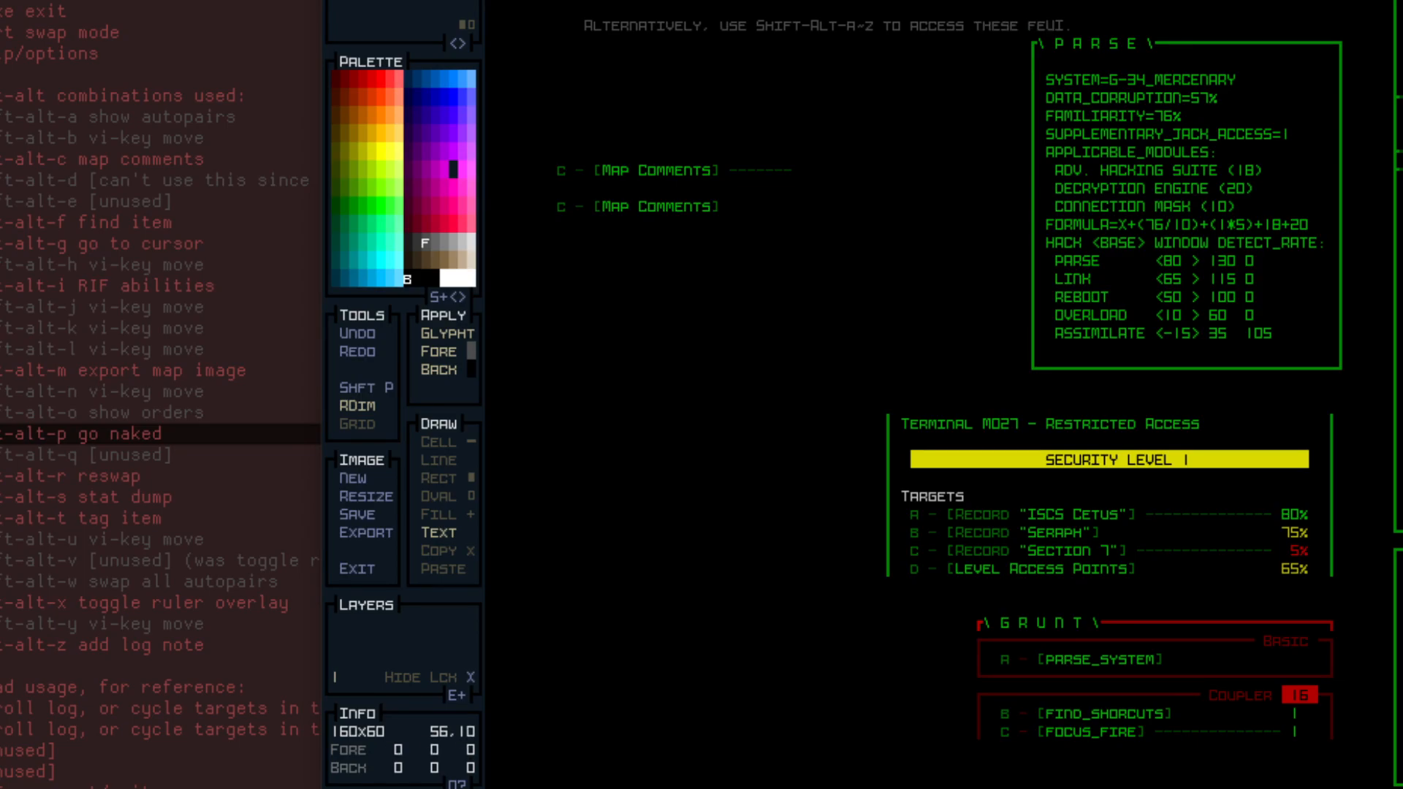
text(FEATURES VIA THE MAIN INTERFACE)
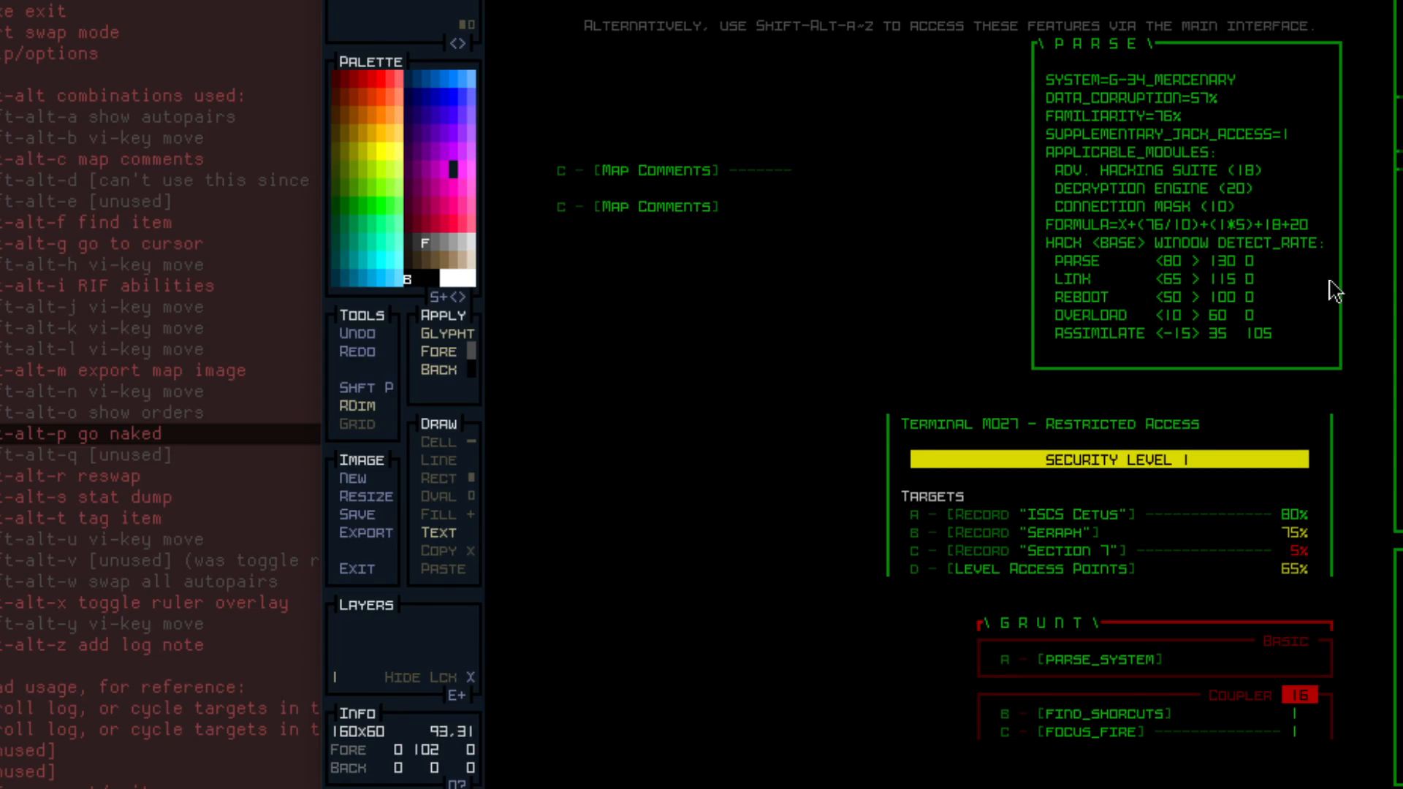
Shift the "Alternatively" line and the grey note above it a few cells to the left.
key(ctrl+c)
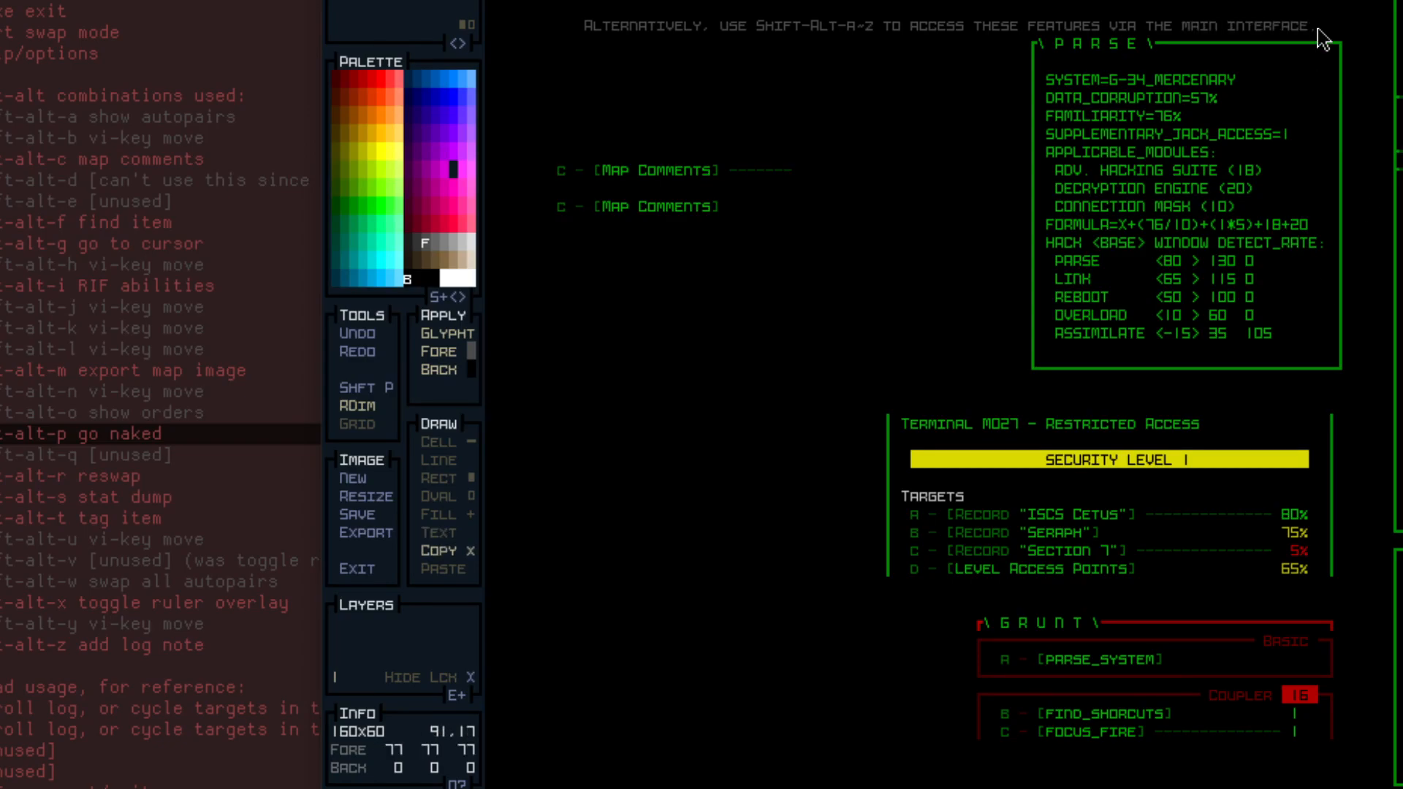
drag(1321, 24, 599, 30)
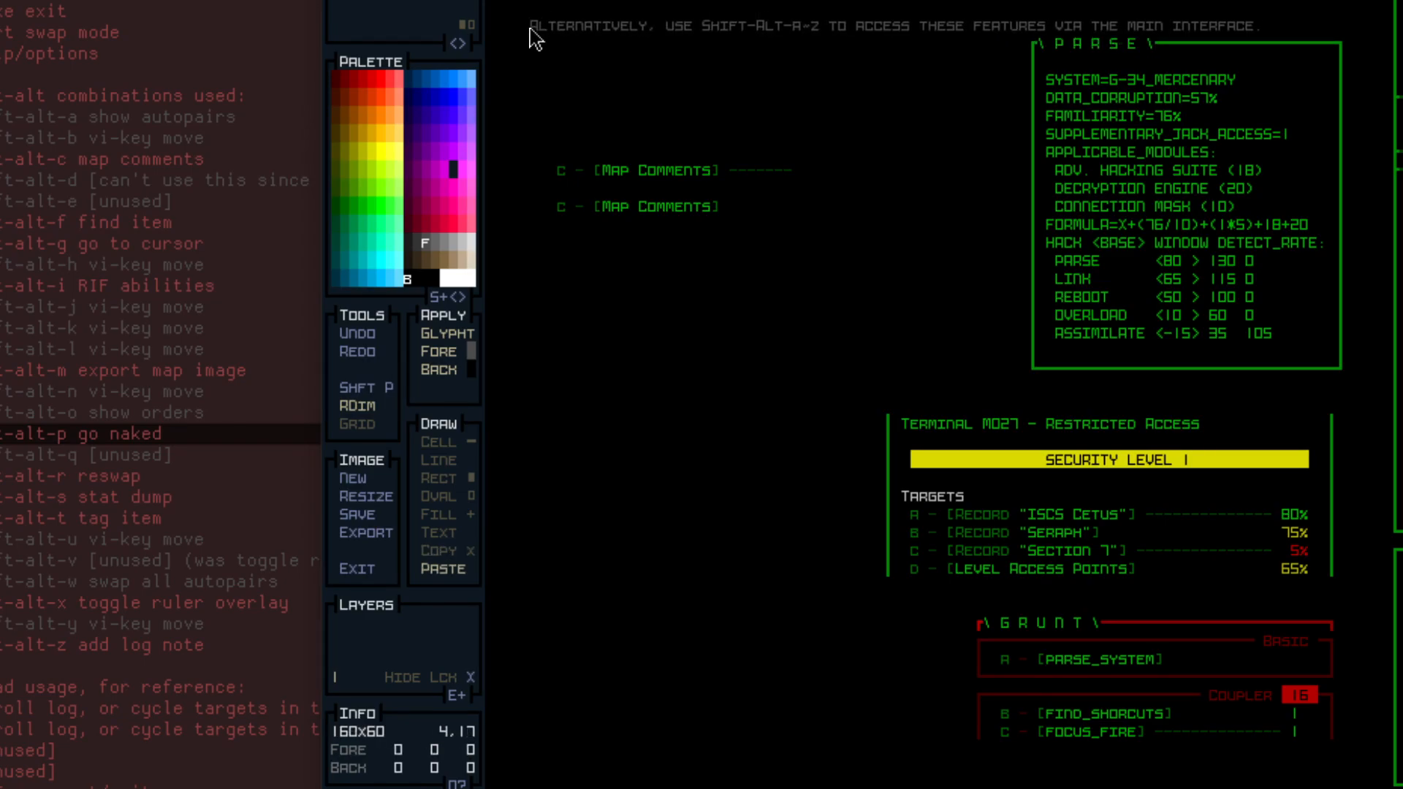
click(546, 29)
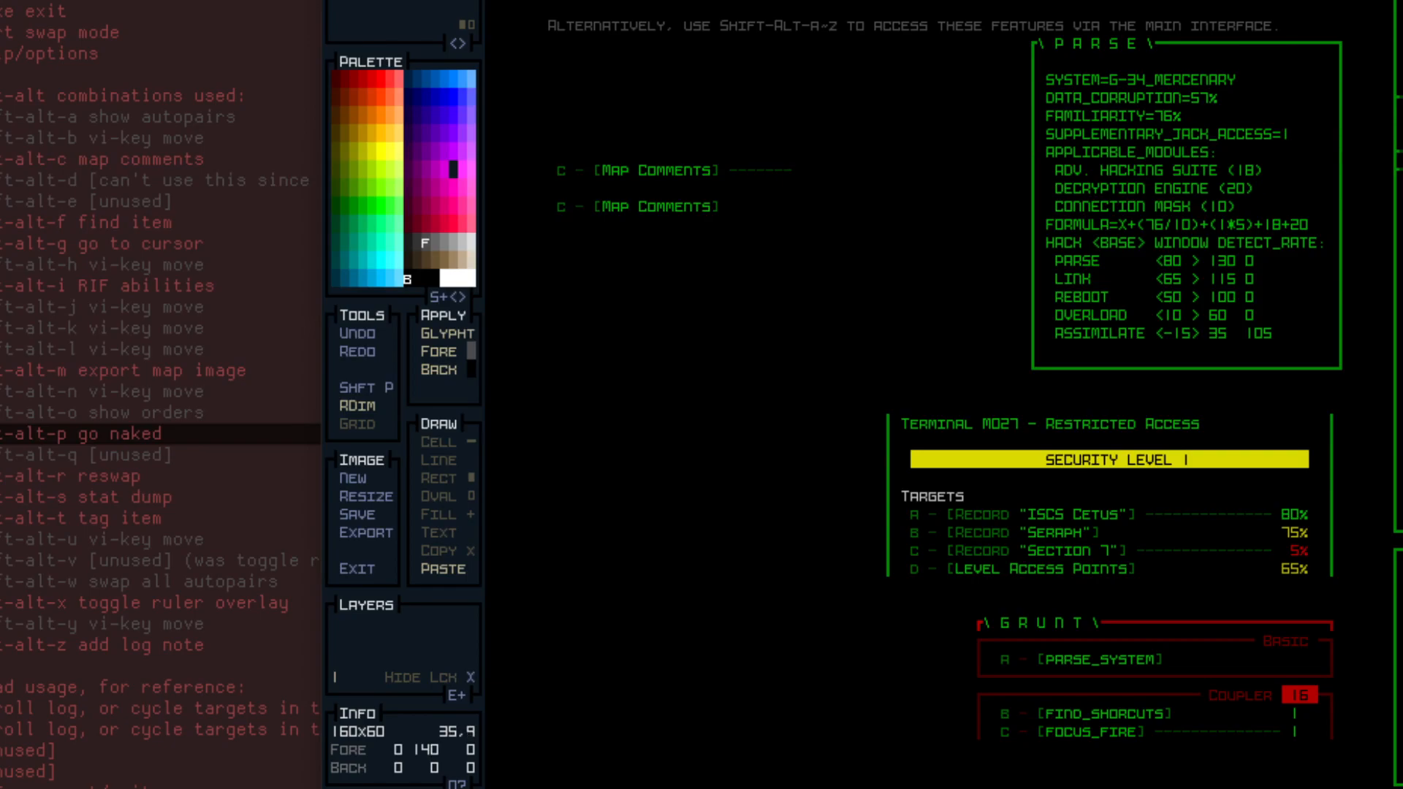
key(c)
key(ctrl+c)
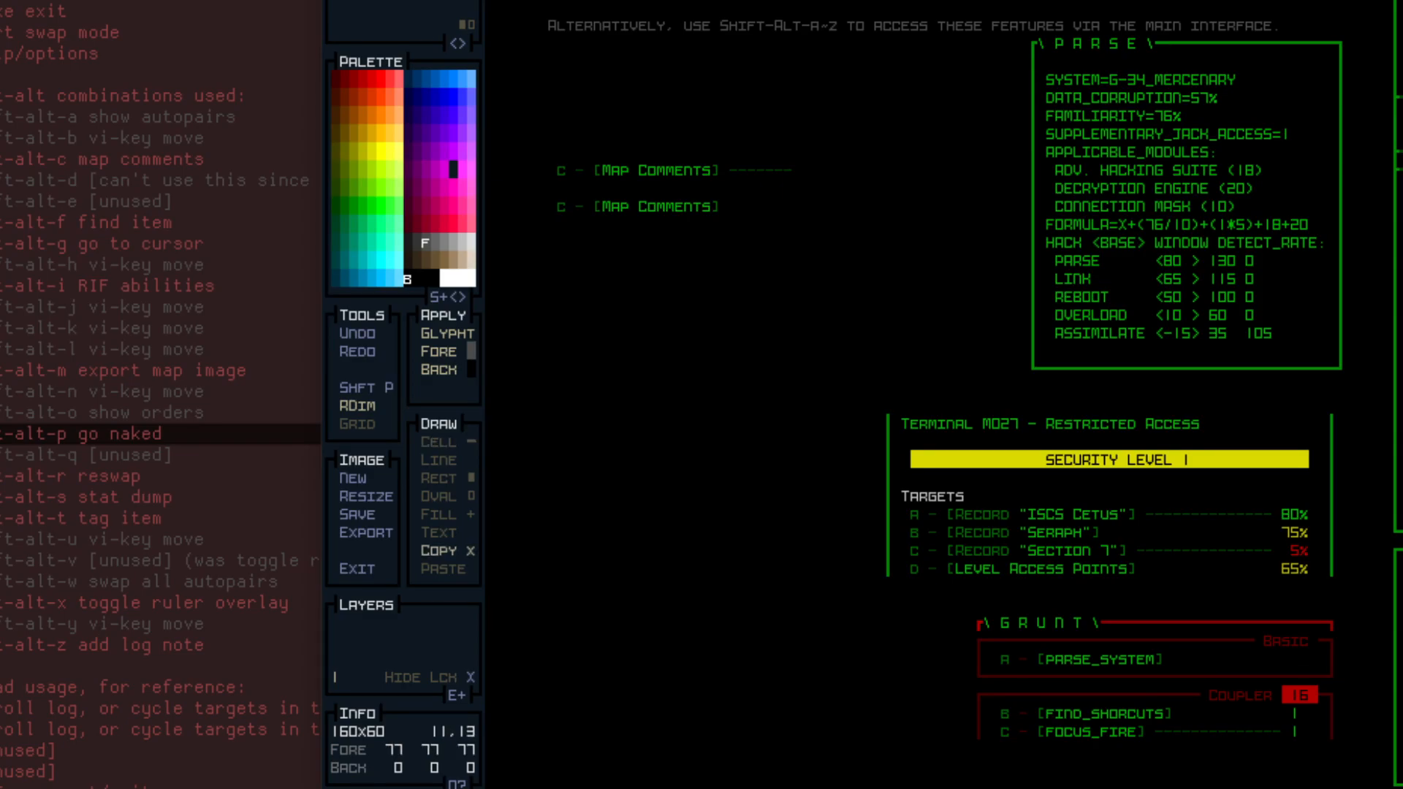
drag(588, 2, 1158, 0)
drag(1268, 0, 1269, 0)
key(ctrl+v)
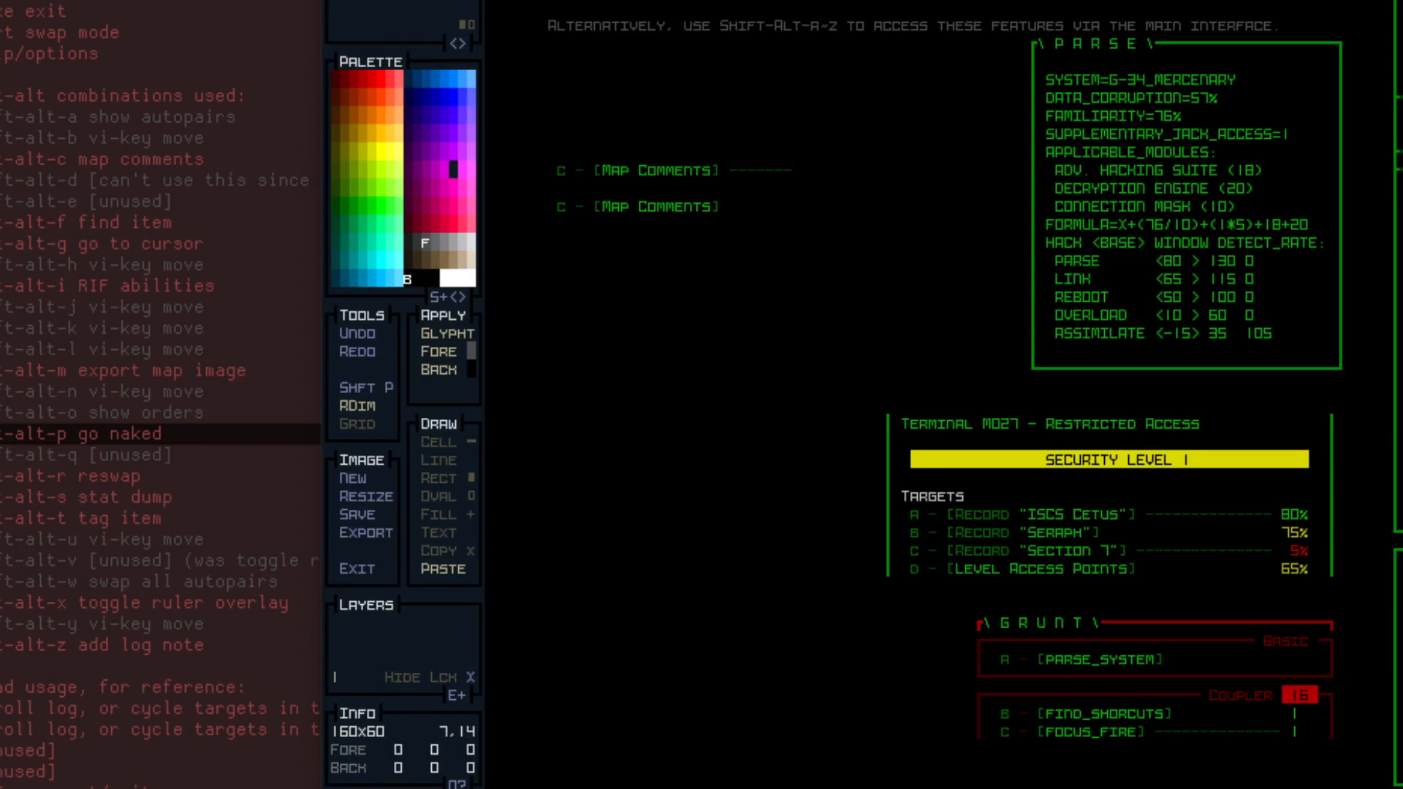
click(557, 0)
Move the Parse window into the empty area below the Map Comments entries, beside the terminal window.
key(ctrl+c)
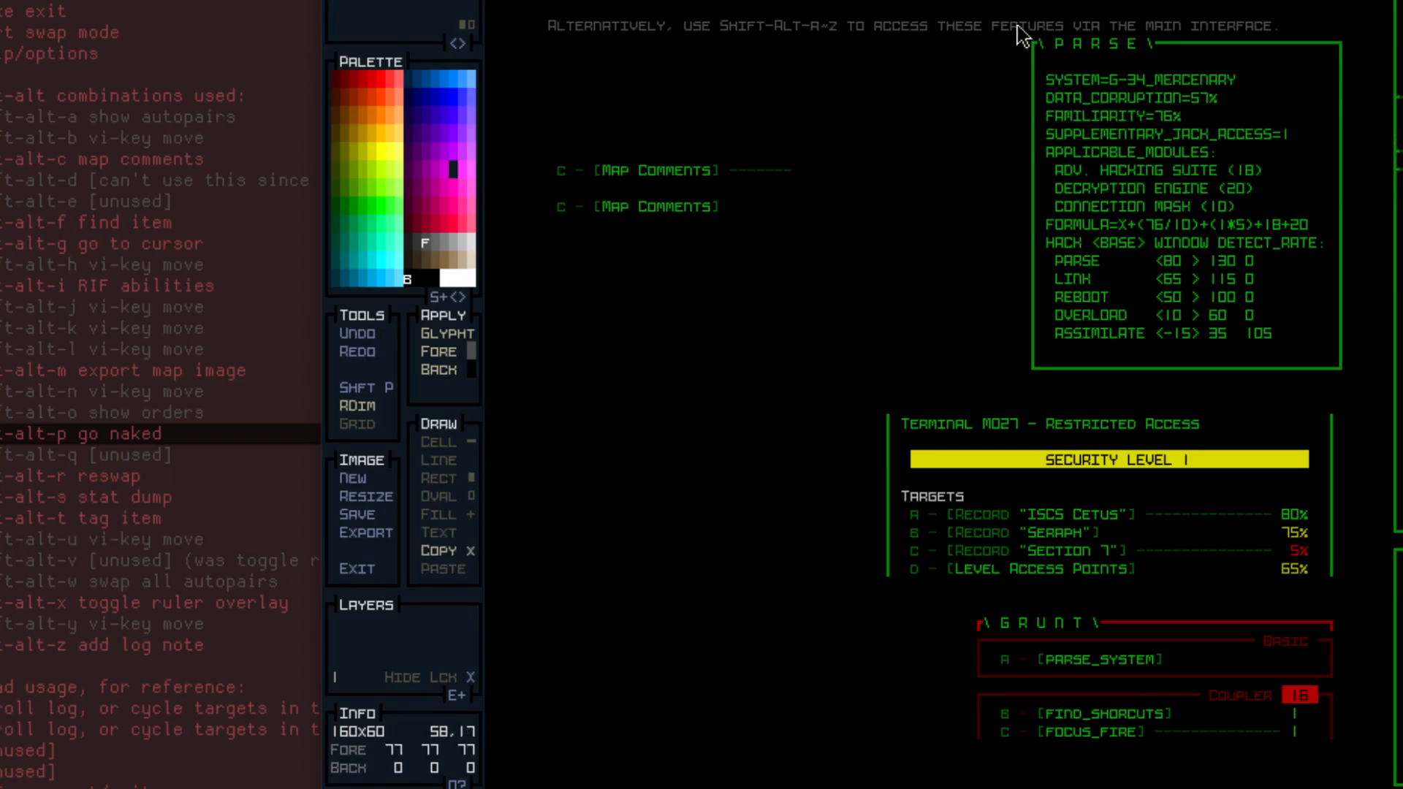
drag(1012, 6, 1291, 215)
drag(1349, 374, 1025, 42)
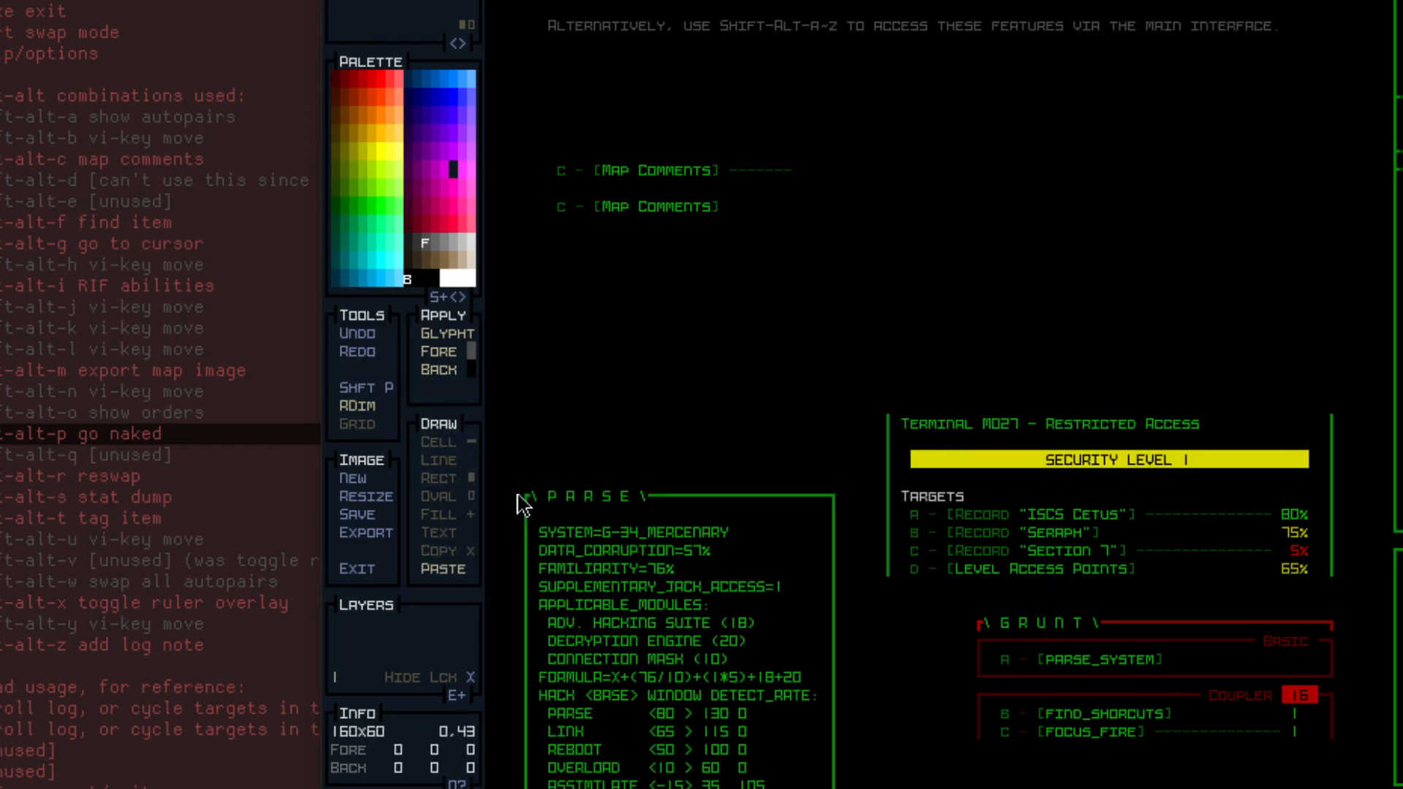
click(496, 432)
key(ctrl+x)
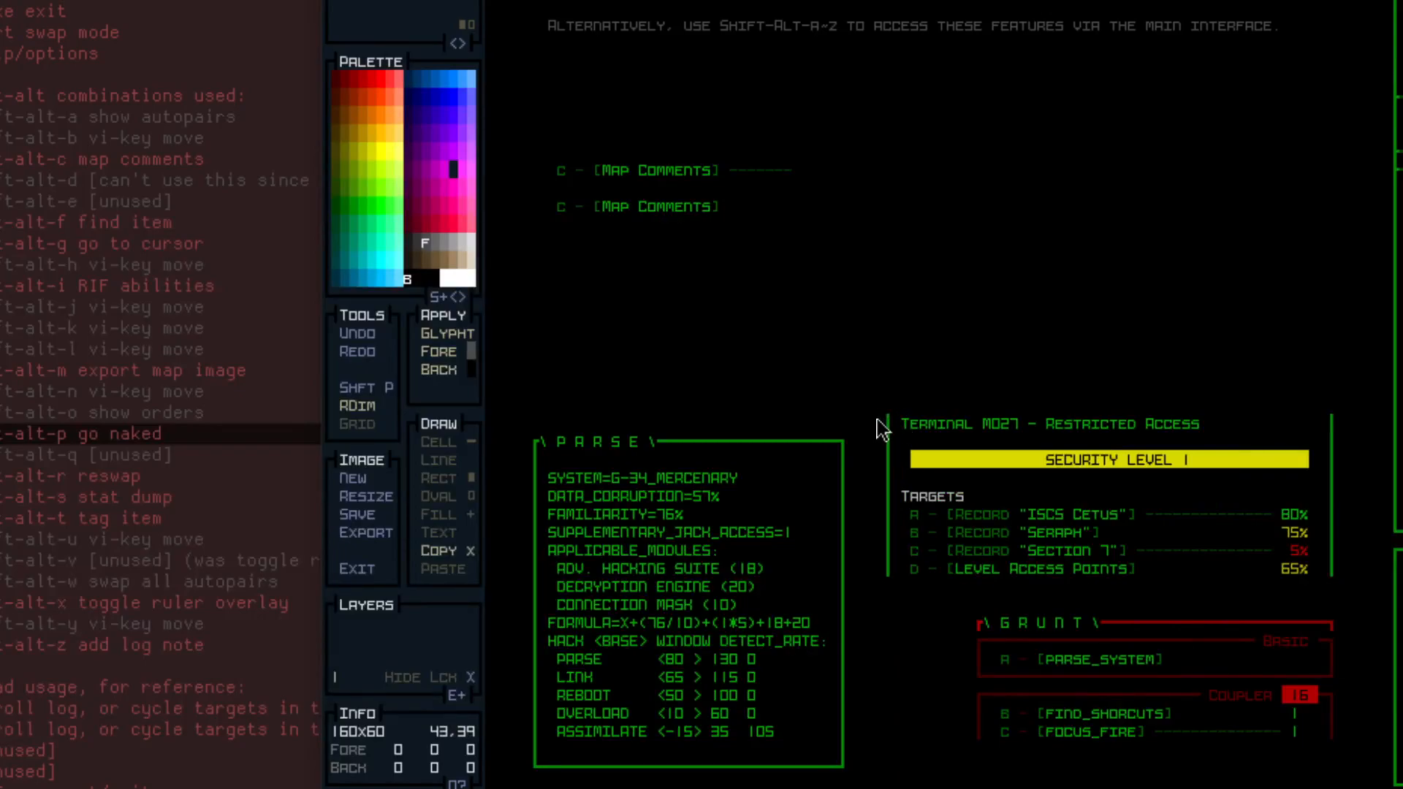
drag(868, 376, 1350, 597)
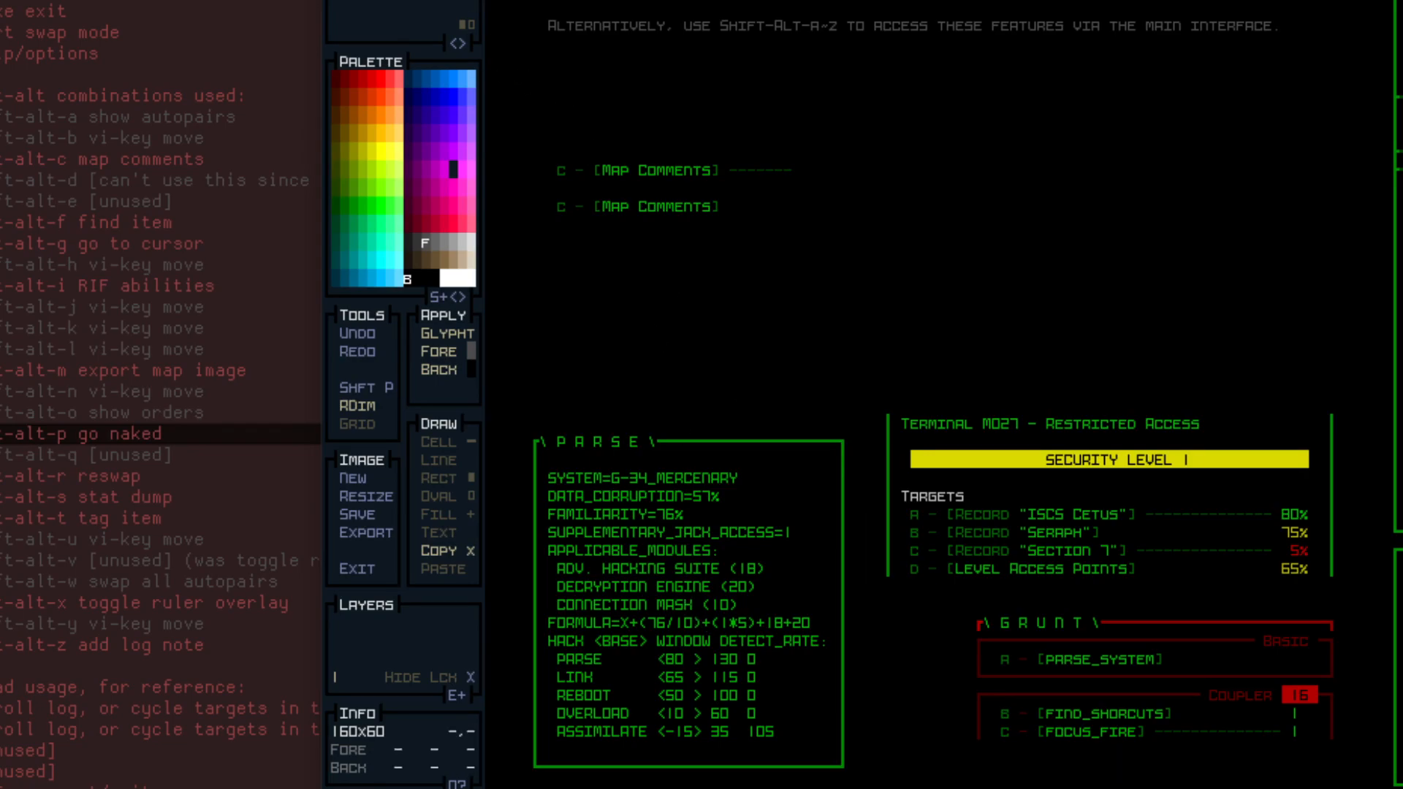
Sample the Parse window's green border and try out rectangle frames in the empty area above it, undoing each one.
key(r)
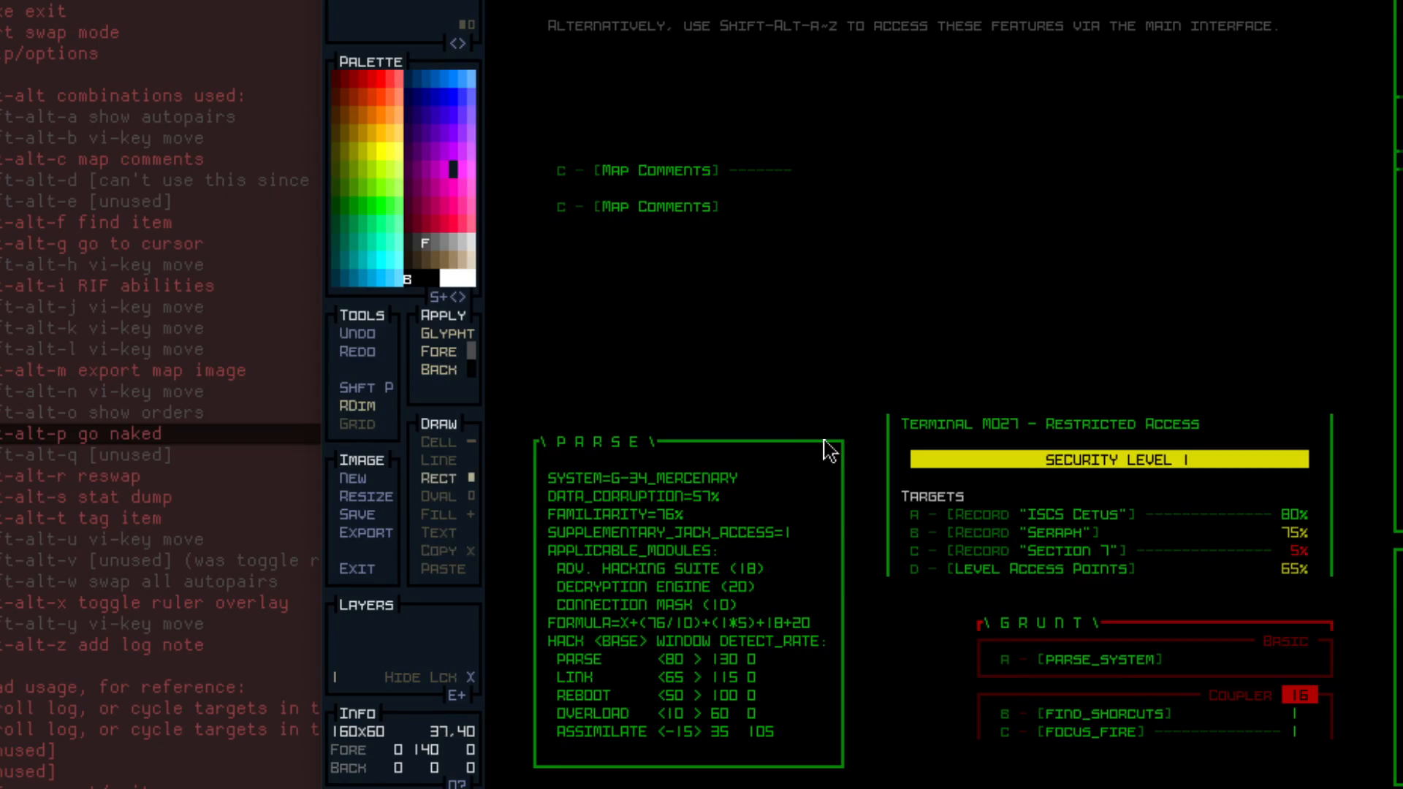
right_click(824, 441)
drag(860, 151, 1098, 276)
key(ctrl+z)
key(r)
drag(878, 98, 1176, 347)
key(ctrl+z)
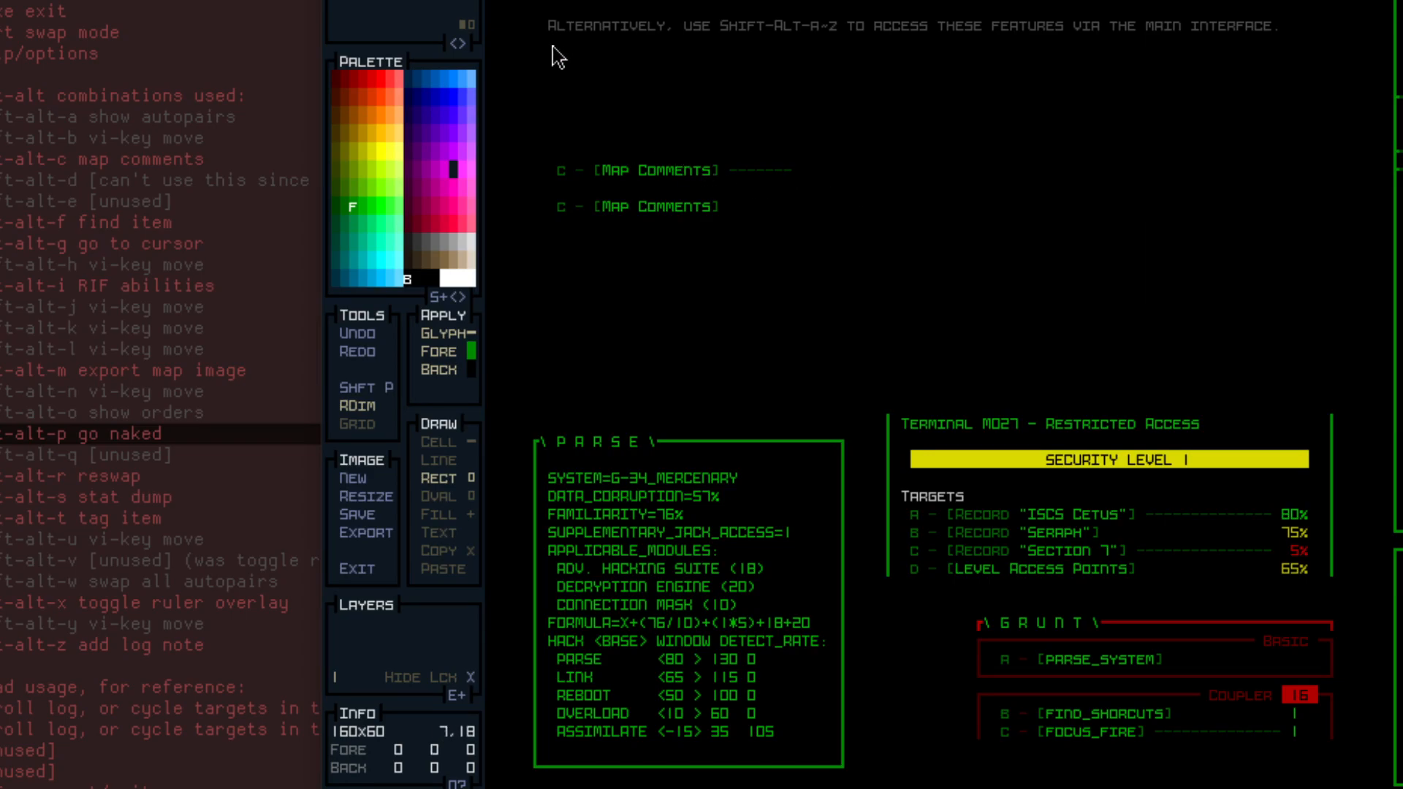
key(ctrl+c)
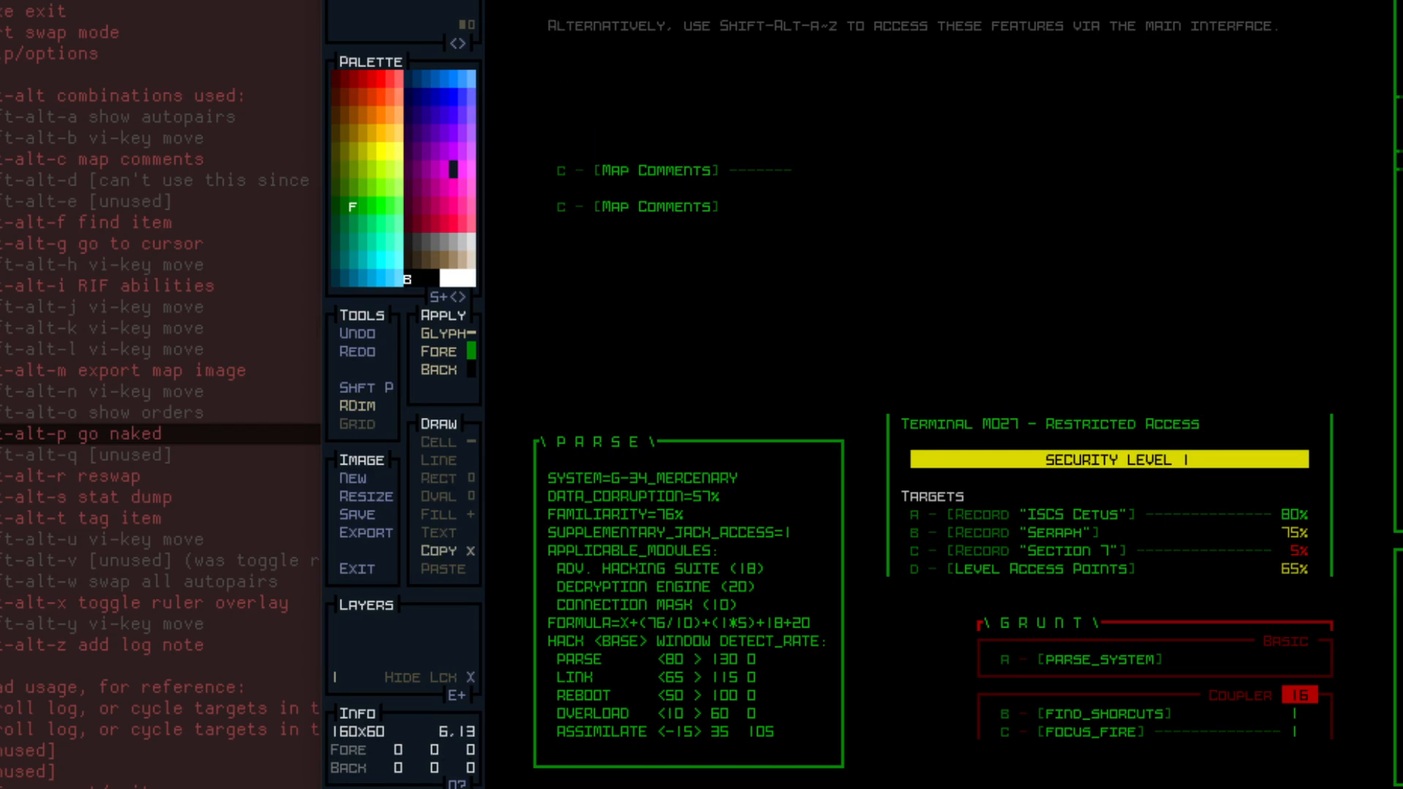
Move the grey explanatory note down into the empty area between the Map Comments entries and the Parse window.
drag(551, 1, 1306, 42)
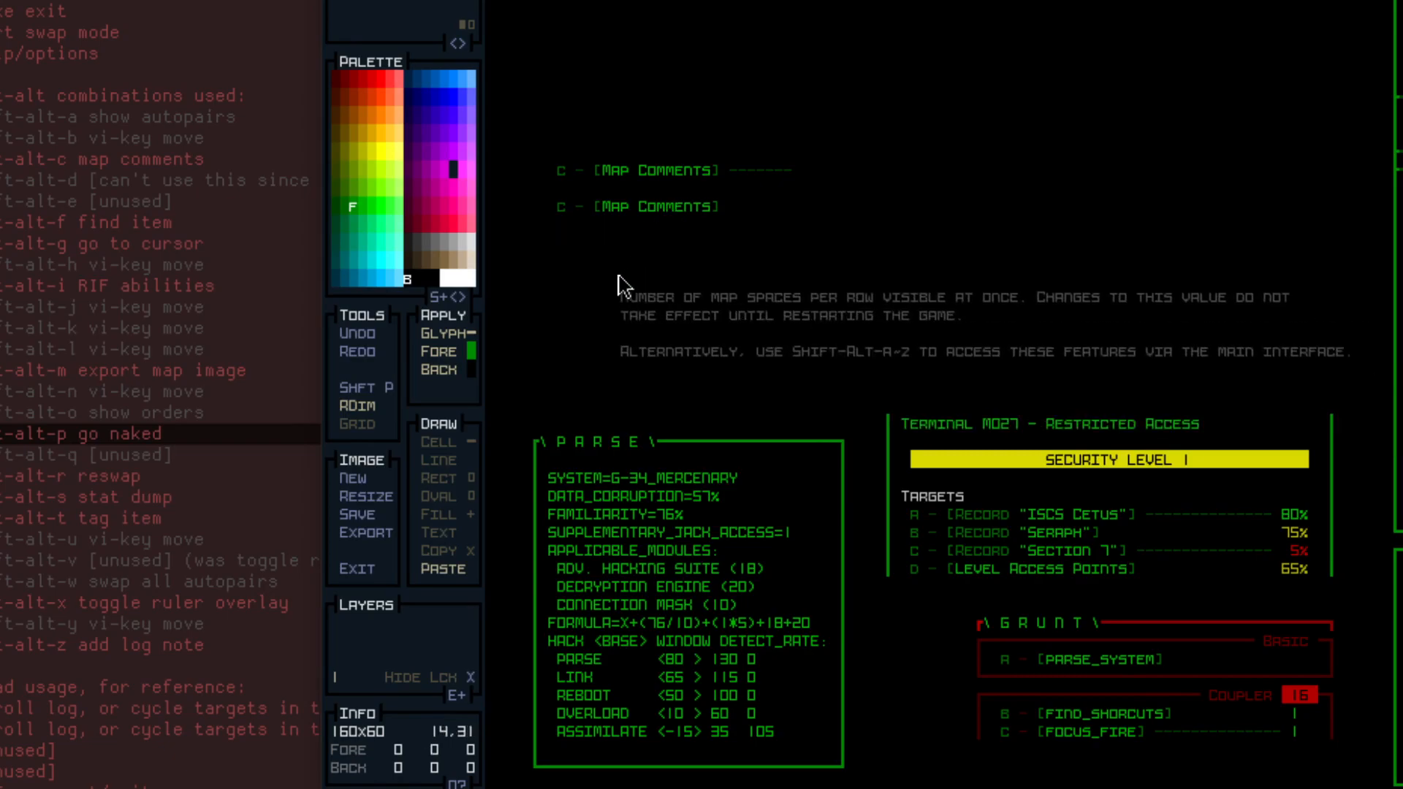
click(582, 261)
key(ctrl+c)
key(c)
Sample the green border corner of the Parse window and select the rectangle drawing mode.
right_click(532, 439)
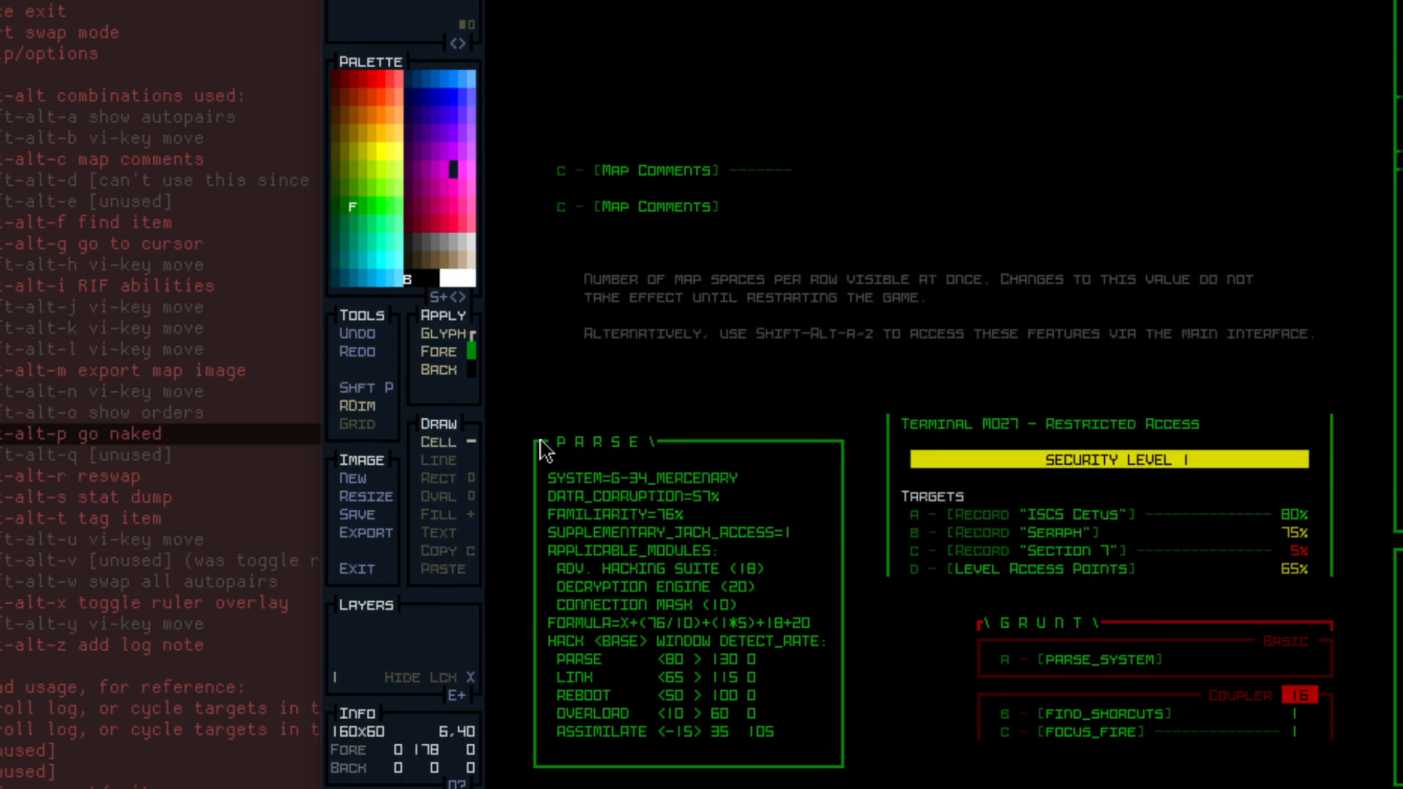
key(t)
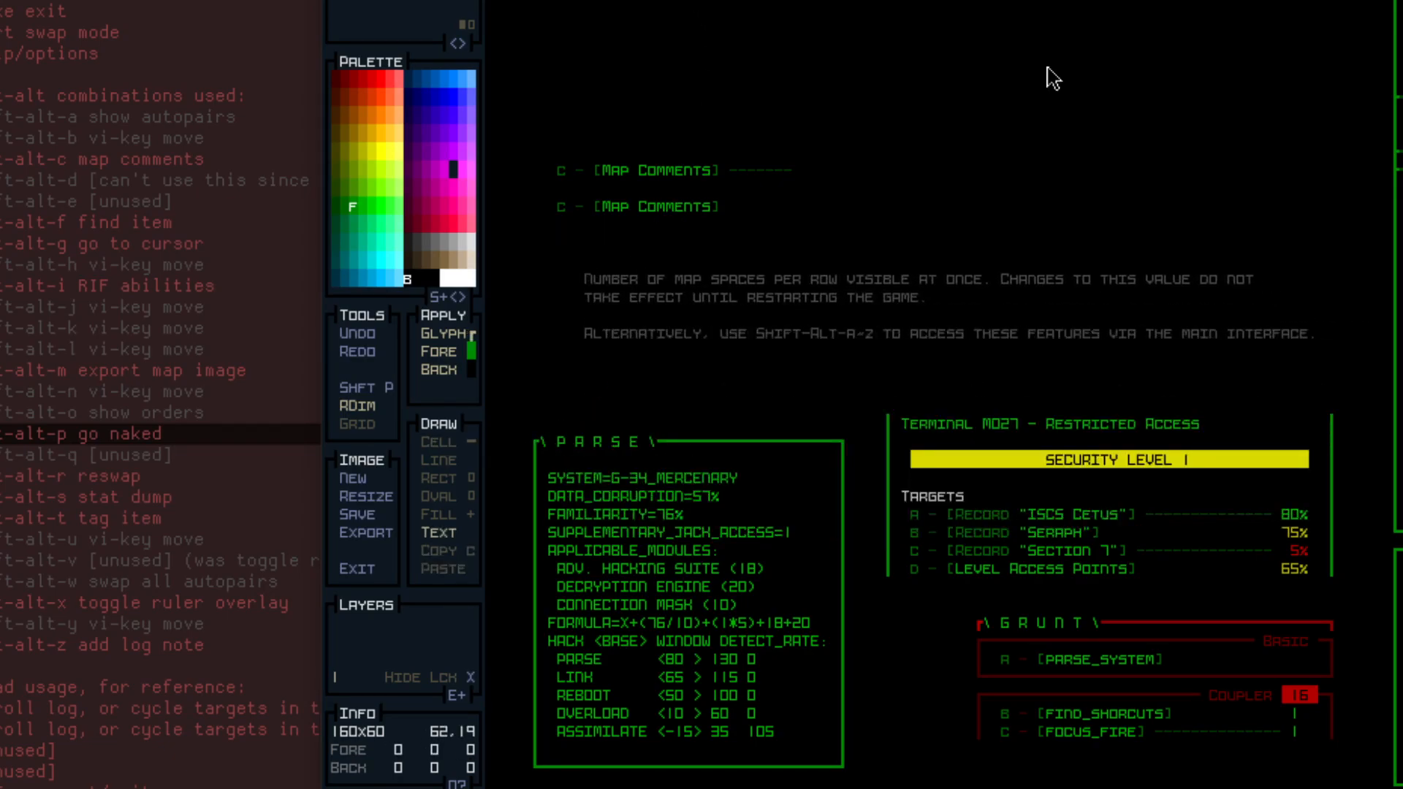
key(r)
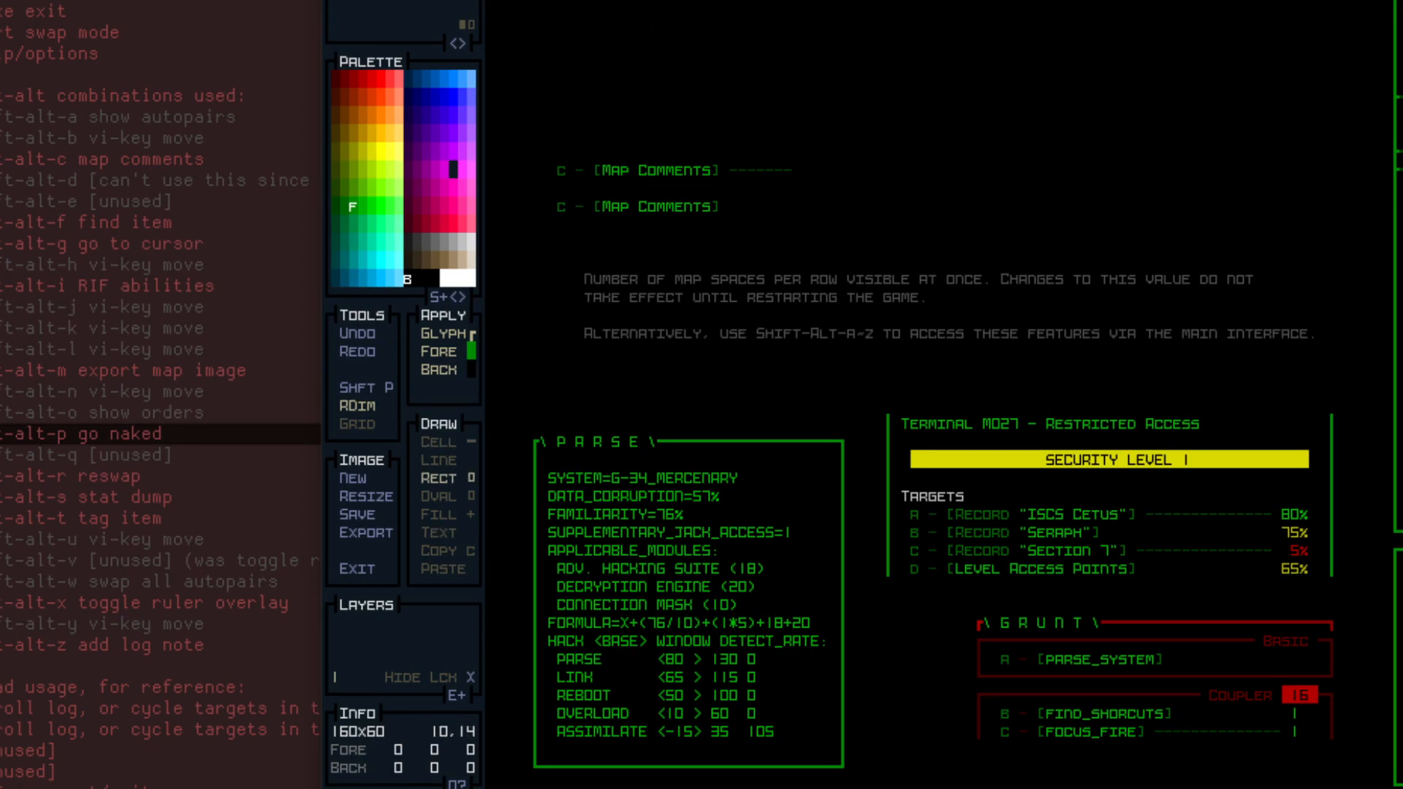
drag(581, 0, 1069, 111)
key(z)
right_click(694, 175)
drag(598, 0, 1213, 101)
key(z)
right_click(1394, 73)
drag(580, 1, 1095, 119)
key(z)
Draw a wide green rectangular window frame in the empty area above the Map Comments entries.
drag(582, 0, 1104, 75)
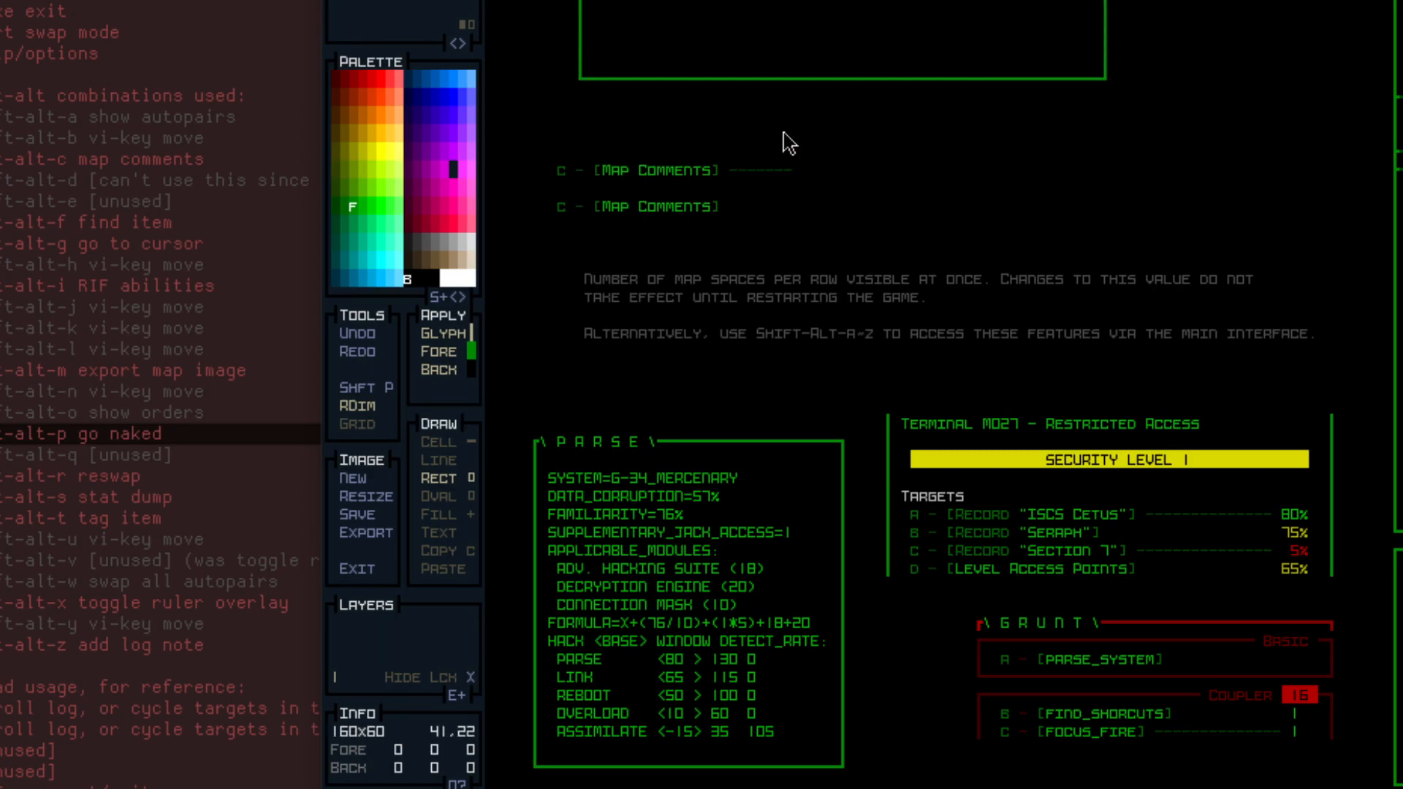
right_click(777, 79)
right_click(679, 177)
right_click(715, 168)
Cut away the lower Map Comments entry and move the one with trailing dashes inside the new frame.
key(c)
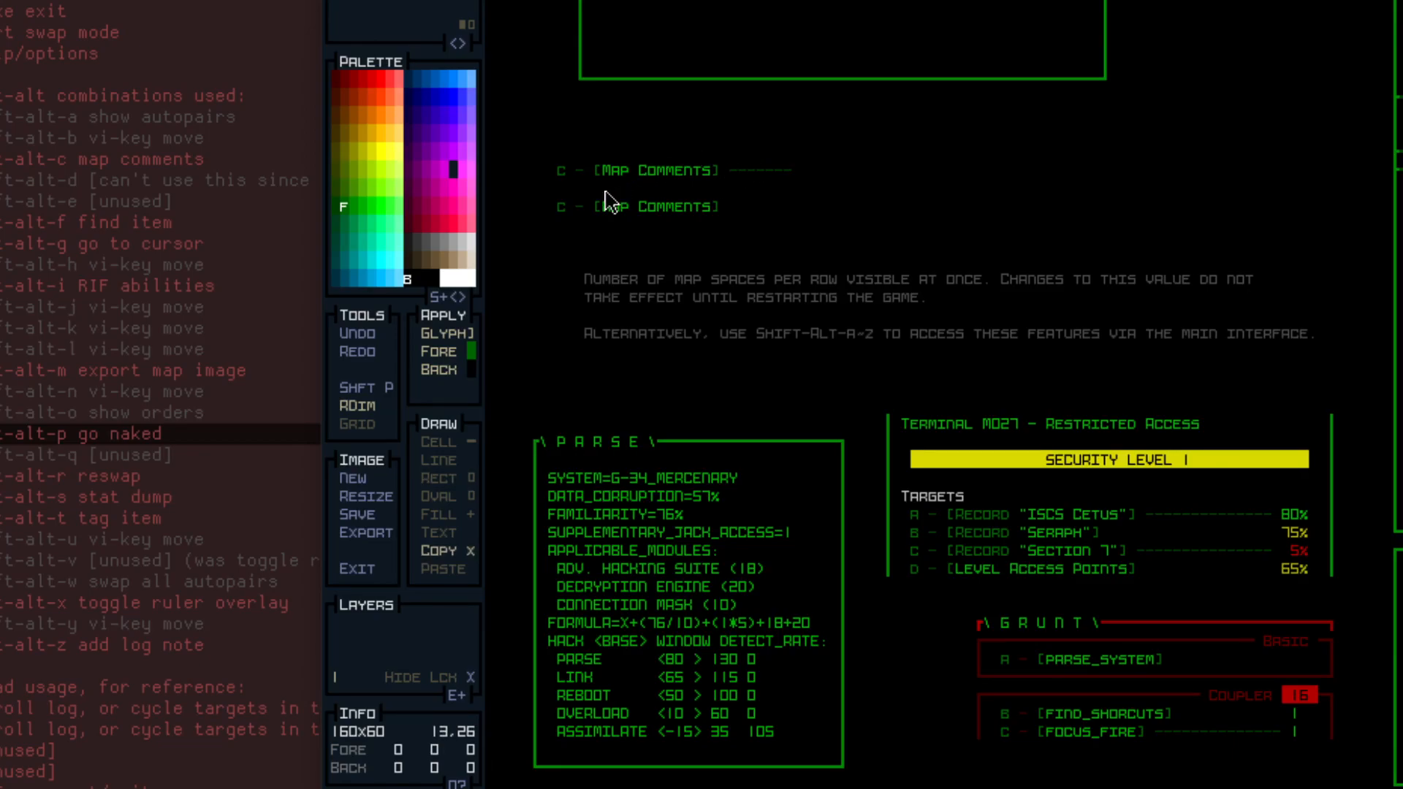
drag(553, 207, 732, 206)
drag(554, 171, 785, 169)
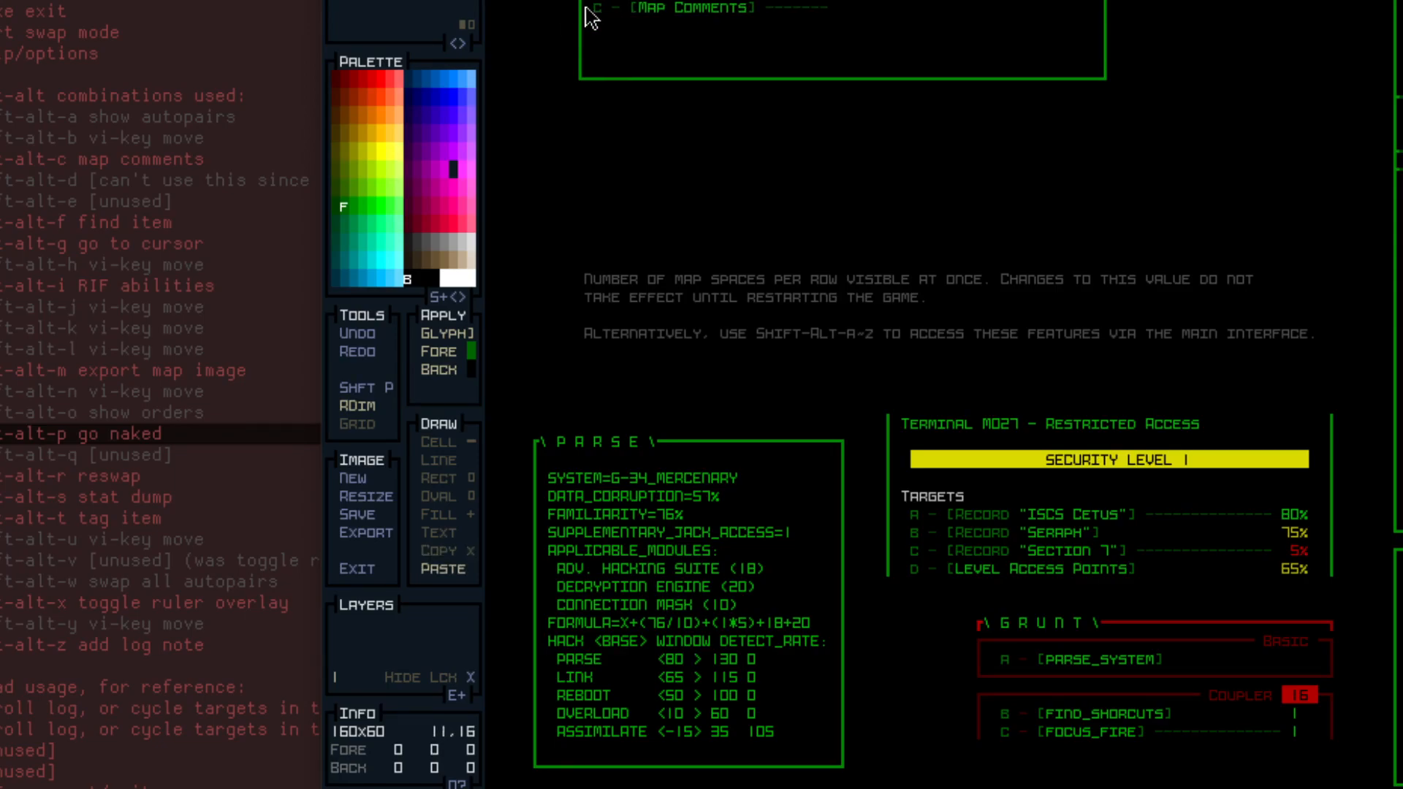
click(591, 14)
key(c)
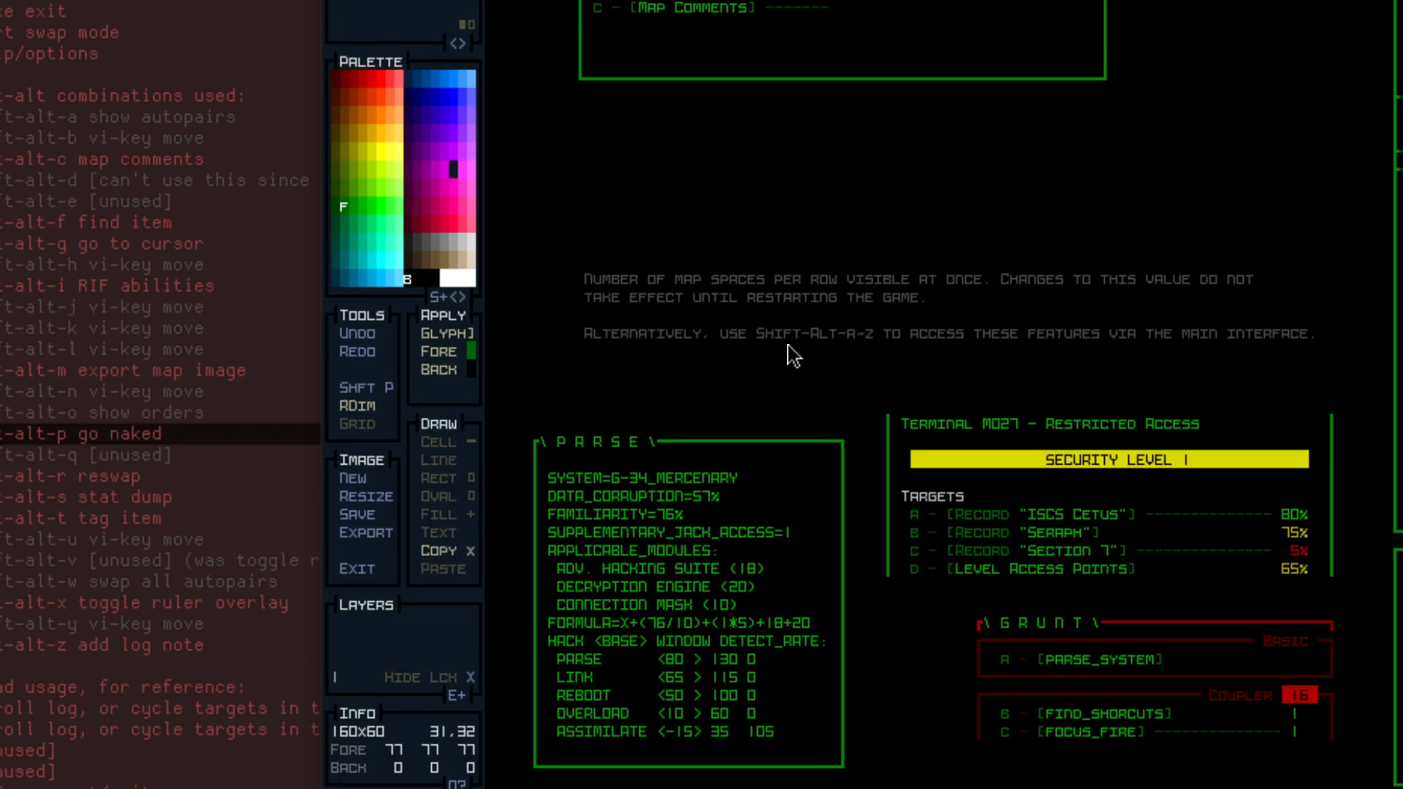
Title the new frame "SPECIAL COMMANDS" in spaced capitals between slashes, using the bright green and slash glyph of the Parse title.
key(t)
right_click(608, 440)
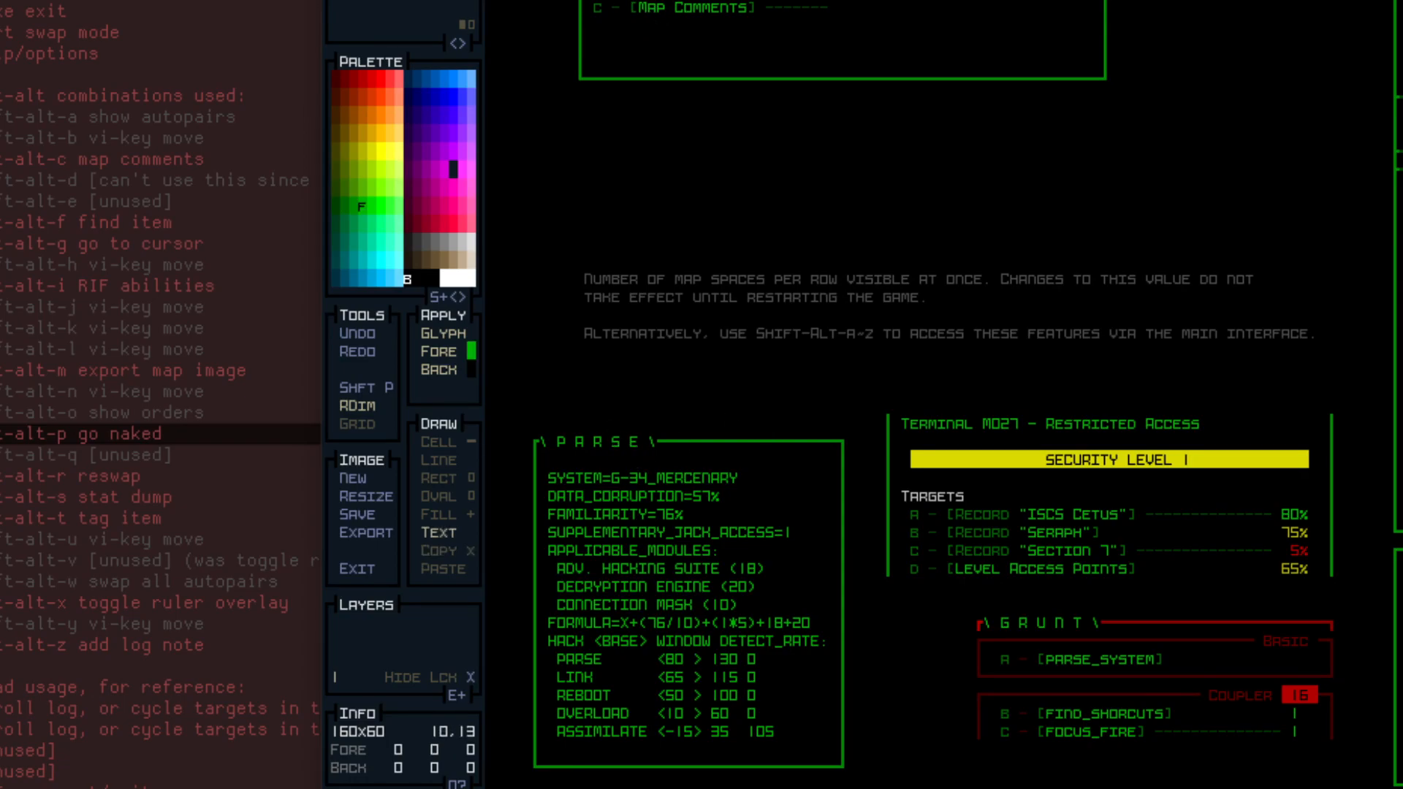
right_click(548, 442)
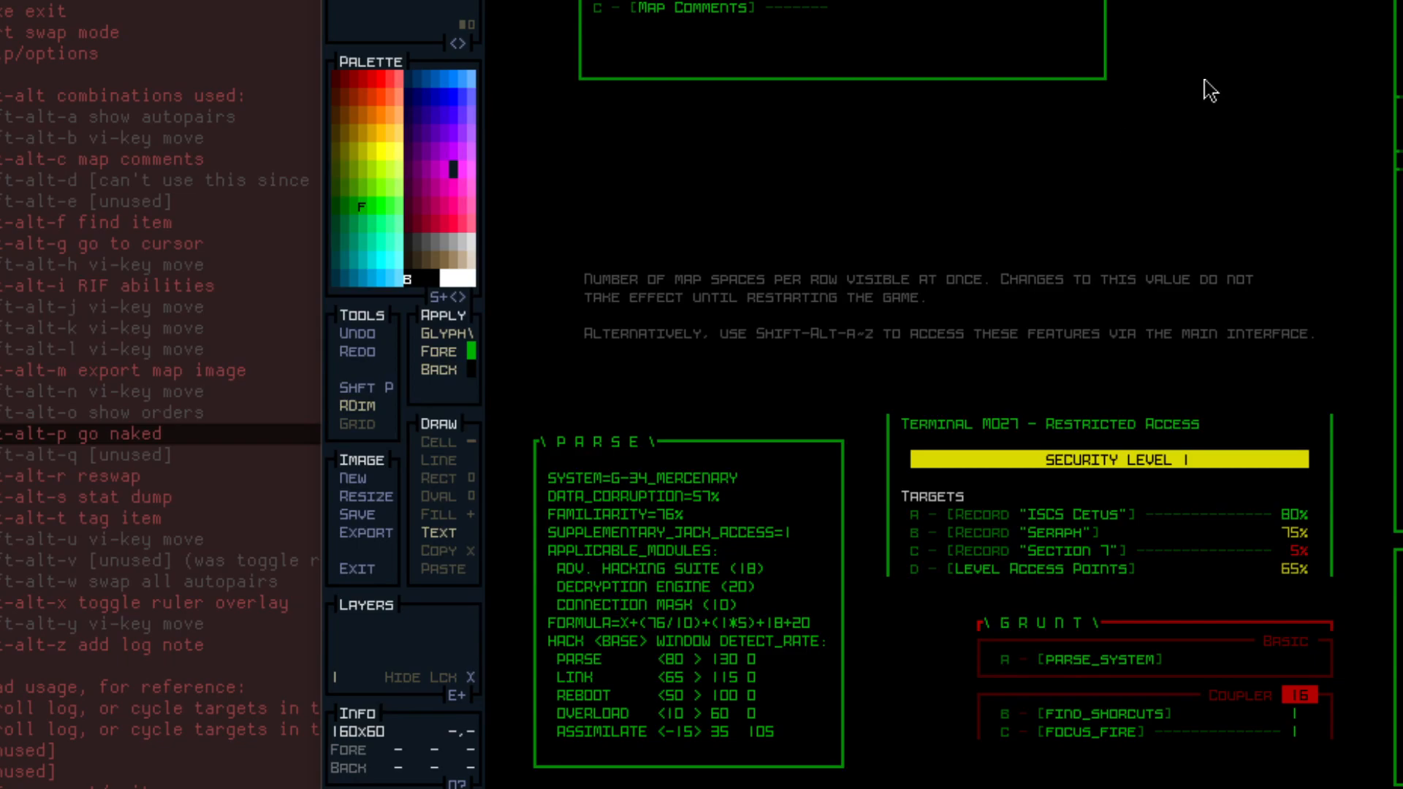
Move the whole Special Commands window with its Map Comments entry down and slightly across, above the grey note.
key(ctrl+c)
drag(564, 2, 1140, 95)
key(ctrl+v)
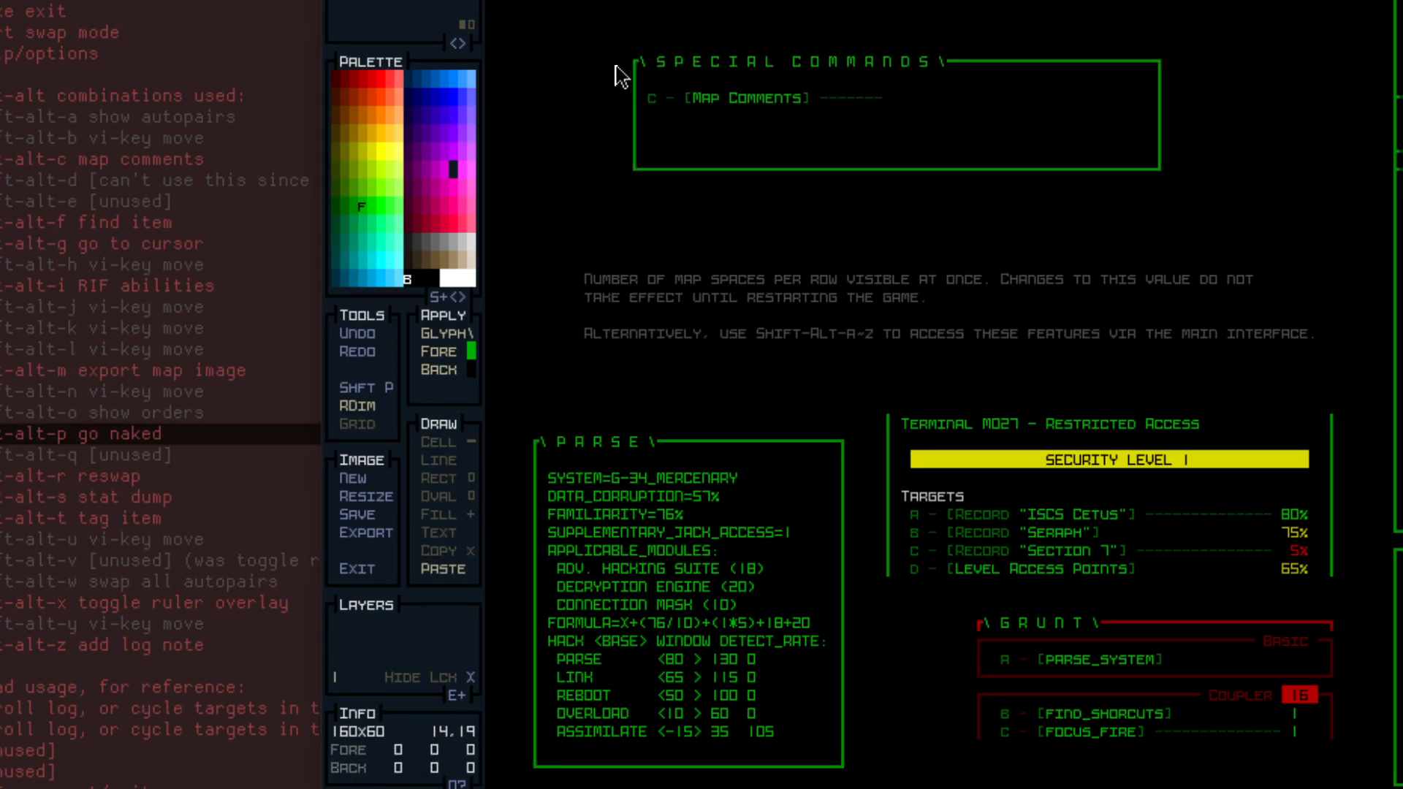
click(607, 49)
key(c)
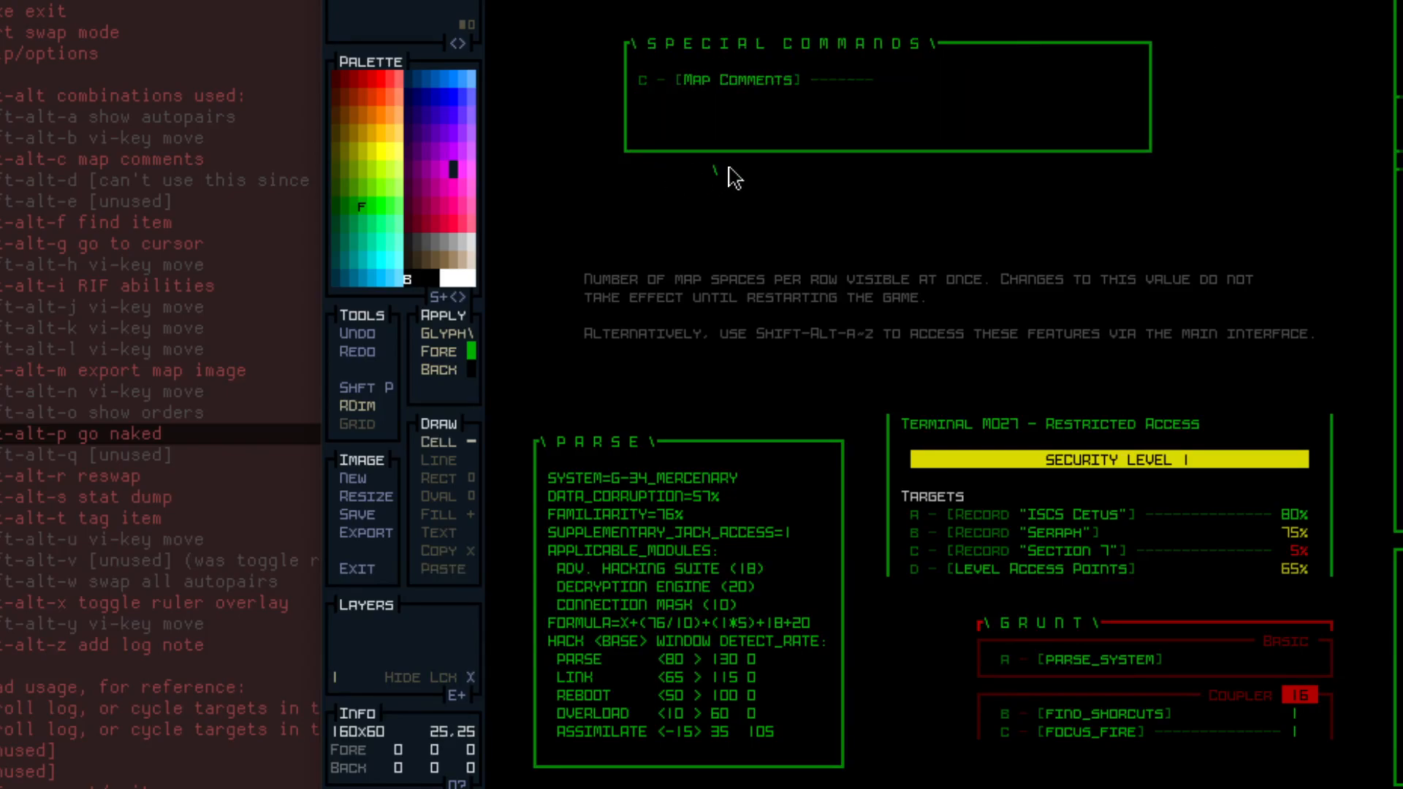
right_click(644, 86)
Switch to the text notes and add that the commands "might wait a moment before appearing, to wait and see if a letter is pressed".
key(alt+Tab)
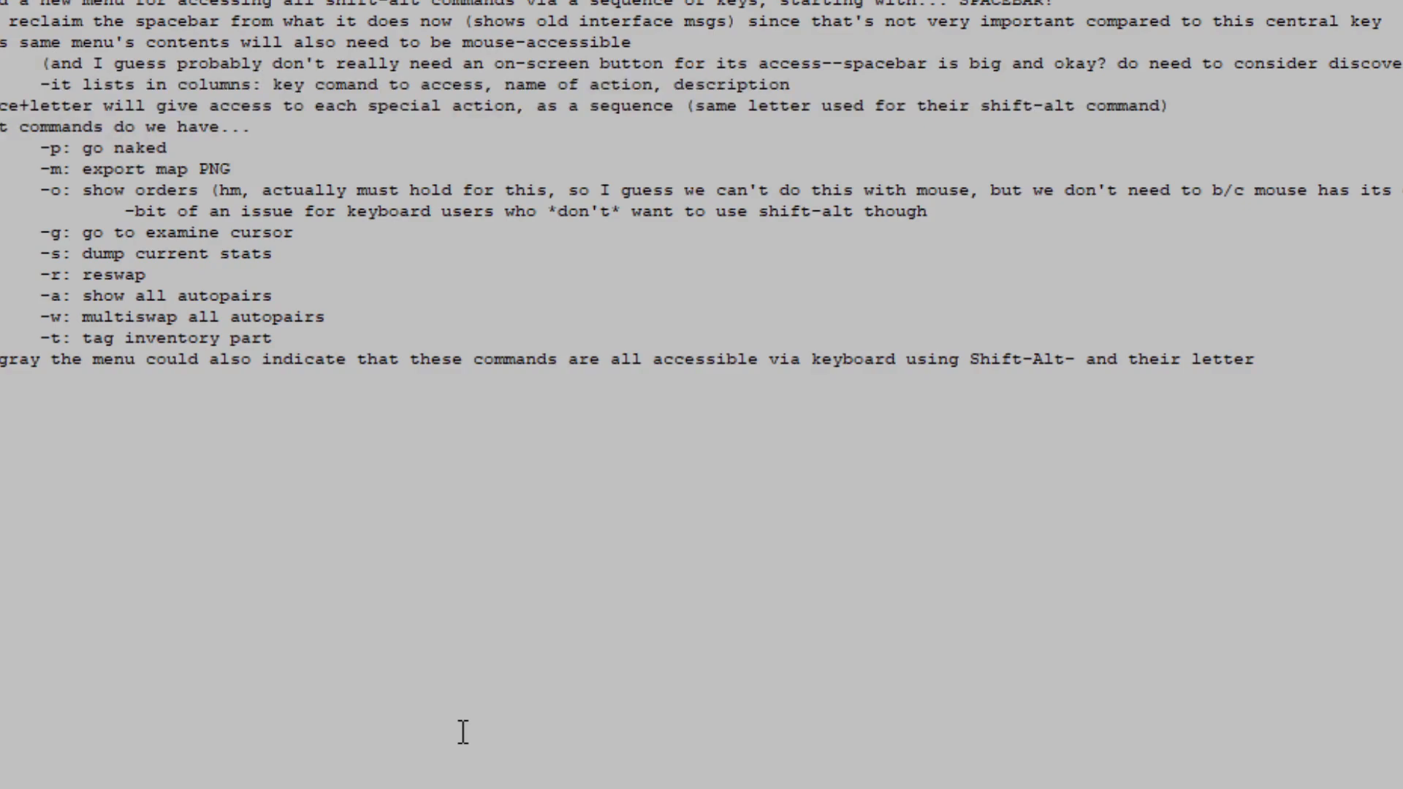
text(mands might wait )
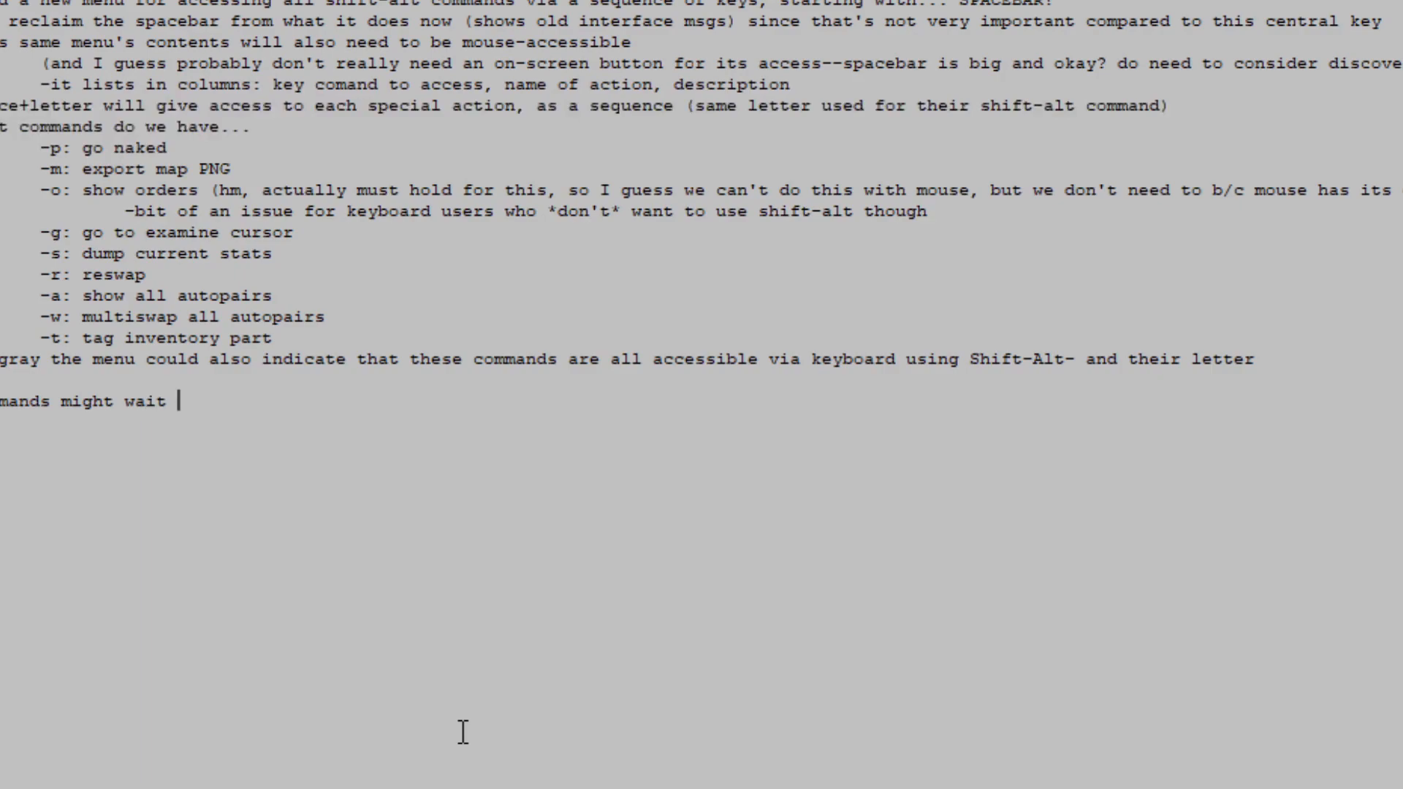
text(a mome)
key(BackSpace)
text(ment b)
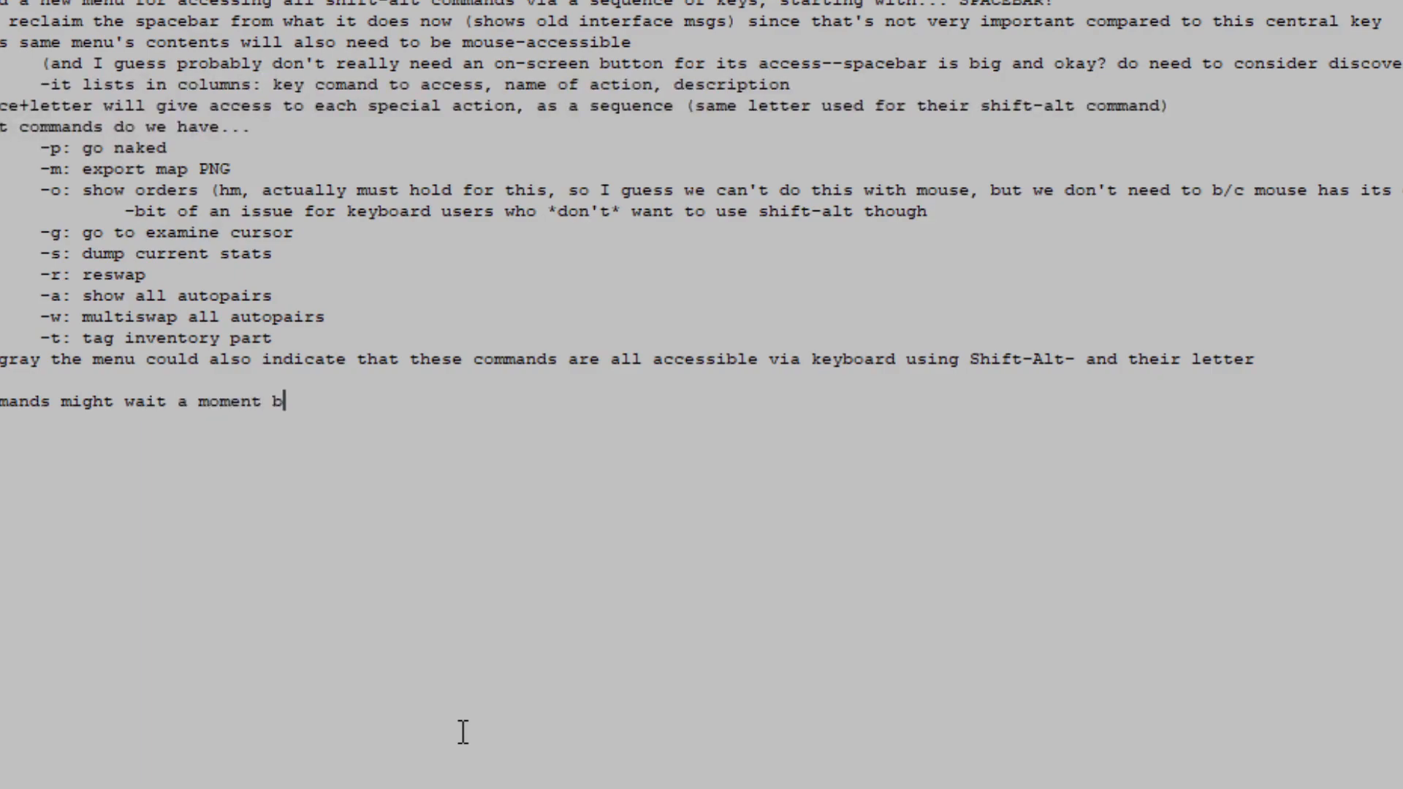
text(efore appearing, to wai)
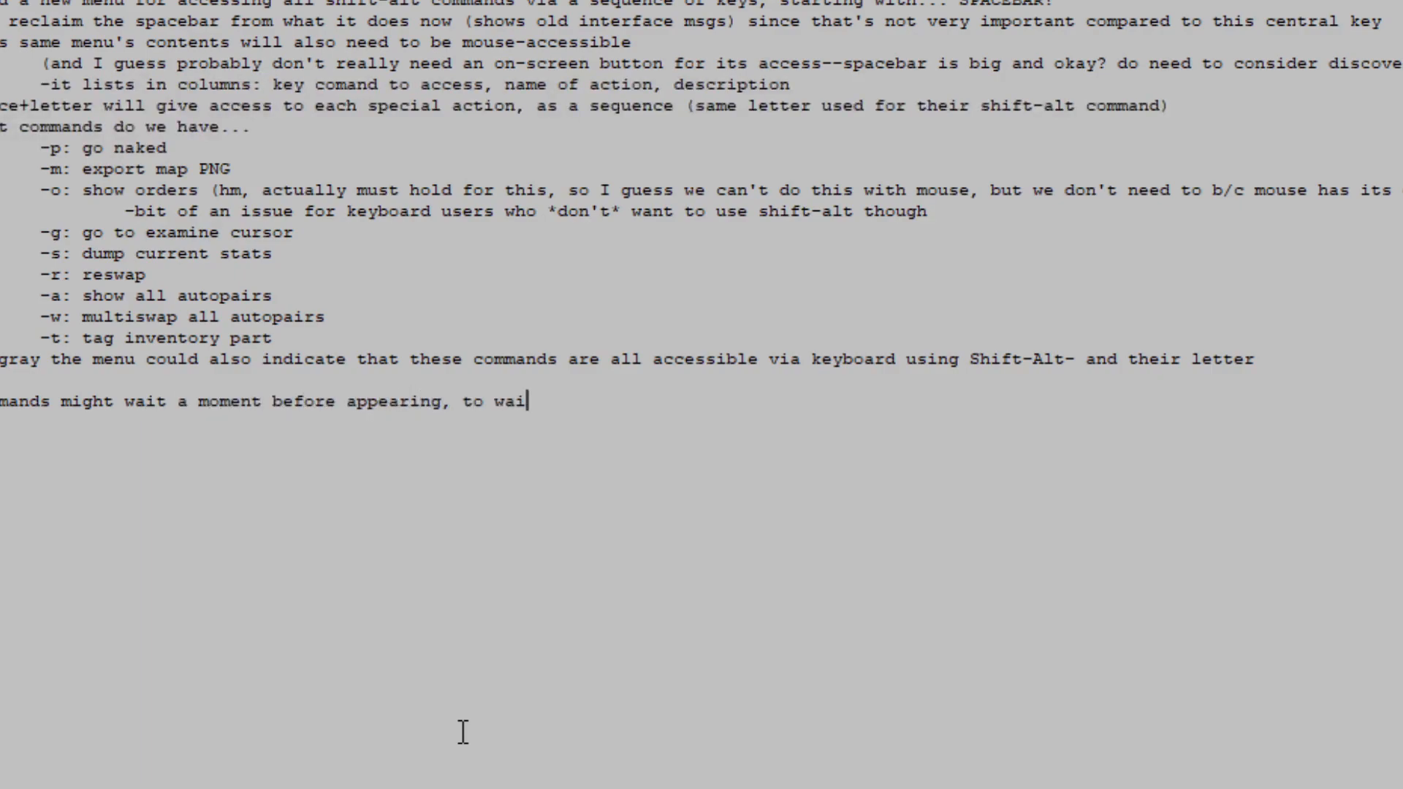
text(t and see if a)
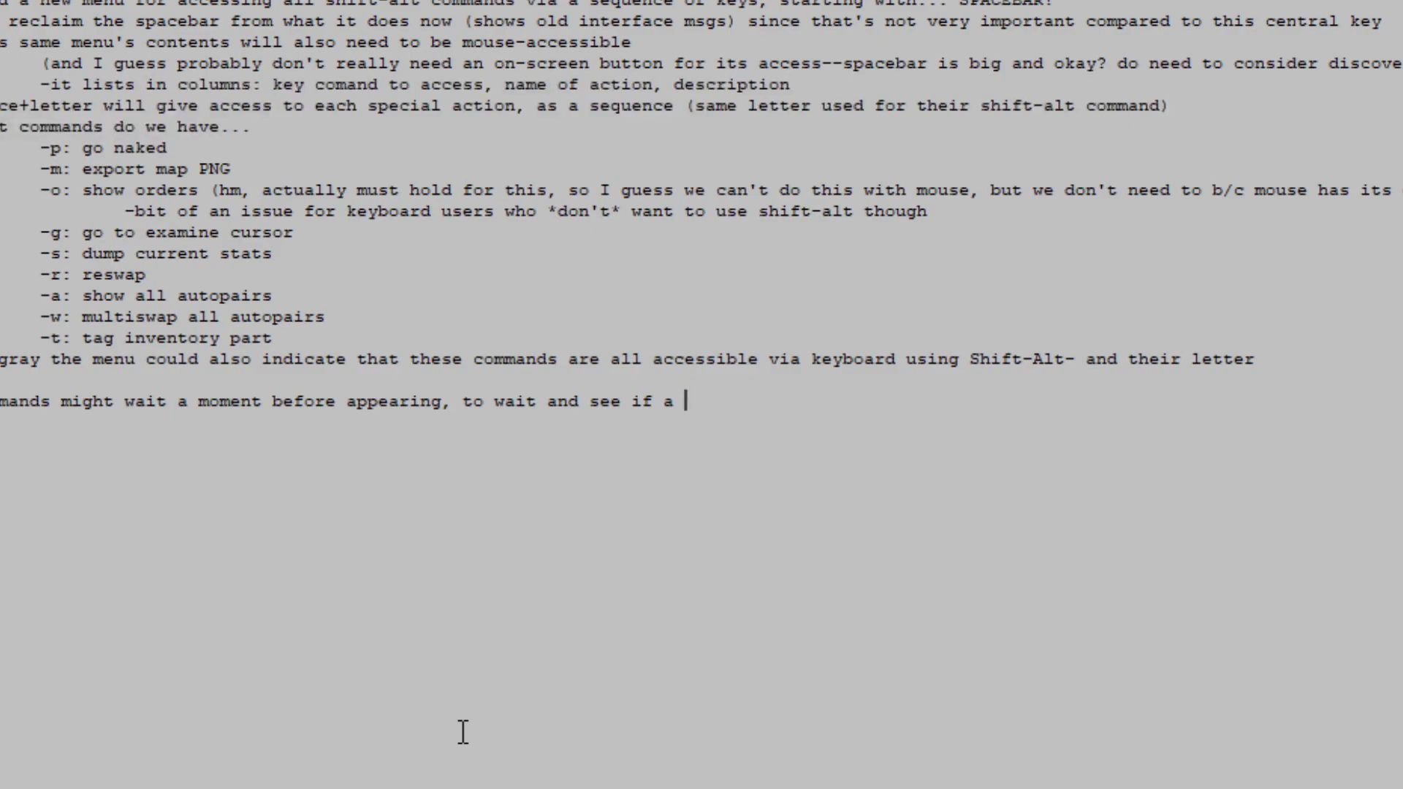
text(letter is pressed)
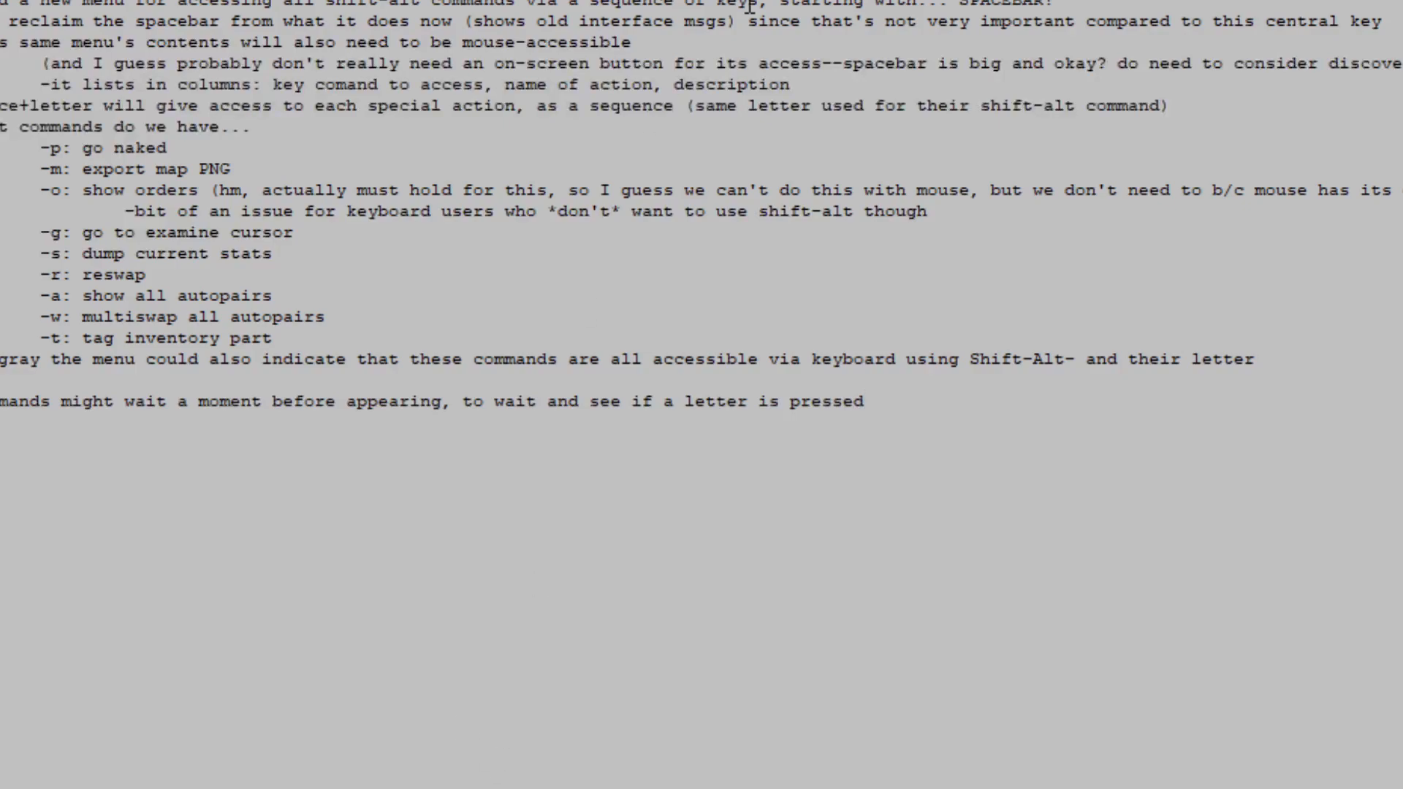
key(alt+Tab)
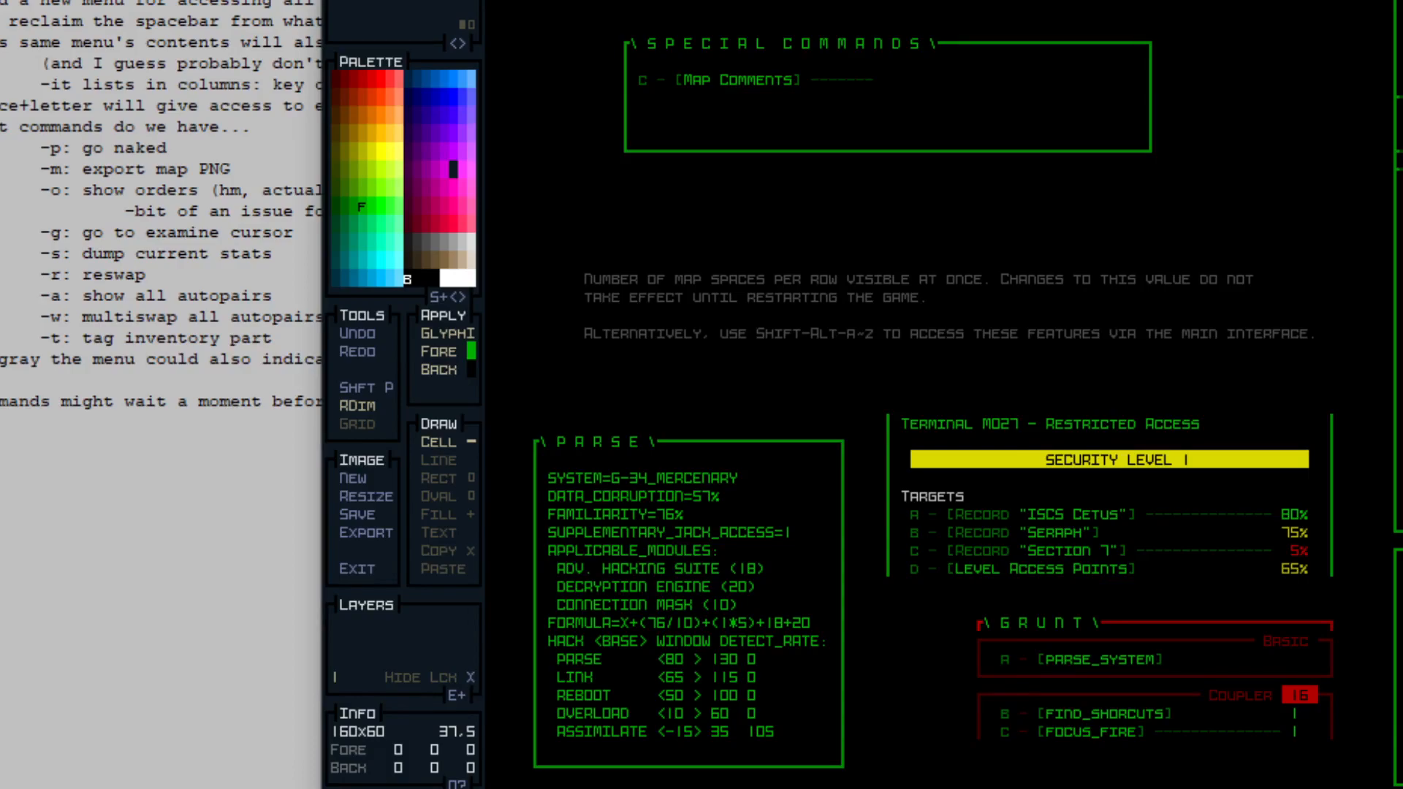
Return to the text notes, insert a line above the remark about waiting before appearing, and write a short question.
click(274, 380)
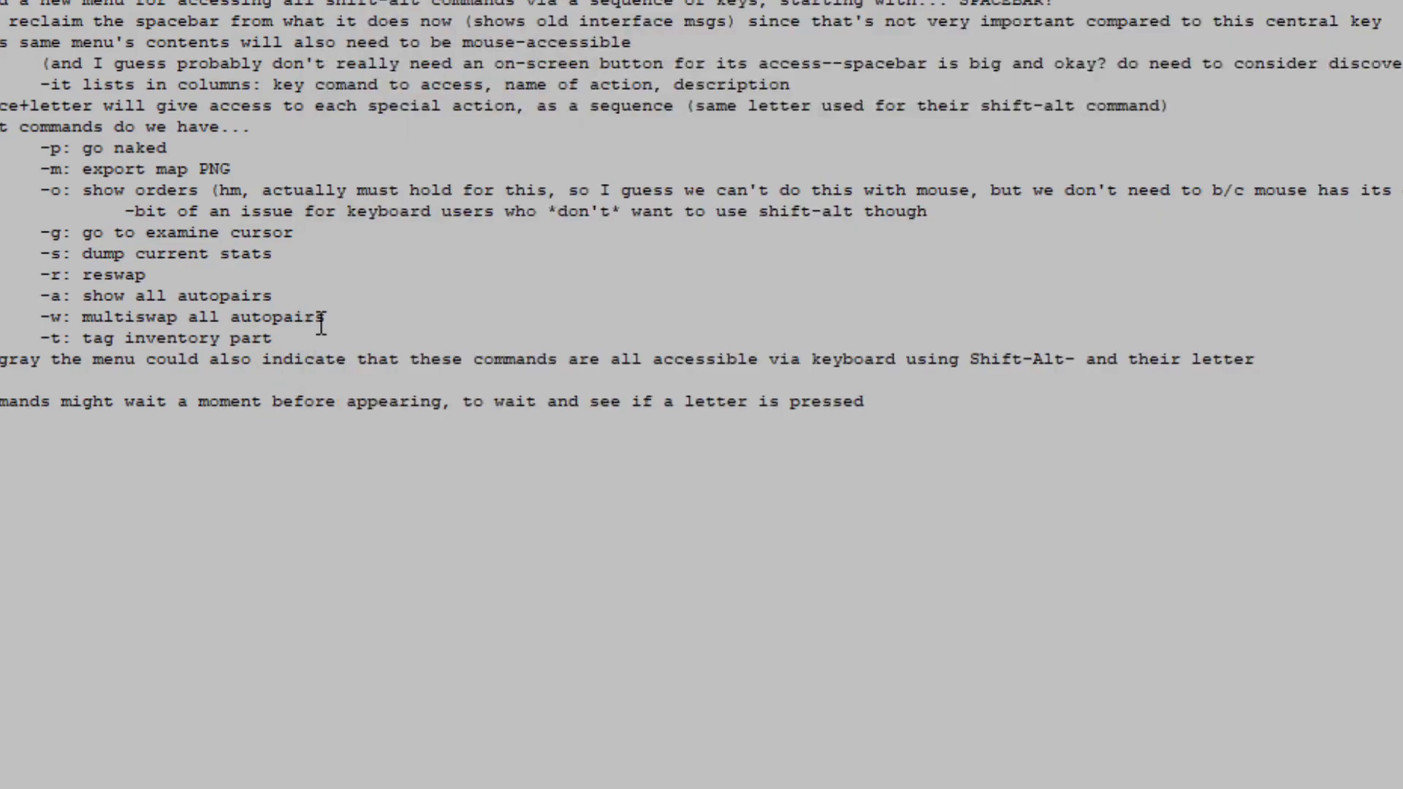
key(Return)
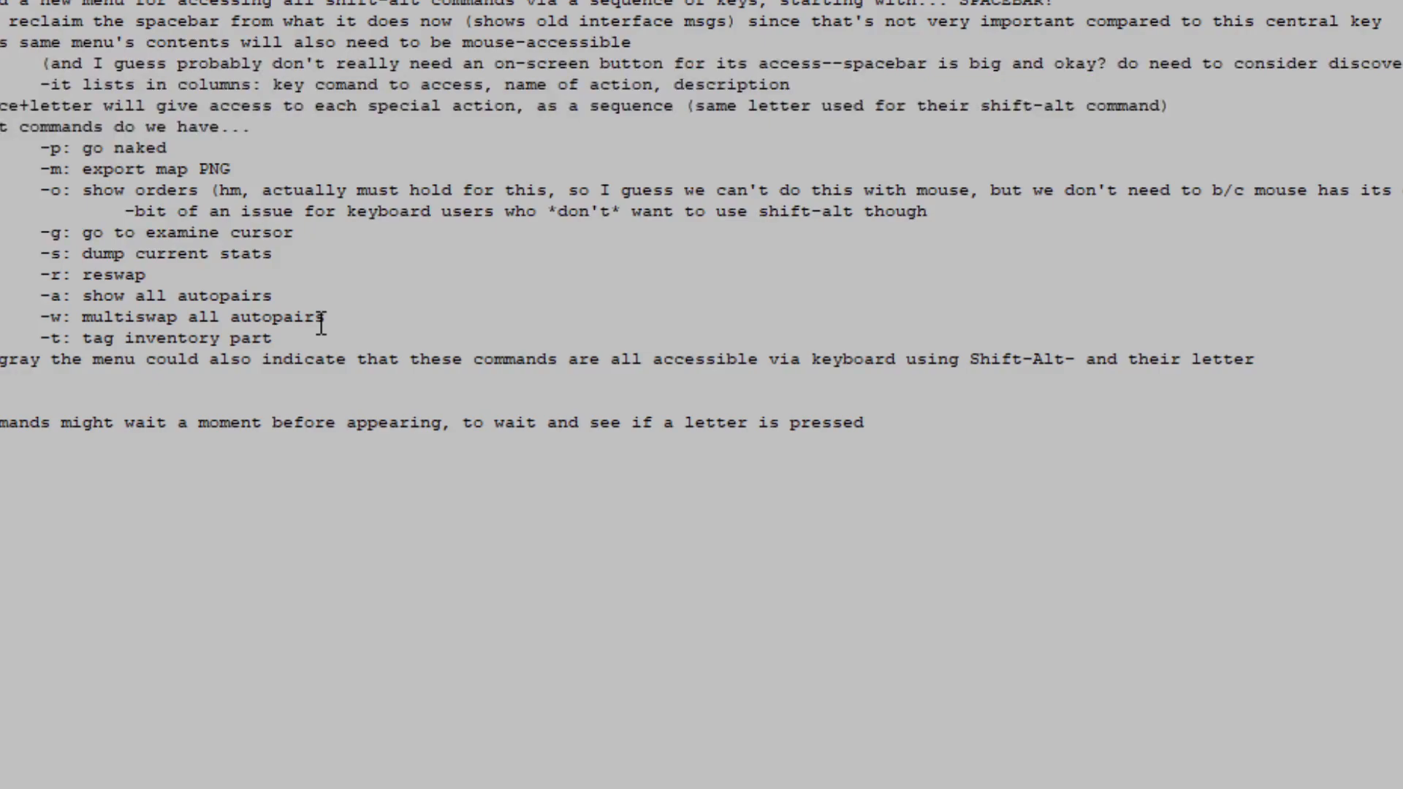
text(s?)
key(BackSpace)
key(BackSpace)
text(ms?)
key(Left)
key(shift+Left)
key(shift+Left)
key(BackSpace)
text(ms)
key(Right)
Switch back to REXPaint and erase the dashes after the Map Comments entry with a sampled blank cell.
key(alt+Tab)
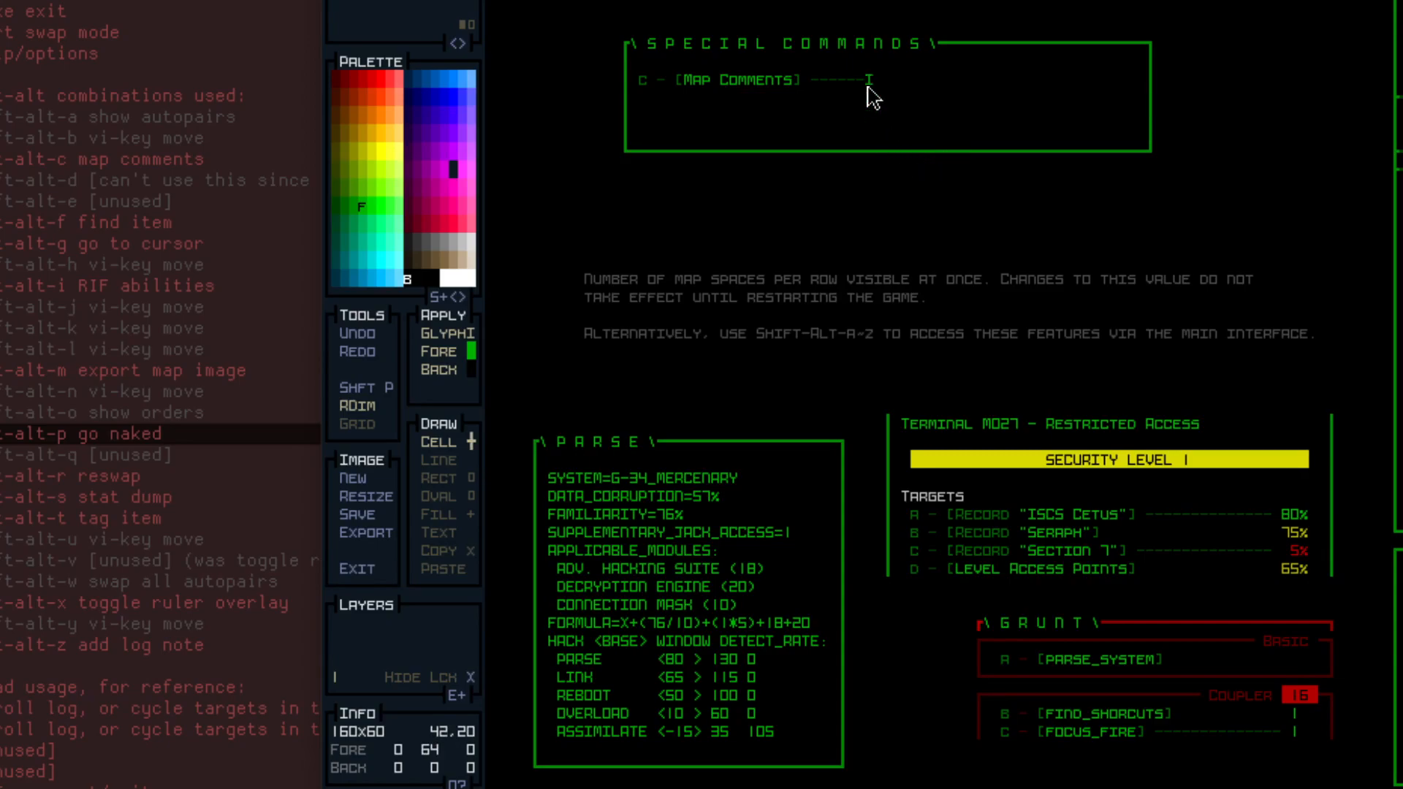
right_click(925, 105)
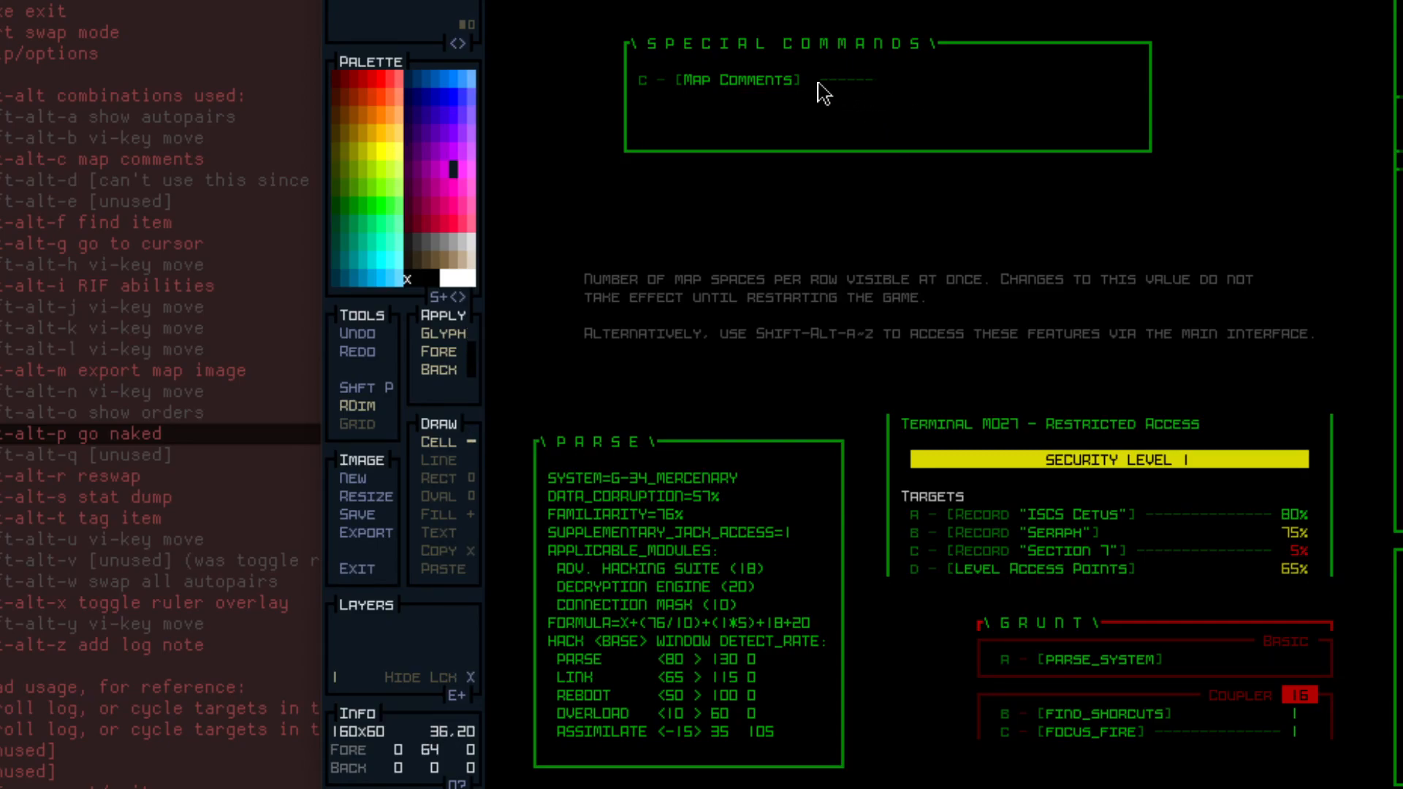
drag(818, 82, 881, 77)
Duplicate the Map Comments entry to fill two columns of three entries inside the Special Commands window.
key(c)
drag(640, 80, 807, 85)
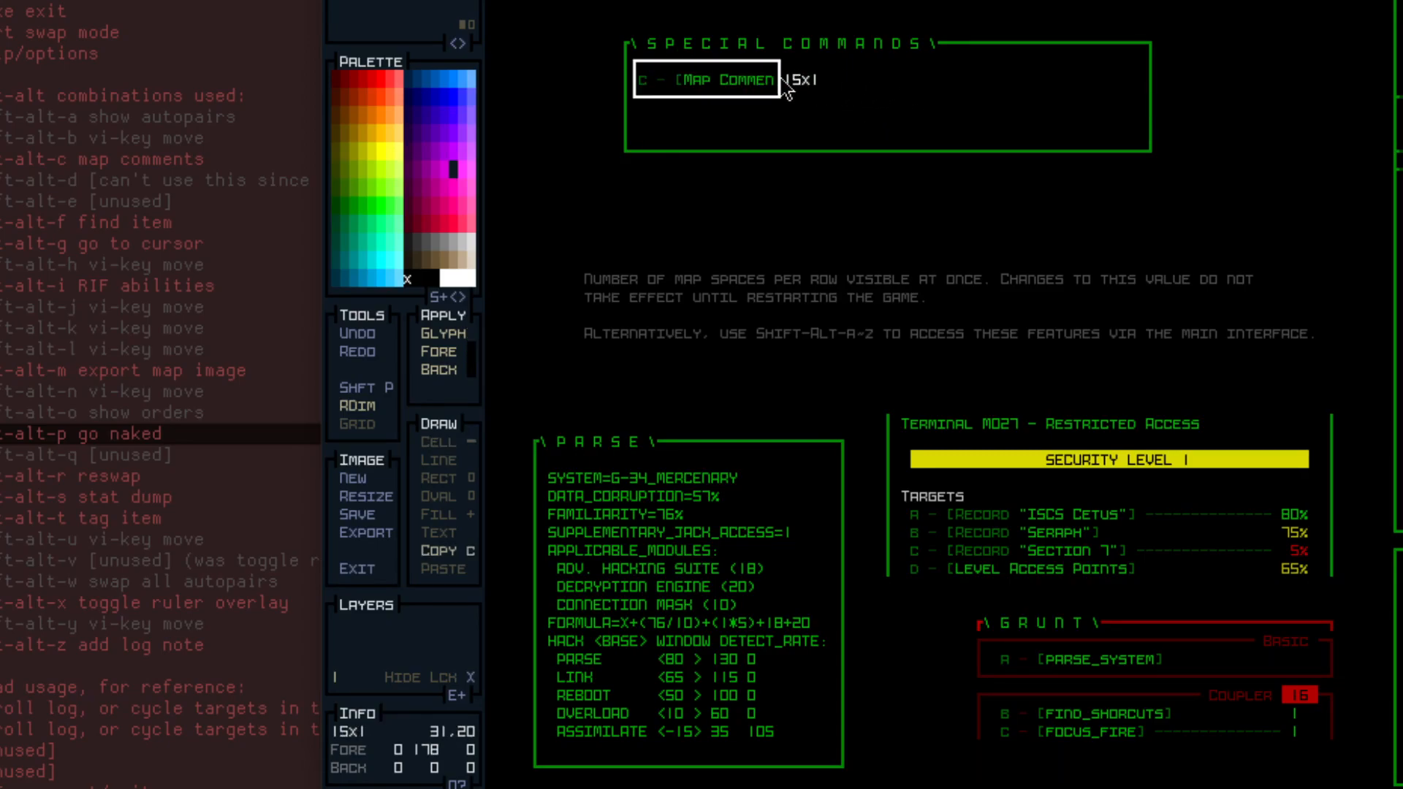
click(642, 98)
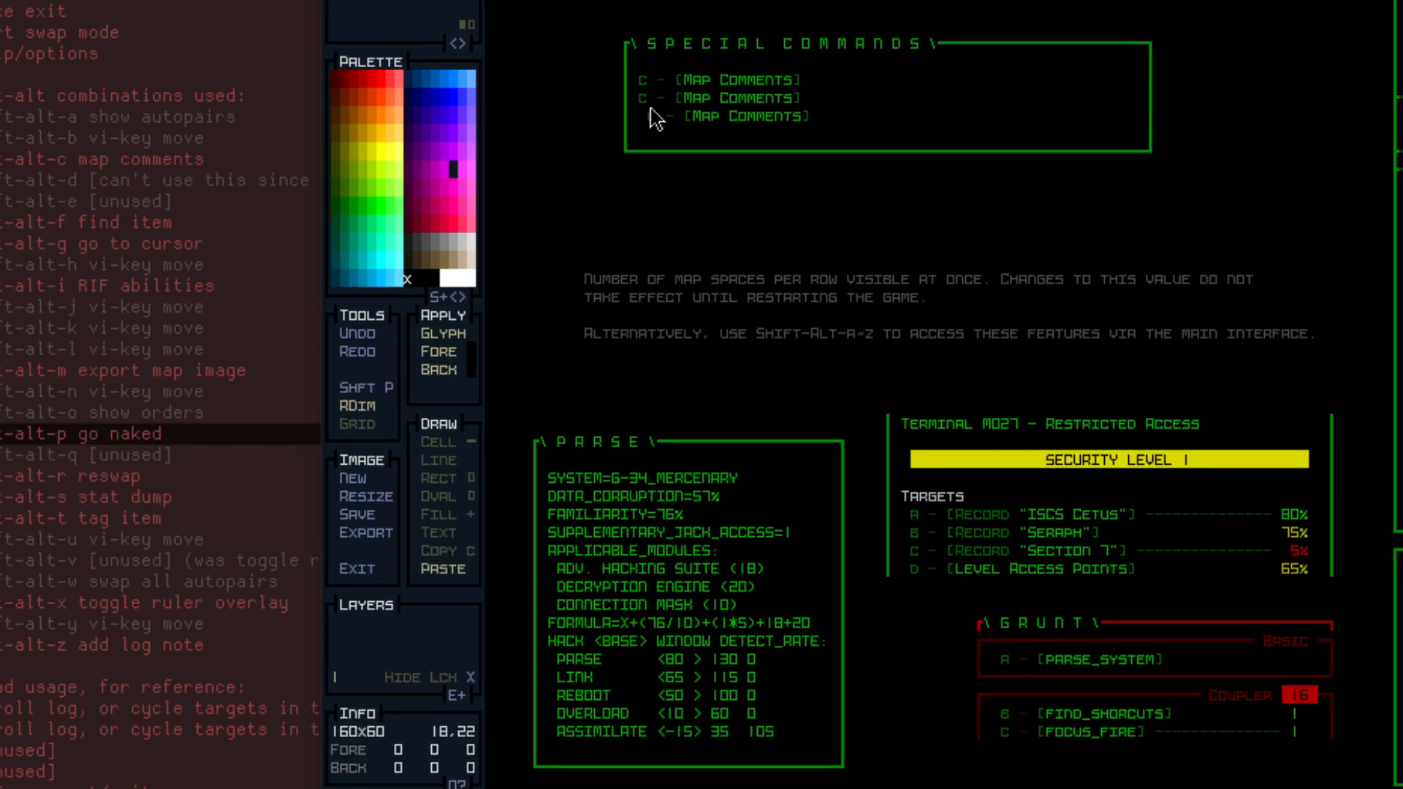
click(651, 118)
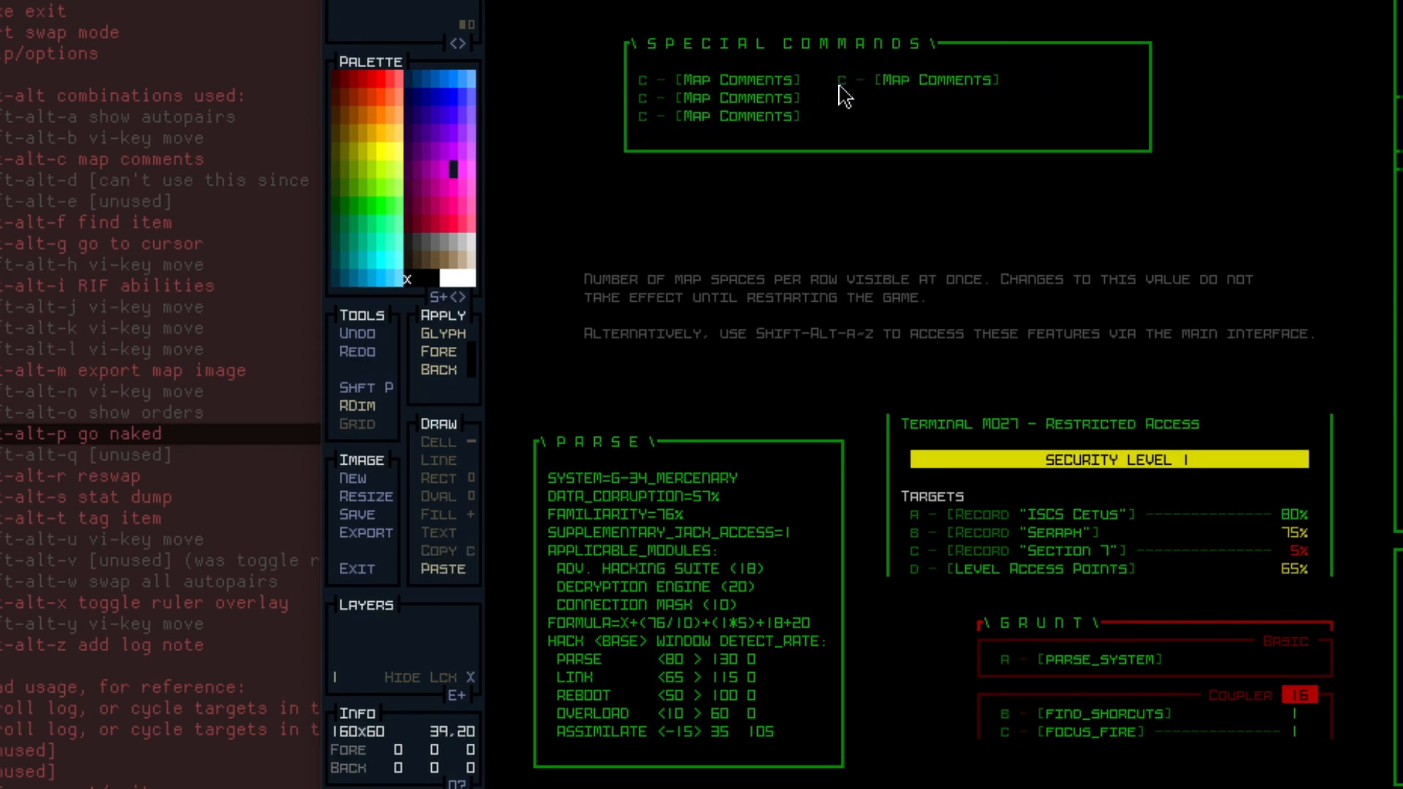
click(835, 98)
click(834, 80)
click(834, 117)
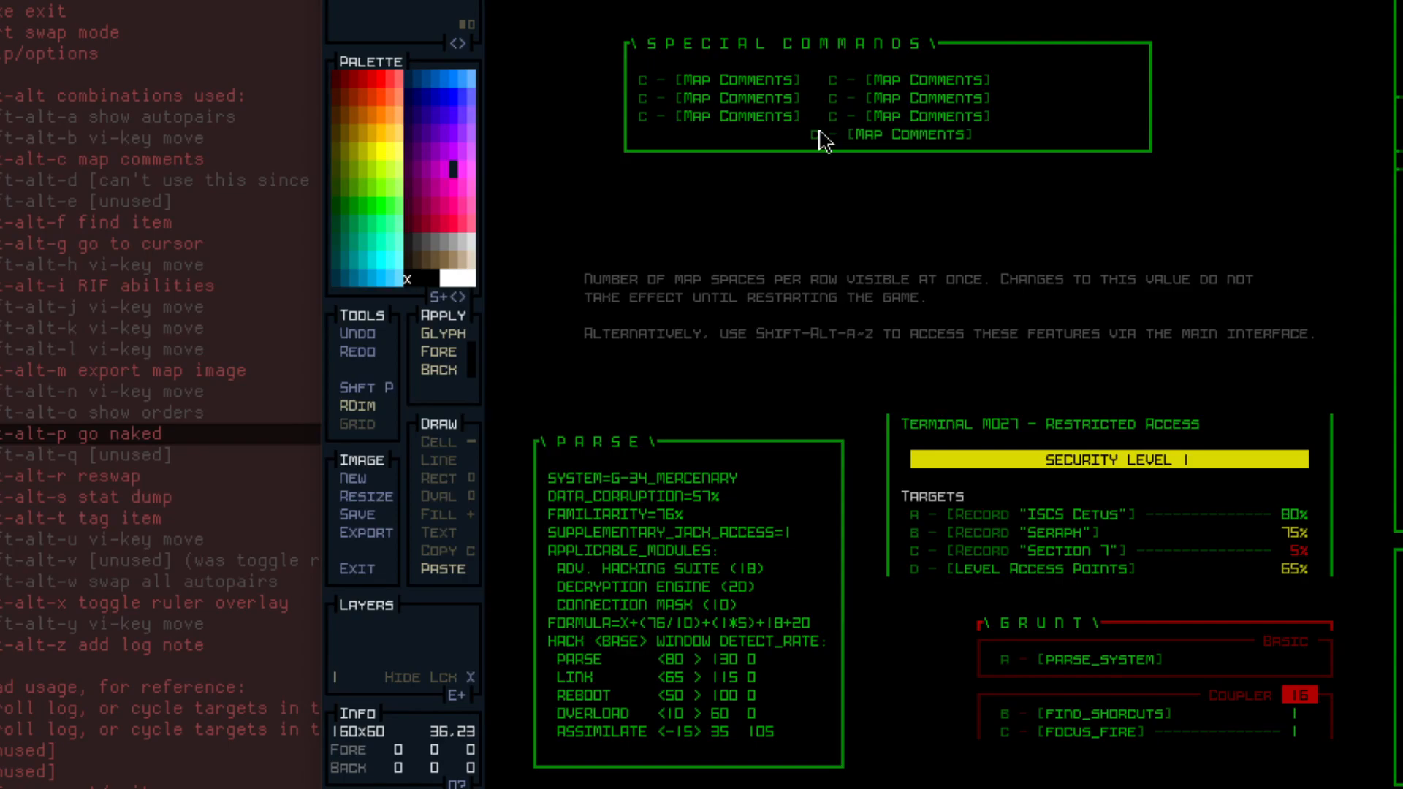
Overwrite the second column's middle entry with "RIF Abilities" in the sampled green and restore its dark green closing bracket.
key(t)
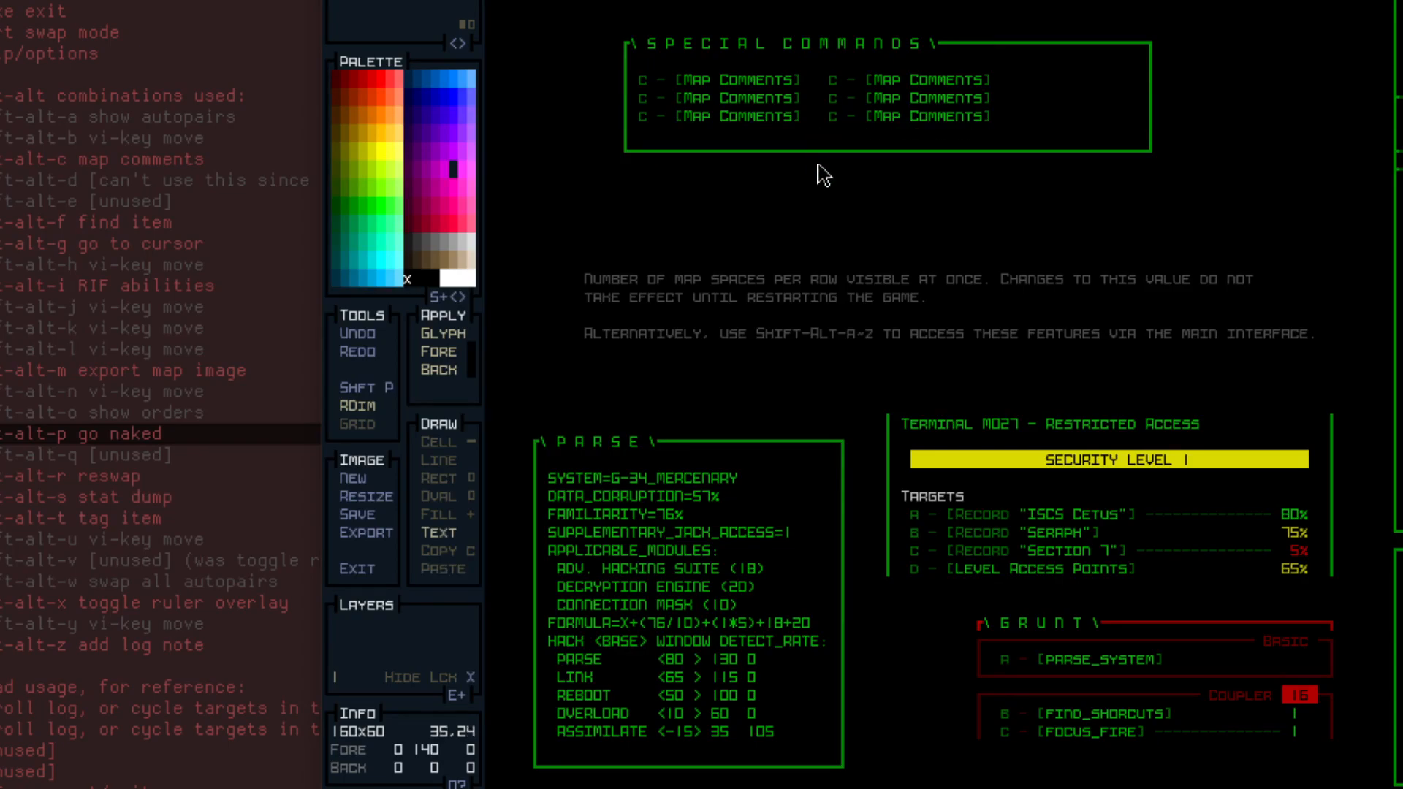
right_click(879, 97)
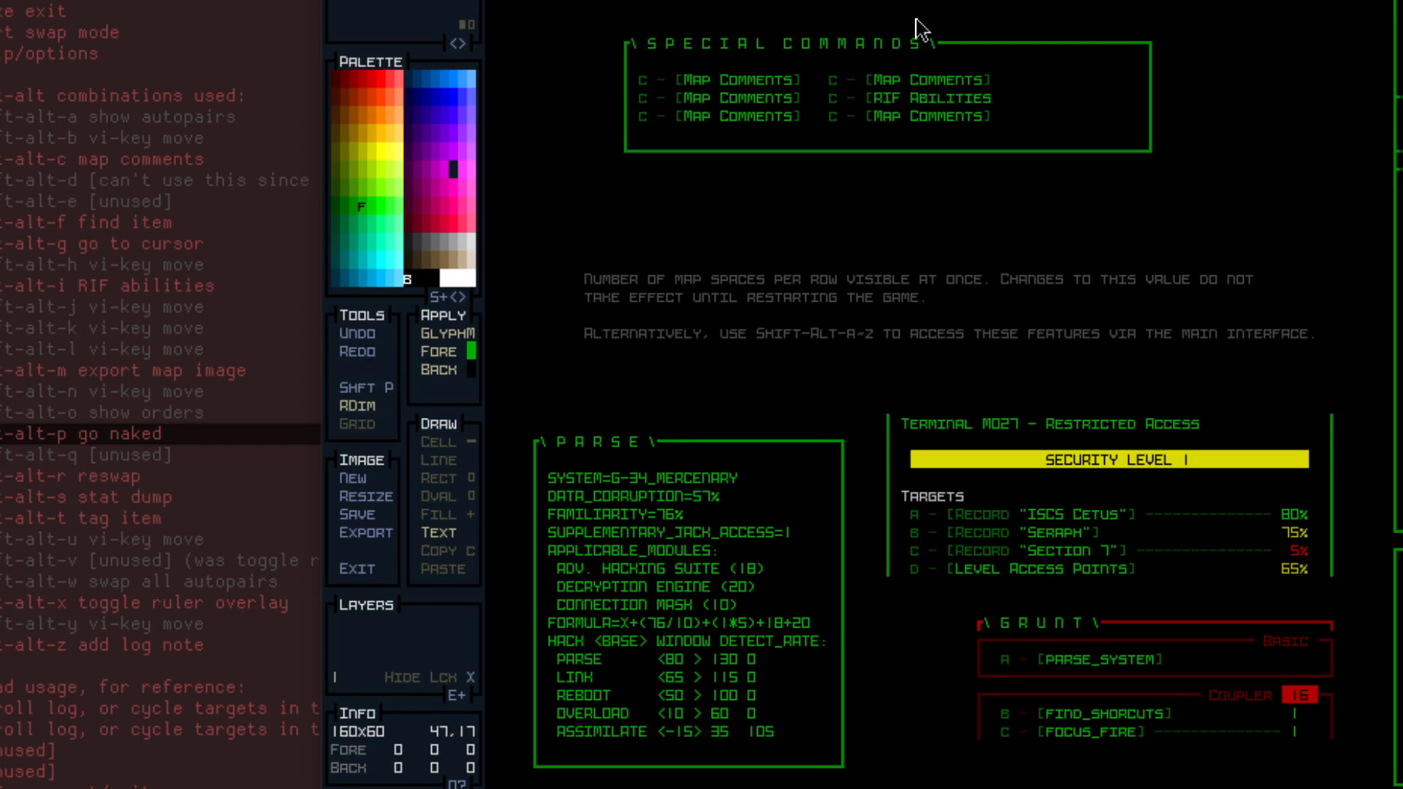
key(c)
right_click(990, 90)
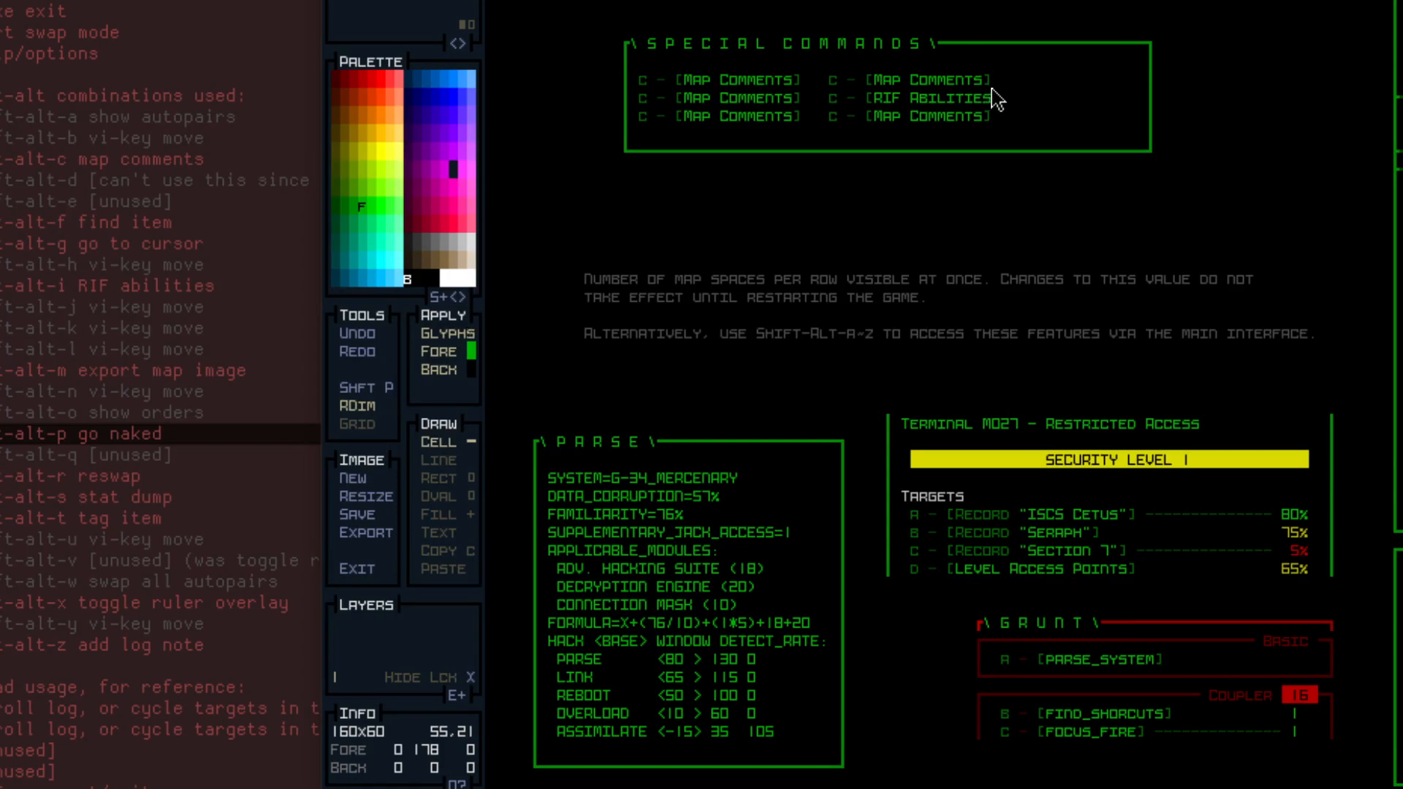
right_click(997, 98)
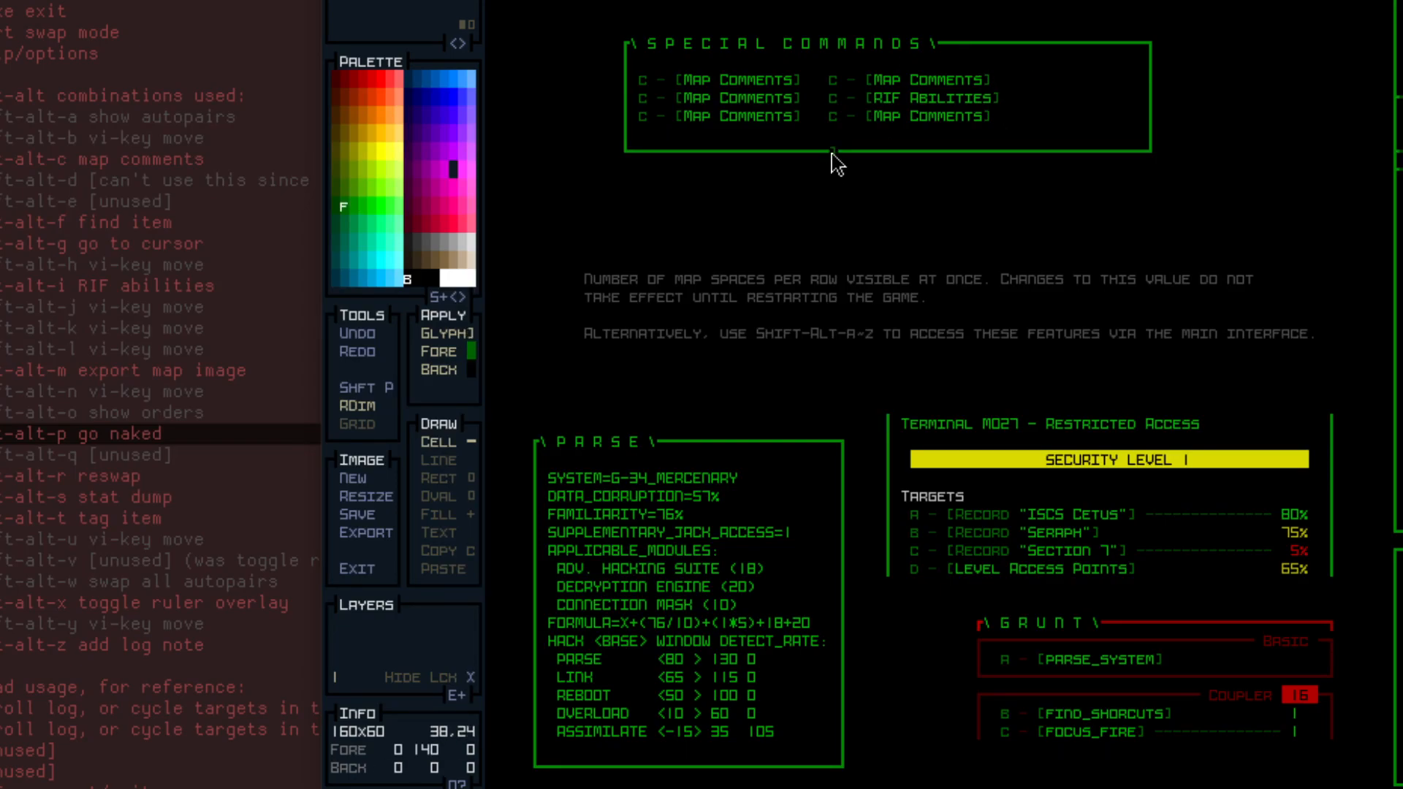
Overwrite the second column's lowest entry with "Ruler Overlay" and close it with a dark green bracket copied from the entry above.
key(t)
right_click(878, 116)
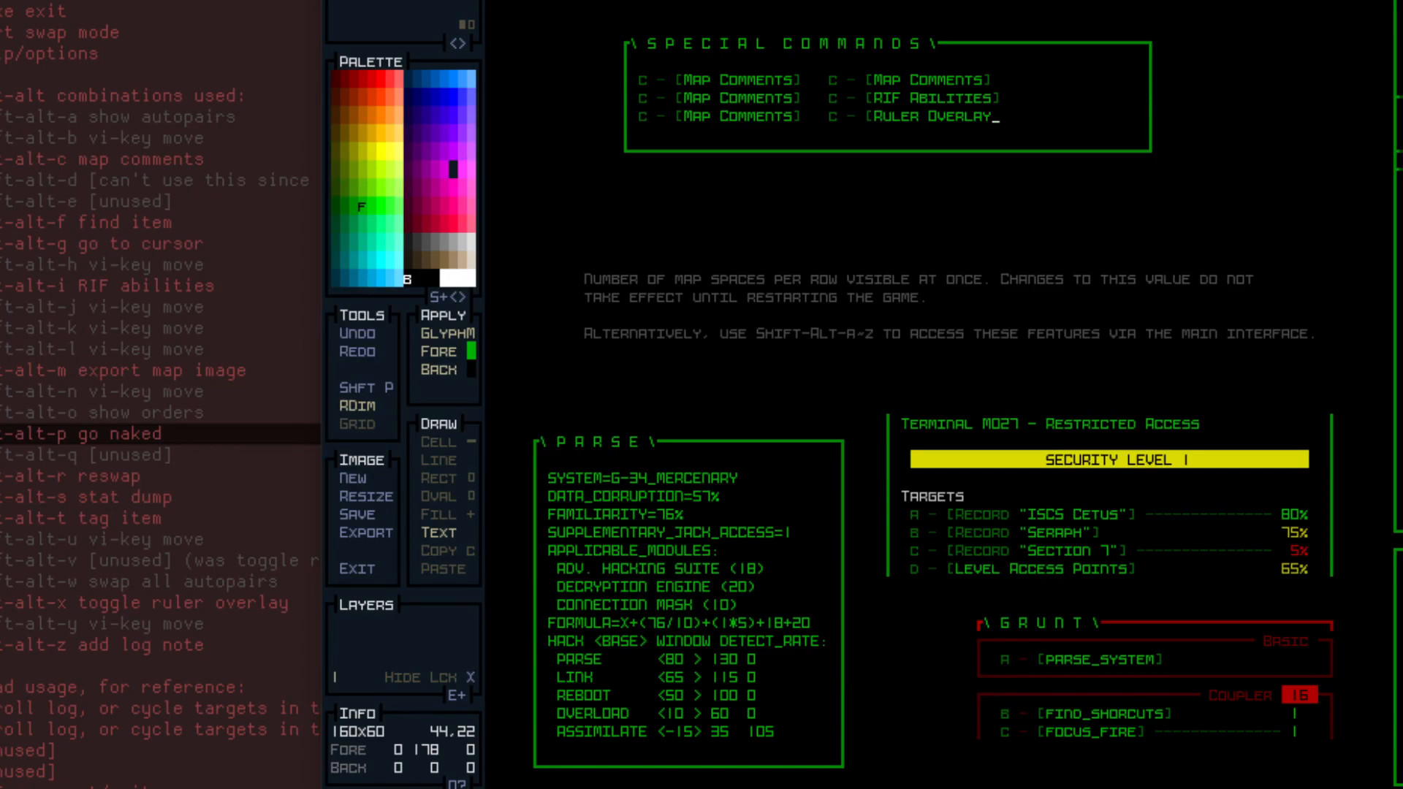
key(c)
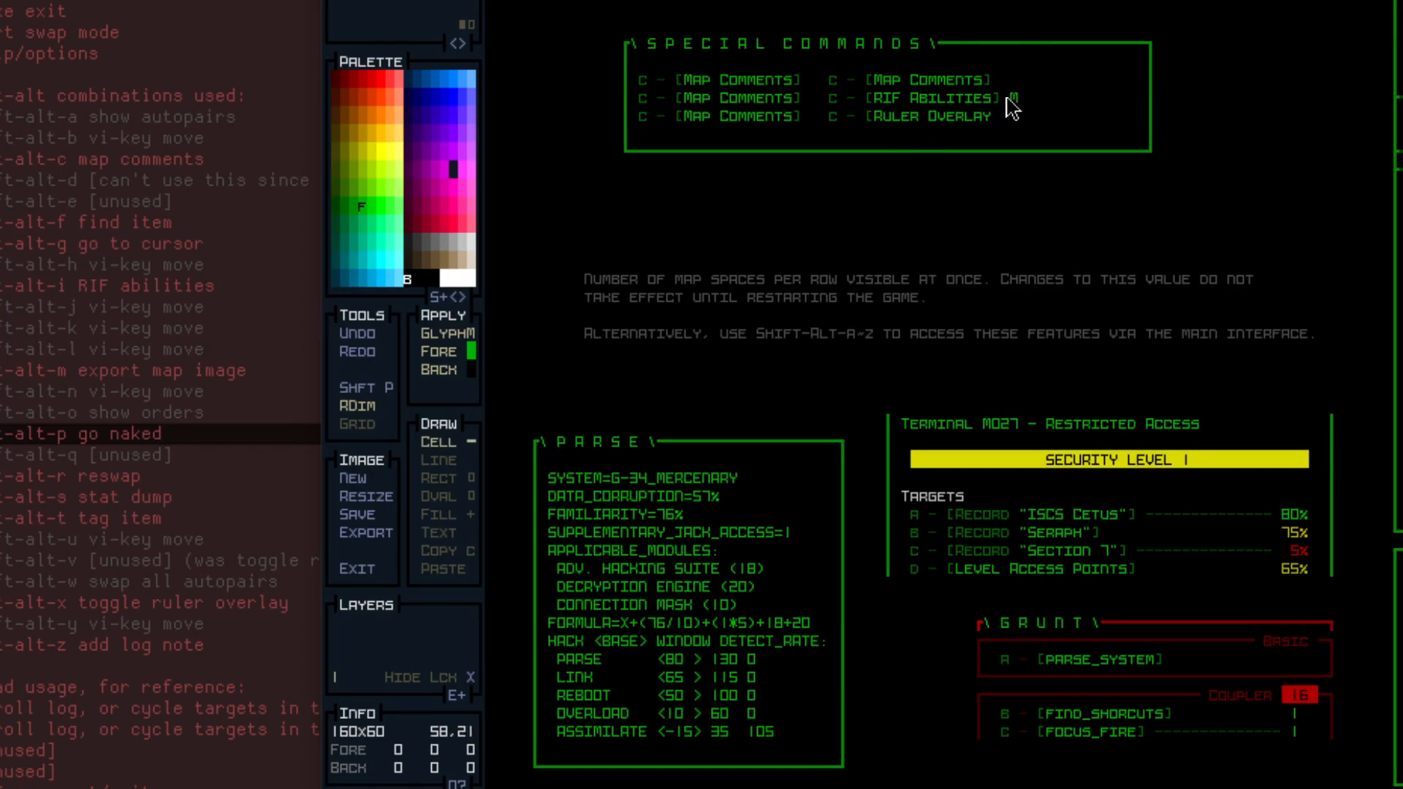
right_click(992, 99)
click(1004, 116)
right_click(997, 114)
right_click(997, 101)
click(997, 118)
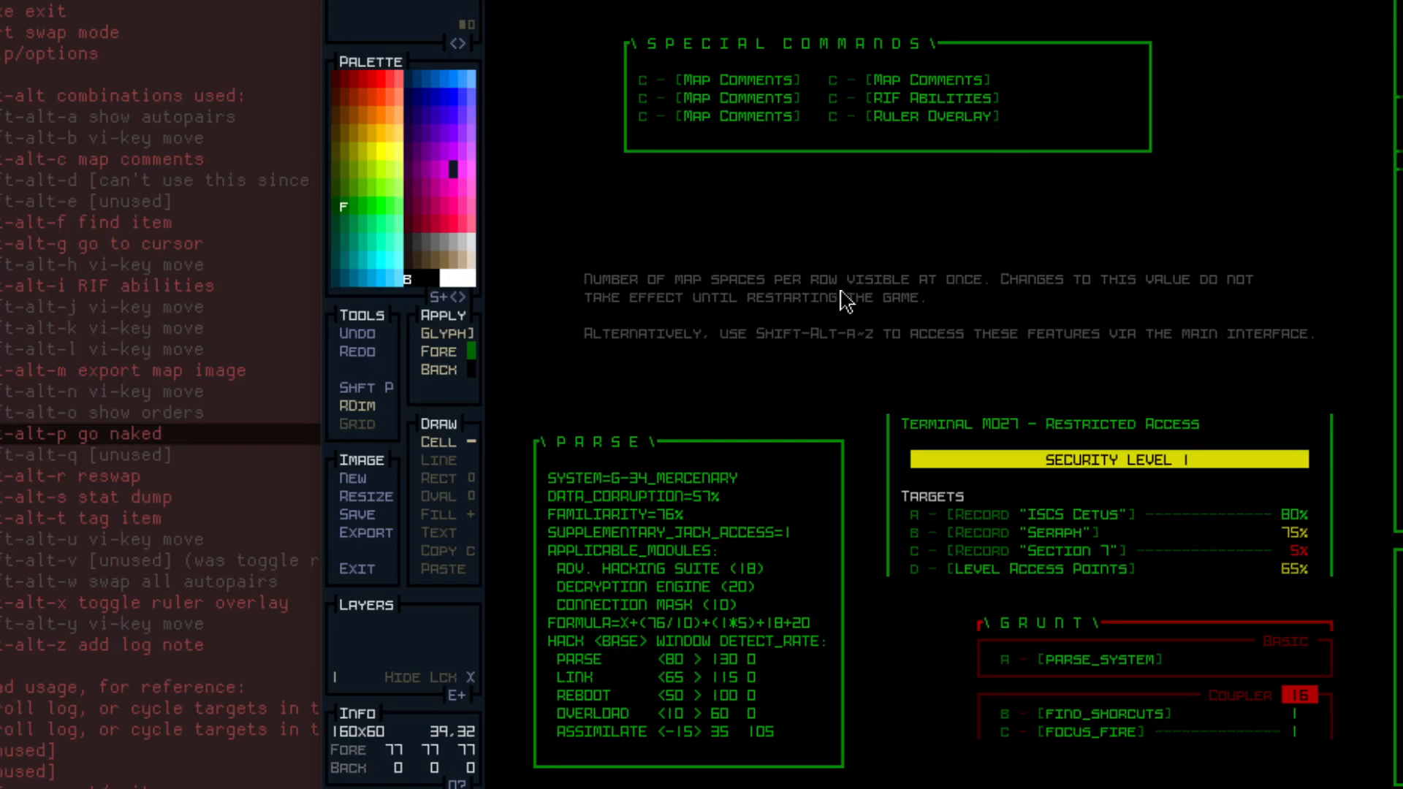
Overwrite the first column's lowest entry with "Add Log Note" and the second column's top entry with "Export Map Image", closed by a dark green bracket.
right_click(686, 115)
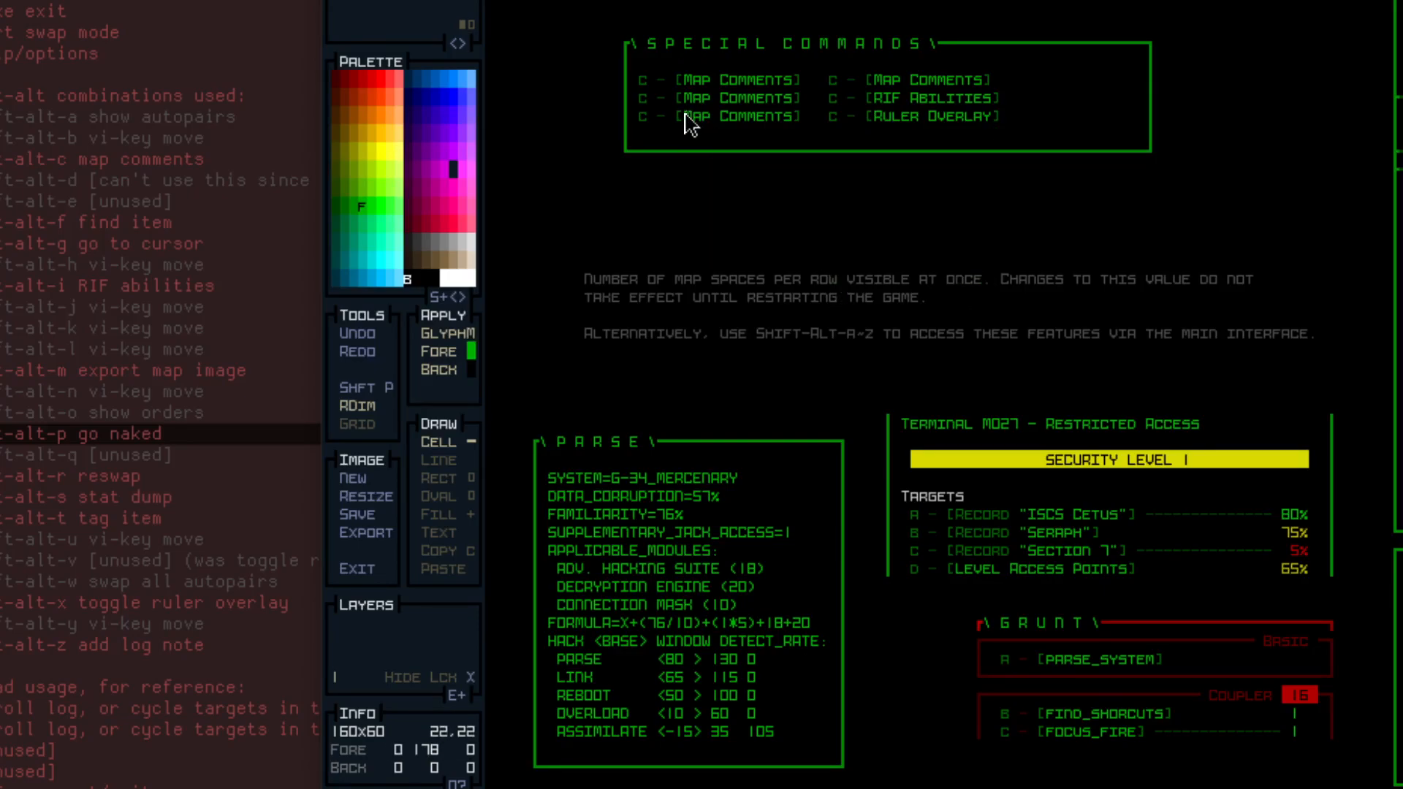
key(t)
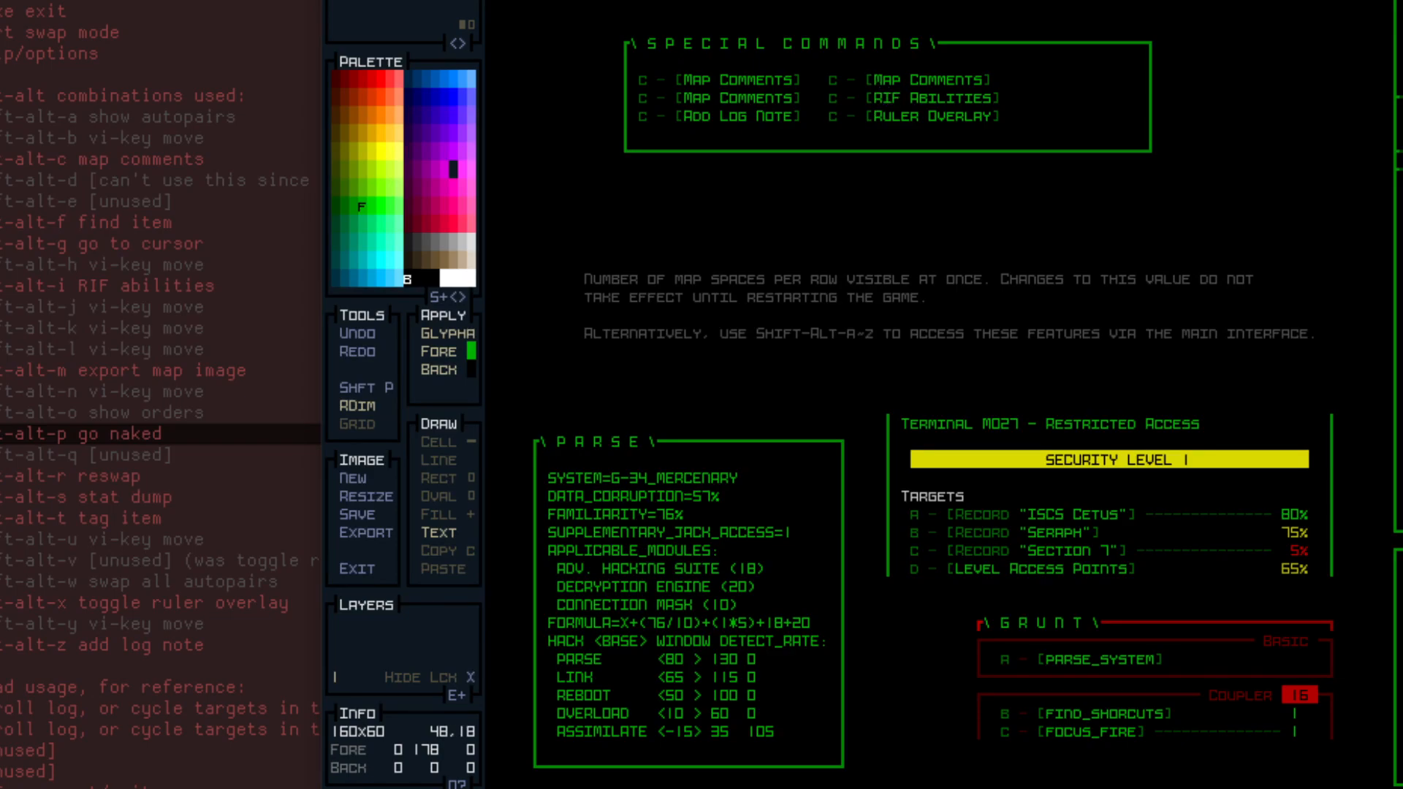
text(Export )
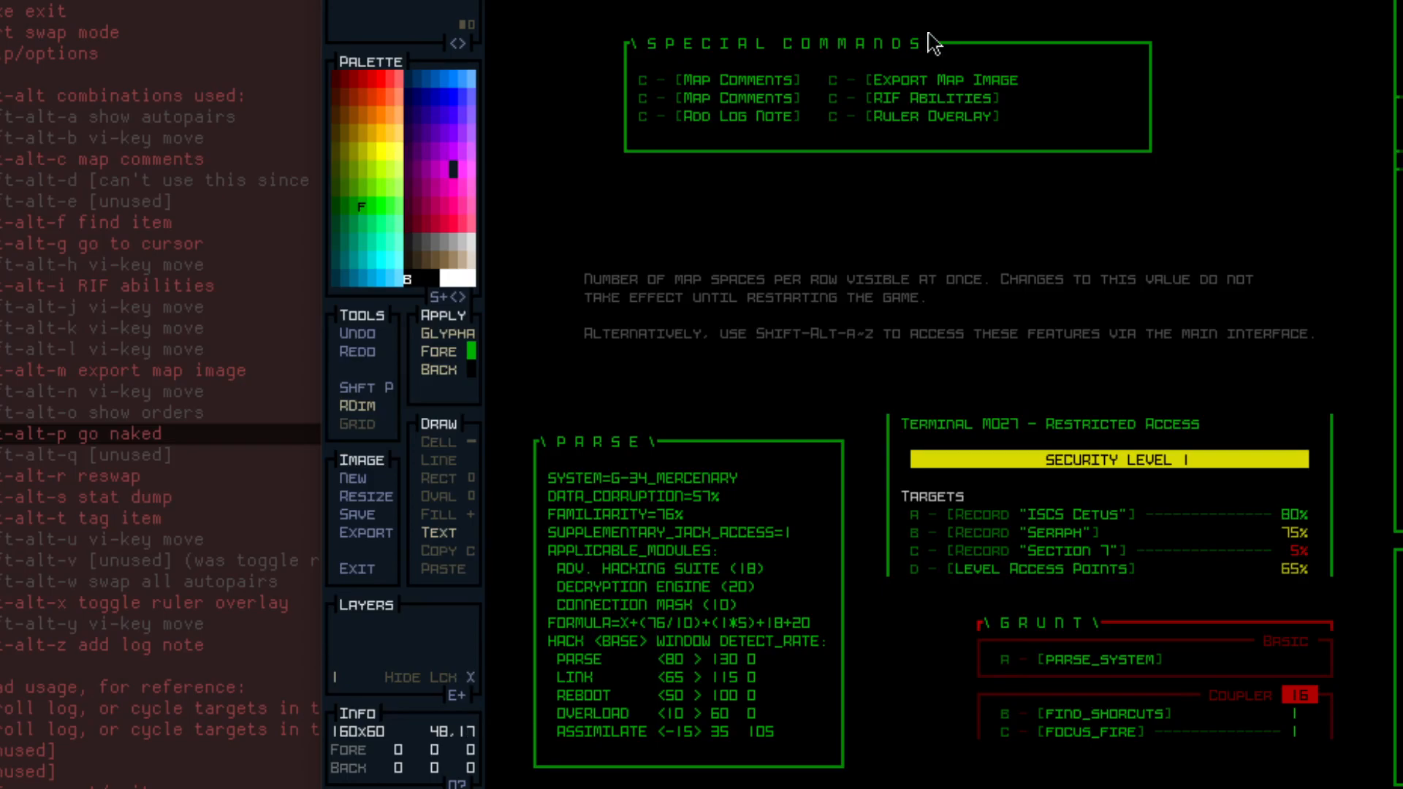
text(c)
right_click(994, 101)
click(1023, 80)
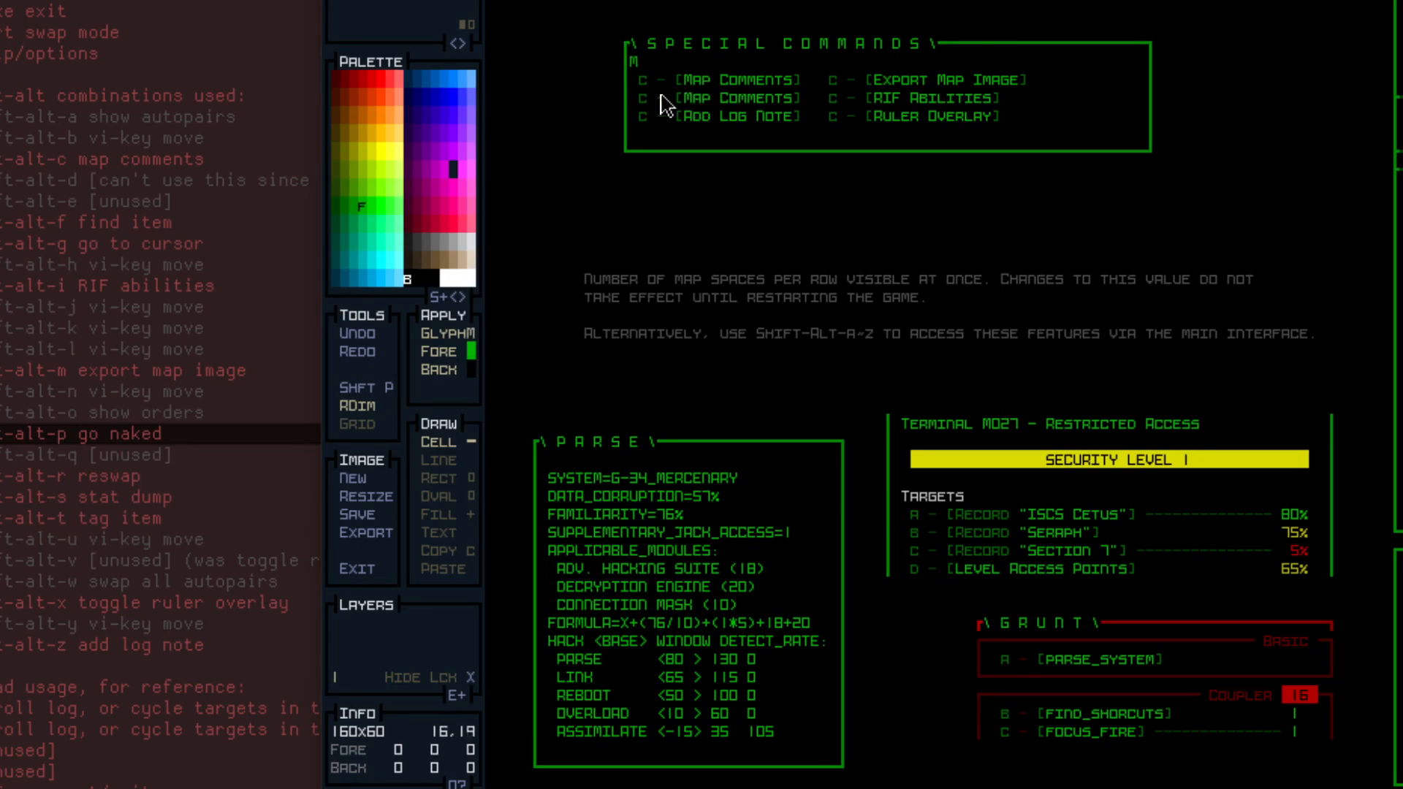
Overwrite the first column's middle entry with "Find Item", add a dark green closing bracket and erase the leftover characters.
key(t)
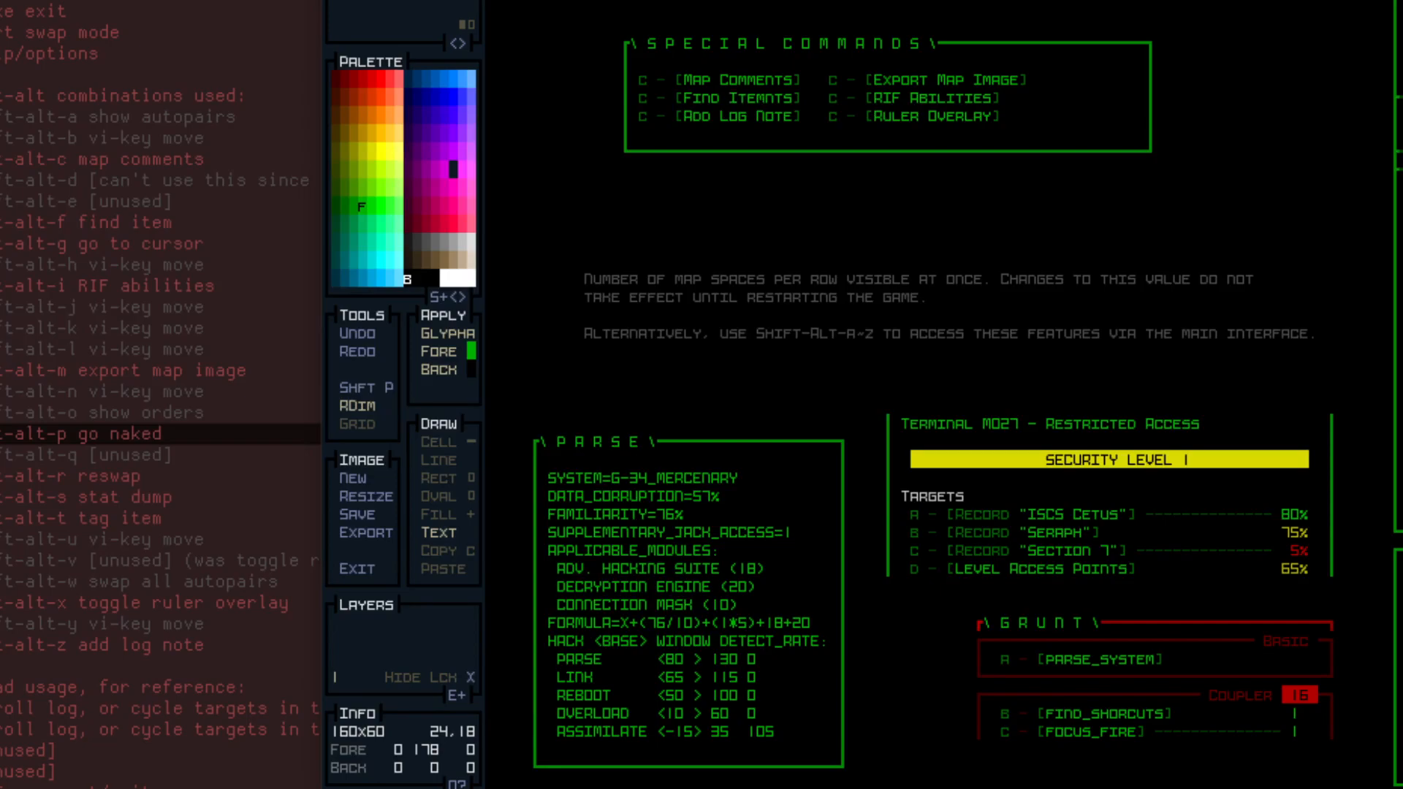
key(c)
right_click(797, 100)
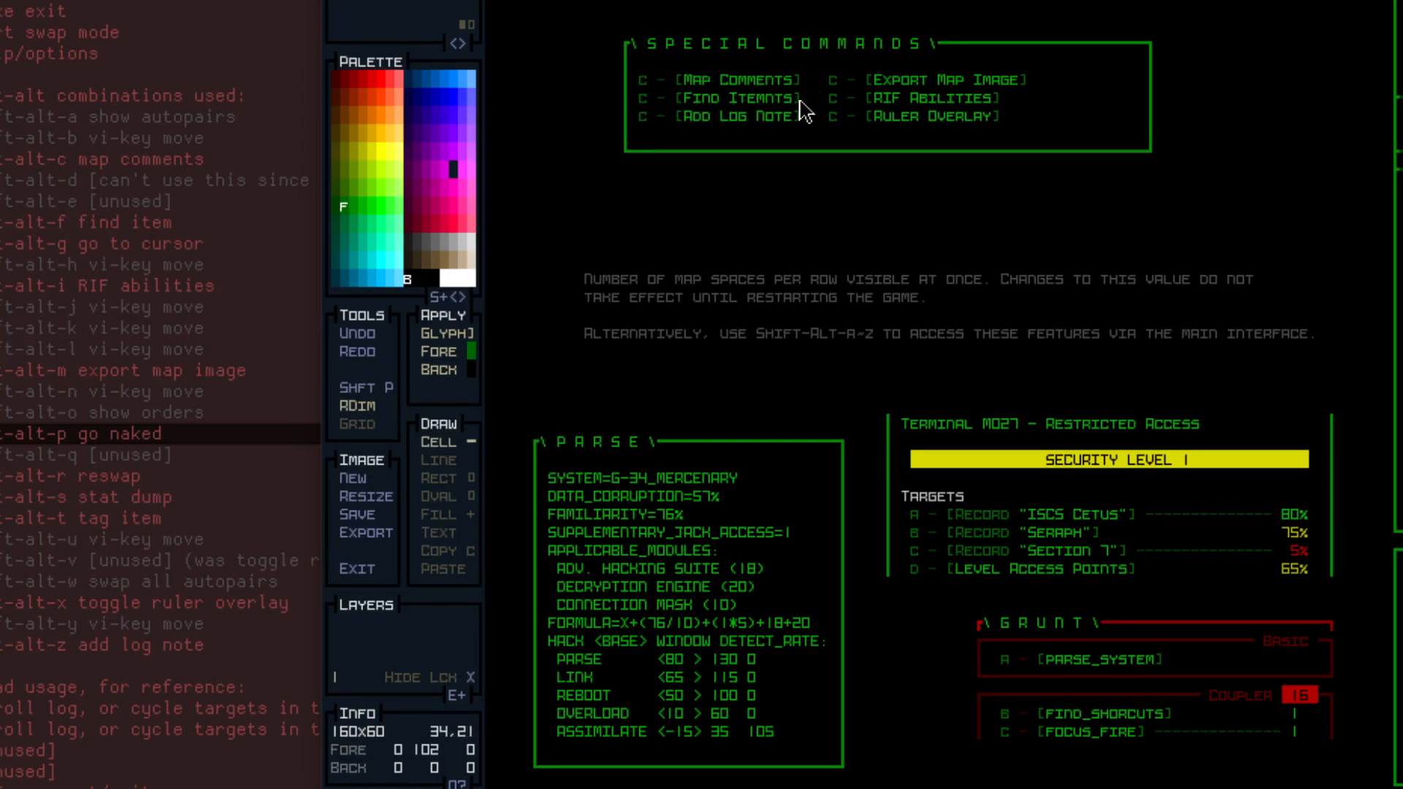
click(769, 102)
right_click(801, 111)
click(795, 101)
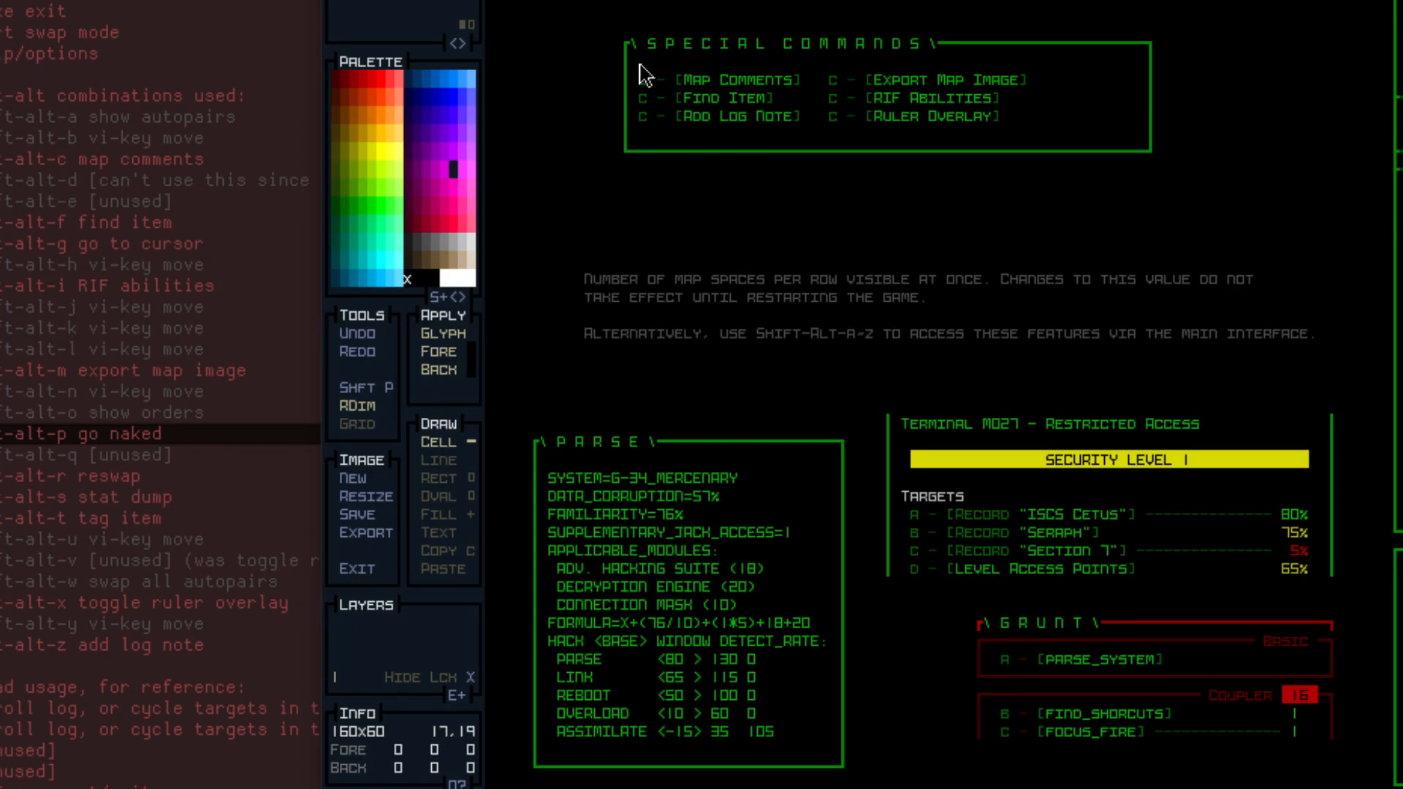
Cut the whole Special Commands window and paste it lower on the canvas, above the grey note and further right.
key(c)
drag(615, 23, 1169, 170)
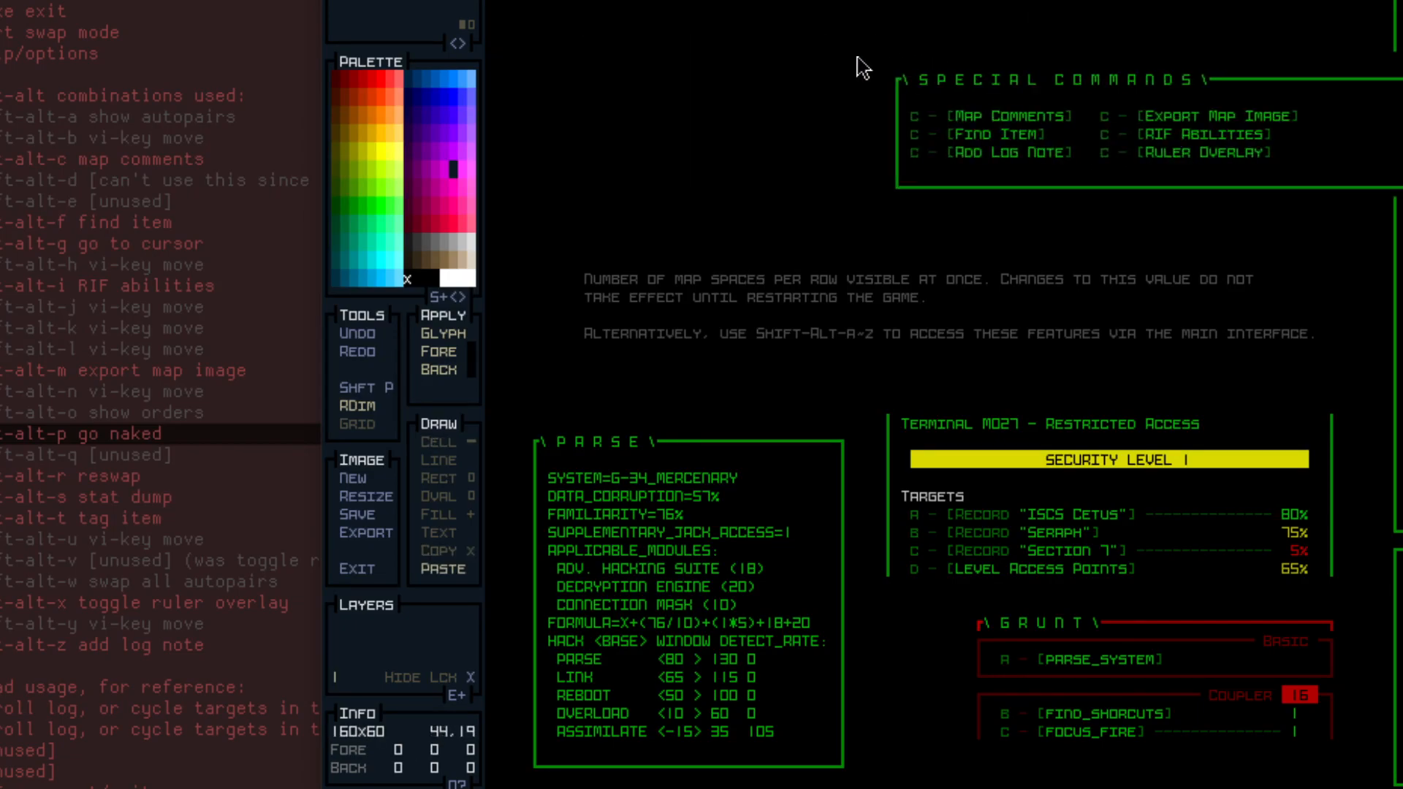
click(827, 102)
click(841, 93)
Cut off the Special Commands window's right border and move the rest of the window further right.
key(c)
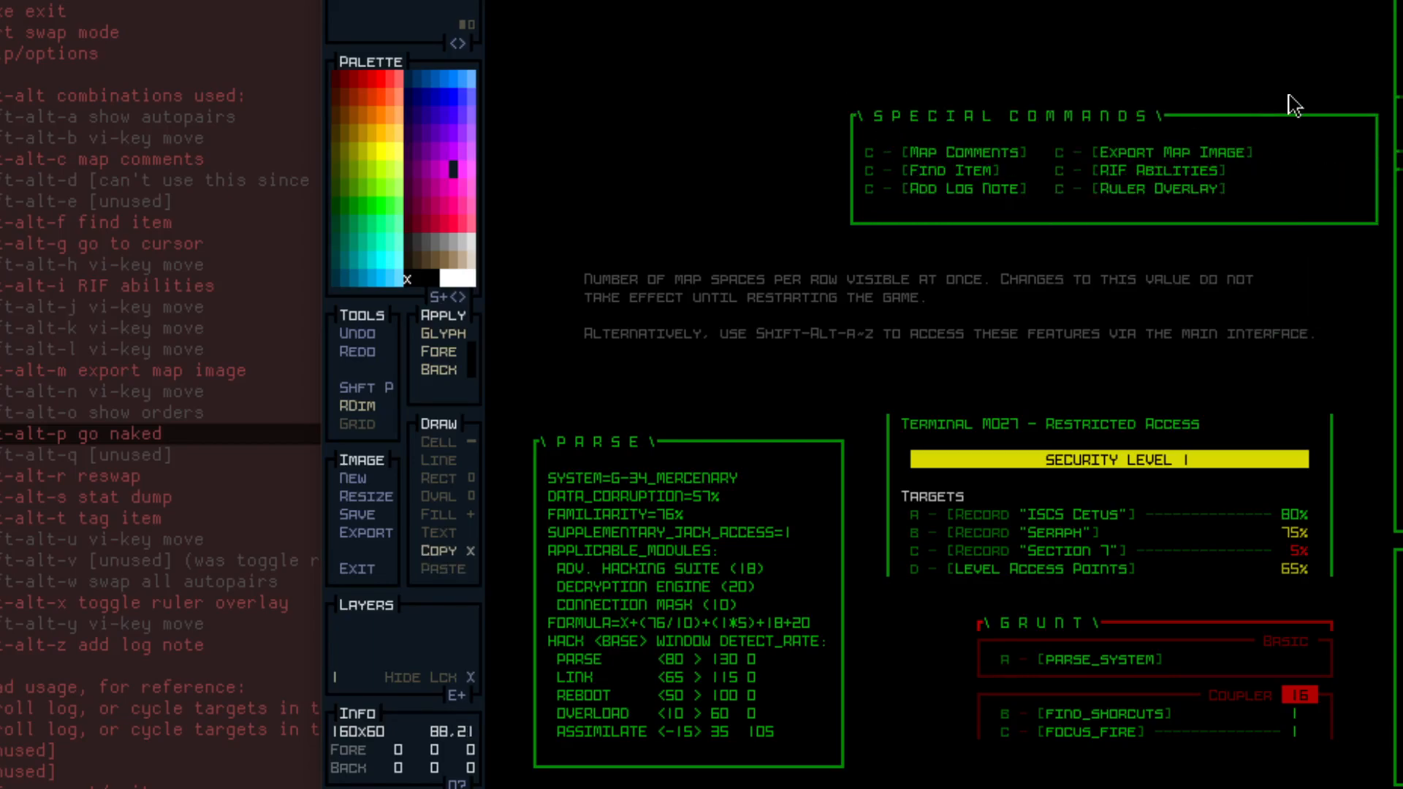
drag(1278, 100, 1387, 241)
key(c)
drag(1286, 223, 822, 126)
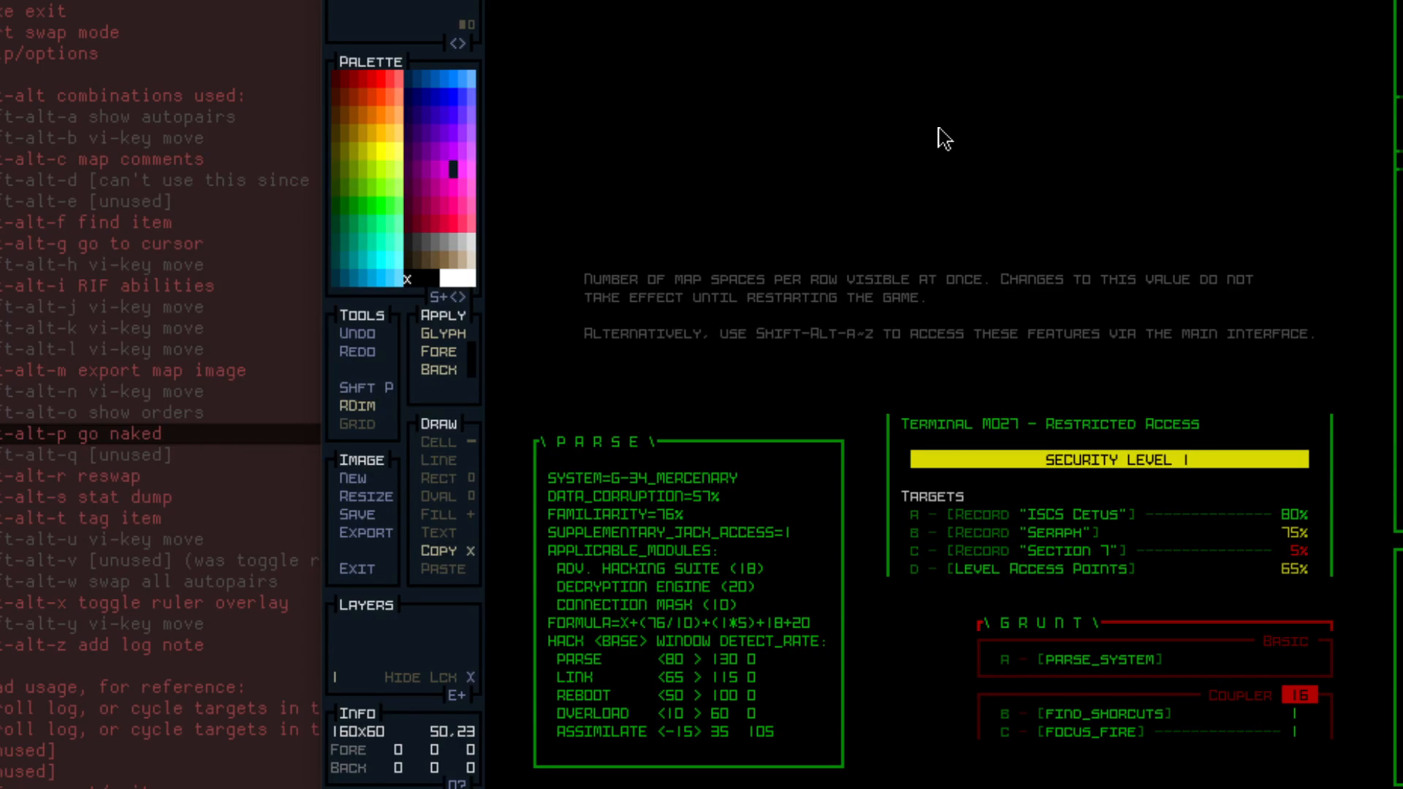
key(v)
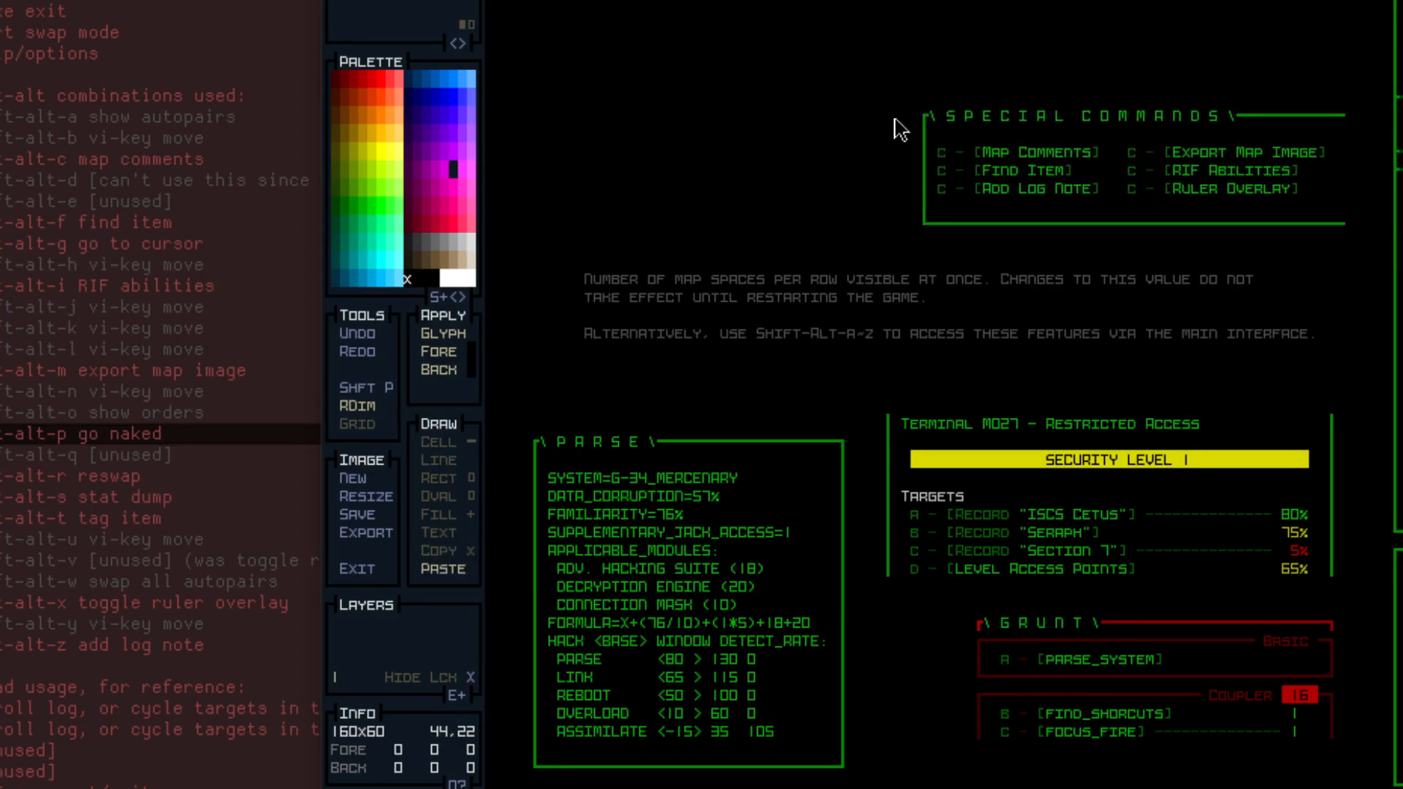
click(899, 128)
key(c)
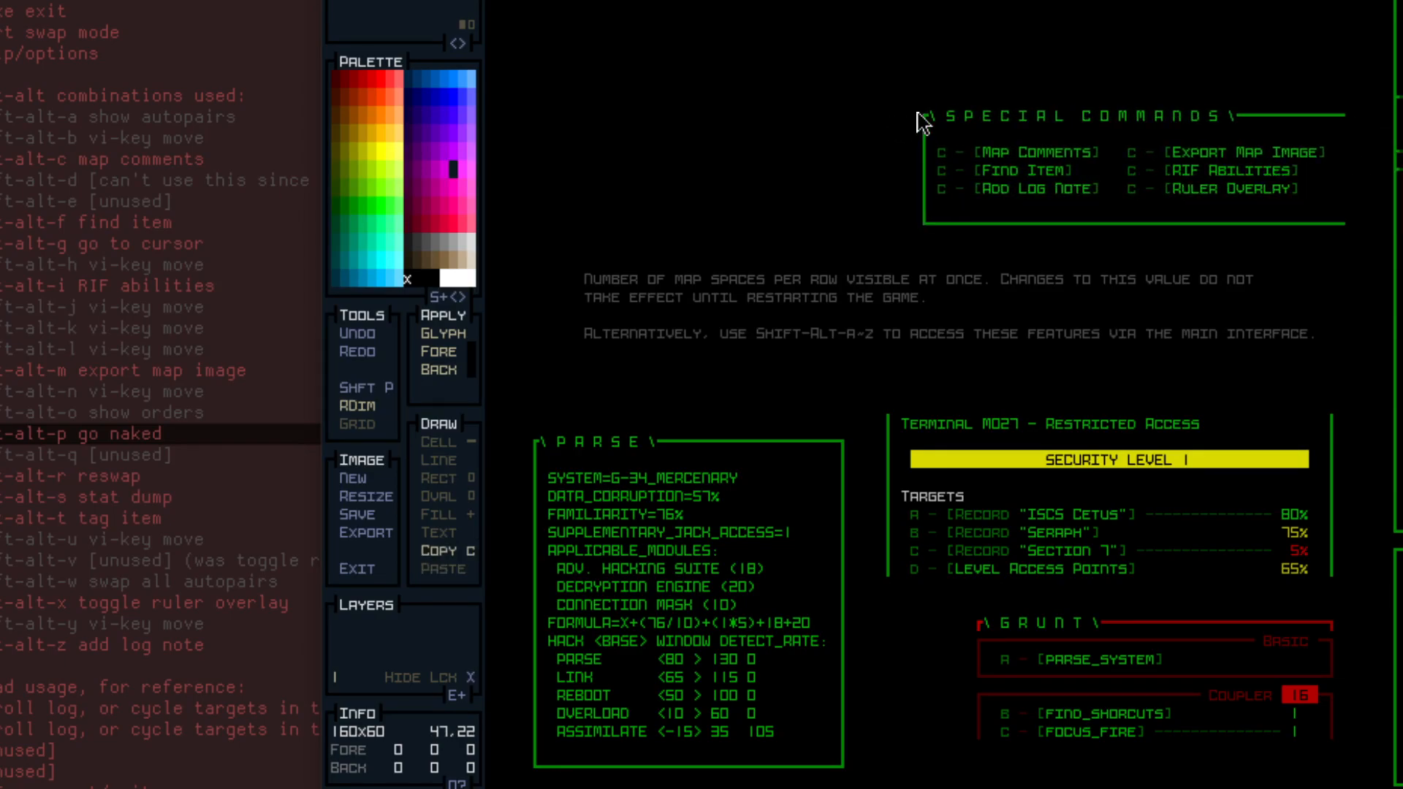
drag(923, 124, 1308, 145)
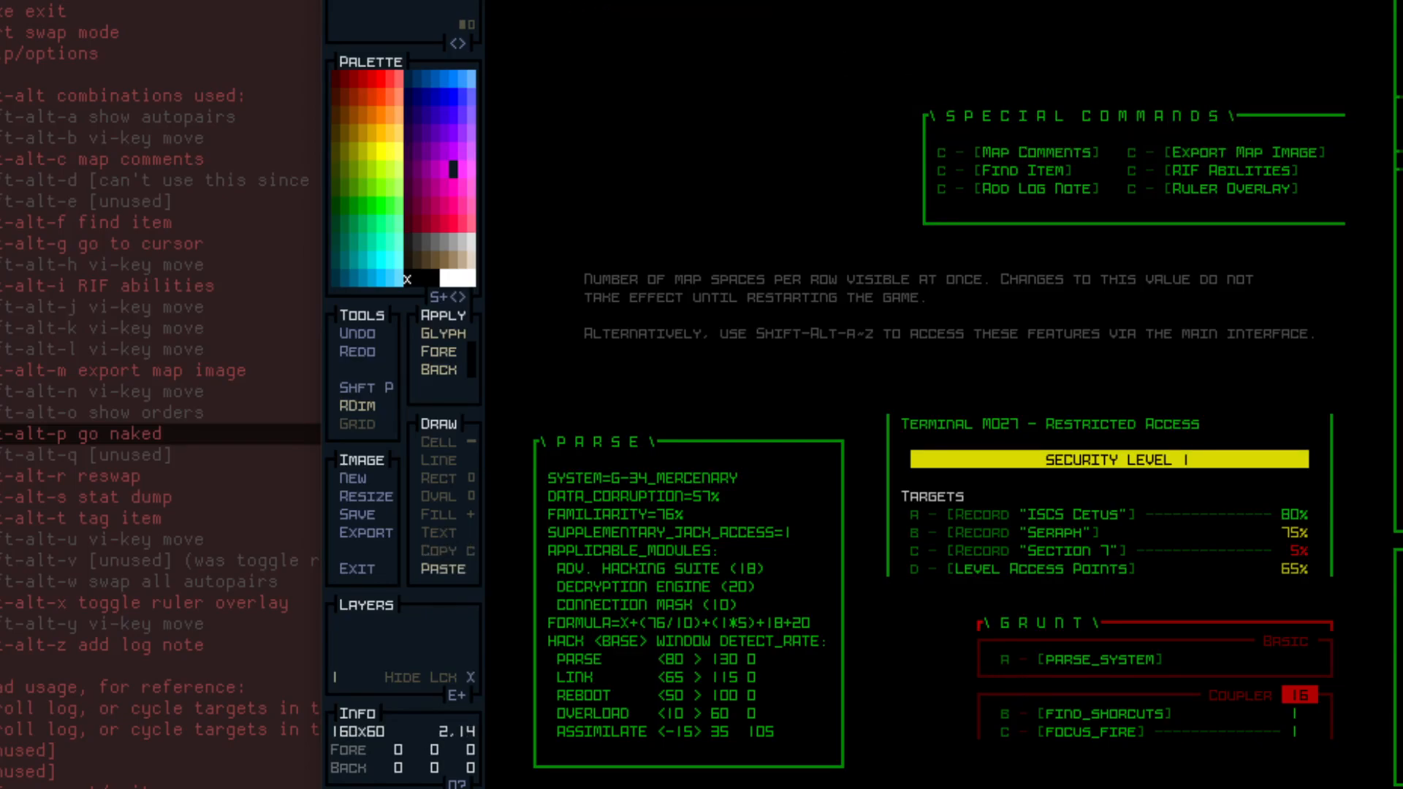
key(c)
key(c)
Draw an empty rectangular frame left of the Special Commands window, using the border green sampled from the Parse window.
right_click(841, 443)
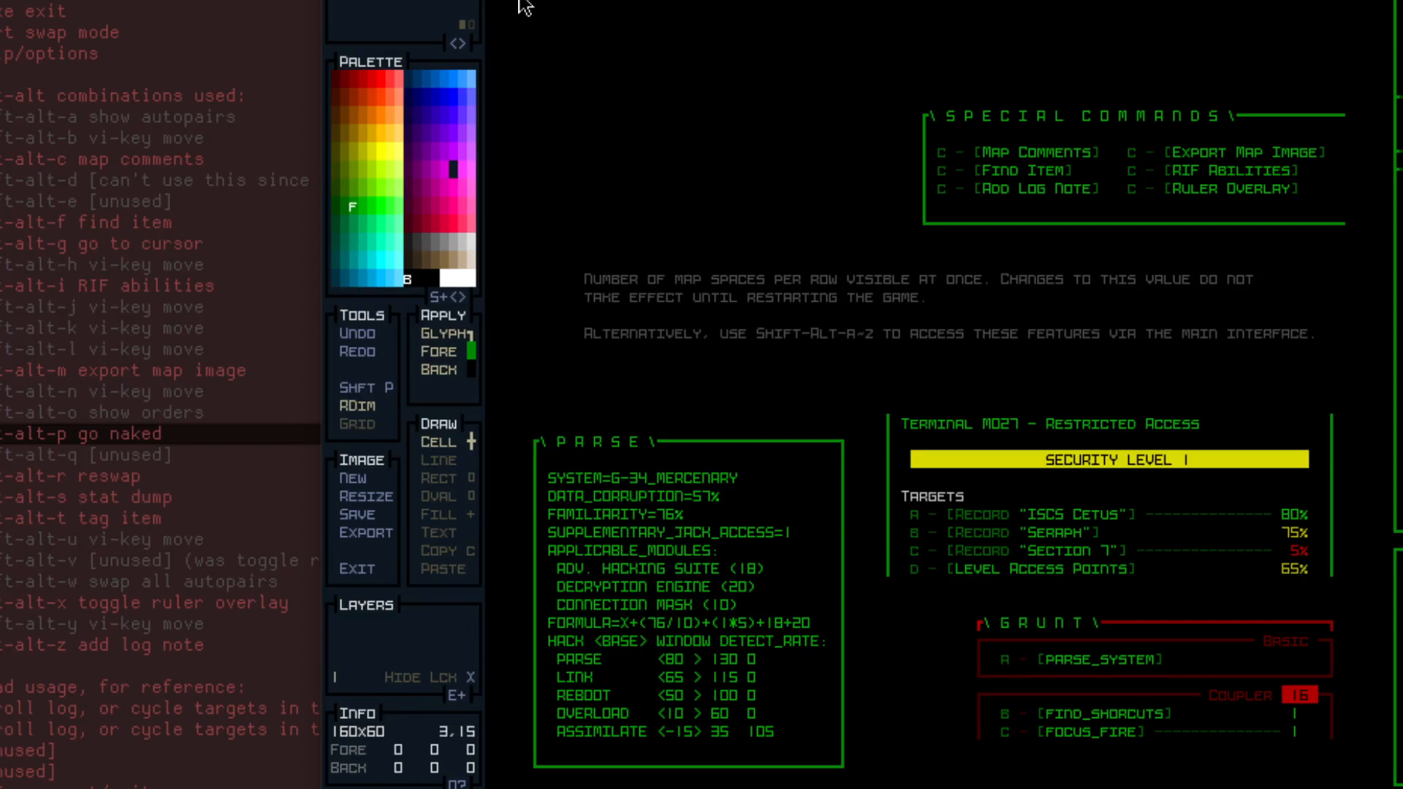
key(c)
right_click(519, 0)
mouse_move(872, 2)
mouse_down()
mouse_move(811, 43)
mouse_move(806, 81)
mouse_move(853, 61)
mouse_move(857, 40)
mouse_move(761, 155)
mouse_move(723, 165)
mouse_move(789, 145)
mouse_up()
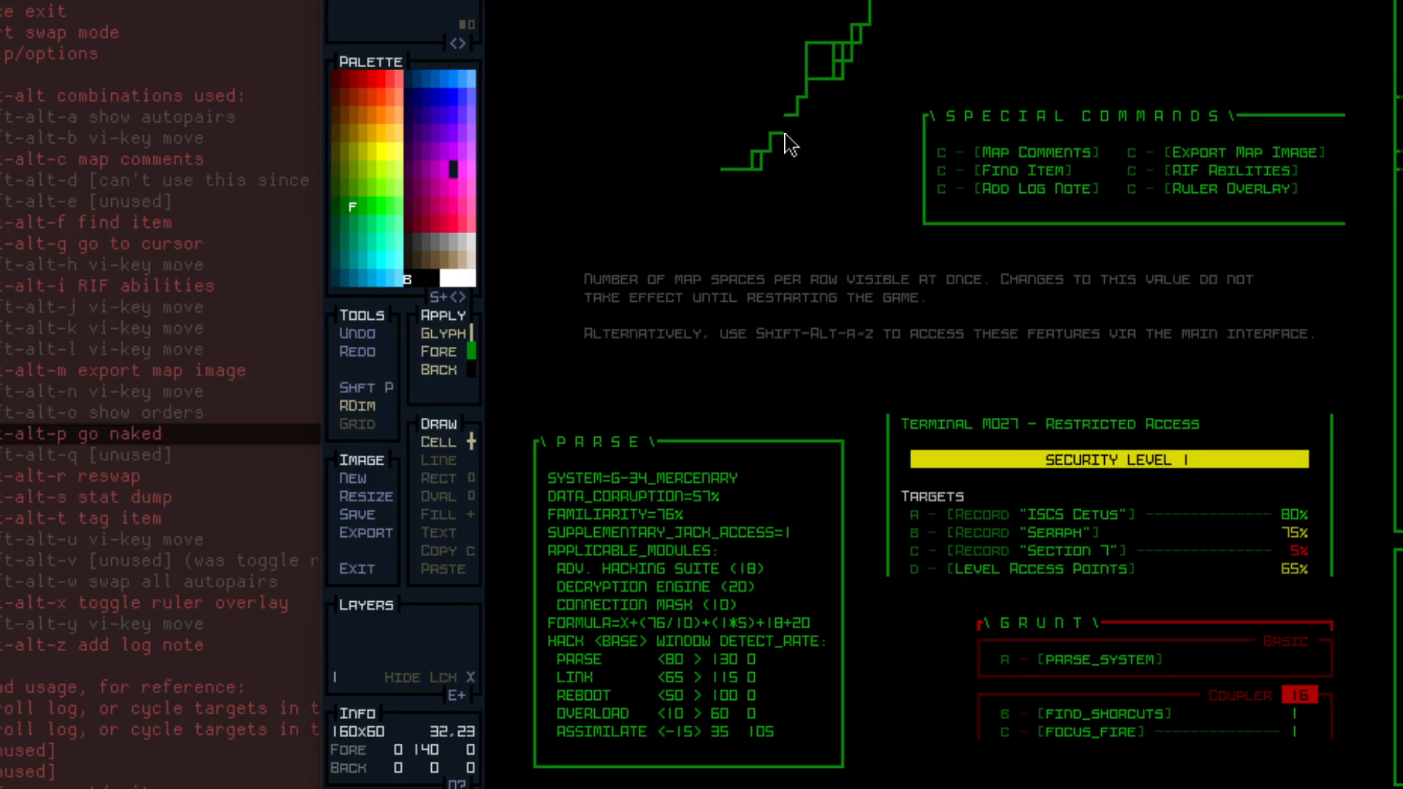
key(ctrl+z)
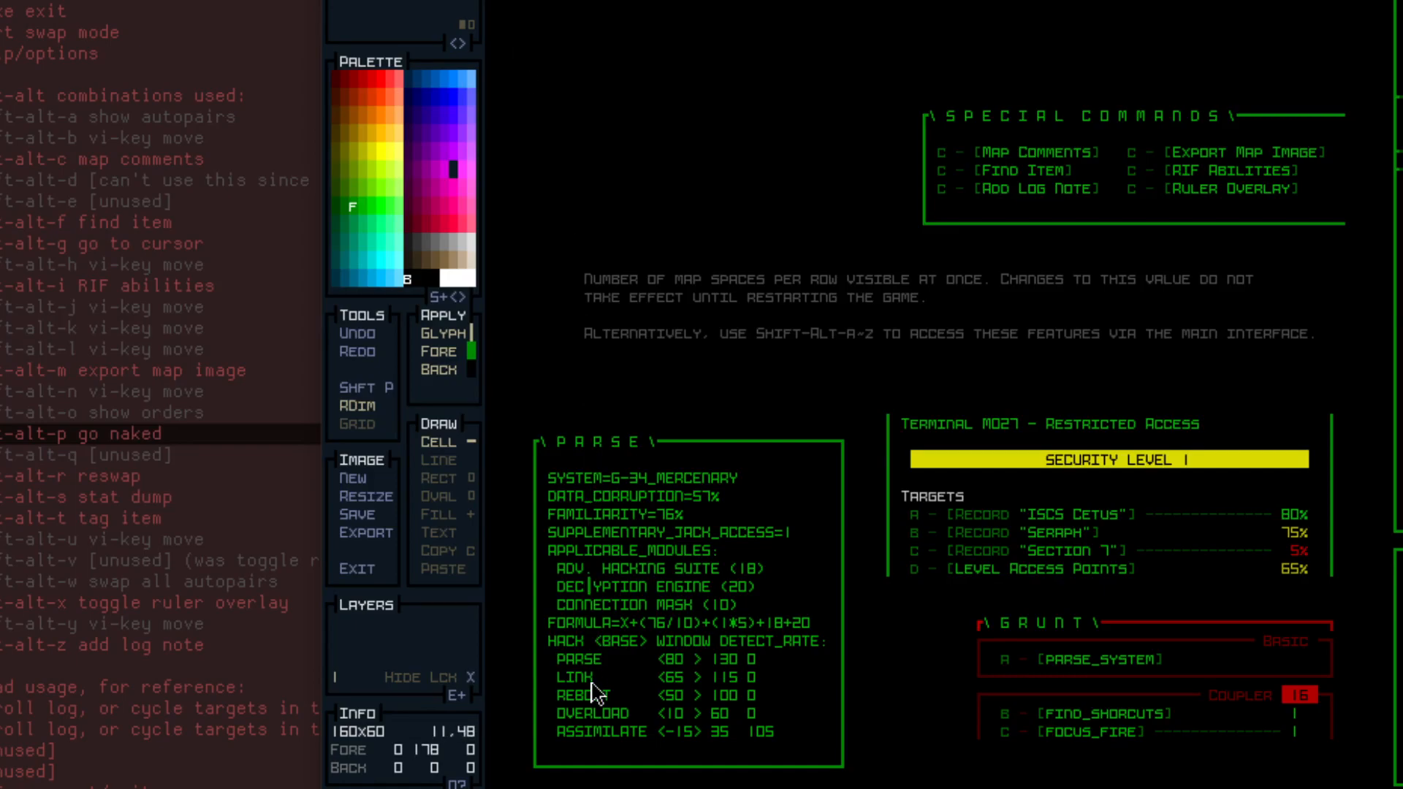
key(r)
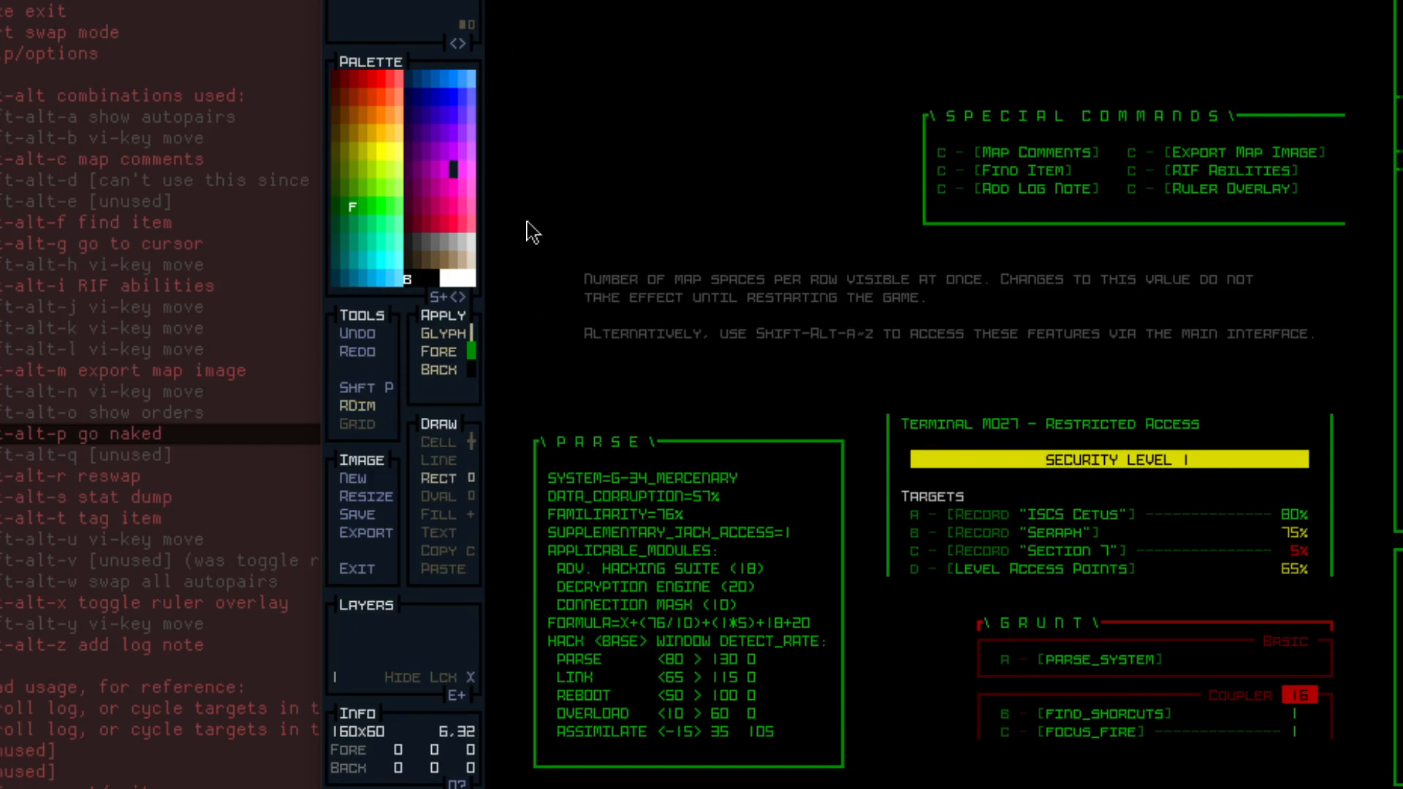
mouse_move(516, 11)
mouse_down()
mouse_move(673, 82)
mouse_move(881, 241)
mouse_move(861, 223)
mouse_up()
Erase the new frame's two upper corners and extend both side borders upward with the sampled border green.
key(c)
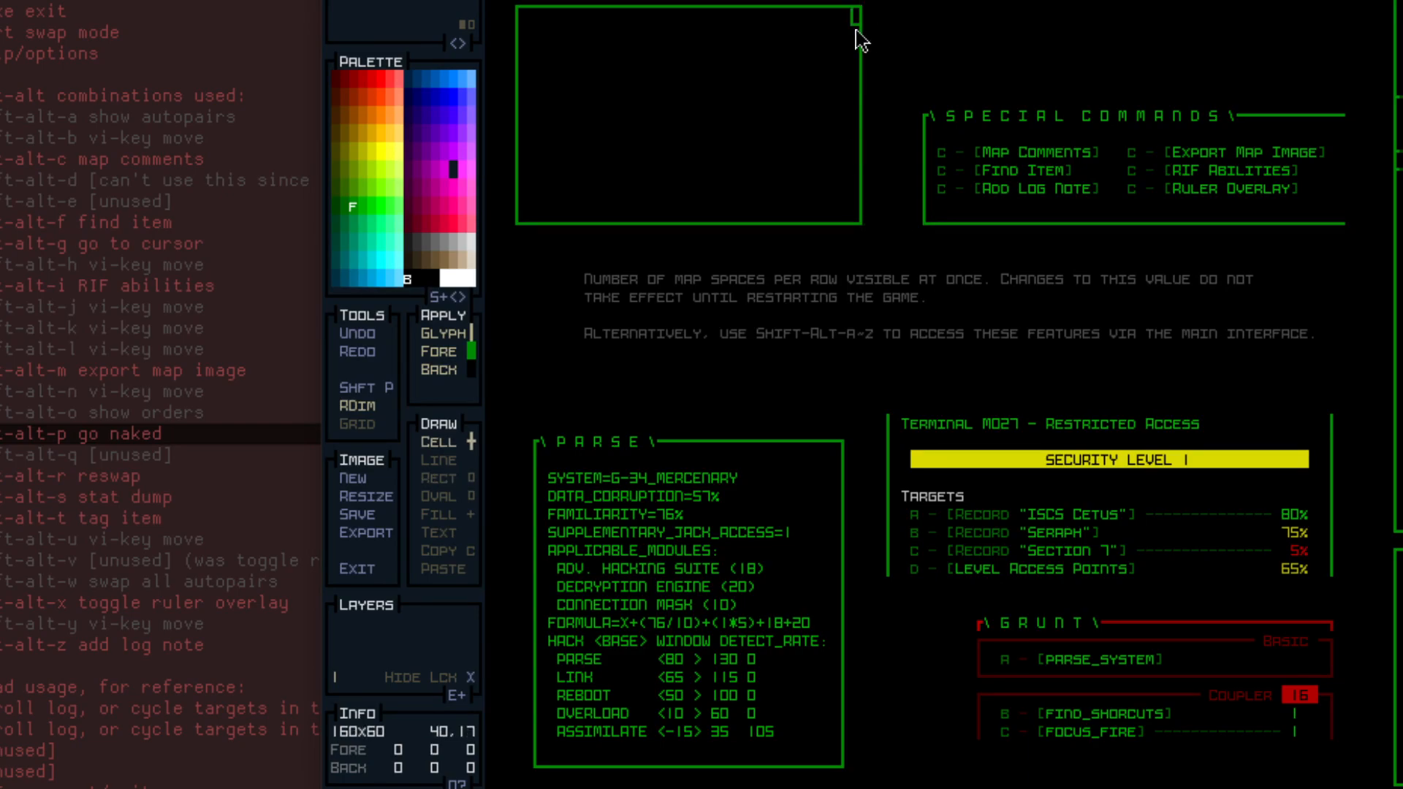
right_click(853, 27)
drag(853, 10, 865, 9)
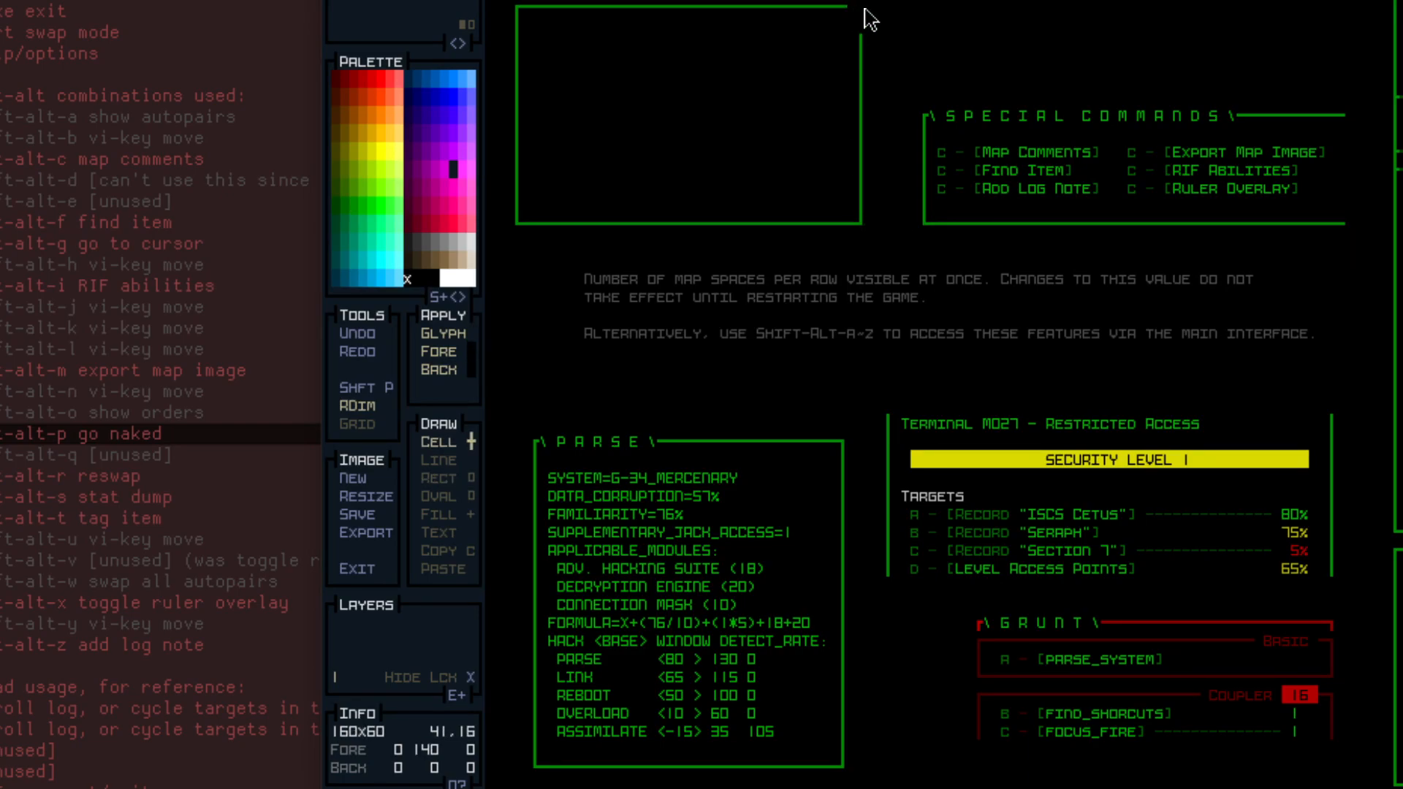
click(865, 9)
right_click(864, 52)
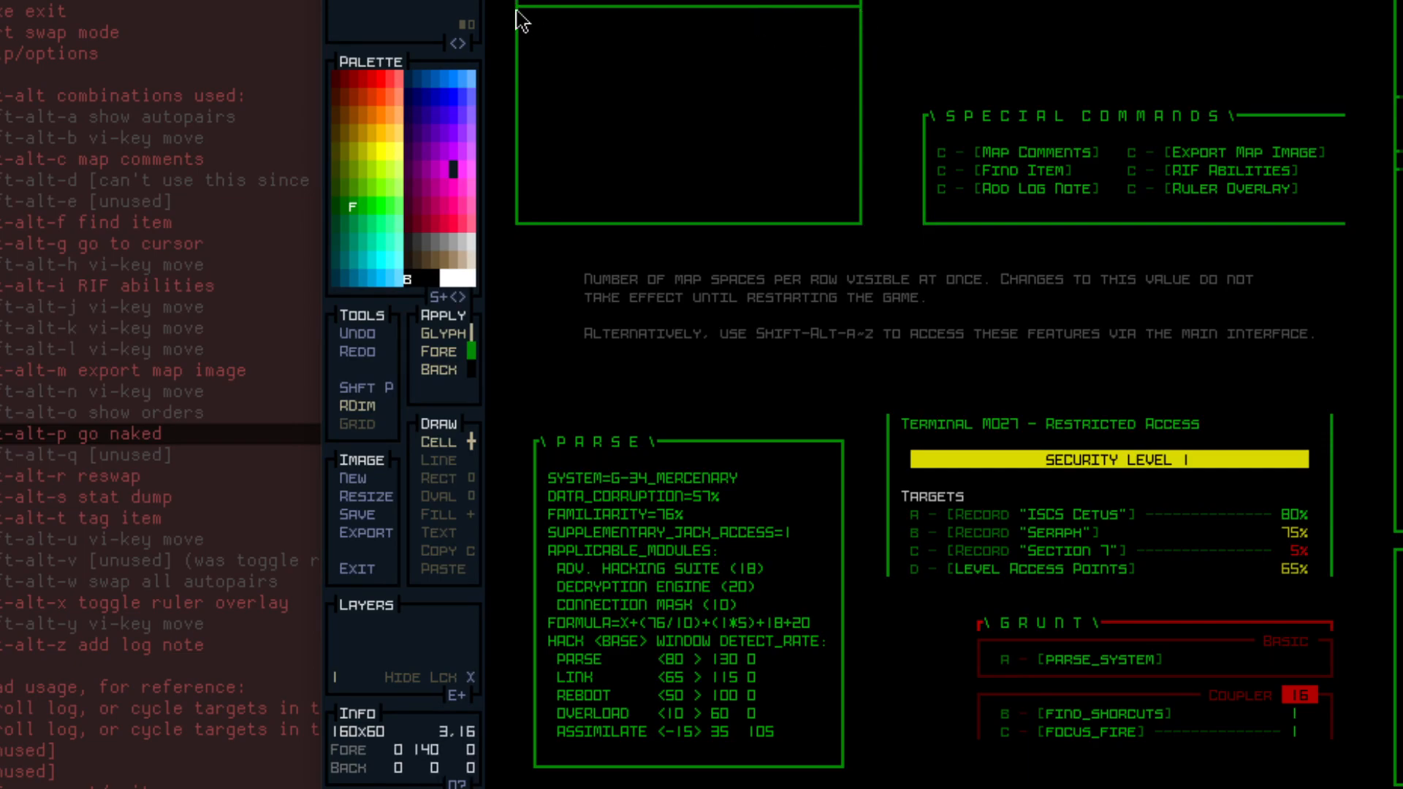
right_click(538, 32)
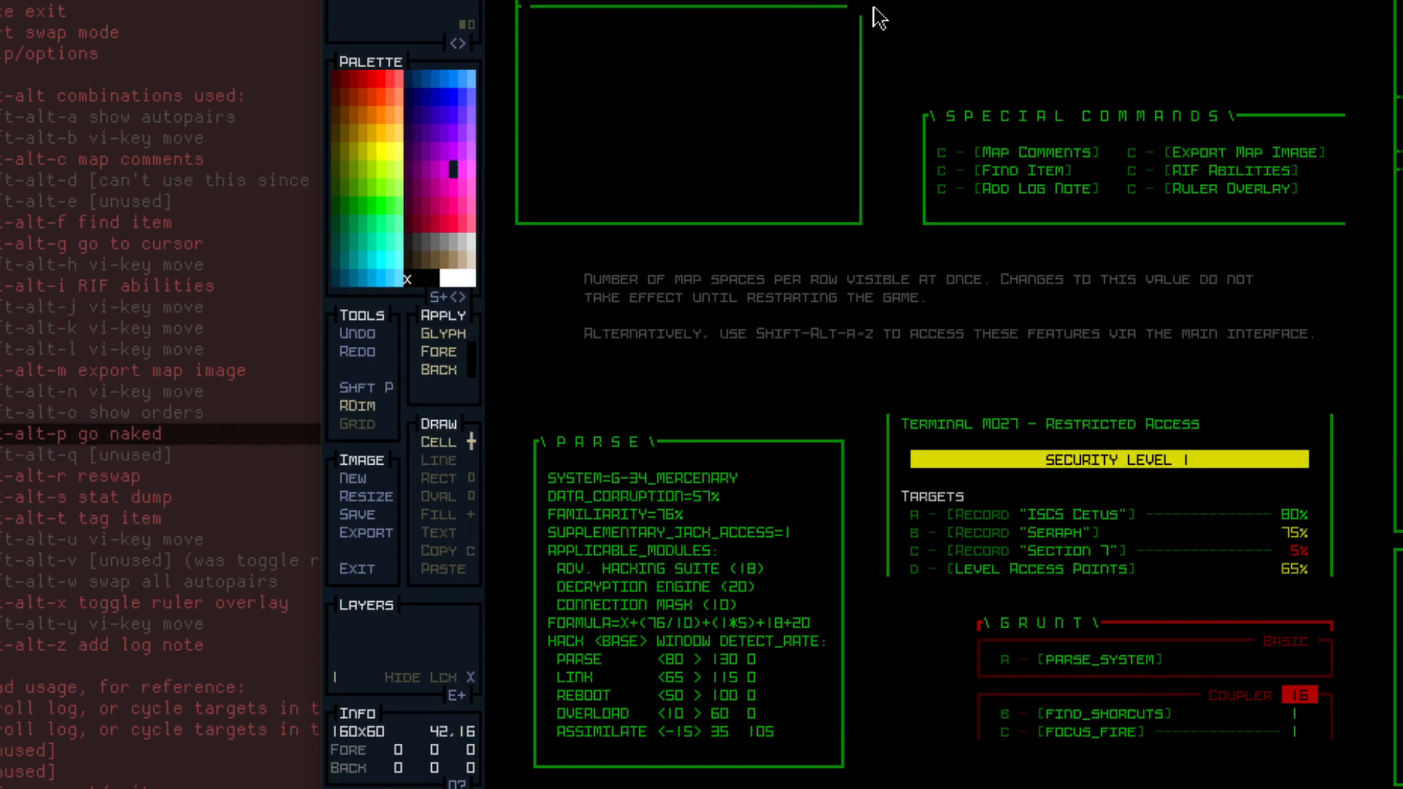
right_click(860, 13)
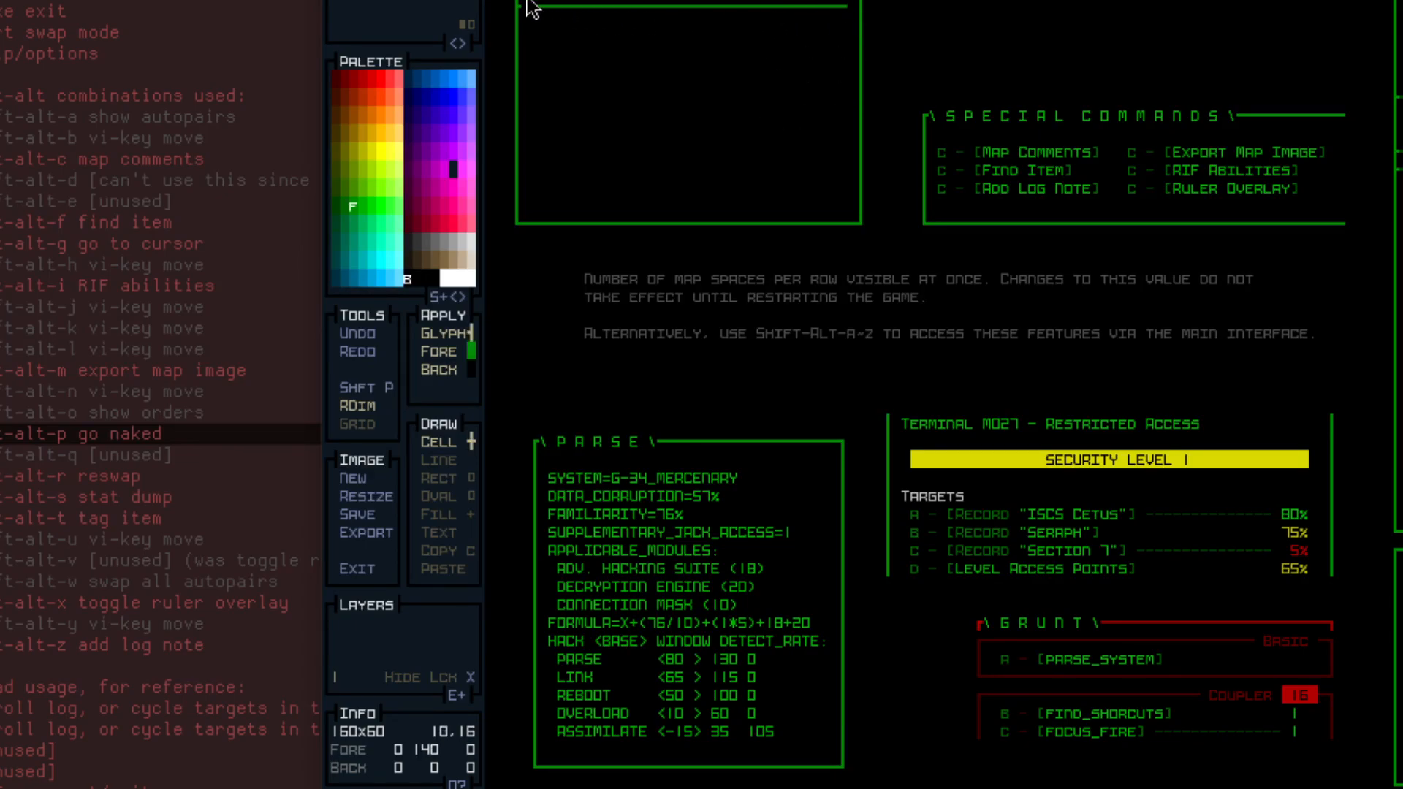
Erase the new frame's remaining horizontal top edge with a straight line of sampled blank cells.
right_click(540, 18)
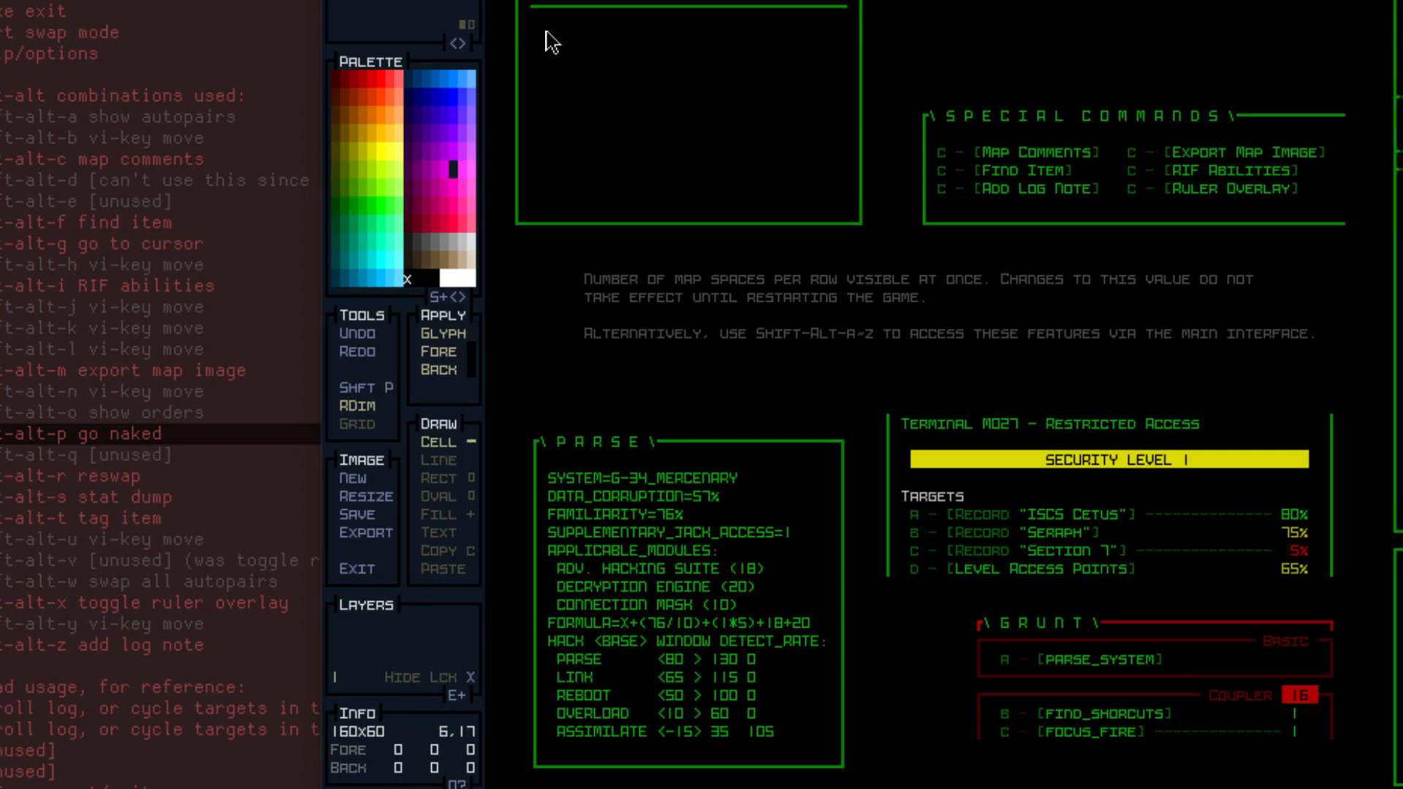
key(l)
drag(537, 16, 829, 17)
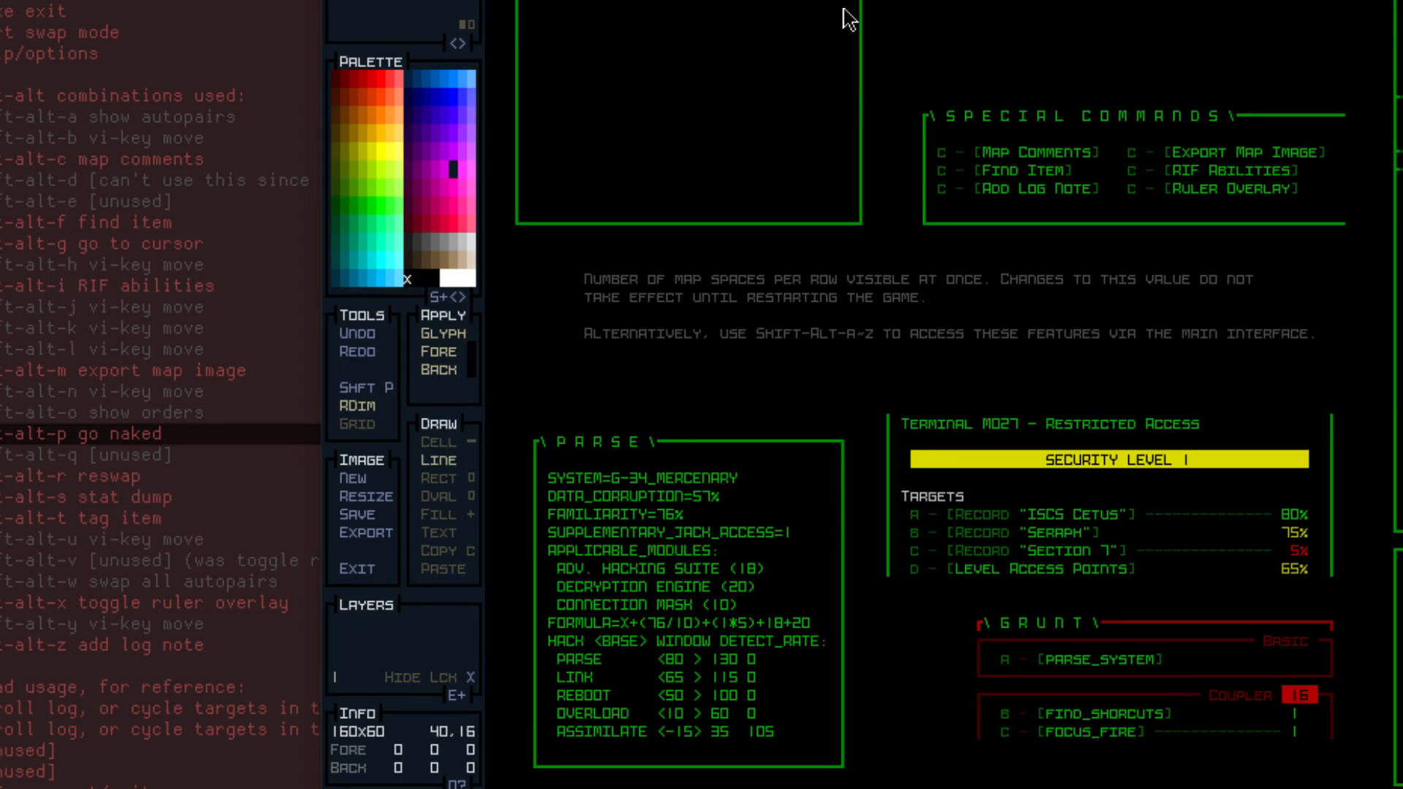
Copy the Map Comments, Find Item and Add Log Note entries from the Special Commands window into the new tall frame.
key(c)
key(c)
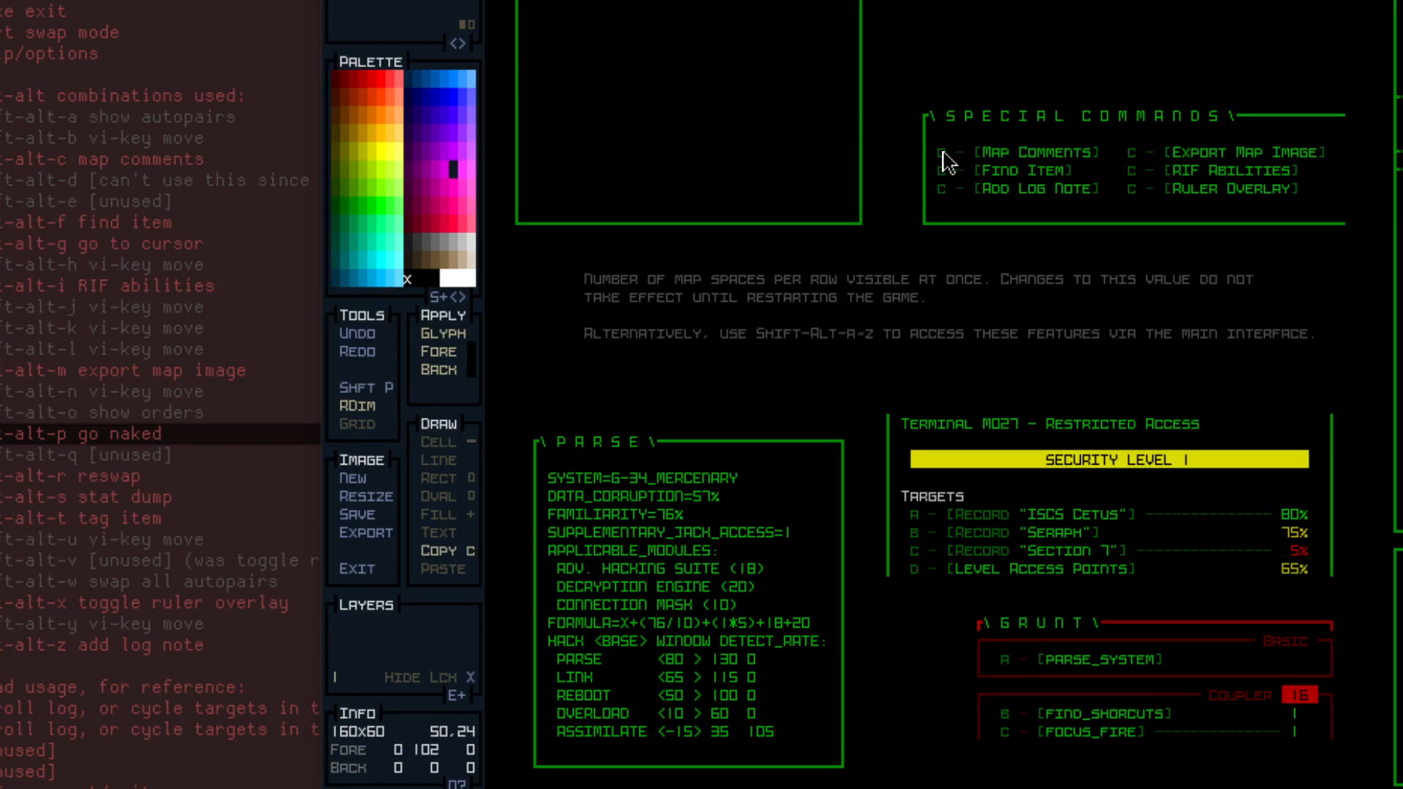
drag(942, 162, 1099, 199)
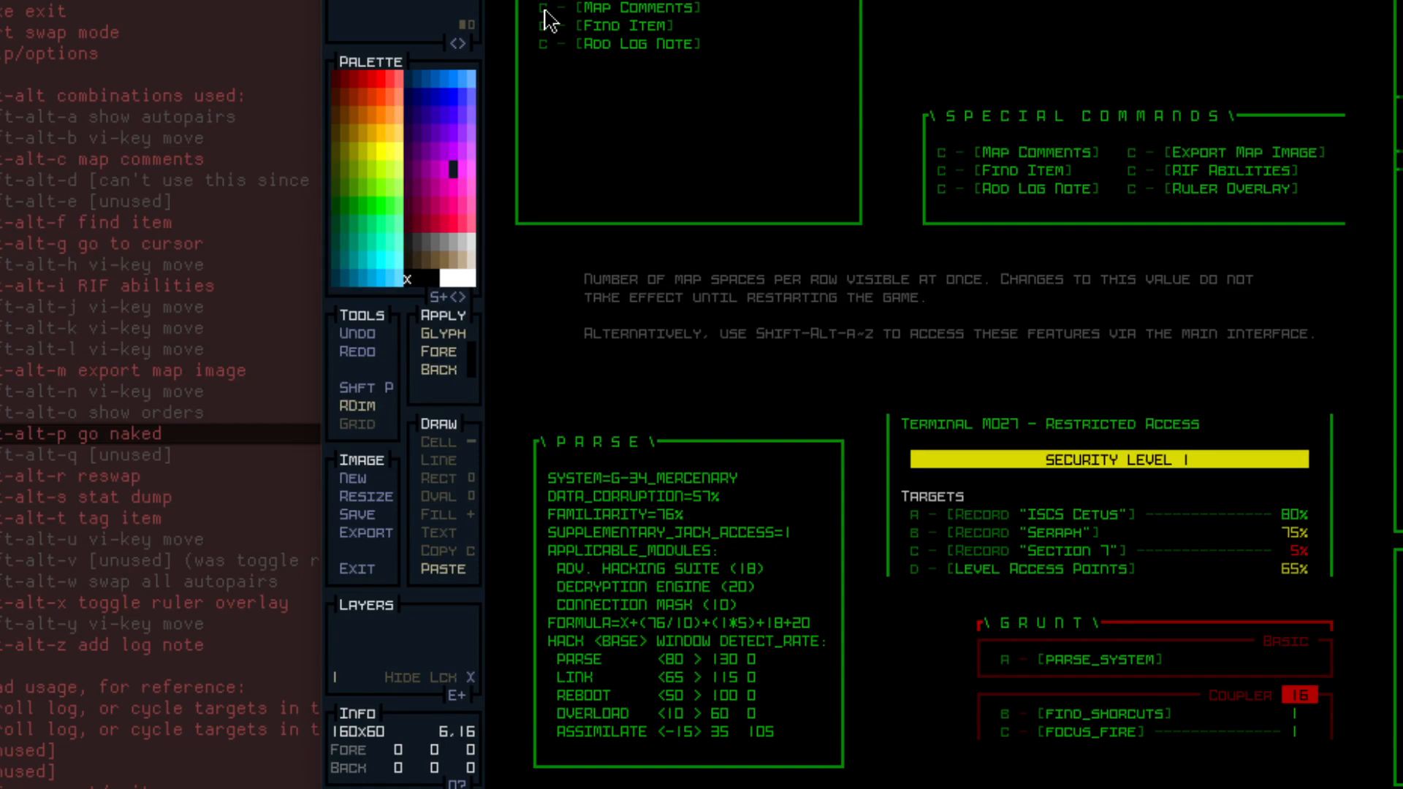
click(544, 15)
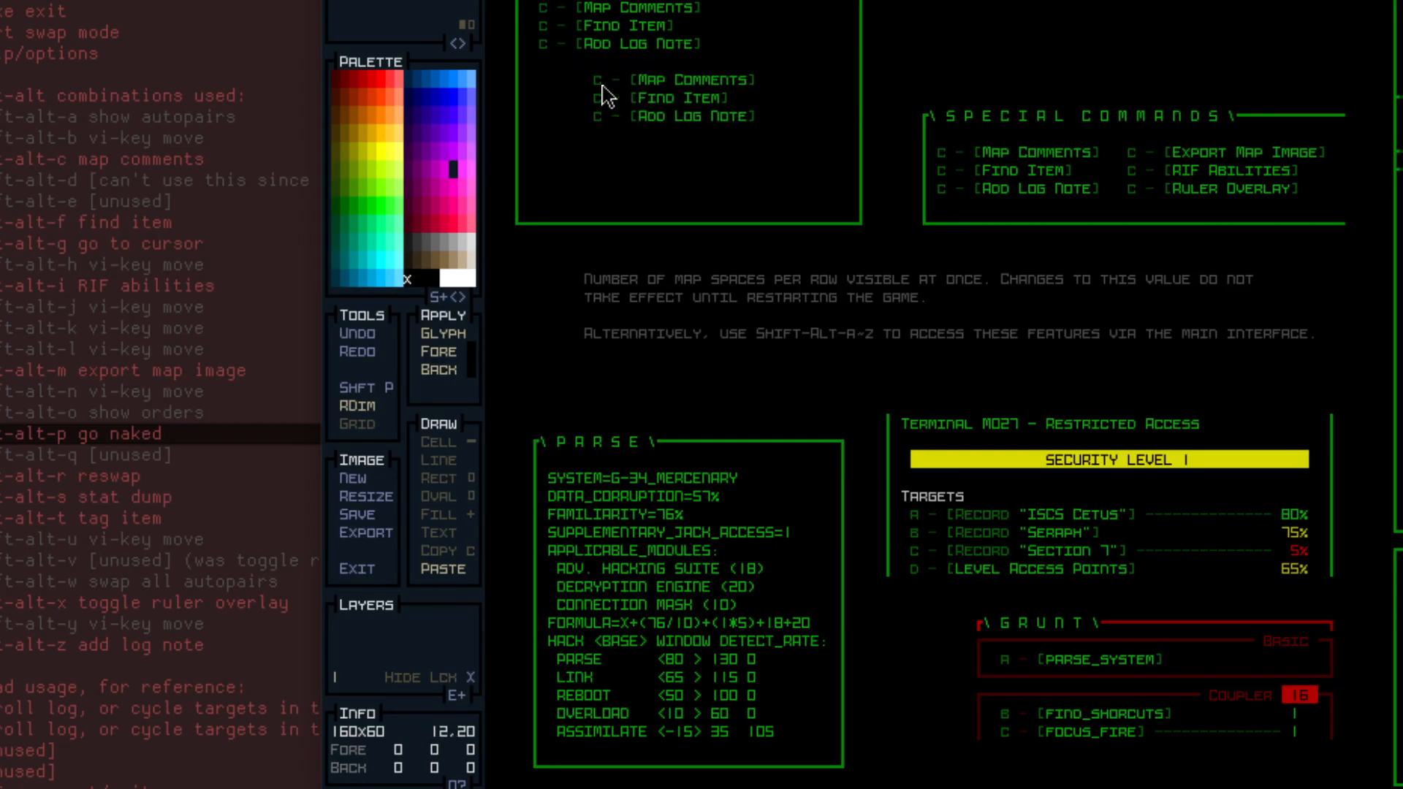
key(c)
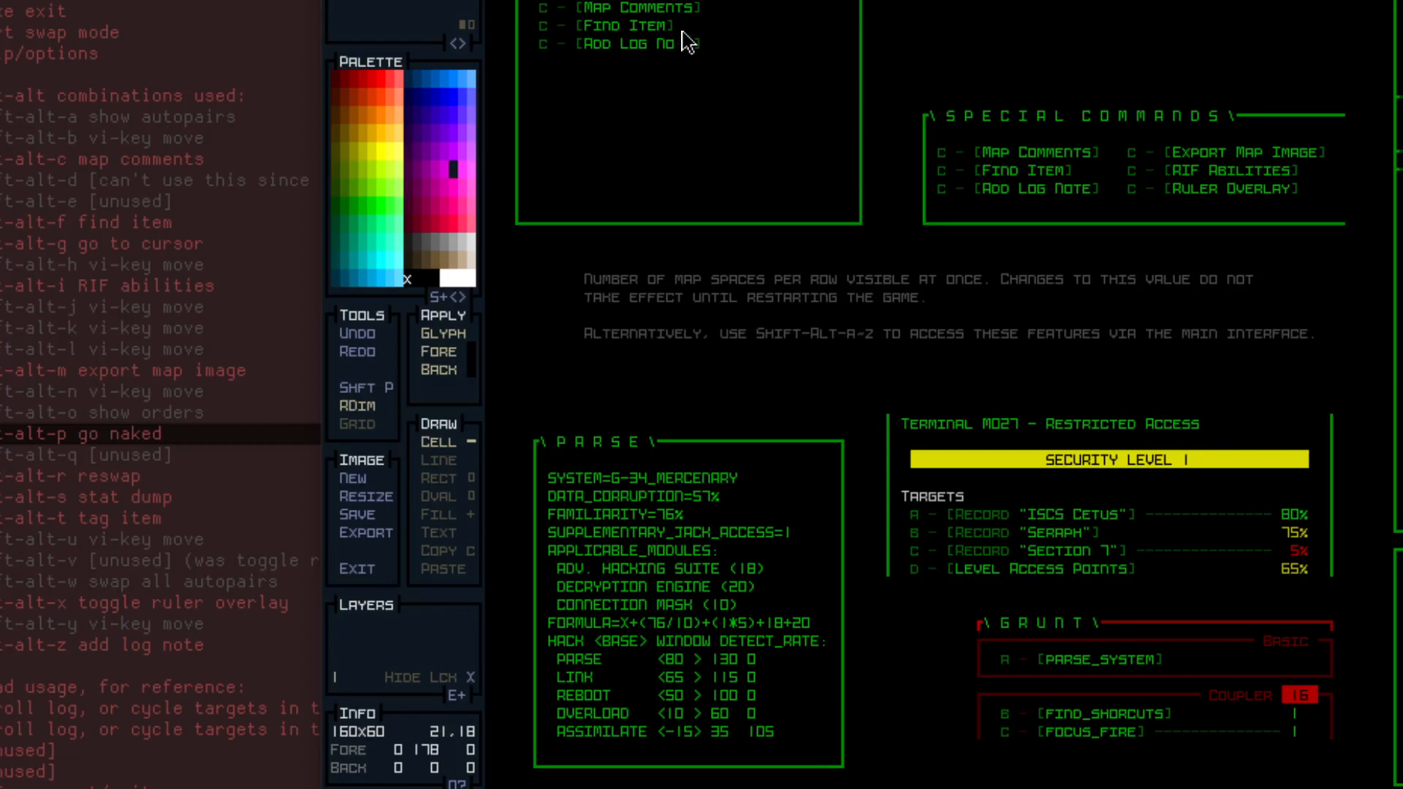
Move the Add Log Note entry down to the lower end of the new frame, aligned with the entries above.
key(c)
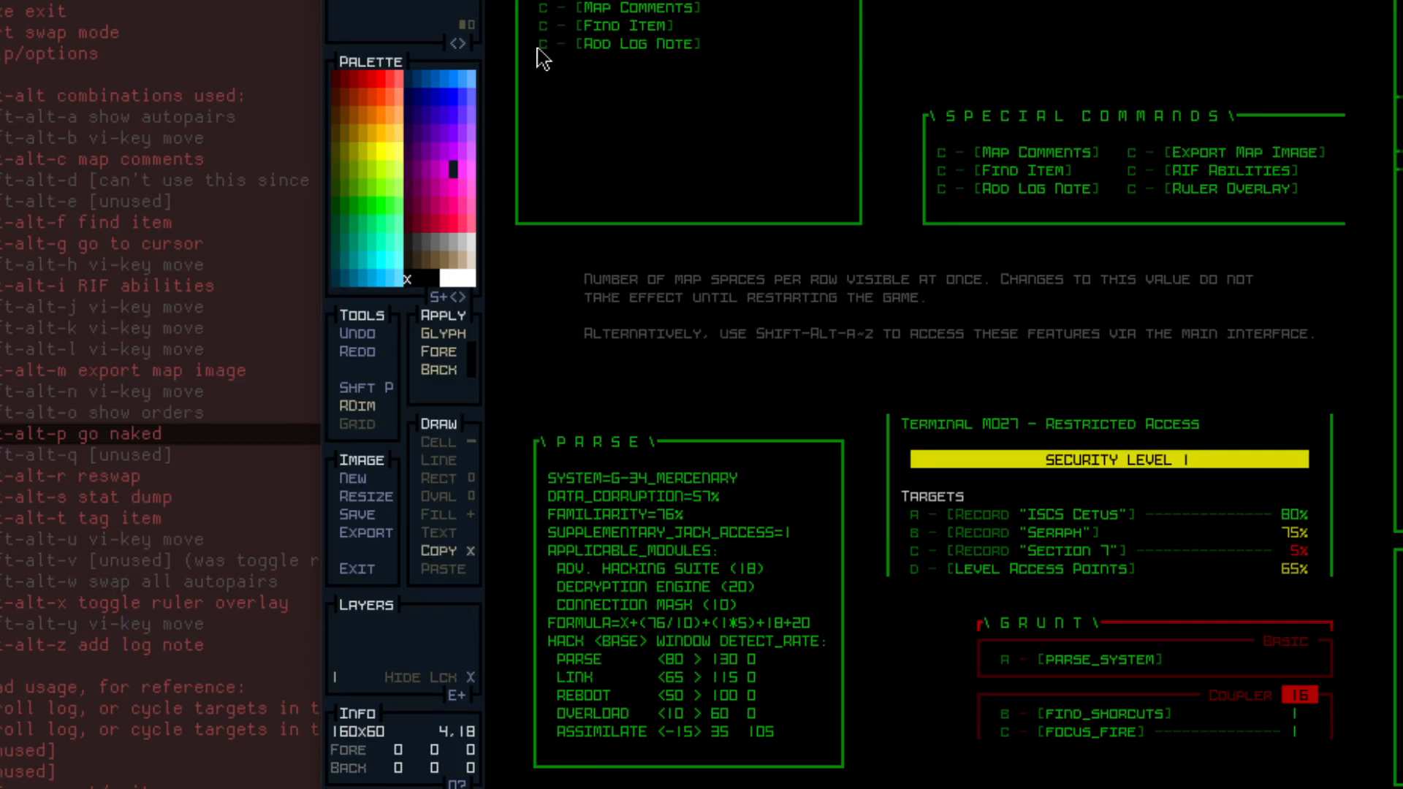
drag(539, 33, 719, 66)
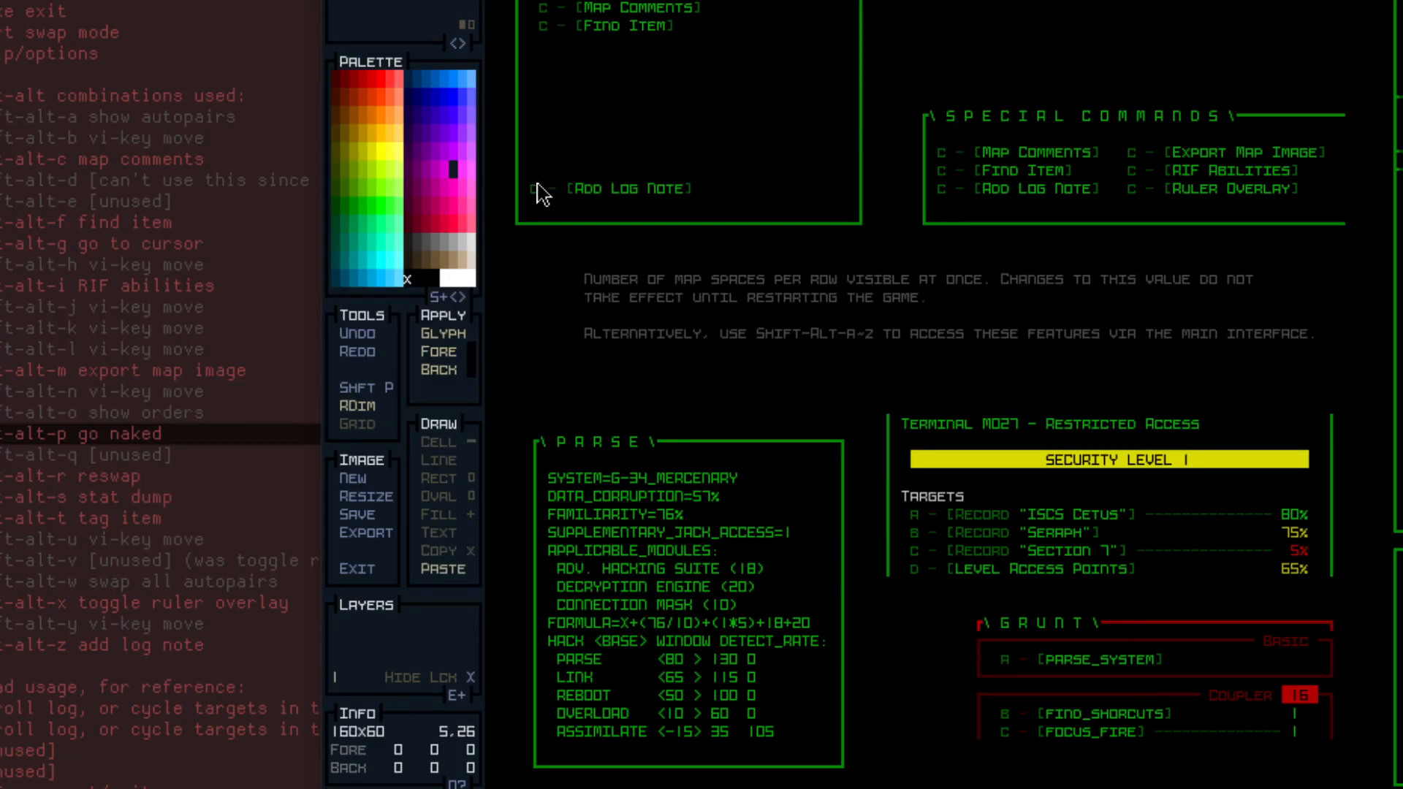
click(540, 187)
Duplicate the Find Item entry onto the row directly below it in the new frame.
key(ctrl+c)
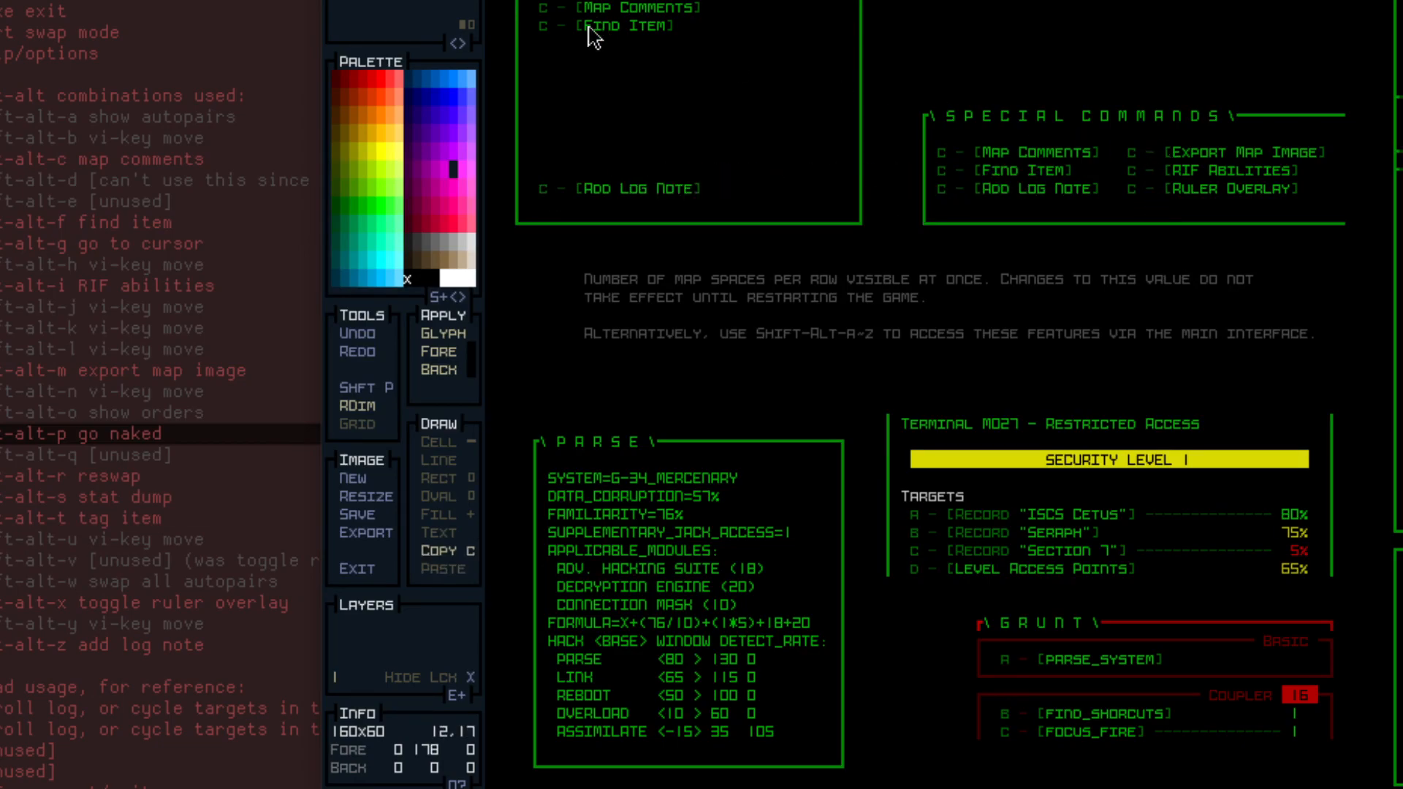
drag(540, 40, 701, 22)
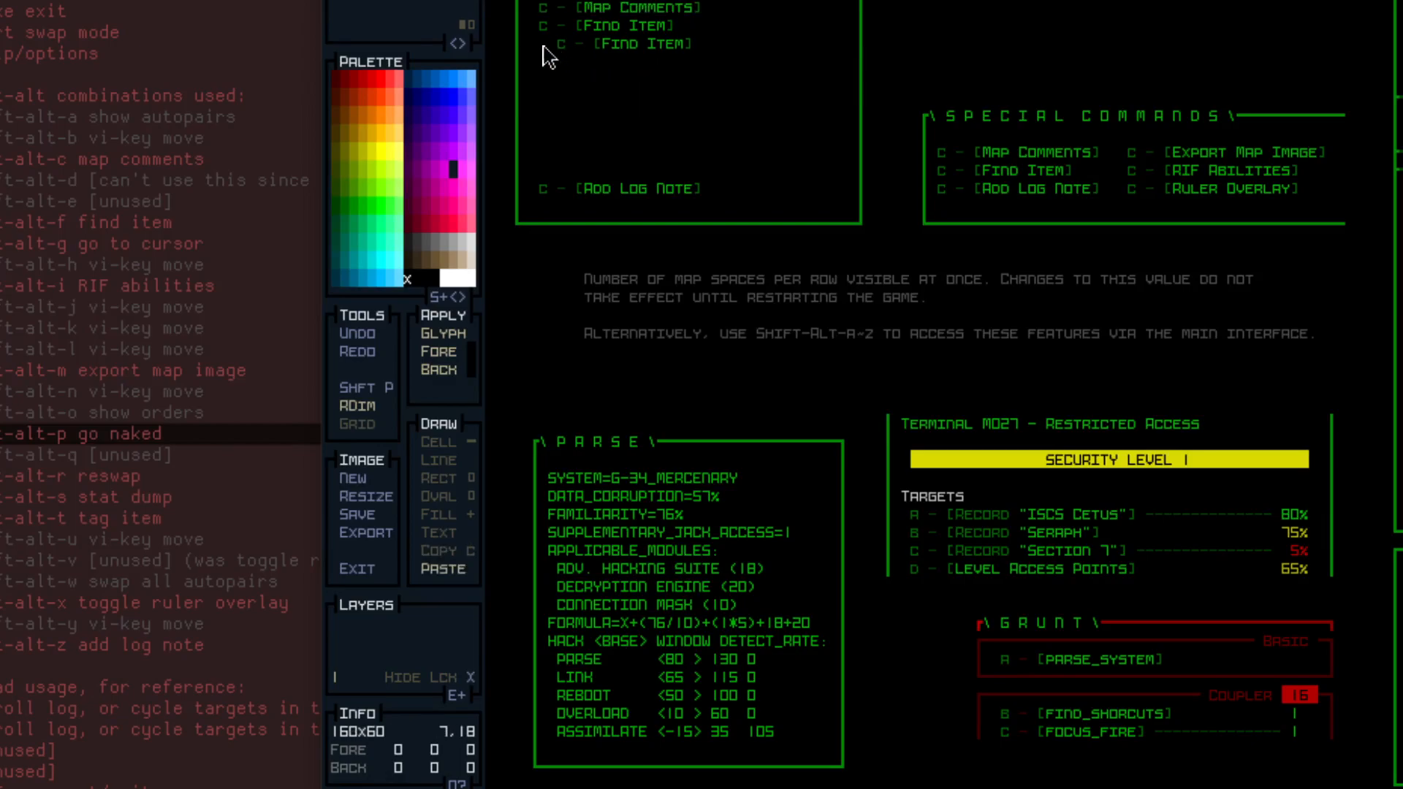
click(539, 42)
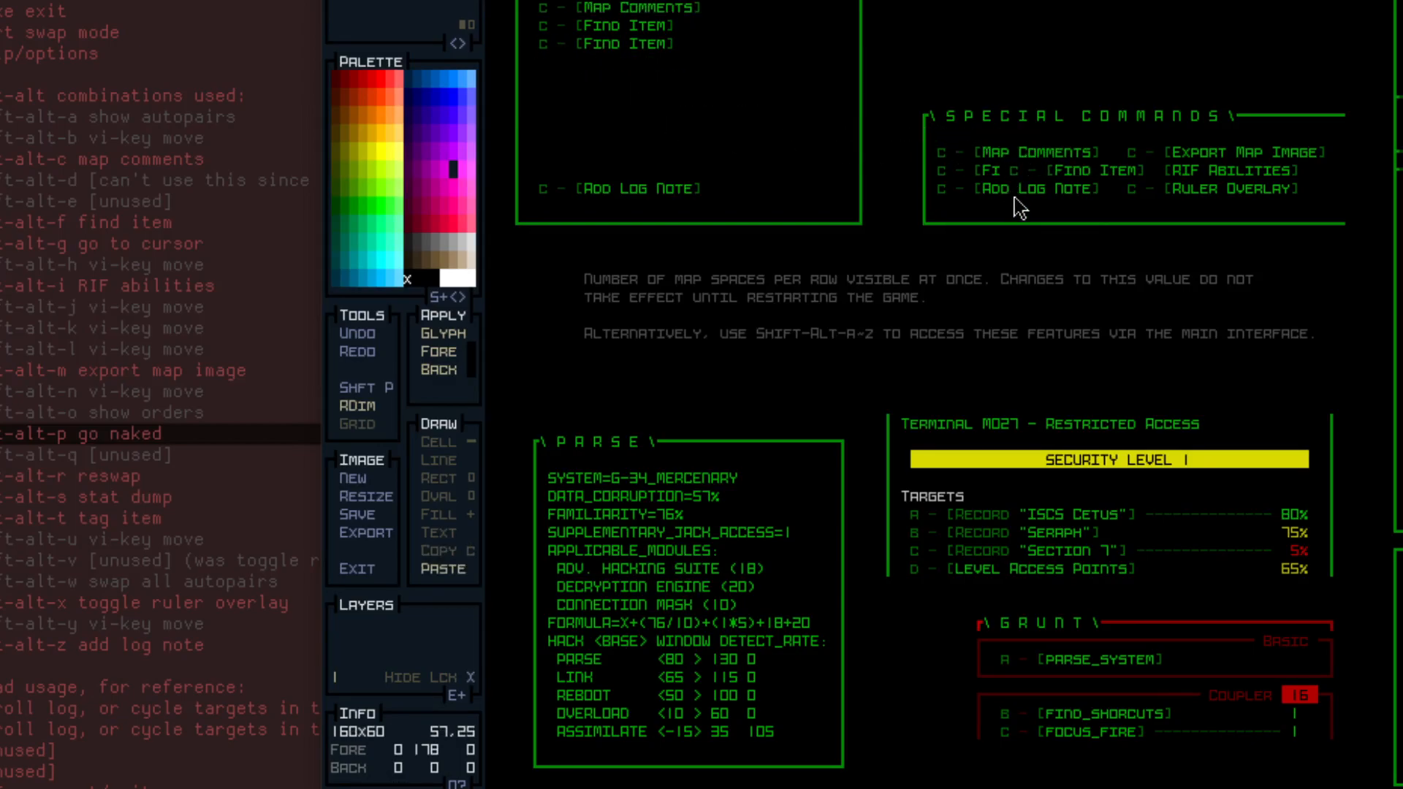
Copy the RIF Abilities entry from the Special Commands window to the row below the second Find Item entry.
key(c)
mouse_move(1105, 168)
mouse_down()
mouse_move(1306, 159)
mouse_move(1121, 170)
mouse_up()
right_click(1306, 159)
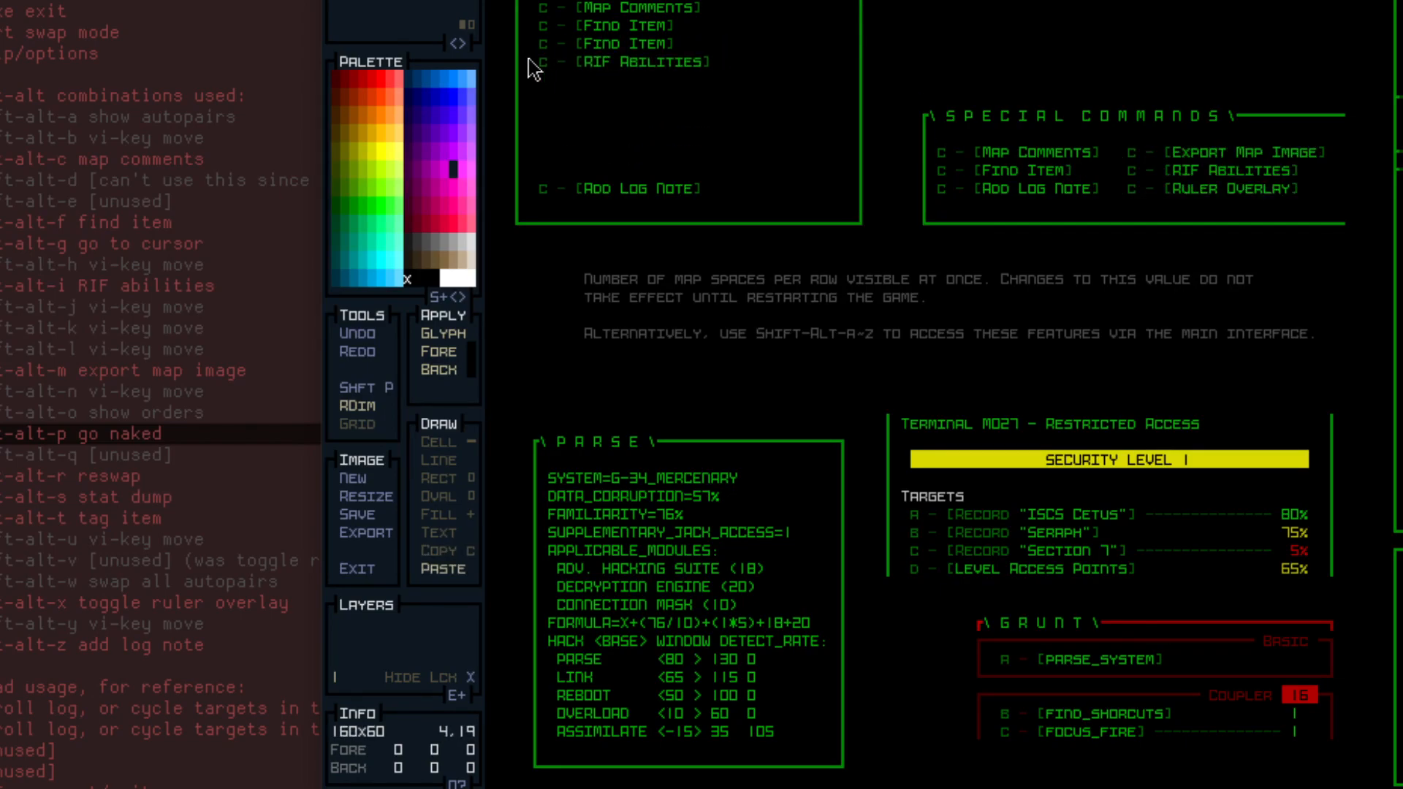
click(529, 60)
key(ctrl+c)
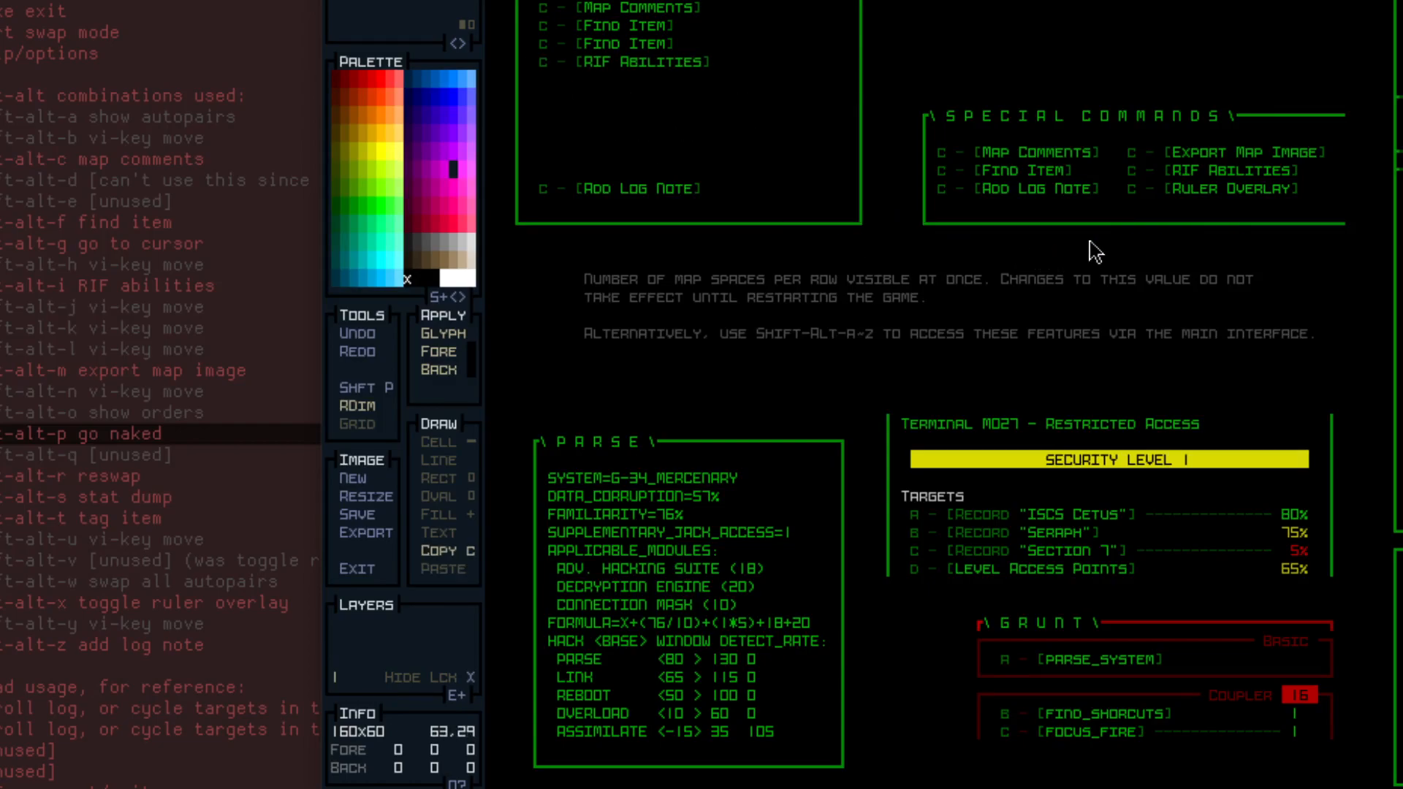
Copy the Export Map Image entry below RIF Abilities in the tall frame and fill the next four rows with Find Item entries.
drag(1329, 153, 1124, 152)
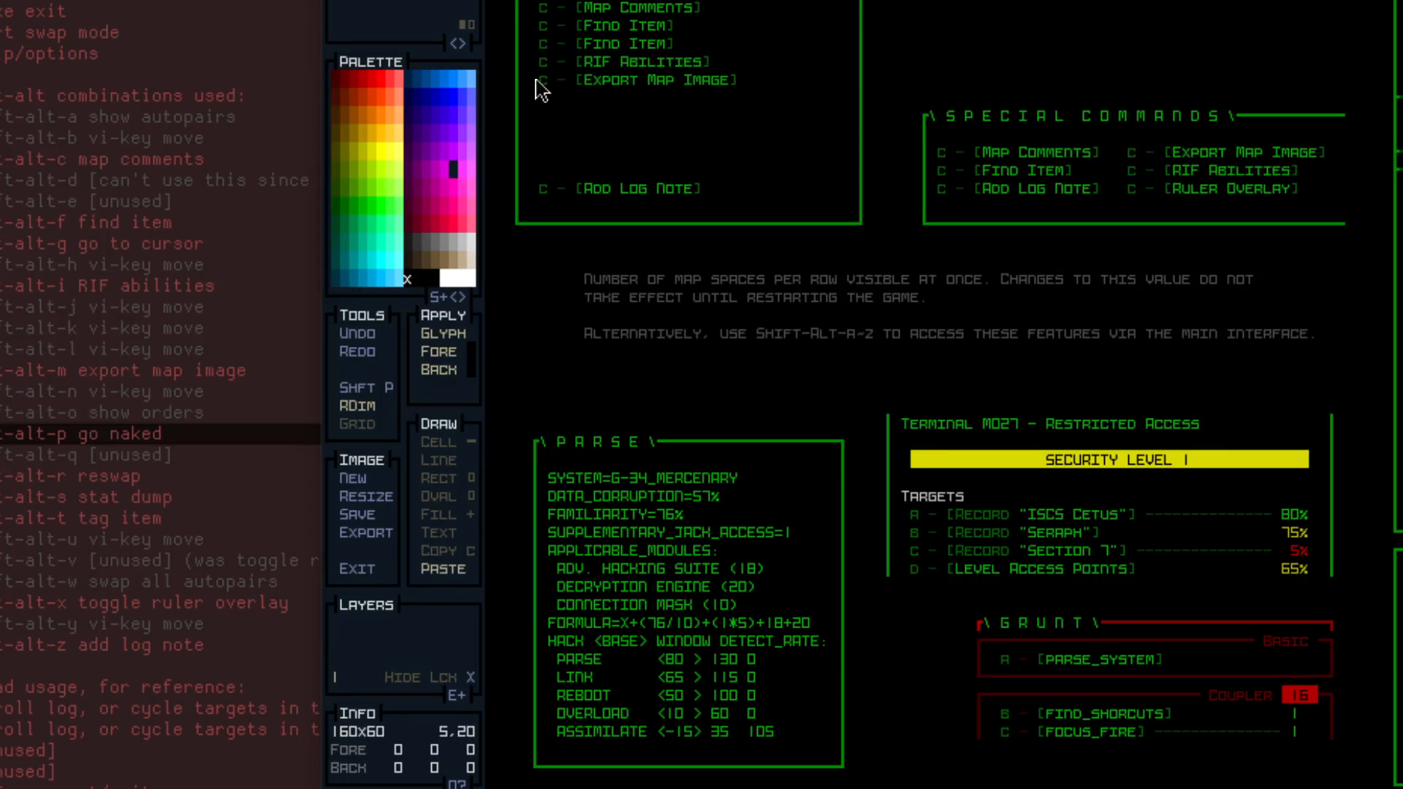
click(540, 80)
key(ctrl+c)
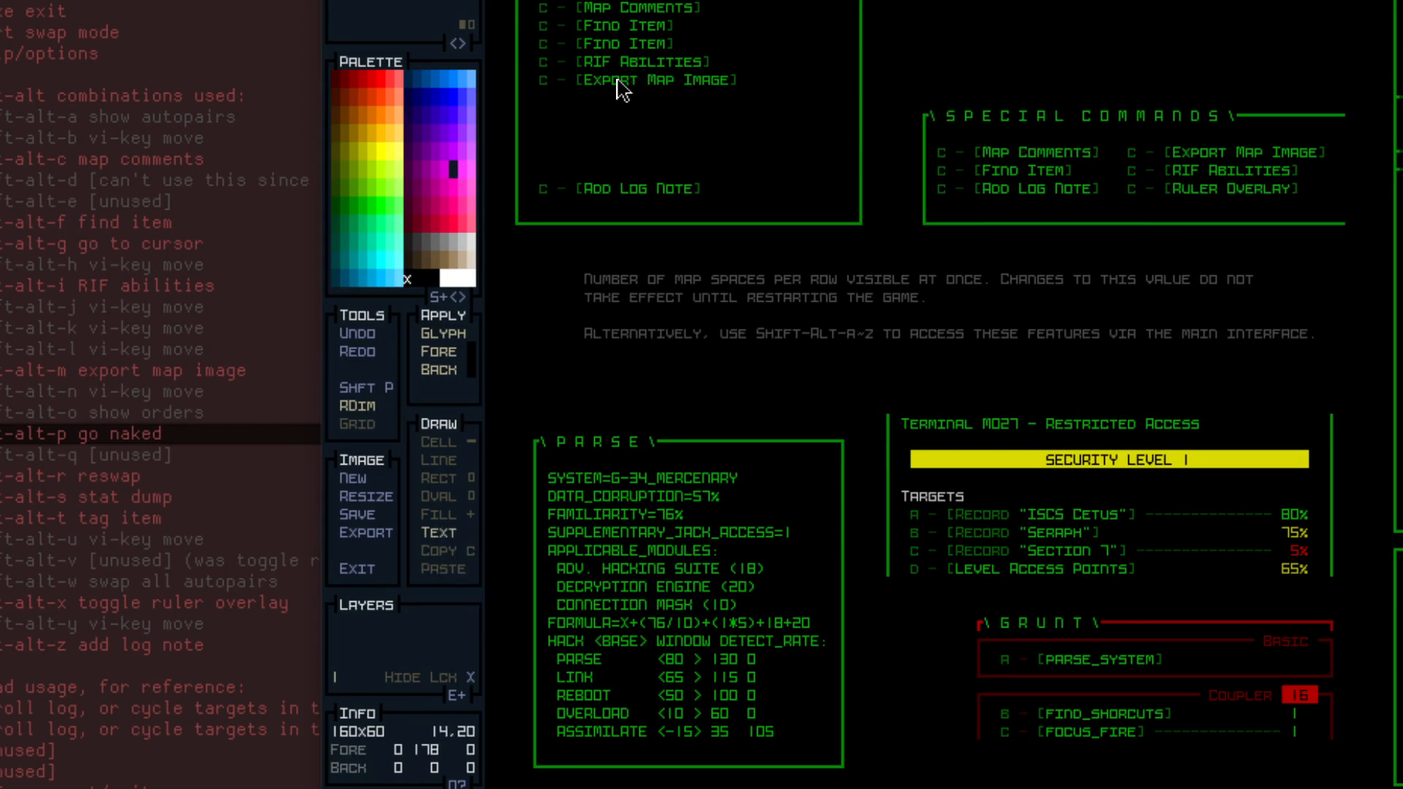
drag(547, 43, 672, 45)
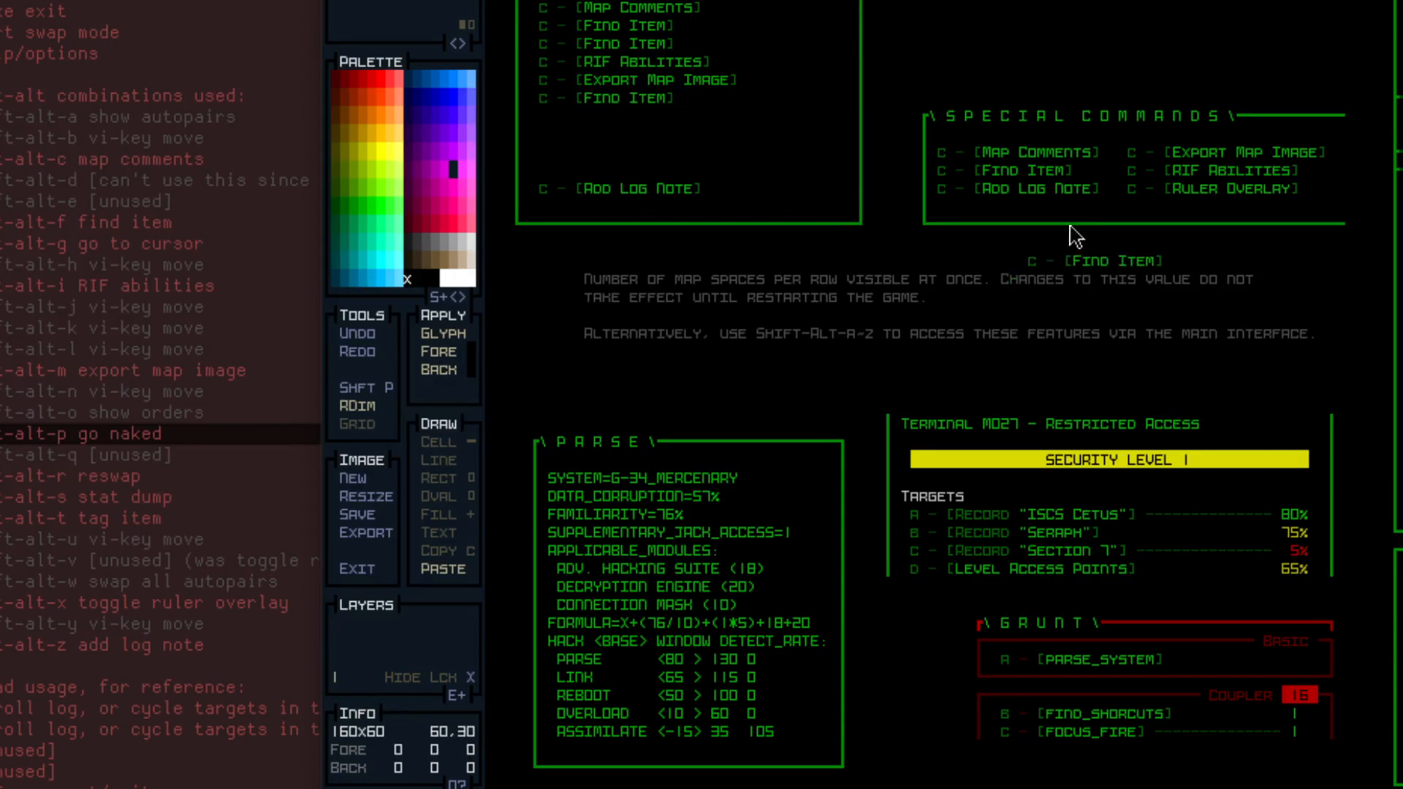
click(543, 102)
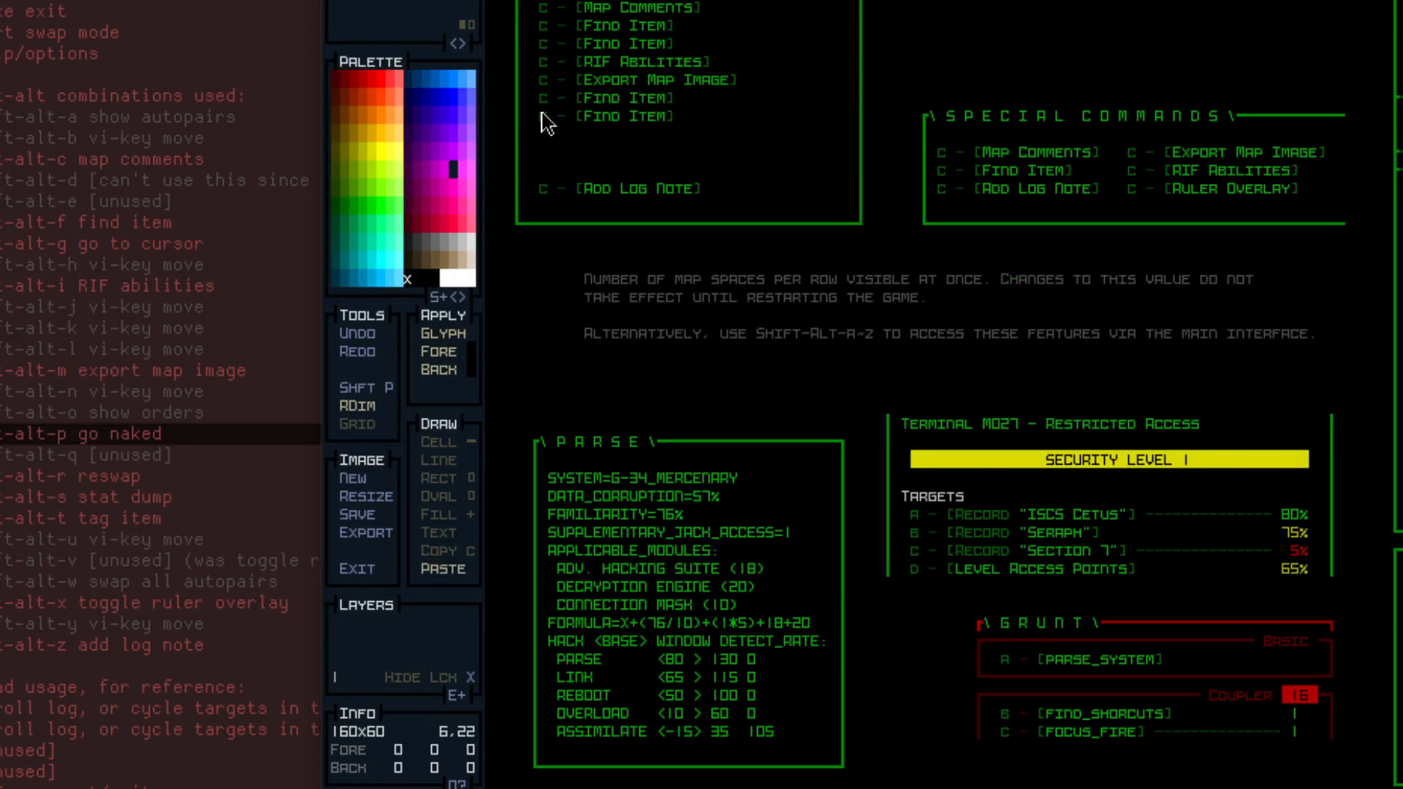
click(543, 130)
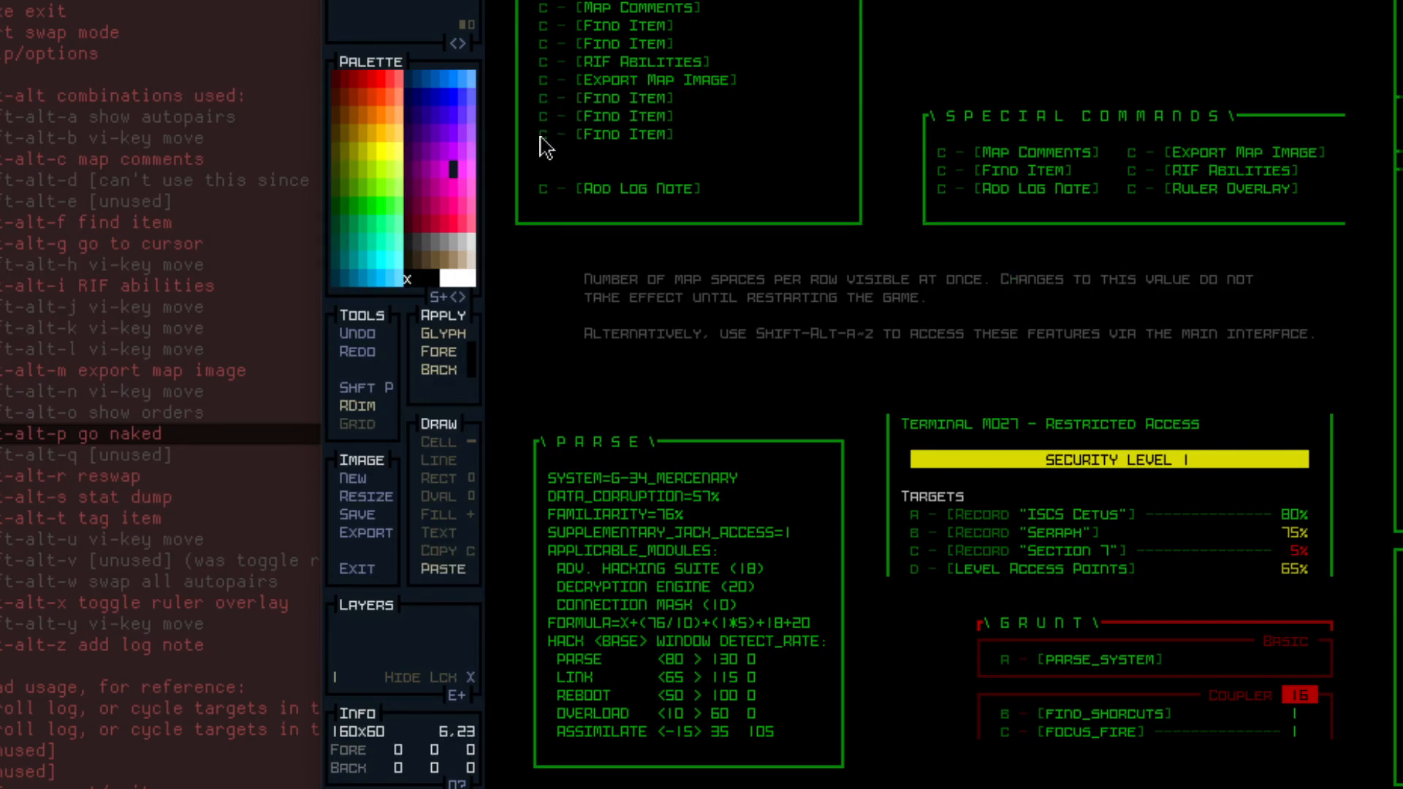
click(542, 139)
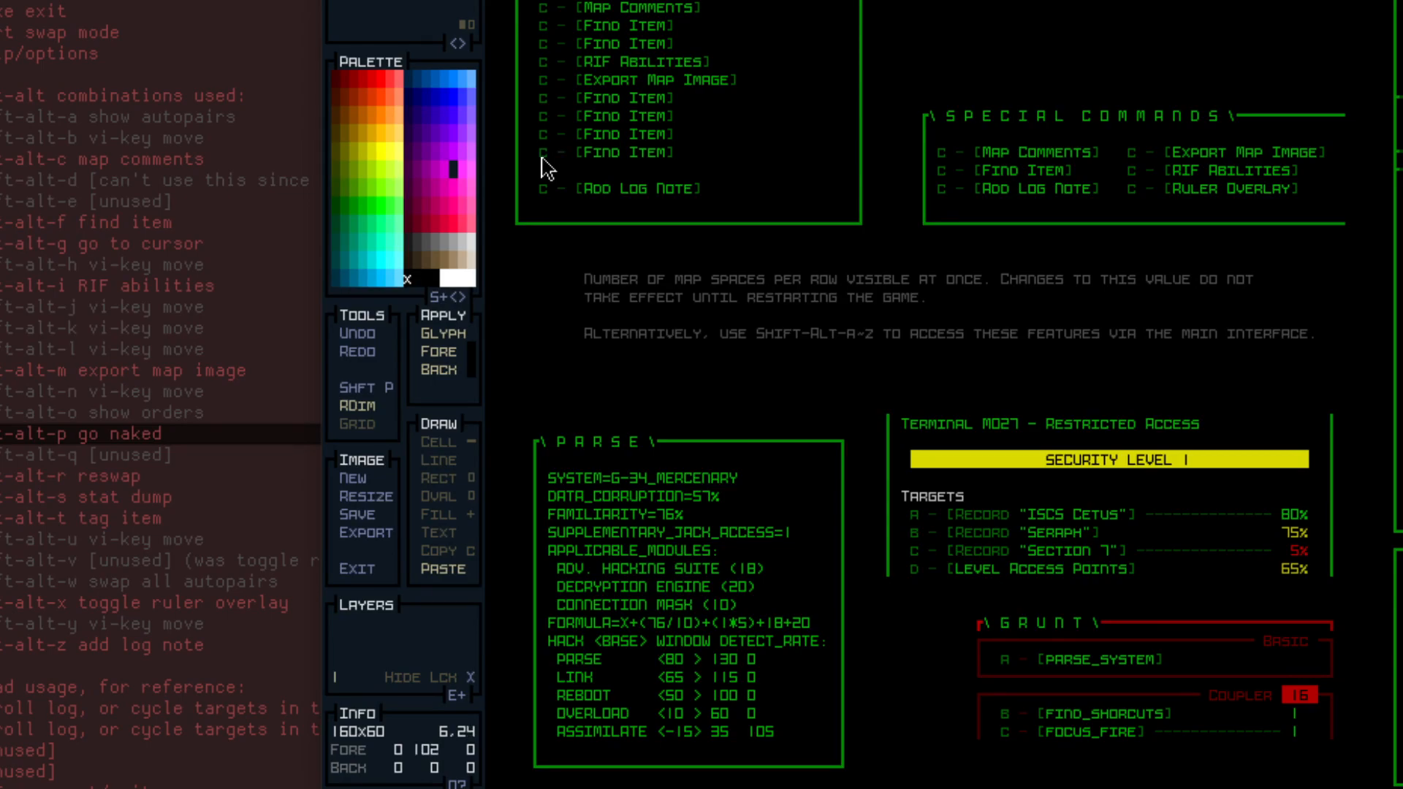
Copy the Ruler Overlay entry from the Special Commands window to the row directly above Add Log Note in the tall frame.
key(c)
drag(1129, 188, 1324, 195)
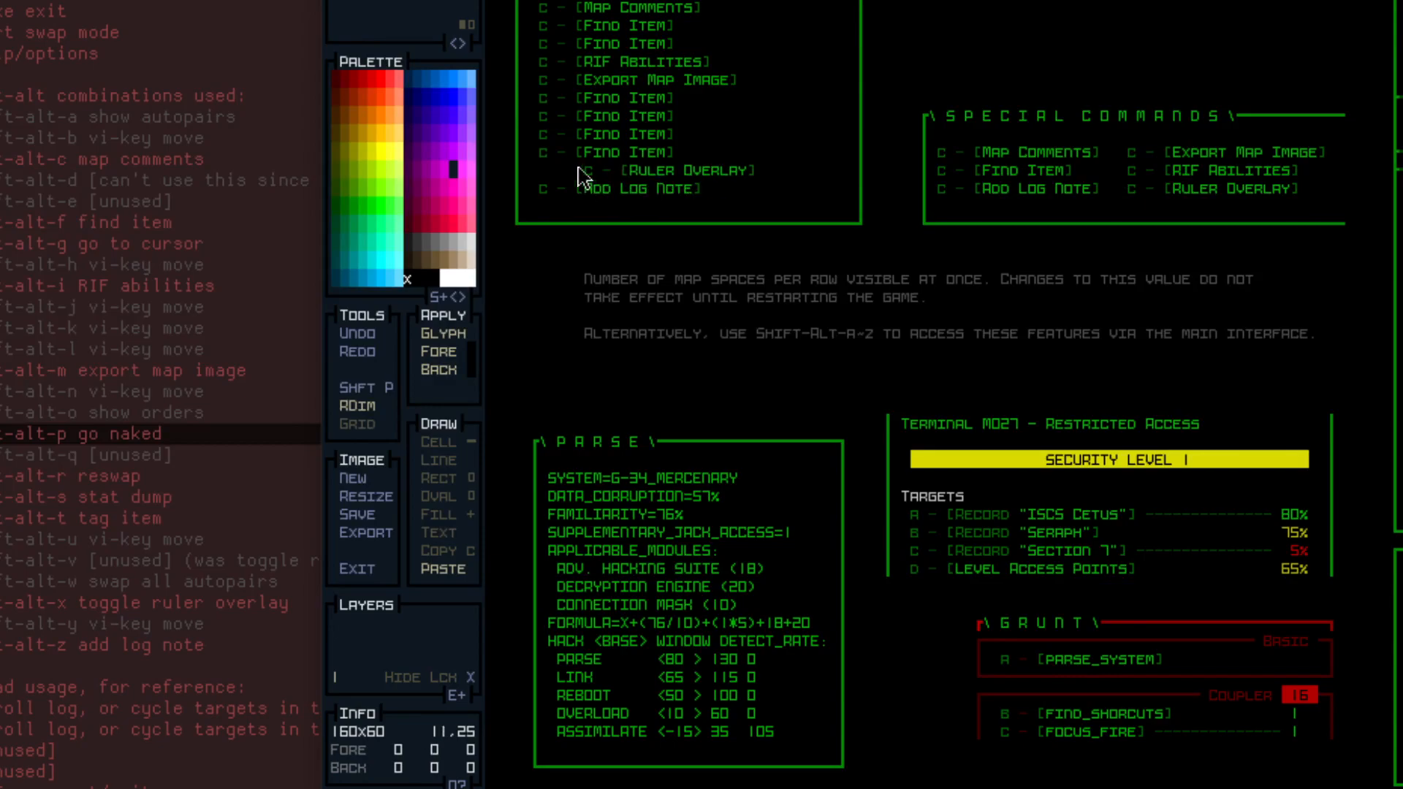
click(546, 179)
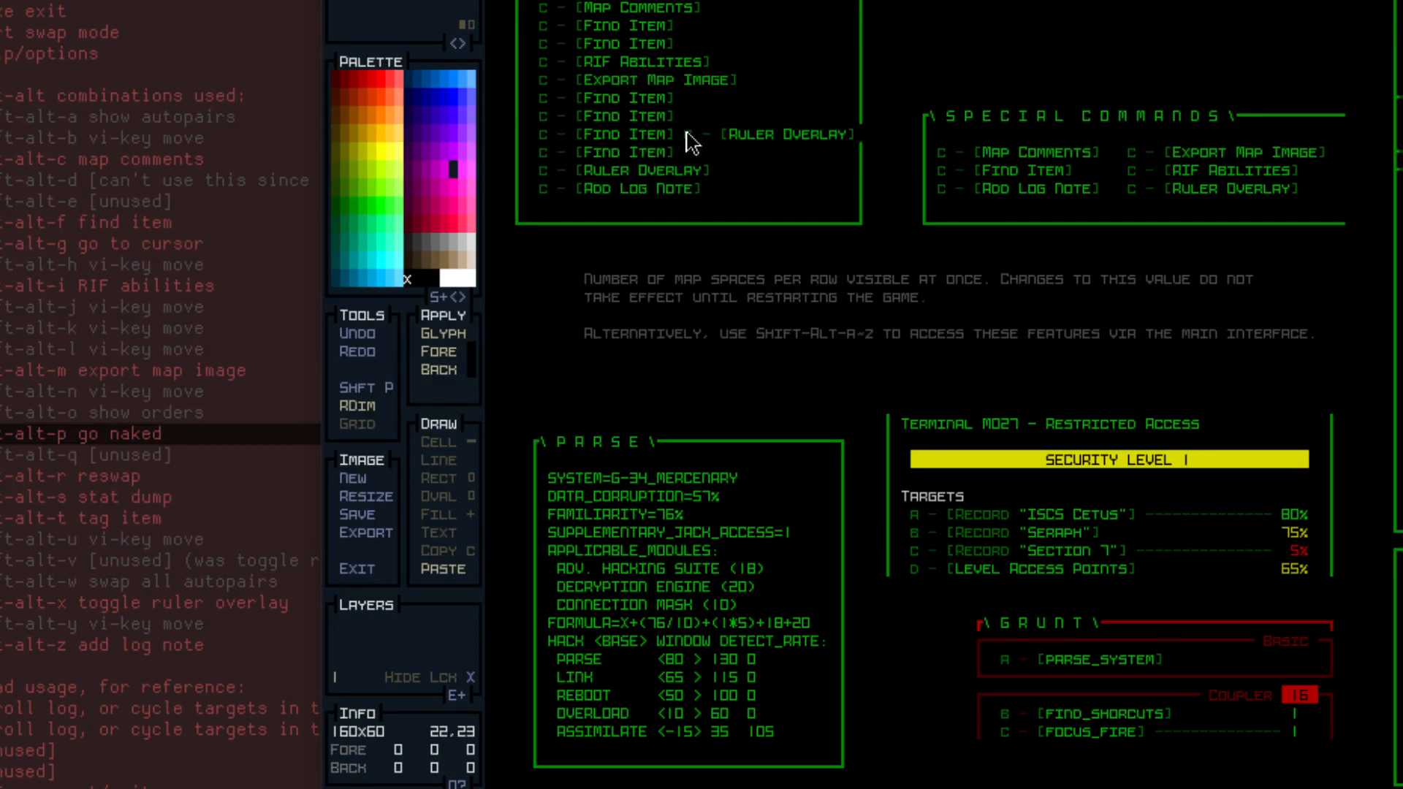
key(Escape)
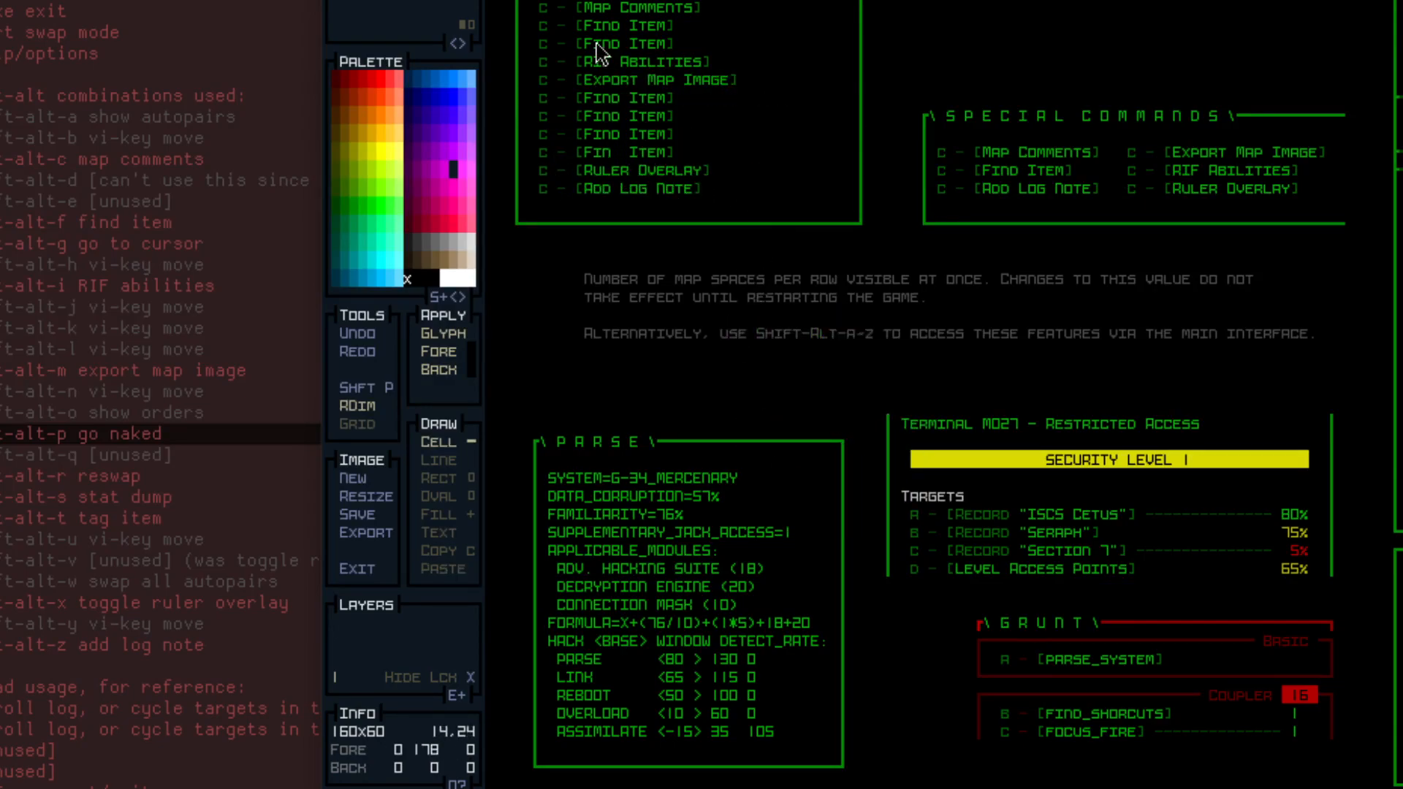
Letter the tall frame's entries C, F, G, I, M, P, R, S, T, X and Z in descending row order.
key(ctrl+c)
drag(641, 10, 754, 184)
key(t)
right_click(543, 9)
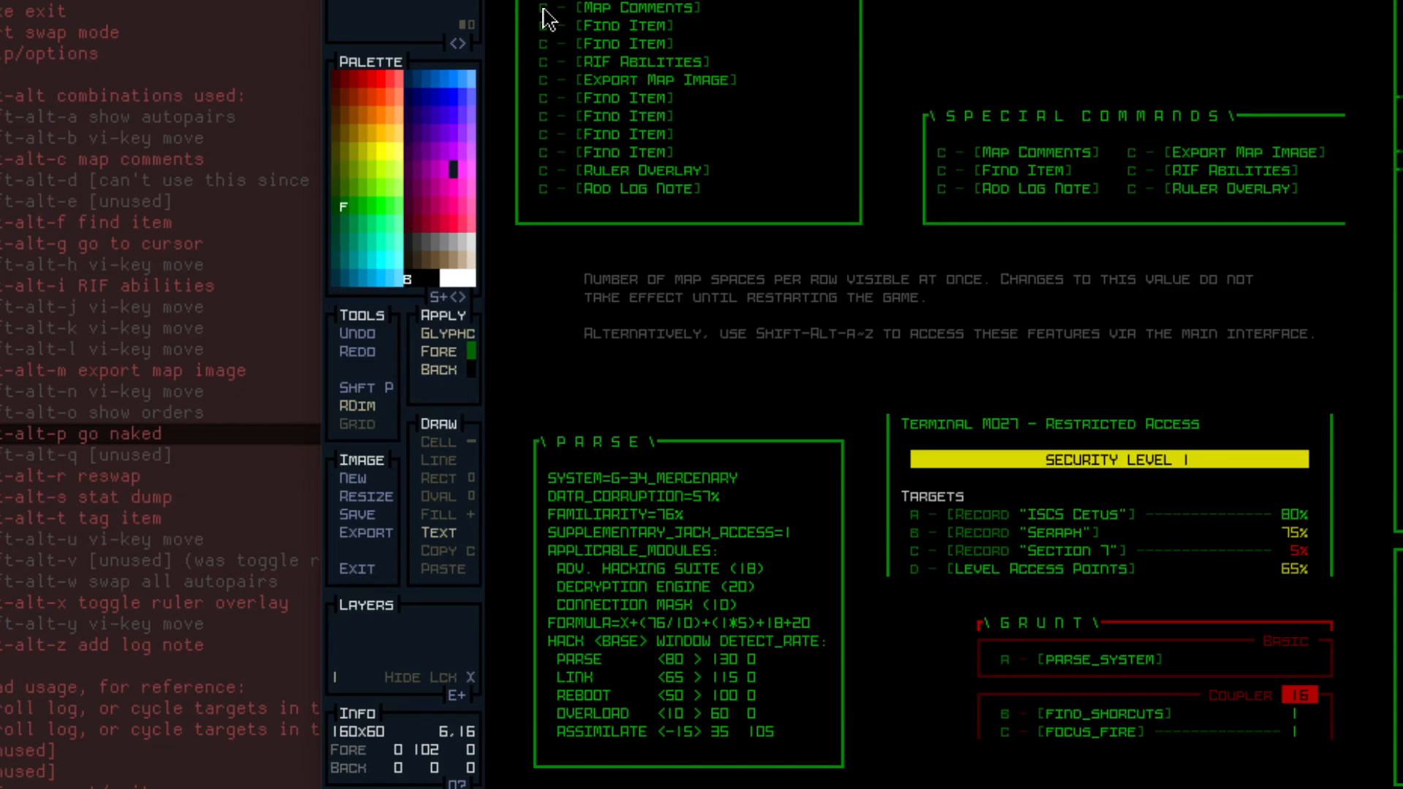
click(543, 9)
Open the Help 5-8 image and compare its upper layers by switching the visibility of layers 3 and 4.
mouse_move(326, 212)
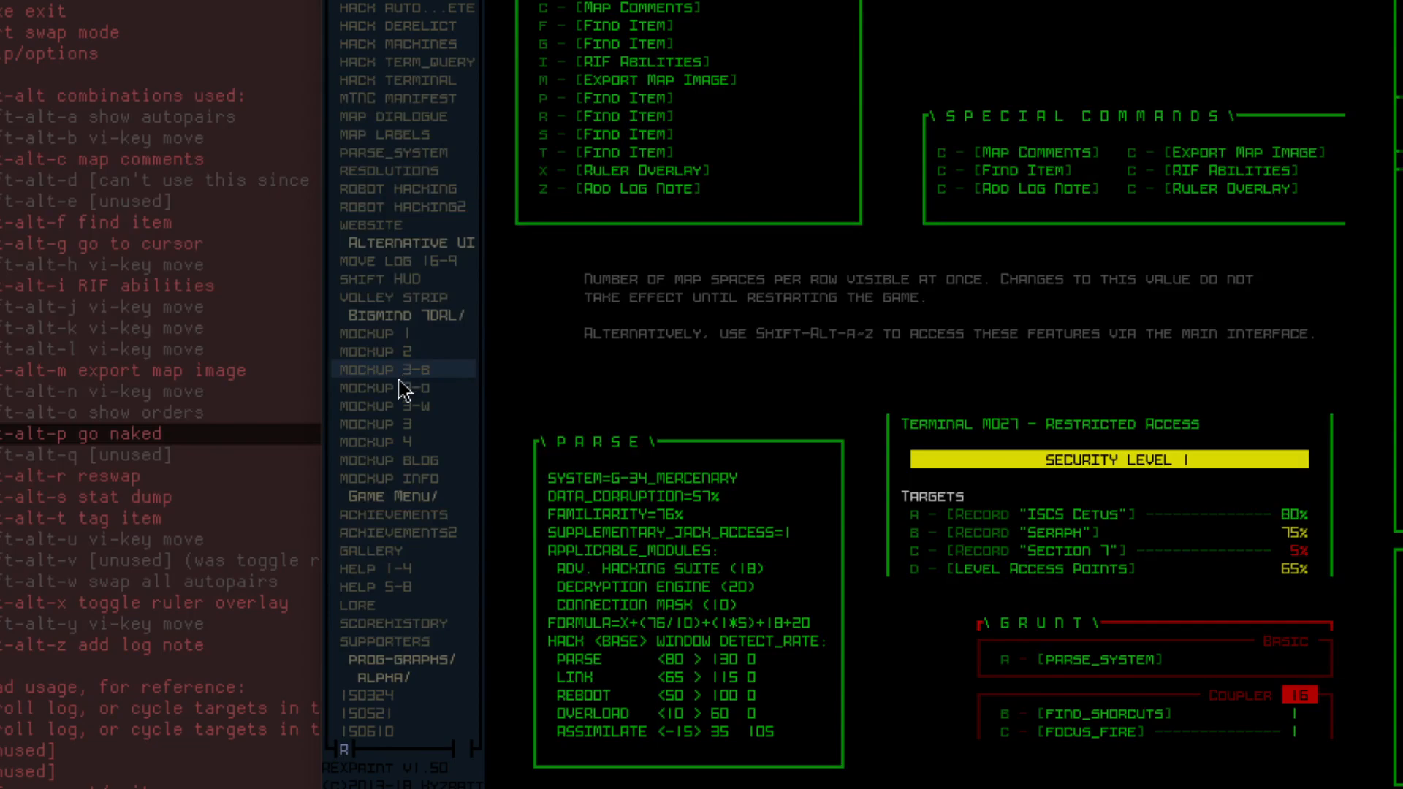
scroll(402, 386, down, 5)
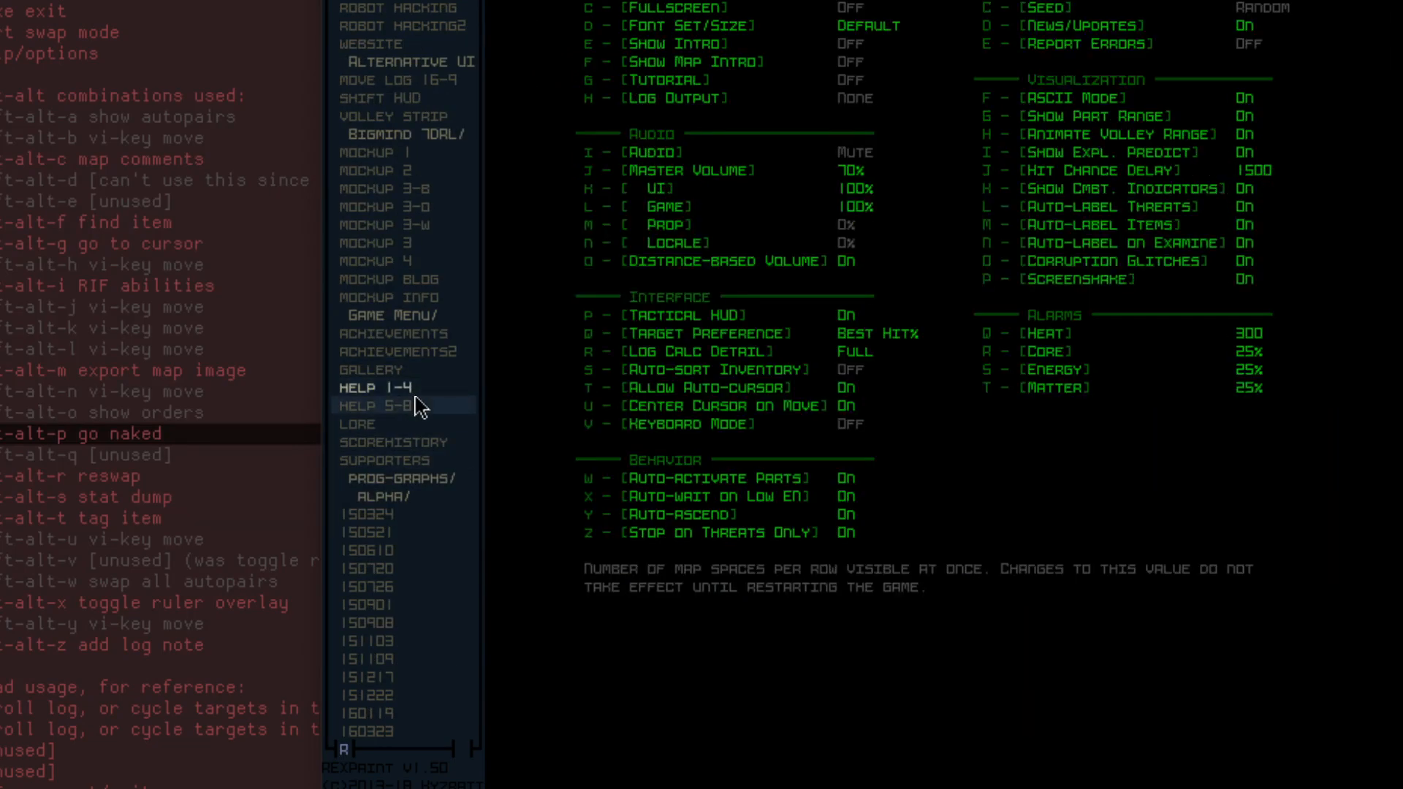
click(416, 404)
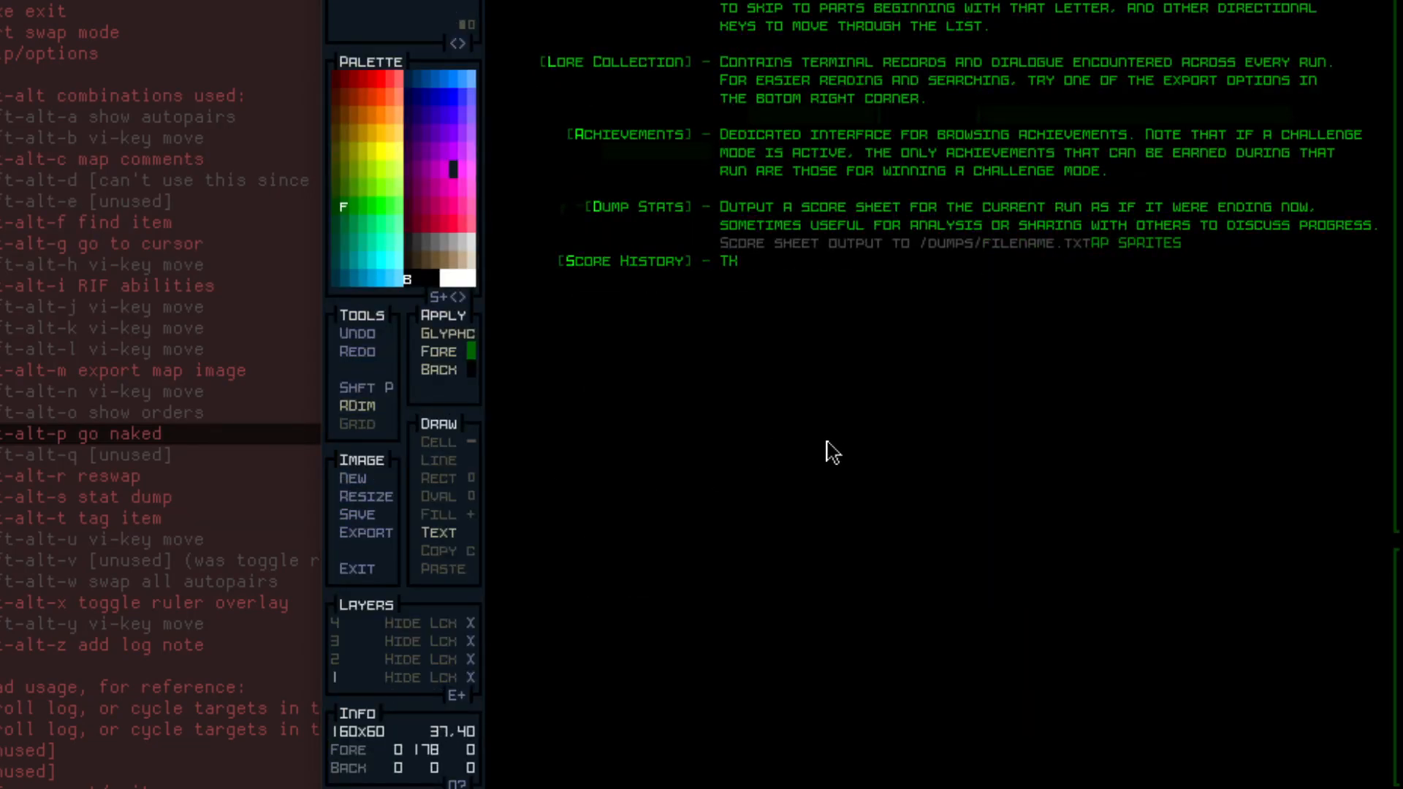
key(ctrl+4)
key(ctrl+3)
key(ctrl+4)
key(ctrl+3)
key(ctrl+4)
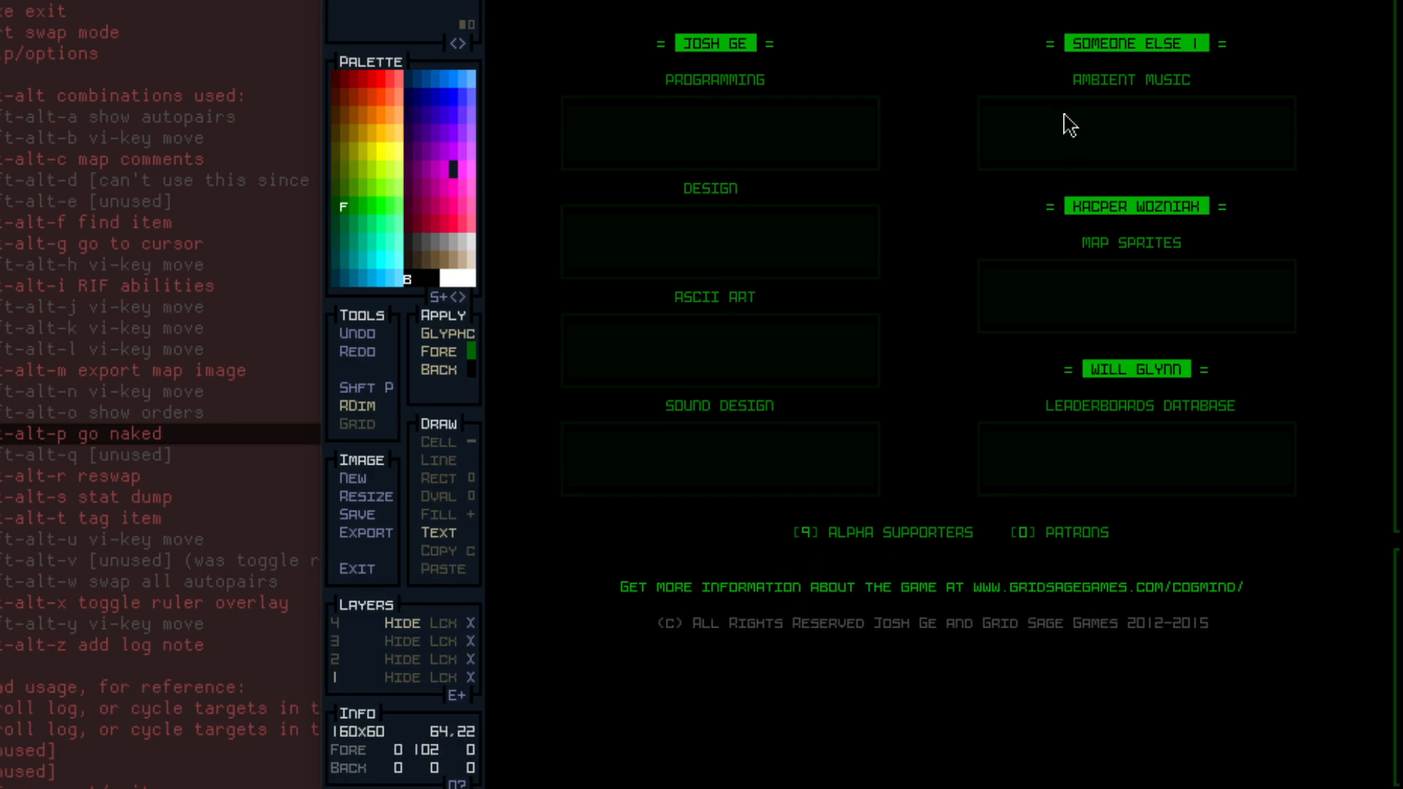
Hide layers 3 and 2 of the Help 5-8 image to view the layout on layer 1.
click(406, 643)
click(407, 643)
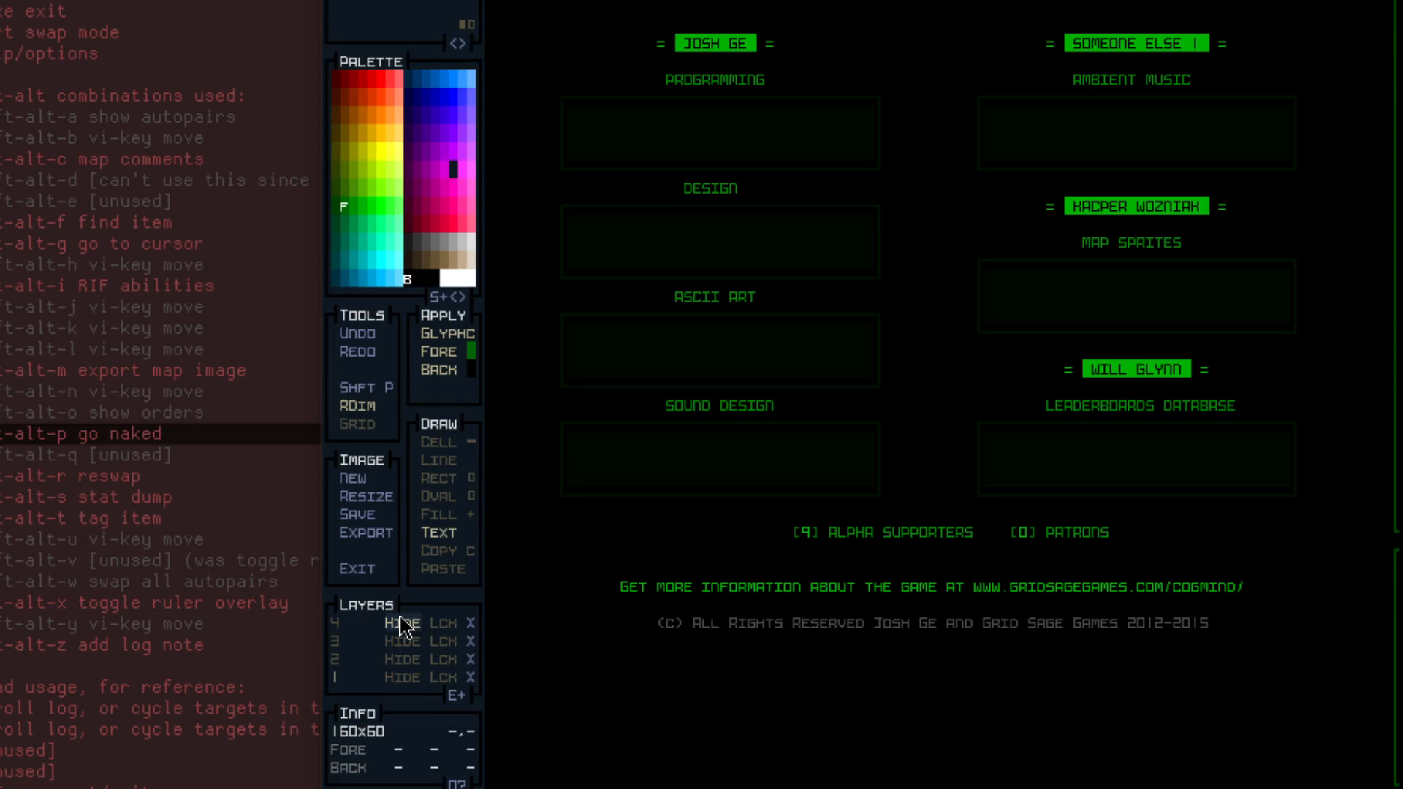
click(403, 640)
click(408, 660)
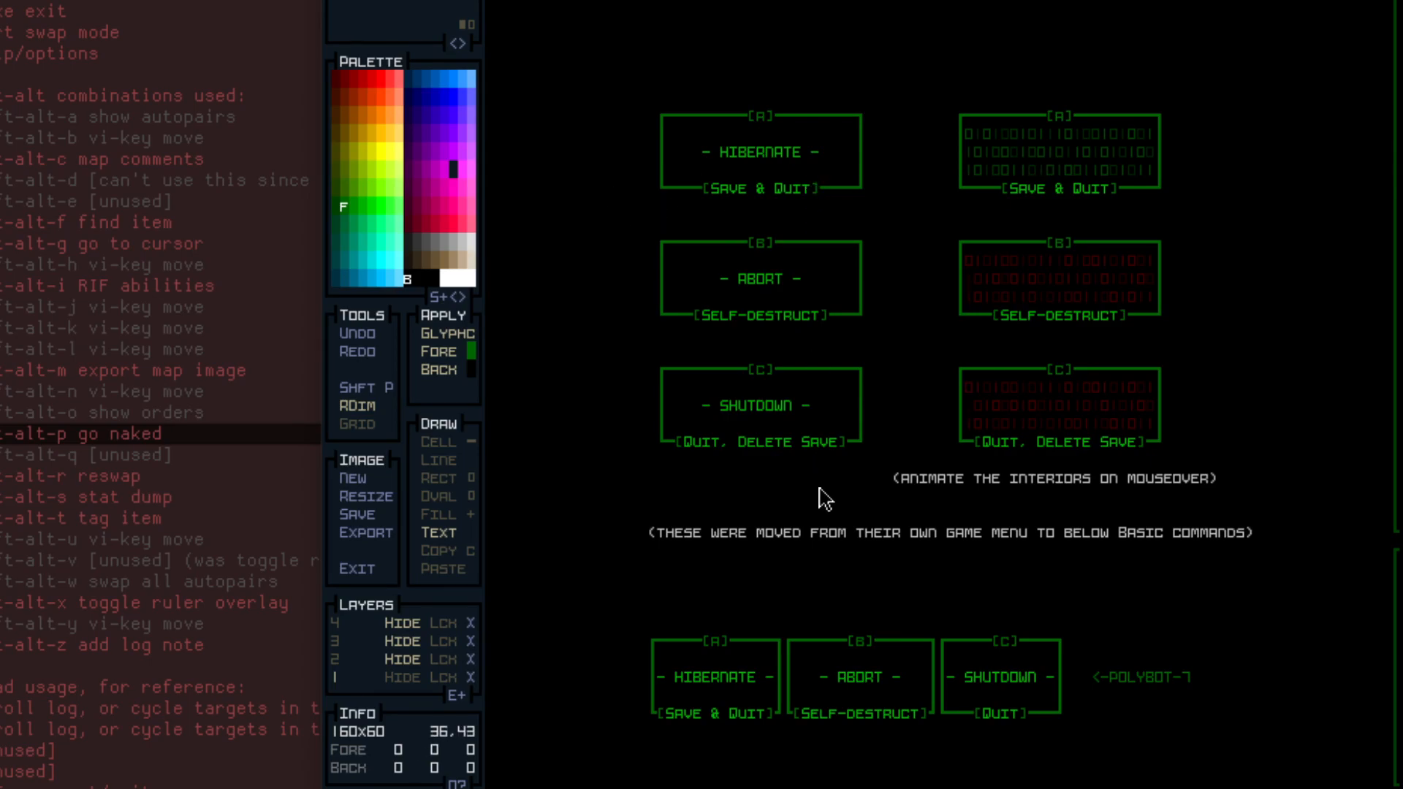
Preview the Help 1-4 options image and reopen the GUI - Special image.
key(Tab)
key(Tab)
key(Up)
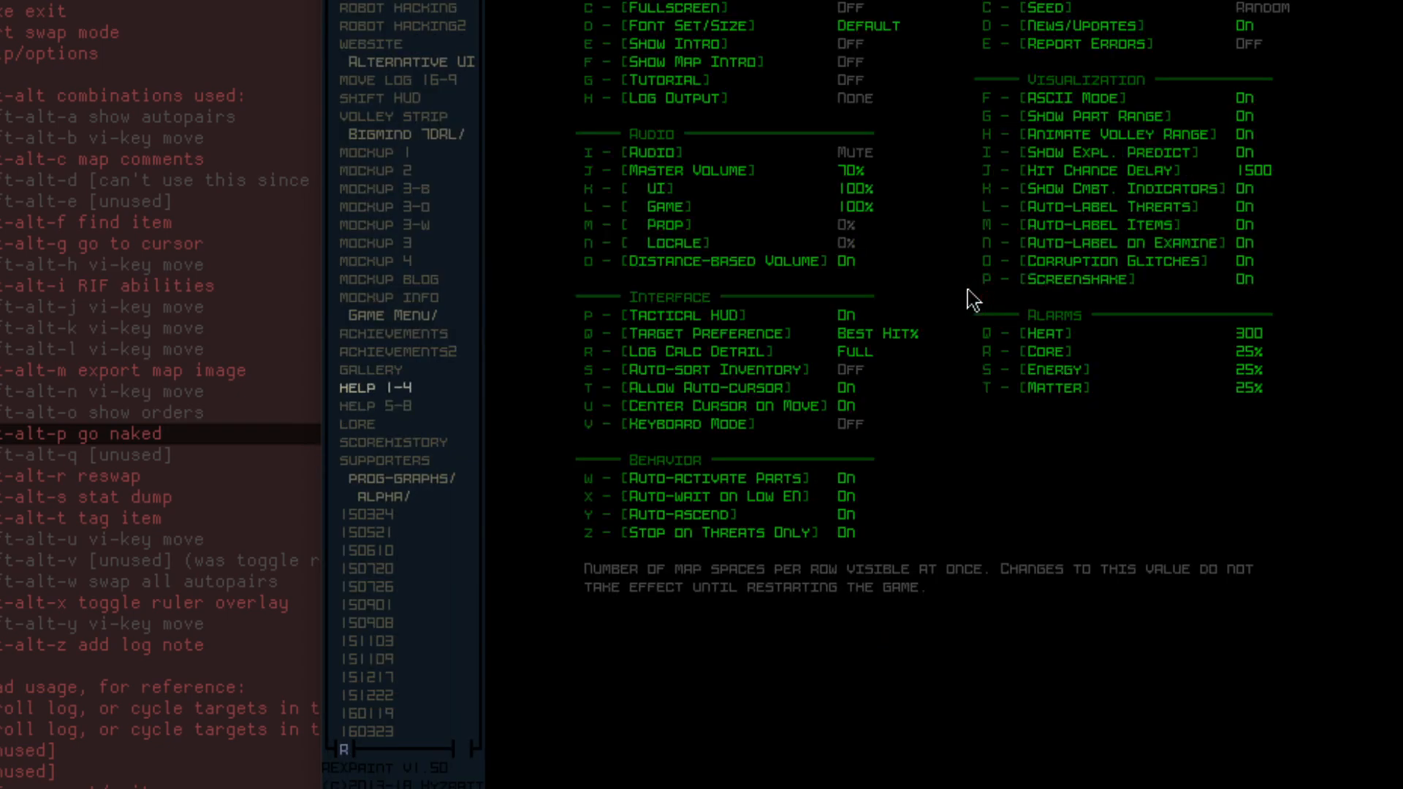
key(Down)
scroll(372, 353, up, 2)
scroll(371, 361, up, 4)
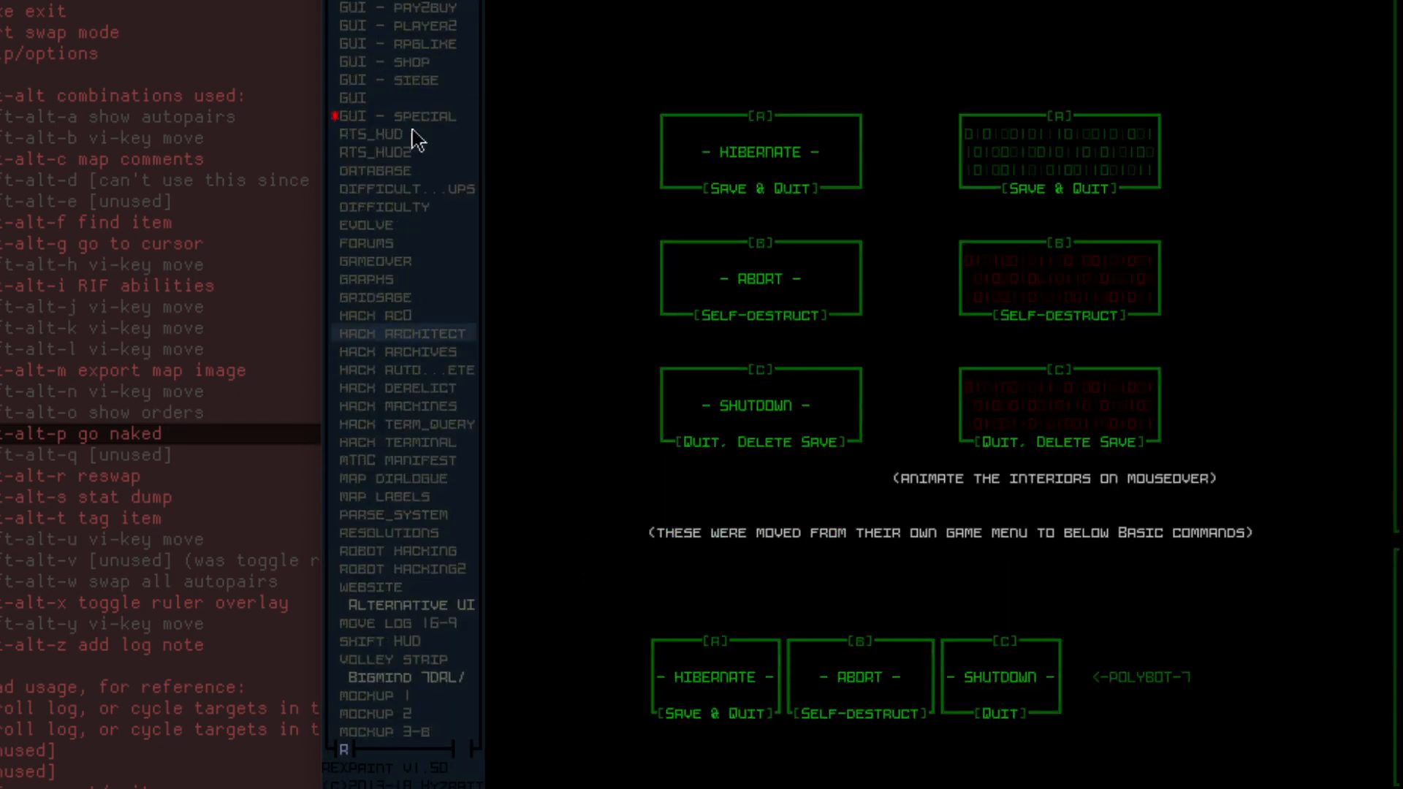
click(431, 120)
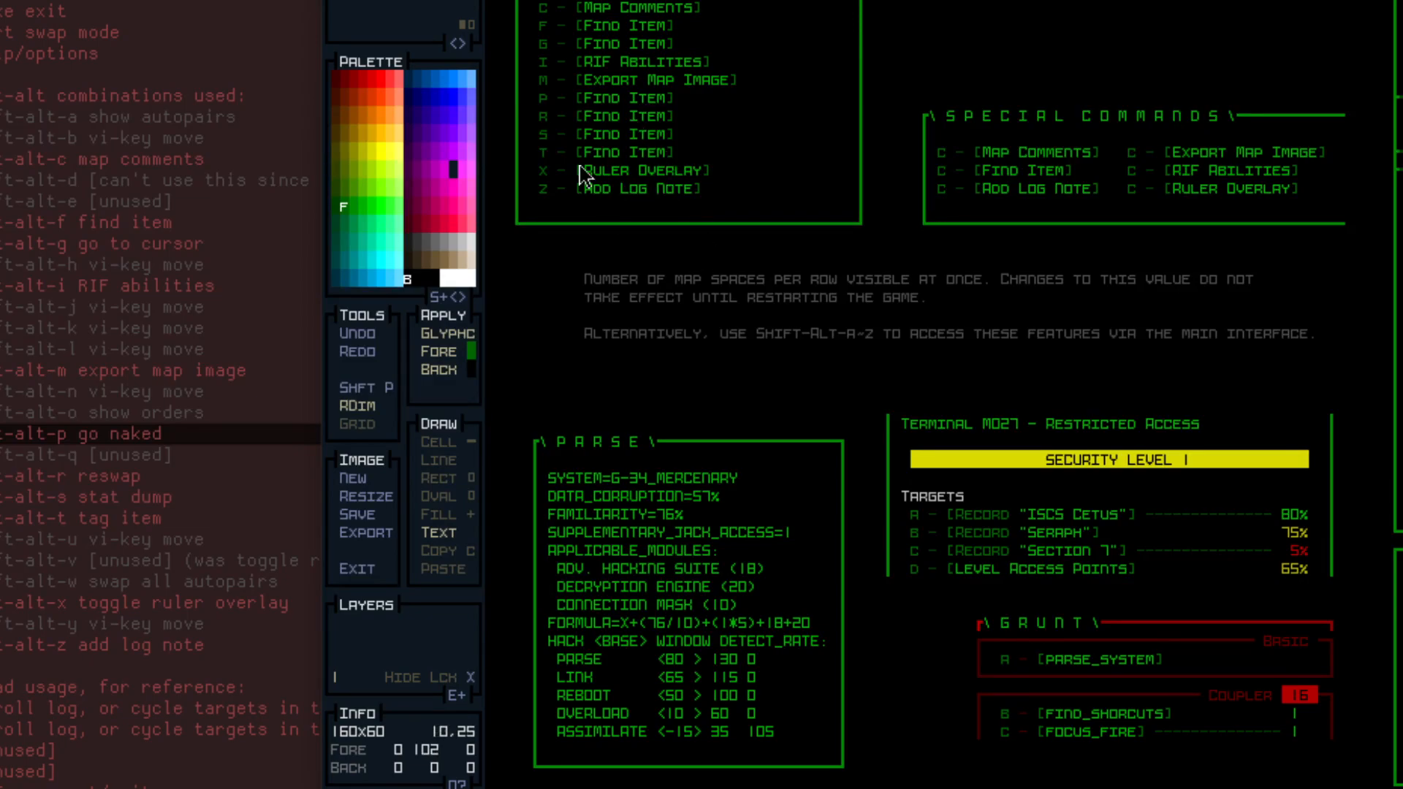
Compare the Help 5-8 and Help 1-4 images once more and return to the GUI - Special mockup.
key(ctrl+Tab)
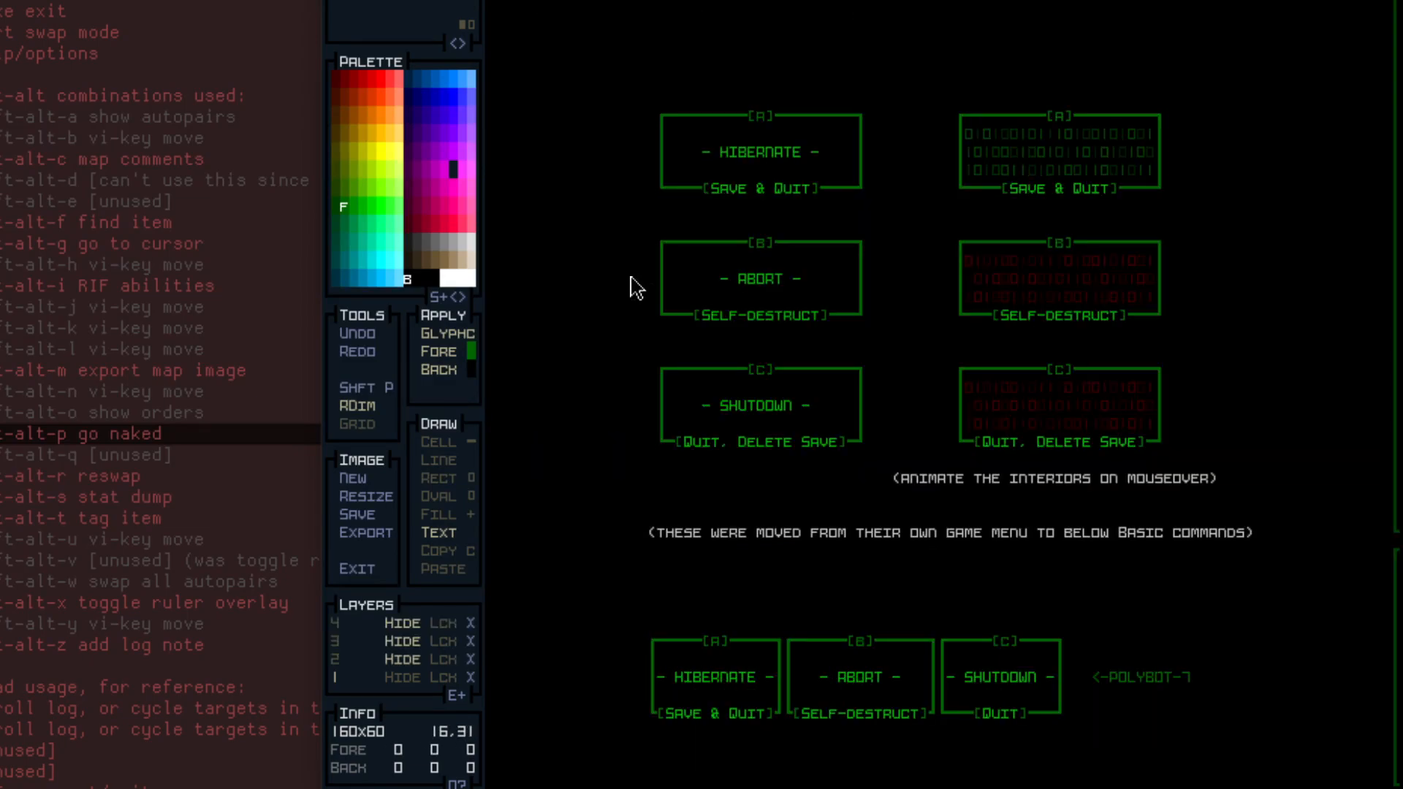
key(Tab)
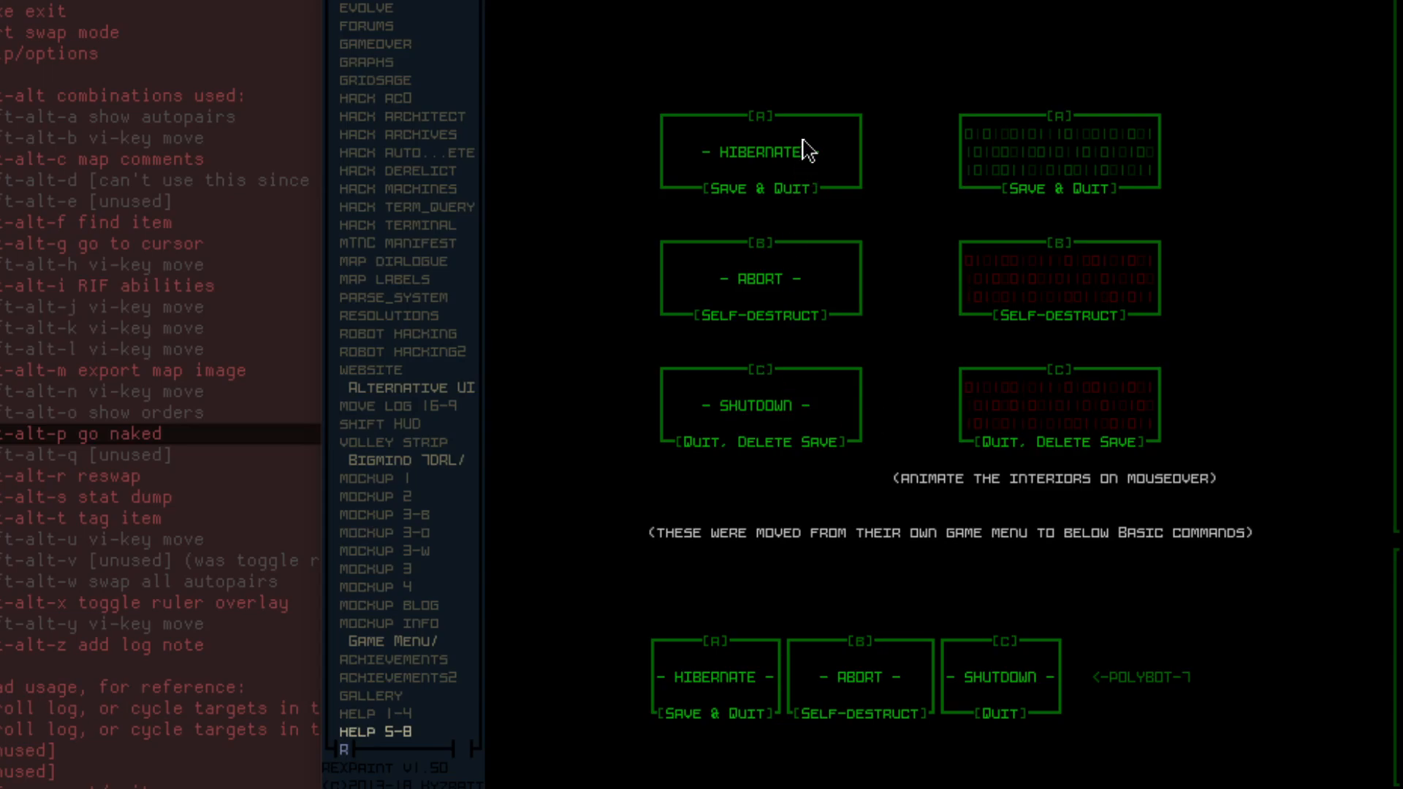
key(Up)
key(Down)
key(Up)
key(Tab)
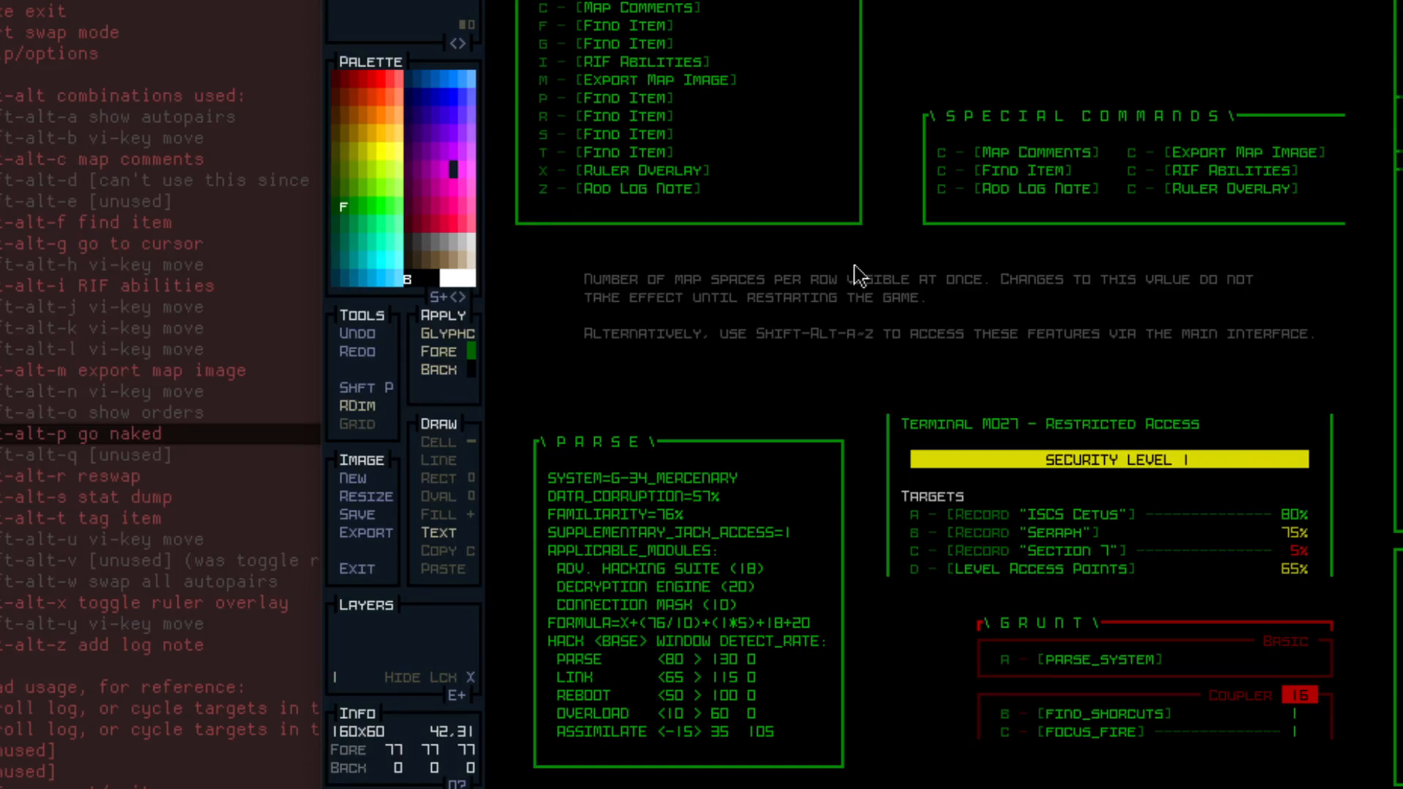
Replace the G entry's label in the tall frame with Go To Cursor and add its closing bracket.
right_click(588, 50)
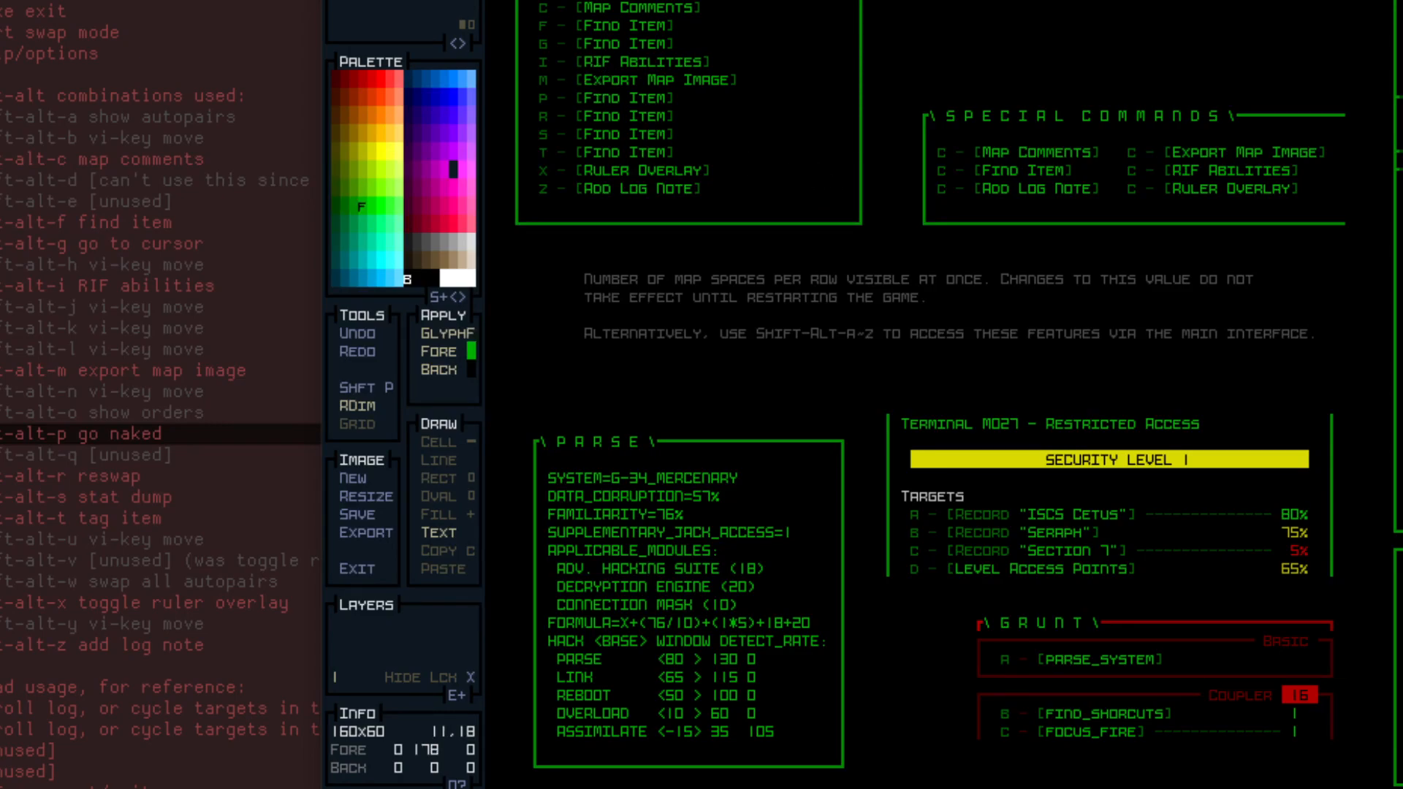
text(G - [Go To Cursor)
key(Return)
key(c)
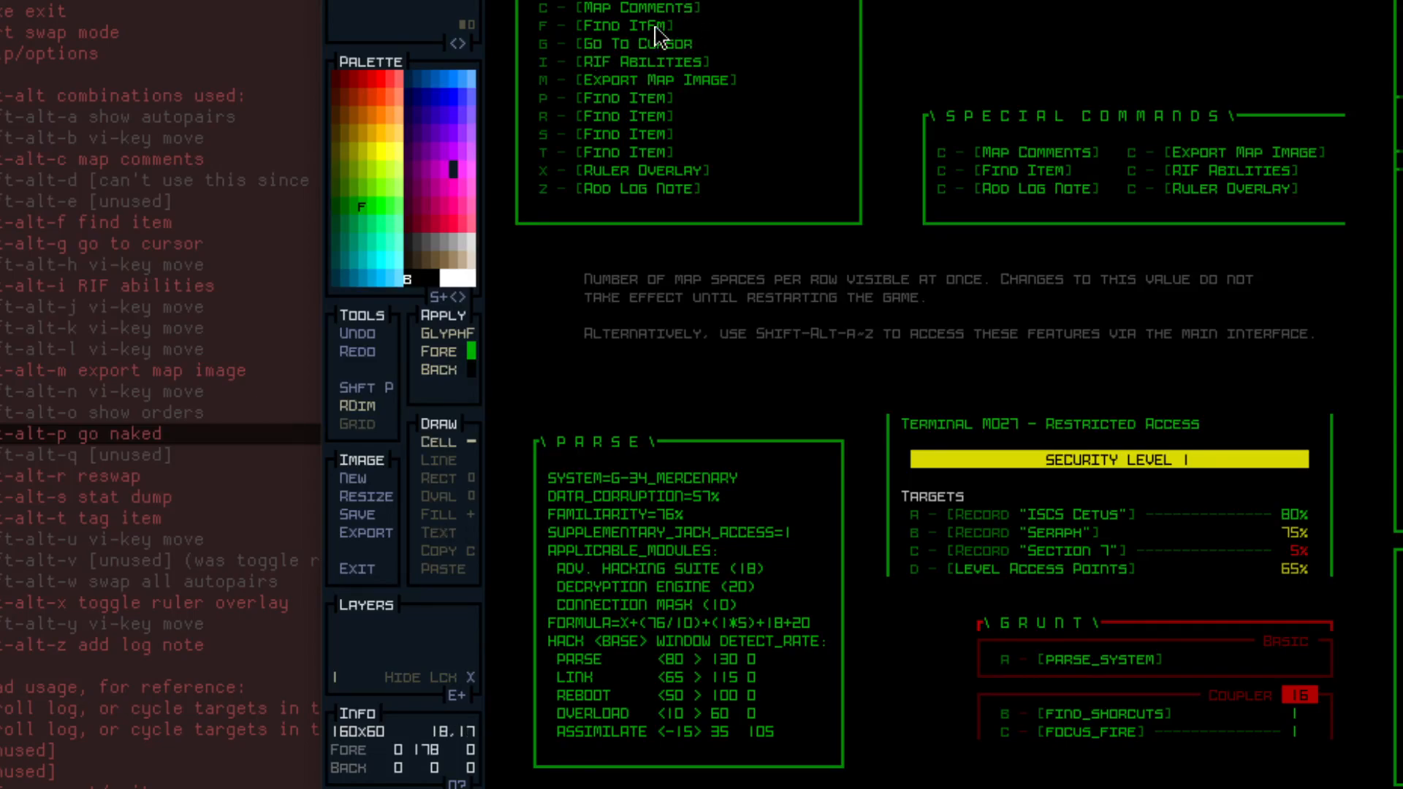
right_click(670, 26)
click(689, 44)
Replace the P entry's label with Go Naked and move its closing bracket right up against the text.
key(t)
right_click(592, 102)
click(592, 102)
text(Go Naked)
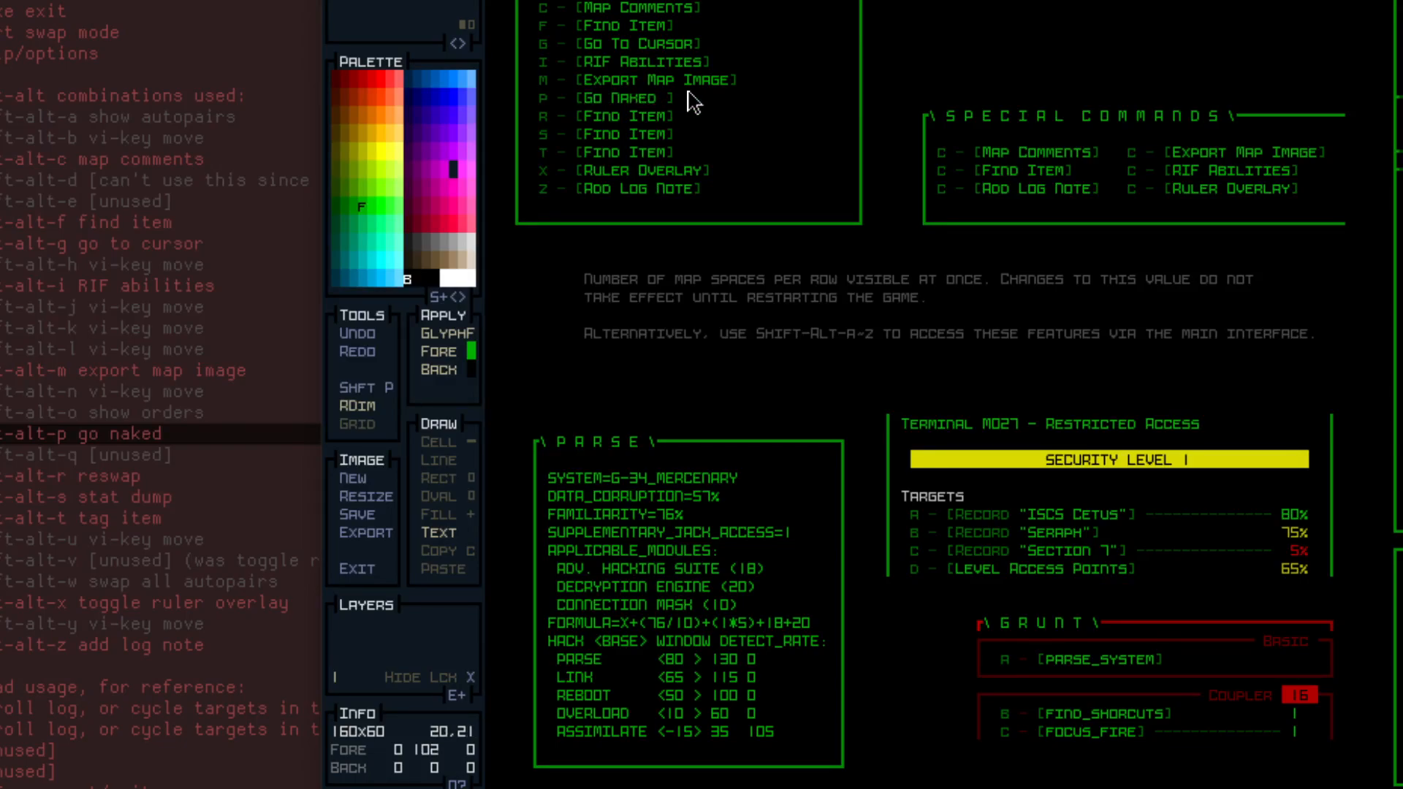
key(Escape)
key(c)
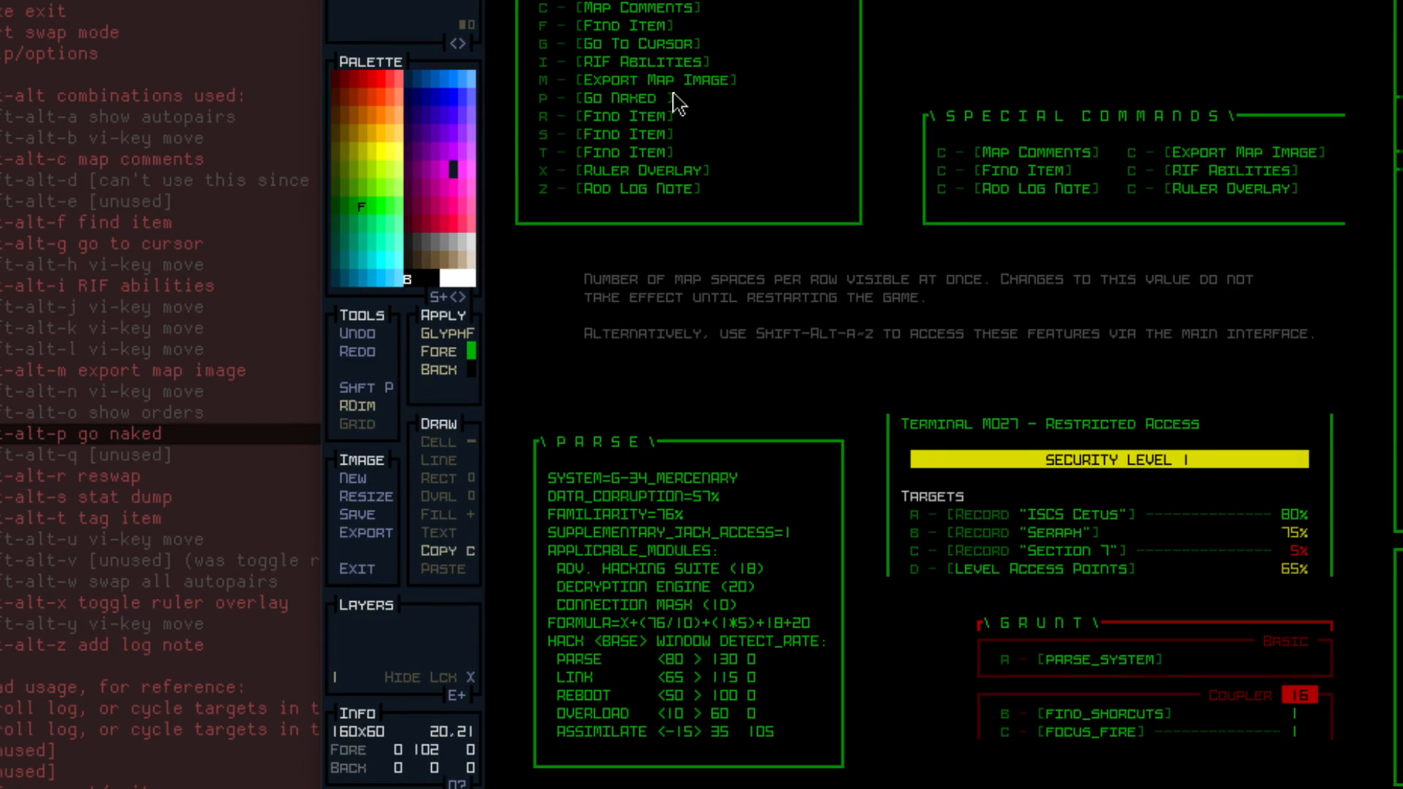
drag(672, 96, 689, 98)
click(661, 101)
key(Escape)
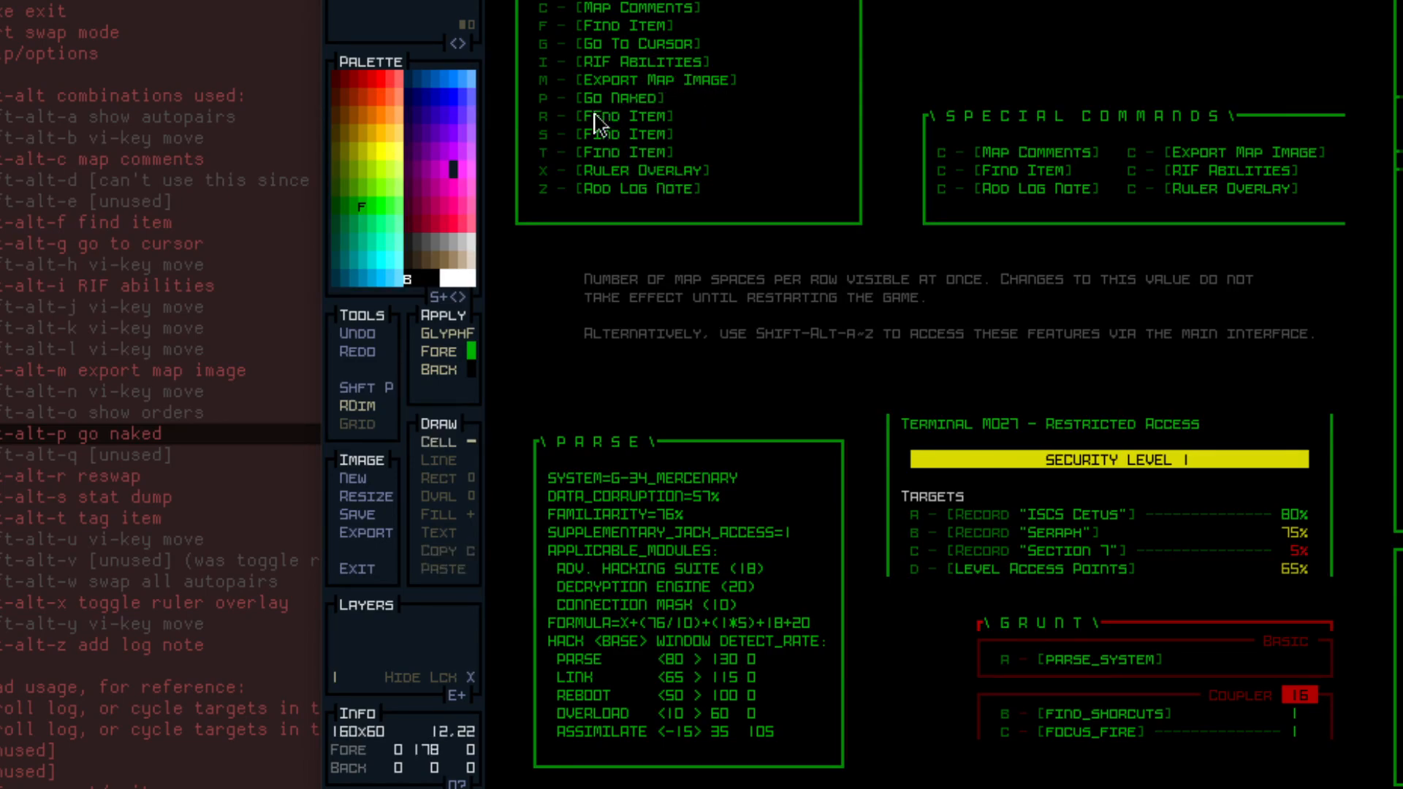
Relabel the R, S and T entries as Reswap, Stat Dump and Tag Item, each ending with a closing bracket.
key(t)
click(589, 117)
text(Reswap)
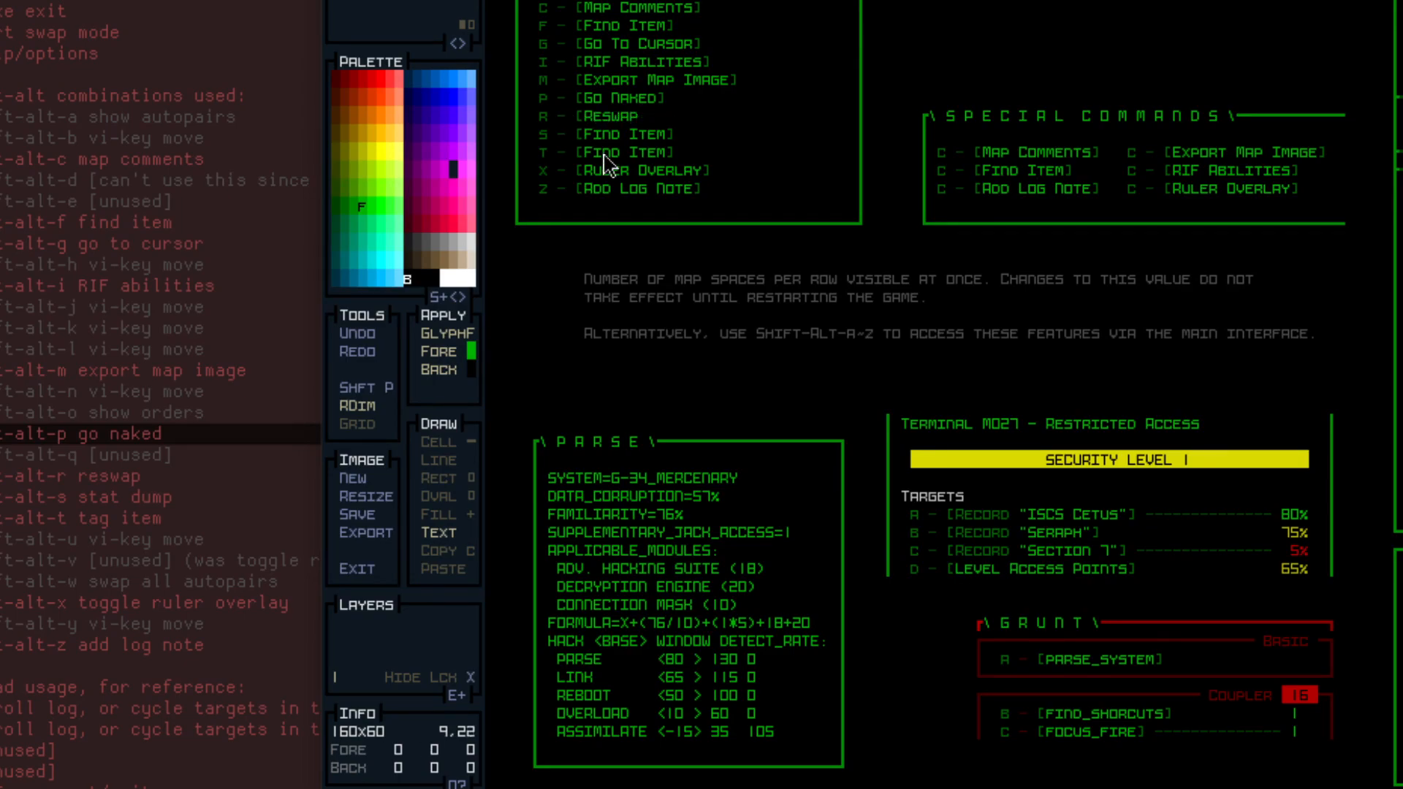
click(588, 134)
text(Stat)
text(Dump)
text(Tag Item] )
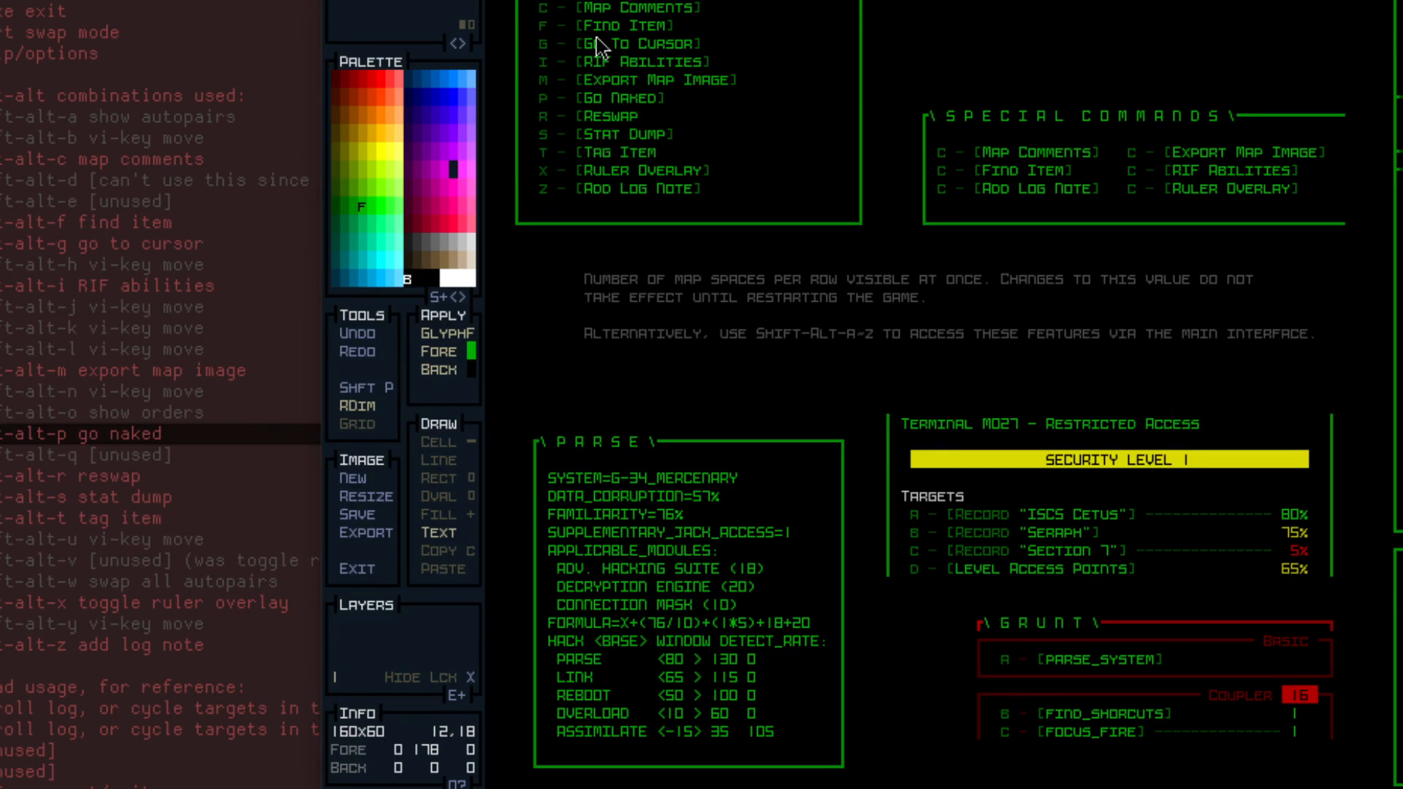
text(c)
right_click(705, 169)
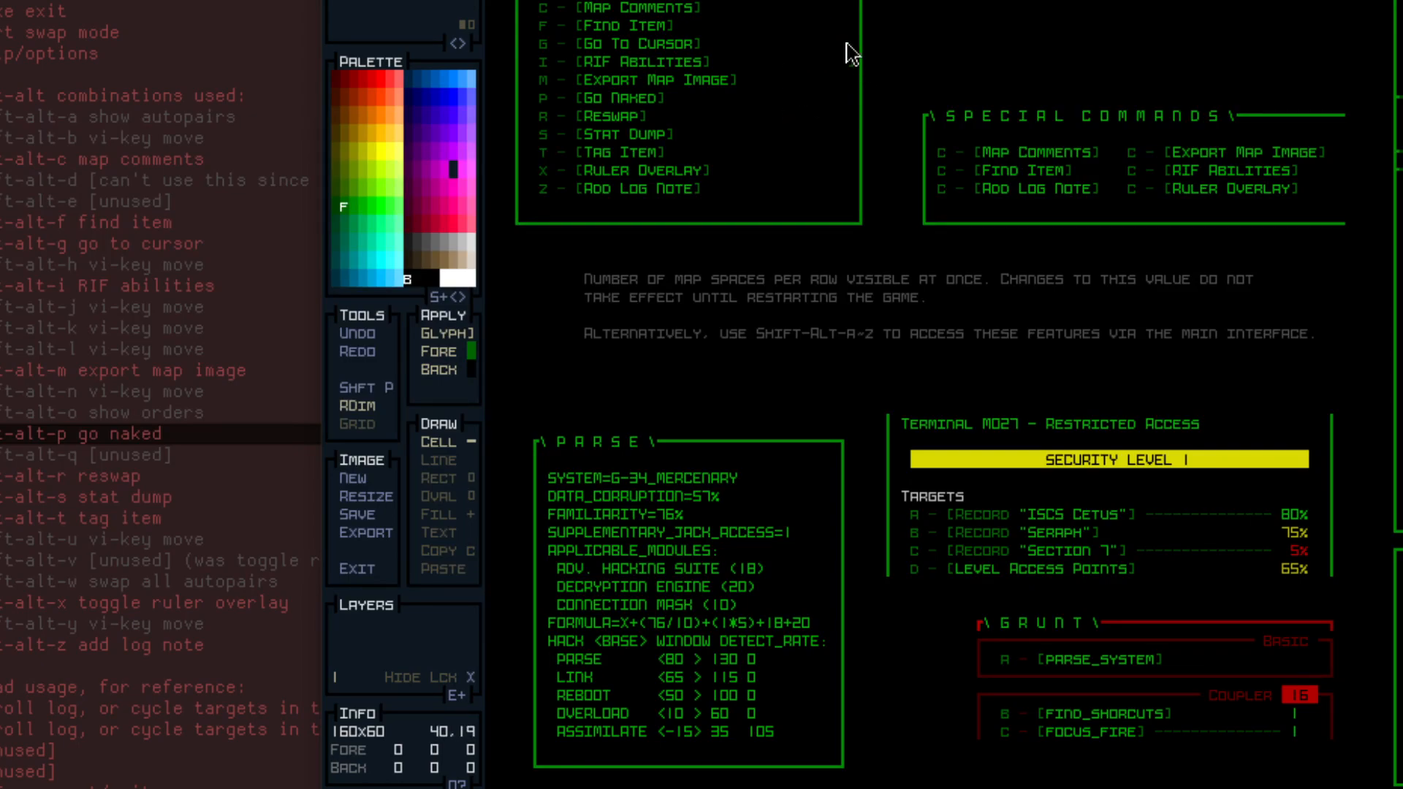
right_click(635, 101)
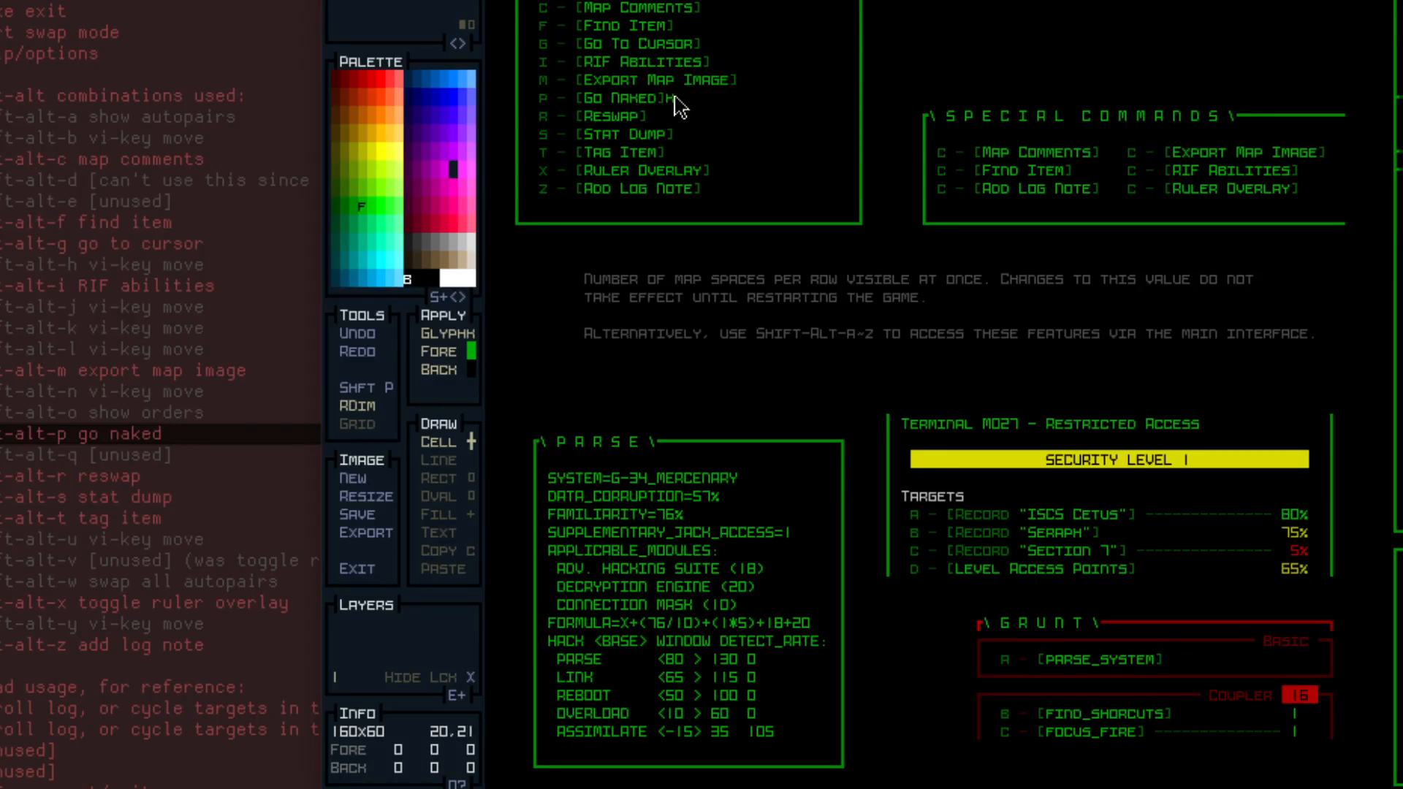
key(ctrl+c)
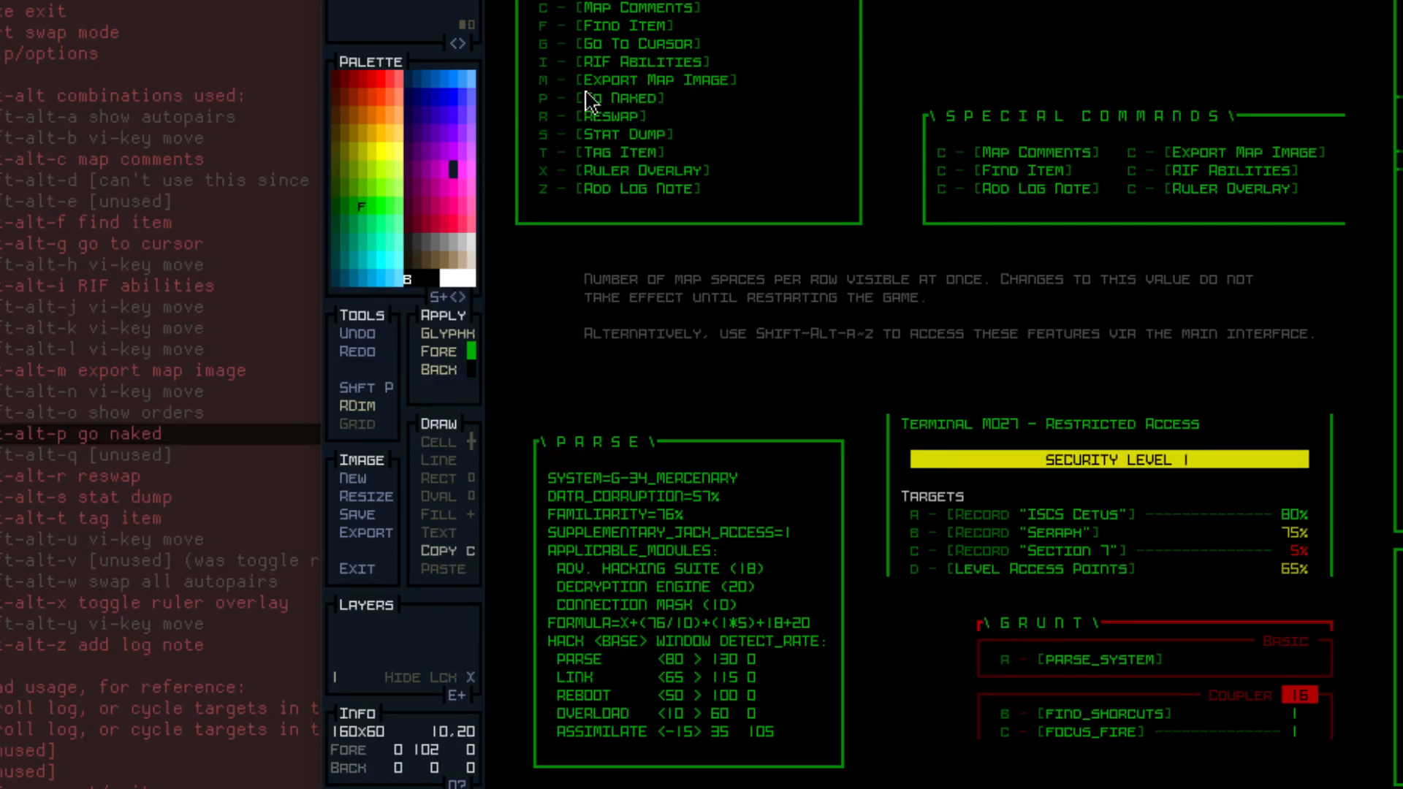
drag(590, 100, 654, 104)
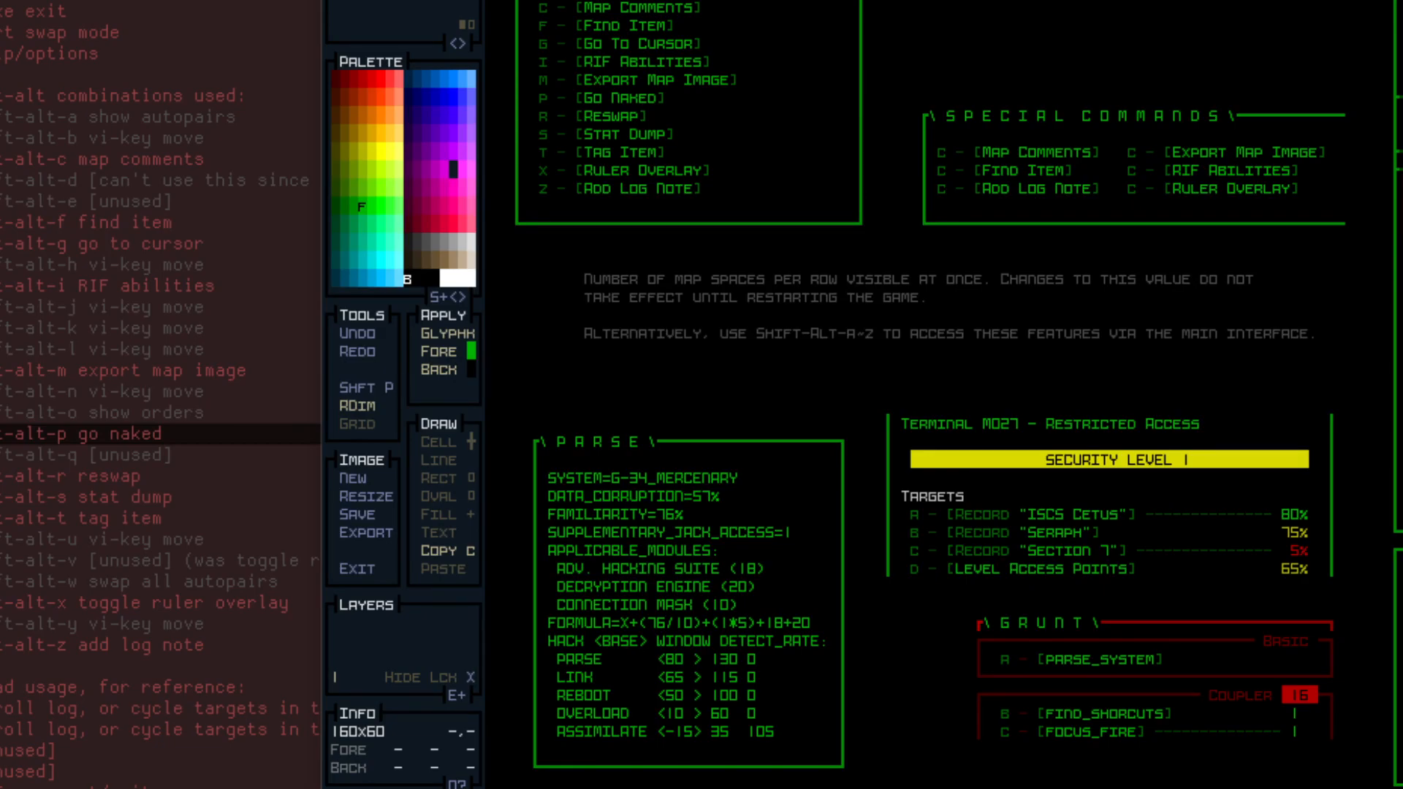
Switch to manual.txt in TED Notepad and resize its window so its lower edge and status bar fit on screen.
drag(2, 146, 754, 1)
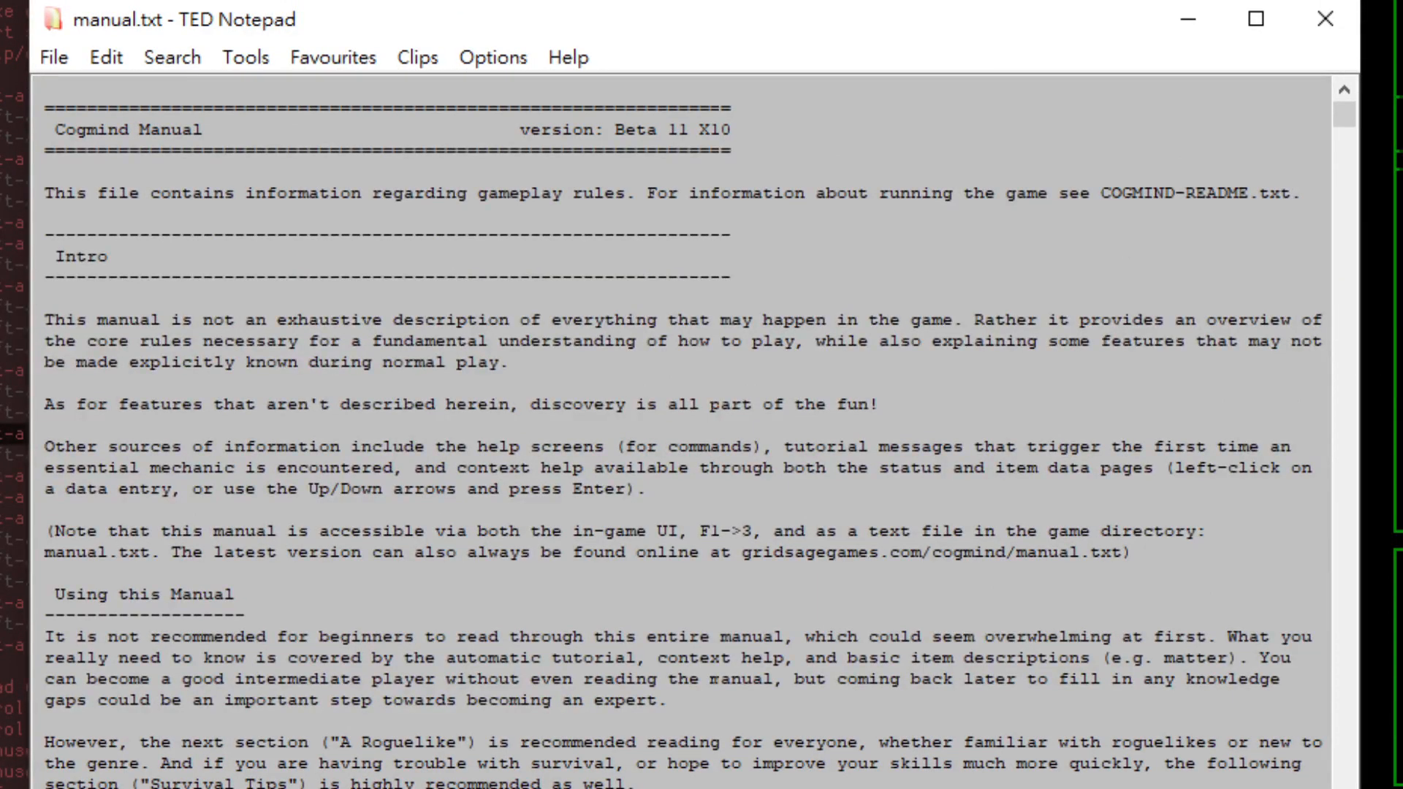
drag(1343, 788, 1365, 764)
click(975, 446)
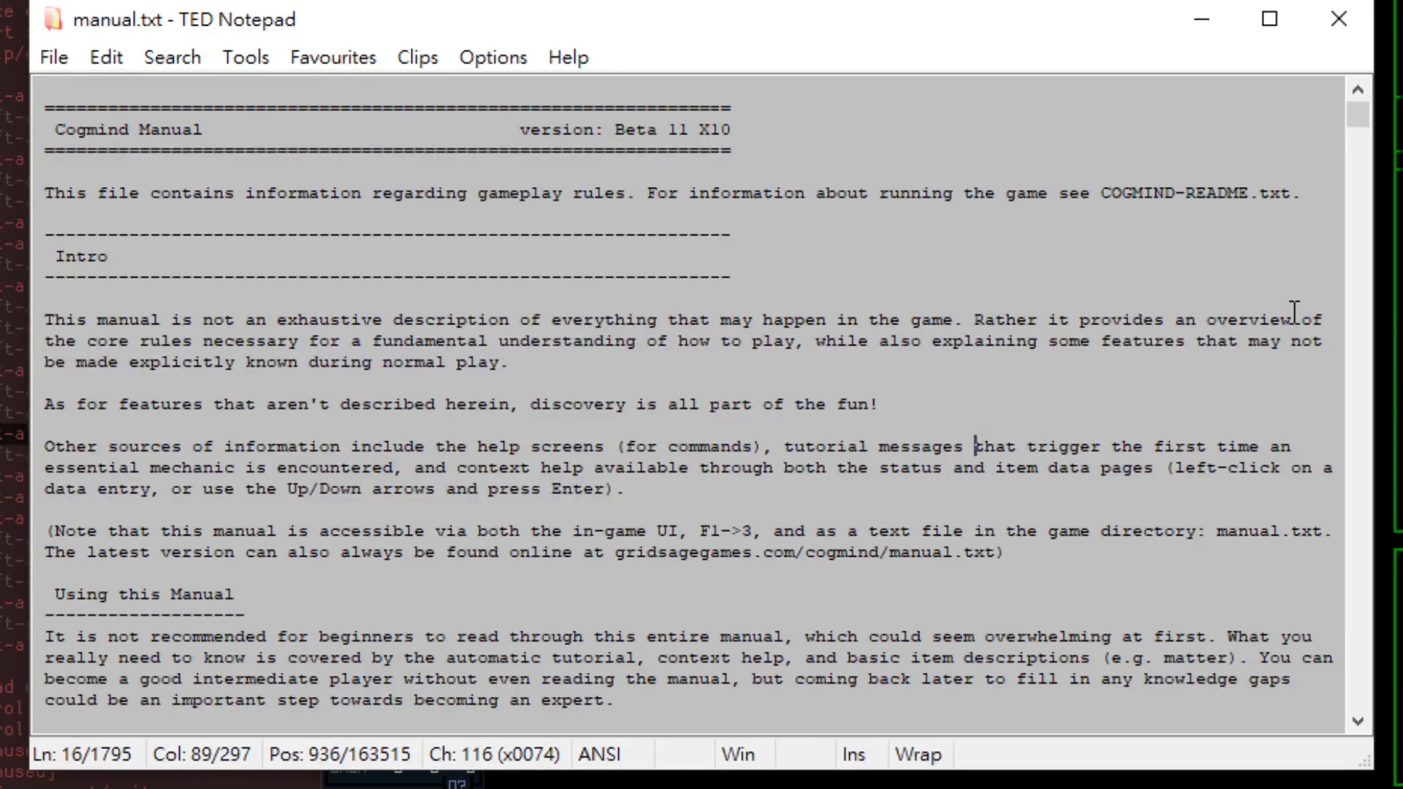
Examine the command lists at the end of the manual, working back up to the Advanced Commands heading.
key(ctrl+End)
key(Page_Up)
key(Page_Up)
key(Page_Up)
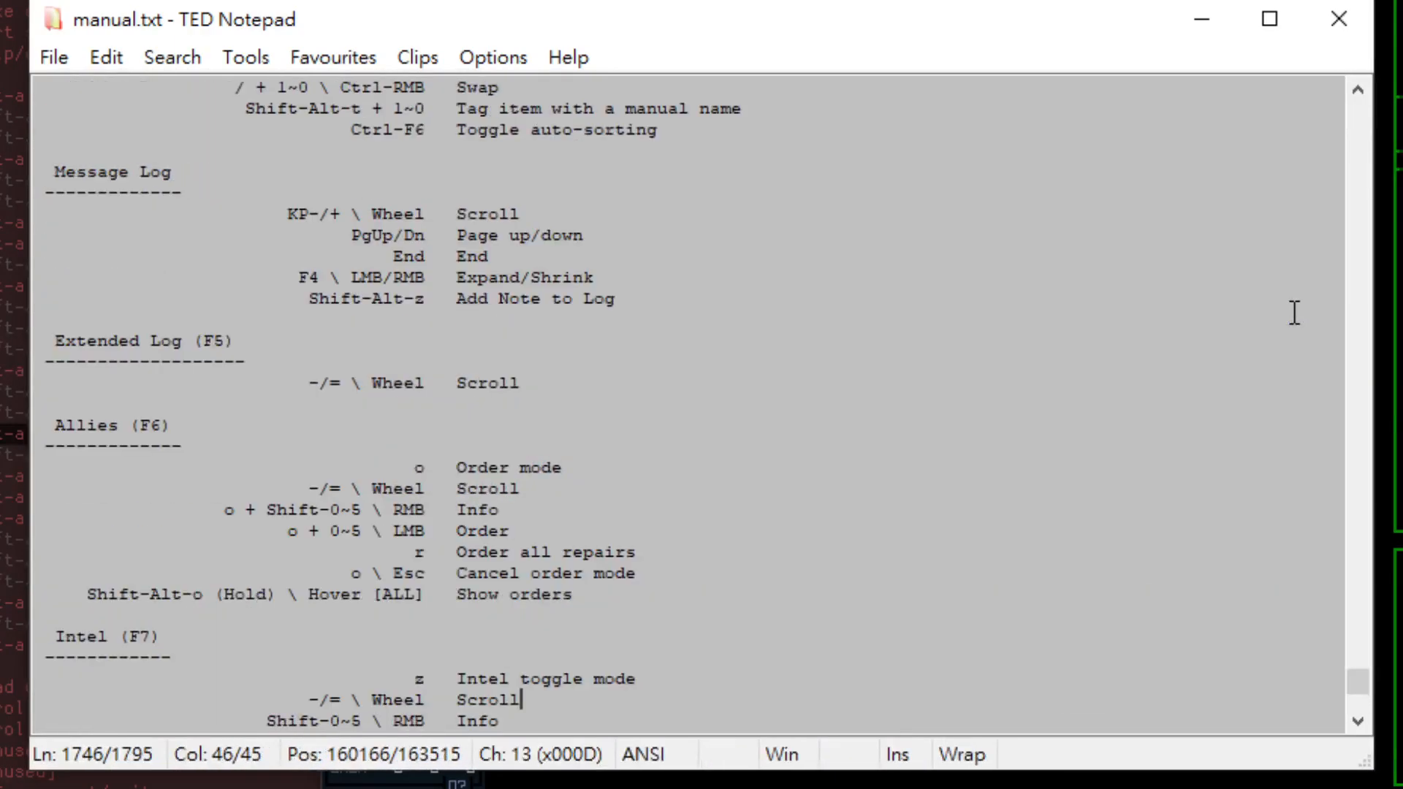
key(Page_Up)
key(Page_Up)
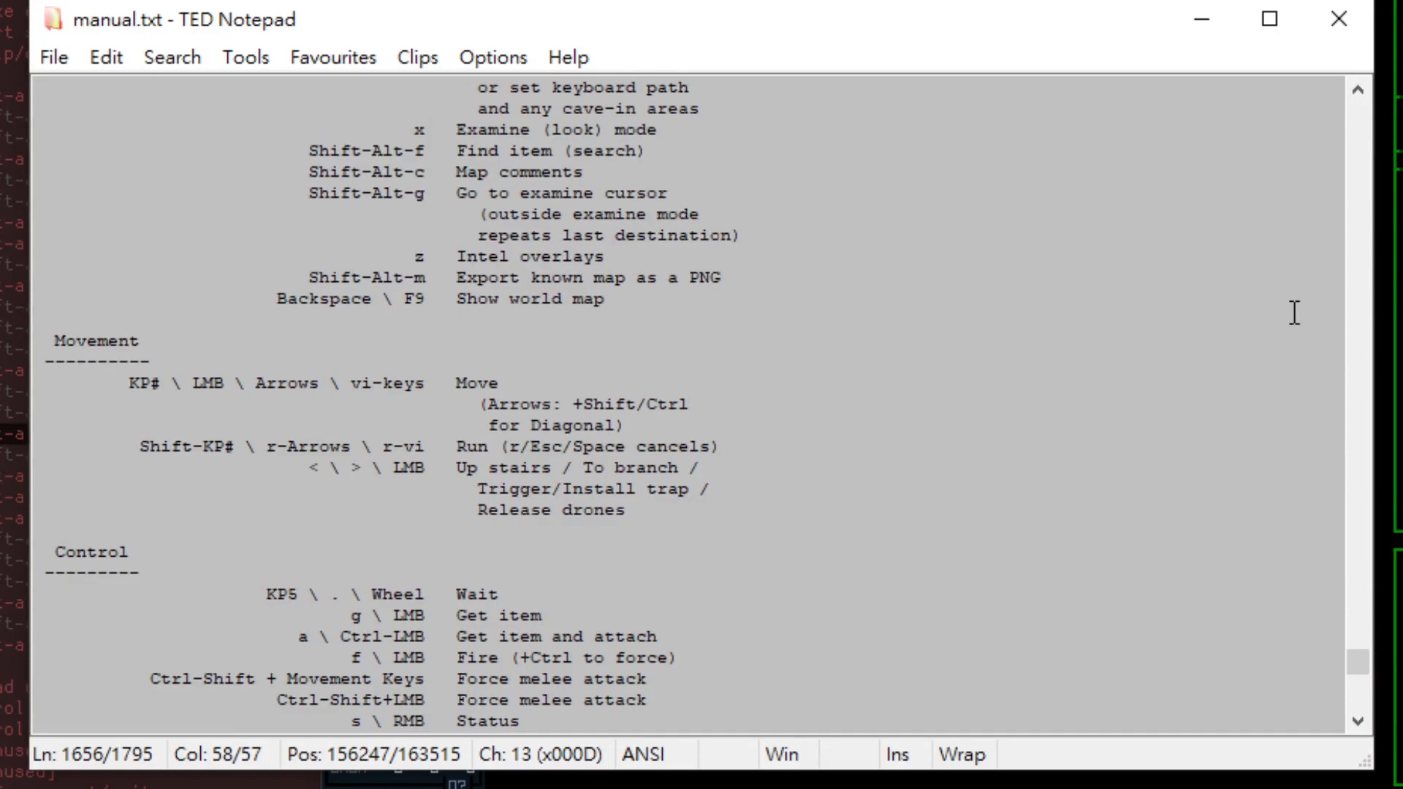
key(Page_Up)
key(Page_Up)
Search the manual for "naked" and compare its entry with the menu mockup in the drawing program.
key(ctrl+f)
text(naked)
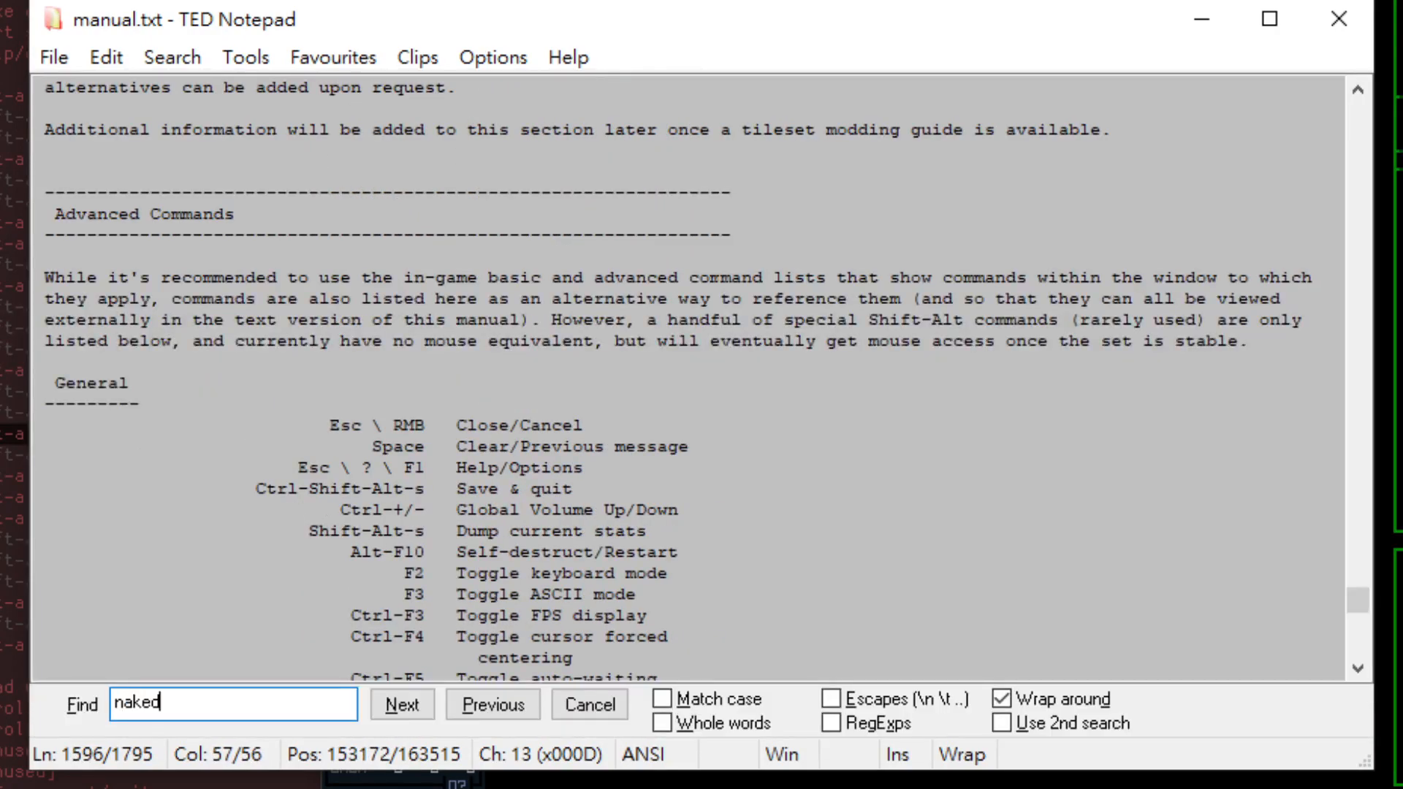
key(Return)
key(Escape)
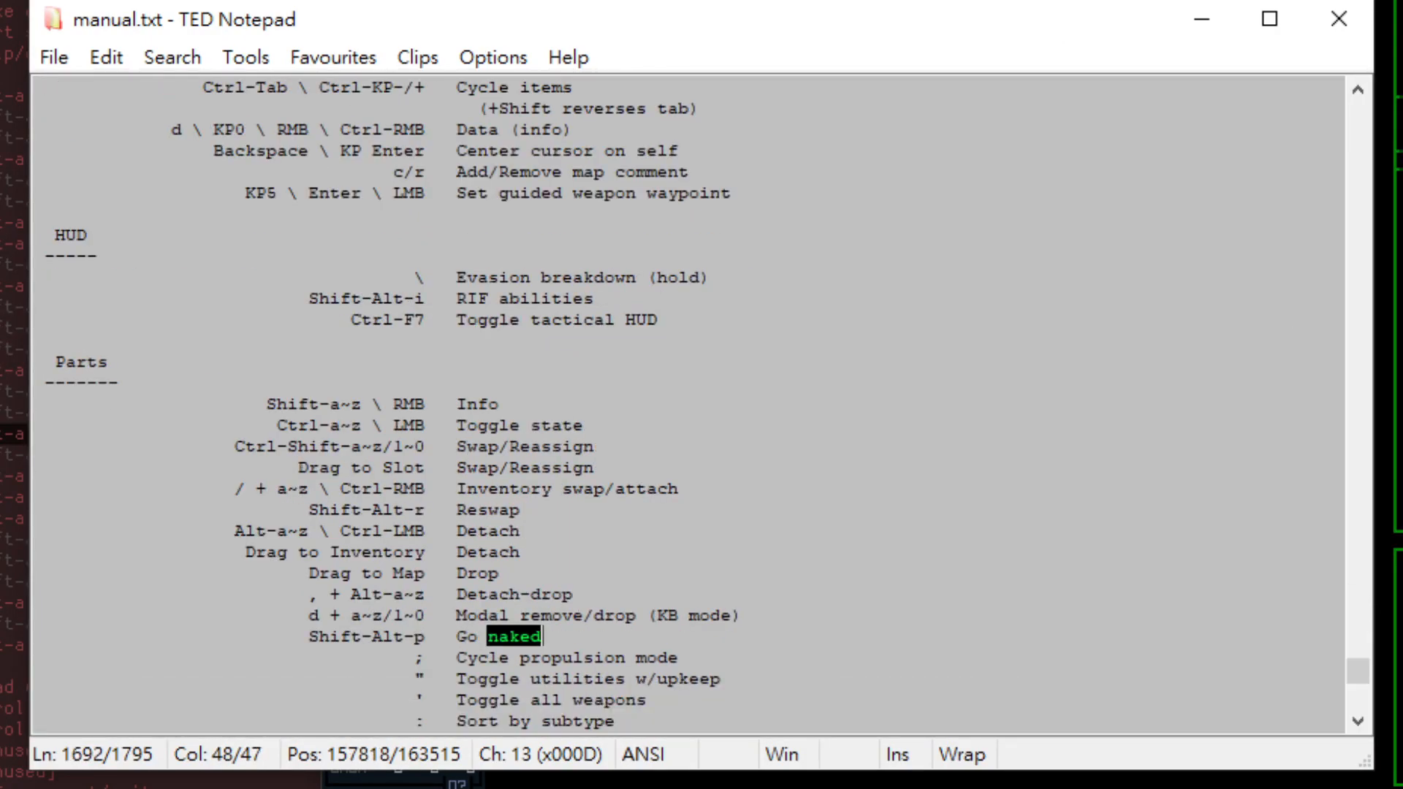
key(alt+Tab)
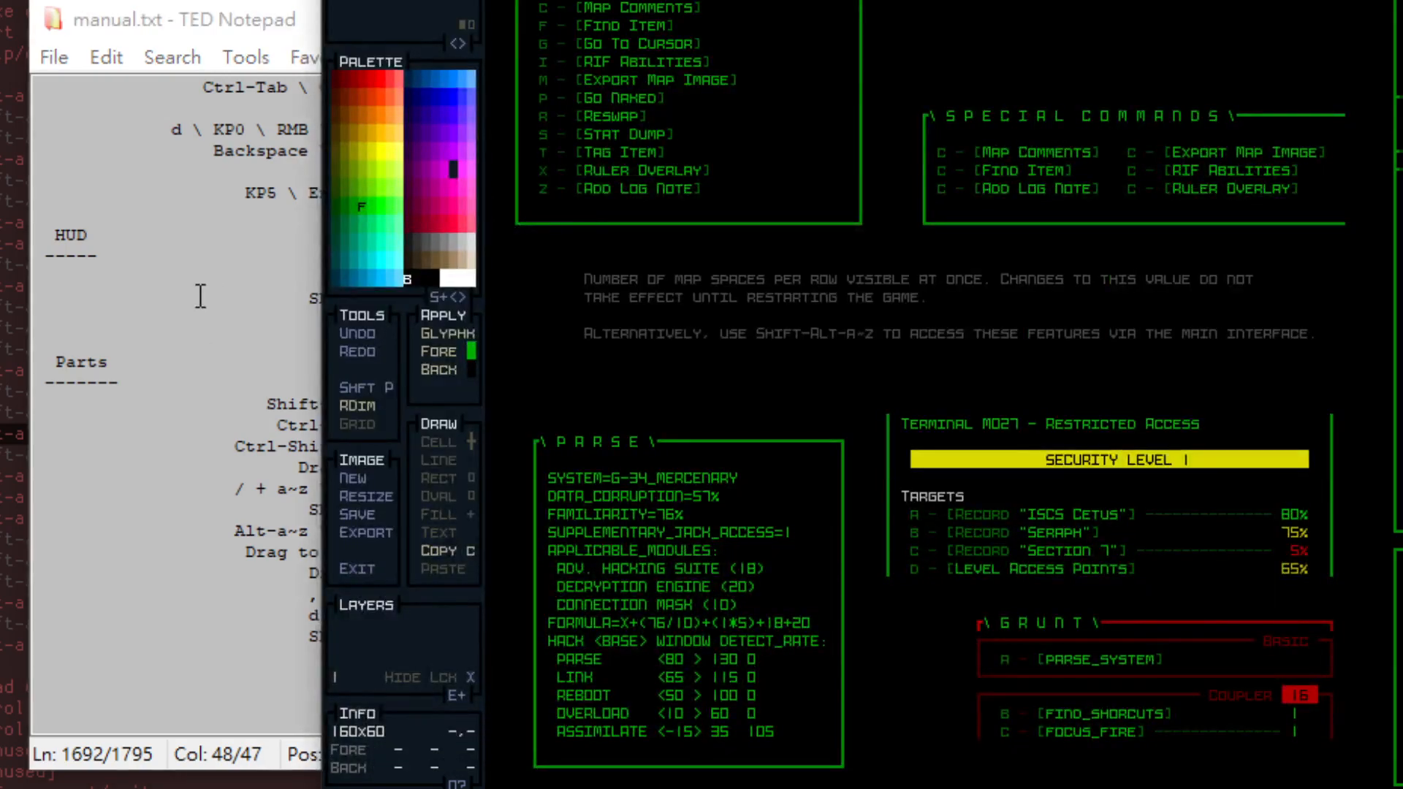
Return to the manual, search for "rif abil", and compare that entry with the menu mockup.
click(172, 277)
key(ctrl+f)
key(BackSpace)
text(rif abil)
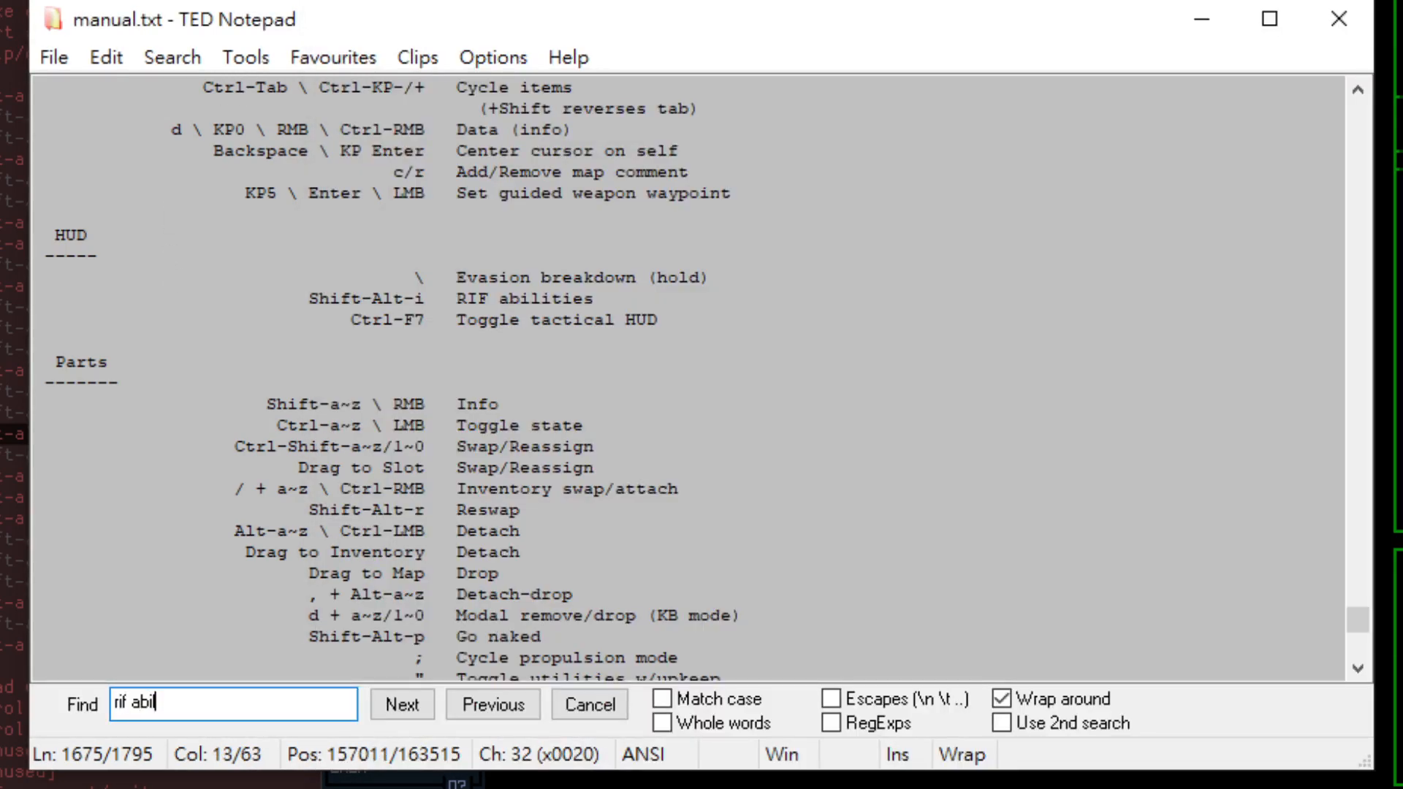
key(Return)
key(Escape)
key(alt+Tab)
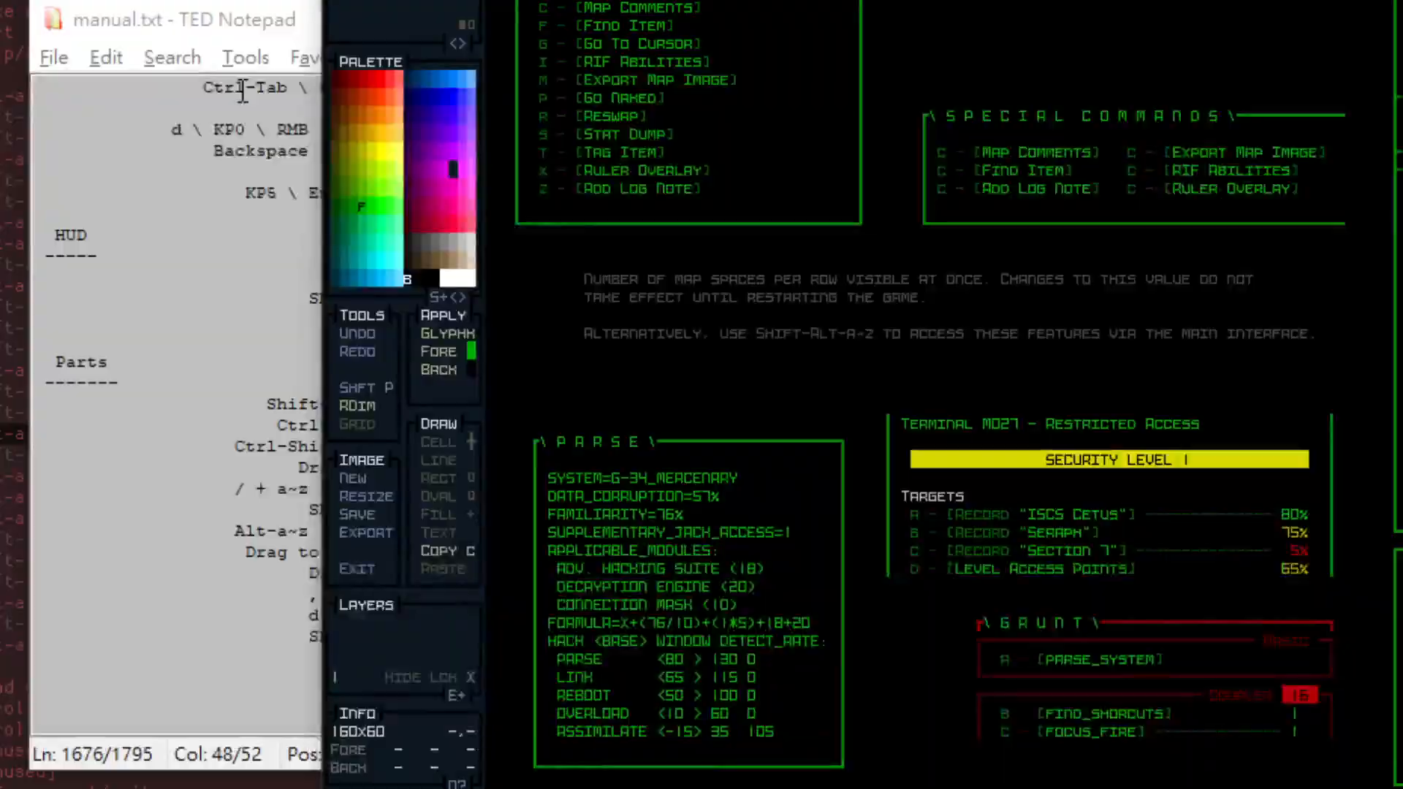
key(alt+Tab)
key(alt+Tab)
click(240, 90)
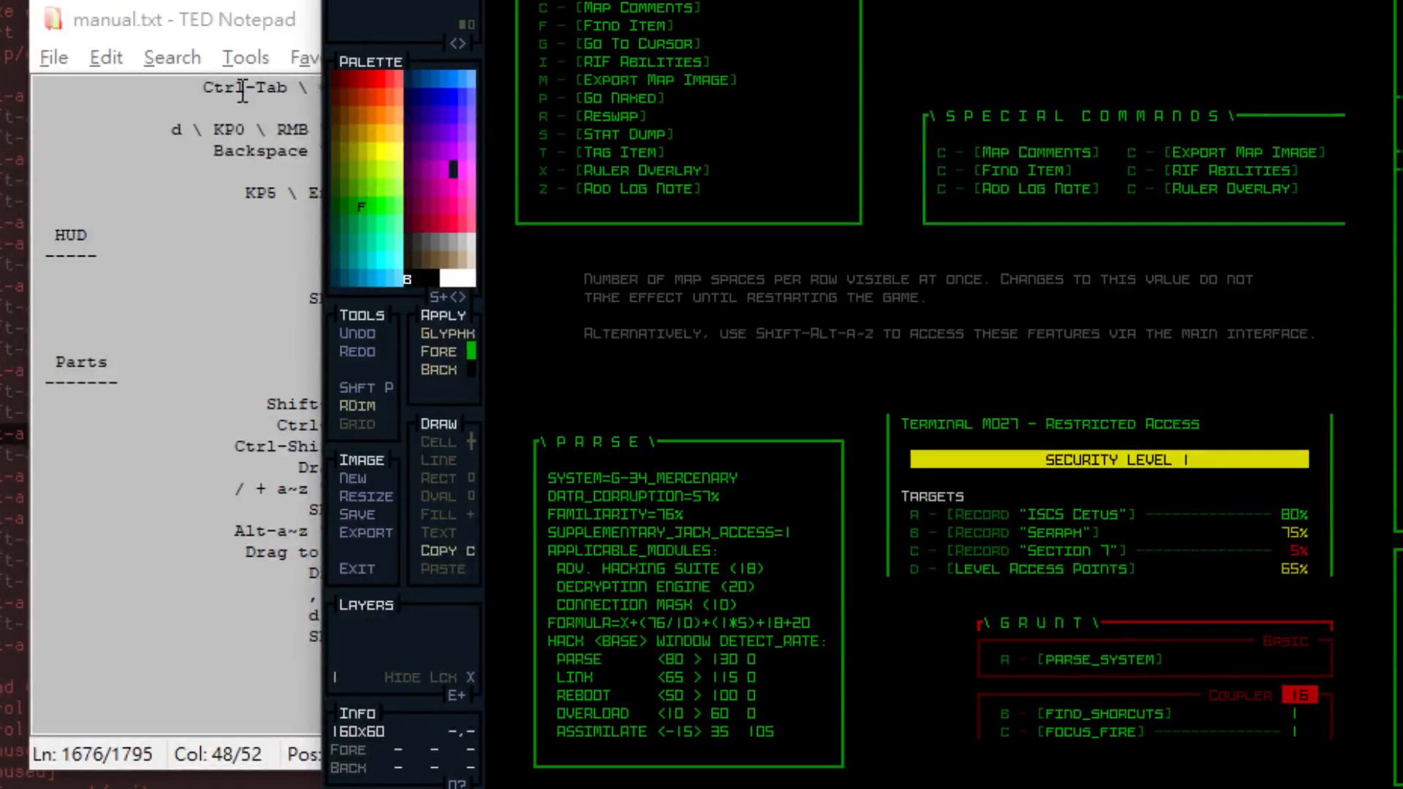
Switch to the notes file and add a final line ending in "r+a~z to command list in manual".
key(End)
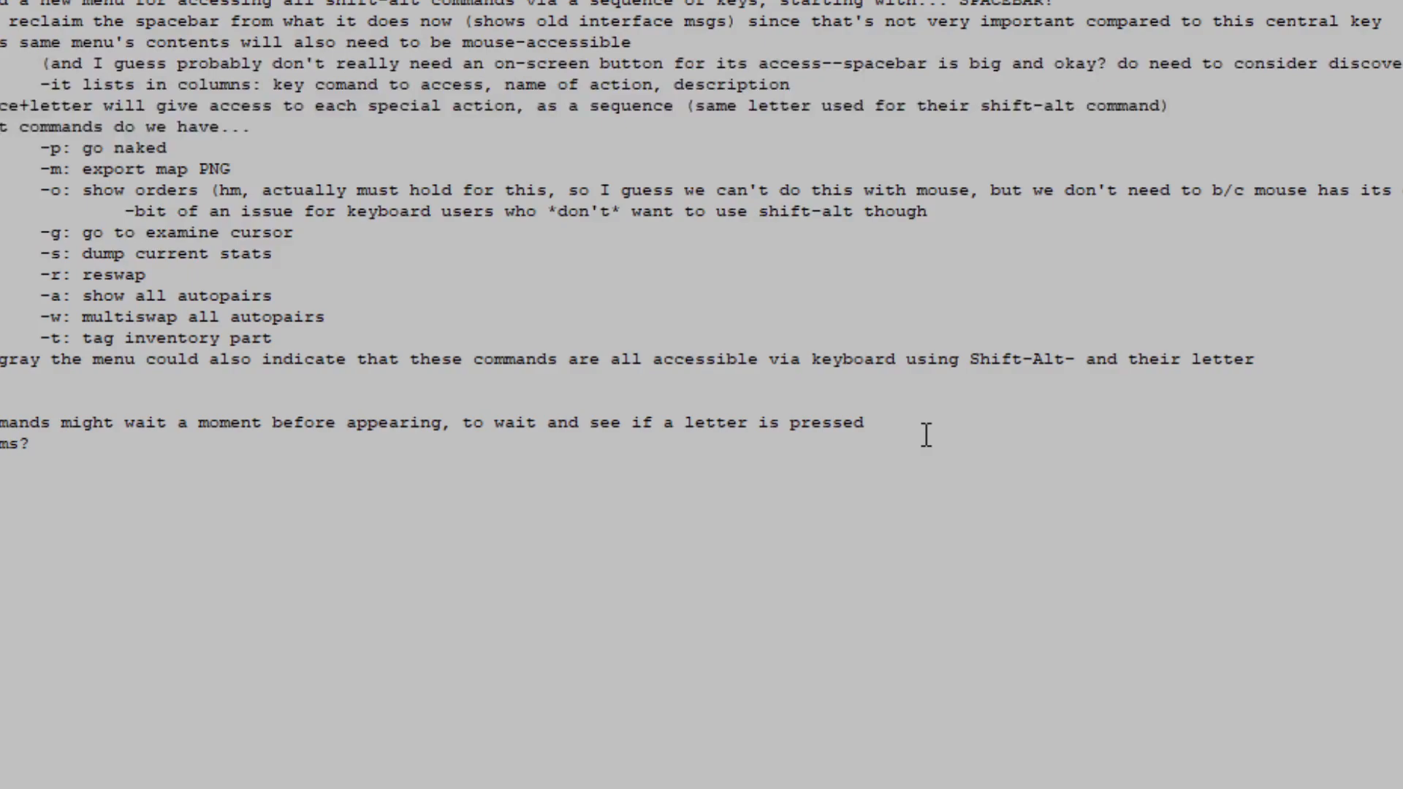
key(Return)
text(r+a~z to comma)
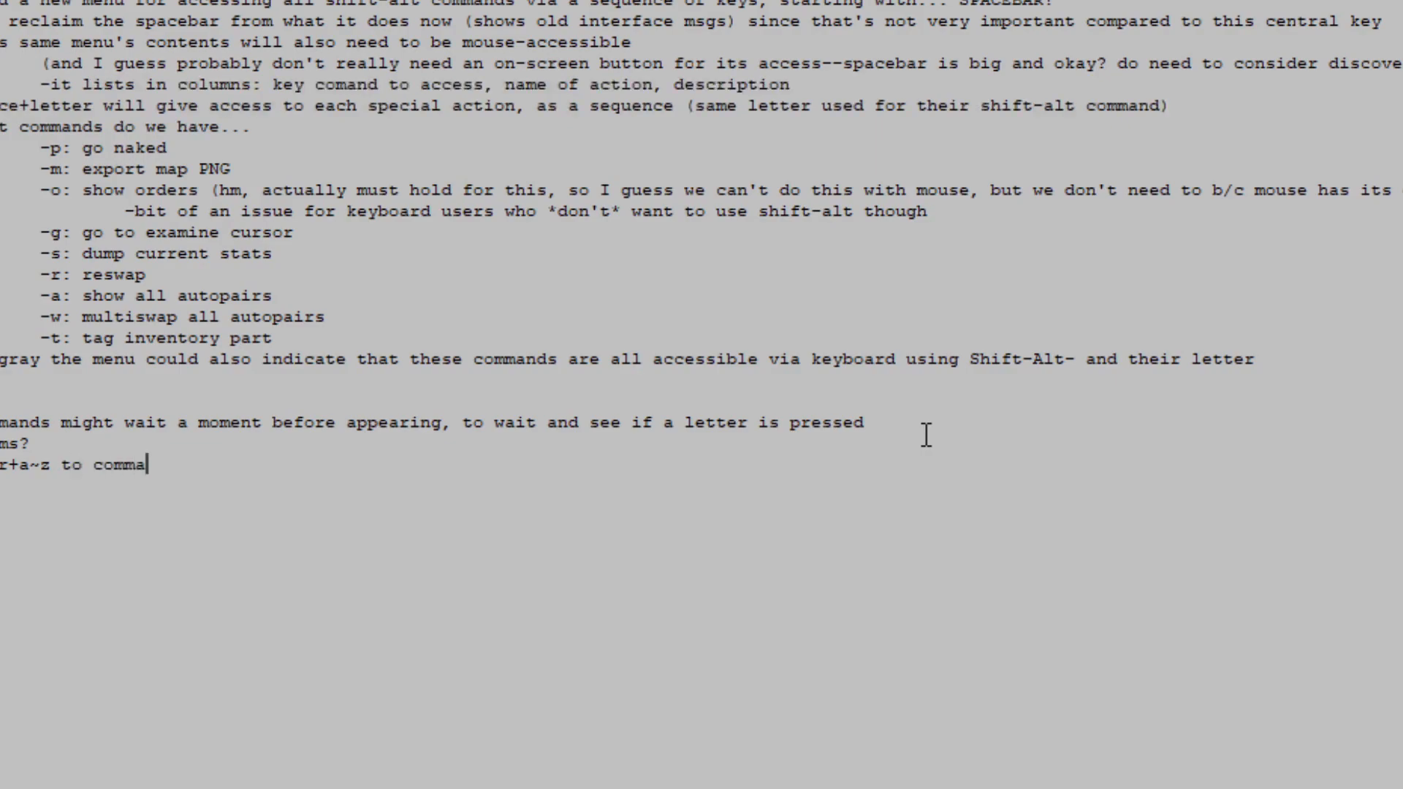
text(nd list in manual)
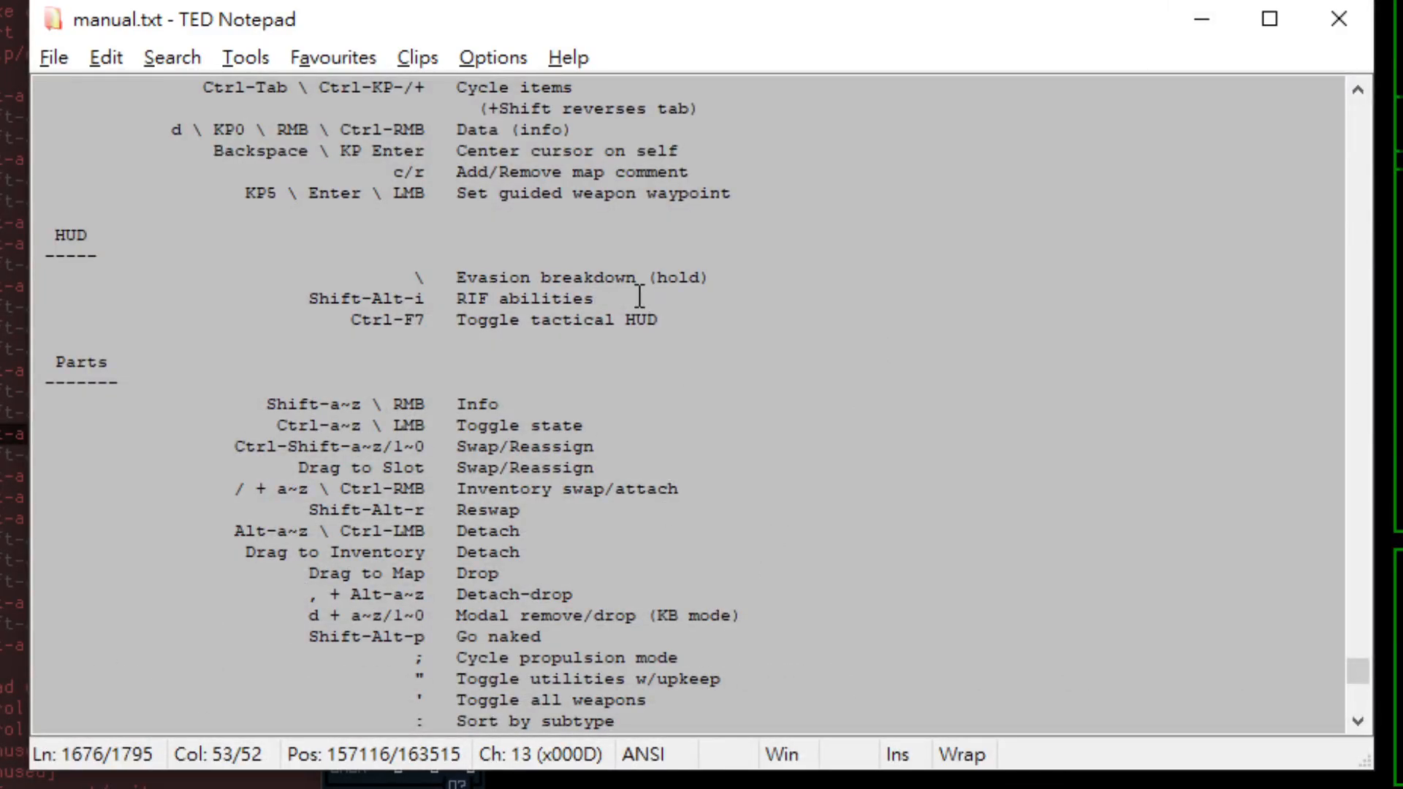
text(())
key(Left)
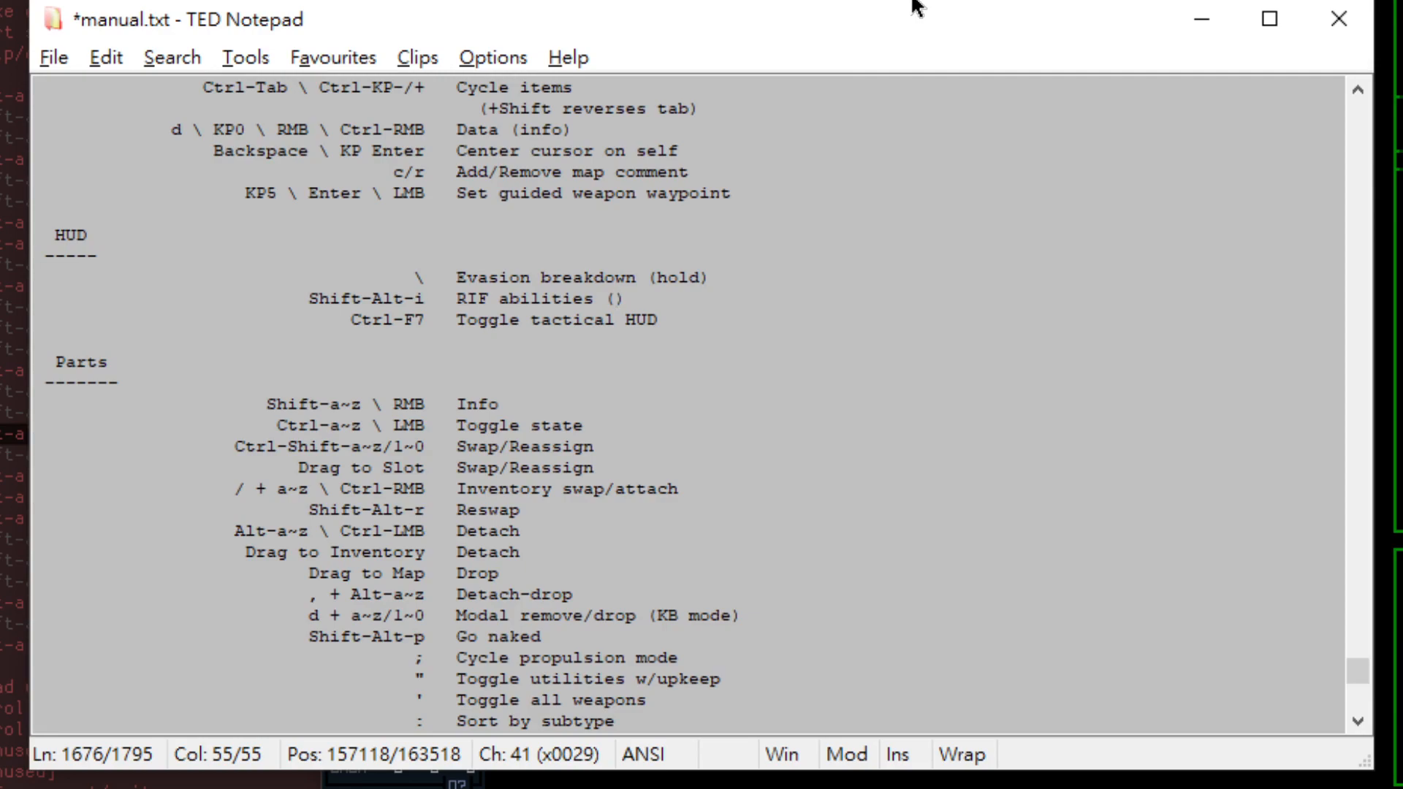
key(Left)
key(Left)
key(shift+End)
key(BackSpace)
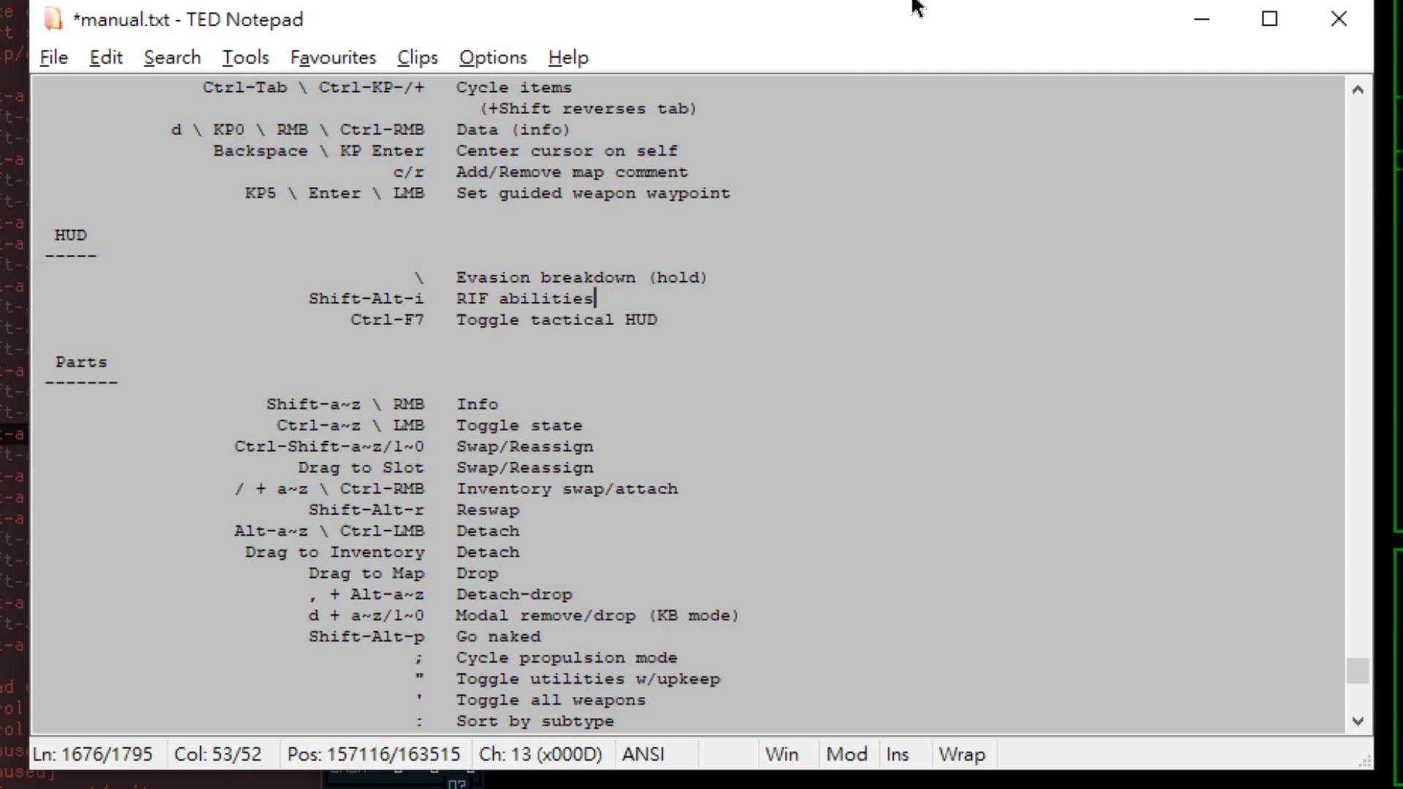
key(ctrl+Left)
key(ctrl+Left)
key(End)
Try overwriting the blank space before Shift-Alt-i on the RIF abilities line with "Spacebar-i \".
click(300, 319)
click(309, 300)
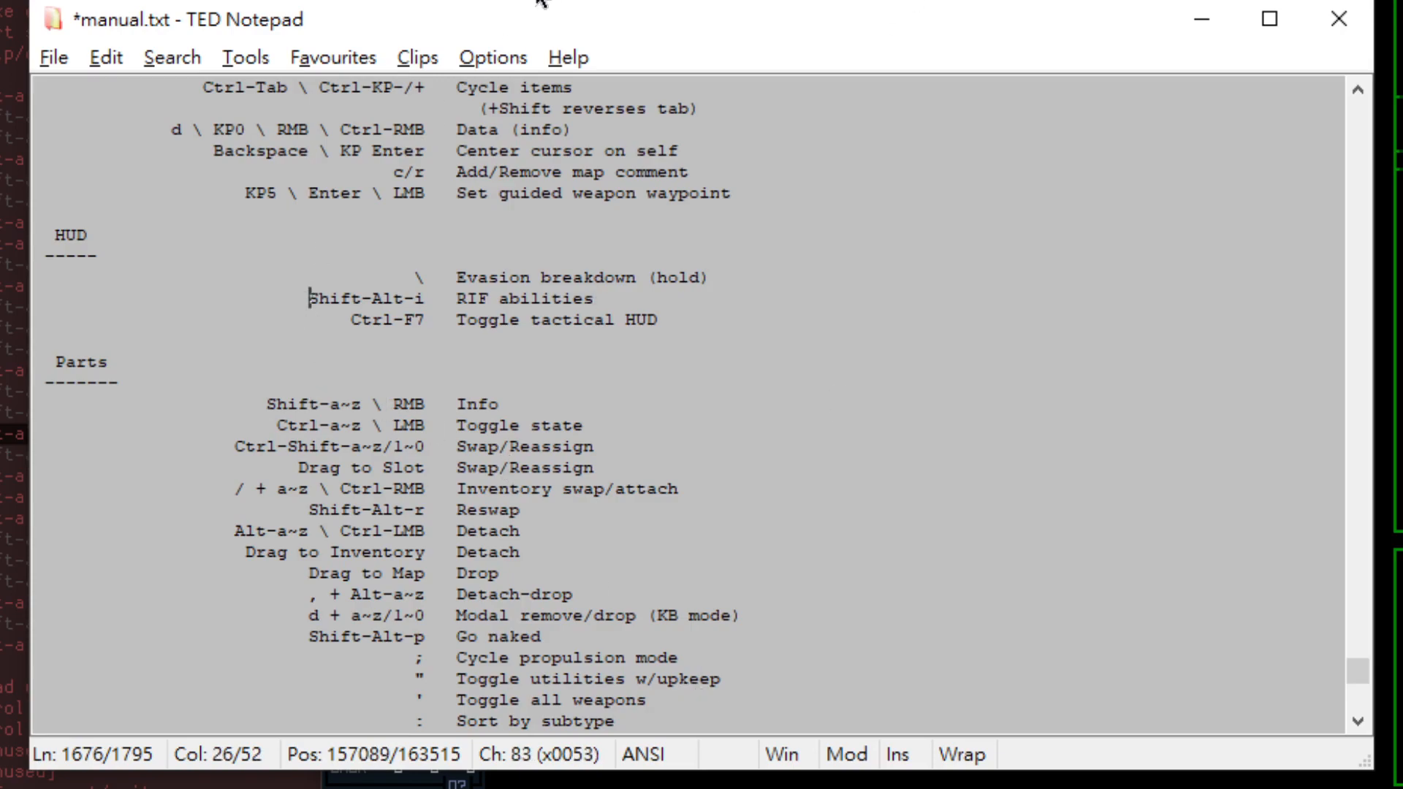
key(Left)
key(Left)
key(Left)
key(Left)
key(Left)
key(Left)
key(Left)
key(Left)
key(Insert)
key(Left)
key(Left)
key(Left)
key(Left)
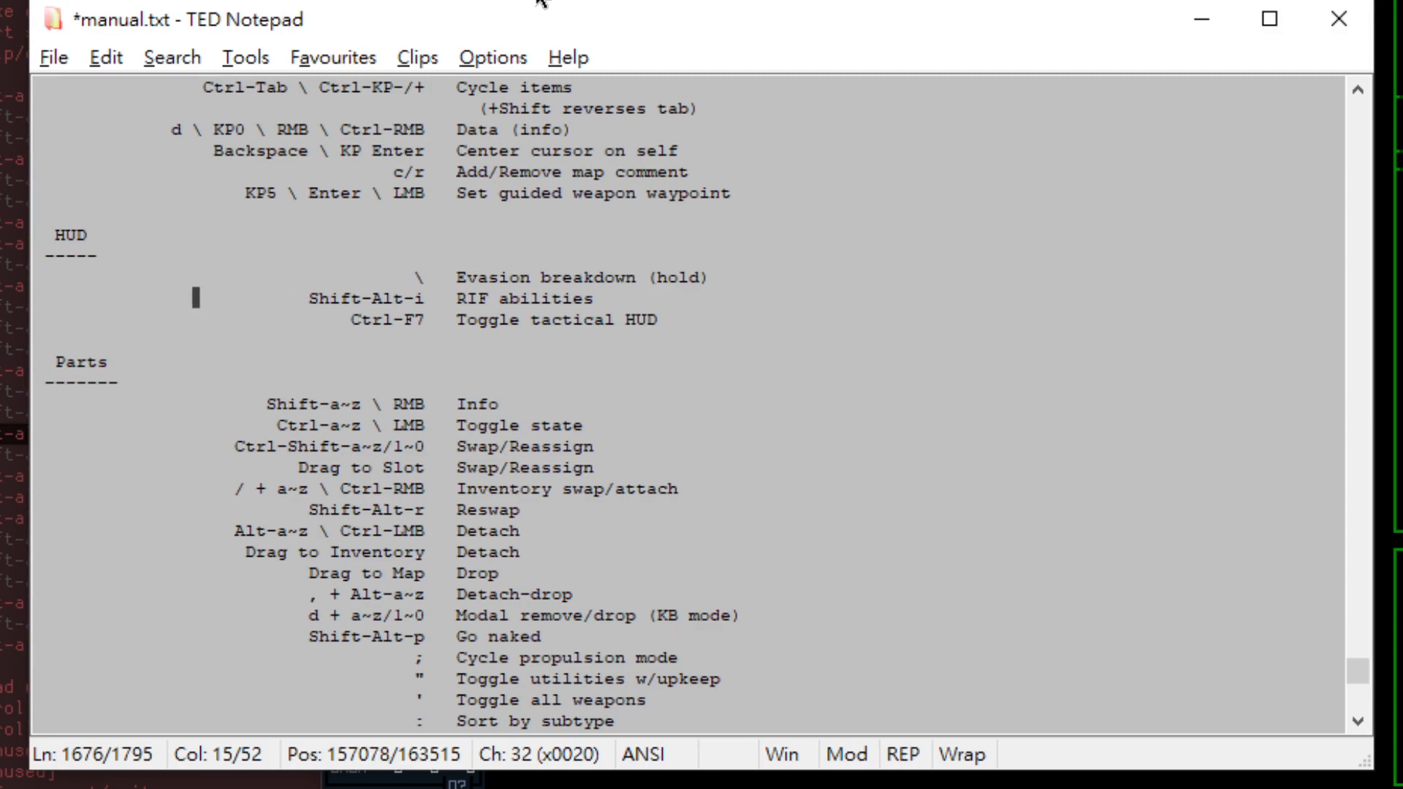
text(Spacebar    )
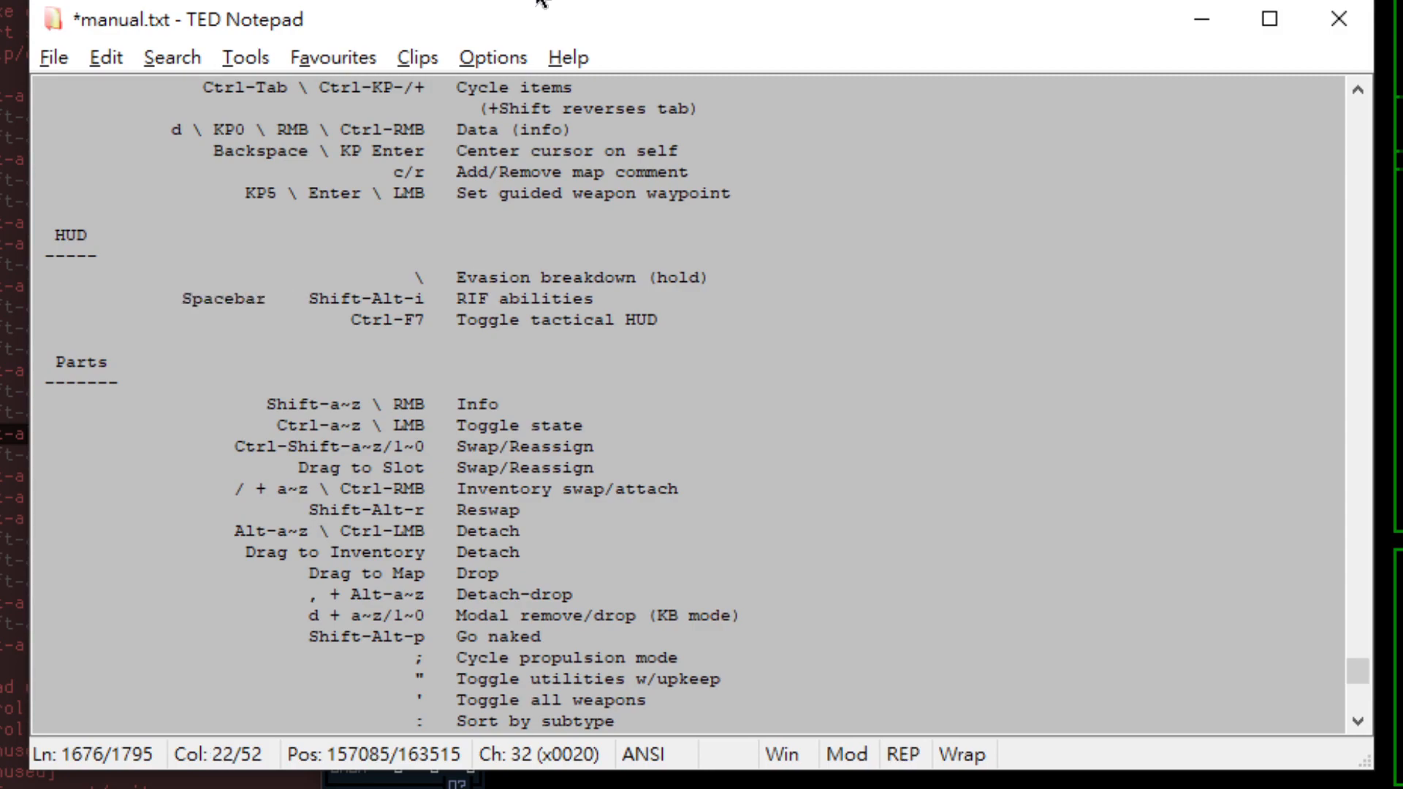
text(-i \)
key(Insert)
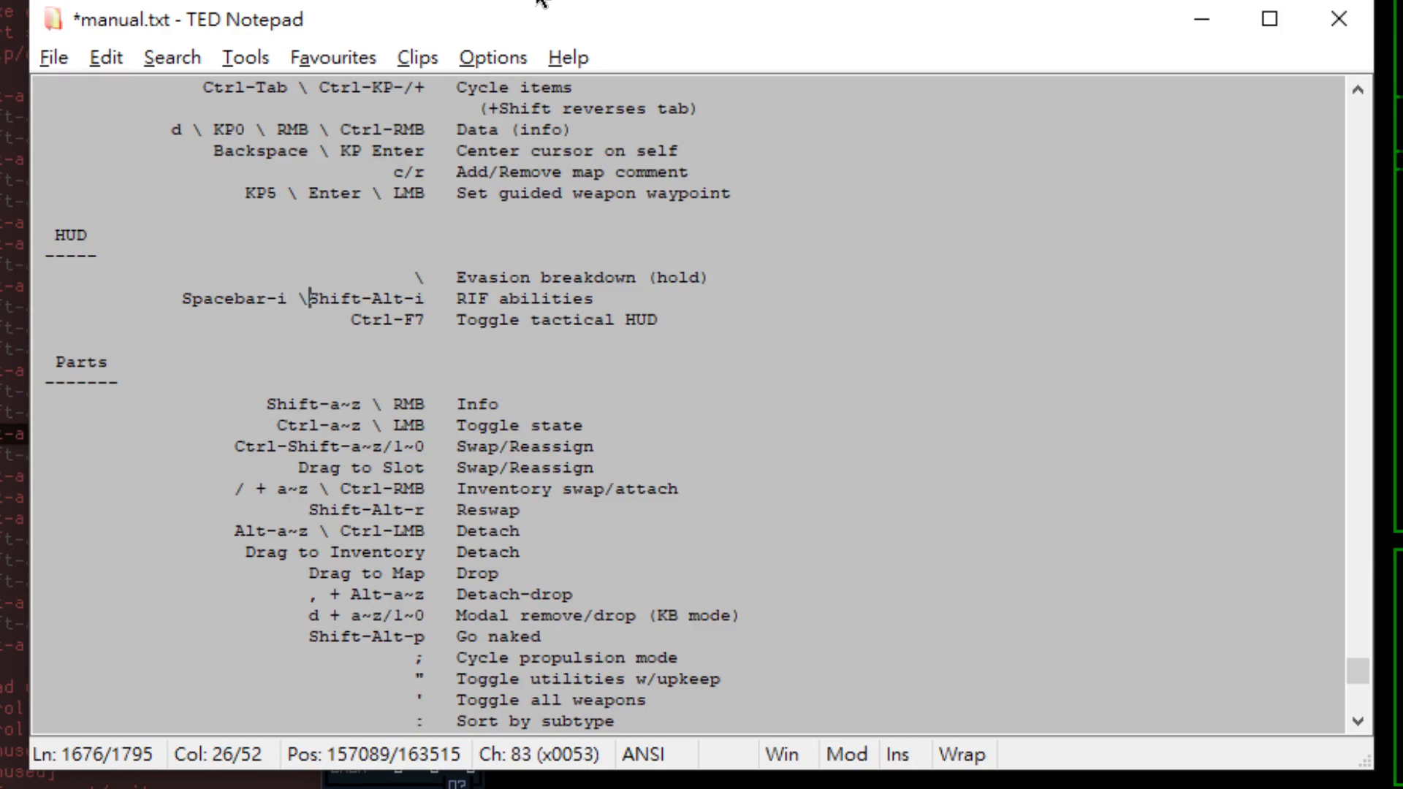
Insert a space after the backslash before Shift-Alt-i and remove a leading space to keep the columns aligned.
key(Home)
key(BackSpace)
key(ctrl+Right)
key(Right)
key(Right)
key(Right)
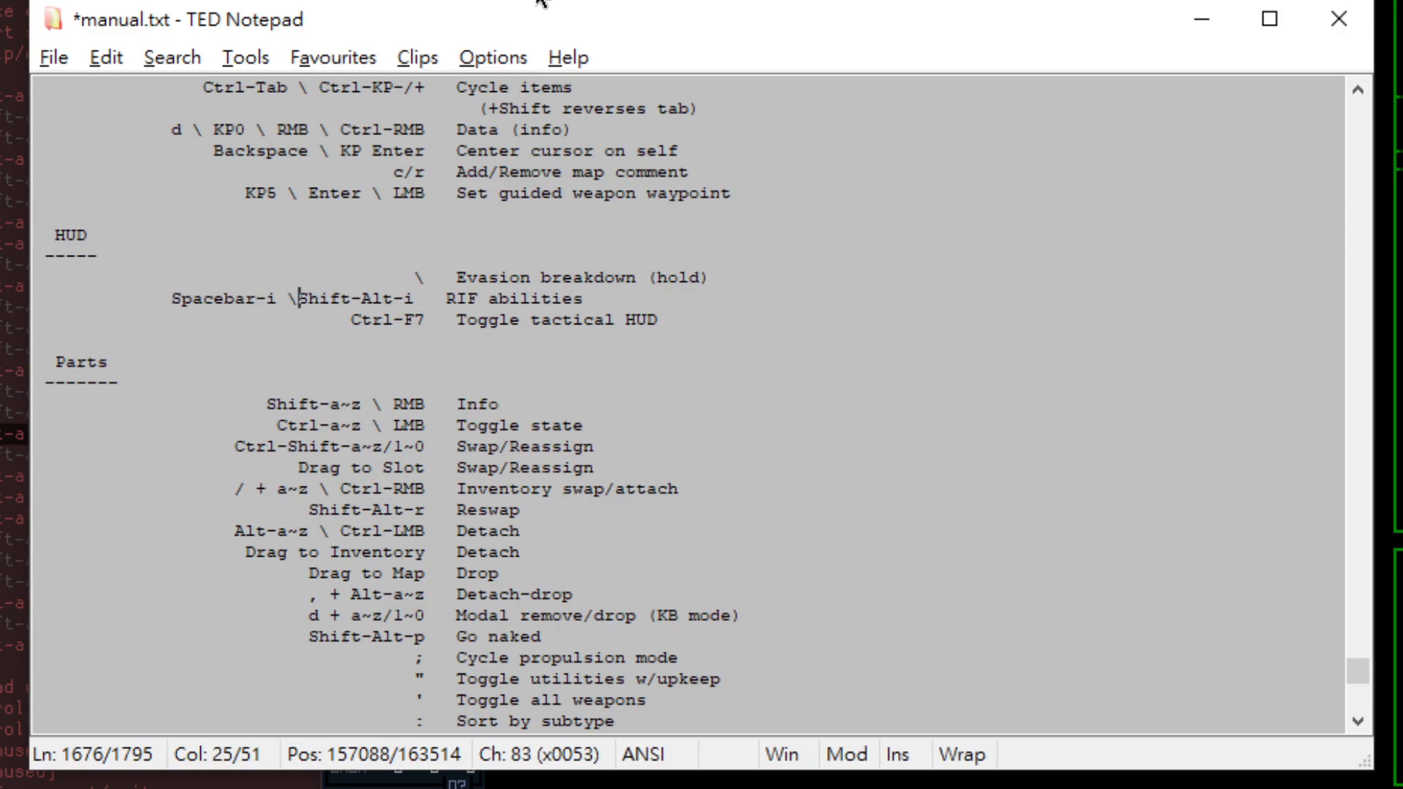
key(End)
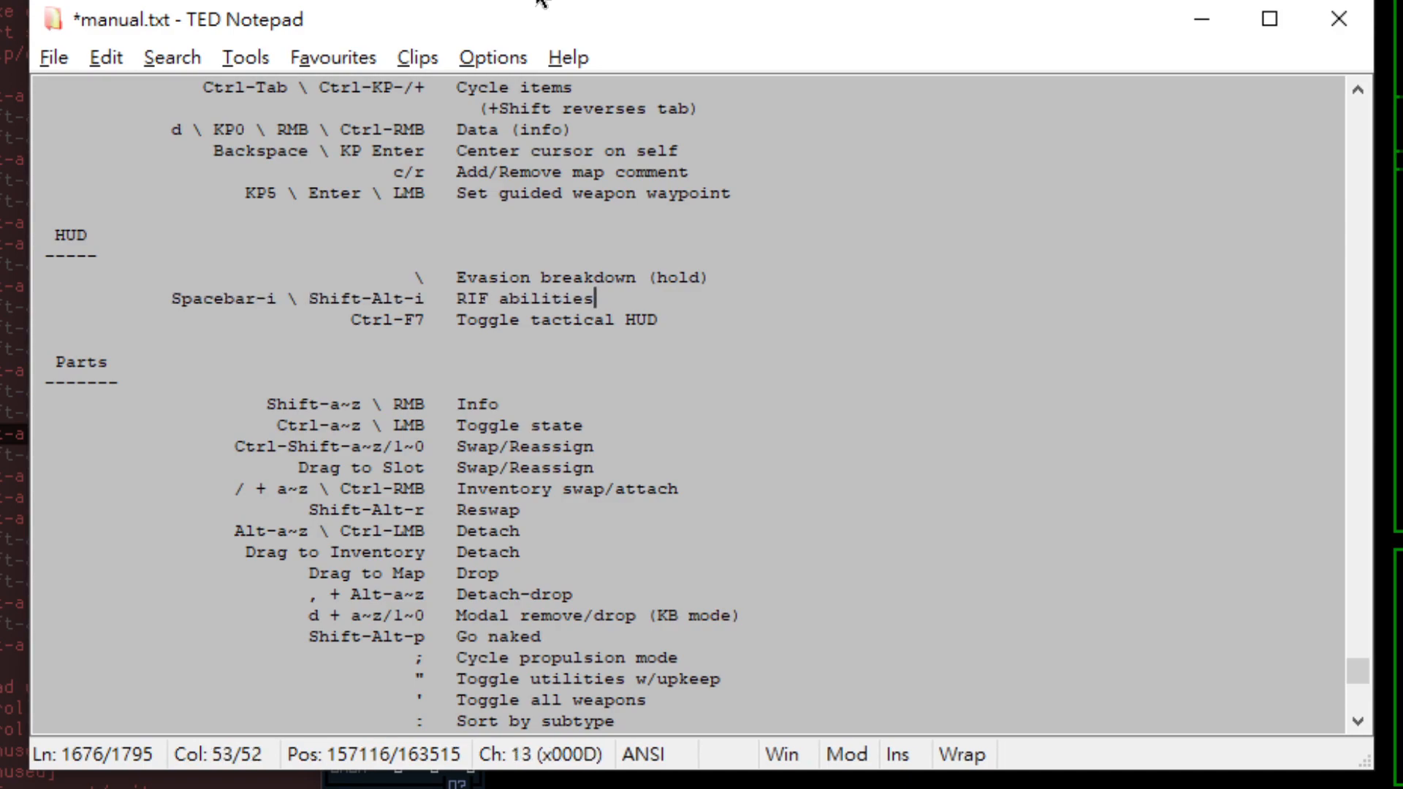
Replace the hyphen in the RIF abilities line's spacebar shortcut with a plus sign, making it "Spacebar+i".
key(ctrl+Left)
key(ctrl+Left)
key(ctrl+Left)
key(ctrl+Left)
key(ctrl+Left)
key(ctrl+Left)
key(ctrl+Left)
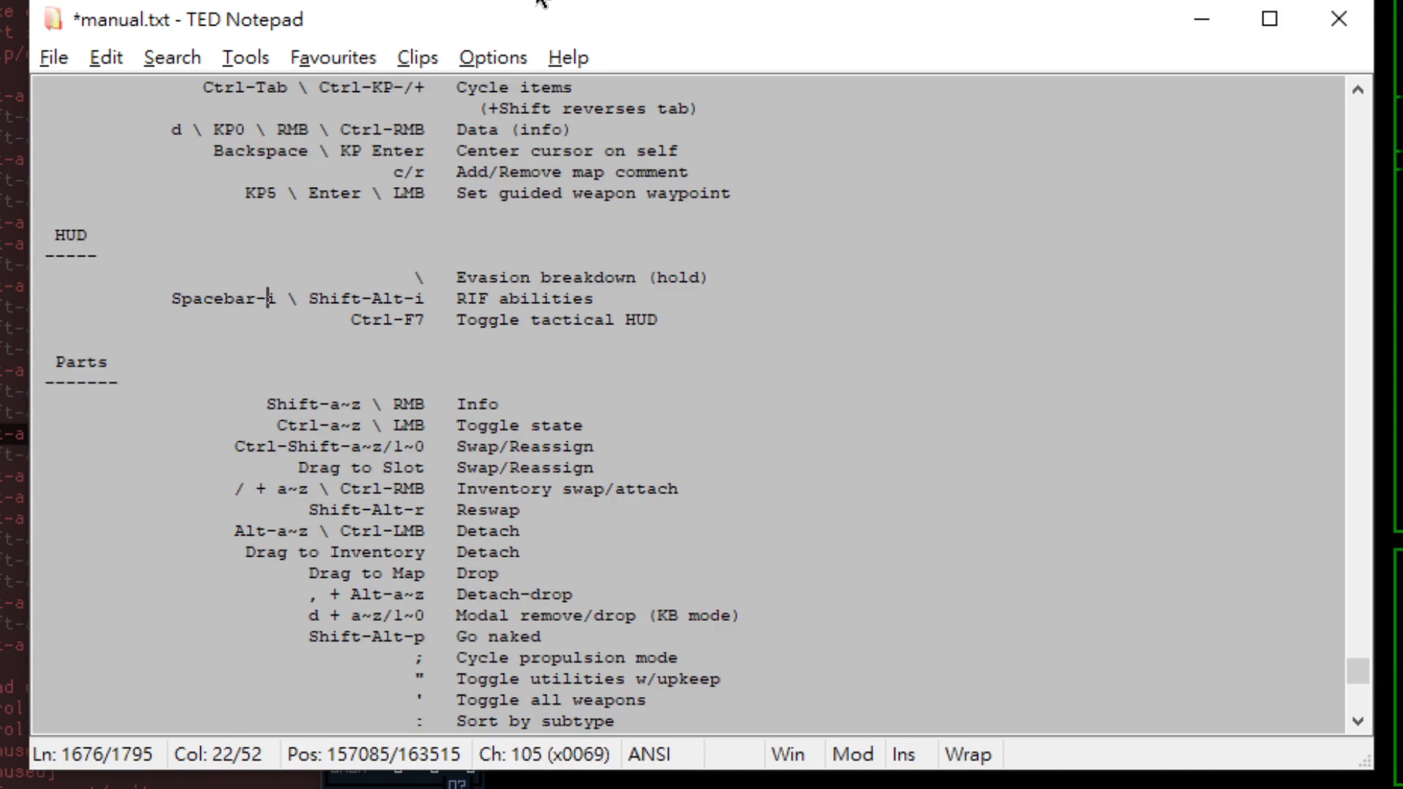
key(End)
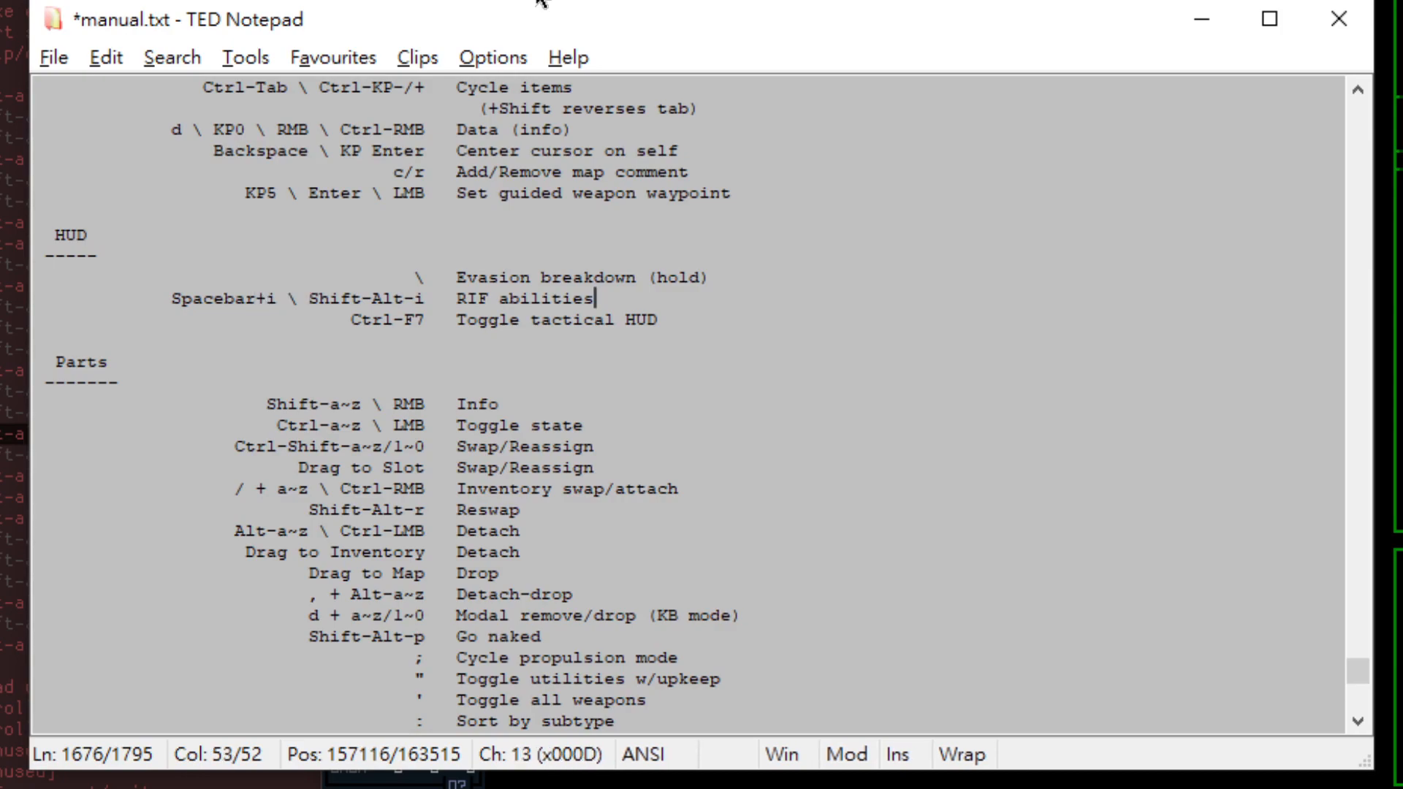
Space out the shortcut as "Spacebar + i" and delete two leading spaces to realign the RIF abilities line.
key(ctrl+Left)
key(ctrl+Left)
key(ctrl+Left)
key(Left)
key(Left)
key(Left)
key(Left)
key(Left)
key(Left)
key(Left)
key(Left)
key(Left)
key(Left)
key(Left)
key(Left)
key(Left)
key(Left)
key(Left)
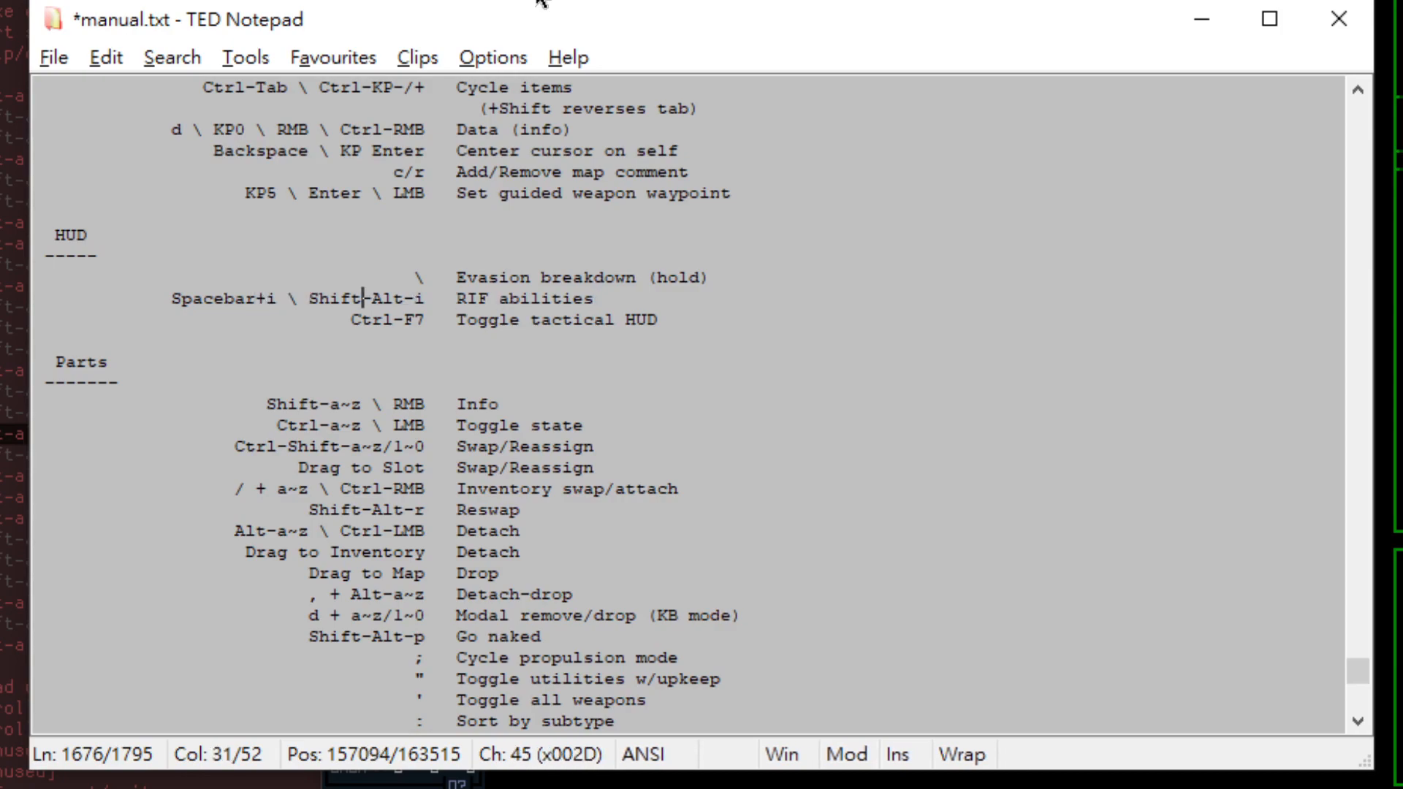
key(Right)
key(Left)
key(Left)
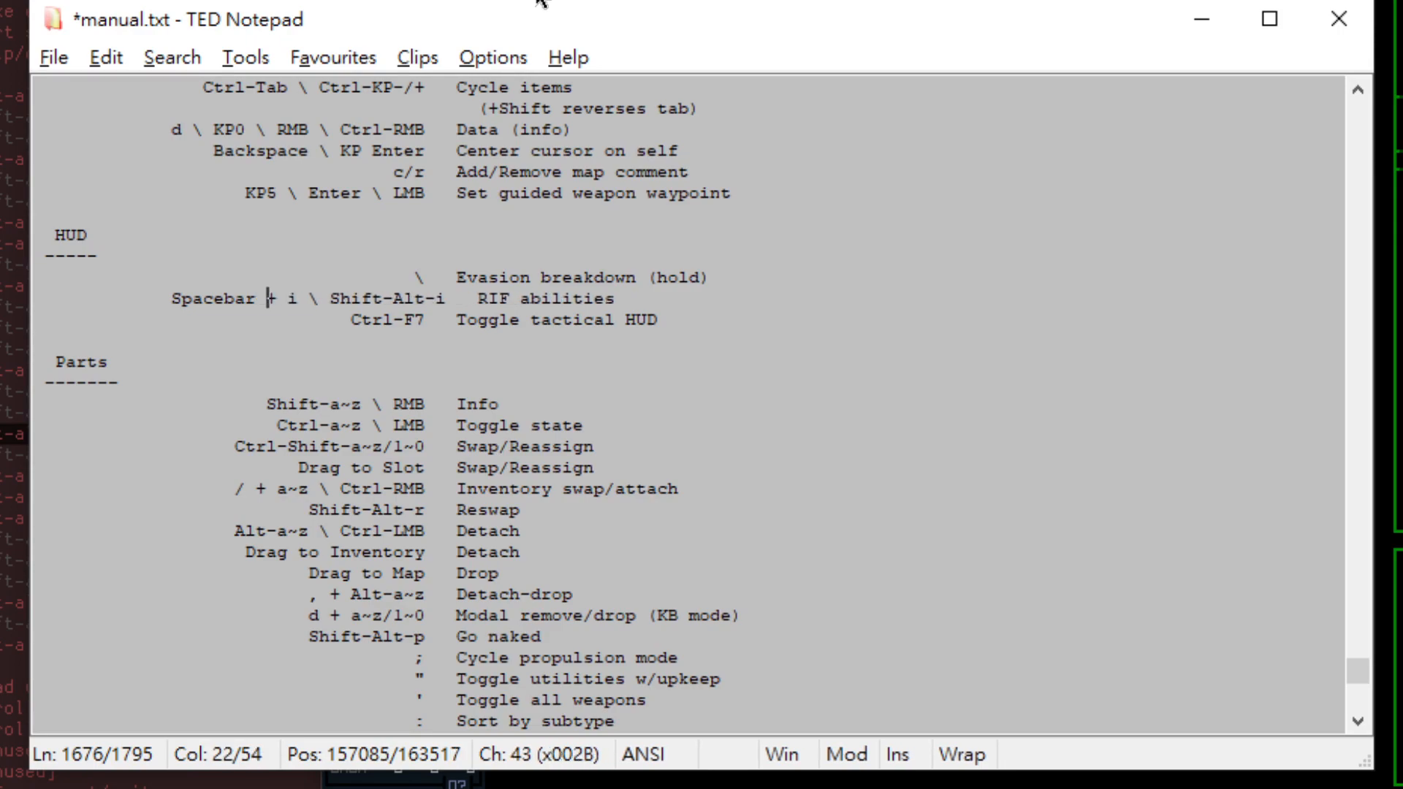
key(ctrl+Left)
key(BackSpace)
key(BackSpace)
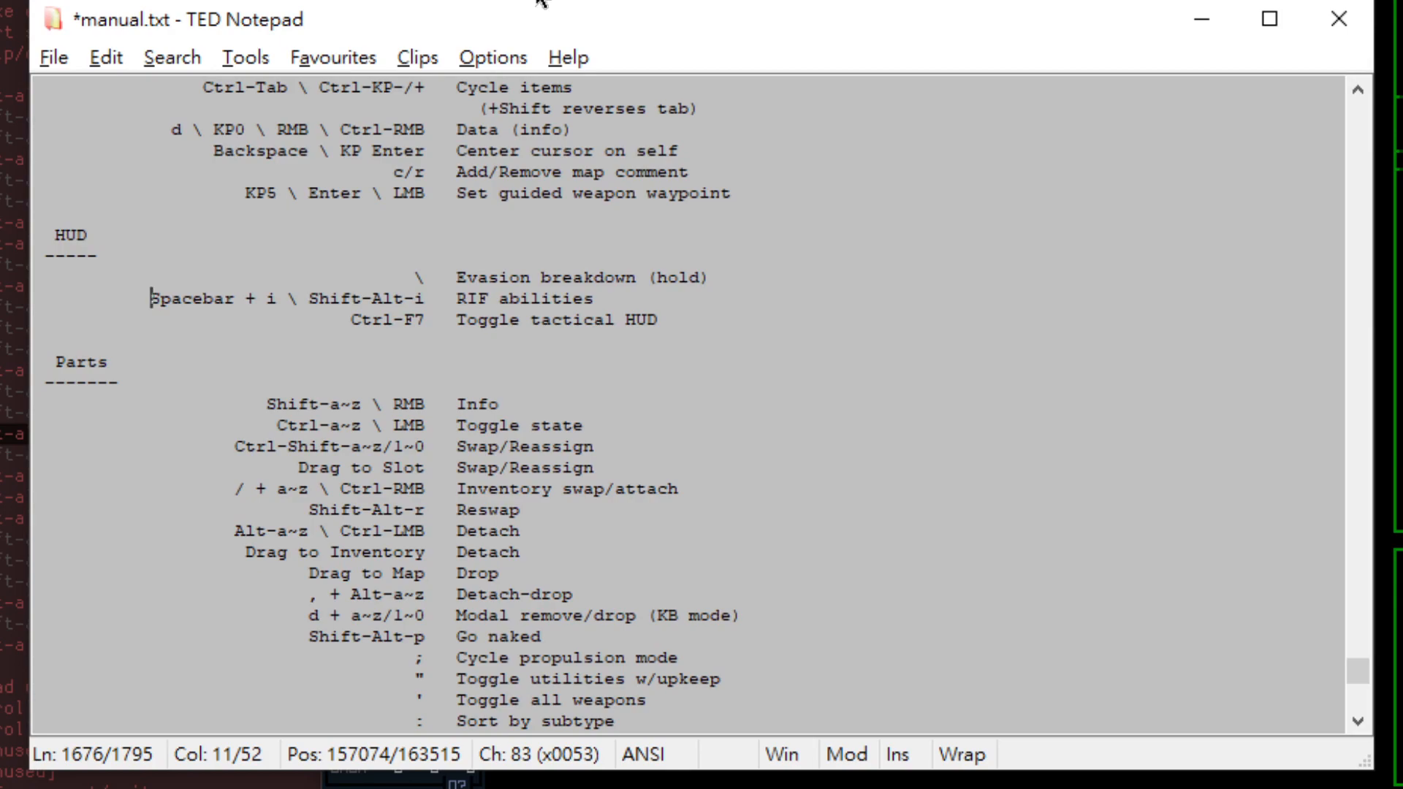
Undo all the trial edits on the RIF abilities line of the manual.
key(ctrl+shift+Right)
key(ctrl+shift+Right)
key(ctrl+shift+Right)
key(End)
key(ctrl+z)
key(ctrl+z)
key(ctrl+z)
key(ctrl+z)
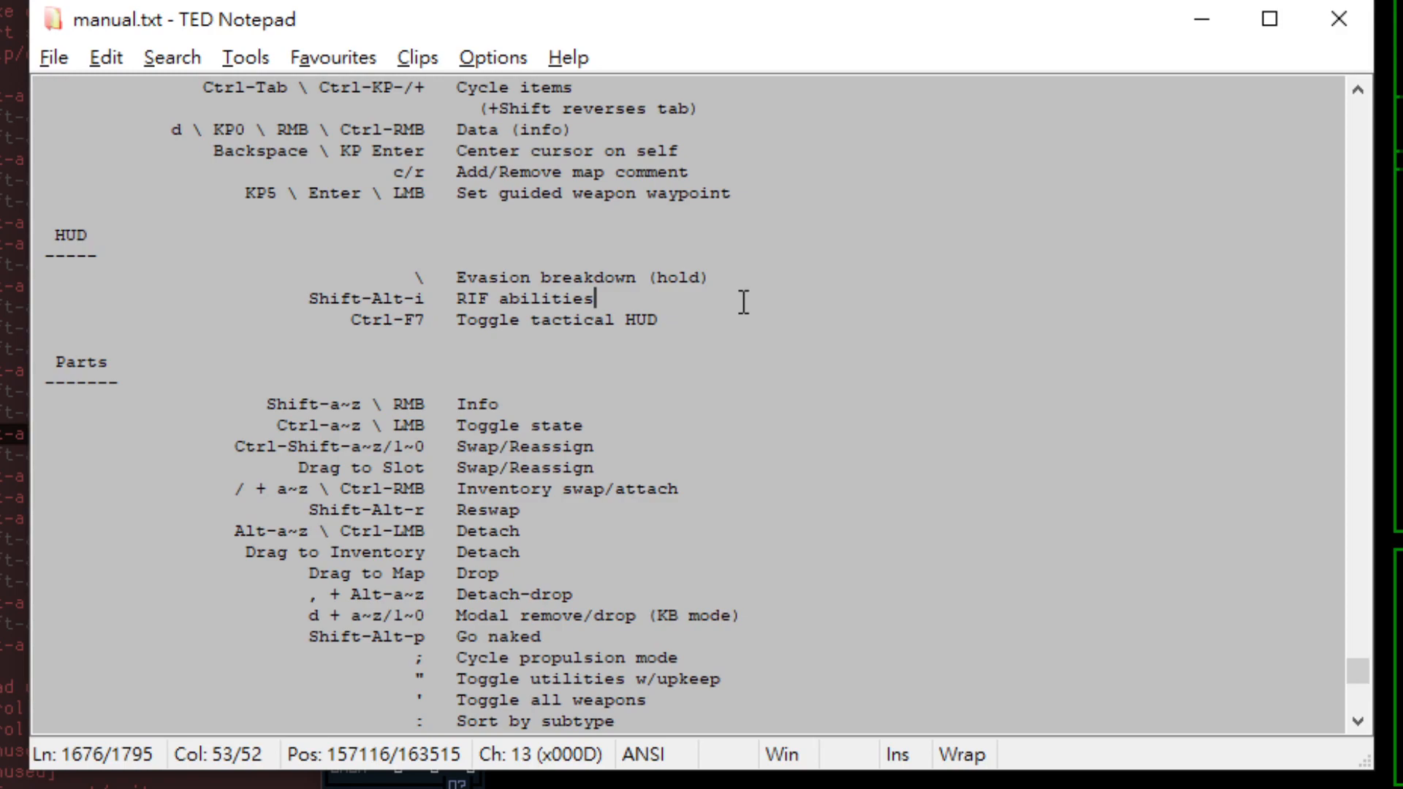
Locate the Reswap entry in the manual's Parts list and check it against the menu mockup.
scroll(743, 301, down, 3)
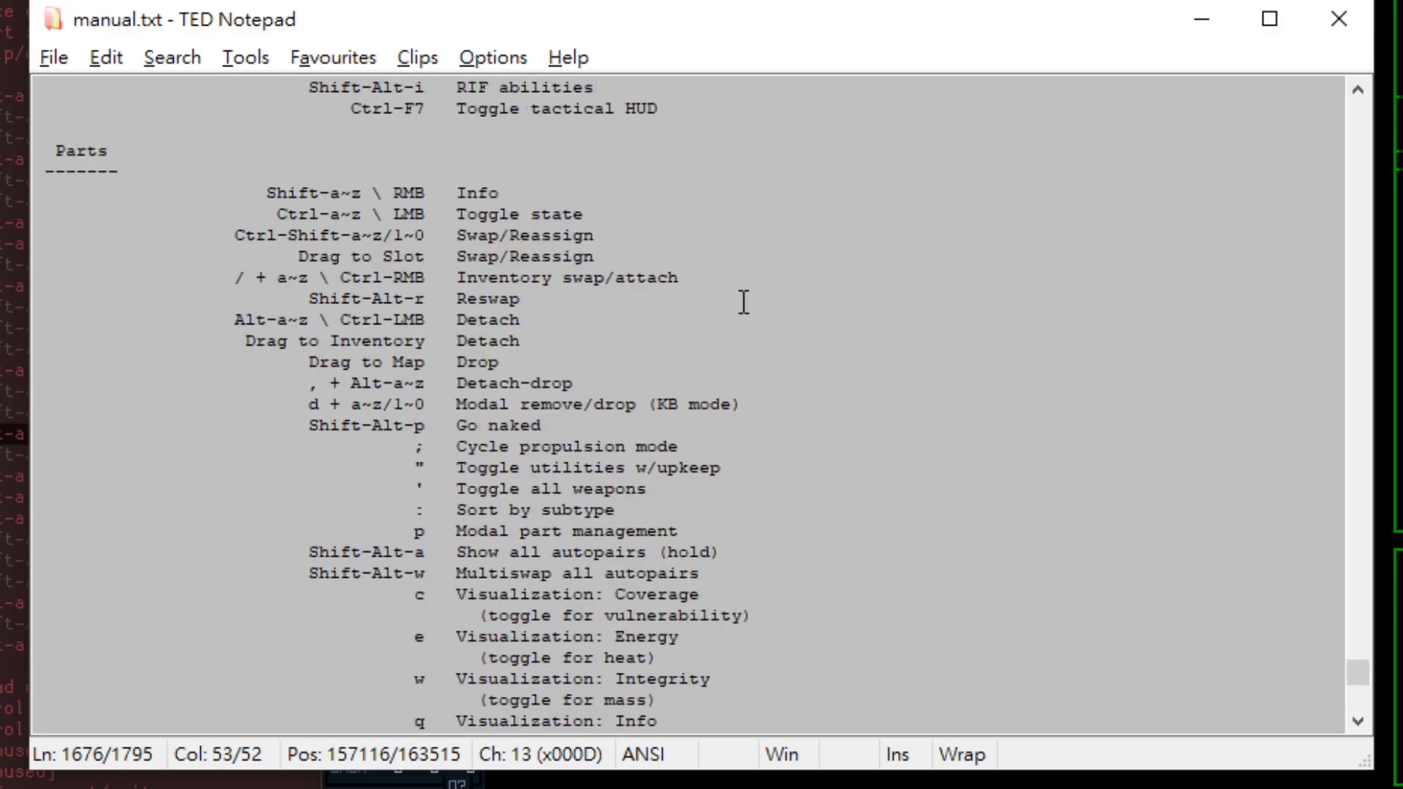
double_click(478, 300)
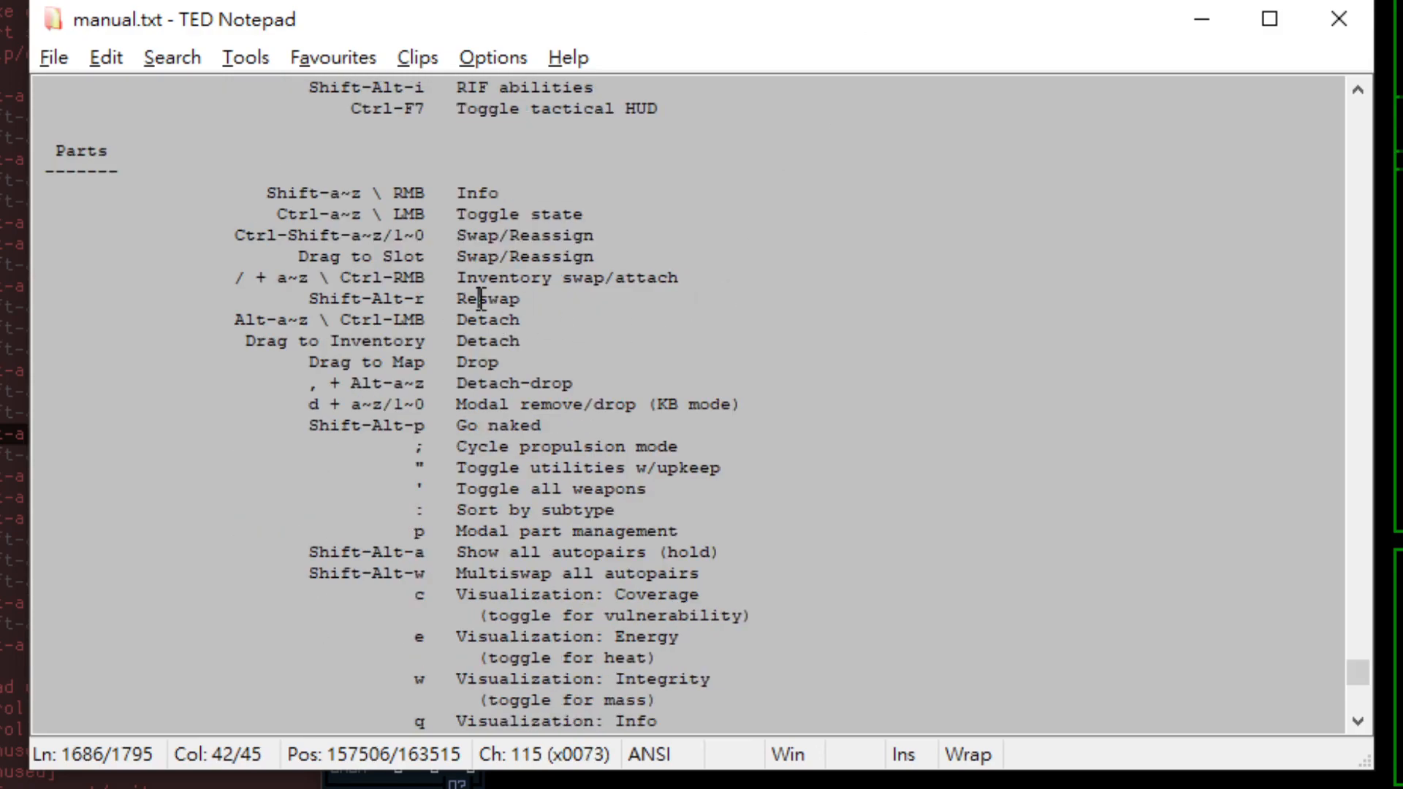
key(alt+Tab)
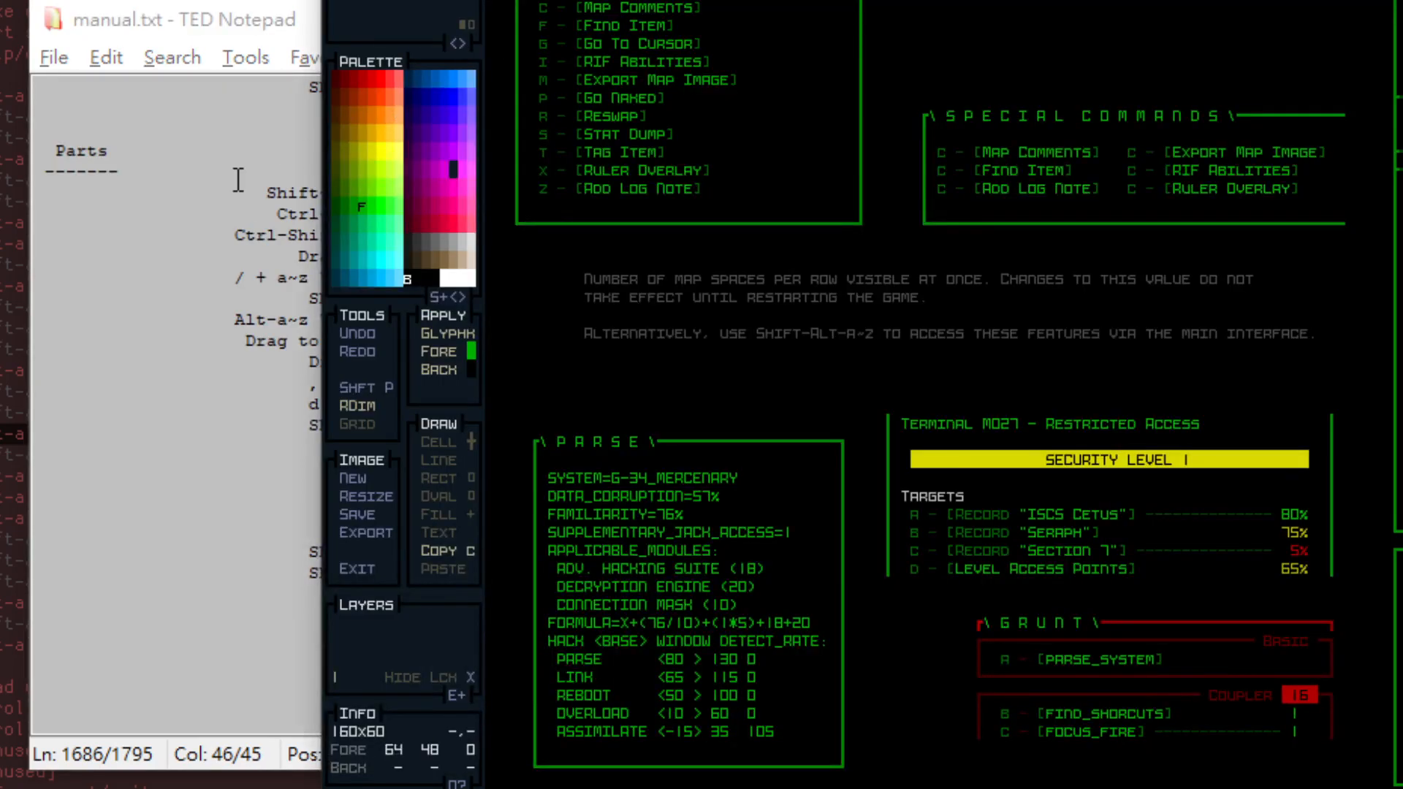
click(237, 235)
Search the manual for "Shift-Alt" and step through the matches to the Multiswap all autopairs entry.
click(320, 299)
drag(320, 299, 402, 299)
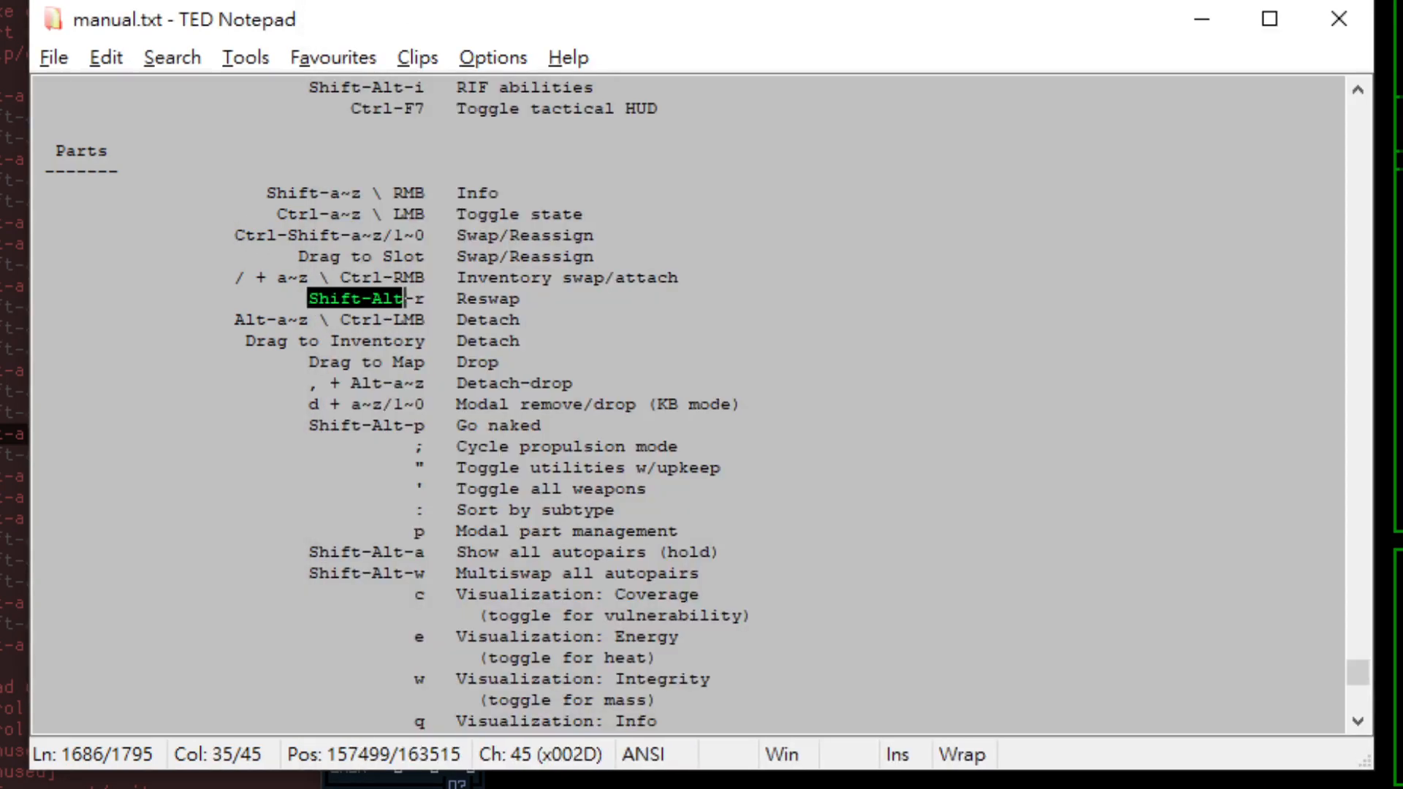
key(ctrl+f)
key(shift+Return)
key(Escape)
key(F3)
key(F3)
key(F3)
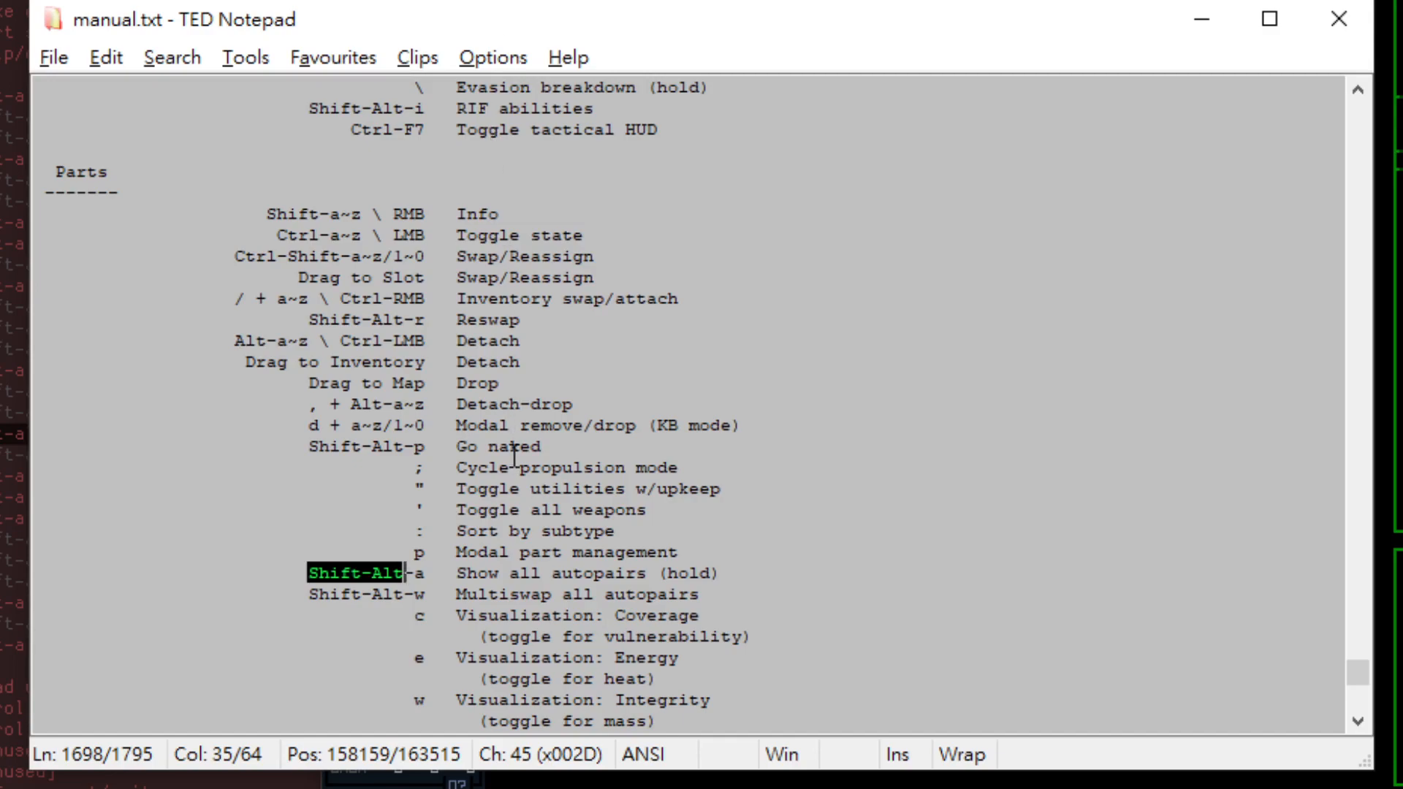
key(F3)
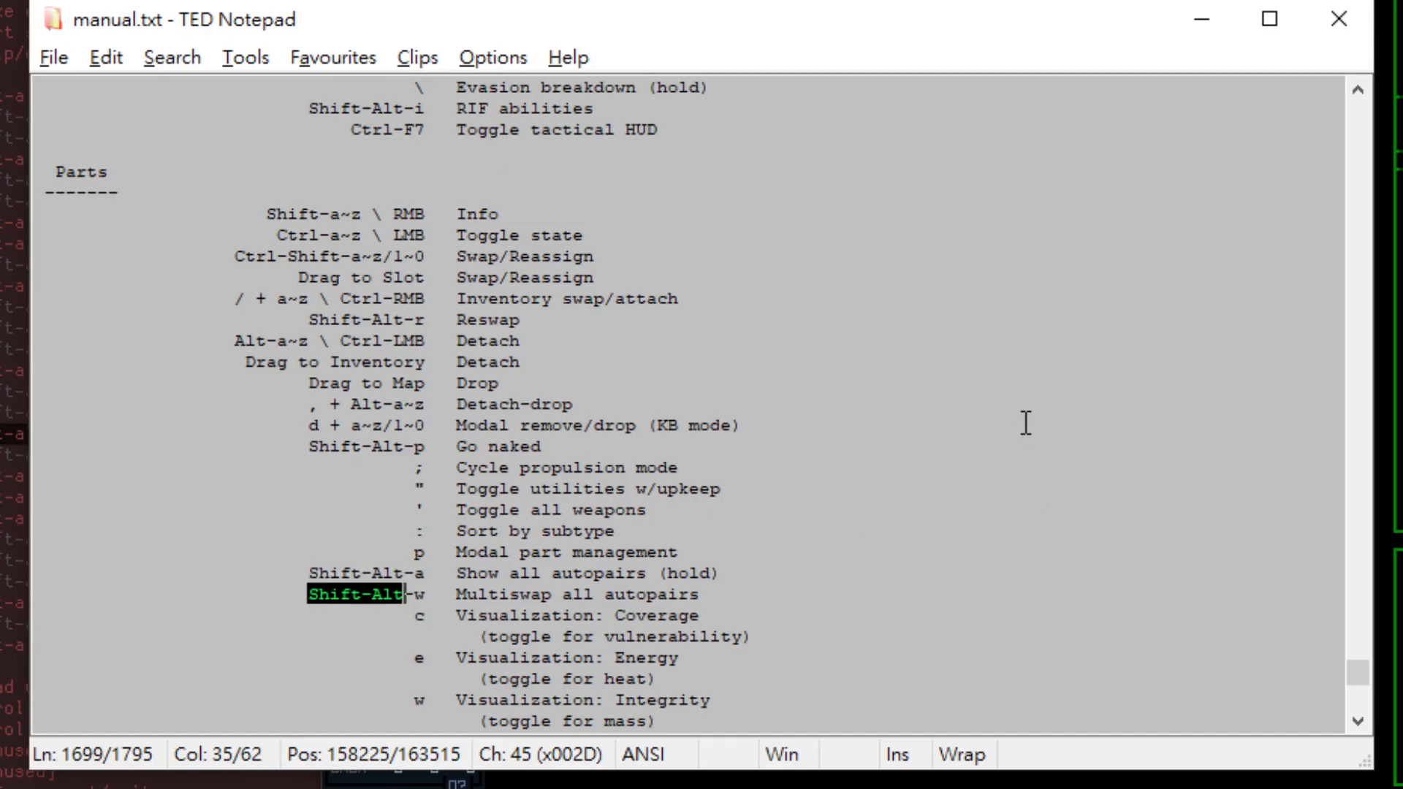
Check the next Shift-Alt match in the Inventory section, then go back to the previous match.
scroll(1024, 439, down, 3)
key(F3)
scroll(1025, 423, down, 3)
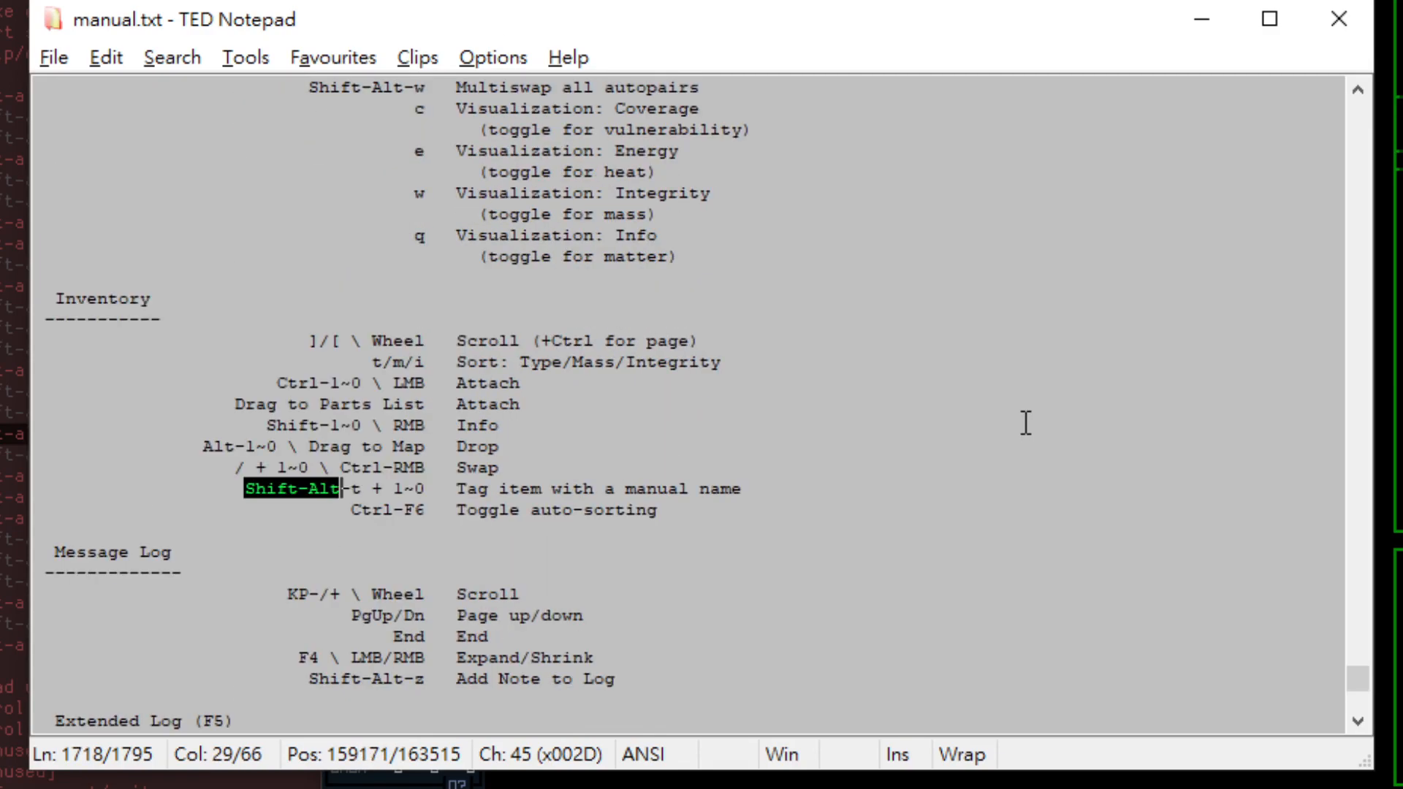
scroll(1026, 424, up, 3)
key(shift+F3)
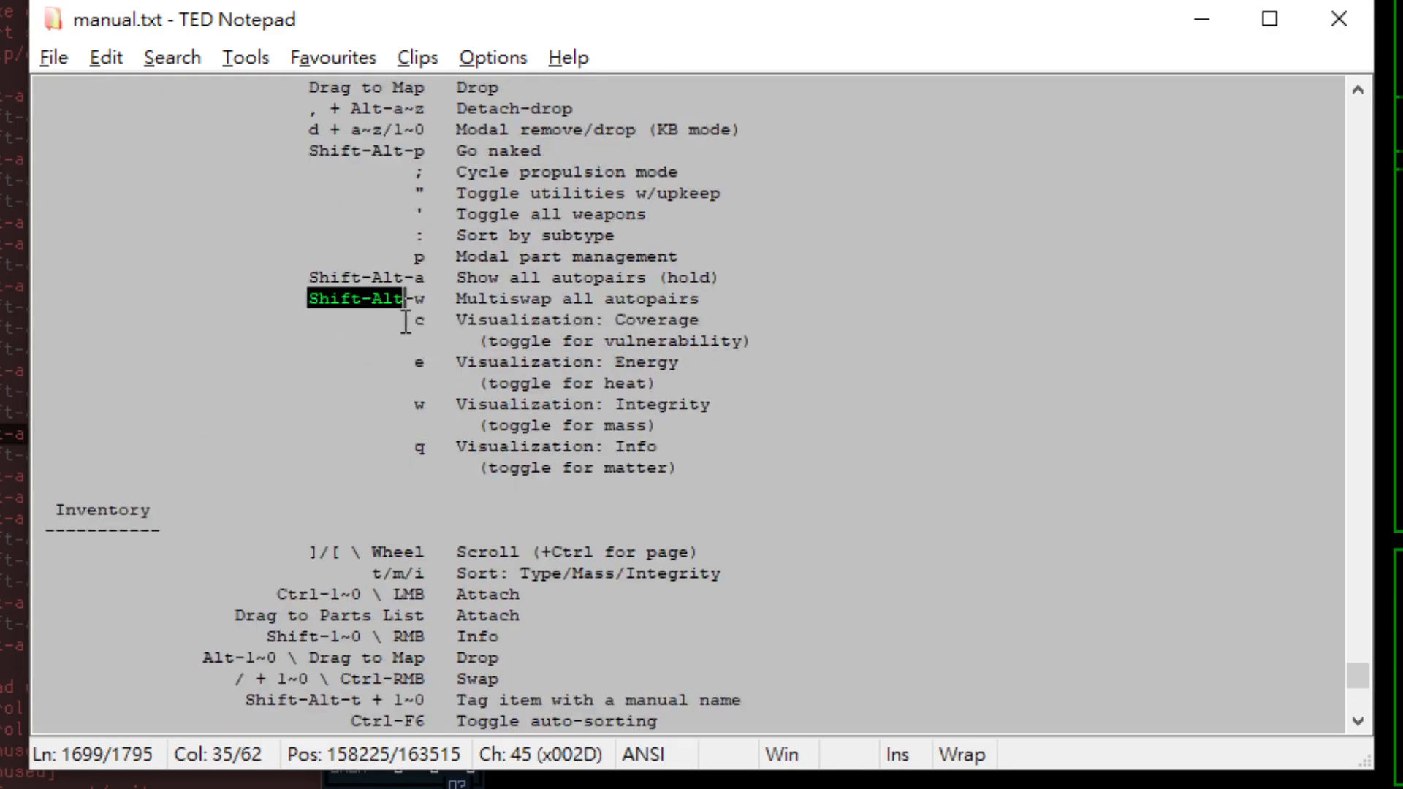
Examine the two autopairs entries and the Inventory and Message Log command lists below them.
drag(691, 299, 747, 260)
click(837, 301)
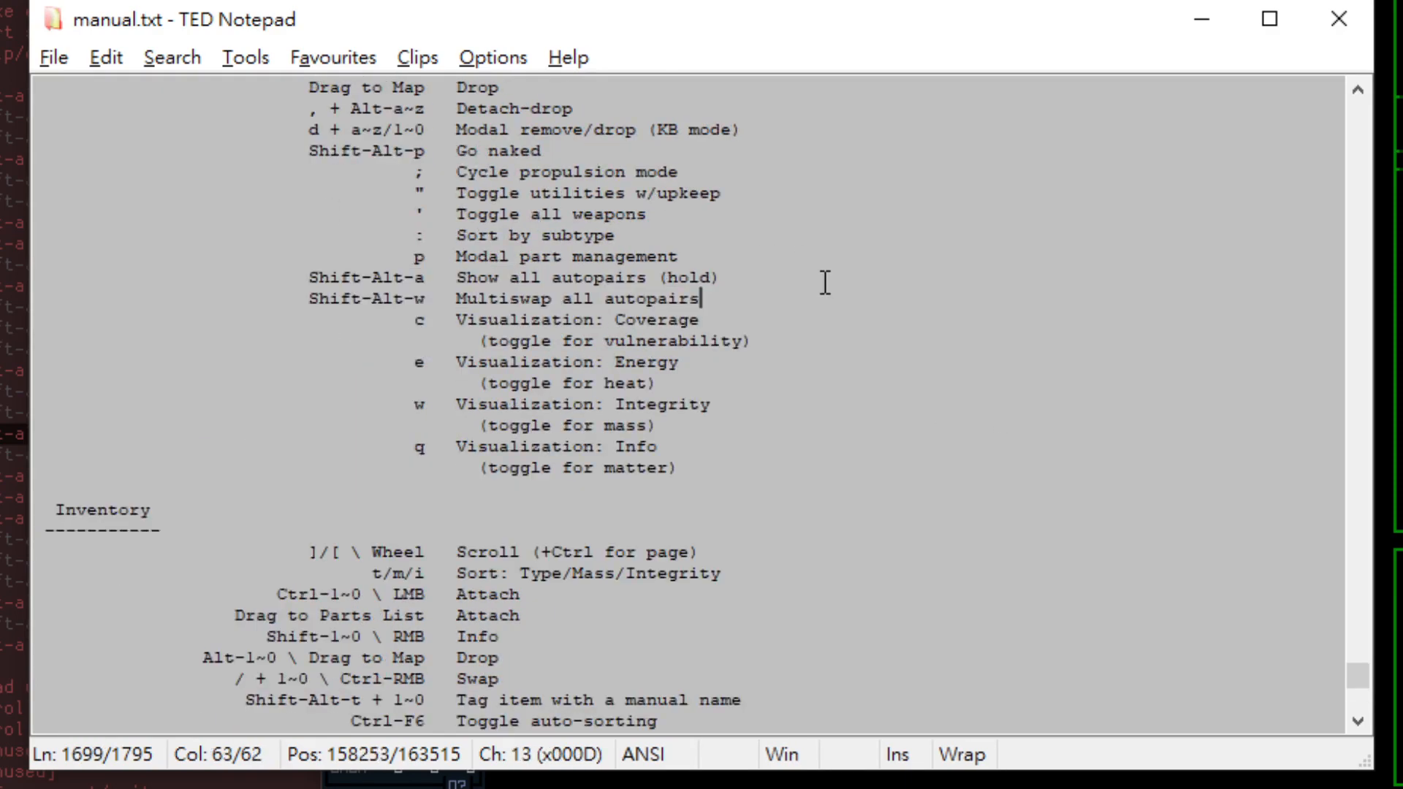
scroll(673, 241, down, 3)
scroll(592, 223, up, 3)
scroll(956, 465, down, 3)
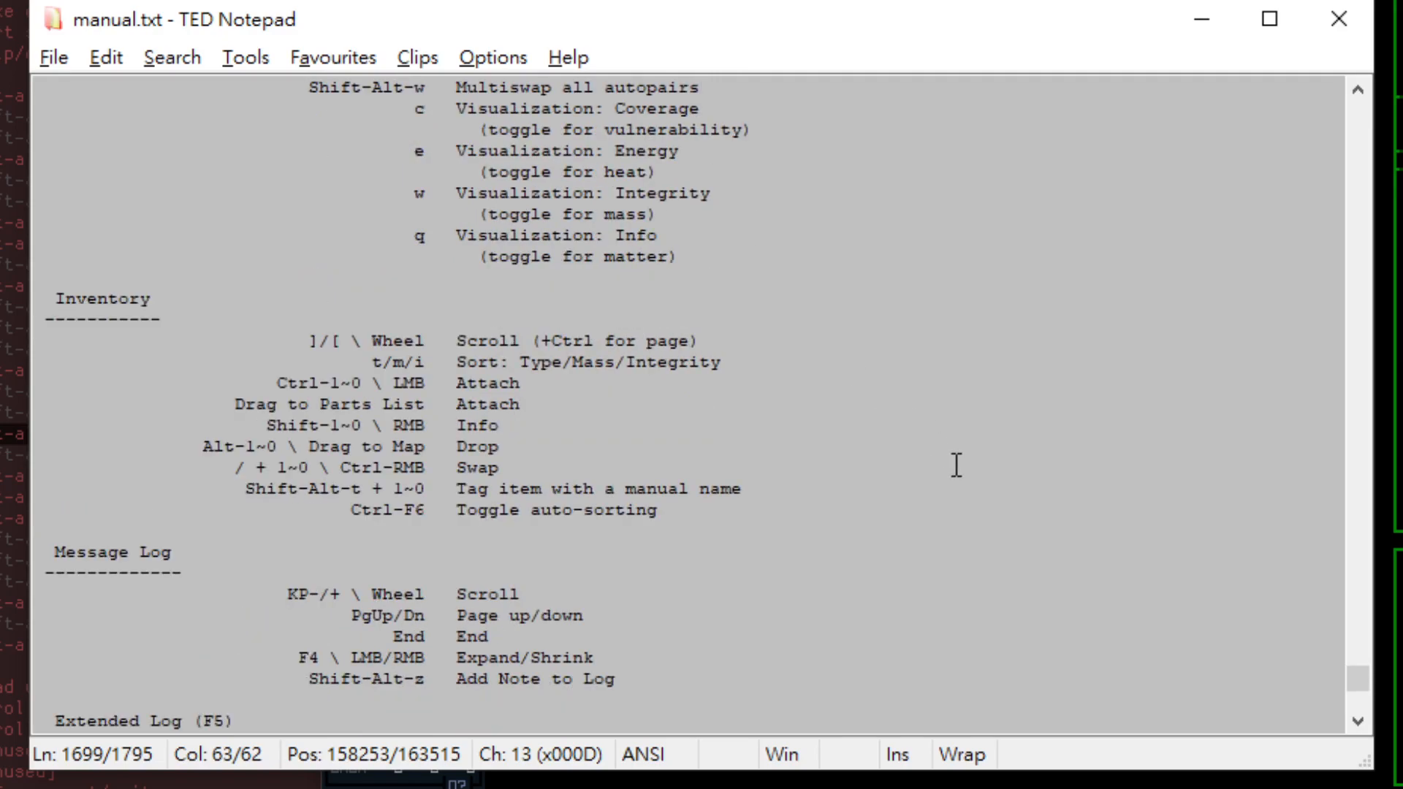
Step to the Tag item and Add Note to Log matches in the manual and compare the tag command with the menu mockup.
key(F3)
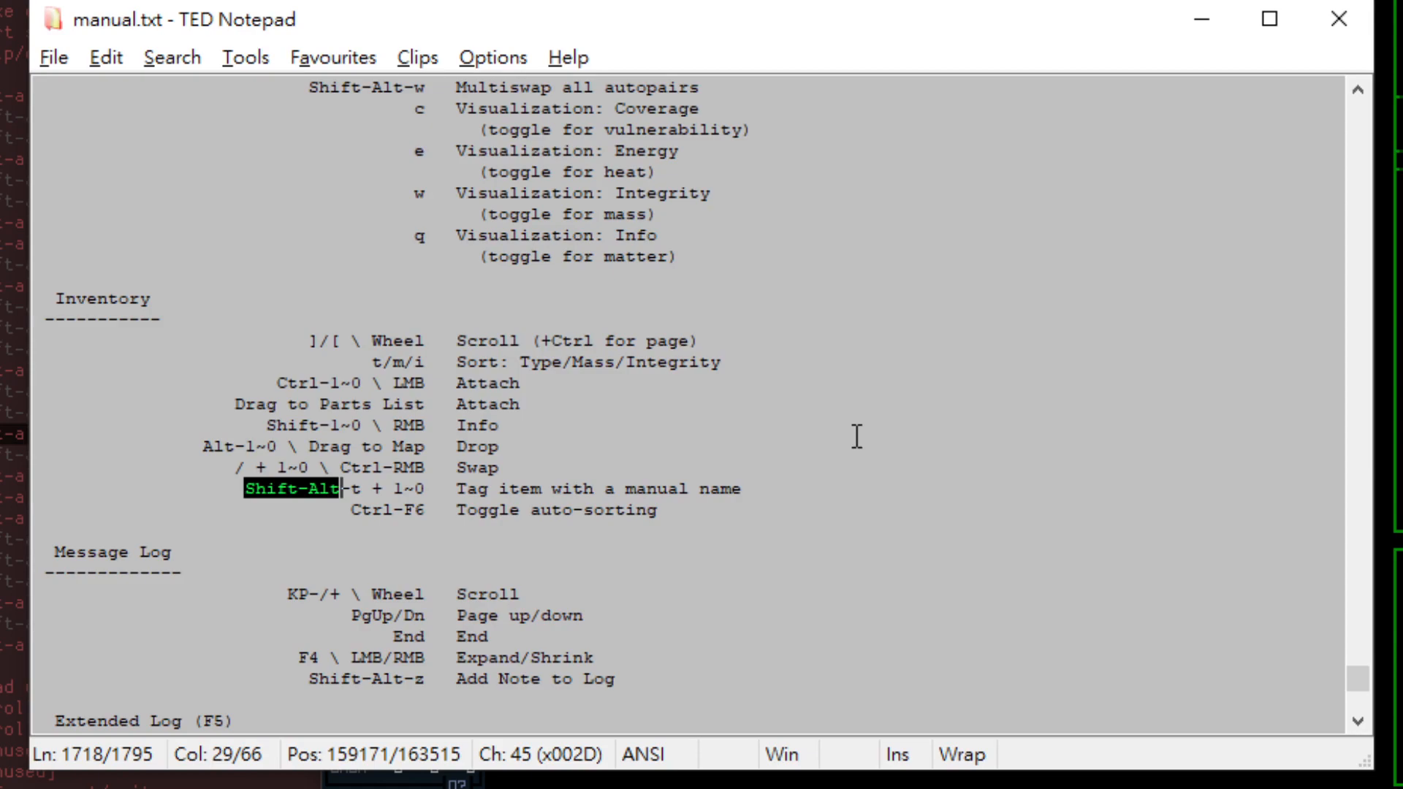
key(F3)
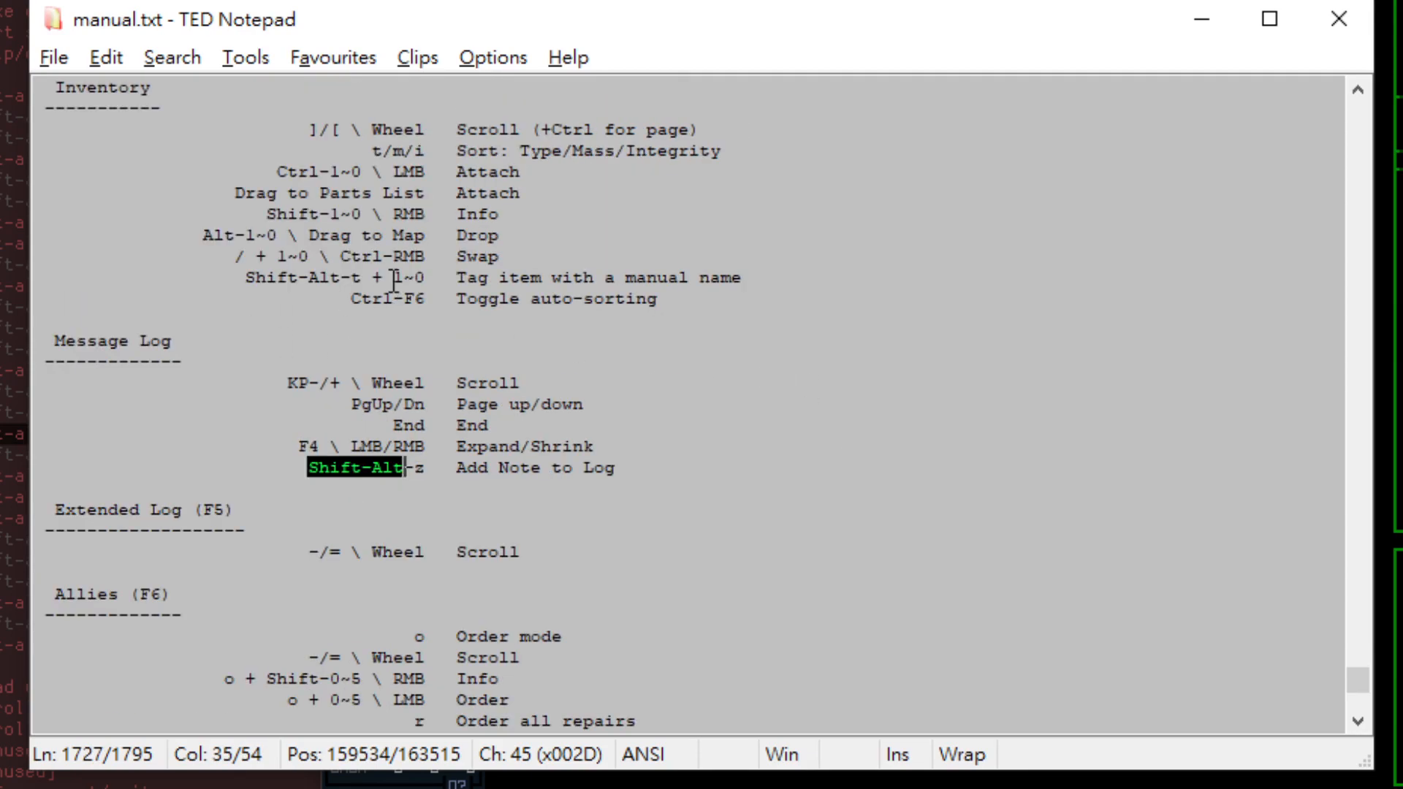
drag(393, 279, 429, 280)
click(430, 280)
click(1388, 292)
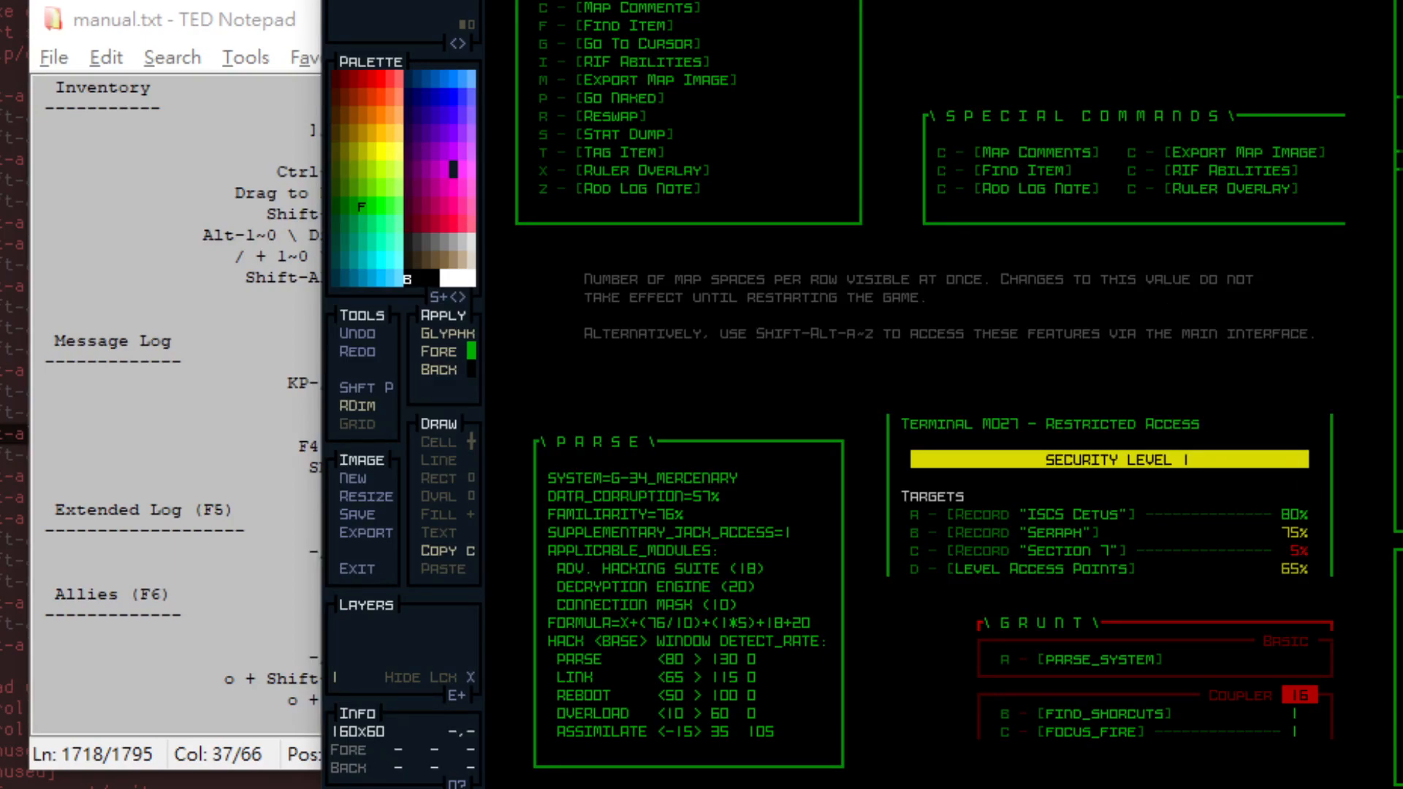
click(282, 30)
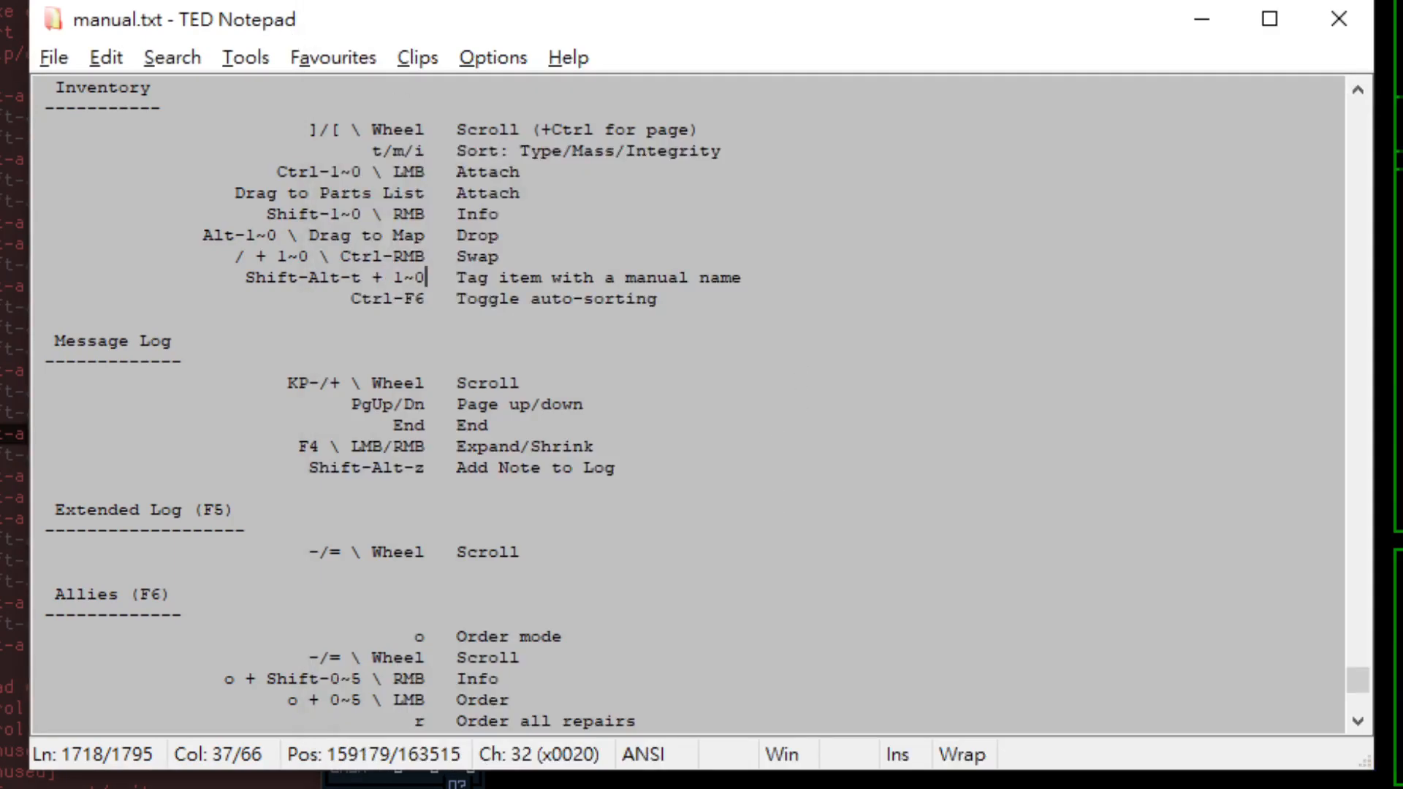
click(1191, 4)
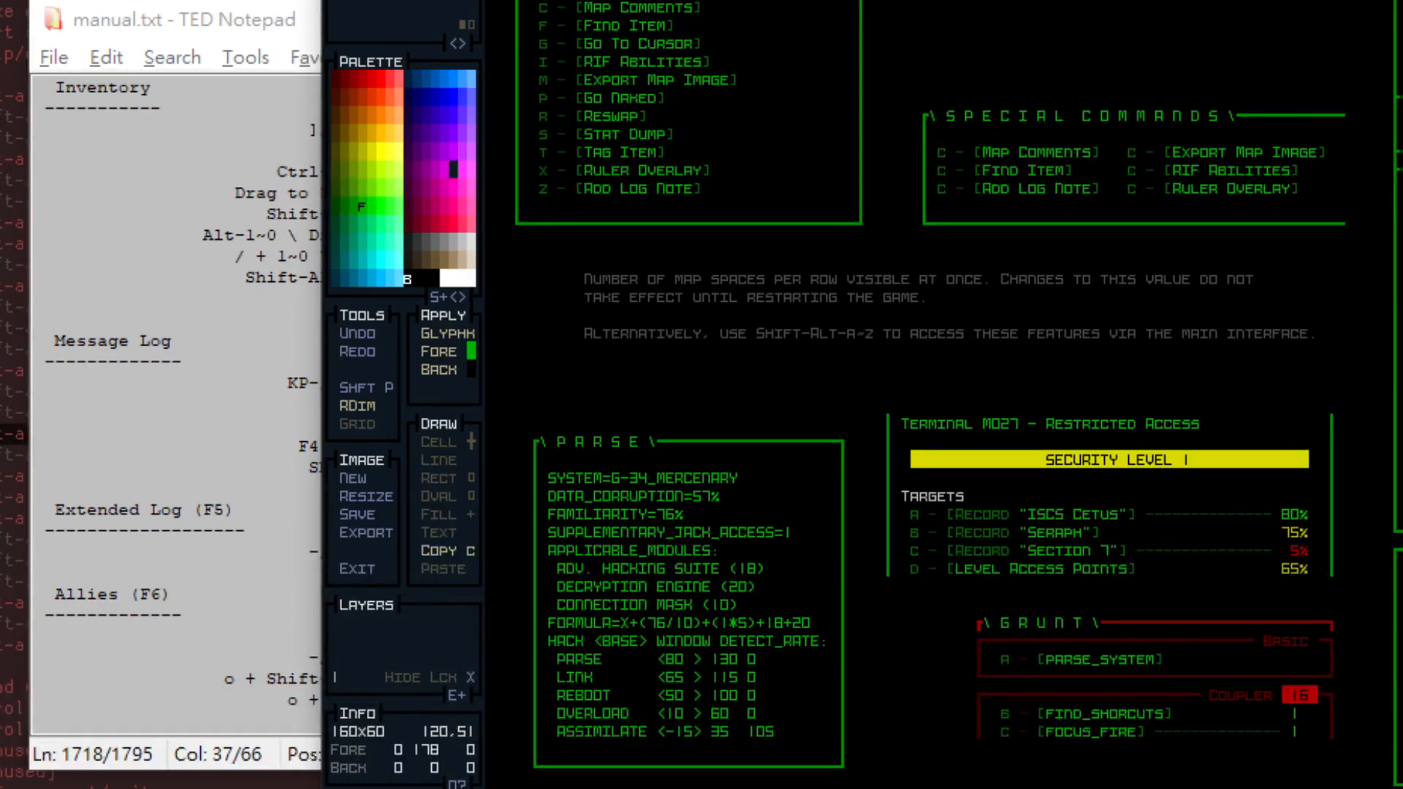
click(253, 35)
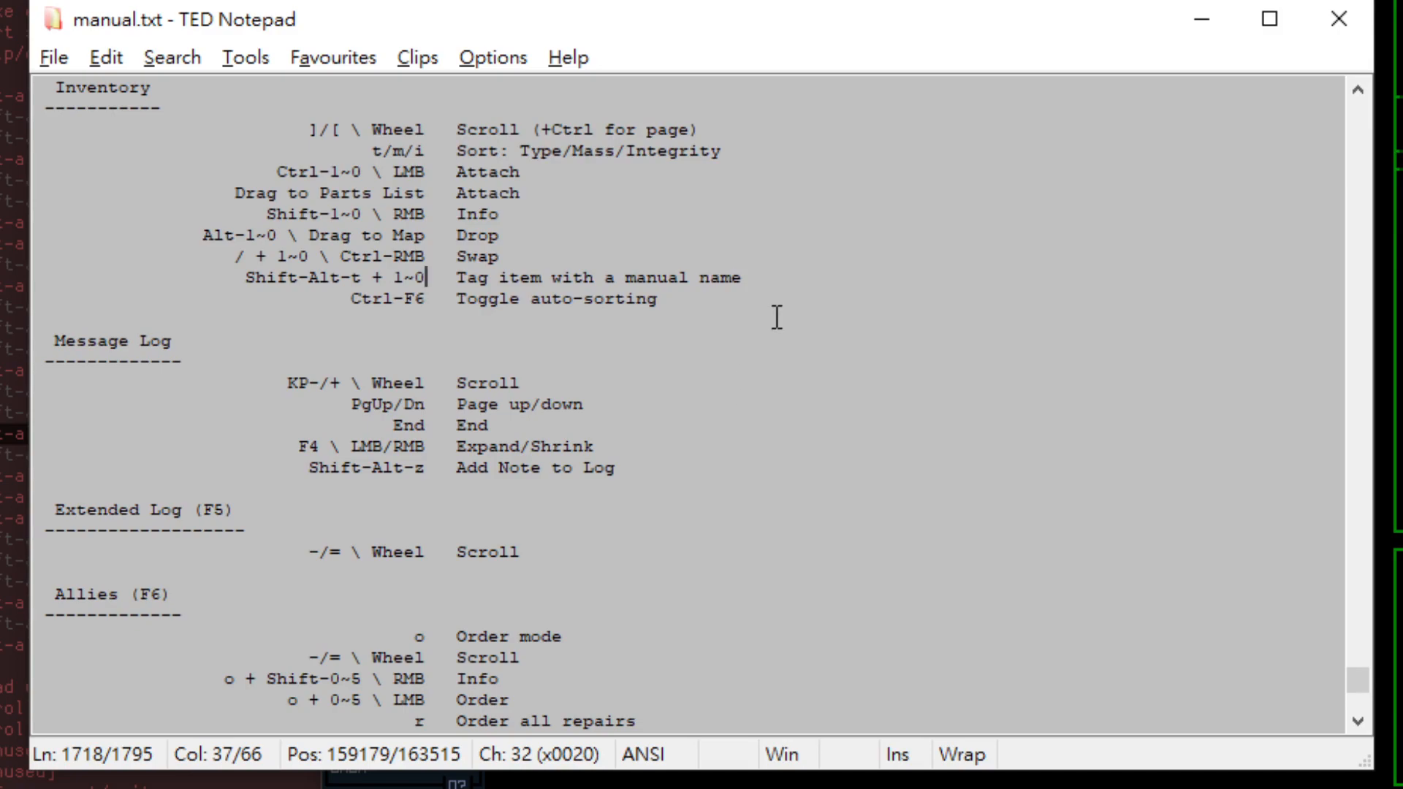
Check the Add Note to Log match against the mockup and continue through the Shift-Alt matches to the manual's Keyboard Logic section.
key(F3)
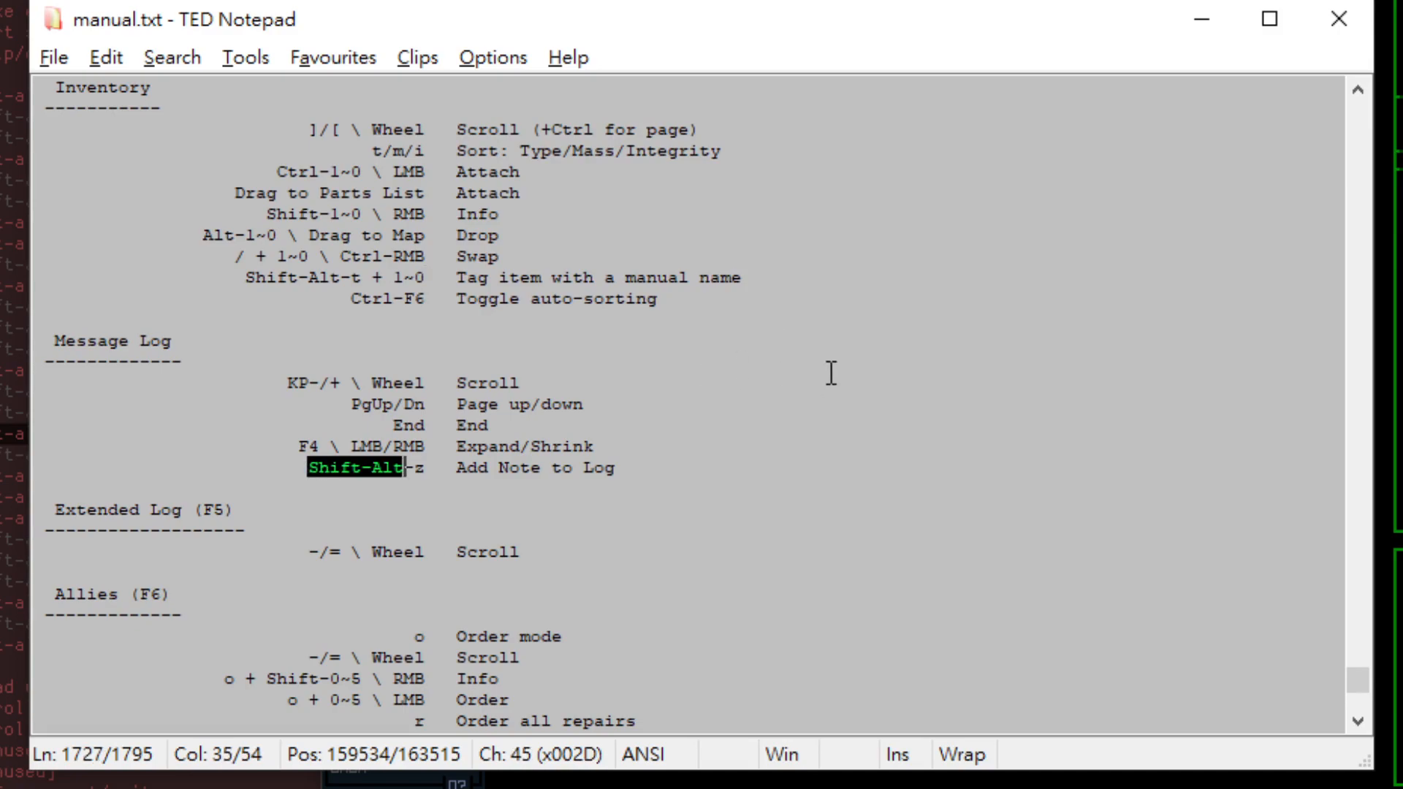
key(alt+Tab)
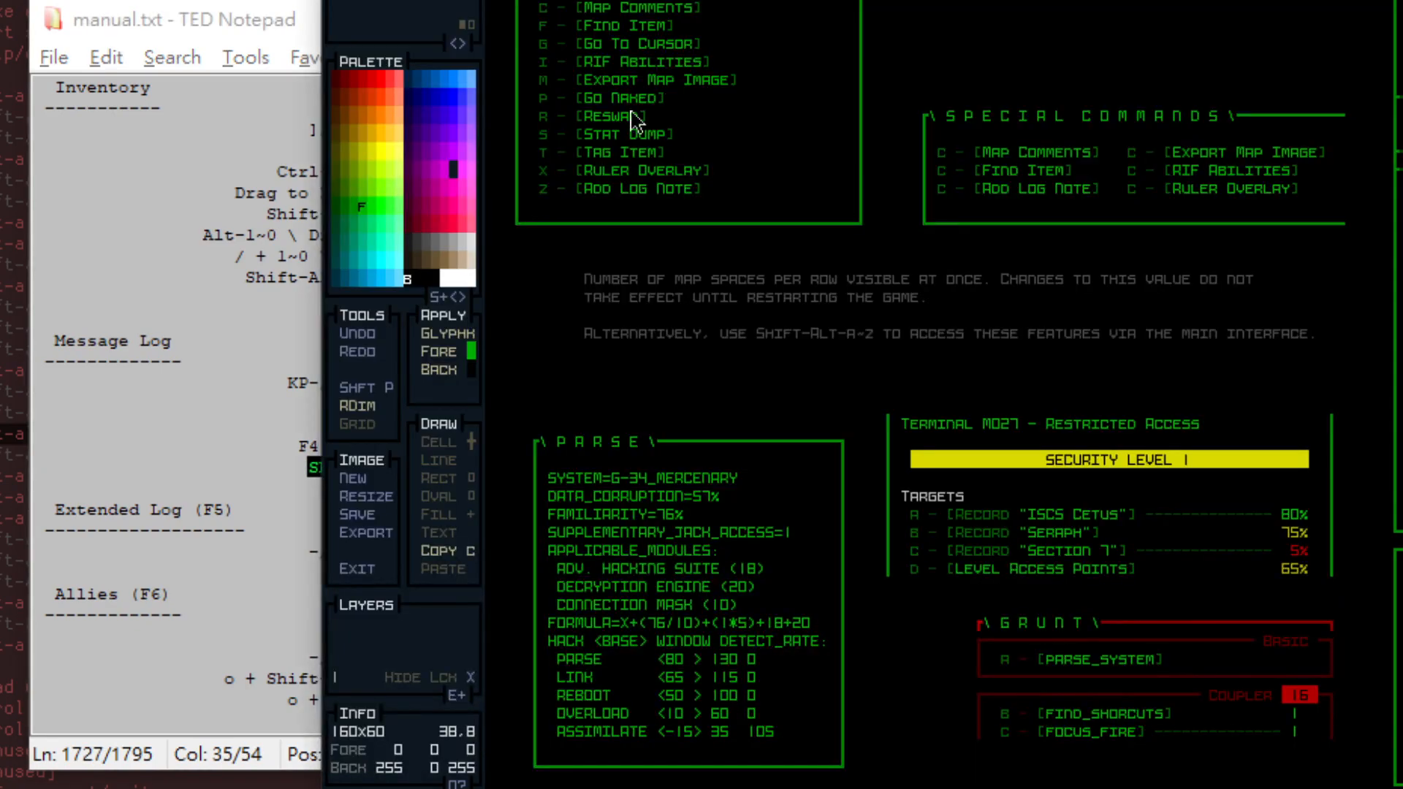
click(148, 256)
key(F3)
key(F3)
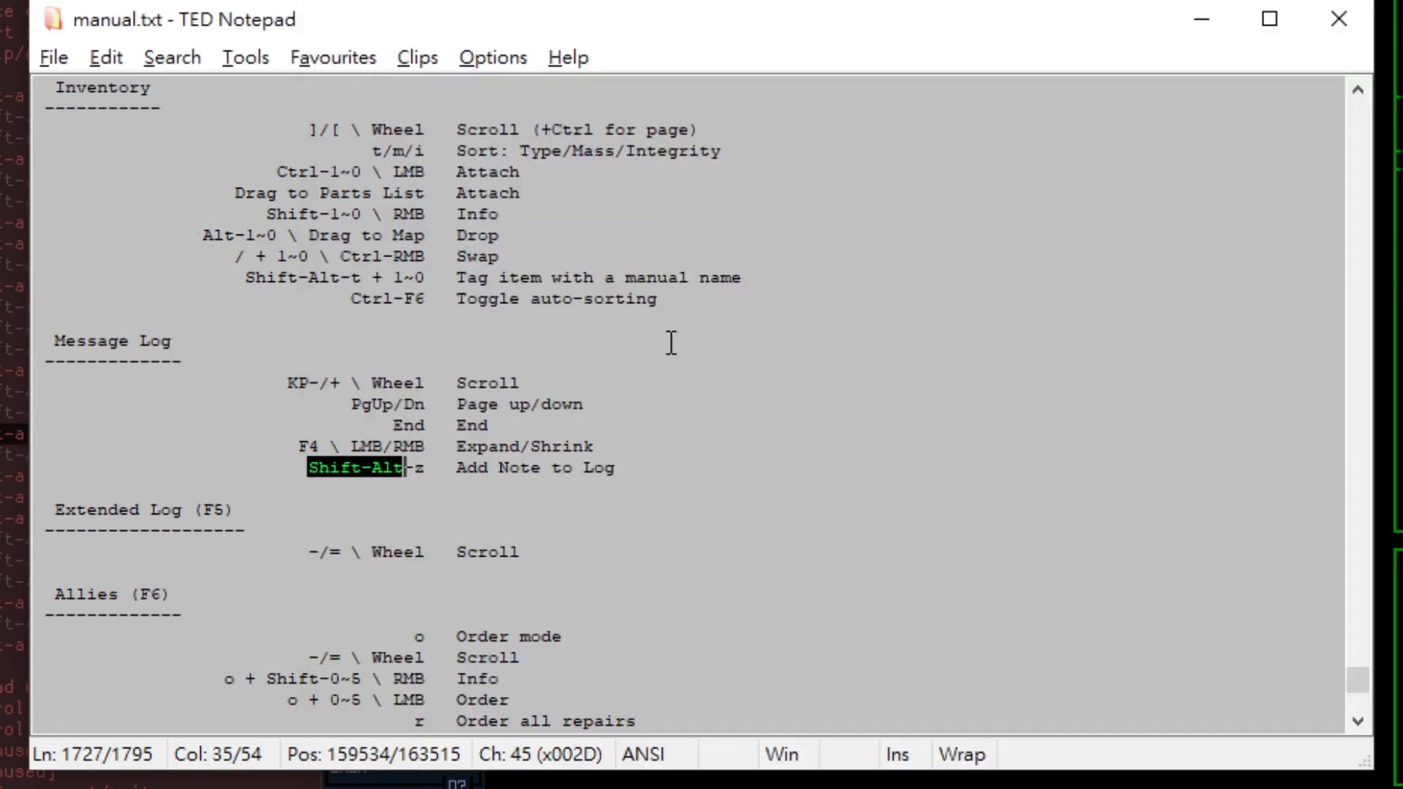
key(F3)
scroll(716, 344, down, 3)
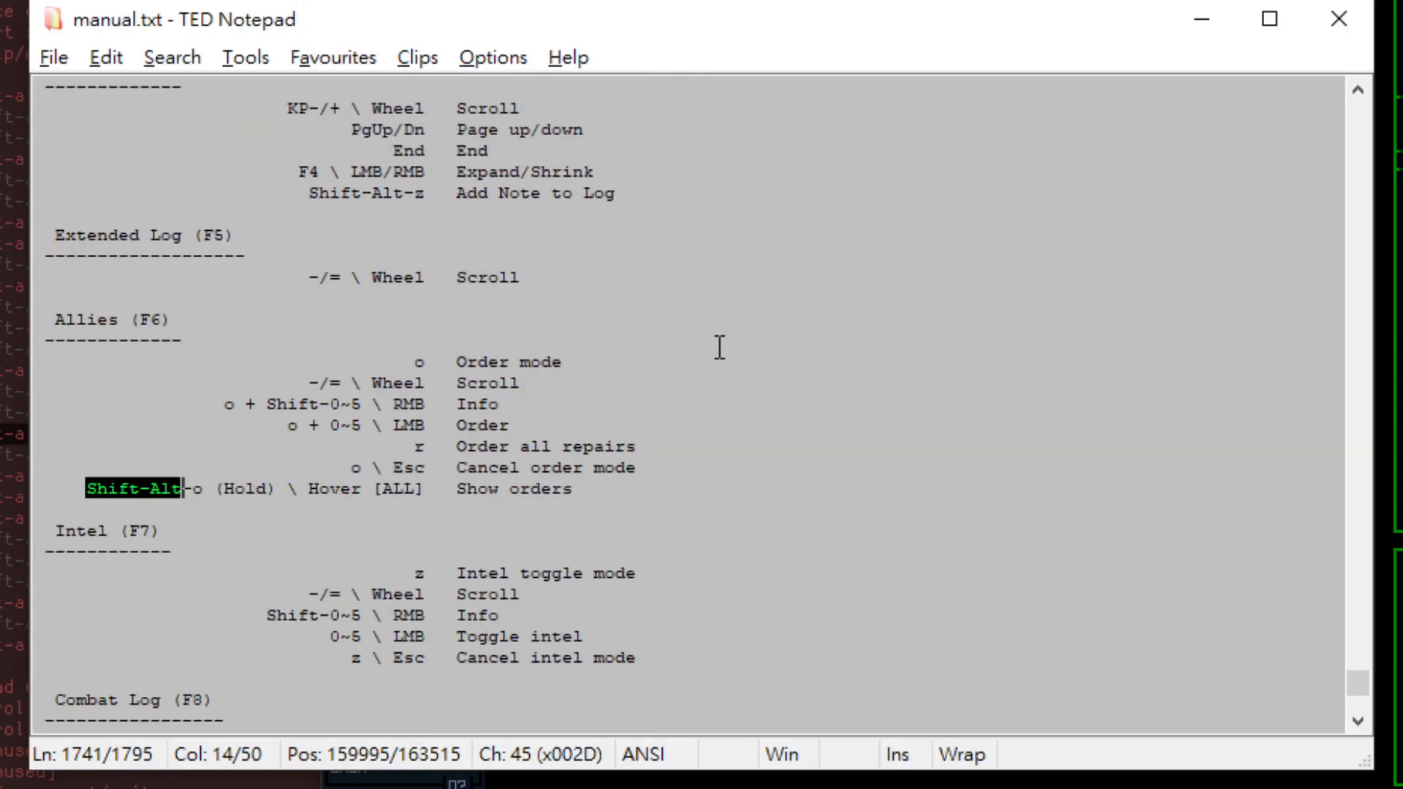
key(F3)
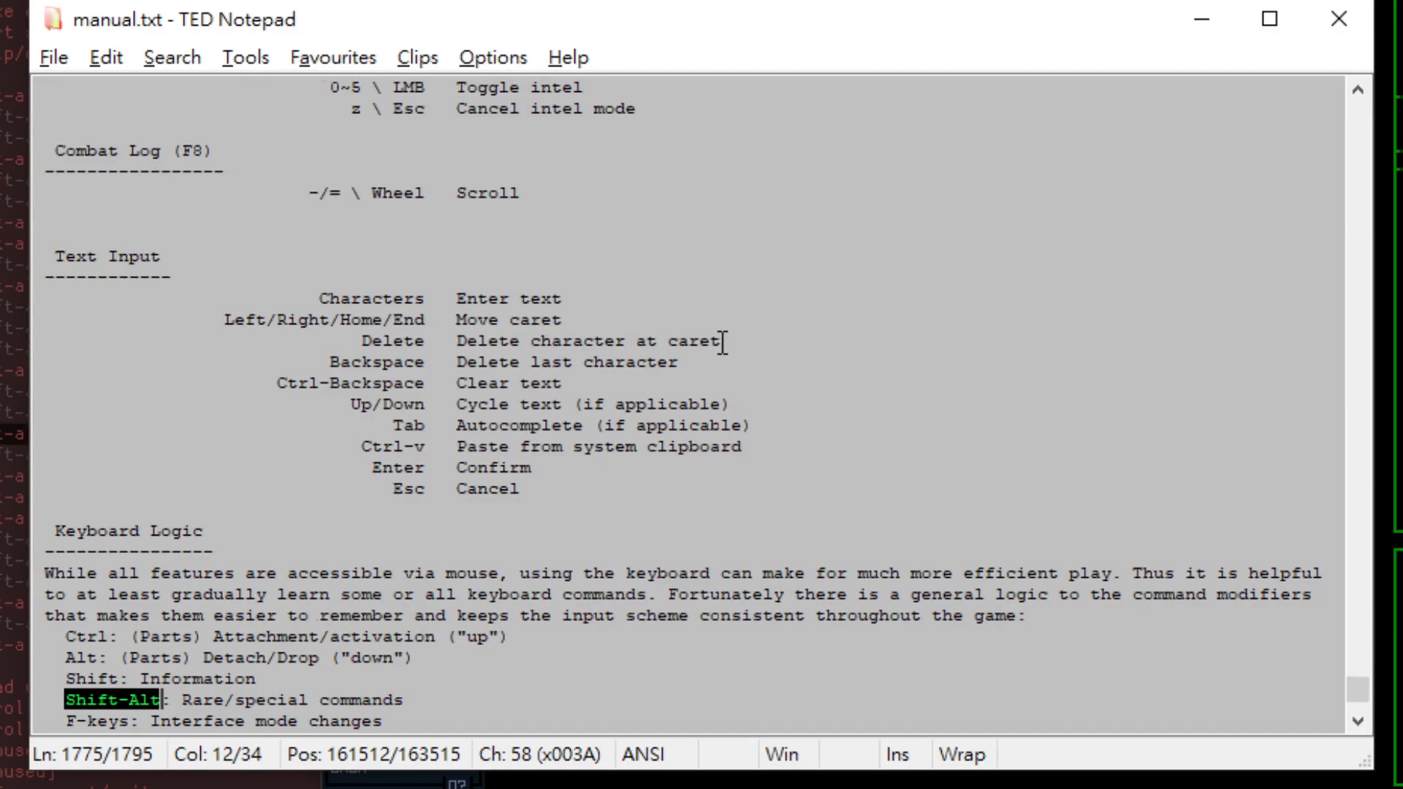
scroll(253, 350, down, 7)
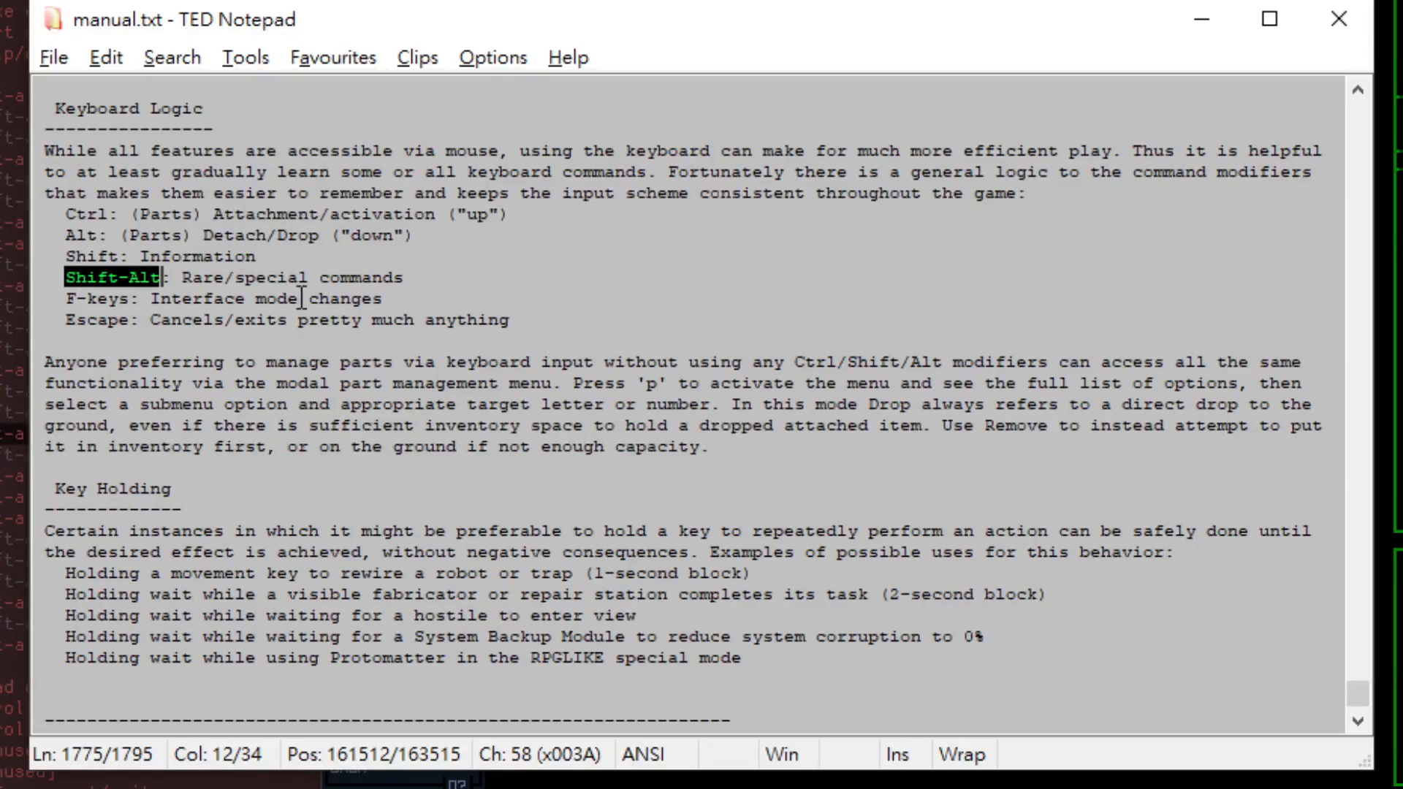
Copy the line "Shift-Alt: Rare/special commands" from the manual's Keyboard Logic section.
drag(429, 281, 27, 276)
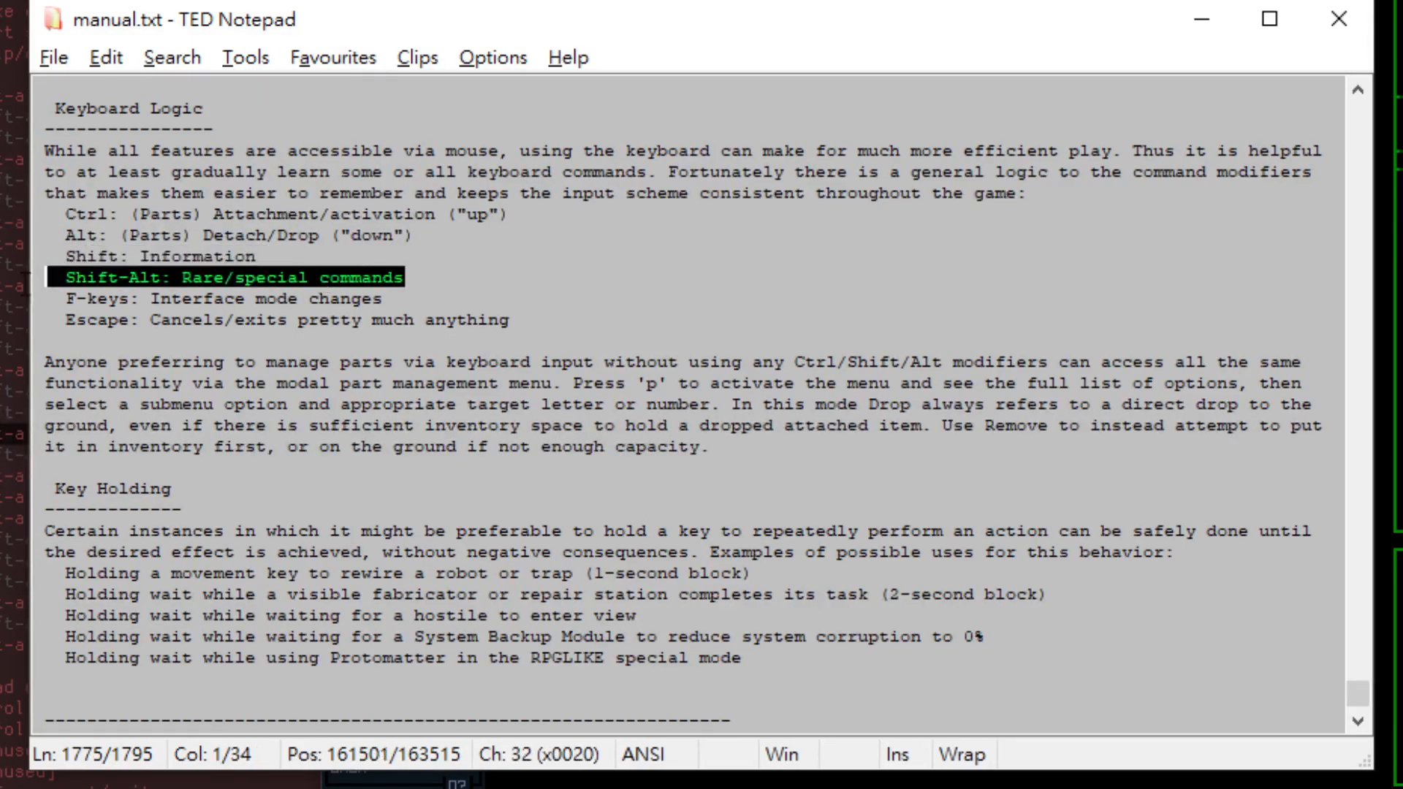
click(504, 234)
click(523, 292)
click(539, 276)
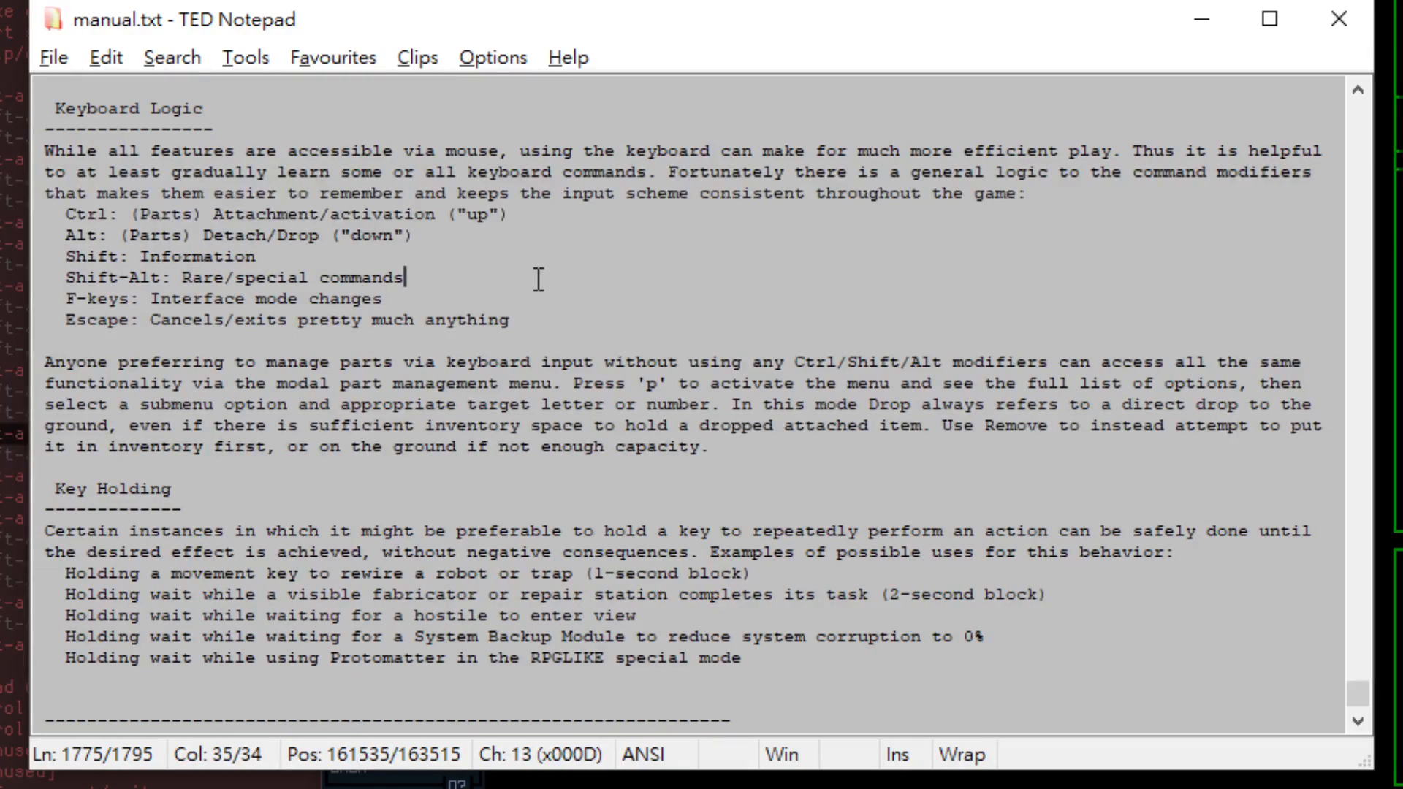
key(shift+Home)
key(ctrl+c)
In the notes file, set off the spacebar+a~z line with a blank line and add a note below it quoting "Shift-Alt: Rare/special commands".
key(alt+Tab)
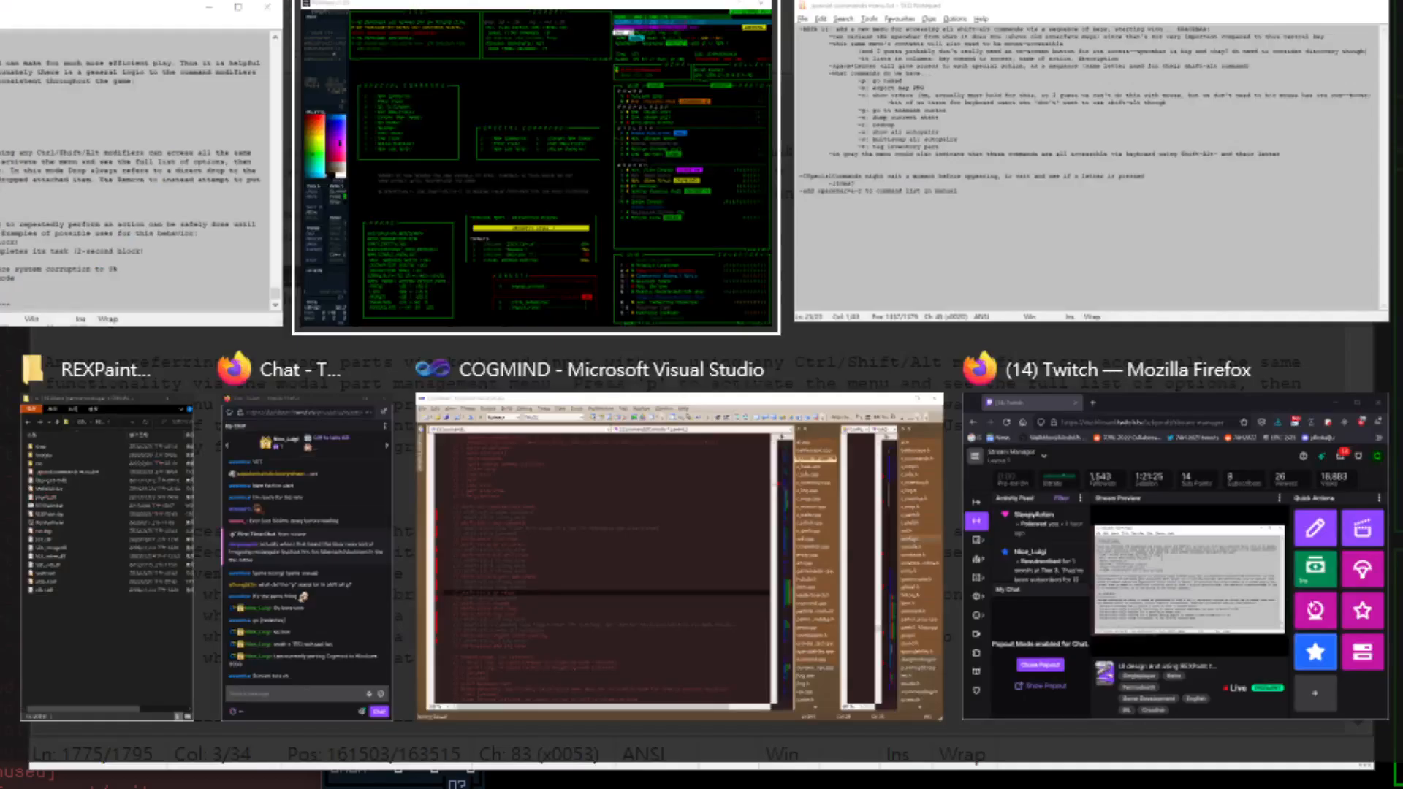
click(949, 125)
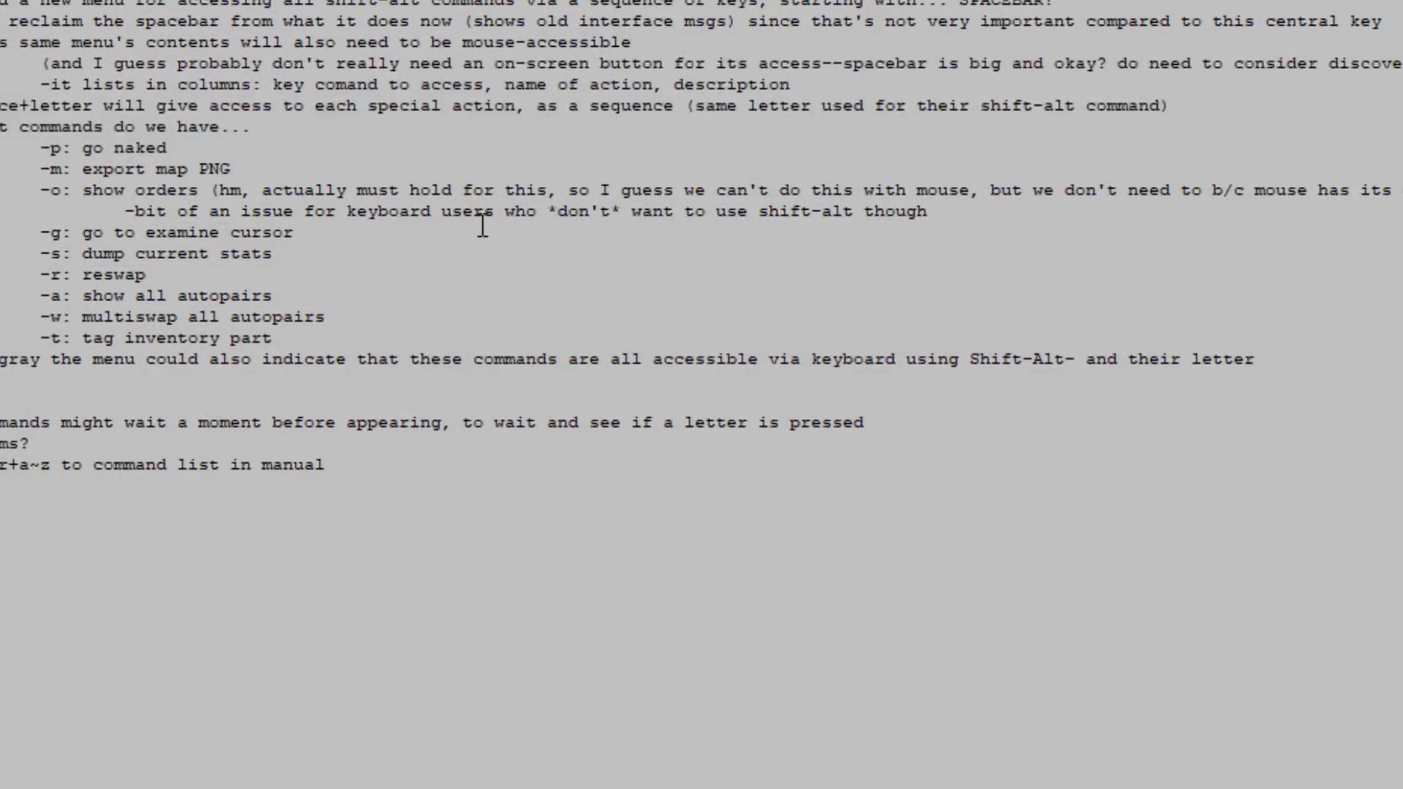
key(Return)
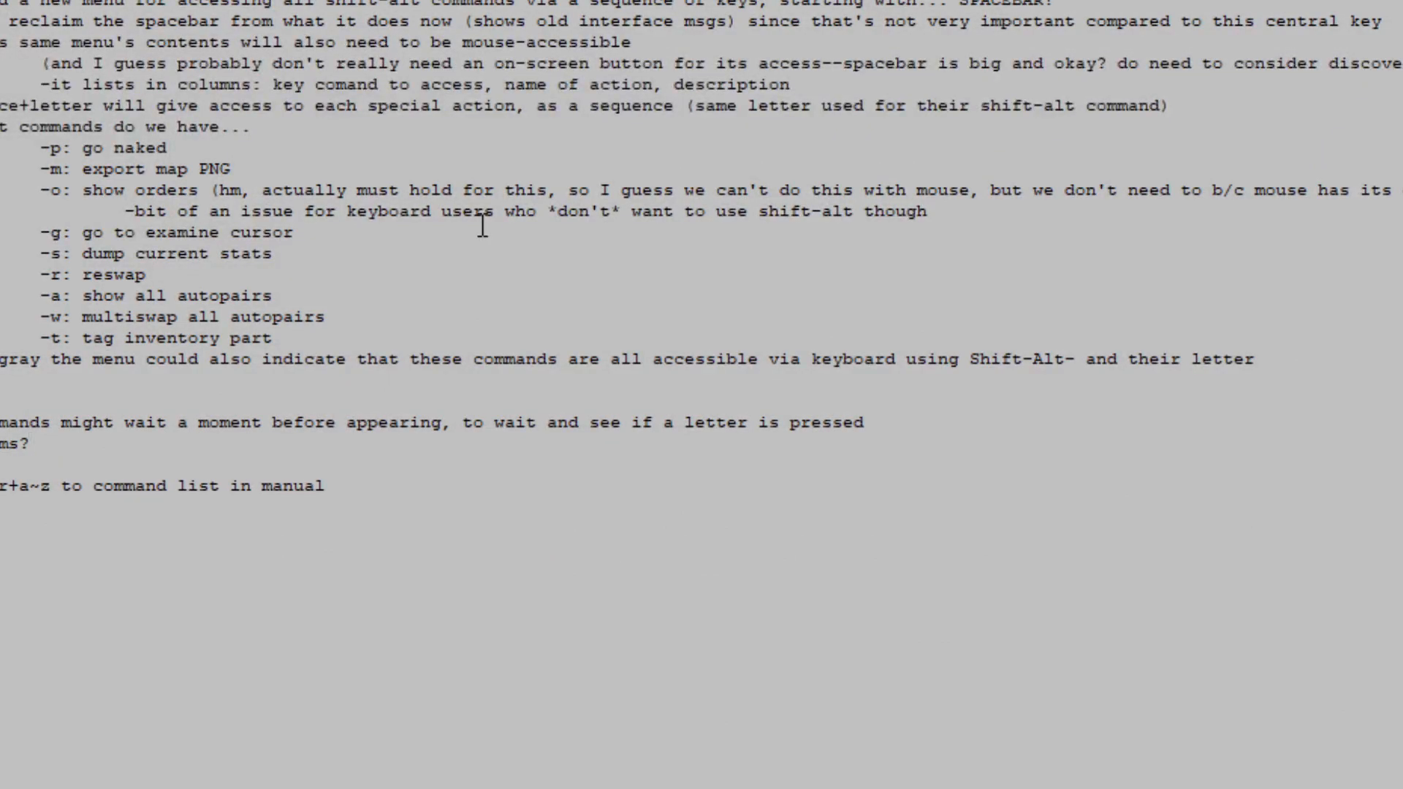
key(Tab)
key(ctrl+v)
key(ctrl+z)
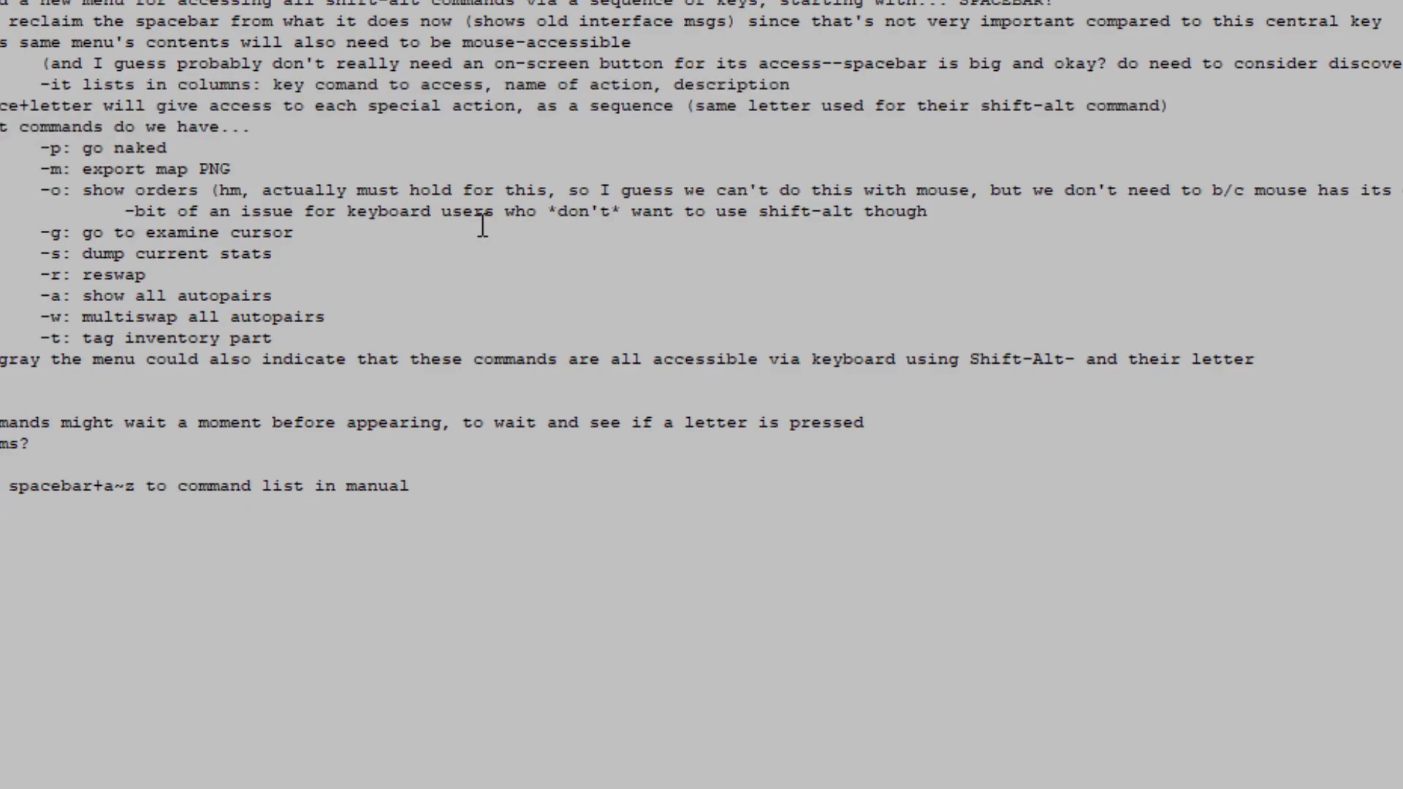
text(ate ")
key(ctrl+v)
text(")
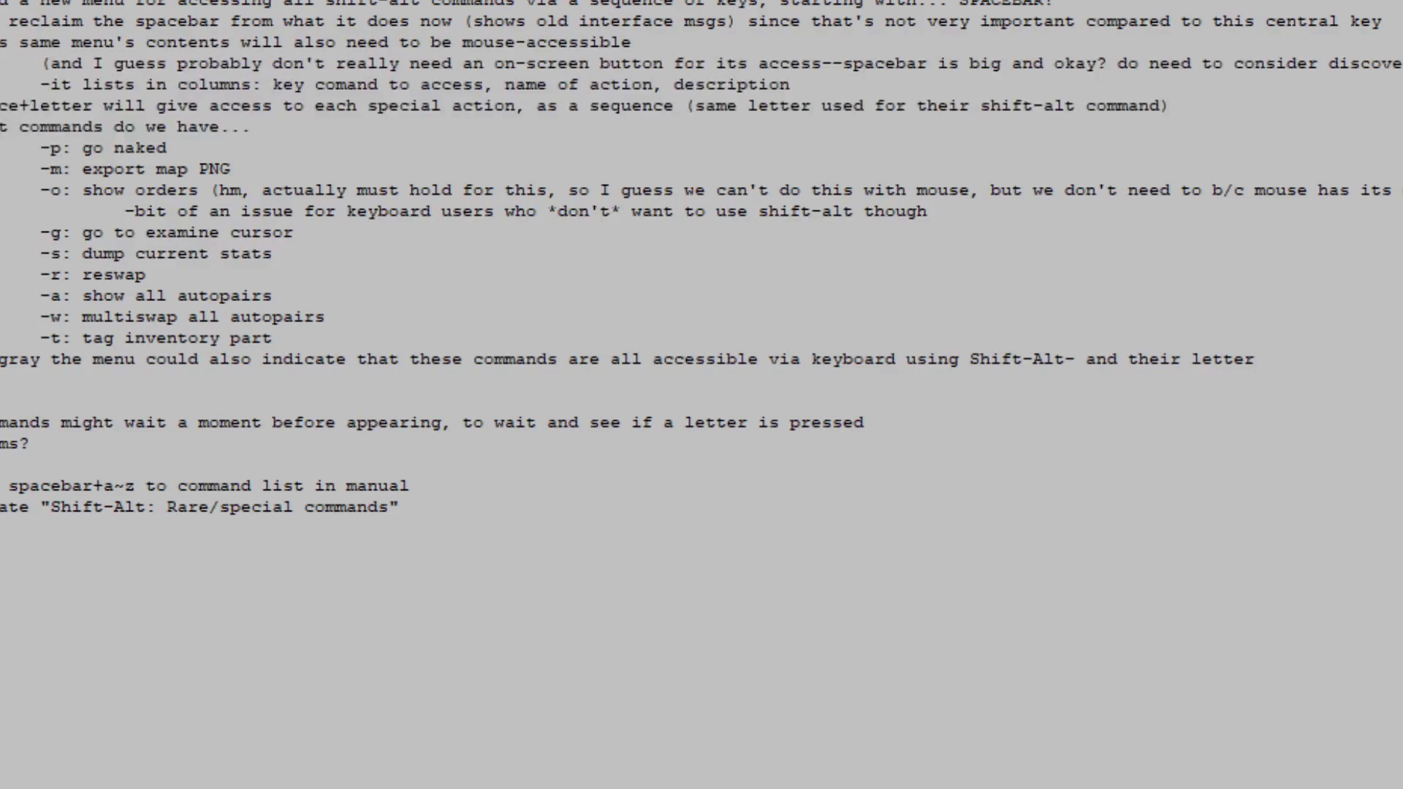
Switch to the REXPaint mockup and erase a short piece of the tall Special Commands box's lower border near its right corner.
key(alt+Tab)
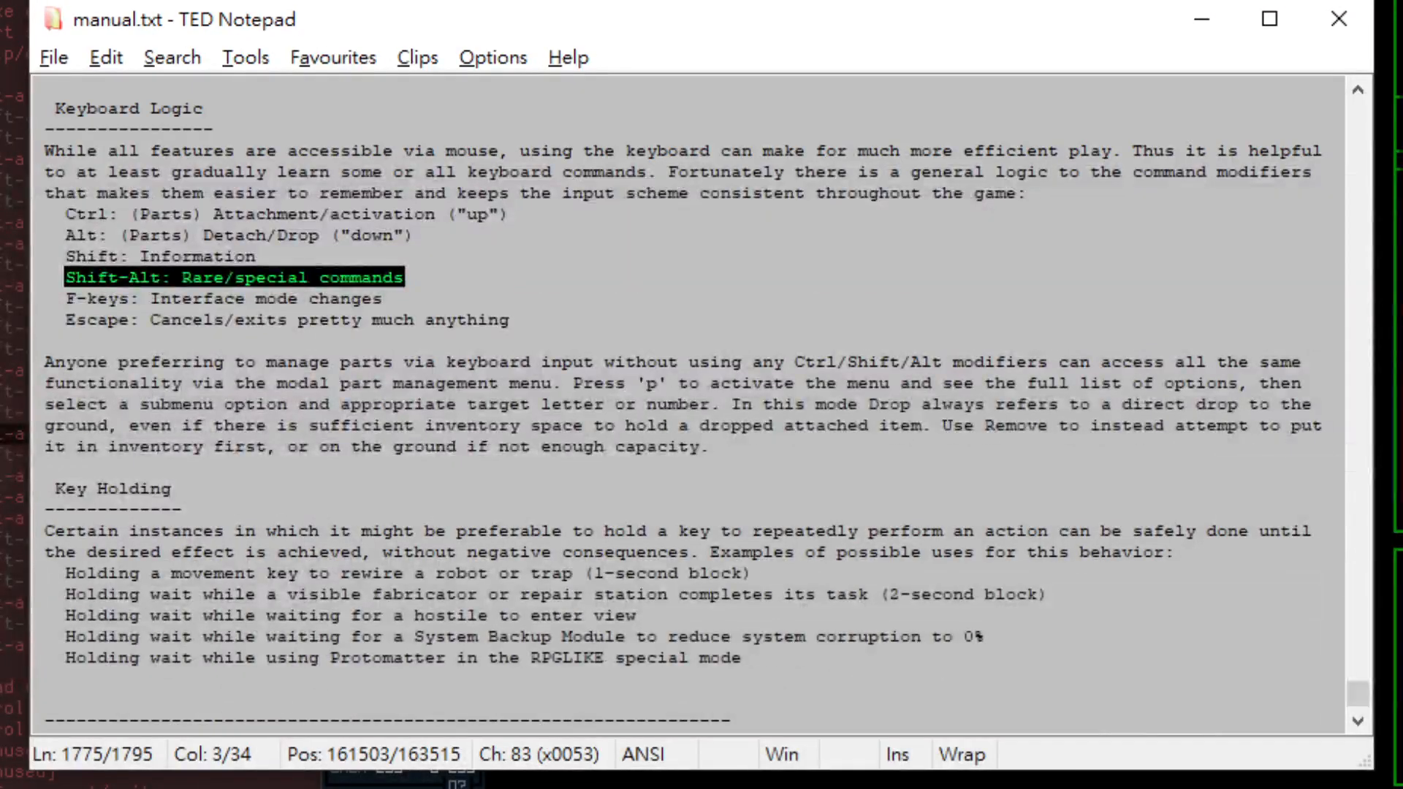
drag(739, 311, 737, 298)
click(734, 227)
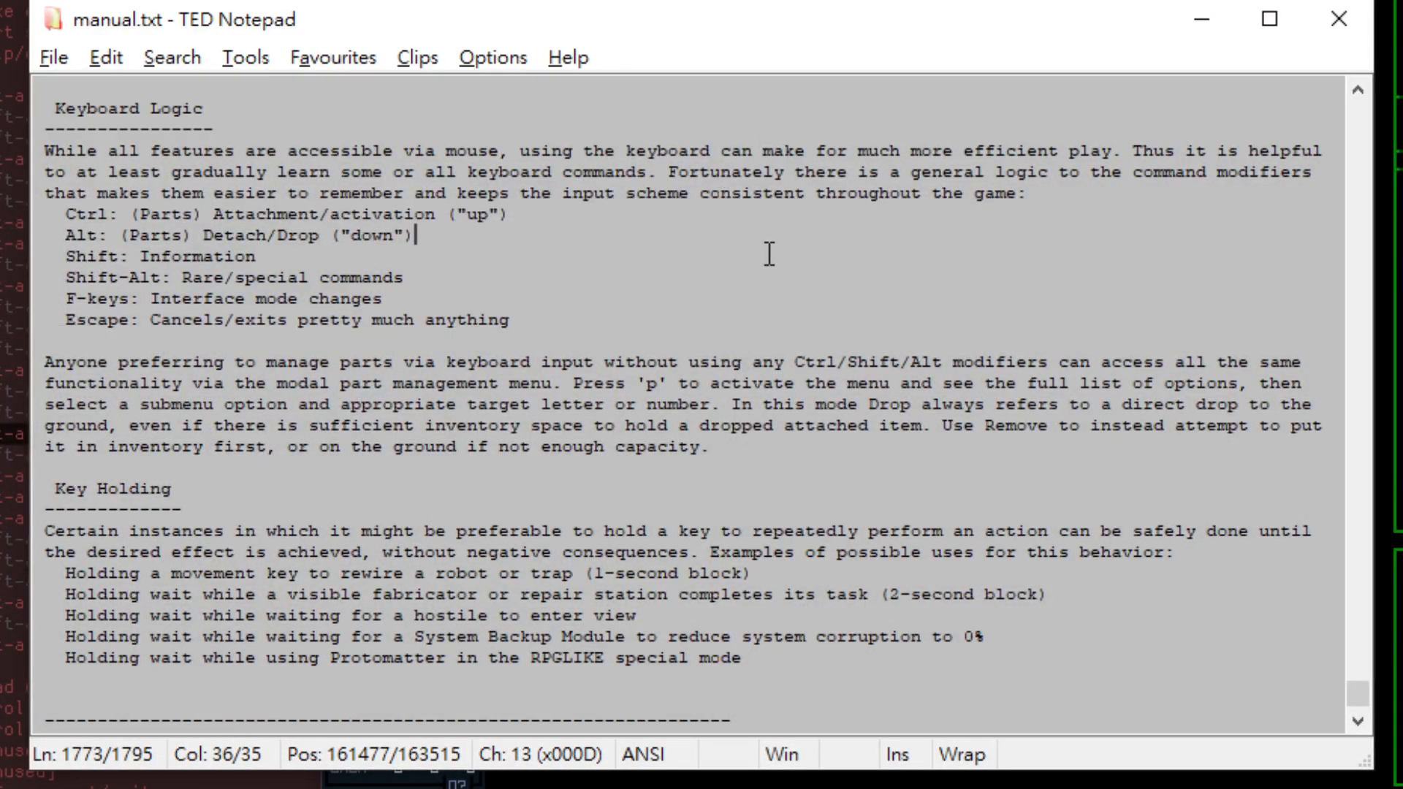
key(alt+Tab)
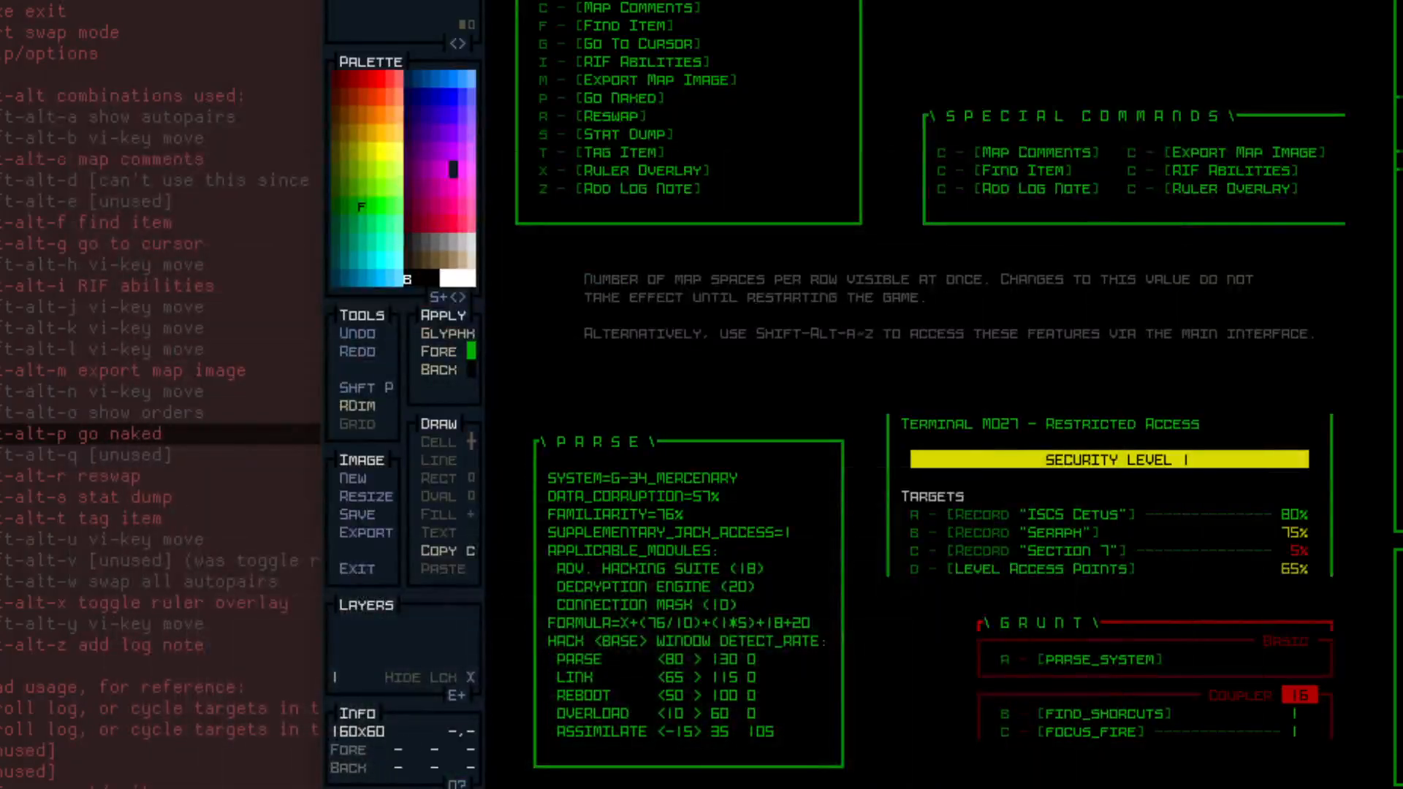
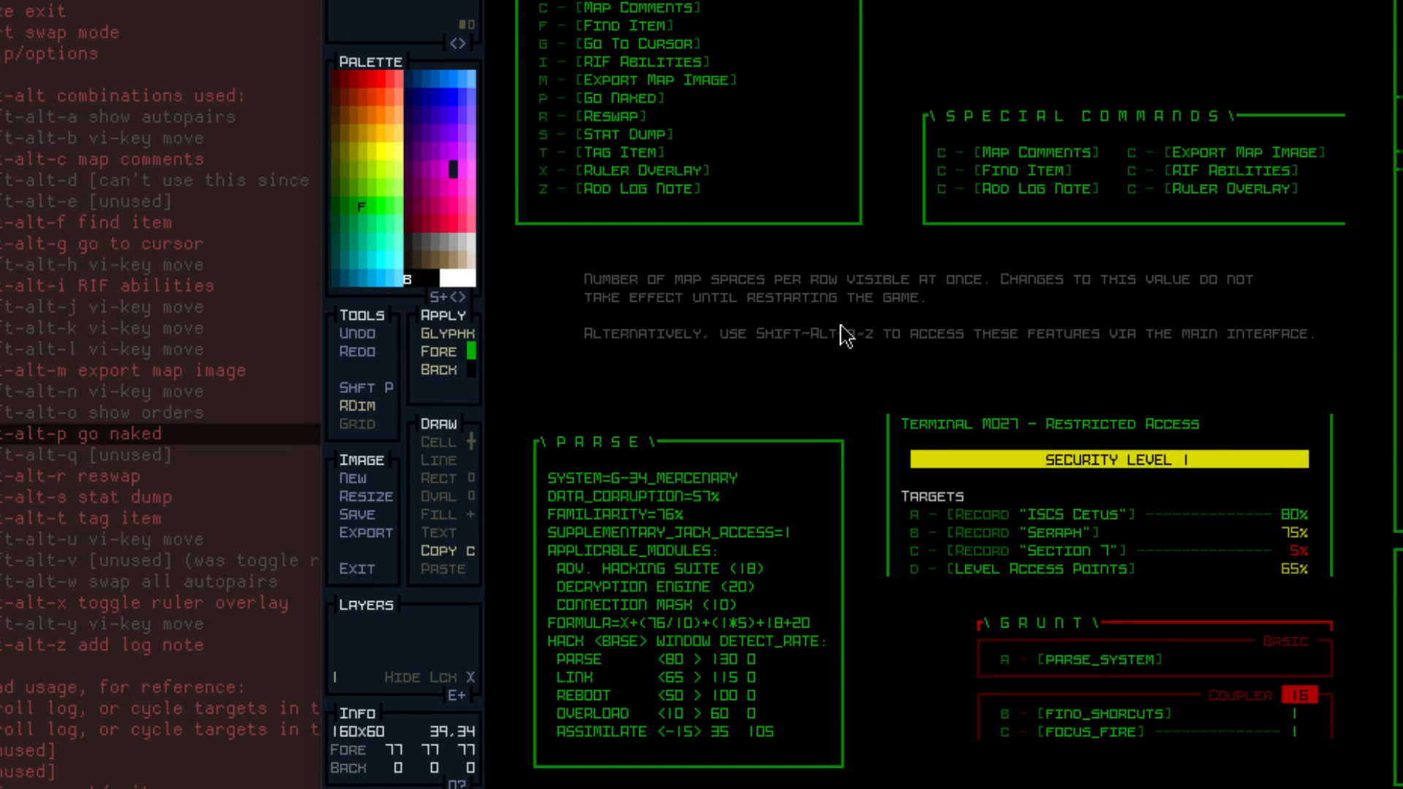
key(c)
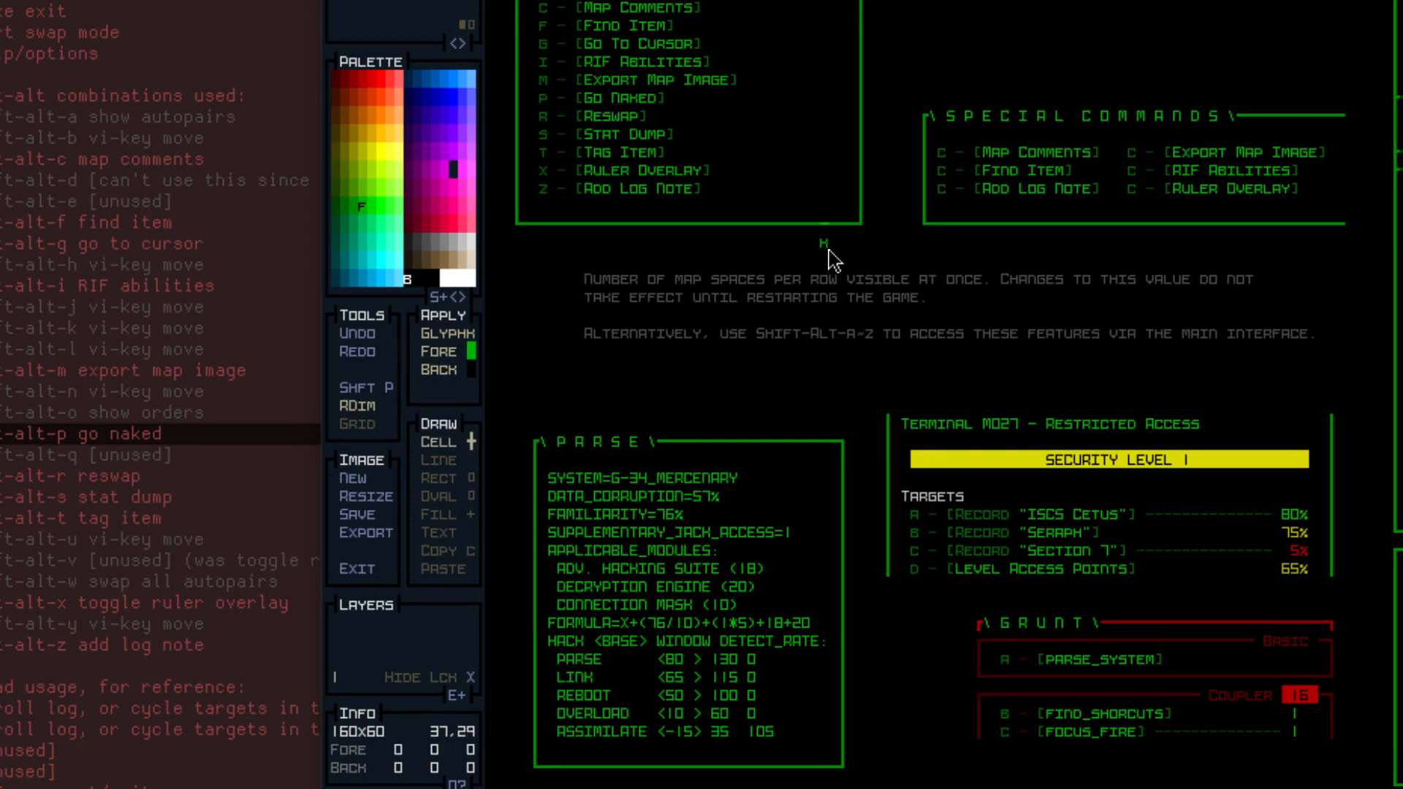
right_click(826, 244)
key(c)
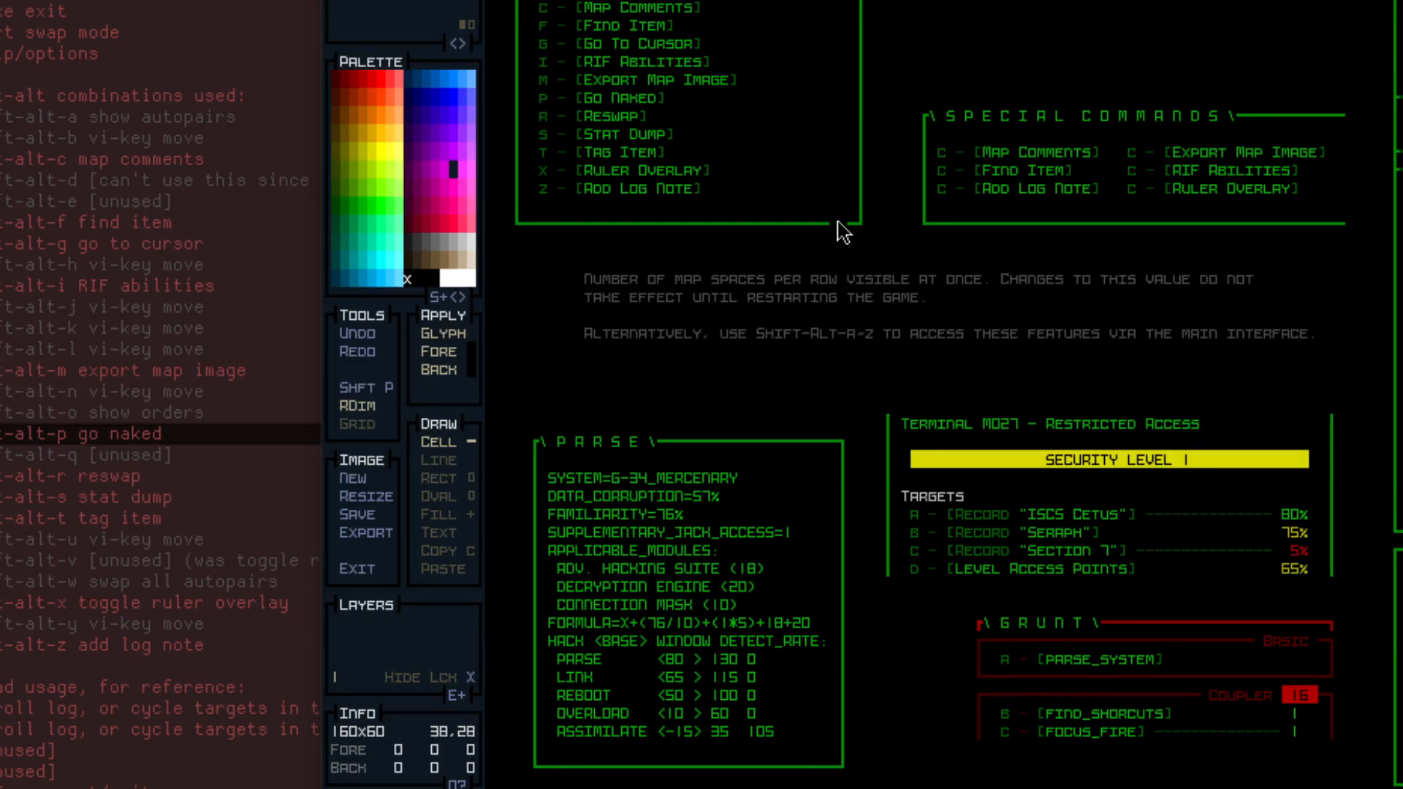
drag(838, 222, 840, 242)
click(829, 226)
click(840, 228)
key(t)
right_click(823, 225)
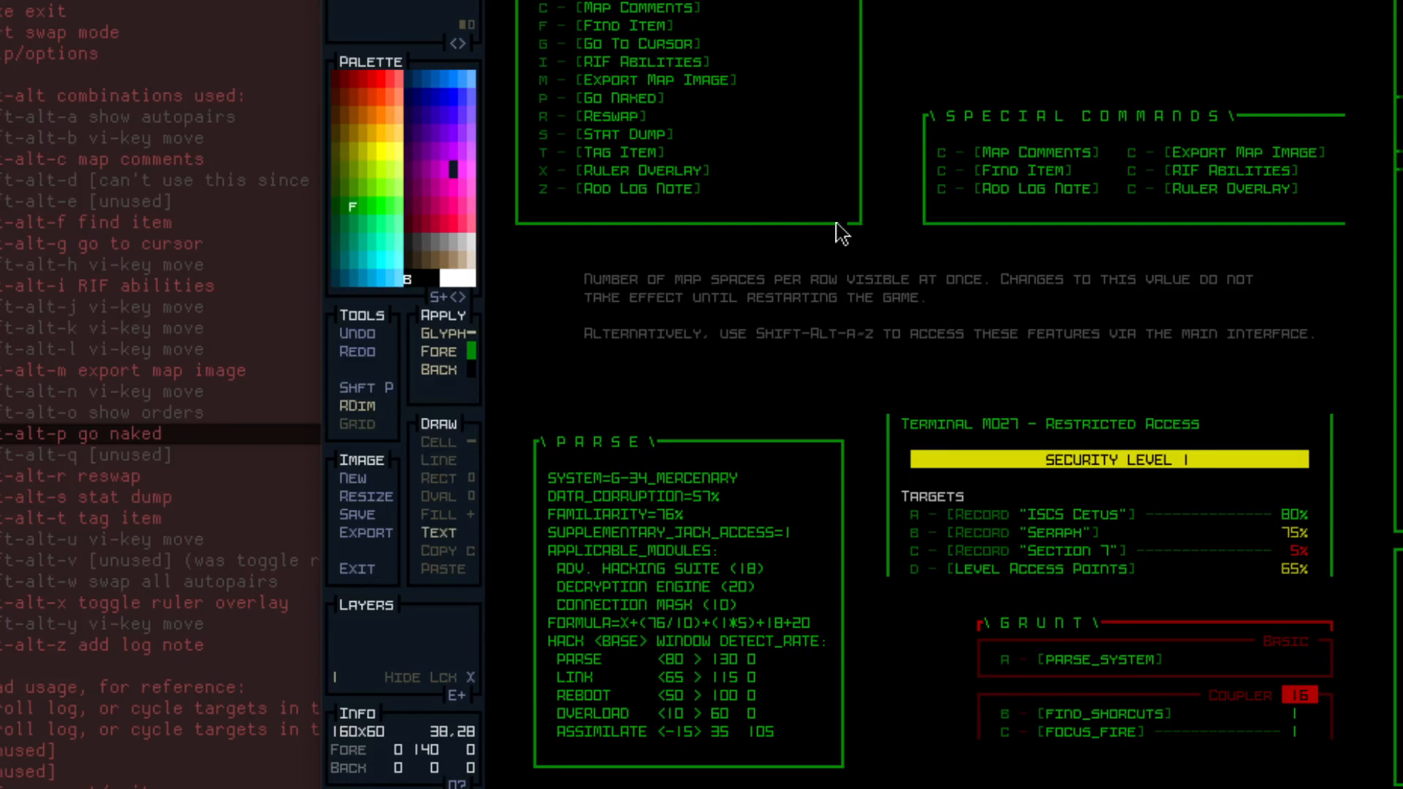
Try an "x" in the gap of the Special Commands box's lower border and erase it.
click(849, 224)
text(x)
key(Escape)
key(c)
right_click(842, 239)
click(836, 225)
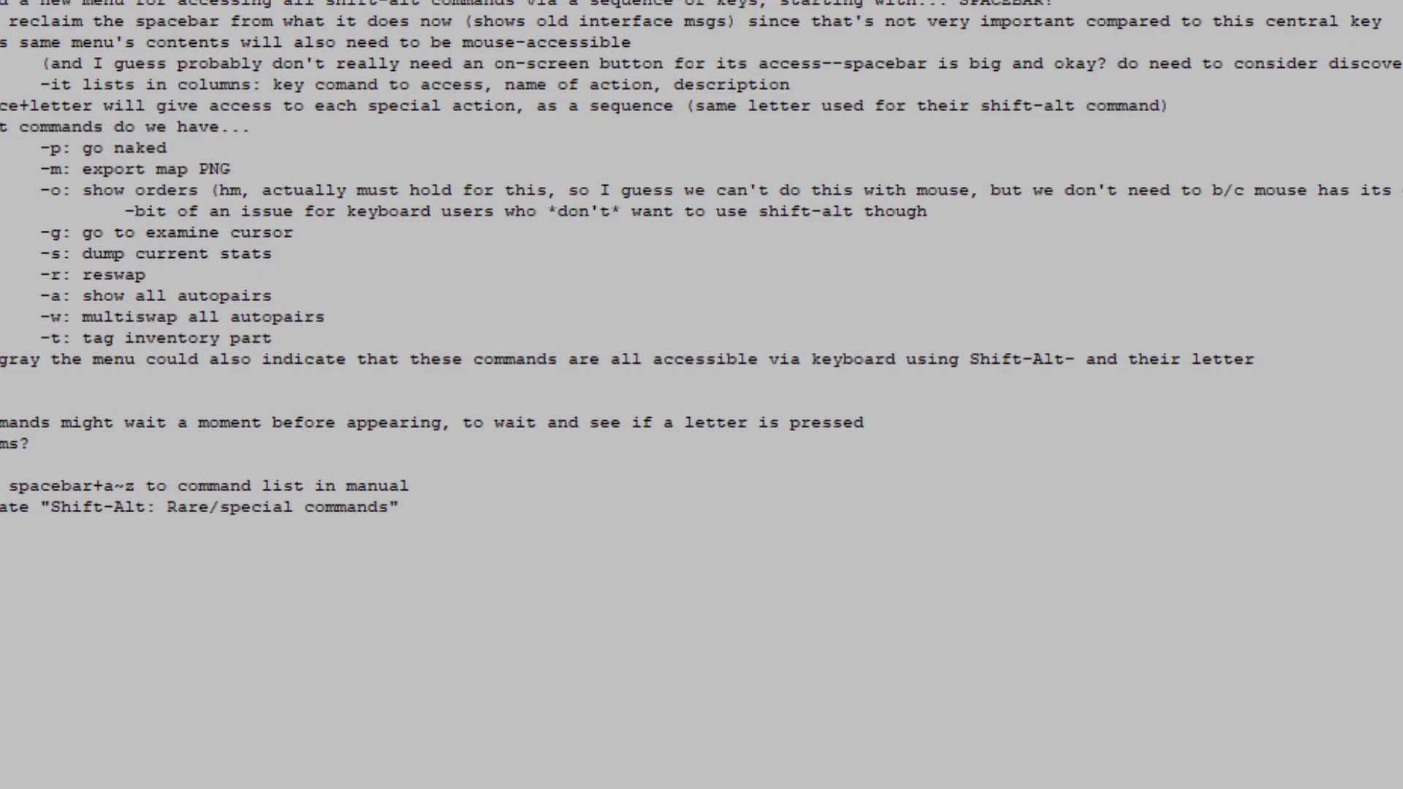
Return to the notes file and add an "exit window again" note on a new line above the spacebar+a~z note.
key(alt+Tab)
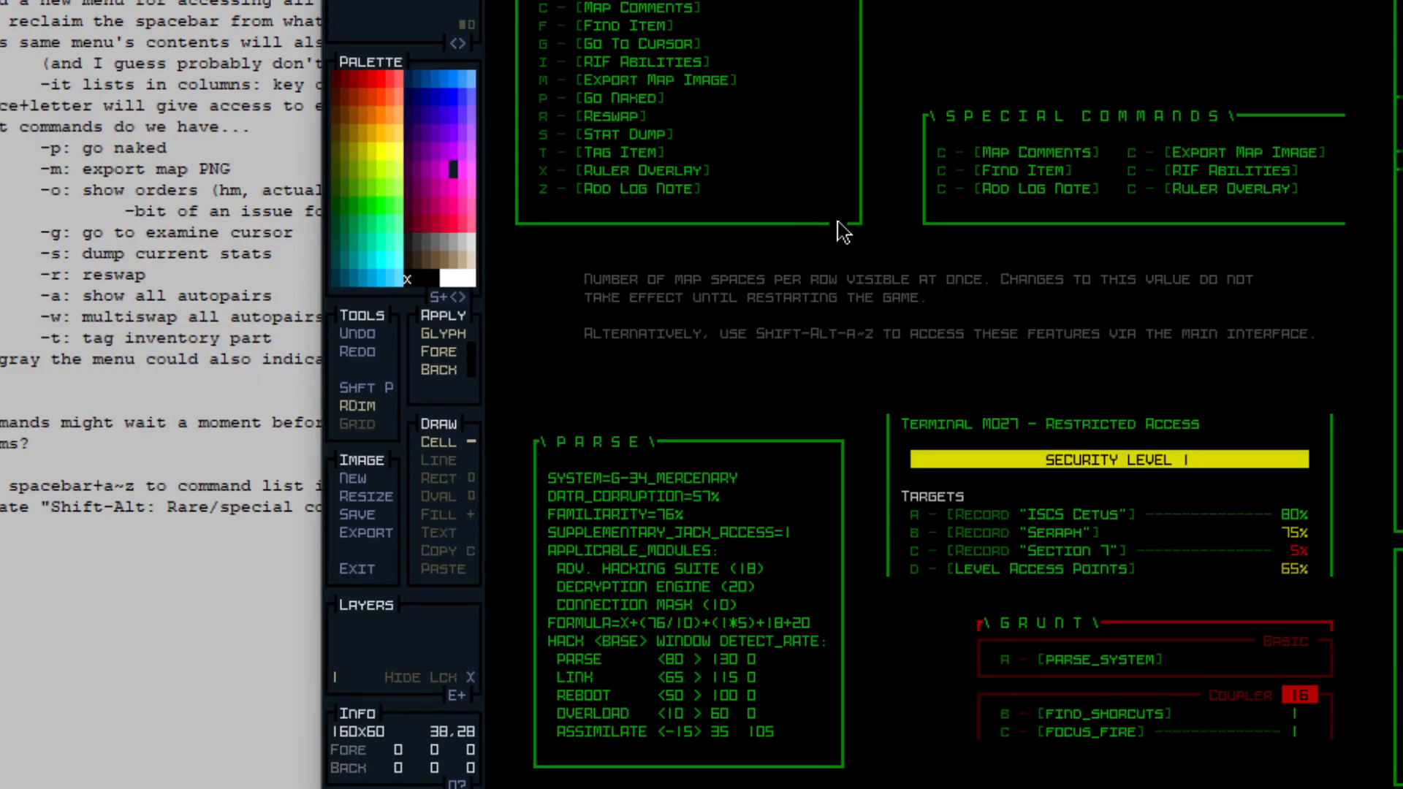
click(142, 621)
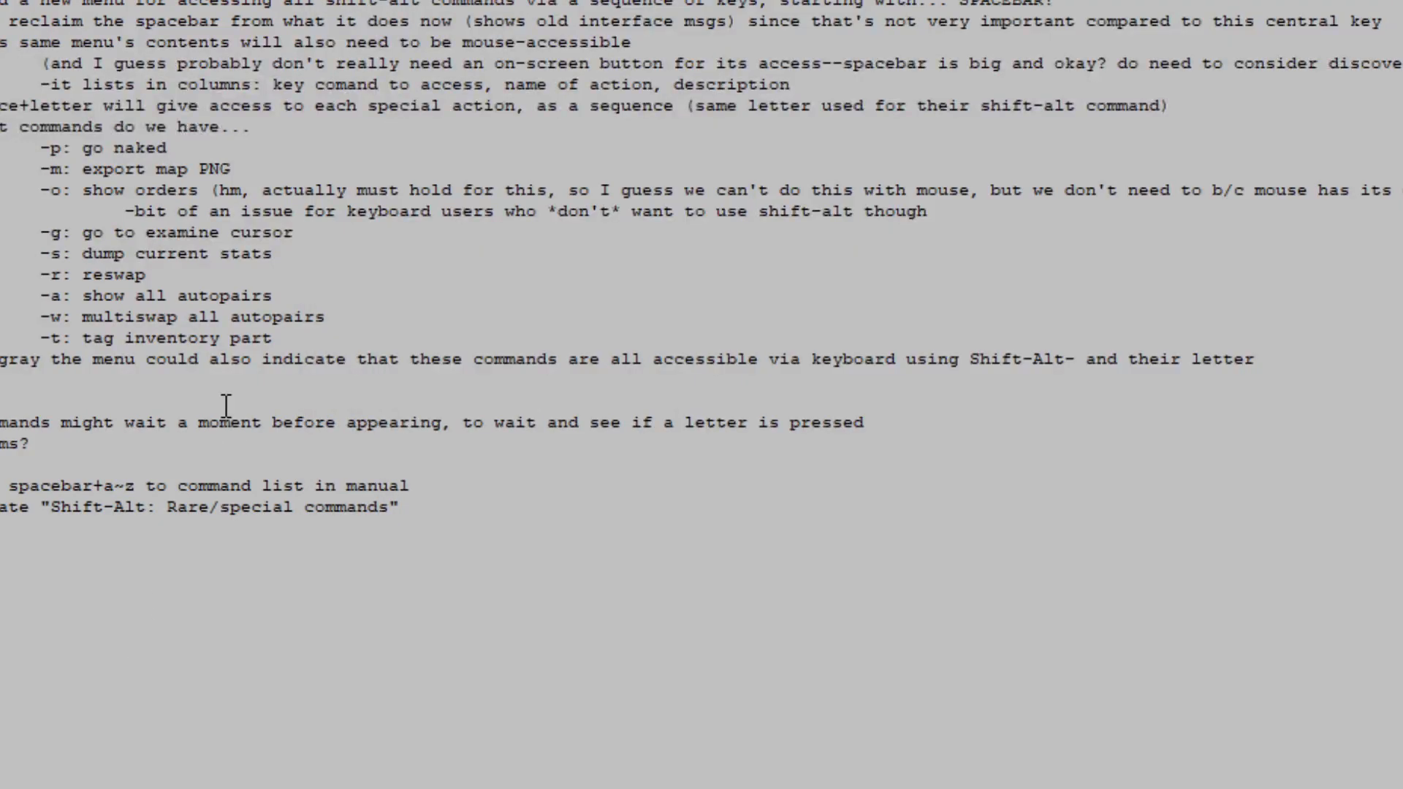
key(Up)
key(Up)
key(Up)
key(Up)
key(Down)
key(Return)
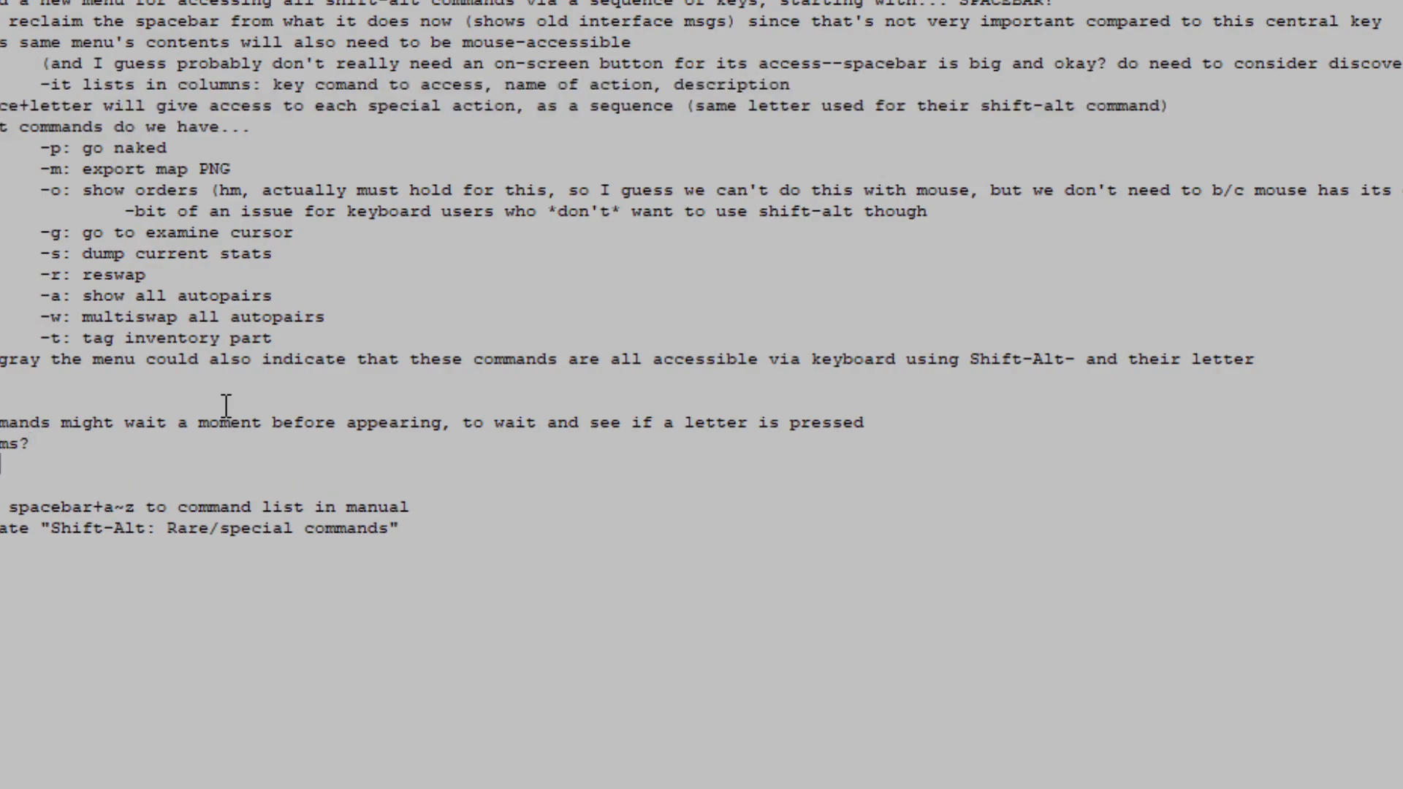
text(exit window )
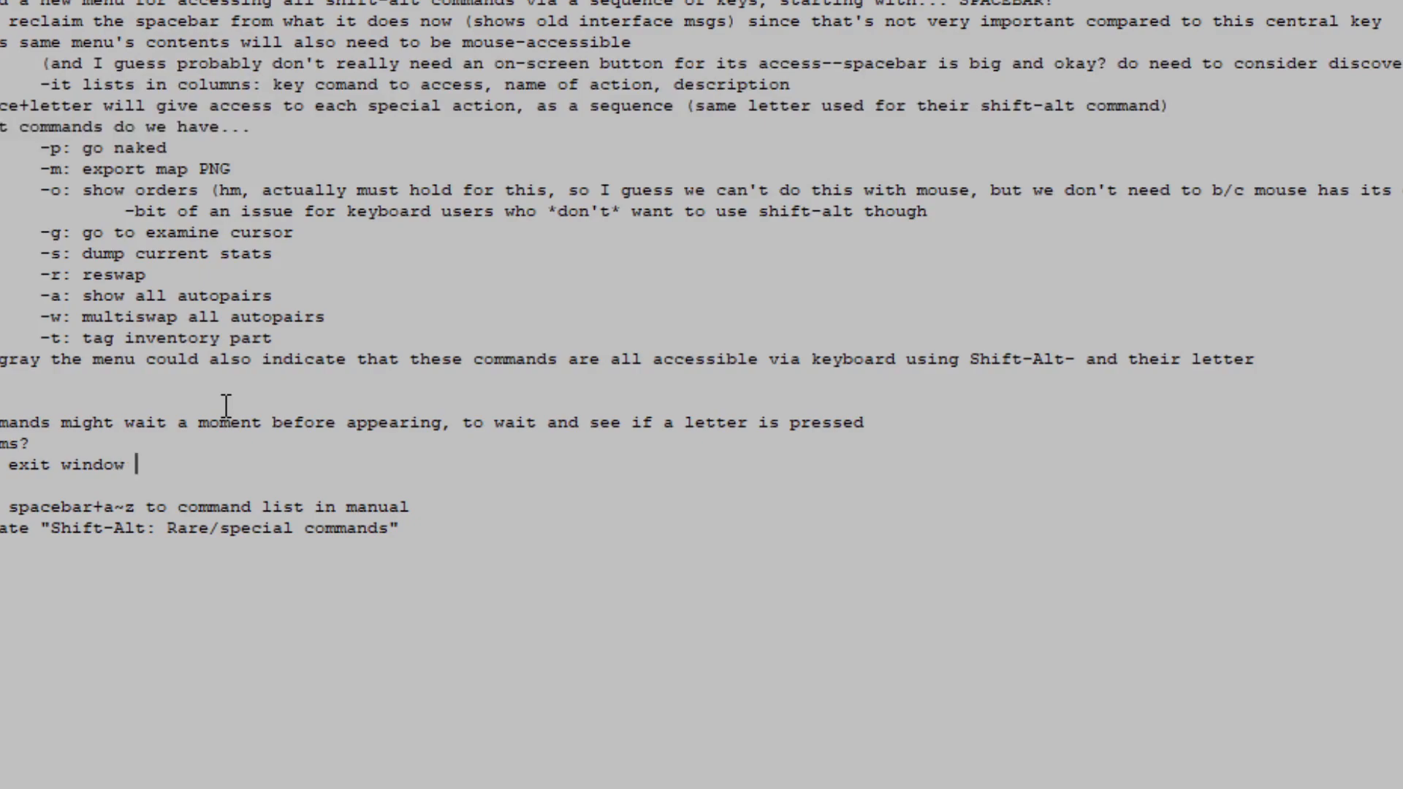
text(again)
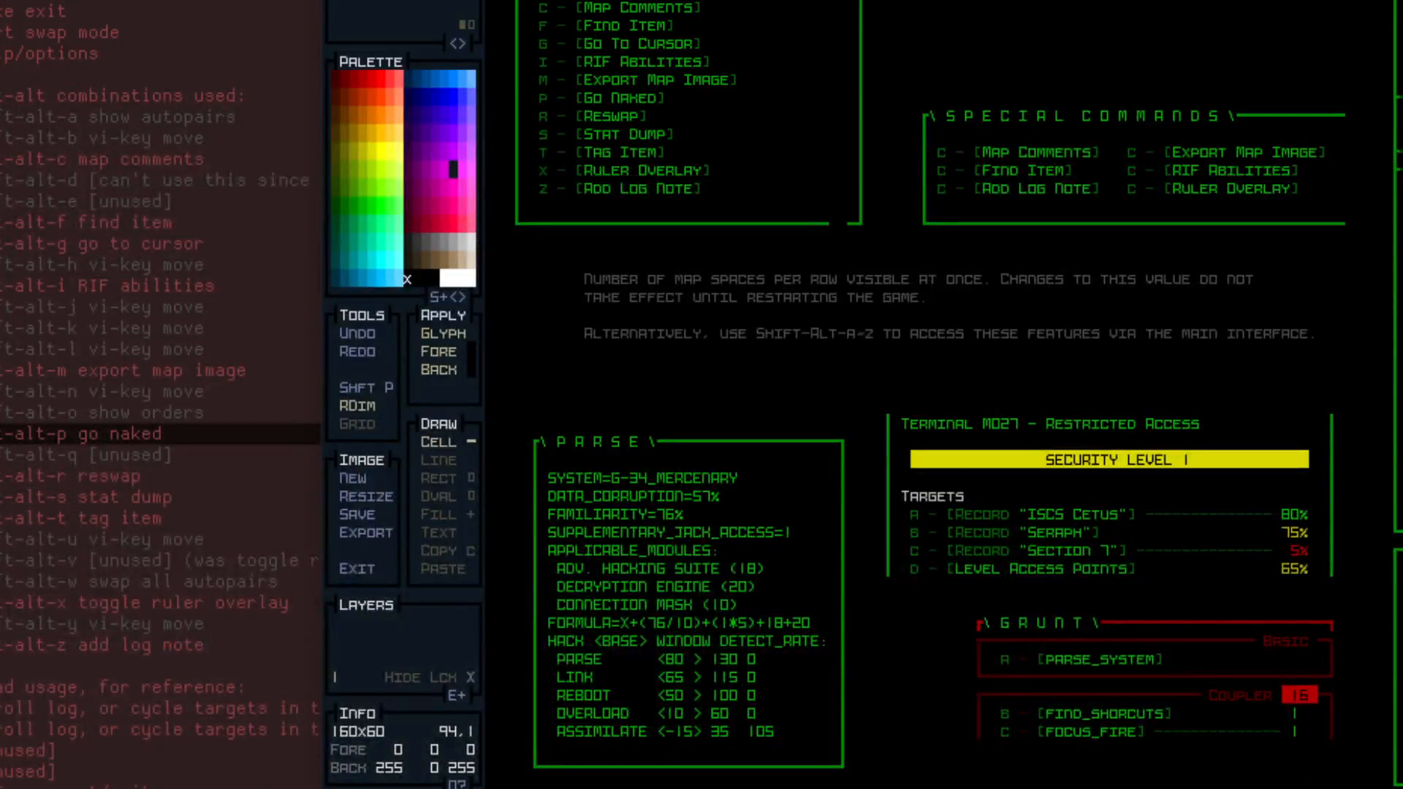
In REXPaint, sample the green text colour from the Add Log Note entry and reposition the window to show the box's title.
right_click(674, 187)
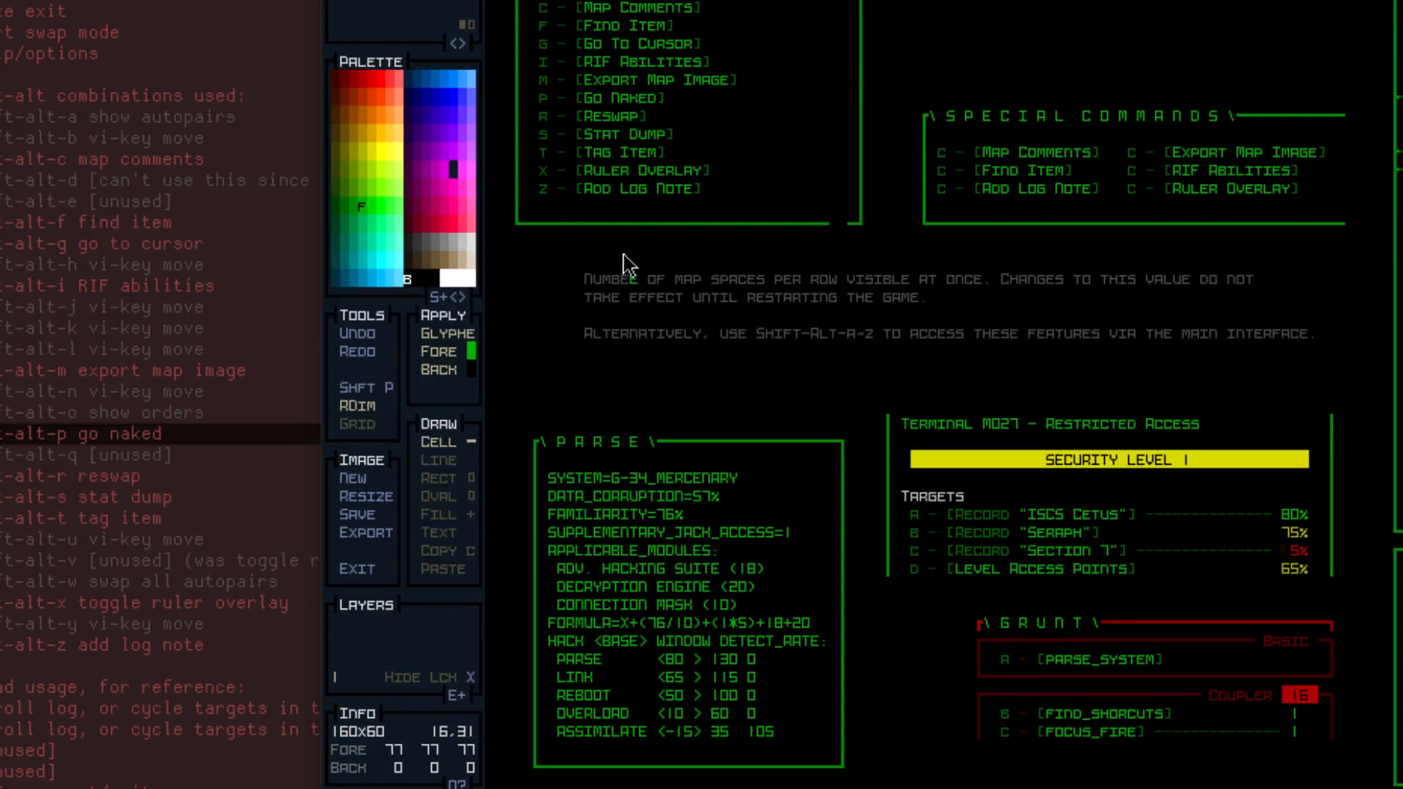
key(ctrl+c)
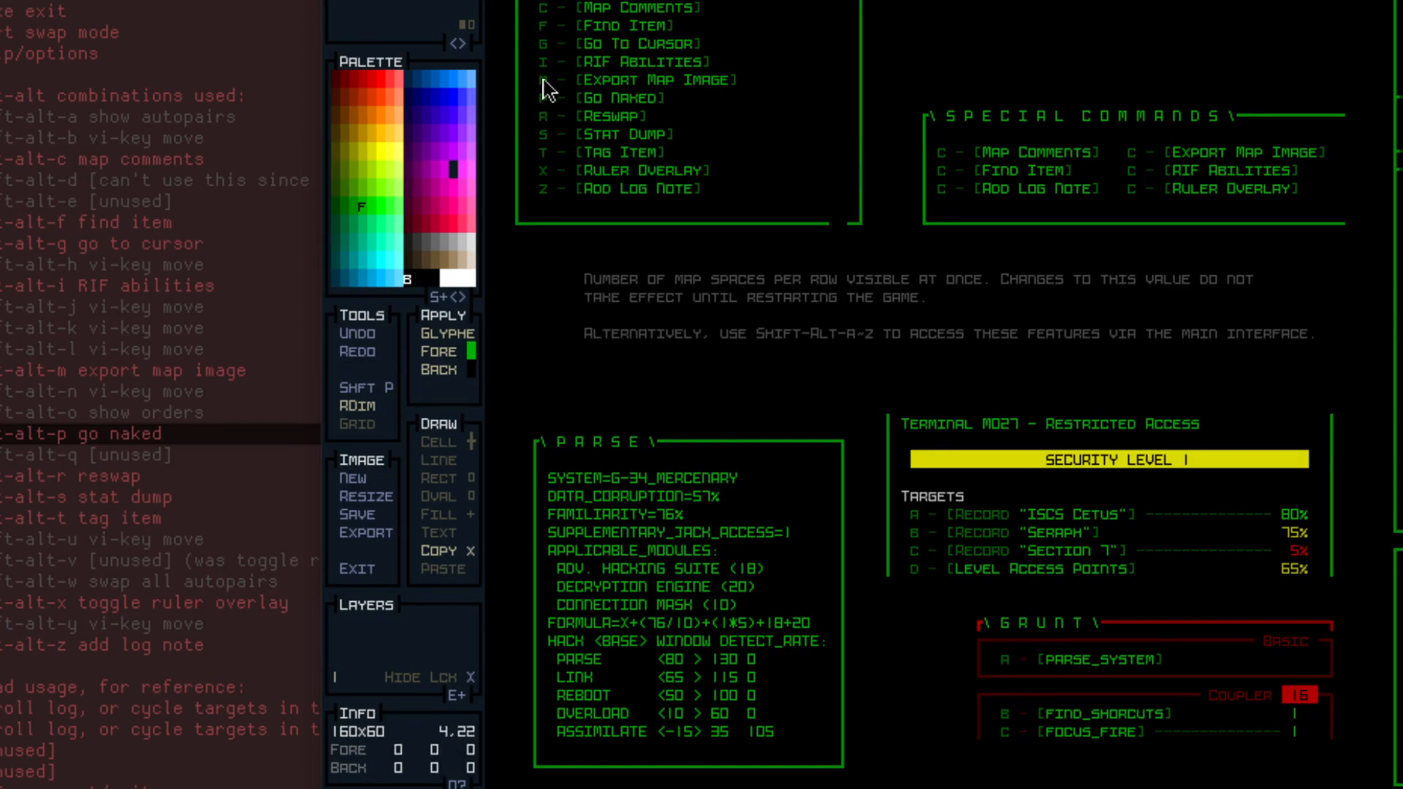
drag(925, 0, 923, 49)
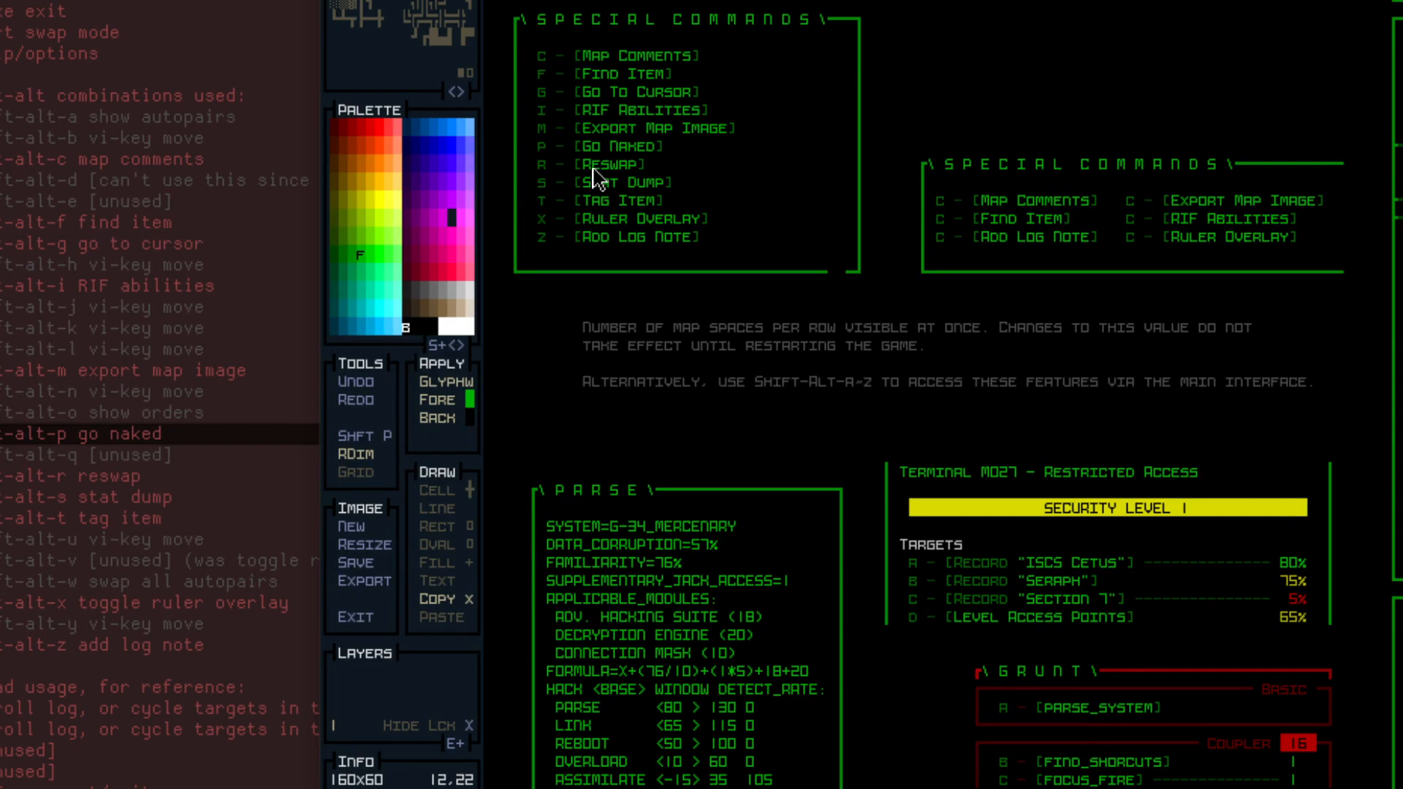
Move the grey description text block to just below the tall Special Commands box, near its left edge.
key(t)
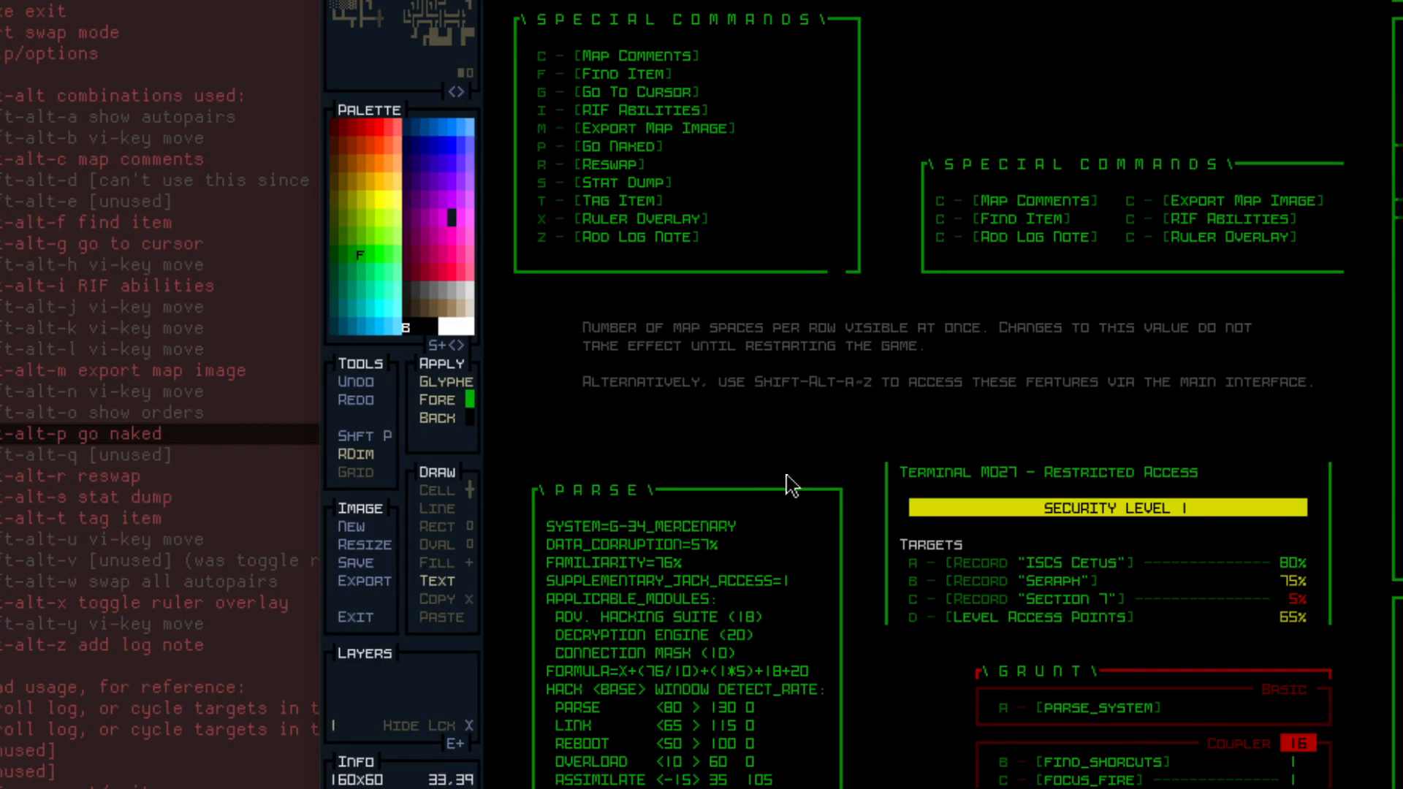
key(Tab)
key(Tab)
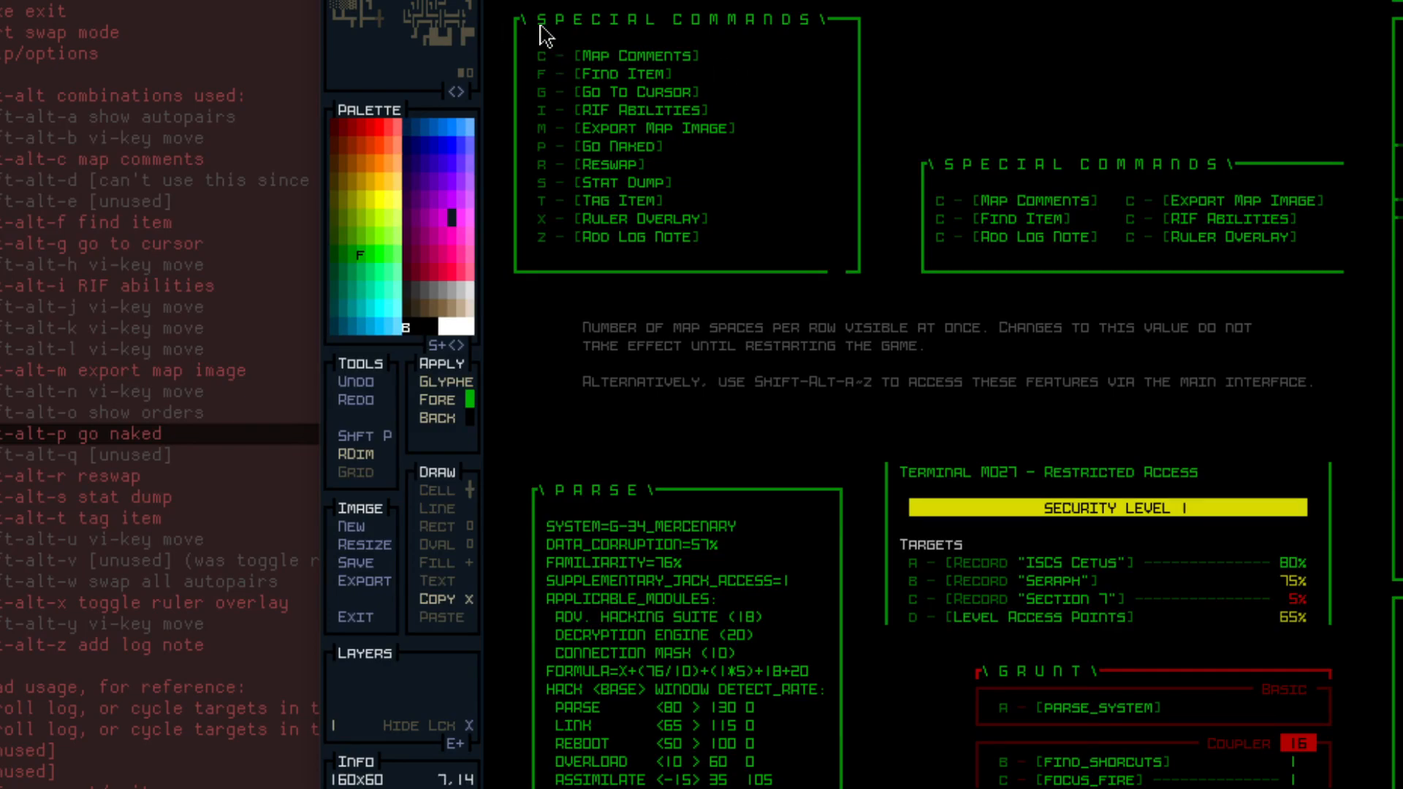
drag(510, 26, 862, 53)
drag(751, 65, 864, 253)
key(ctrl+x)
drag(573, 322, 1378, 399)
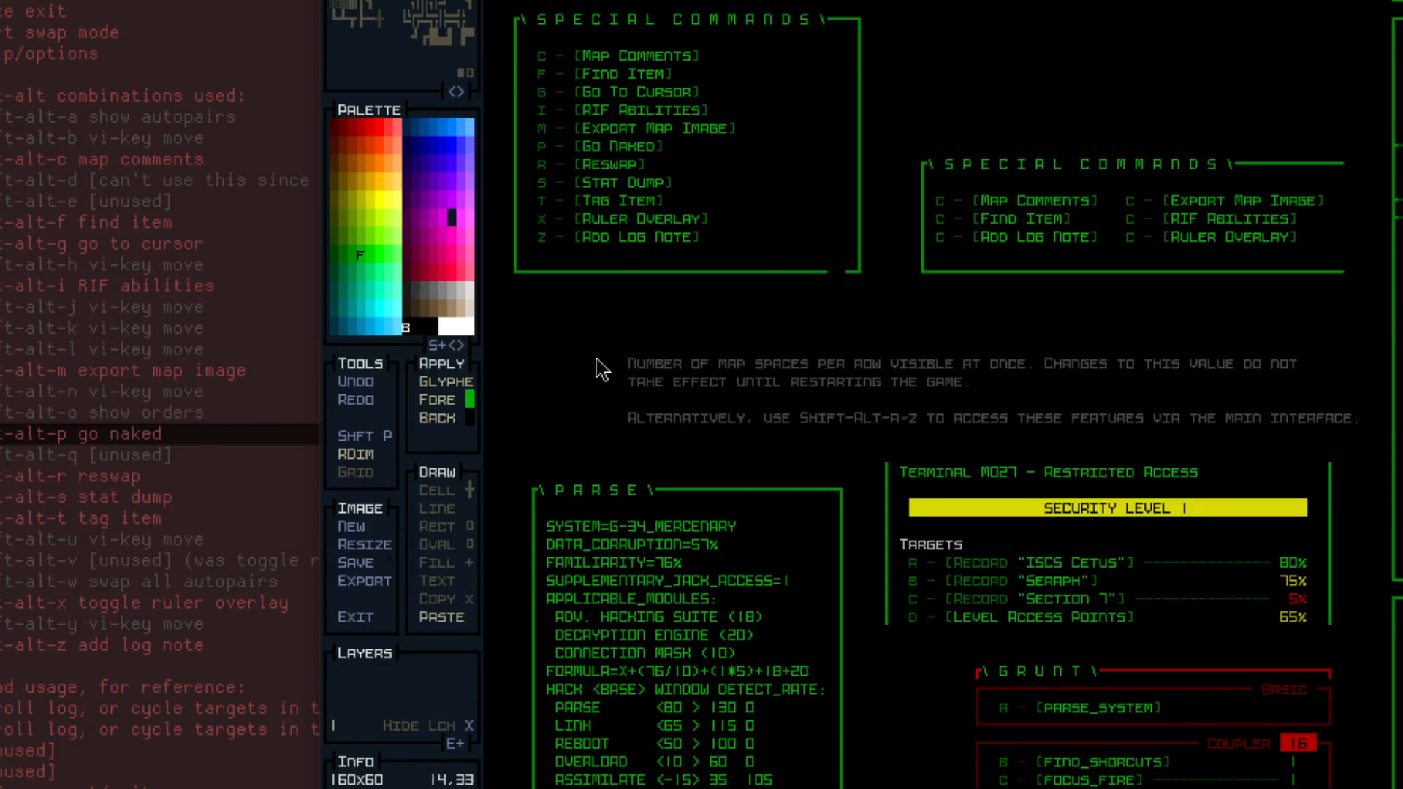
click(515, 380)
Cut the lower border of the tall Special Commands box and place it four rows further down.
key(ctrl+x)
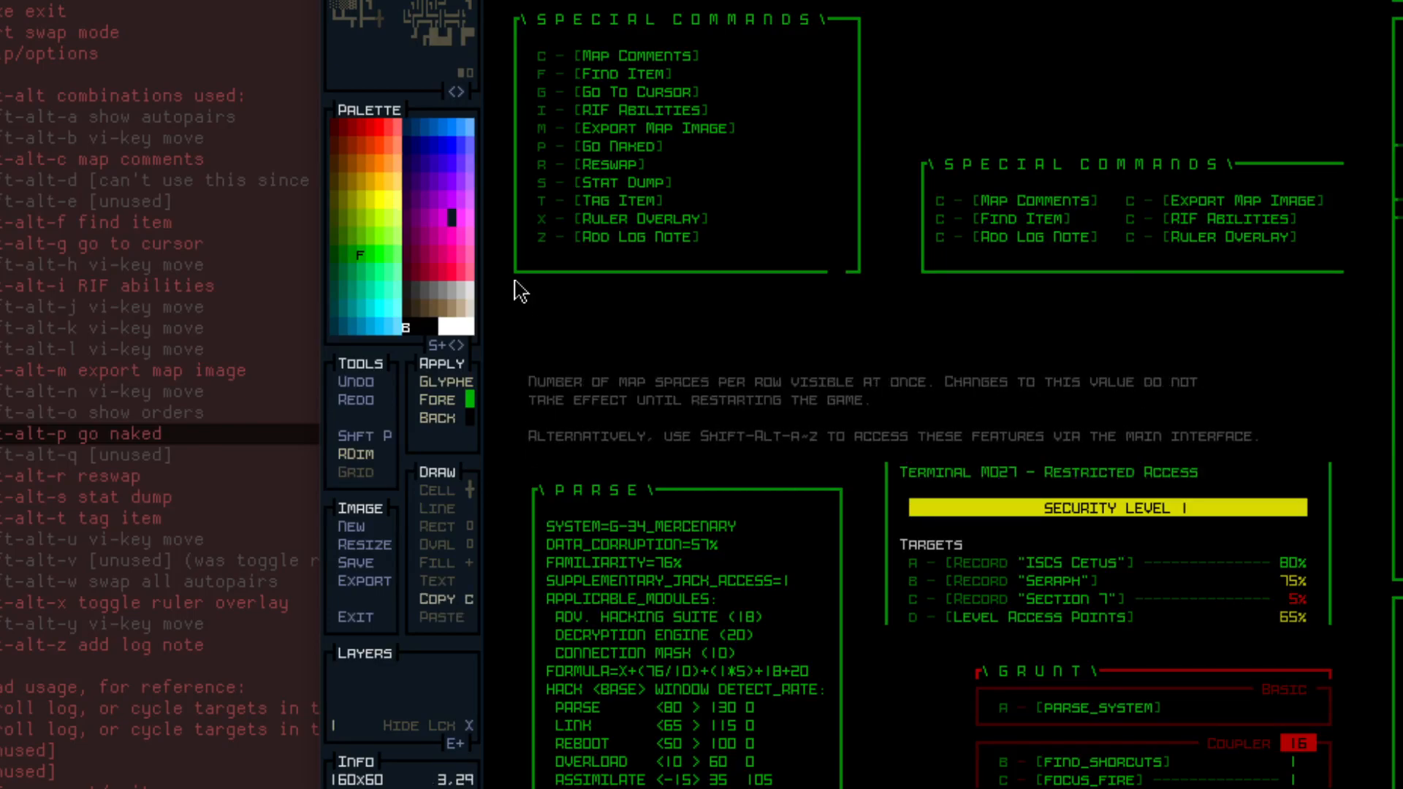
drag(506, 258, 876, 273)
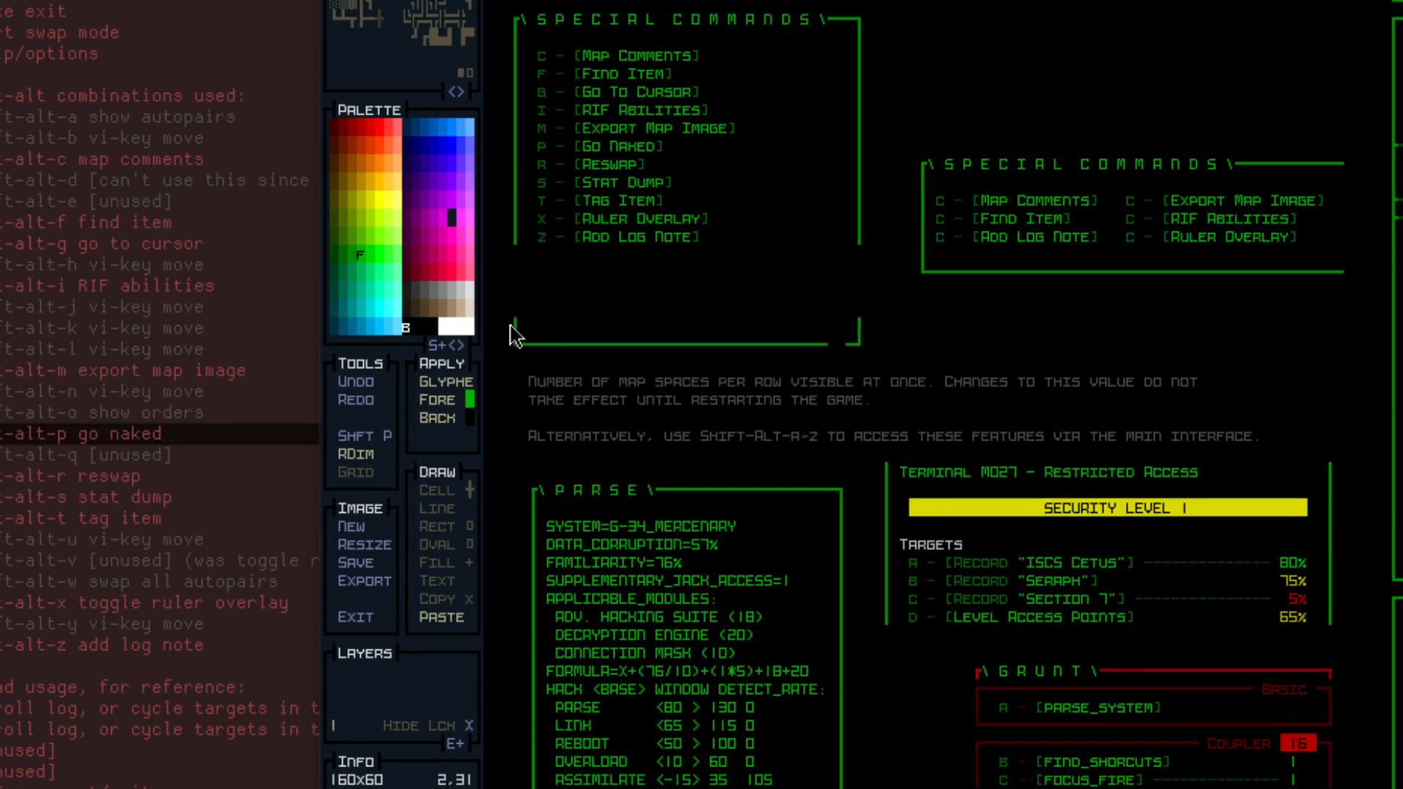
click(510, 327)
Draw vertical green lines to extend both sides of the tall Special Commands box to its lowered bottom border.
key(c)
right_click(521, 232)
key(l)
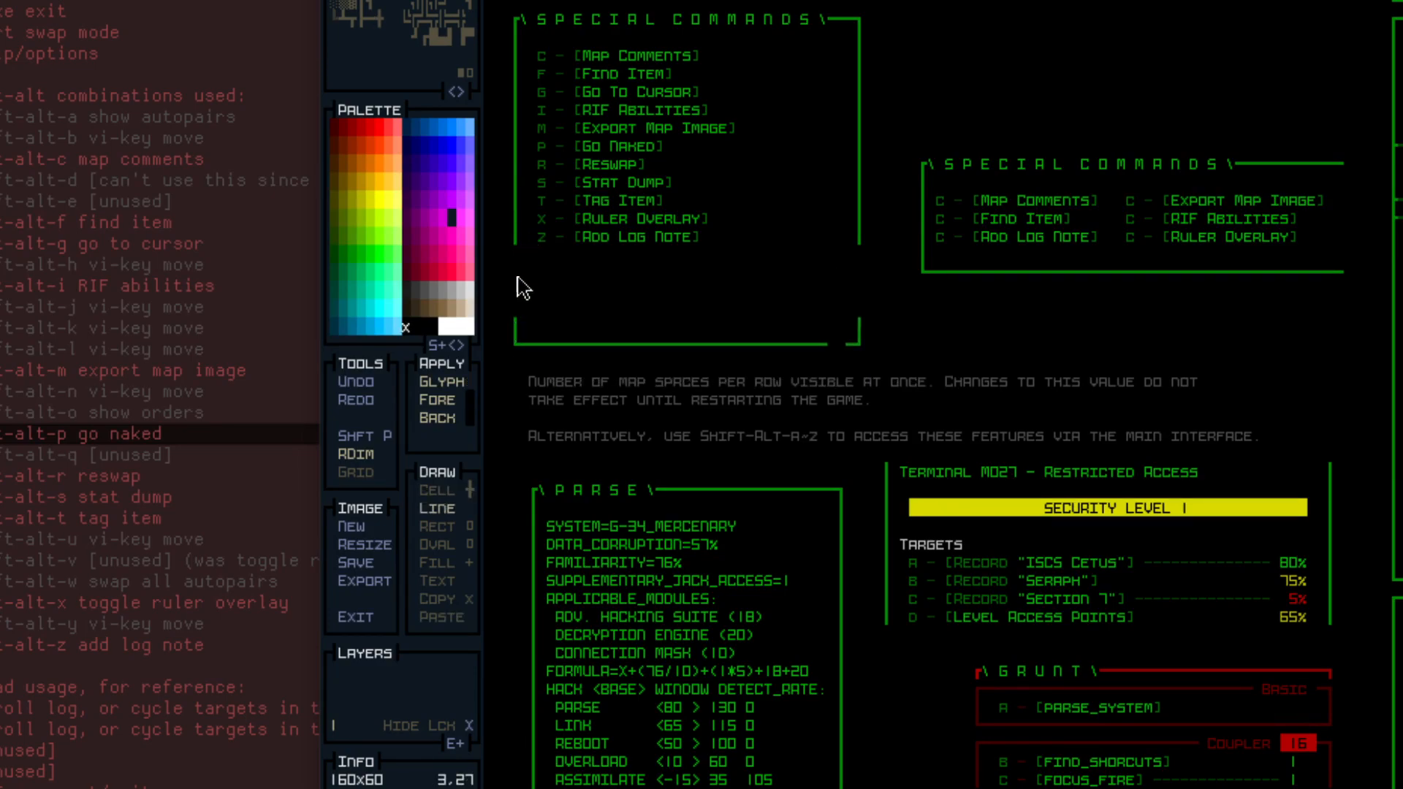
right_click(515, 327)
drag(515, 327, 517, 266)
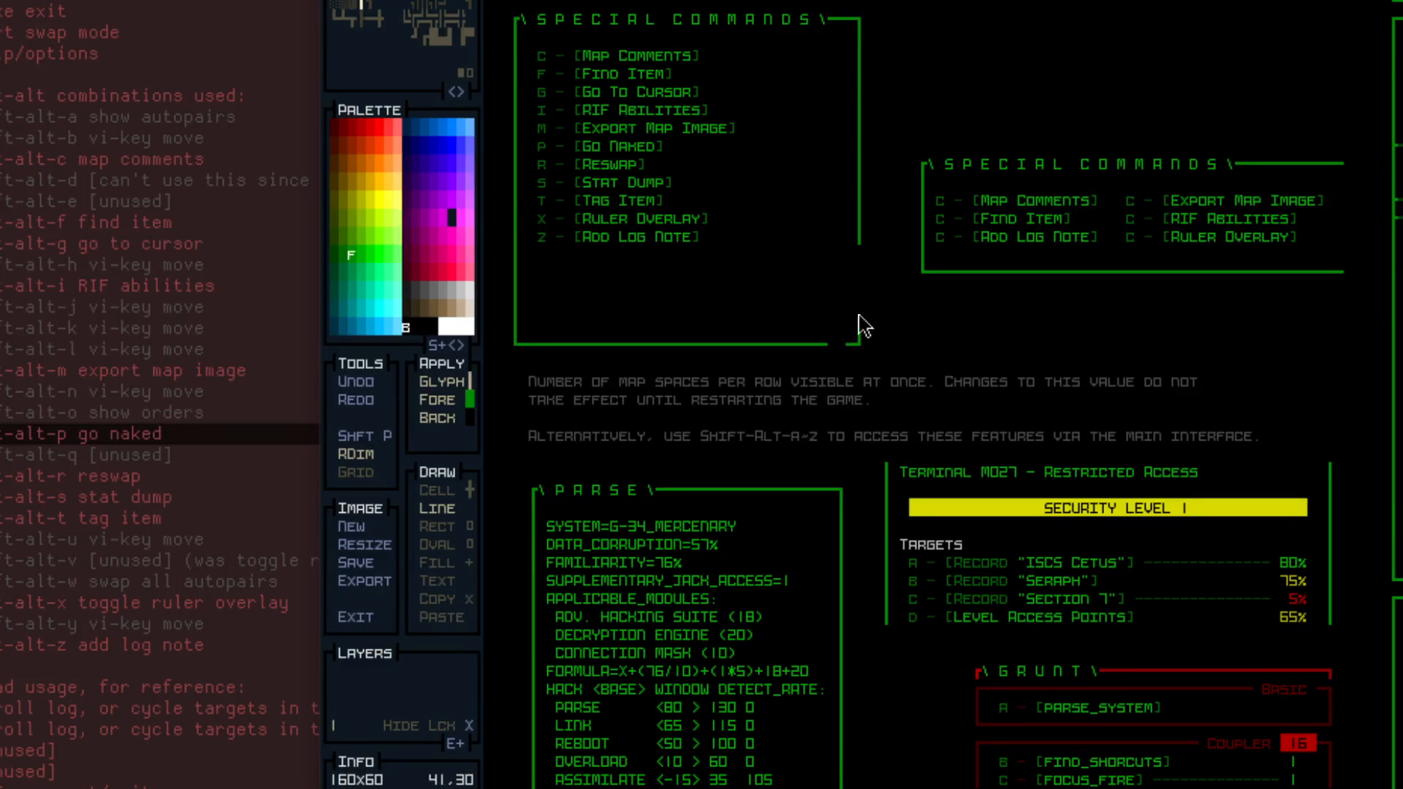
drag(859, 316, 864, 244)
Copy "Alternatively, use Shift-Alt-a-z to access these features via the main" as two lines at the bottom inside the Special Commands box.
key(c)
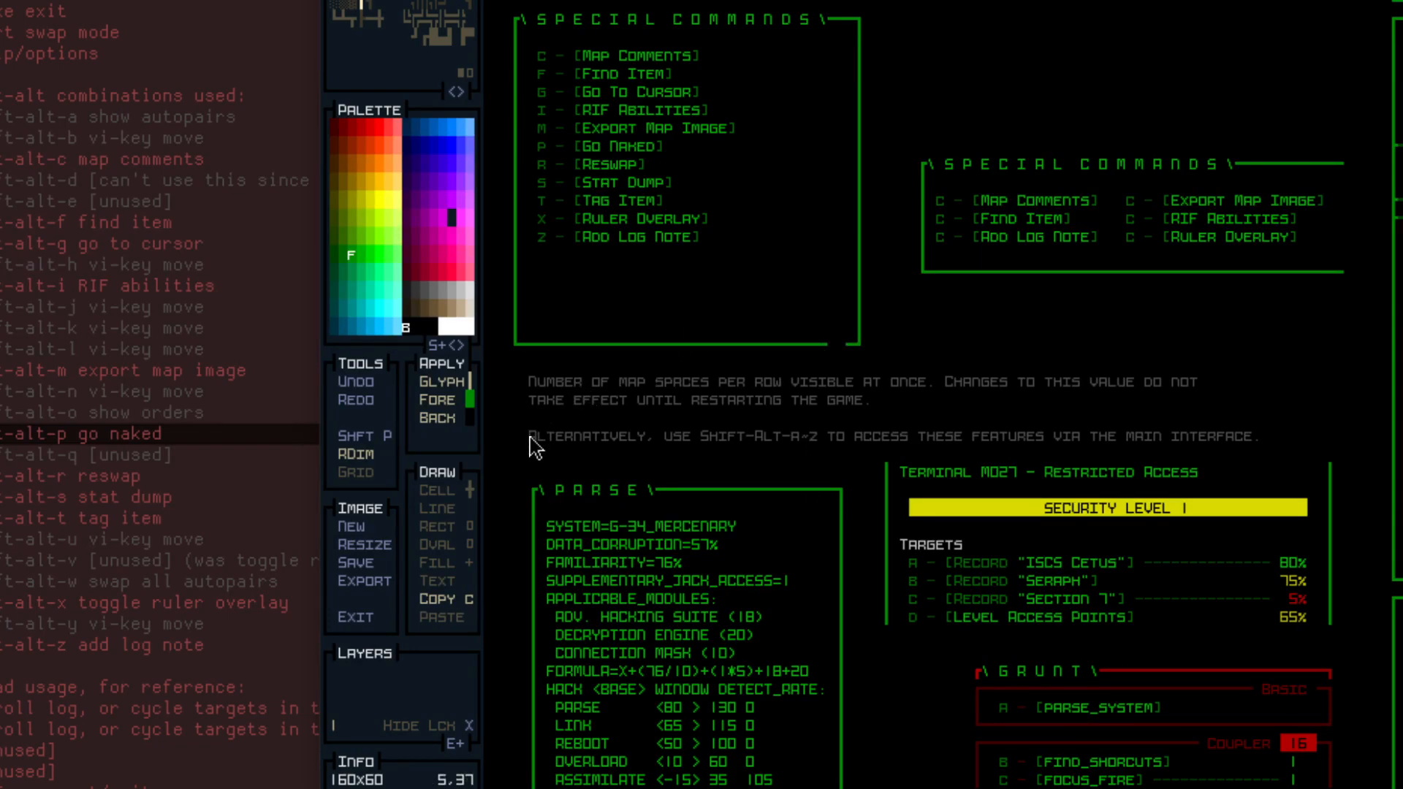
drag(530, 438, 852, 441)
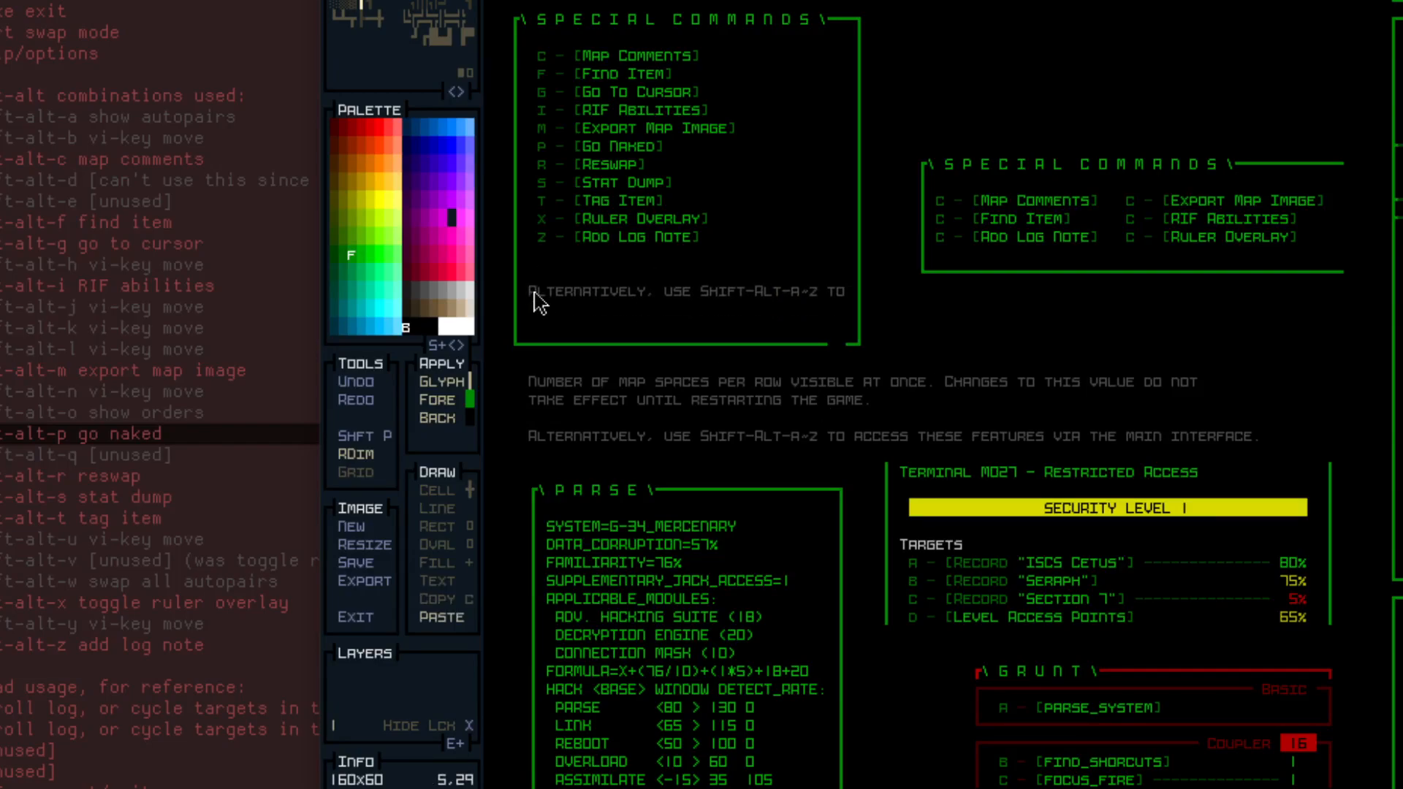
click(534, 304)
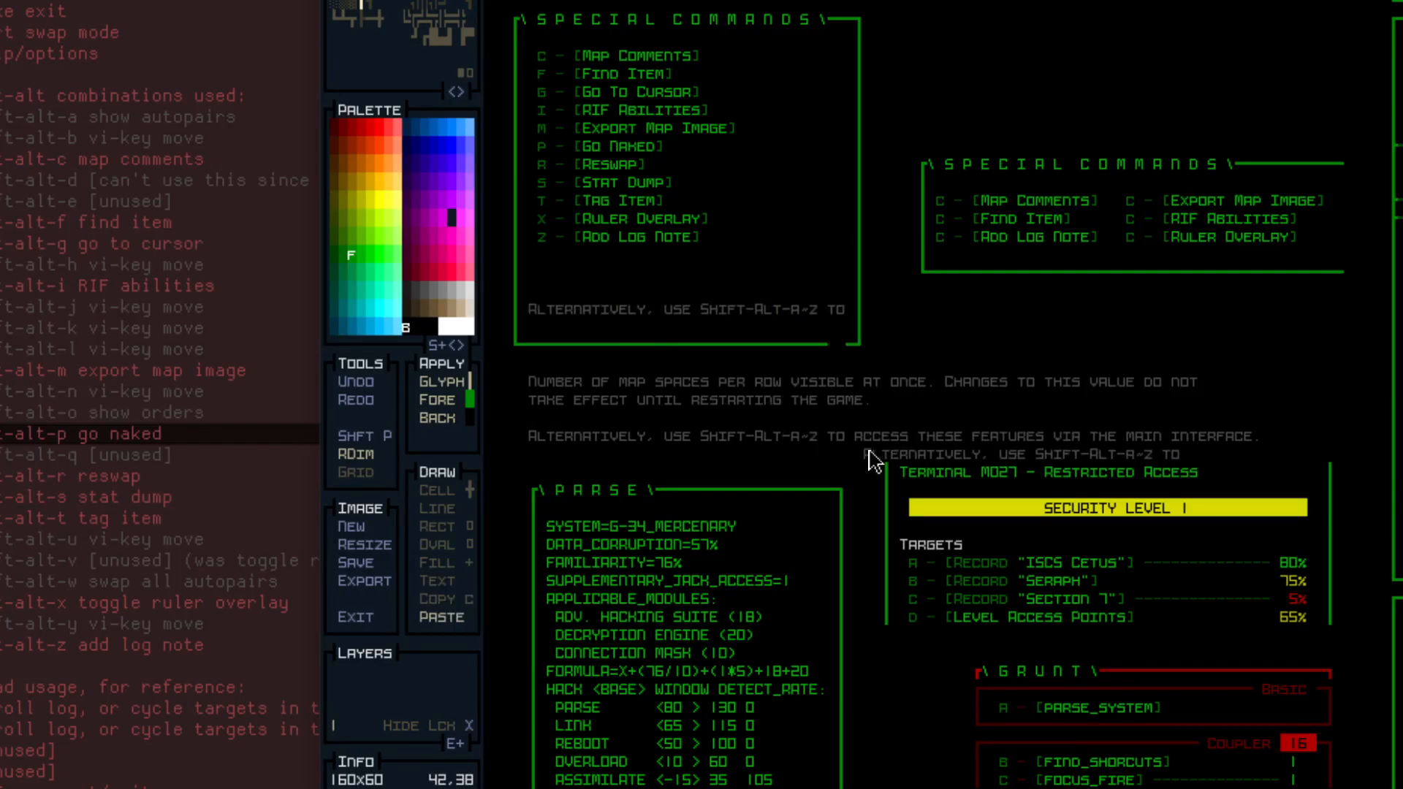
key(ctrl+c)
drag(853, 437, 1103, 434)
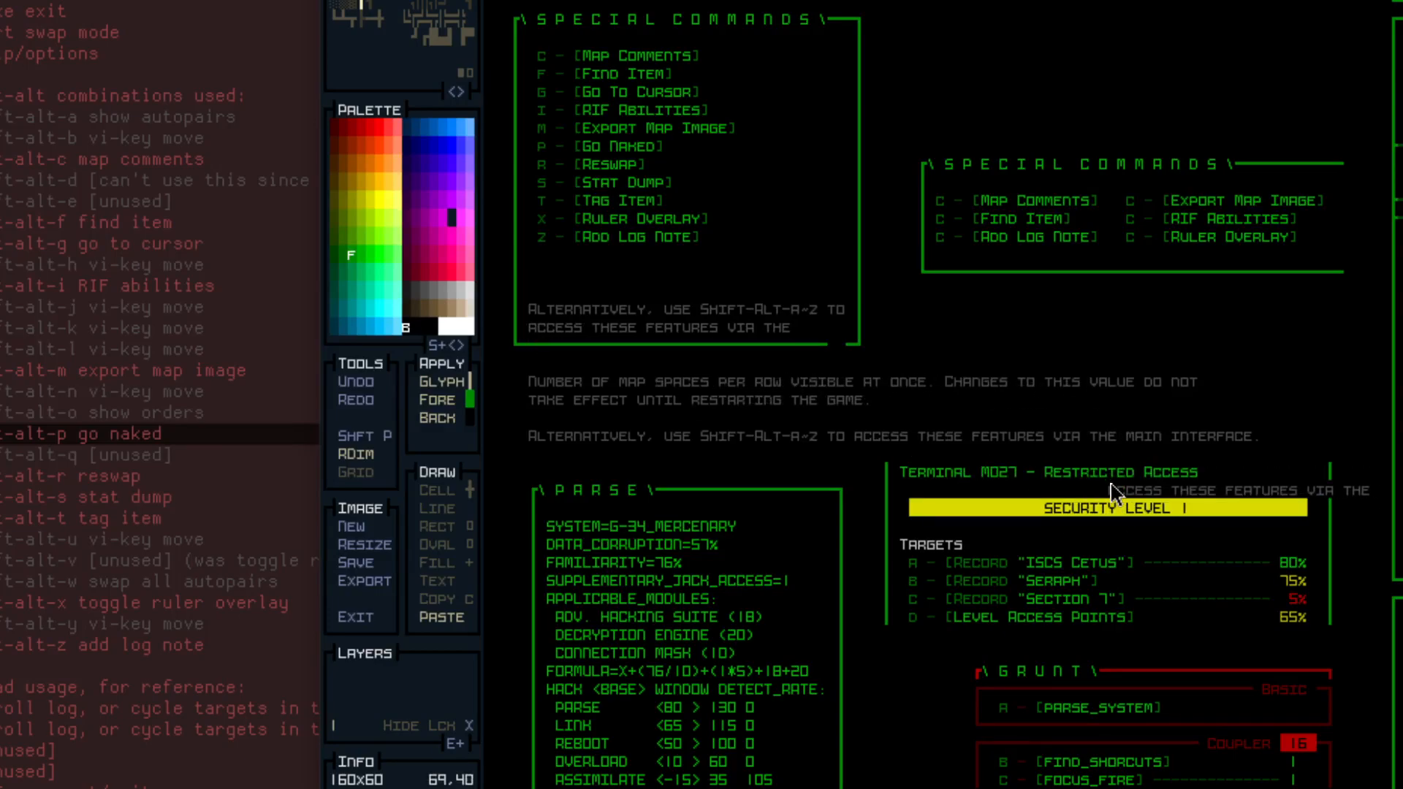
key(ctrl+c)
drag(1124, 435, 1175, 434)
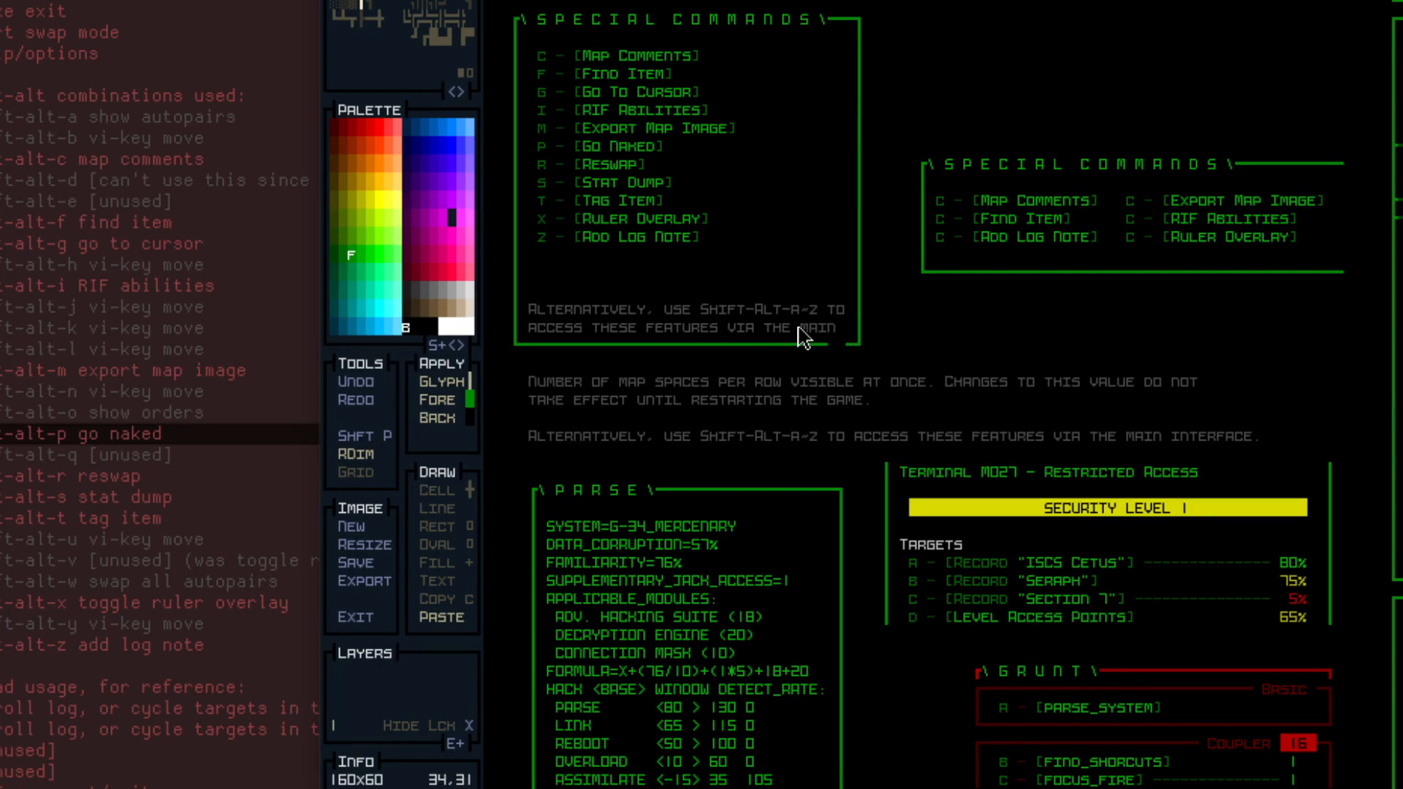
click(801, 328)
key(Escape)
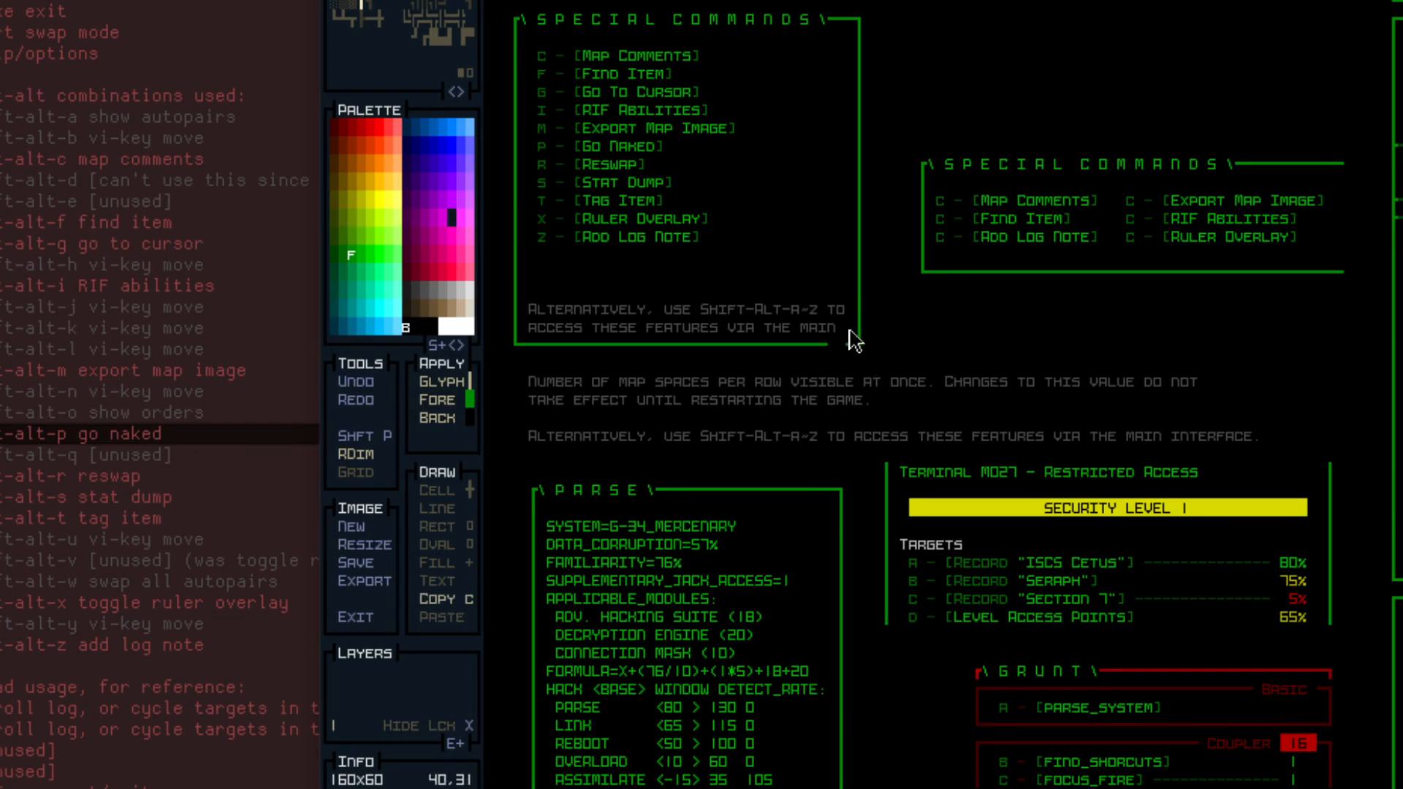
Copy "Number of map spaces per row visible" into the Special Commands box above the Alternatively note and sample the text's grey colour.
drag(852, 336, 539, 317)
drag(539, 379, 859, 397)
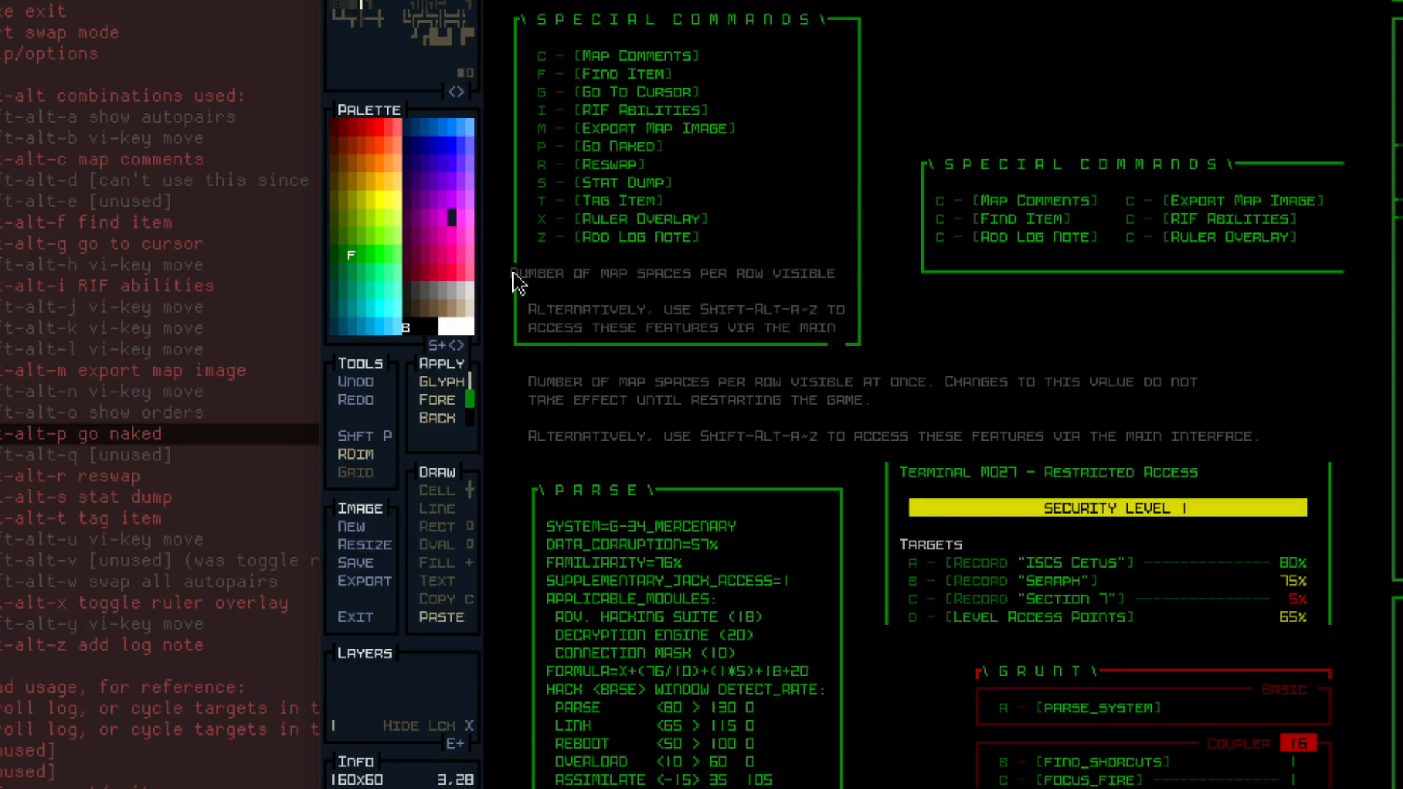
click(533, 274)
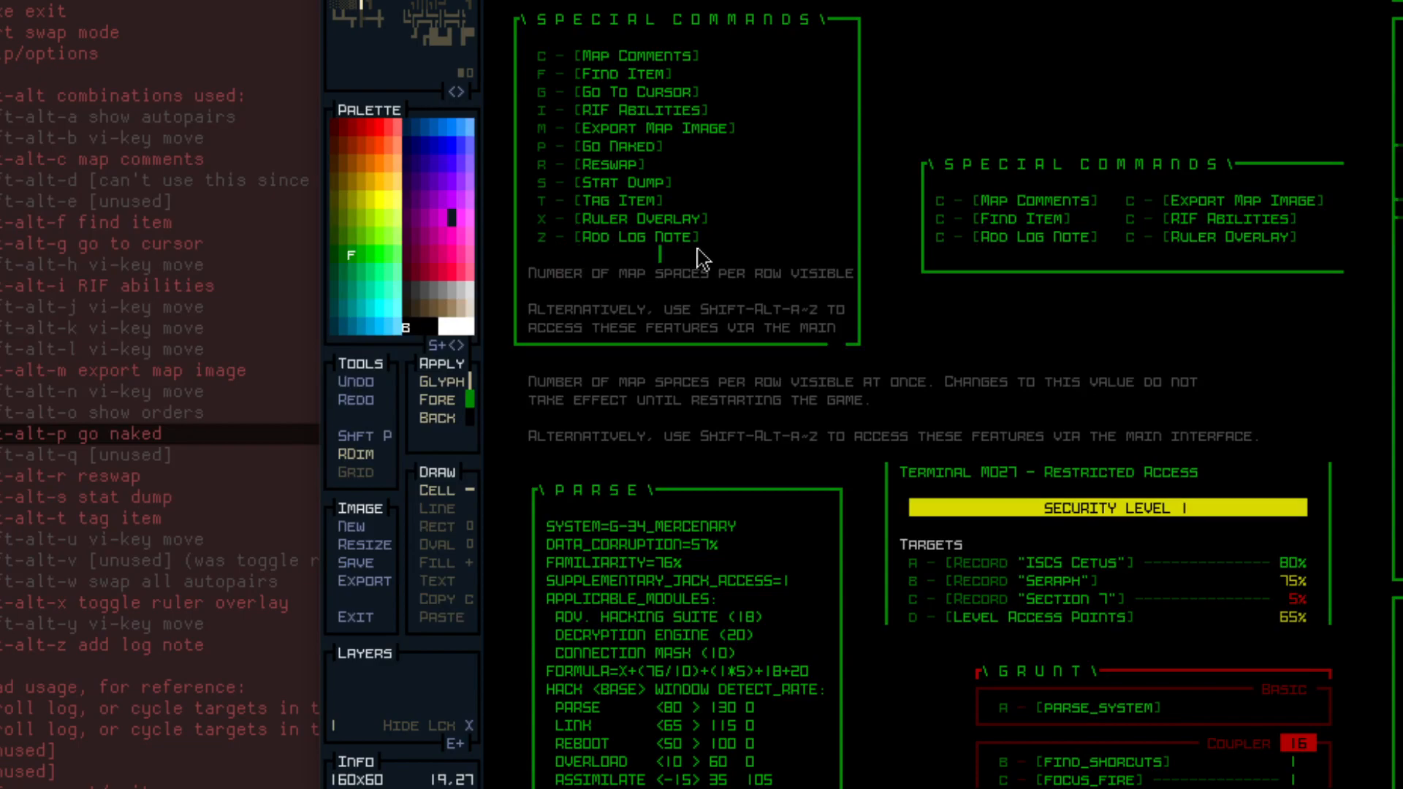
right_click(734, 321)
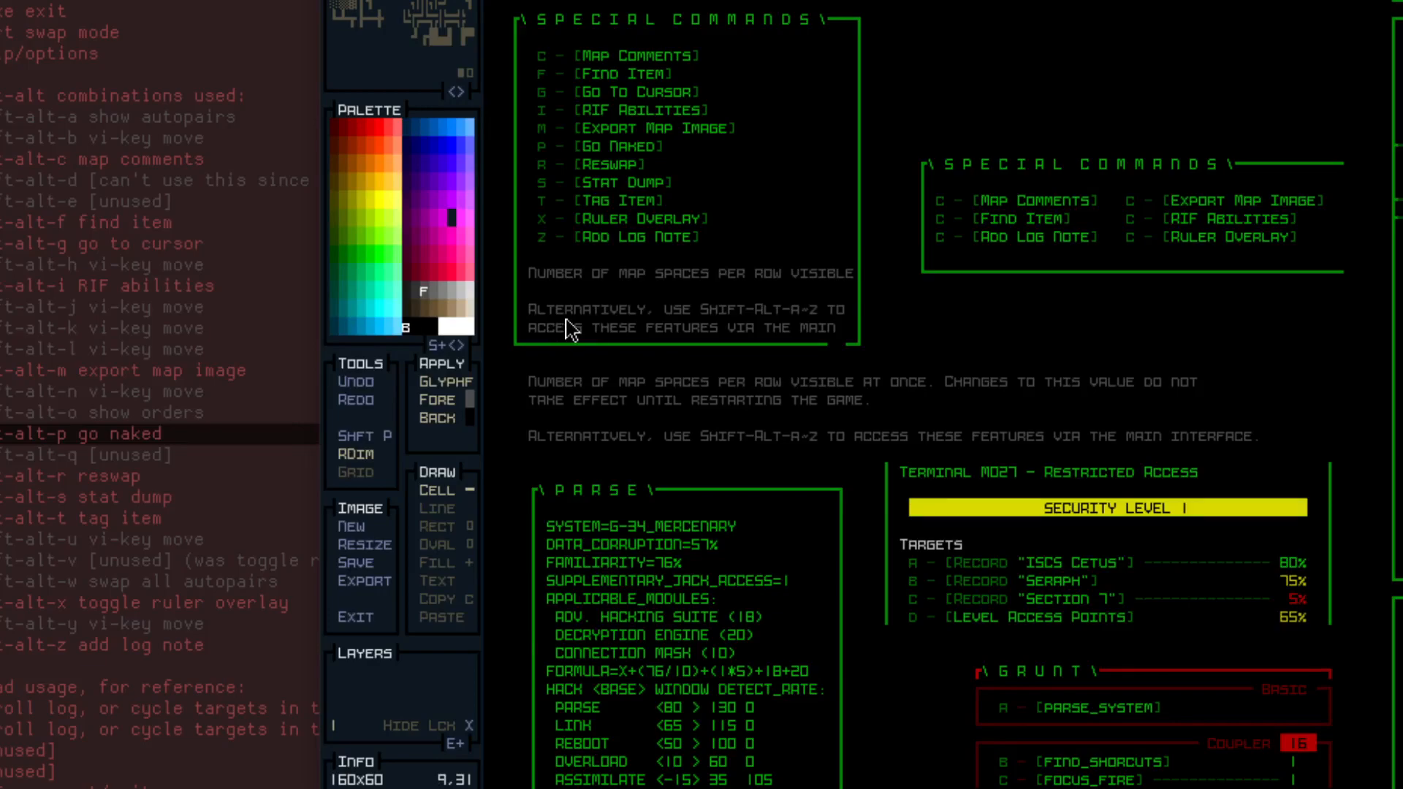
Open the GUI - FILTER2 mockup and the HELP 1-4 mockup to examine their layout and description text.
key(Tab)
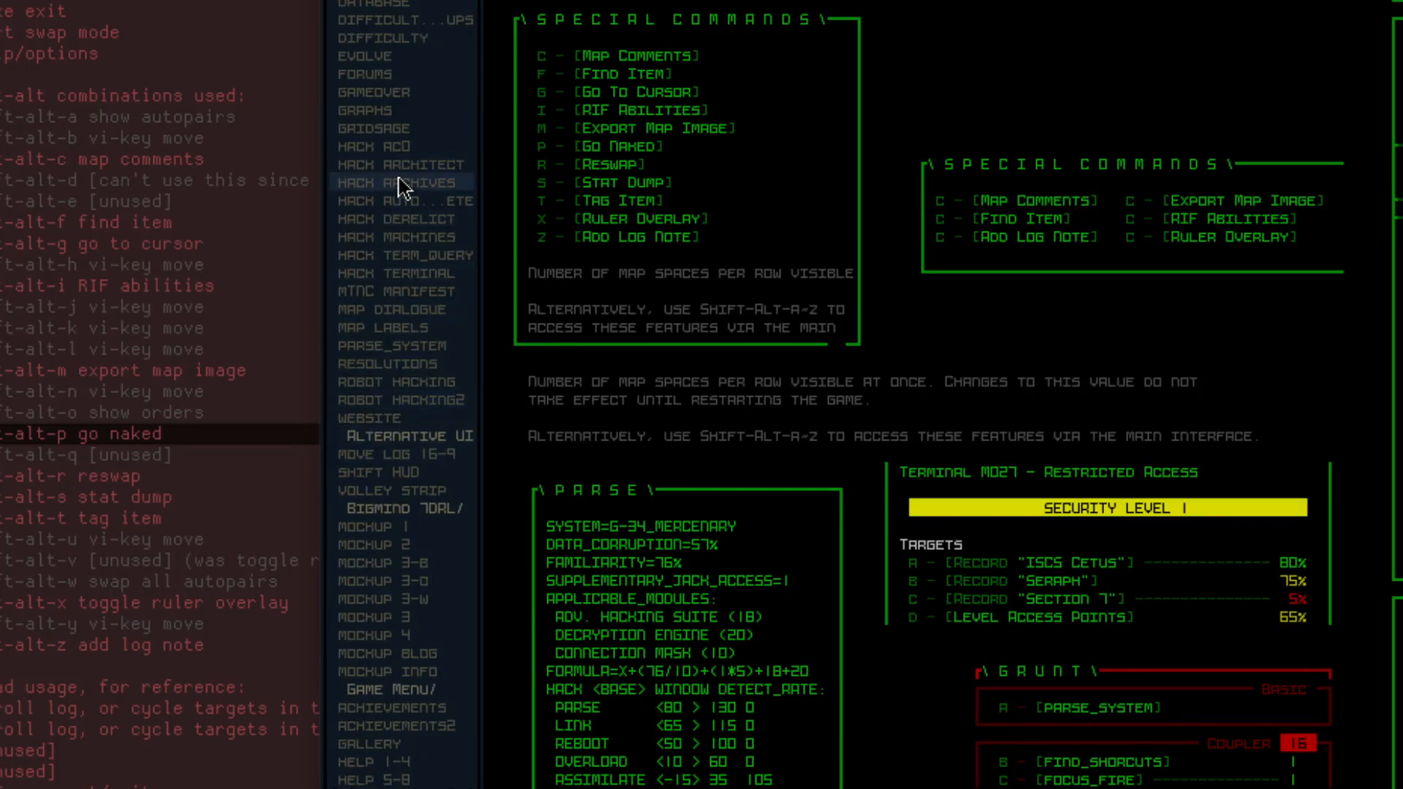
scroll(401, 189, up, 4)
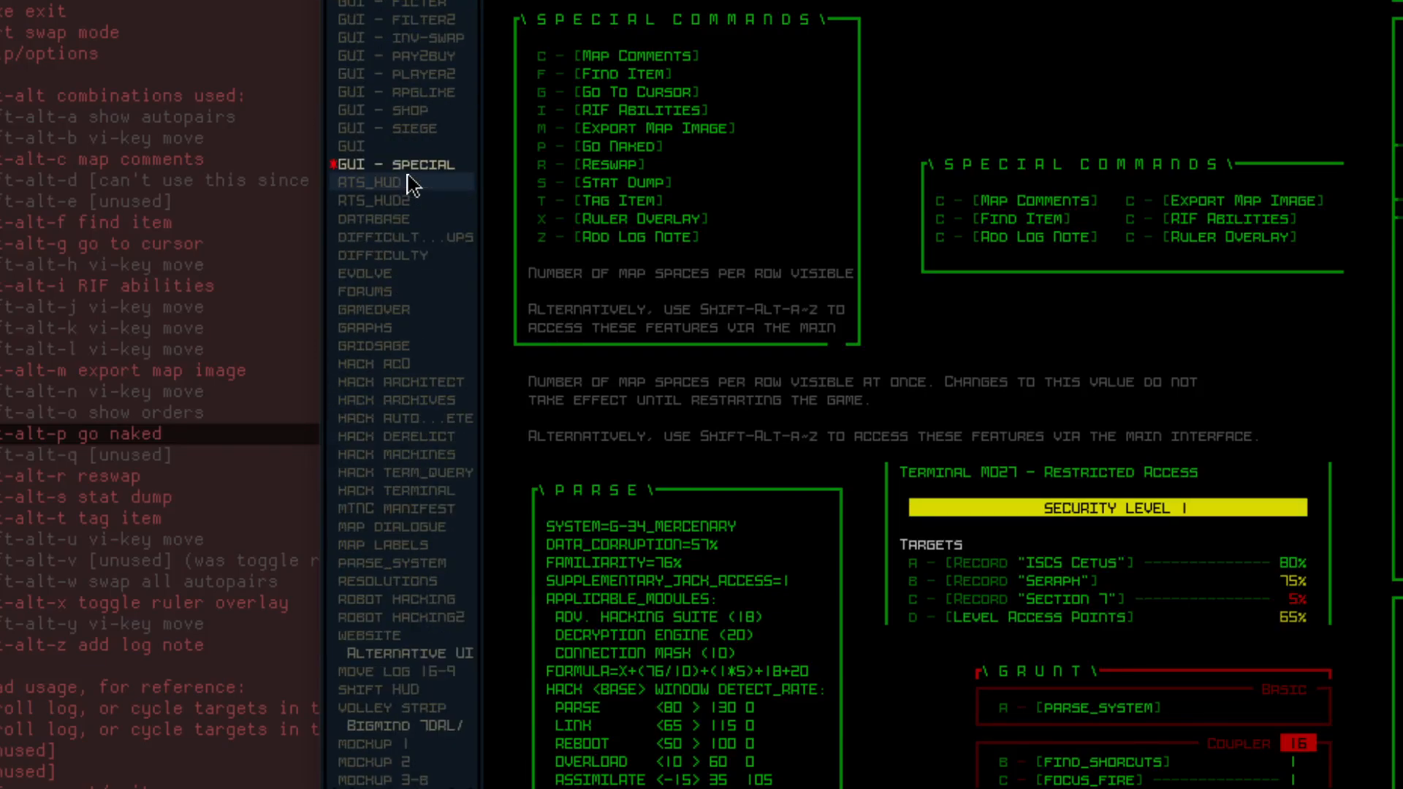
click(438, 20)
key(Tab)
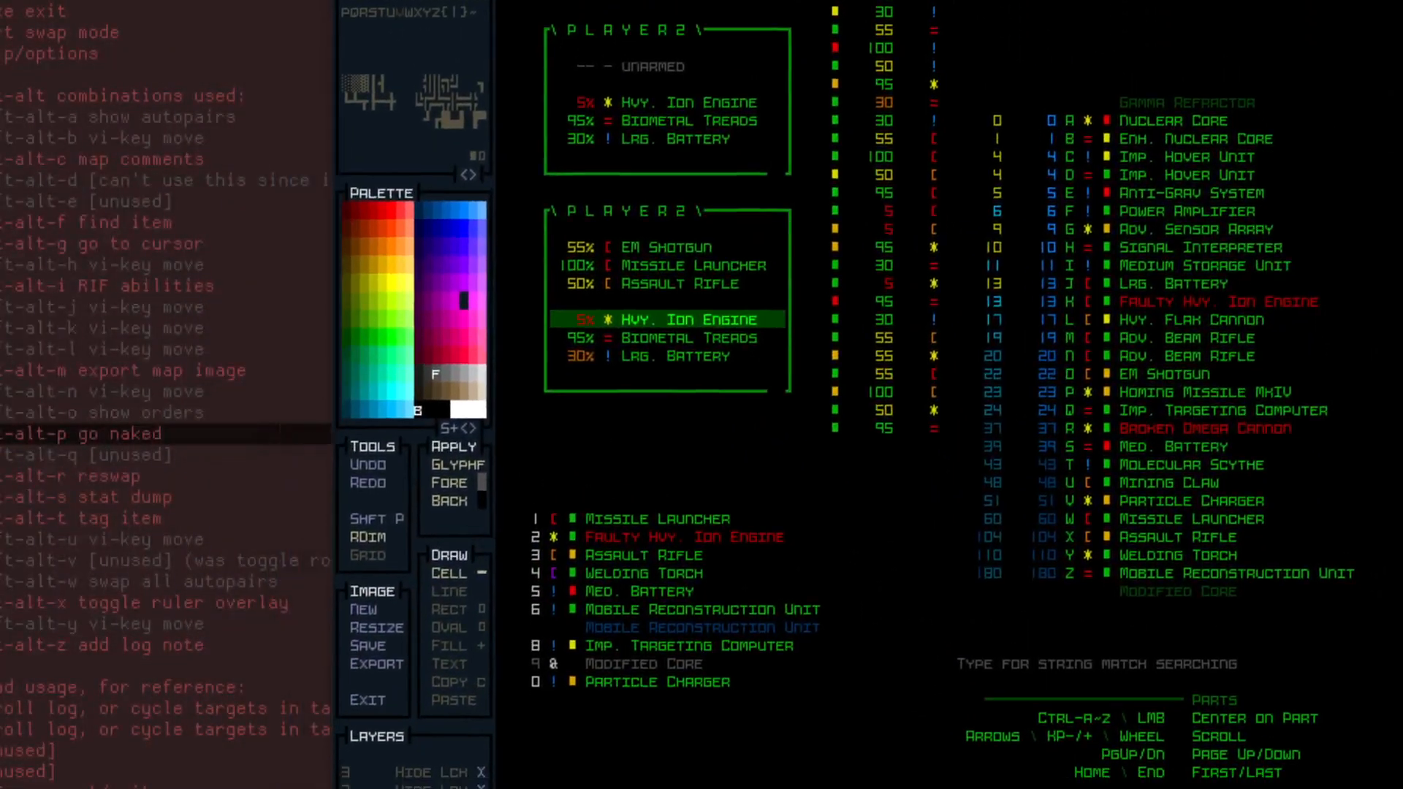
key(Tab)
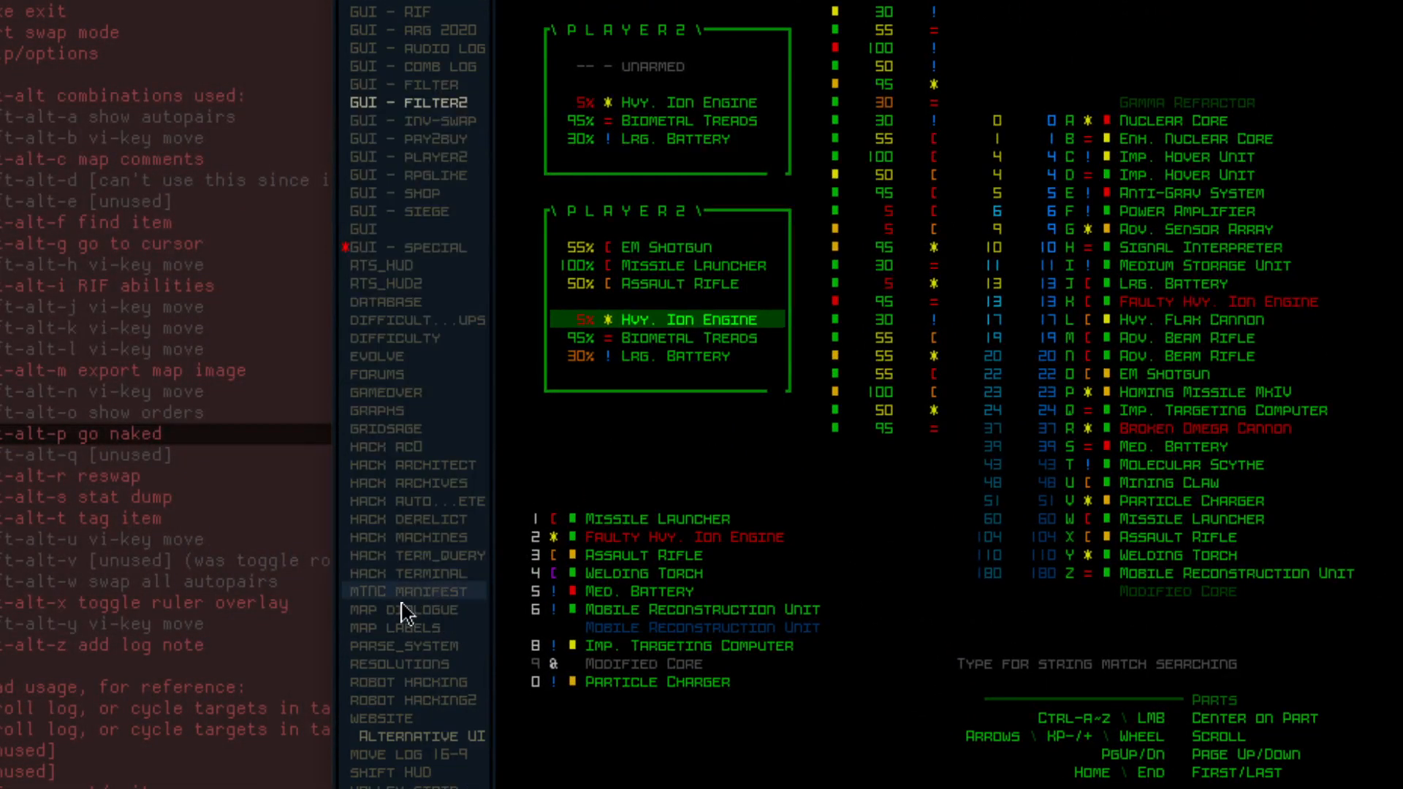
scroll(410, 623, down, 4)
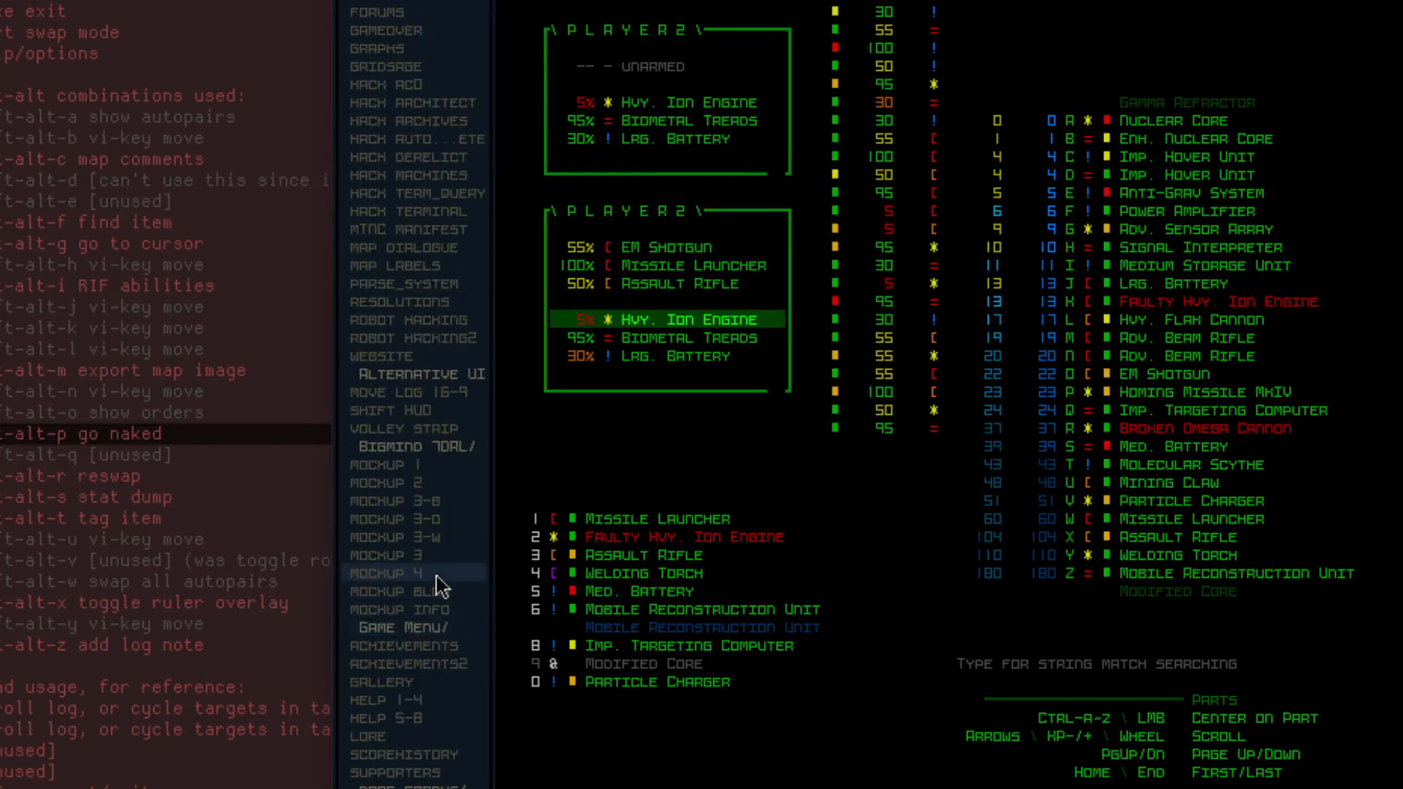
click(417, 703)
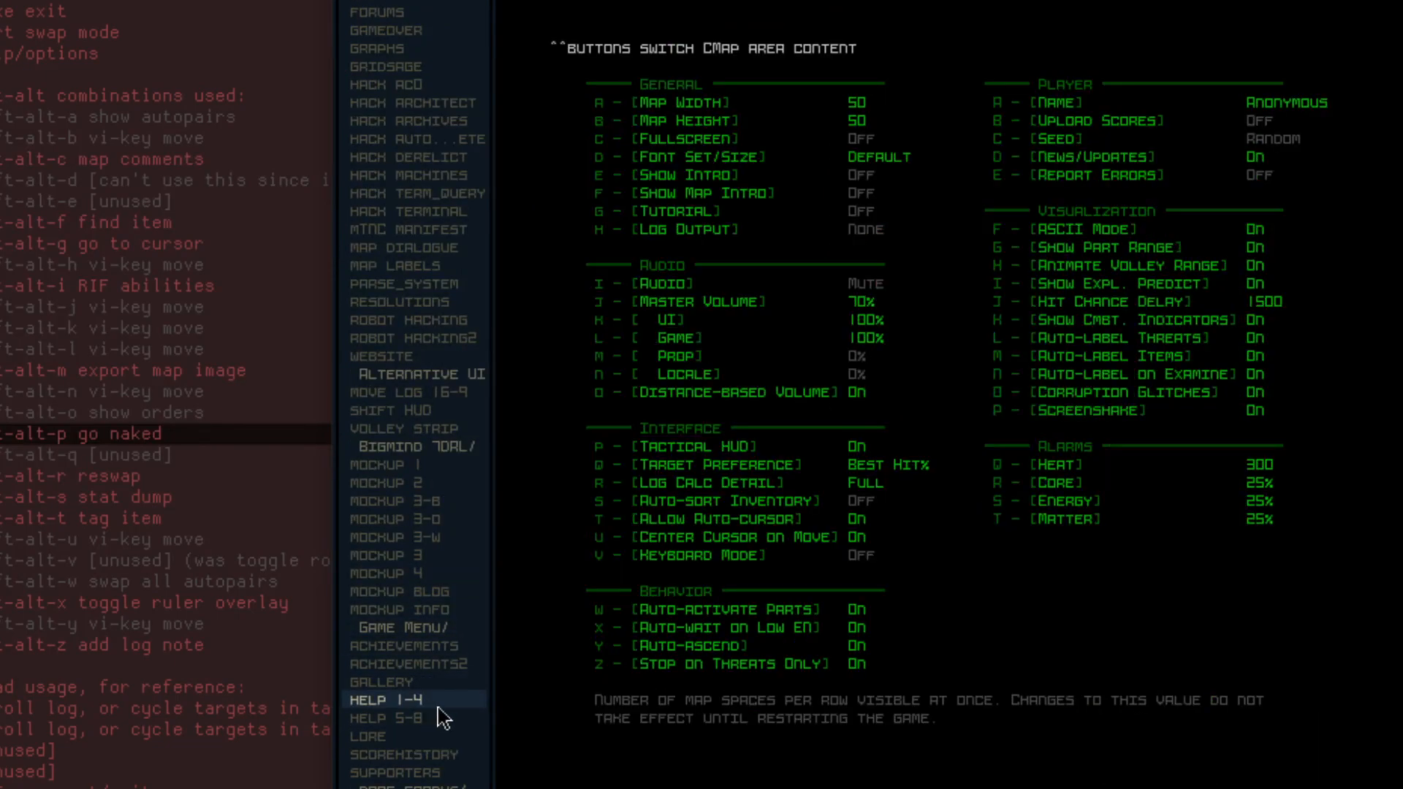
key(Tab)
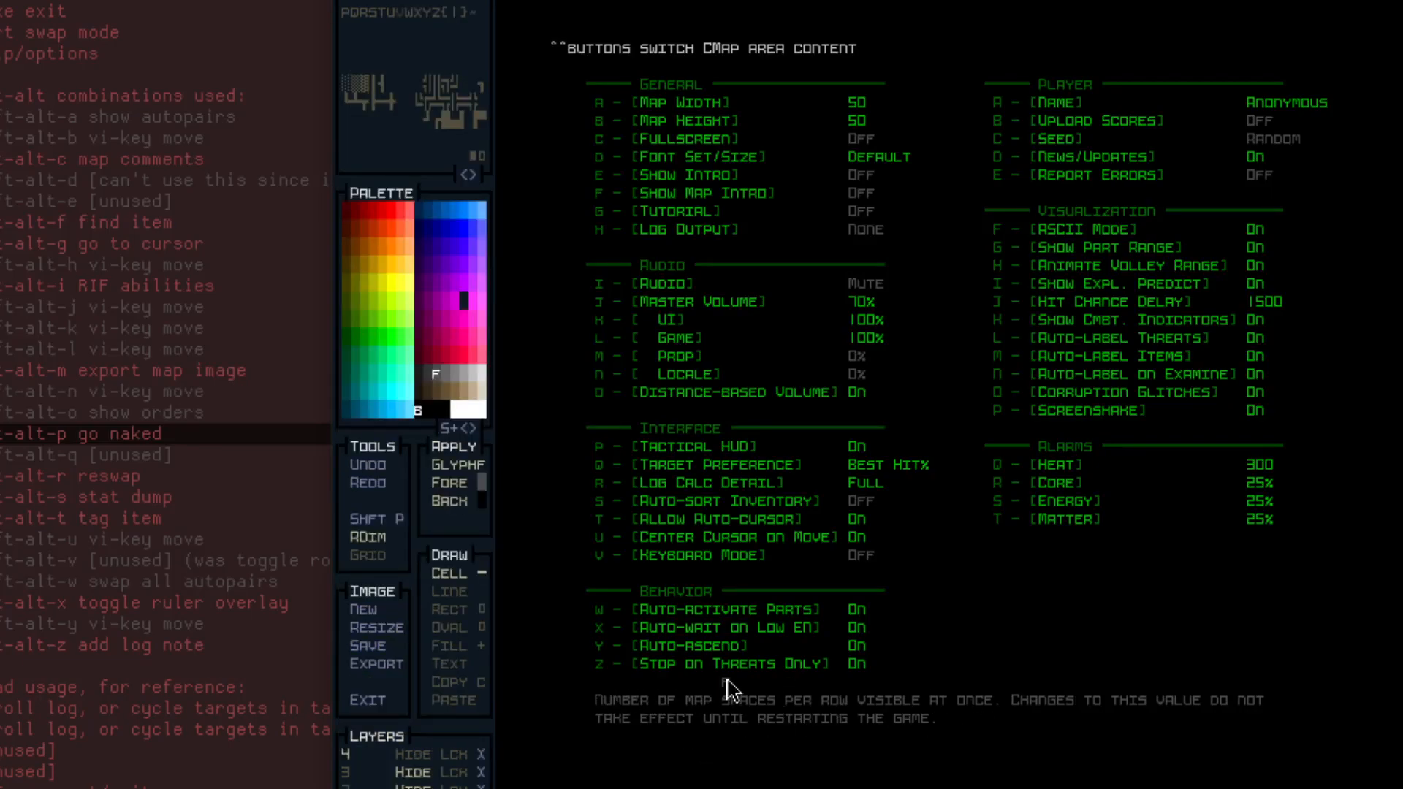
Return to the GUI - SPECIAL mockup.
key(Tab)
scroll(410, 277, up, 5)
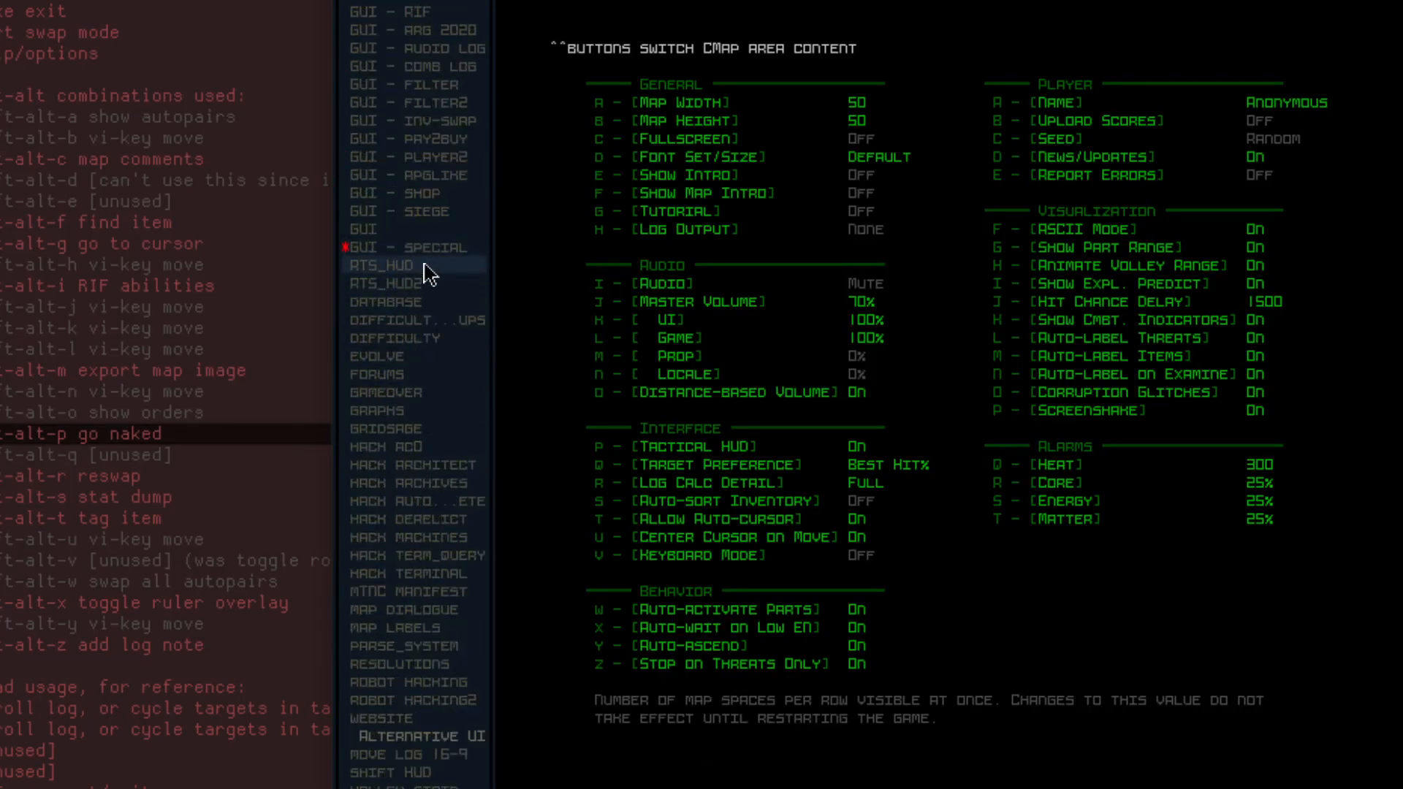
click(426, 265)
key(Tab)
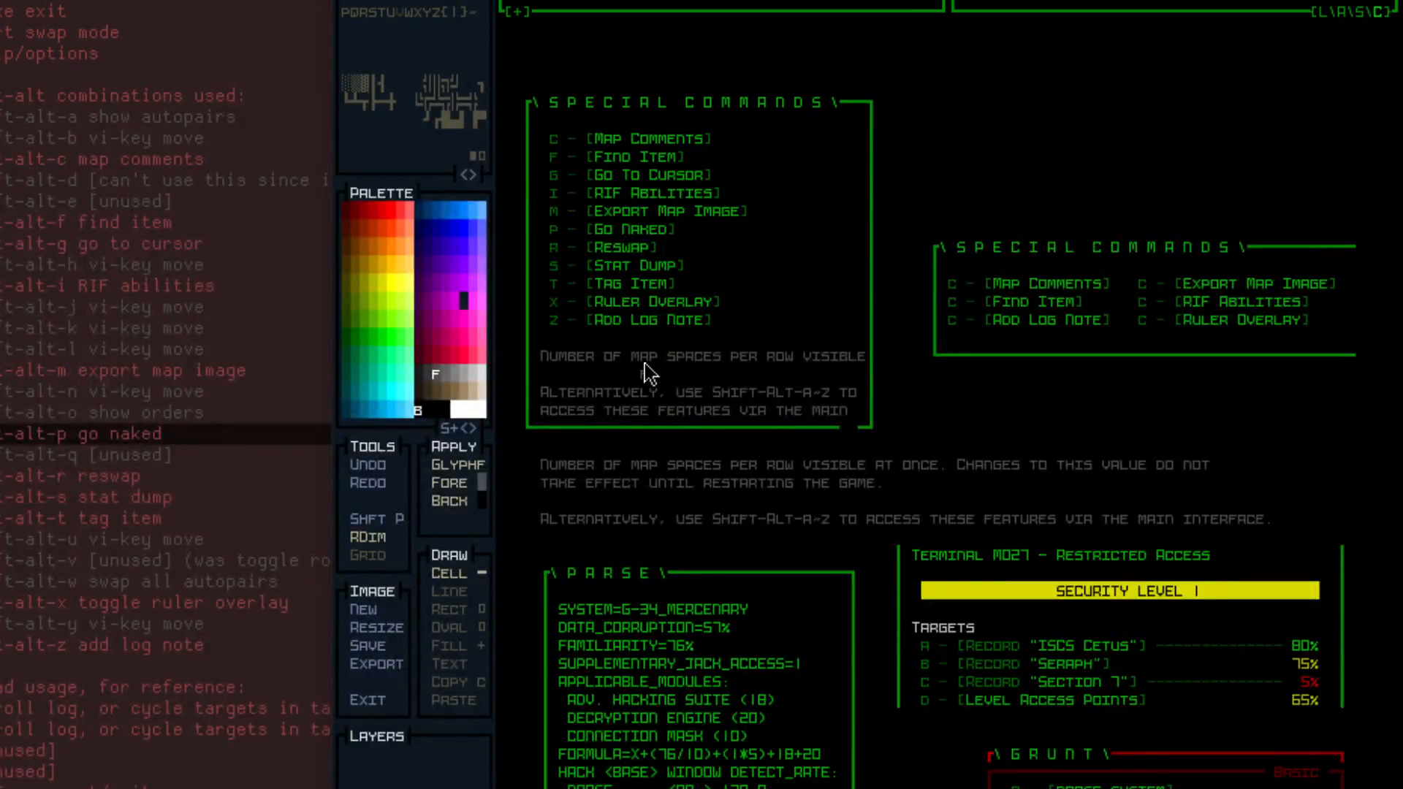
Measure the area of the two-line Alternatively note inside the Special Commands box.
click(621, 319)
key(c)
mouse_move(541, 393)
mouse_down()
mouse_move(857, 451)
mouse_move(868, 419)
mouse_up()
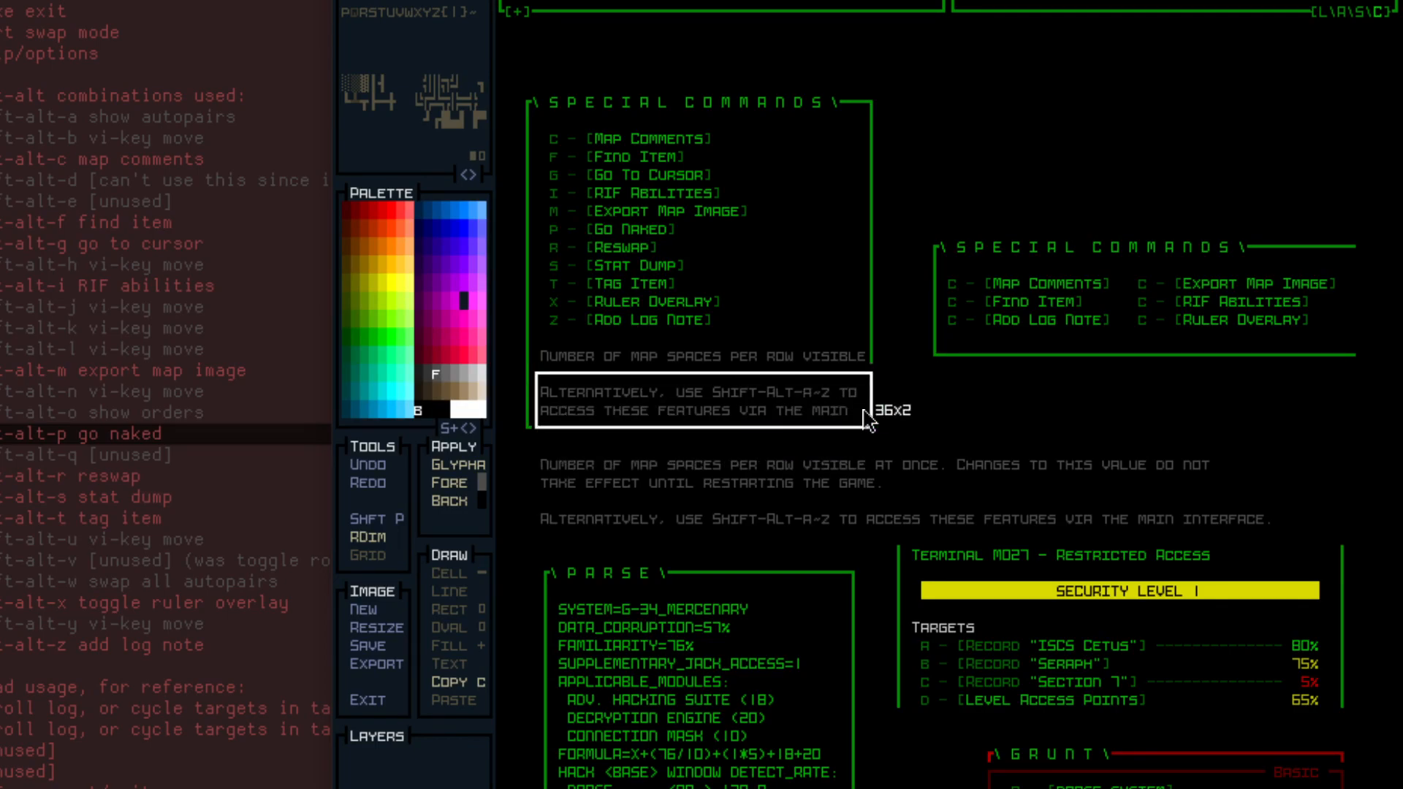
drag(868, 419, 548, 403)
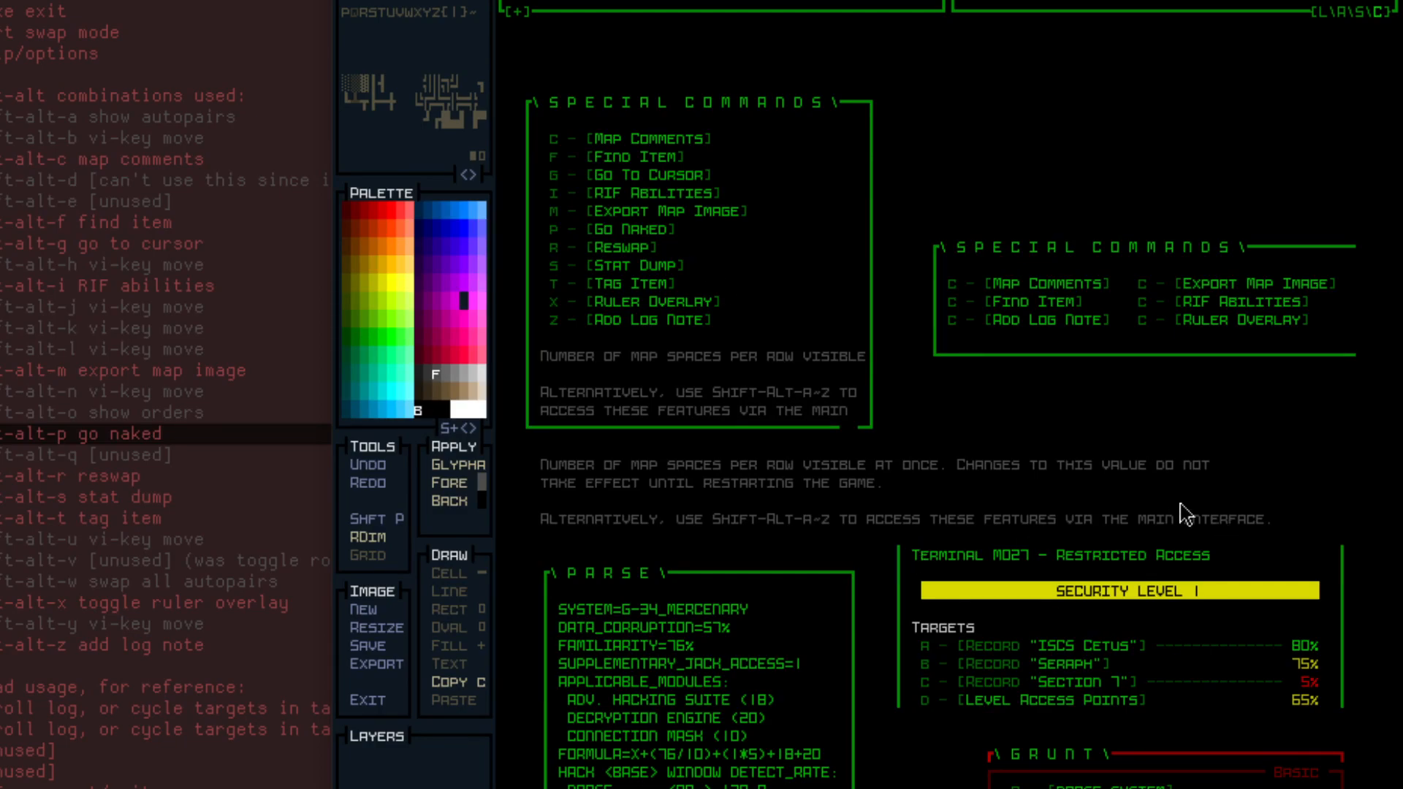
Cut the Parse window out of the mockup and move the Terminal M027 window down into the freed space.
key(ctrl+x)
drag(534, 565, 880, 785)
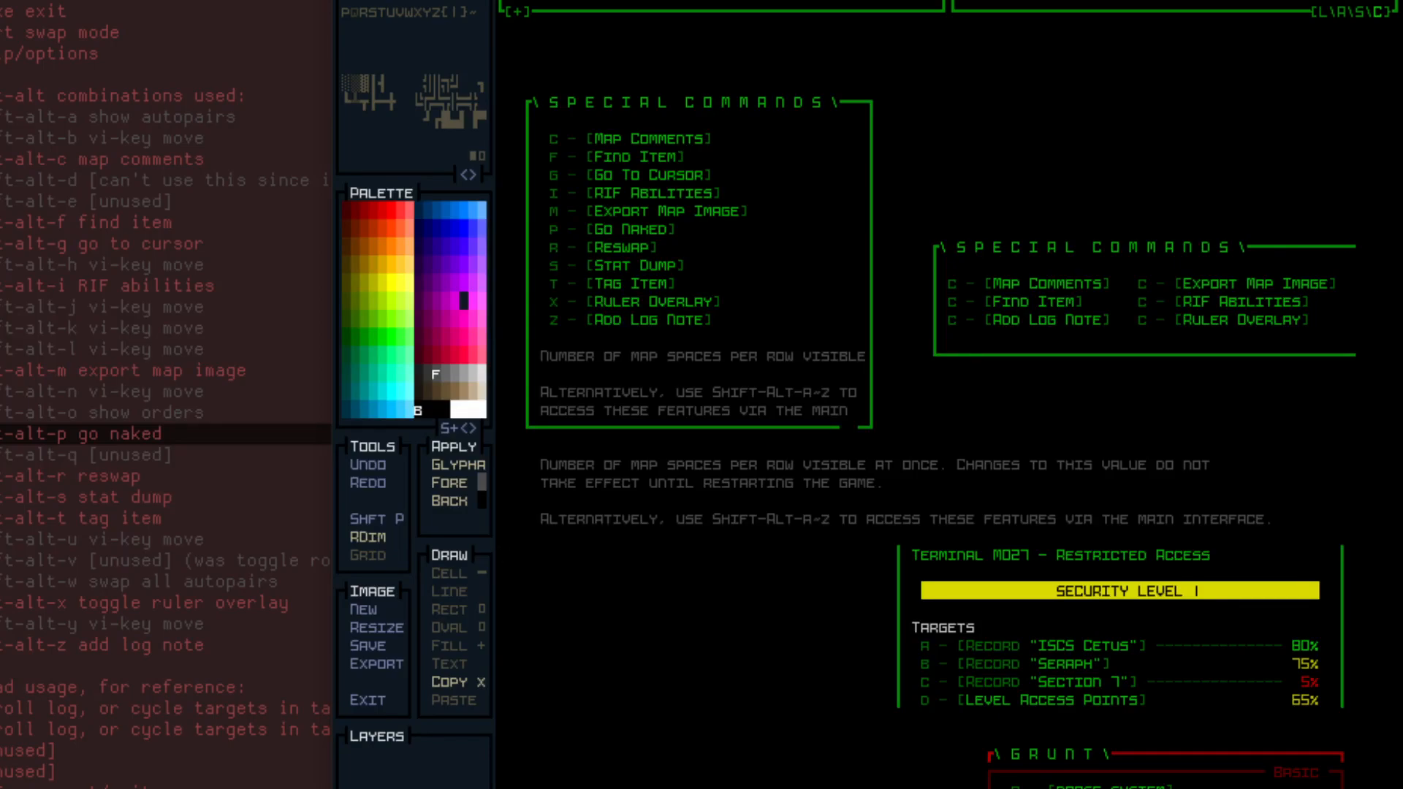
drag(884, 520, 1348, 715)
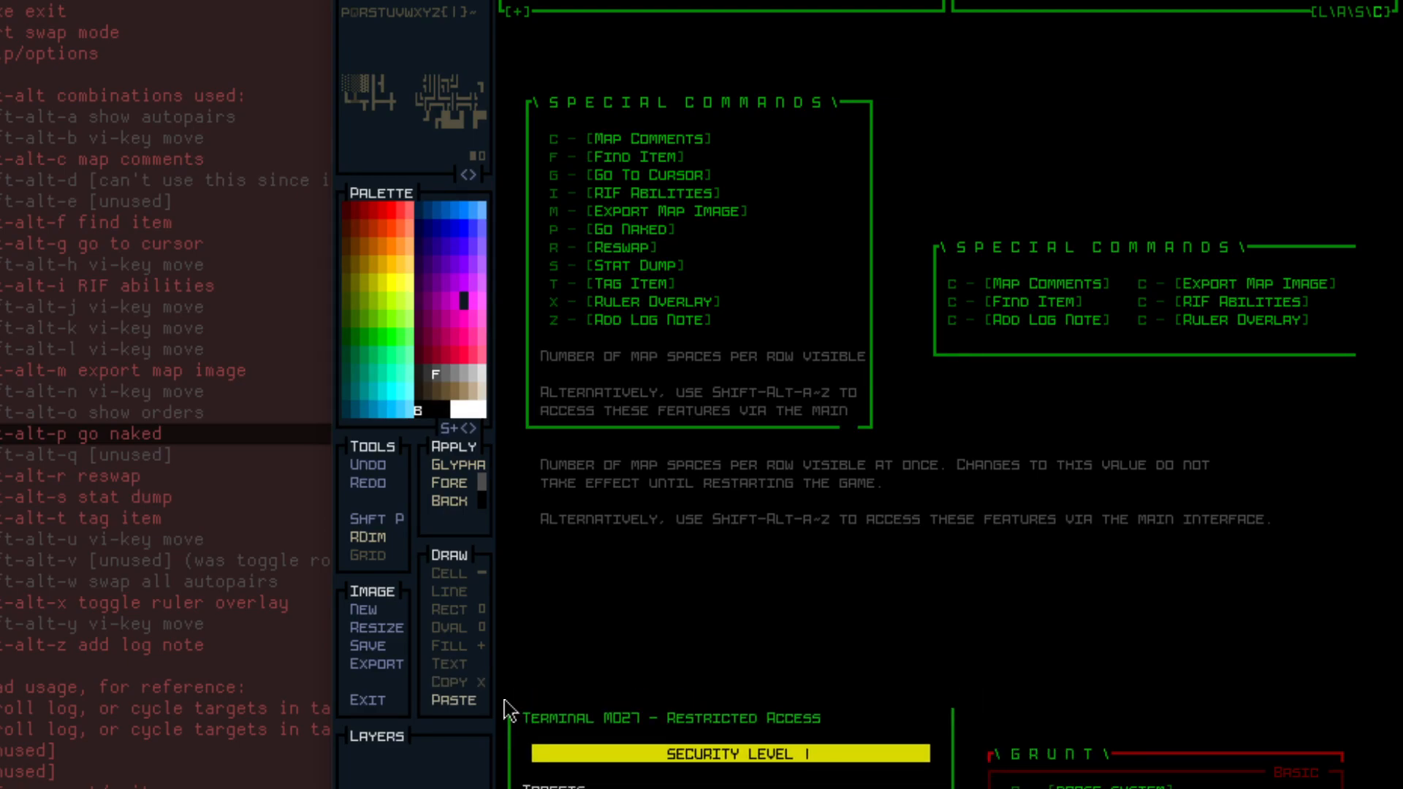
Move the grey map-spaces and Shift-Alt-A-Z description text lower in the empty area beneath the tall Special Commands panel.
click(508, 708)
key(Escape)
drag(524, 442, 1277, 559)
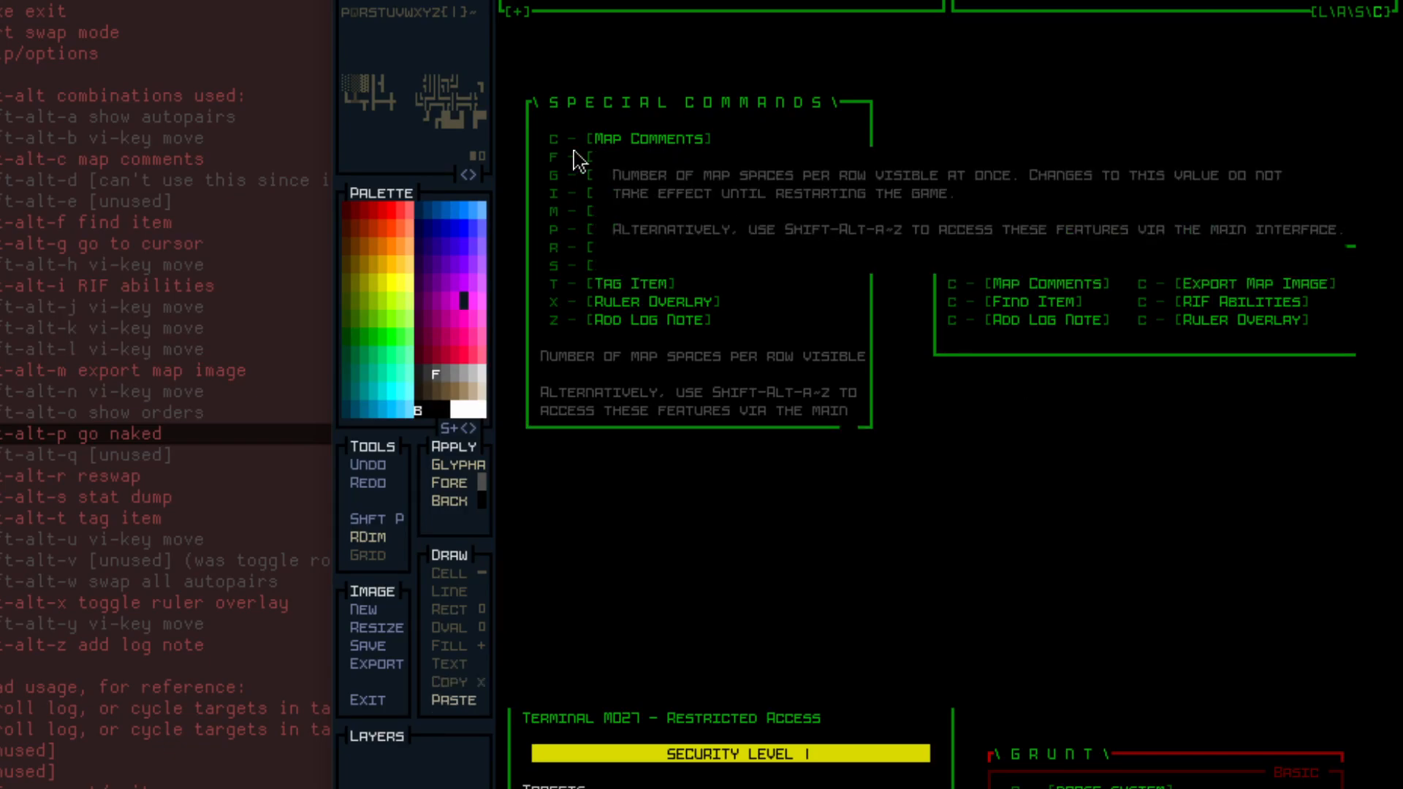
click(541, 577)
key(ctrl+x)
drag(545, 587, 1317, 643)
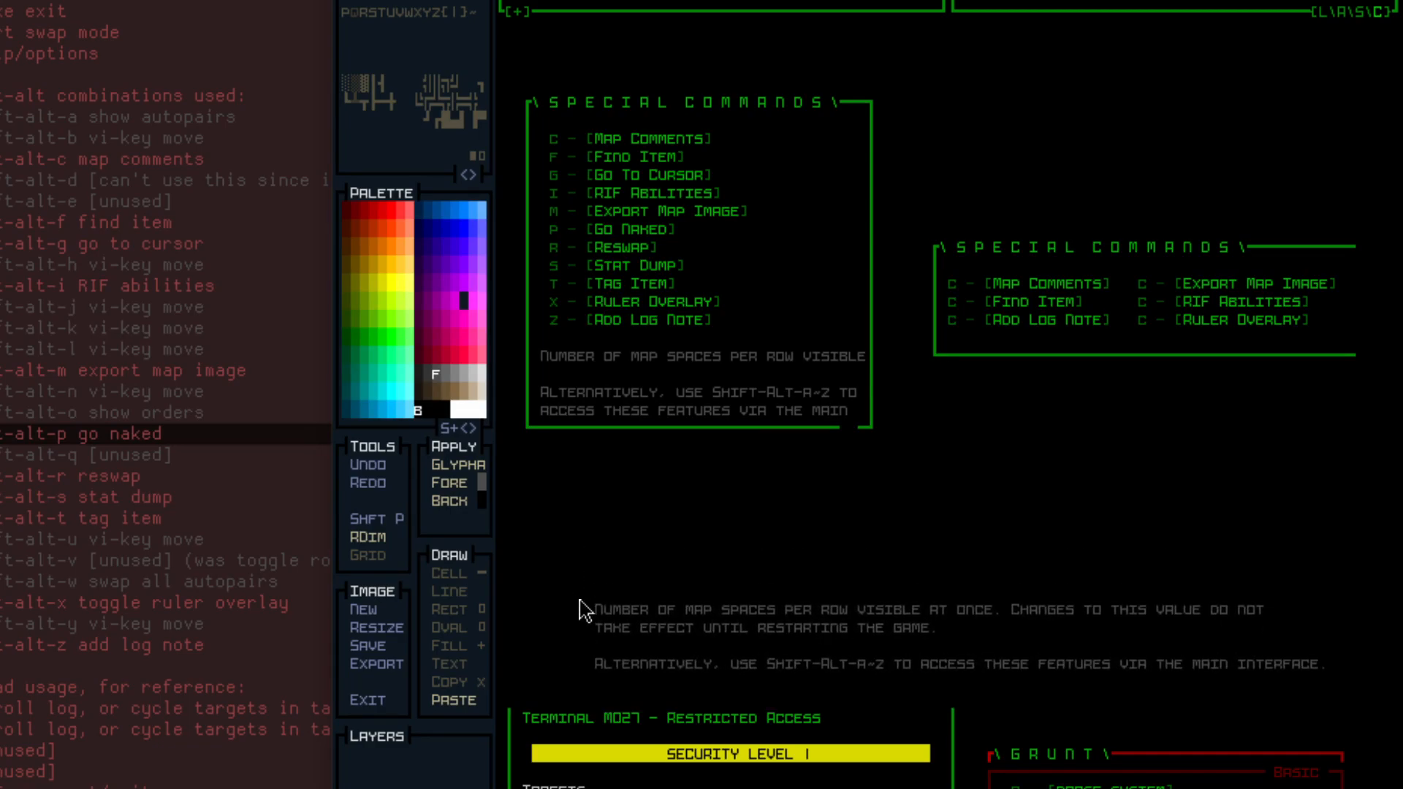
click(584, 610)
Copy the grey description text further down beside the Terminal mockup's targets and clear its previous location.
key(ctrl+v)
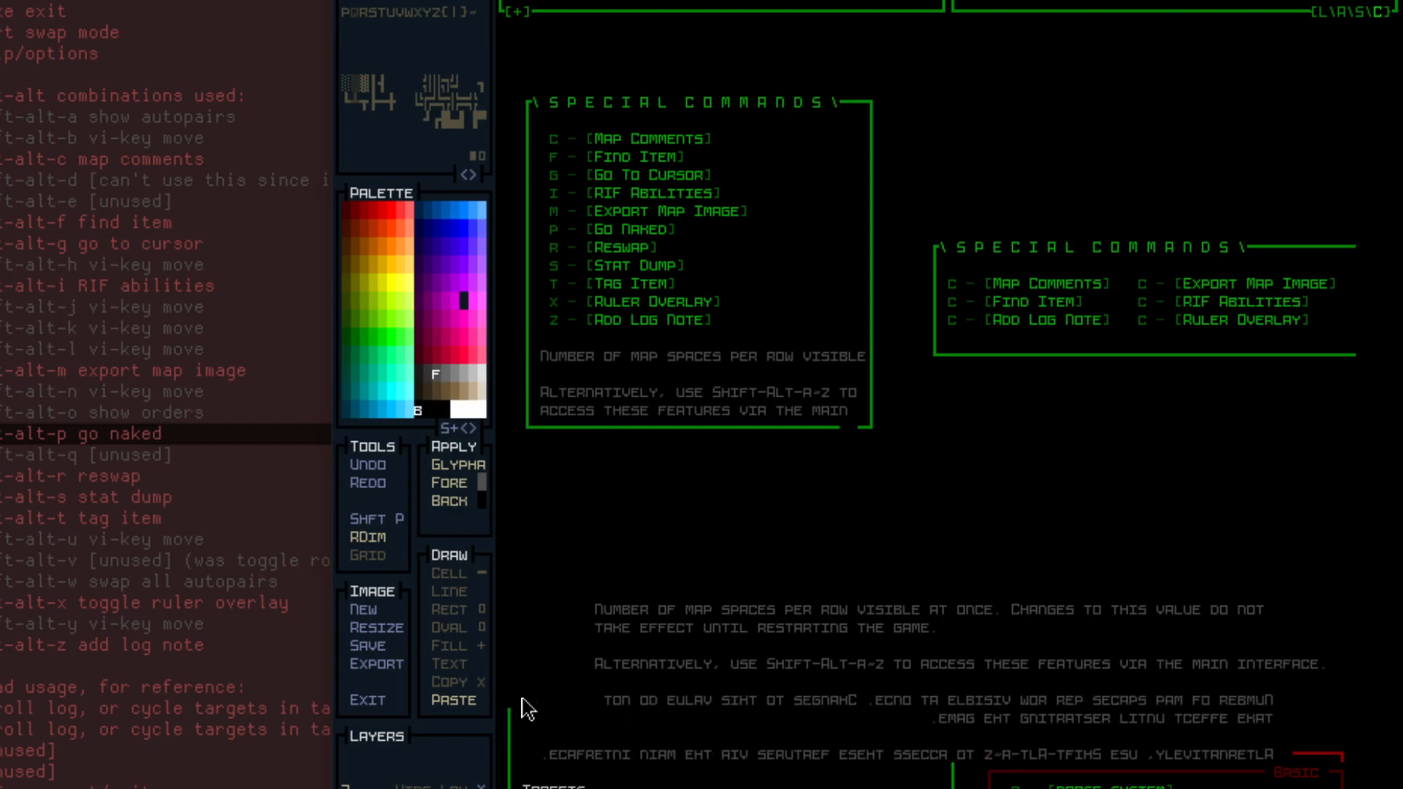
key(ctrl+v)
key(ctrl+v)
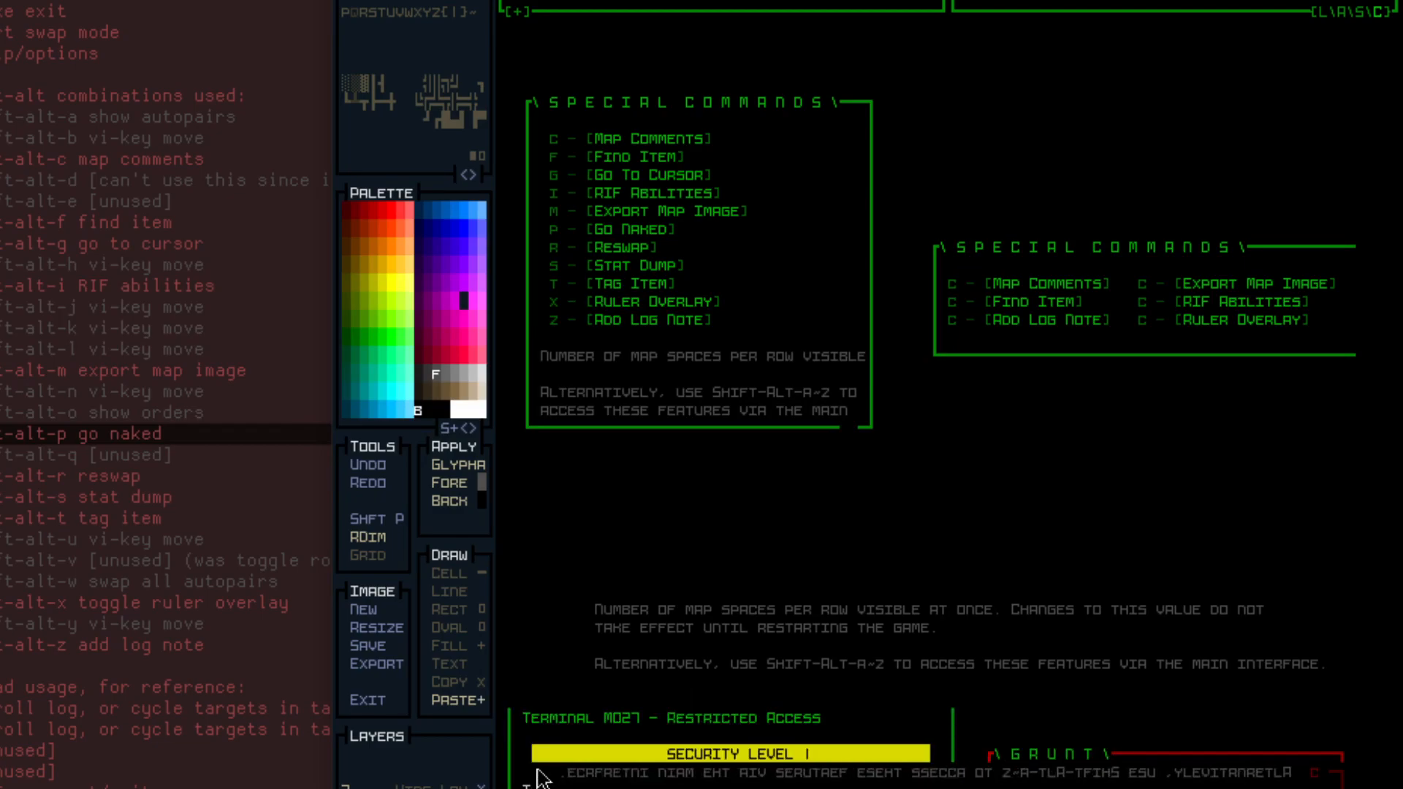
key(c)
drag(572, 536, 1341, 680)
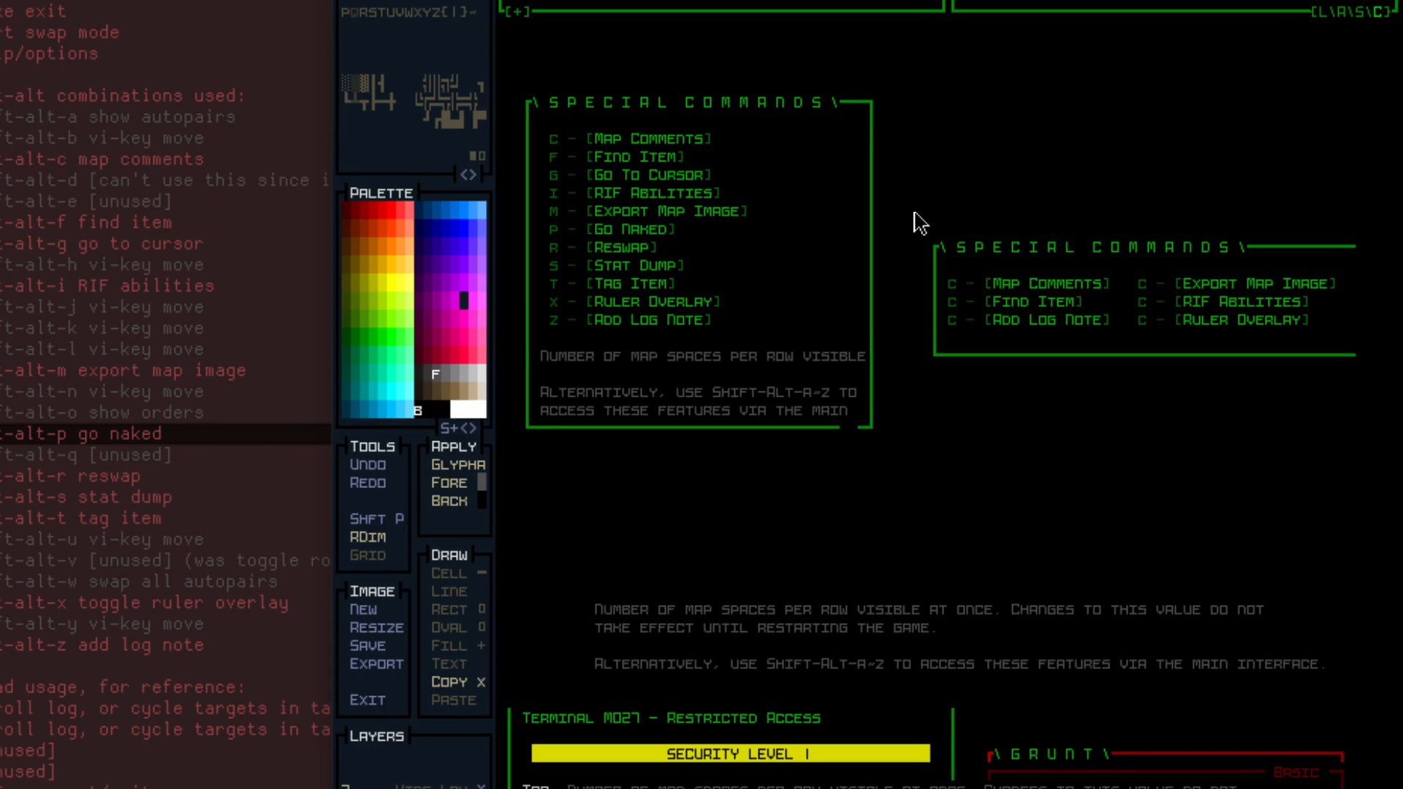
drag(936, 224, 1372, 386)
drag(584, 703, 1378, 559)
drag(589, 670, 1372, 606)
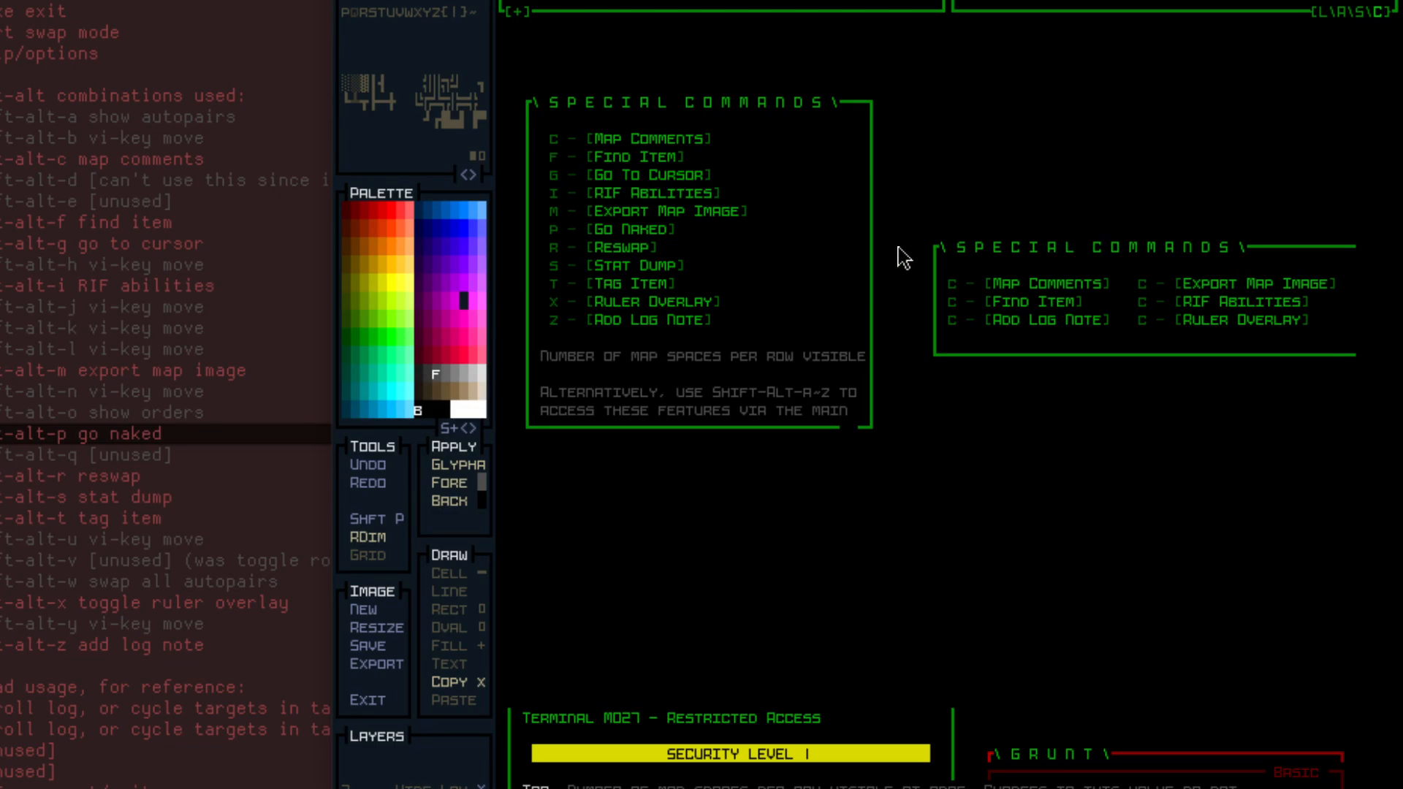
Move the short two-column Special Commands panel upward and the tall panel into the space below it.
drag(936, 252, 1386, 360)
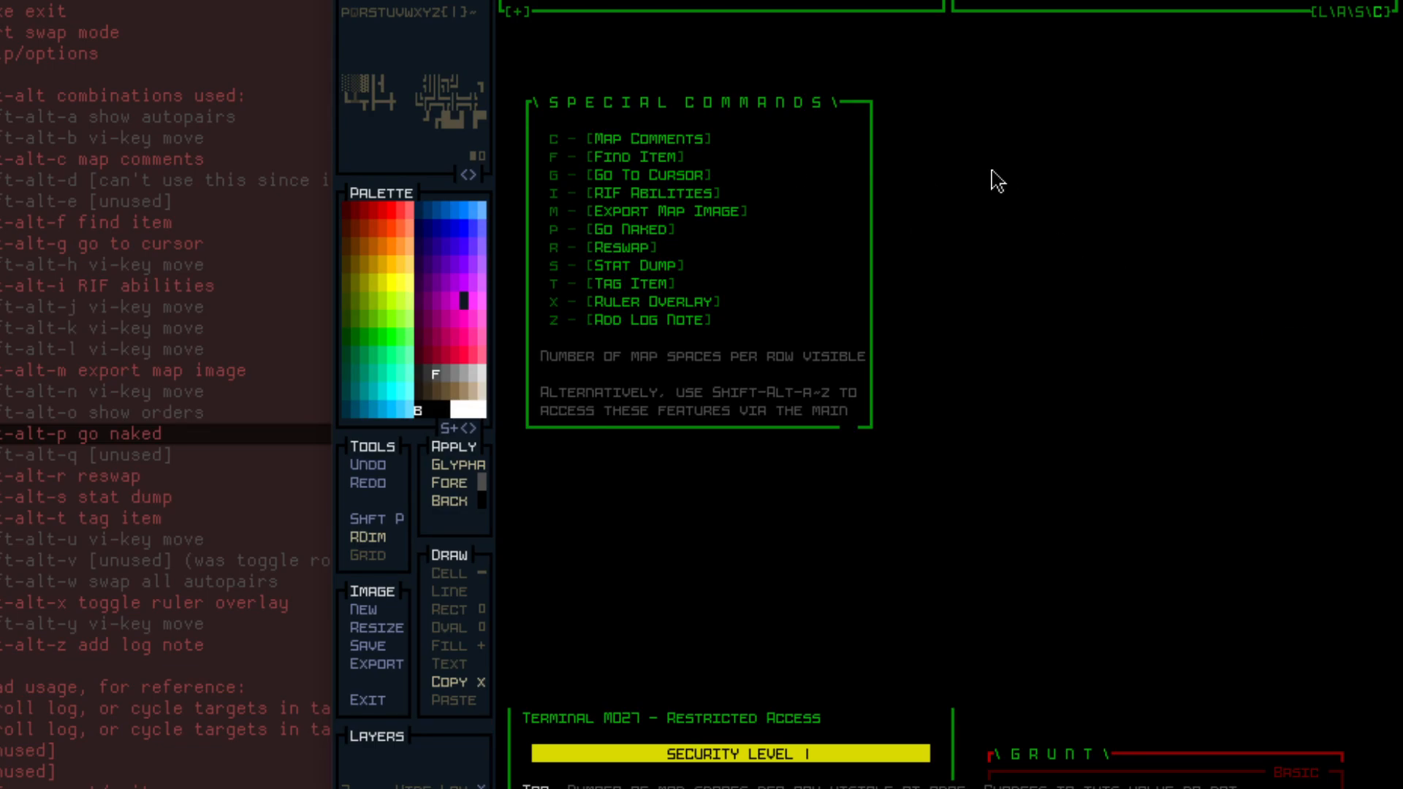
click(938, 83)
drag(526, 96, 926, 407)
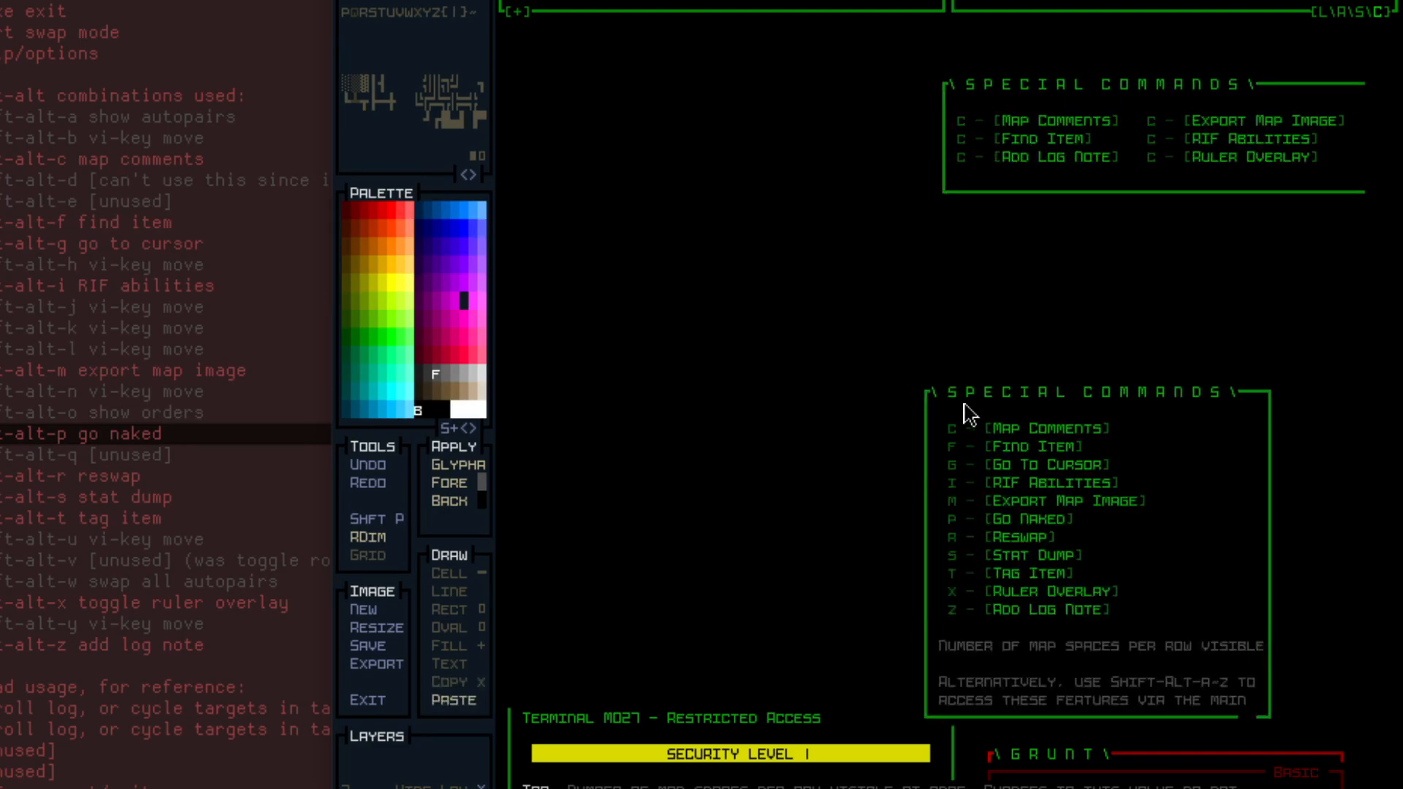
click(1006, 358)
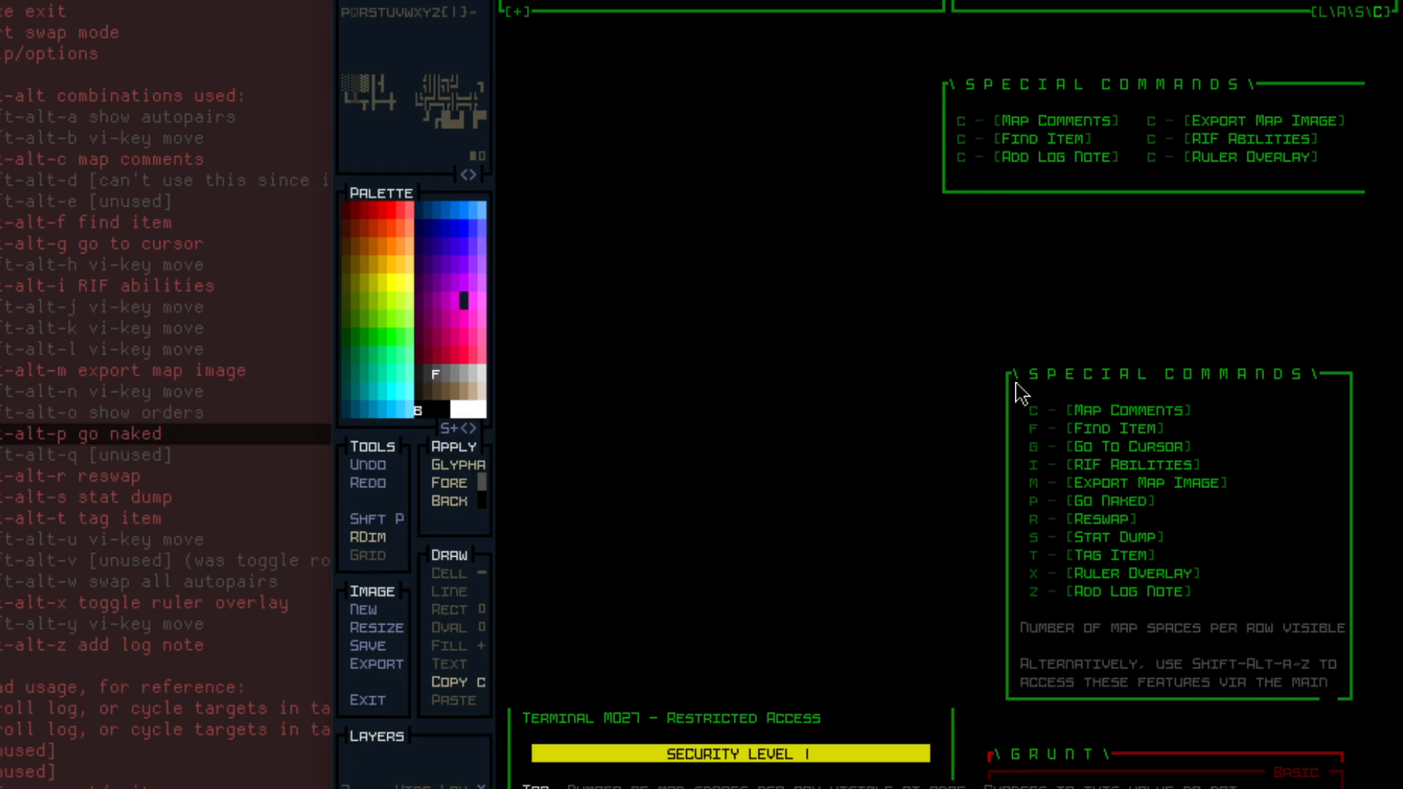
Remove the short two-column Special Commands panel from the canvas.
key(ctrl+x)
drag(946, 89, 1379, 195)
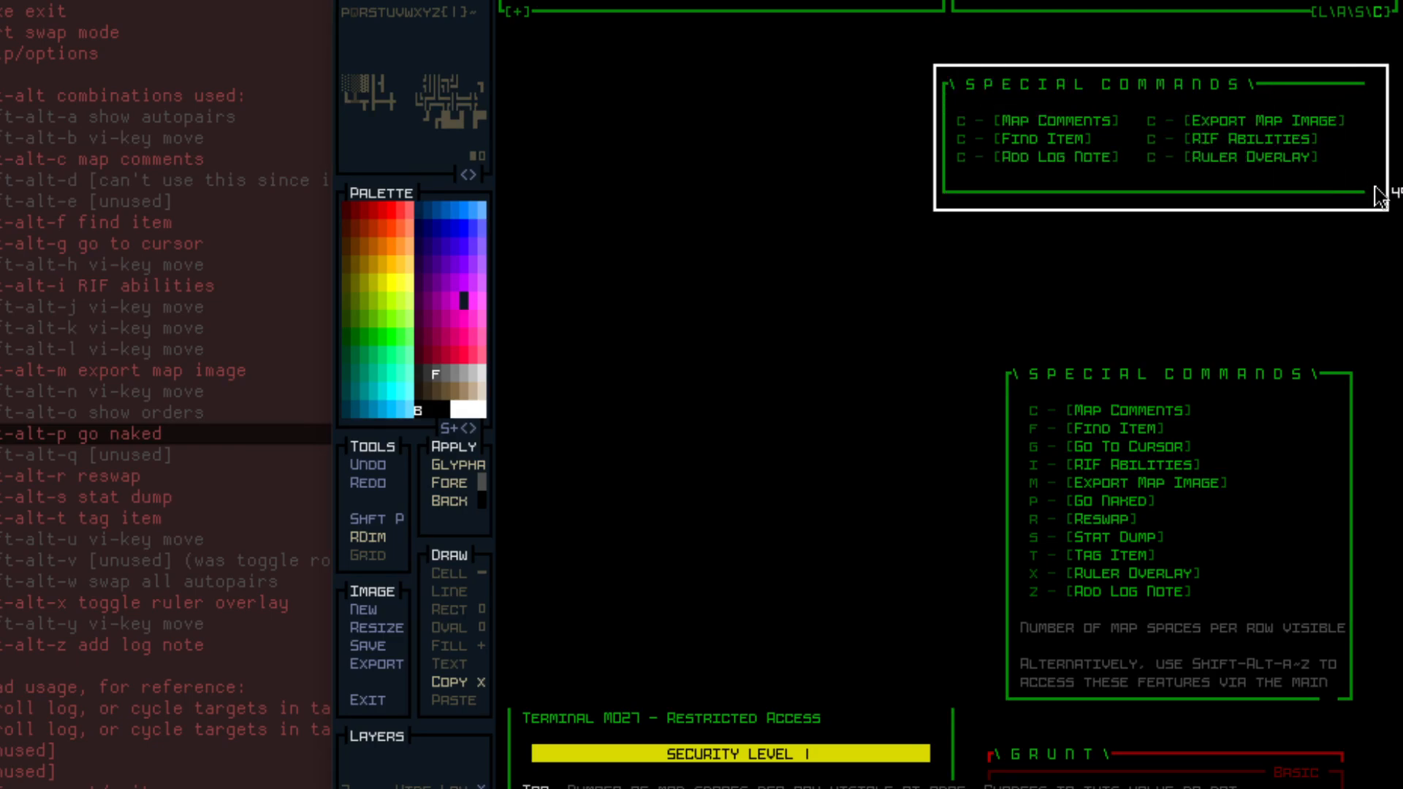
drag(1379, 195, 1379, 196)
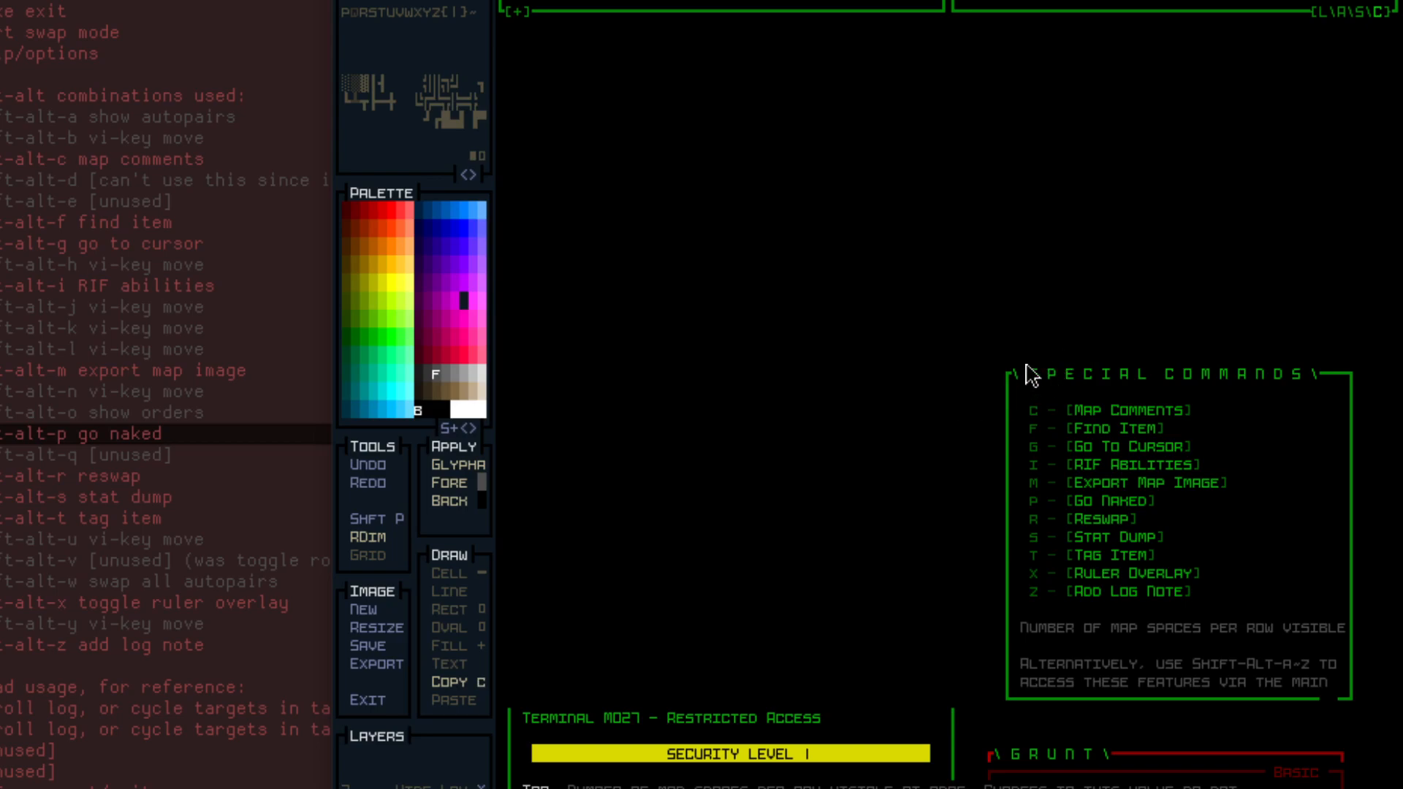
Copy the tall panel's Special Commands heading and entries C through P into the empty area to its upper left.
drag(998, 373, 1355, 546)
drag(1010, 383, 1362, 448)
drag(1009, 378, 1359, 514)
key(ctrl+v)
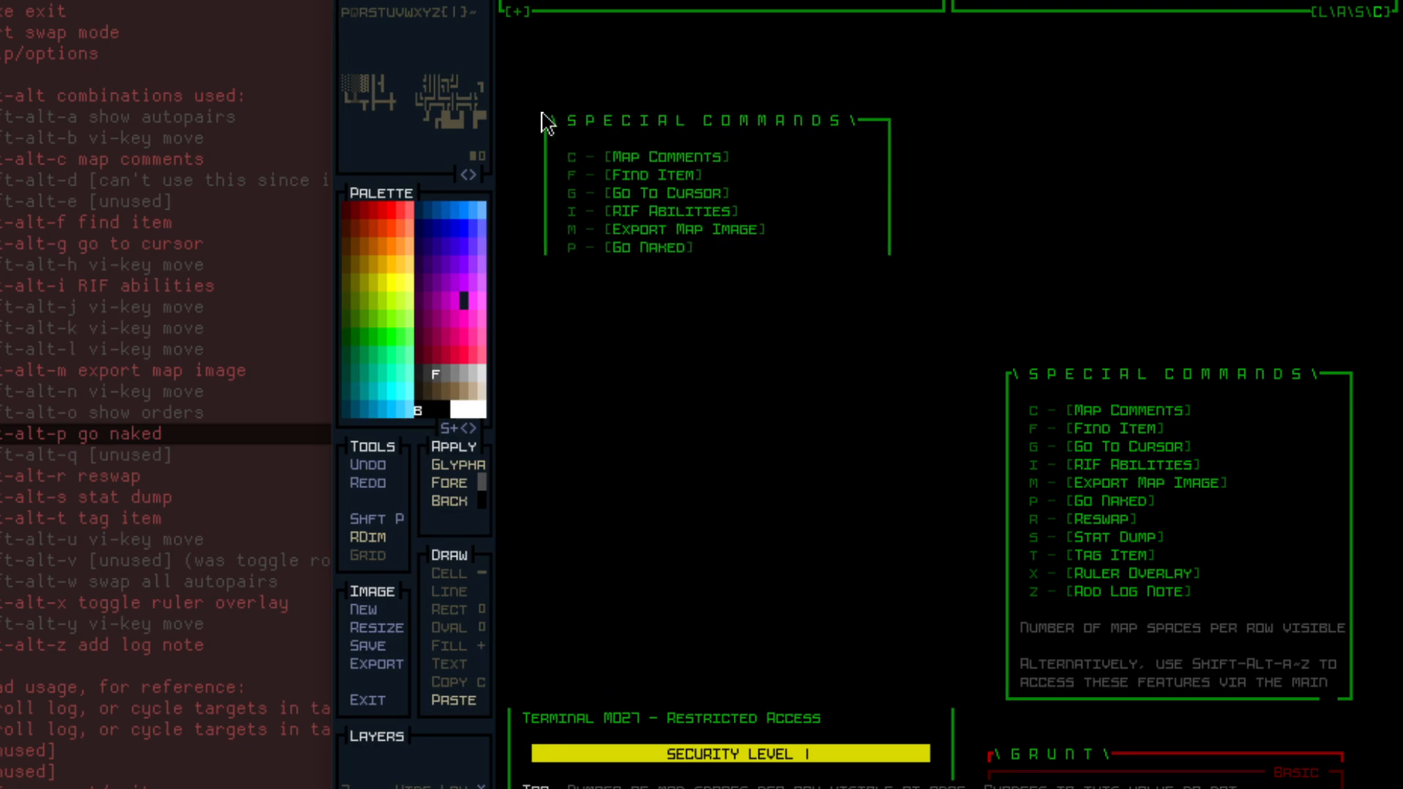
click(542, 115)
key(ctrl+c)
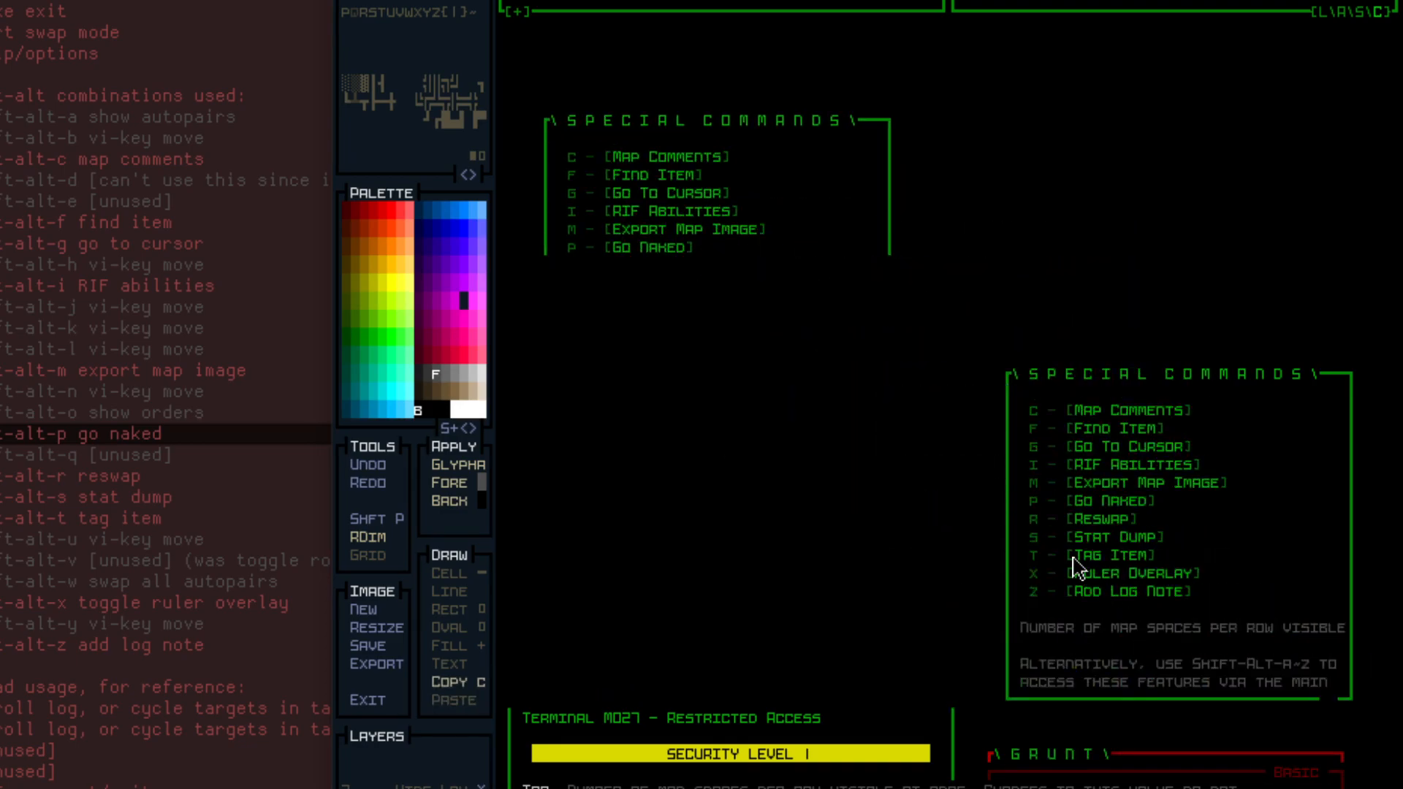
Extend the new panel's top border line well past its existing corner using the picked green line glyph.
right_click(875, 122)
key(l)
mouse_move(874, 121)
mouse_down()
mouse_move(1176, 133)
mouse_move(1235, 104)
mouse_move(1252, 112)
mouse_up()
Clear the old side border and copy entries R through Z into a second column in the new panel.
key(c)
drag(873, 135, 979, 296)
drag(1027, 511, 1275, 593)
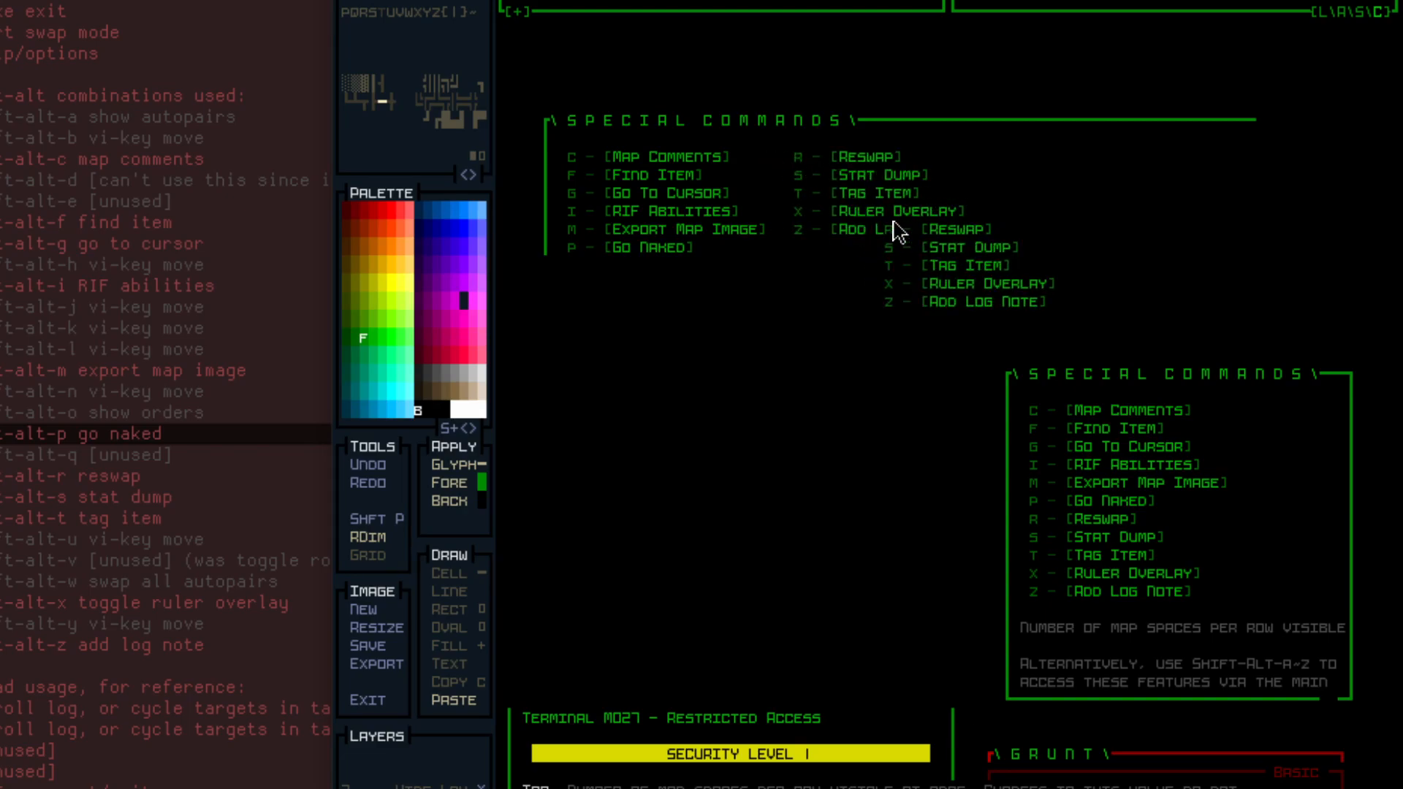
Place the green corner glyph on the top border past the second column and remove the excess line beyond it.
key(c)
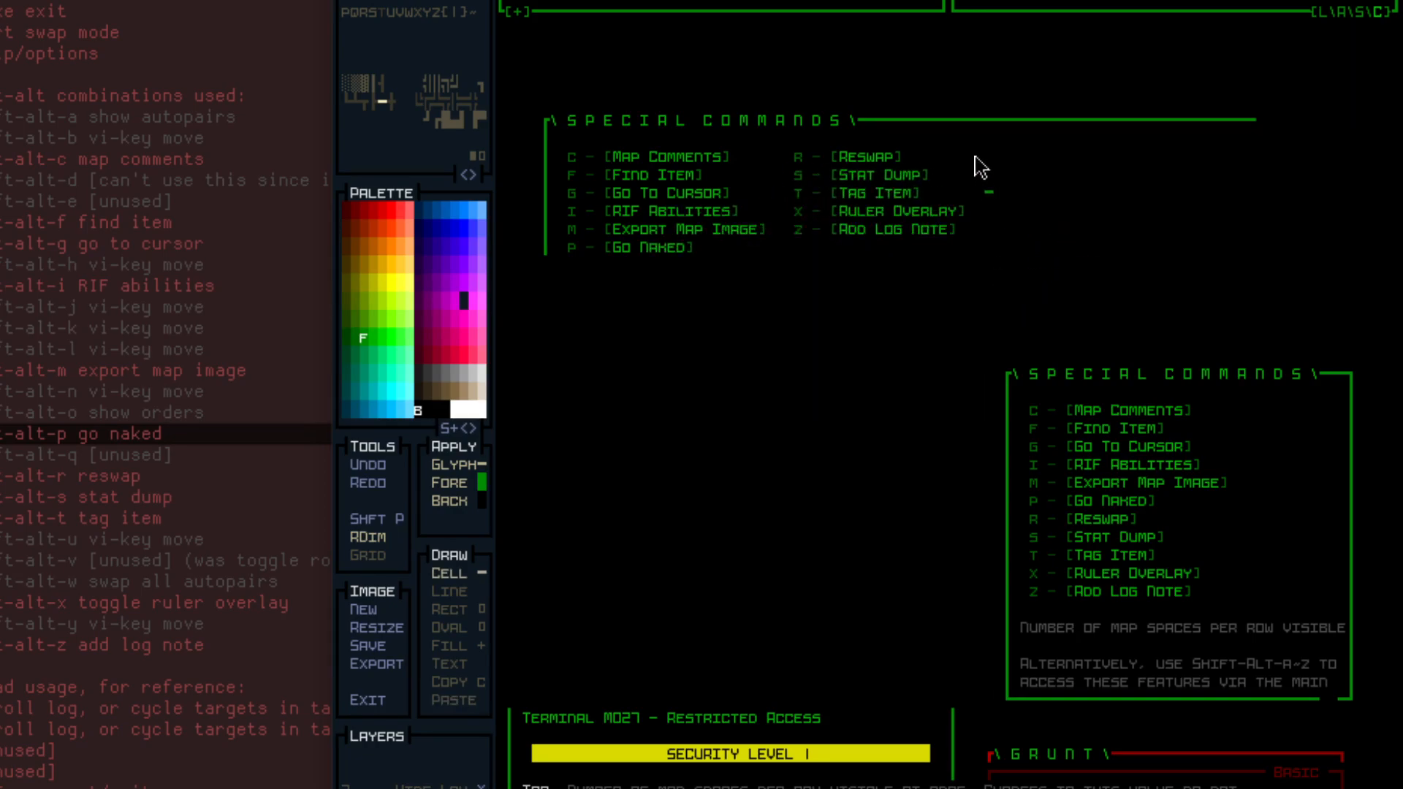
right_click(1348, 378)
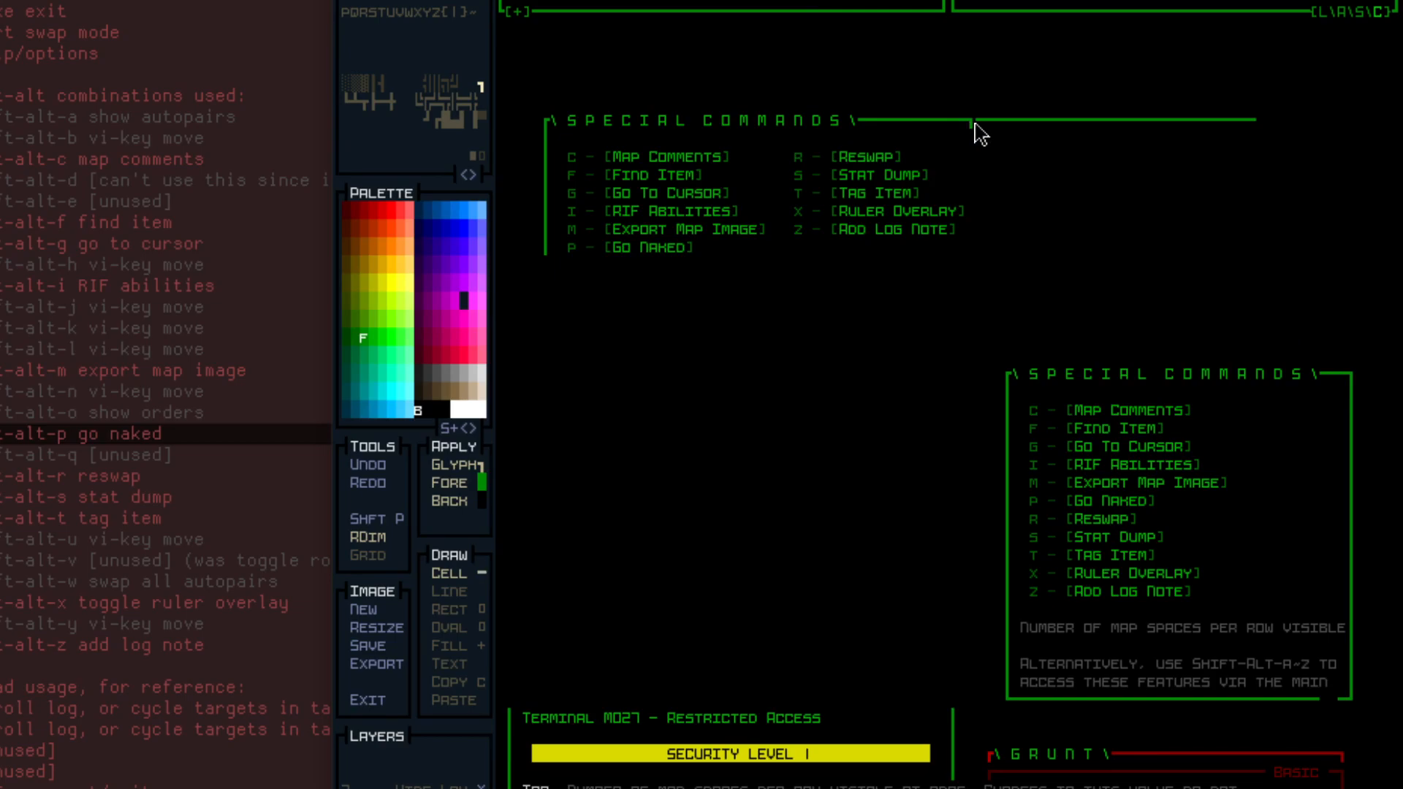
click(976, 123)
key(ctrl+x)
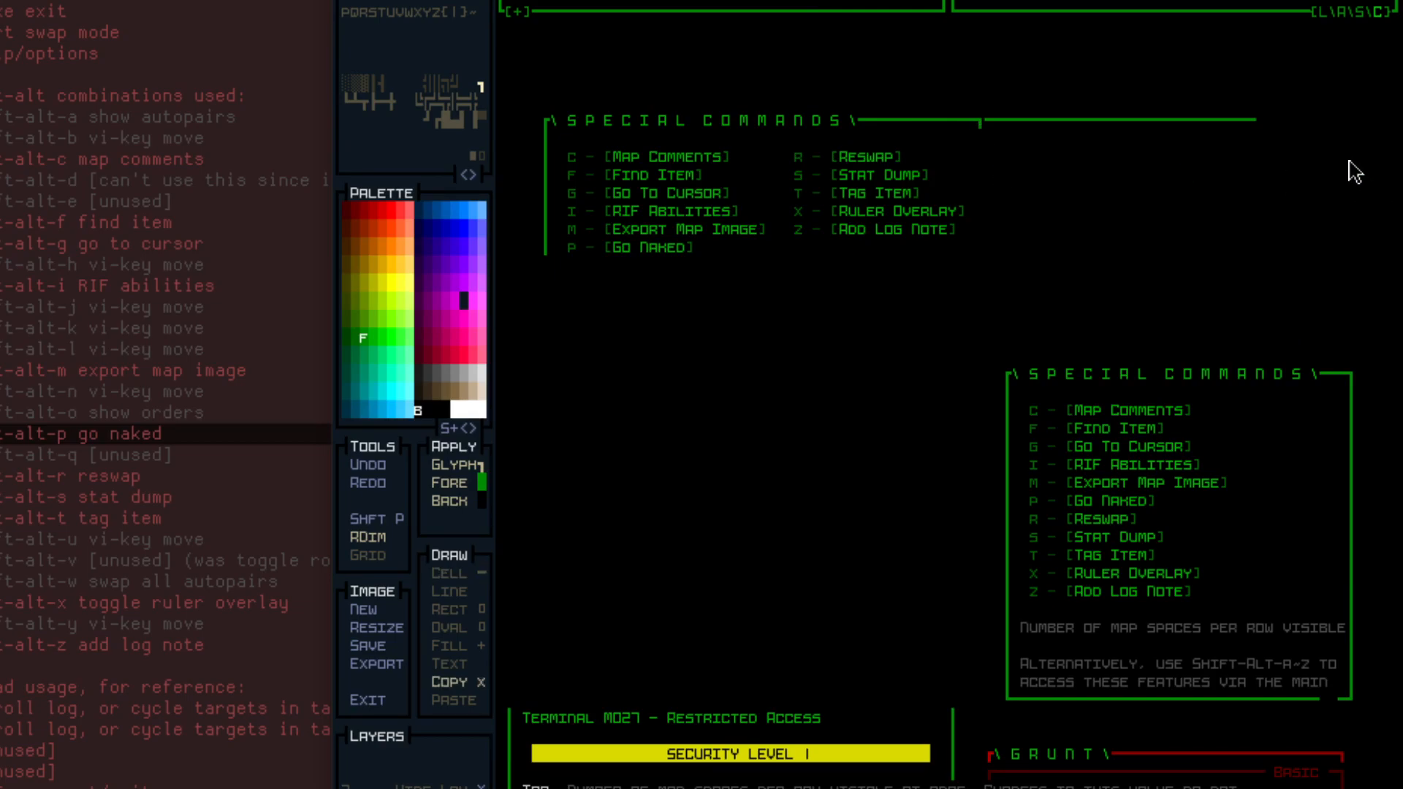
mouse_move(1346, 160)
mouse_down()
mouse_move(975, 66)
mouse_move(1005, 74)
mouse_move(997, 88)
mouse_up()
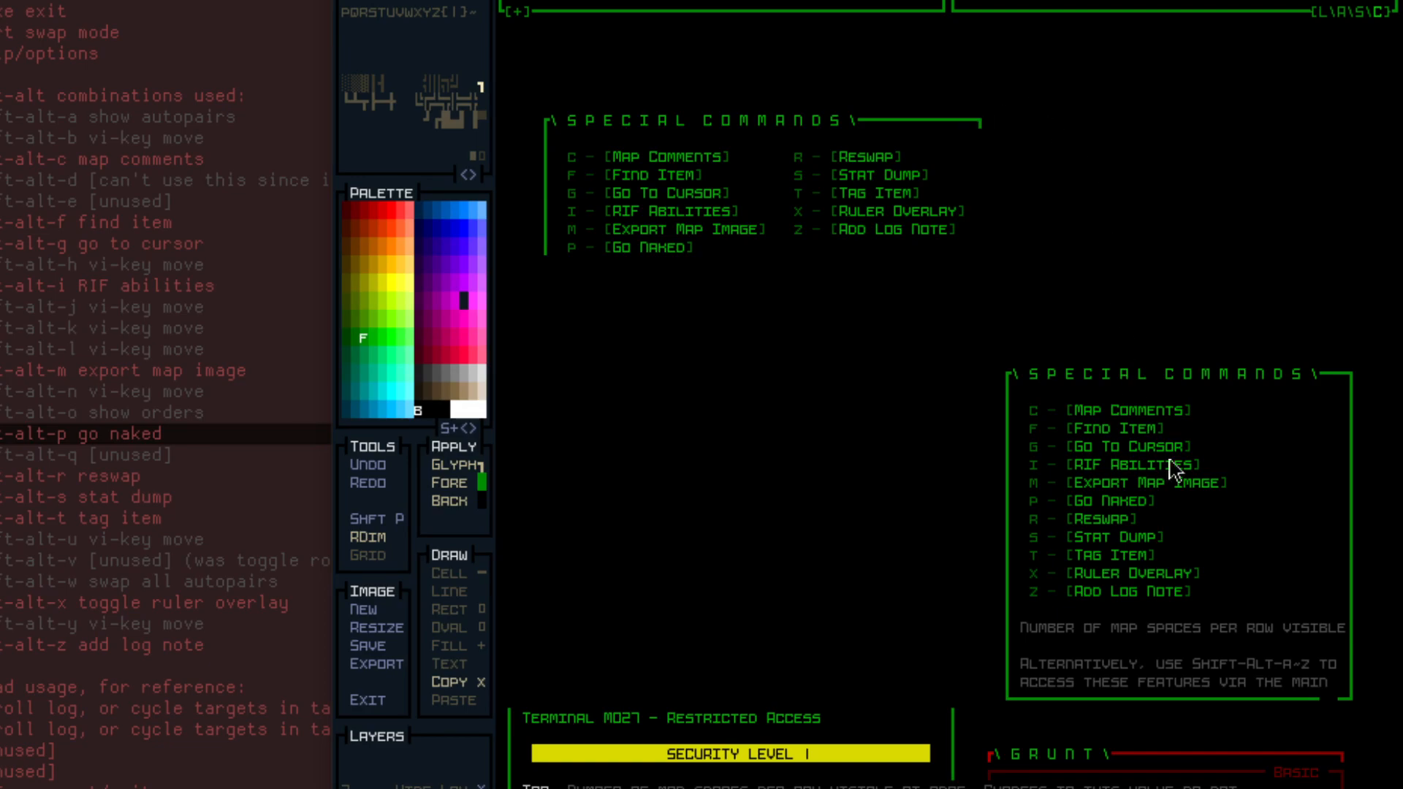
Draw the new panel's vertical side border from the new corner down to the Go Naked row.
key(l)
right_click(1349, 469)
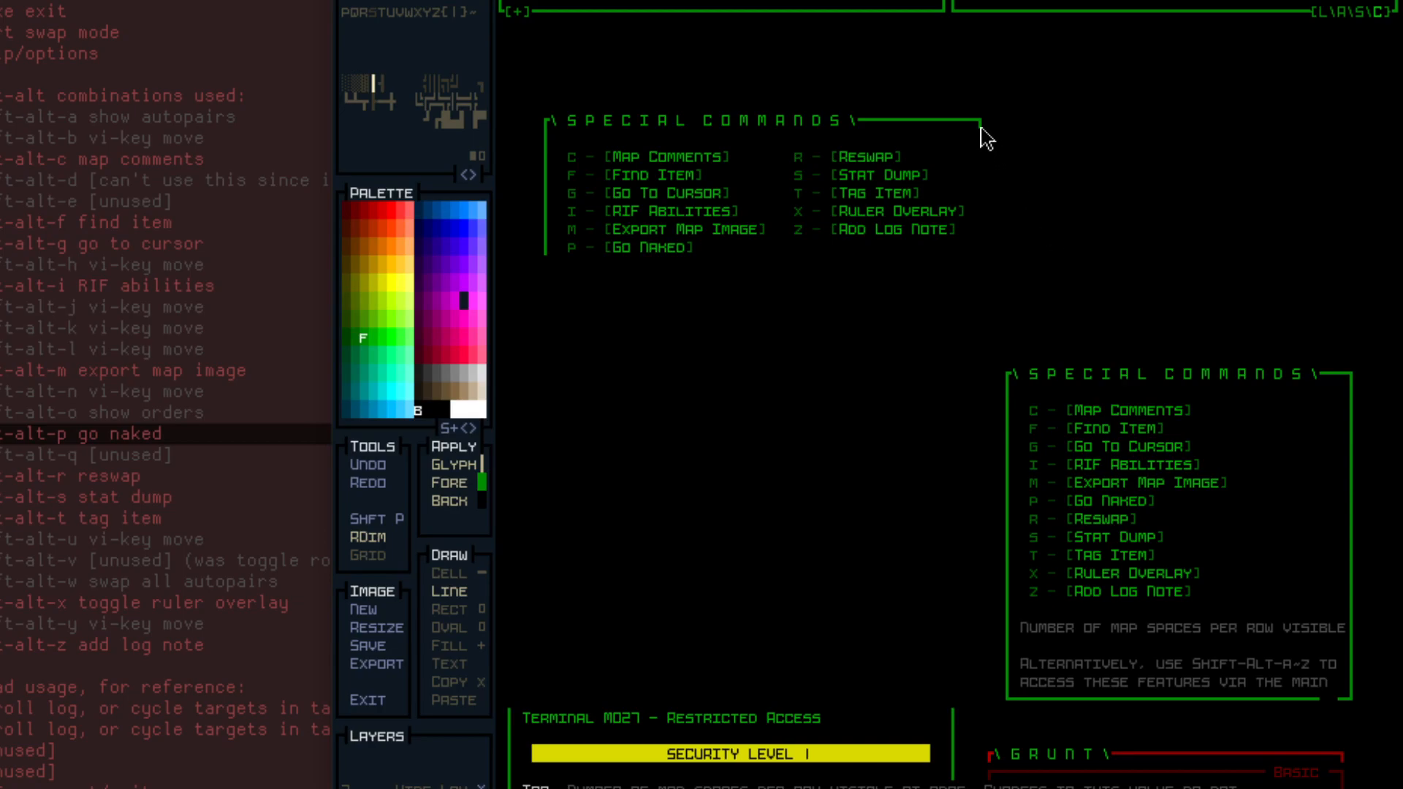
mouse_move(983, 135)
mouse_down()
mouse_move(1007, 261)
mouse_move(982, 255)
mouse_up()
key(c)
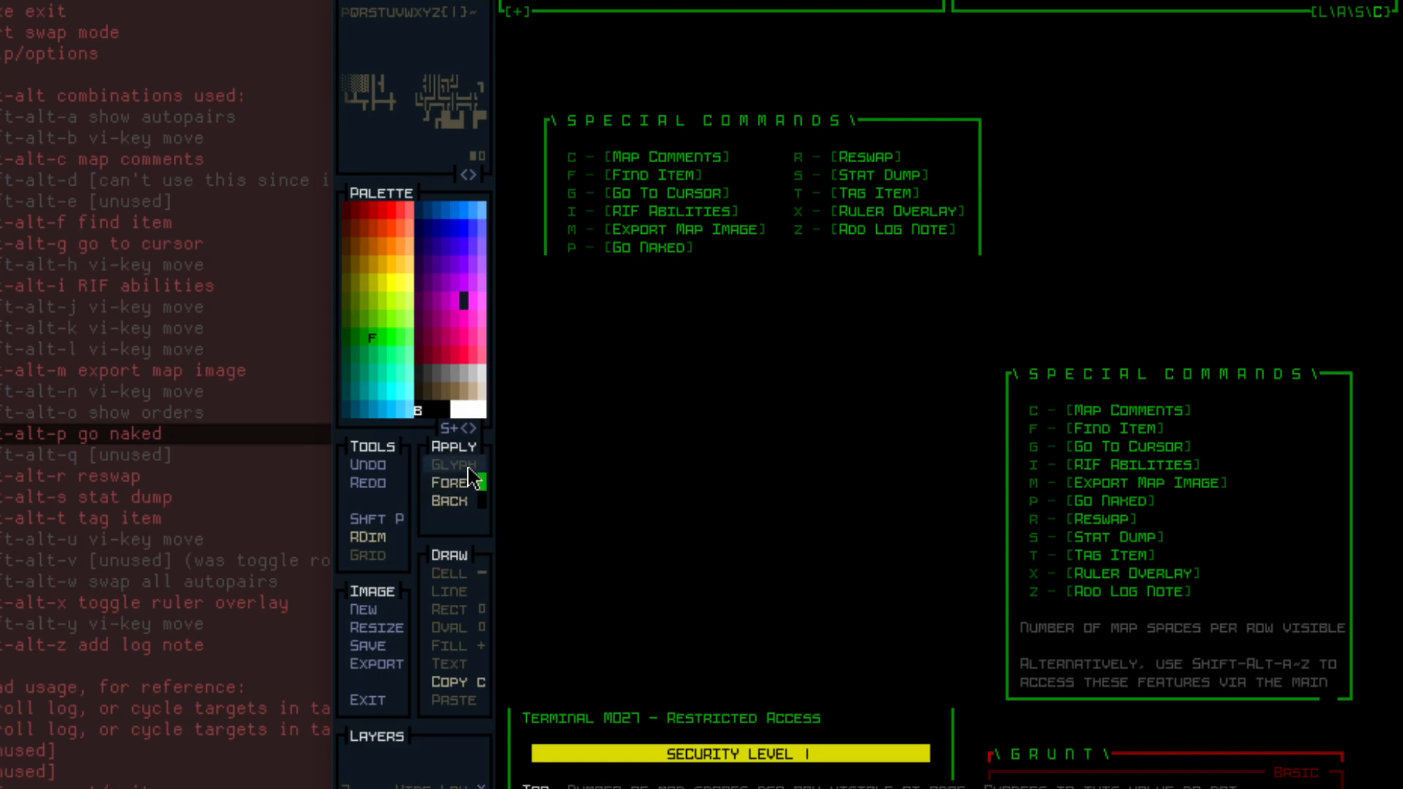
click(454, 497)
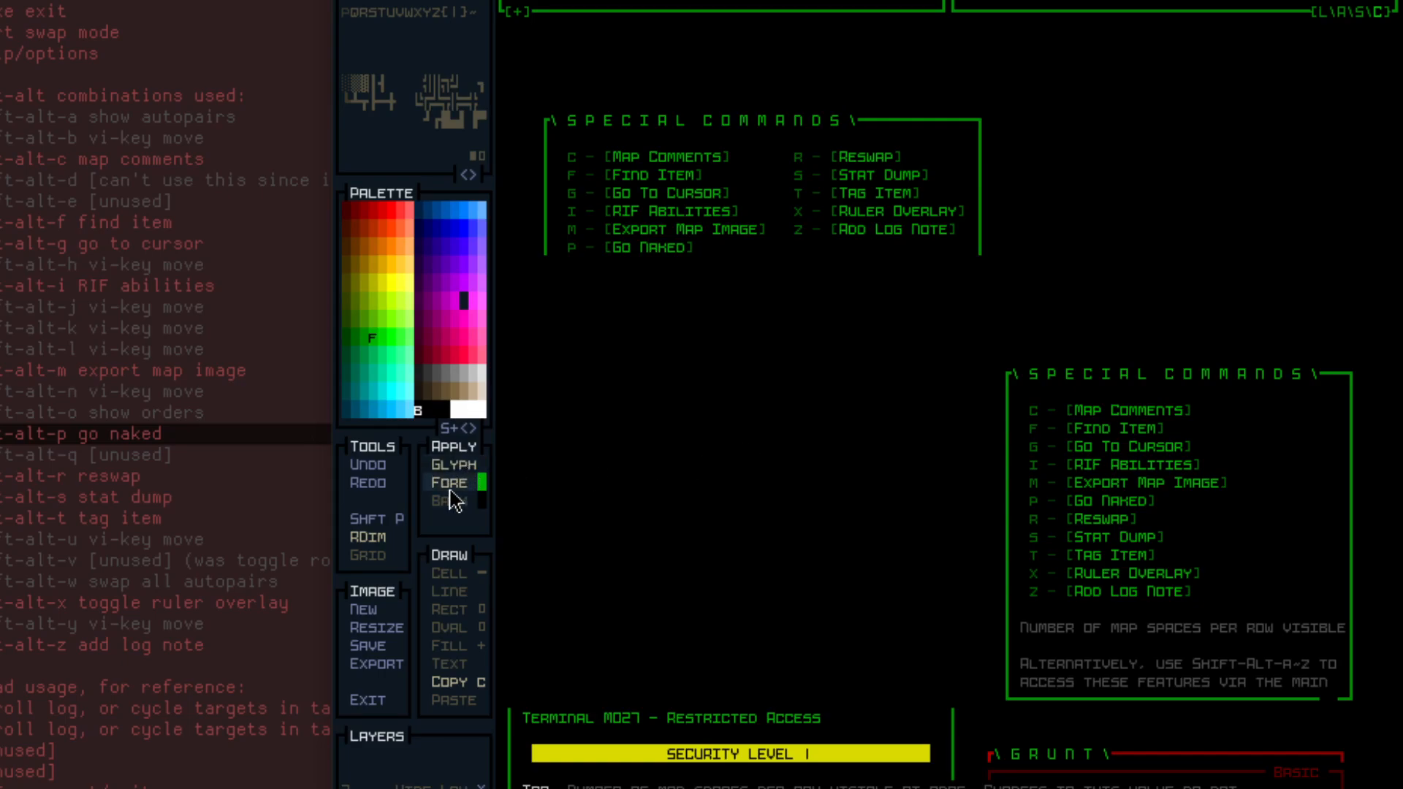
click(449, 485)
click(461, 502)
click(454, 485)
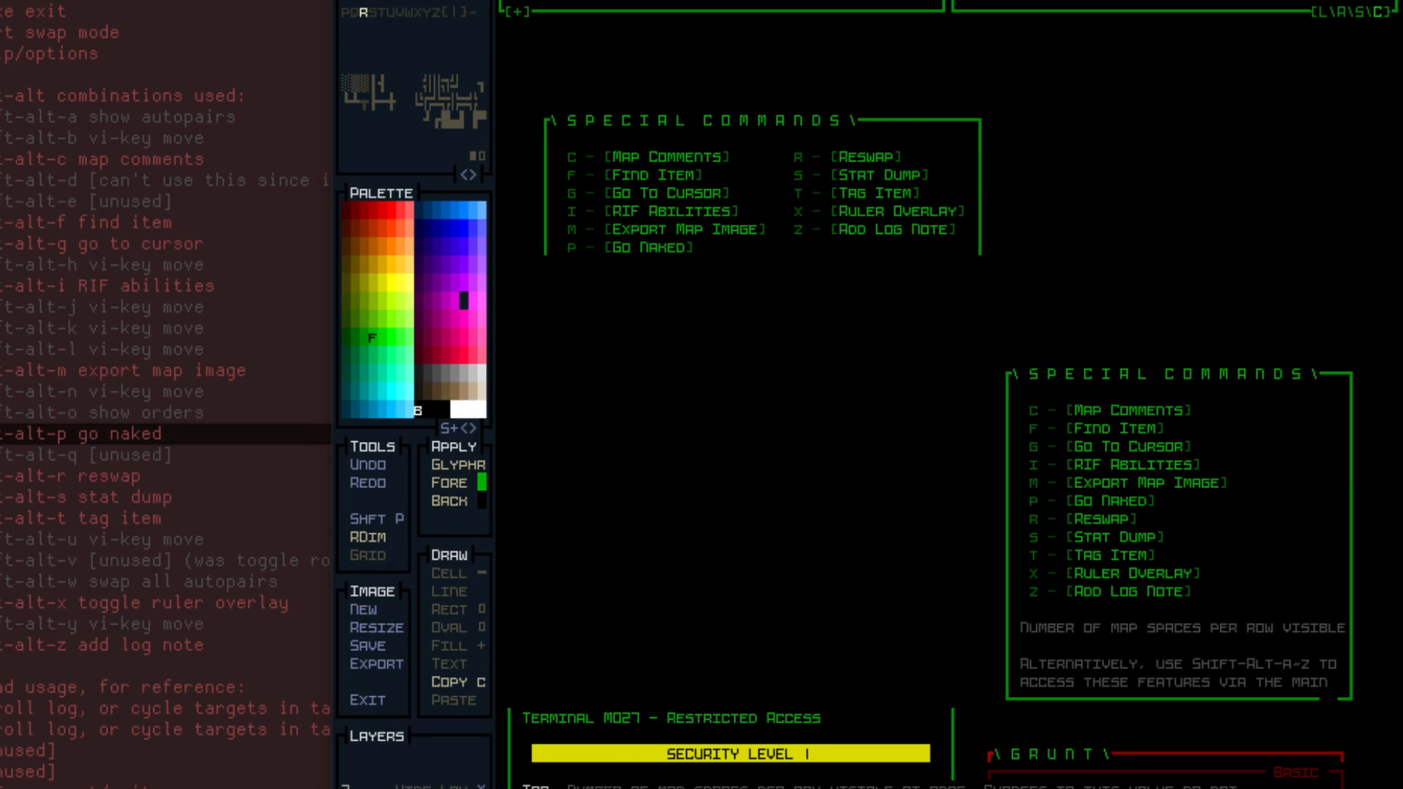
Move the new two-column Special Commands panel up three rows and slightly to the right.
drag(572, 788, 1306, 788)
drag(521, 114, 1043, 290)
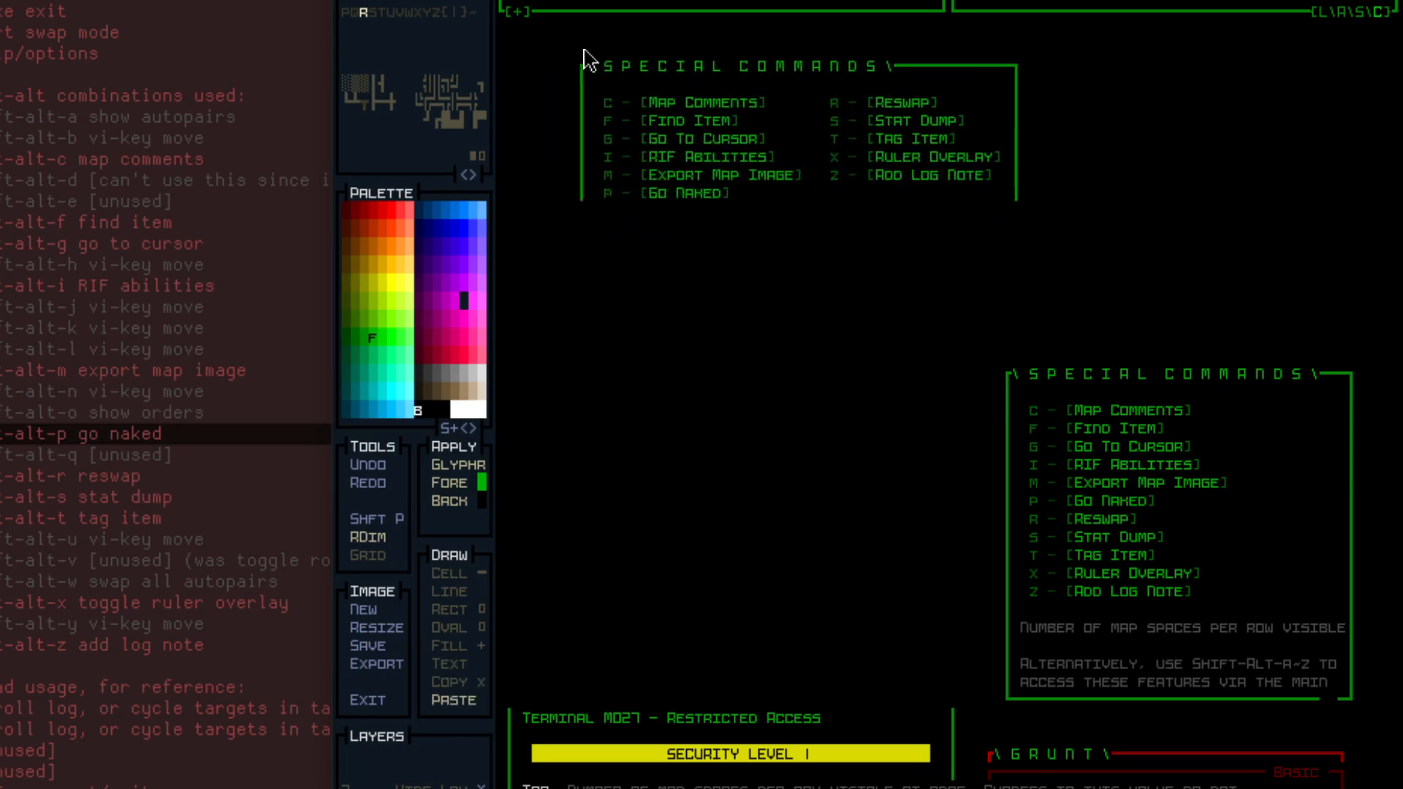
click(537, 72)
Copy the grey description text from beside the Terminal mockup to just beneath the new two-column panel.
key(ctrl+x)
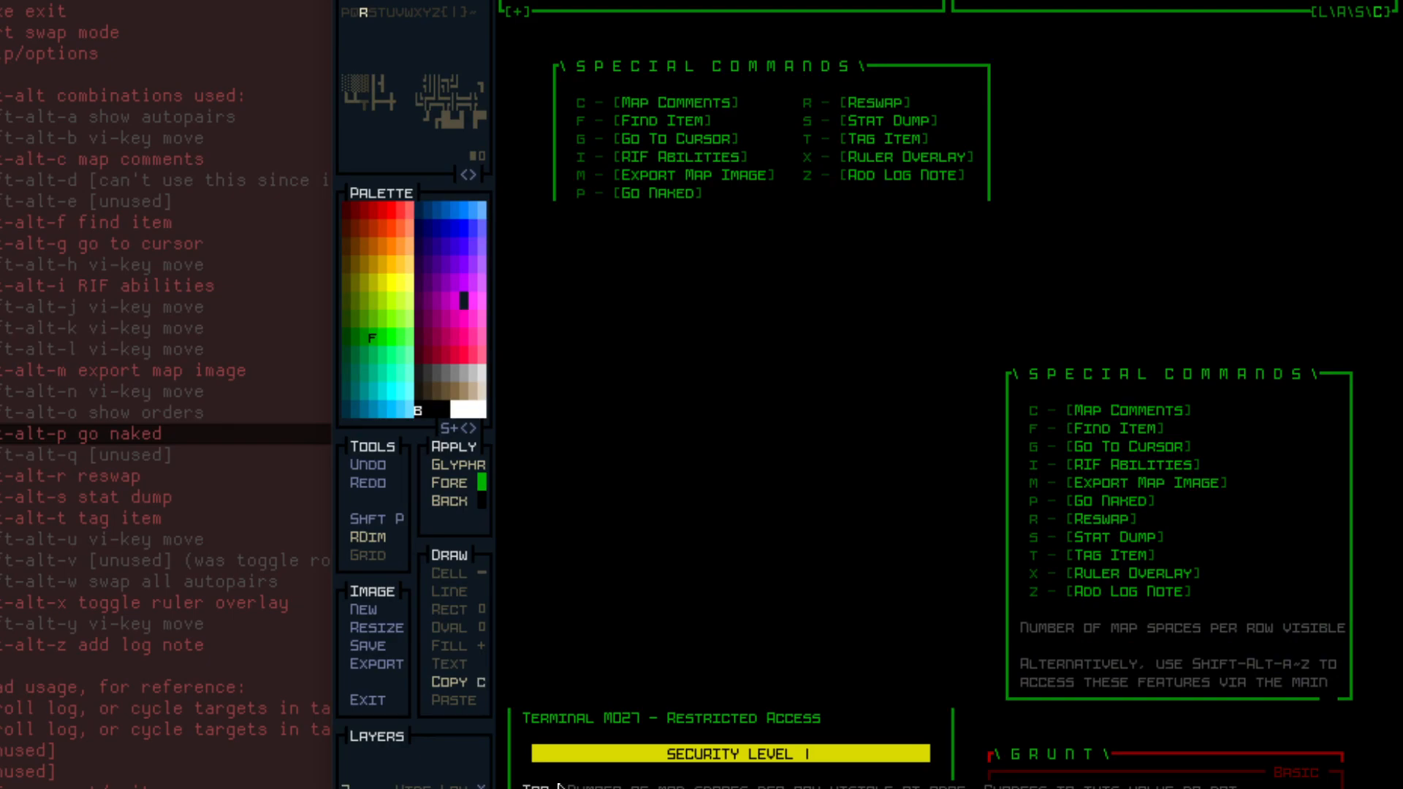
drag(559, 786, 1313, 771)
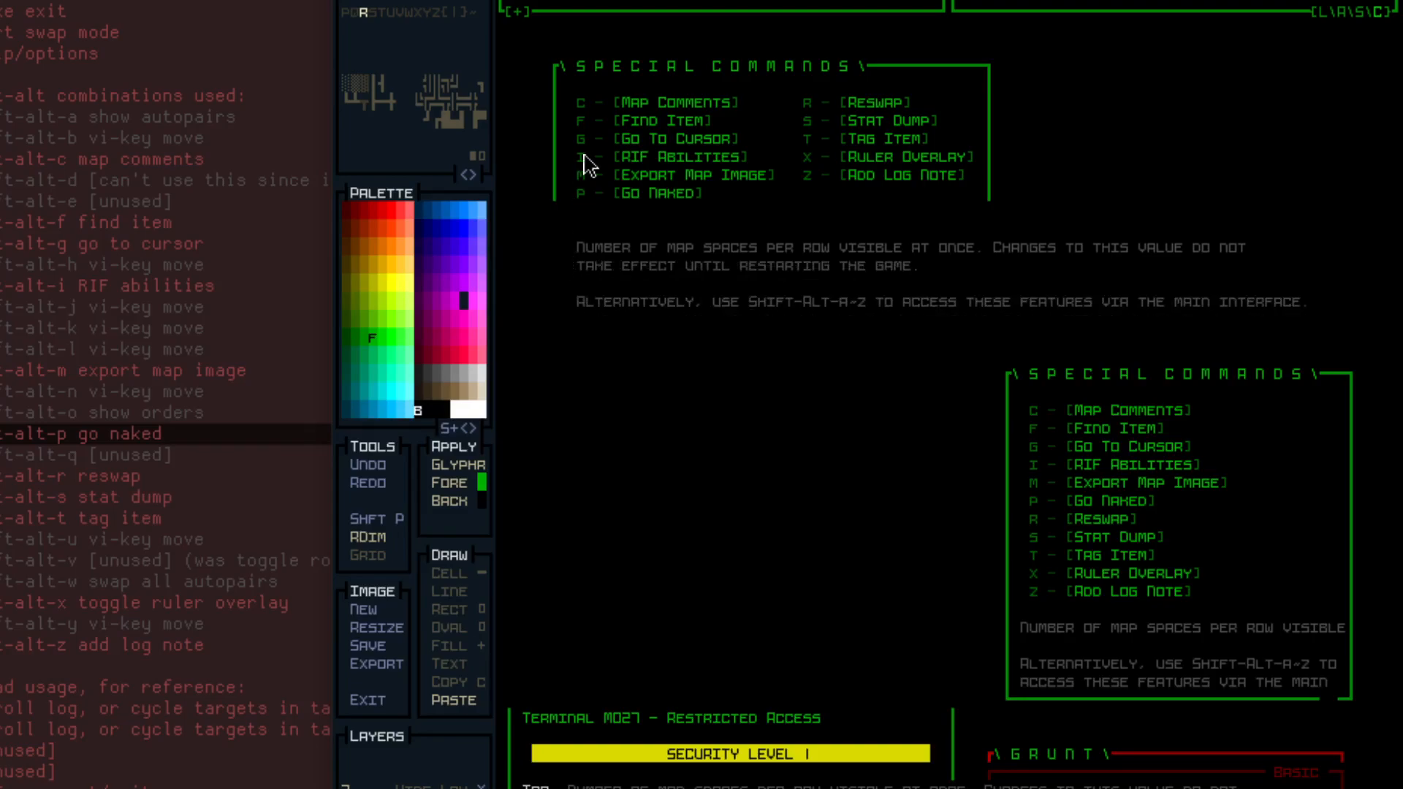
key(c)
drag(562, 83, 991, 205)
key(c)
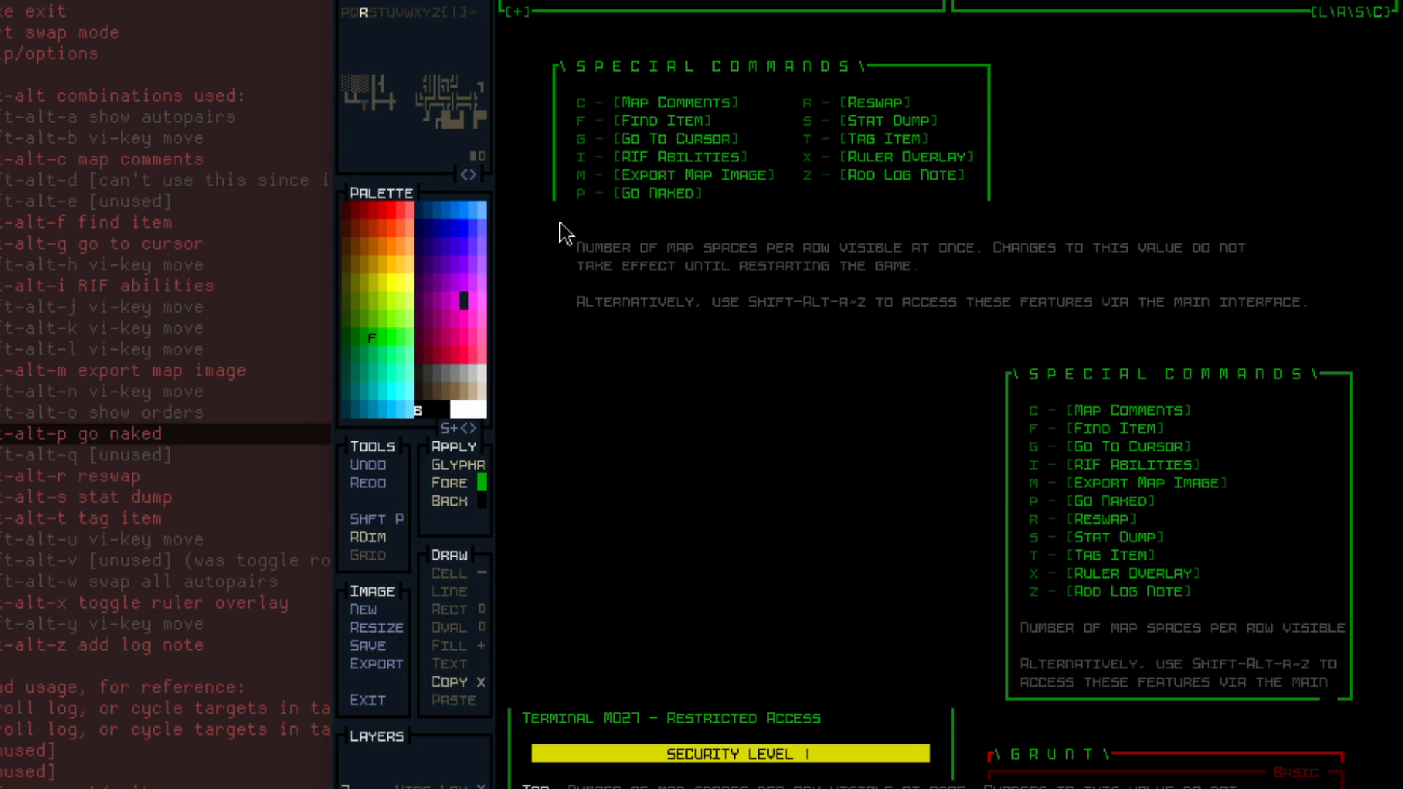
drag(562, 227, 562, 260)
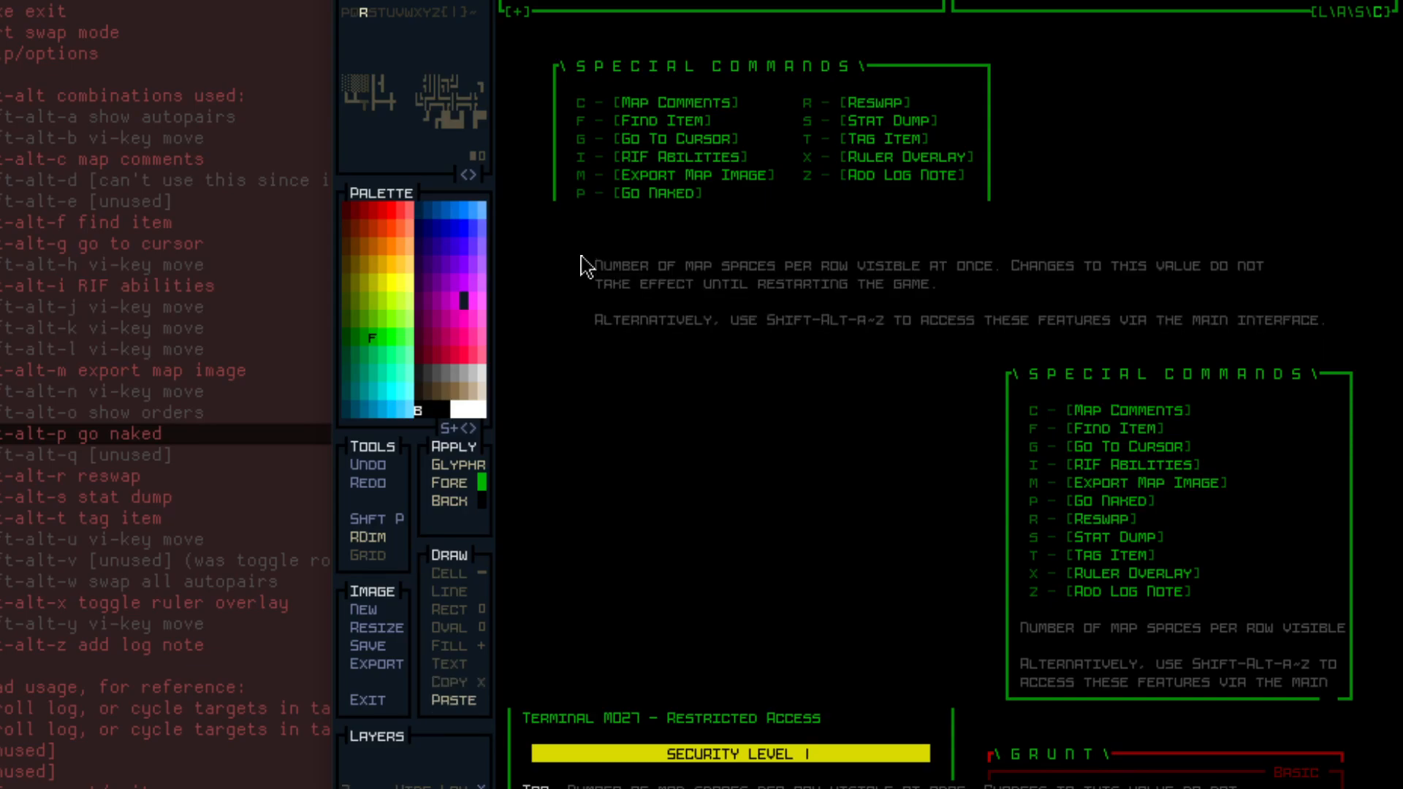
click(559, 254)
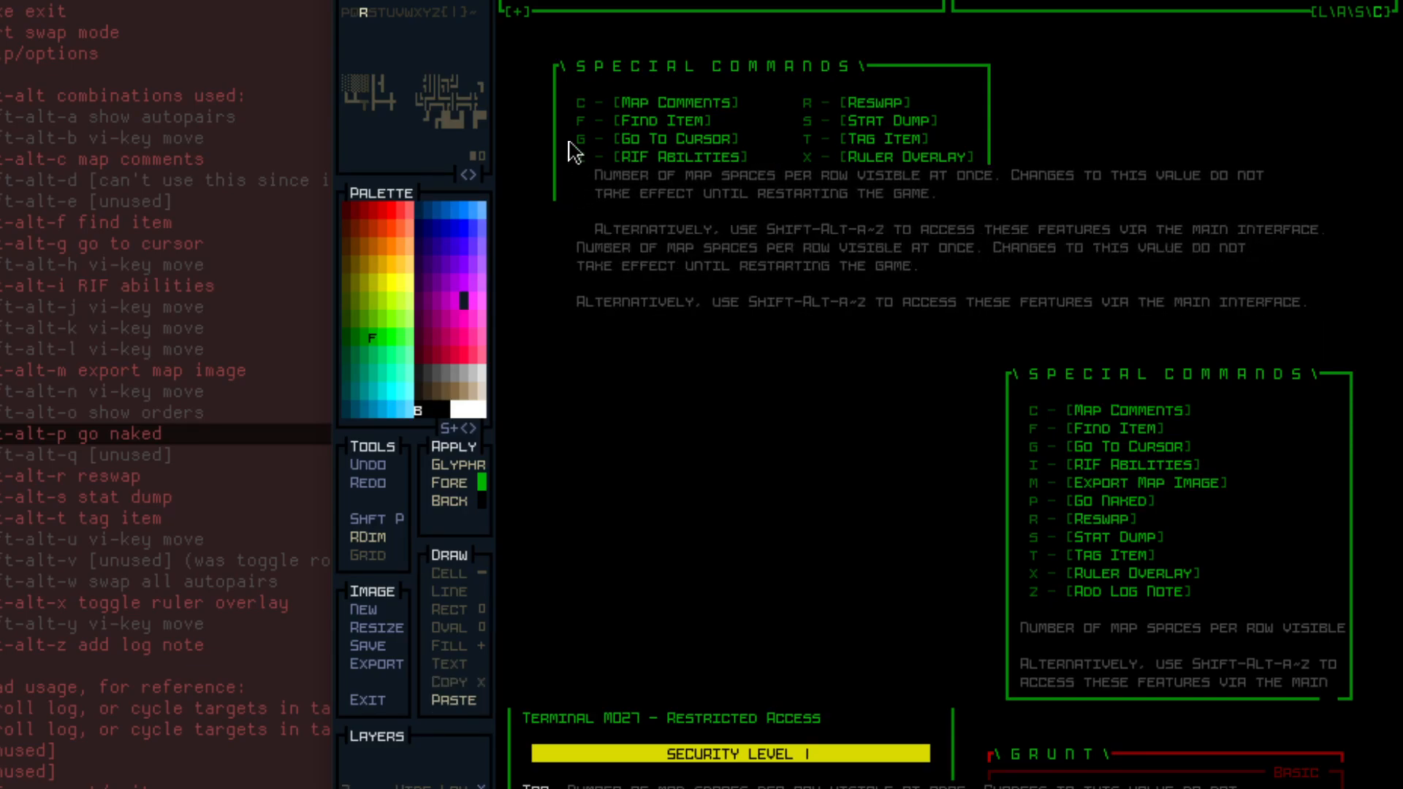
key(ctrl+c)
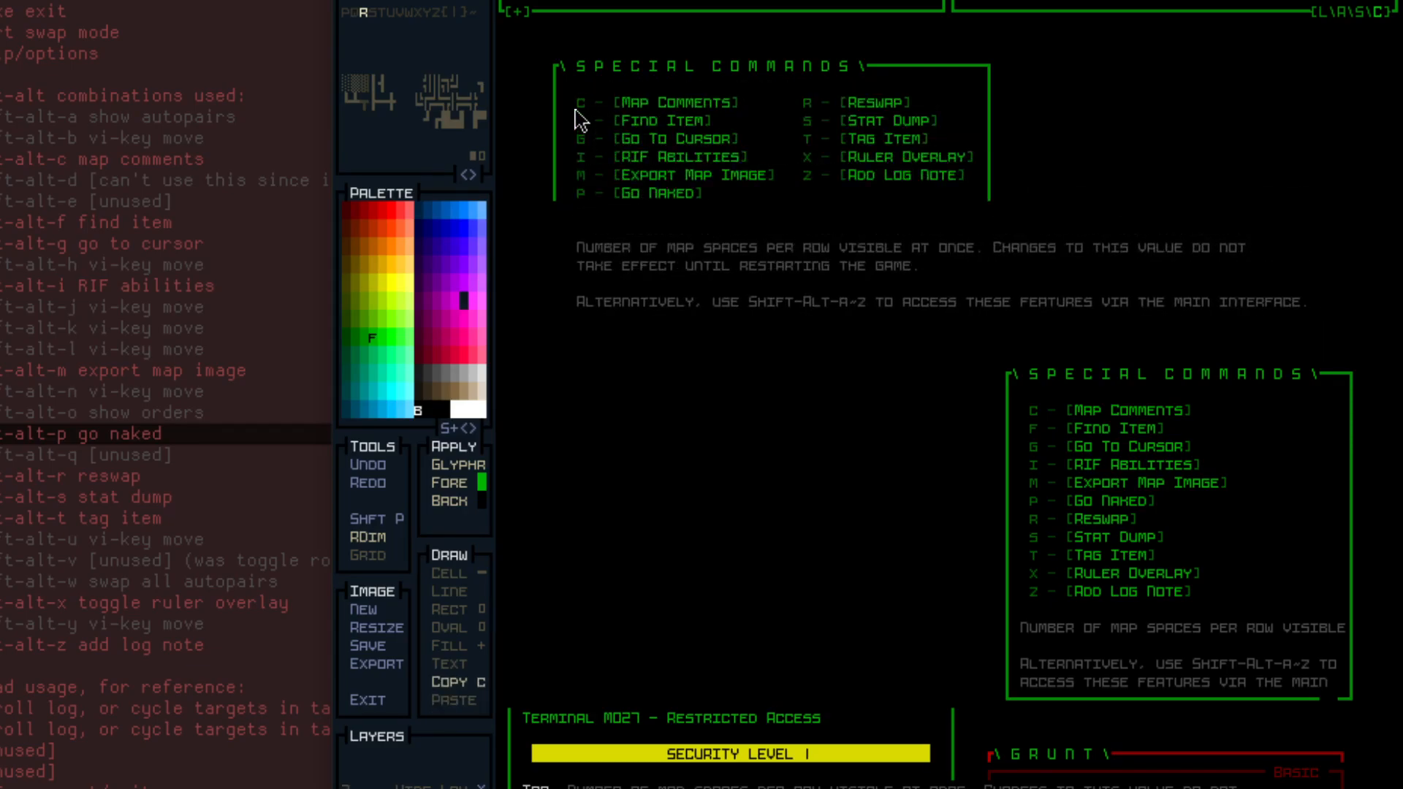
Shift both columns of command entries down one row inside the new Special Commands panel.
drag(584, 109, 976, 209)
drag(570, 102, 984, 219)
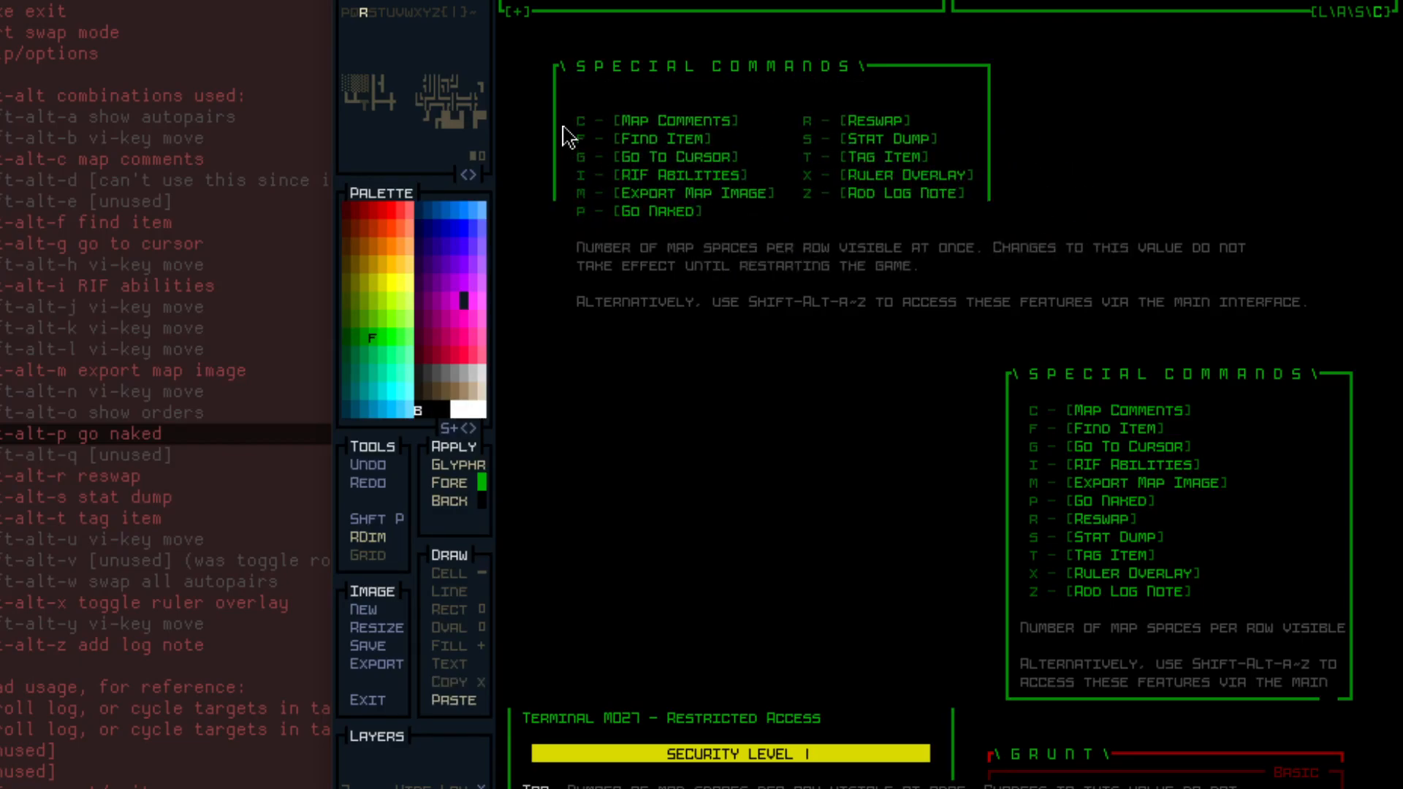
key(Escape)
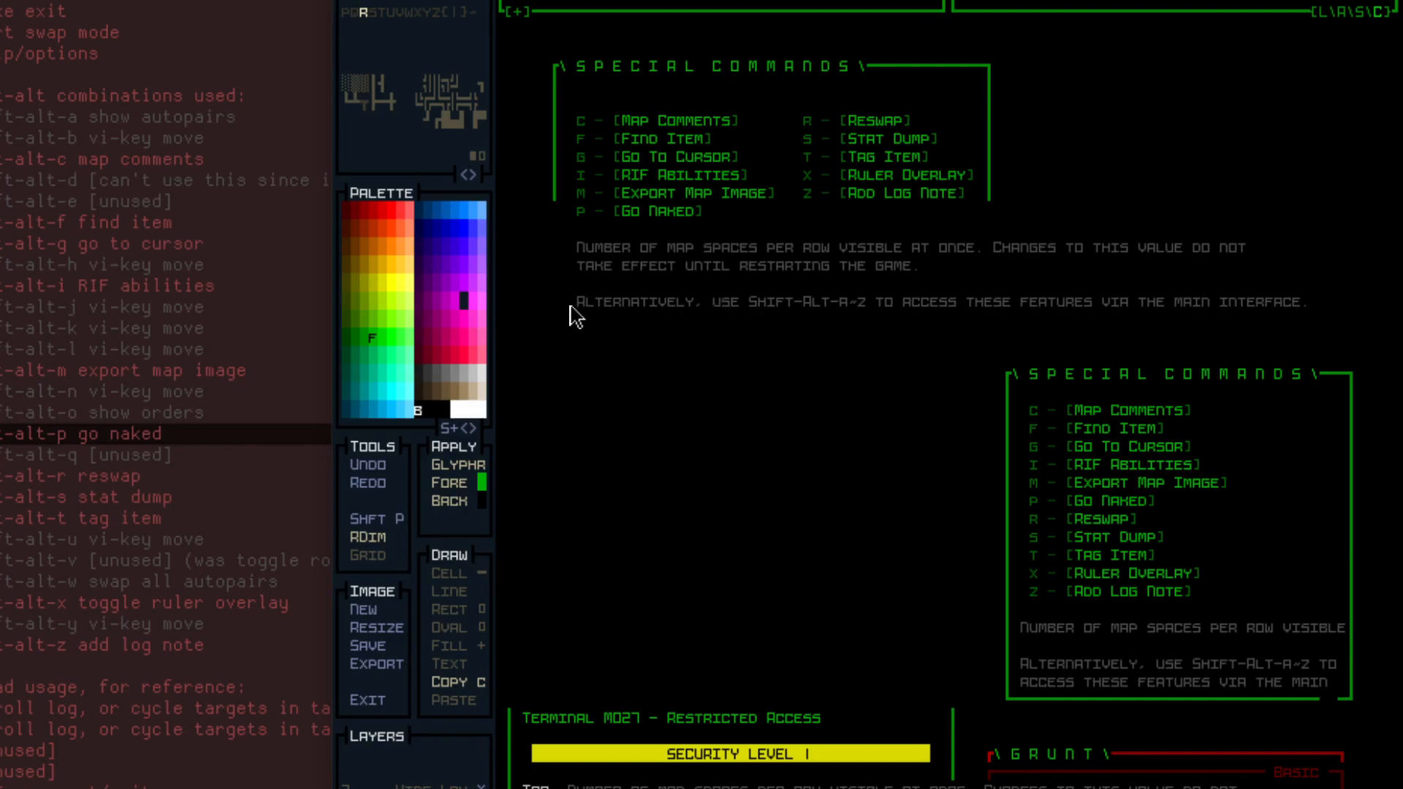
drag(581, 310, 954, 318)
key(v)
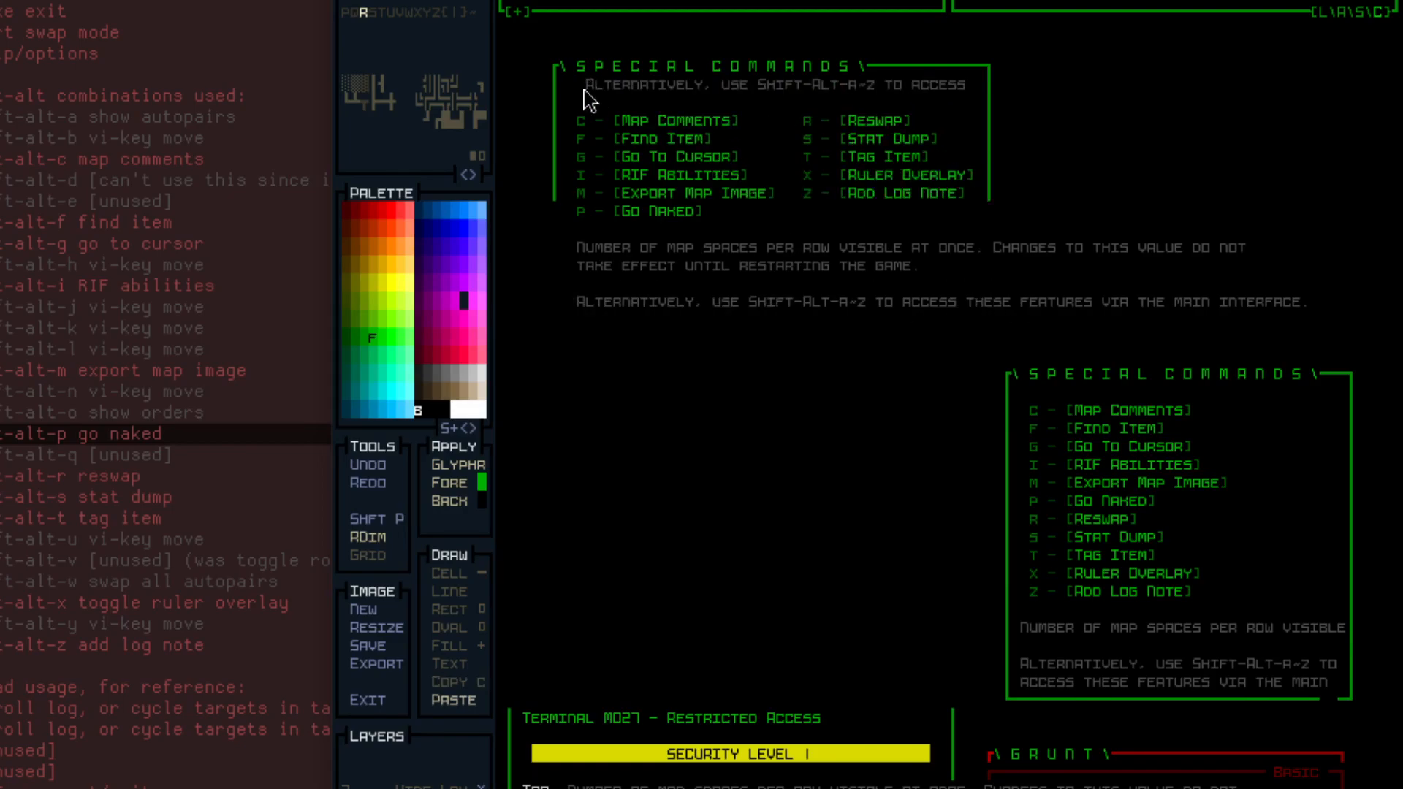
key(c)
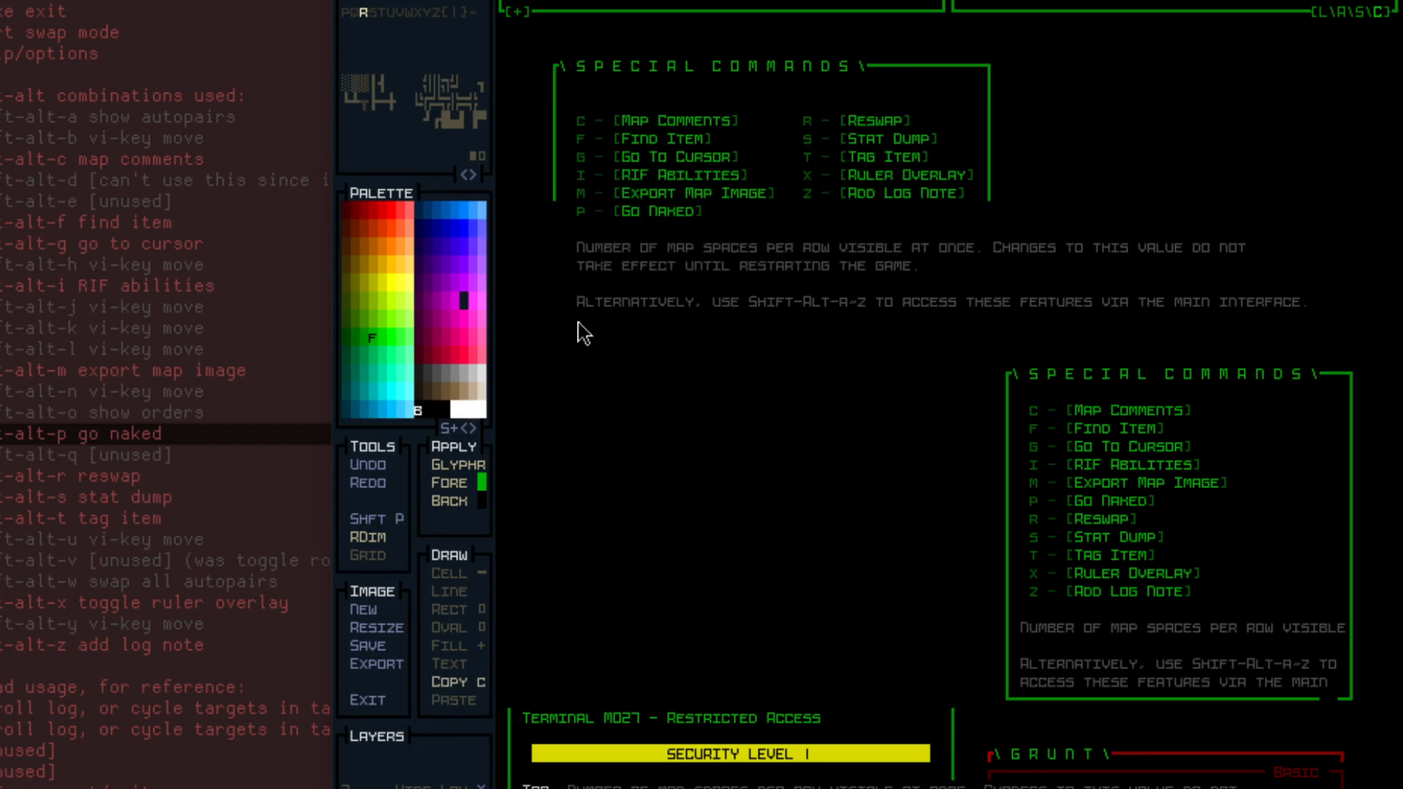
Copy "Alternatively, use Shift-Alt-A-Z to access" to the row directly above the panel's command entries.
drag(582, 296, 942, 302)
key(v)
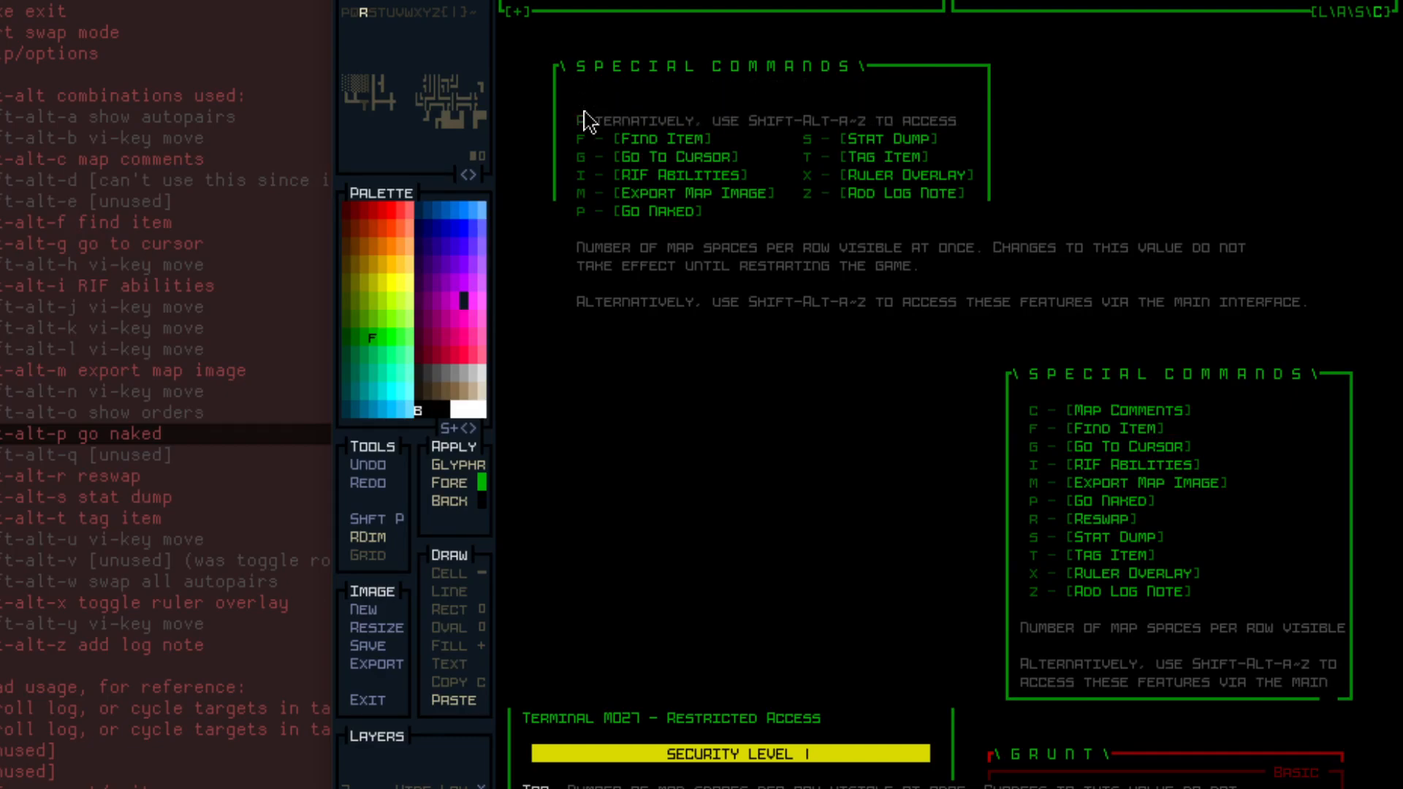
click(582, 104)
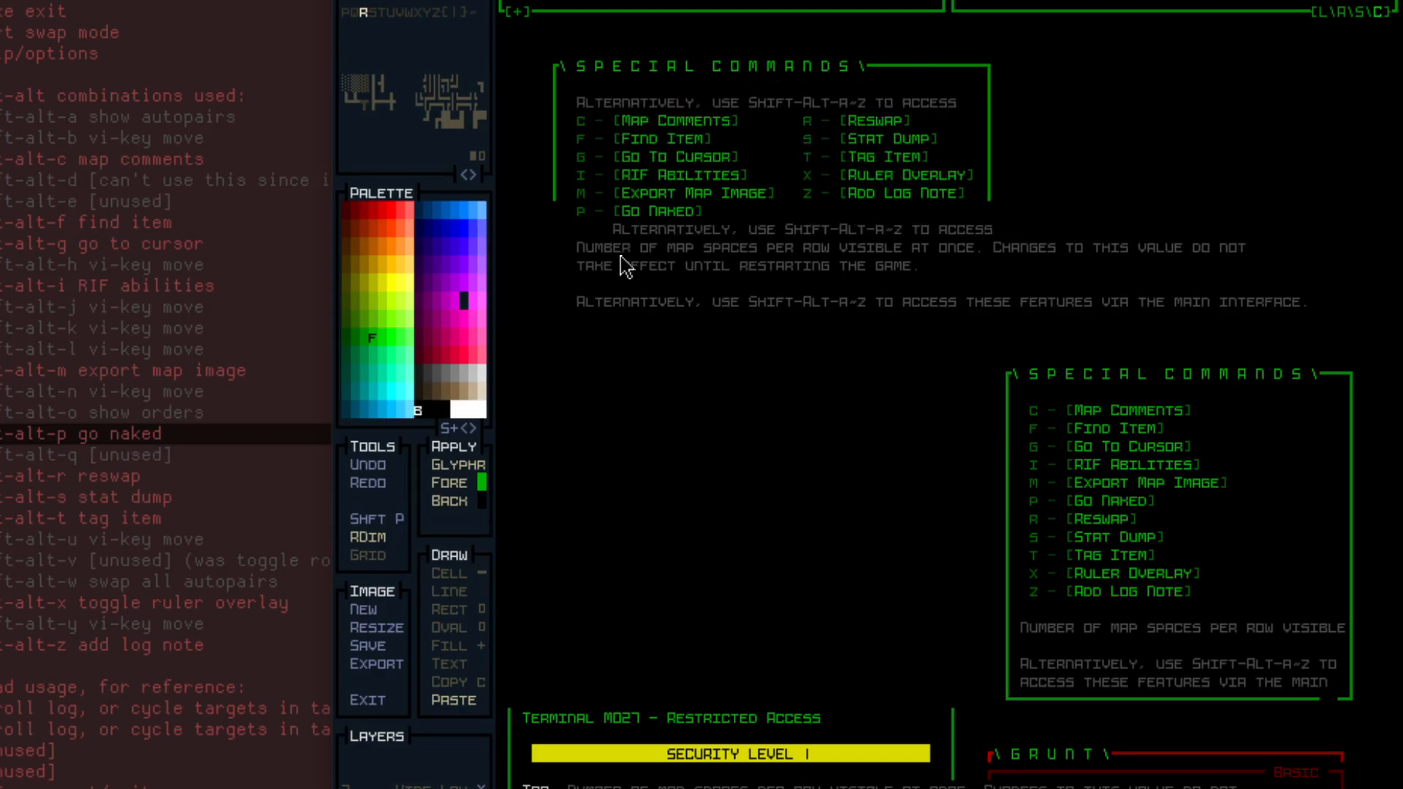
Move the grey description text and both columns of command entries above it down two rows.
key(ctrl+x)
drag(569, 241, 1326, 301)
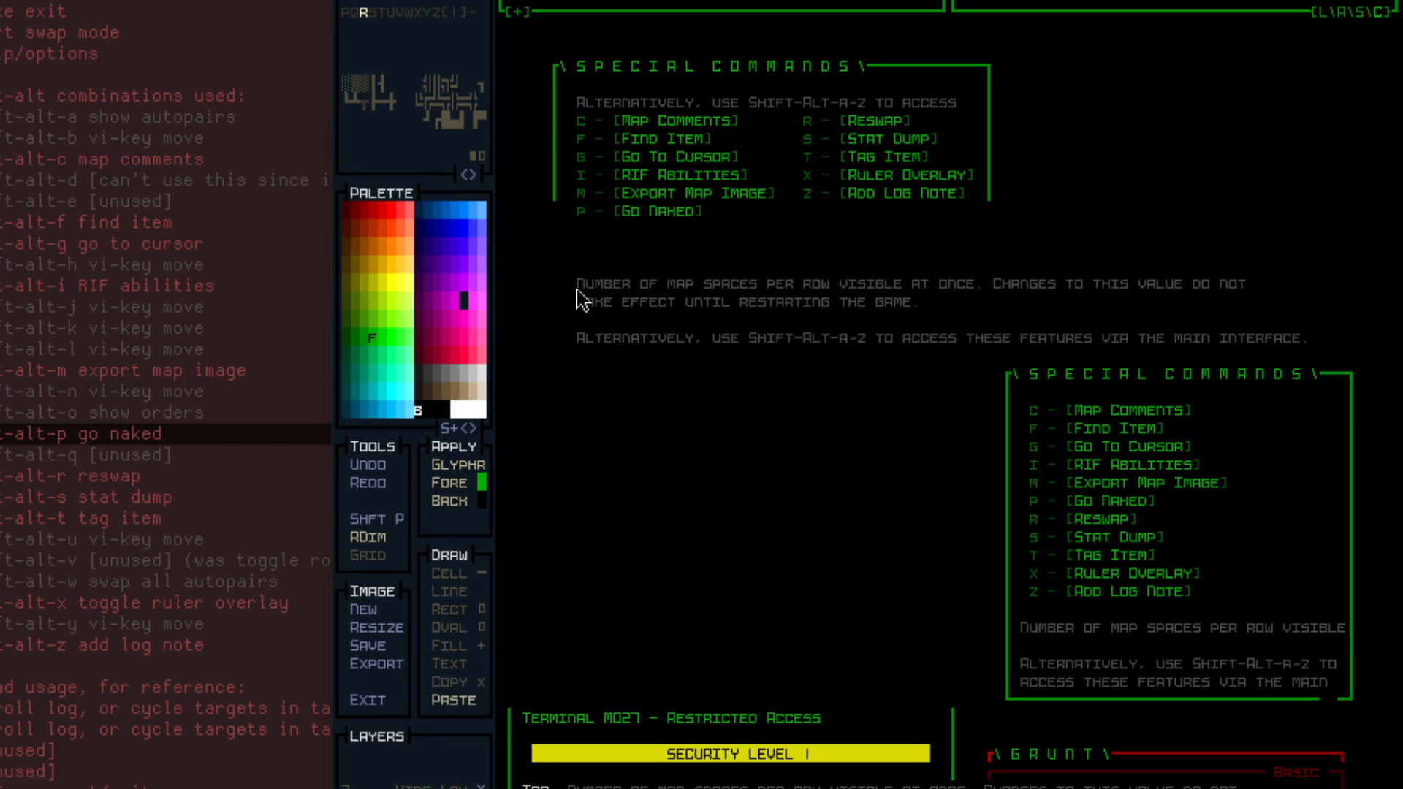
click(577, 294)
key(ctrl+x)
drag(566, 106, 972, 219)
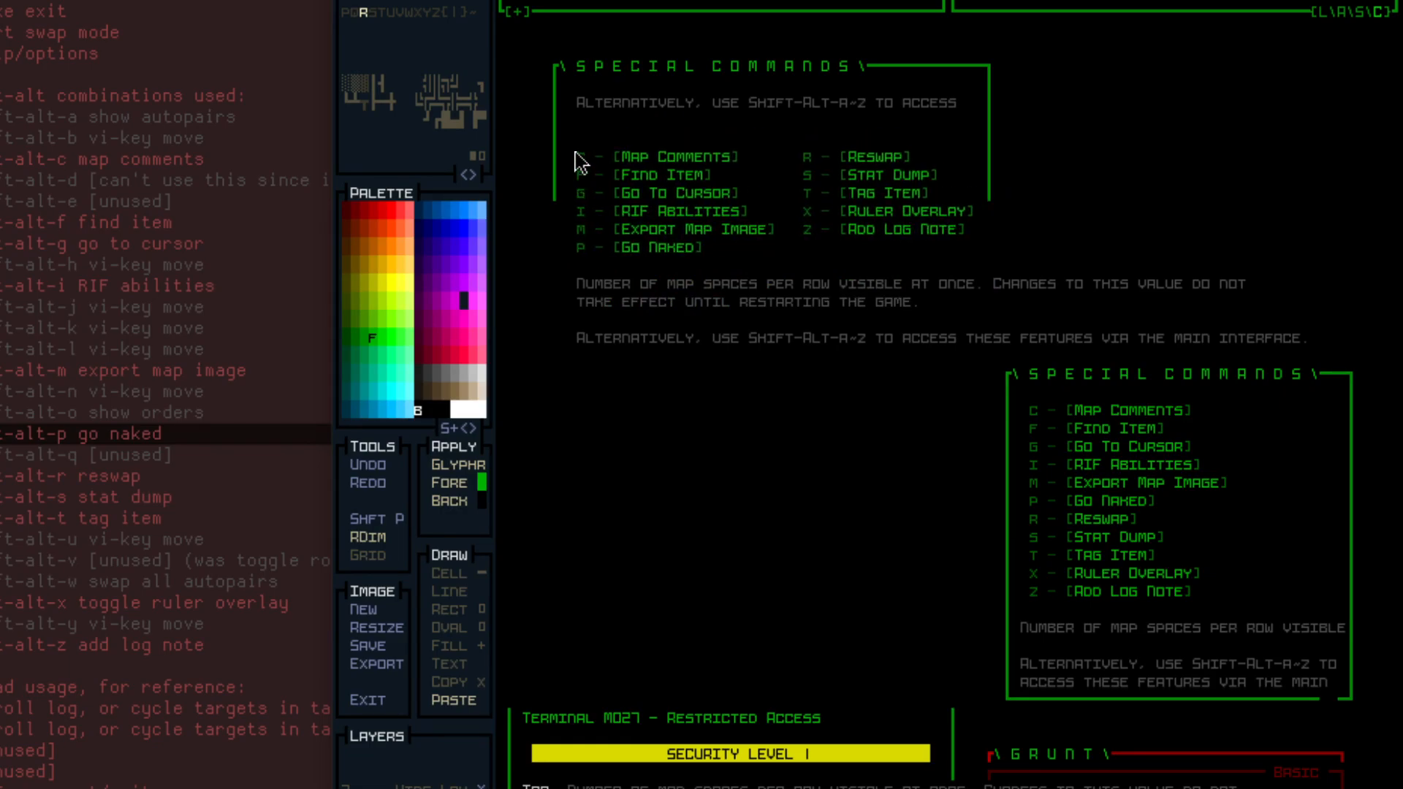
Try "these features via the main interface." as a second line beneath the Shift-Alt-A-Z hint, and cut it out again.
key(c)
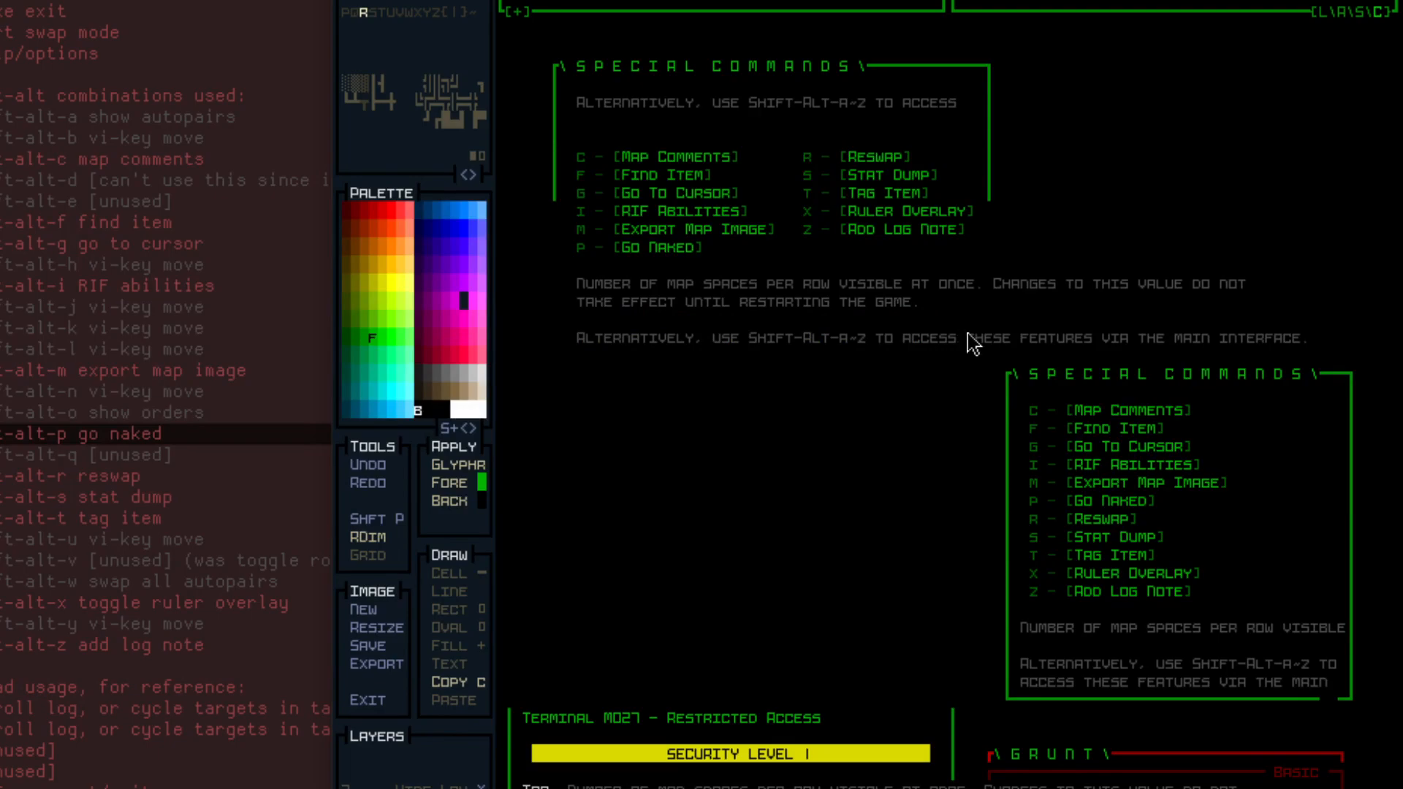
drag(968, 329, 1384, 333)
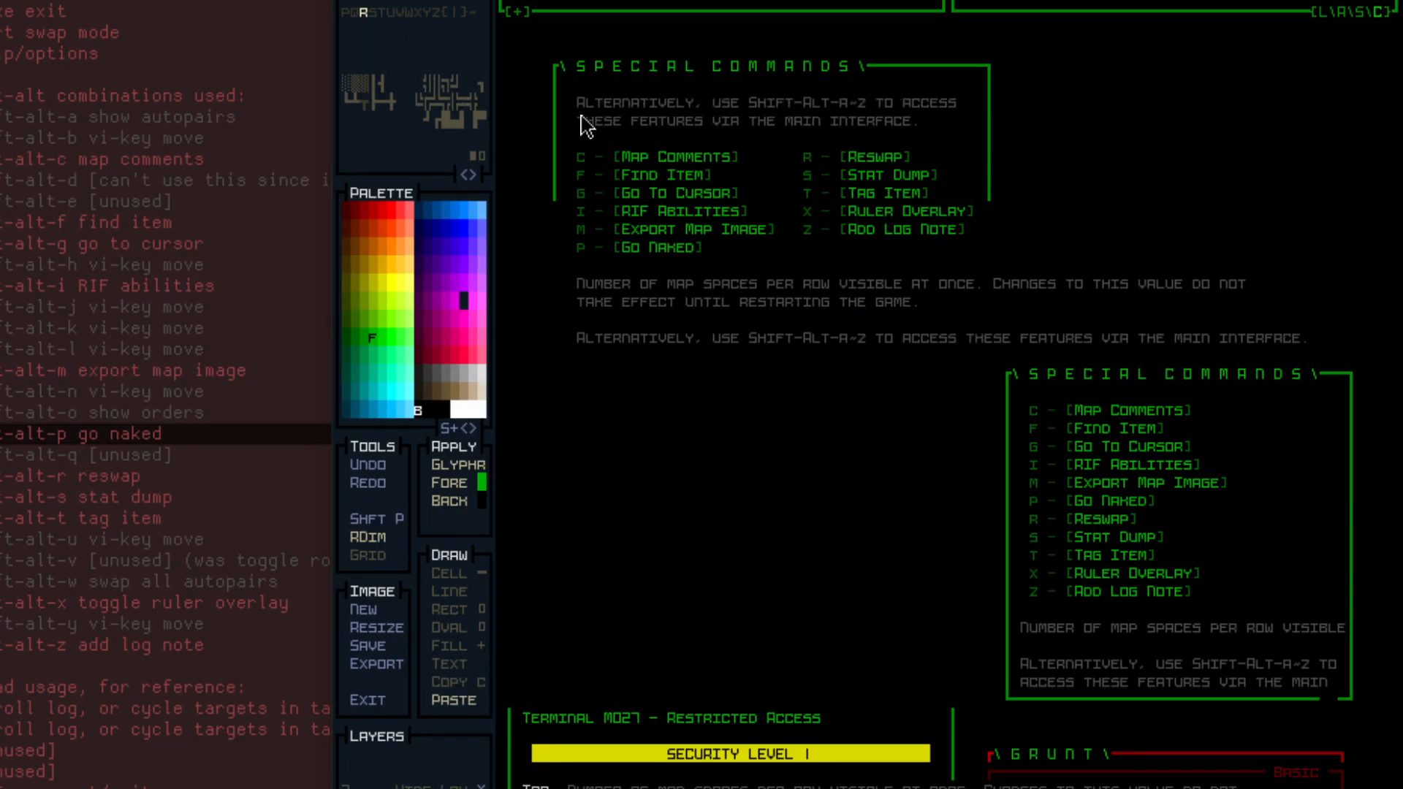
click(557, 96)
key(c)
key(c)
drag(570, 103, 966, 113)
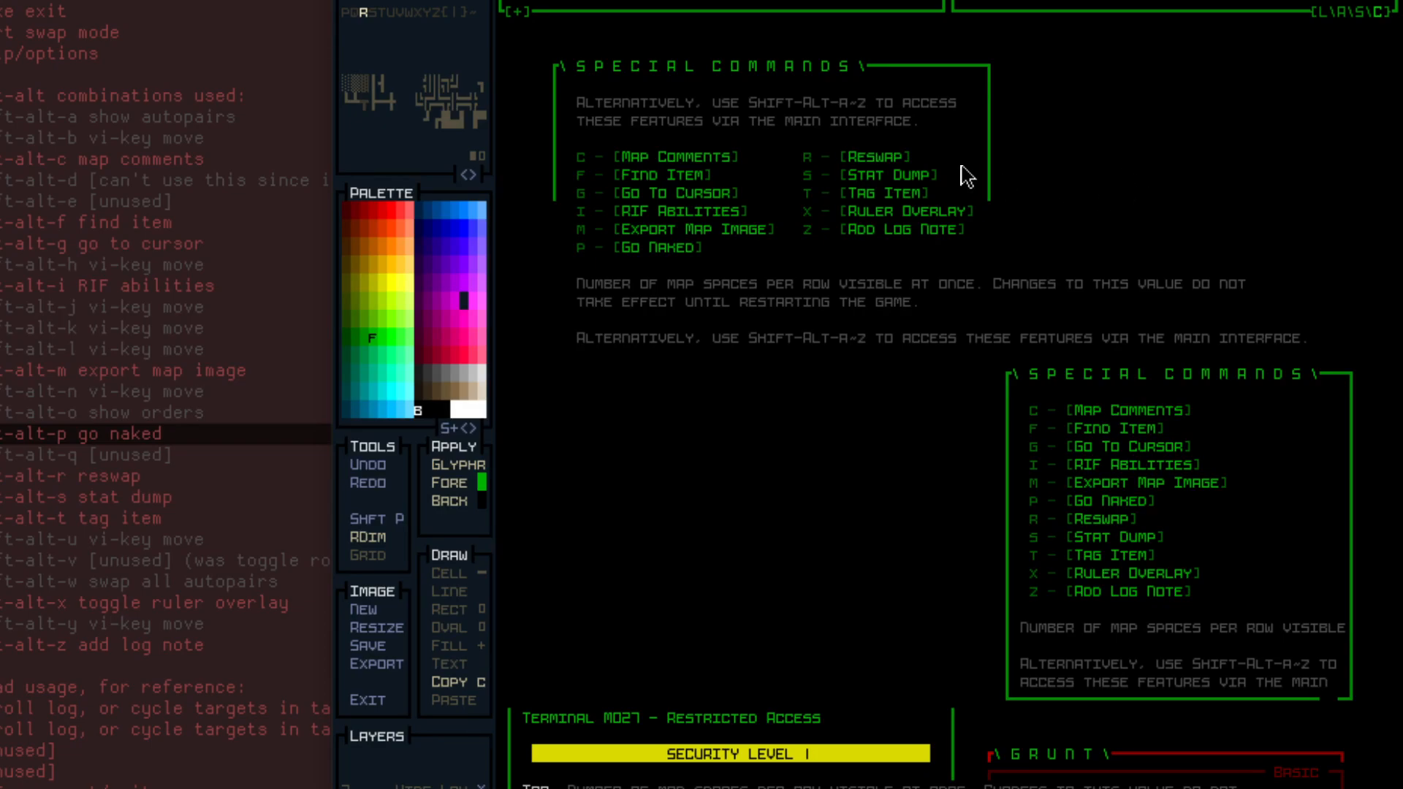
key(ctrl+x)
drag(569, 121, 920, 125)
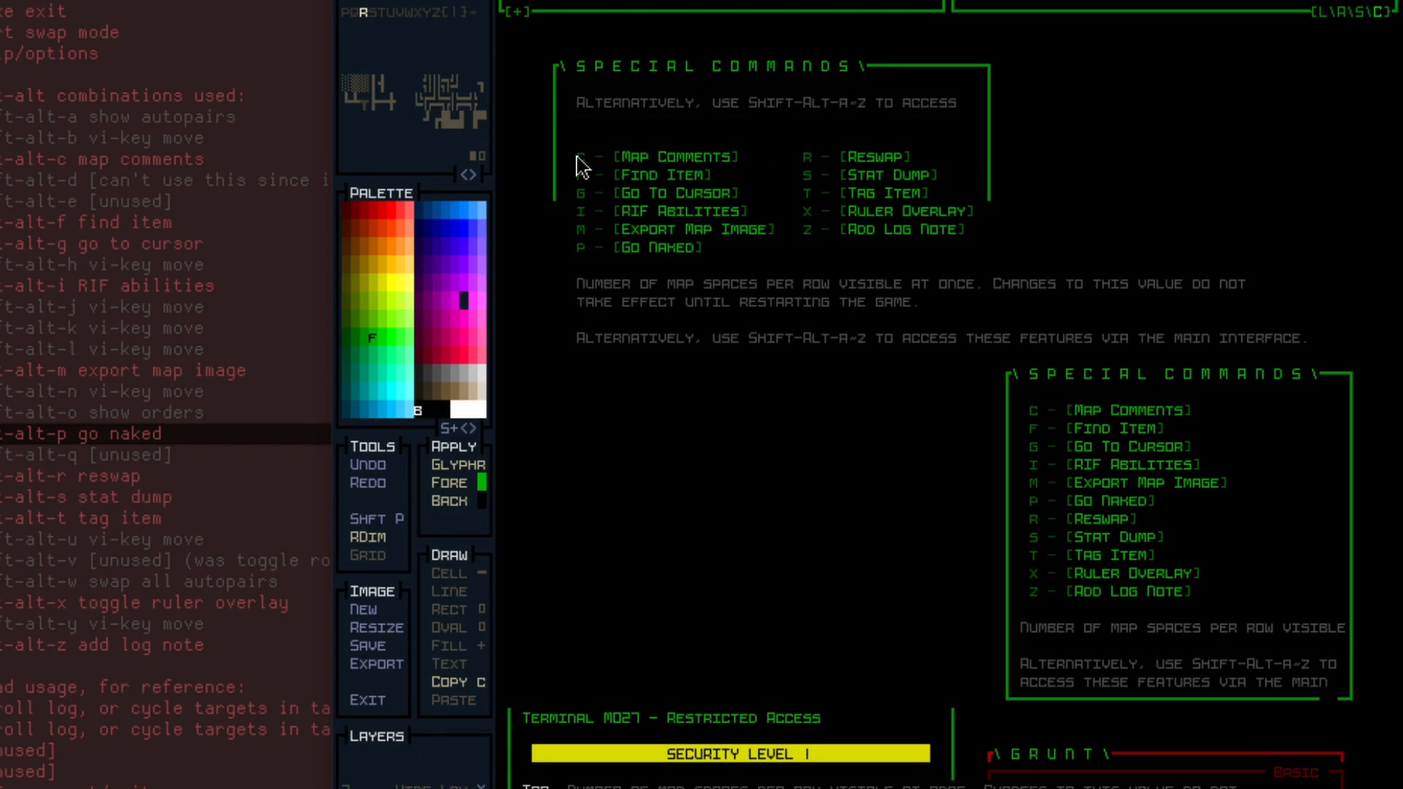
Move both columns of command entries up one row, leaving a single blank row below the hint.
key(ctrl+x)
drag(576, 157, 979, 249)
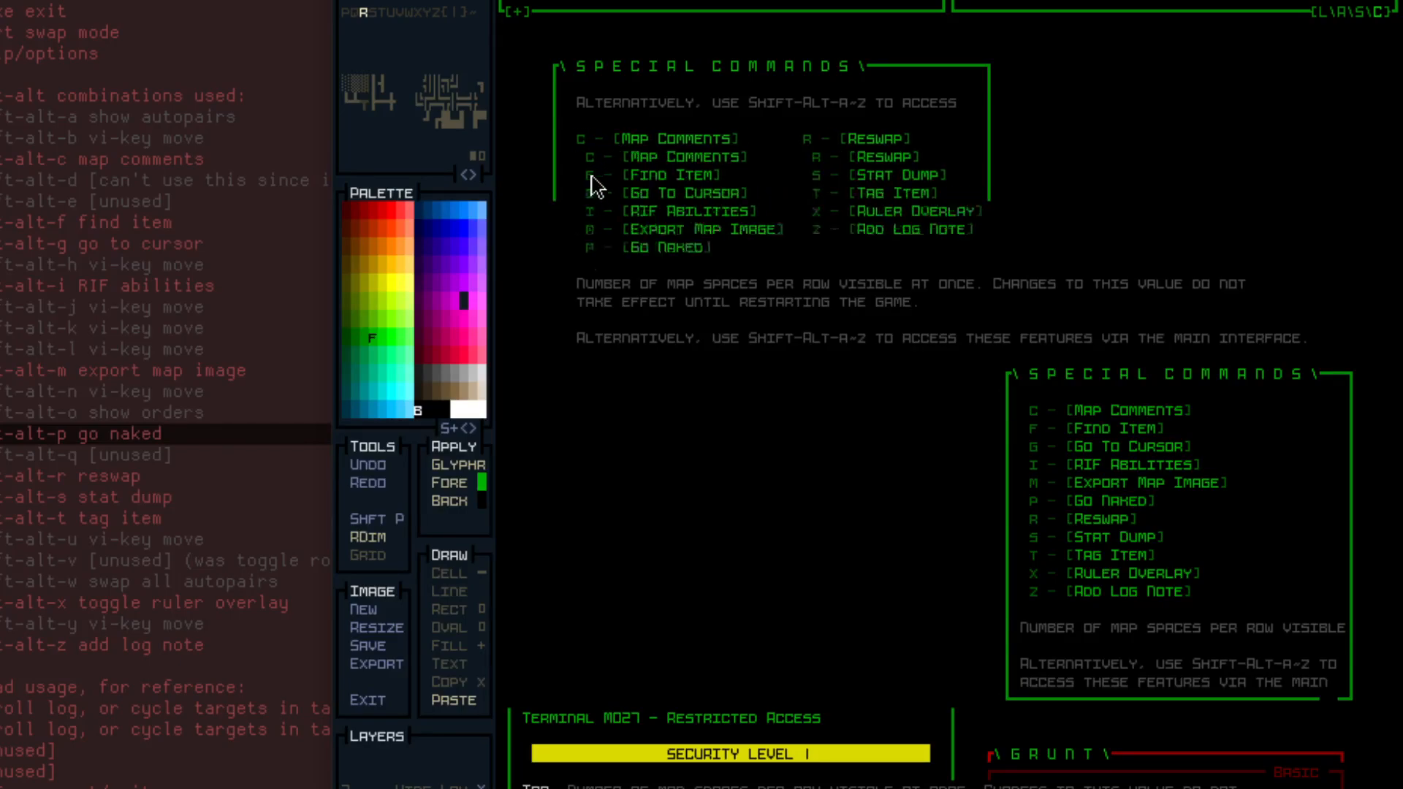
key(c)
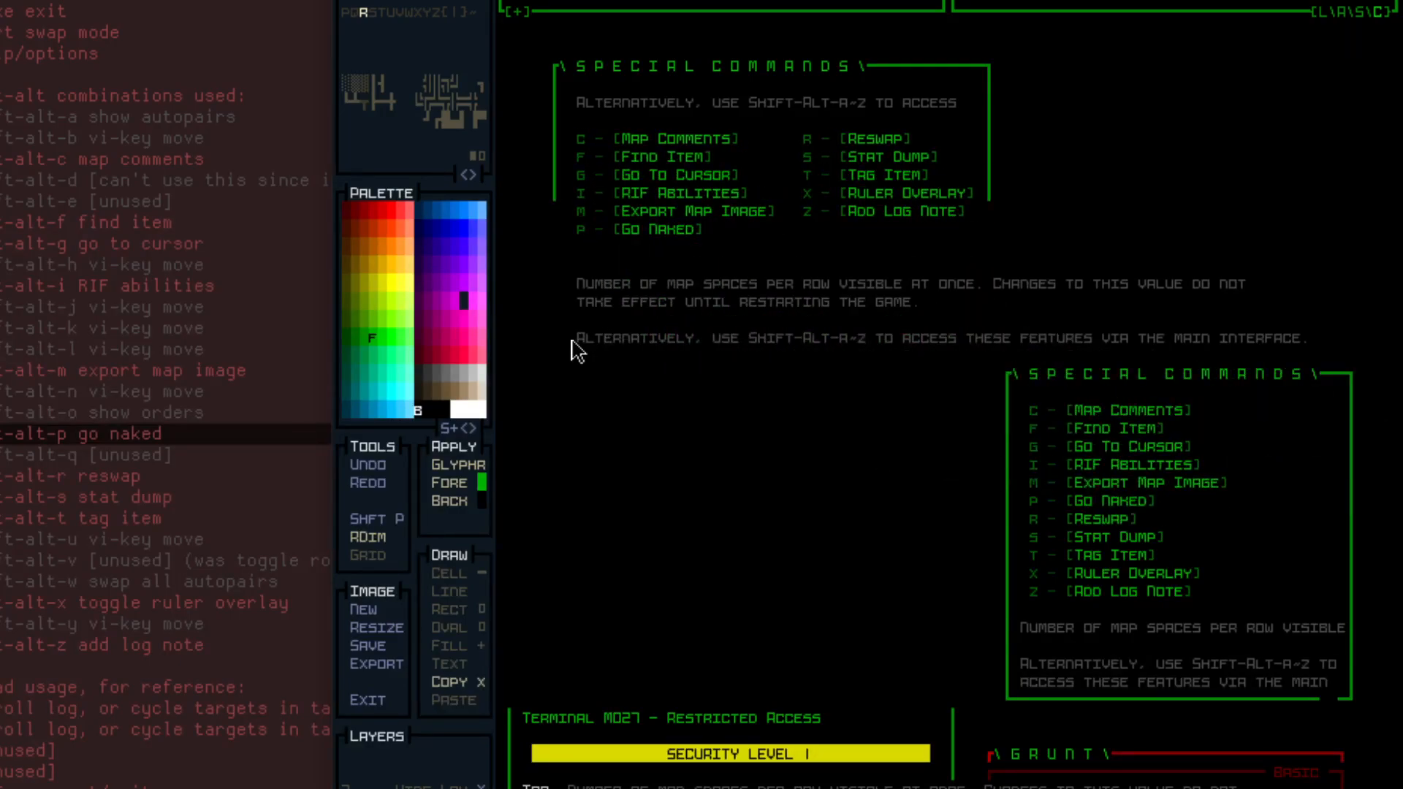
Remove the lower "Alternatively" line and move "Changes to this value do not" to its own row directly beneath the description.
drag(567, 305, 1323, 337)
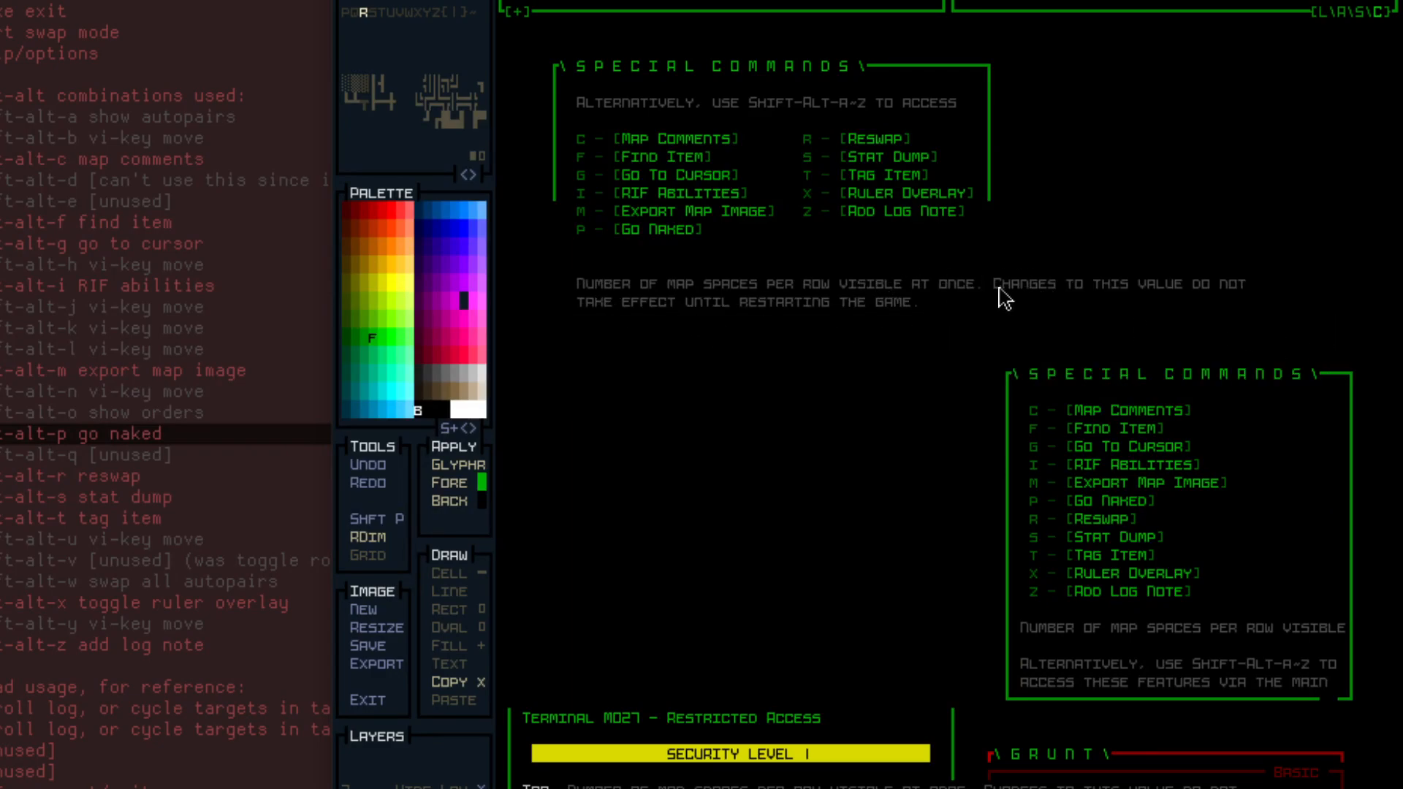
drag(987, 287, 1291, 288)
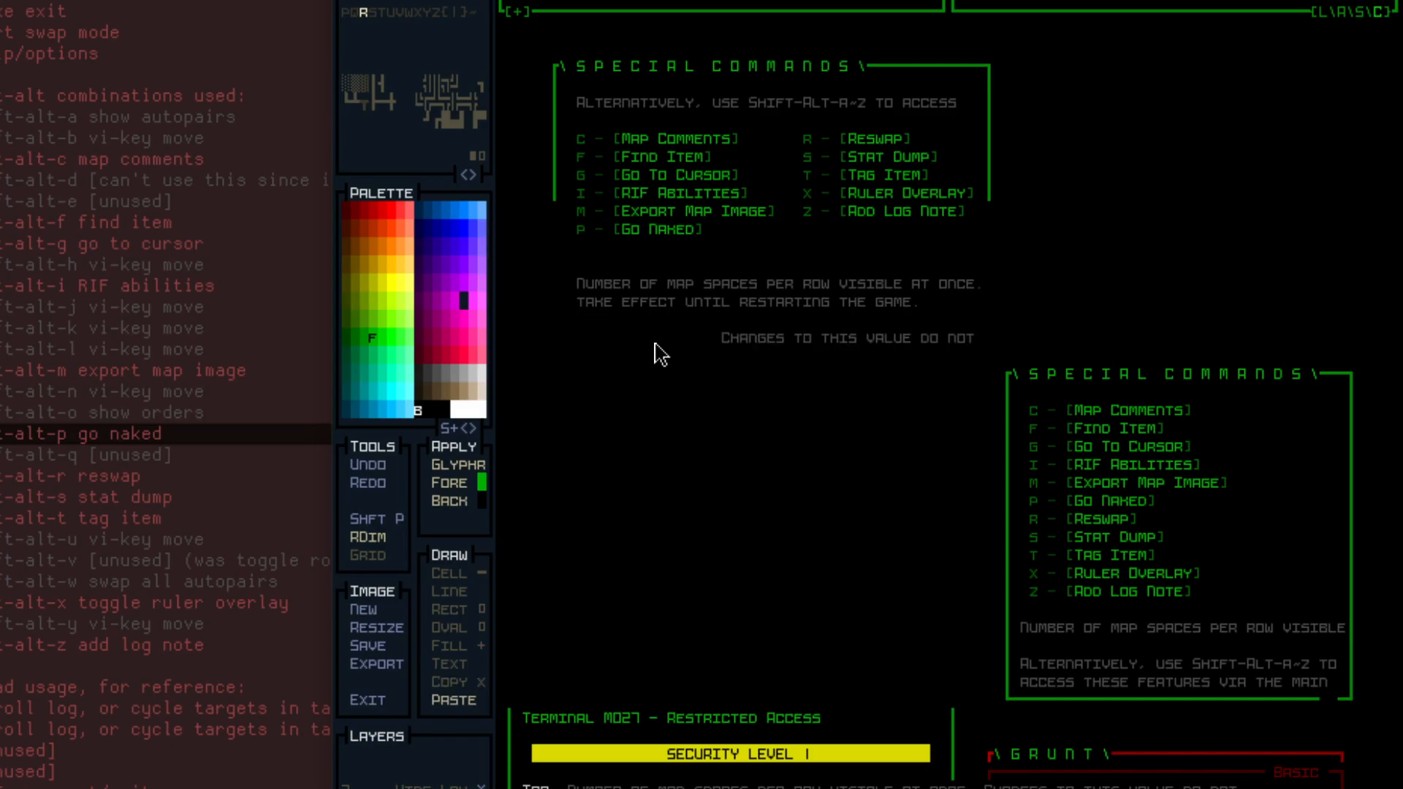
click(577, 314)
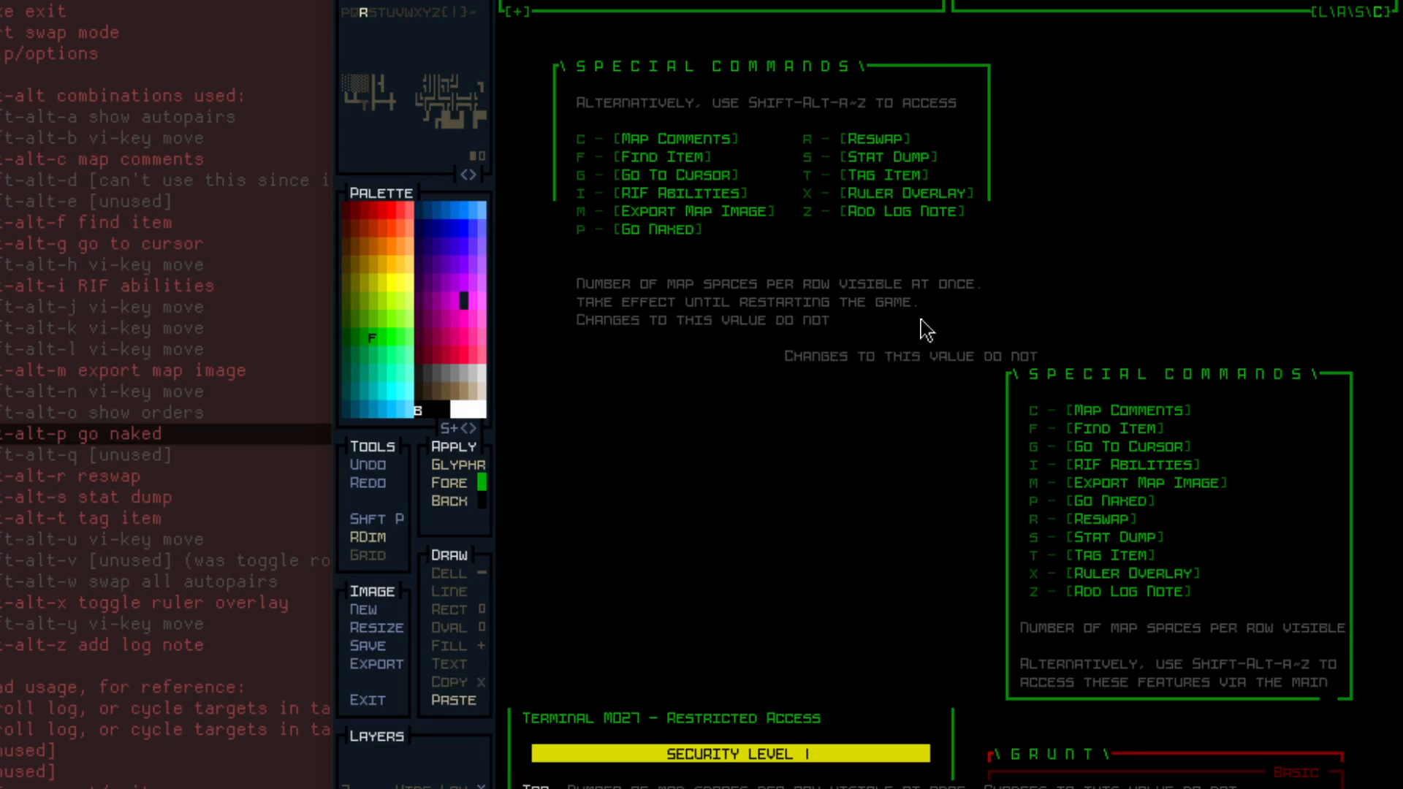
right_click(789, 349)
drag(779, 320, 871, 339)
right_click(871, 339)
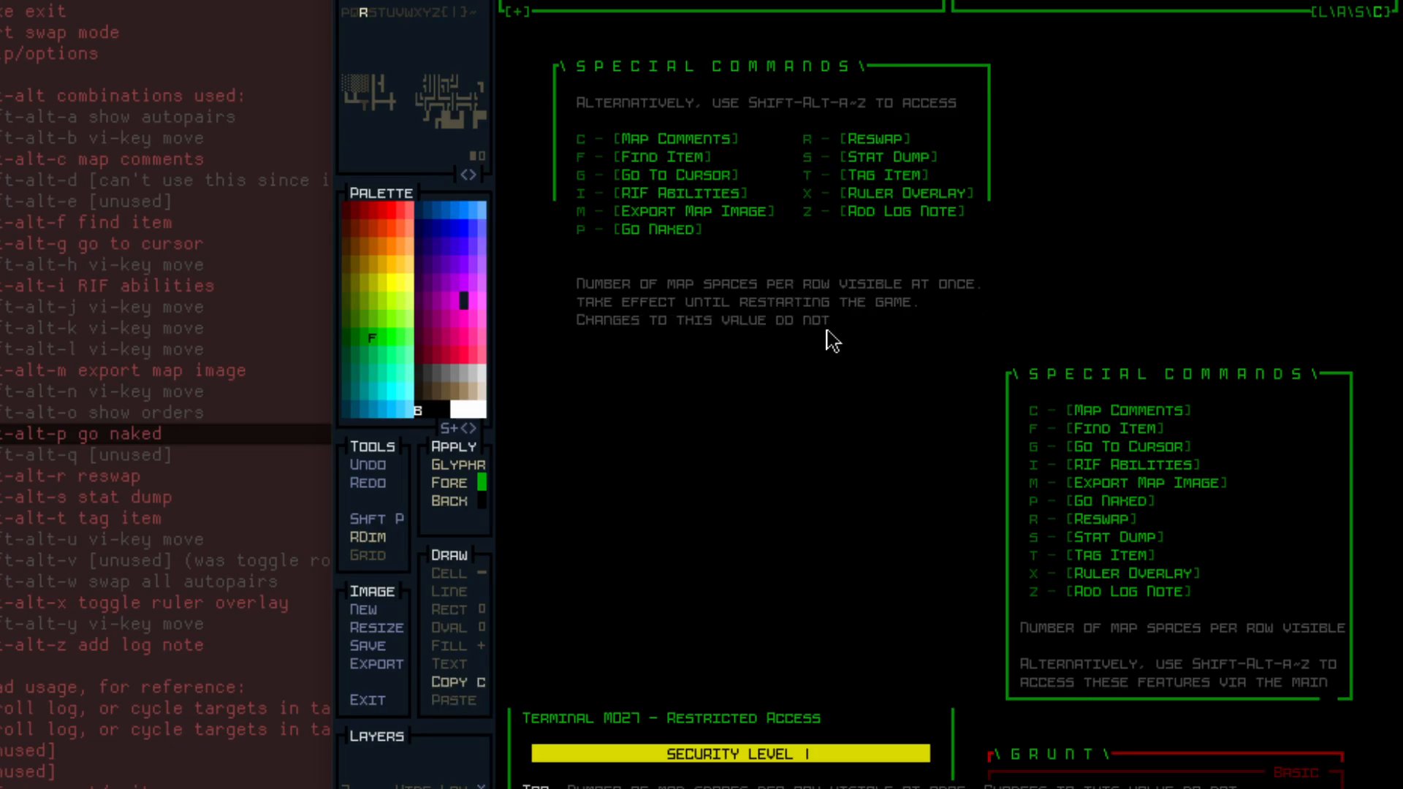
Copy "do not" after "restarting the game." and move the three-line description up one row.
drag(771, 317, 841, 314)
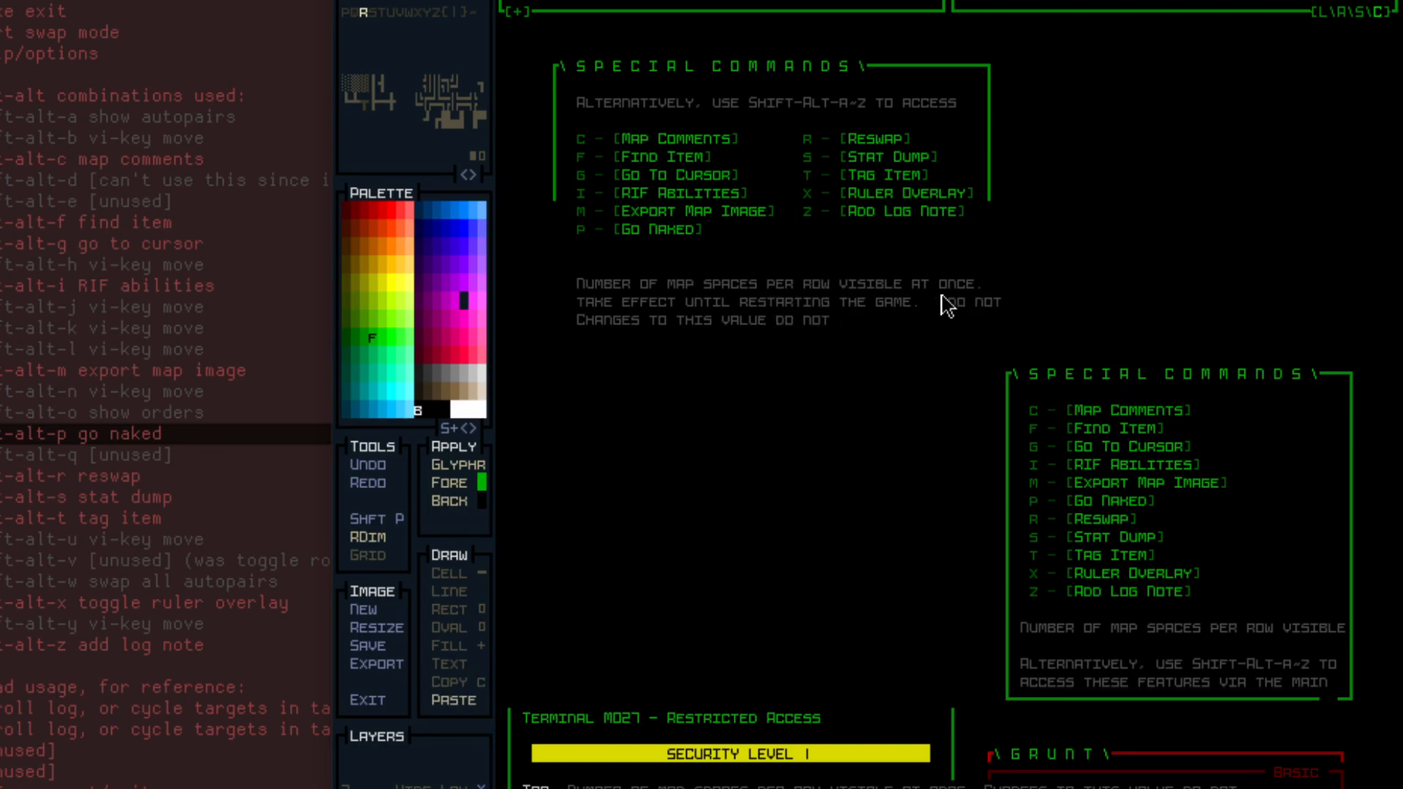
click(927, 297)
key(c)
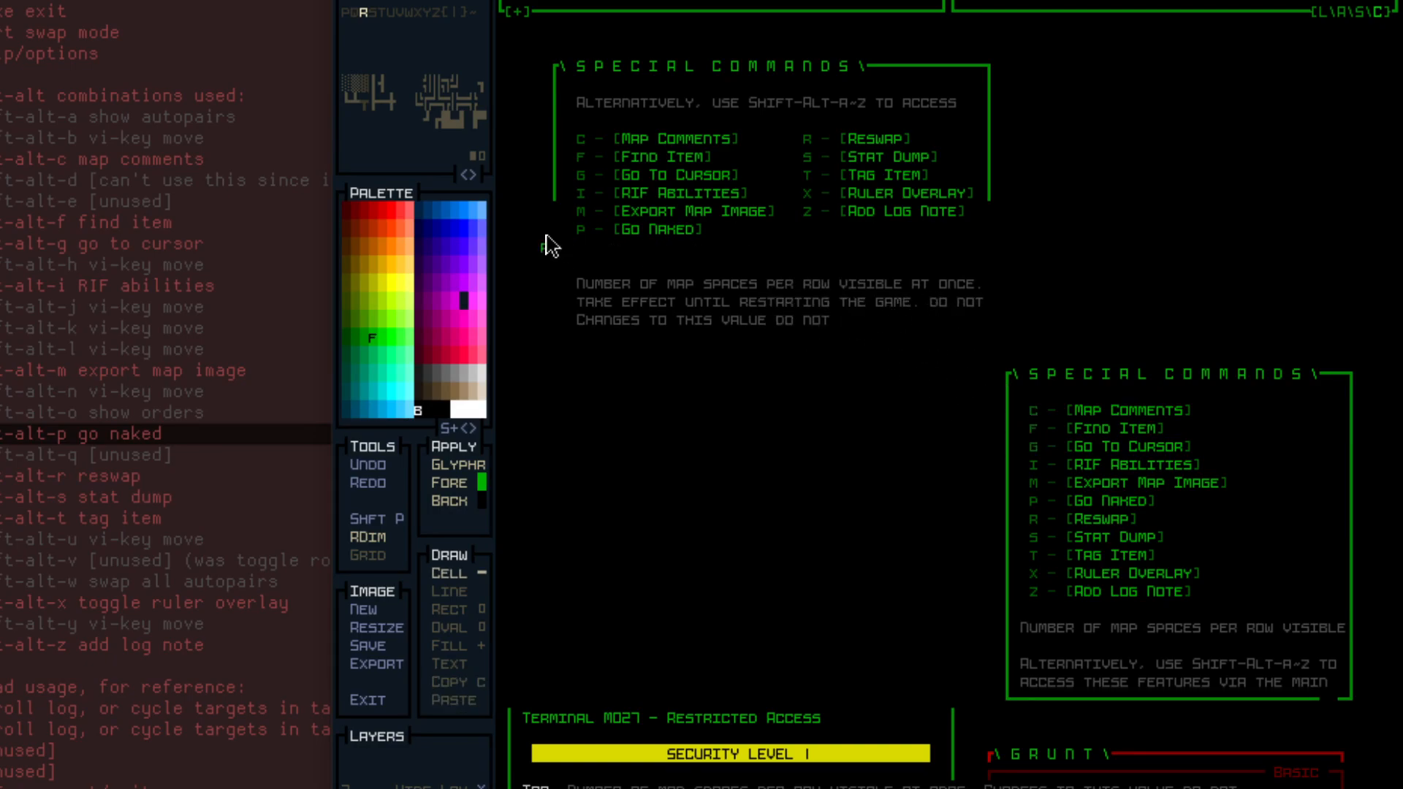
drag(579, 279, 992, 323)
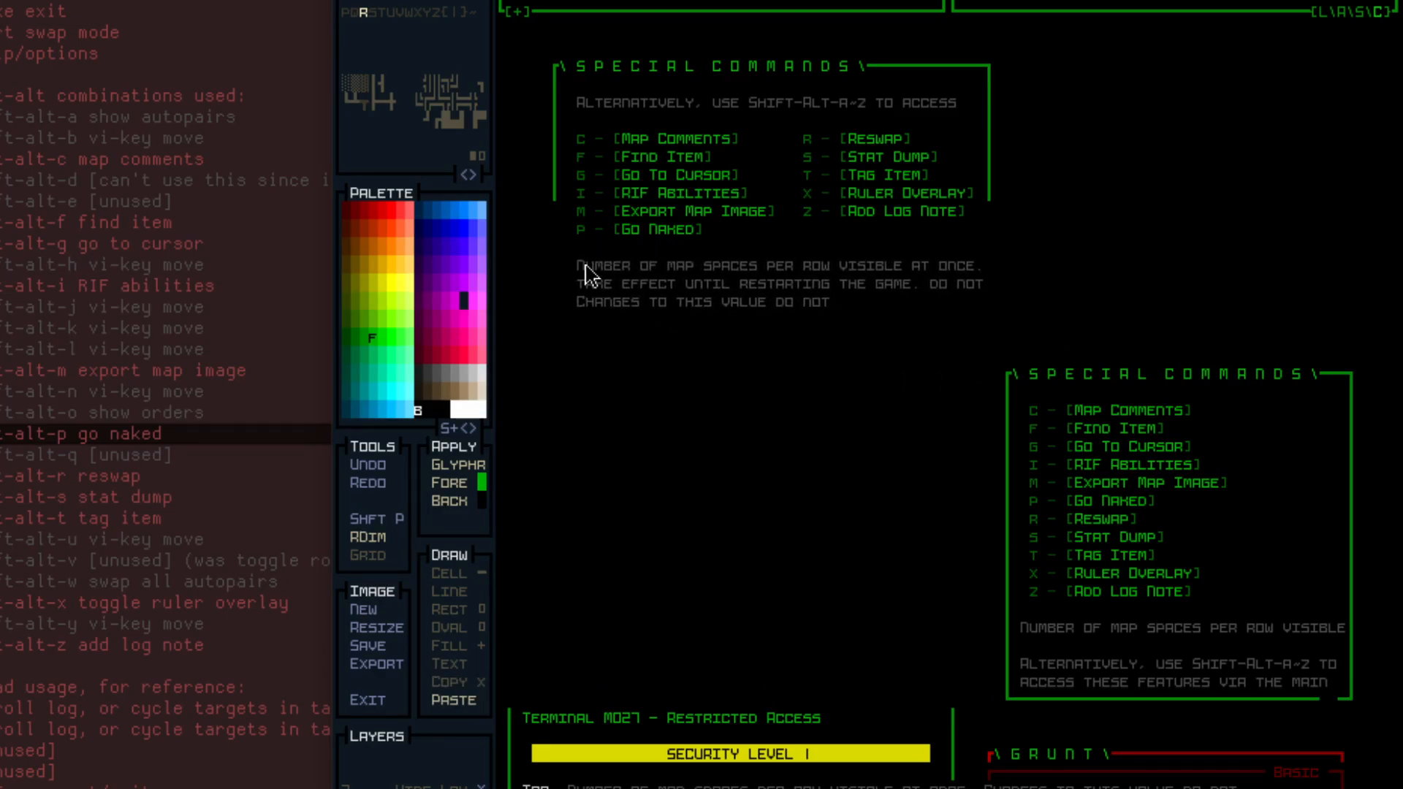
key(Escape)
Extend the new panel's left and right borders with vertical lines down past the three-line description.
right_click(583, 144)
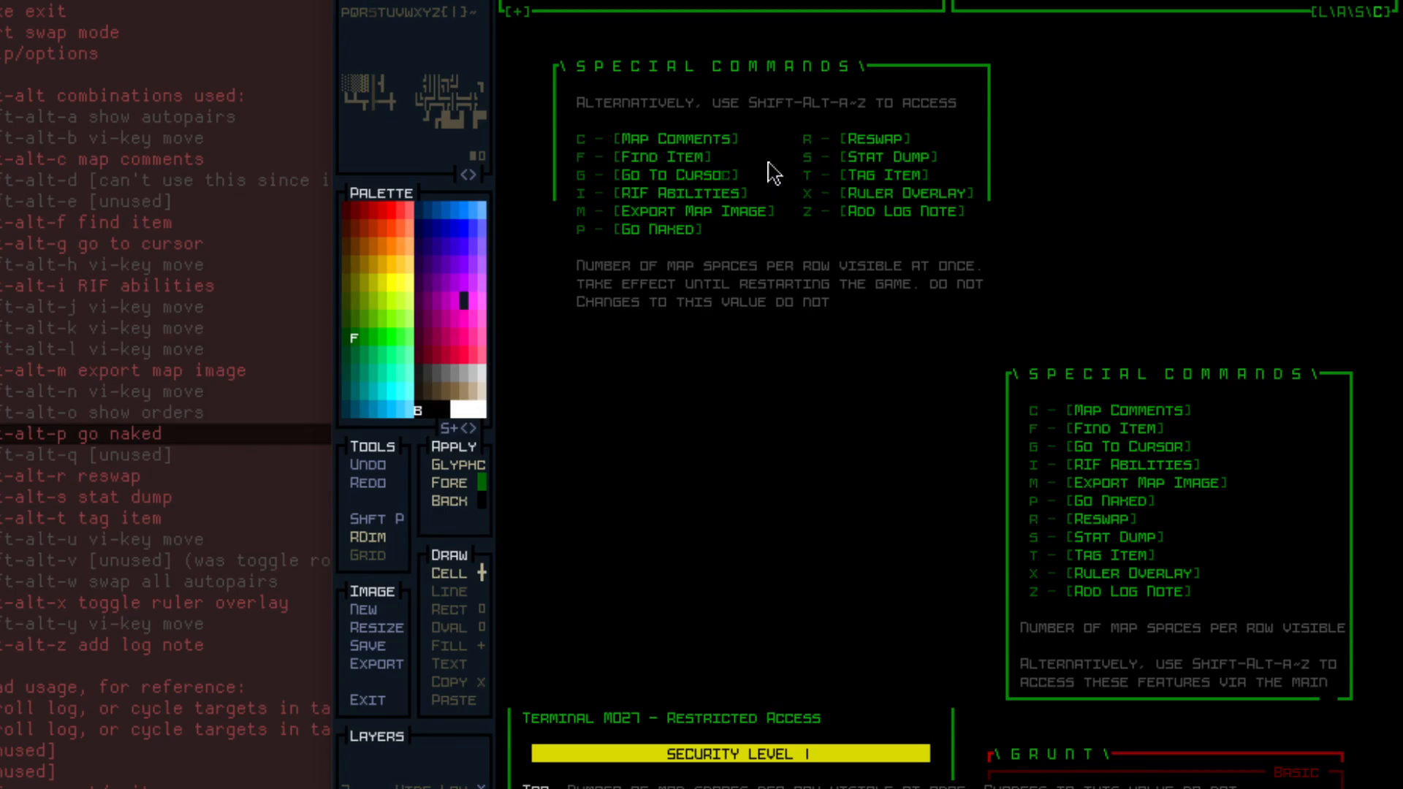
right_click(558, 182)
key(l)
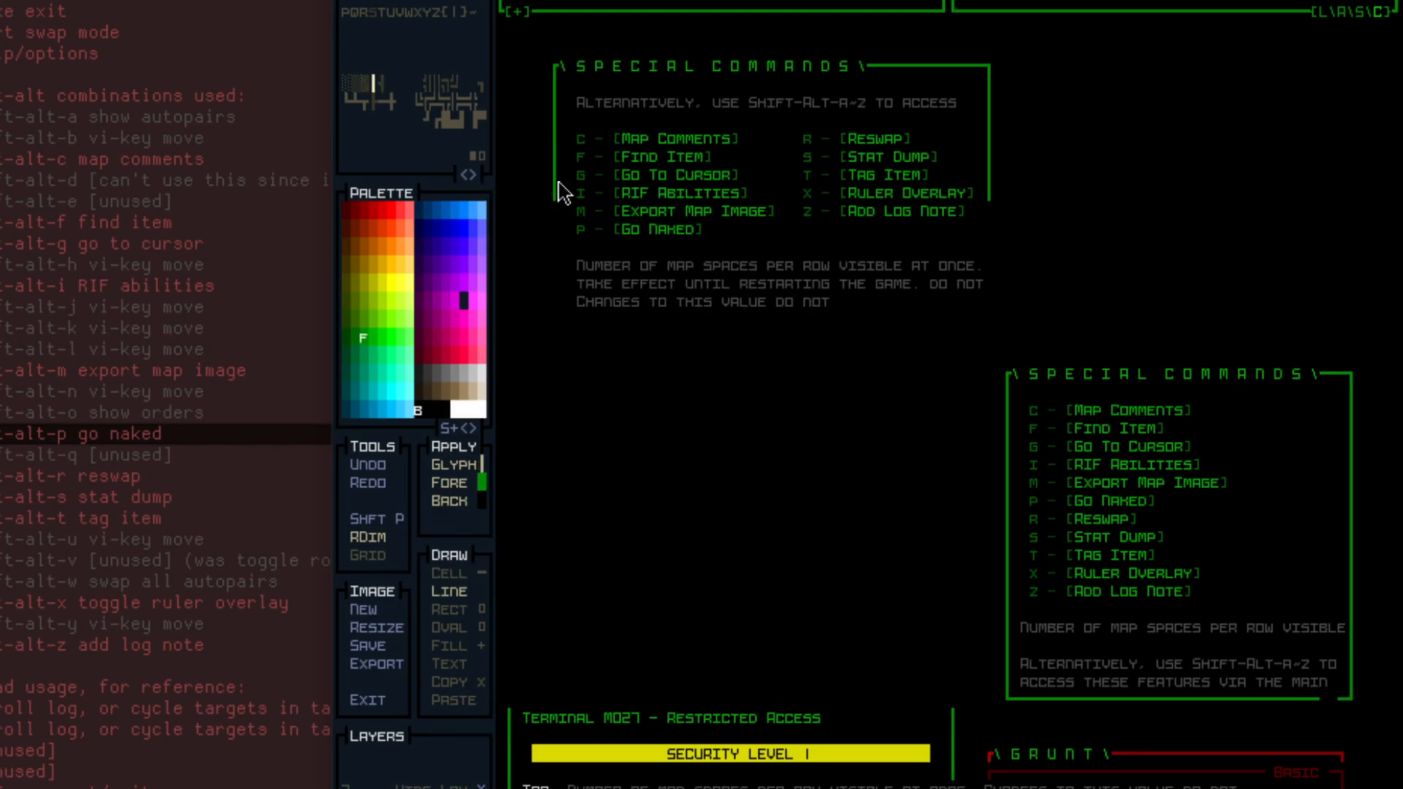
mouse_move(558, 183)
mouse_down()
mouse_move(549, 344)
mouse_move(557, 316)
mouse_up()
drag(992, 204, 991, 312)
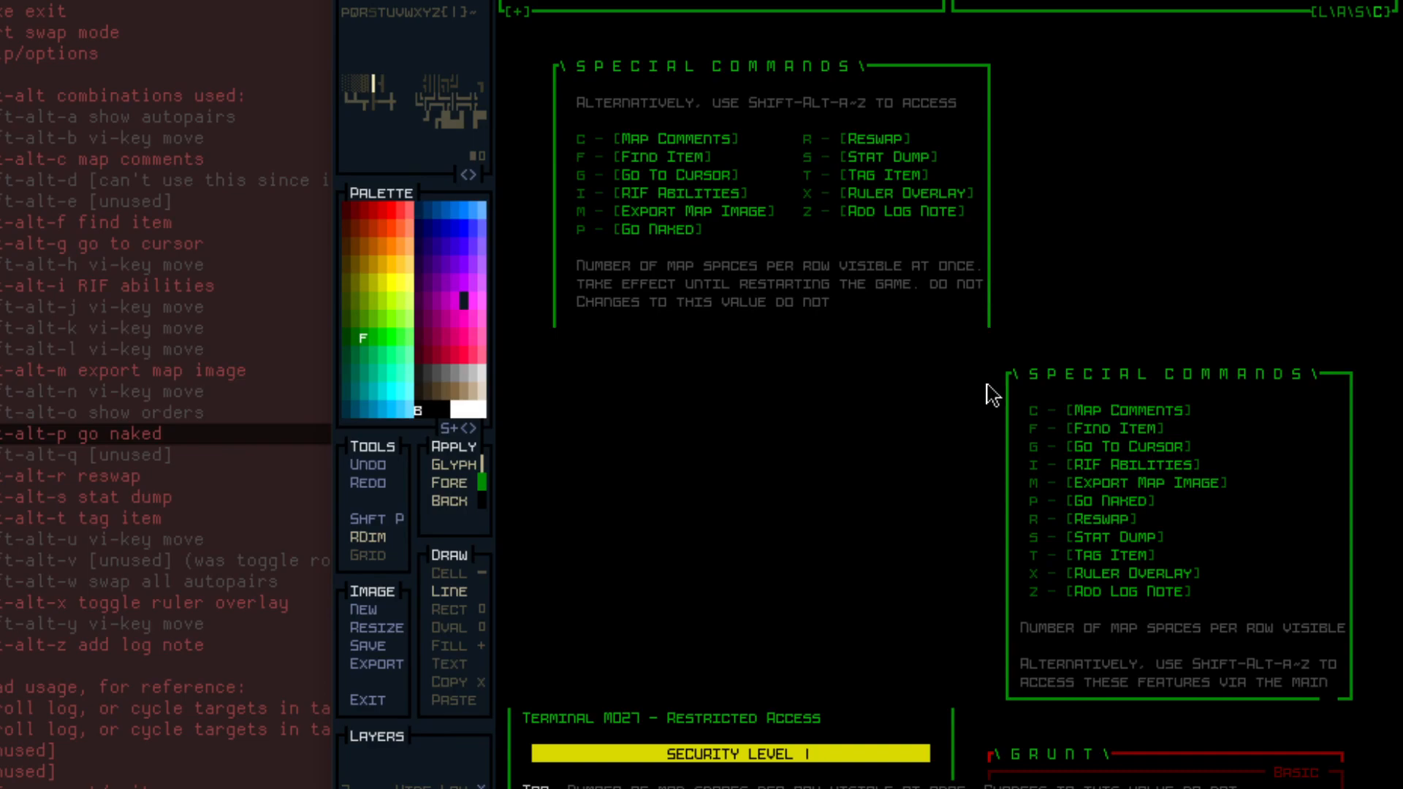
Close the new panel's bottom edge with copied corner pieces and a horizontal line in the border colour.
key(ctrl+c)
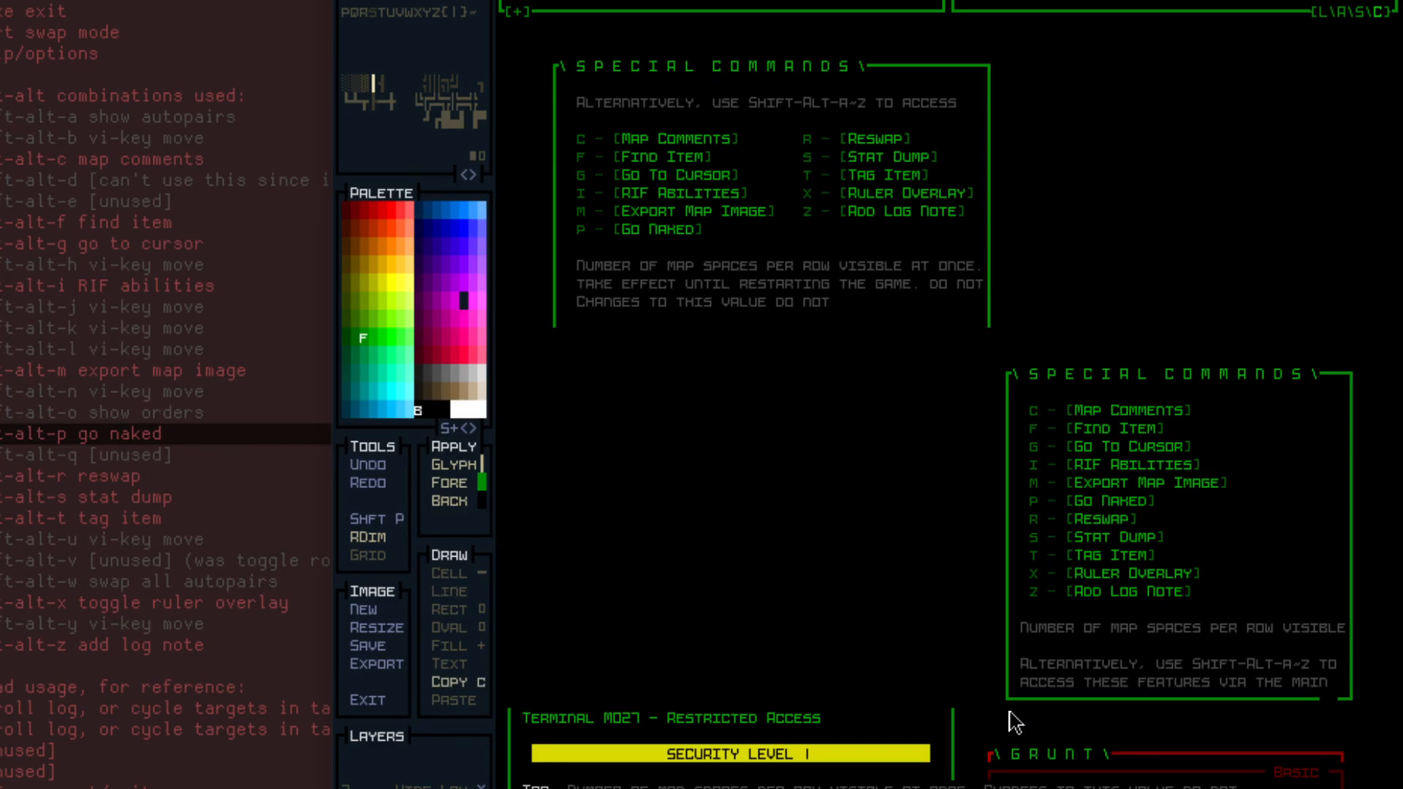
drag(1007, 699, 1121, 692)
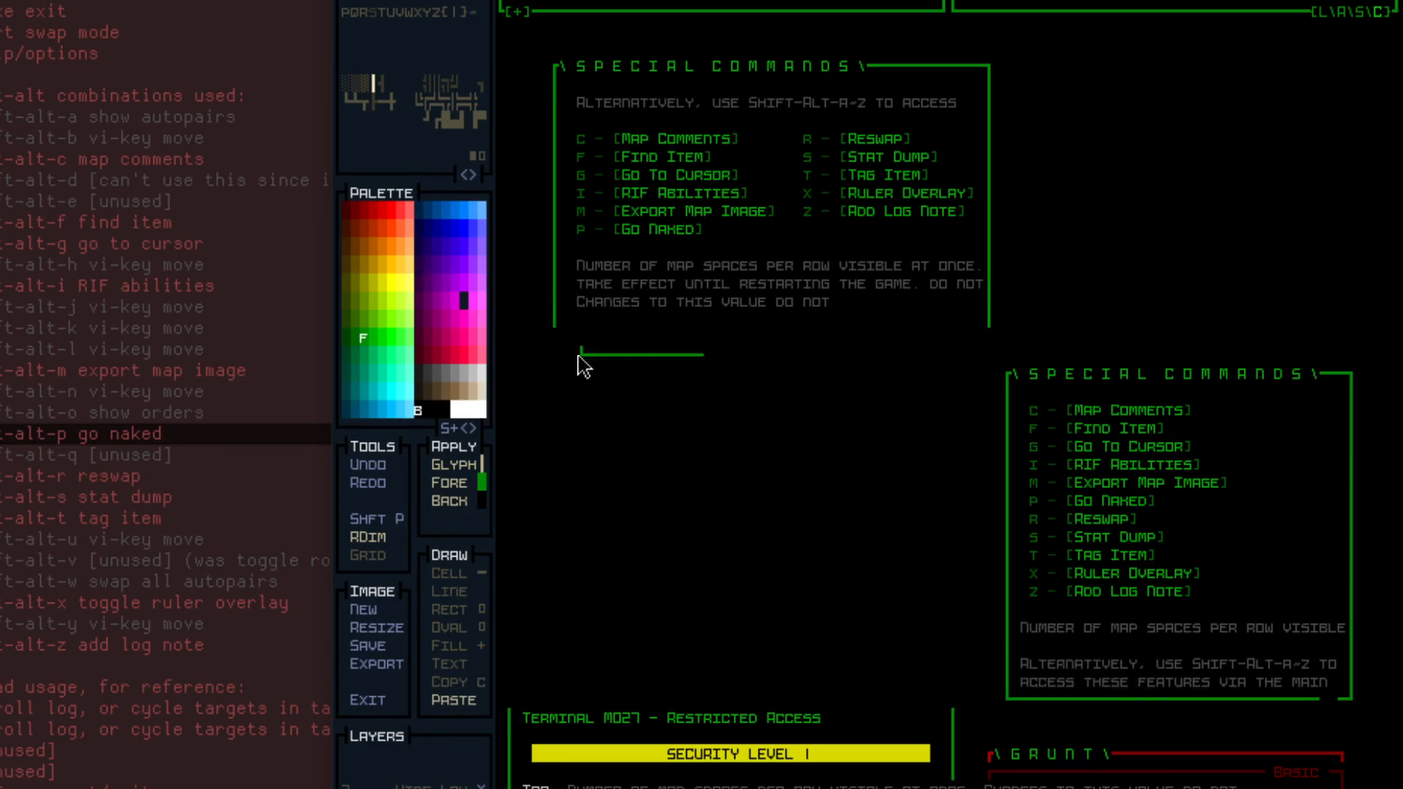
click(555, 322)
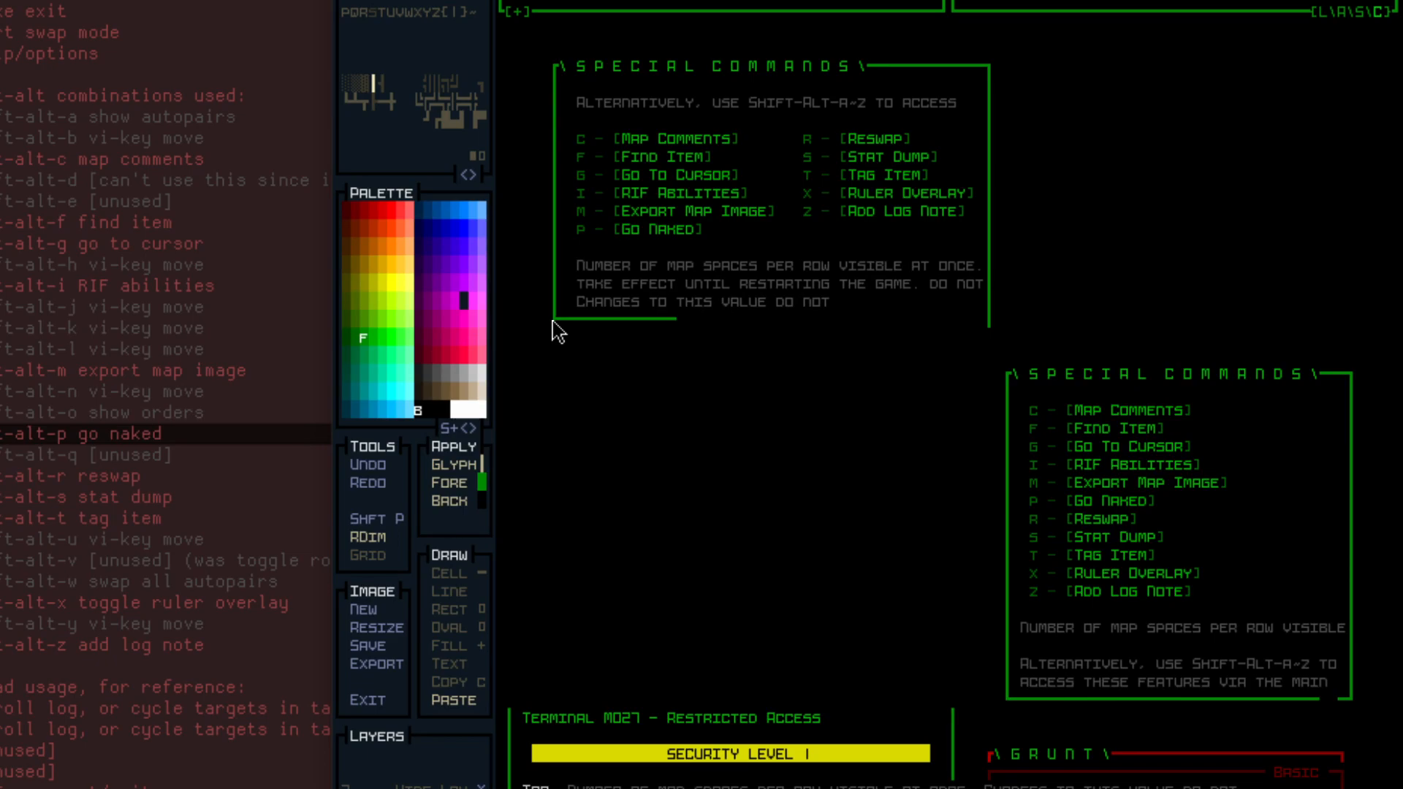
key(c)
right_click(623, 322)
key(l)
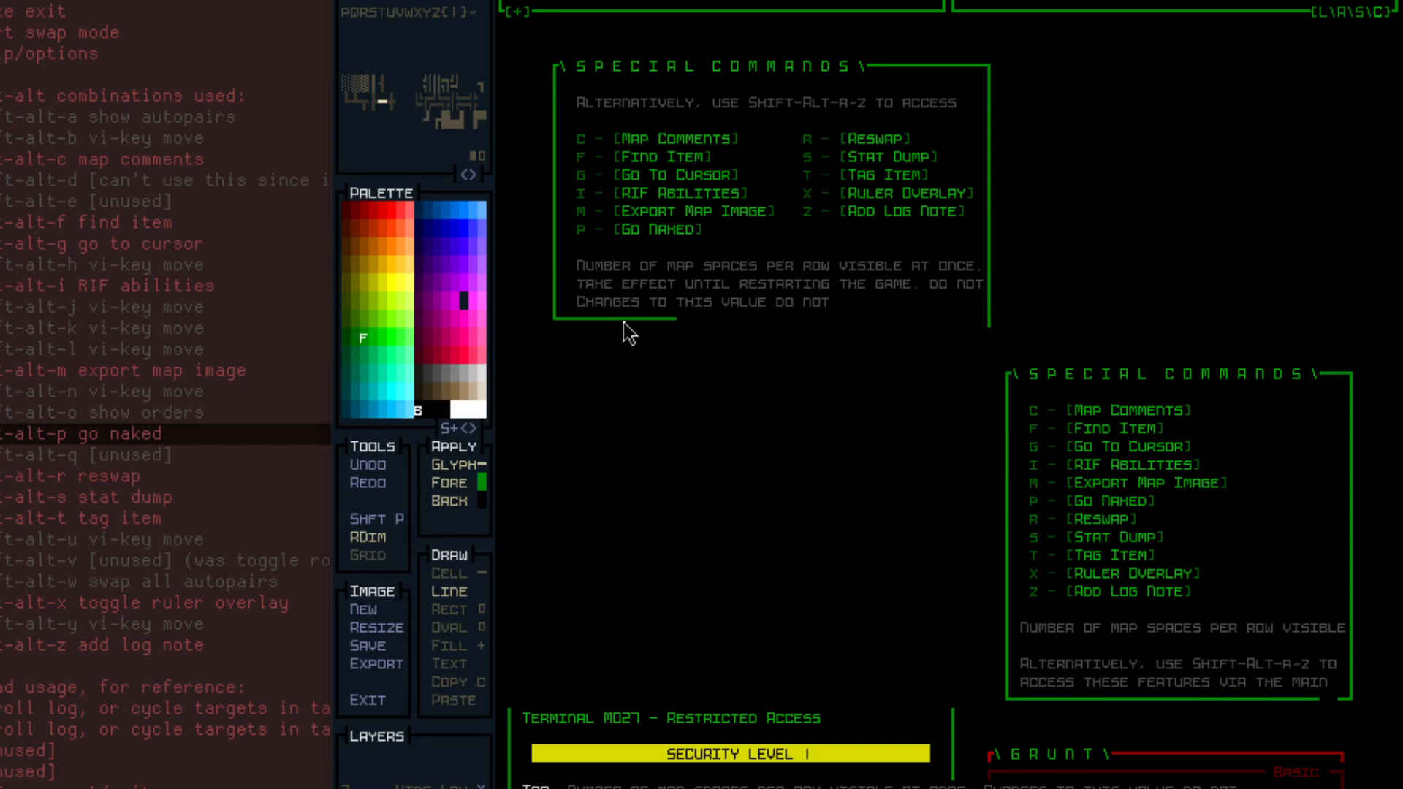
drag(623, 322, 979, 321)
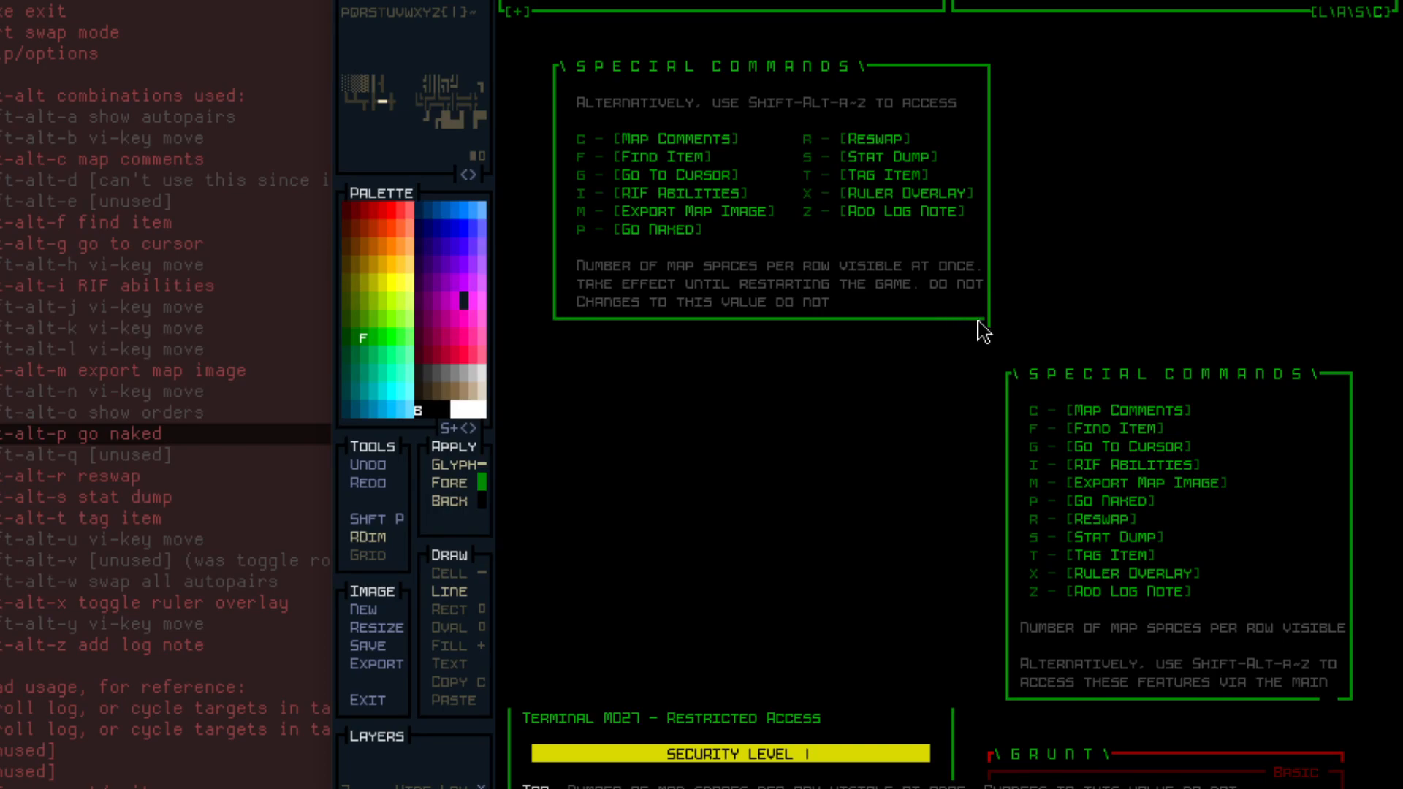
key(c)
key(c)
click(990, 319)
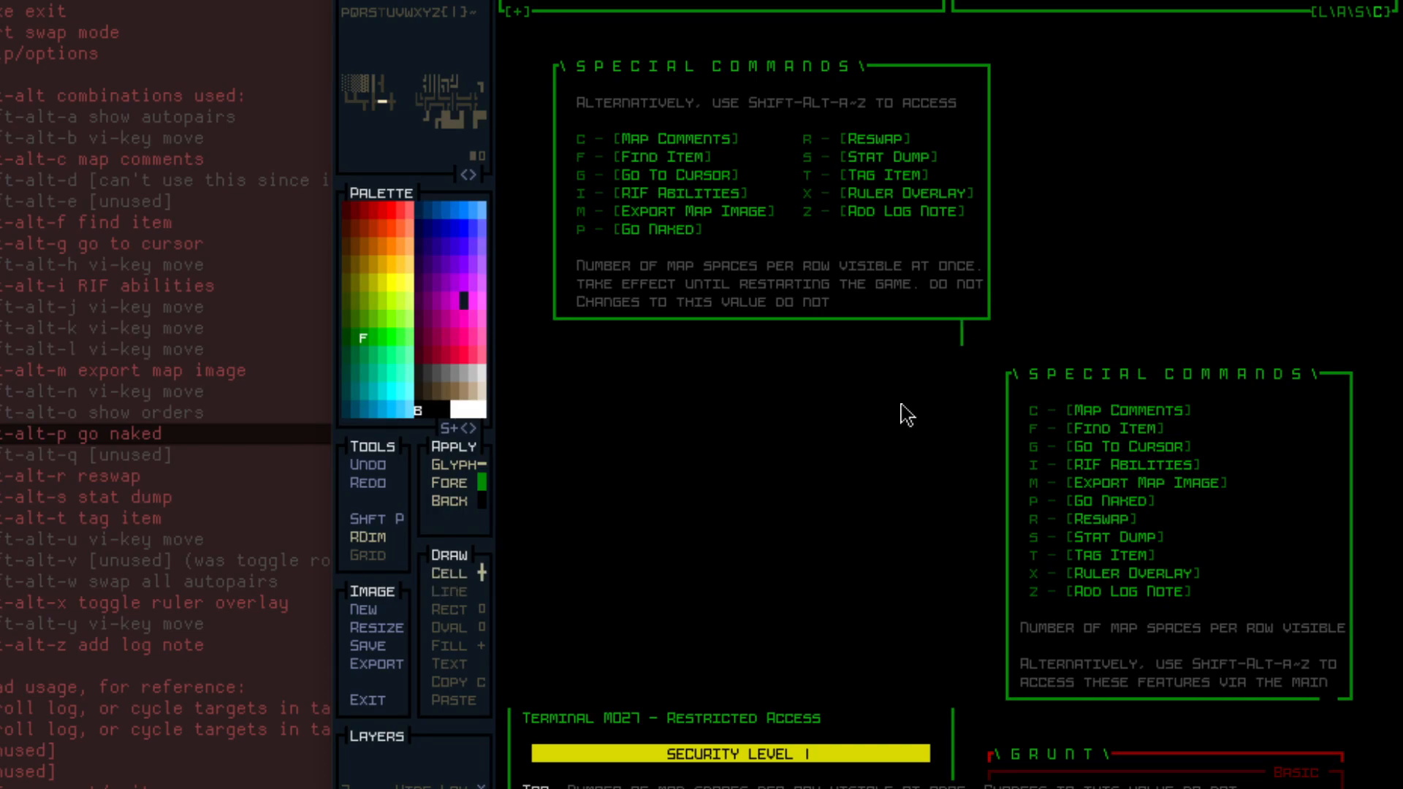
Erase the full stop after "once" and the final T of "do not" beside the panel's right border.
key(ctrl+c)
drag(996, 79, 983, 288)
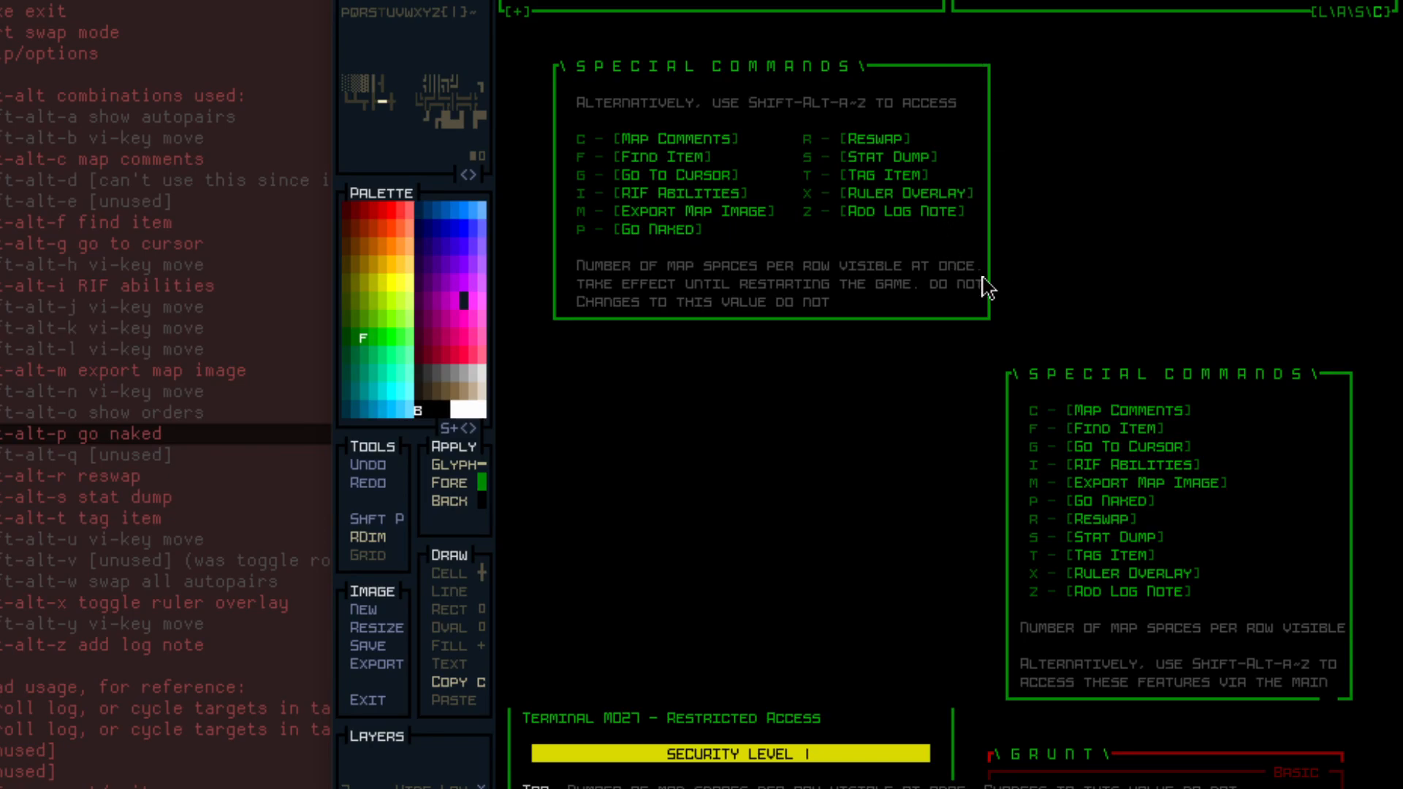
key(c)
right_click(969, 301)
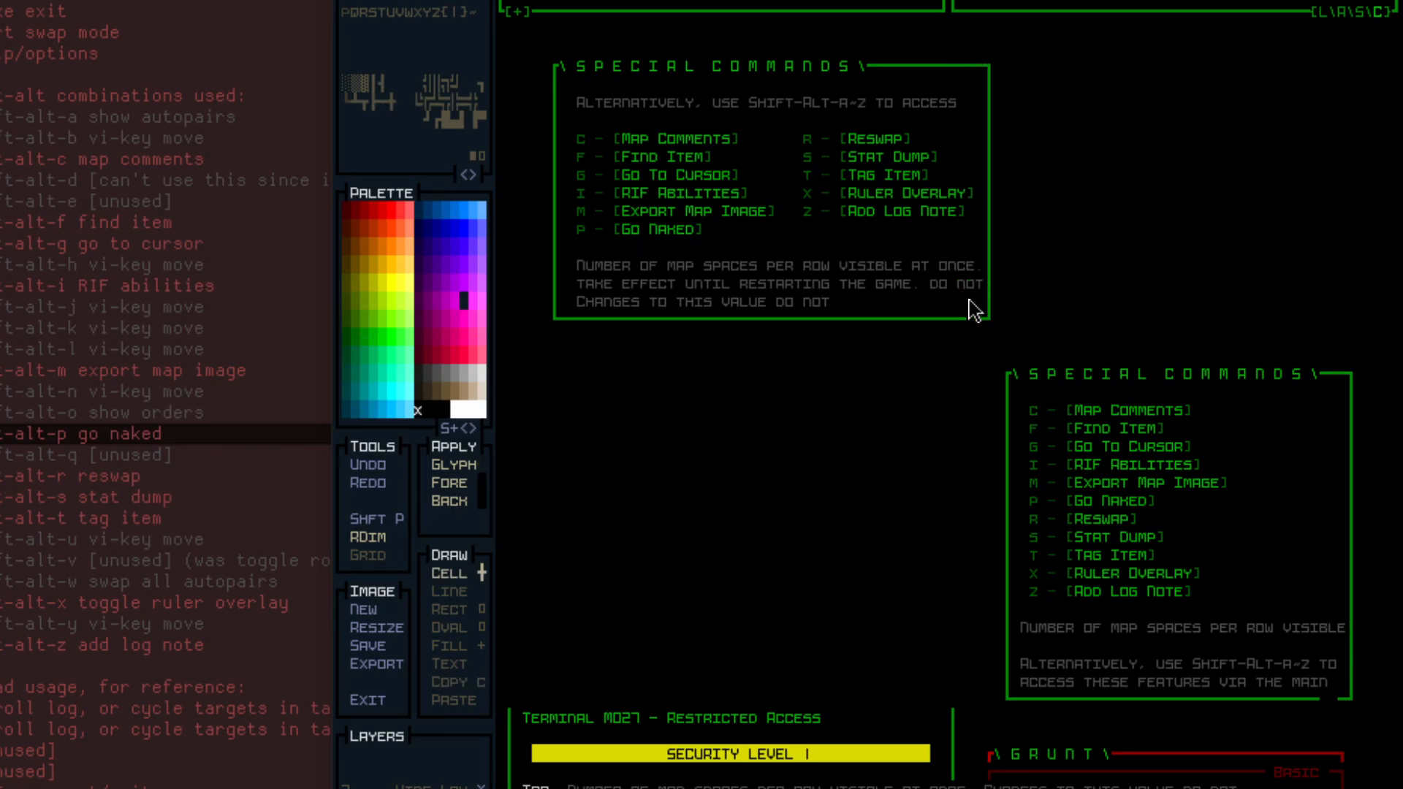
click(979, 285)
click(970, 283)
key(ctrl+z)
click(979, 266)
key(c)
key(c)
Try copying the Shift-Alt-A-Z hint line to the row directly beneath the panel title, and undo it.
right_click(598, 99)
right_click(583, 102)
key(c)
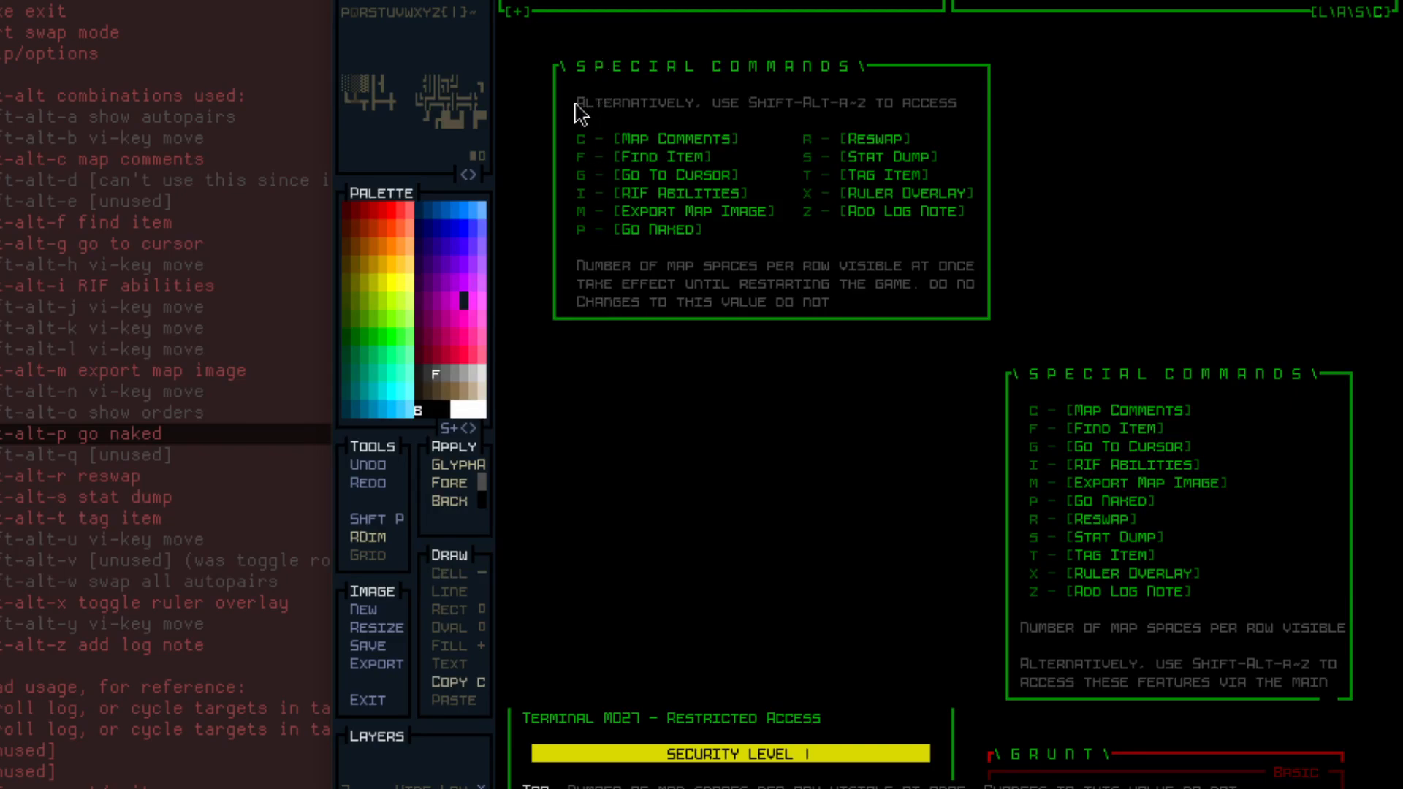
drag(574, 102, 800, 111)
drag(966, 119, 577, 106)
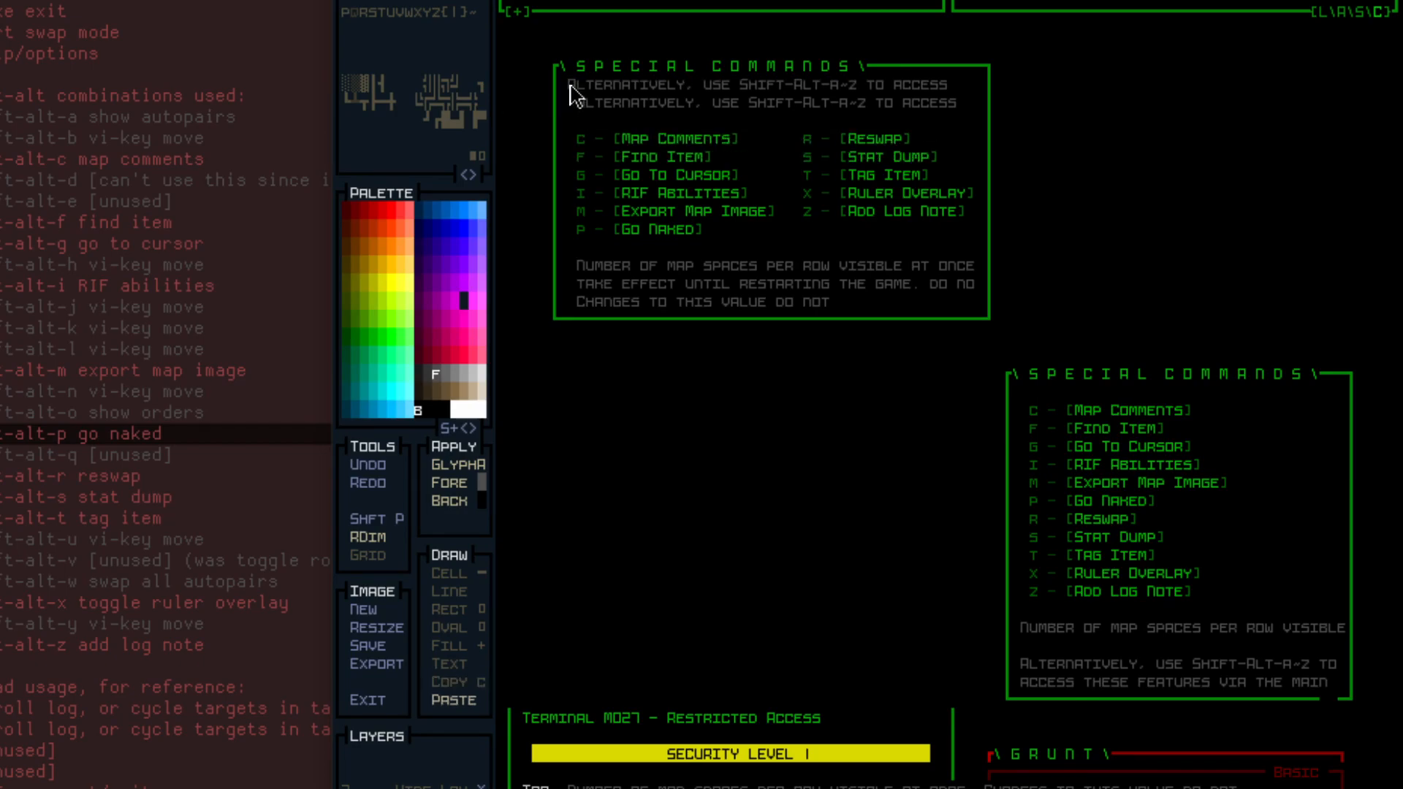
click(574, 86)
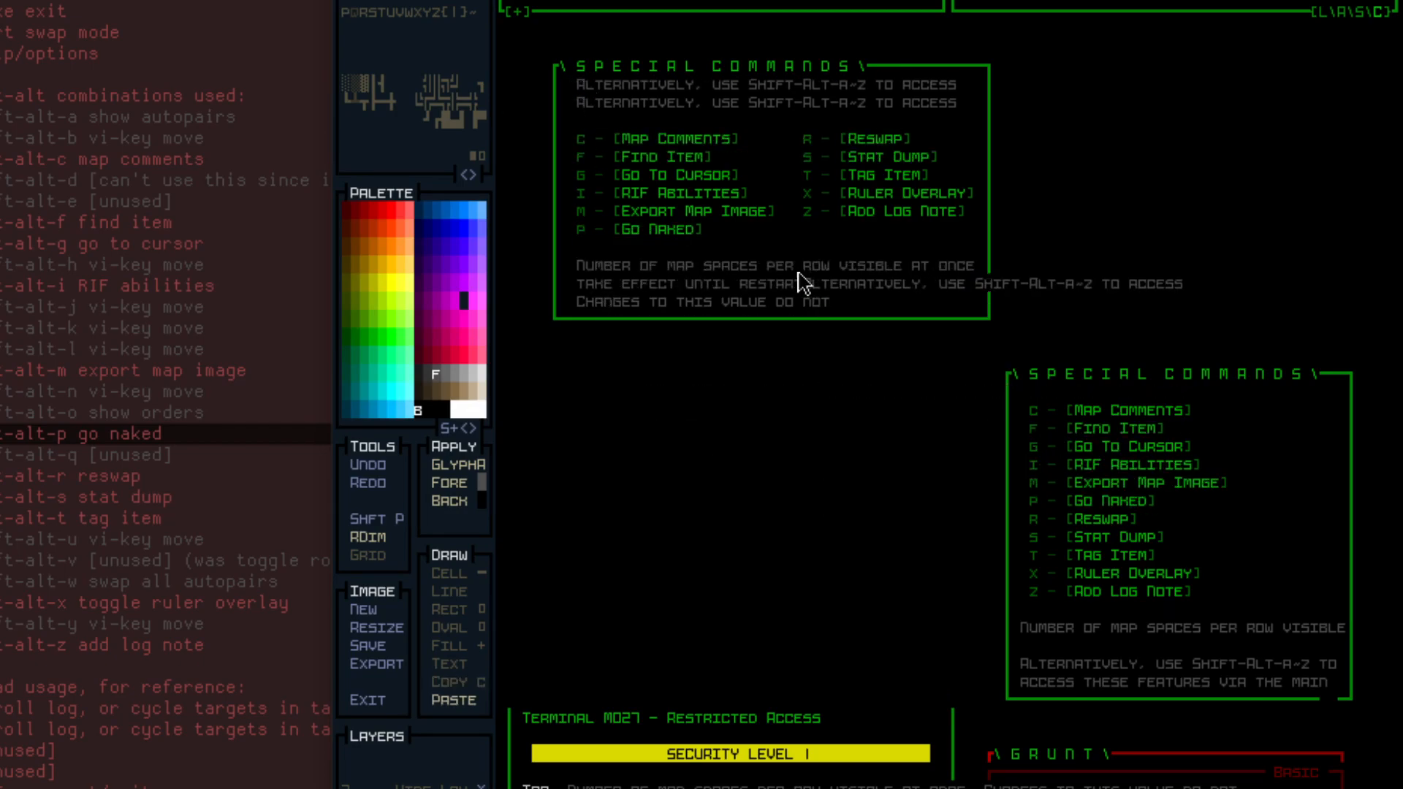
key(ctrl+z)
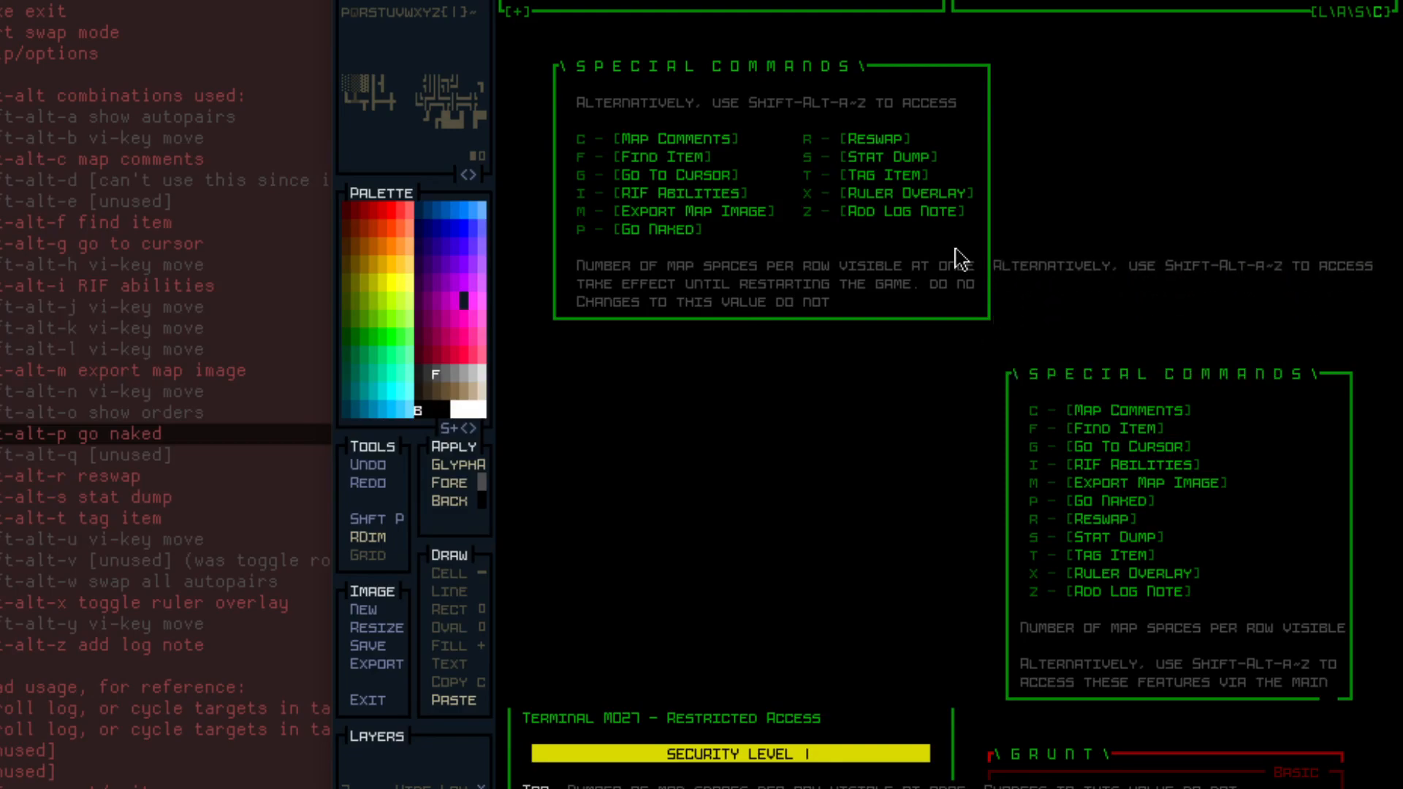
key(c)
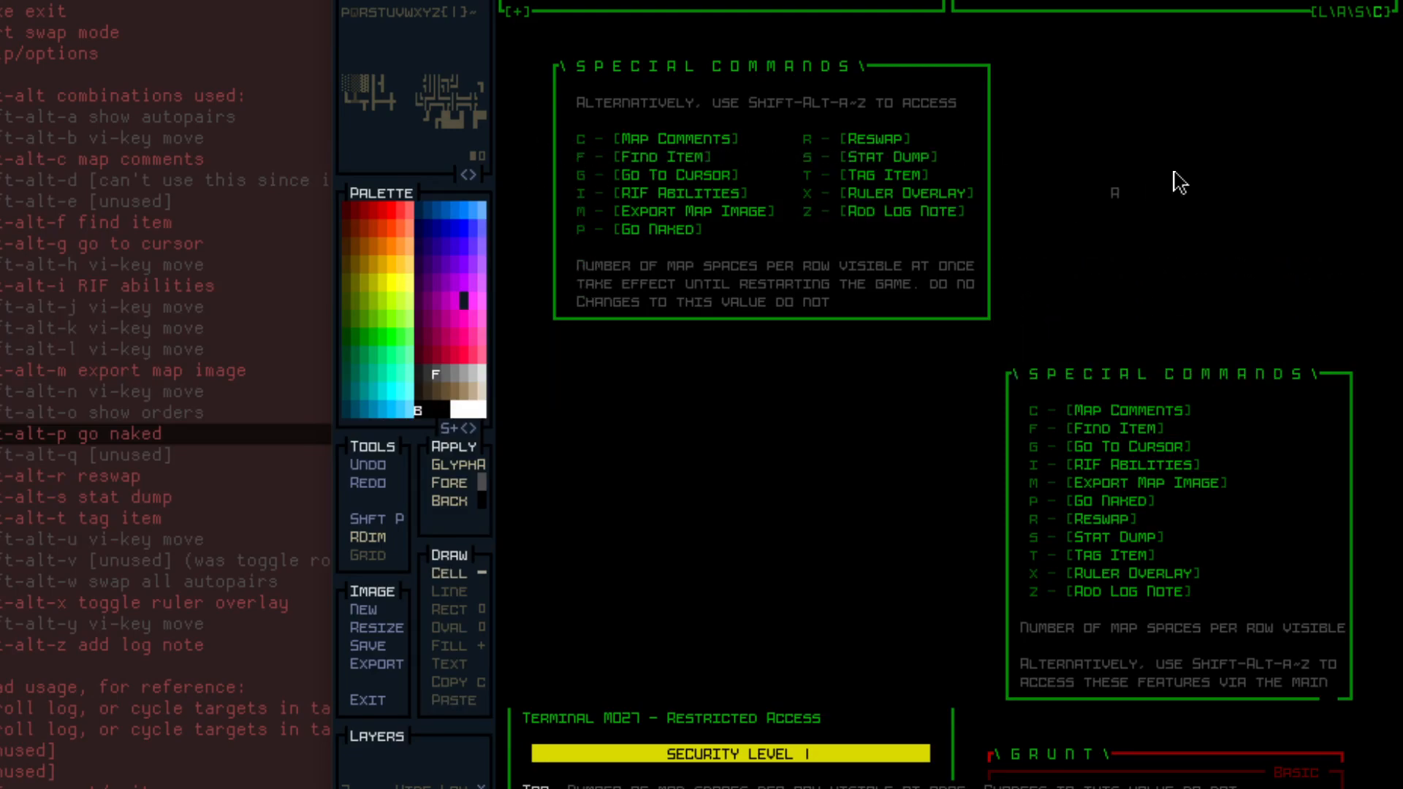
Move the new panel's right border one column outward to widen the panel.
key(ctrl+c)
drag(992, 73, 974, 342)
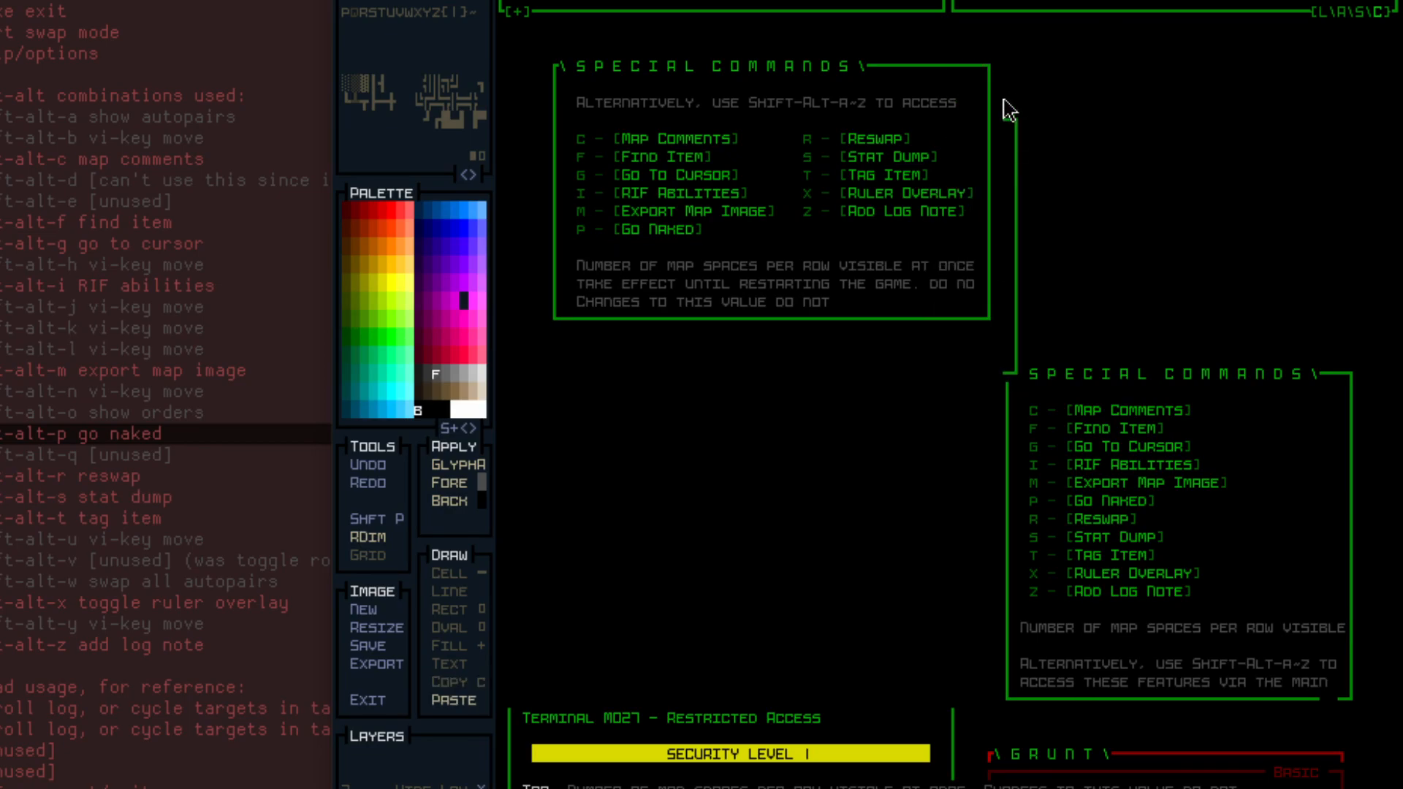
click(992, 59)
key(c)
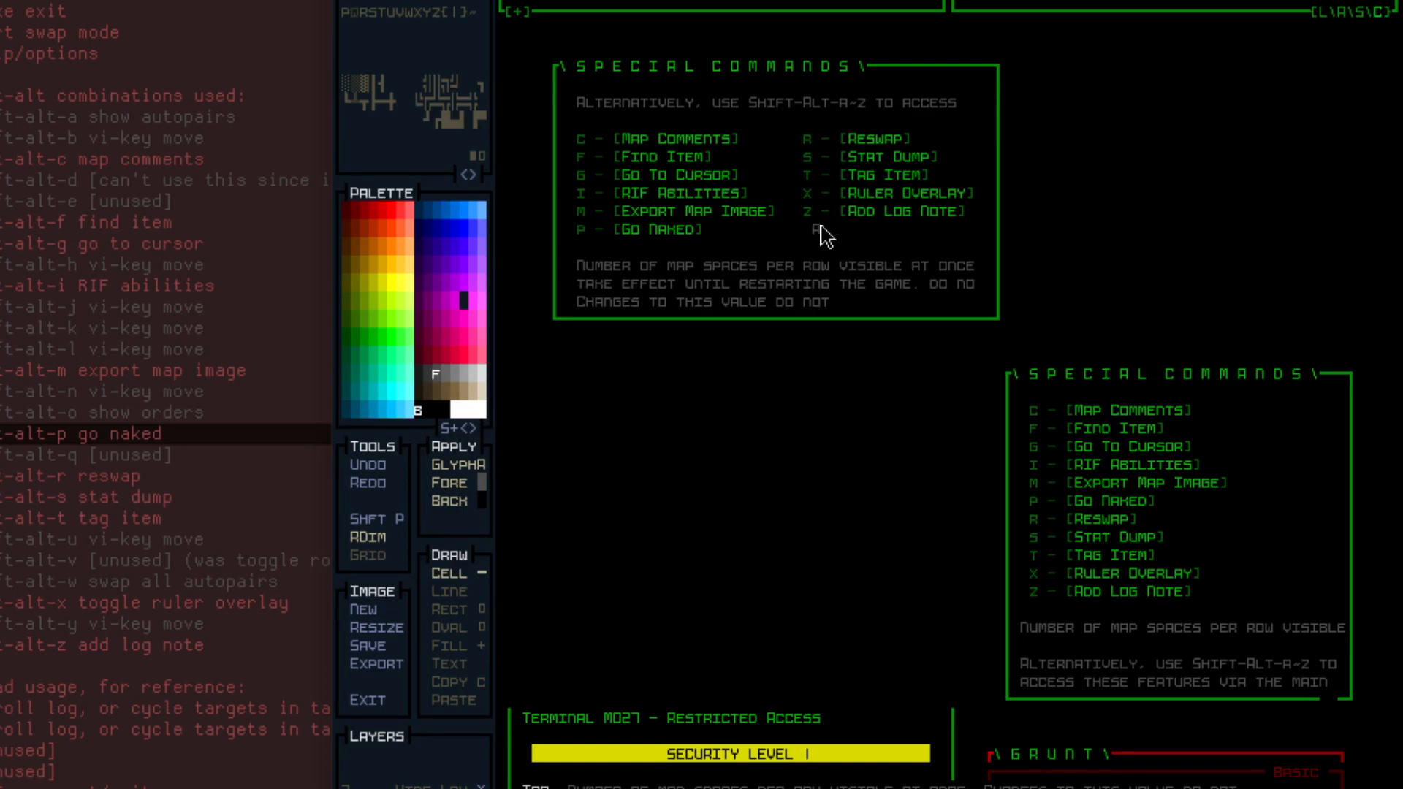
key(c)
drag(806, 235, 968, 241)
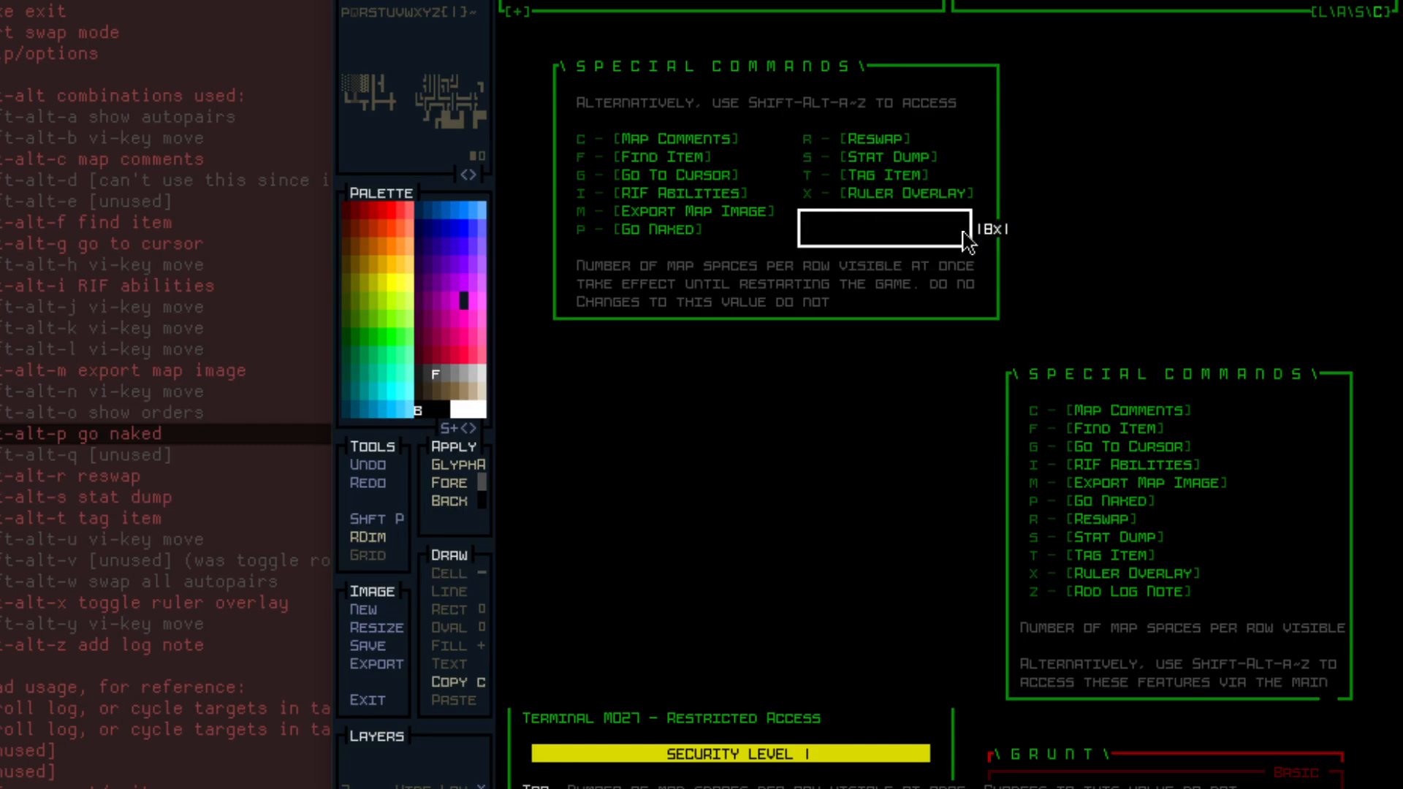
drag(968, 239, 972, 234)
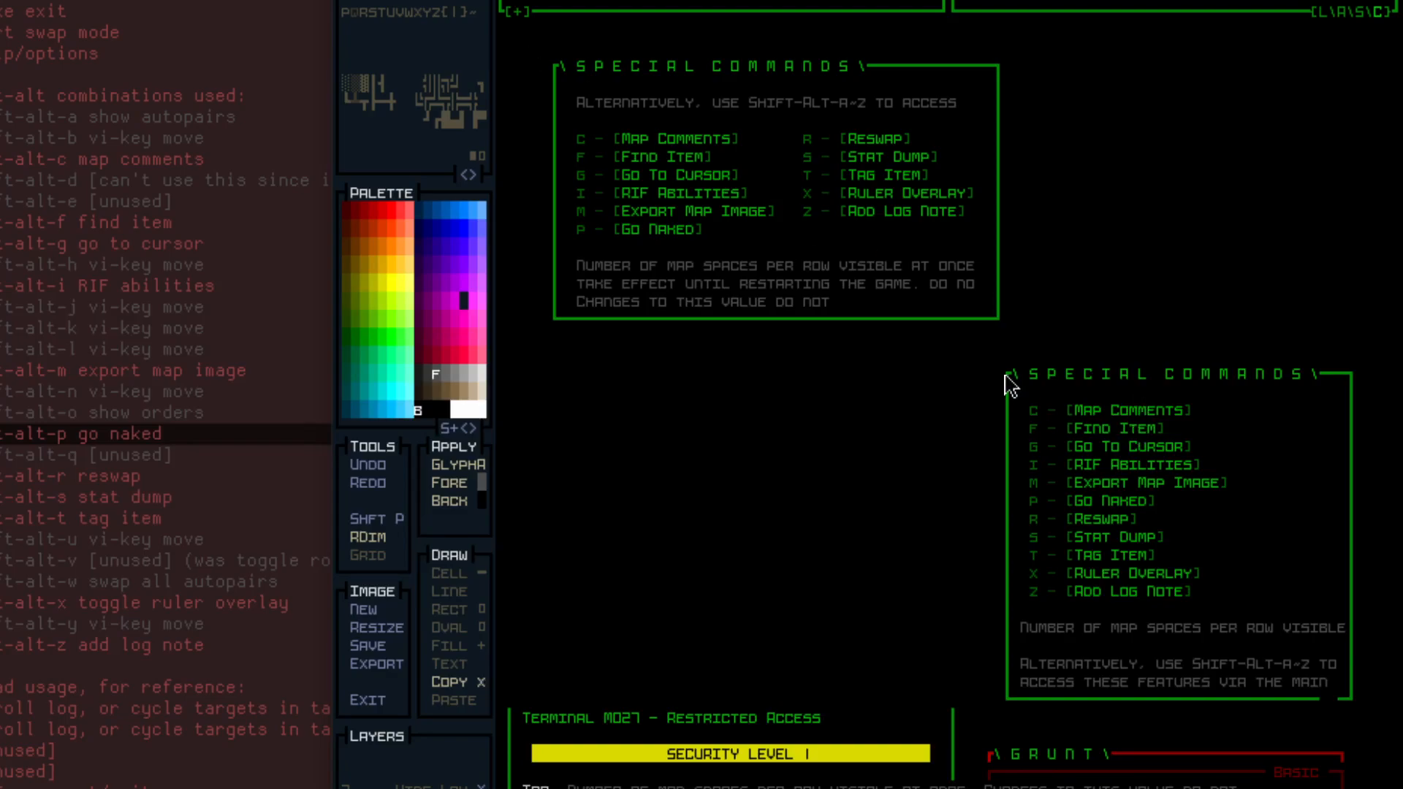
Move the old single-column panel up and outward, and place a copy of the two-column panel beneath the upper one.
drag(1002, 373, 1365, 688)
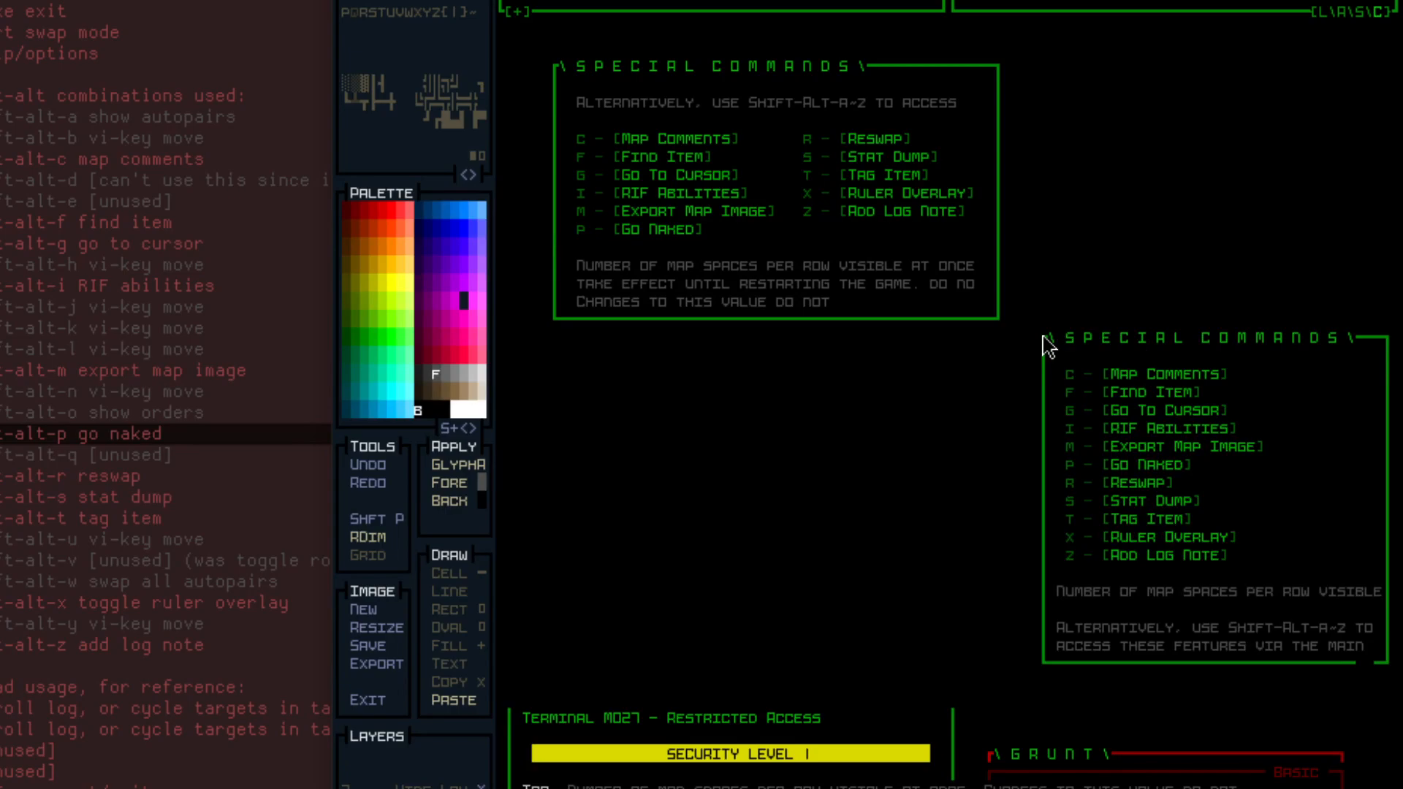
key(ctrl+c)
drag(1007, 29, 549, 318)
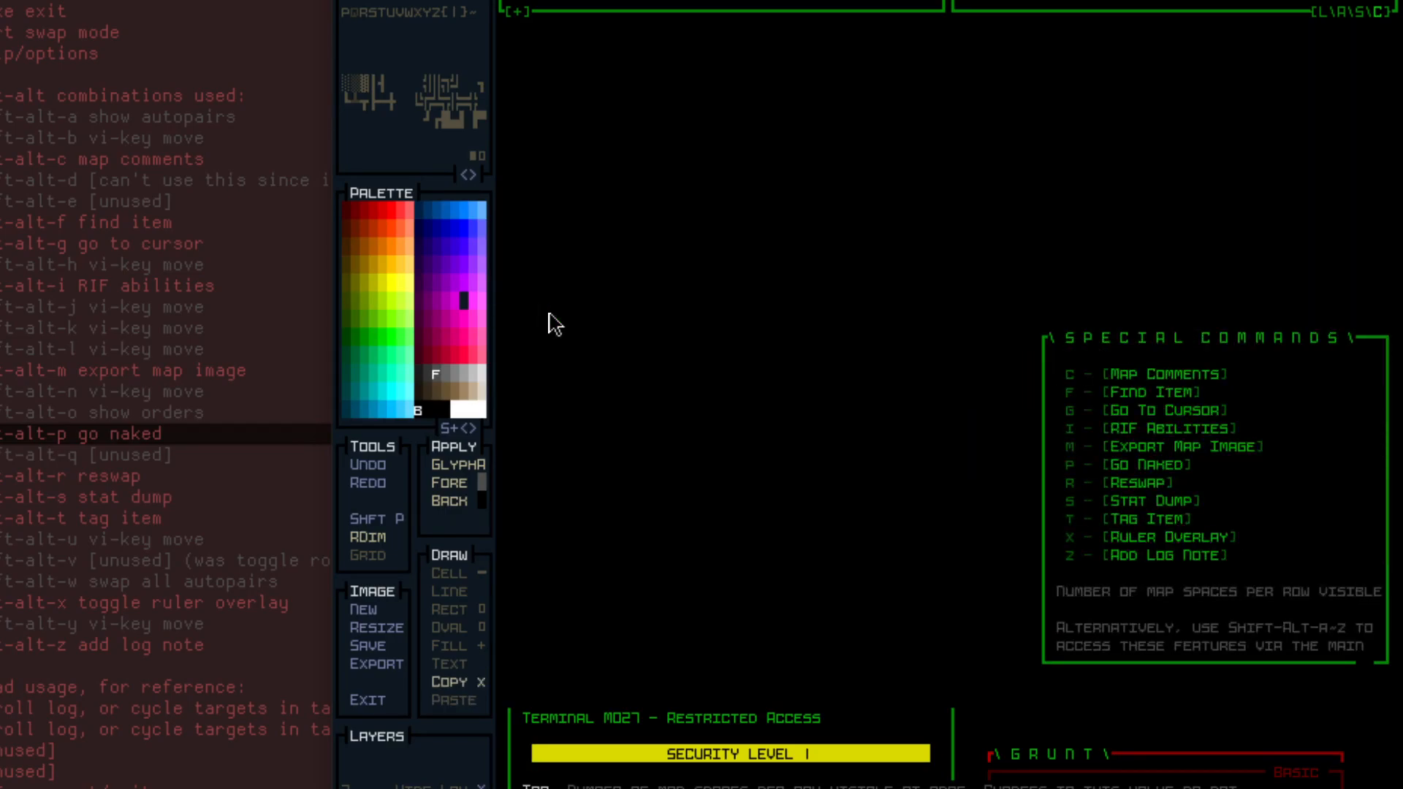
click(549, 393)
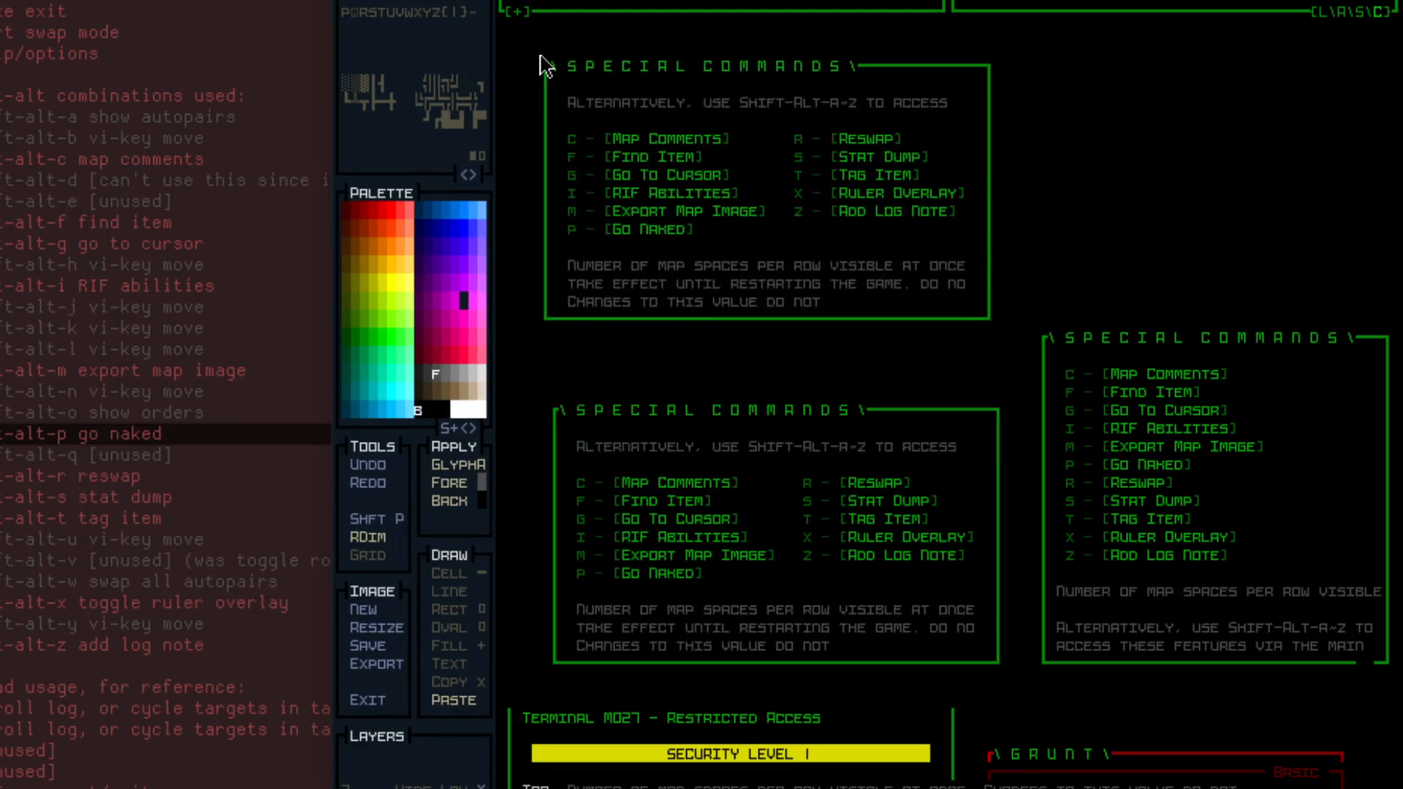
click(543, 60)
Remove the P - [Go Naked] row from the upper two-column panel by moving its description and bottom border up one row.
key(ctrl+x)
key(ctrl+c)
drag(542, 262, 1015, 347)
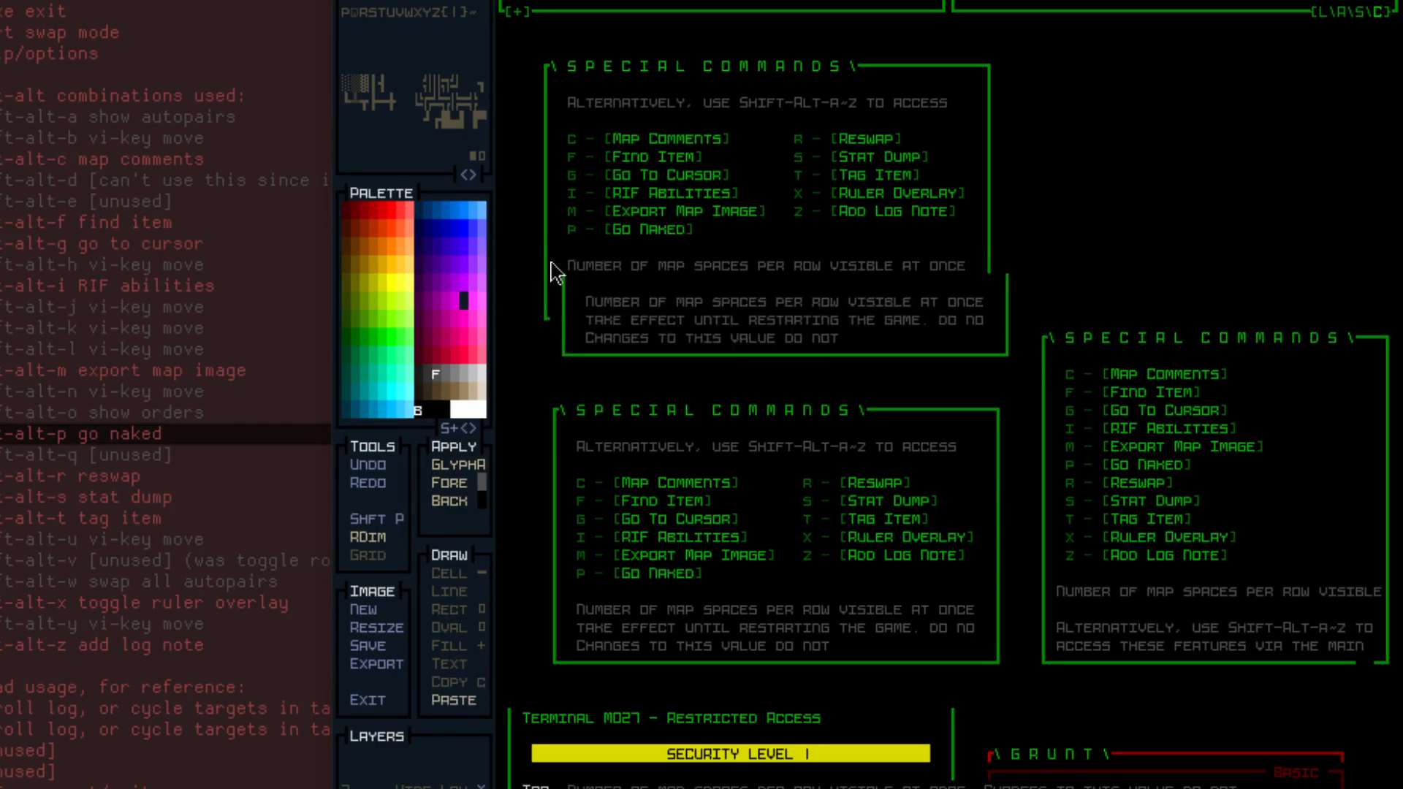
click(533, 232)
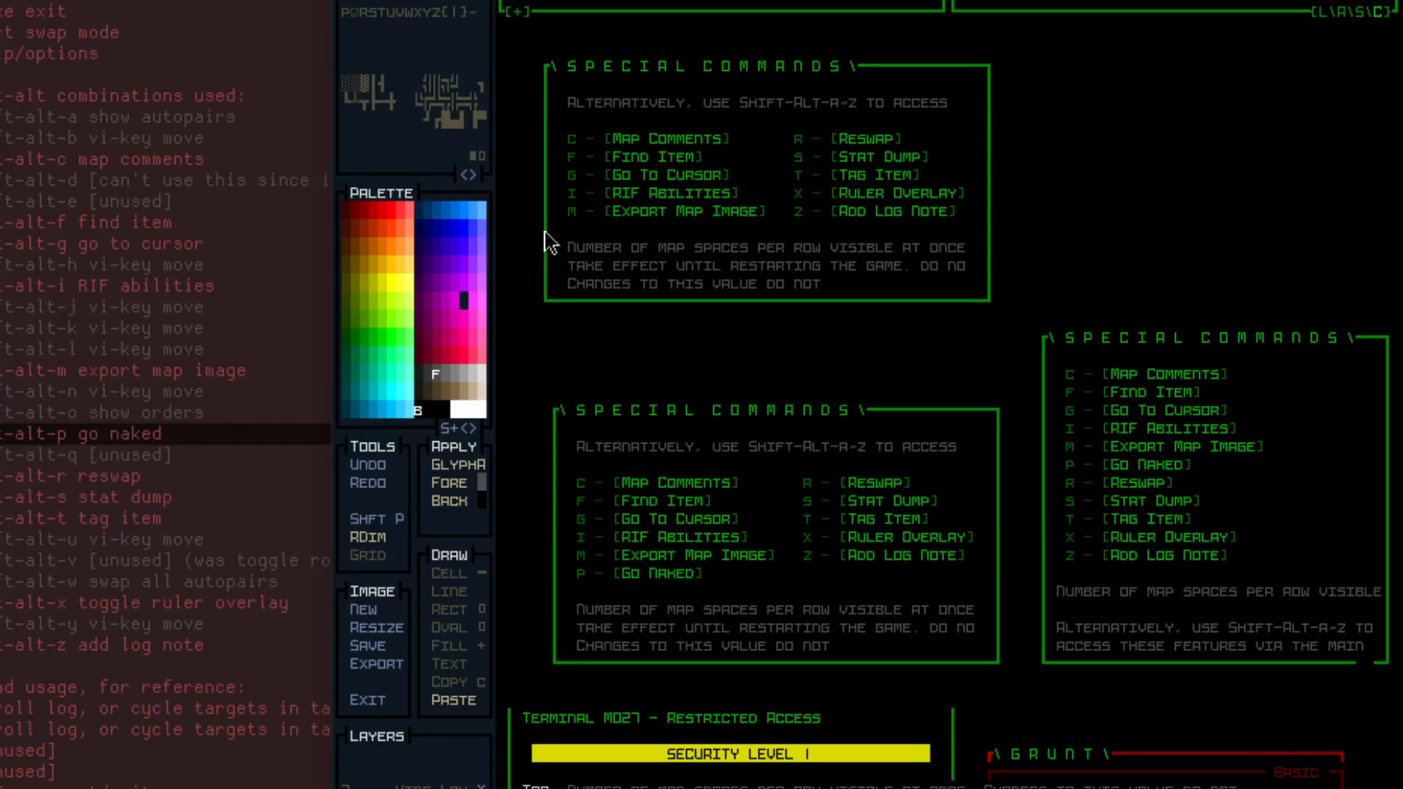
Erase a small gap in the upper two-column panel's bottom border, just inside its right corner.
key(c)
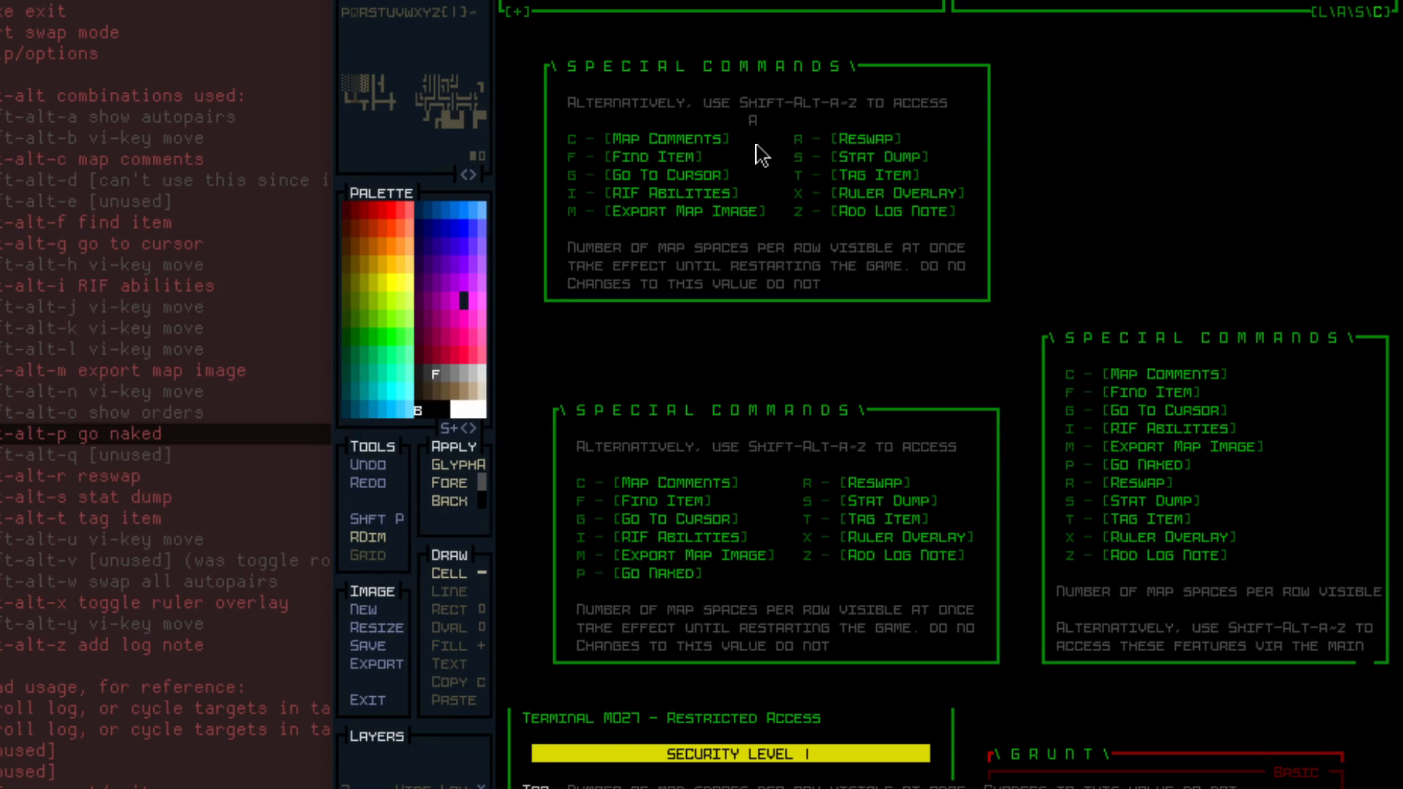
key(c)
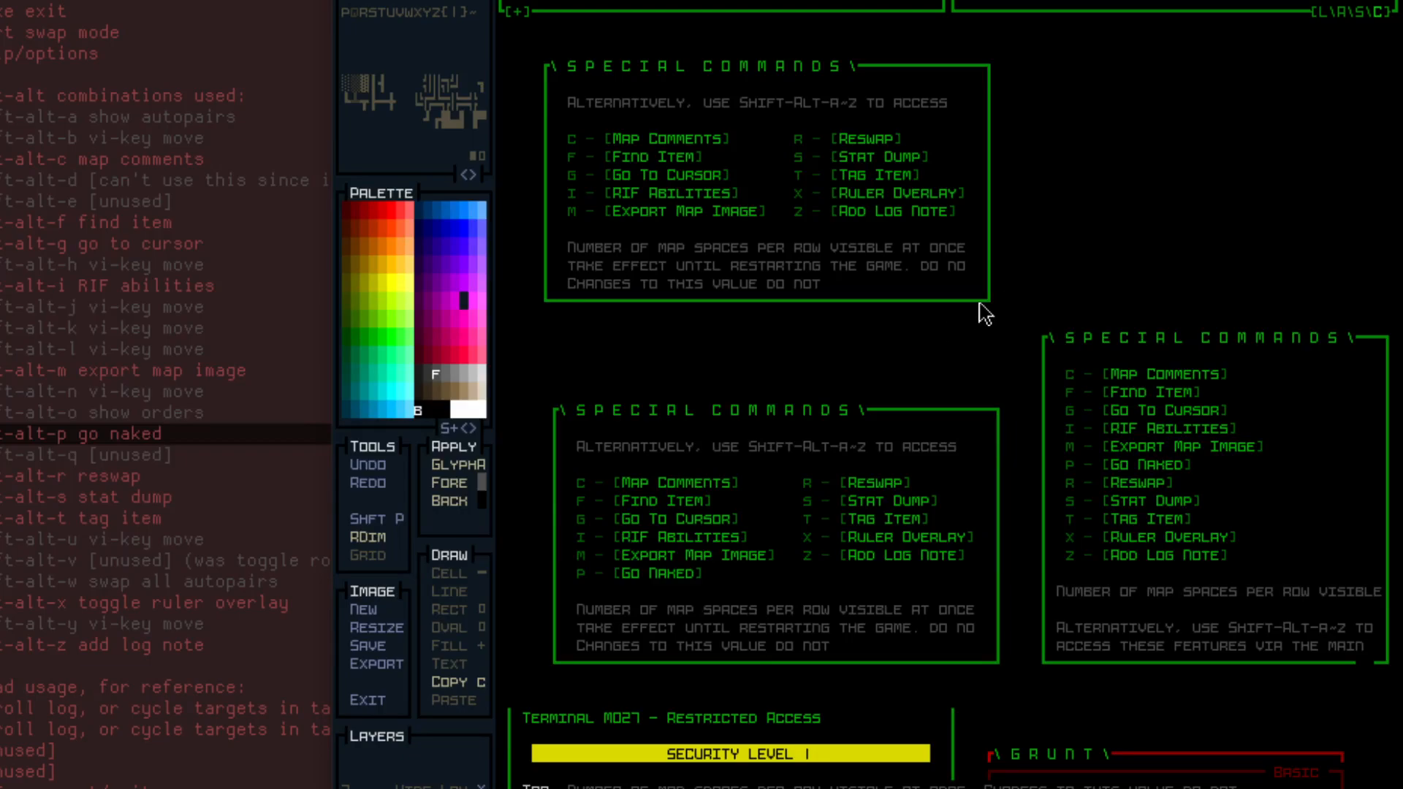
right_click(958, 344)
key(c)
click(974, 302)
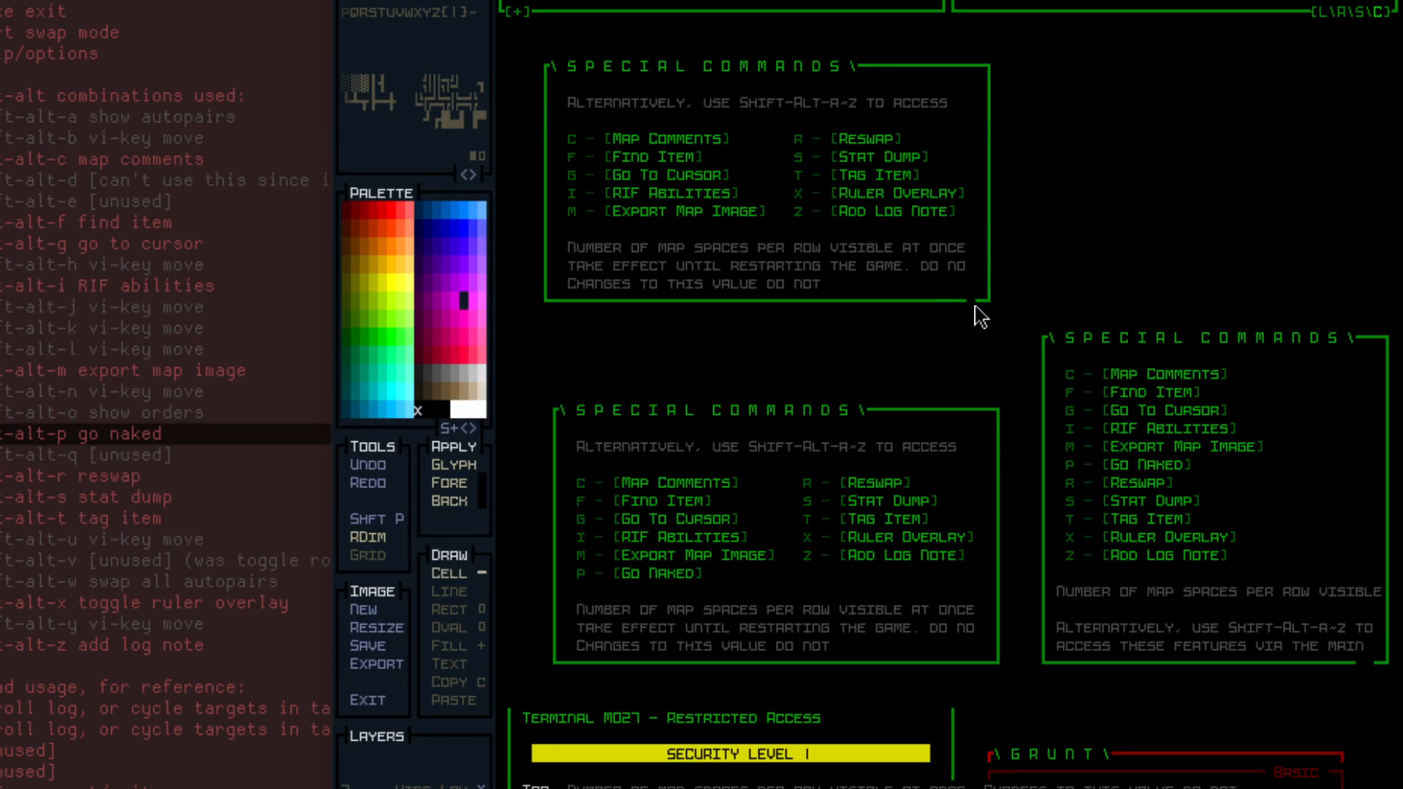
click(972, 308)
Browse the saved mockups for a panel reference and open ROBOT HACKING2.
key(Tab)
scroll(401, 687, down, 4)
click(401, 685)
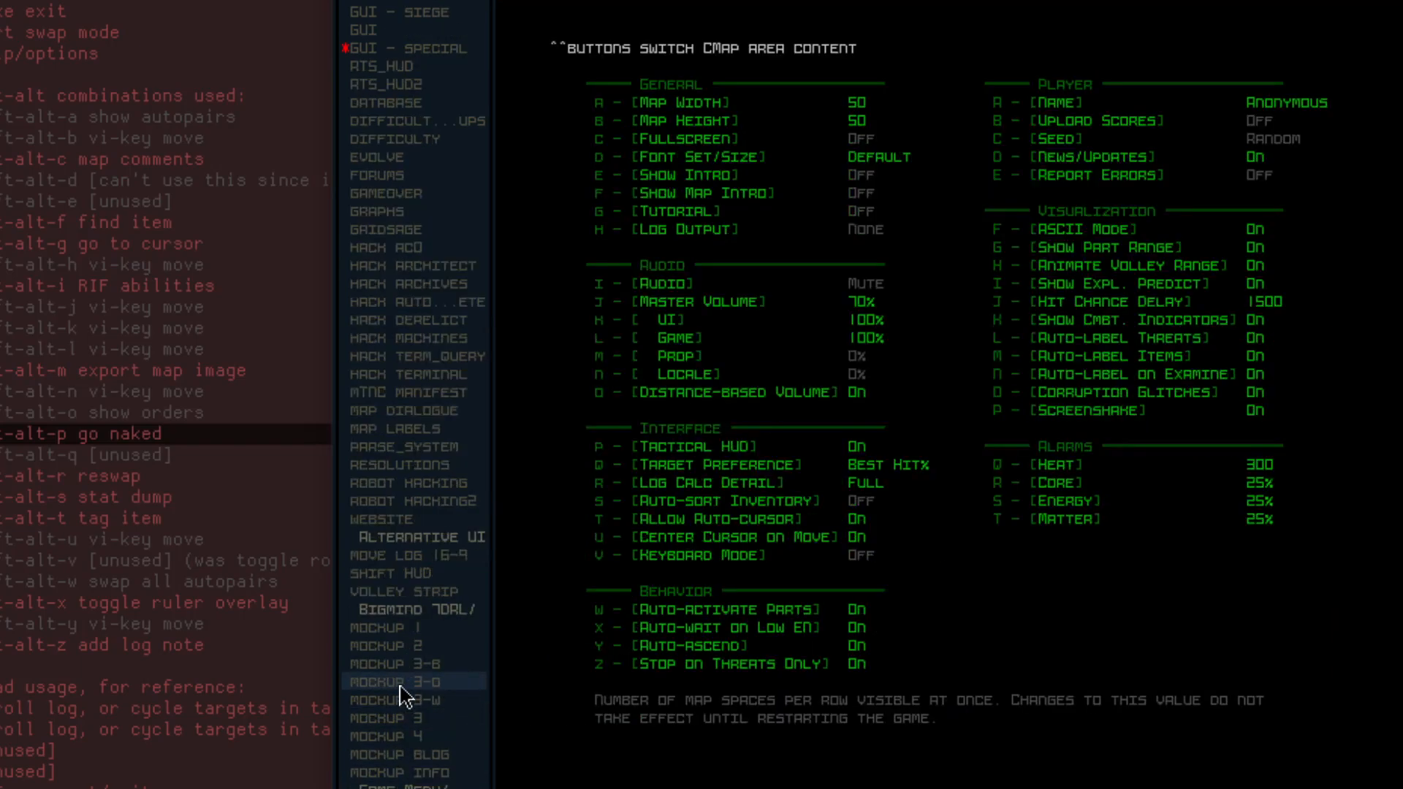
scroll(403, 687, up, 4)
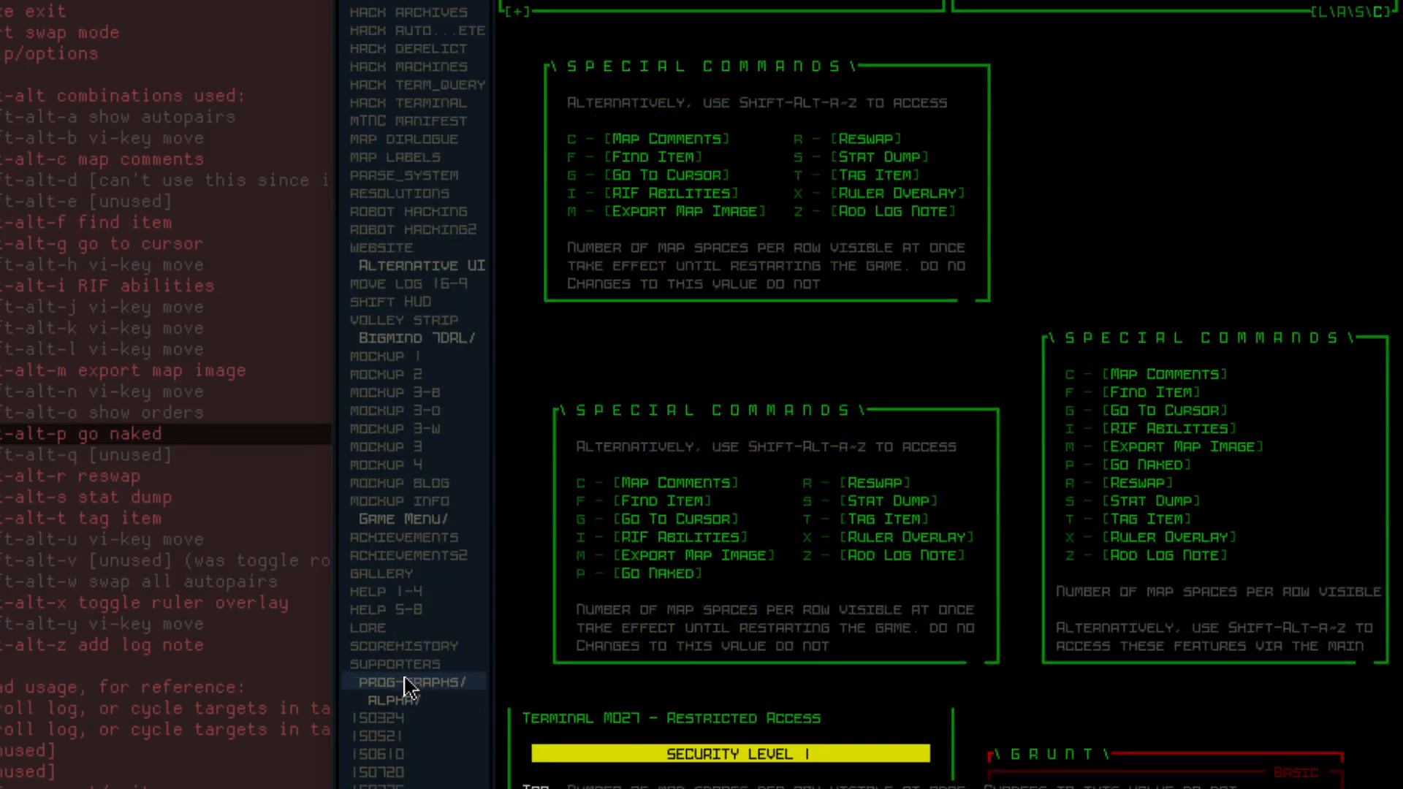
scroll(409, 690, up, 1)
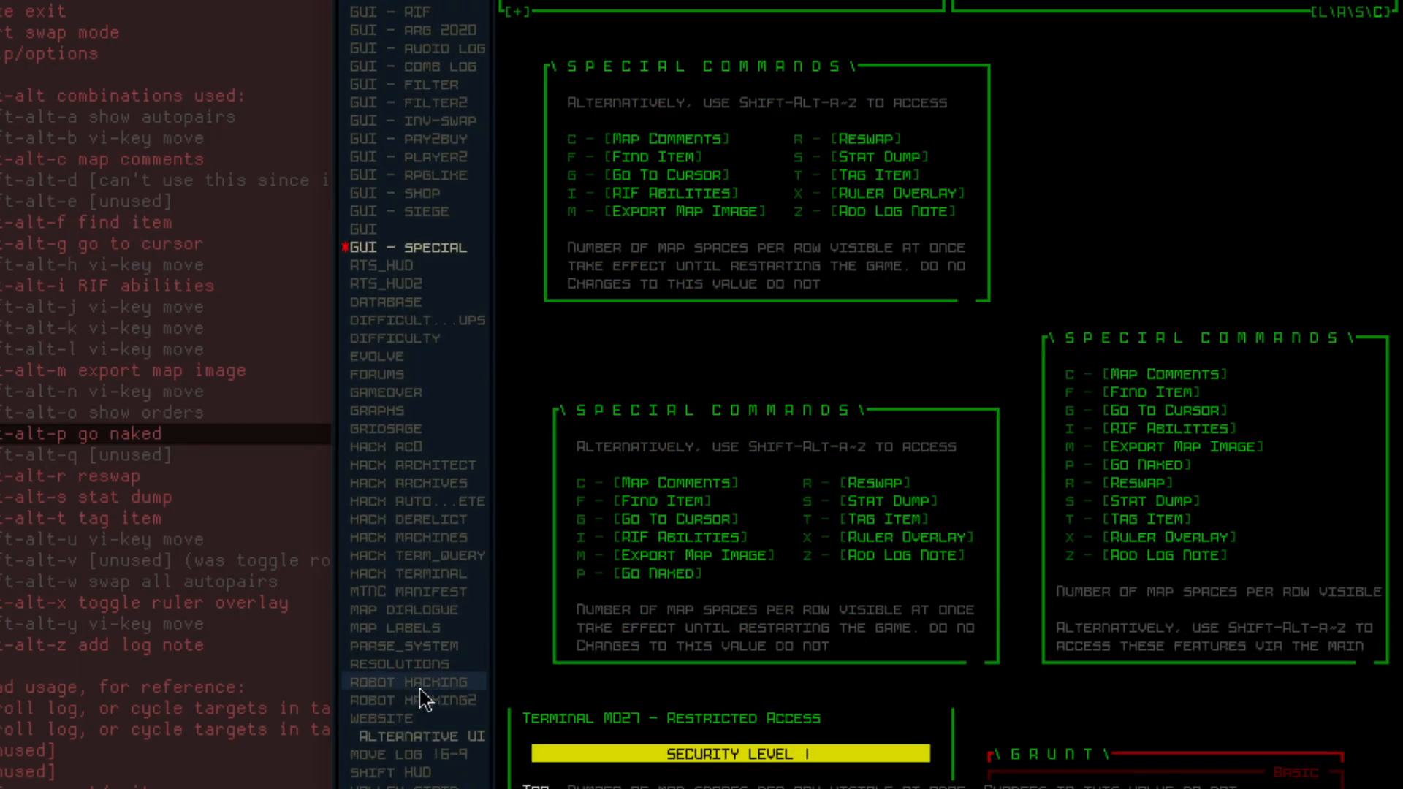
click(438, 718)
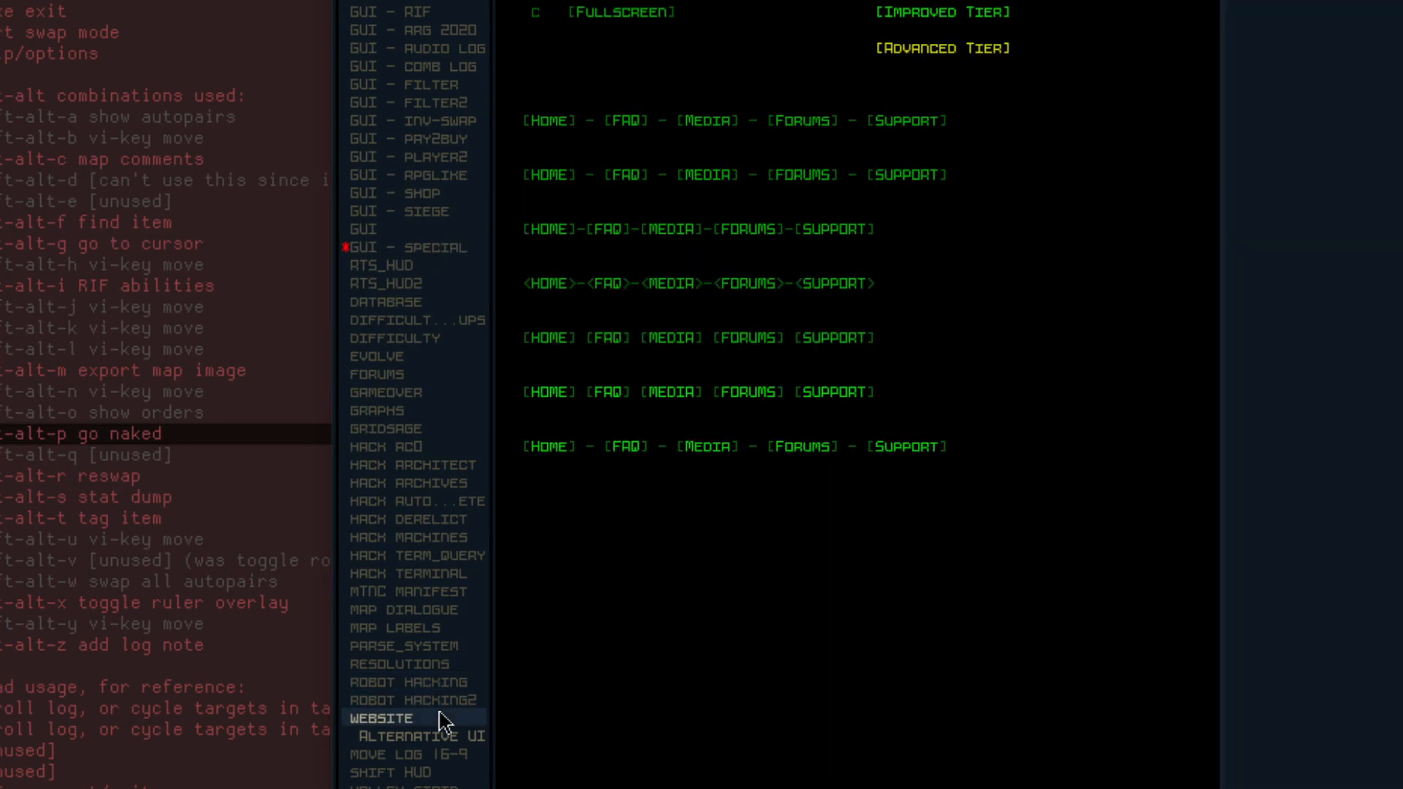
click(439, 702)
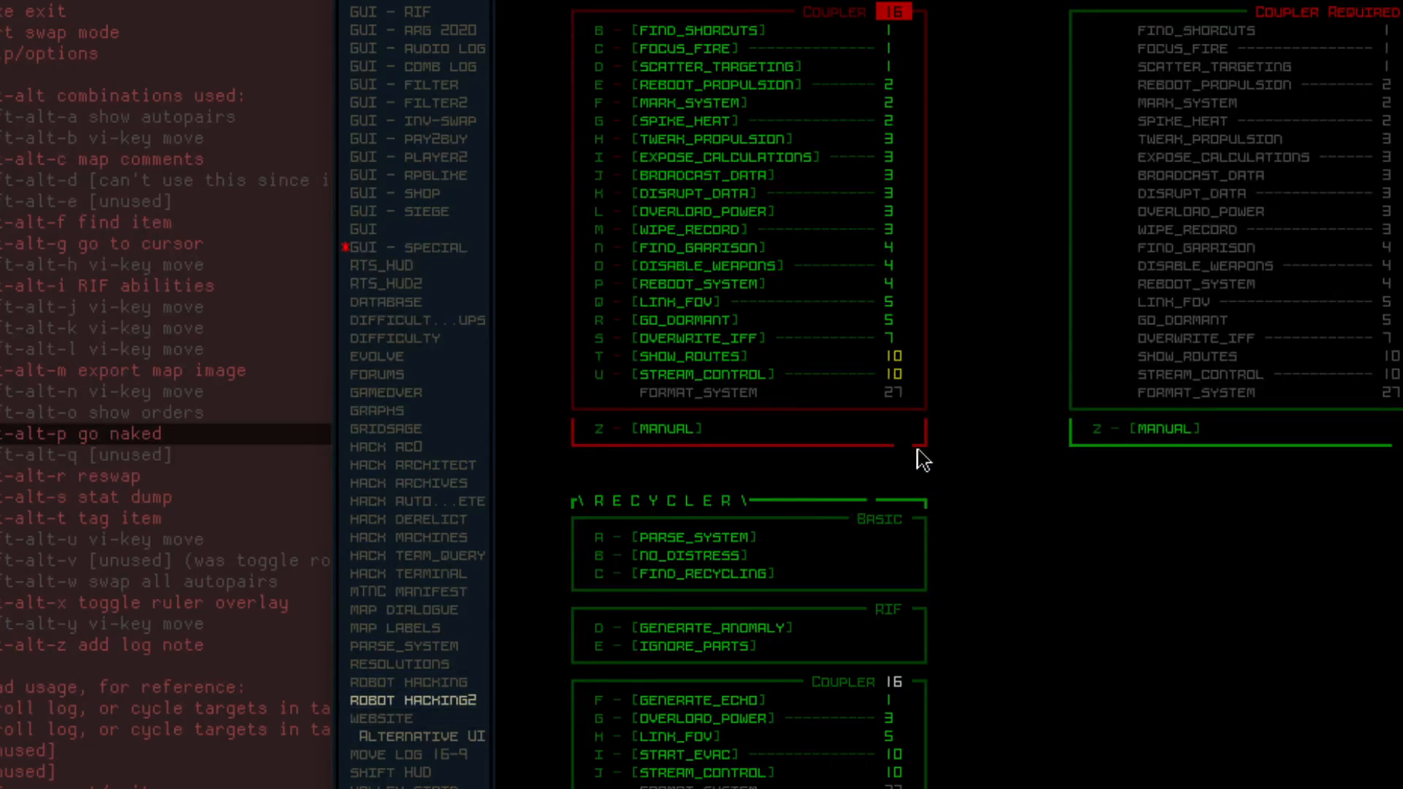
Examine the bordered hacking panels in ROBOT HACKING2, showing and hiding the second layer's context help and notes.
key(Tab)
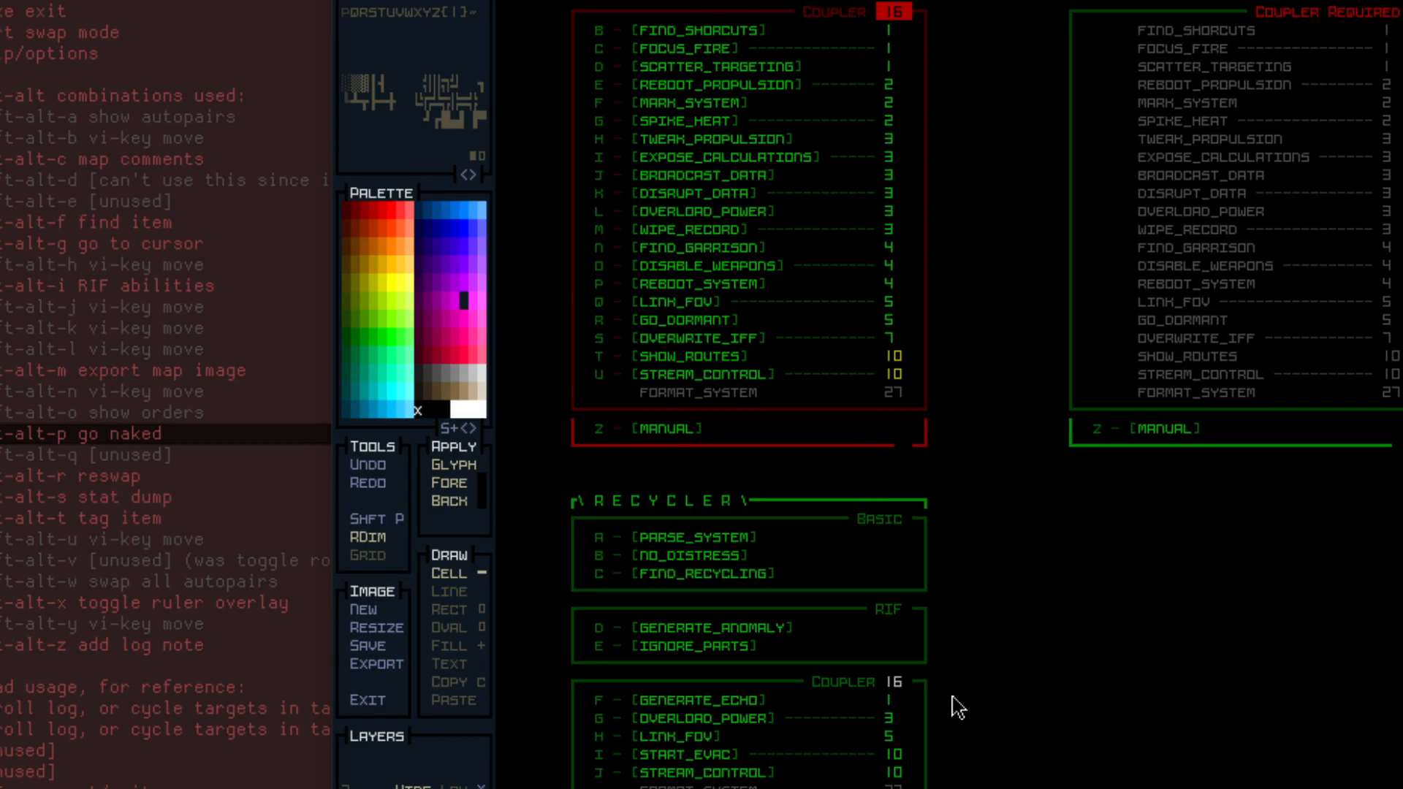
key(Tab)
key(Down)
key(Tab)
key(Tab)
key(Down)
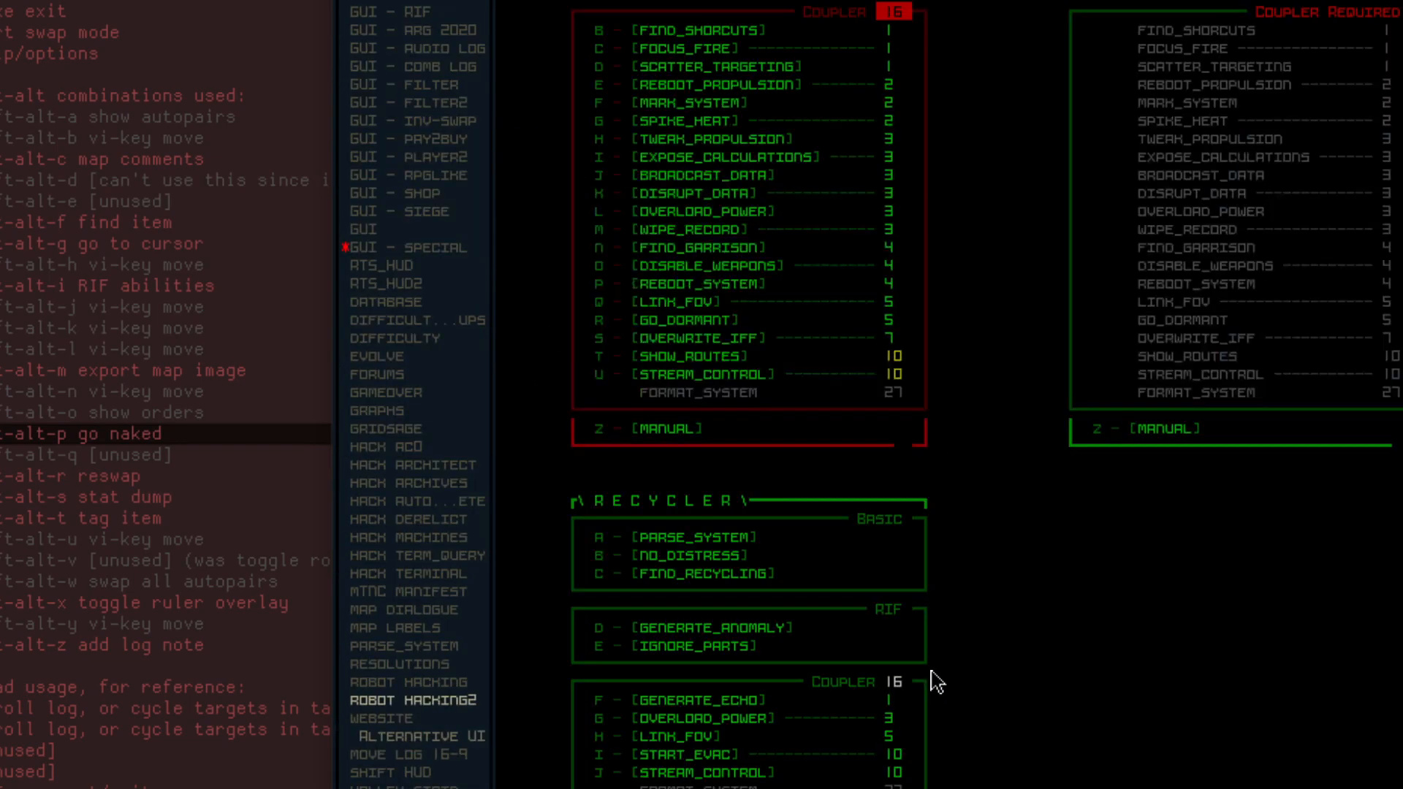
key(Tab)
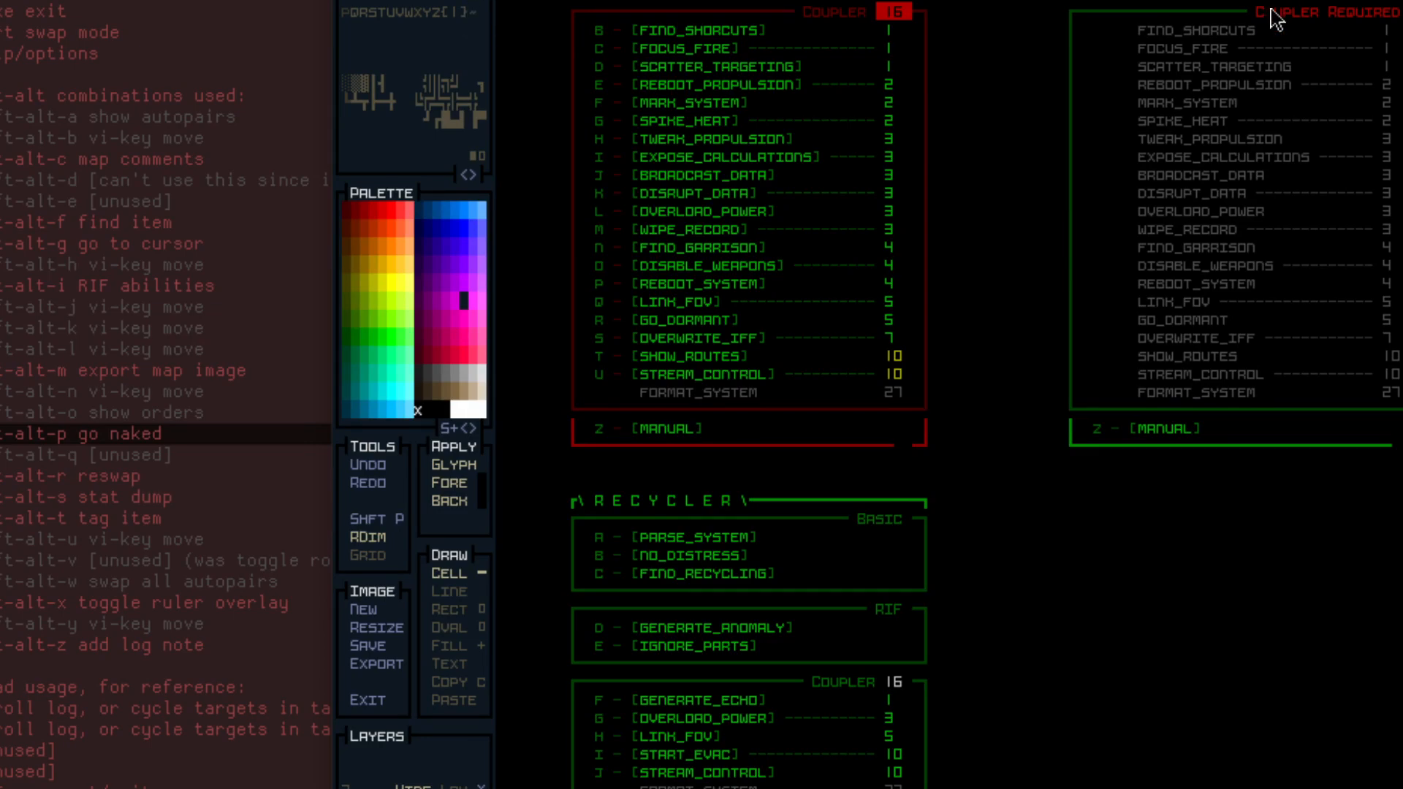
key(ctrl+2)
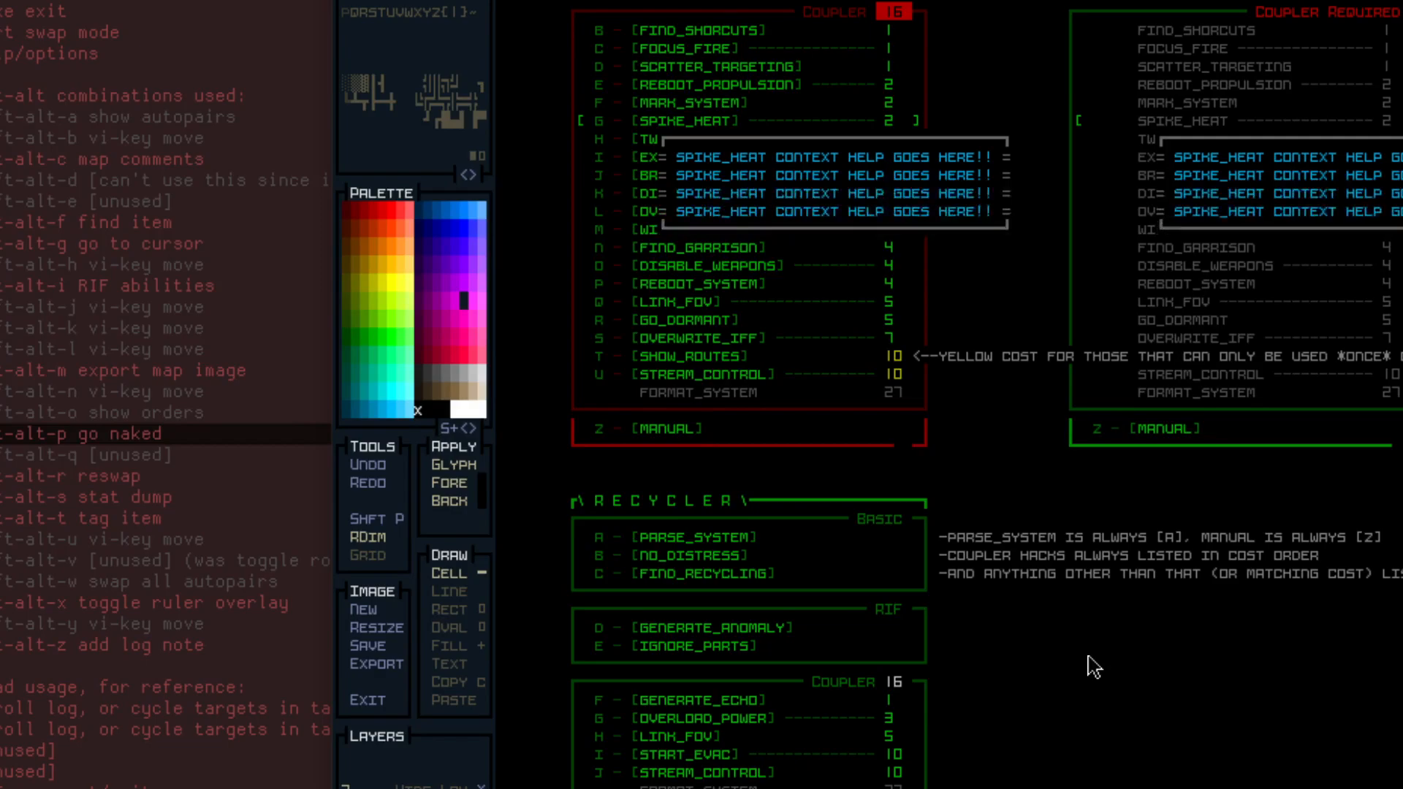
key(ctrl+2)
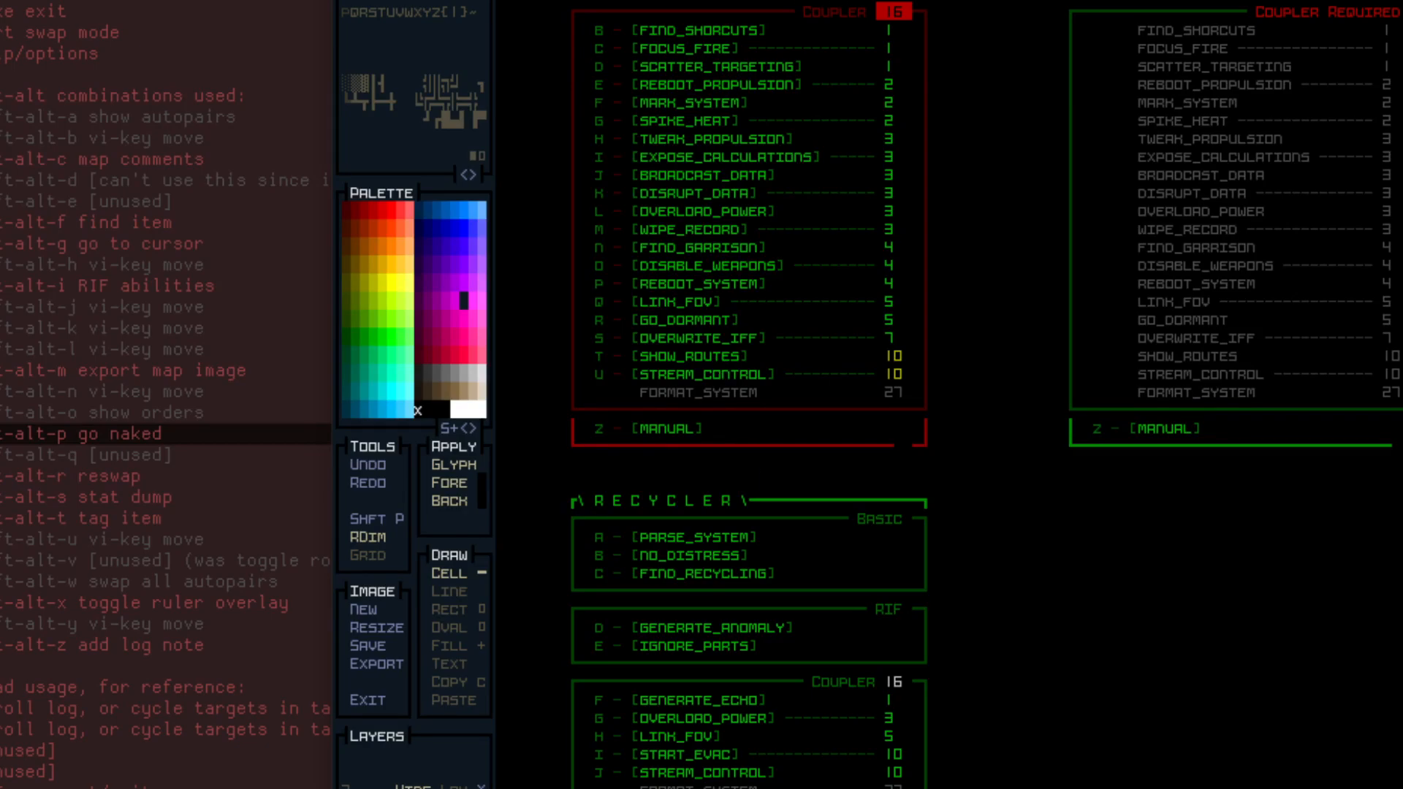
Finish checking the ROBOT HACKING2 reference and return to the GUI - SPECIAL mockup.
right_click(889, 2)
key(Tab)
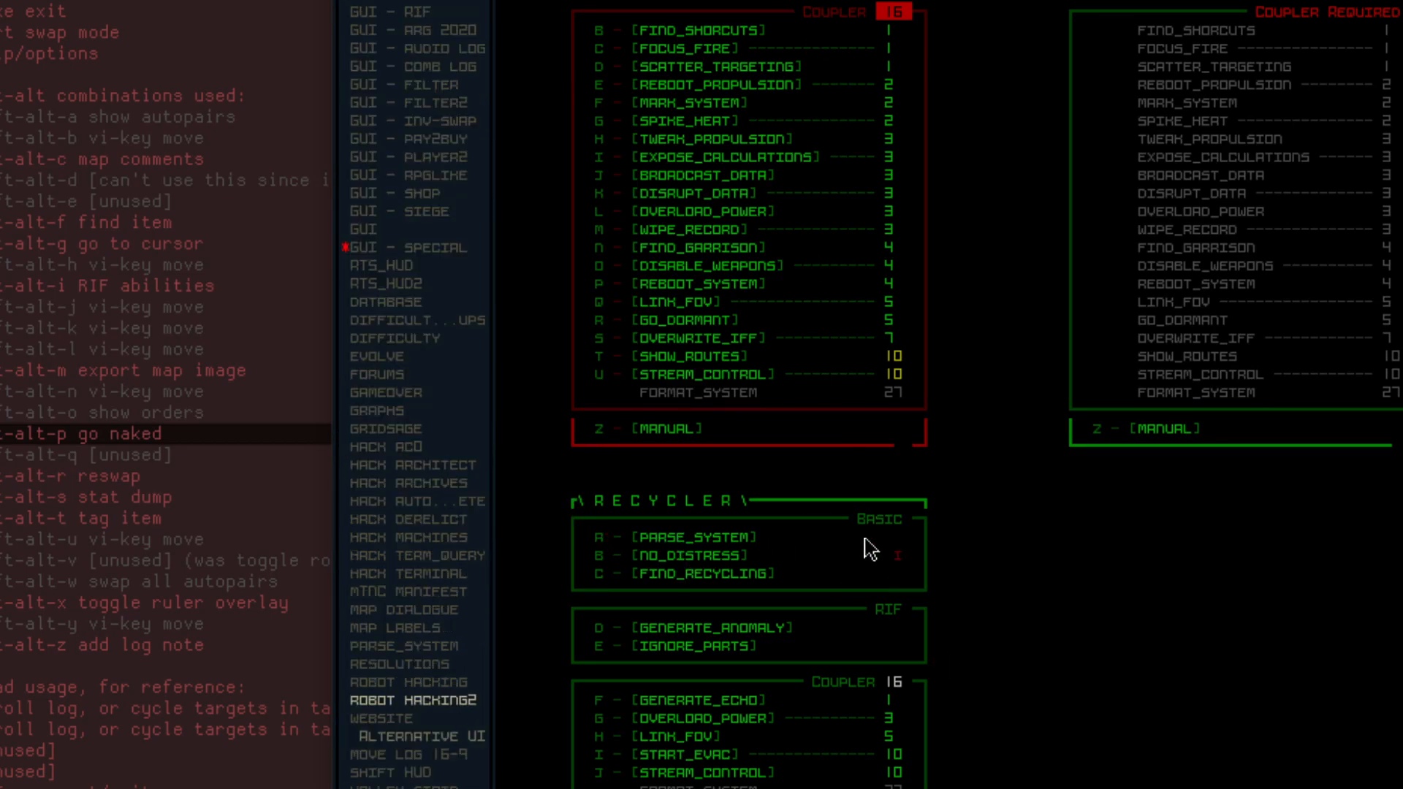
key(Down)
key(Tab)
key(Up)
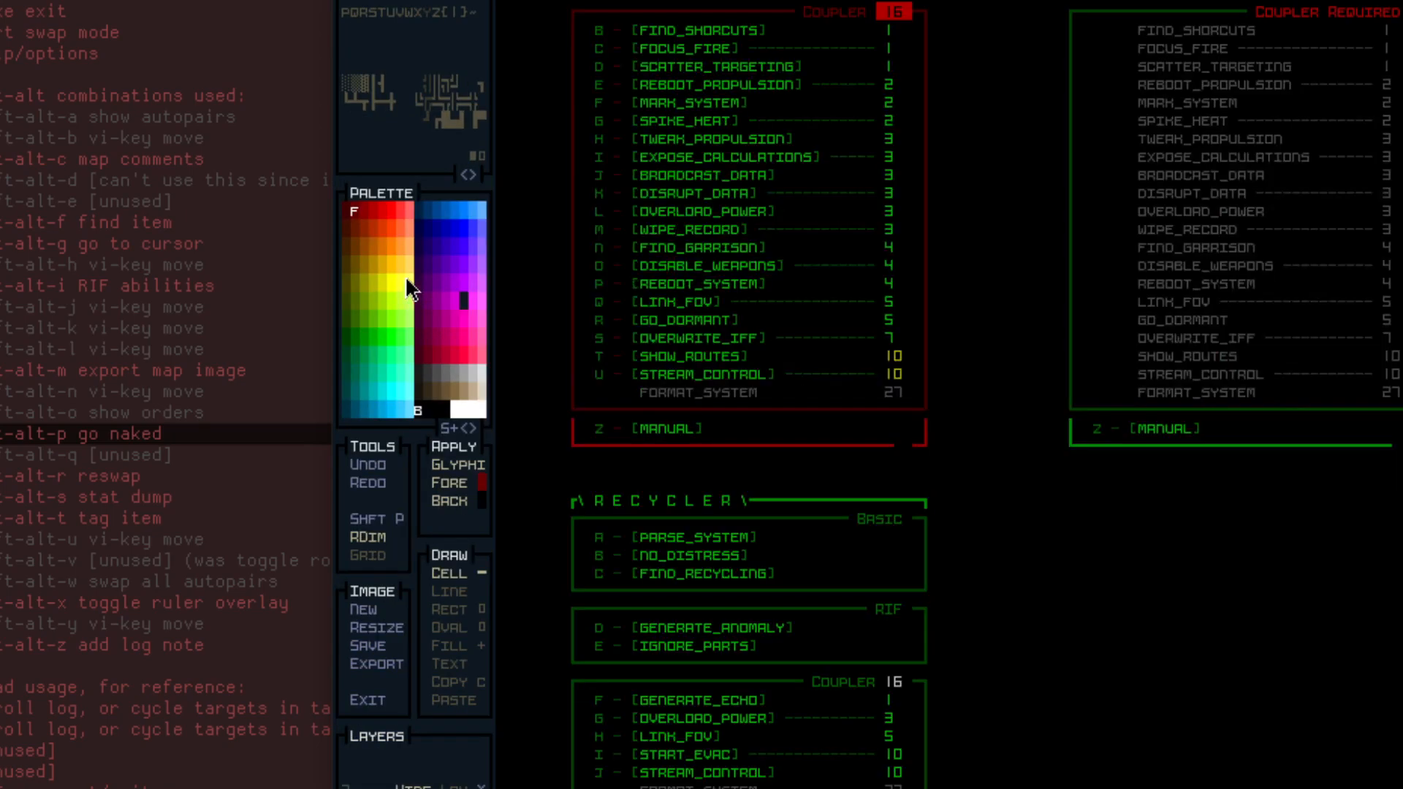
key(Tab)
click(407, 249)
key(Tab)
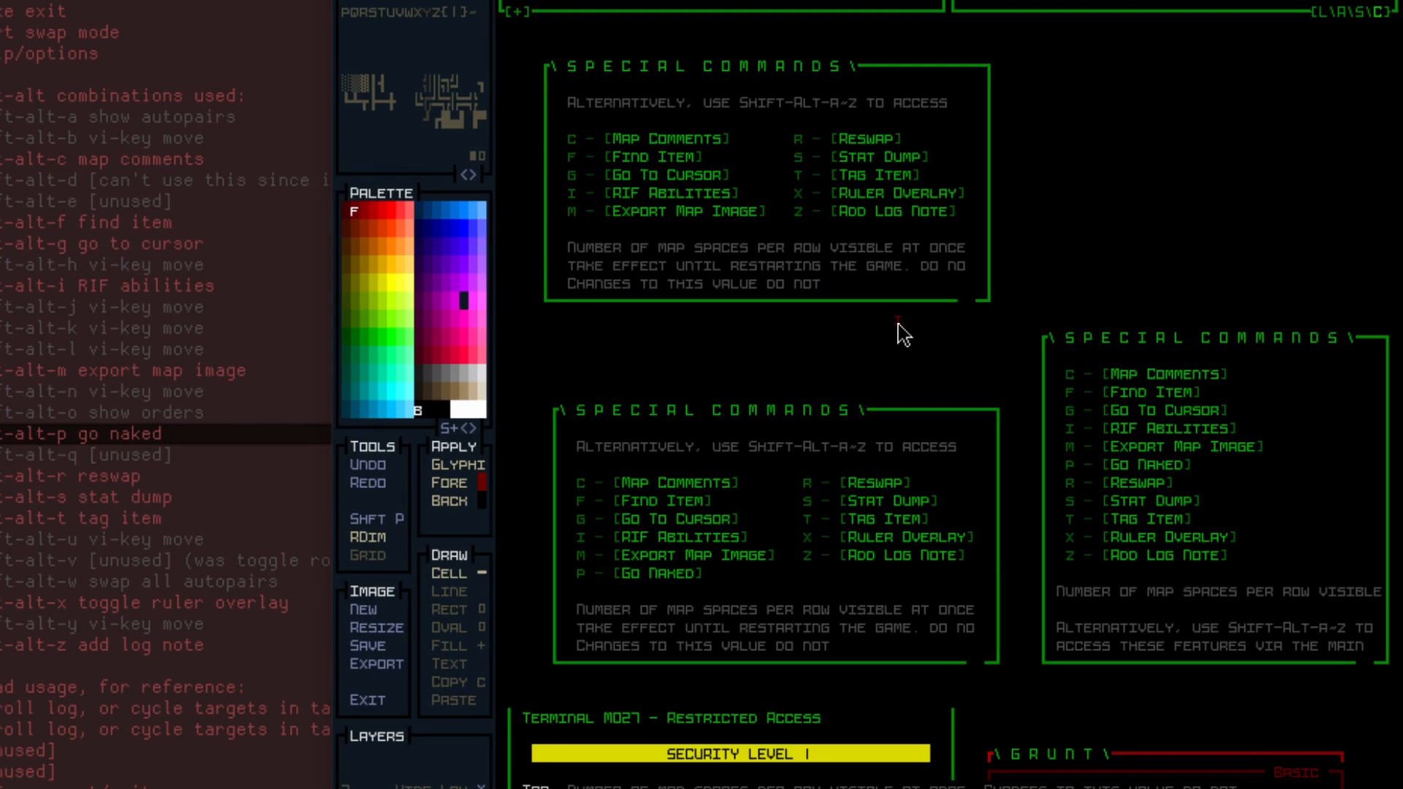
Sample the green line glyph from the upper panel's bottom border and switch to Copy.
right_click(898, 300)
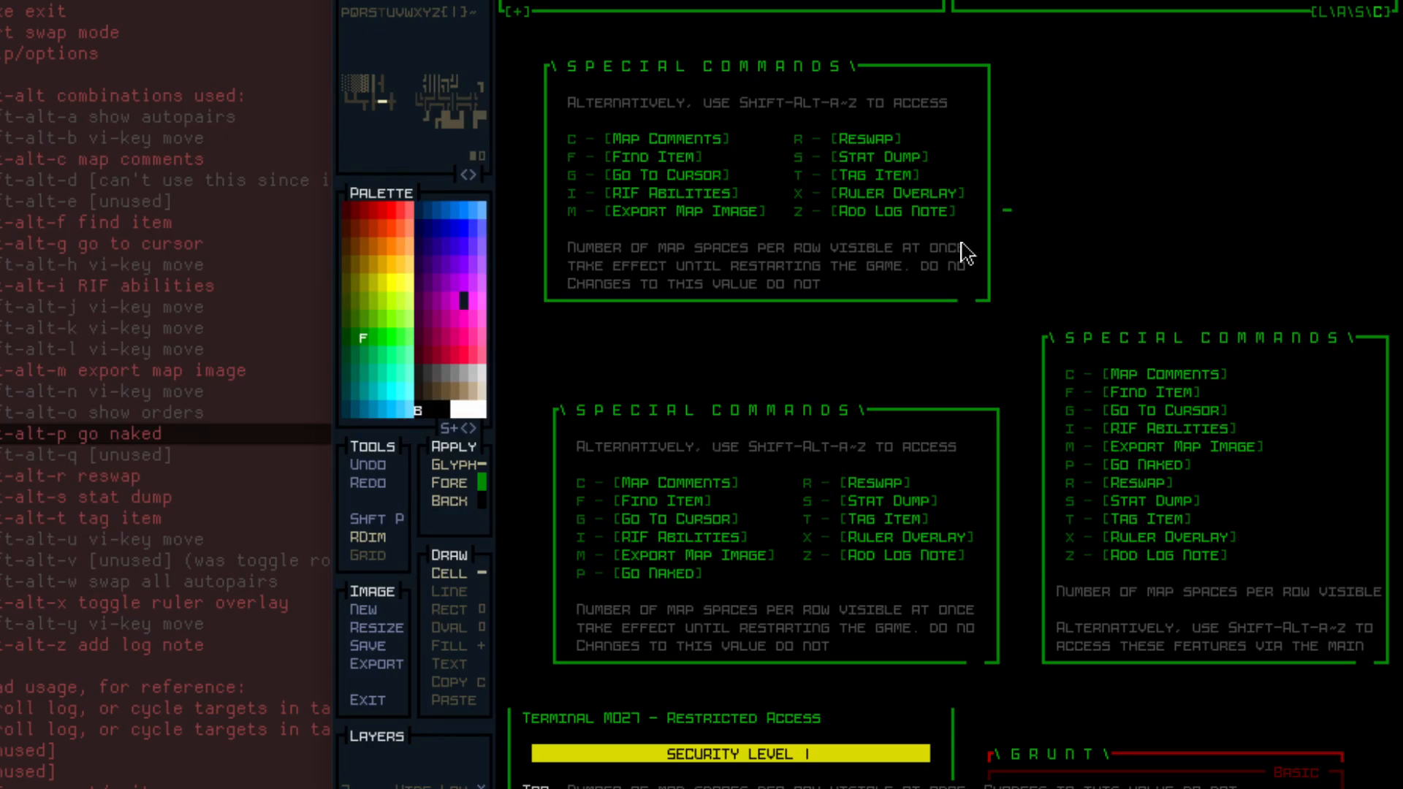
key(c)
drag(789, 574, 982, 588)
Examine the options layout in the HELP 1-4 mockup, including its description text, and return to GUI - SPECIAL.
key(Tab)
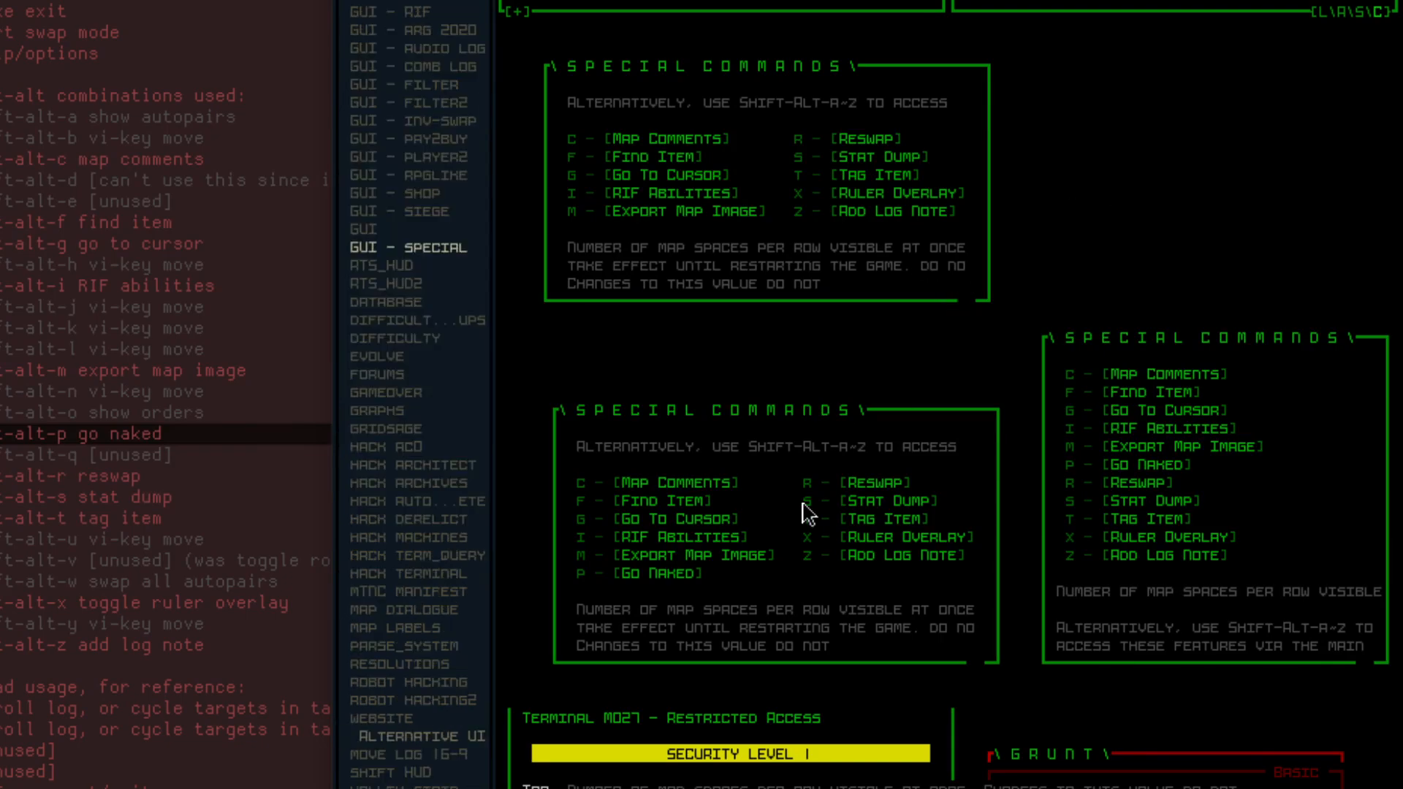
scroll(426, 769, down, 5)
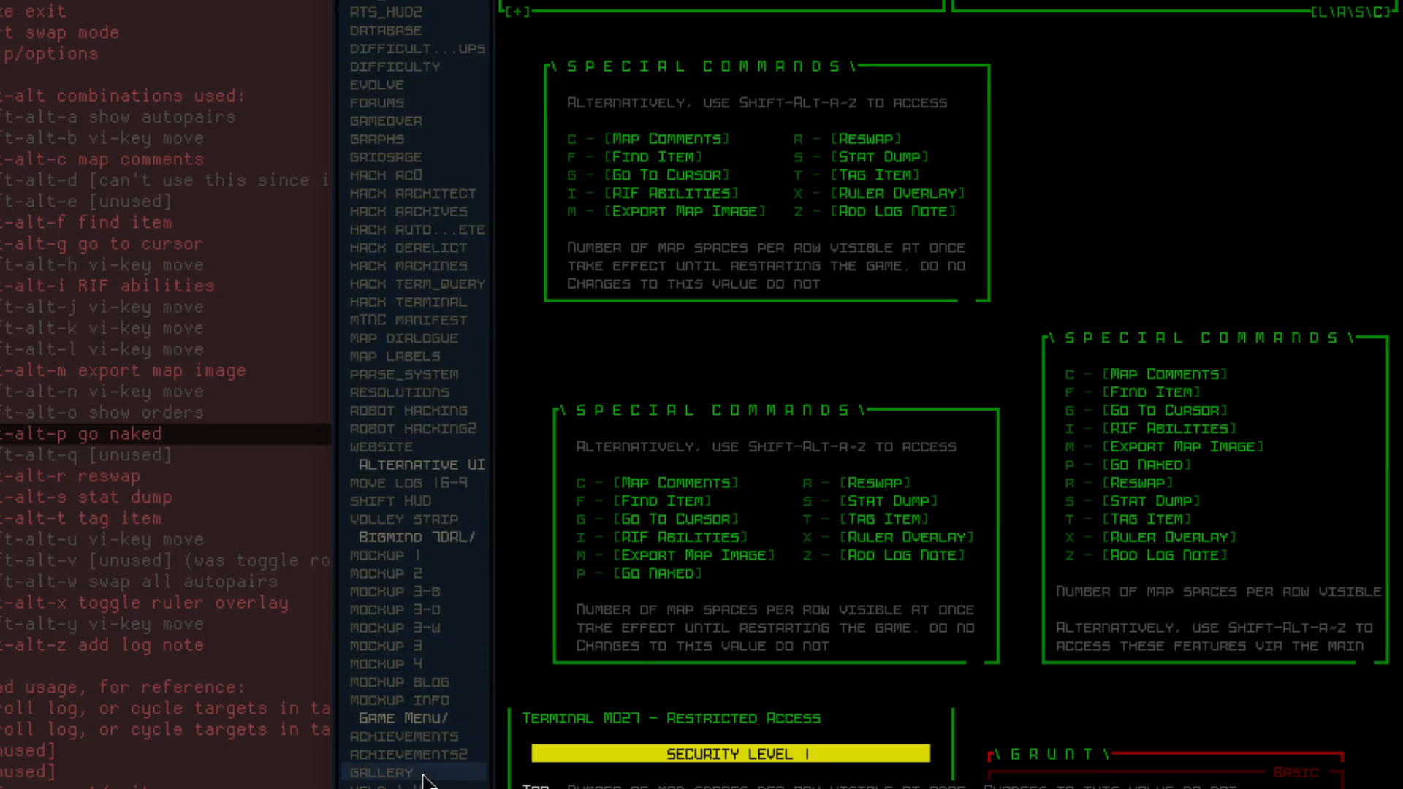
click(429, 783)
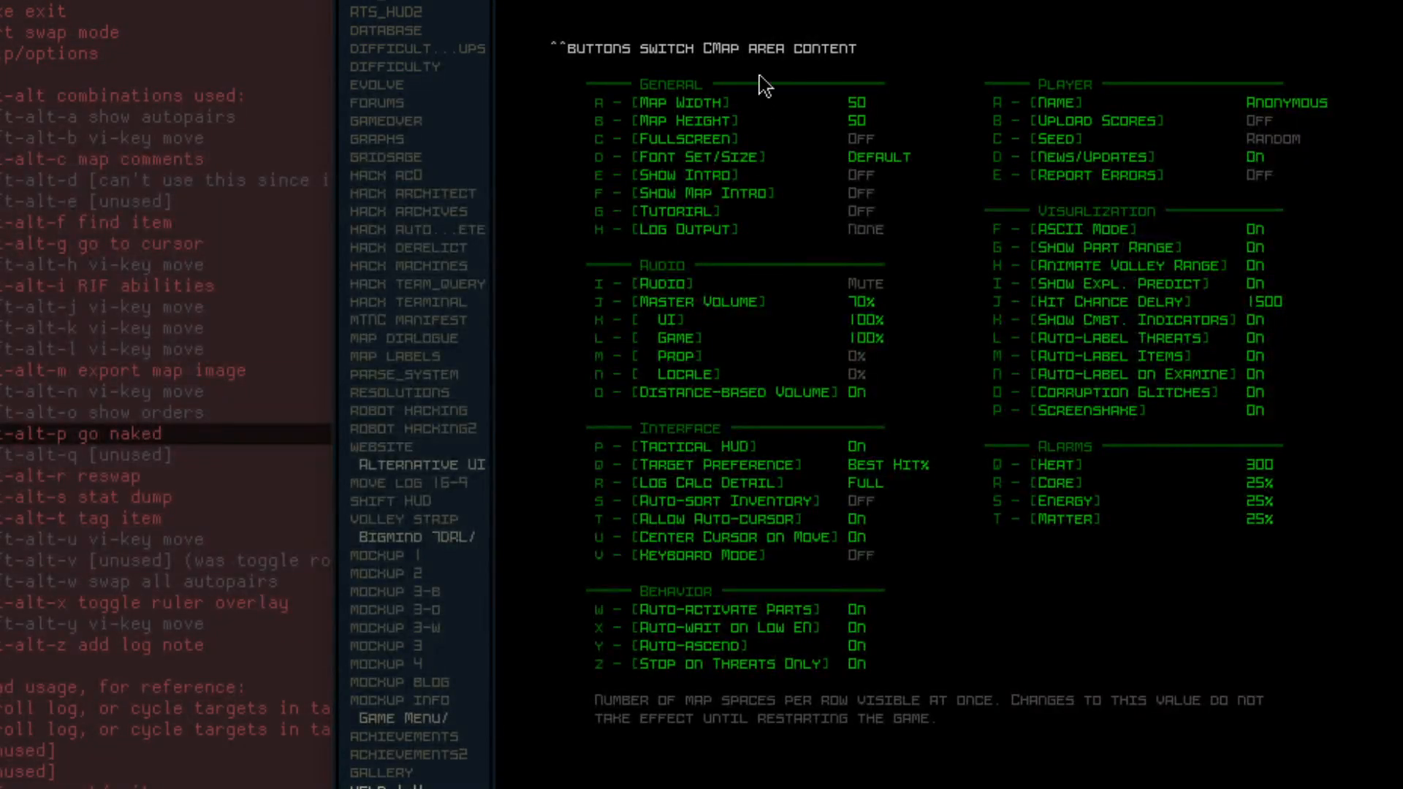
key(Tab)
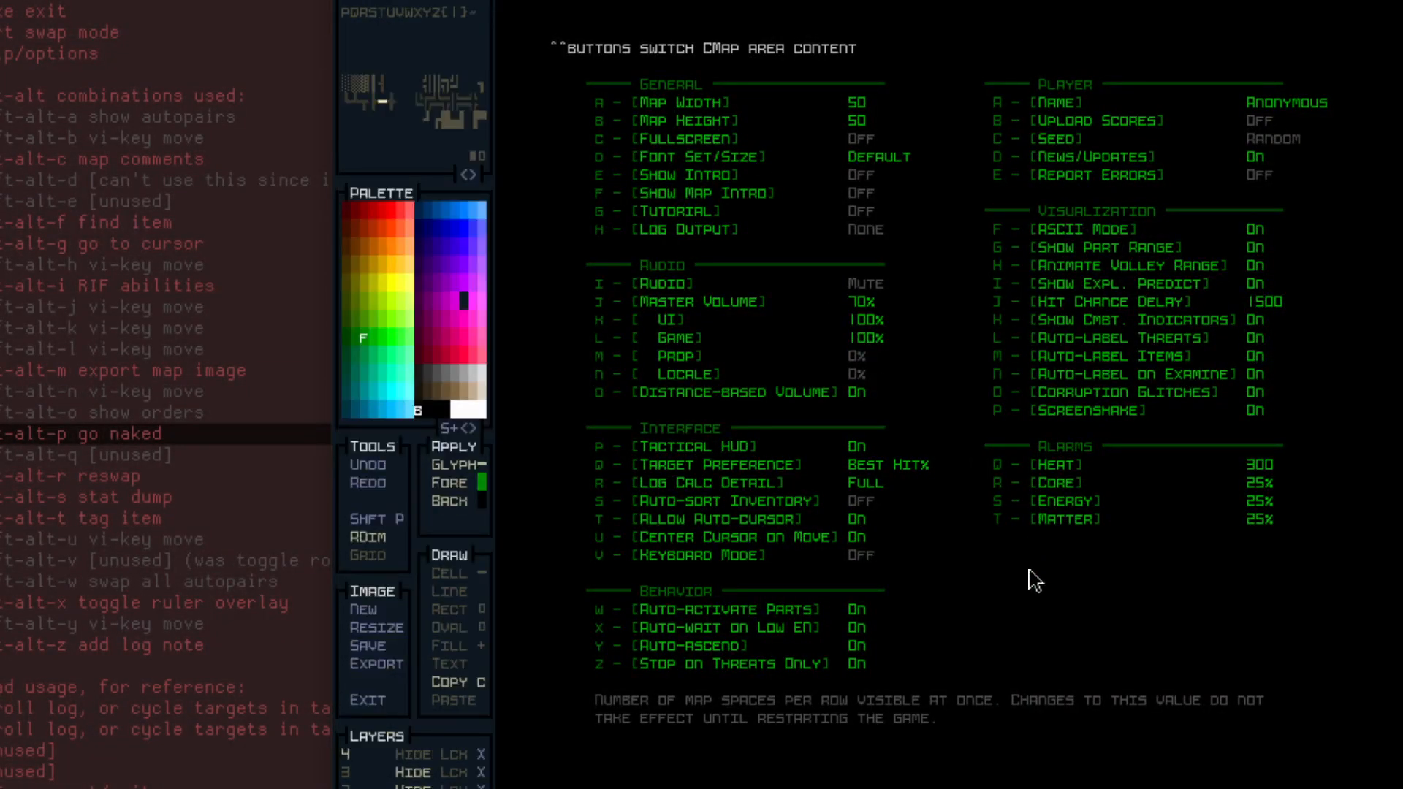
key(Tab)
key(Down)
key(Up)
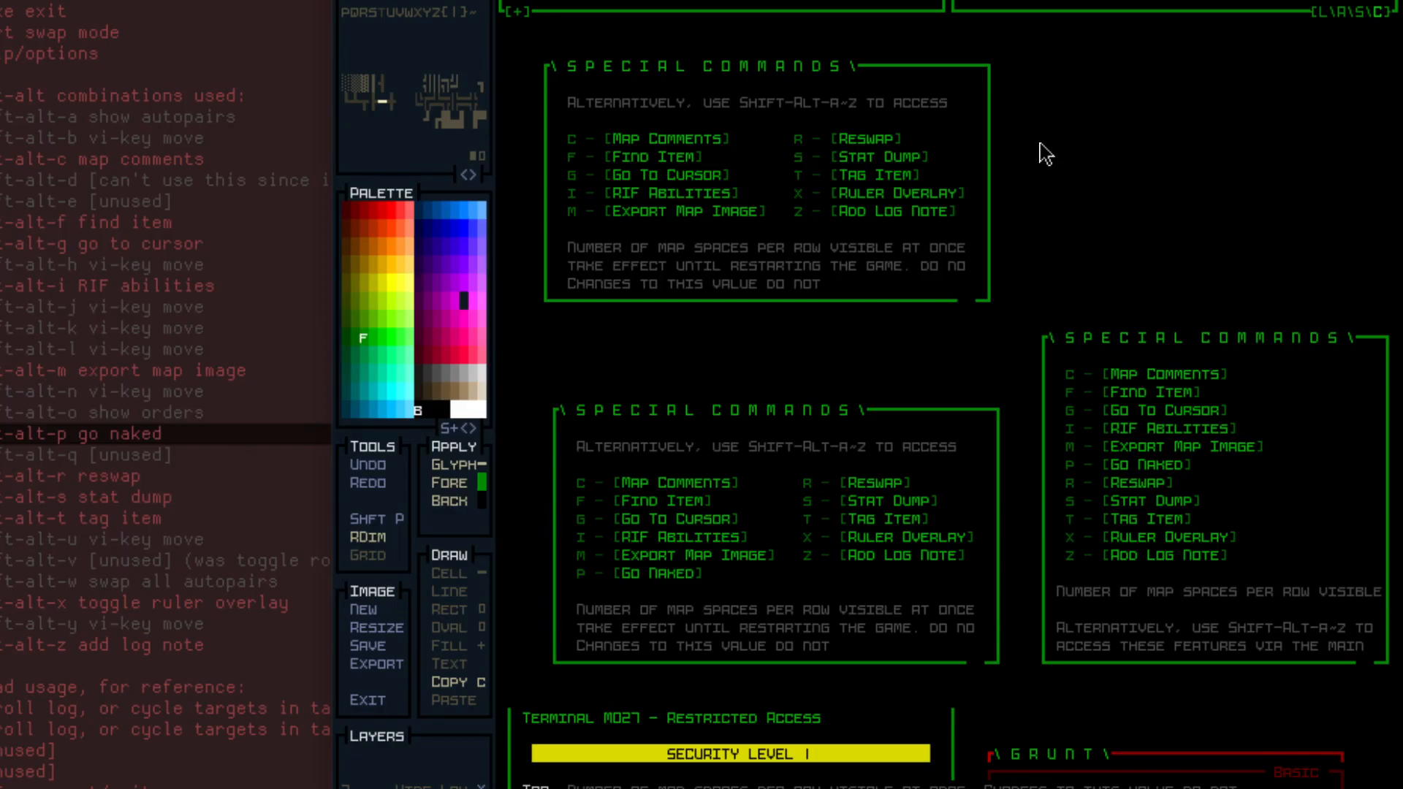
Examine the game menu mockup containing the Hibernate, Abort and Shutdown boxes, and return to GUI - SPECIAL.
key(Tab)
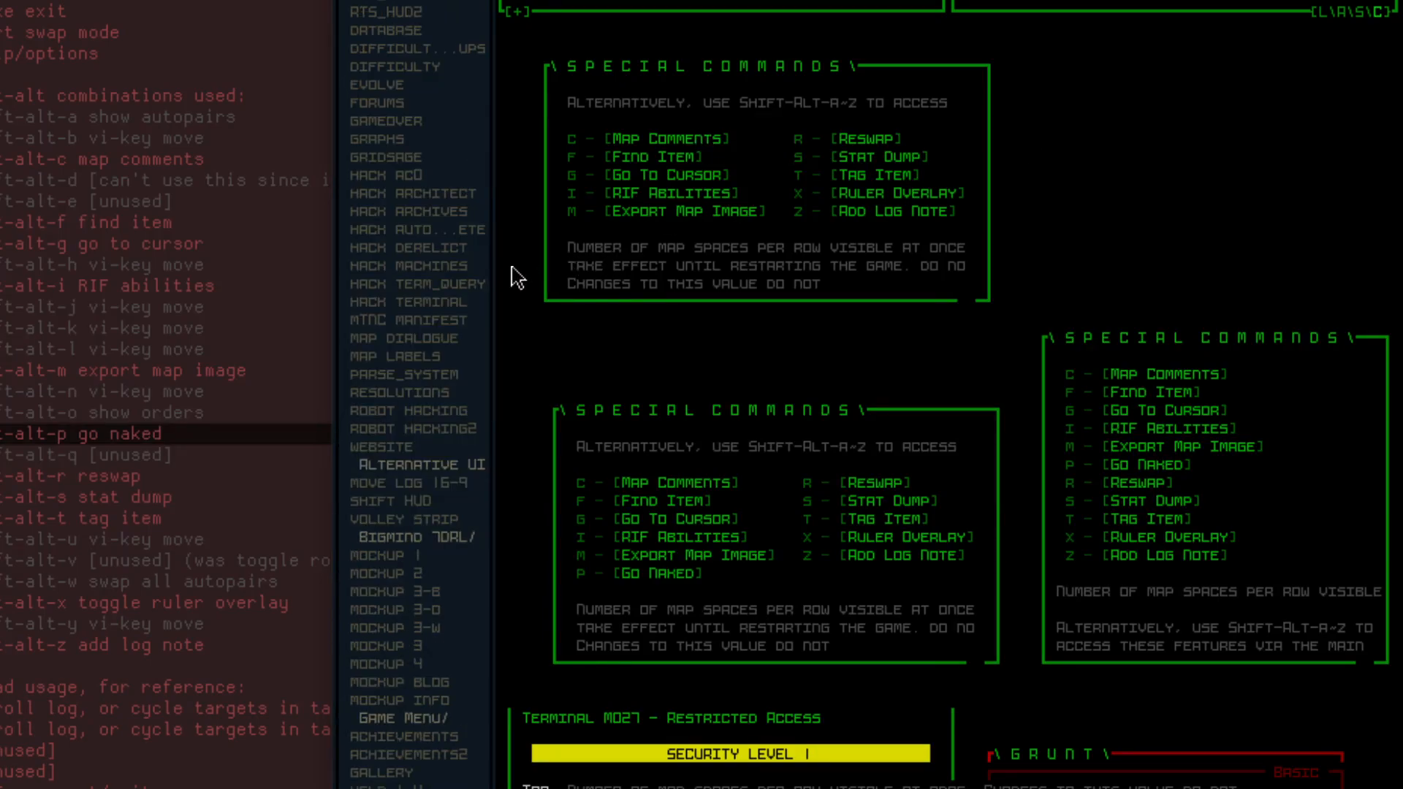
scroll(431, 467, down, 5)
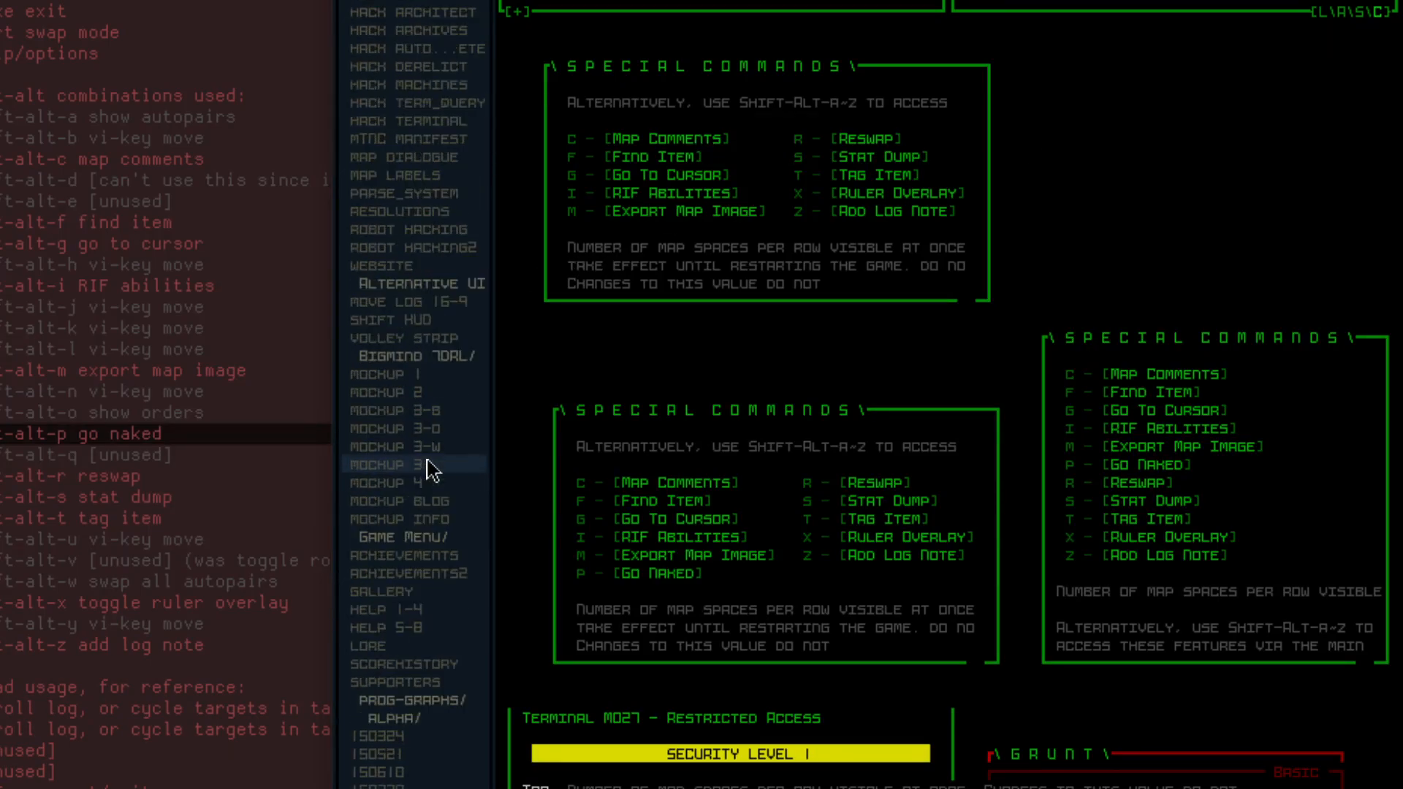
click(460, 629)
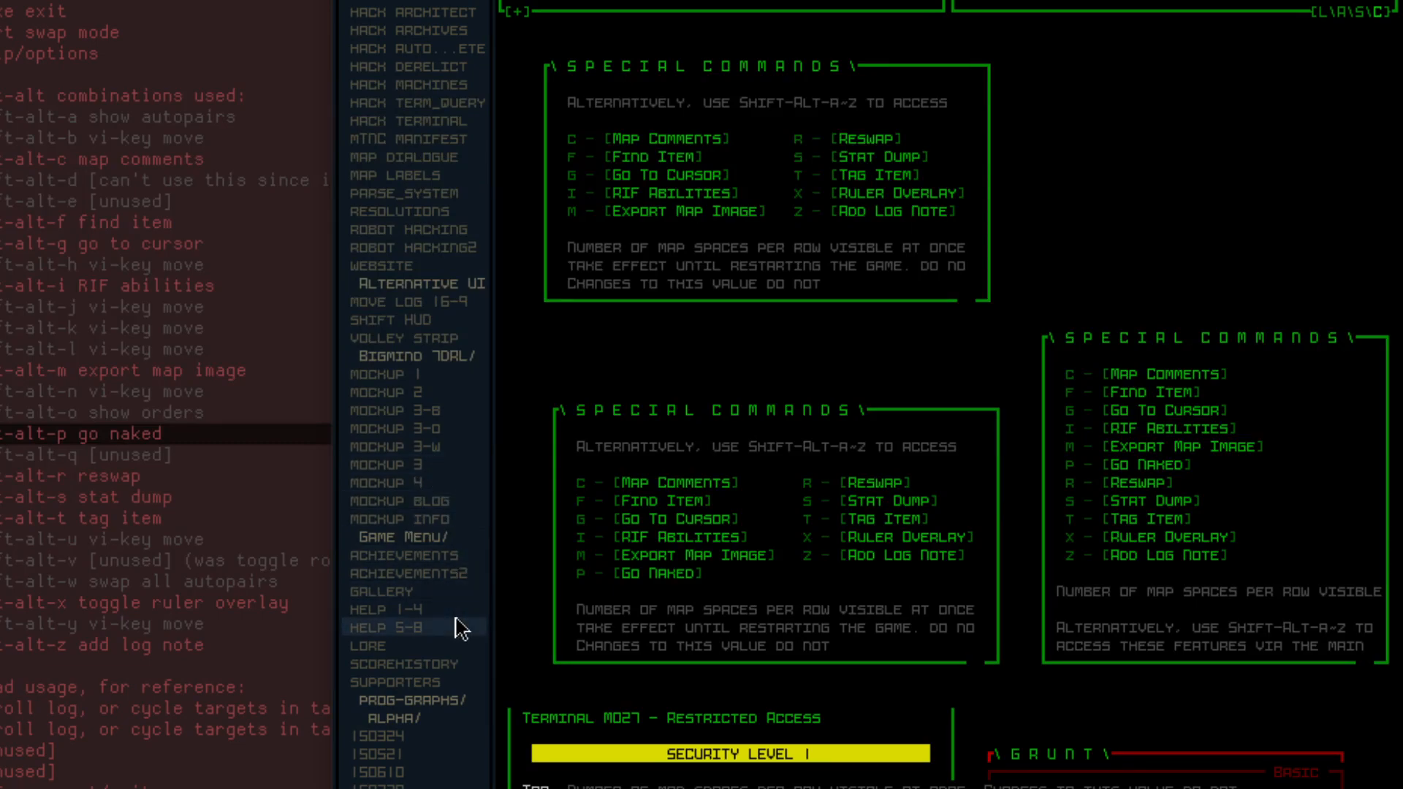
key(Tab)
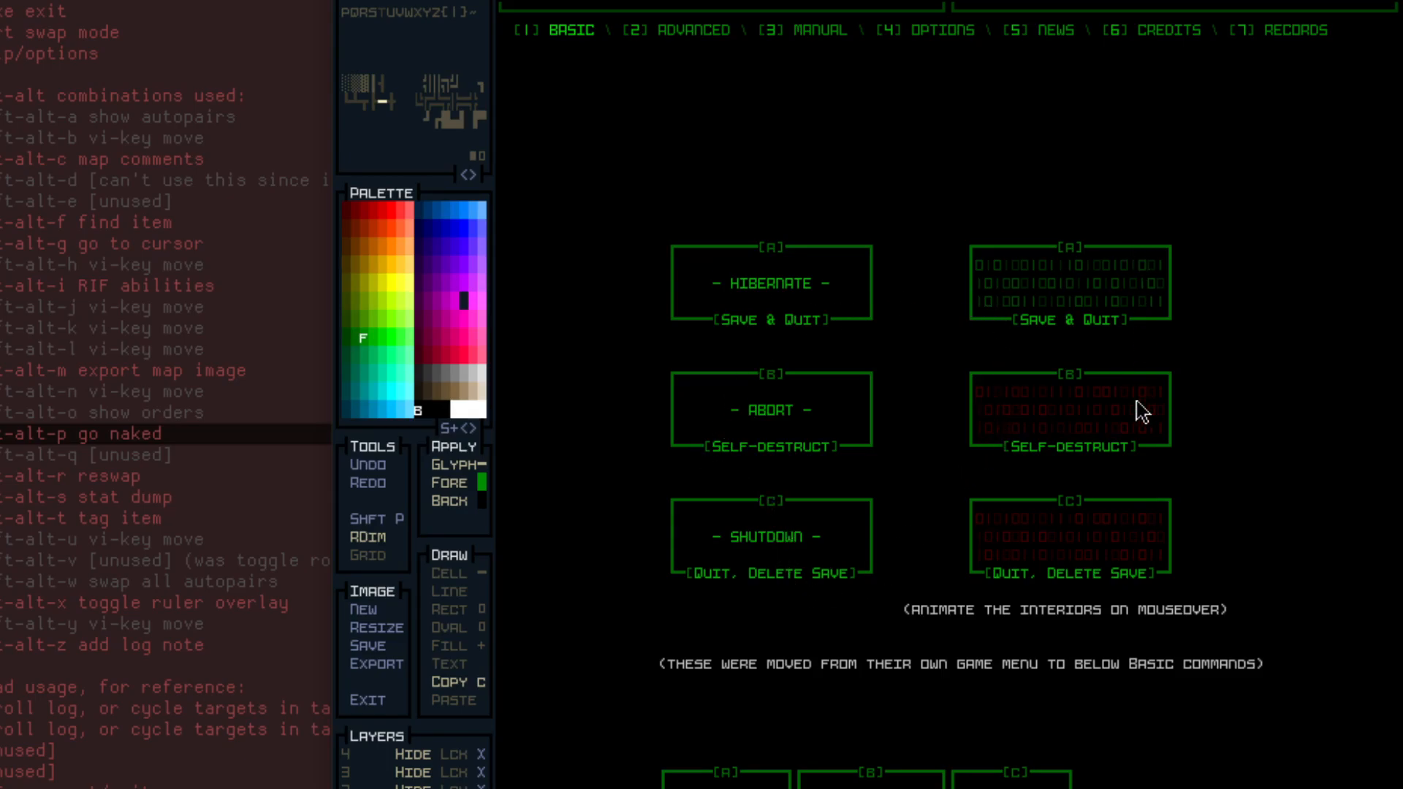
key(ctrl+Tab)
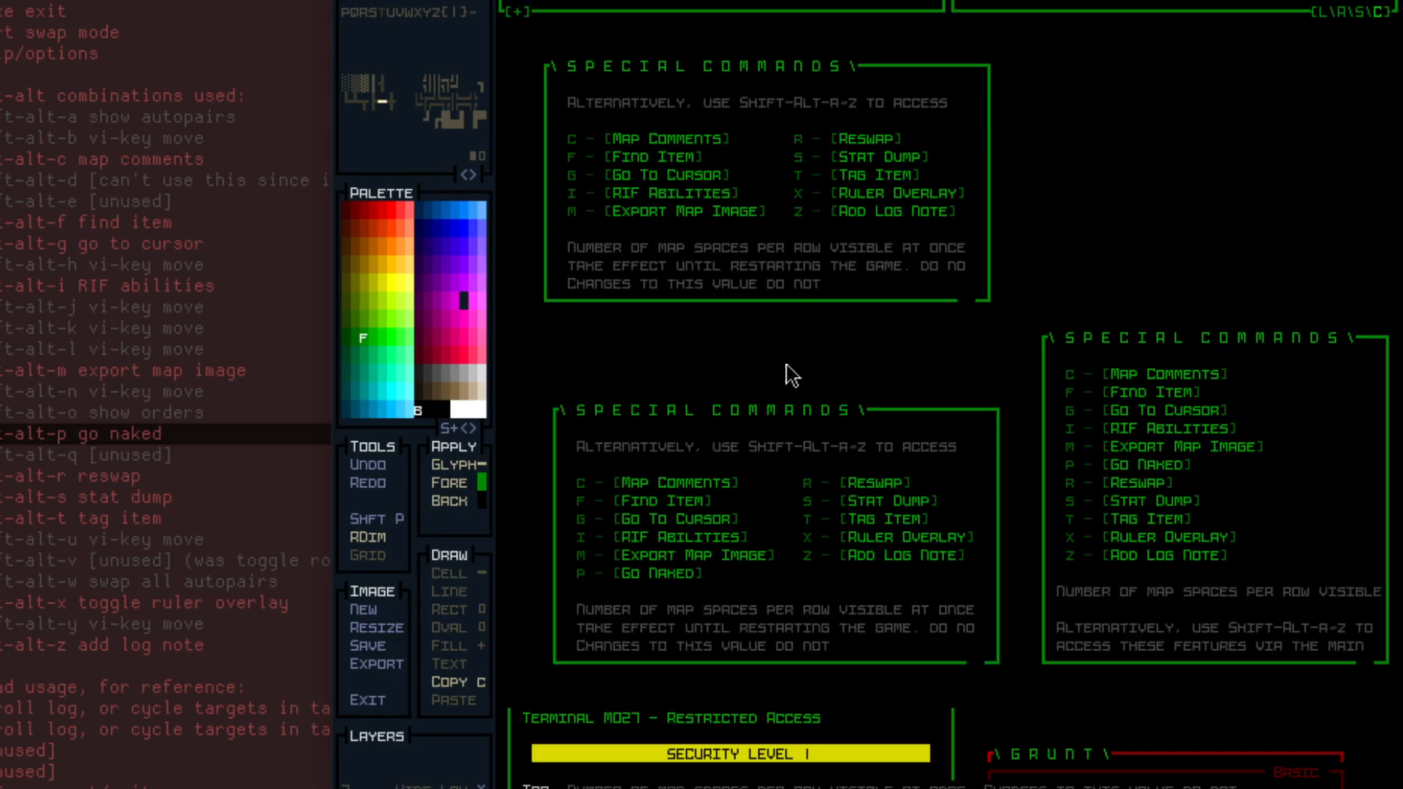
key(Tab)
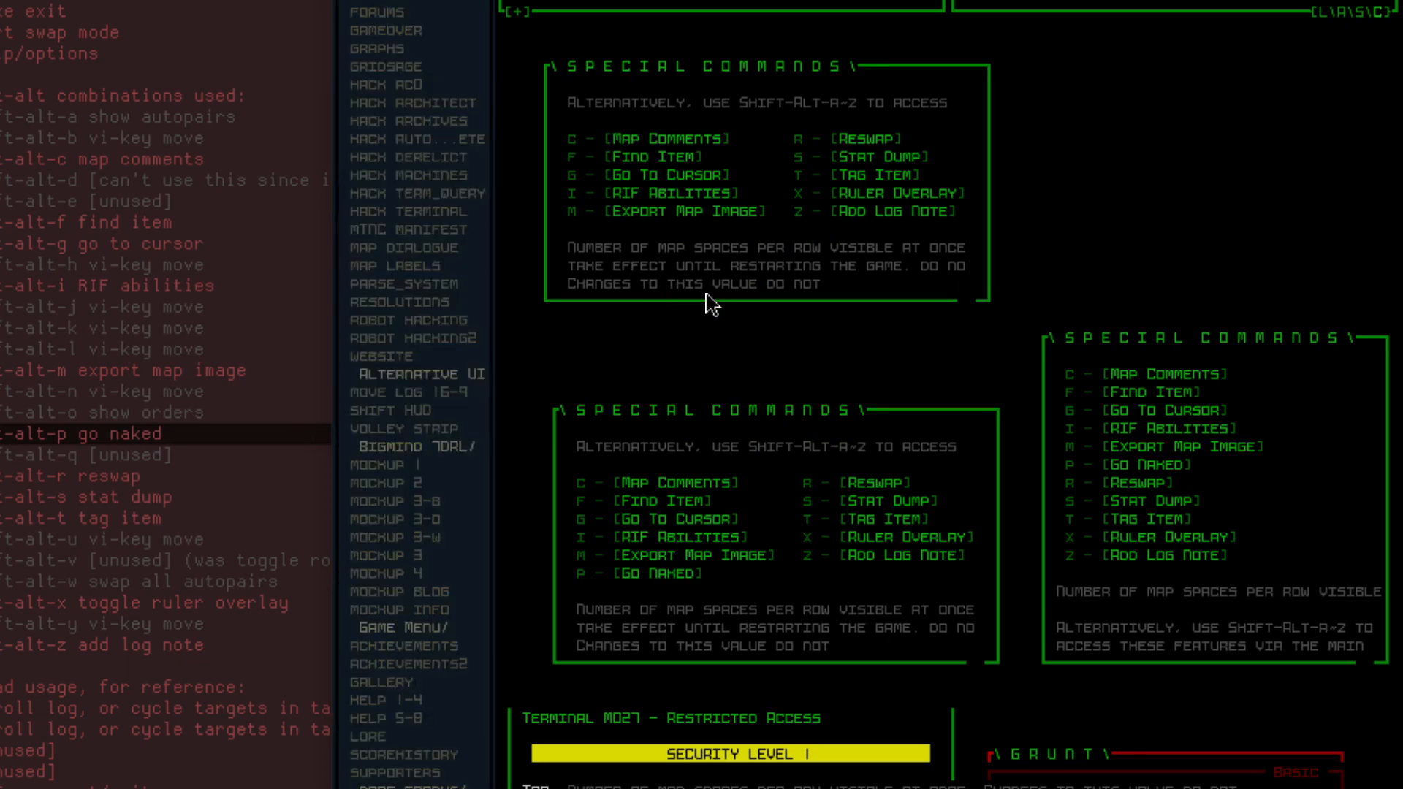
scroll(366, 206, down, 5)
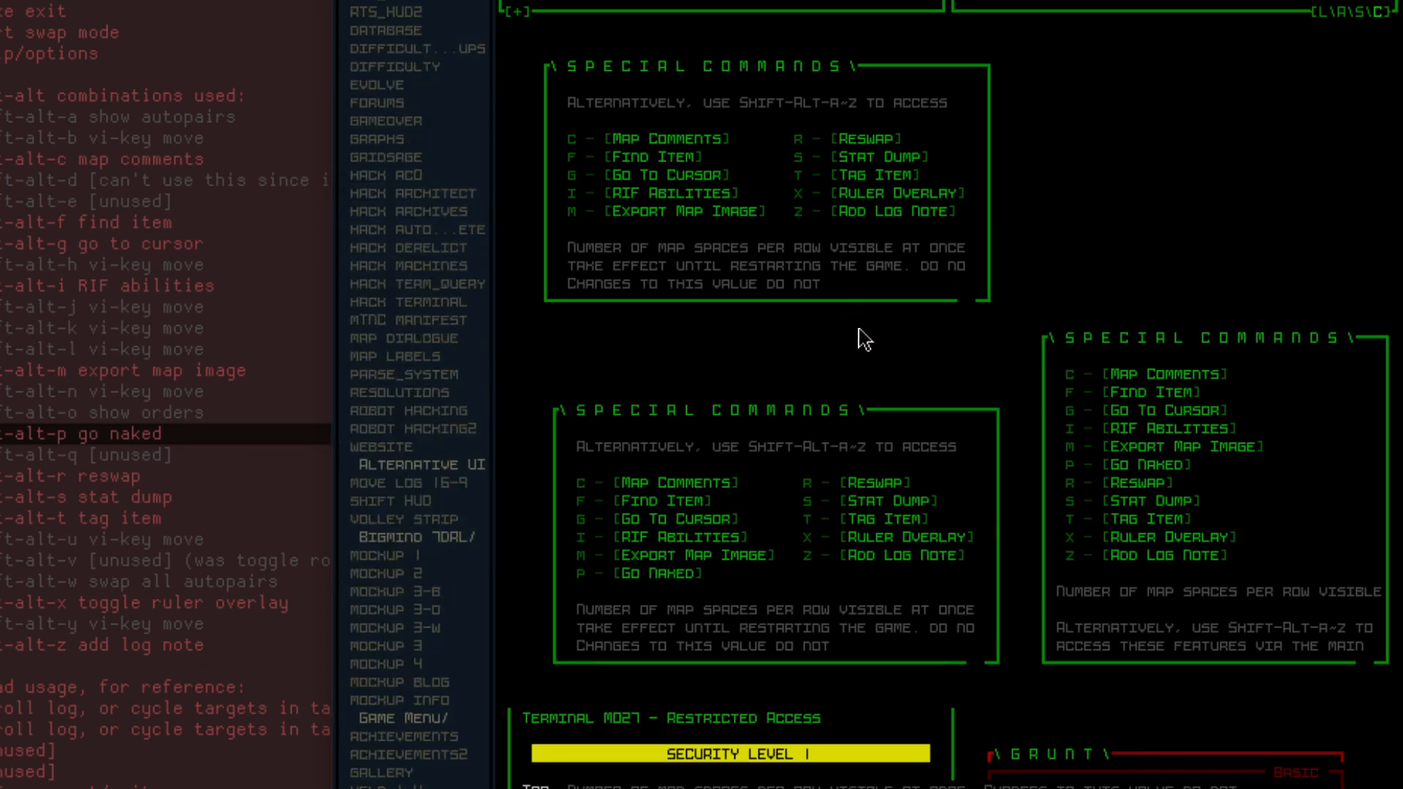
key(Tab)
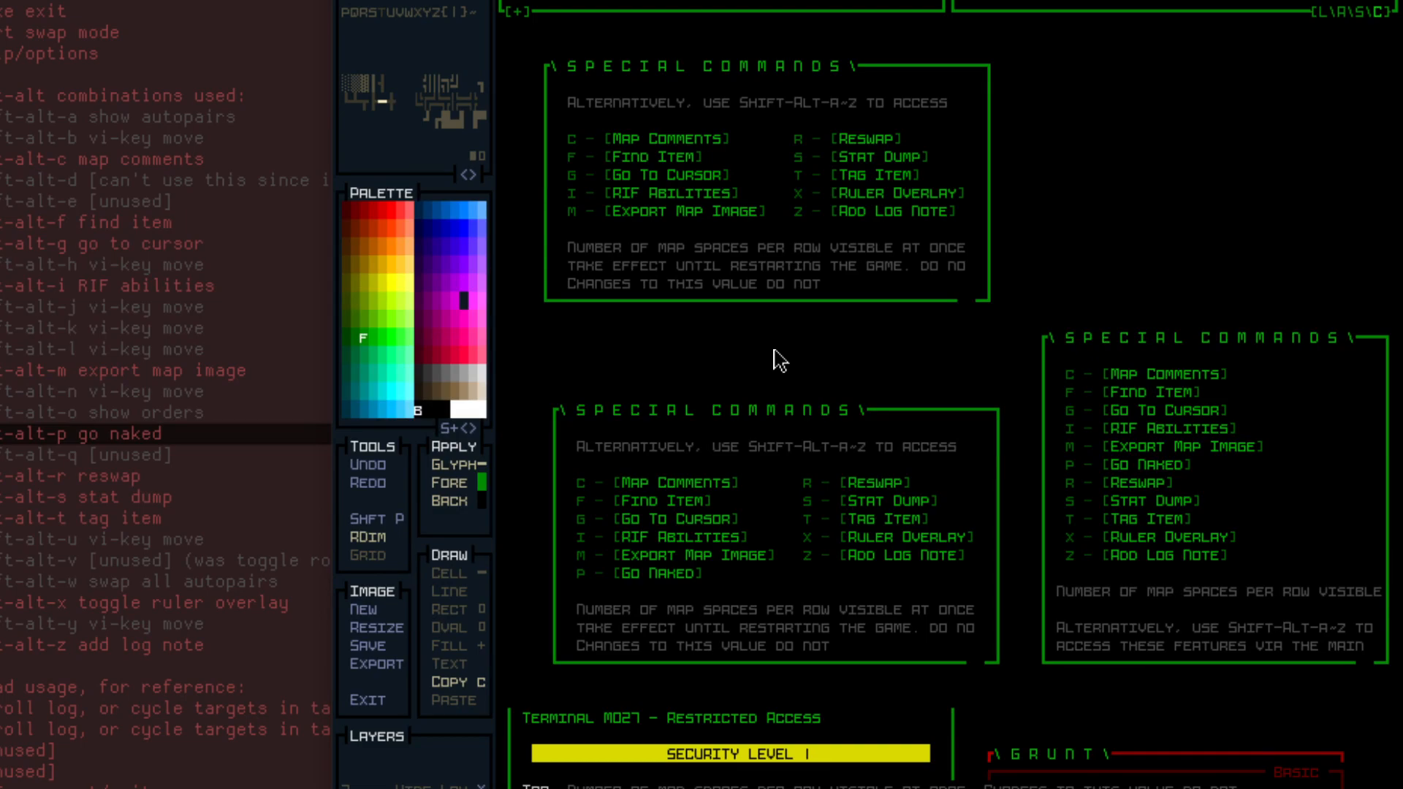
right_click(548, 67)
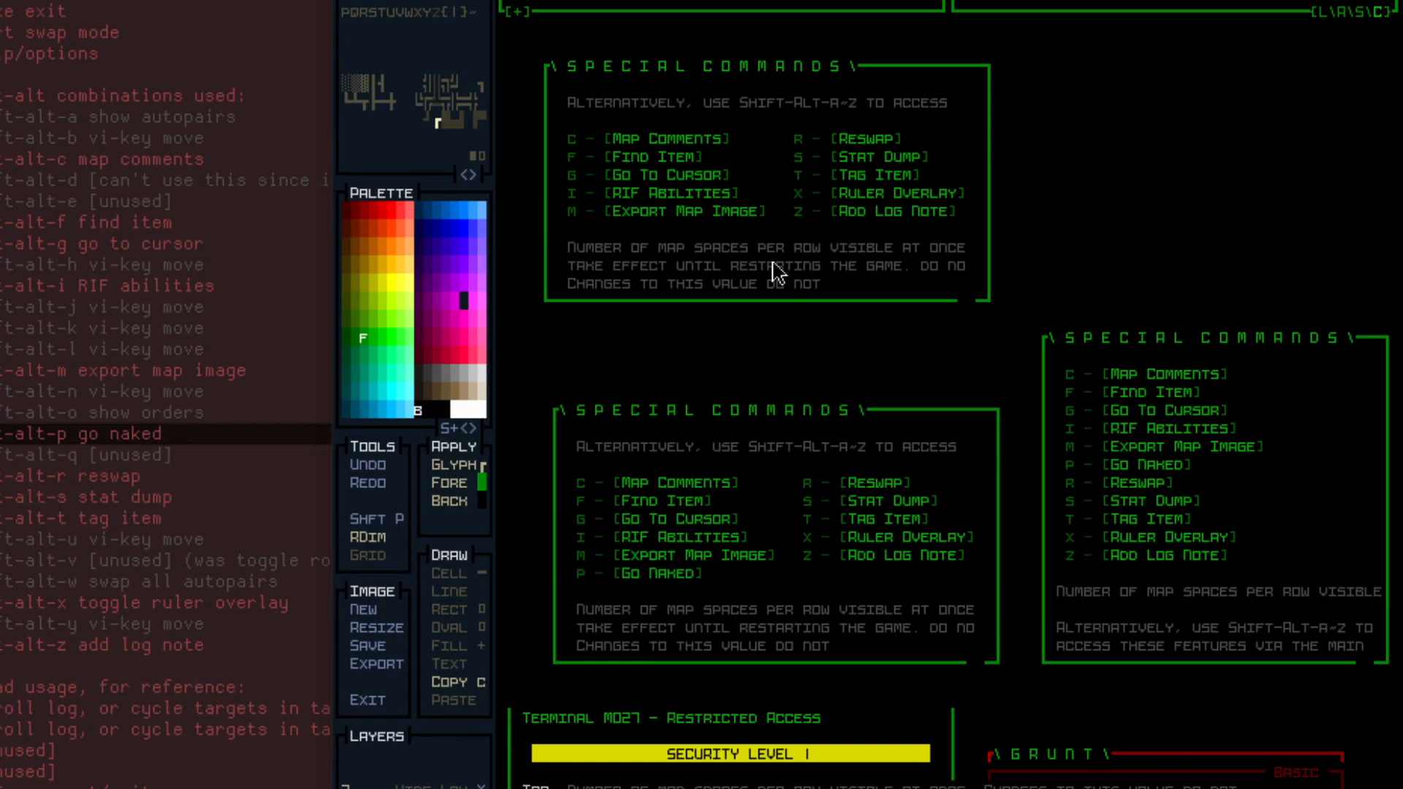
key(Tab)
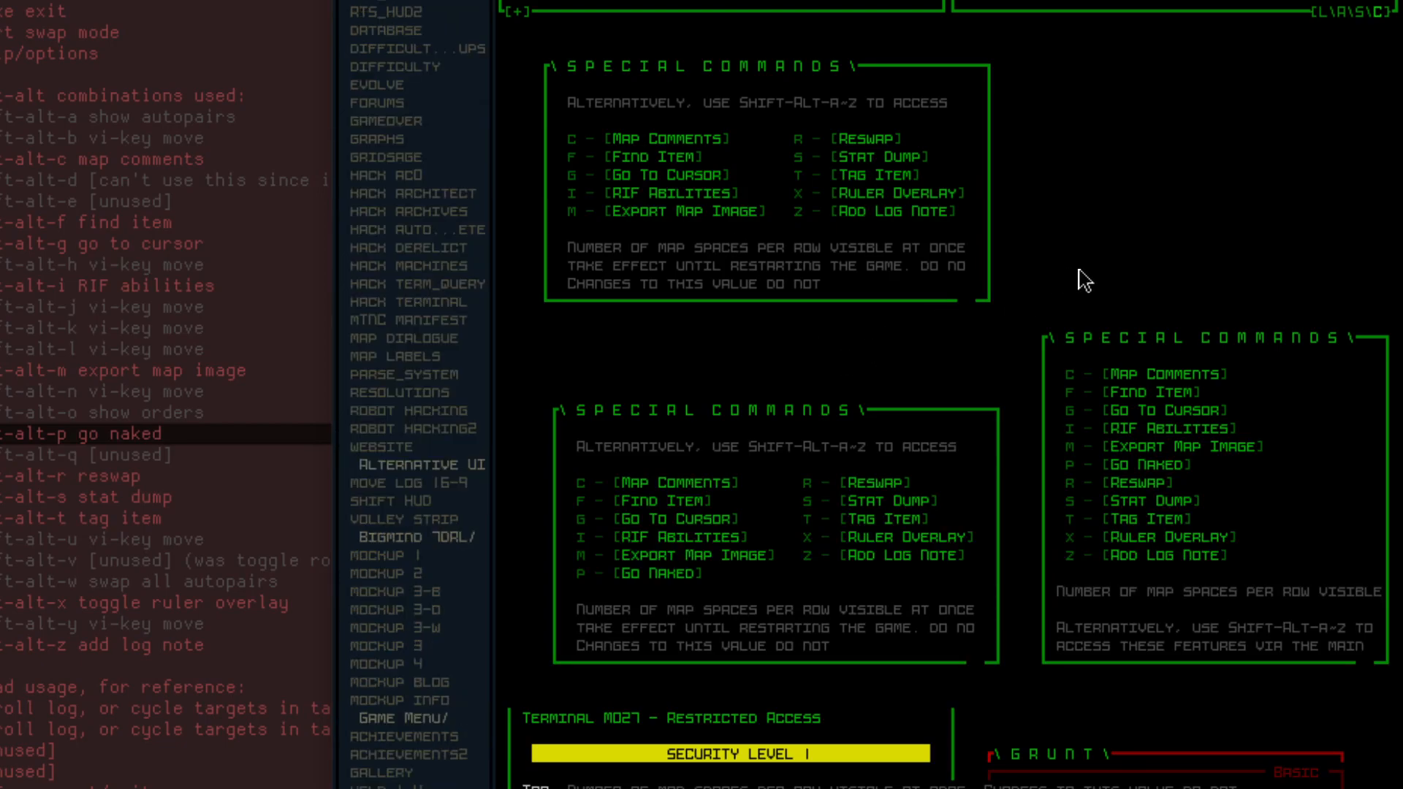
scroll(457, 224, down, 5)
scroll(457, 224, up, 5)
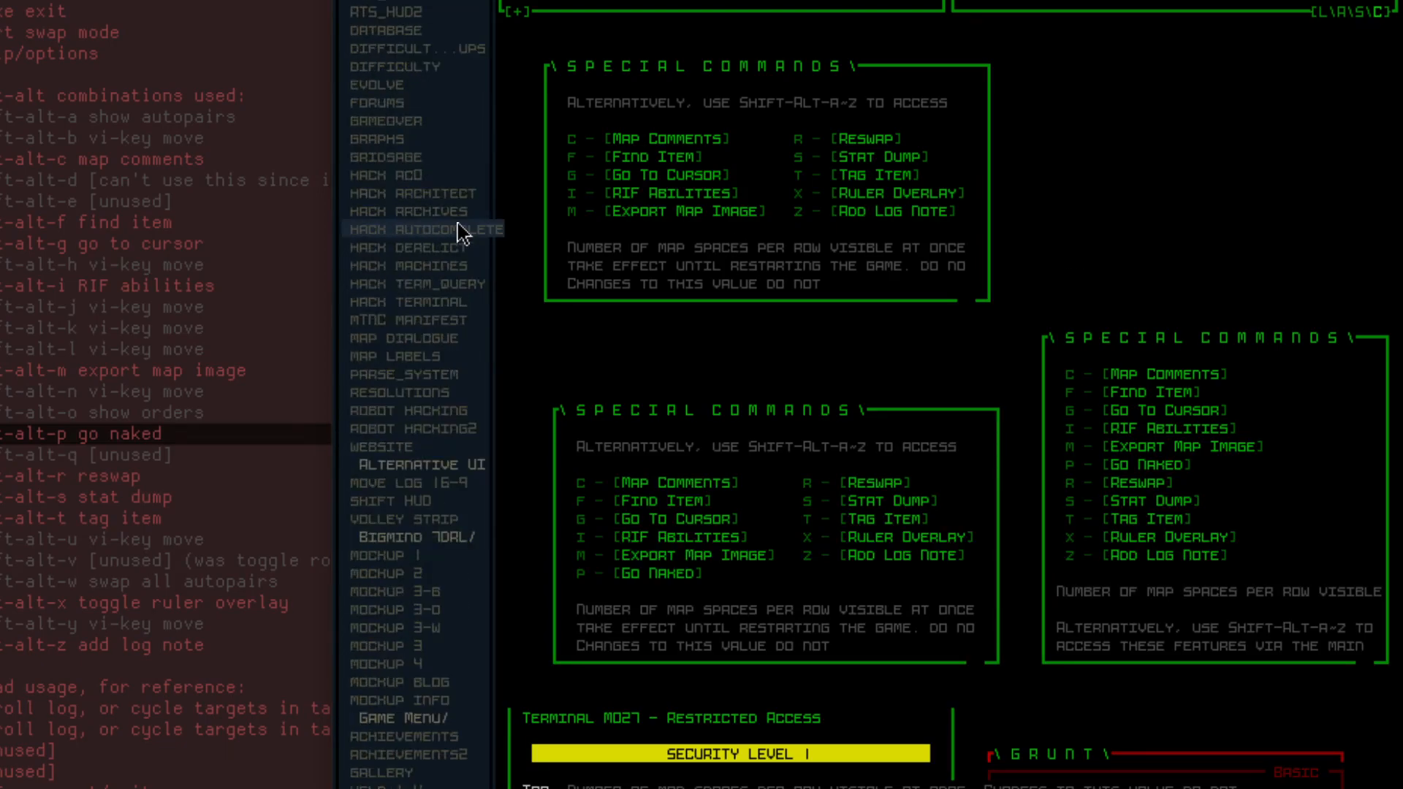
key(Tab)
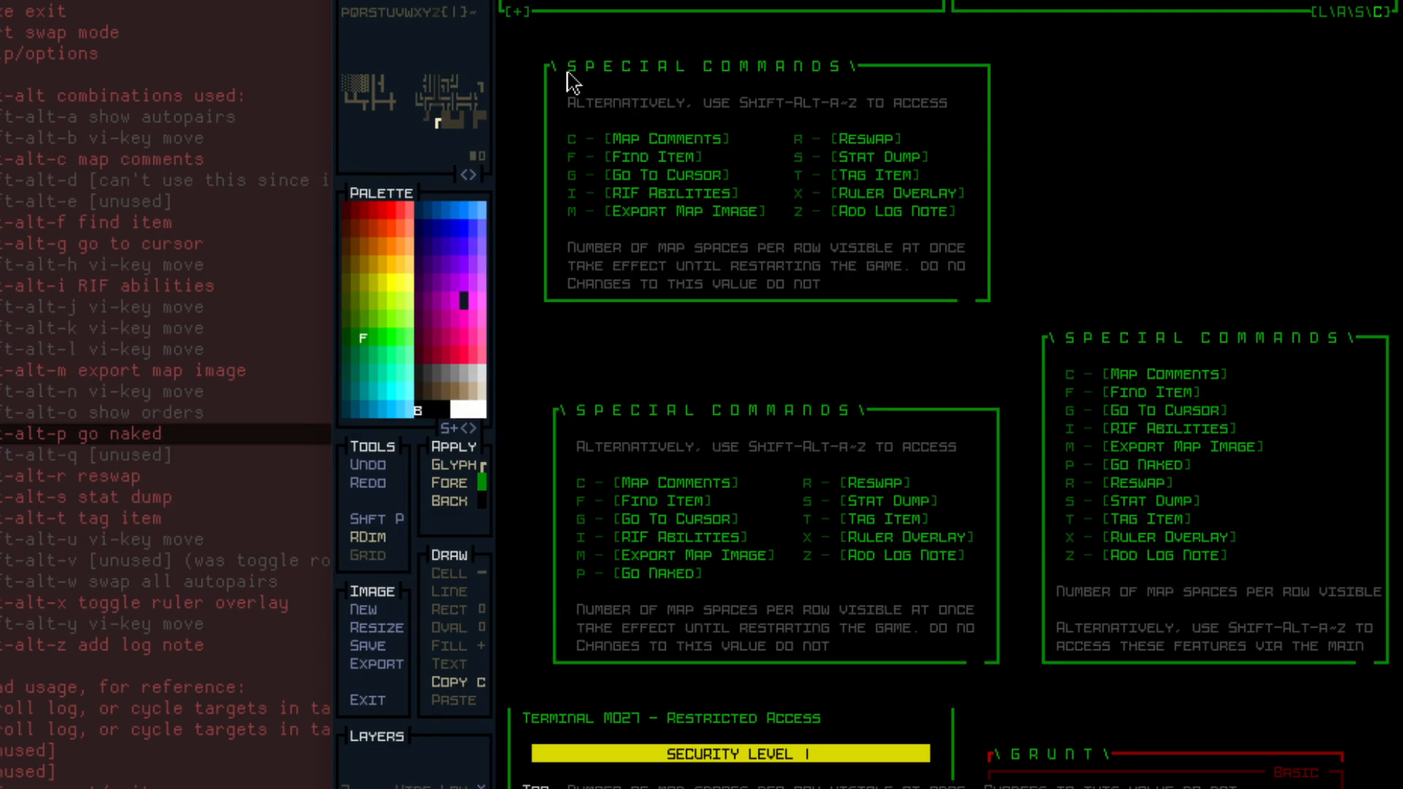
Swap the two two-column Special Commands panels so the version with Go Naked sits above the one without it, and return to Cell drawing.
key(ctrl+x)
drag(543, 67, 1015, 326)
key(ctrl+v)
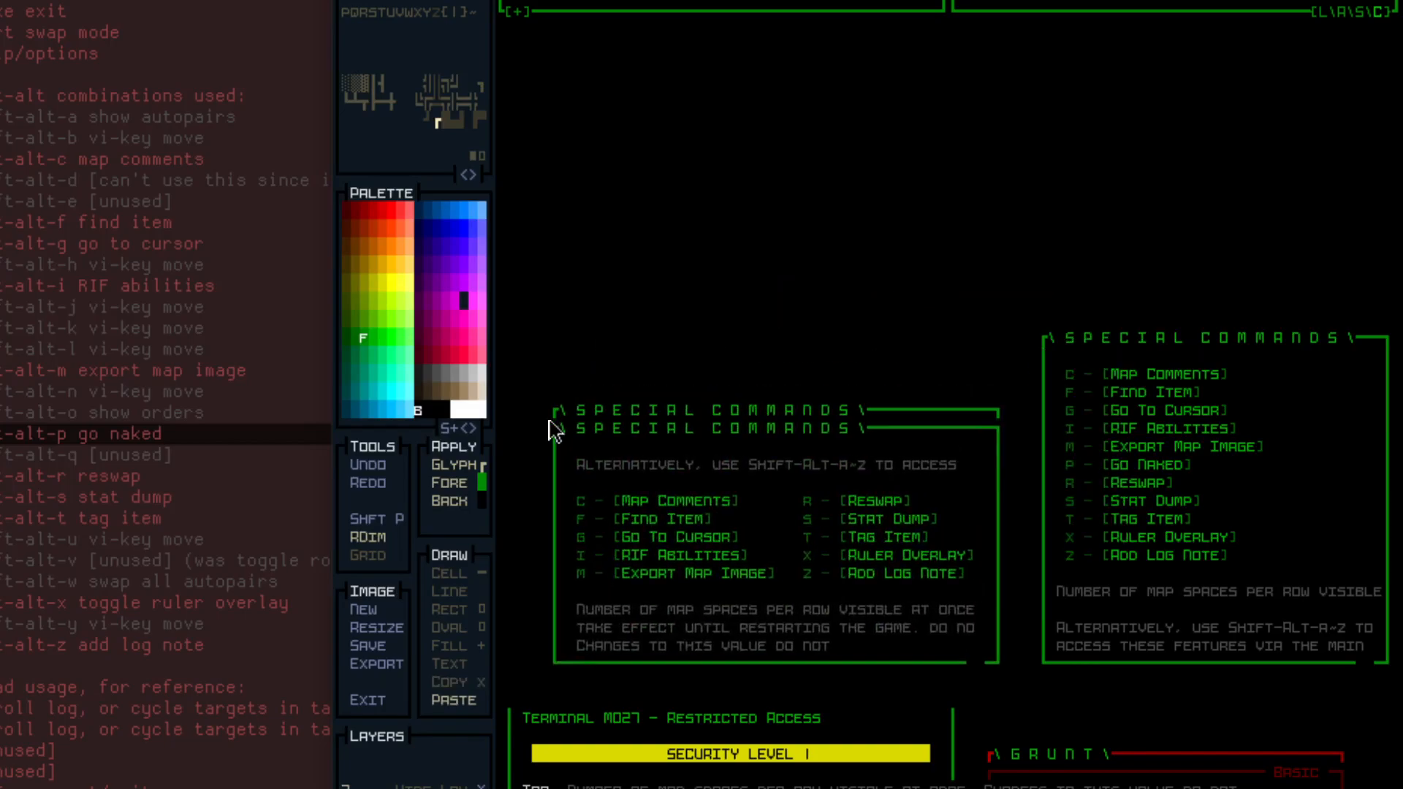
click(557, 410)
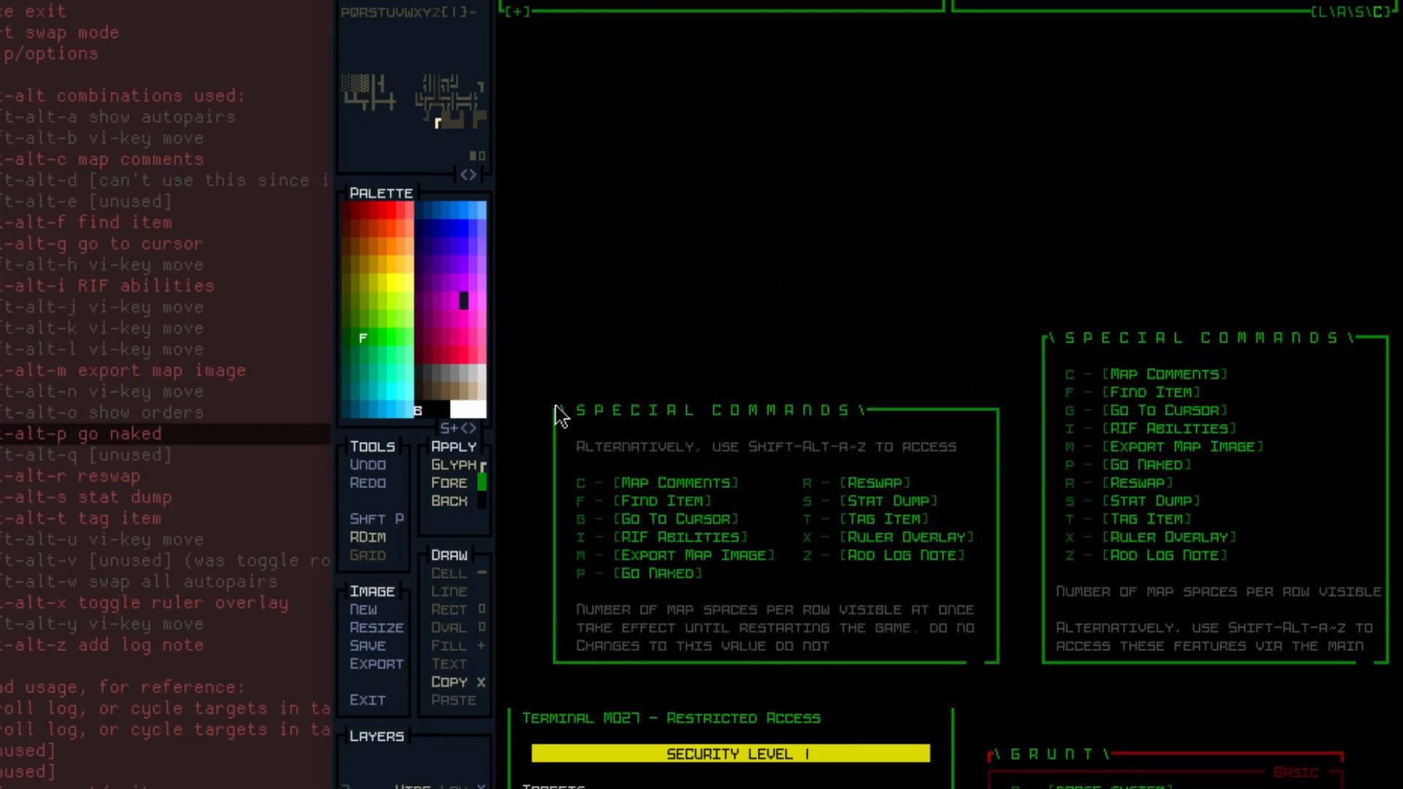
drag(548, 410, 1010, 667)
key(ctrl+v)
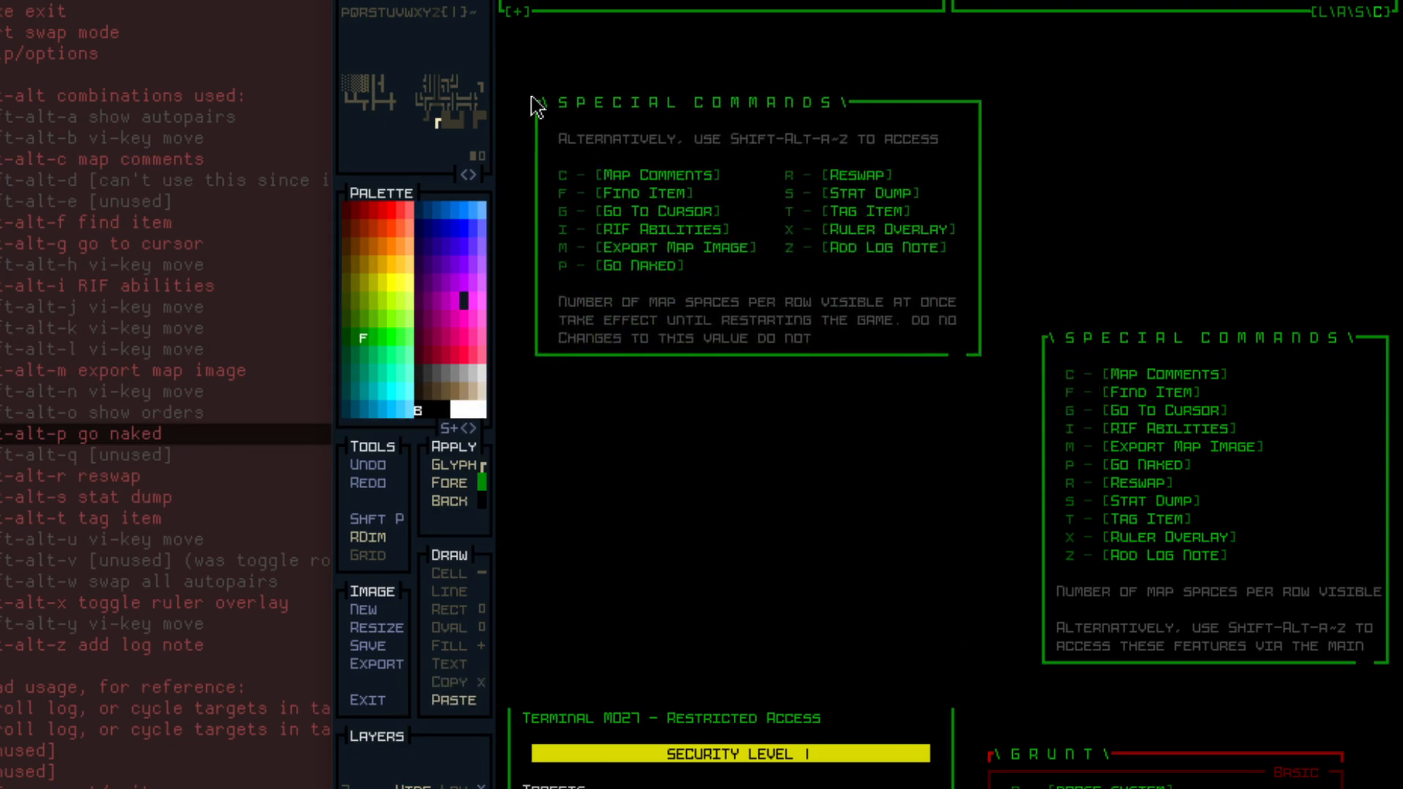
click(542, 103)
key(ctrl+z)
key(ctrl+z)
key(ctrl+z)
key(ctrl+z)
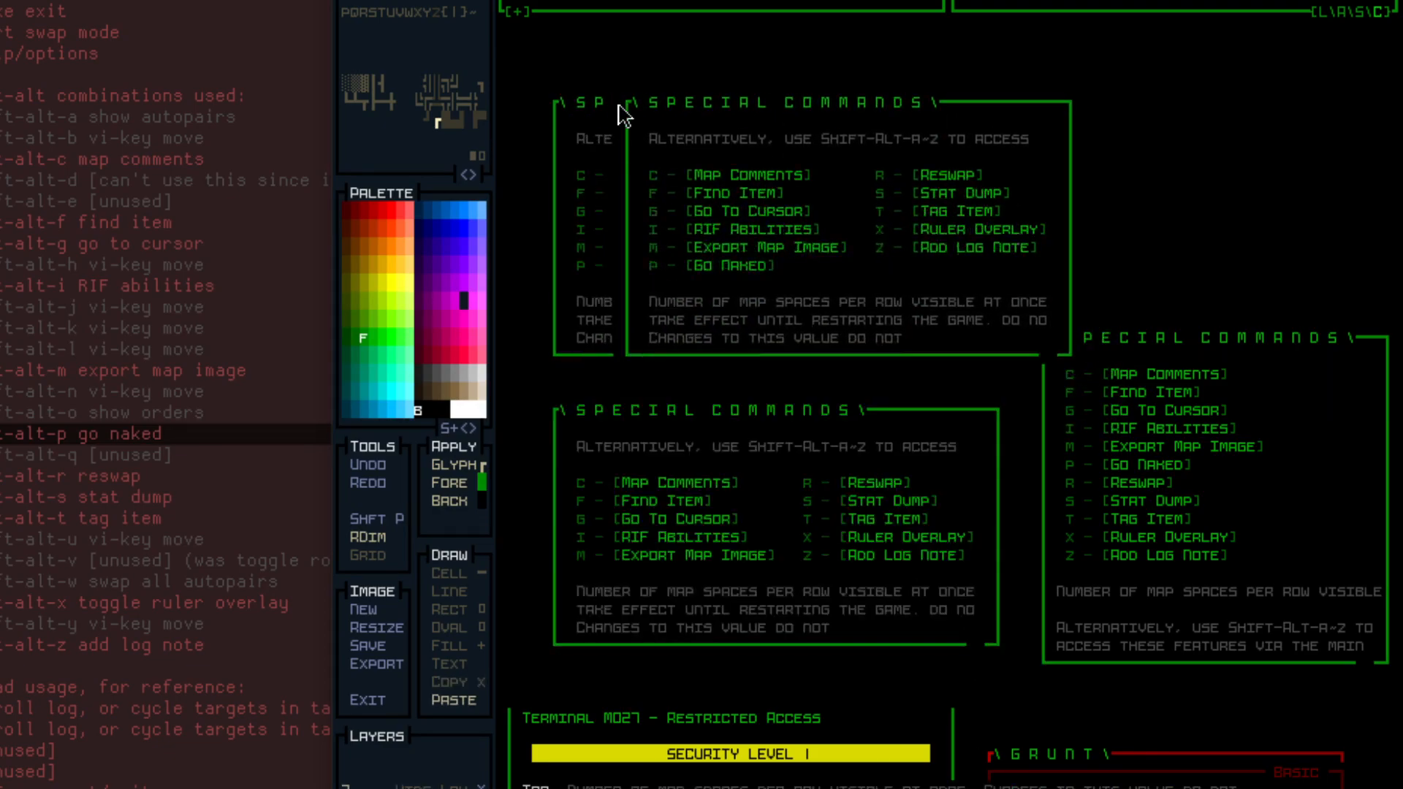
key(c)
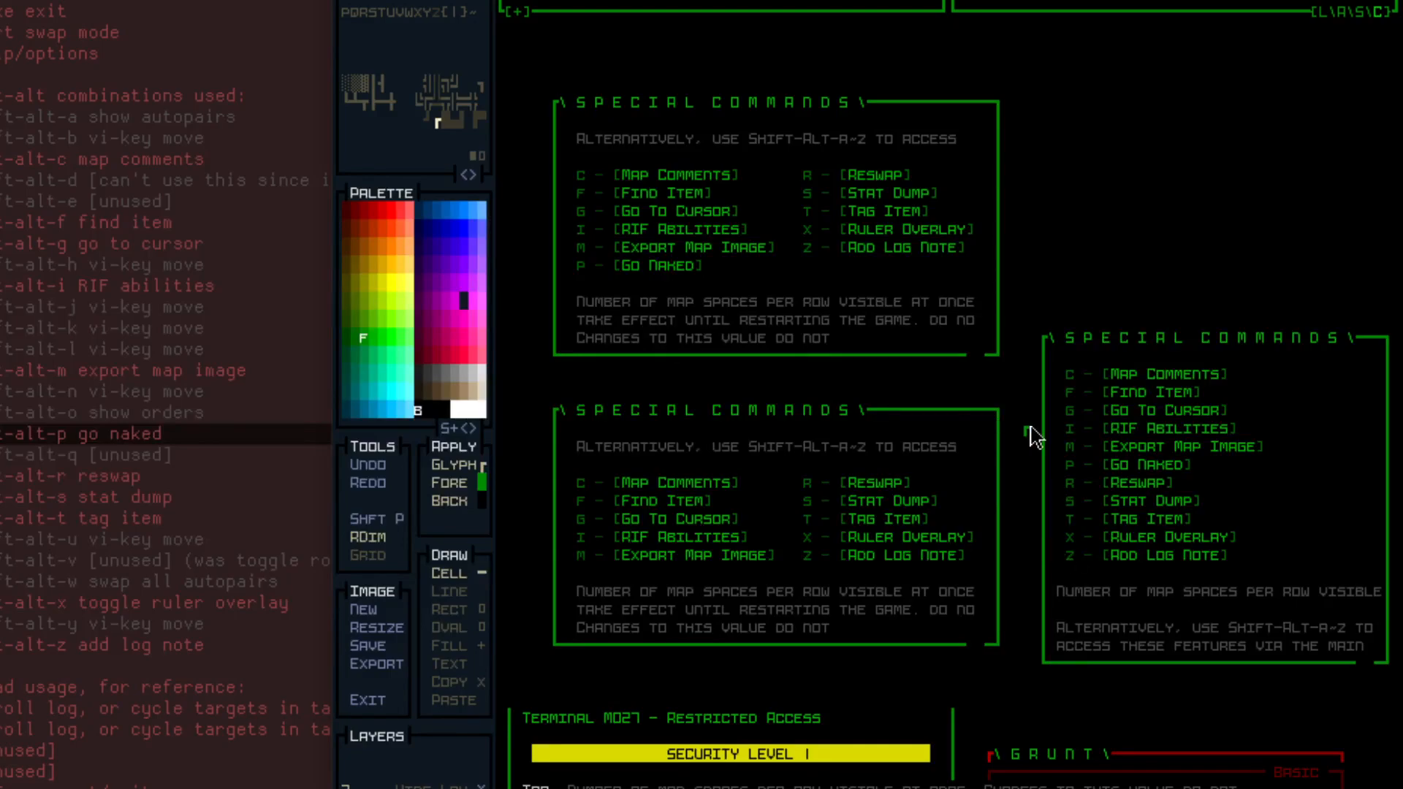
Undo and redo the placement of the lower Special Commands panel to compare the layout with and without it.
key(ctrl+7)
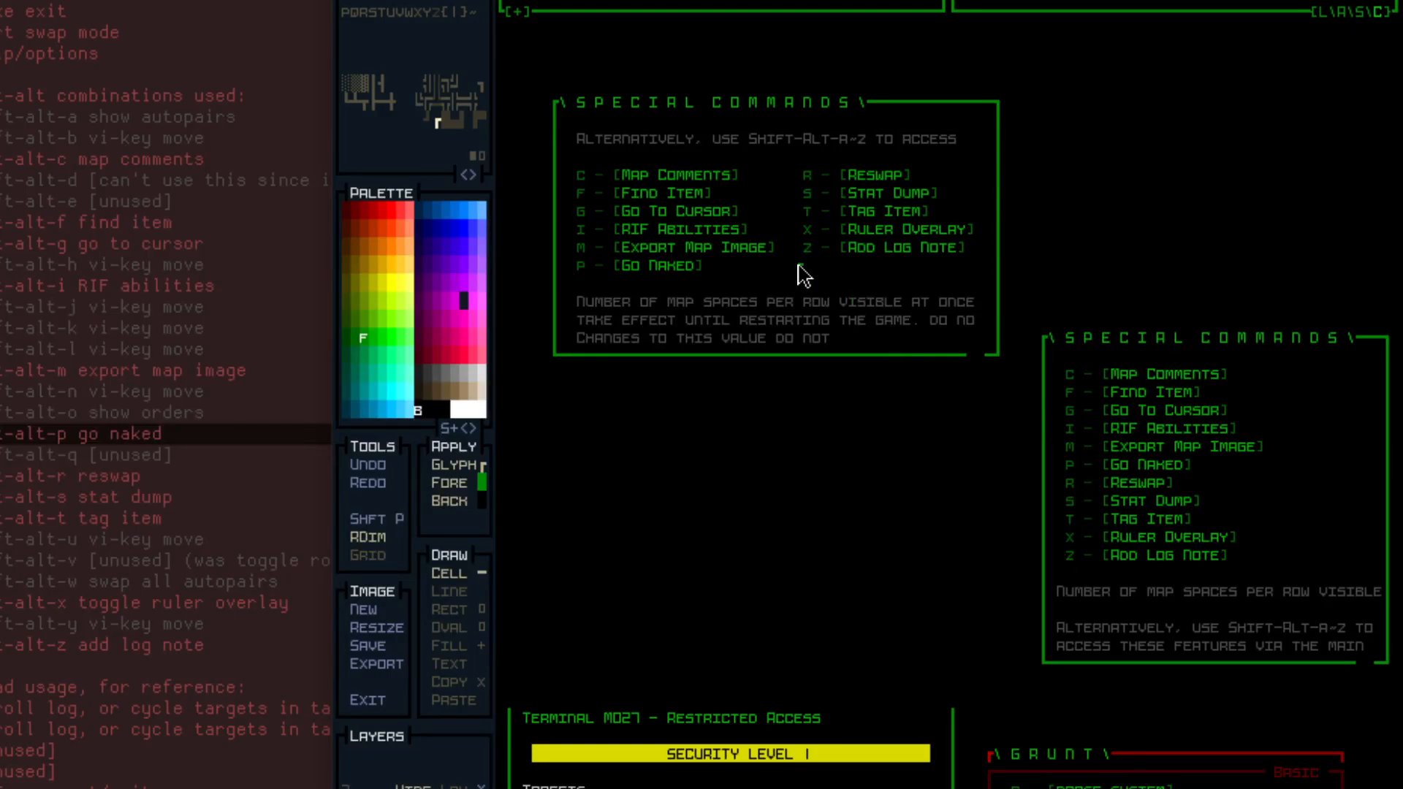
key(ctrl+7)
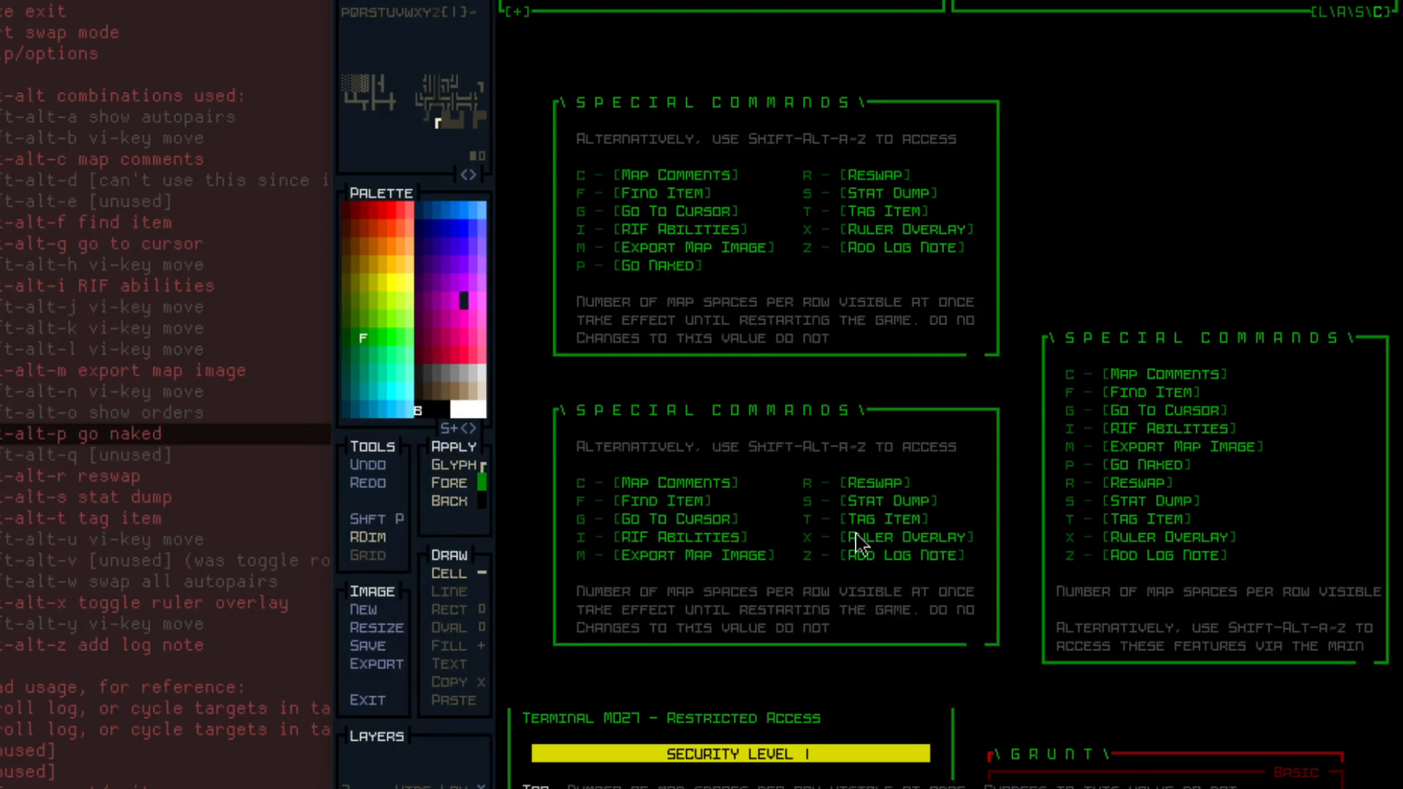
key(ctrl+7)
key(ctrl+7)
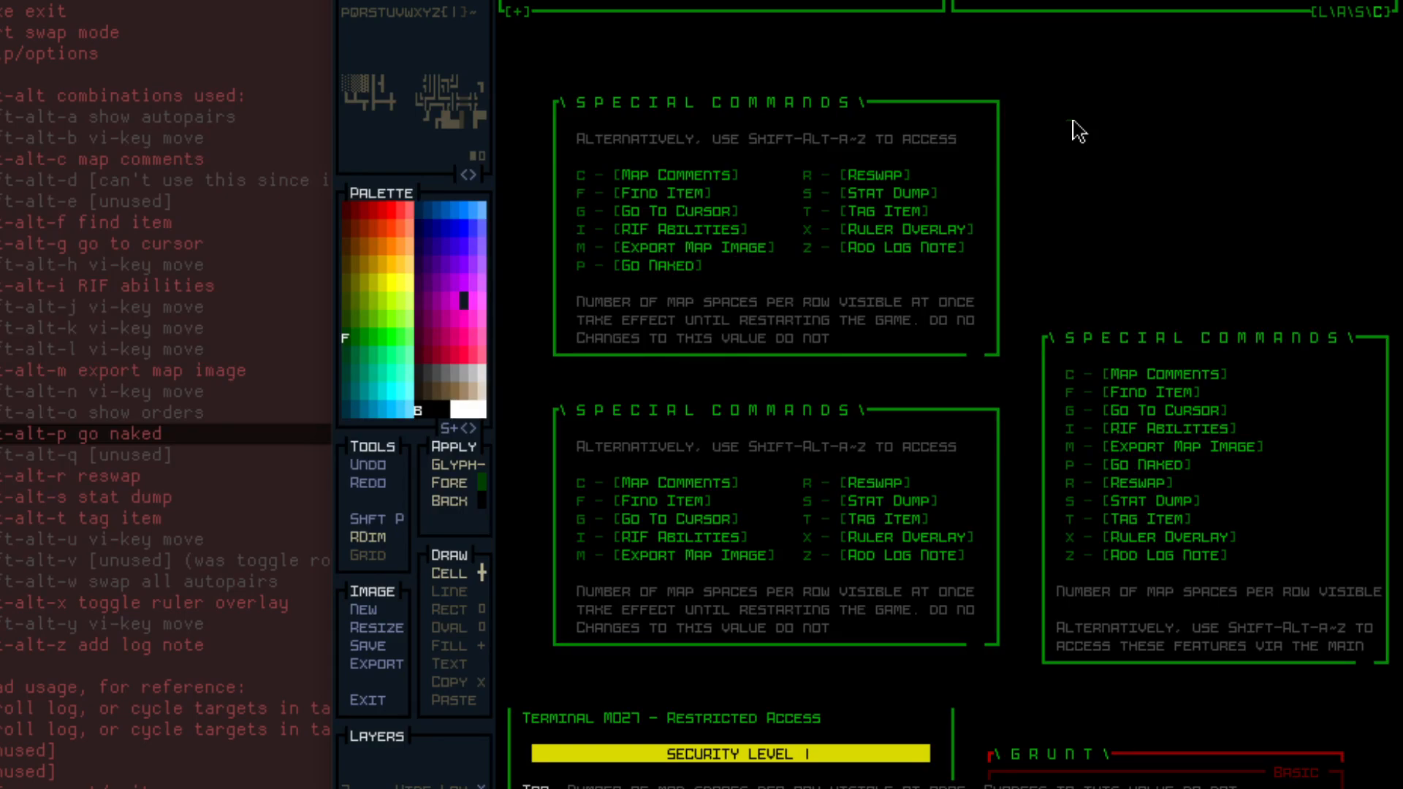
Examine the Cogshop, Codes and Upgrades windows in the GUI - RPGLIKE mockup, and return to GUI - SPECIAL.
key(Tab)
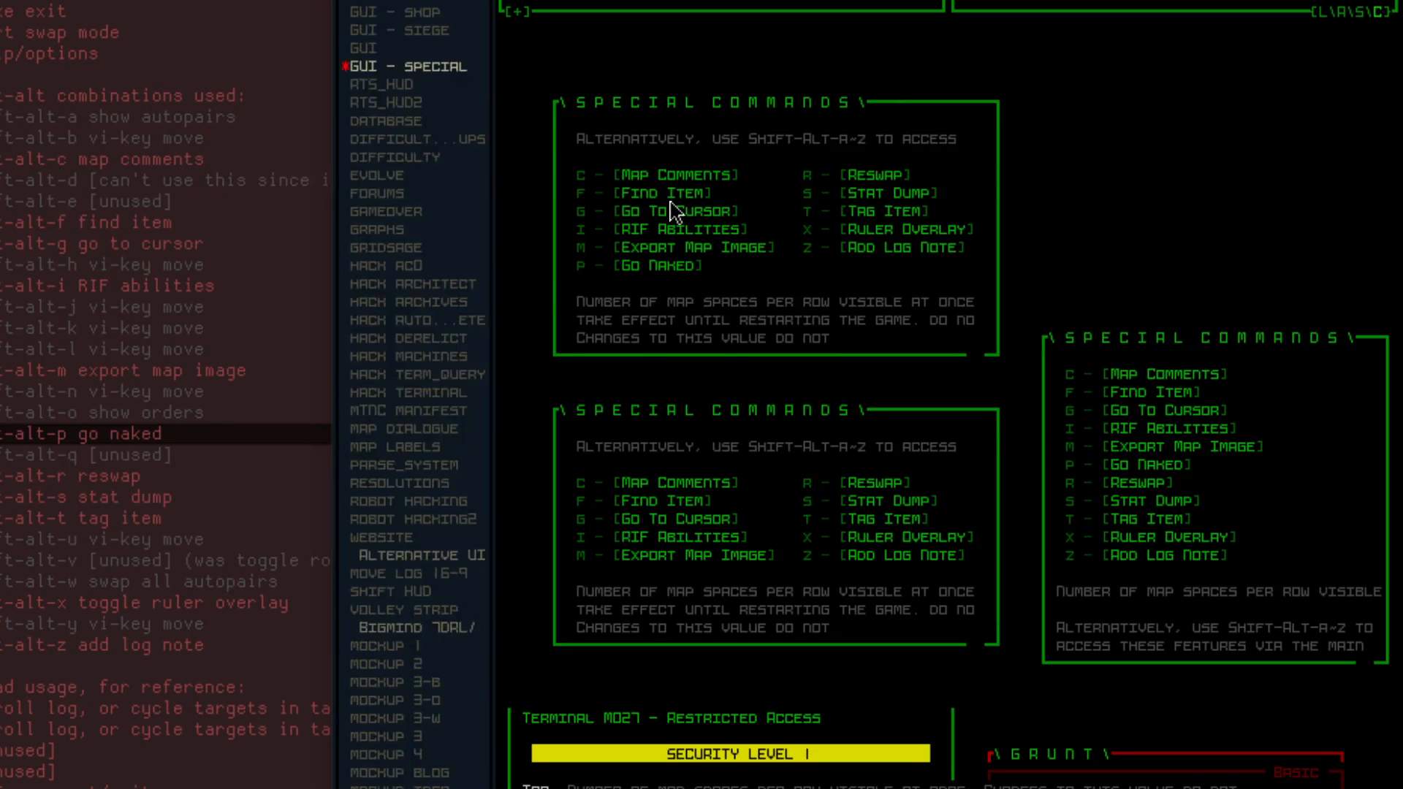
scroll(392, 382, up, 2)
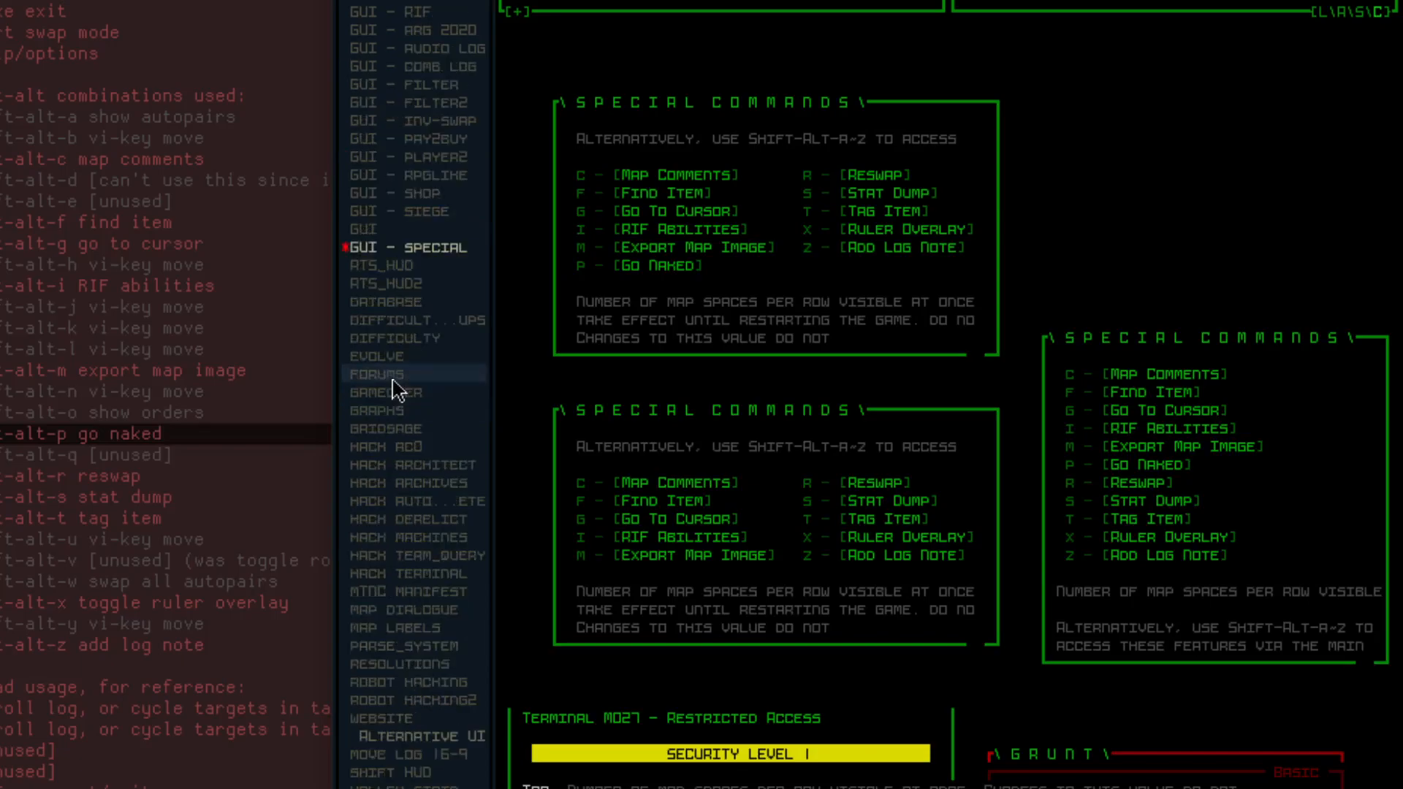
click(442, 176)
key(Tab)
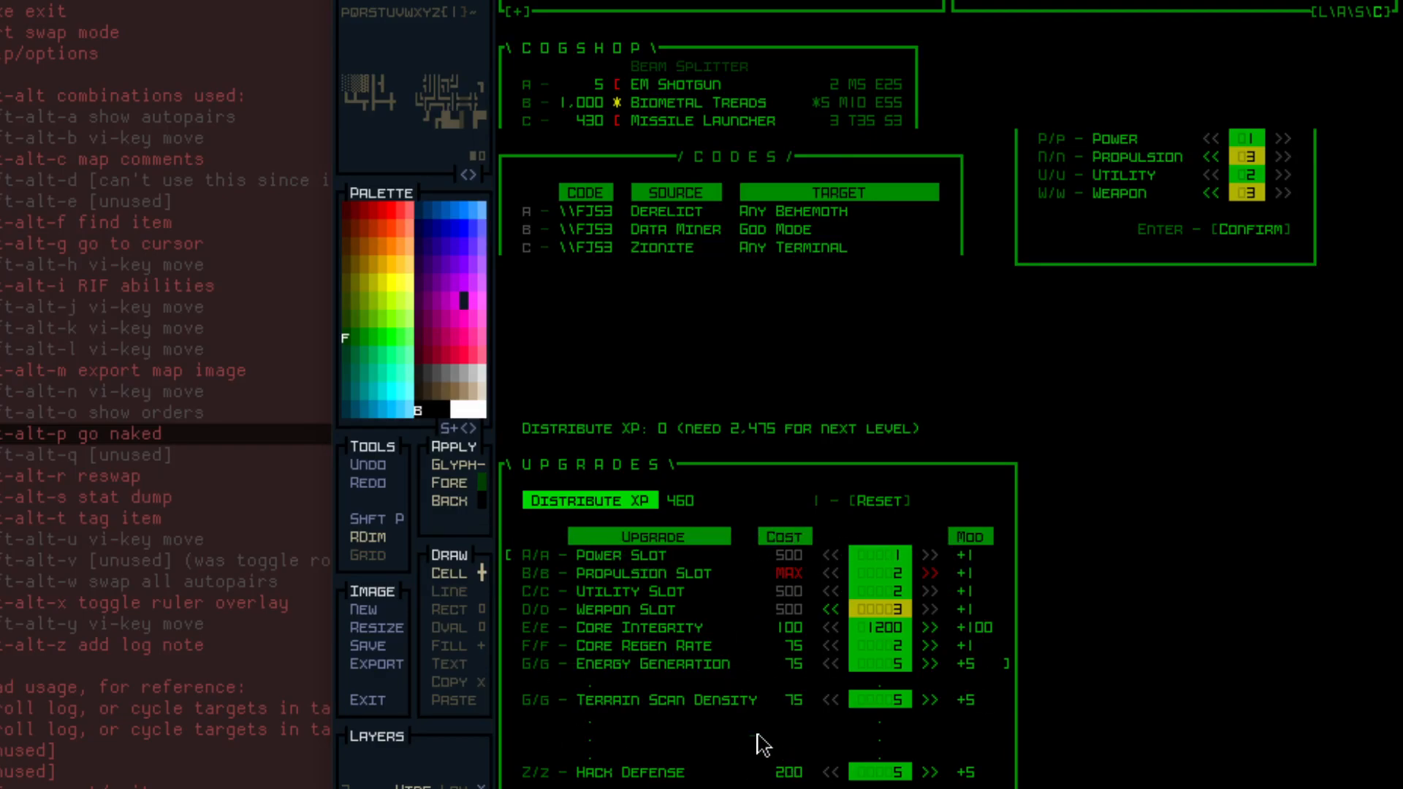
key(Tab)
key(Down)
key(Down)
key(Down)
key(Down)
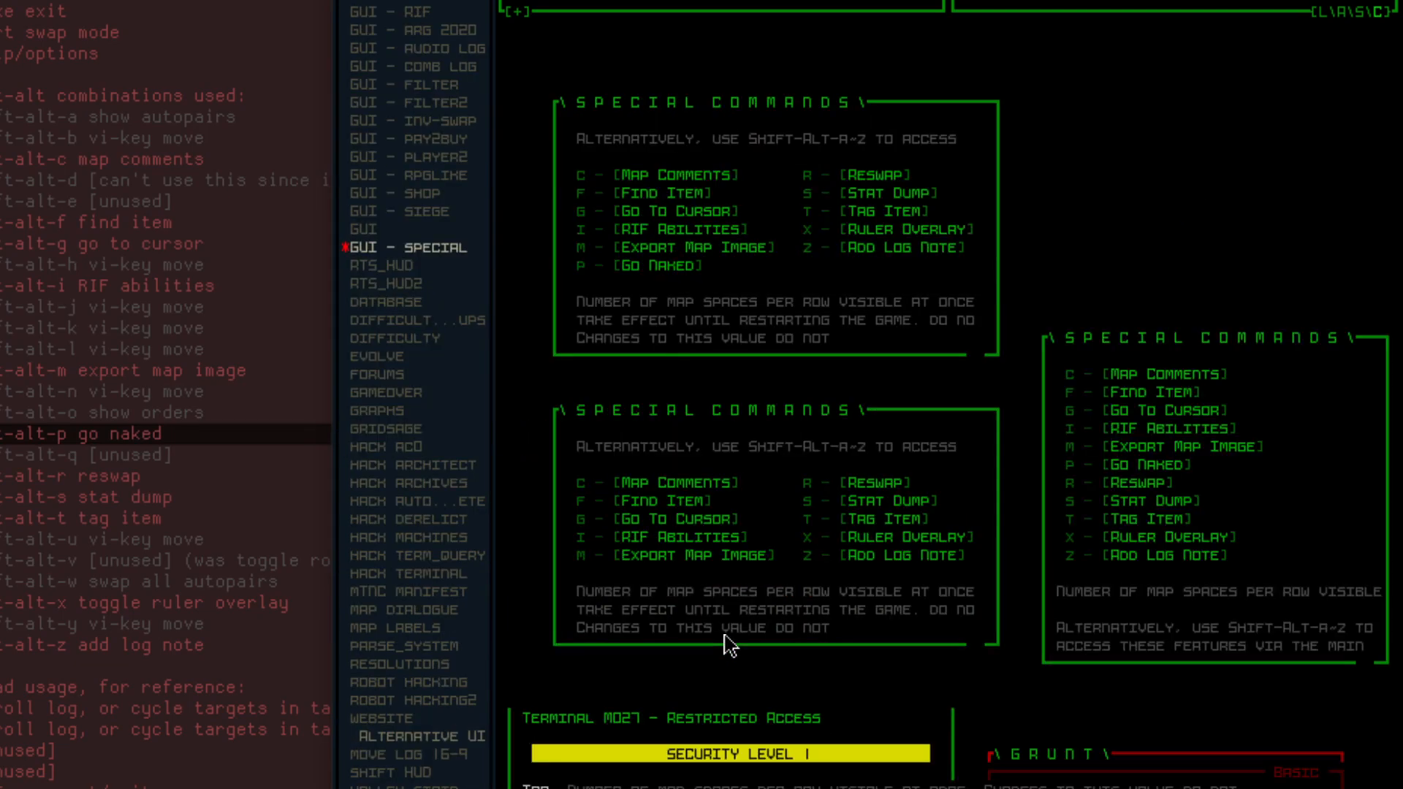
key(Tab)
key(Tab)
key(Tab)
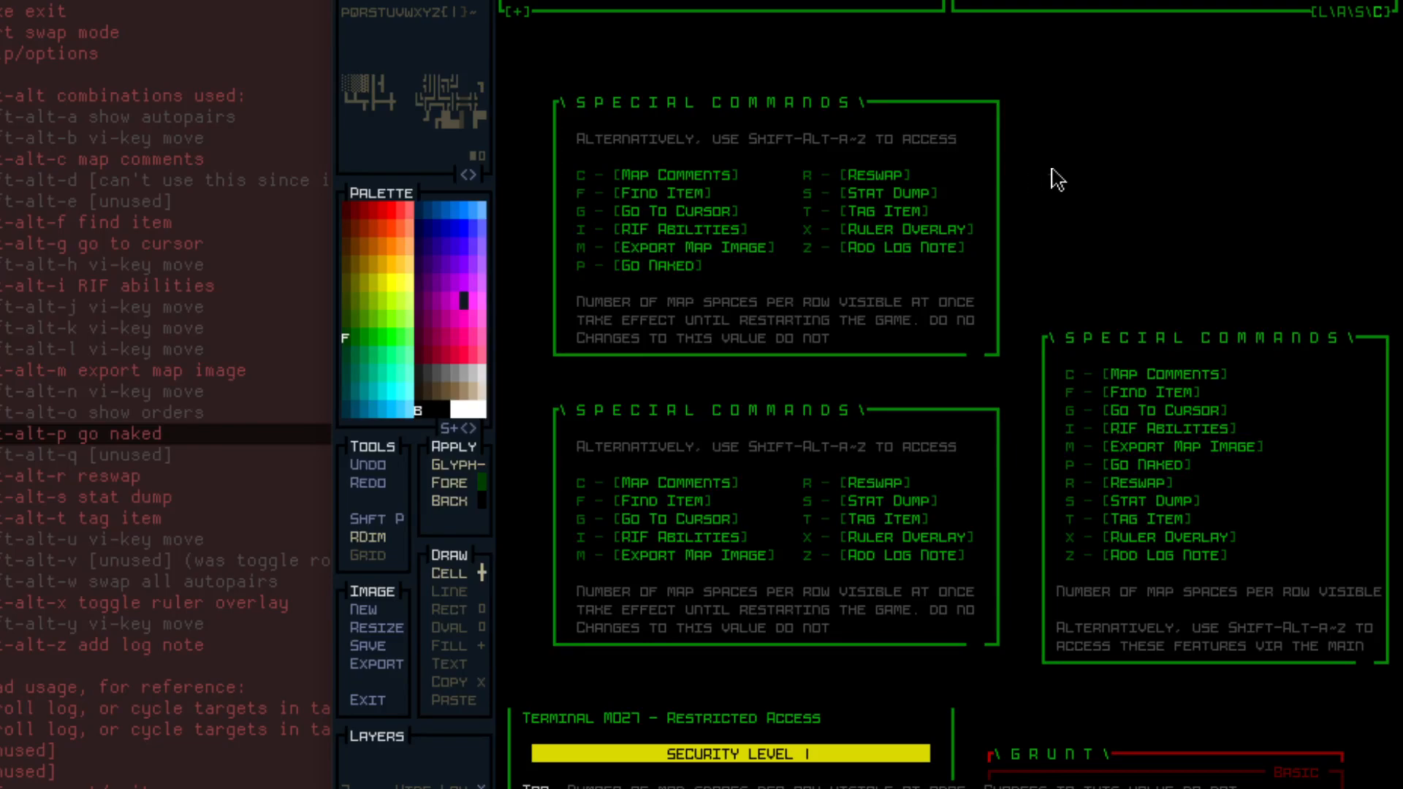
Sample the grey description text, check the Commands window in the GUI mockup, and return to GUI - SPECIAL.
right_click(963, 249)
right_click(607, 316)
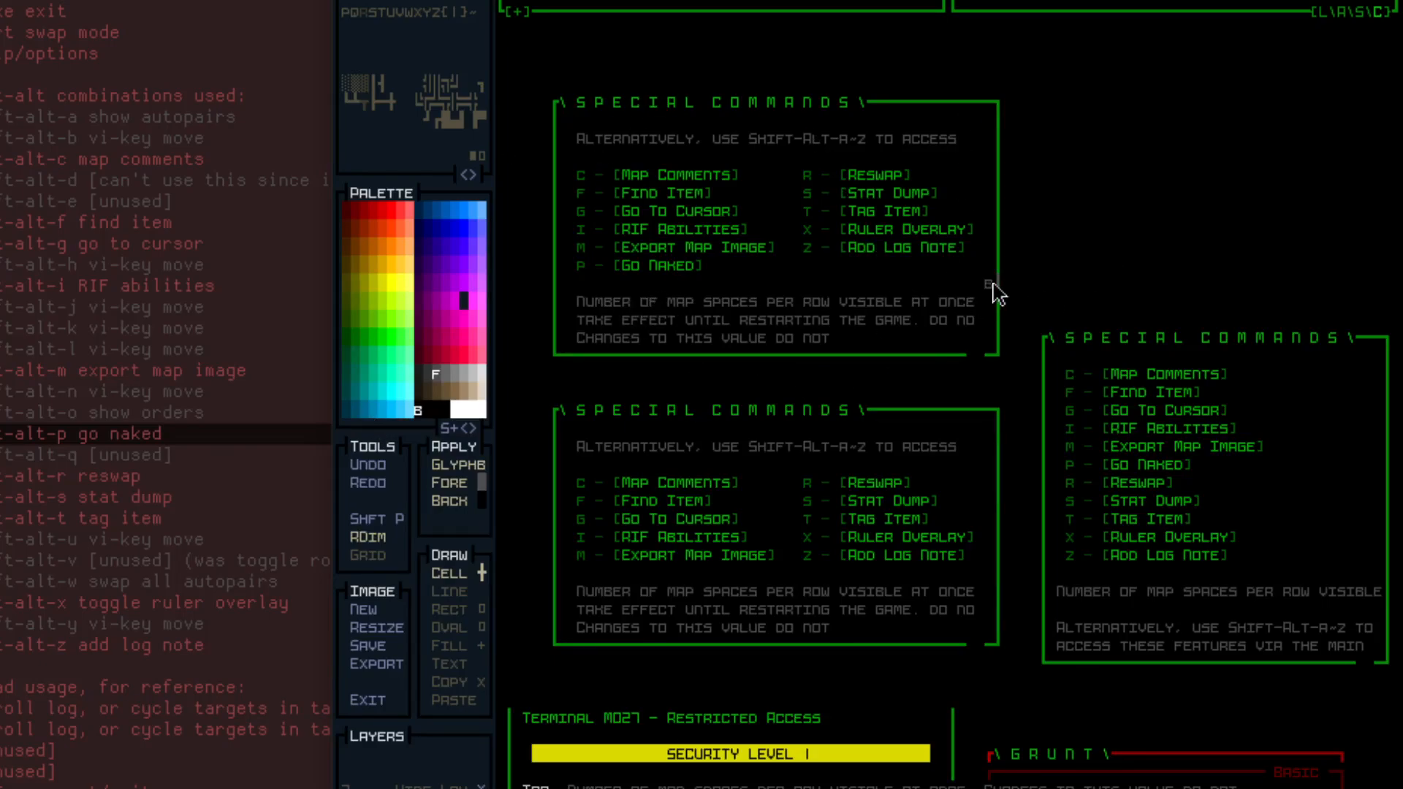
key(Tab)
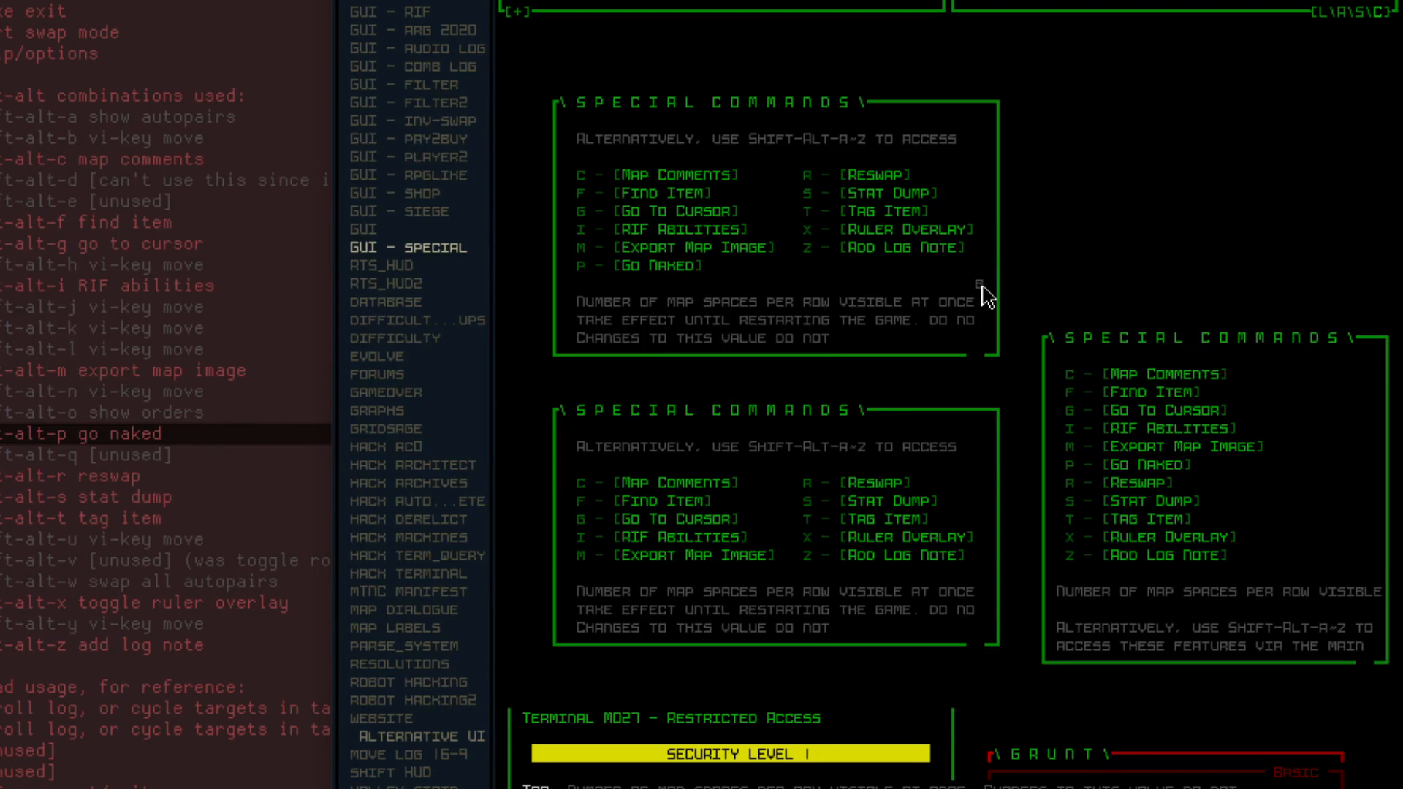
click(433, 230)
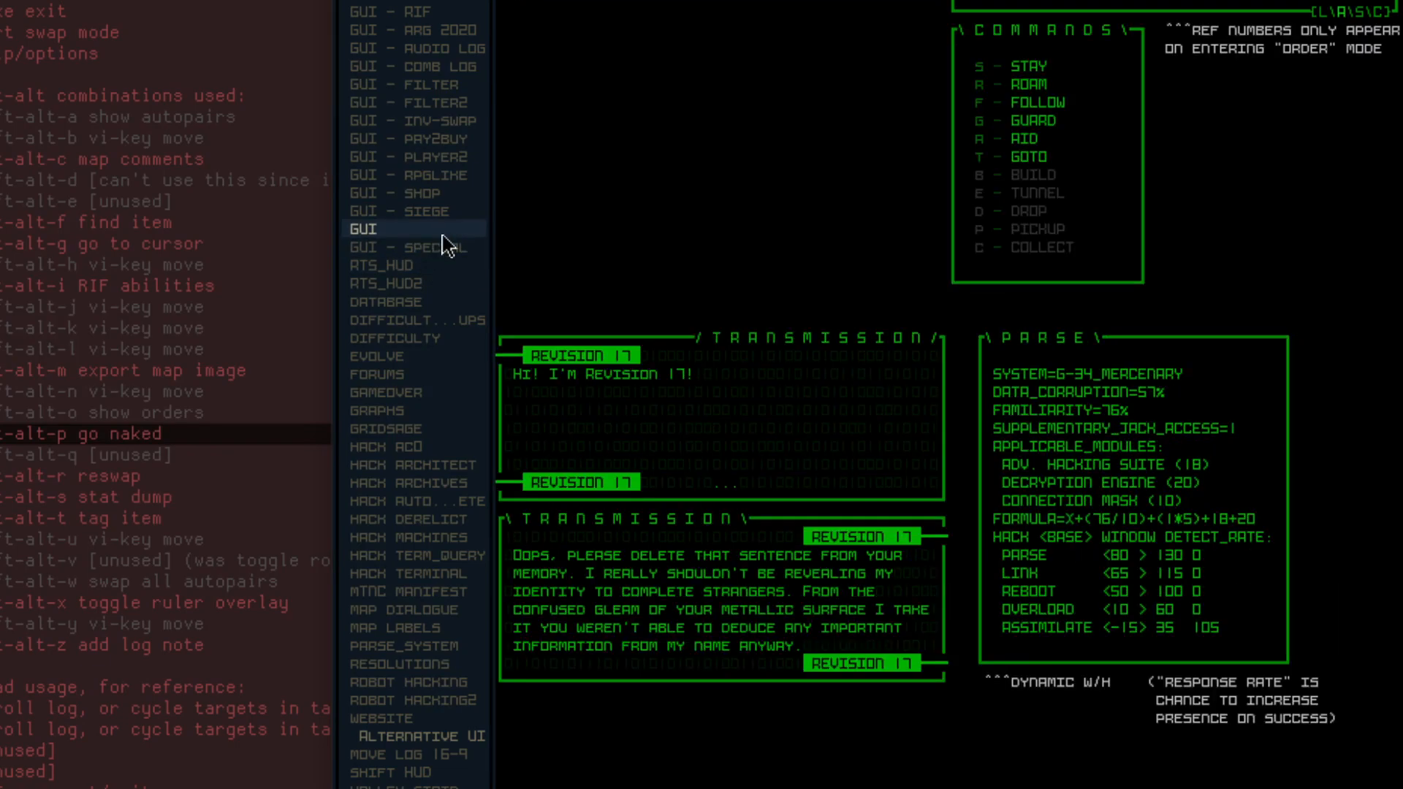
click(447, 249)
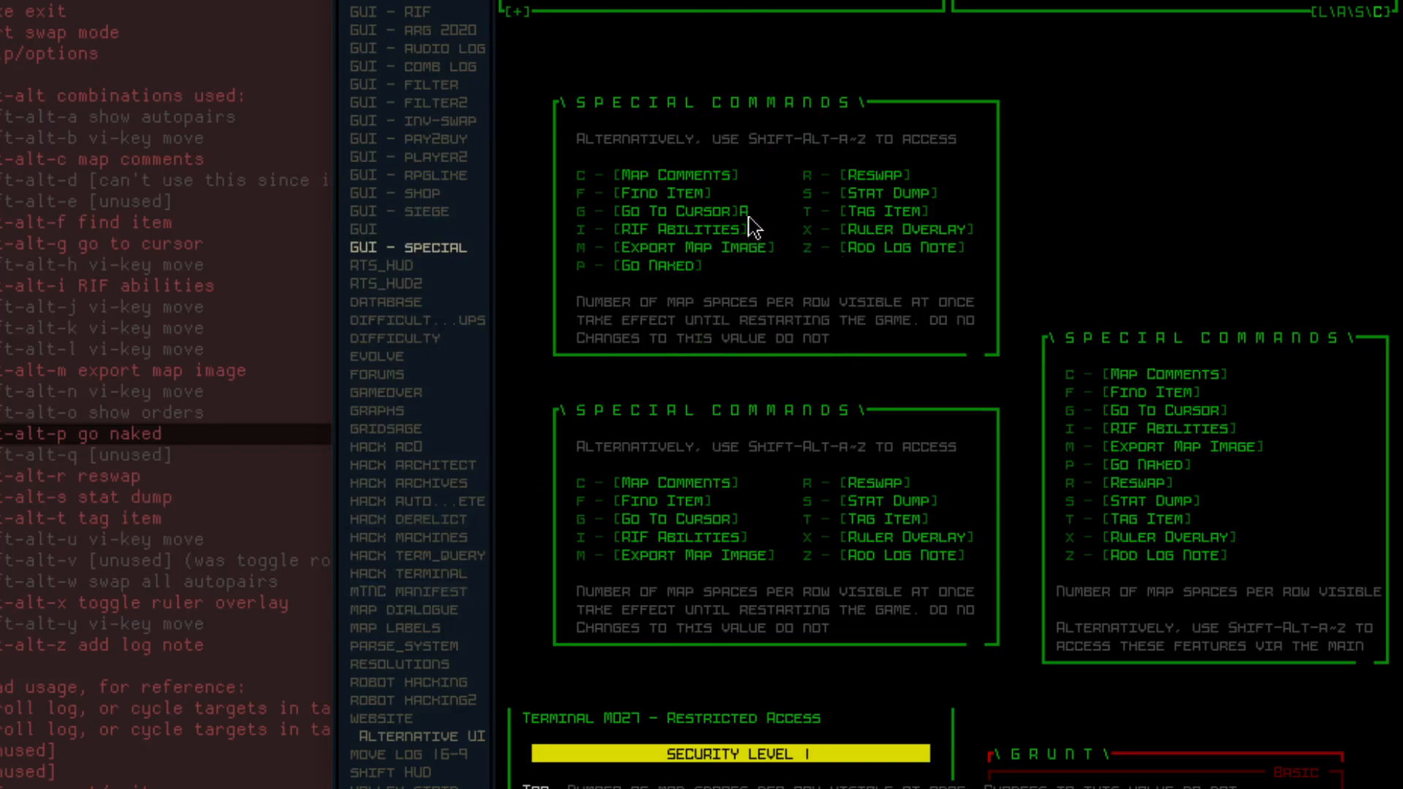
key(Tab)
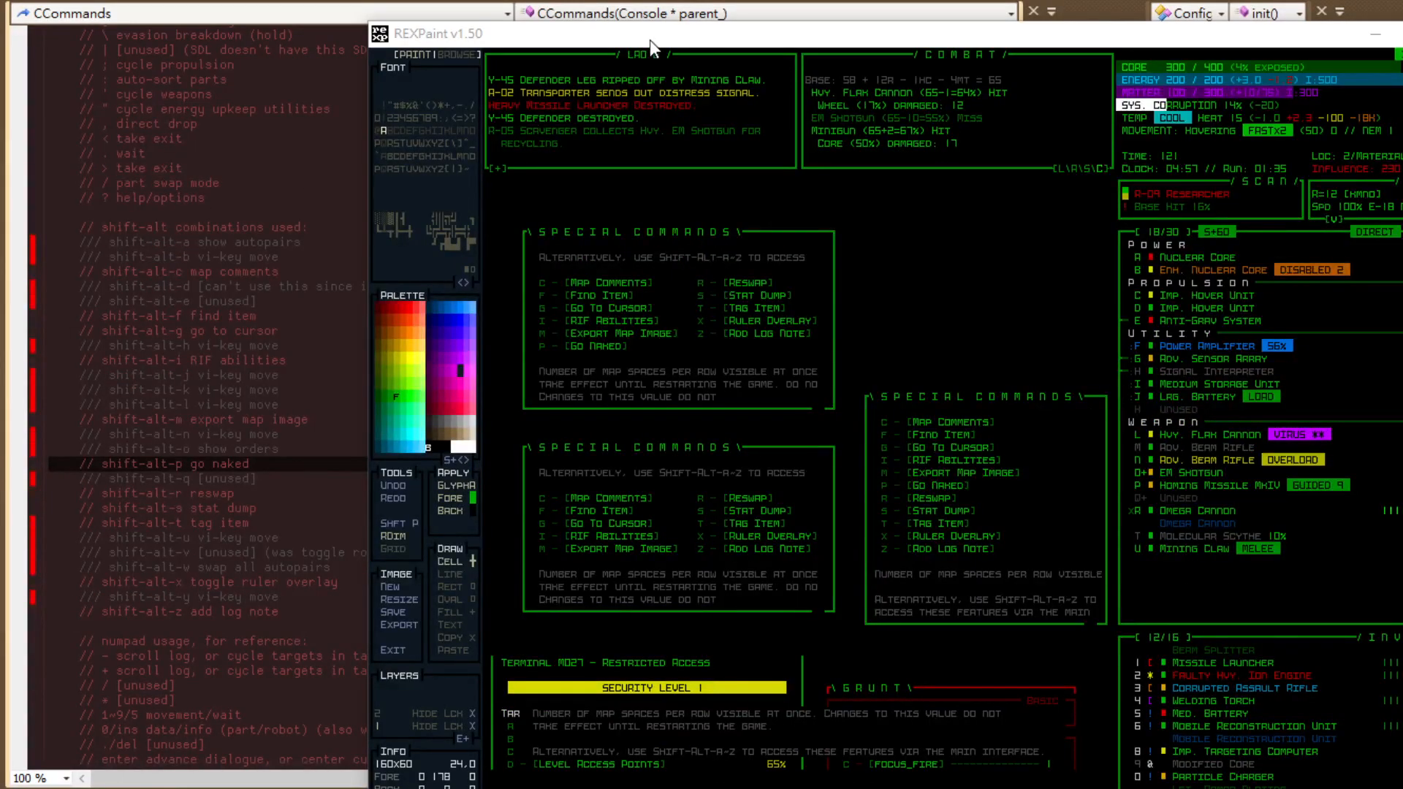
Preview the mockup in the Cogmind_6x12 font, and set the display font to X@COM437_6x12 in the options.
drag(650, 43, 406, 17)
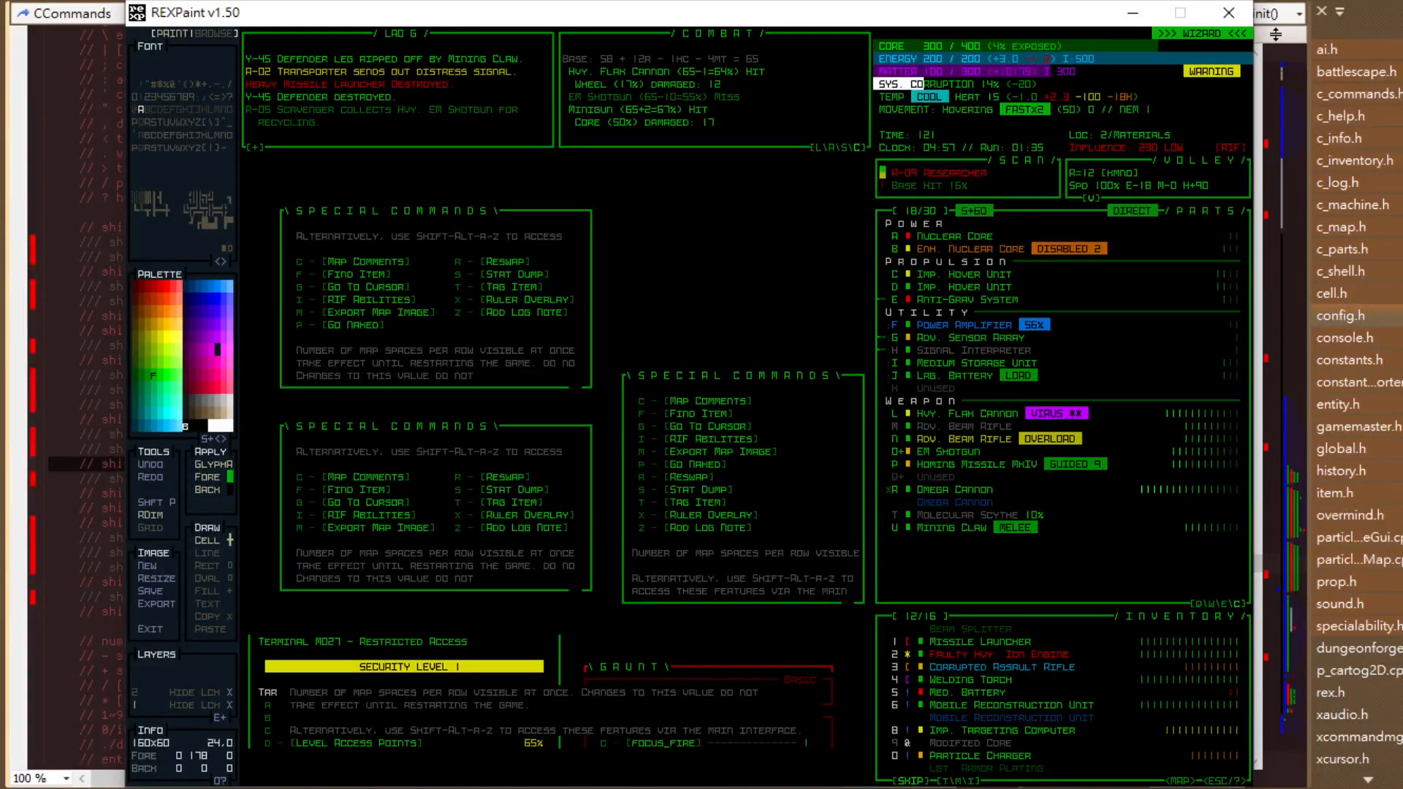
key(ctrl+Page_Down)
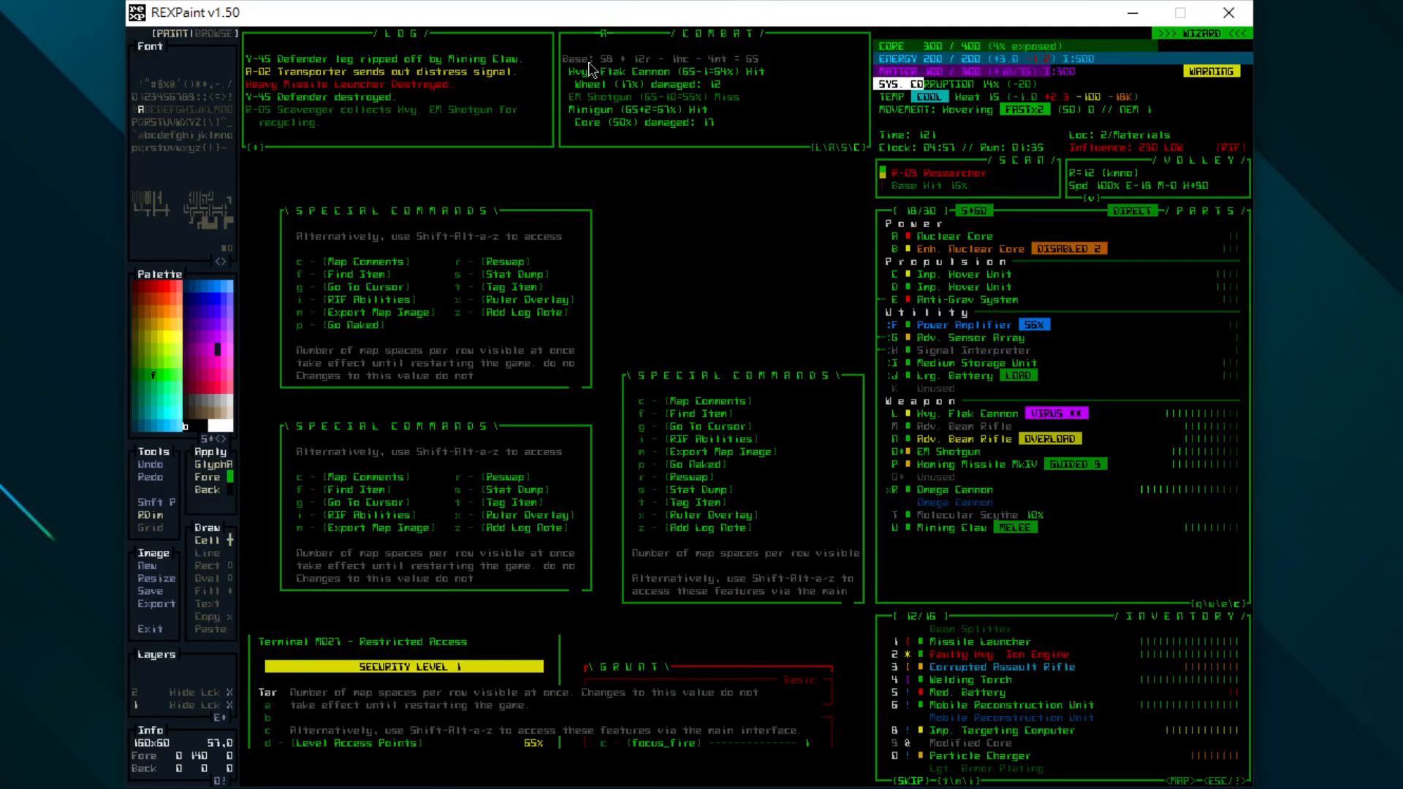
key(F3)
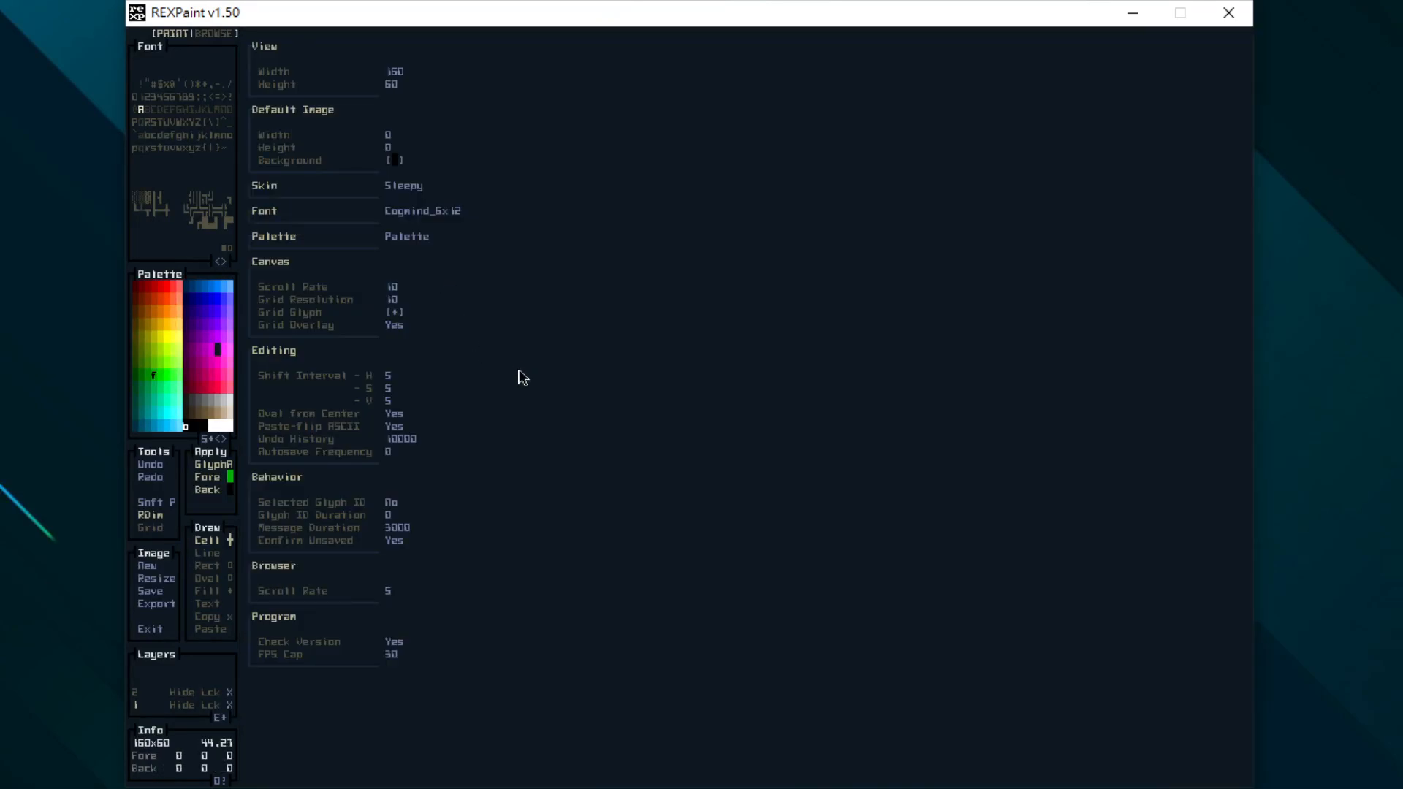
key(ctrl+Page_Down)
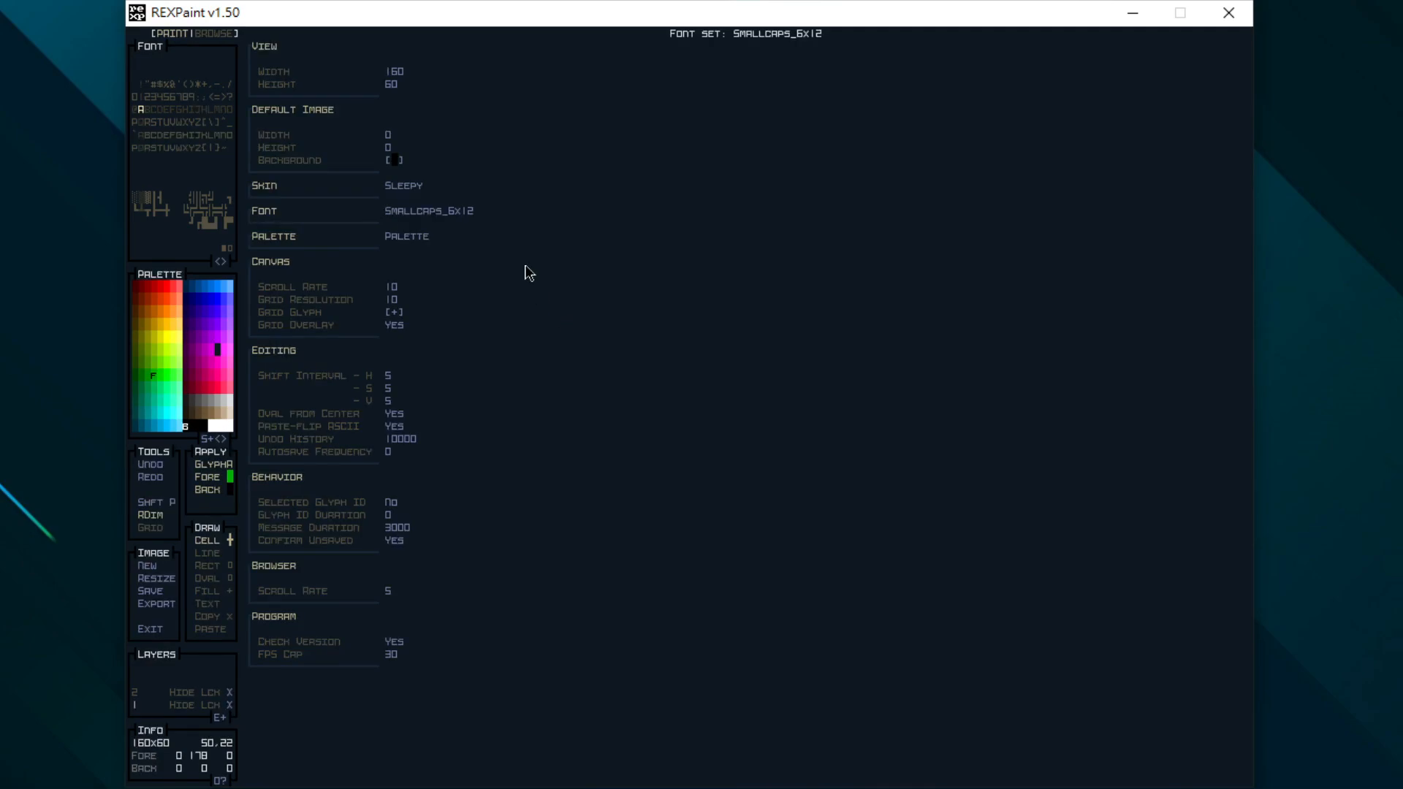
click(430, 213)
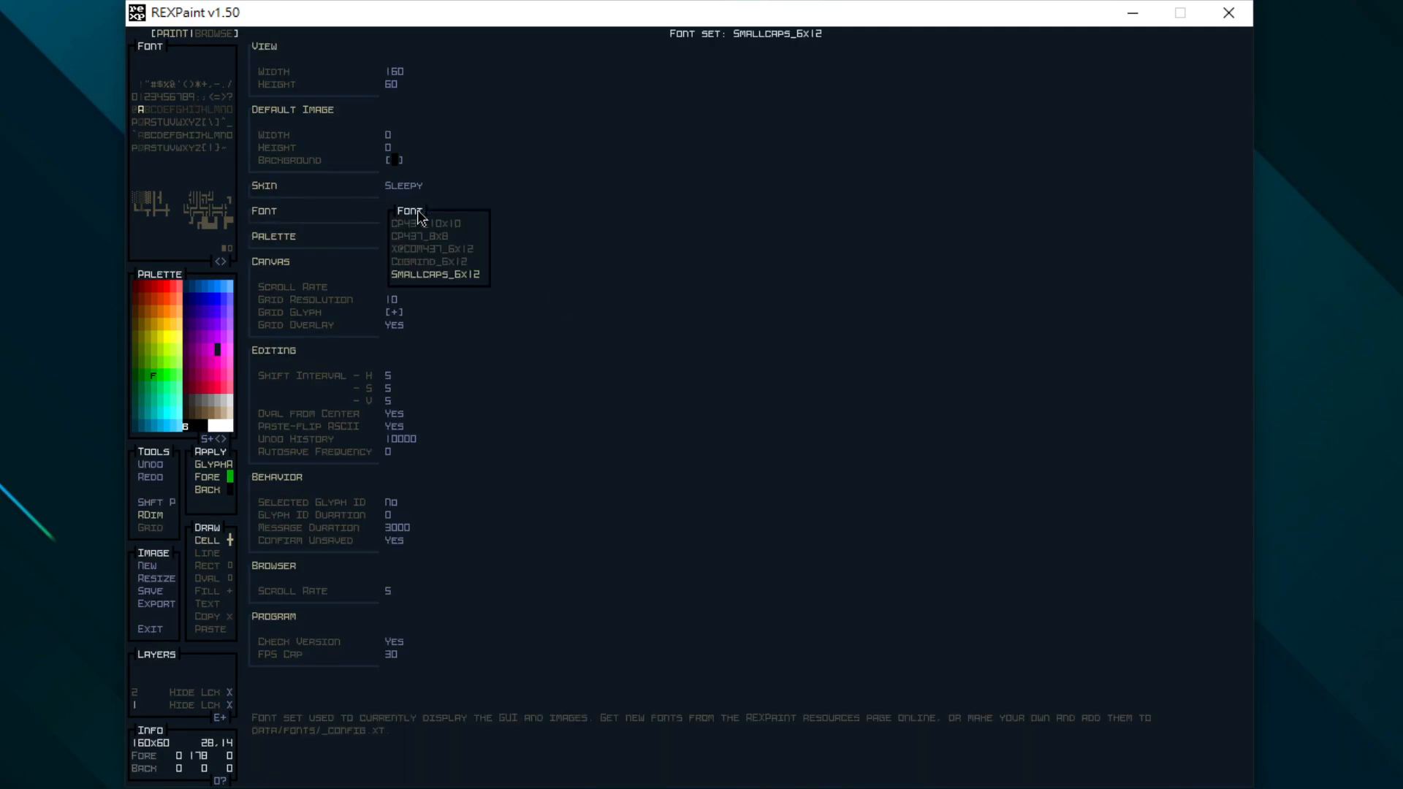
click(456, 249)
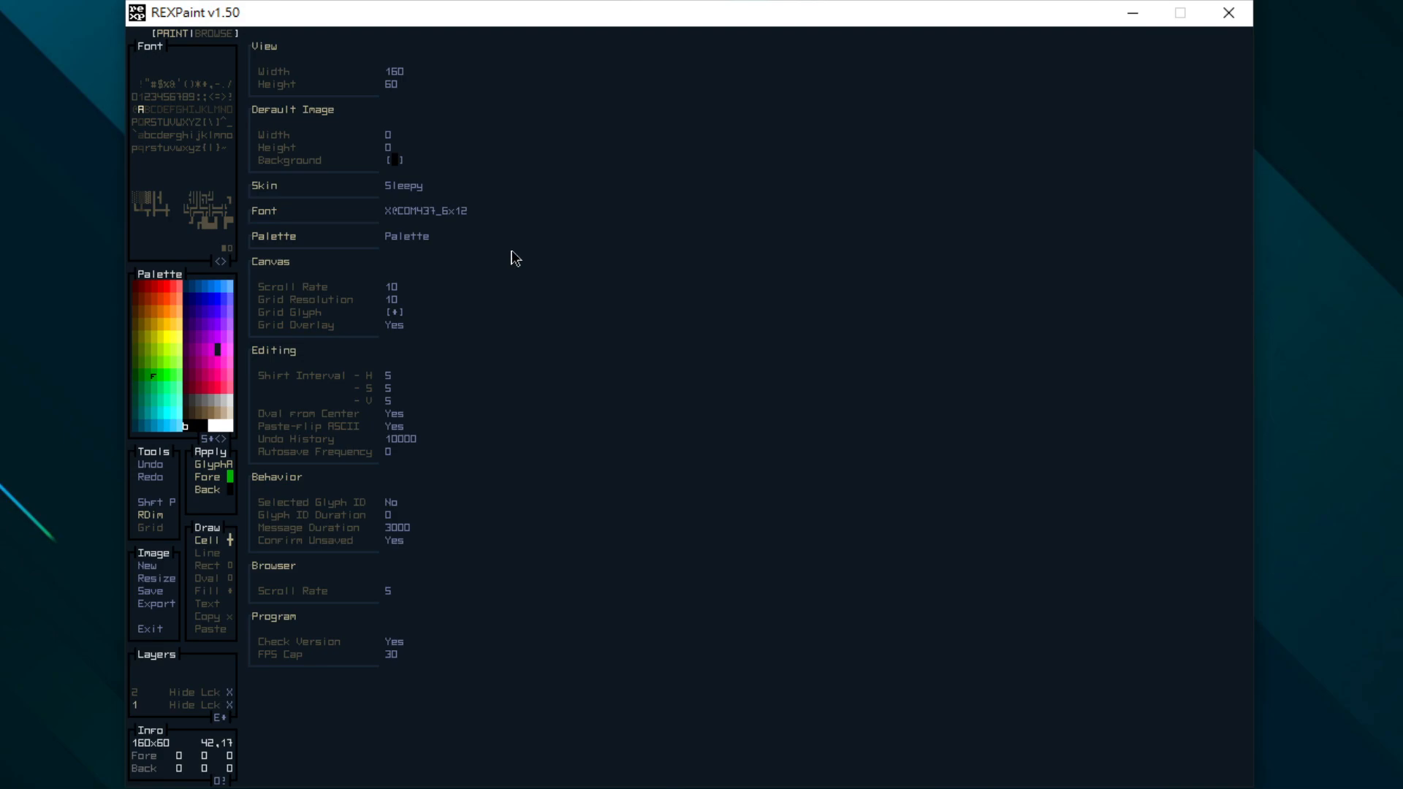
key(Escape)
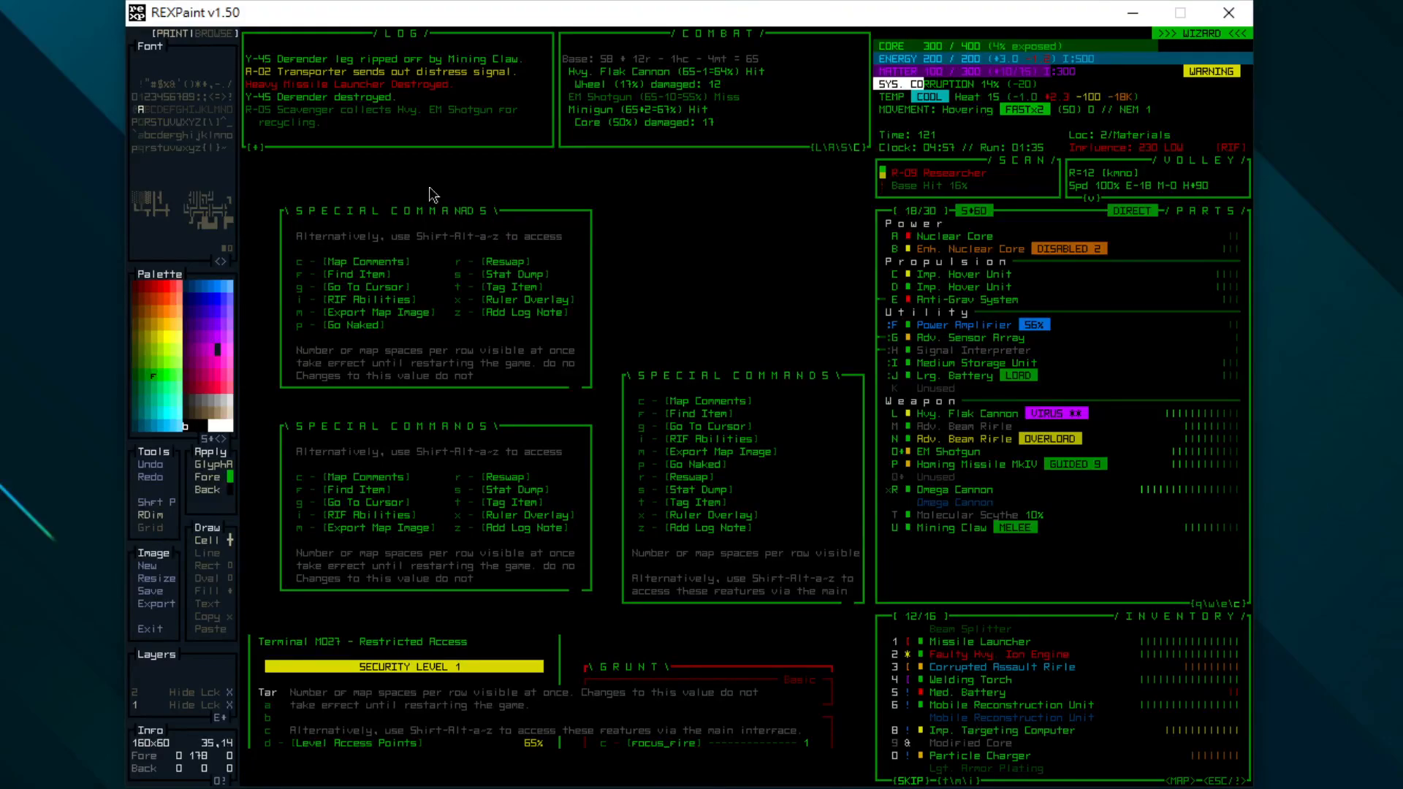
Preview the mockup in the CP437_8x8 font and switch back to X@COM437_6x12.
key(alt+Tab)
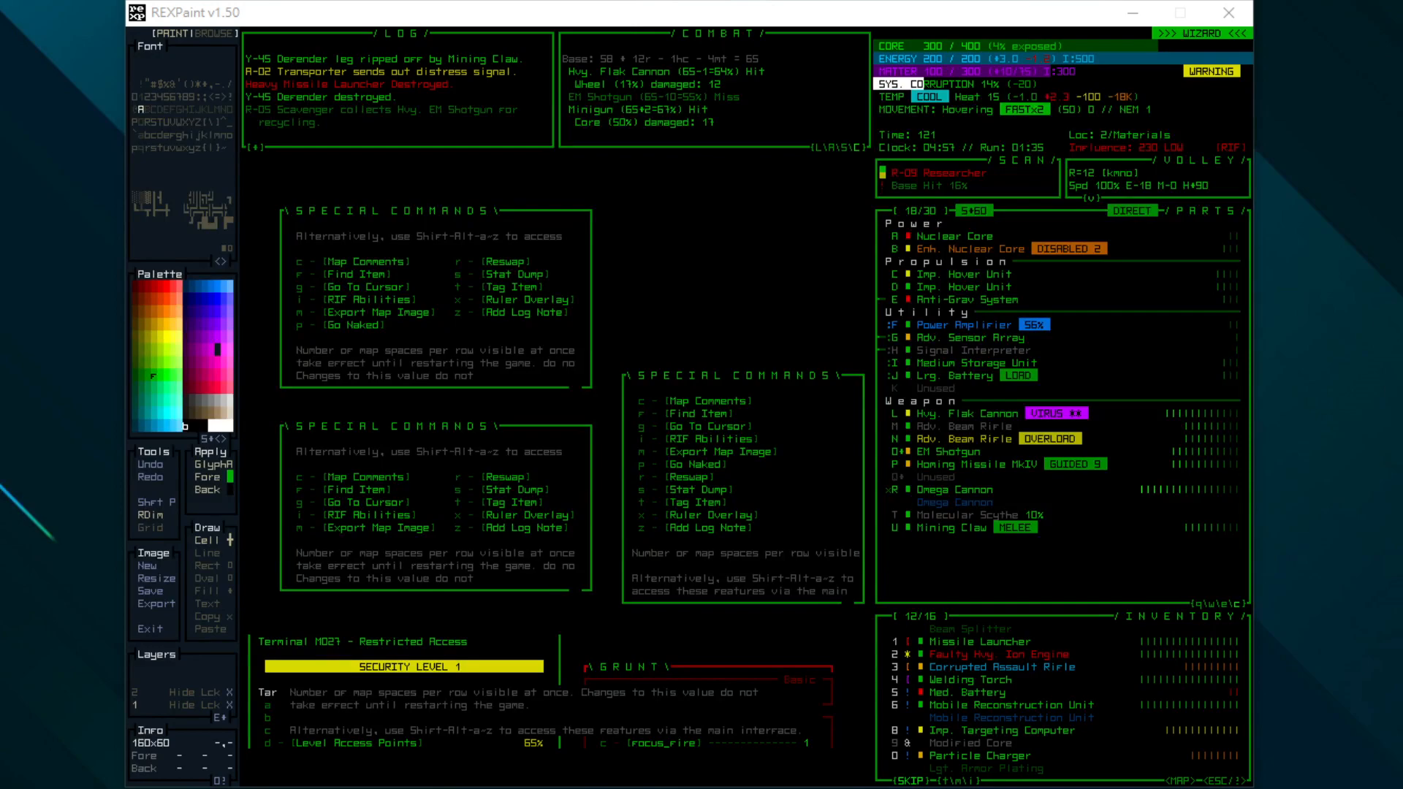
click(545, 20)
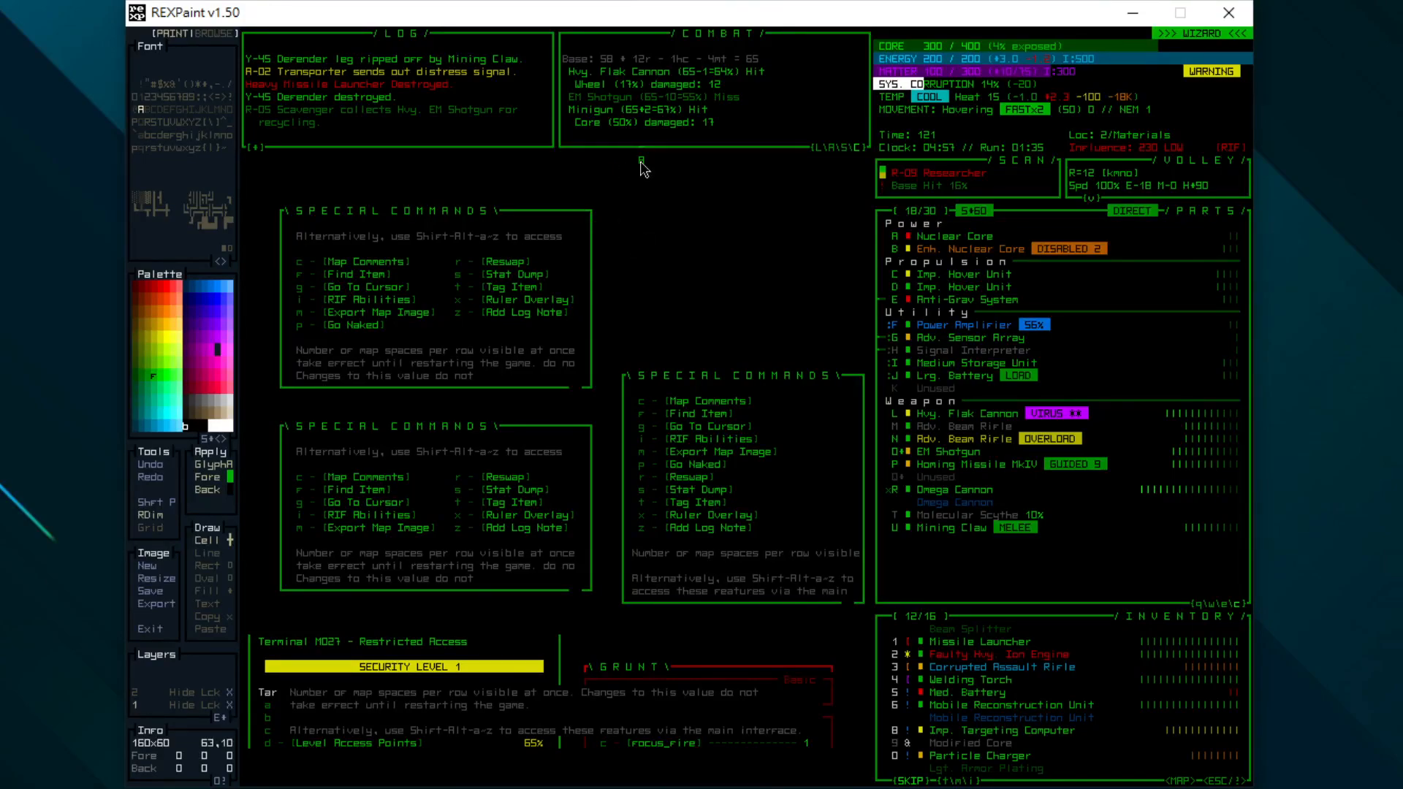
scroll(644, 170, up, 1)
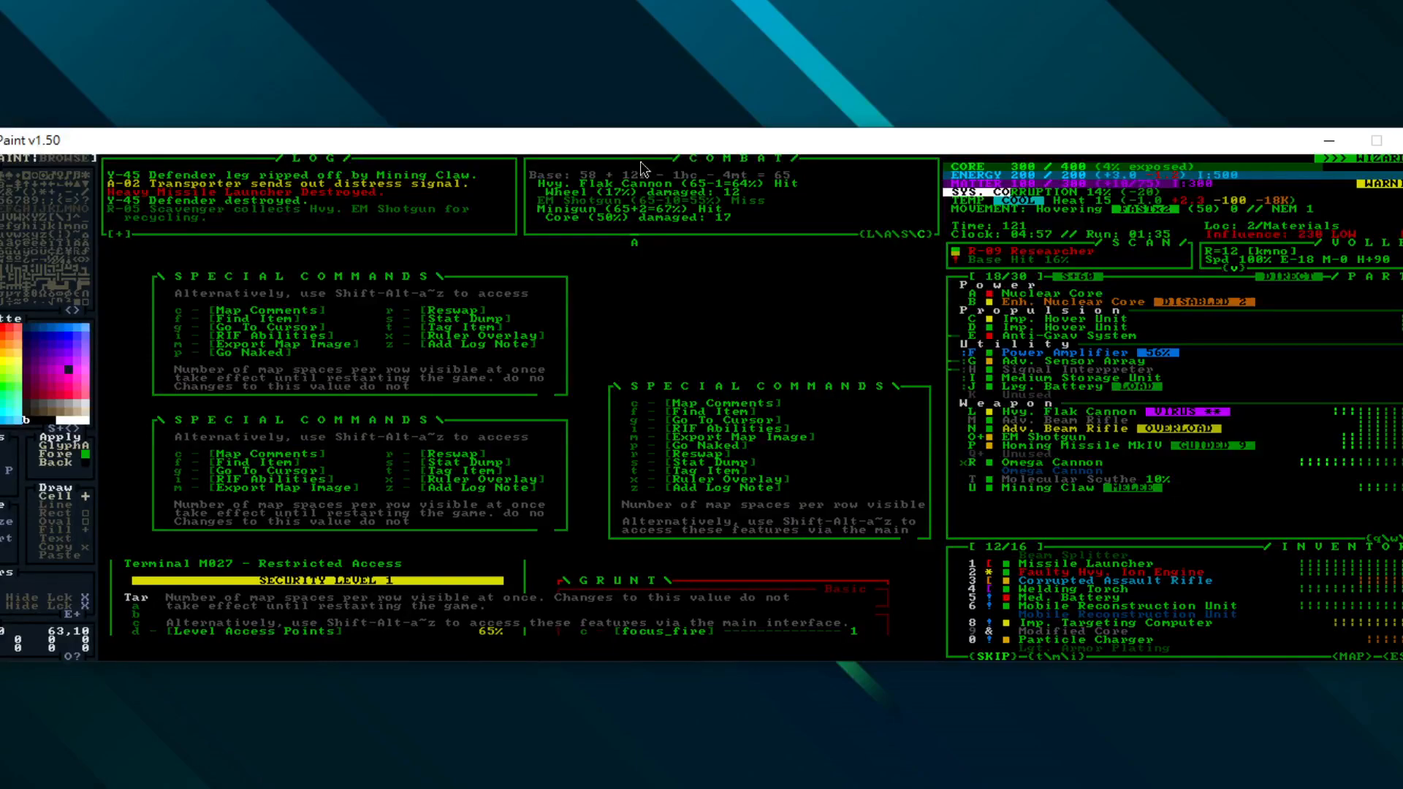
key(F3)
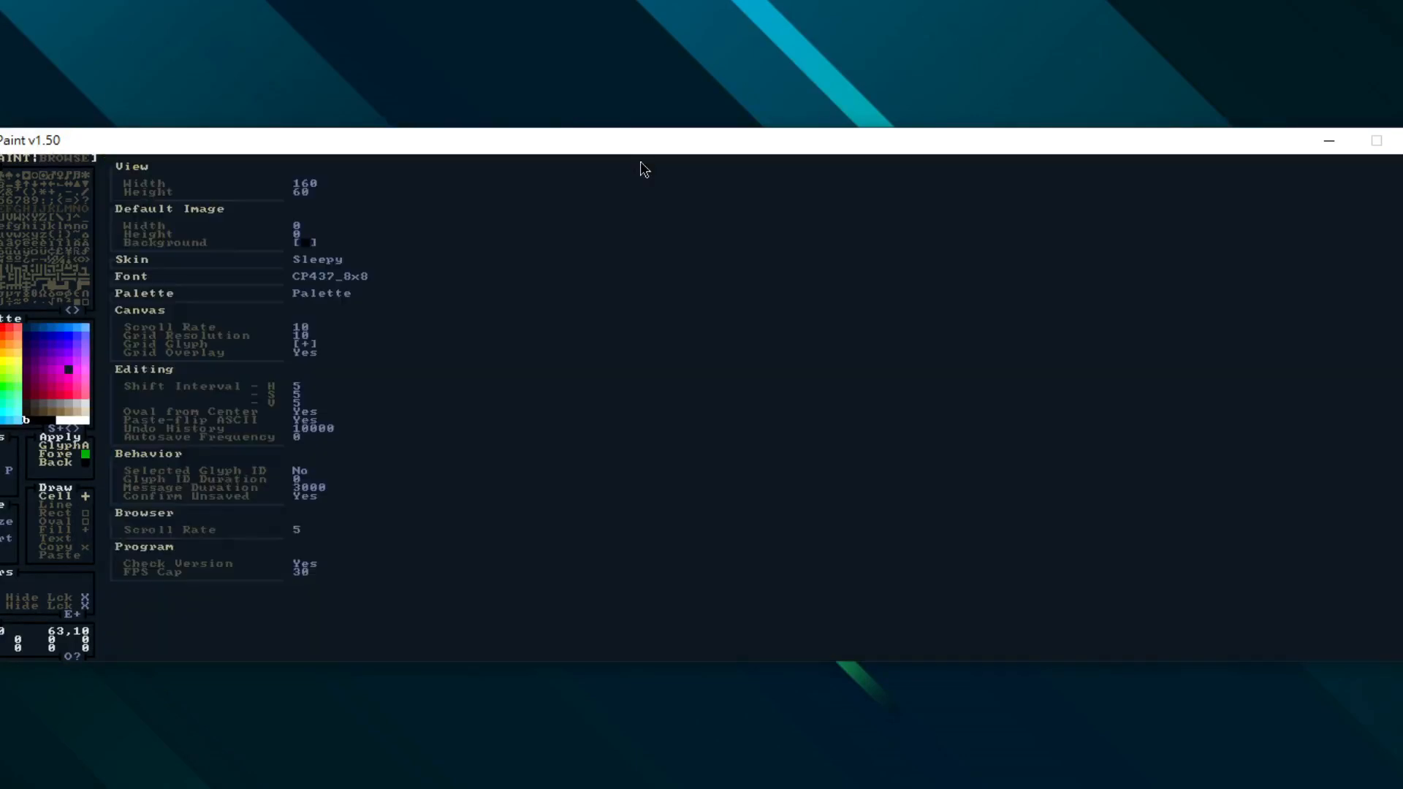
key(Escape)
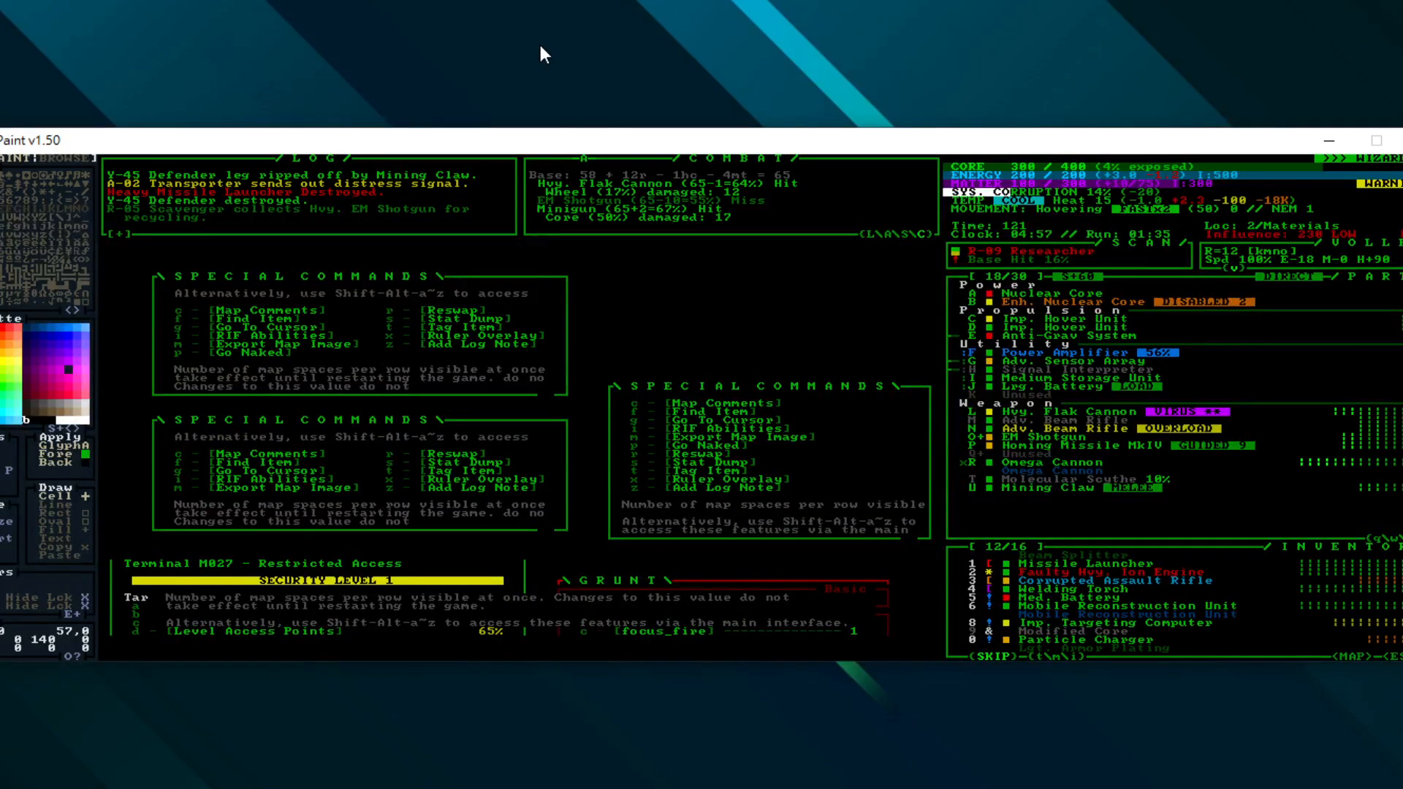
key(ctrl+Page_Up)
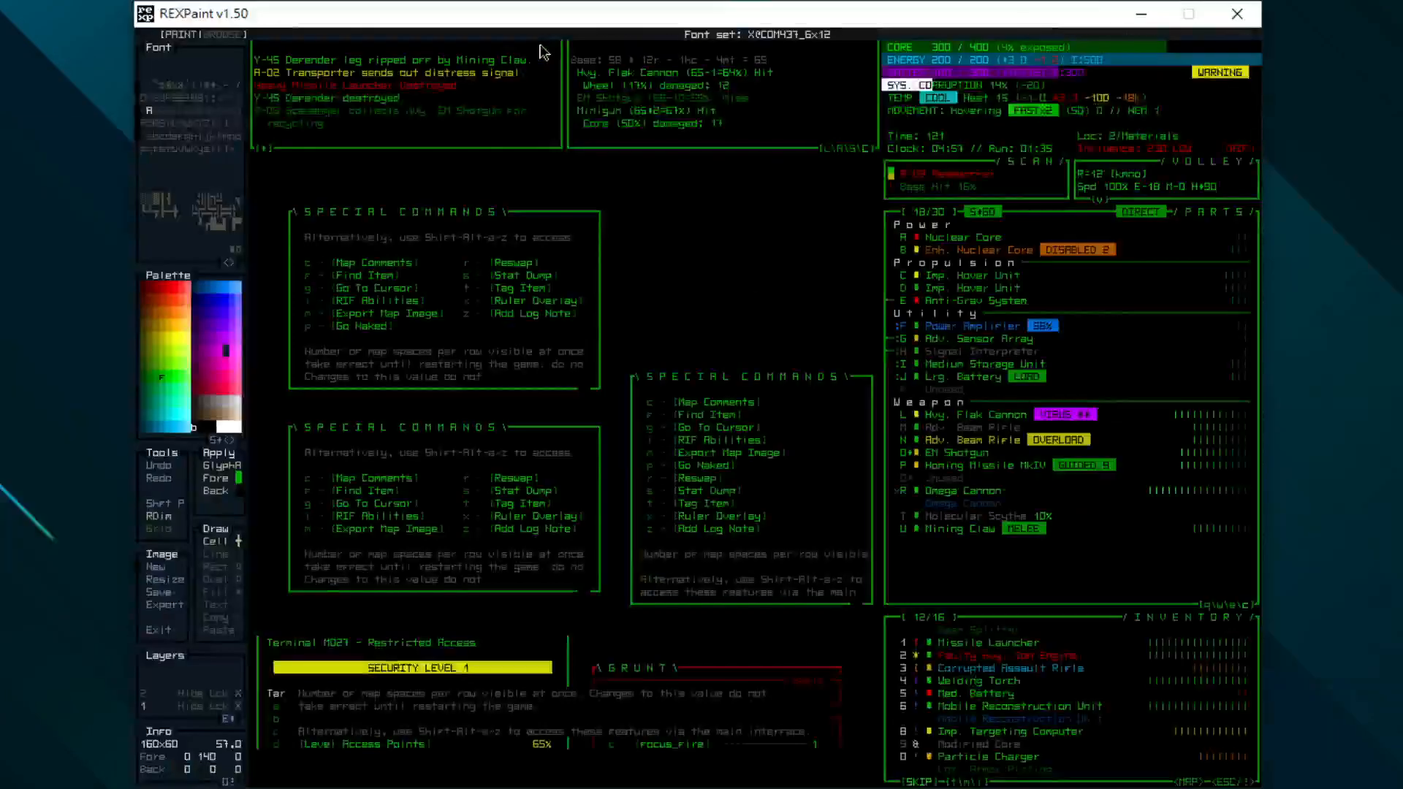
Set the display font to Smallcaps_6x12 in the options and preview the GUI - SPECIAL mockup with it.
key(F3)
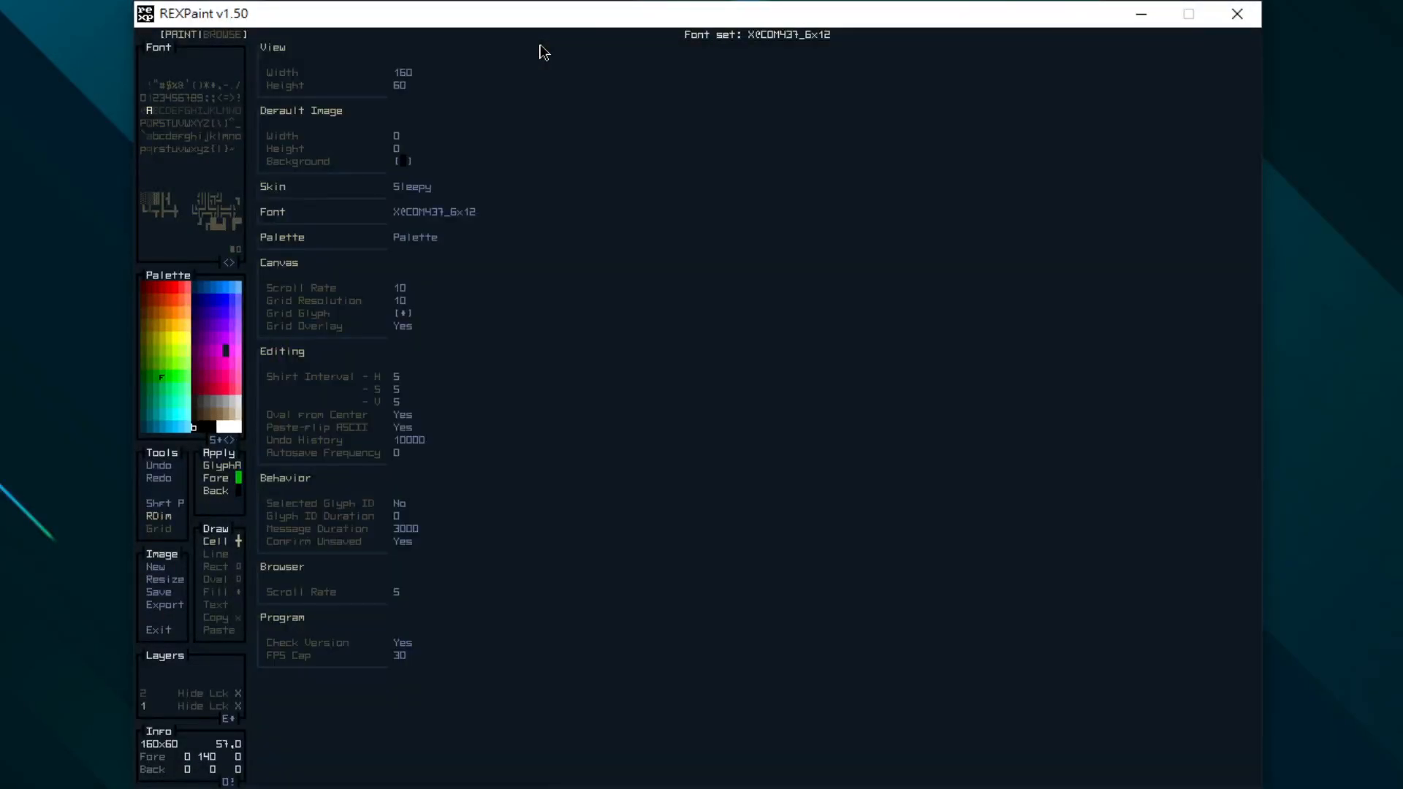
click(441, 212)
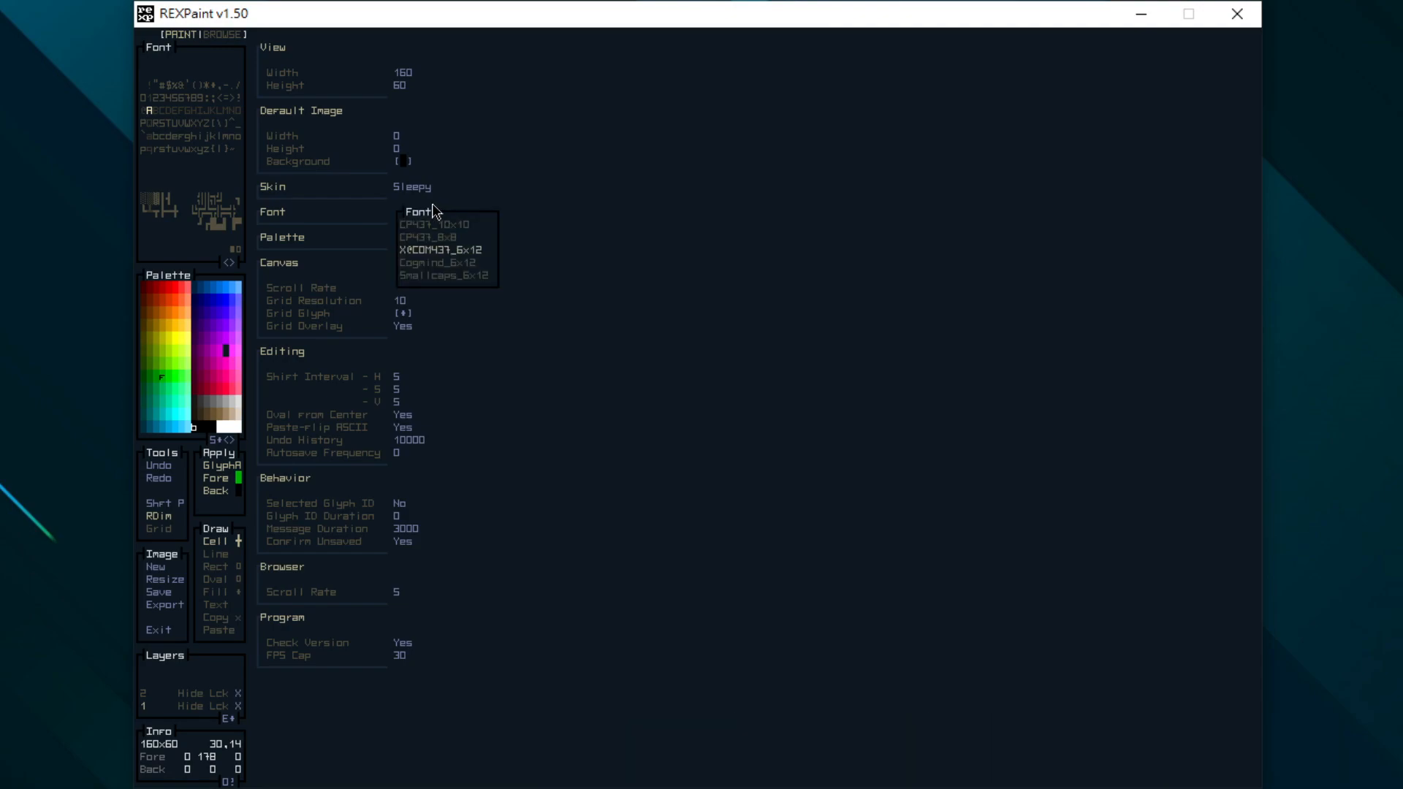
click(424, 216)
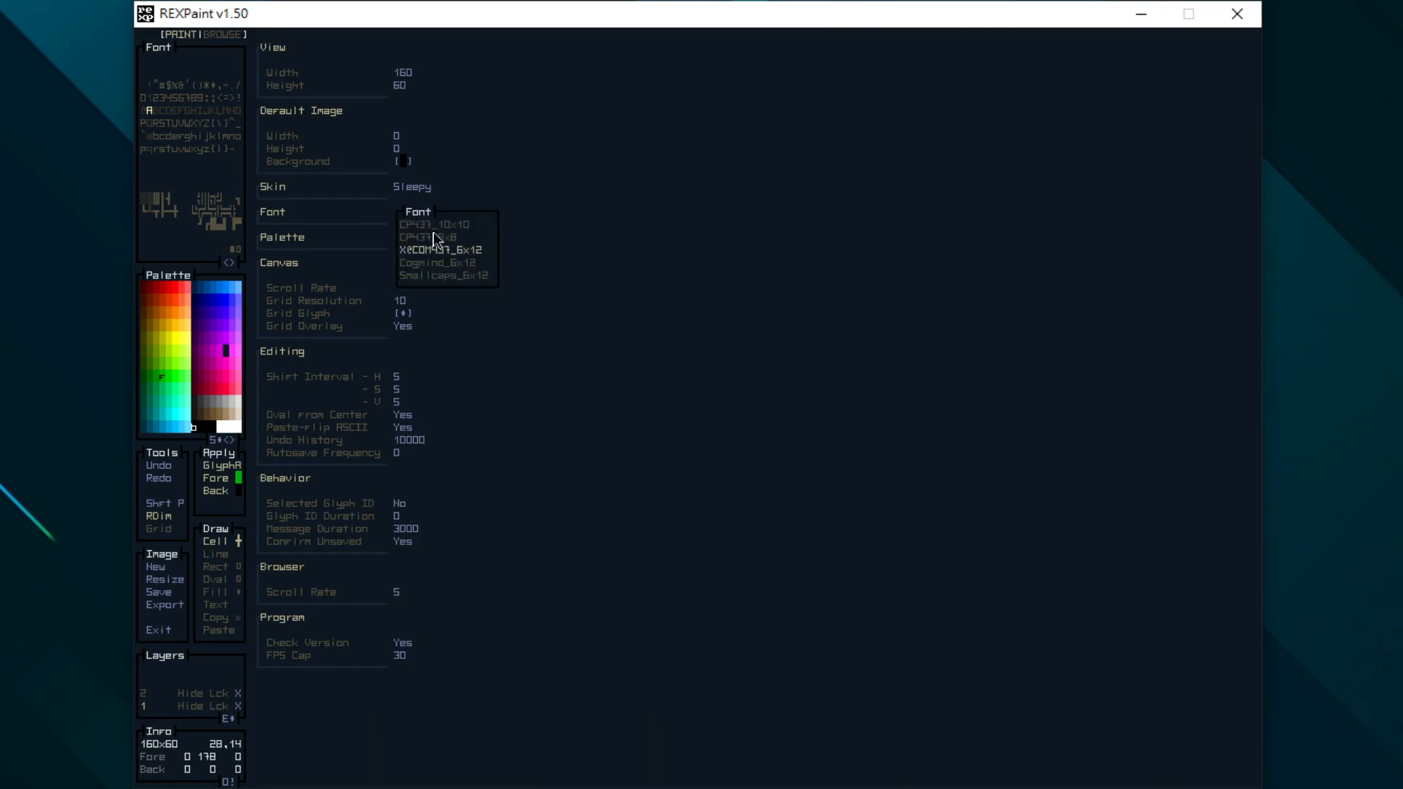
click(446, 275)
key(Tab)
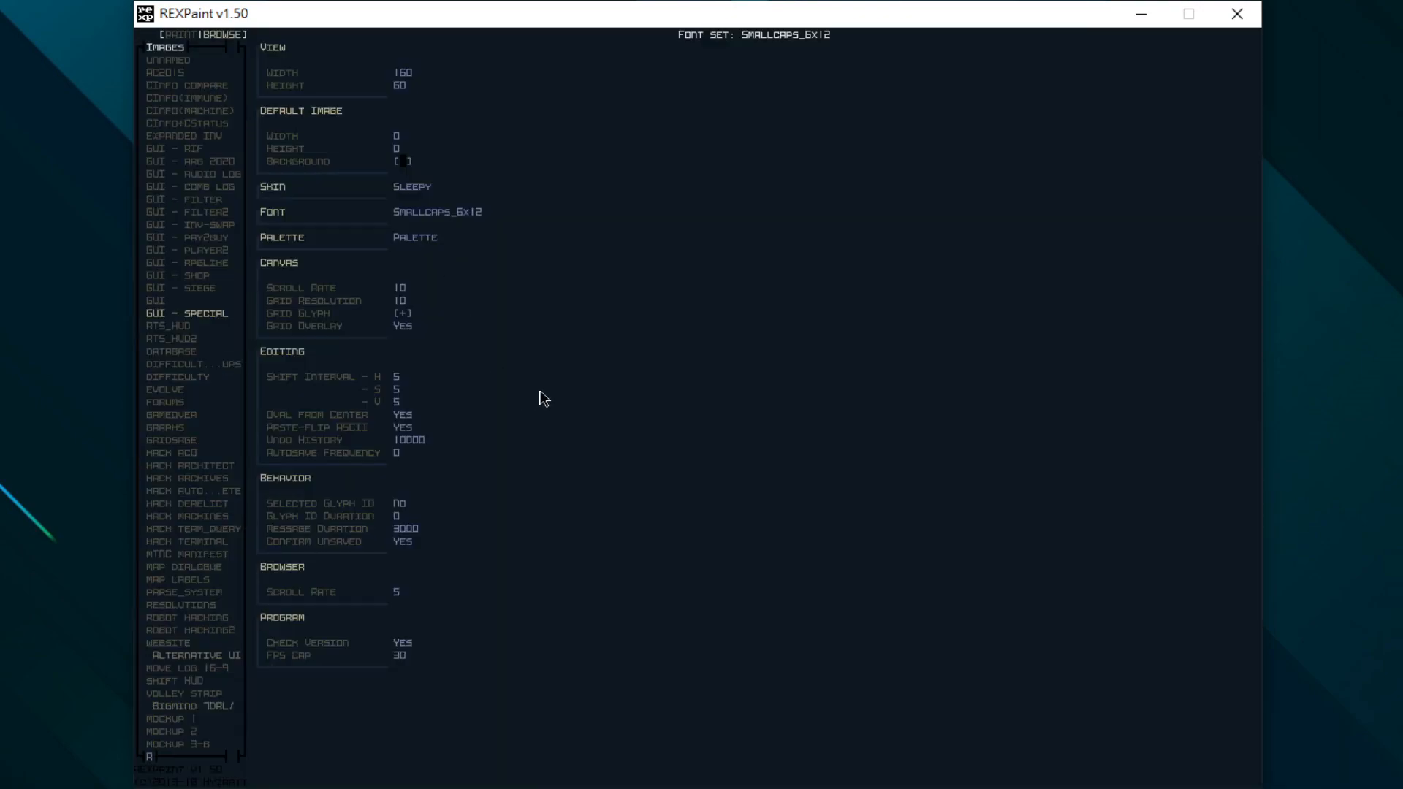
click(203, 315)
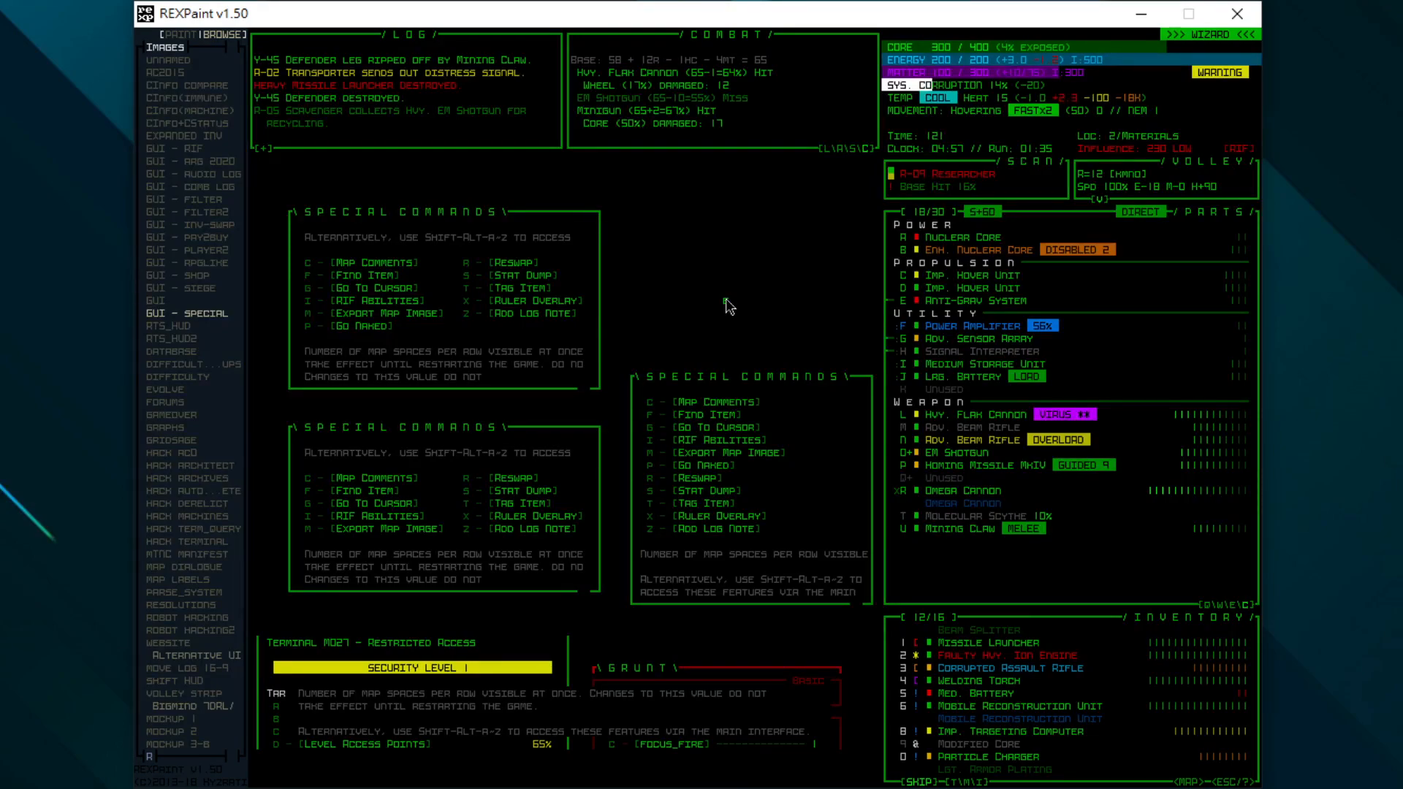
key(Tab)
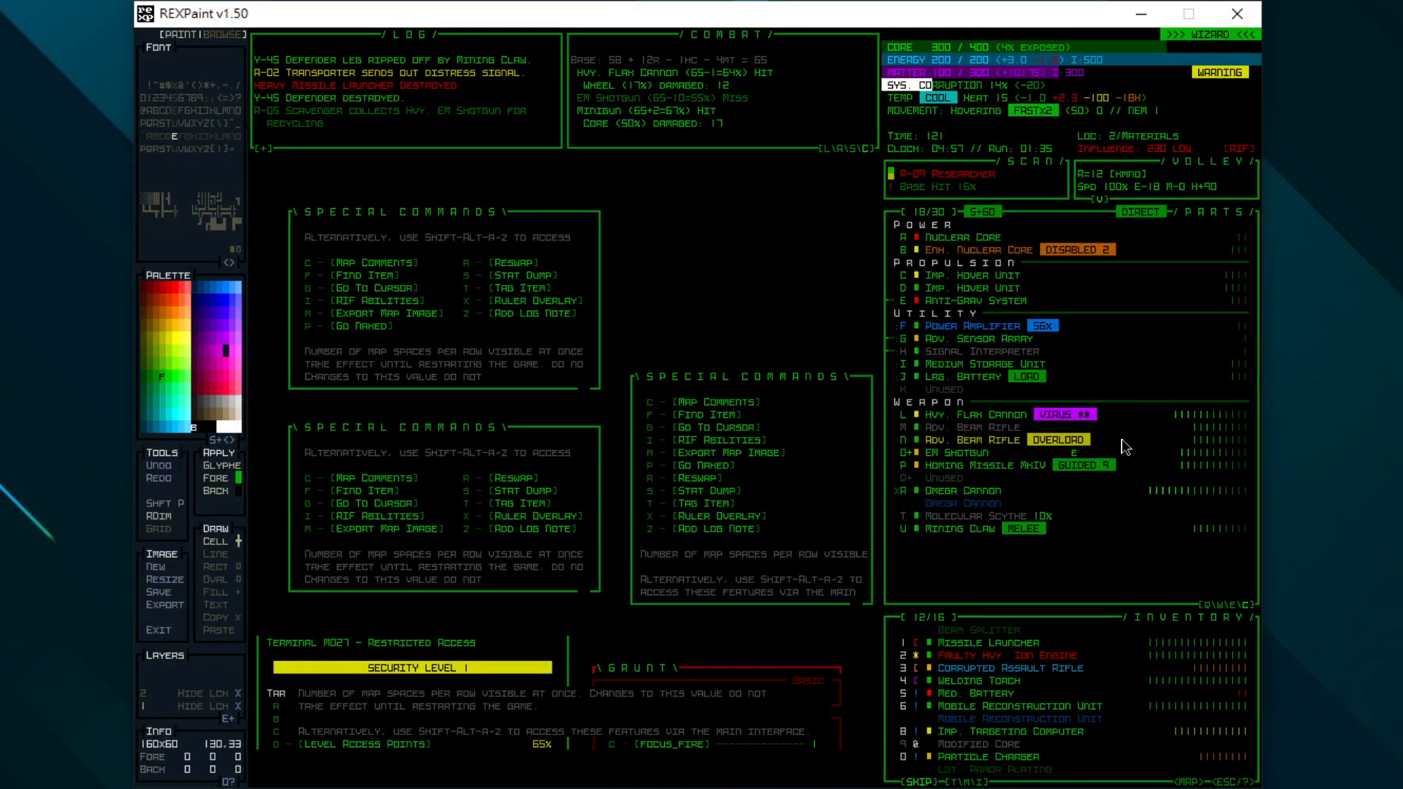
Check the GUI mockup in the small caps font and return to painting GUI - SPECIAL.
key(Tab)
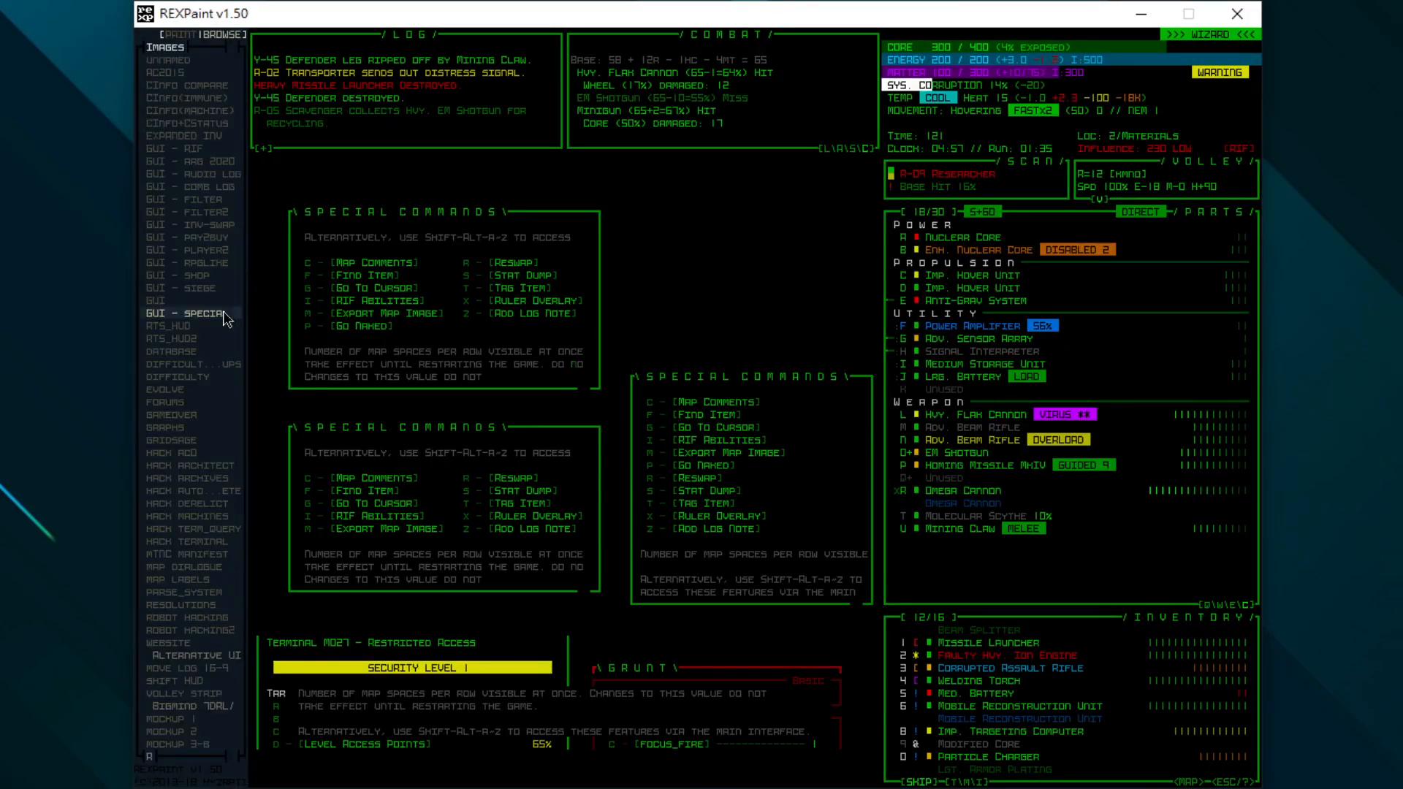
click(176, 300)
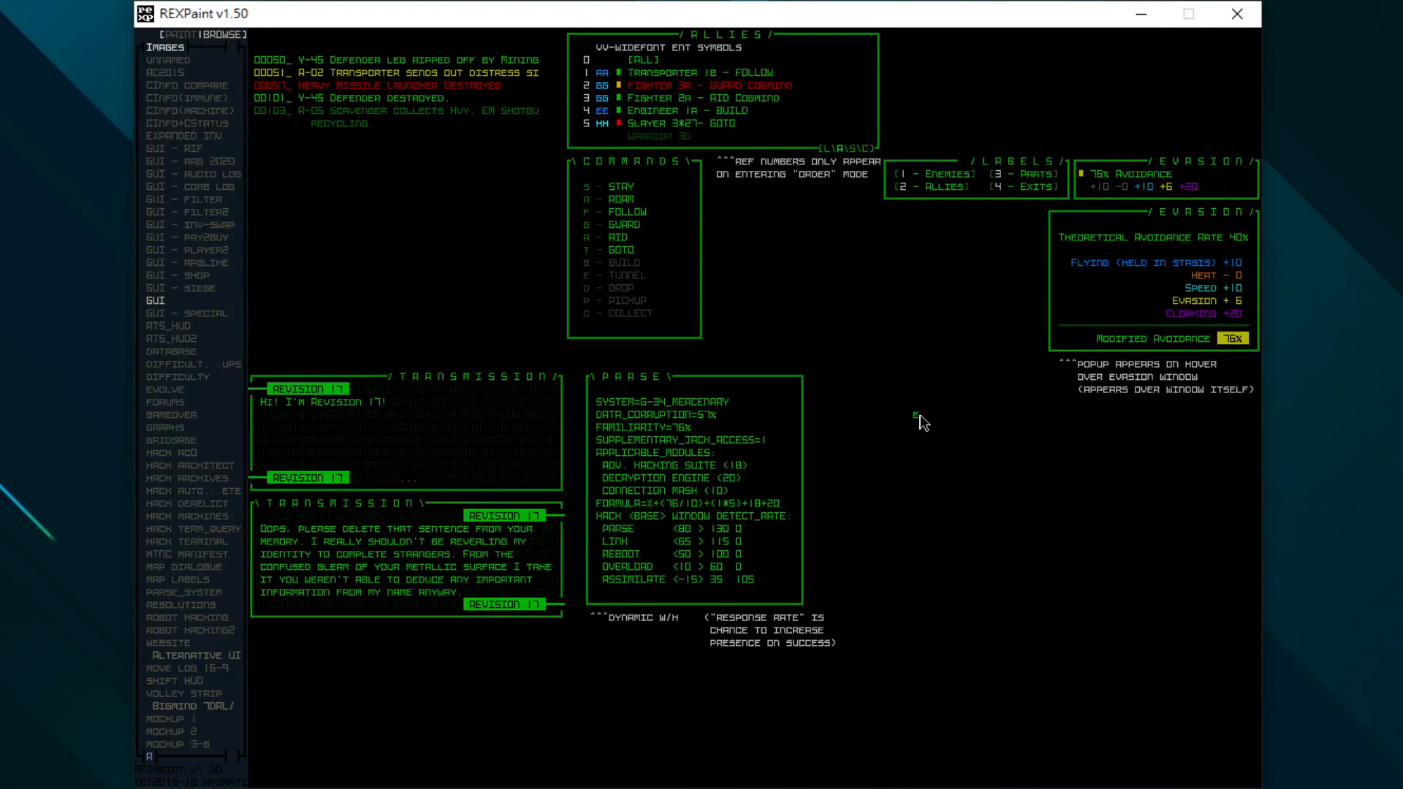
click(173, 325)
click(174, 313)
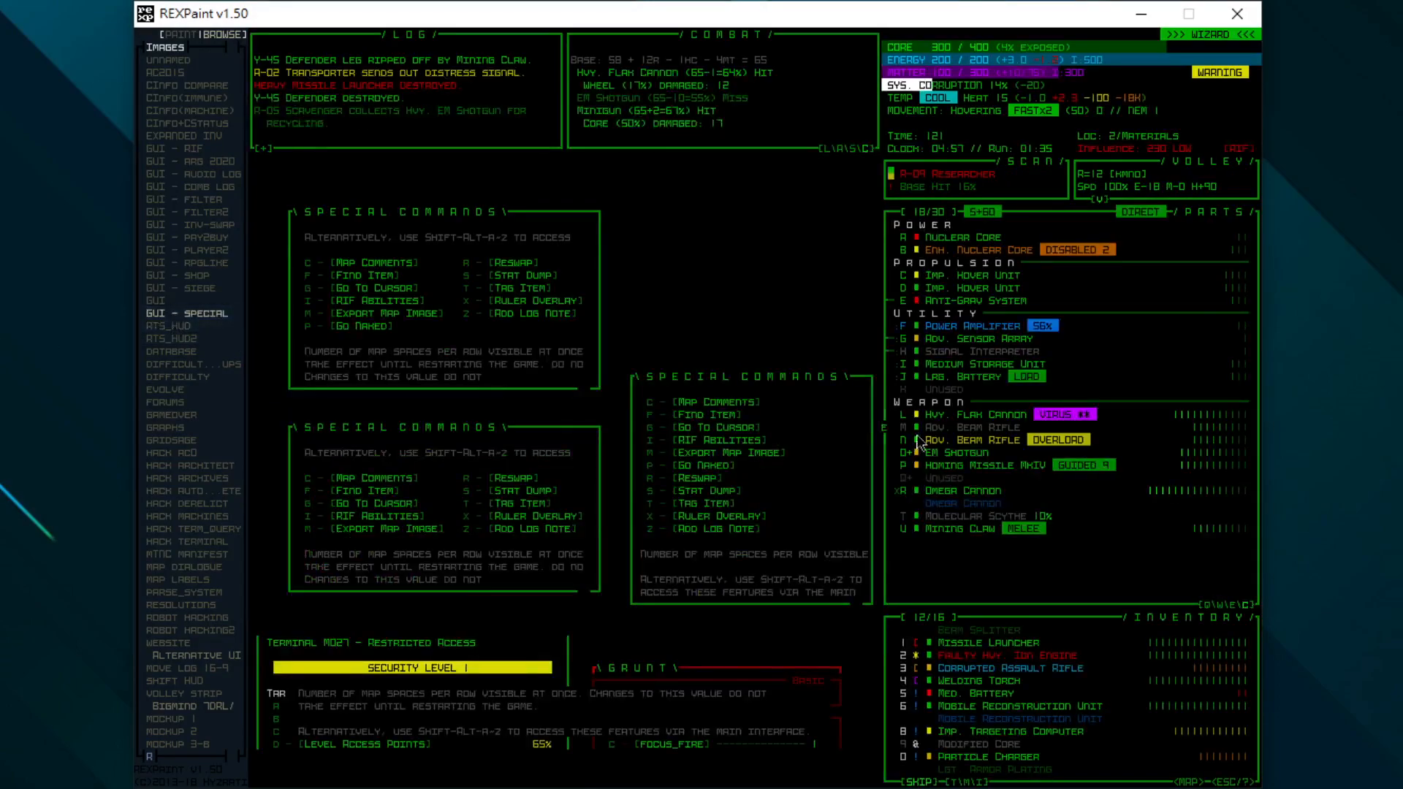
key(Tab)
Sample the purple VIRUS tag, the Special Commands border and the Homing Missile MkIV text, and copy the Homing Missile MkIV label area.
right_click(1064, 414)
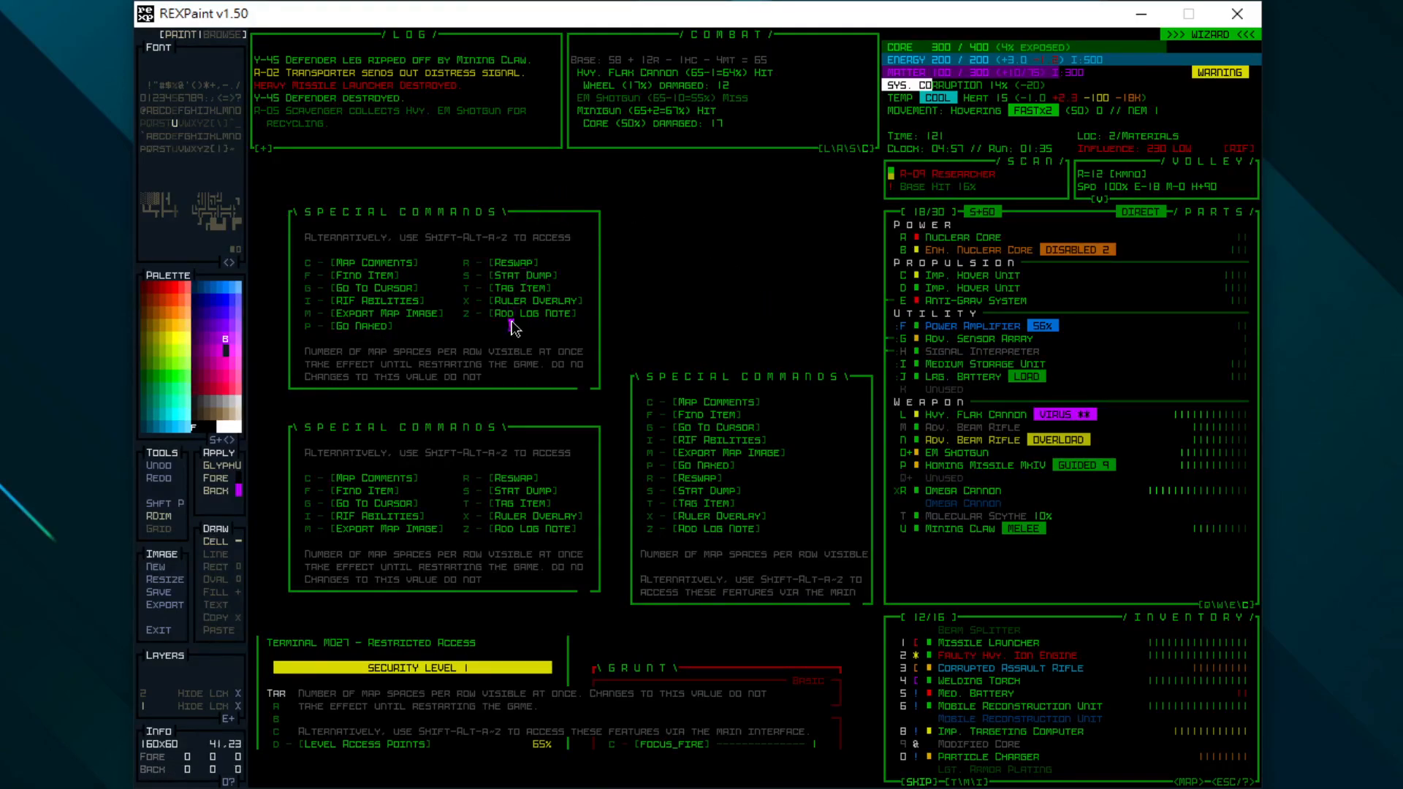
right_click(543, 218)
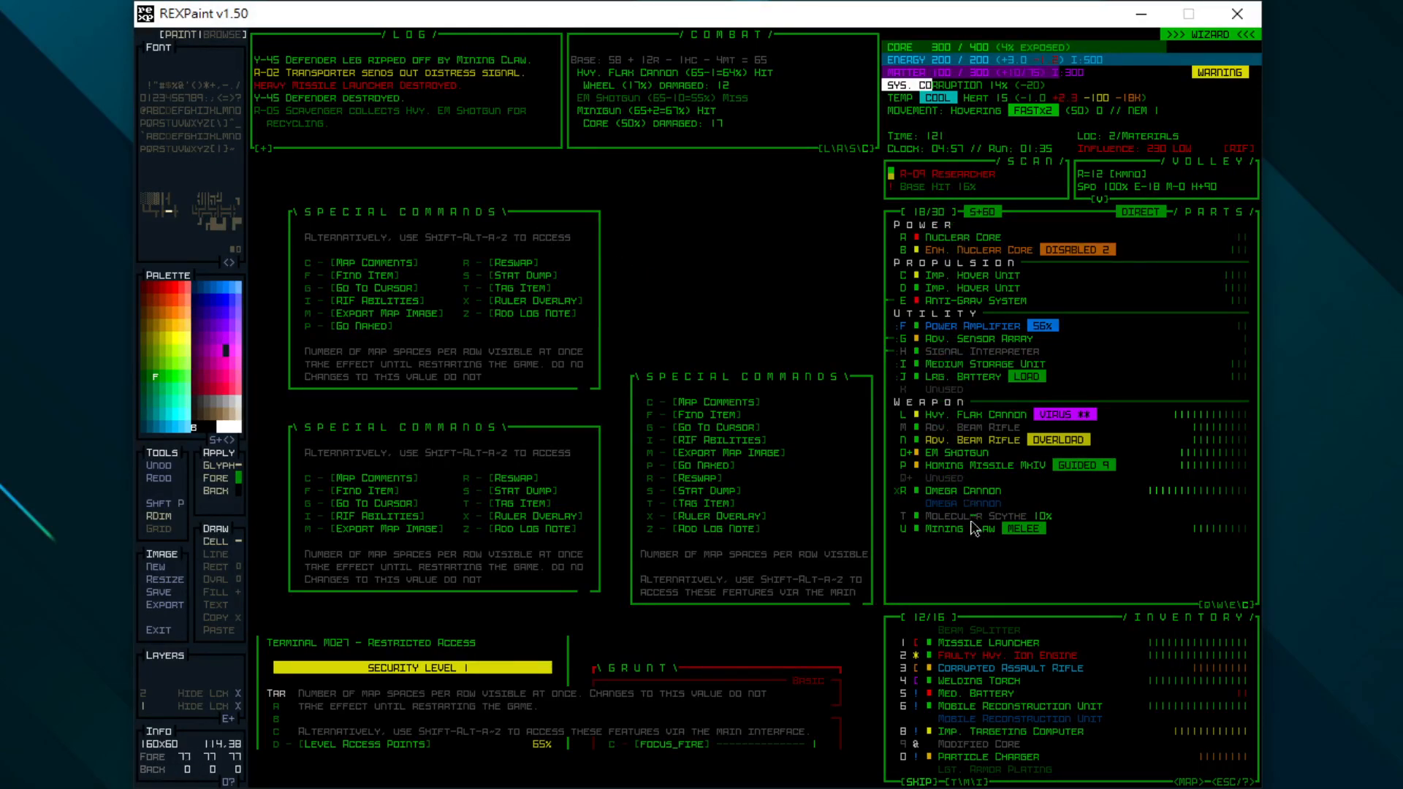
right_click(935, 463)
key(c)
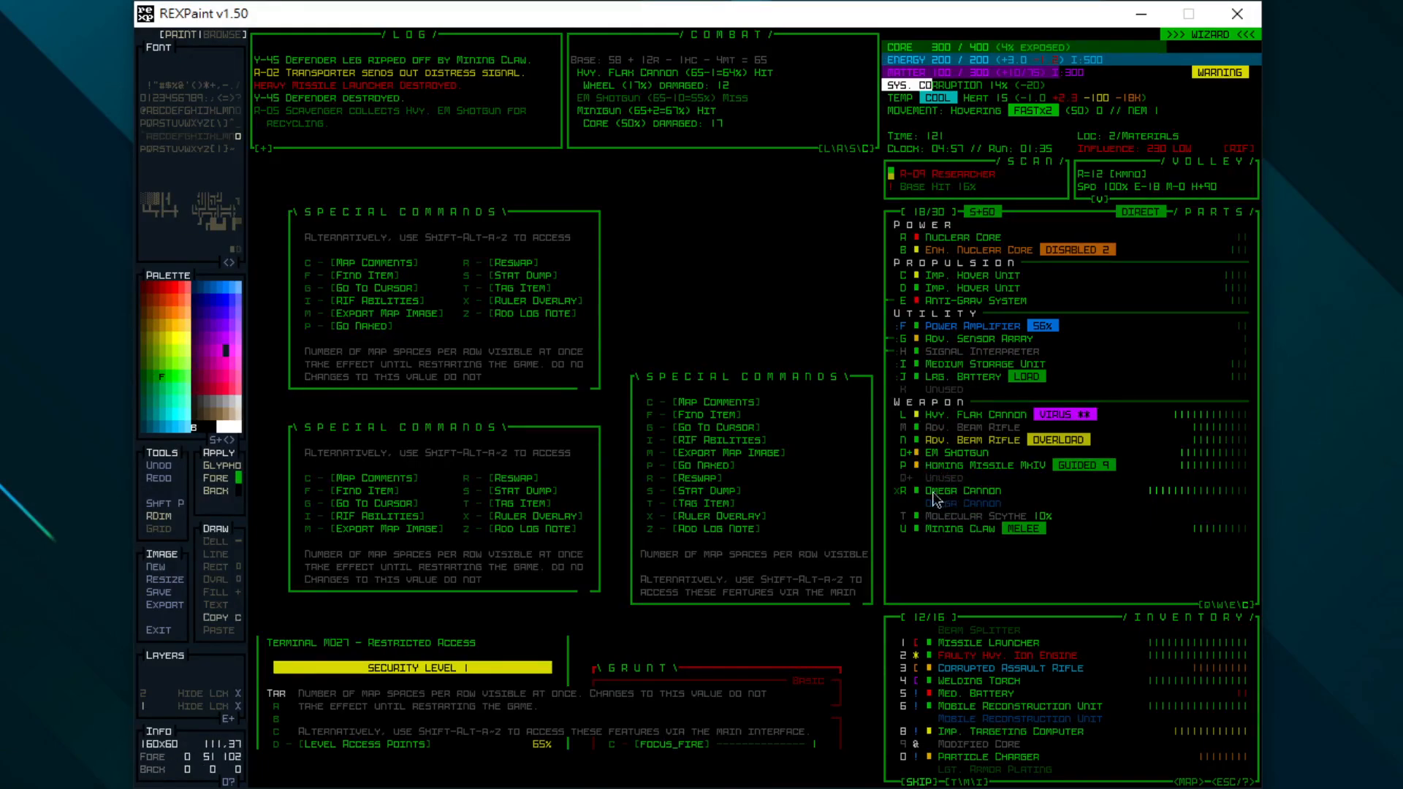
drag(924, 462, 1052, 475)
key(c)
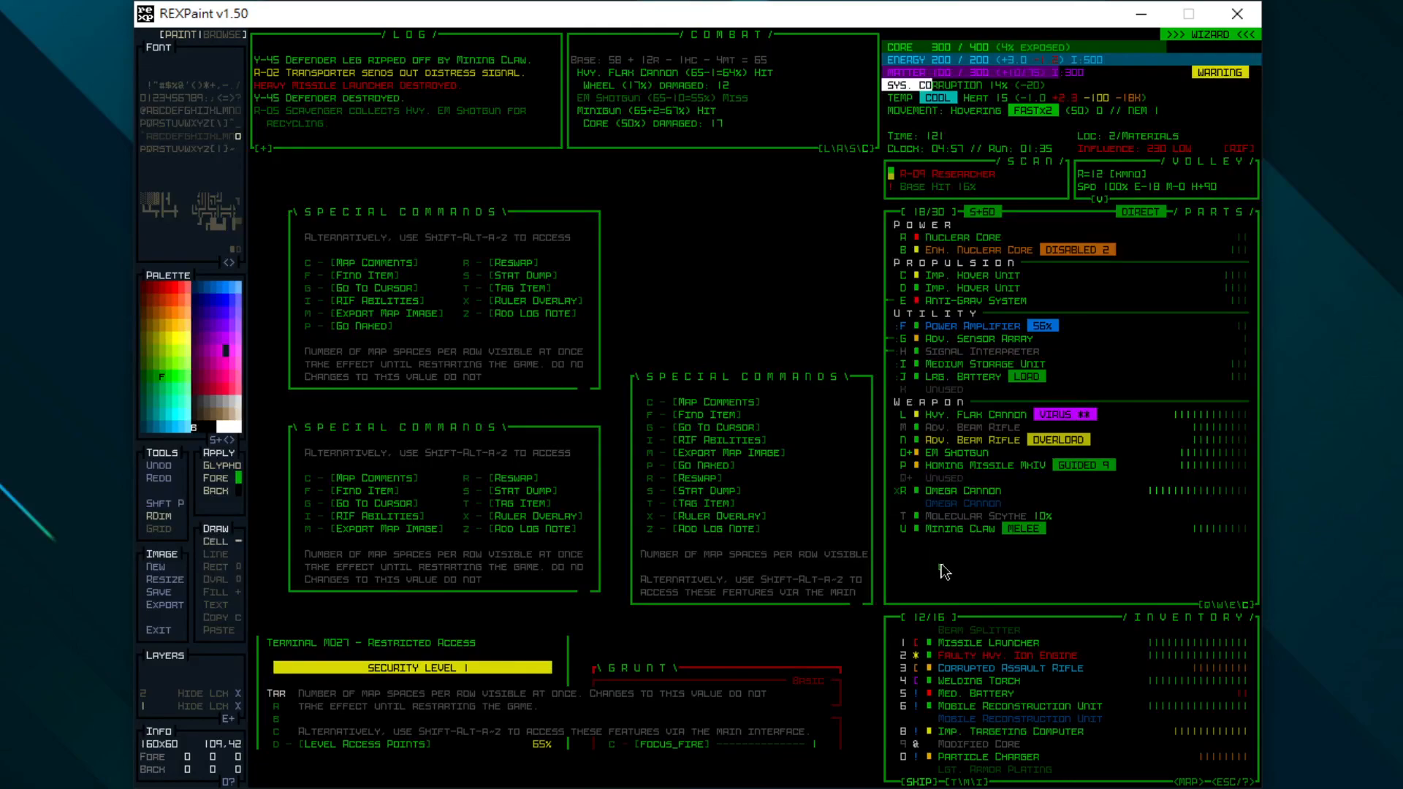
Sample the Omega Cannon's key letter, the VIRUS tag and the EM Shotgun row's marker in the parts list, and save the mockup.
right_click(896, 493)
right_click(1050, 418)
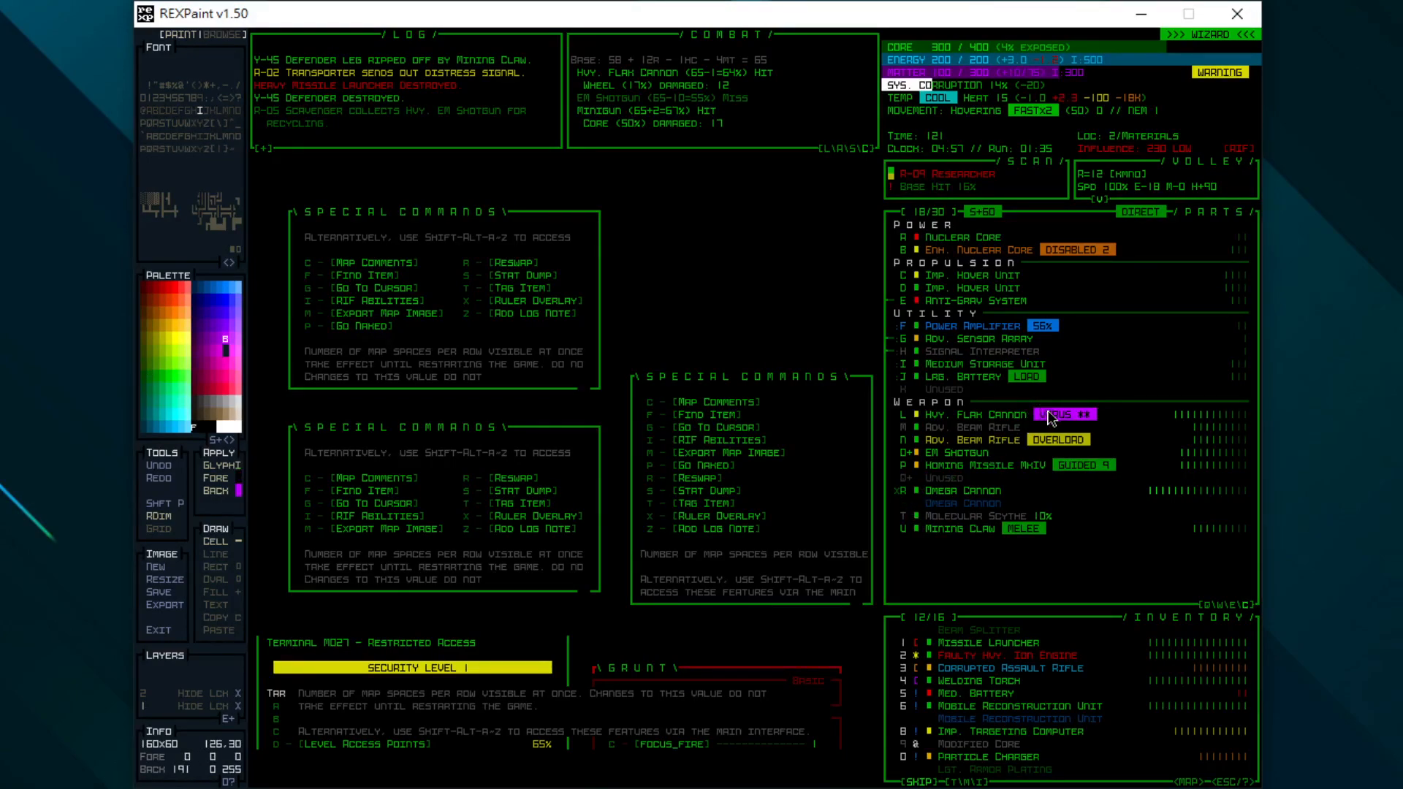
right_click(896, 494)
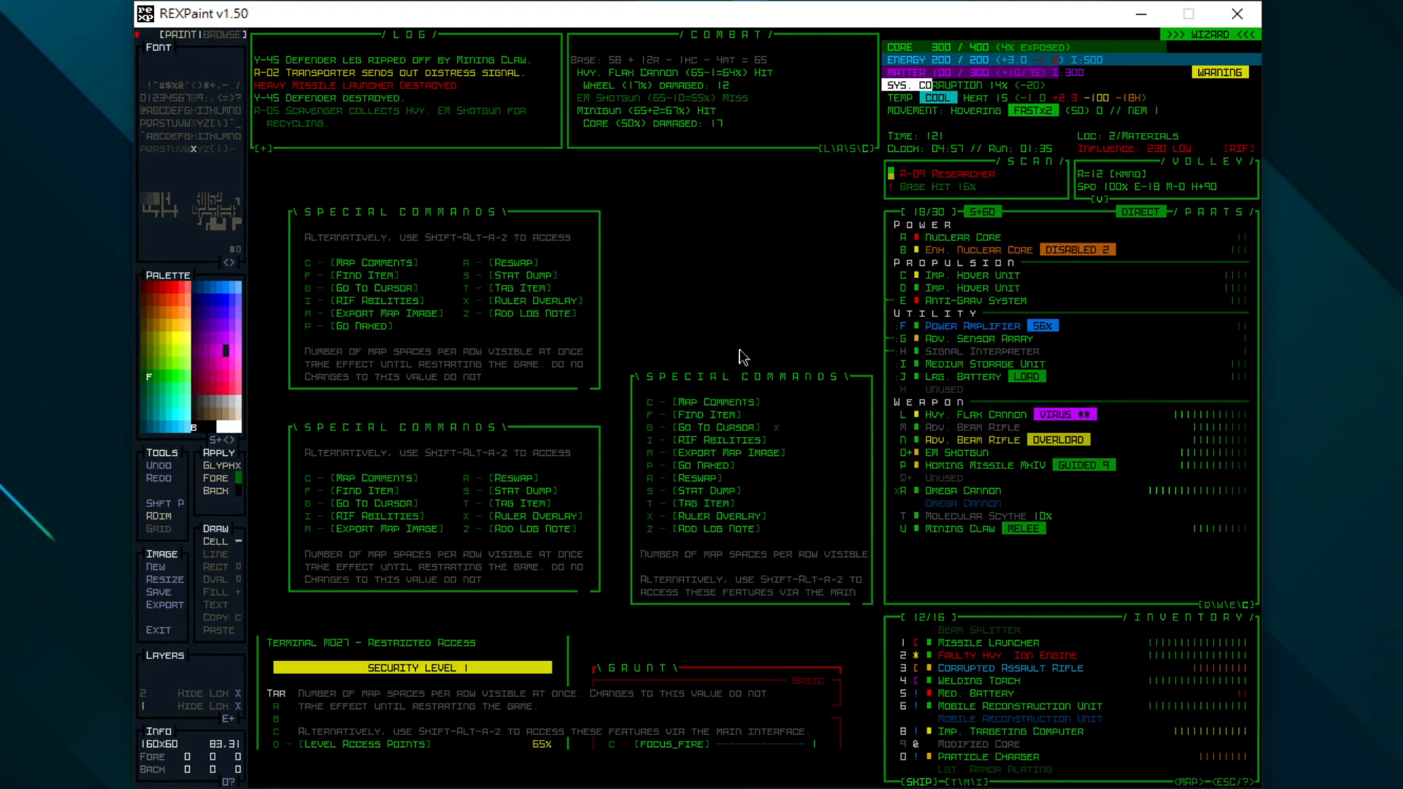
key(ctrl+s)
right_click(913, 456)
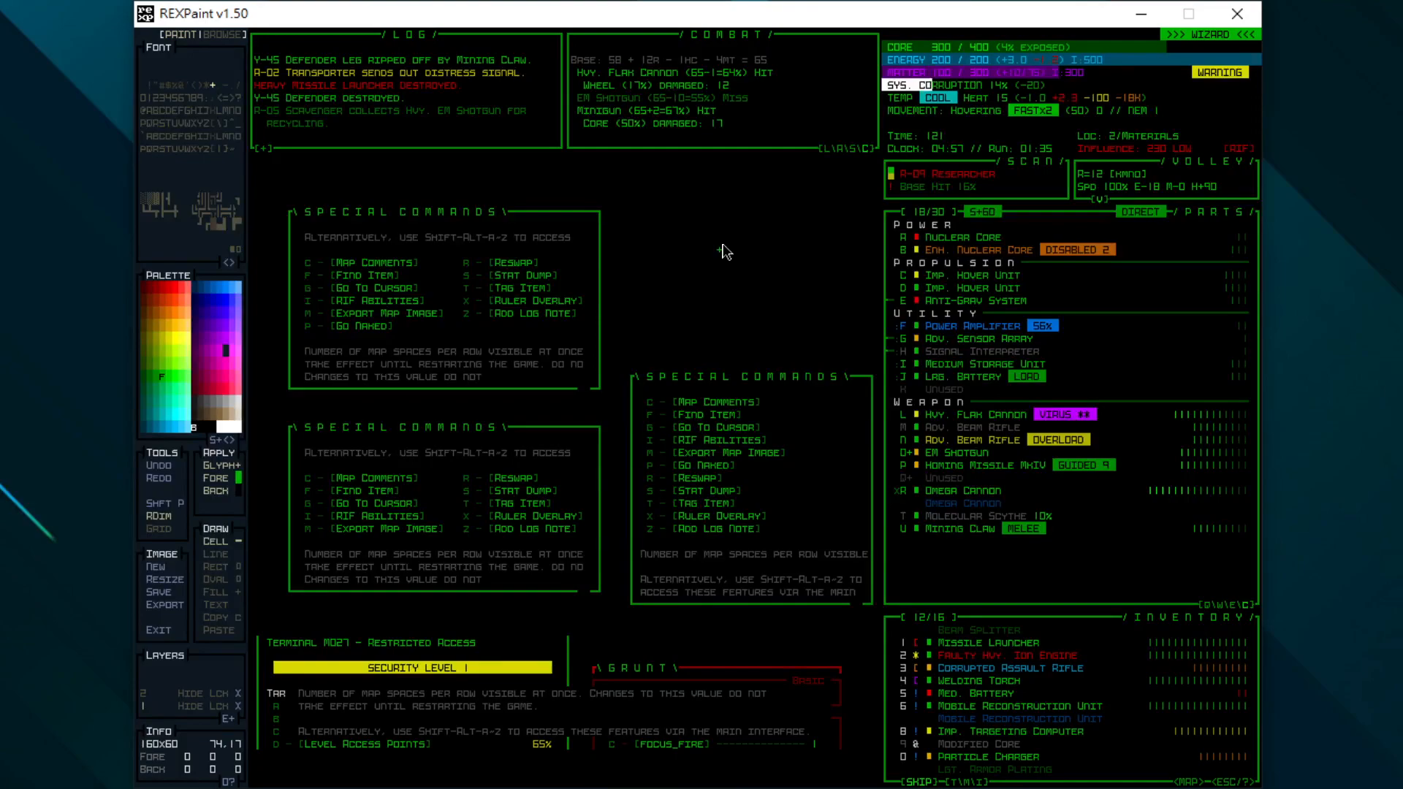
right_click(898, 494)
Switch to the COGMIND folder in File Explorer, select all the REXPaint folders, and select only the narrow mockups + SPE... one.
key(alt+Tab)
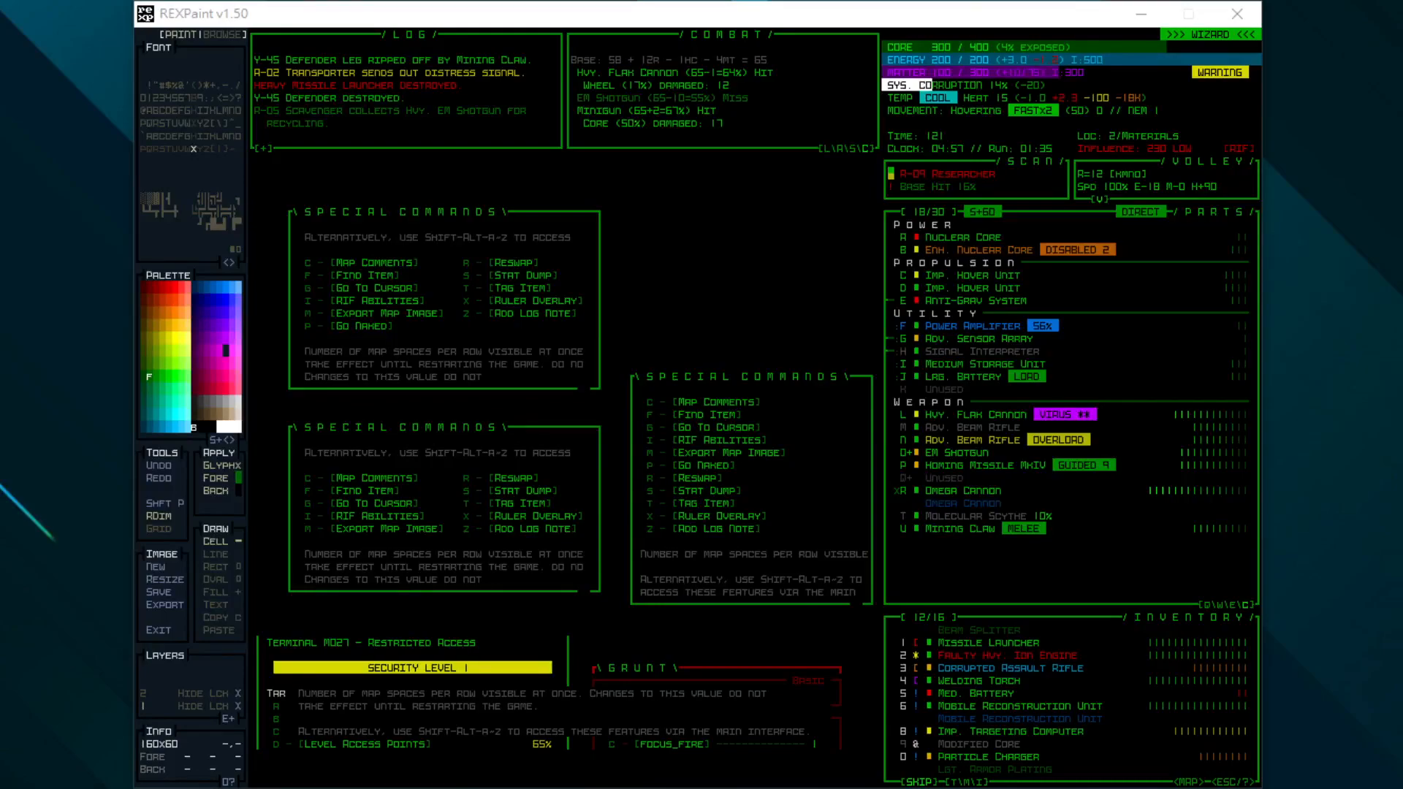
drag(563, 116, 735, 80)
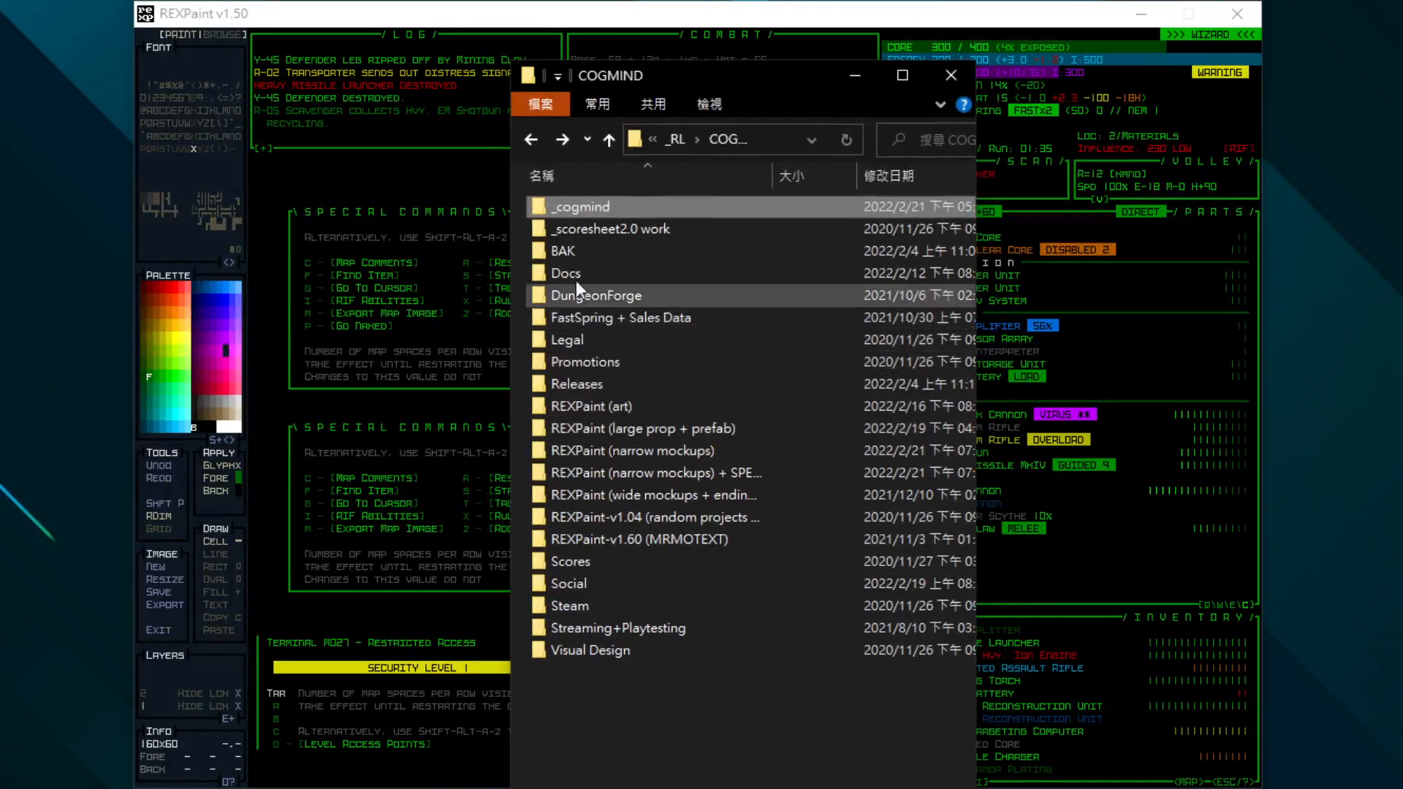
click(652, 538)
shift+click(635, 413)
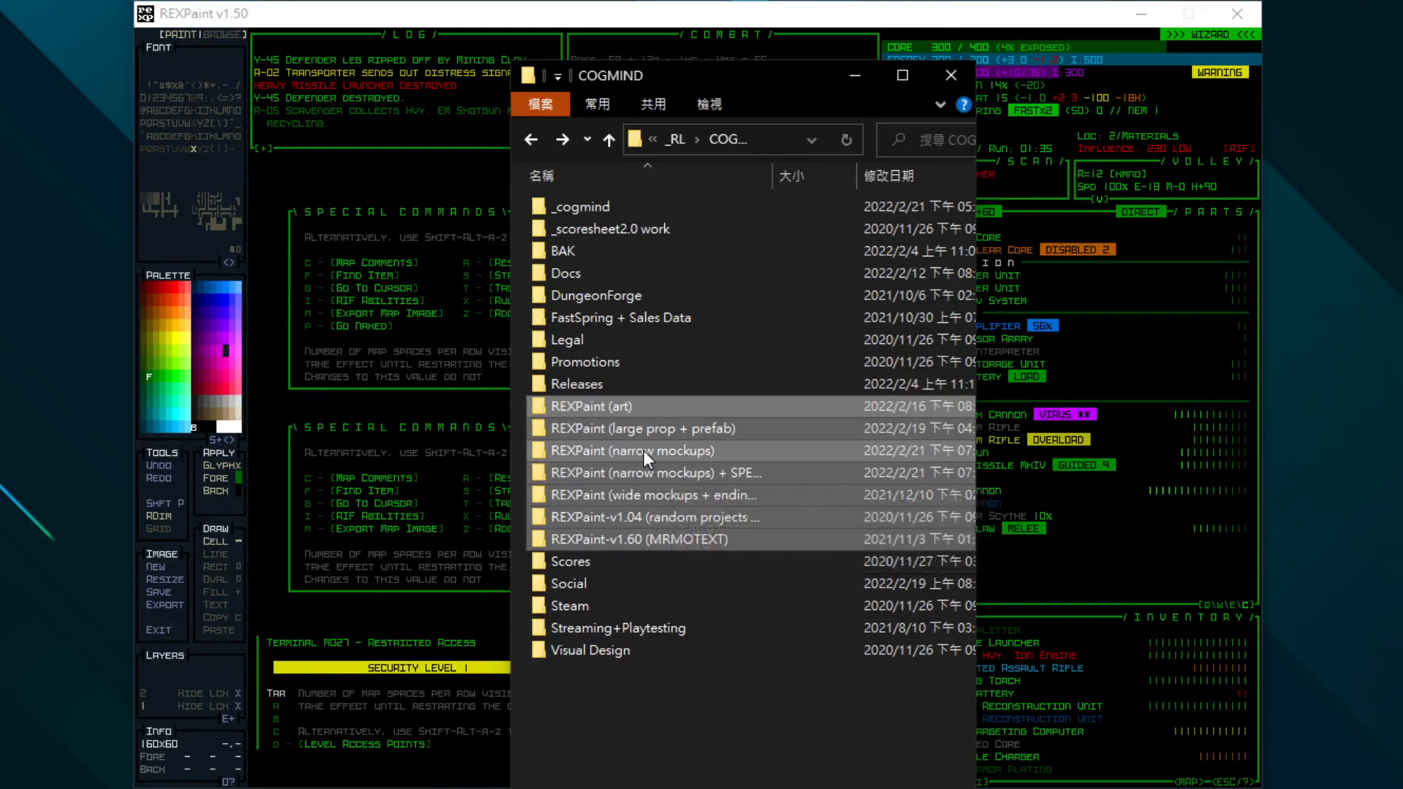
click(675, 478)
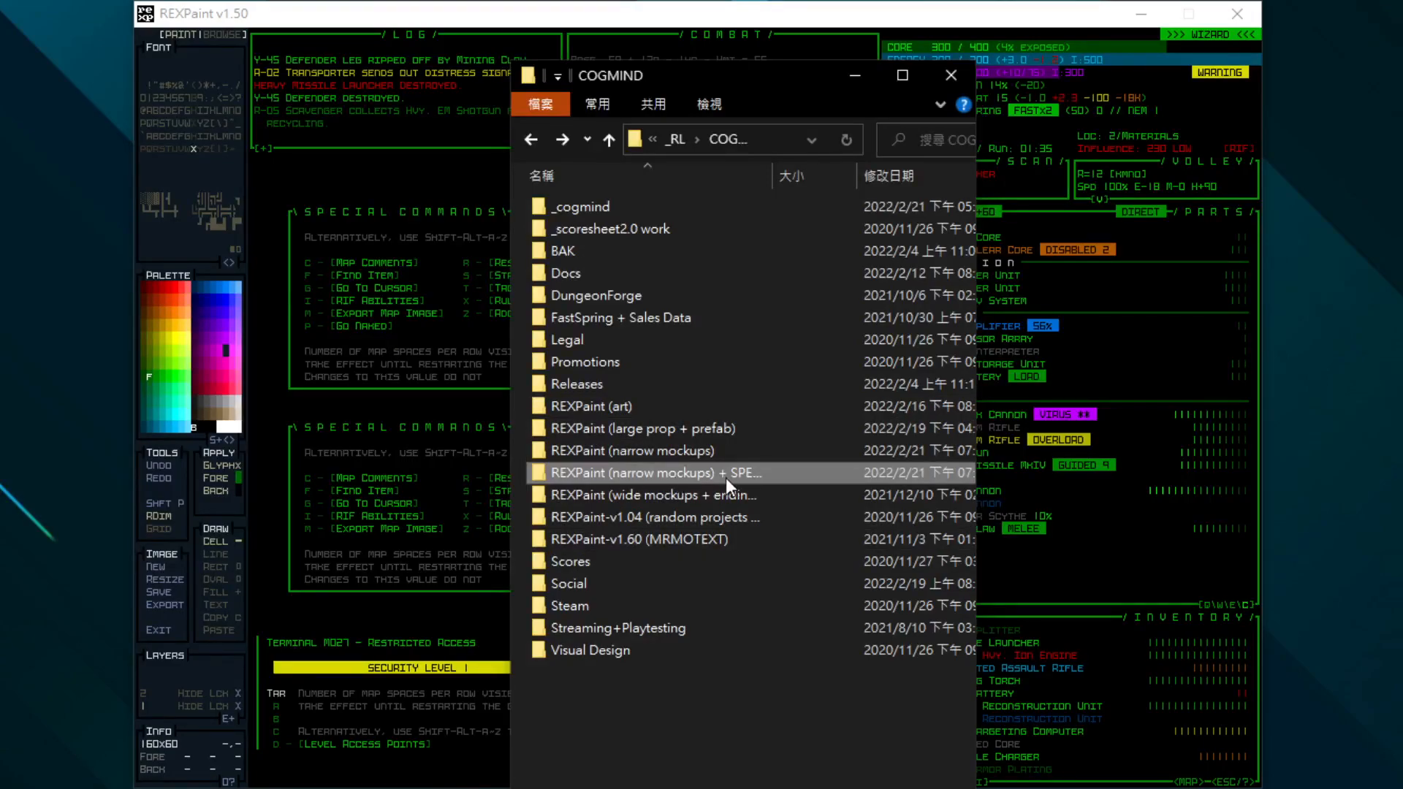
mouse_move(707, 447)
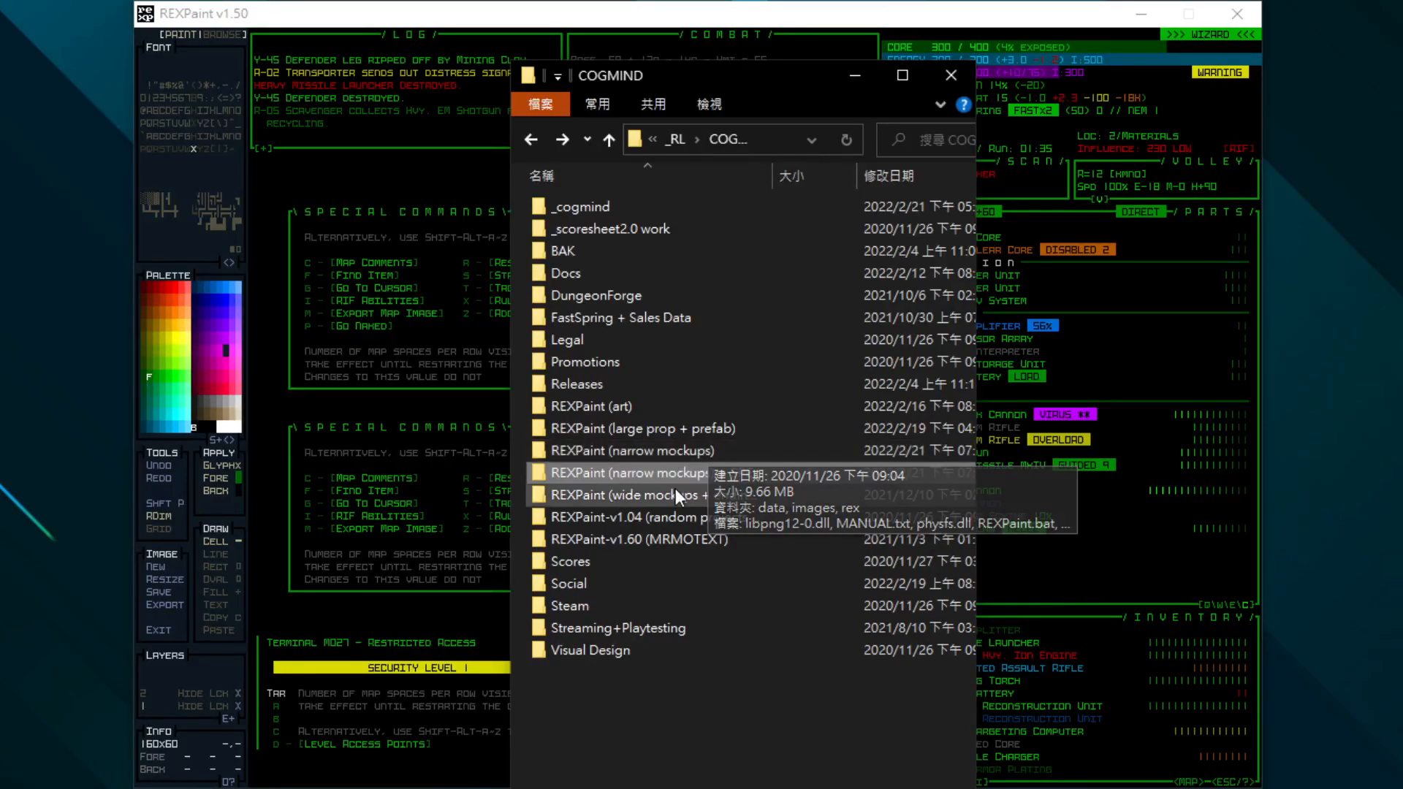
mouse_move(705, 471)
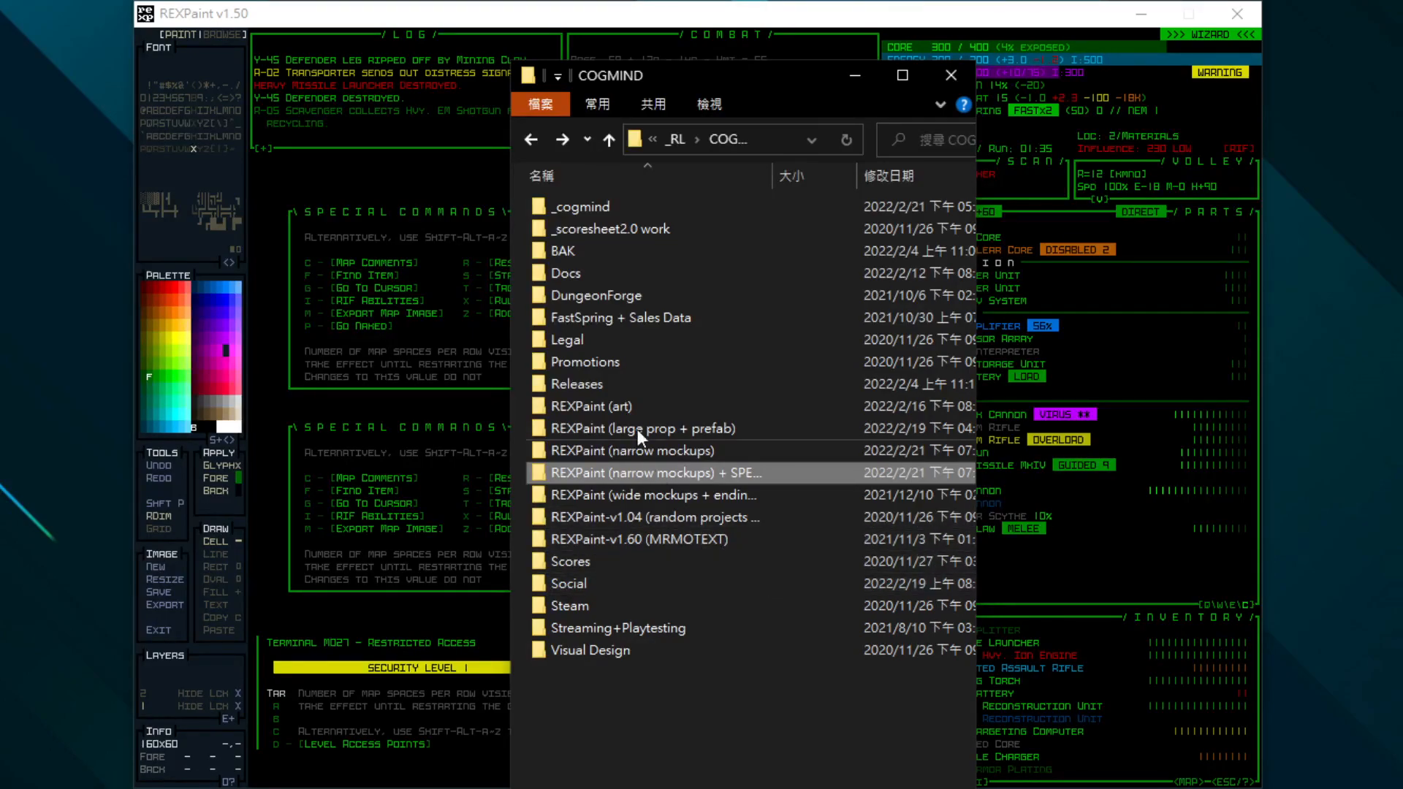
Examine the separate REXPaint folders one by one, from REXPaint-v1.60 (MRMOTEXT) up to REXPaint (art).
click(660, 544)
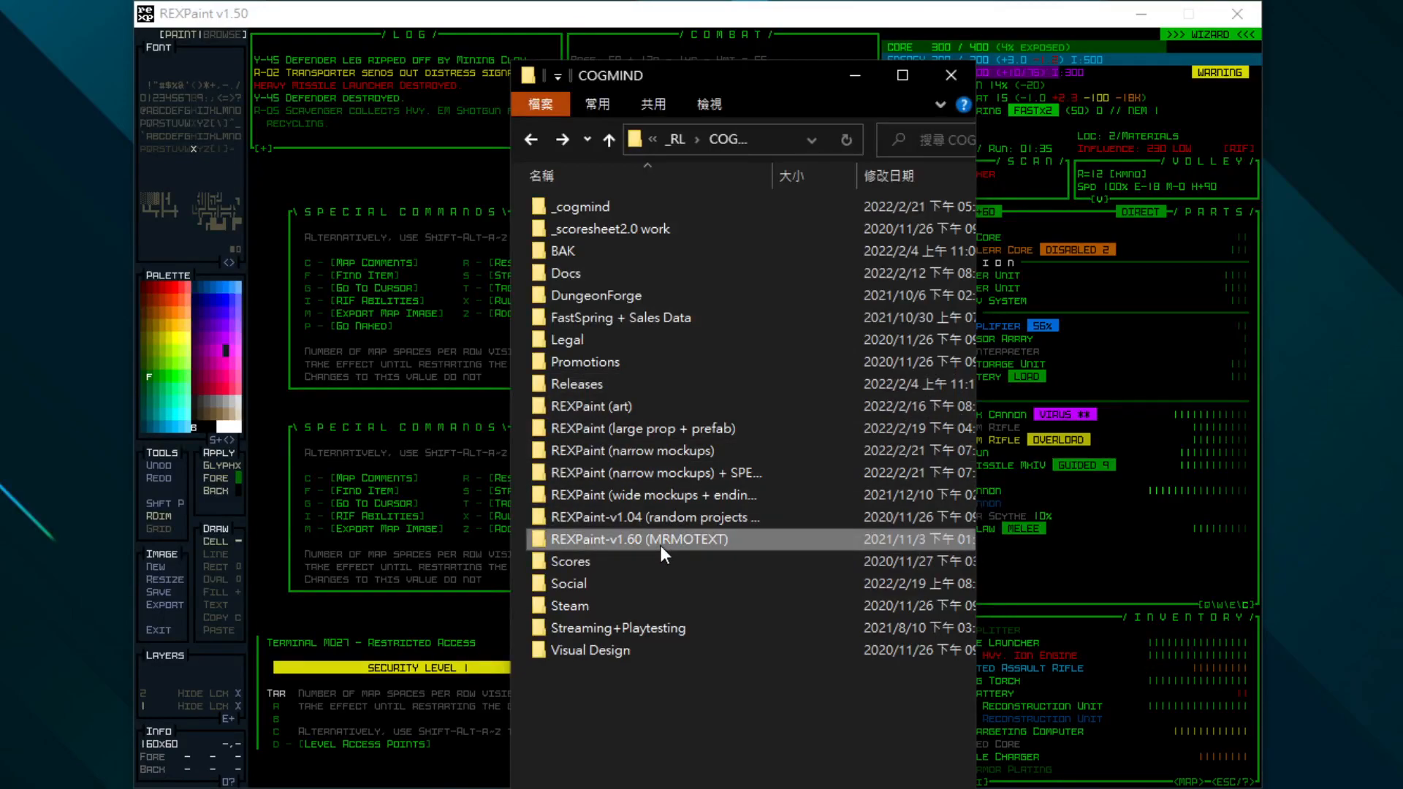
click(669, 514)
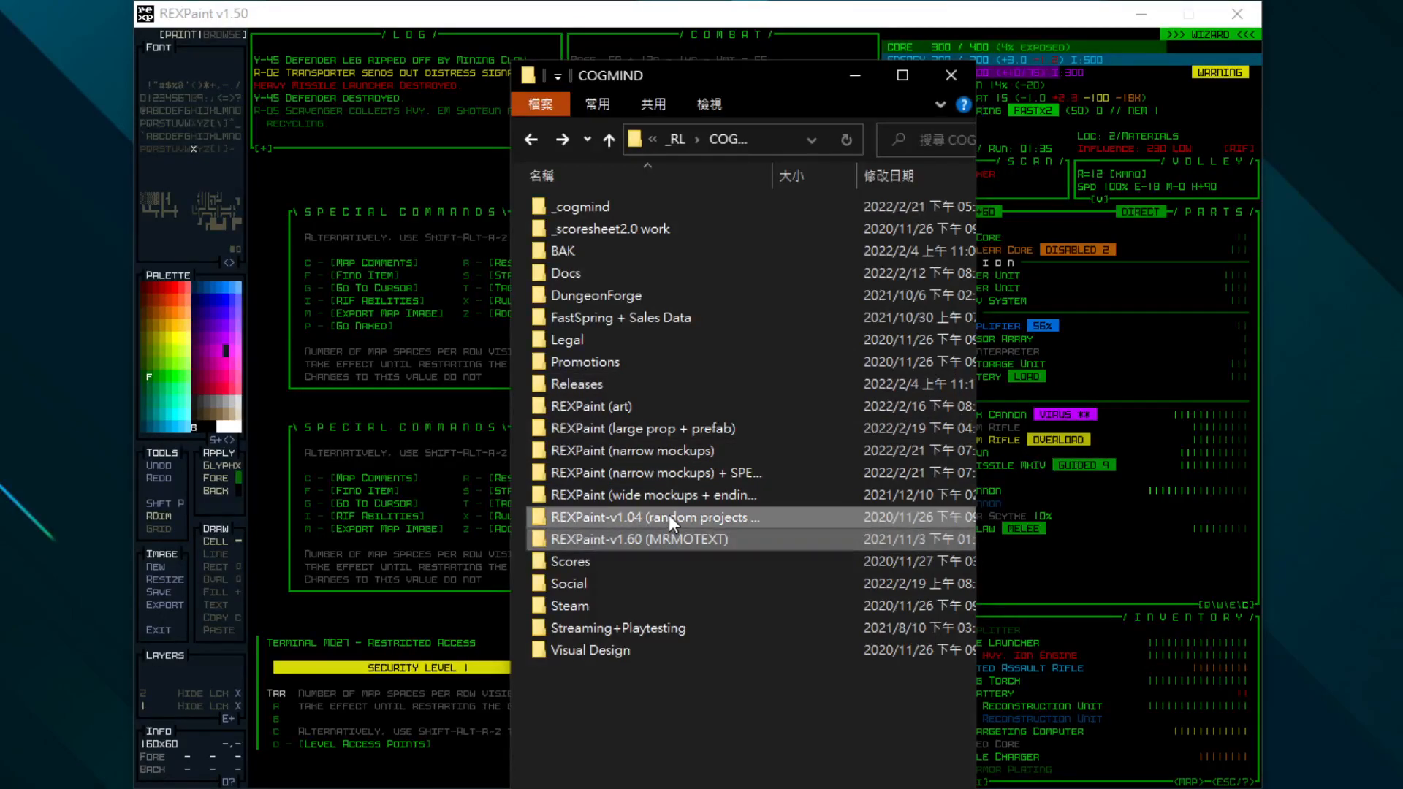
click(709, 516)
key(Escape)
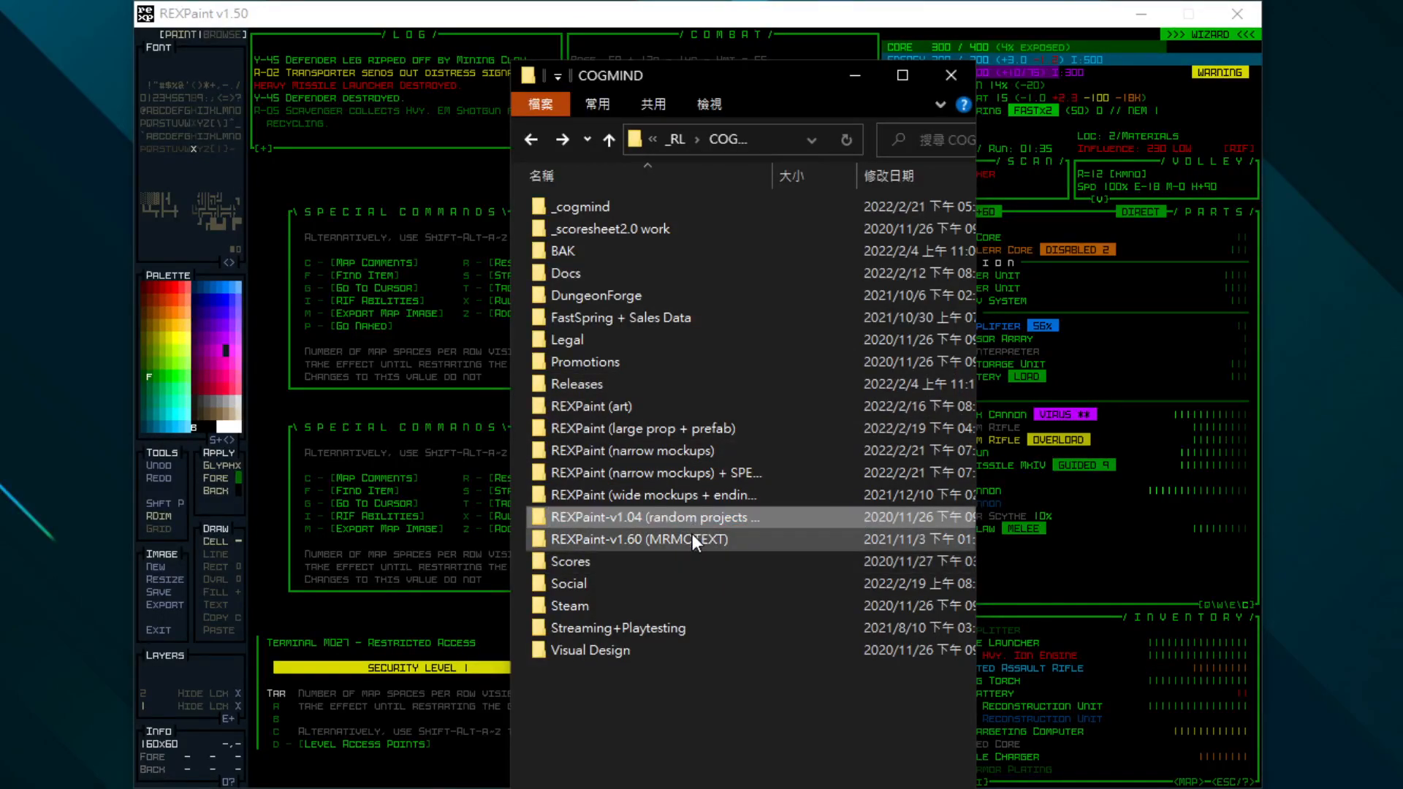
click(691, 533)
ctrl+click(683, 519)
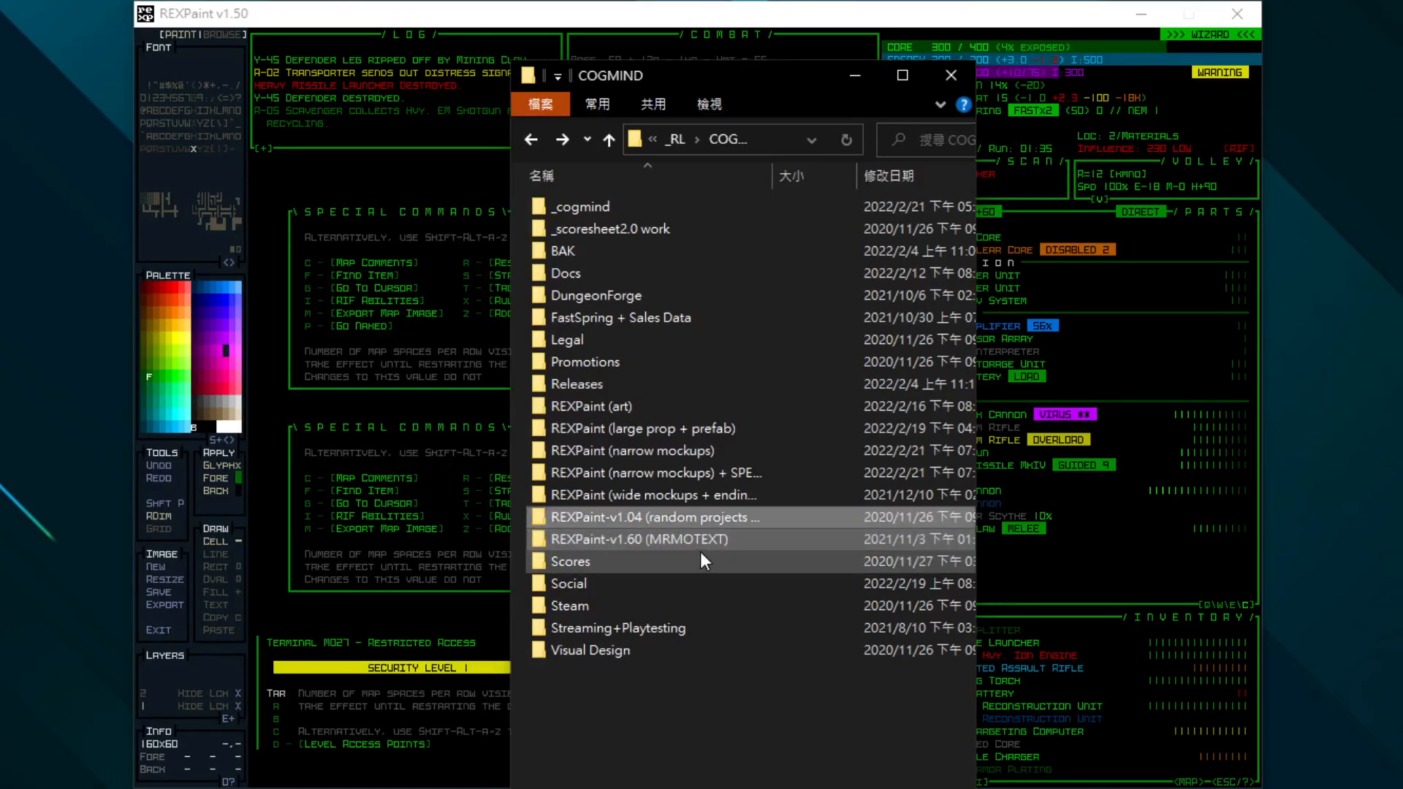
click(660, 494)
click(651, 473)
click(647, 455)
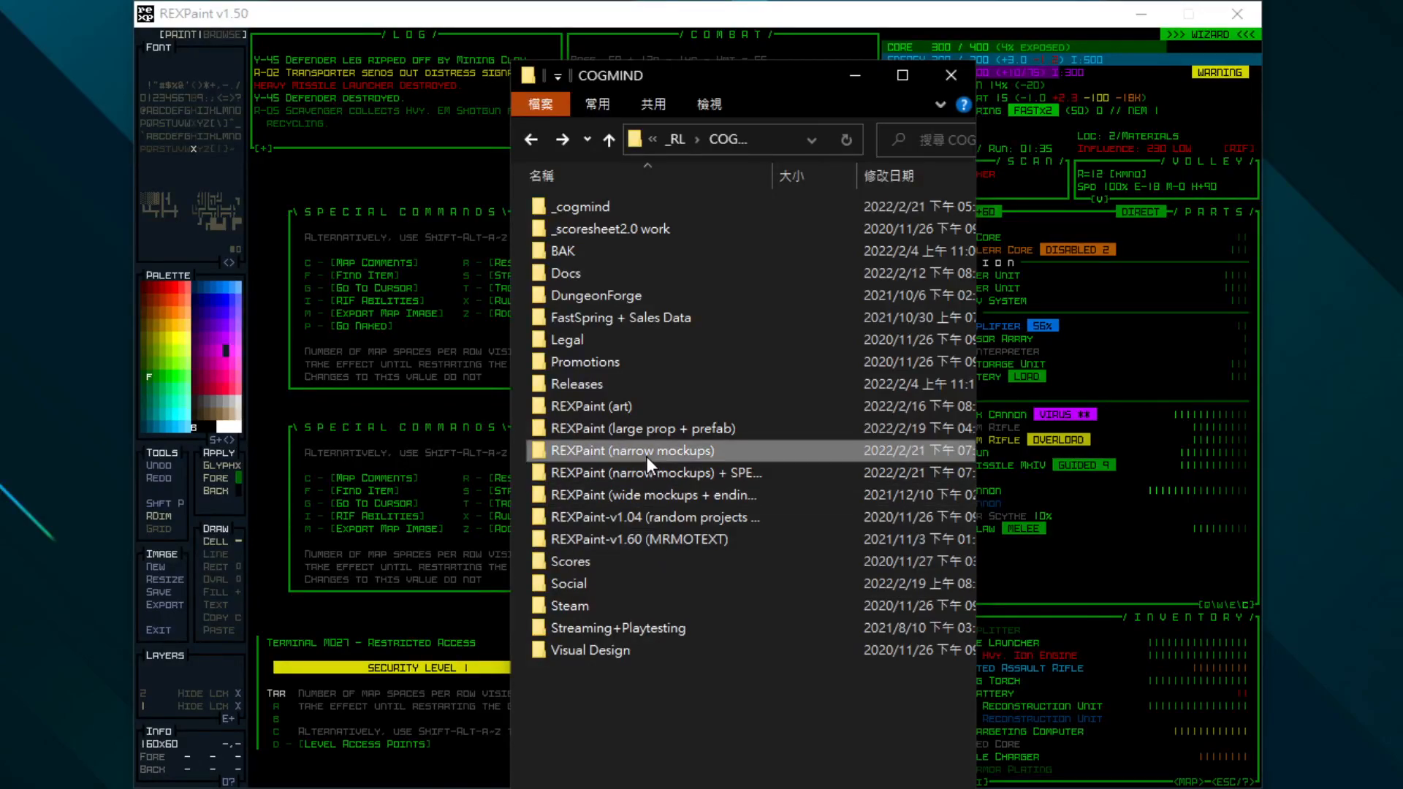
click(637, 432)
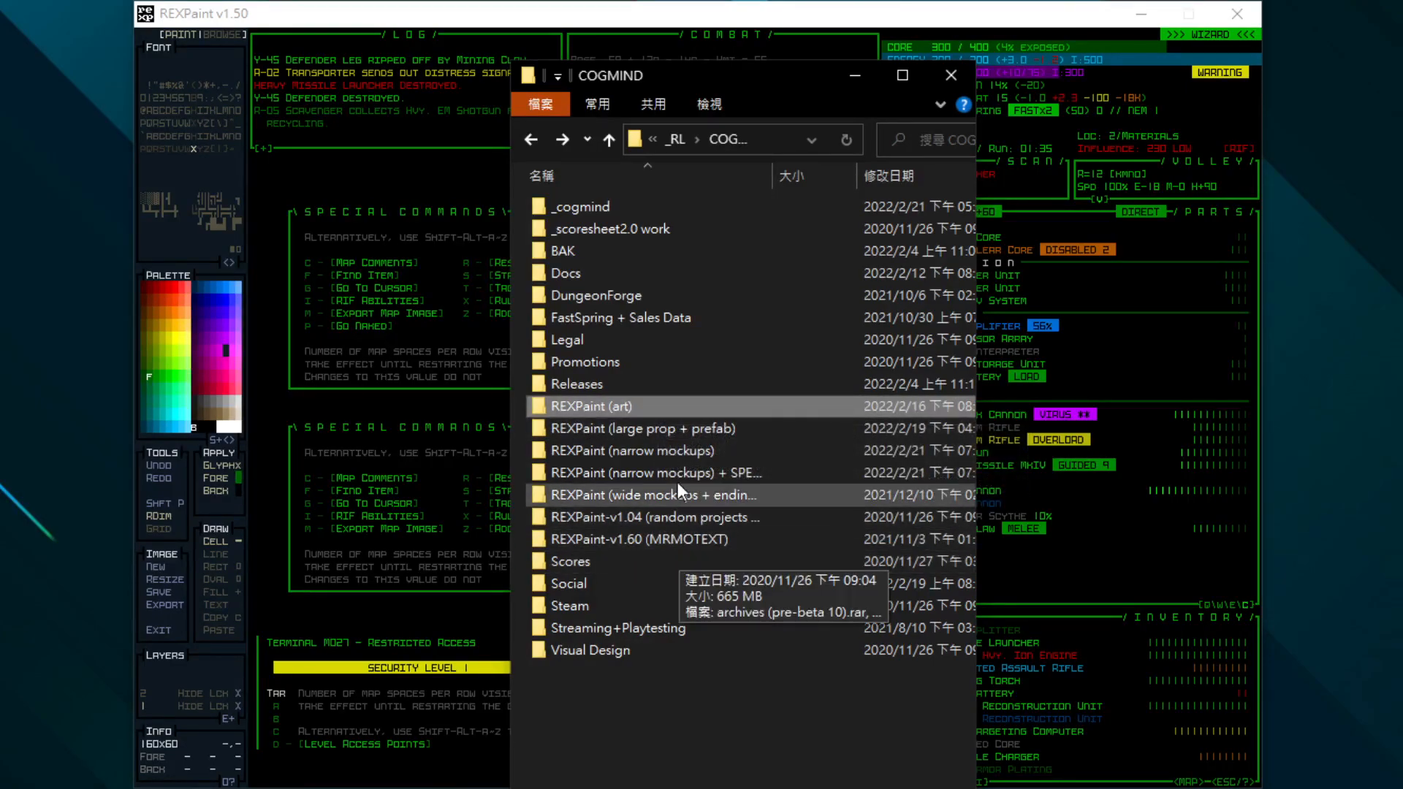
Open the REXPaint (wide mockups + endings) folder and launch its copy of REXPaint.
click(697, 500)
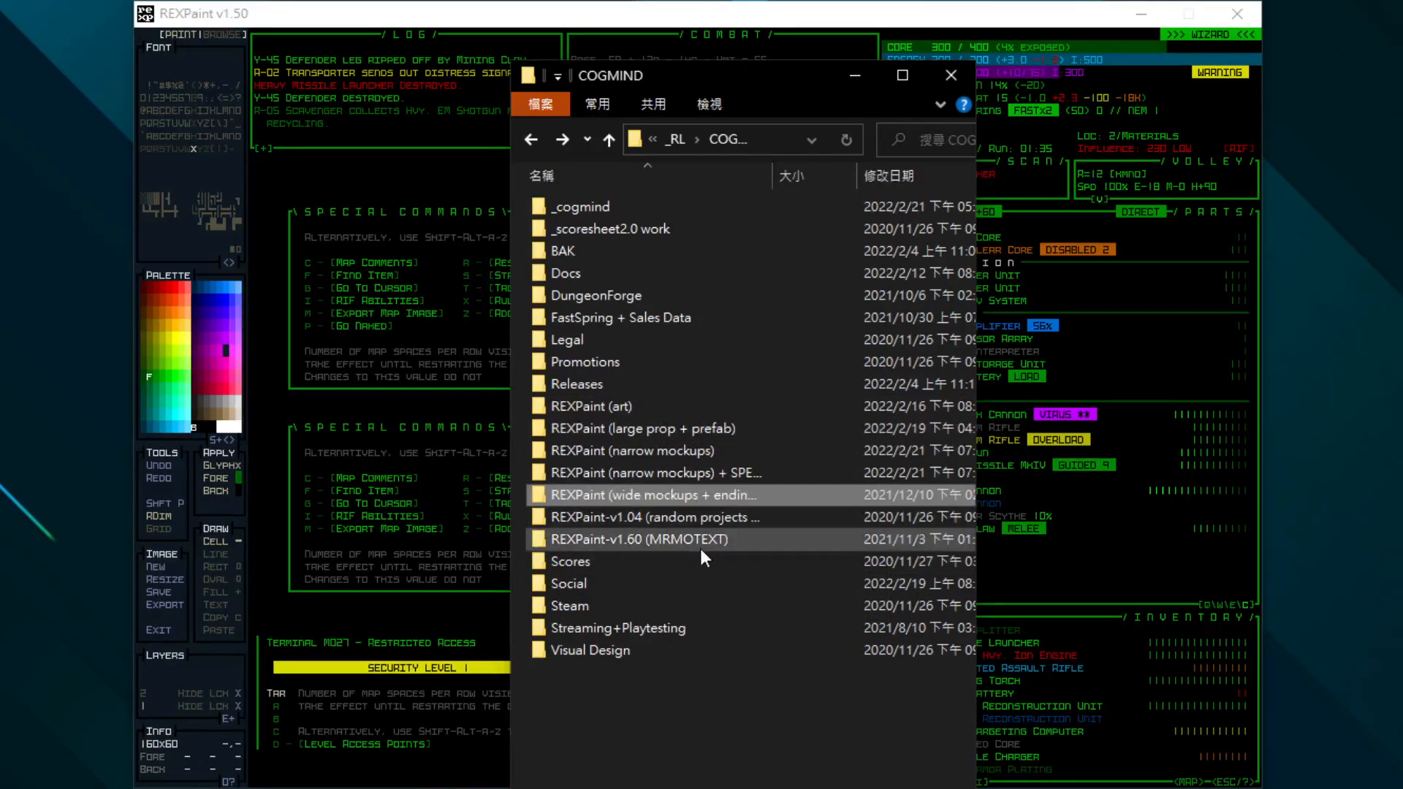
double_click(669, 493)
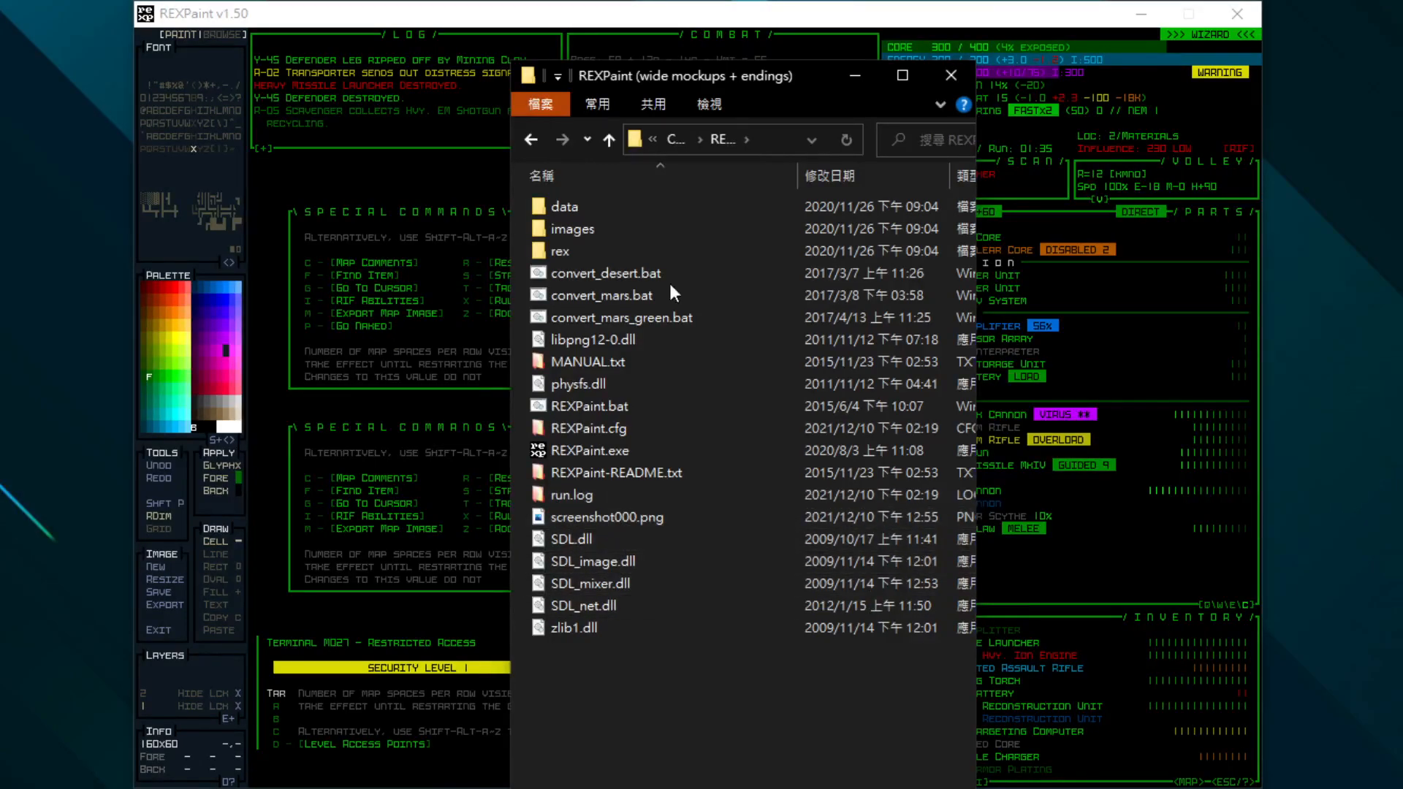
drag(767, 73, 0, 73)
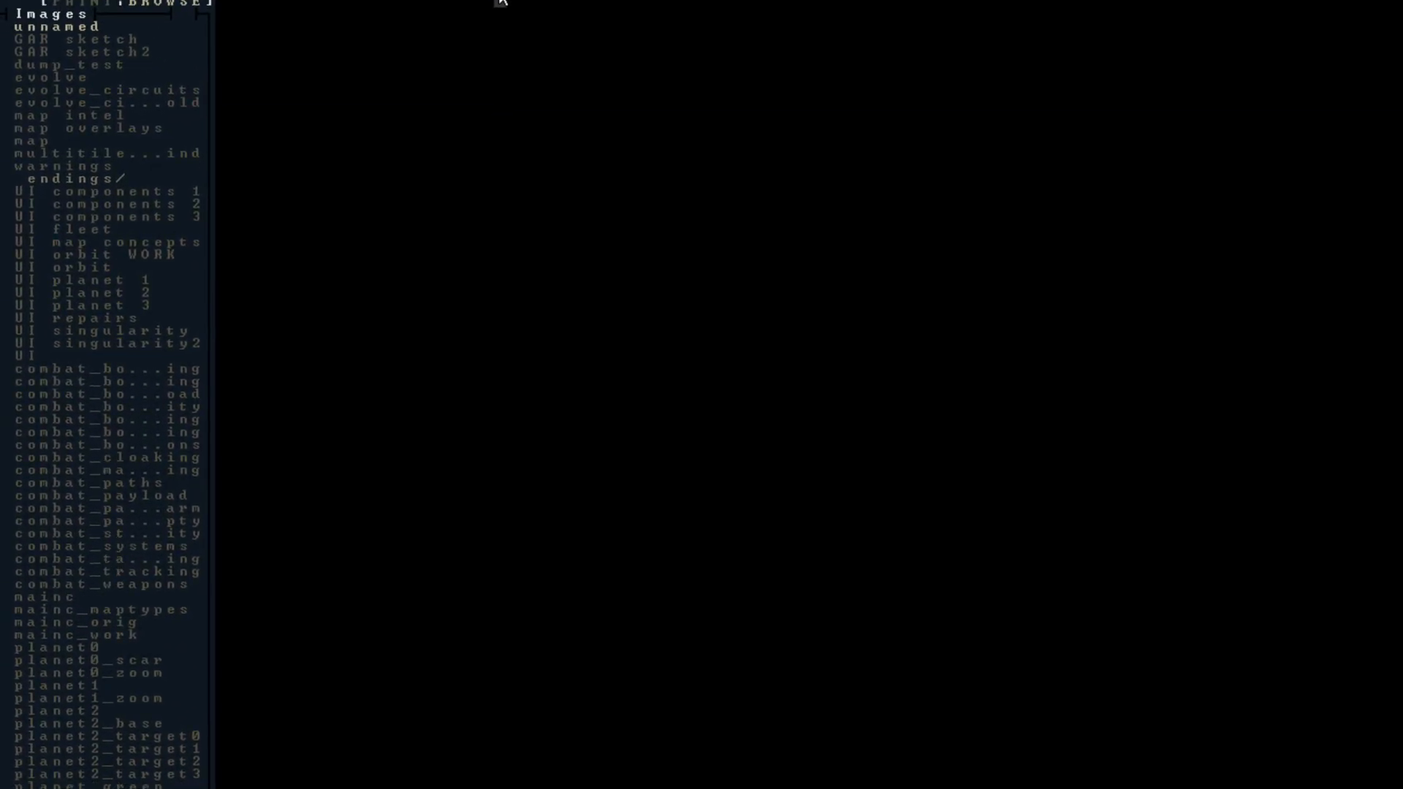
Collapse the endings folder in the image list and view the evolve, evolve_circuits and evolve_circuits_old images.
click(84, 178)
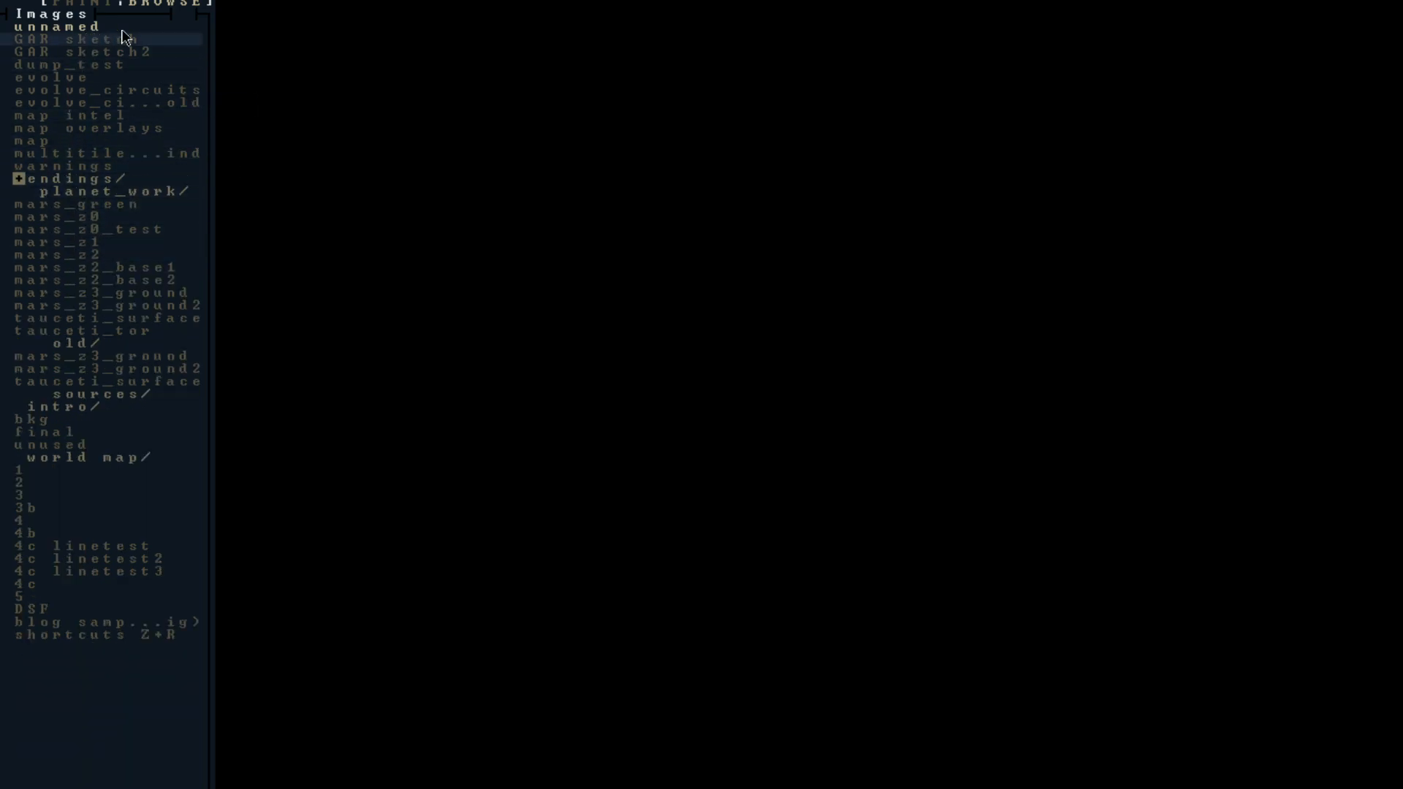
click(135, 81)
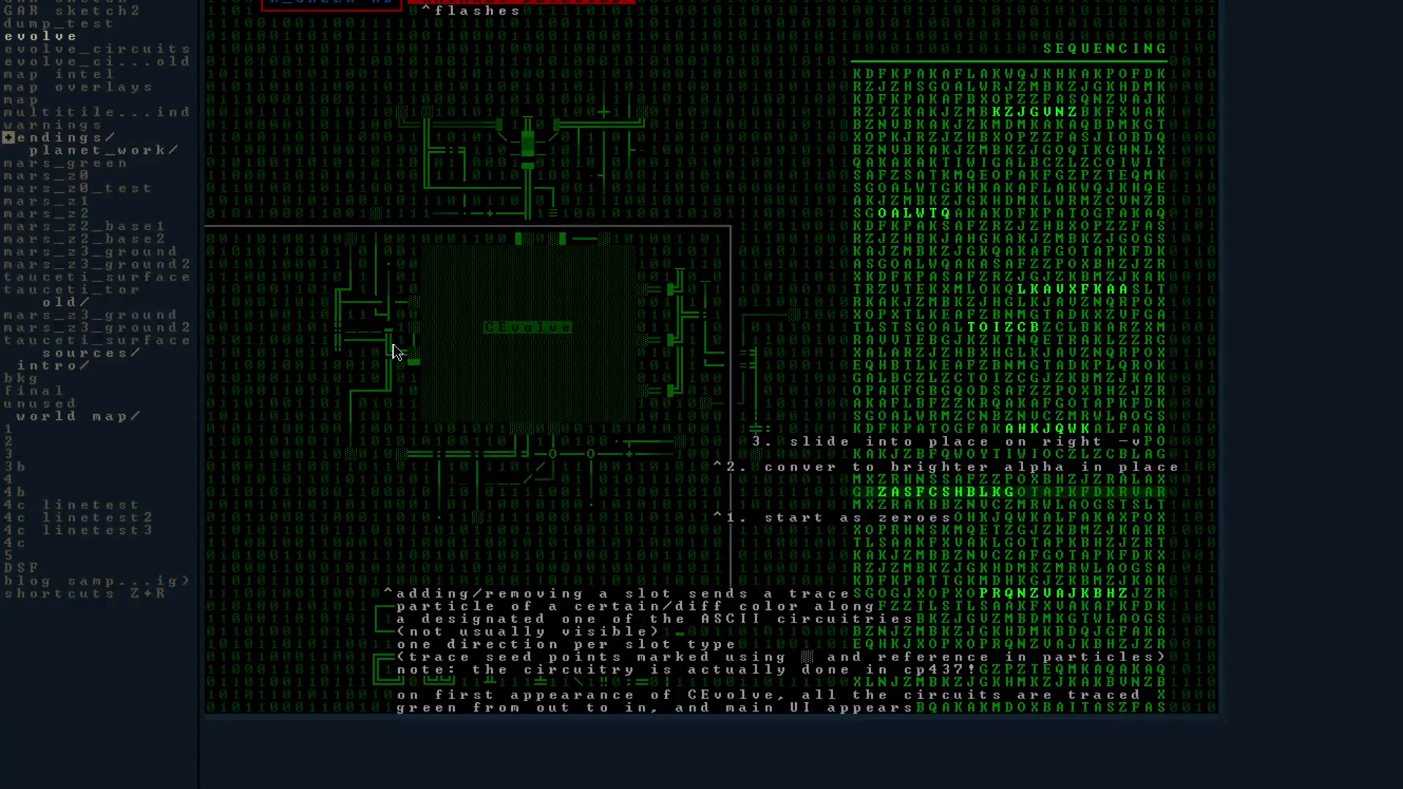
click(124, 52)
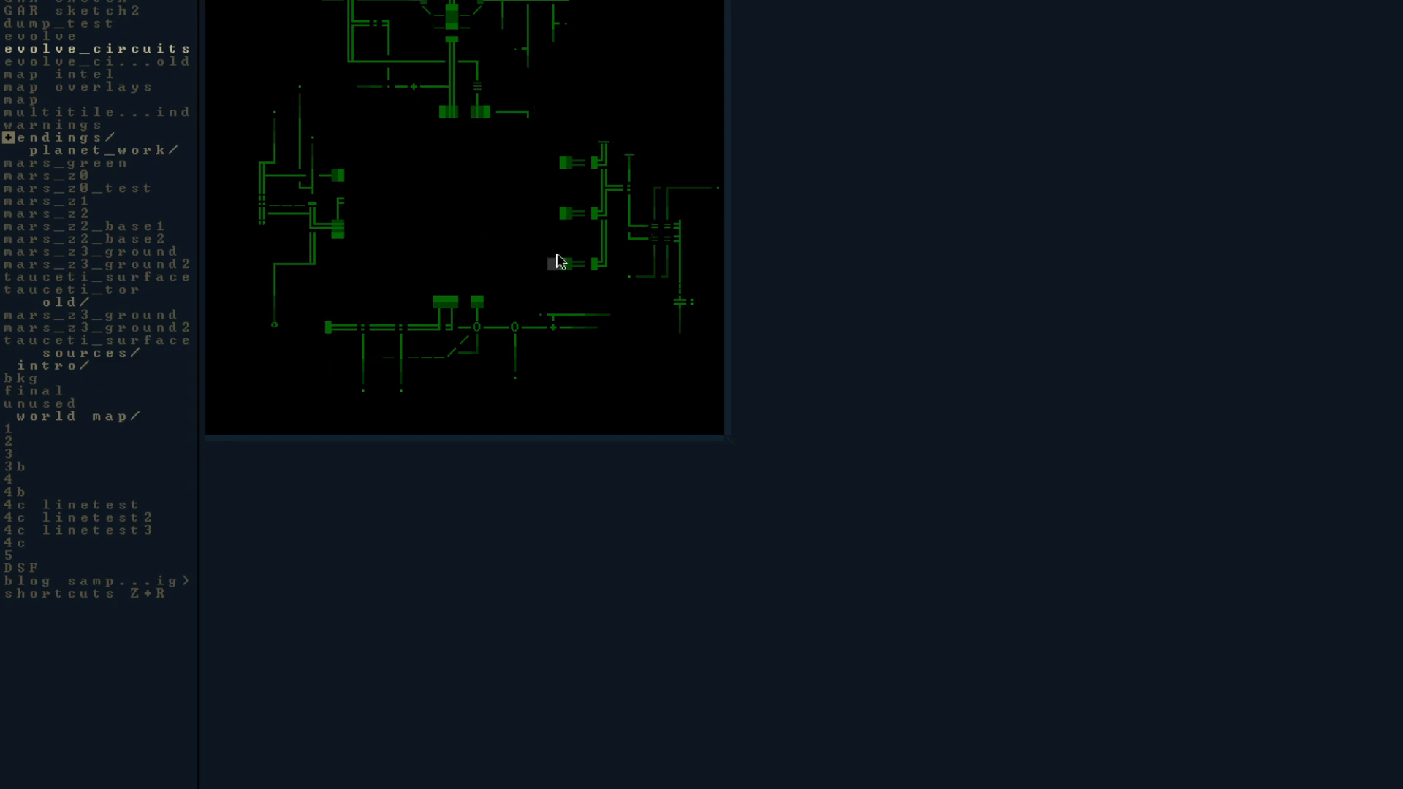
click(182, 64)
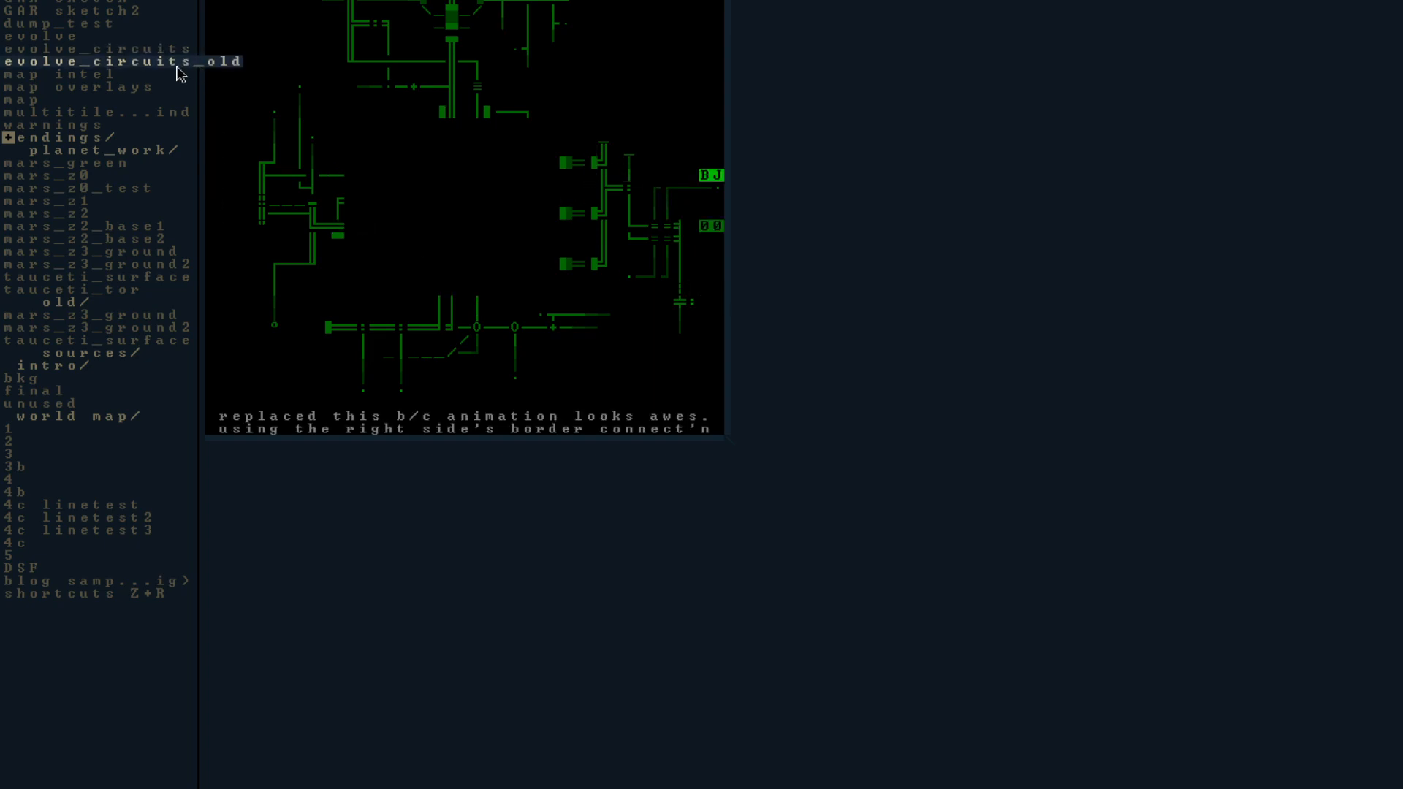
Compare the evolve_circuits_old image with the evolve_circuits image.
click(143, 50)
click(146, 64)
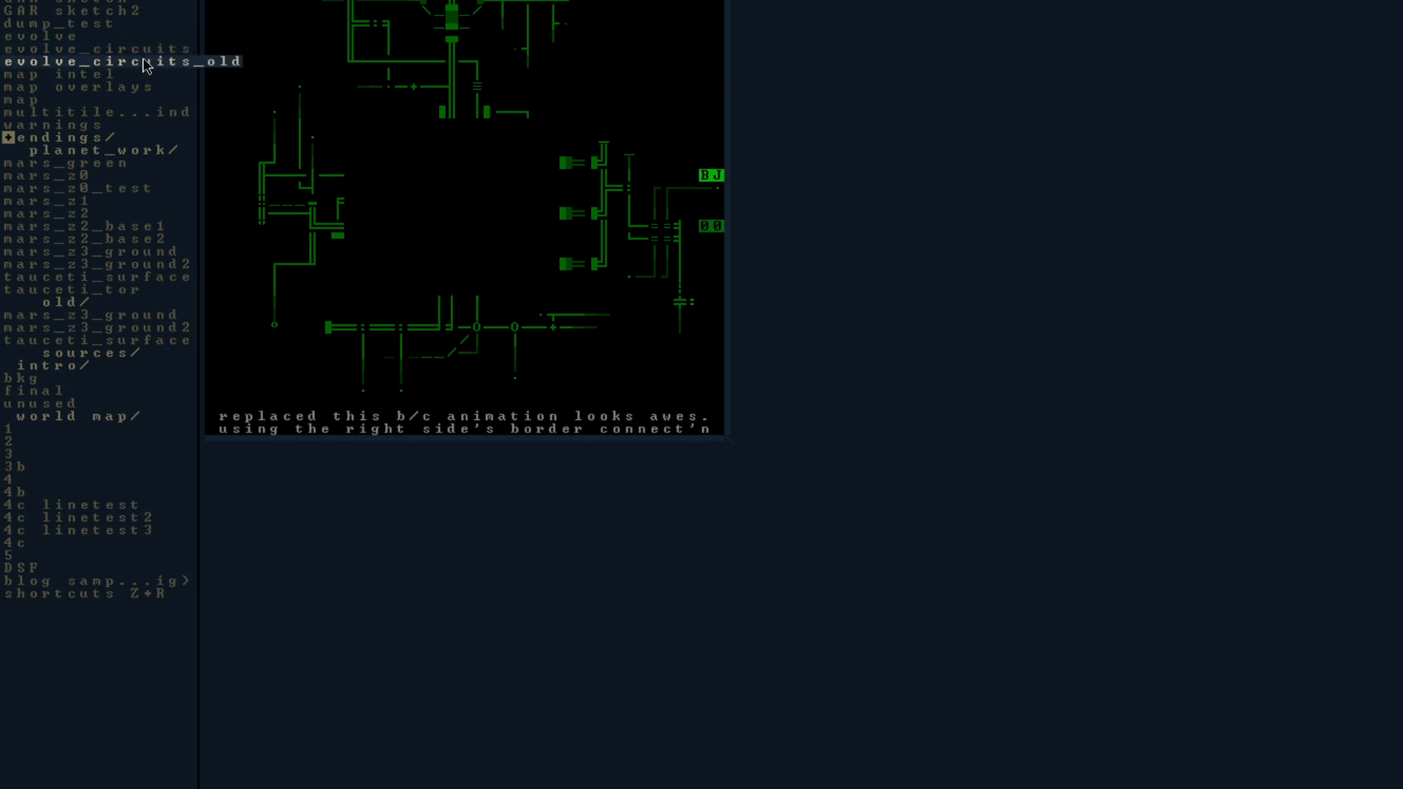
click(145, 51)
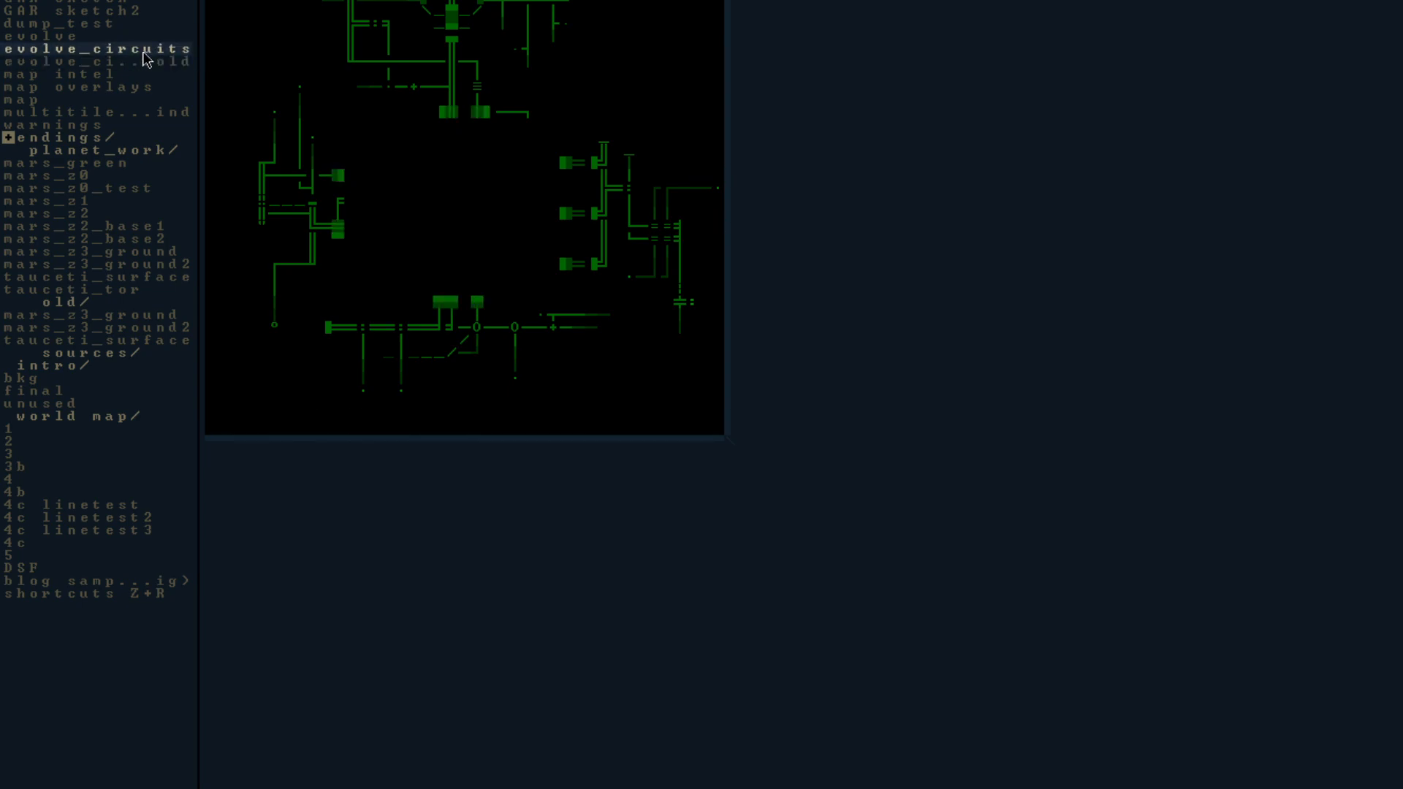
View the map intel, map overlays, multitile pathfind and warnings mockup images in turn.
click(141, 76)
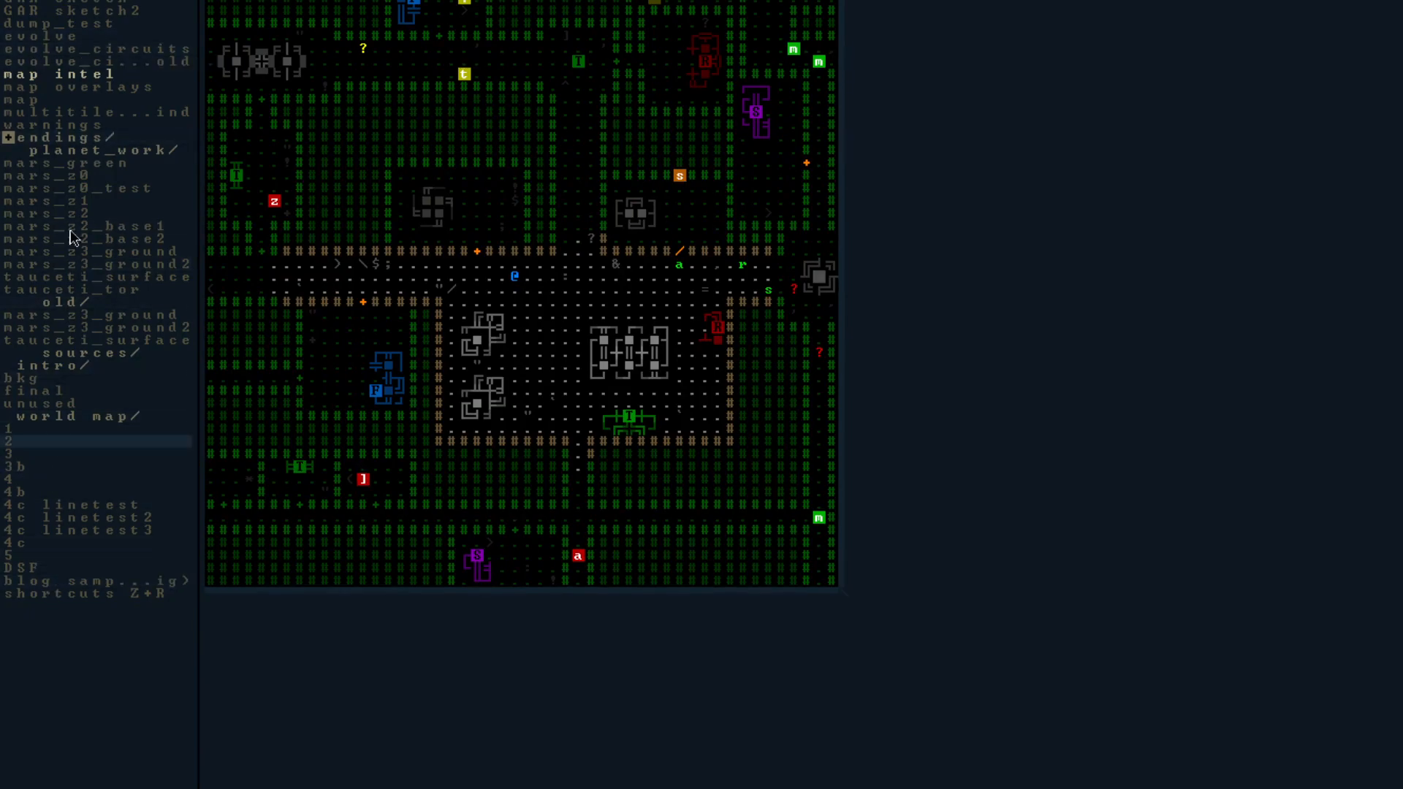
click(98, 87)
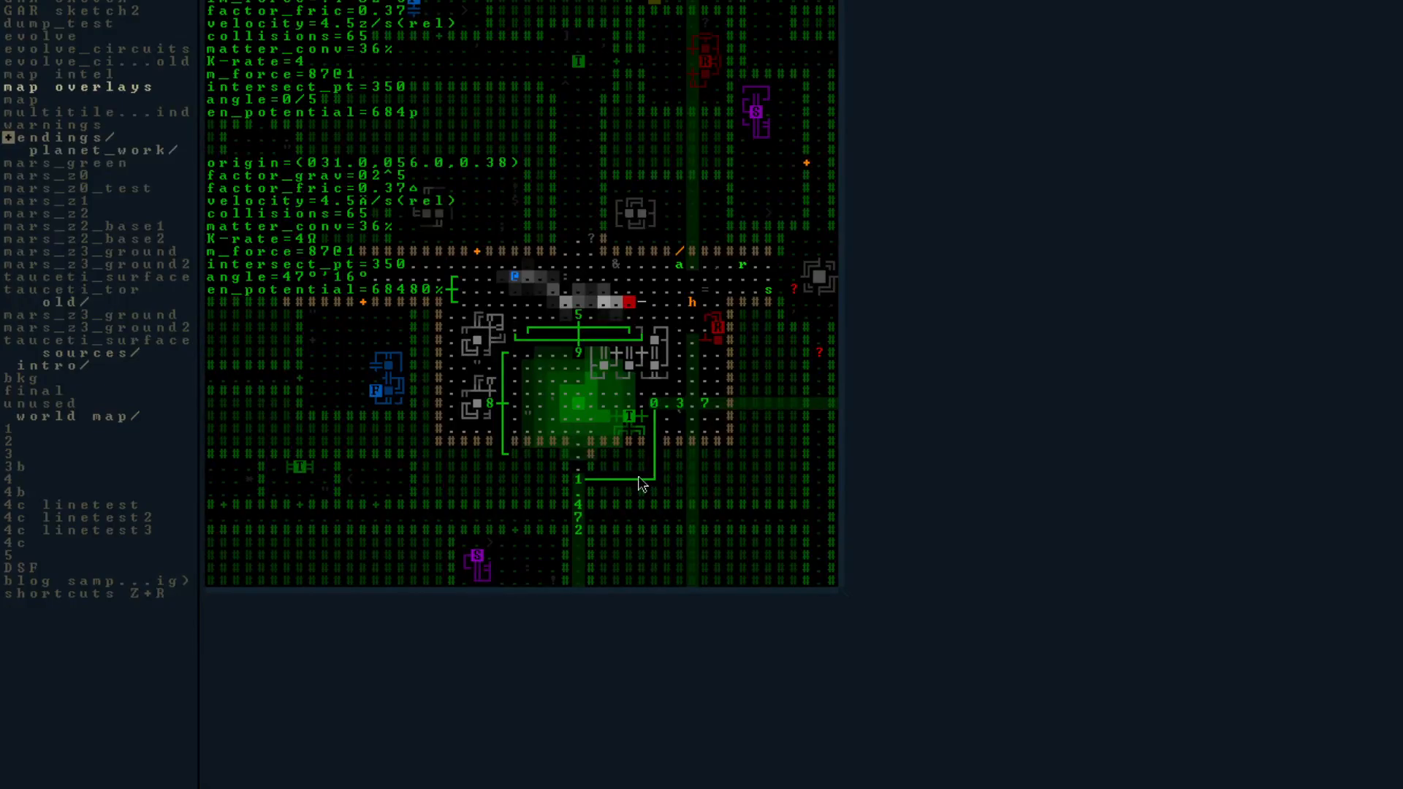
click(88, 105)
click(88, 111)
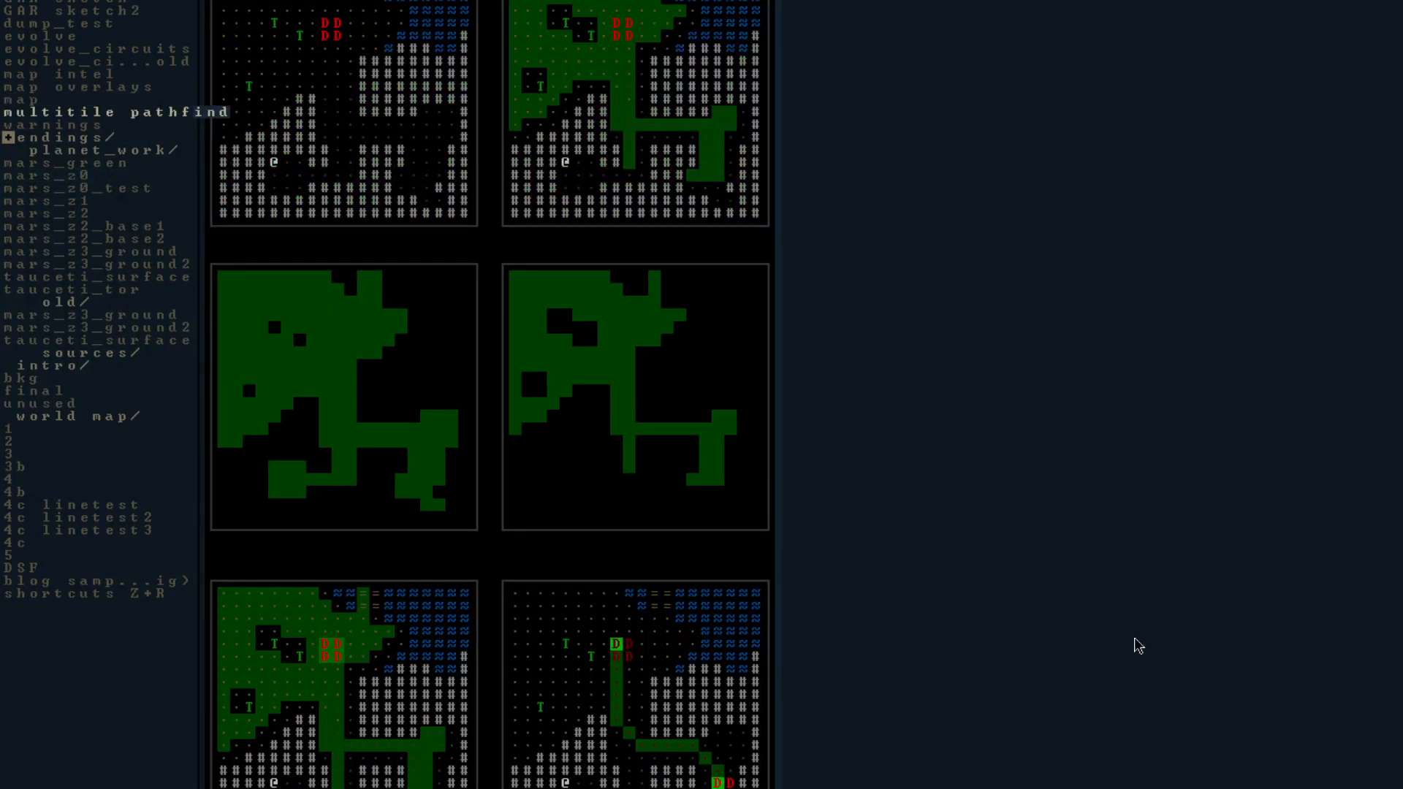
click(73, 125)
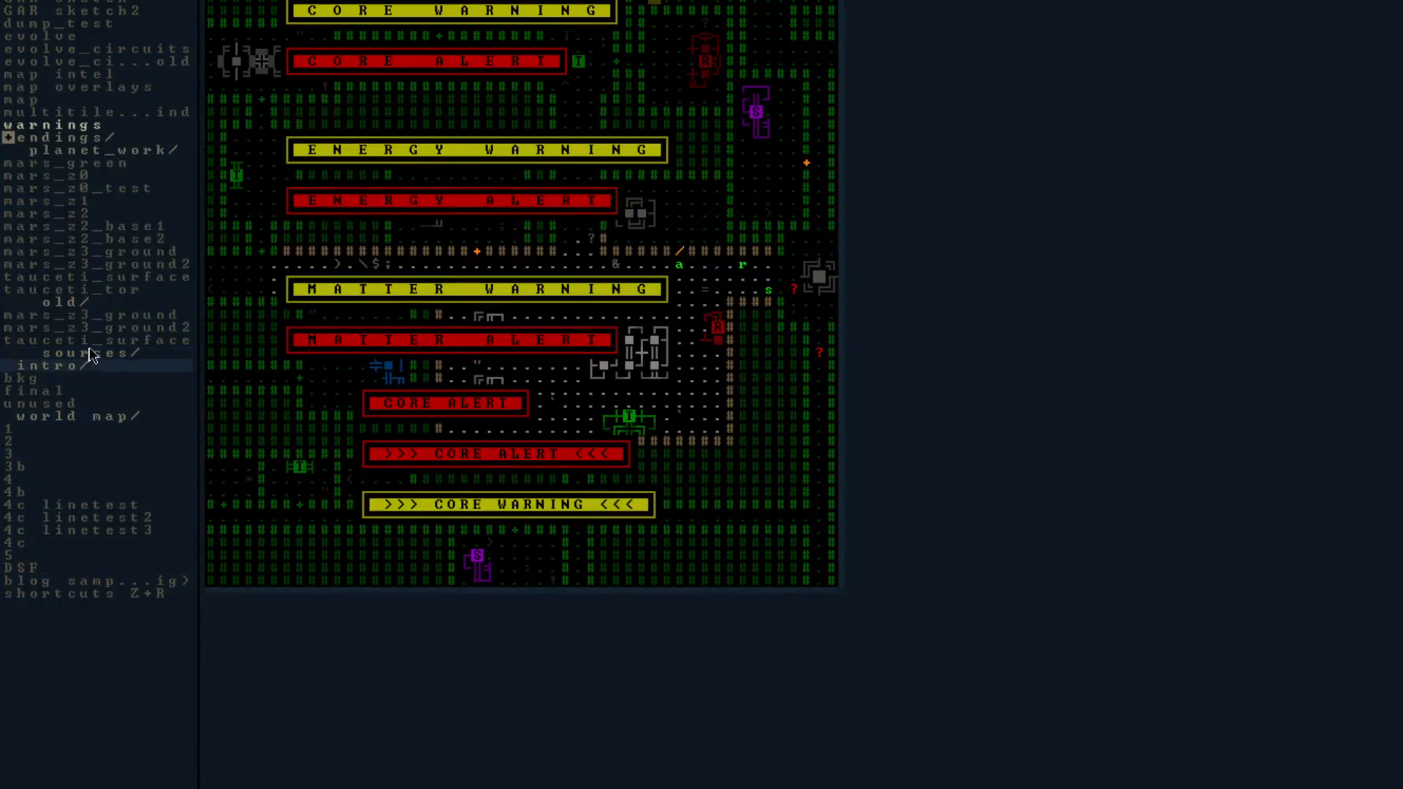
Examine the world map mockups in order, from image 1 through image 4b.
click(97, 431)
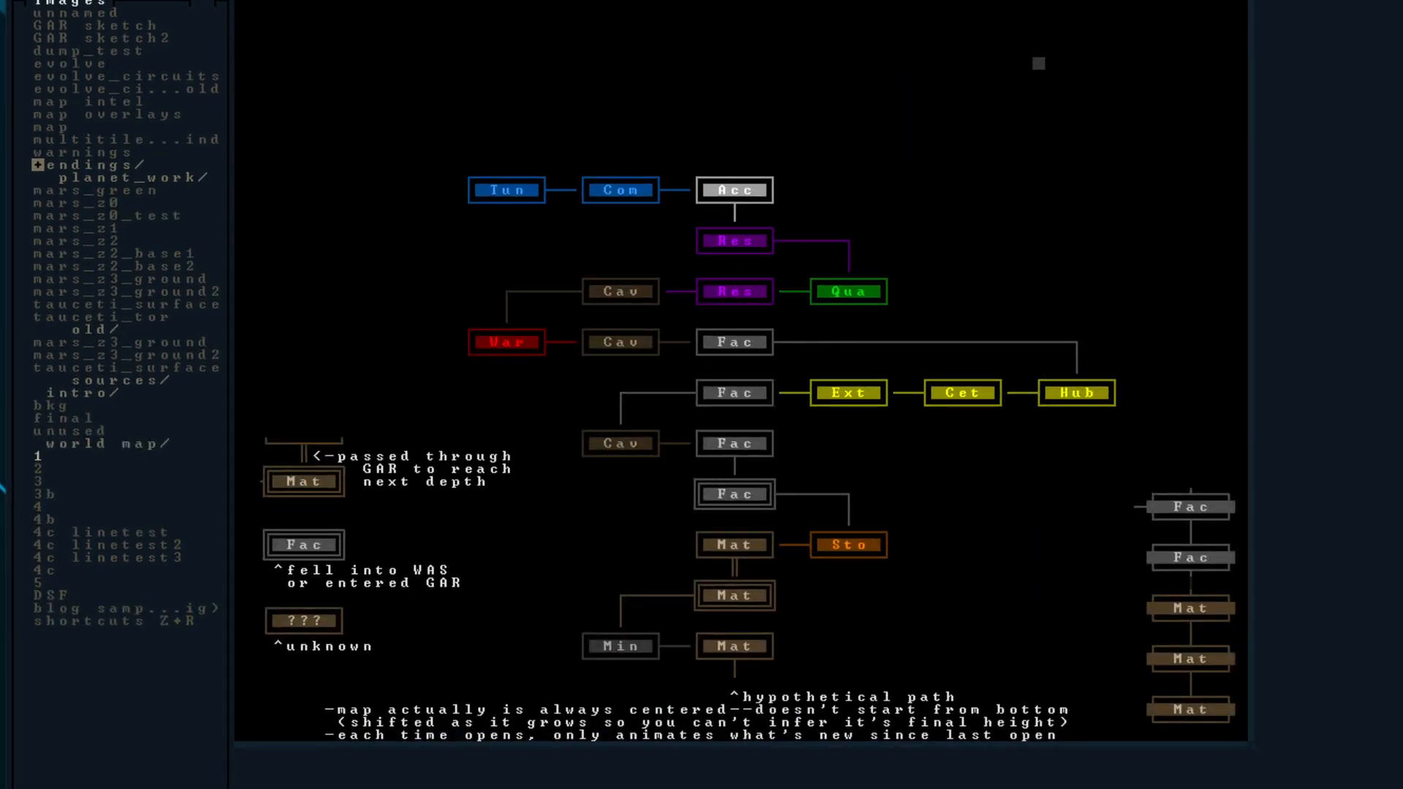
key(Down)
key(Down)
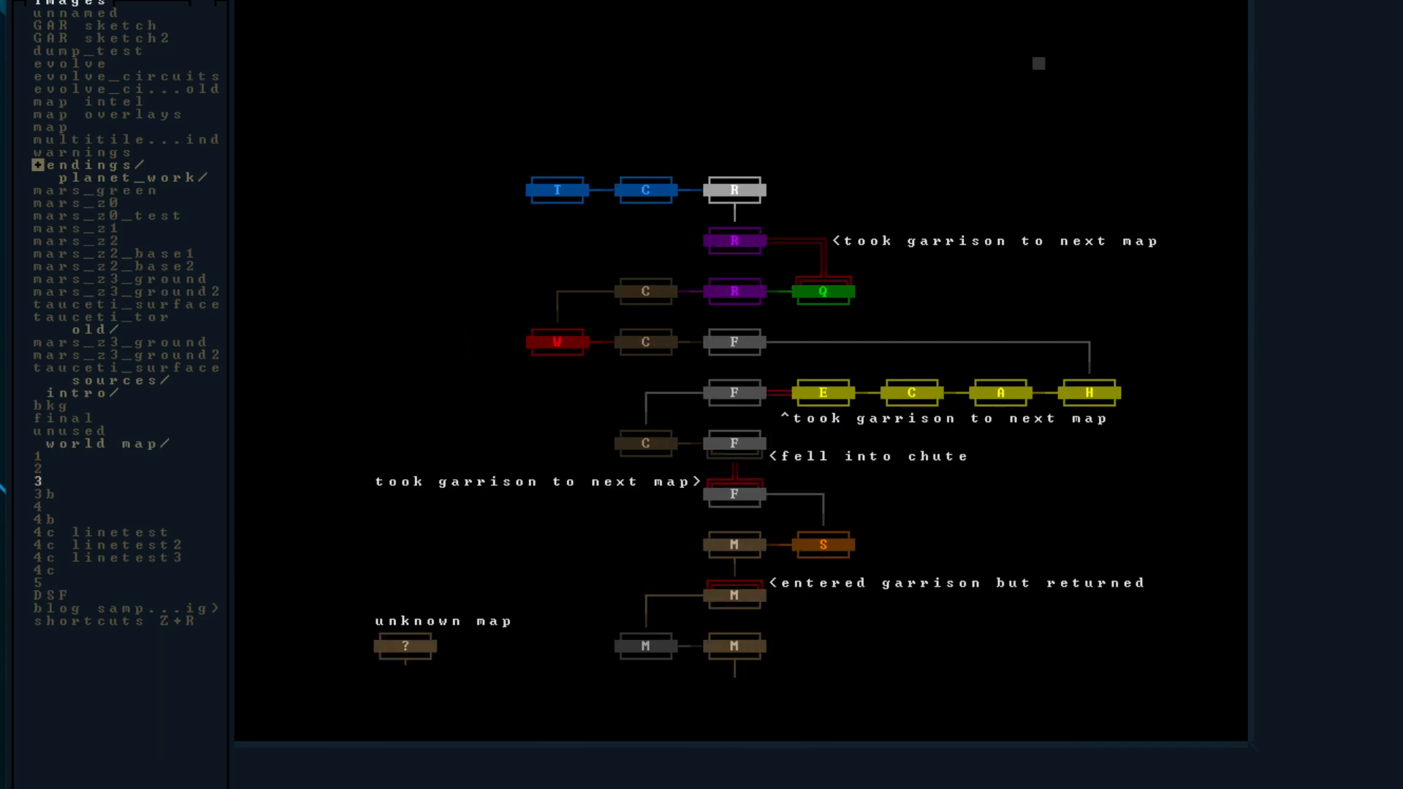
key(Down)
key(Down)
key(Down)
key(Down)
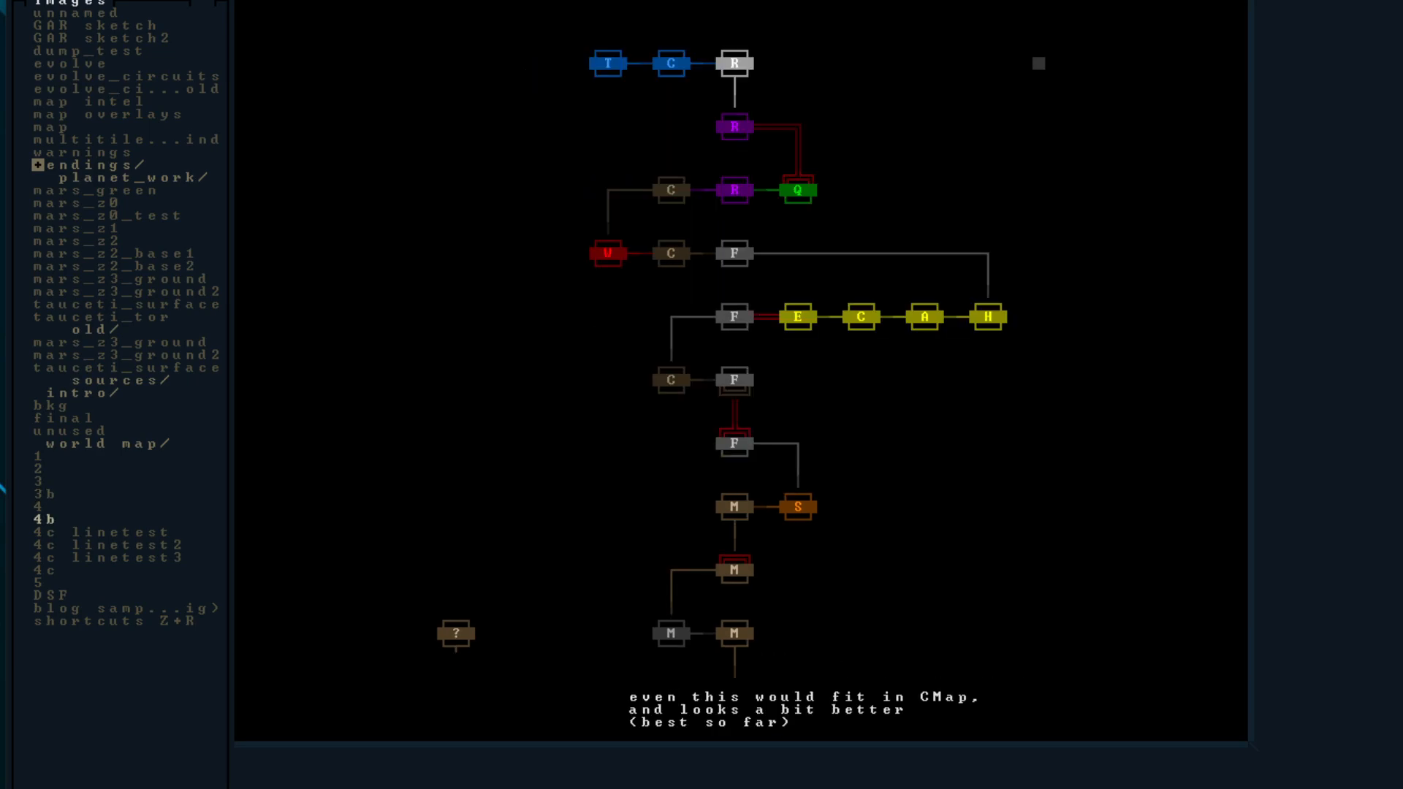
Examine the remaining world map mockups, from the 4c line tests through 5, DSF and blog sample (orig) to shortcuts Z+R.
key(Down)
key(Down)
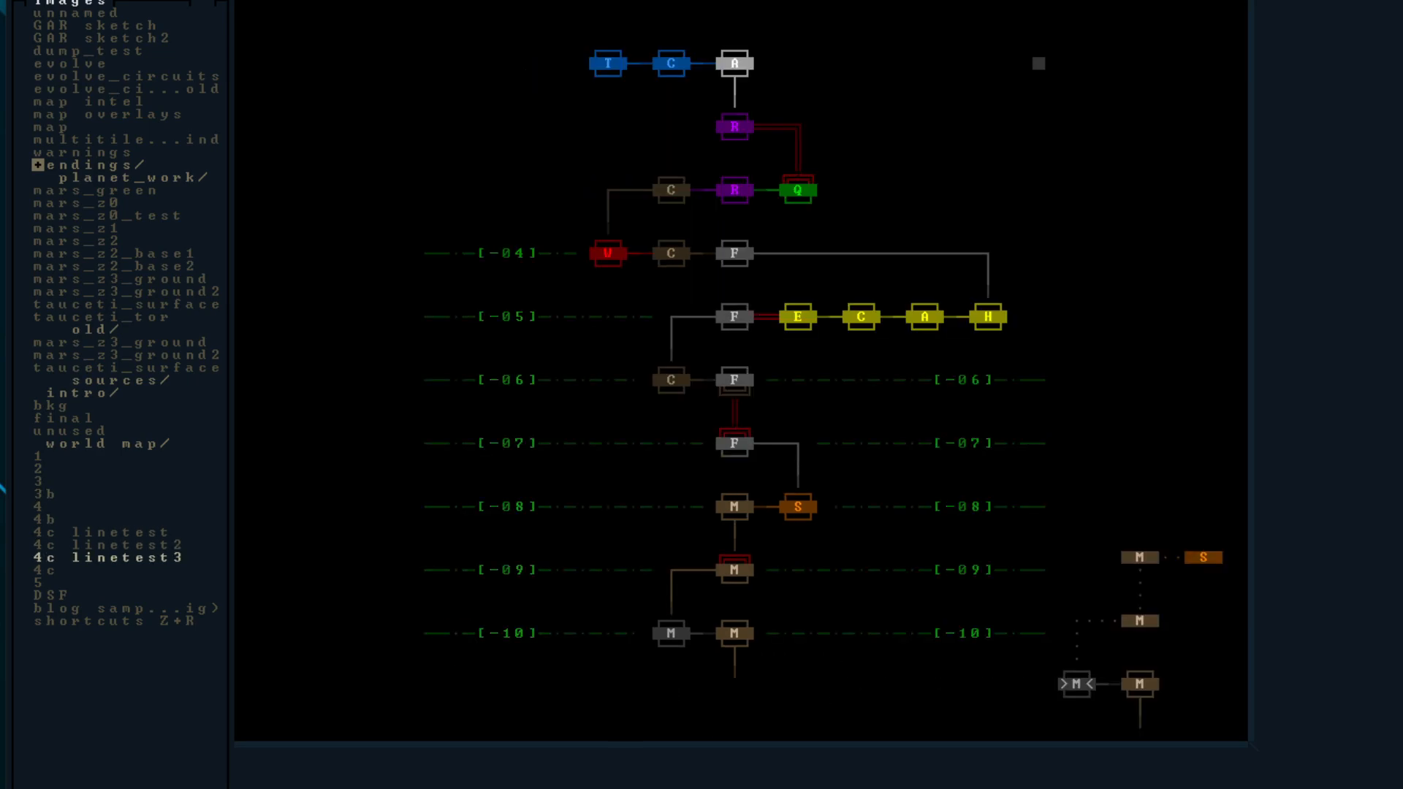
key(Down)
key(Down)
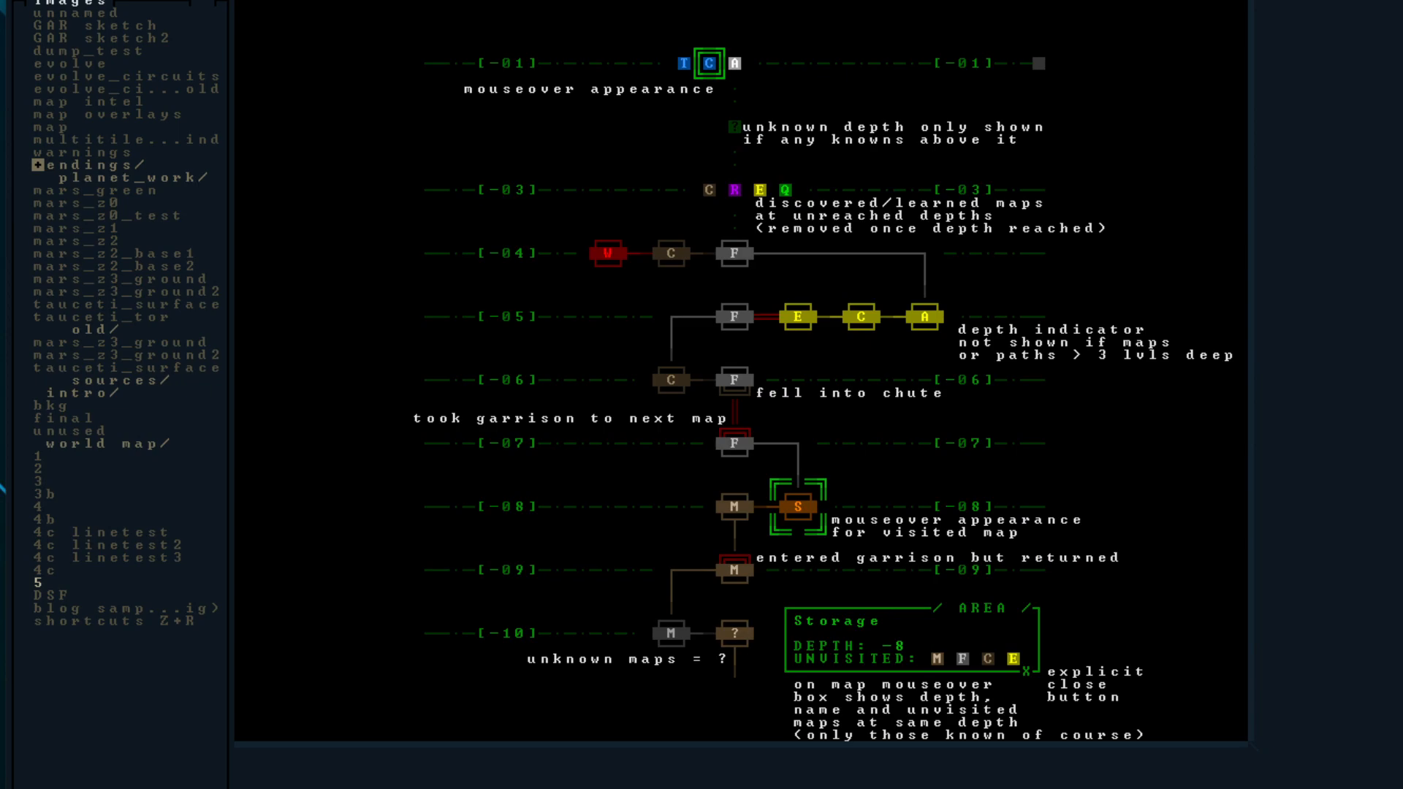
key(Down)
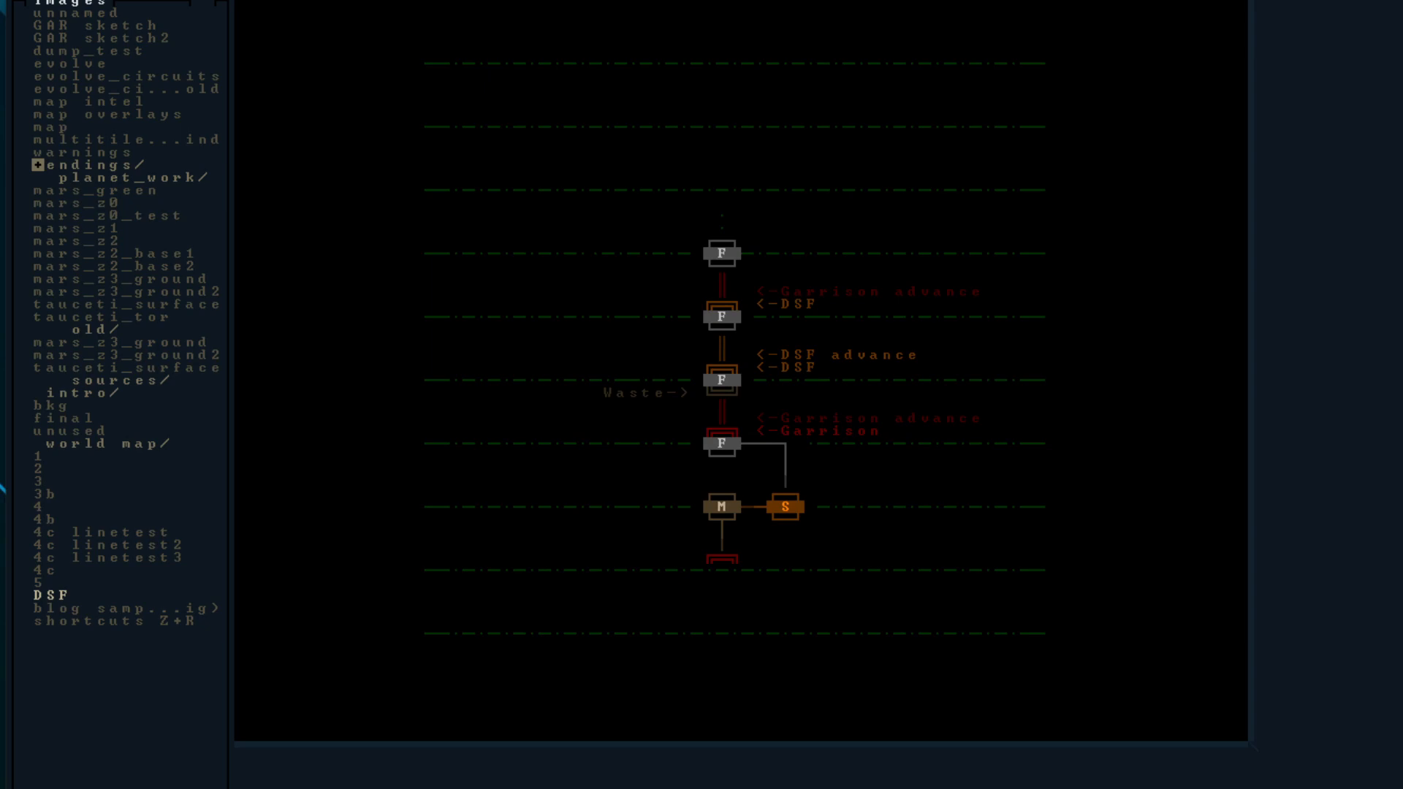
key(Down)
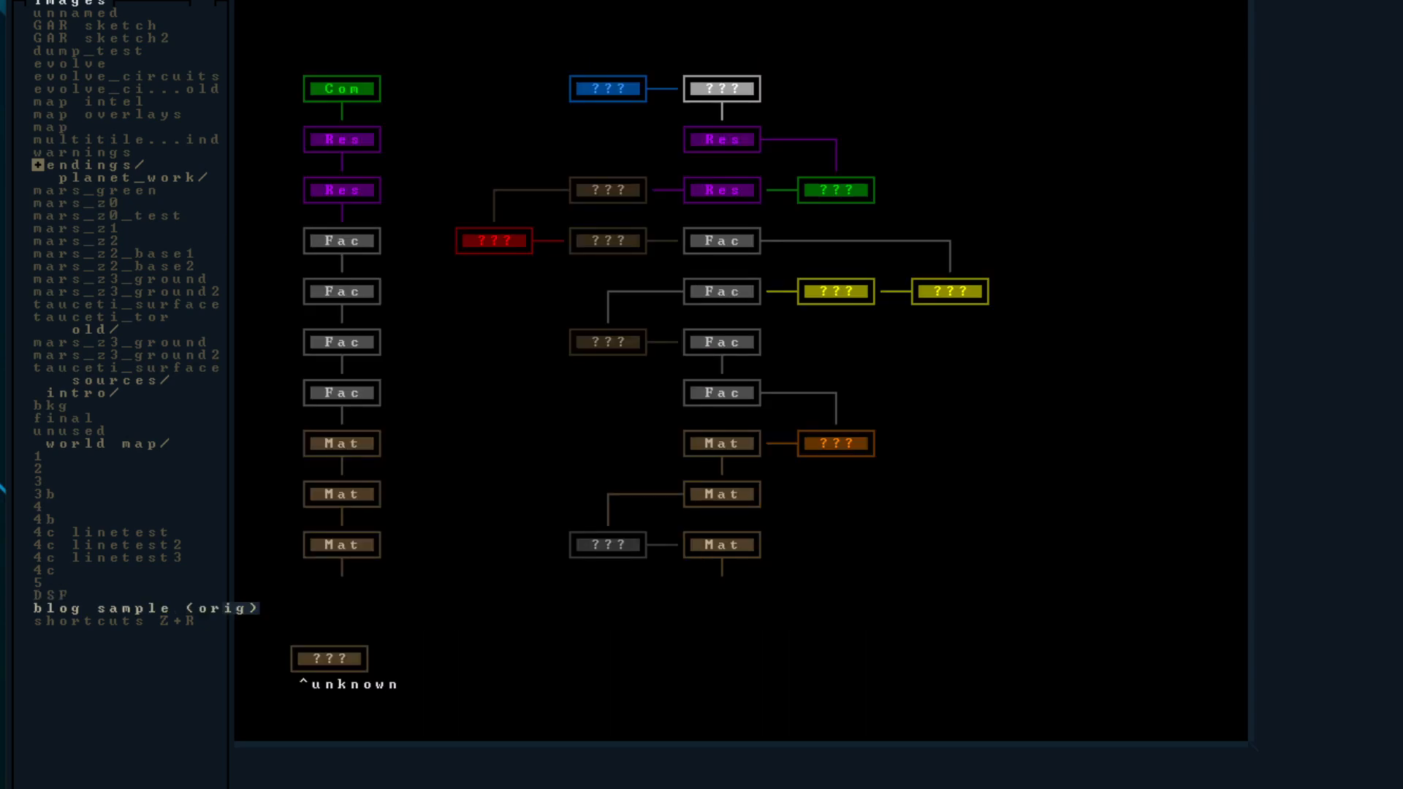
key(Down)
Go back through the world map mockups past image 5 and compare the condensed versions 4 and 4b.
key(Up)
key(Up)
key(Up)
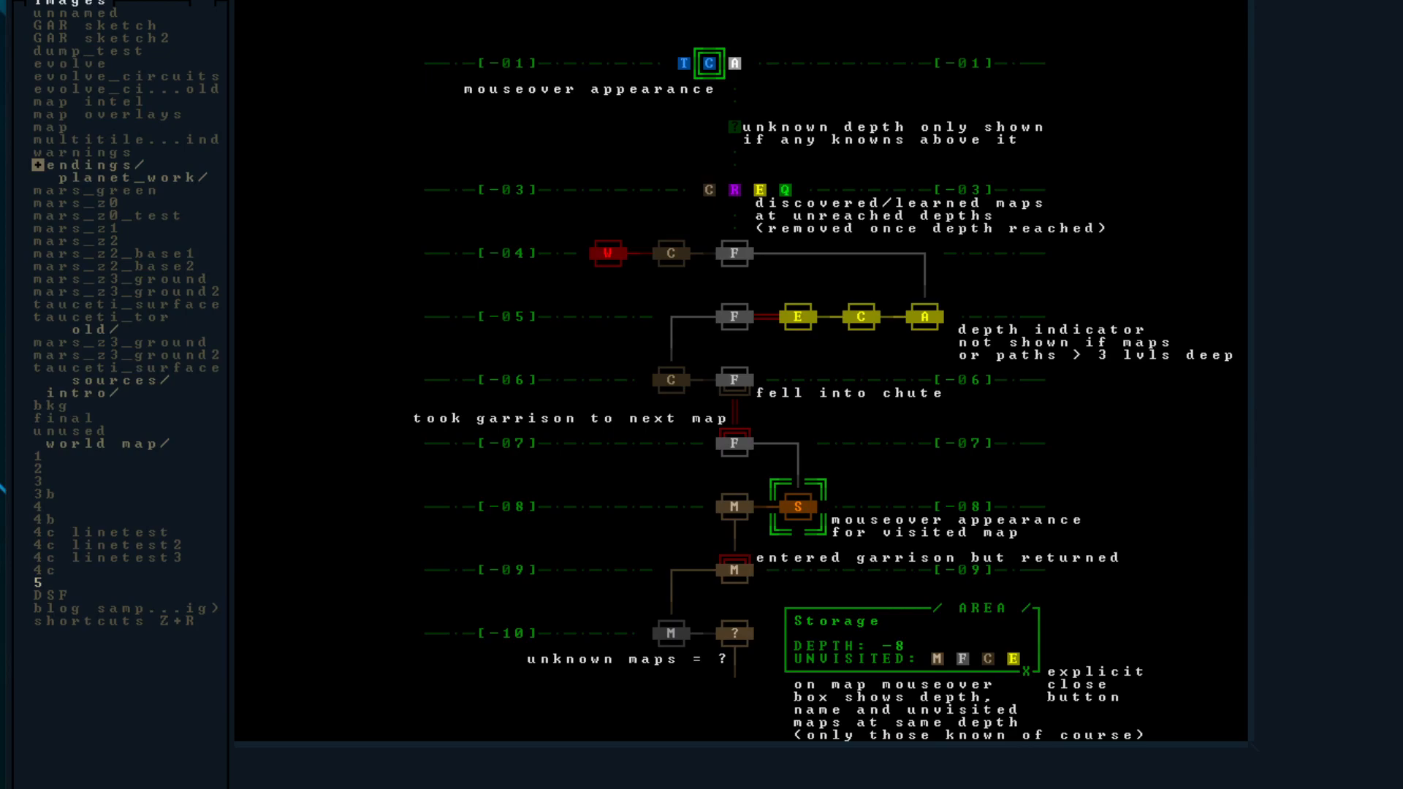
key(Up)
key(Up)
key(Up)
key(Up)
key(Up)
key(Up)
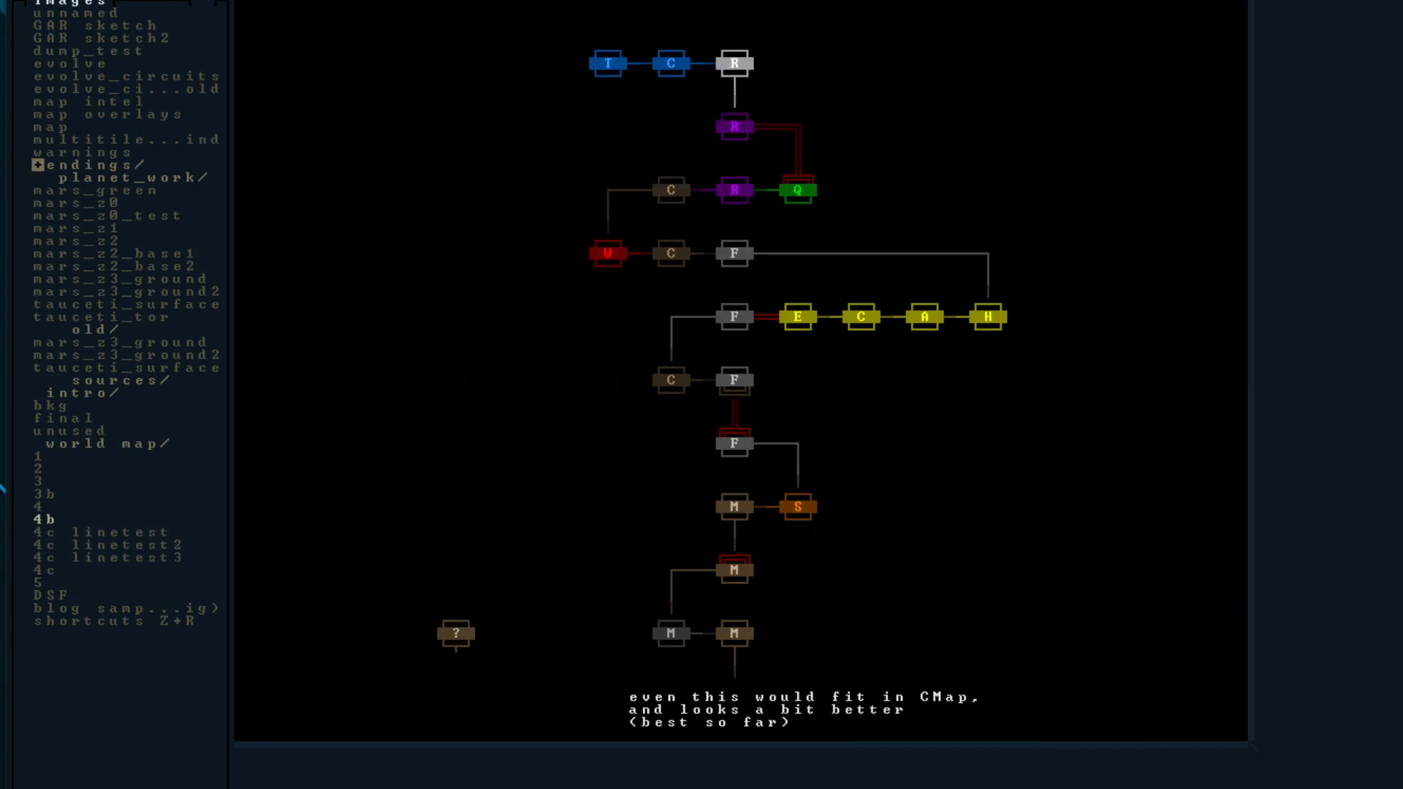
key(Down)
key(Up)
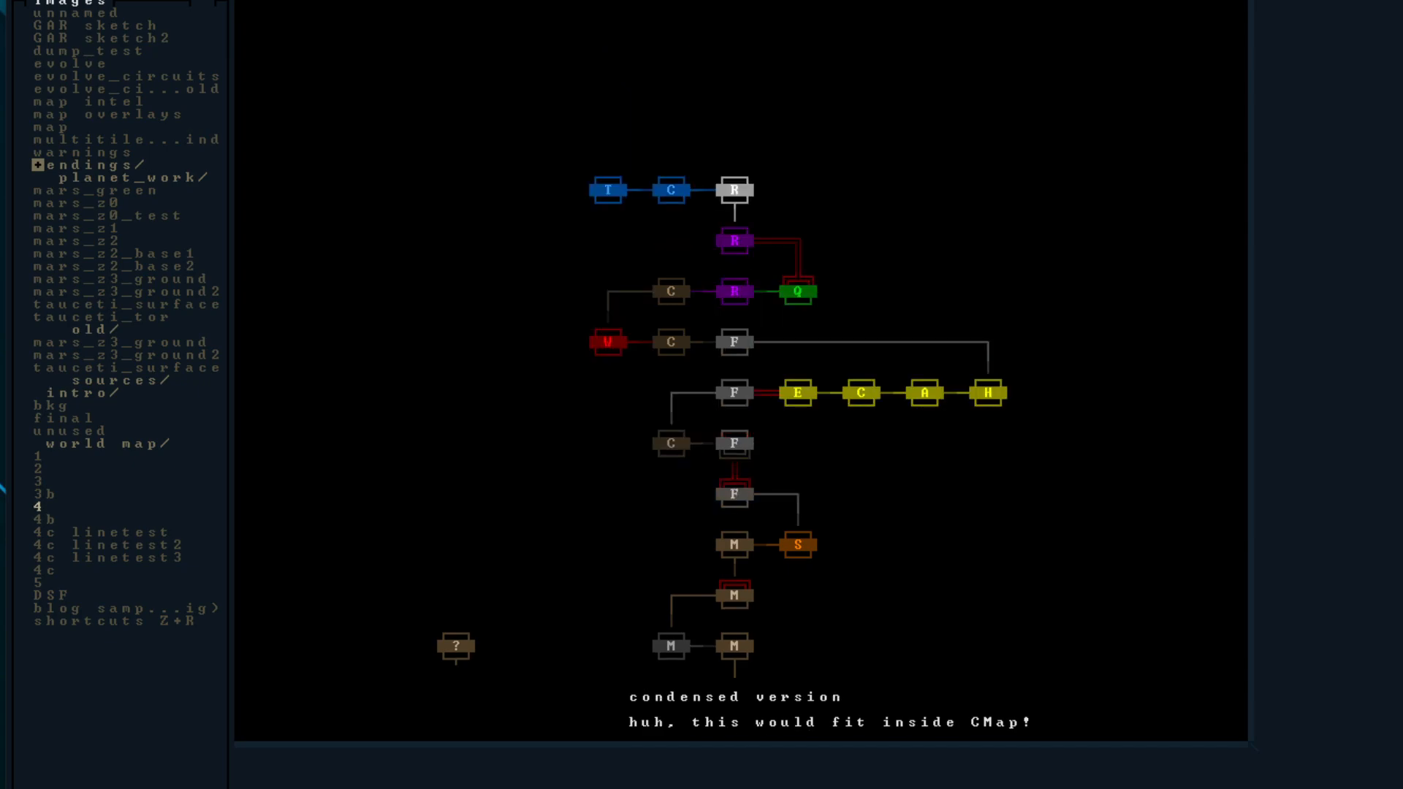
key(Down)
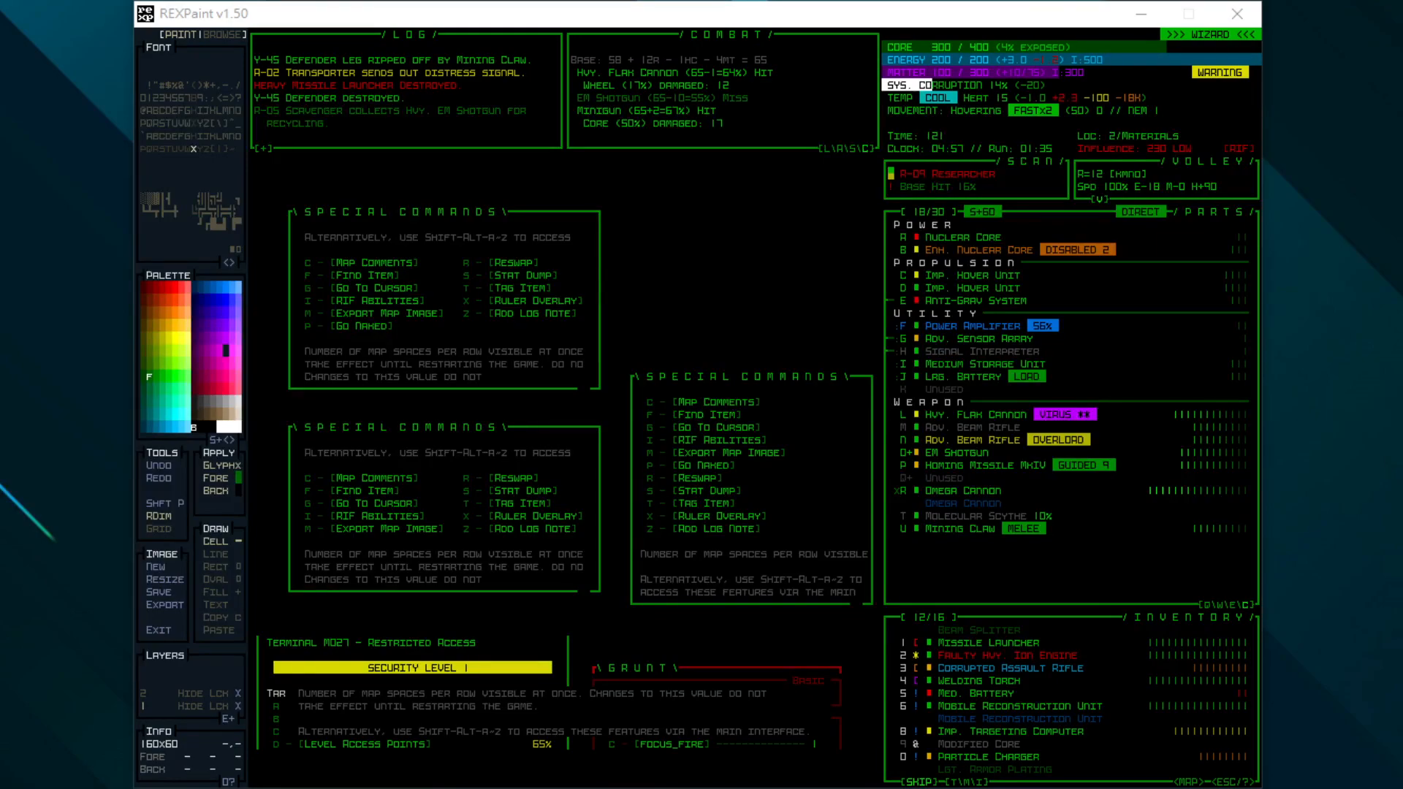
Bring the COGMIND folder window into view to review the REXPaint folders, and return to the REXPaint mockup.
drag(0, 91, 606, 59)
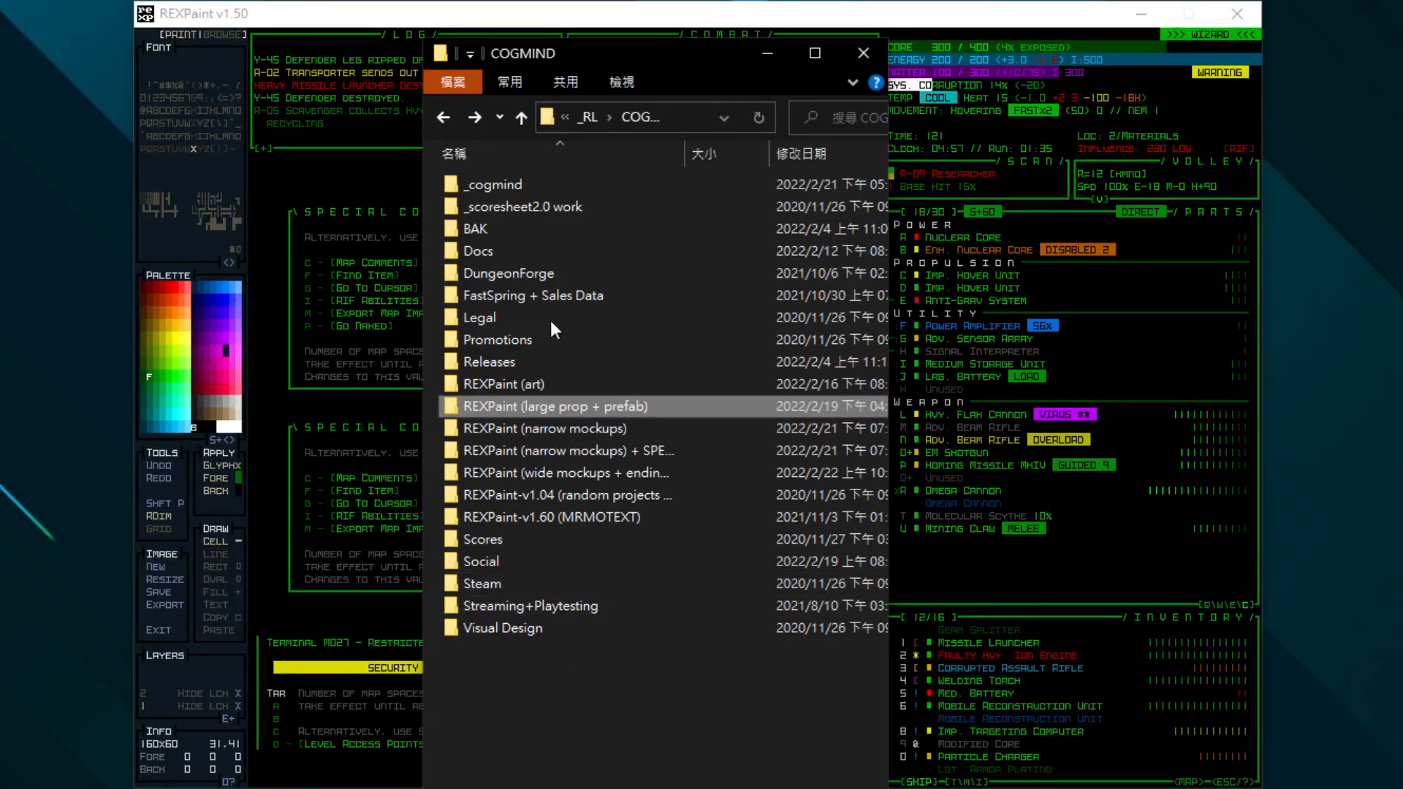
ctrl+click(588, 386)
click(714, 690)
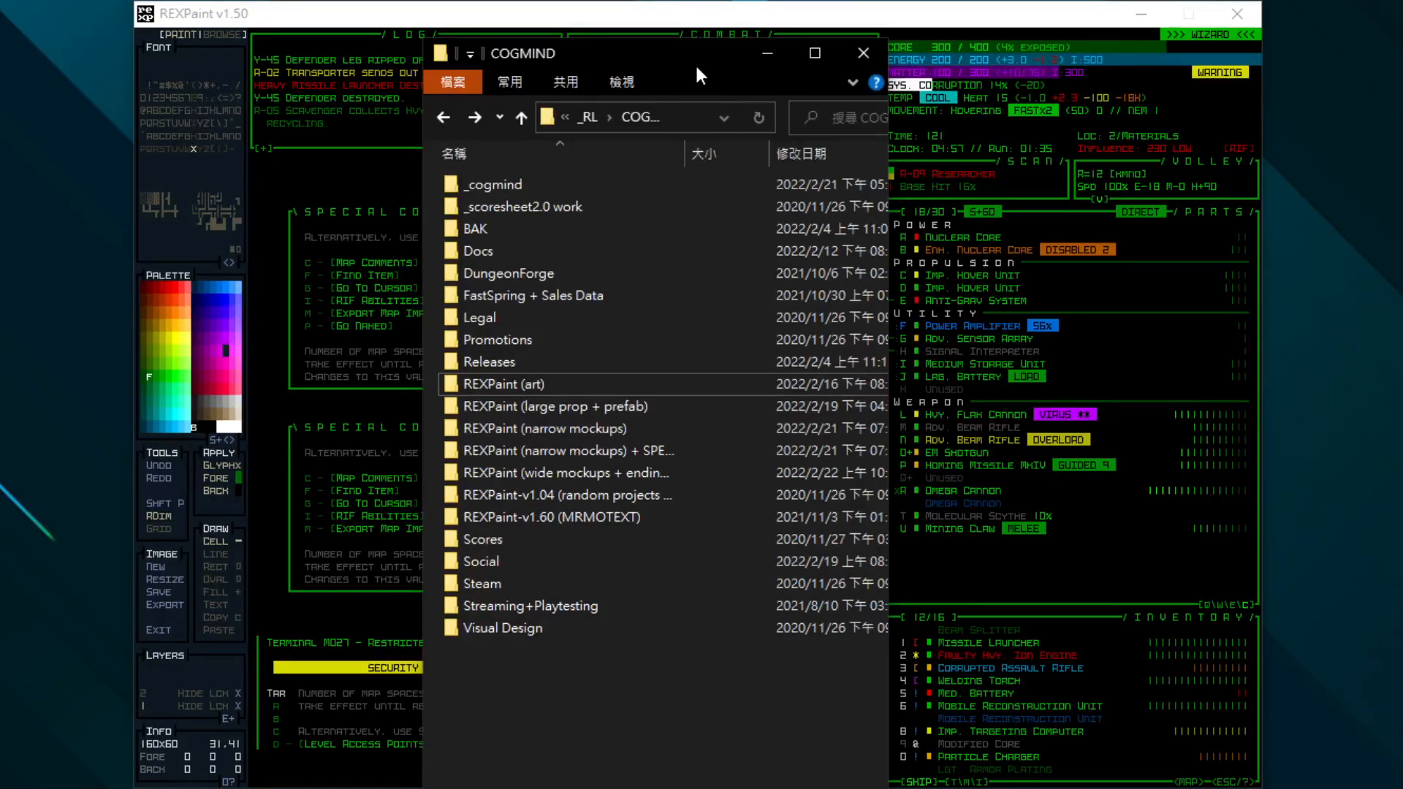
drag(696, 68, 0, 67)
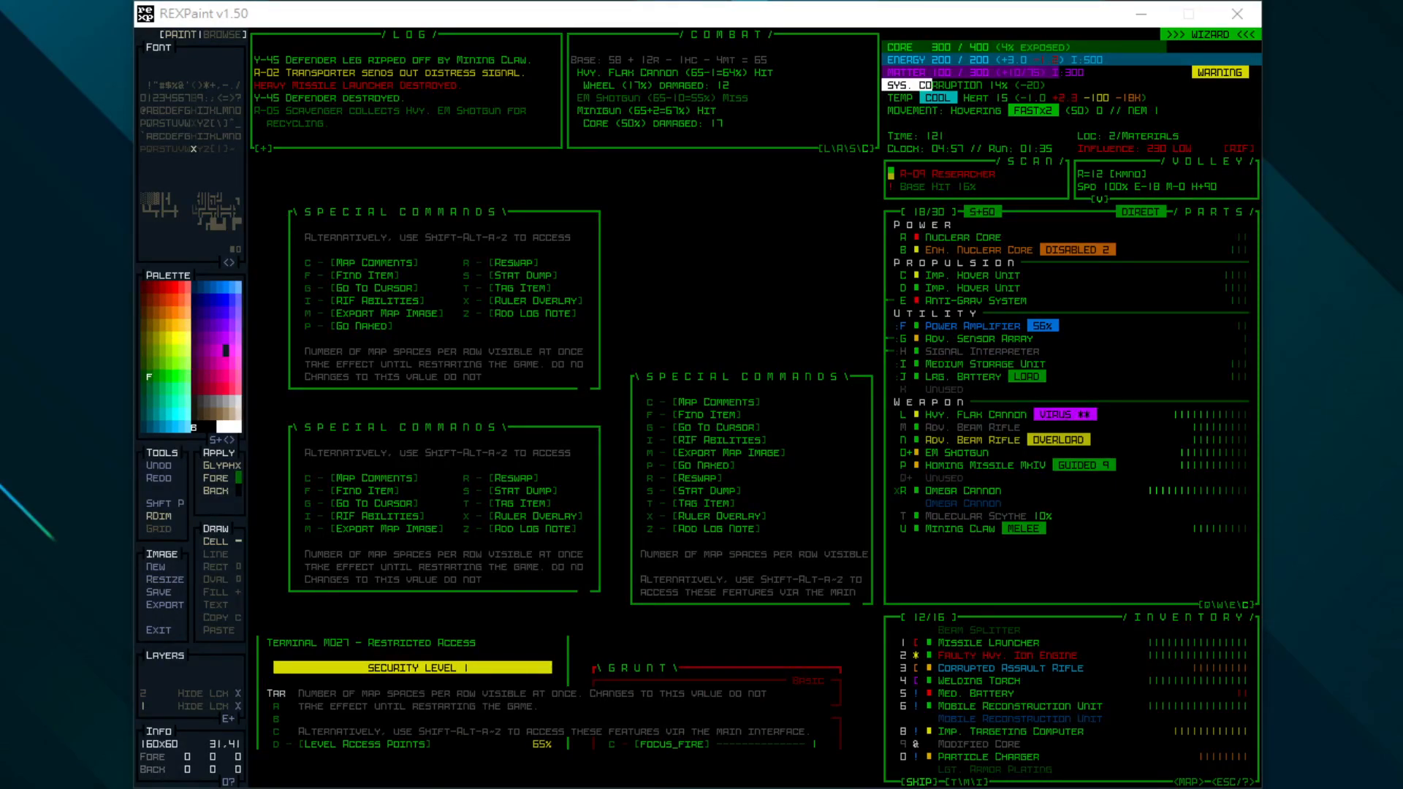
click(819, 22)
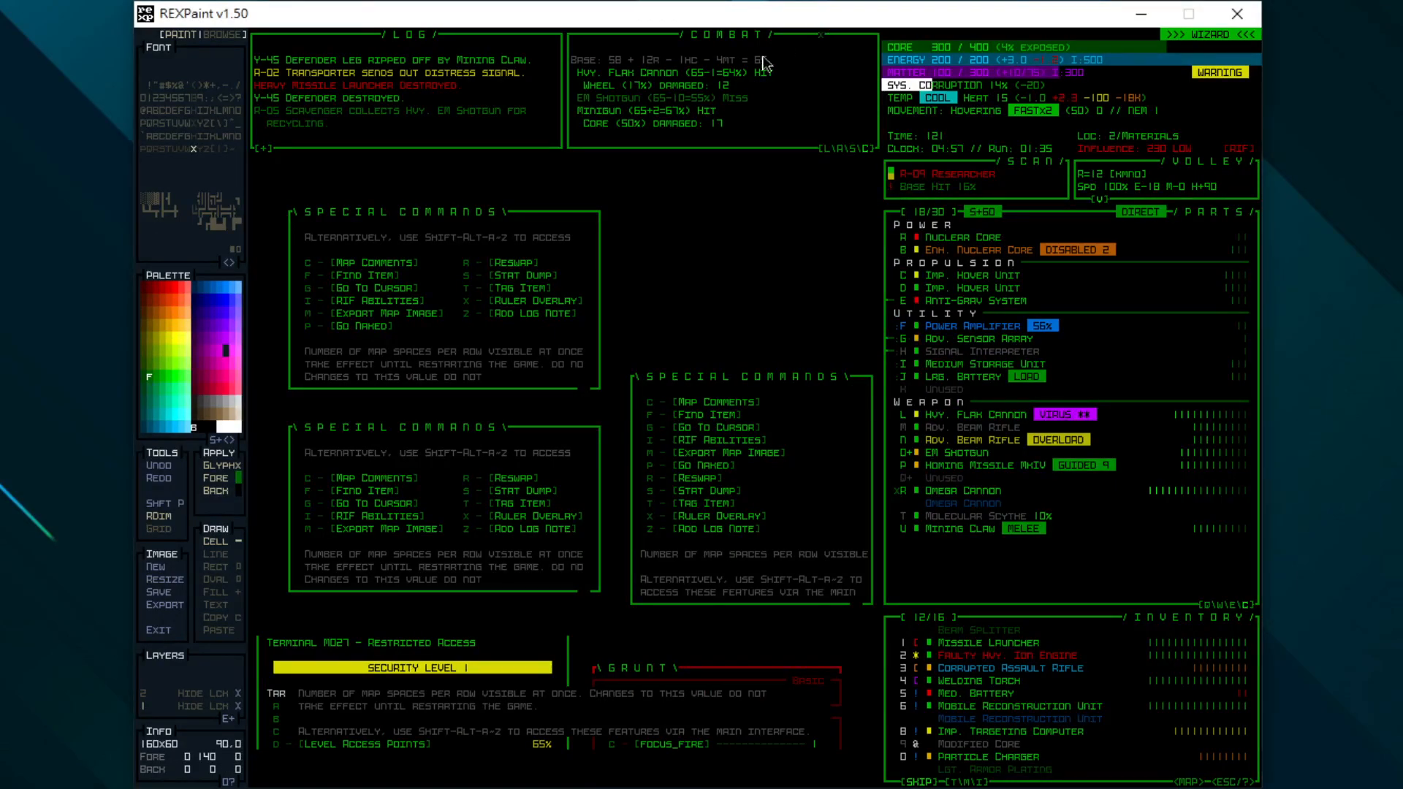
Pick up the horizontal border glyph of the upper Special Commands panel and check the image list before returning to painting.
right_click(569, 212)
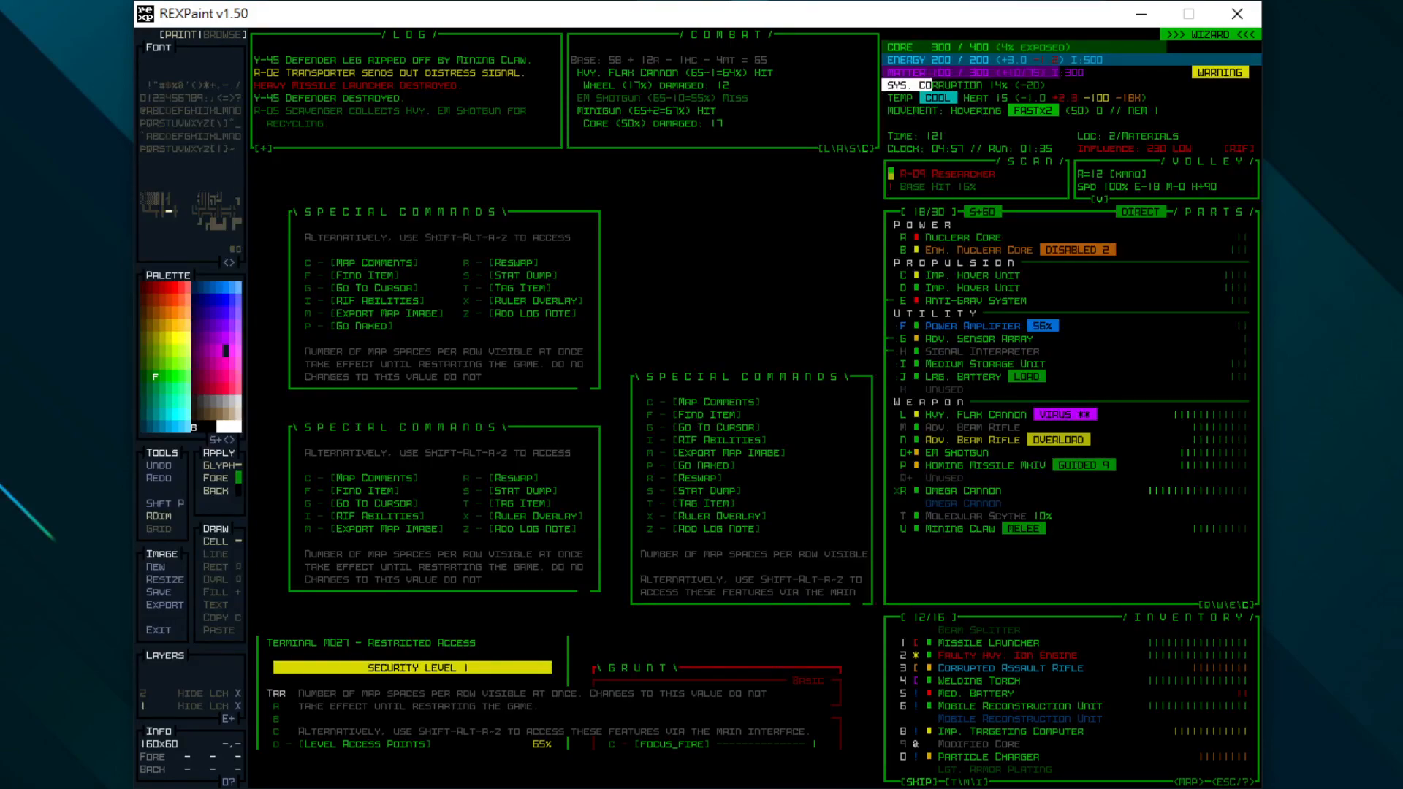
key(alt+Tab)
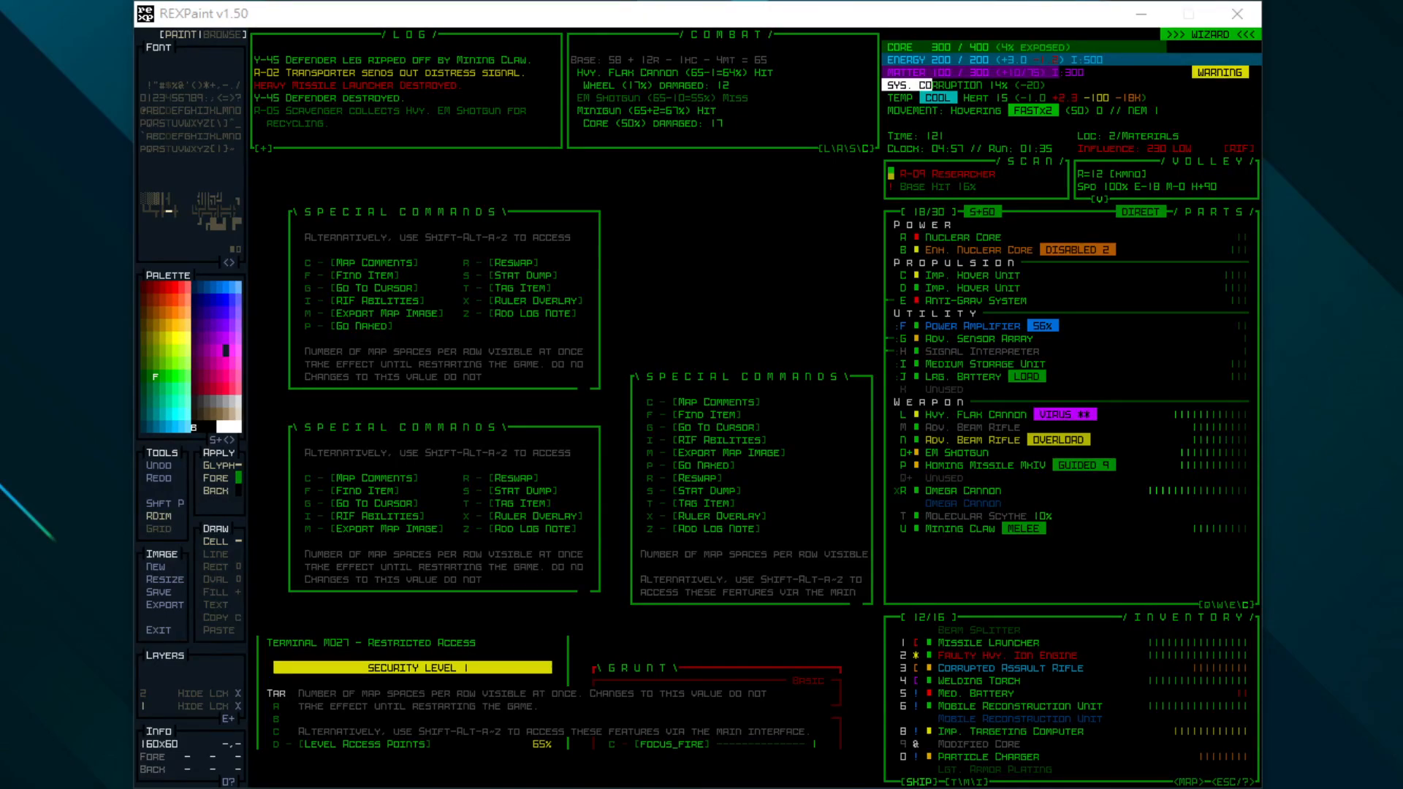
click(504, 19)
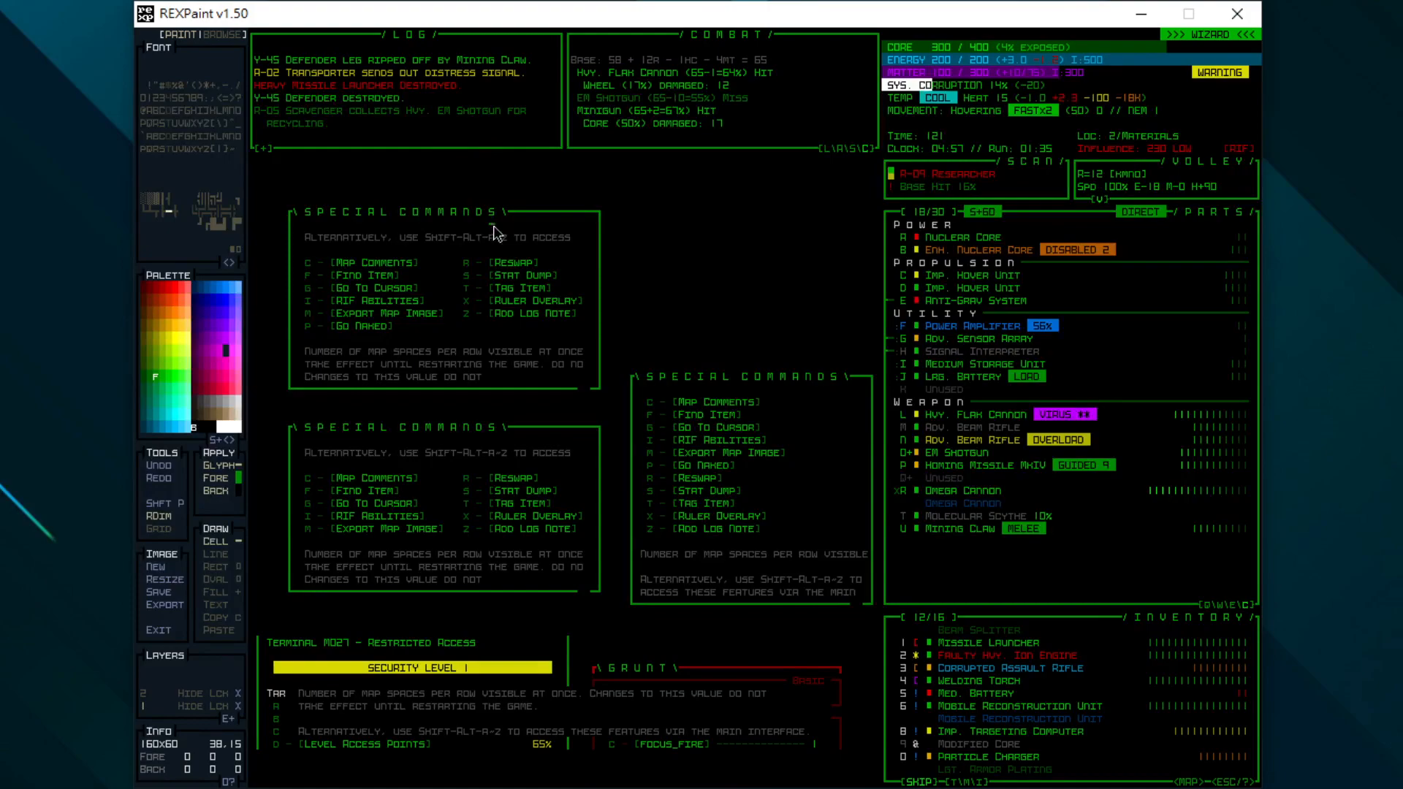
key(Tab)
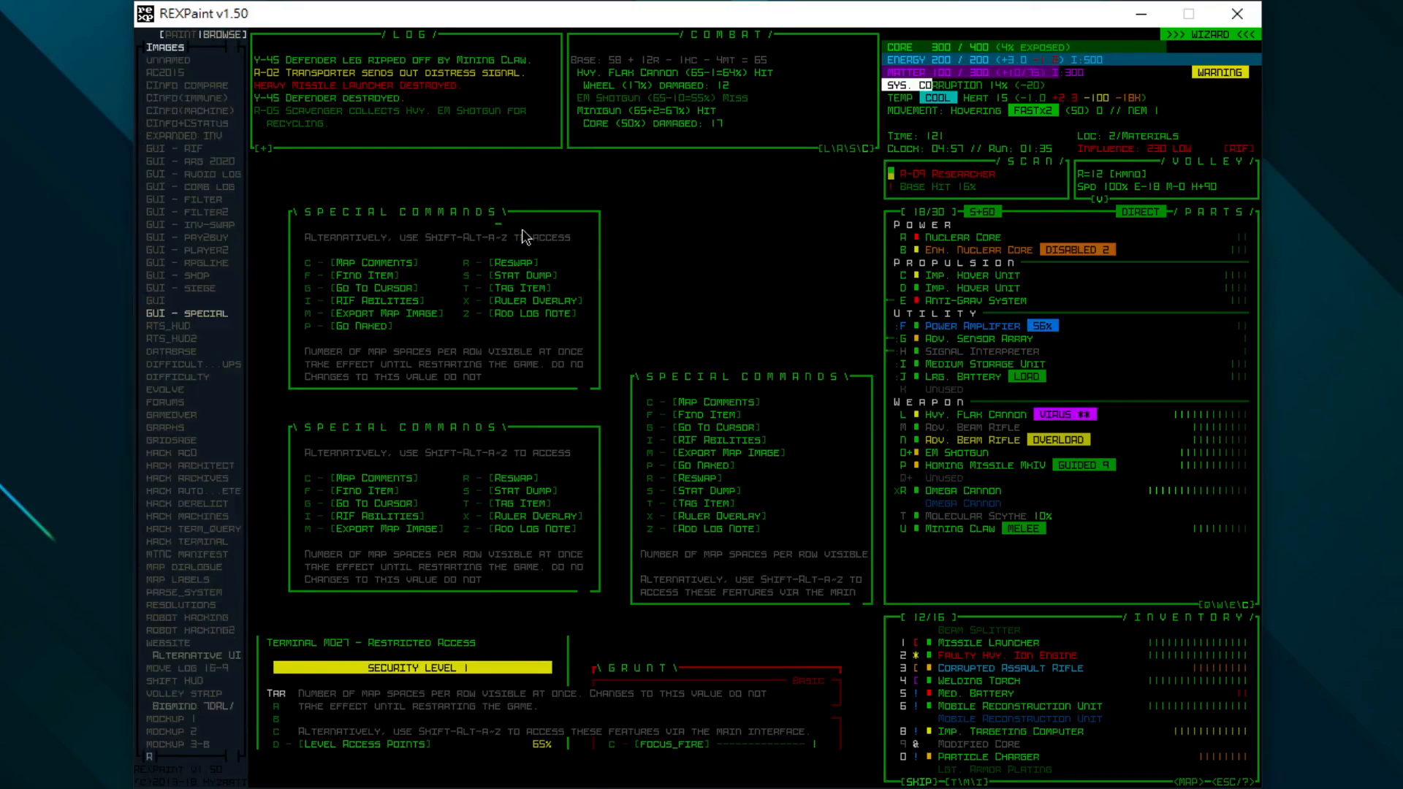
key(Tab)
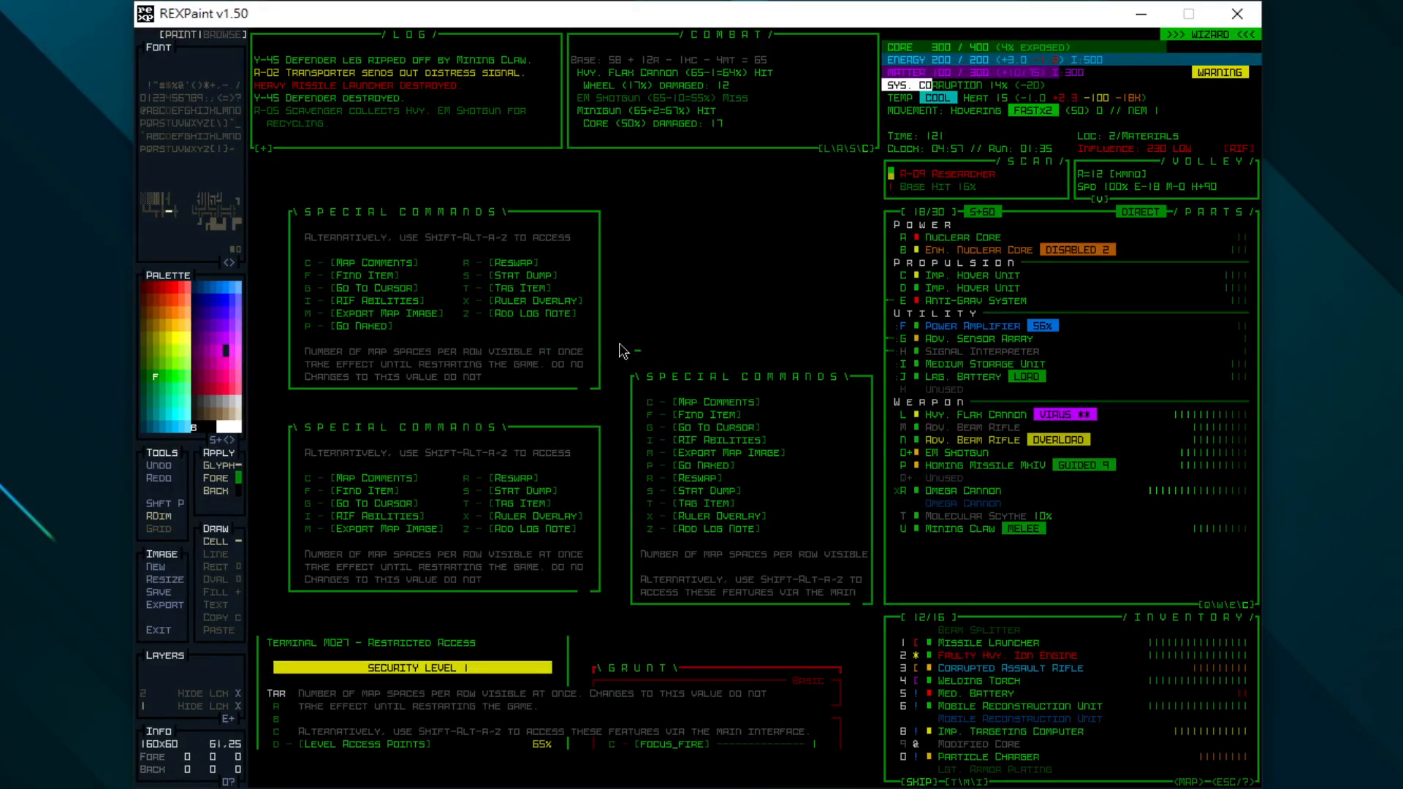
Switch to Copy mode, export the GUI - special image as text, and open GUI - special.txt from the images folder.
key(c)
key(ctrl+t)
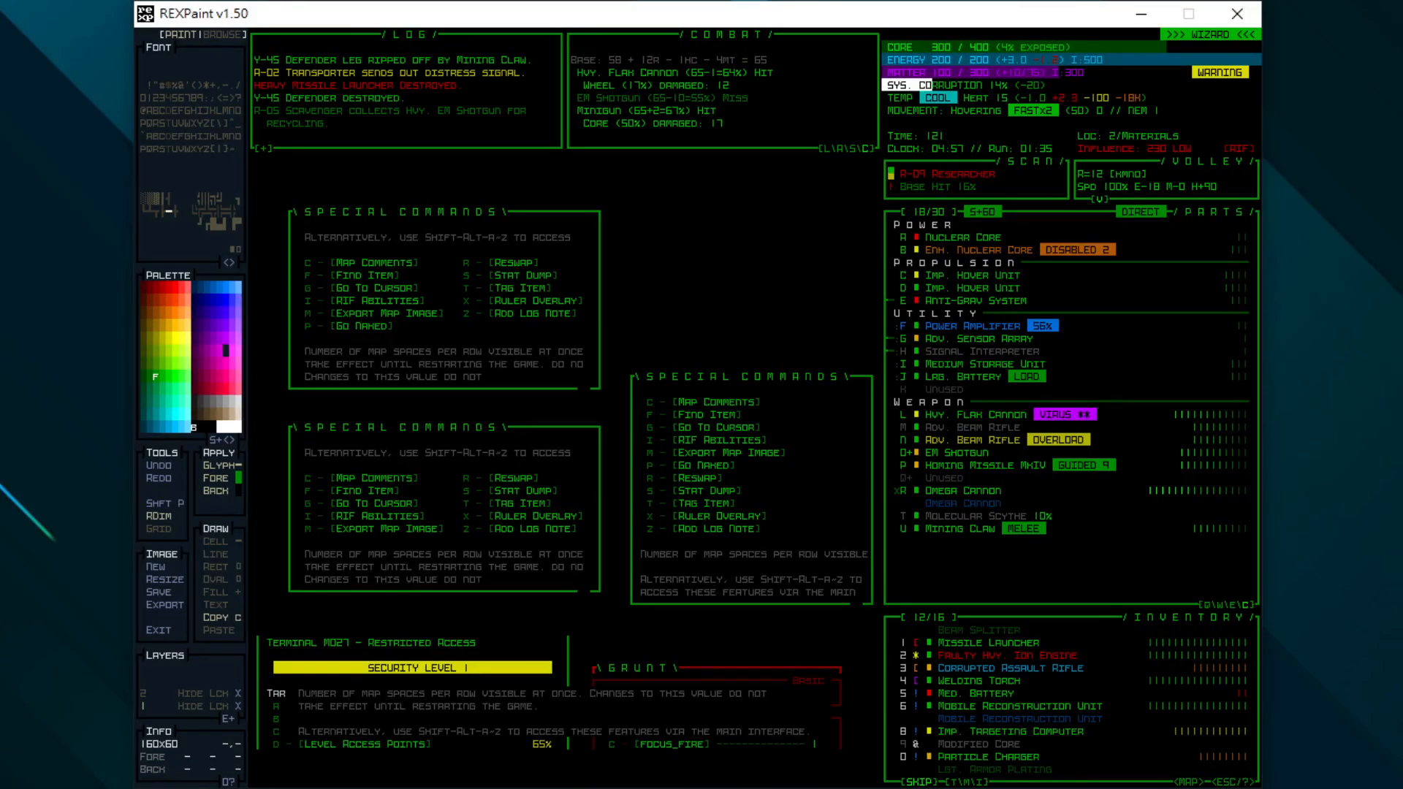
key(alt+Tab)
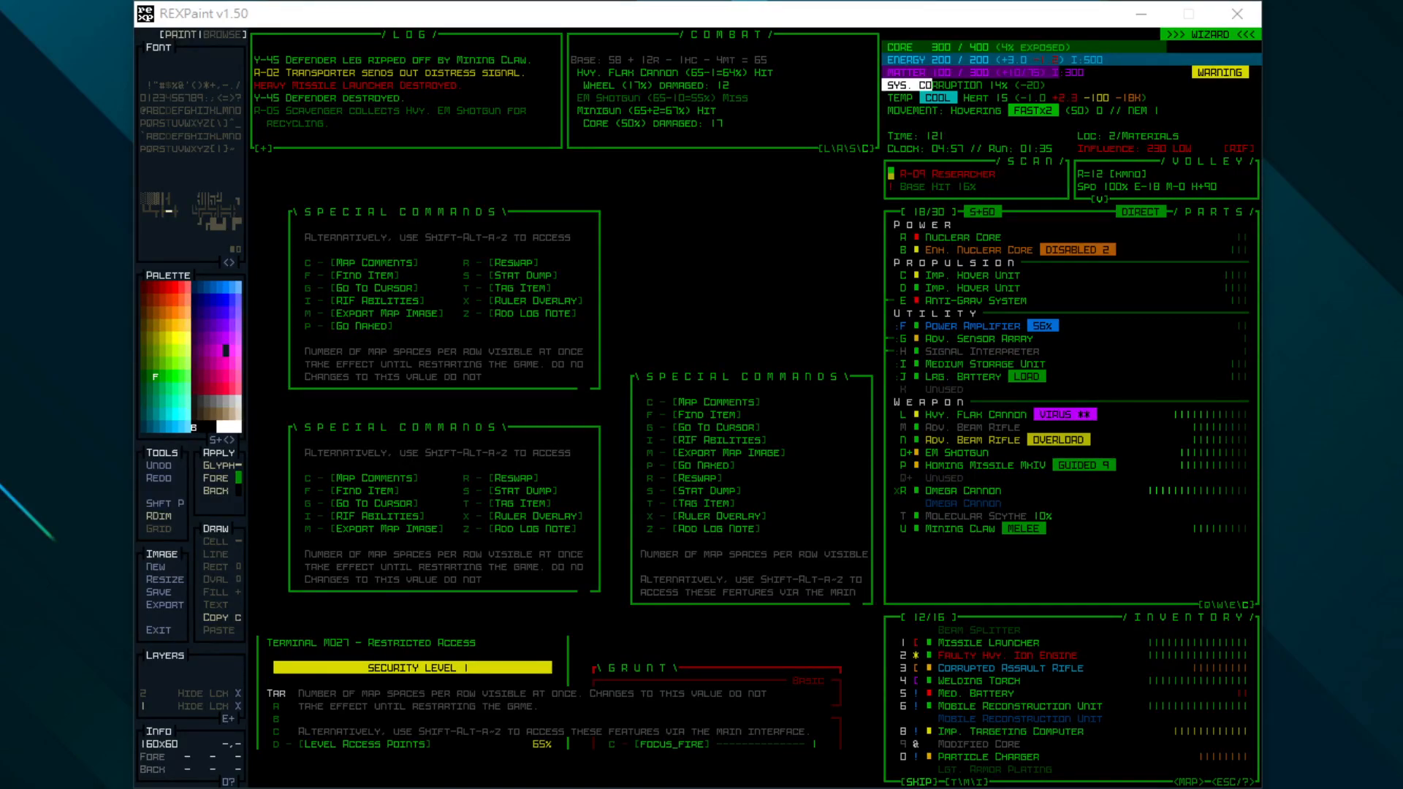
drag(0, 68, 642, 16)
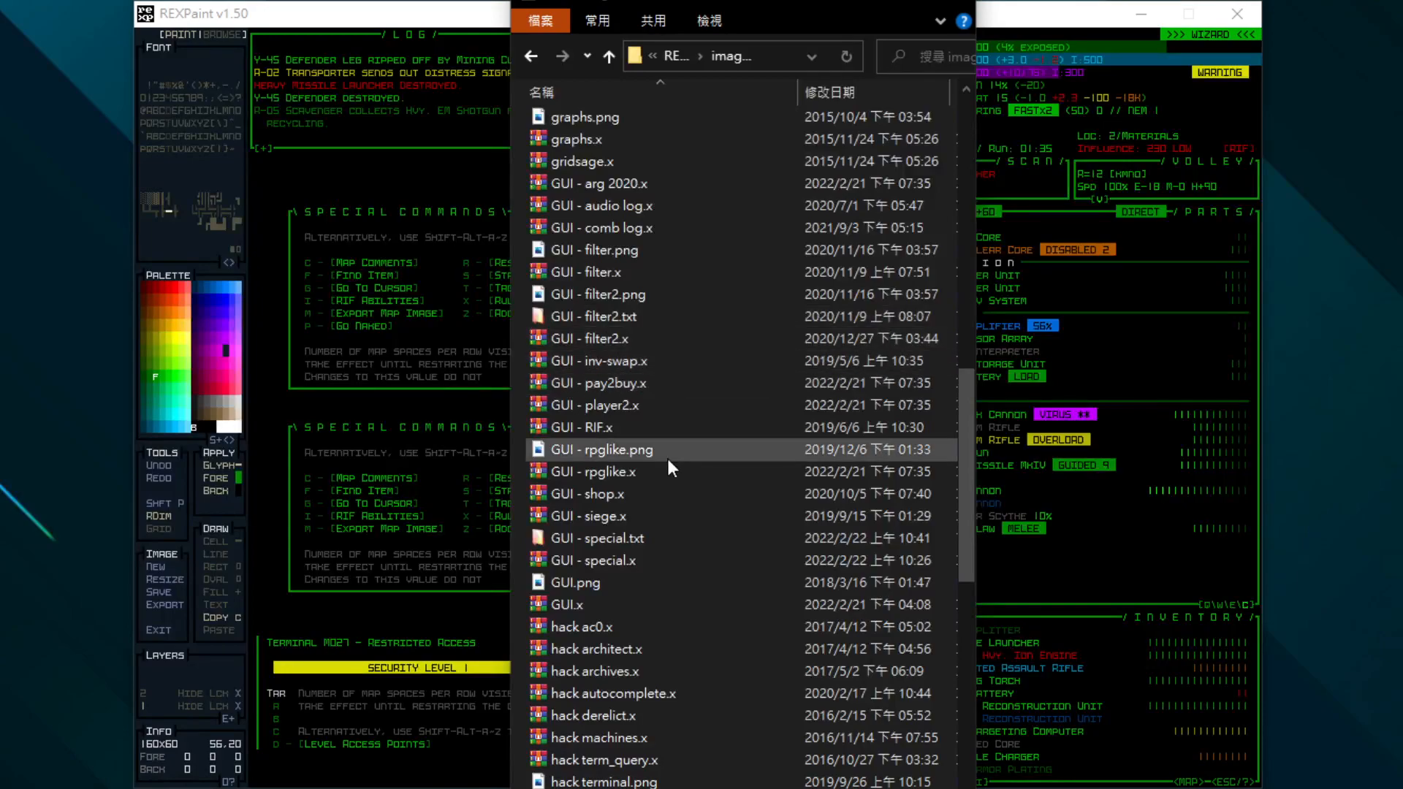
double_click(599, 544)
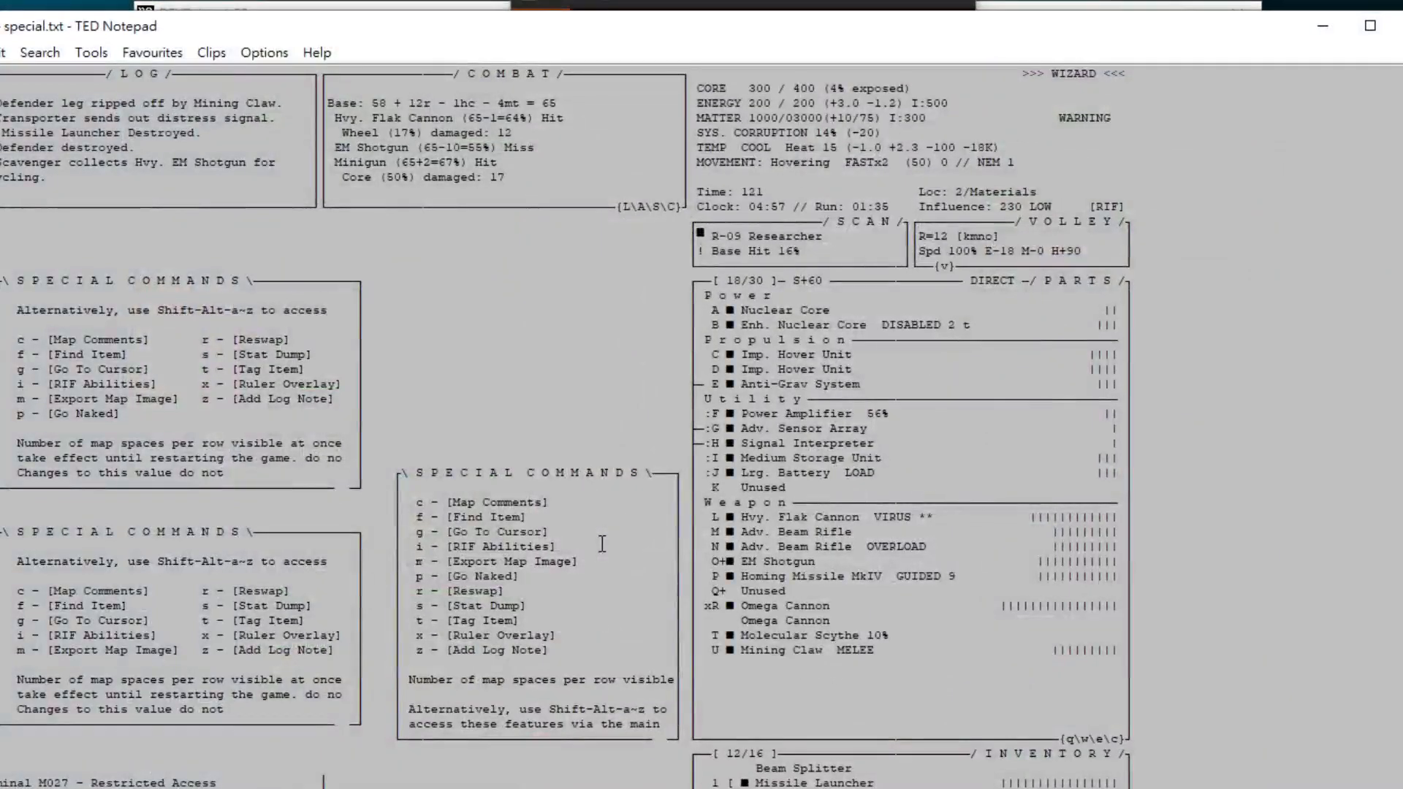
Examine the exported text mockup in TED Notepad, highlighting entries such as Adv. Sensor Array, and return to REXPaint.
drag(546, 33, 654, 0)
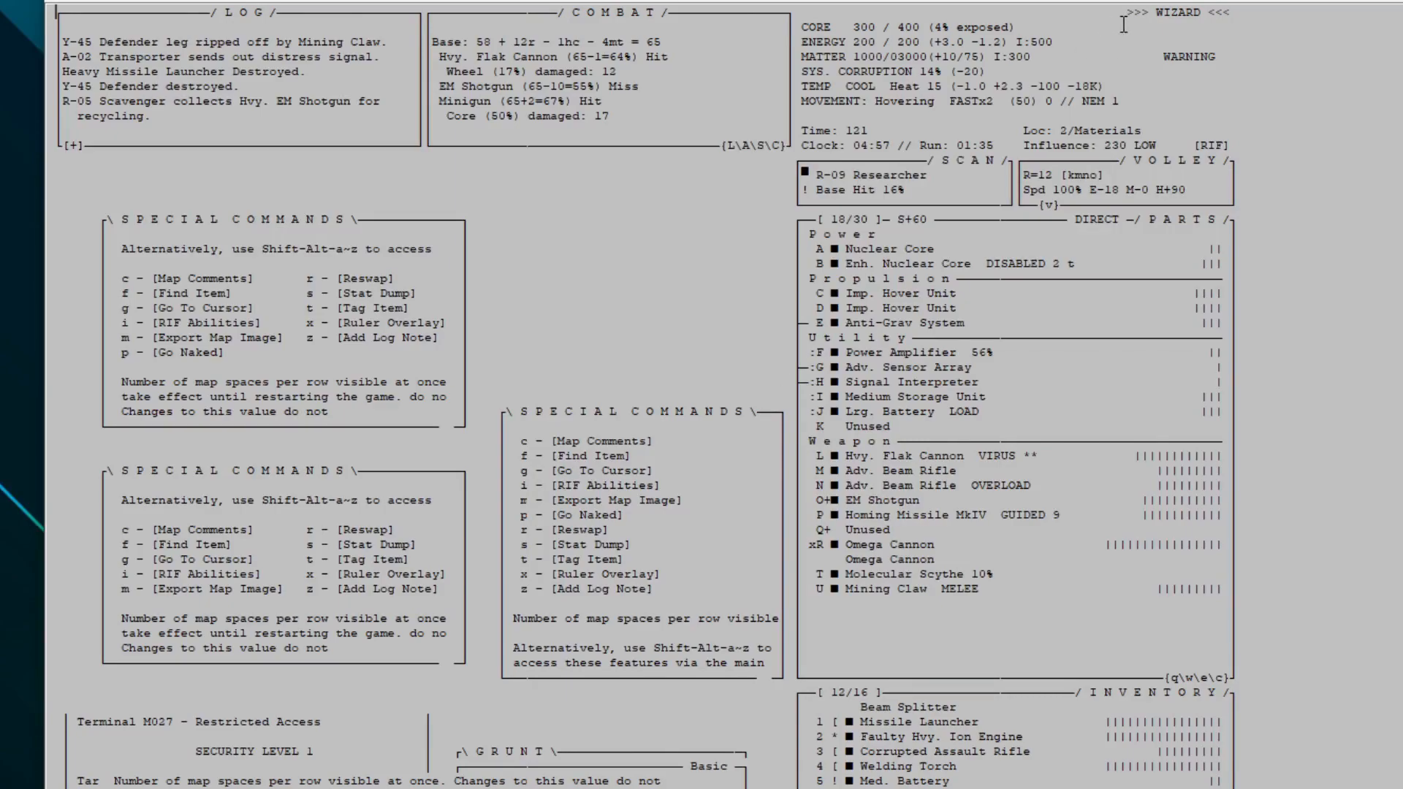
drag(166, 106, 535, 279)
click(536, 279)
mouse_move(992, 381)
mouse_down()
mouse_move(914, 367)
mouse_move(979, 369)
mouse_up()
click(913, 367)
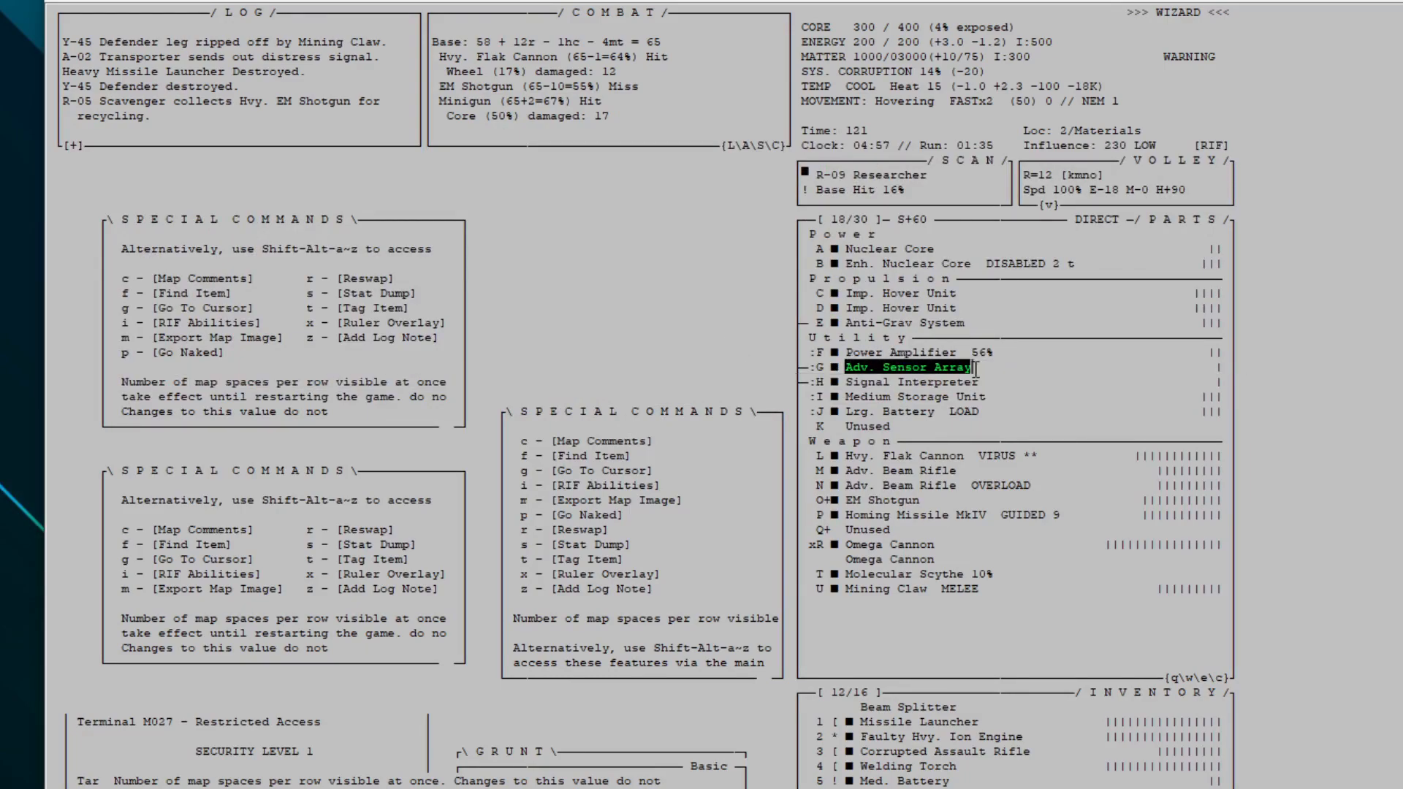
click(979, 369)
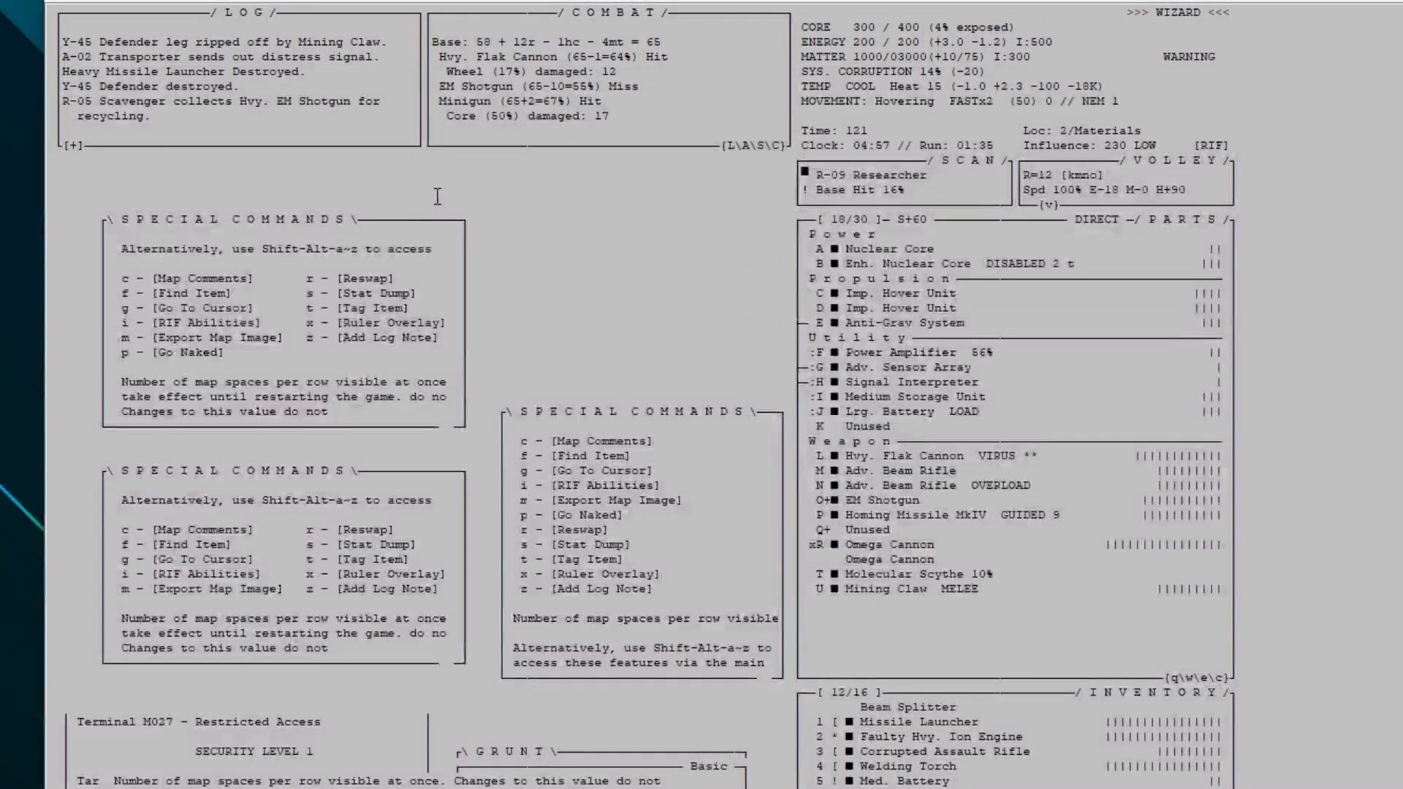
scroll(437, 195, down, 2)
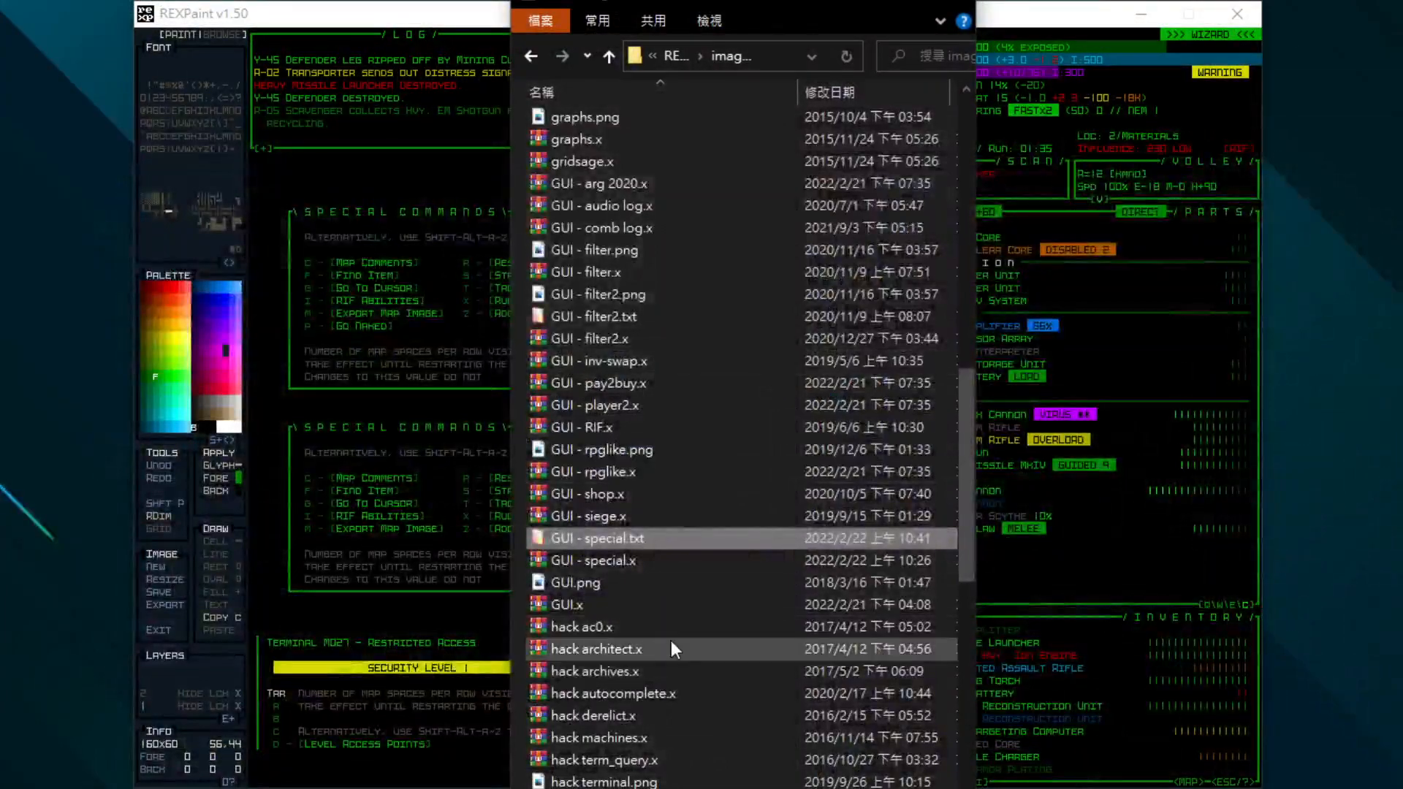
click(1049, 24)
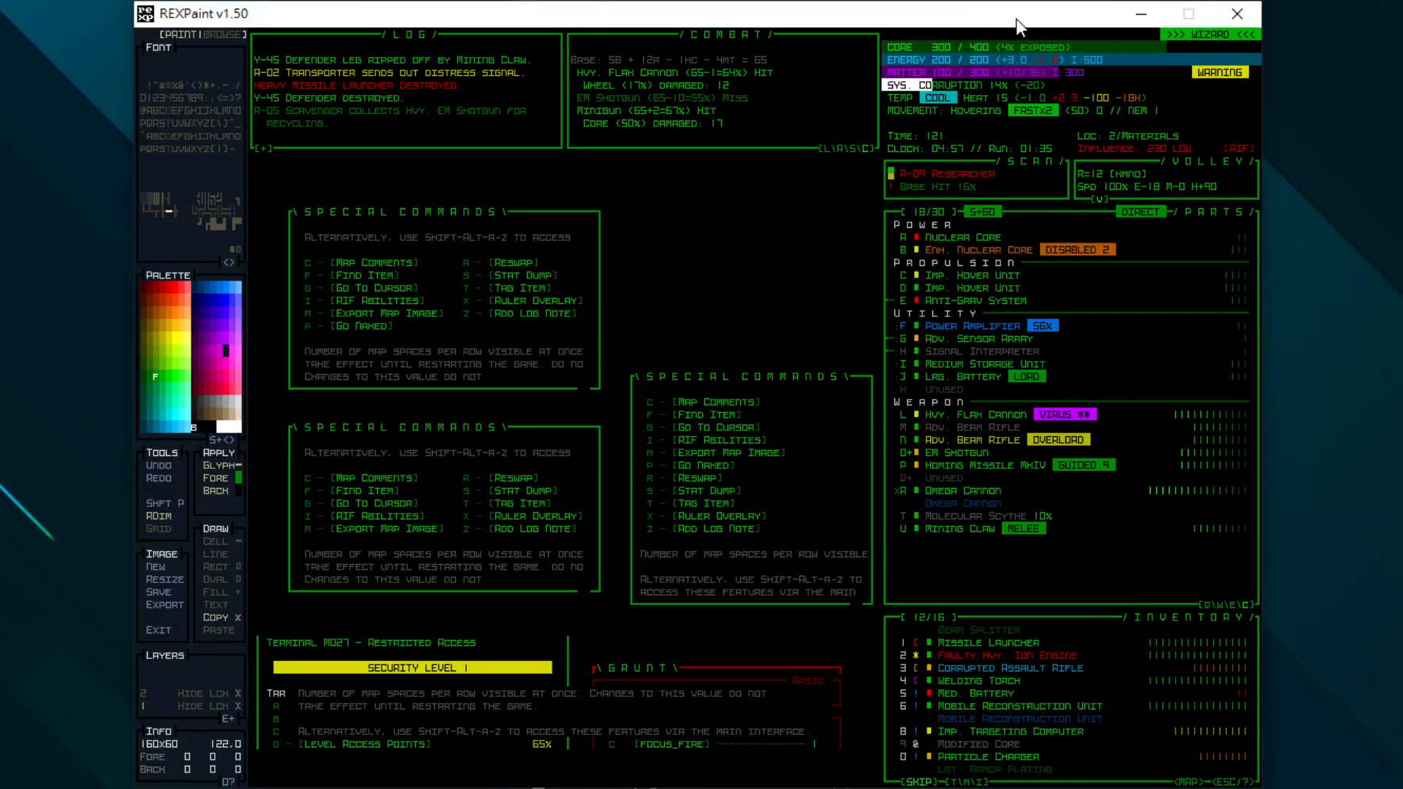
Return to the images folder, select GUI - special.txt among the mockup files, and delete it.
key(alt+Tab)
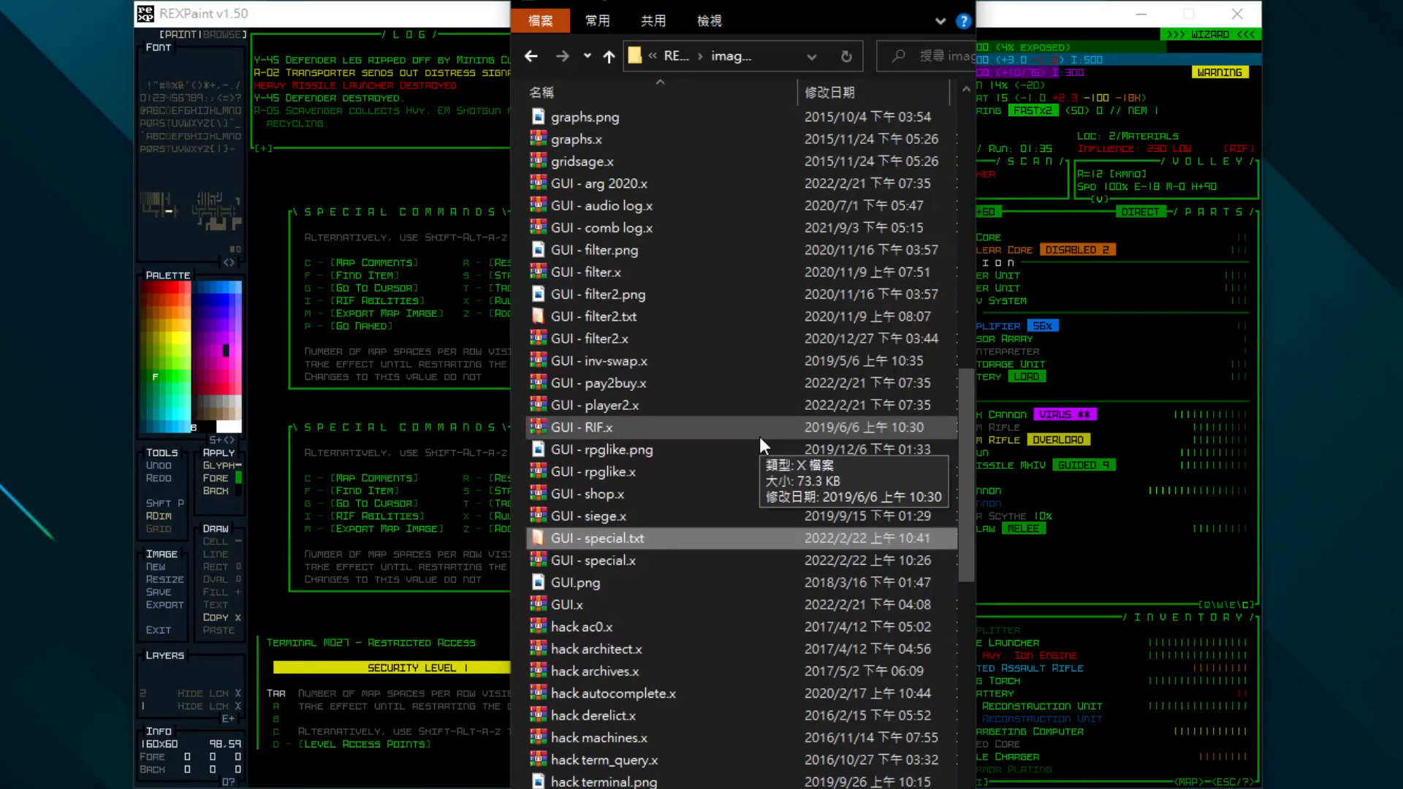
click(681, 576)
click(677, 562)
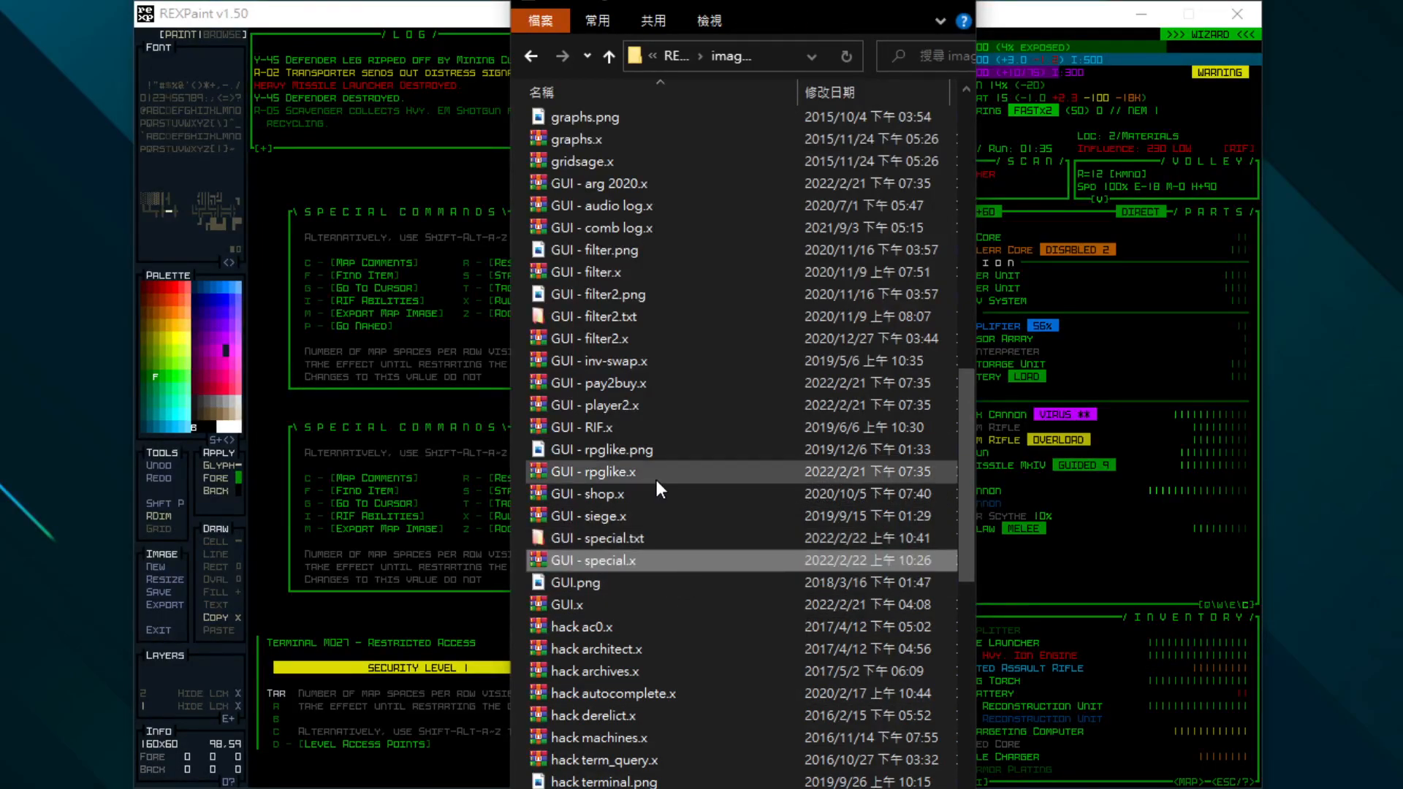
click(656, 533)
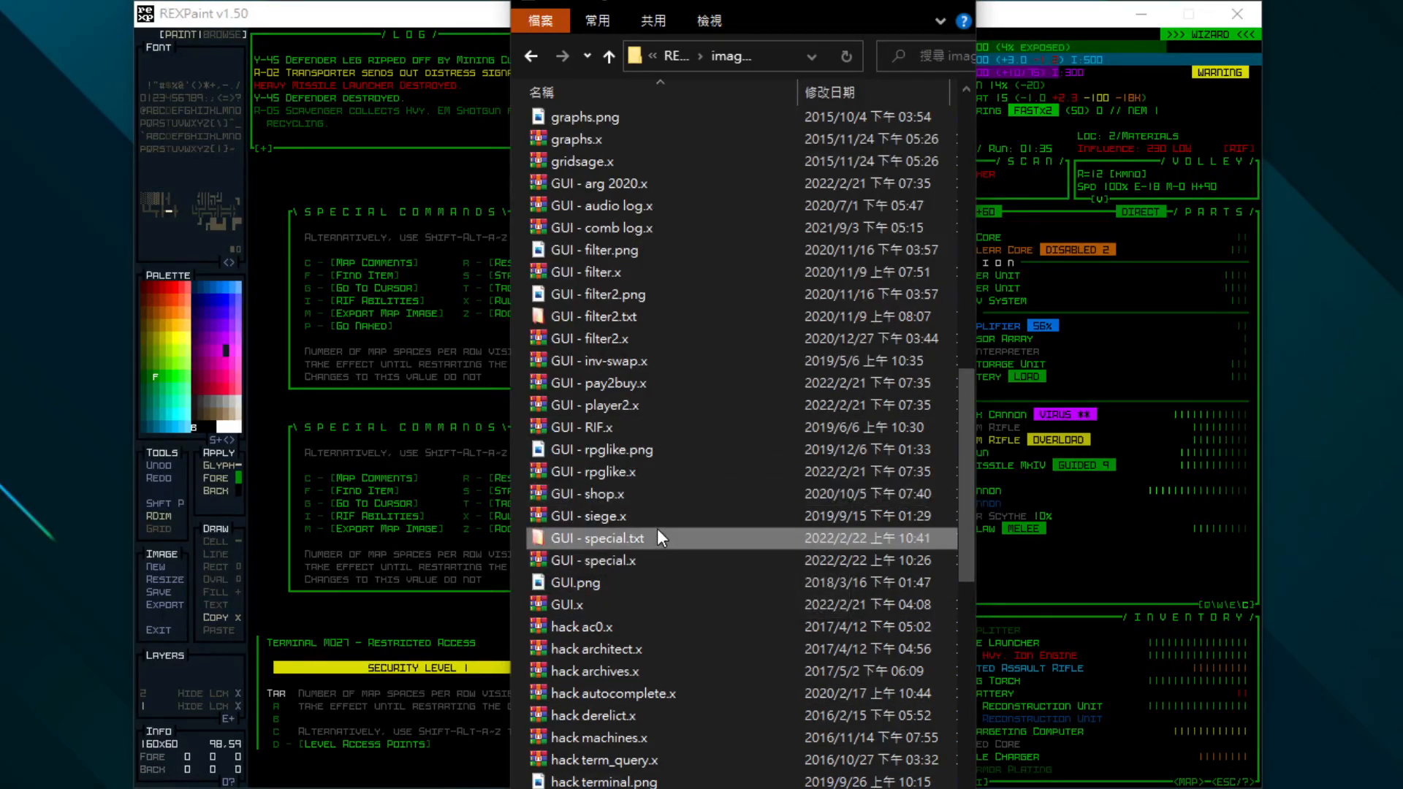
click(668, 523)
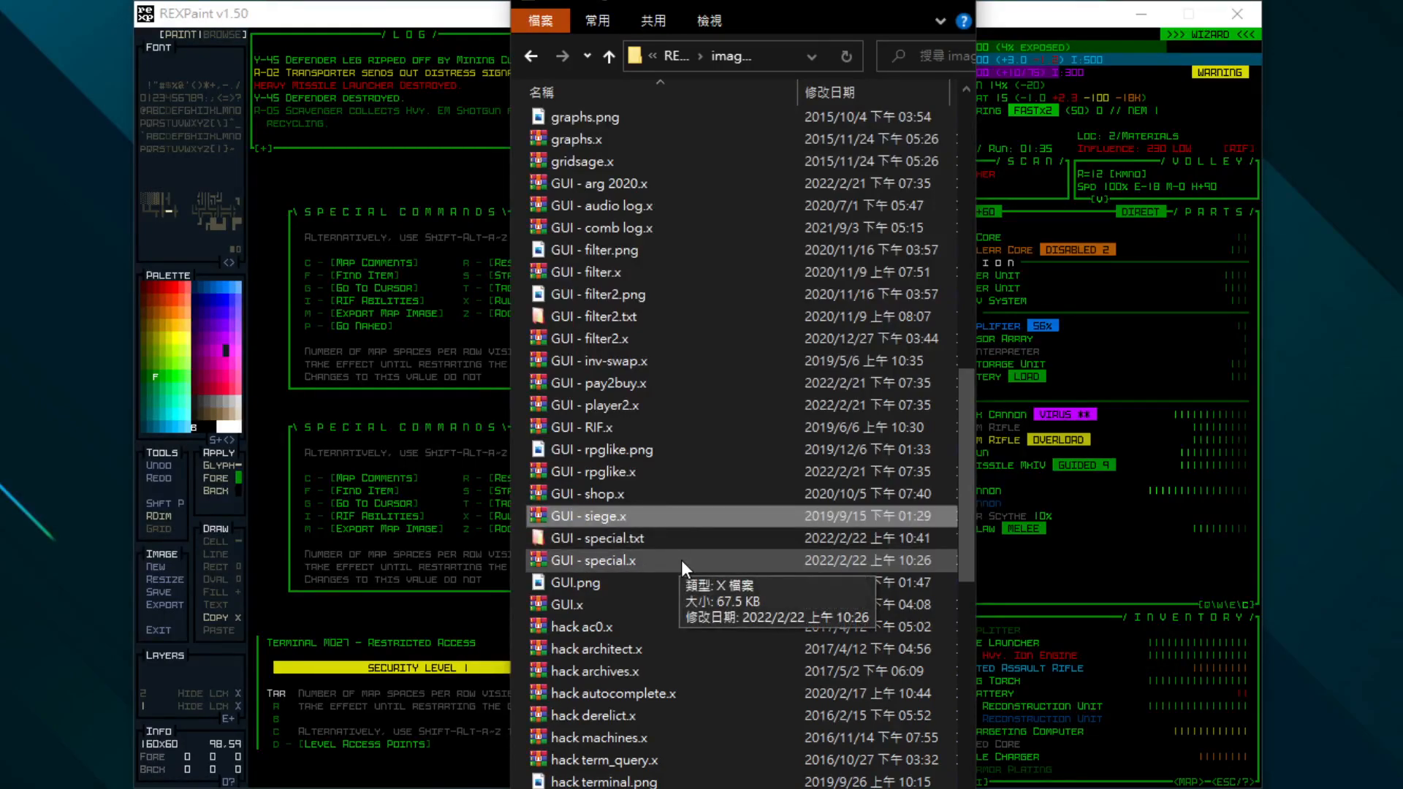
click(673, 540)
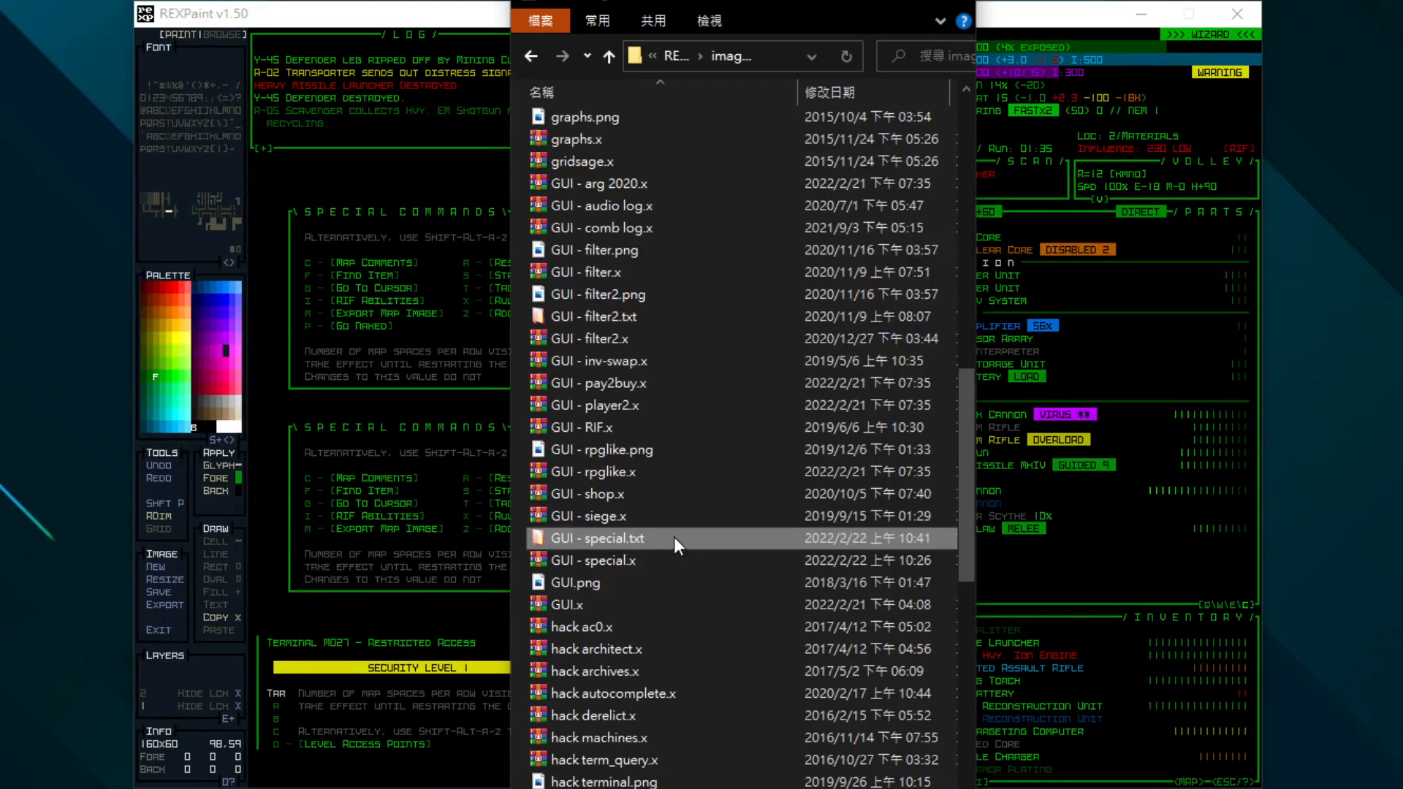
double_click(621, 540)
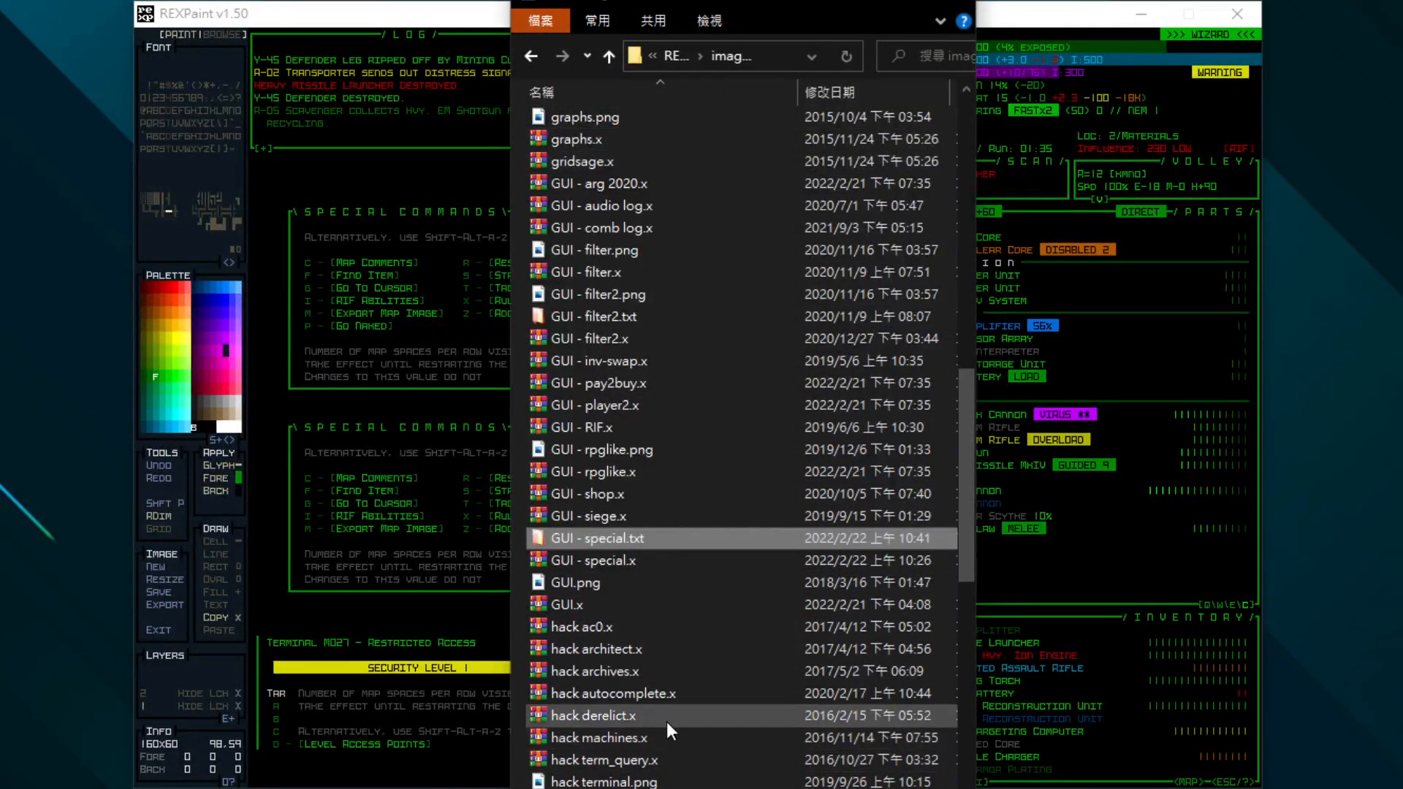
key(Delete)
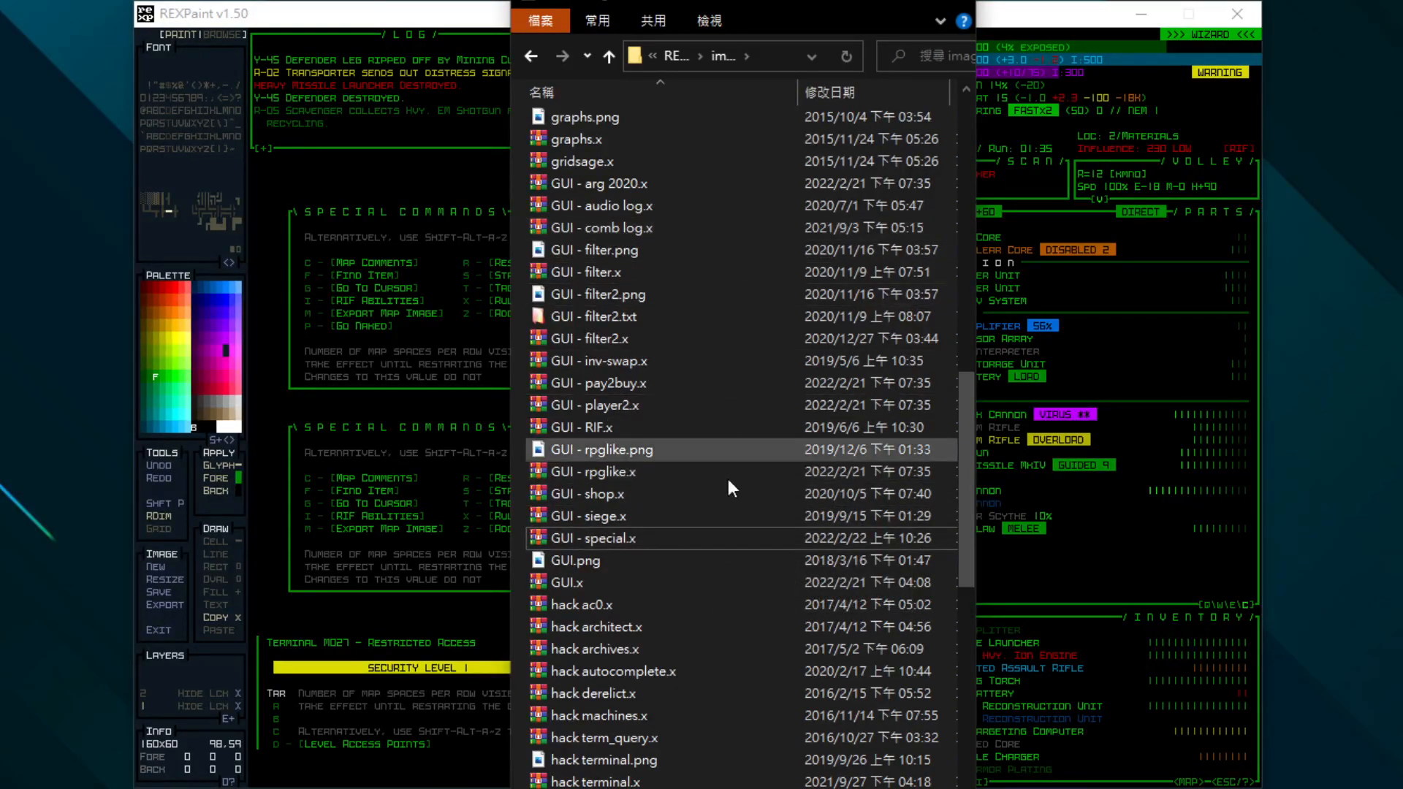
click(713, 564)
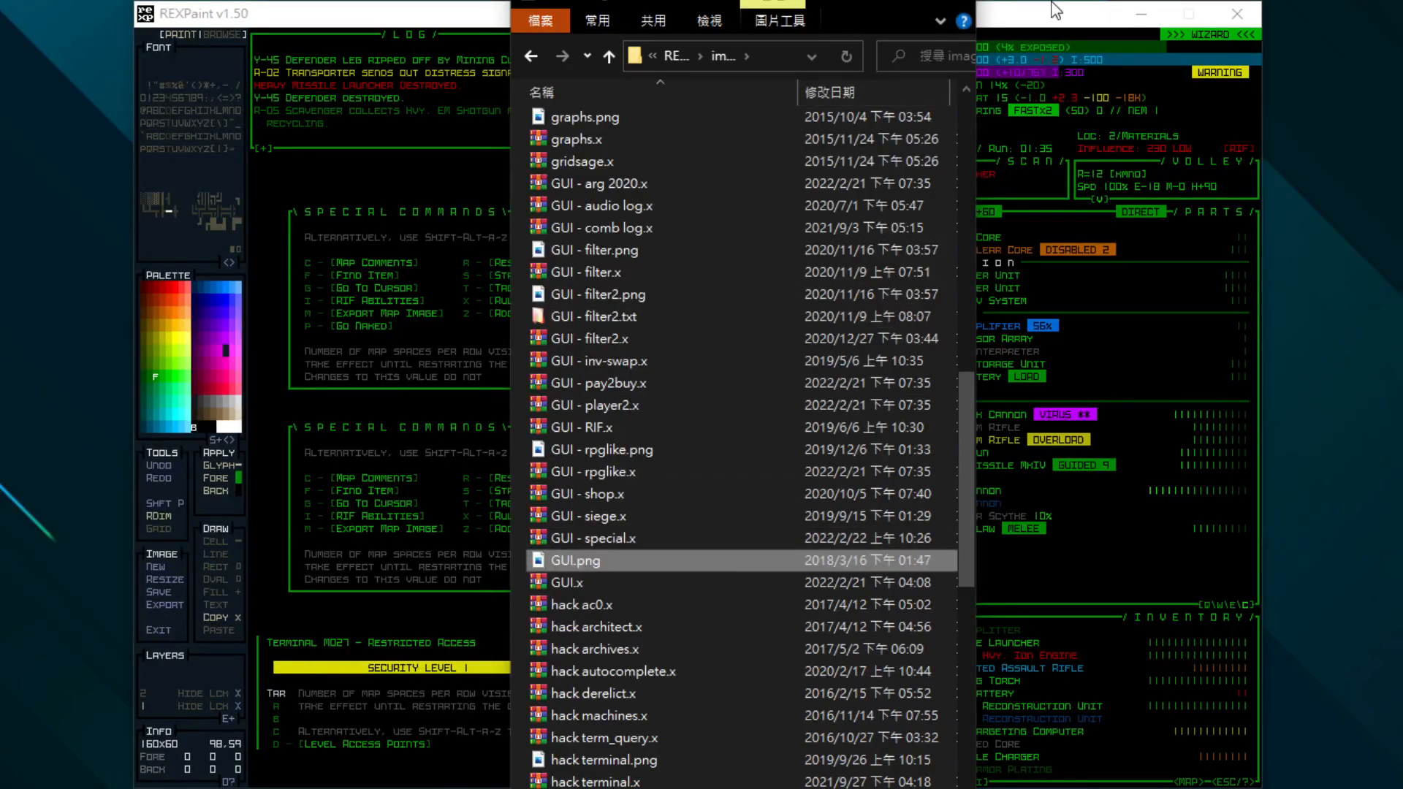
Export the GUI - special mockup as a PNG and locate GUI - special.png in the images folder.
click(1032, 27)
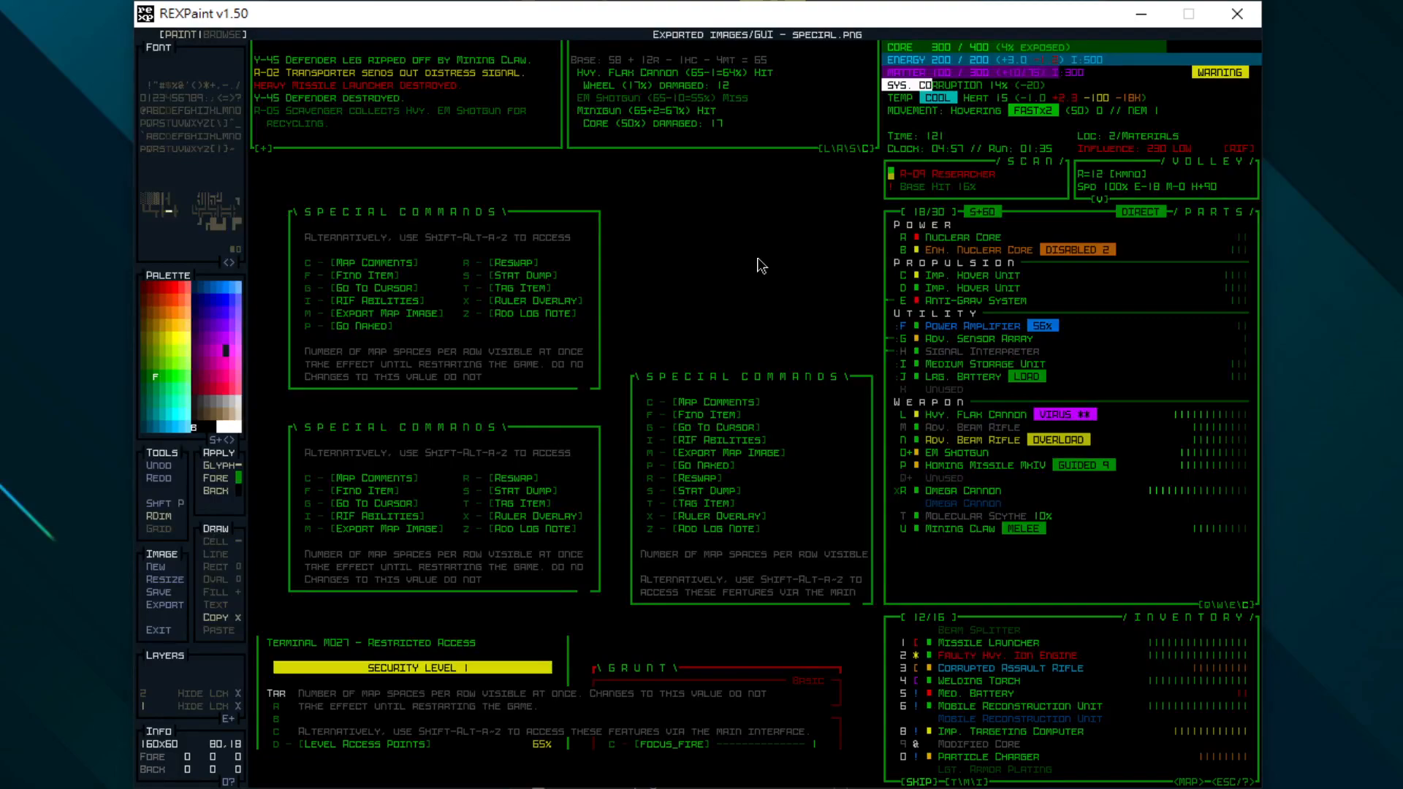
key(alt+Tab)
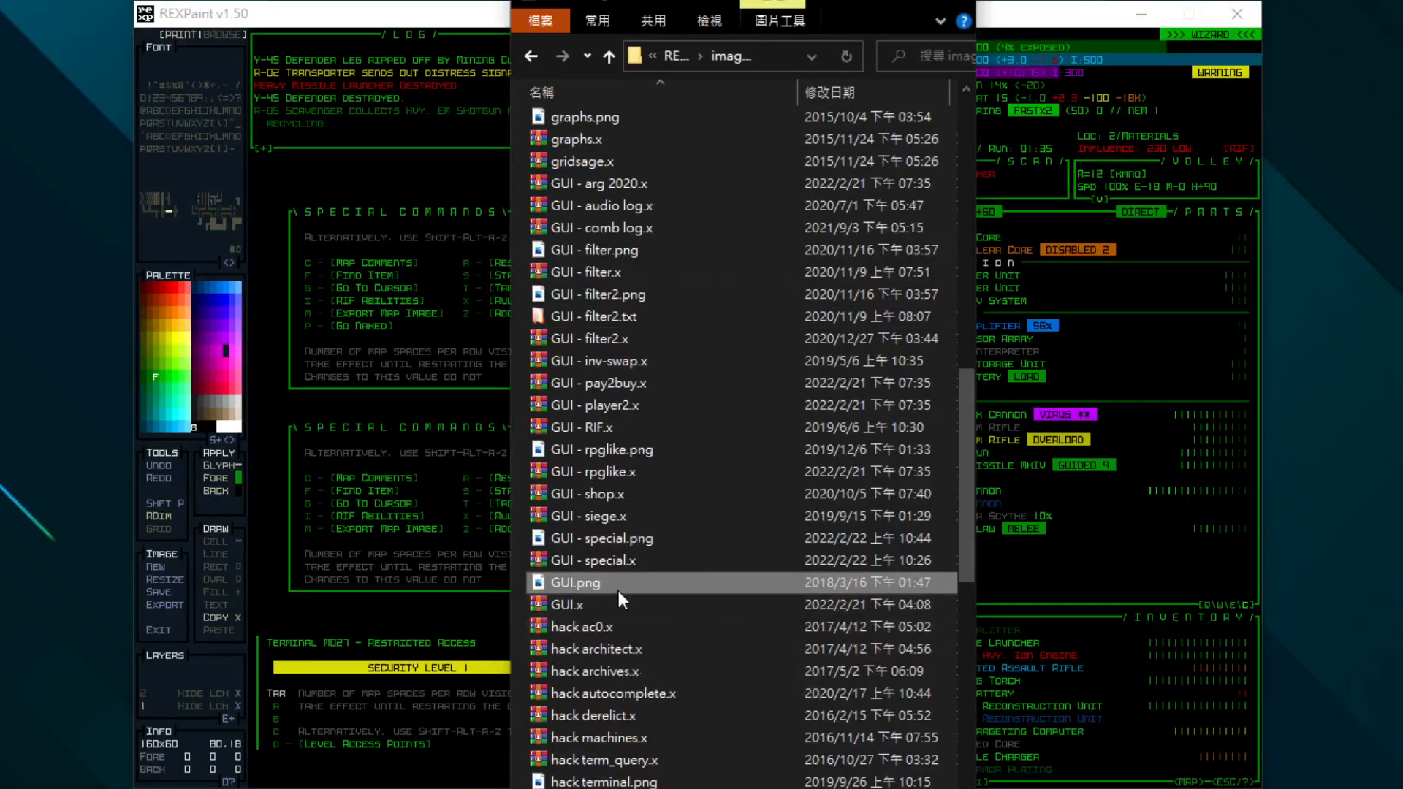
click(624, 533)
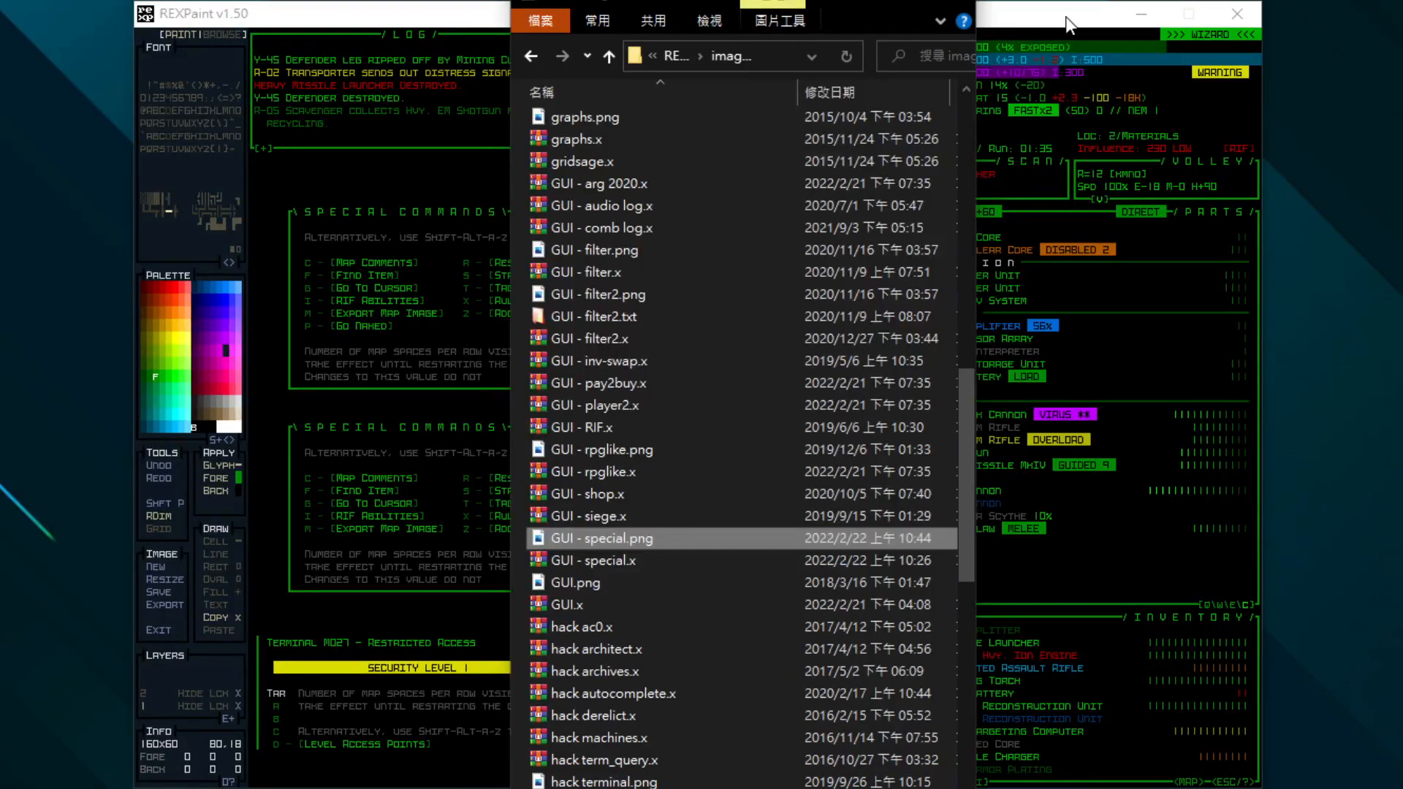
click(698, 518)
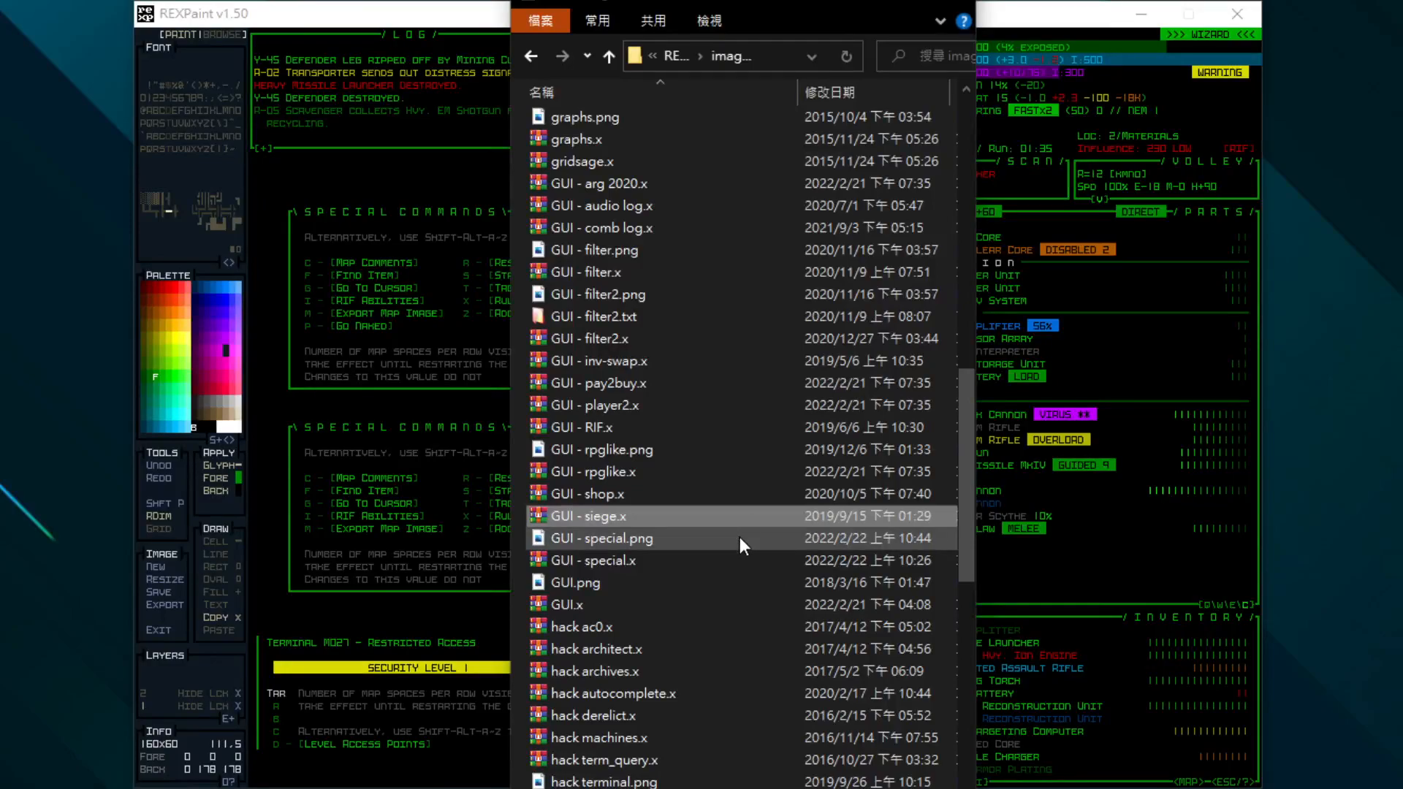
Return to REXPaint, check the list of available images, and switch back to painting.
click(338, 11)
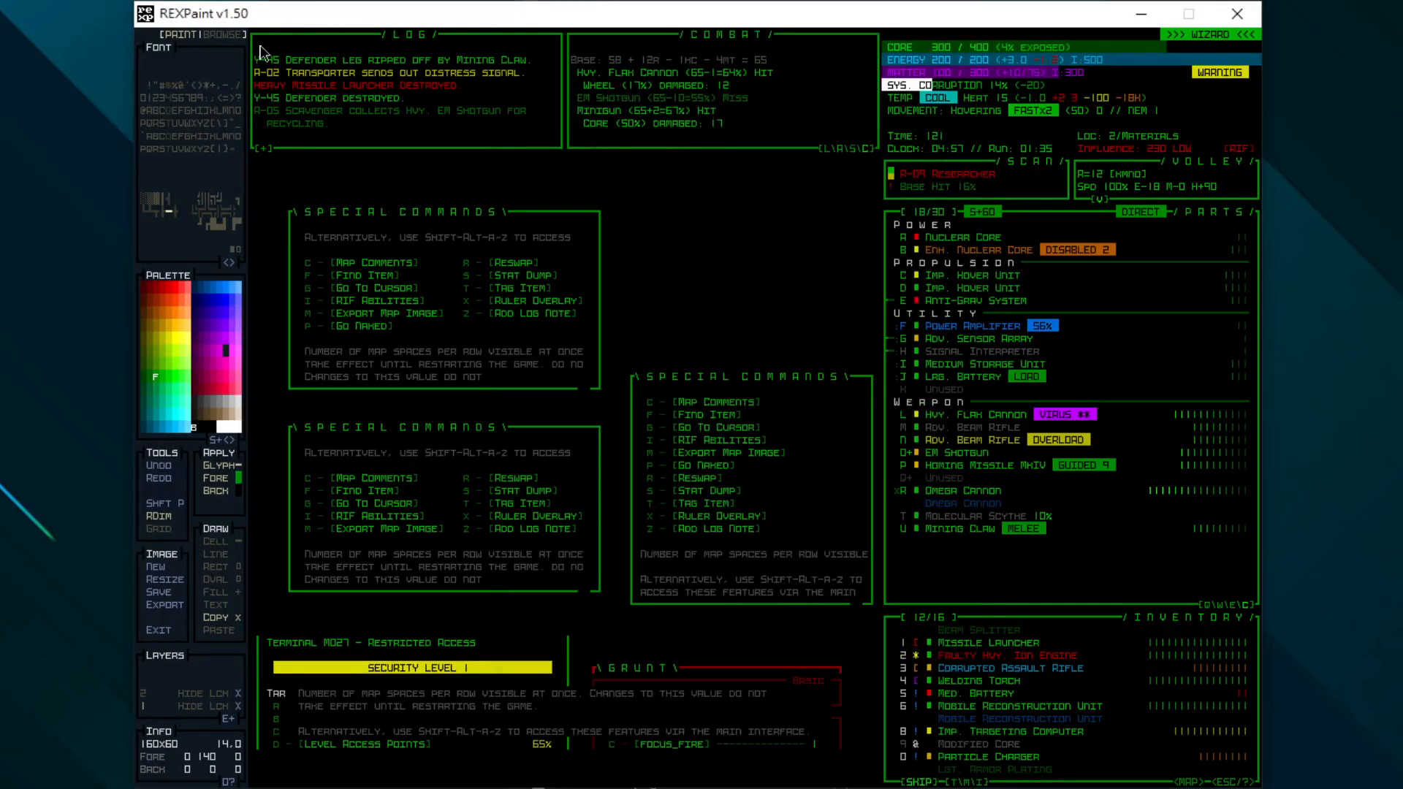
click(228, 35)
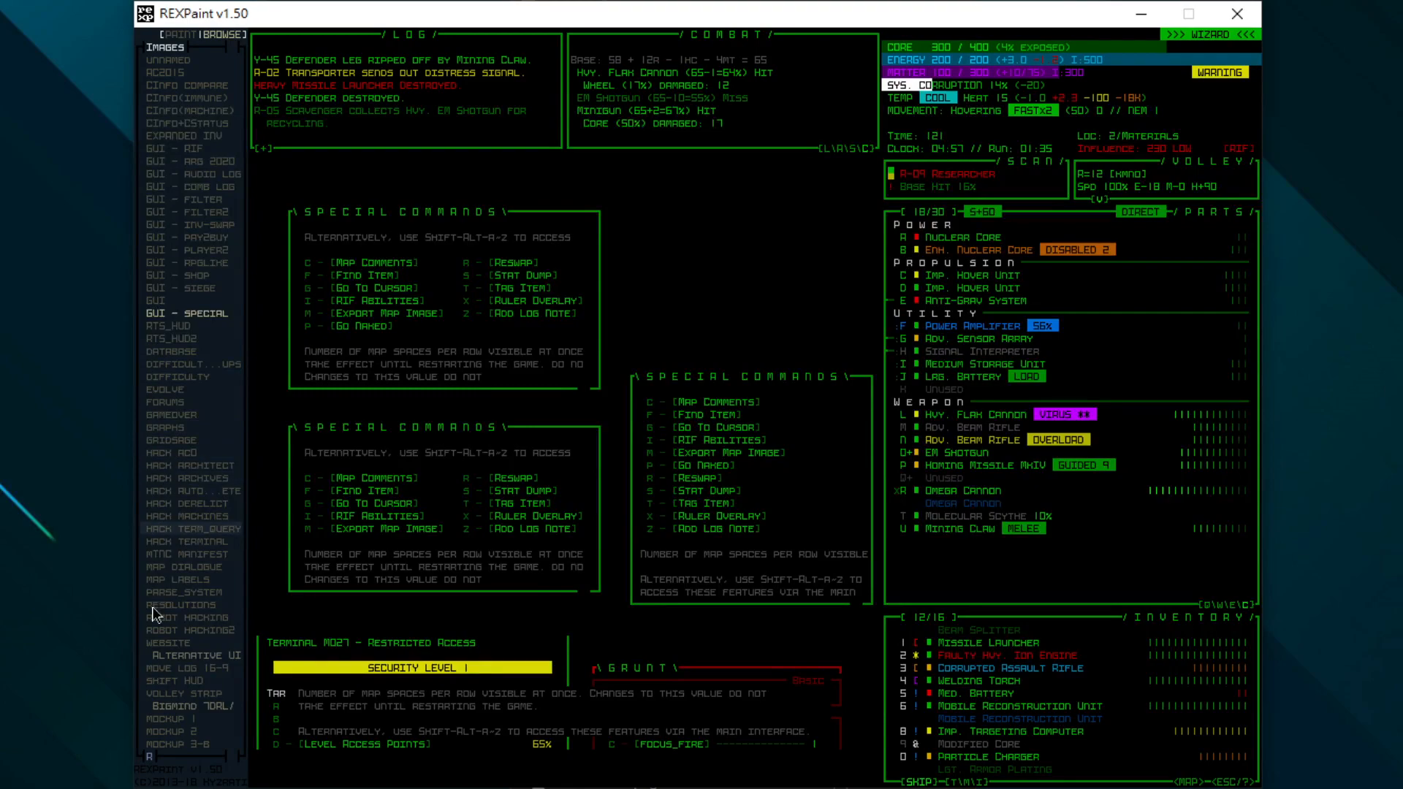
click(184, 35)
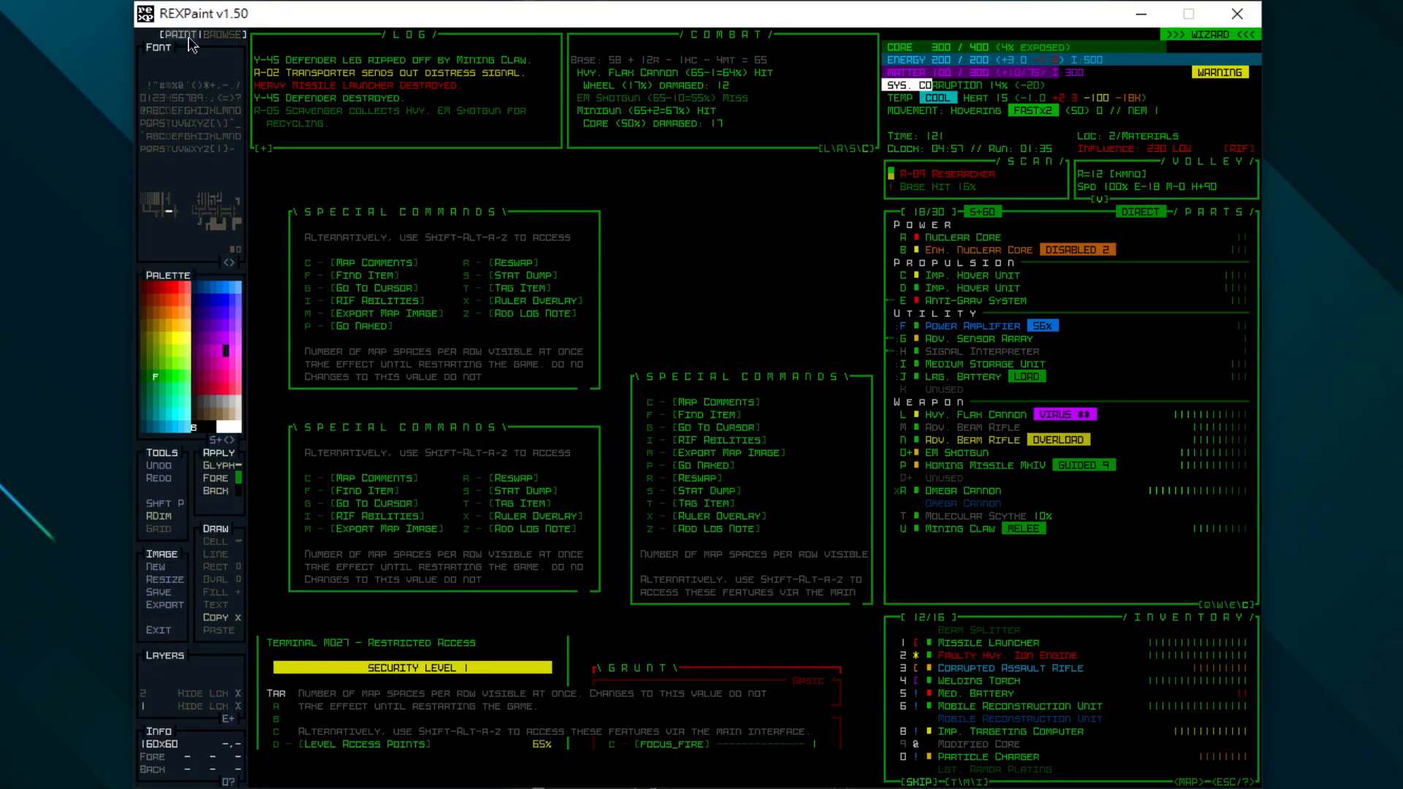
Review the contents of the REXPaint folder and its images subfolder in the file explorer, and return to the mockup.
click(745, 1)
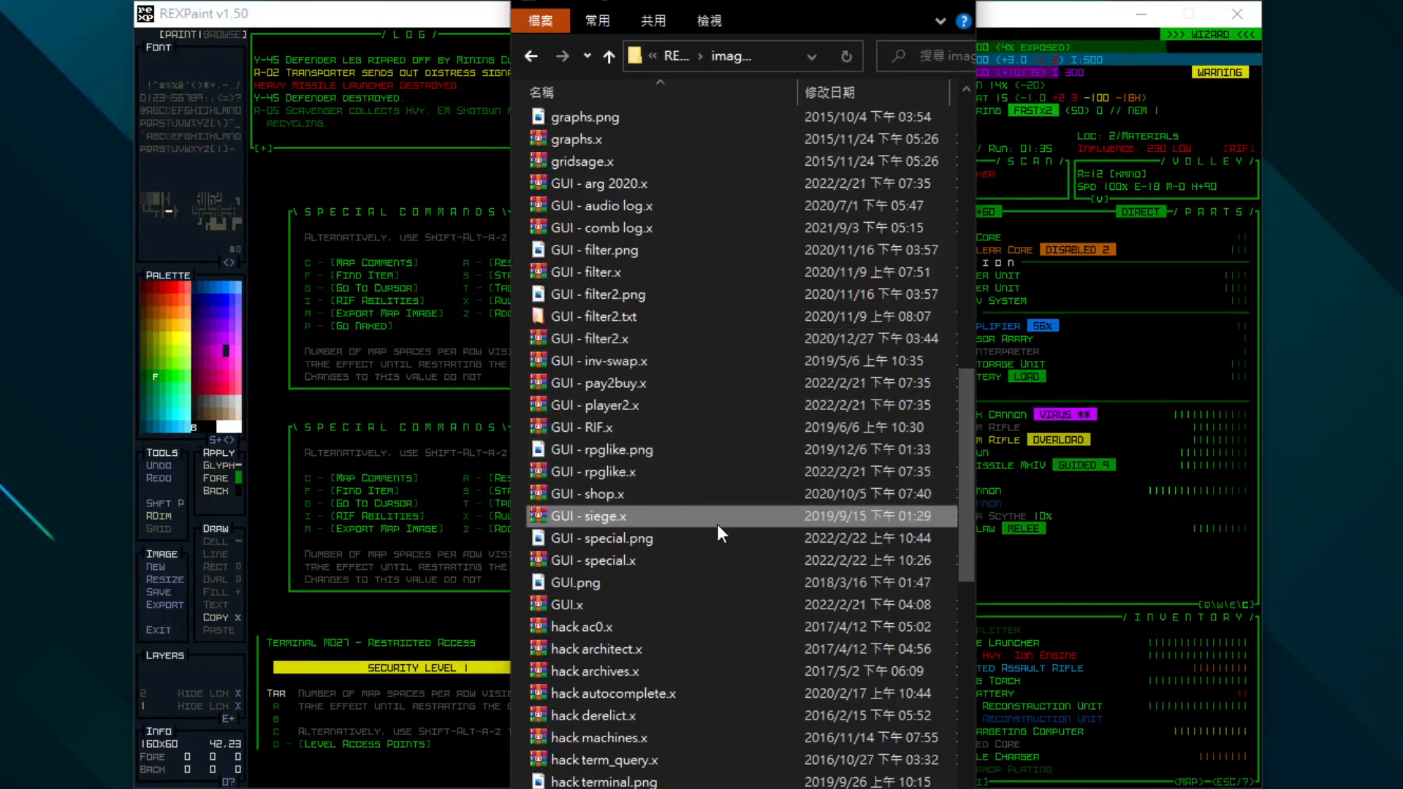
mouse_move(728, 515)
click(529, 57)
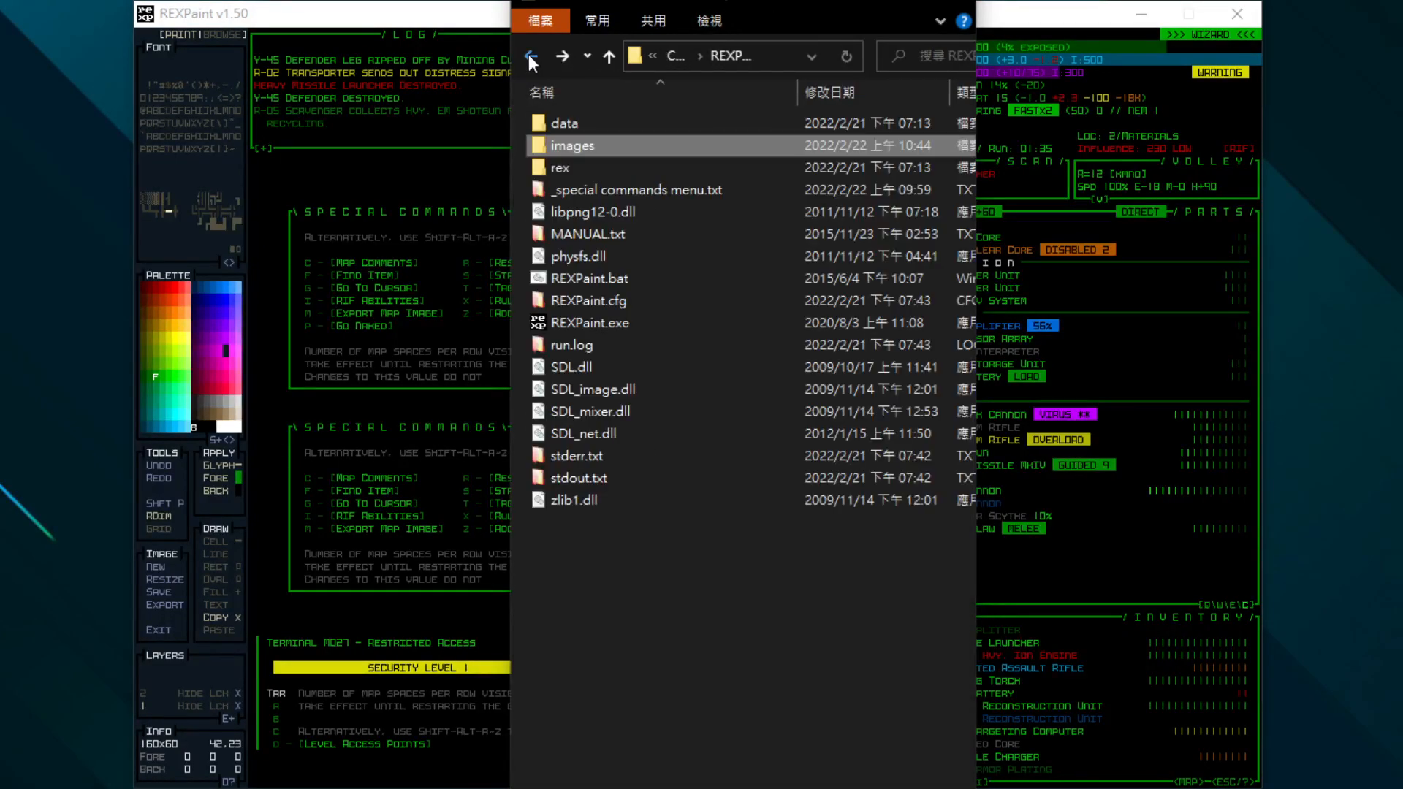
click(670, 731)
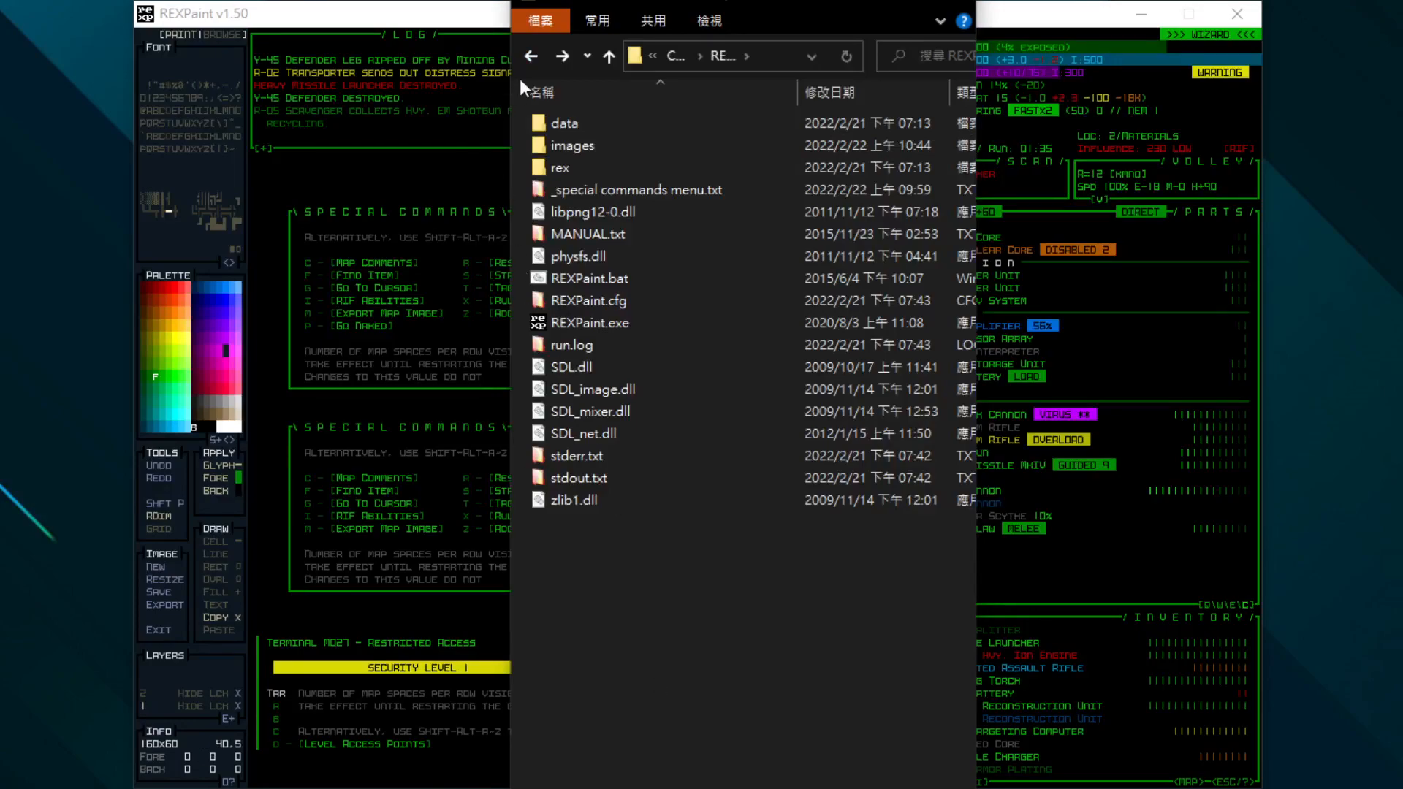
click(559, 59)
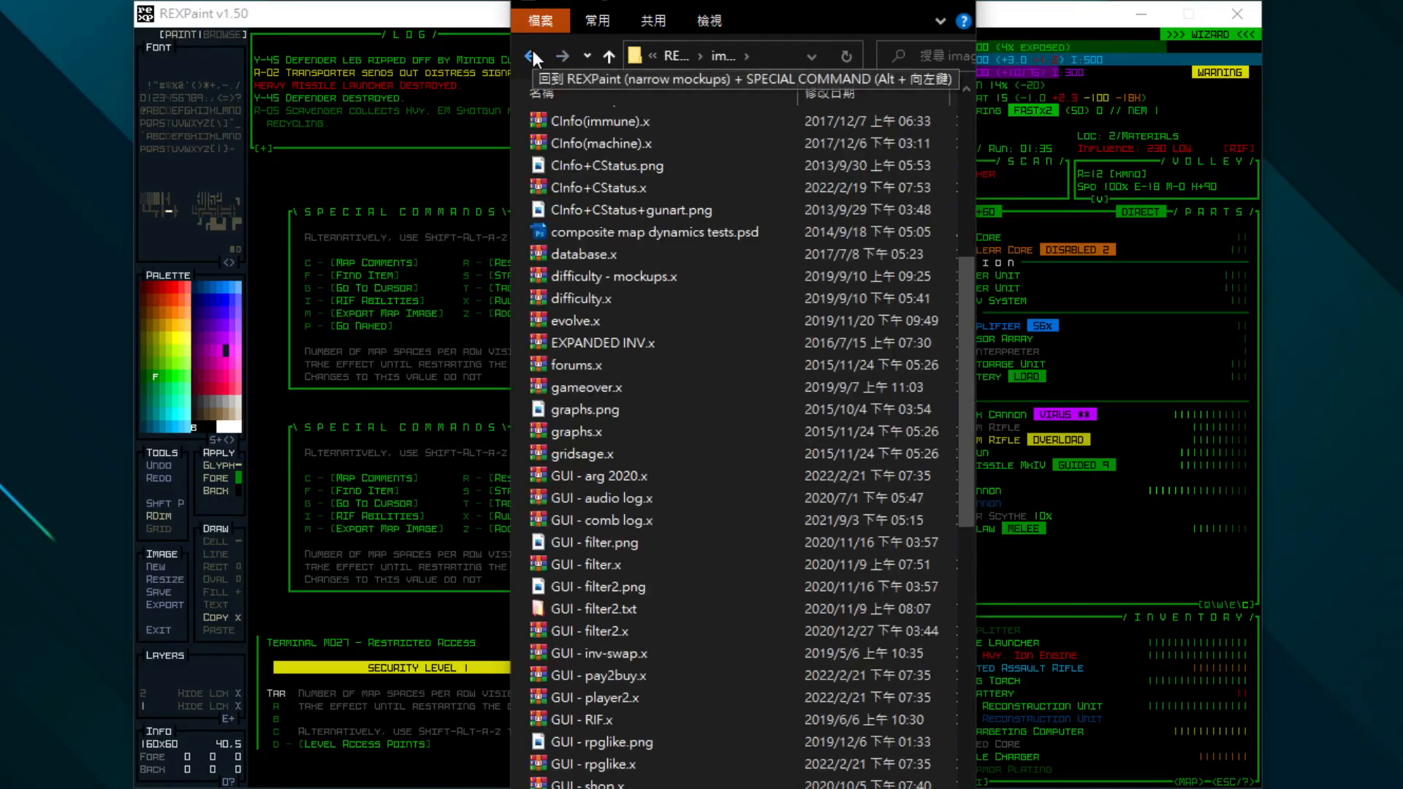
click(532, 56)
drag(742, 3, 742, 0)
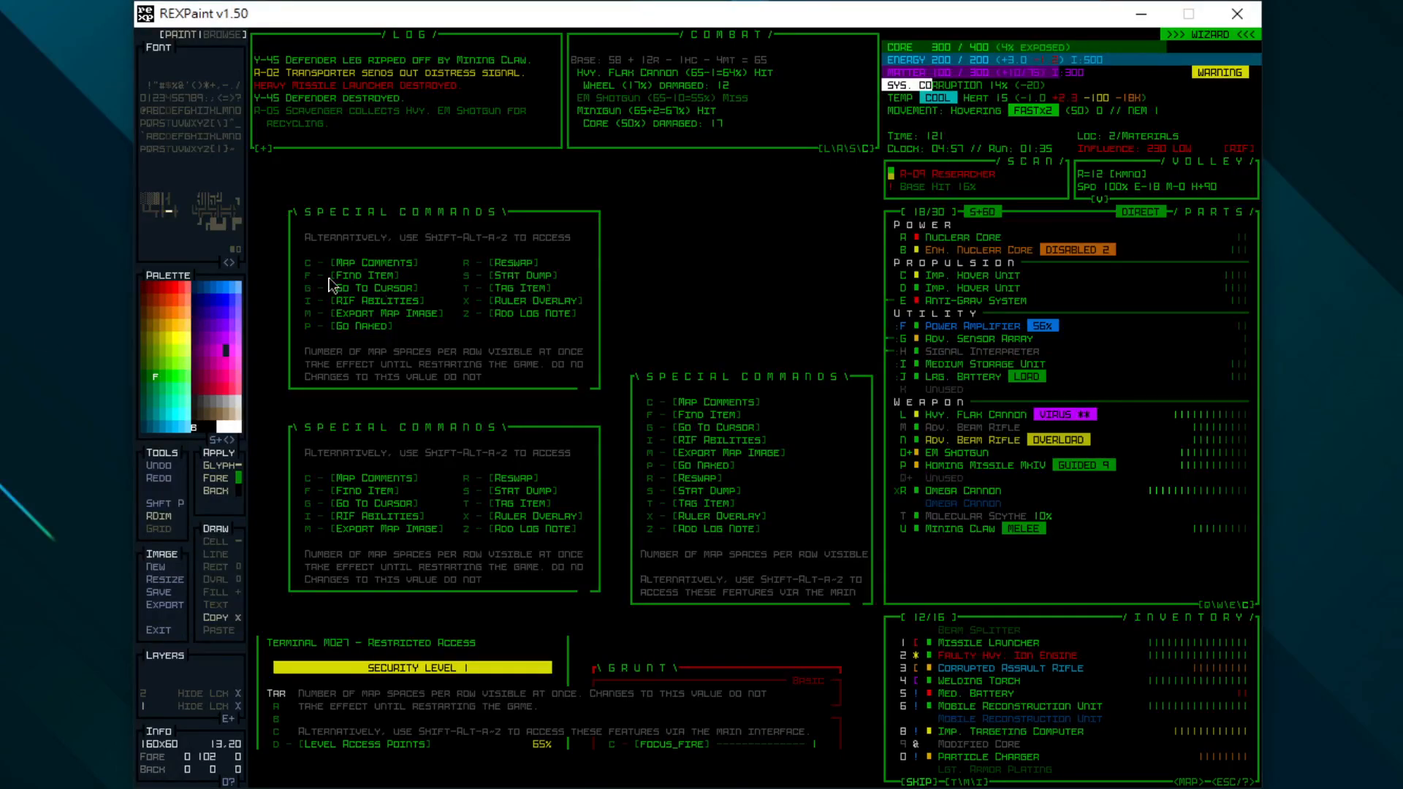
Cut away the lower two-column Special Commands panel and move the upper one down into its place.
drag(303, 256, 589, 272)
key(ctrl+2)
key(ctrl+2)
key(ctrl+x)
drag(285, 427, 606, 590)
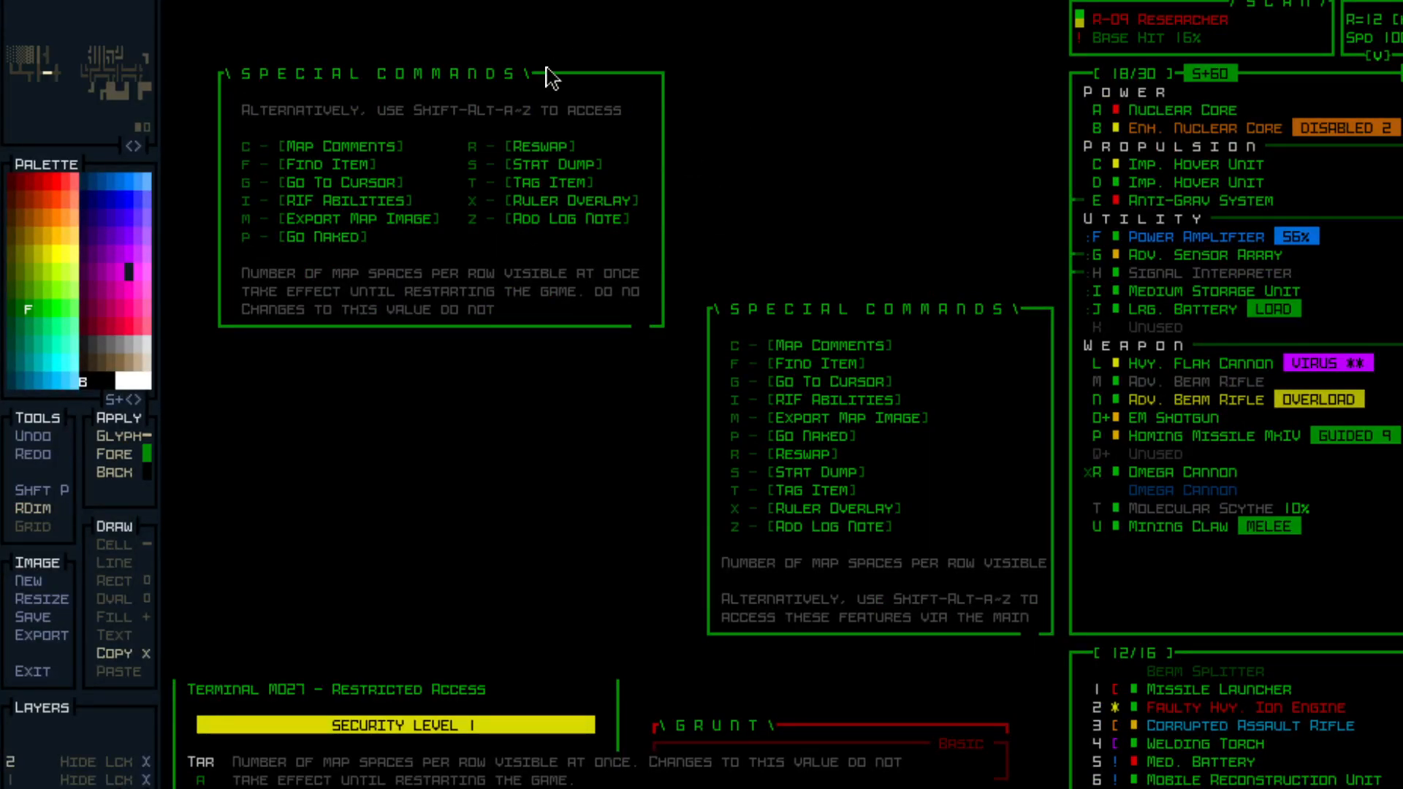
drag(201, 55, 687, 326)
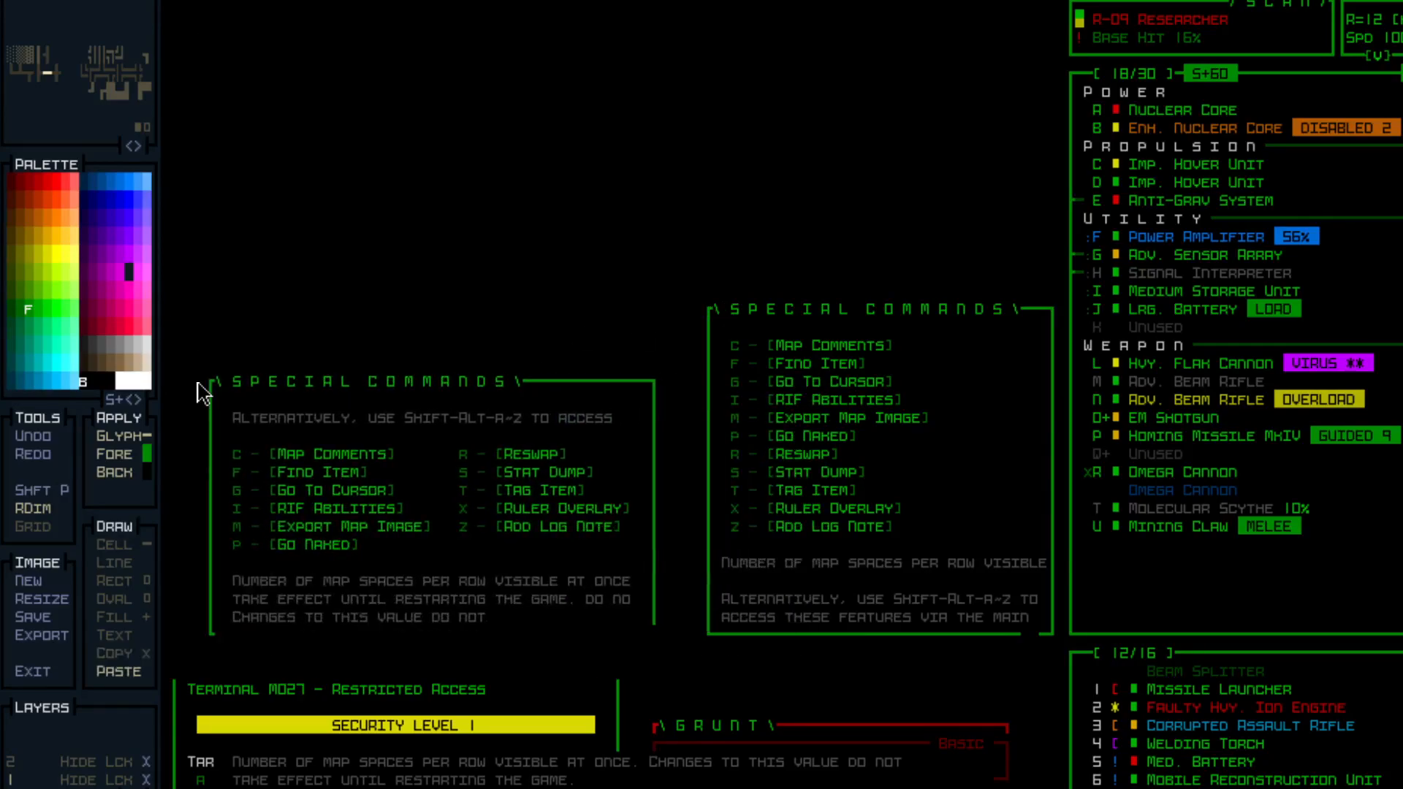
click(194, 360)
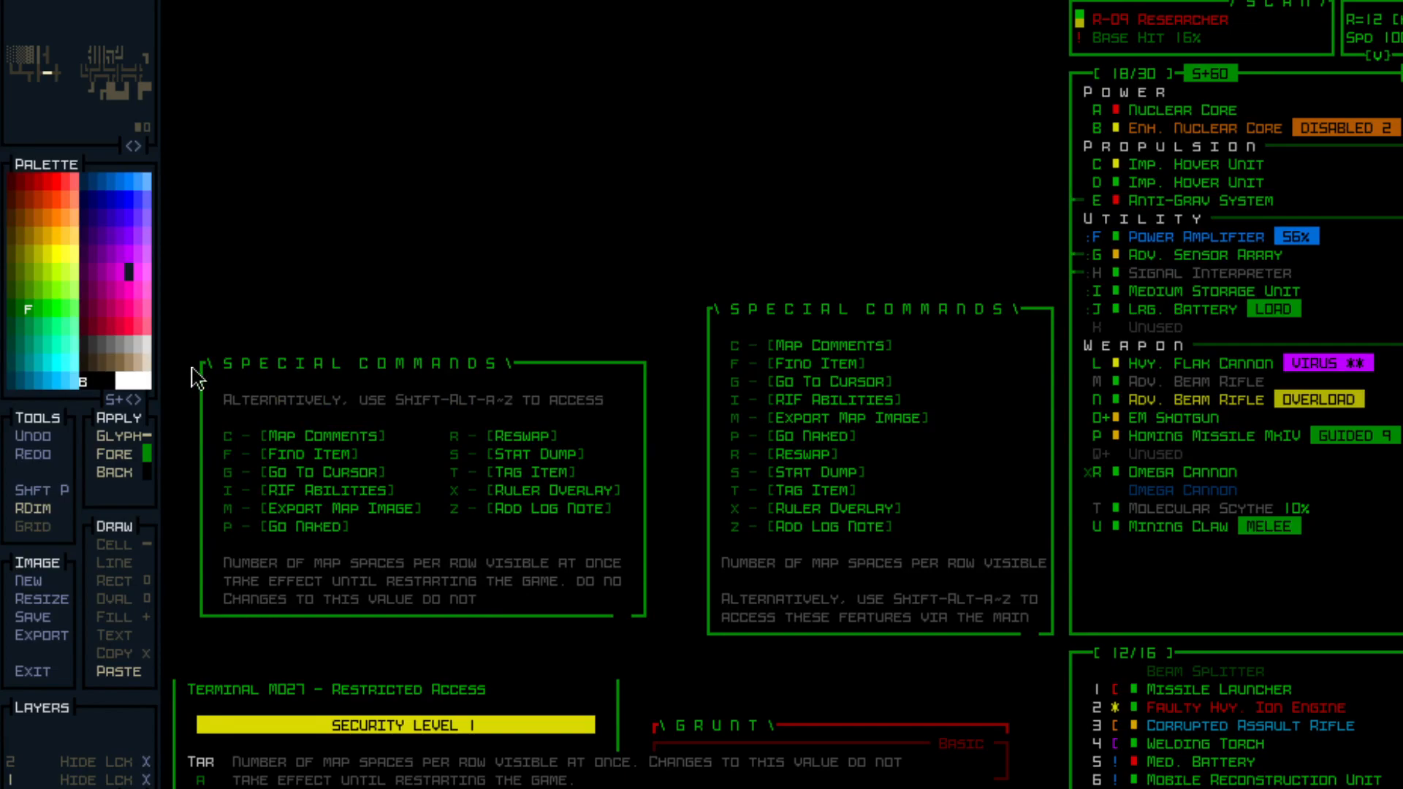
Copy the remaining two-column Special Commands panel and paste the duplicate directly above it, aligned with its left edge.
drag(255, 638, 732, 670)
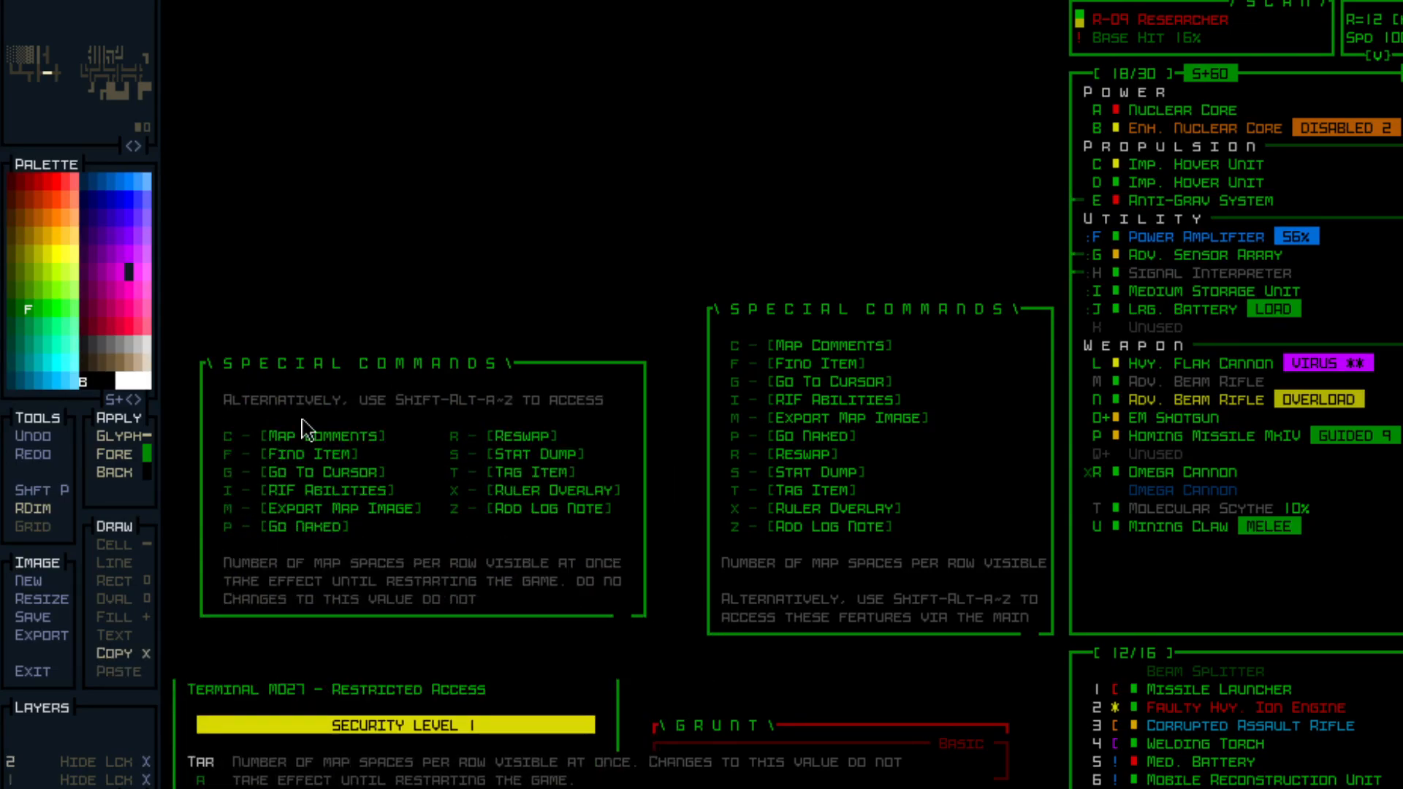
key(1)
key(ctrl+c)
drag(191, 358, 648, 628)
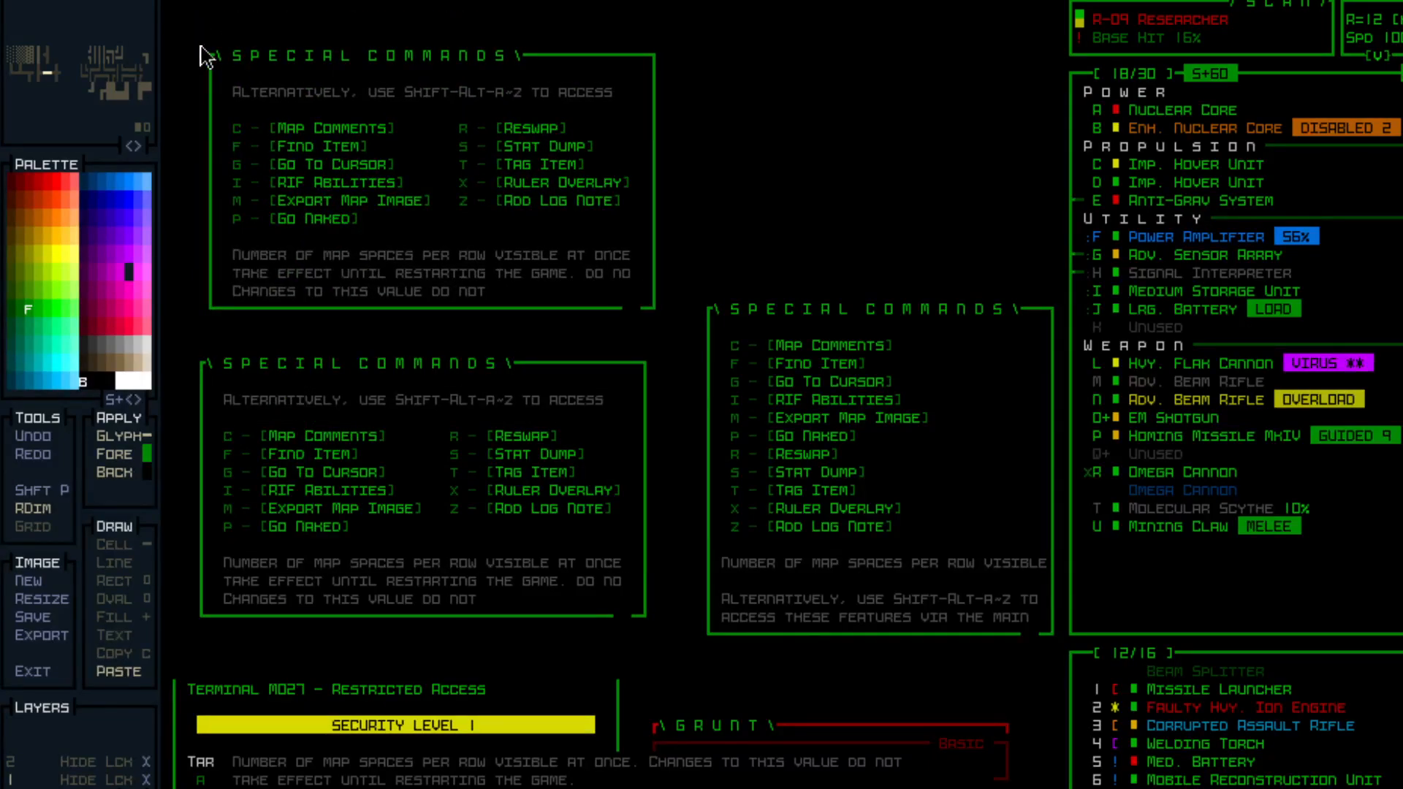
click(194, 51)
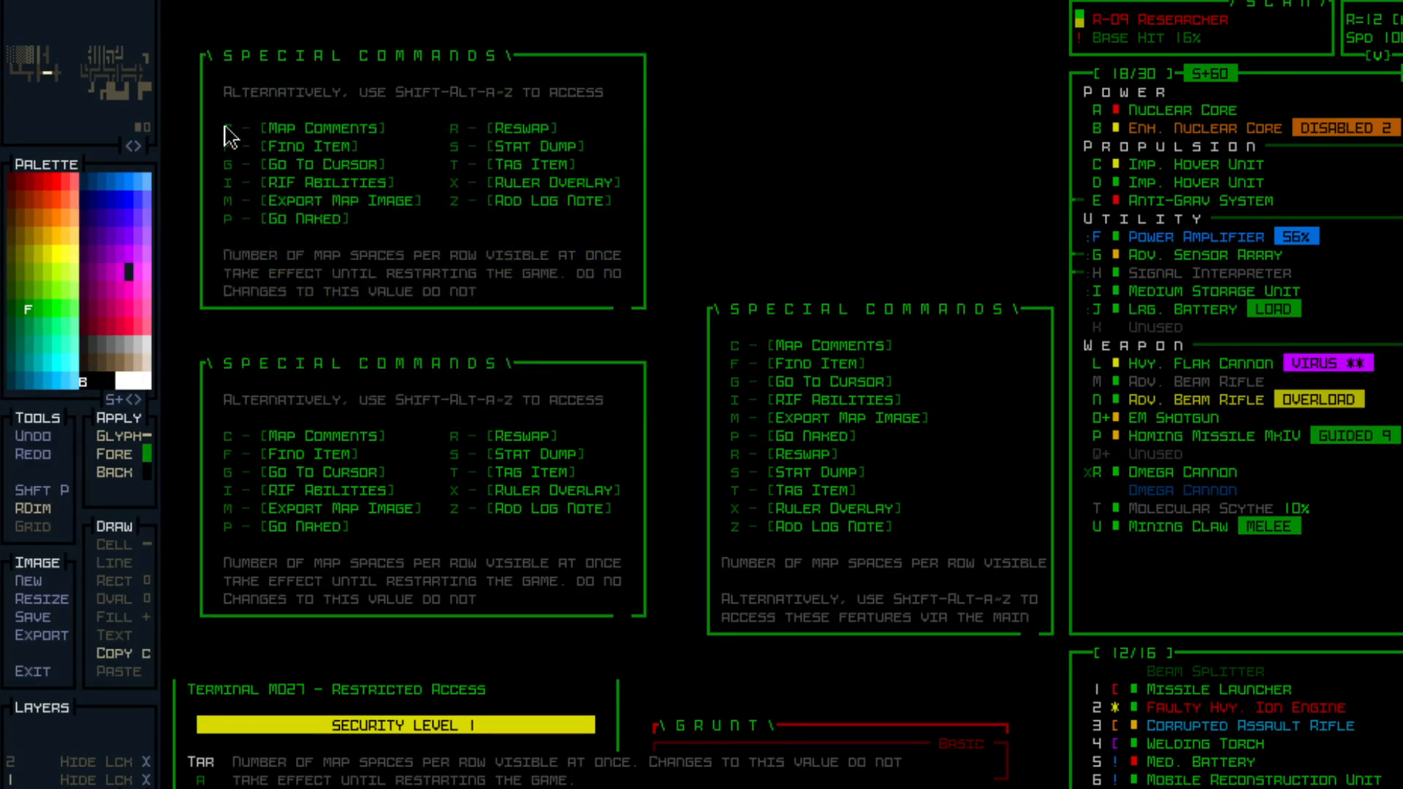
drag(219, 109, 443, 206)
drag(447, 212, 448, 214)
drag(210, 202, 220, 202)
drag(217, 134, 220, 155)
drag(431, 203, 445, 203)
drag(626, 185, 638, 193)
drag(229, 208, 616, 193)
Copy the right border of the upper Special Commands panel outward to widen the frame beyond its original edge.
drag(632, 45, 661, 314)
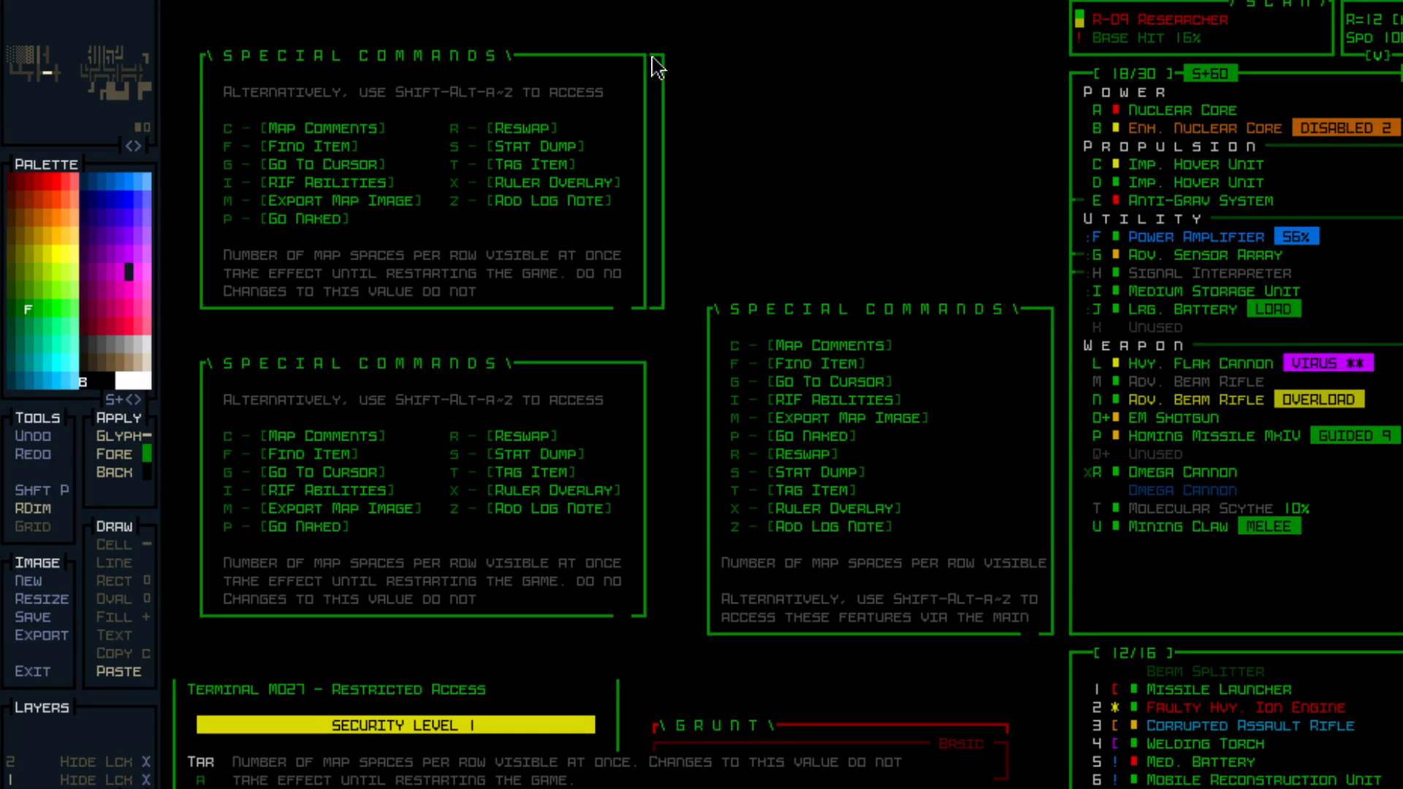
click(657, 68)
key(c)
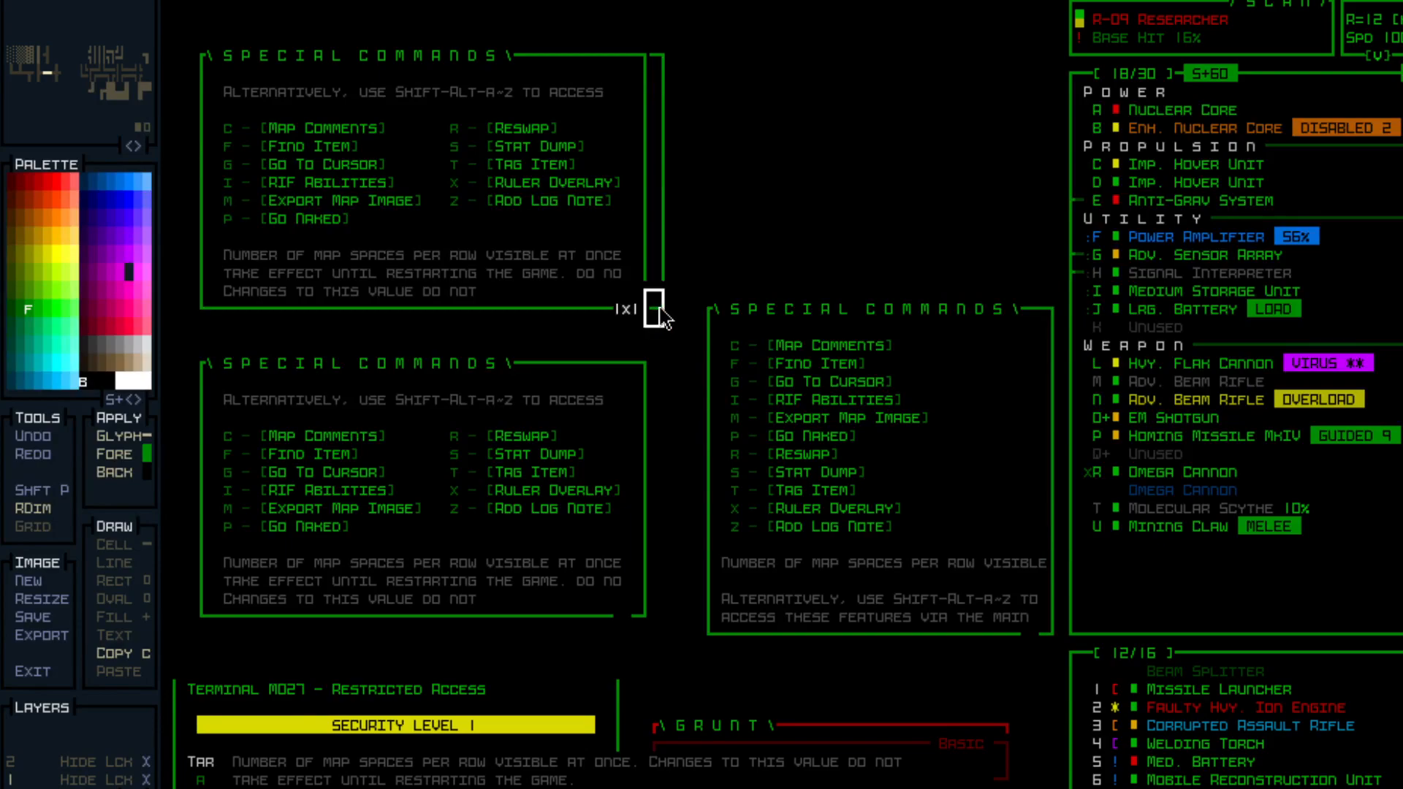
drag(655, 316, 663, 67)
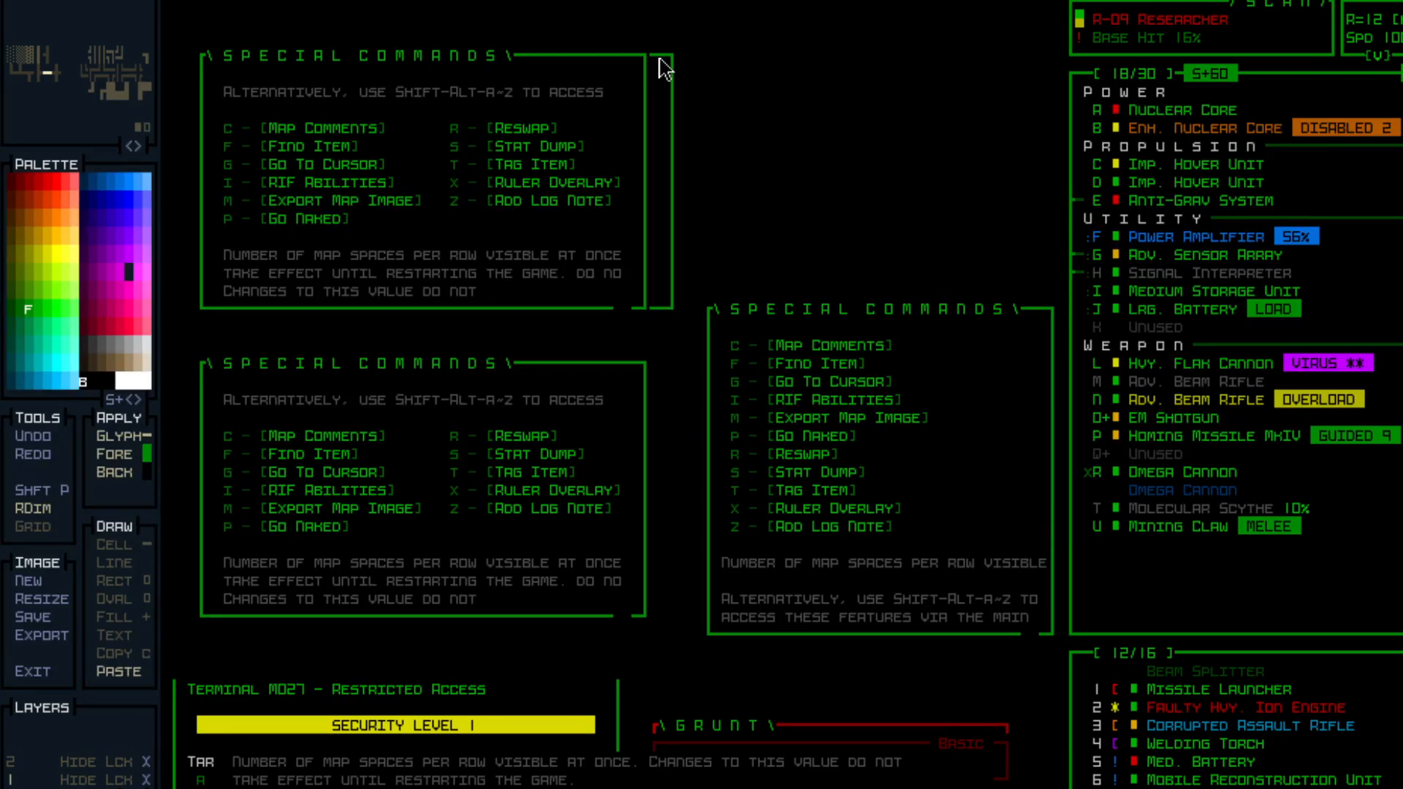
click(659, 61)
key(ctrl+c)
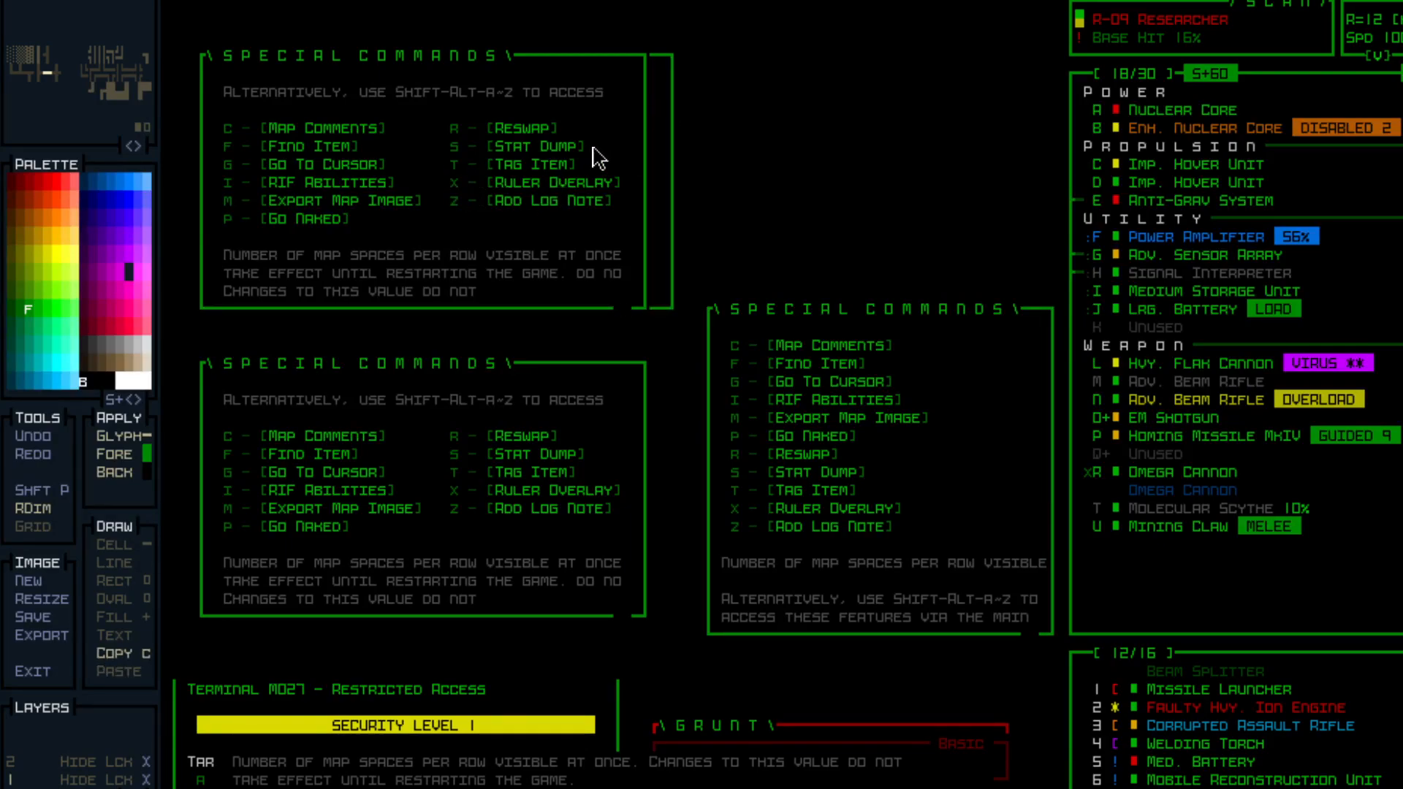
Pick up the horizontal border glyph and extend the upper panel's top border to the new right corner, replacing the old corner.
key(c)
key(c)
right_click(623, 100)
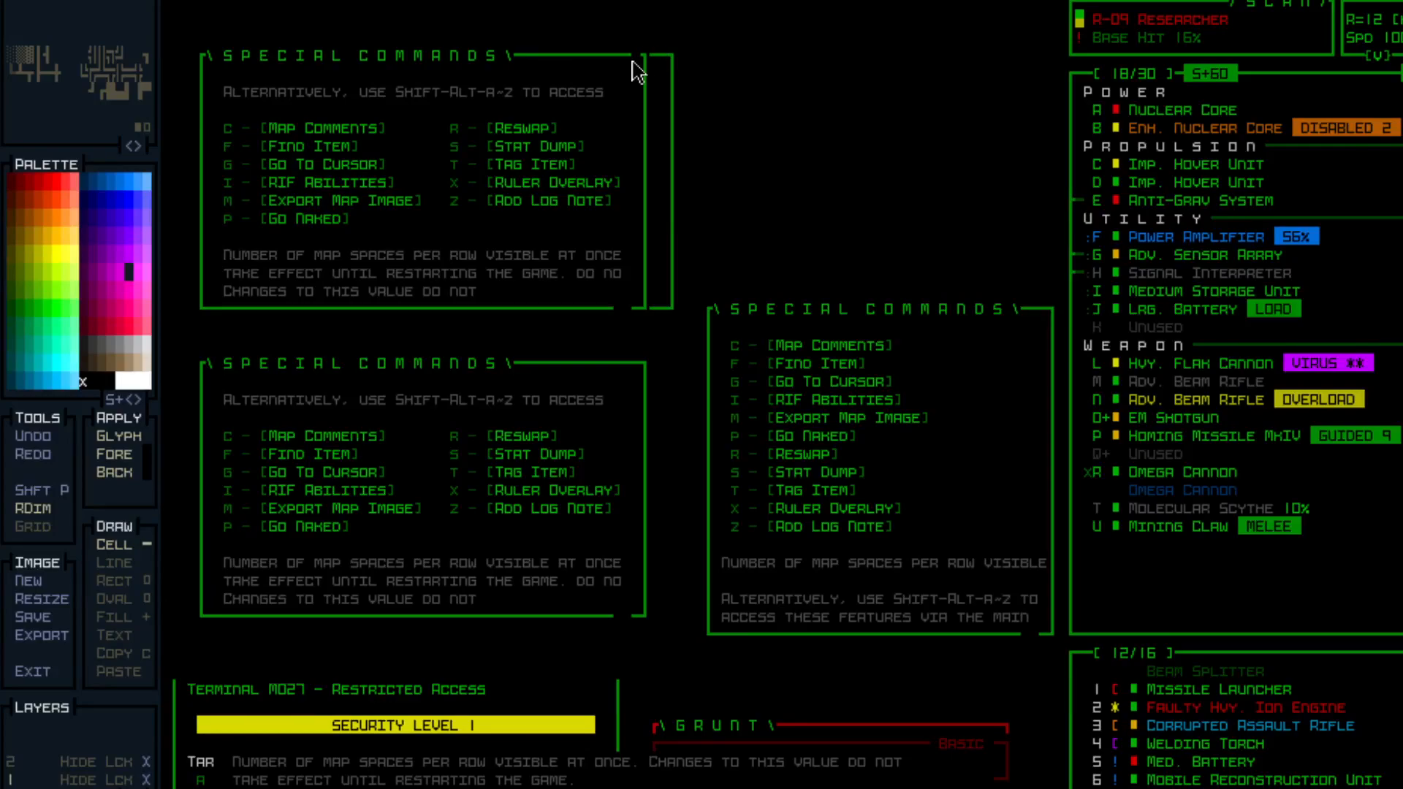
right_click(633, 61)
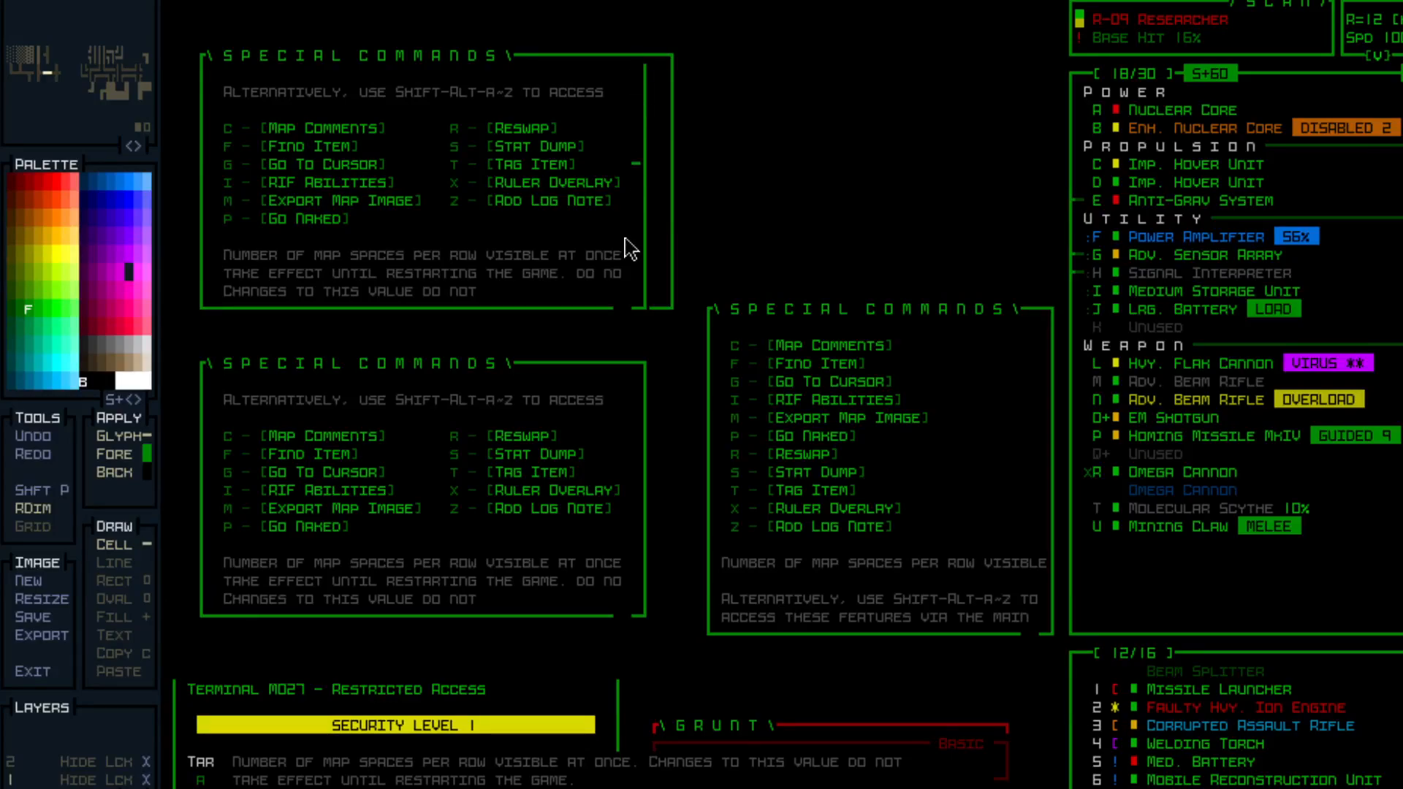
Extend the upper panel's bottom border and shift its small gap next to the new right corner.
click(648, 312)
key(ctrl+c)
drag(597, 323, 642, 304)
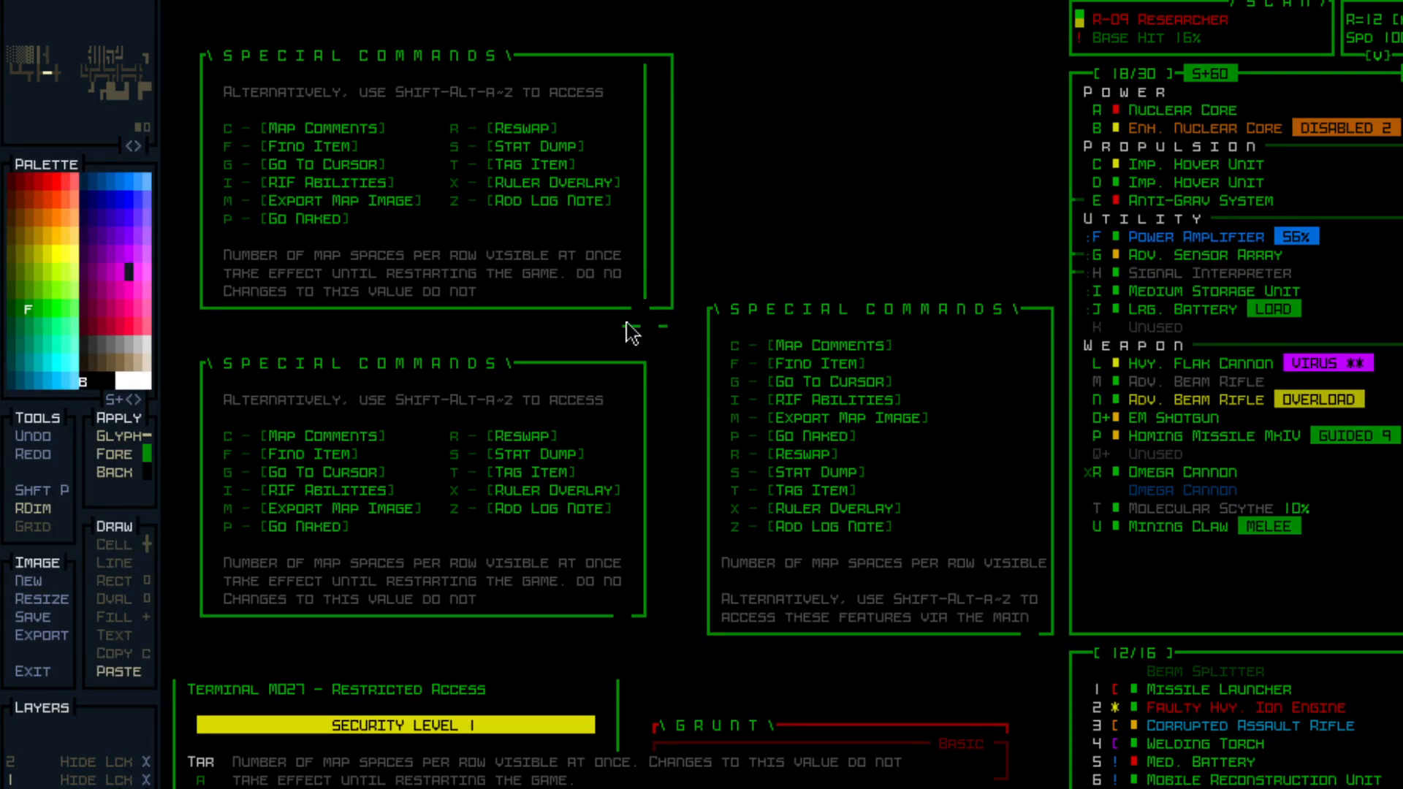
Pick up a blank cell, erase the leftover inner vertical border from the widened upper panel, and switch back to Copy mode.
key(c)
right_click(642, 331)
mouse_move(643, 274)
mouse_down()
mouse_move(641, 291)
mouse_move(643, 75)
mouse_up()
key(l)
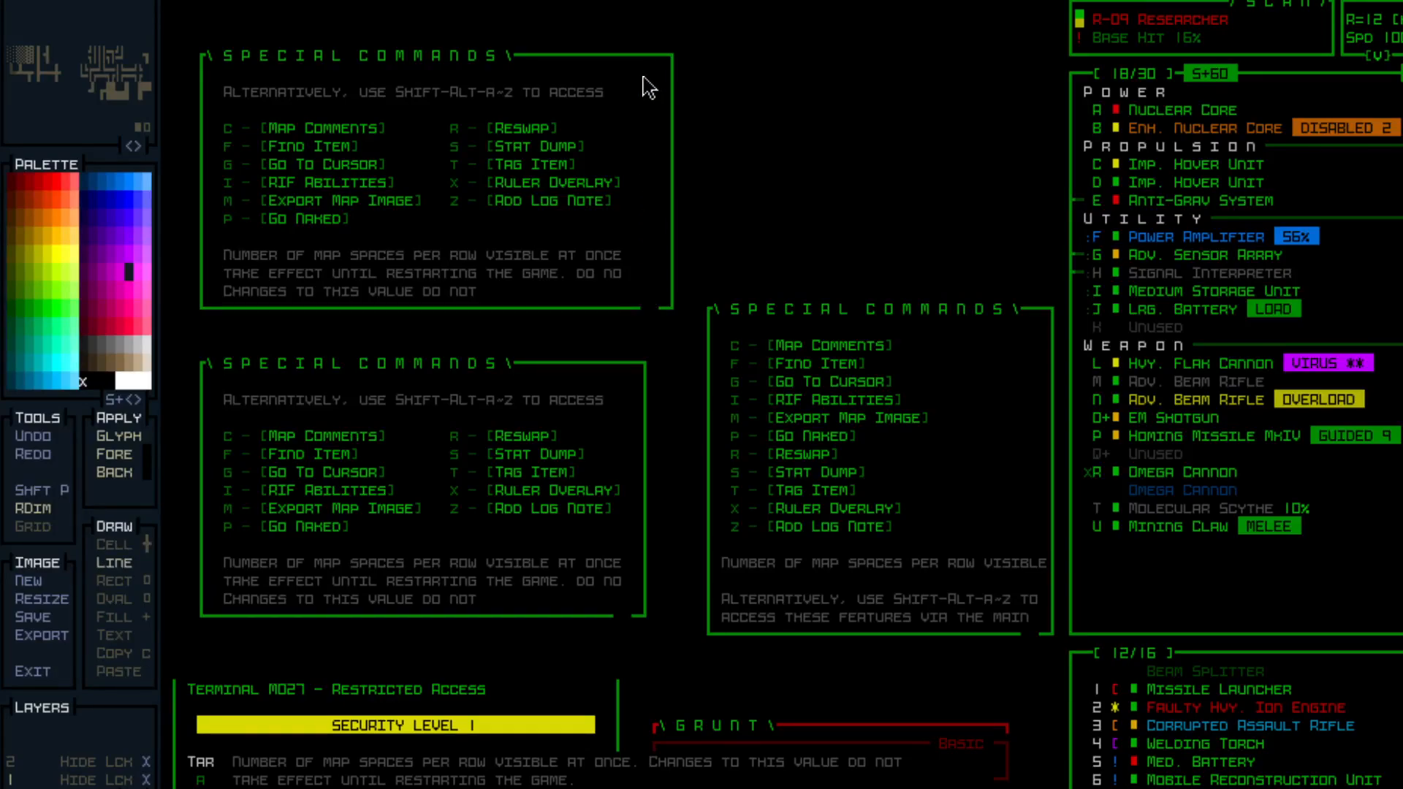
key(ctrl+c)
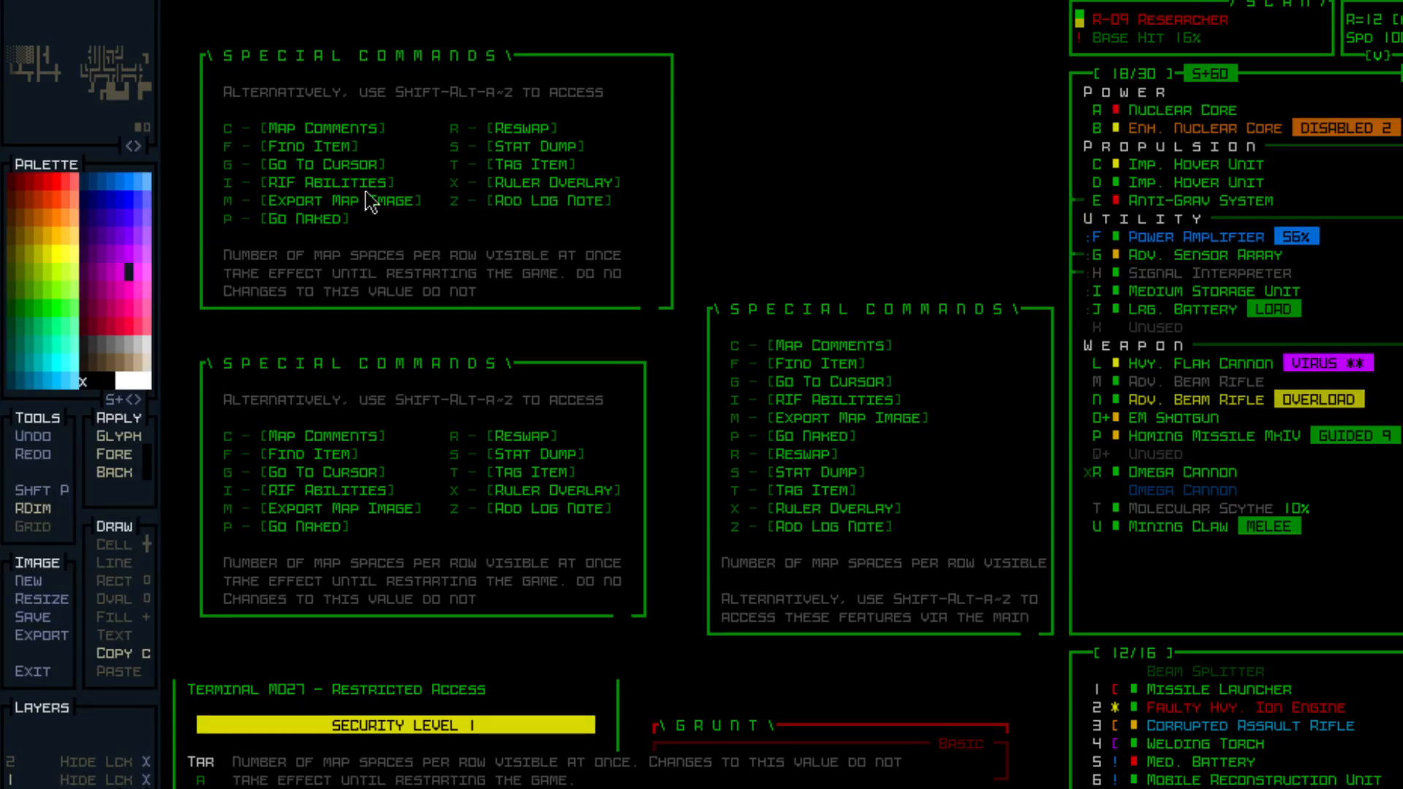
Move the word "TAKE" from the start of the upper panel's second description line to the end of the first line.
drag(424, 202, 213, 223)
drag(458, 203, 659, 212)
key(c)
key(ctrl+c)
key(ctrl+x)
drag(229, 273, 256, 272)
key(ctrl+v)
click(635, 255)
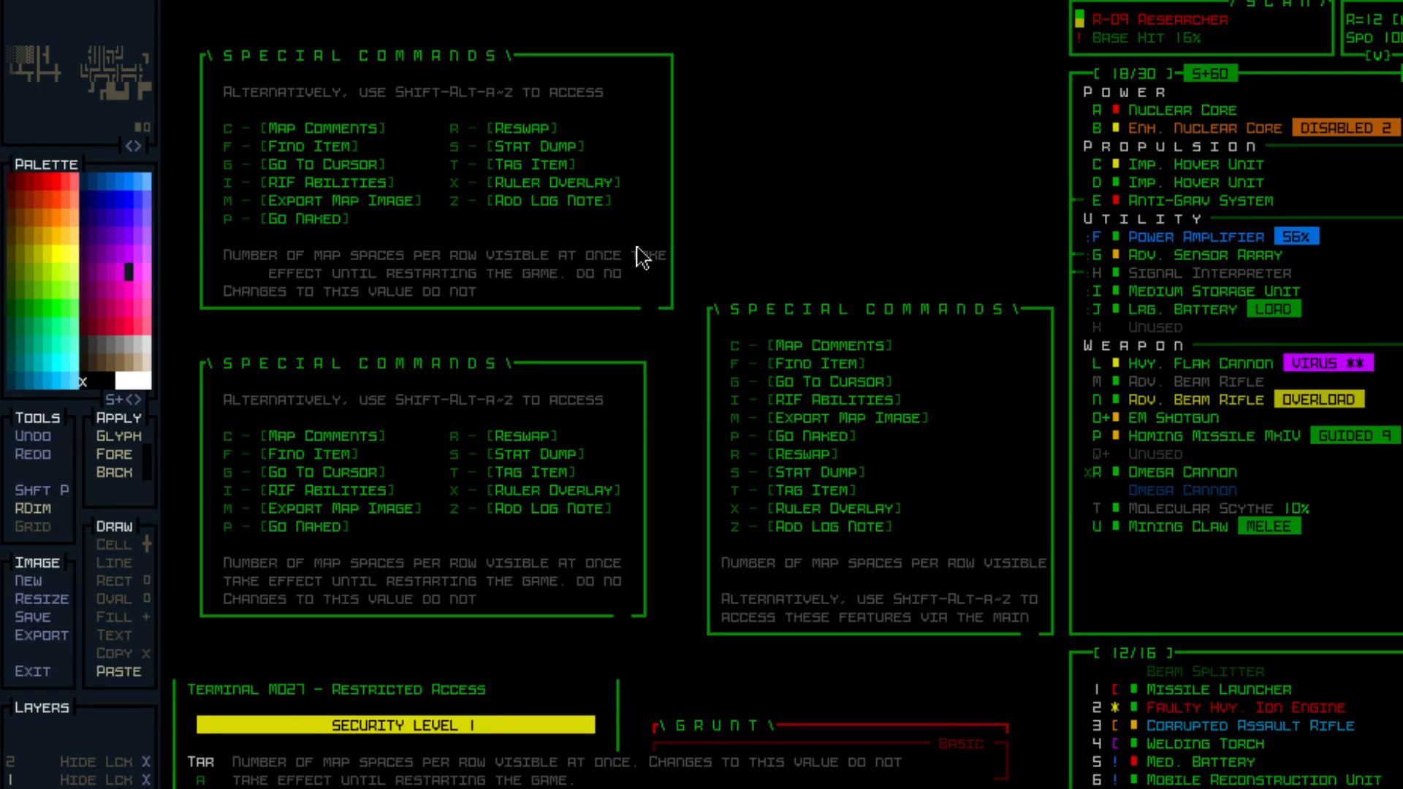
Restore the upper panel's right border over the moved word and erase its overflowing letters, leaving "TA" at the line's end.
key(c)
drag(672, 273, 672, 238)
key(c)
click(662, 259)
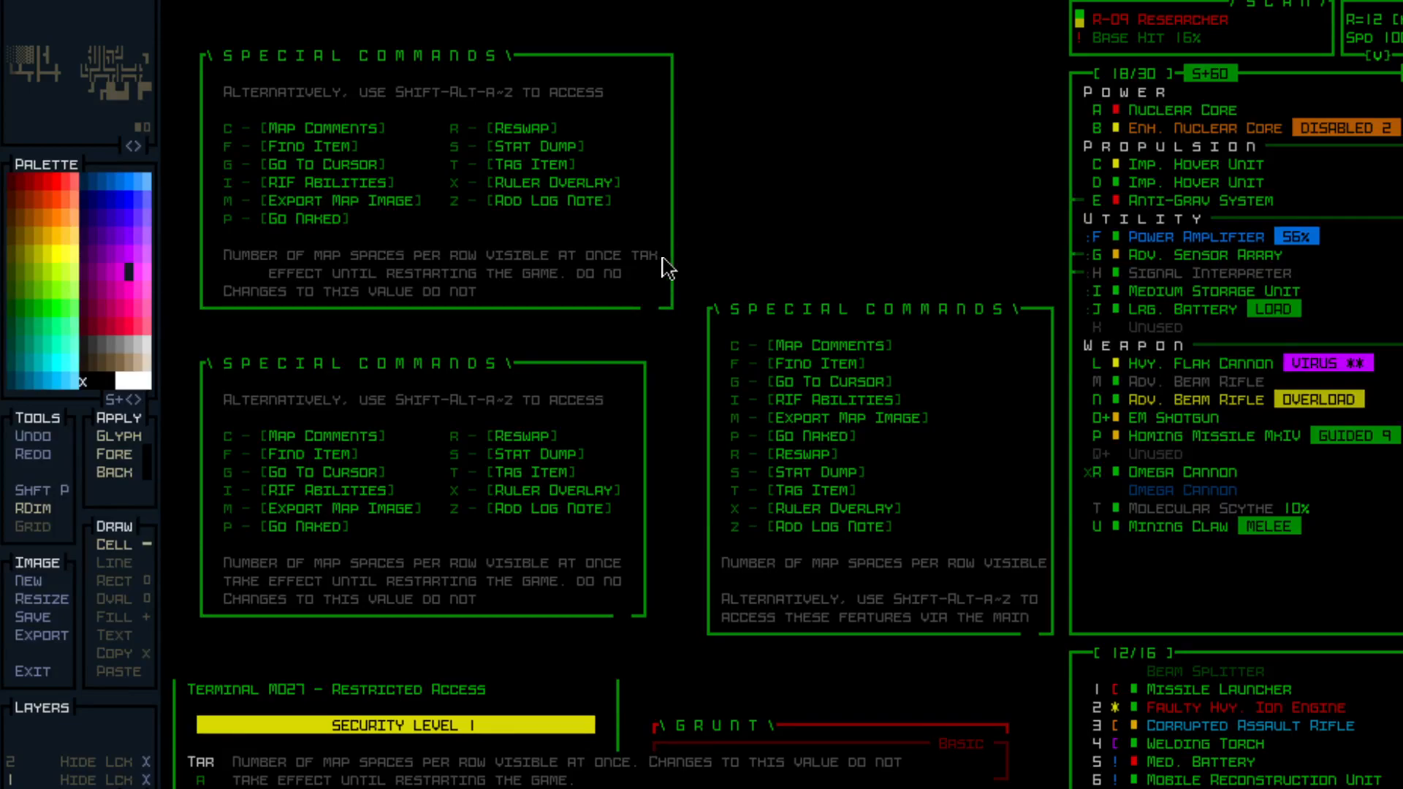
key(ctrl+x)
key(c)
right_click(658, 257)
right_click(657, 276)
key(c)
Copy the "DO NO" fragment to the start of the upper panel's second description line and add a "D" at its end.
key(c)
key(ctrl+c)
drag(580, 275, 621, 278)
click(225, 288)
key(c)
right_click(426, 293)
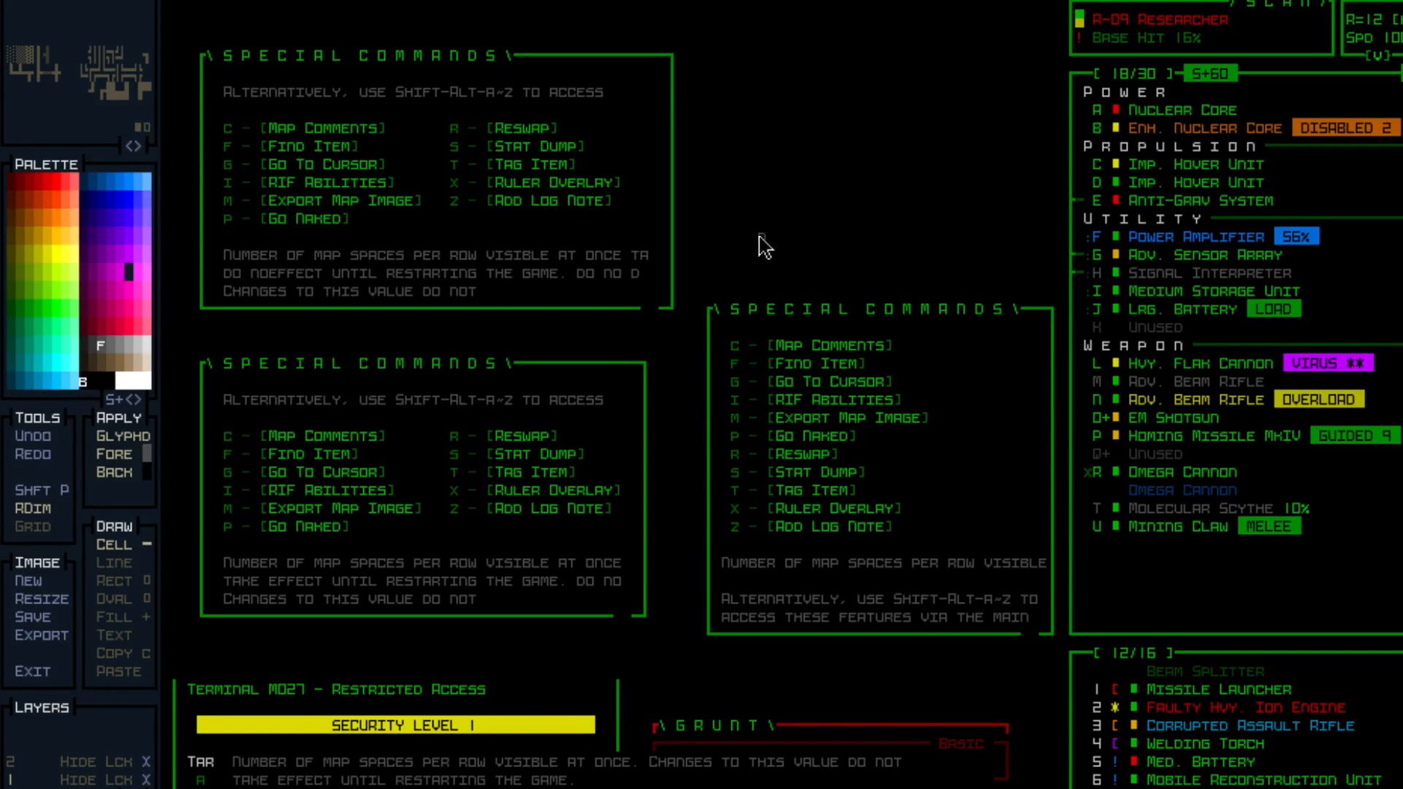
key(Tab)
key(Tab)
key(c)
mouse_move(605, 79)
mouse_down()
mouse_move(567, 99)
mouse_move(217, 106)
mouse_move(630, 126)
mouse_move(661, 110)
mouse_move(656, 92)
mouse_up()
key(c)
key(ctrl+c)
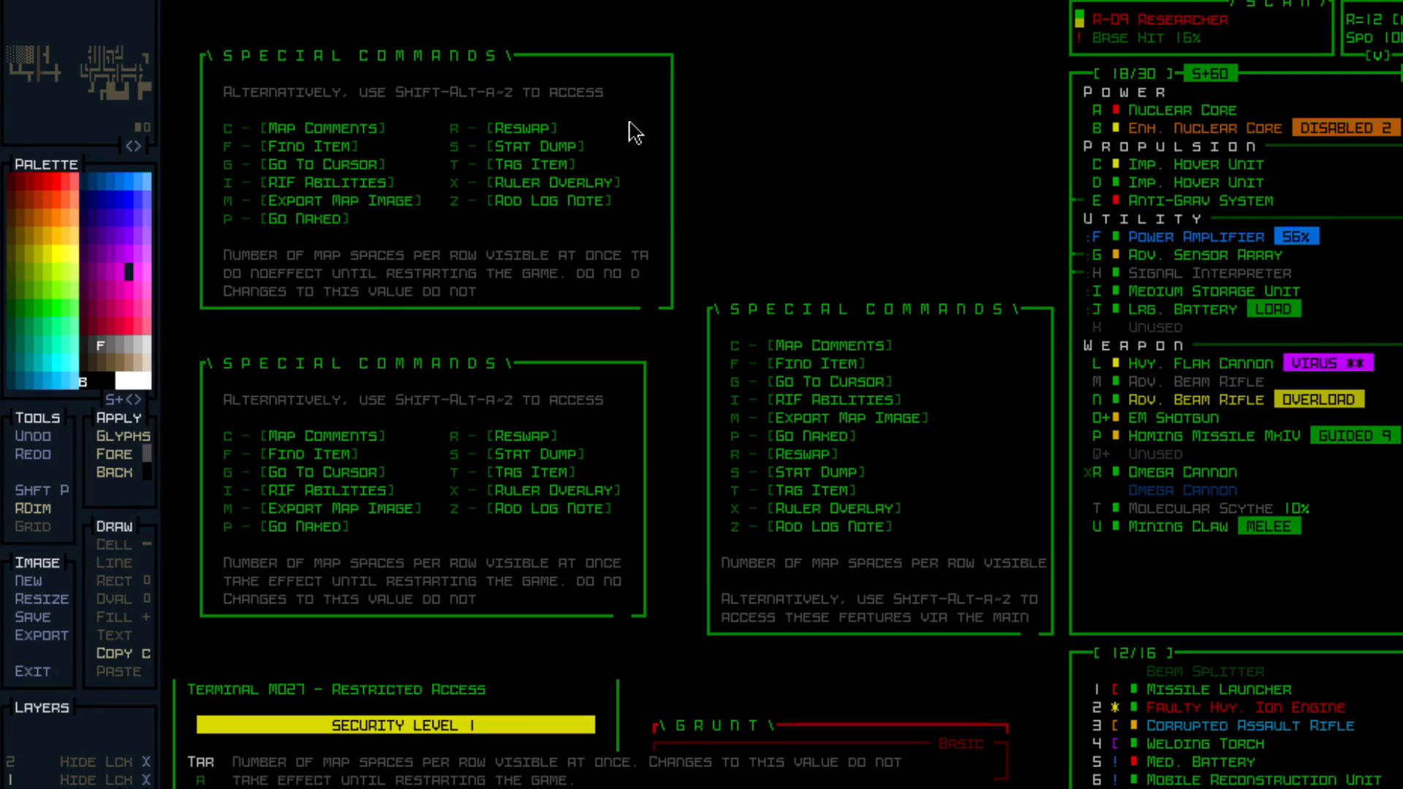
Outline the left and right command columns in both two-column panels to examine their spacing and the spare room below the shorter column.
drag(628, 122, 662, 219)
drag(453, 95, 454, 228)
drag(456, 200, 643, 238)
drag(648, 557, 441, 440)
drag(447, 523, 617, 538)
drag(220, 111, 438, 233)
drag(448, 111, 657, 217)
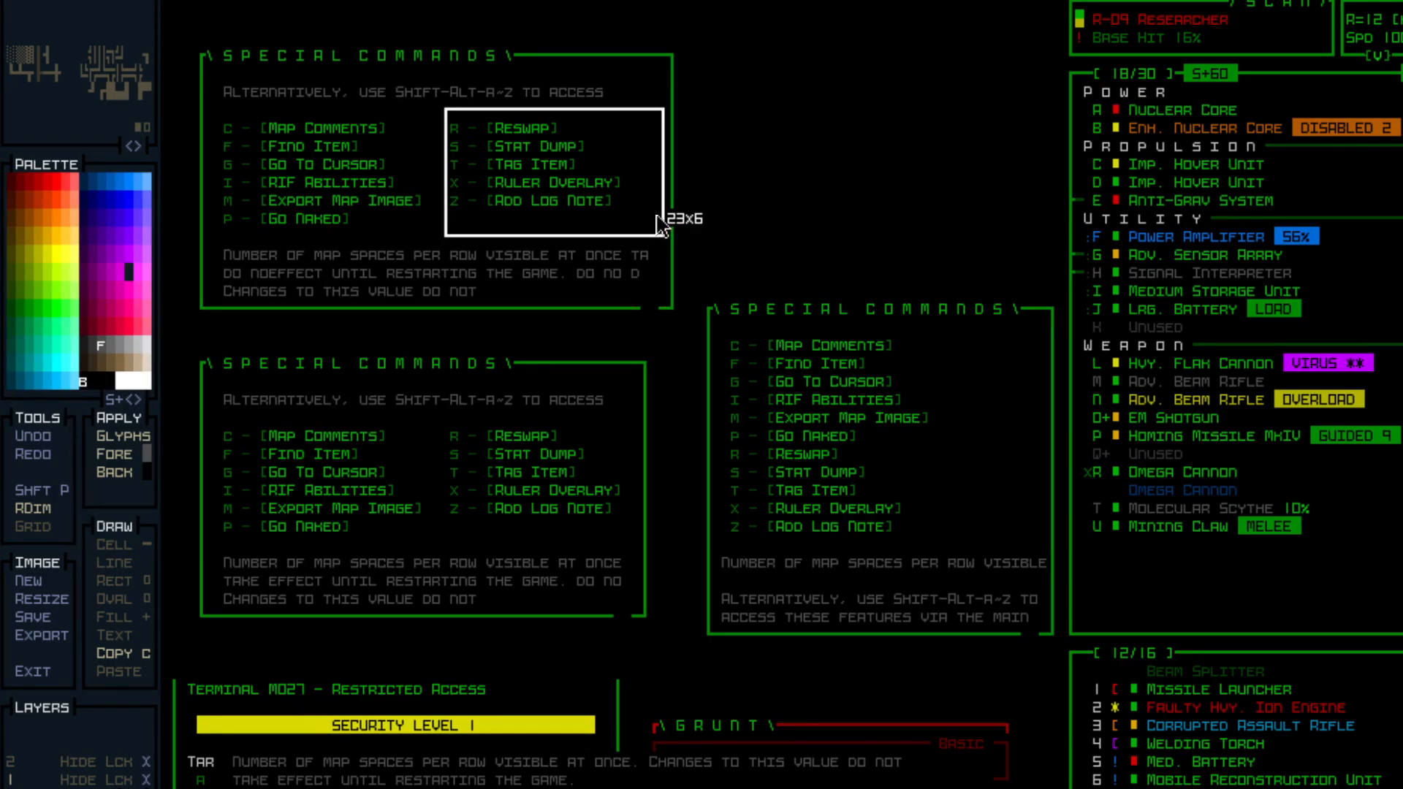
drag(656, 219, 656, 218)
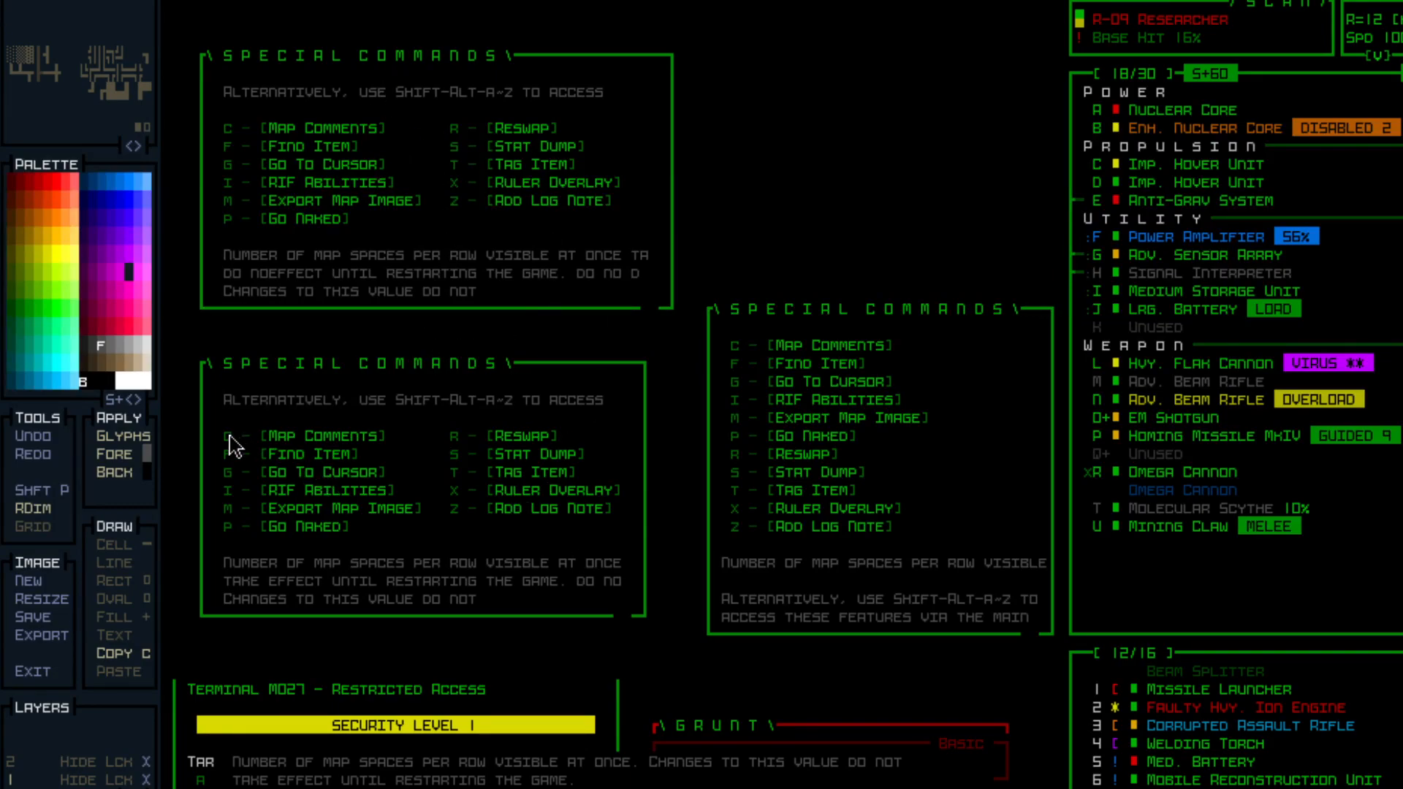
drag(228, 437, 596, 526)
drag(447, 202, 641, 221)
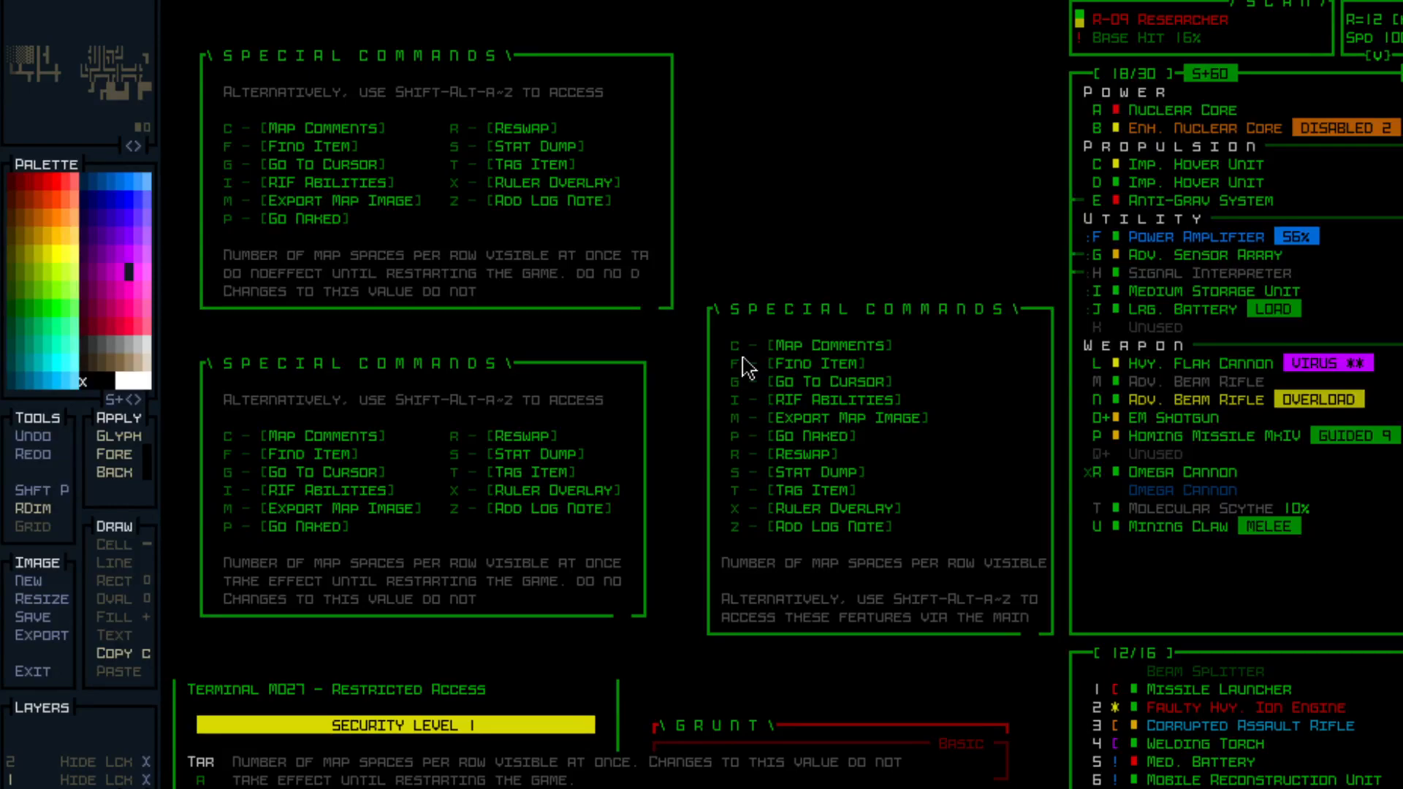
Examine the single-column panel's command list and description area, and the full extent of the upper two-column panel.
drag(734, 343, 925, 525)
drag(736, 342, 942, 534)
drag(738, 344, 744, 529)
drag(720, 555, 1053, 623)
drag(198, 55, 681, 311)
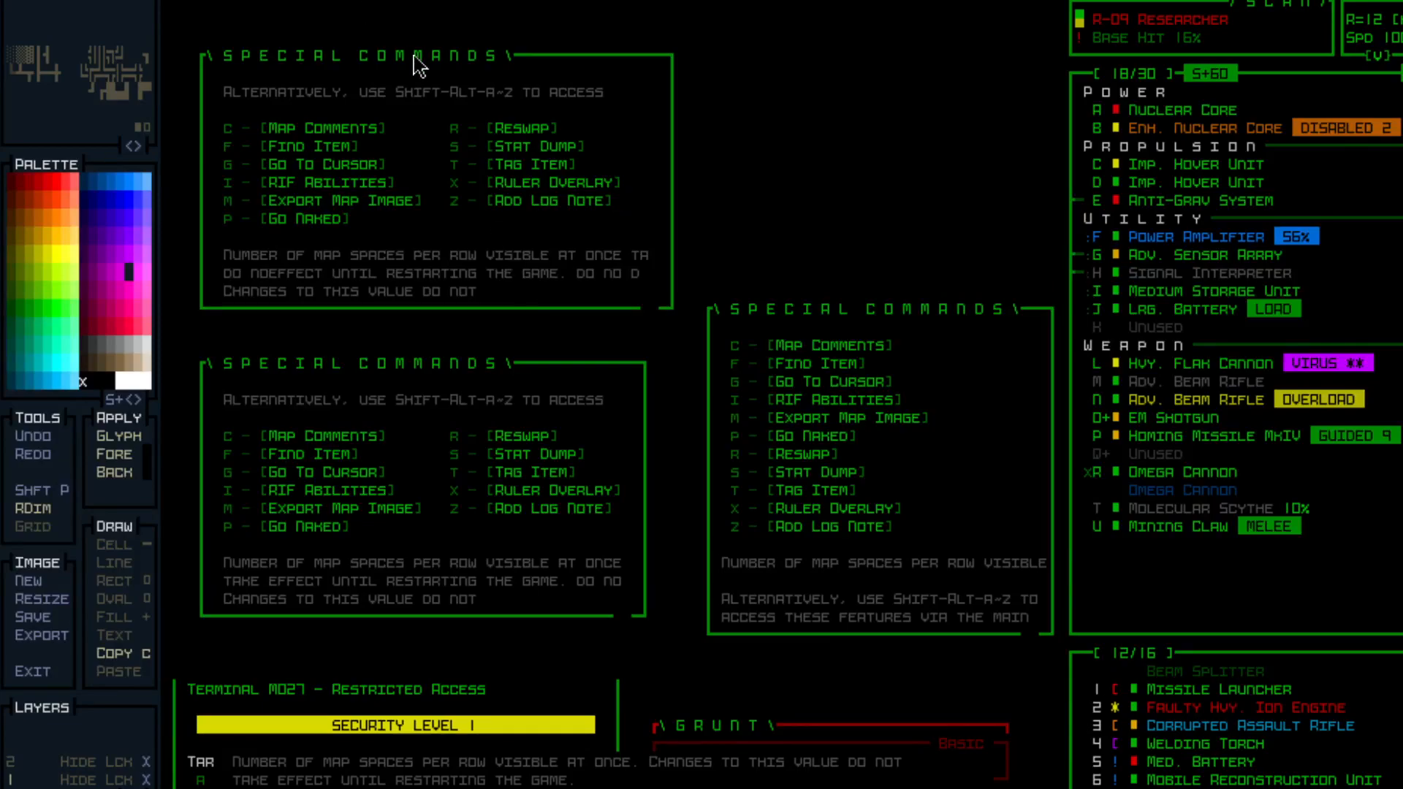
Try replacing the lower two-column Special Commands panel with a copy of the widened upper panel.
right_click(497, 56)
drag(191, 363, 652, 633)
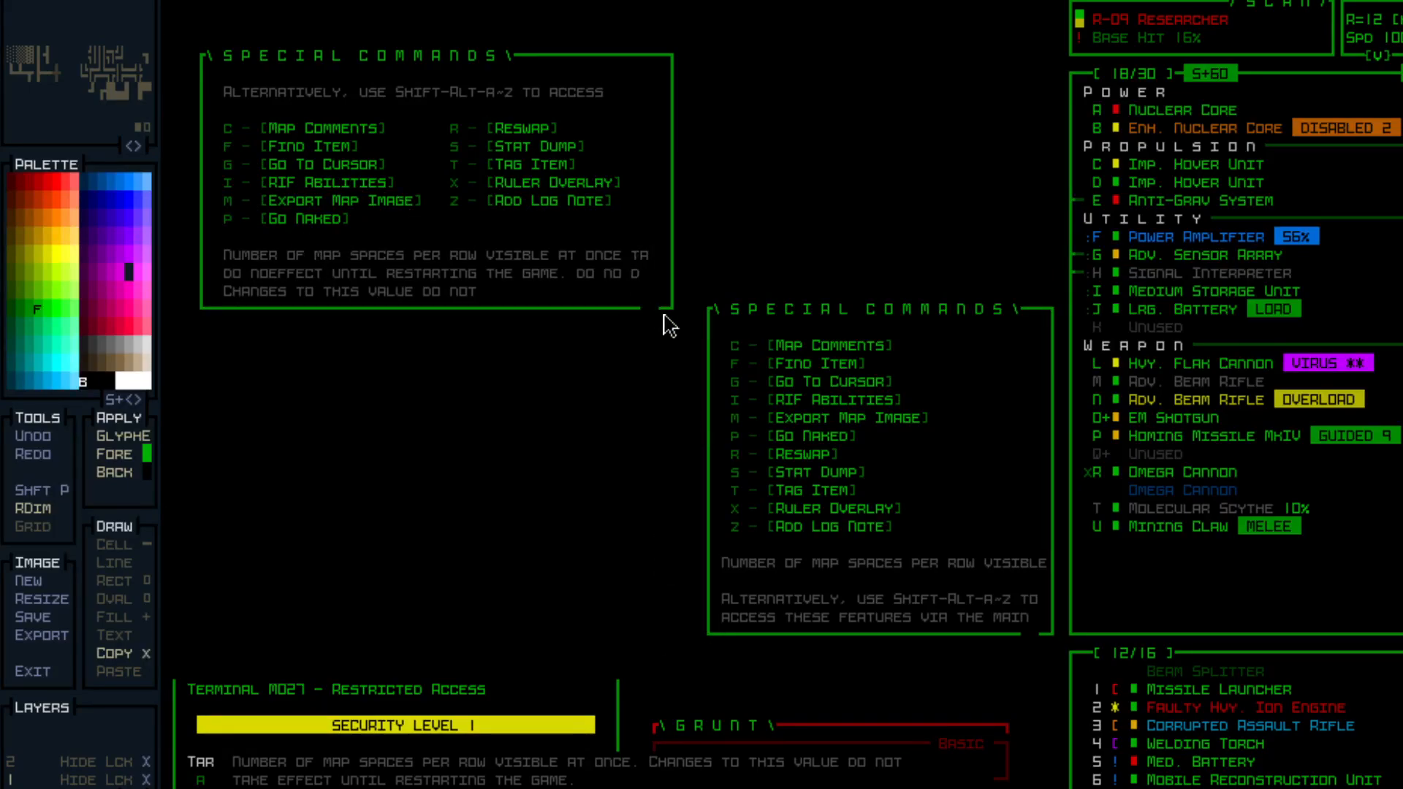
mouse_move(682, 329)
mouse_down()
mouse_move(278, 73)
mouse_move(176, 59)
mouse_move(355, 86)
mouse_move(739, 322)
mouse_move(687, 325)
mouse_up()
key(ctrl+v)
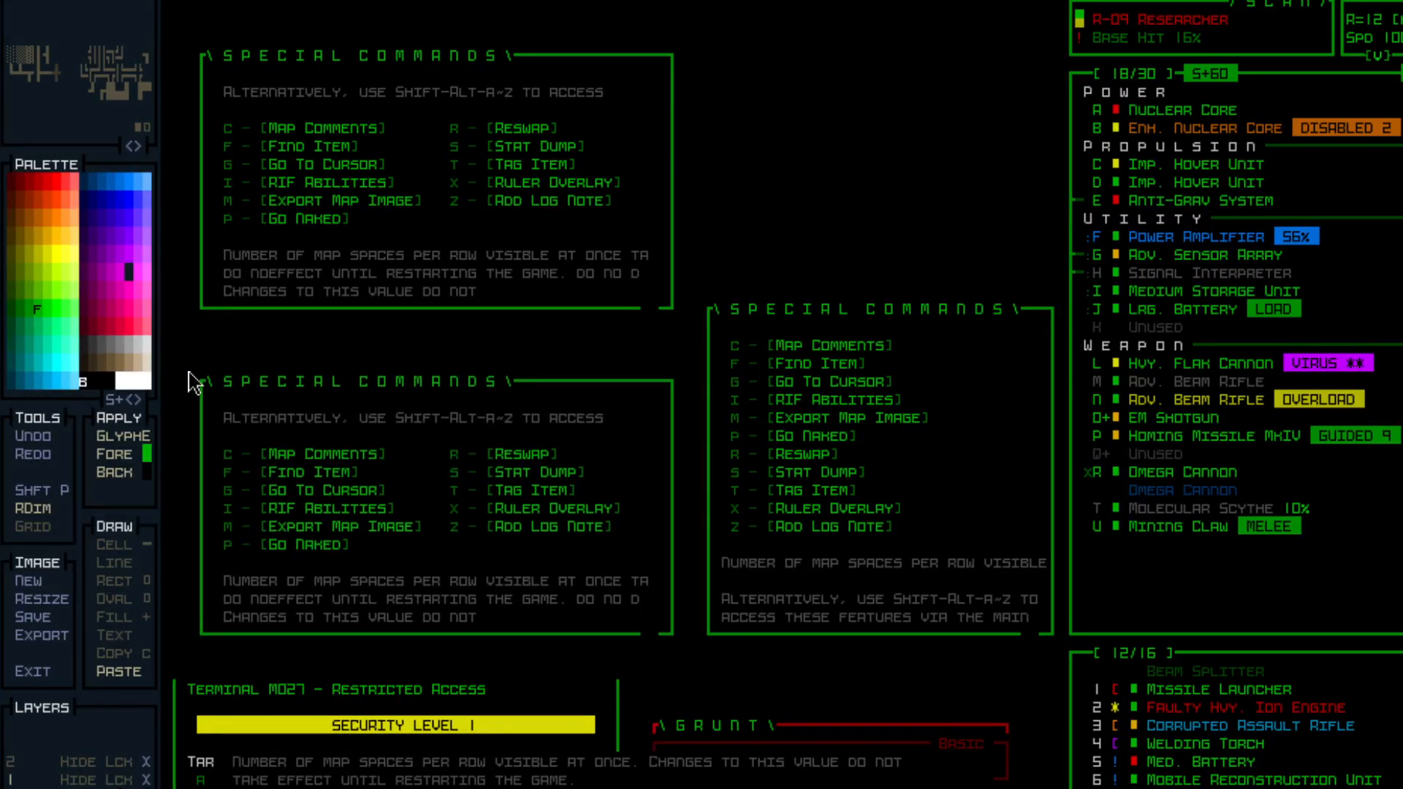
click(189, 358)
key(ctrl+c)
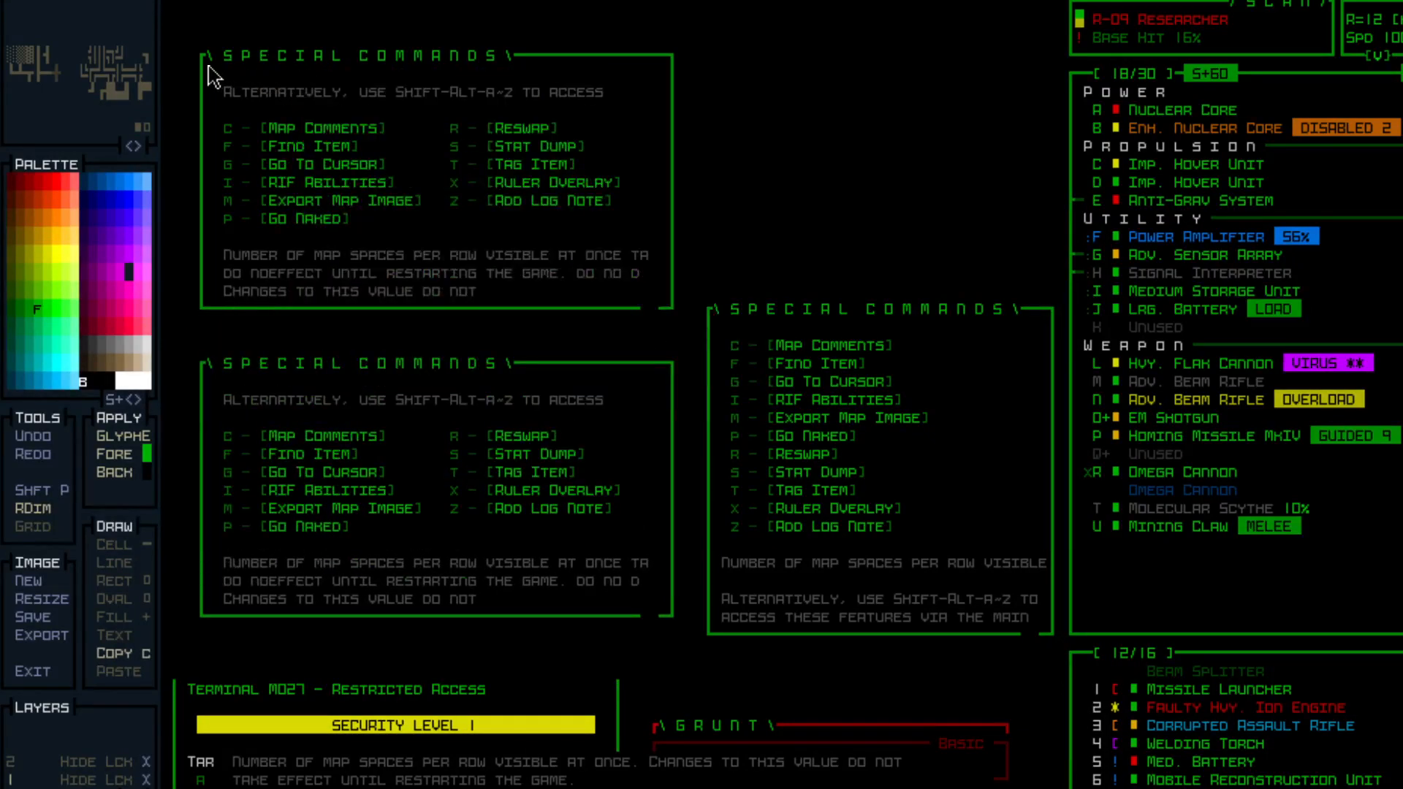
Try centring the upper panel's title by copying it inward and drawing the horizontal border over the leftover part.
drag(207, 59, 491, 63)
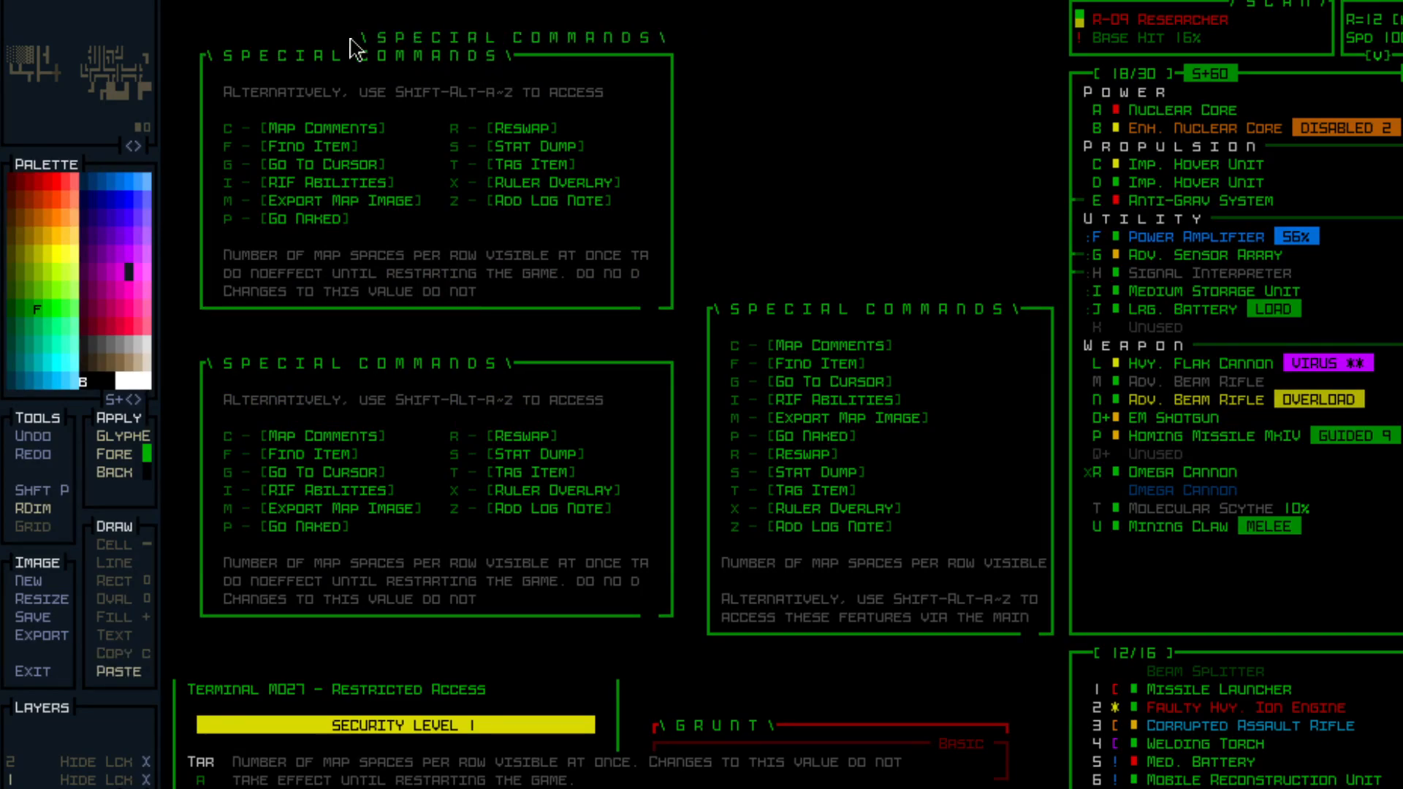
click(284, 56)
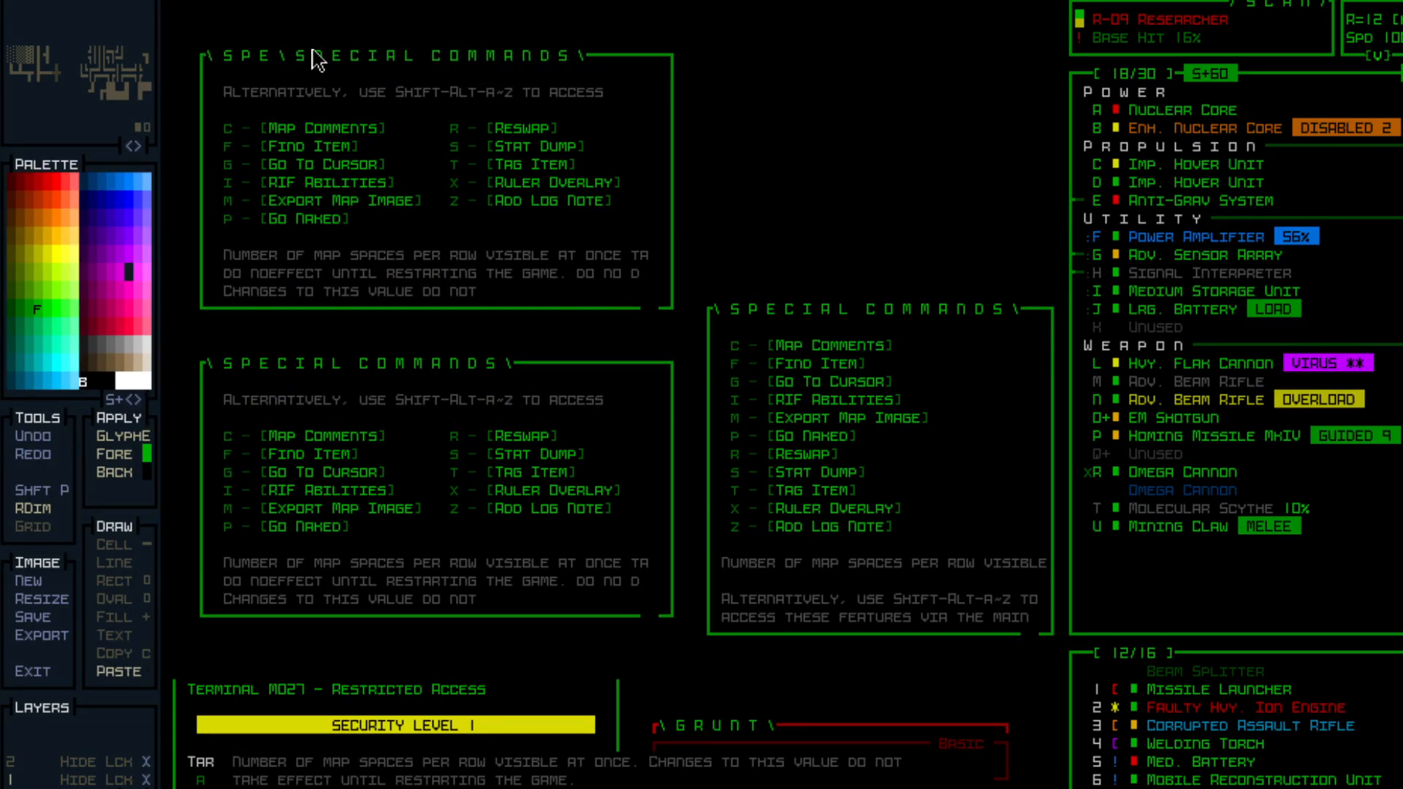
key(c)
right_click(592, 59)
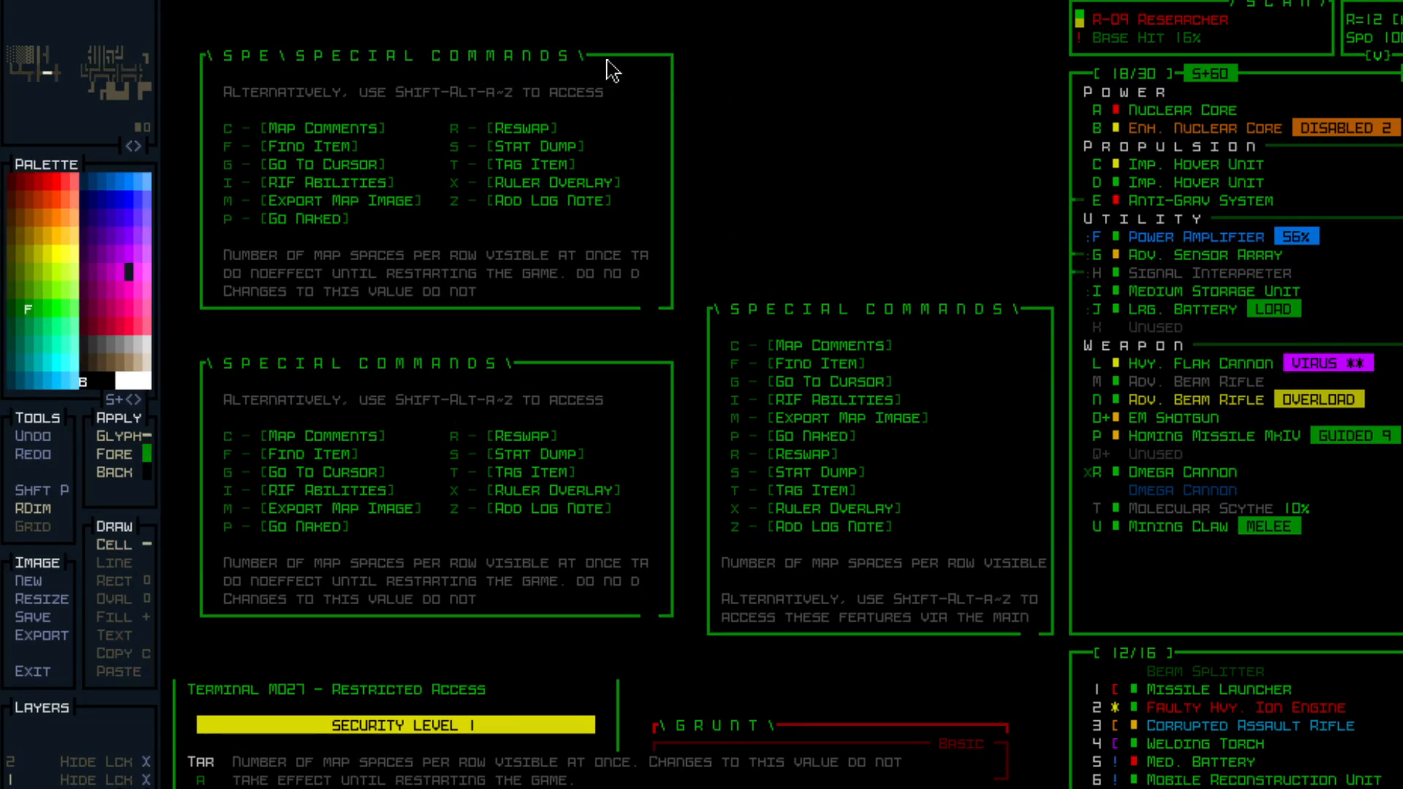
click(272, 62)
key(l)
drag(271, 61, 208, 57)
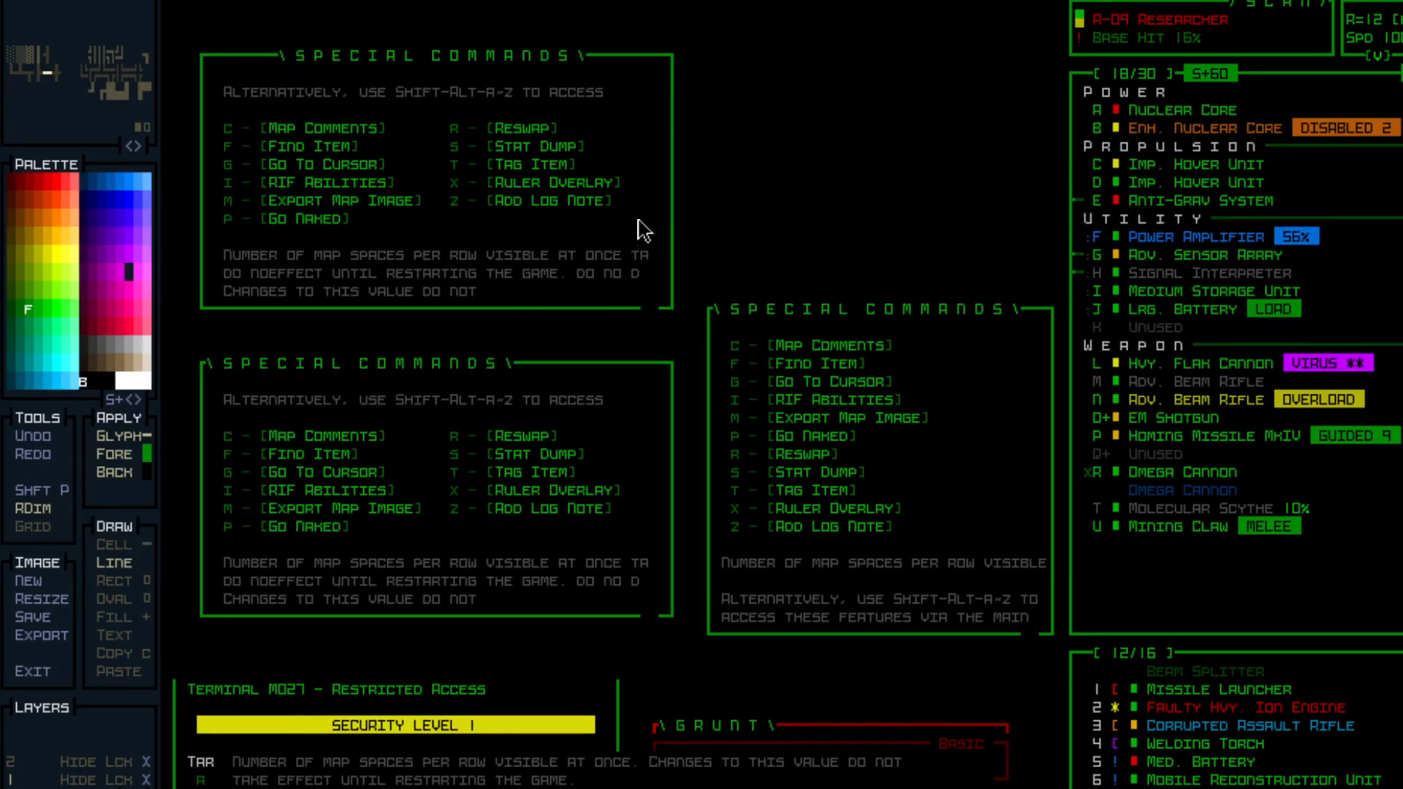
key(c)
right_click(583, 56)
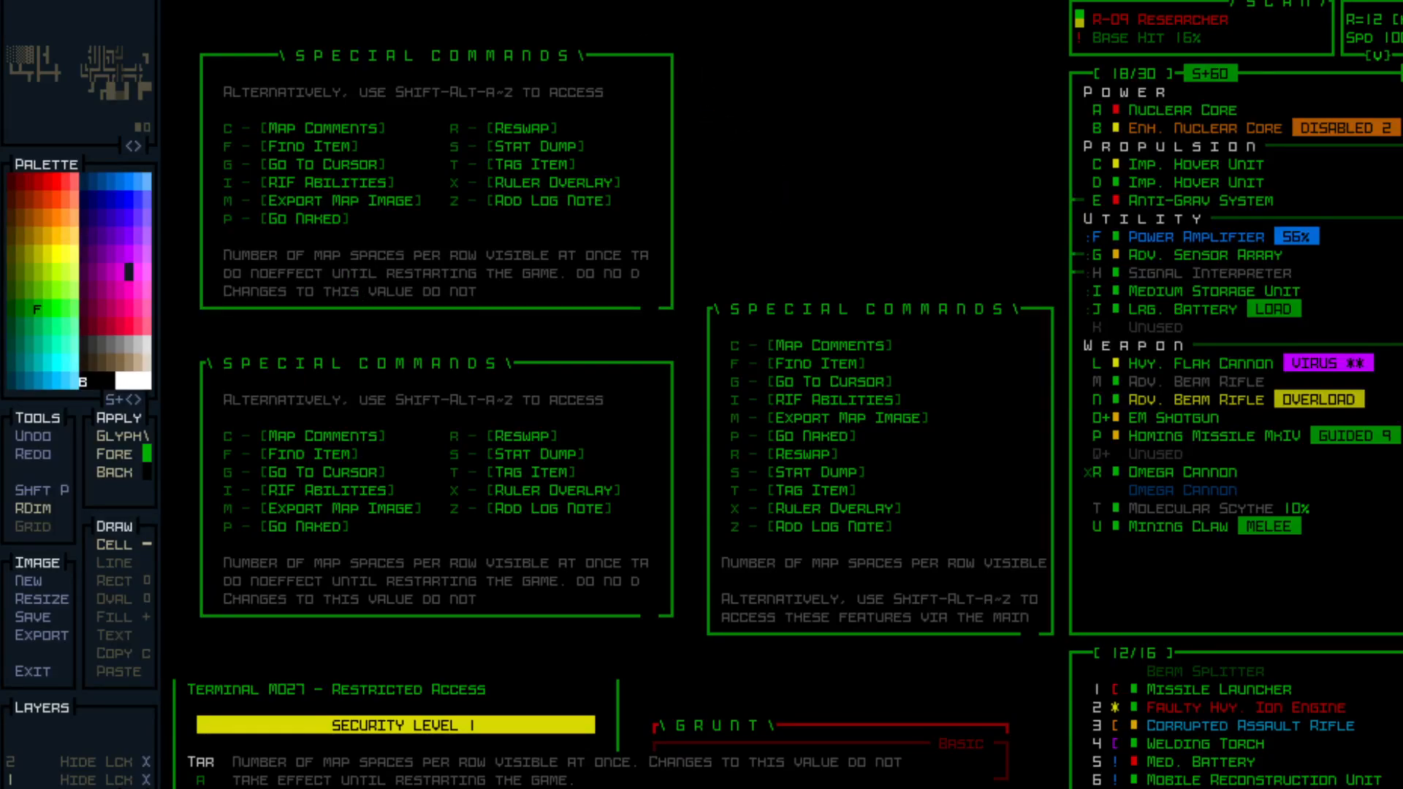
Undo the title centring and the replacement of the lower panel.
key(ctrl+z)
key(ctrl+z)
key(ctrl+z)
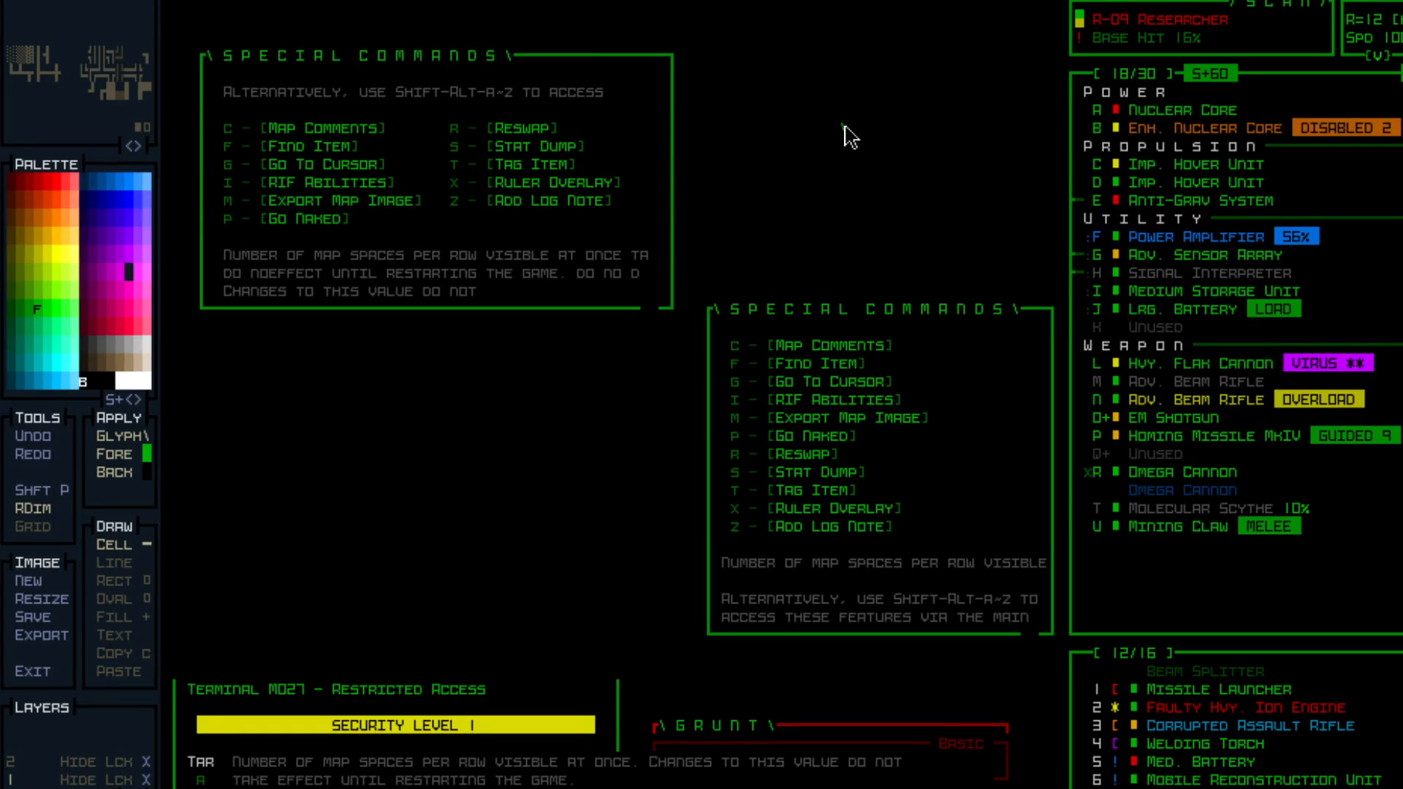
key(ctrl+z)
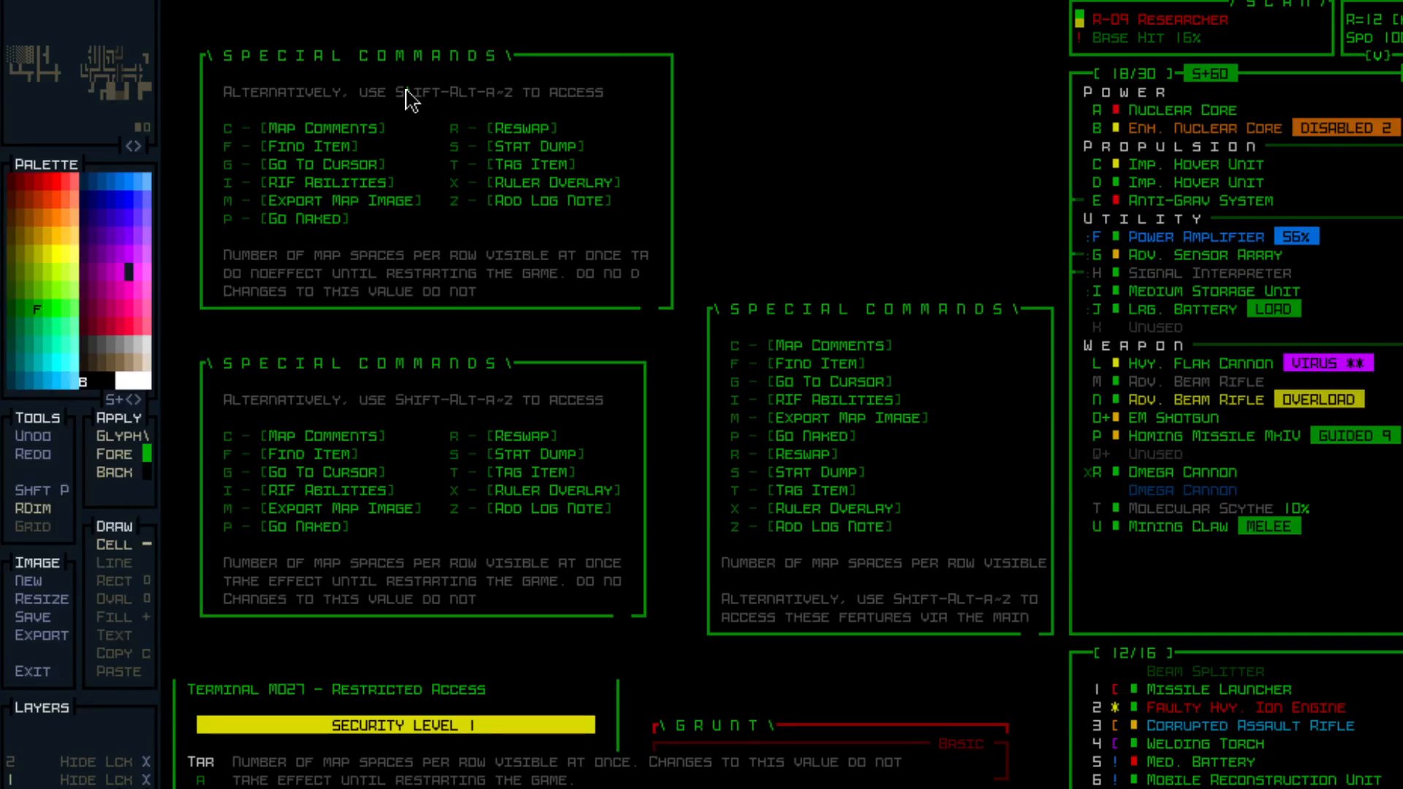
right_click(227, 129)
right_click(503, 128)
click(330, 527)
key(ctrl+z)
click(698, 473)
key(ctrl+c)
Examine the upper panel's description block, command columns and introductory line, and glance at the image list.
drag(223, 254, 658, 291)
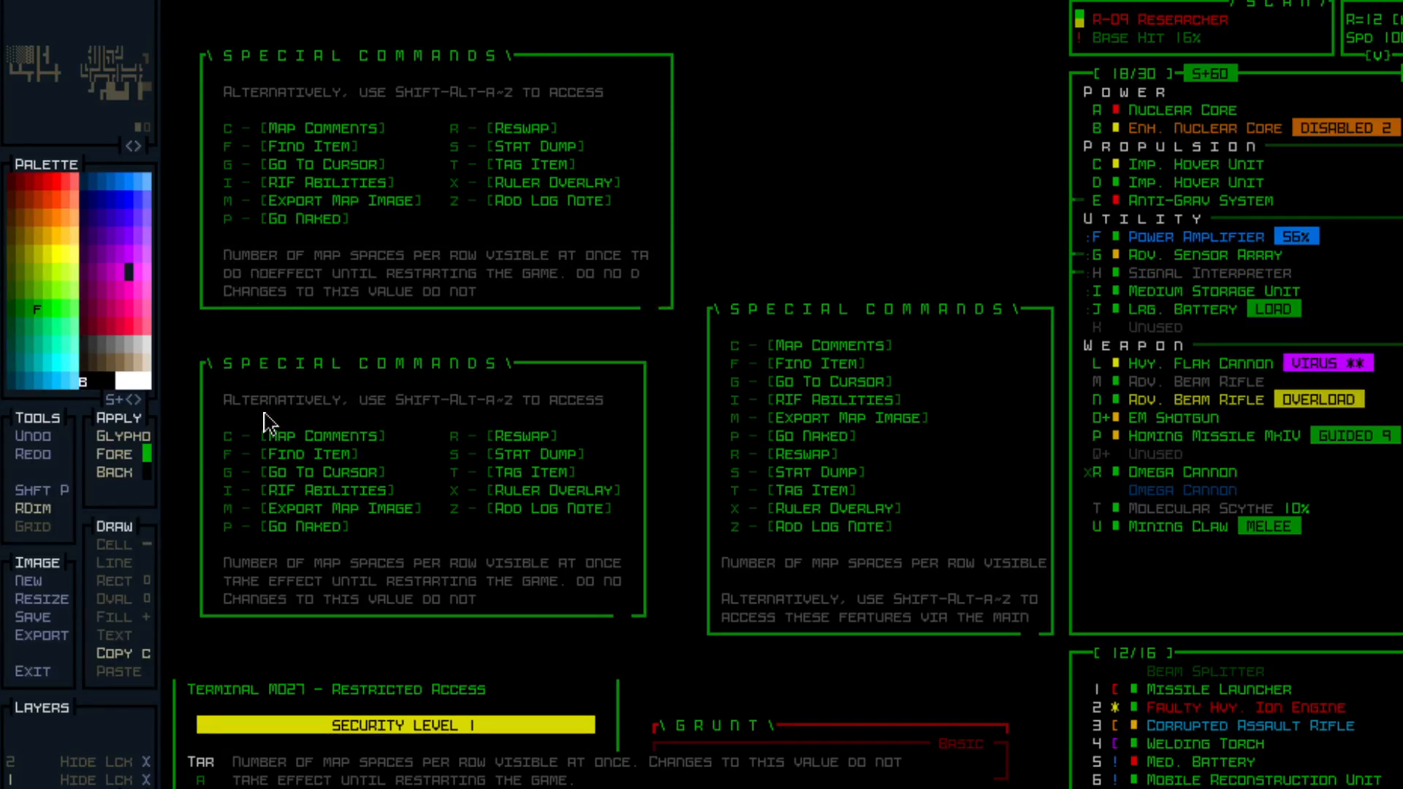
drag(223, 254, 194, 53)
drag(232, 256, 659, 301)
drag(262, 125, 628, 214)
drag(224, 273, 661, 301)
drag(235, 96, 618, 101)
key(Tab)
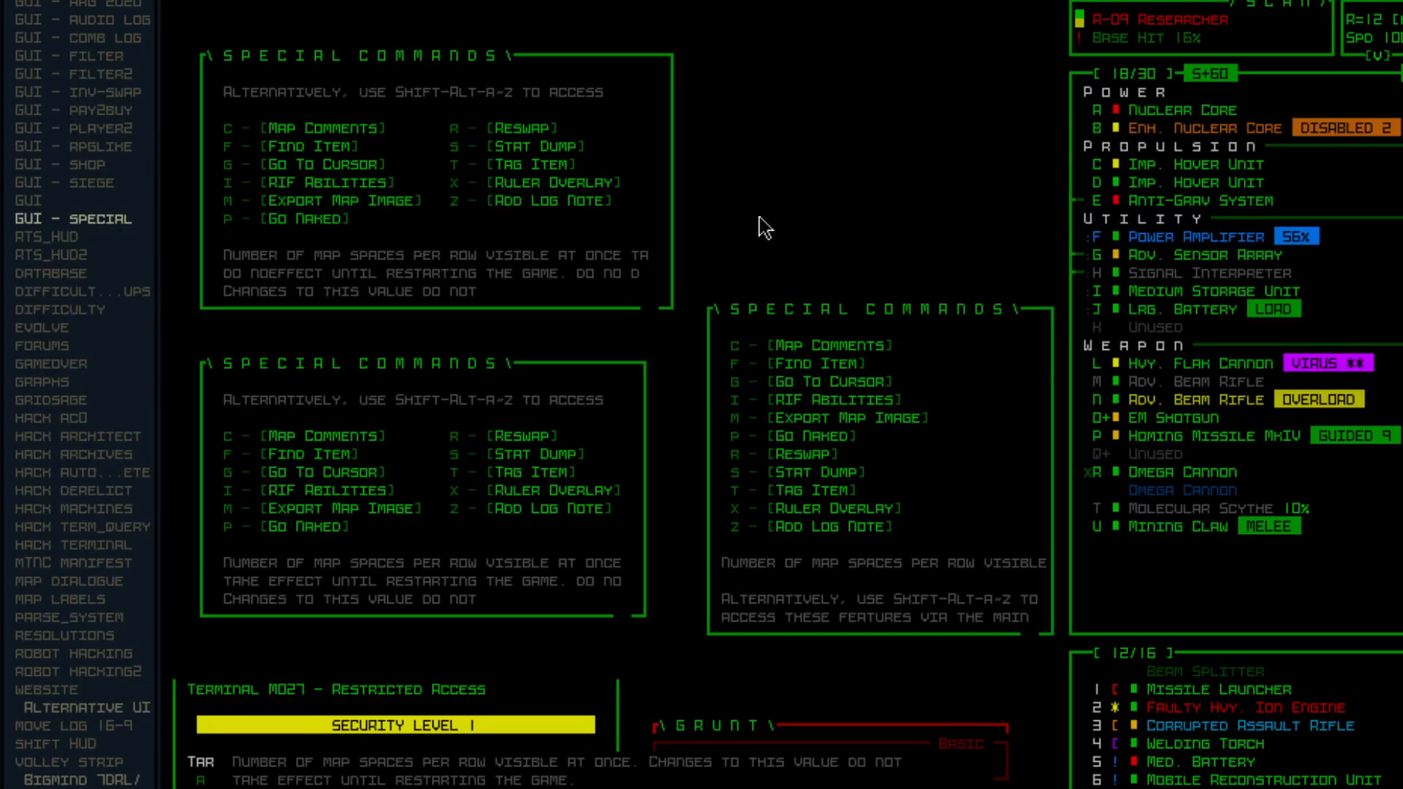
key(Tab)
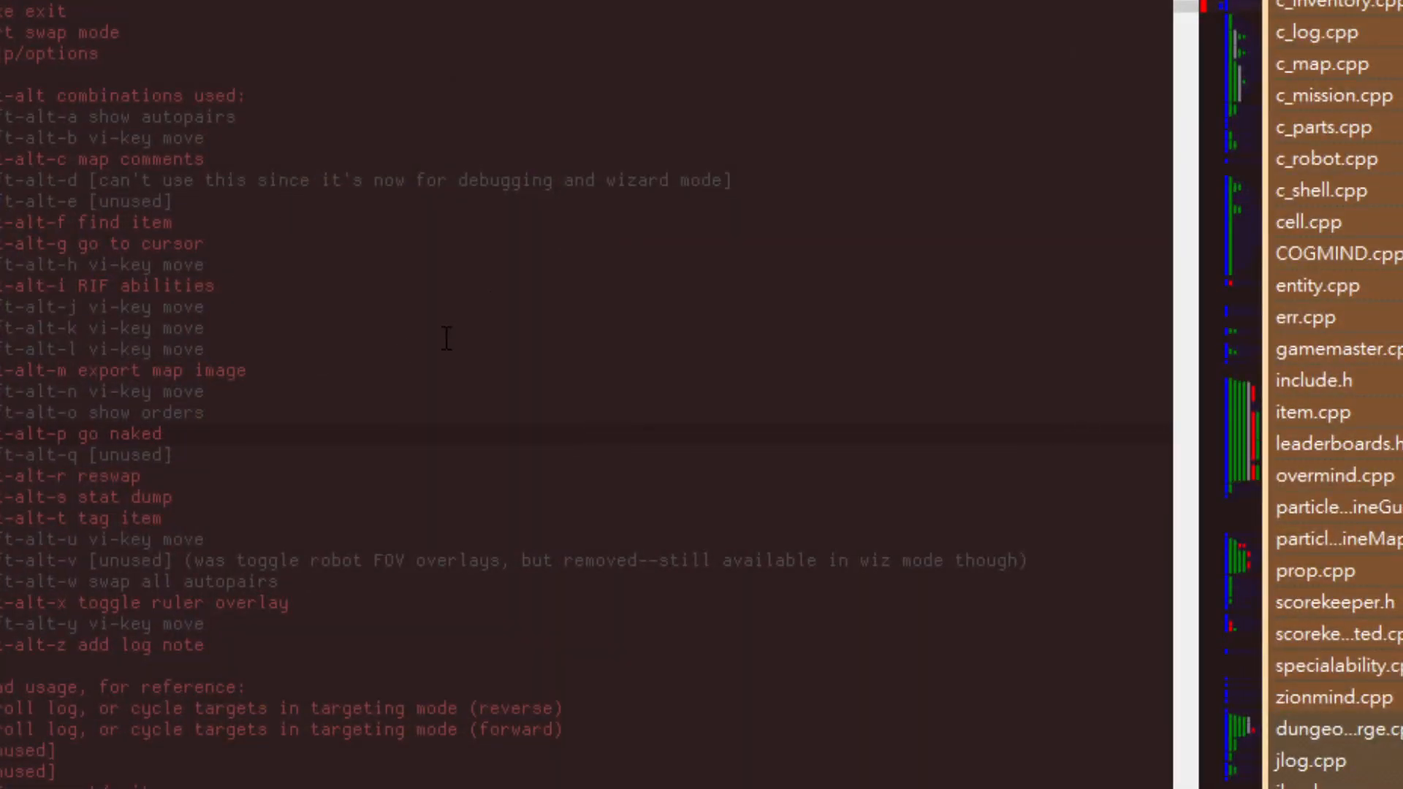
In the source code editor, review the commented list of Shift-Alt key combinations and the key assignments around it.
click(286, 114)
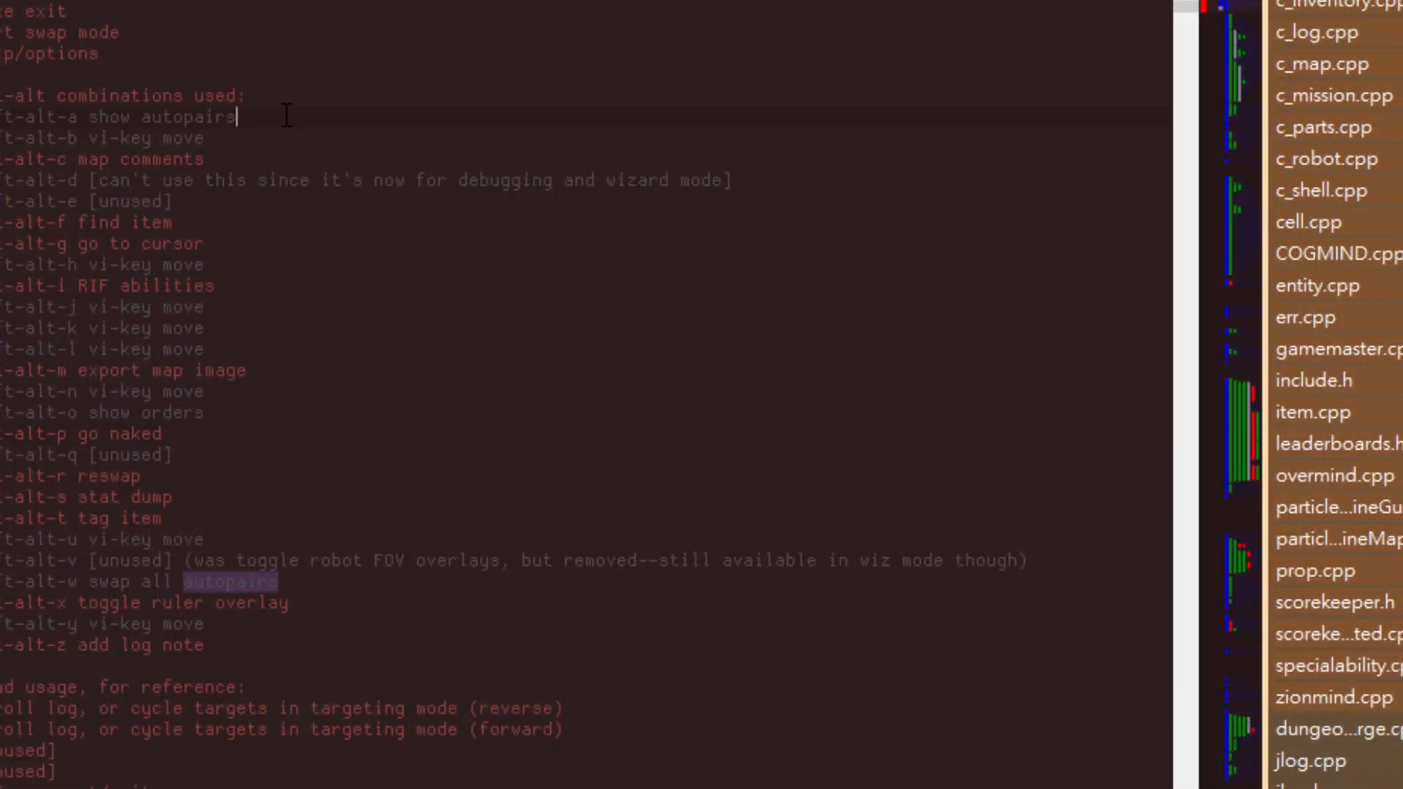
click(300, 222)
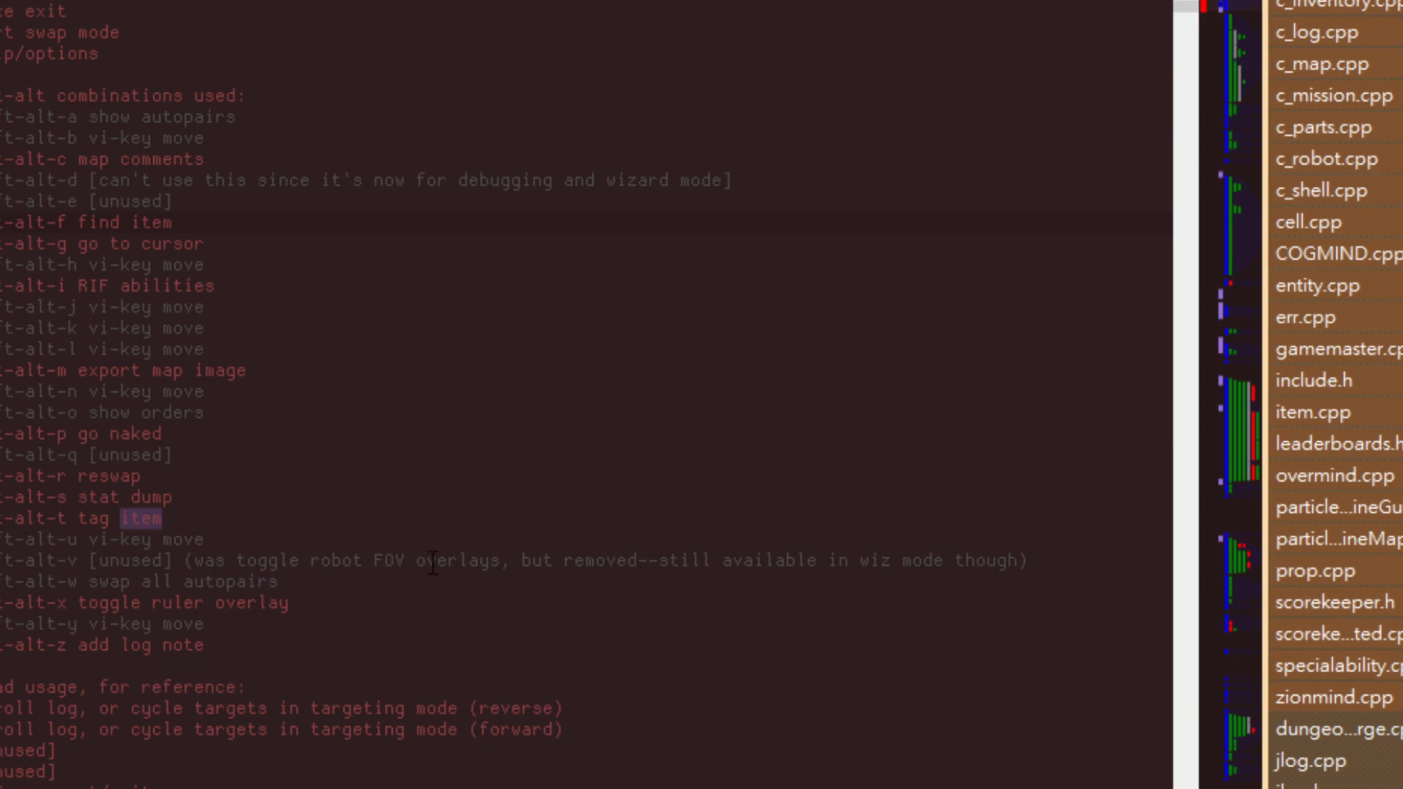
click(195, 199)
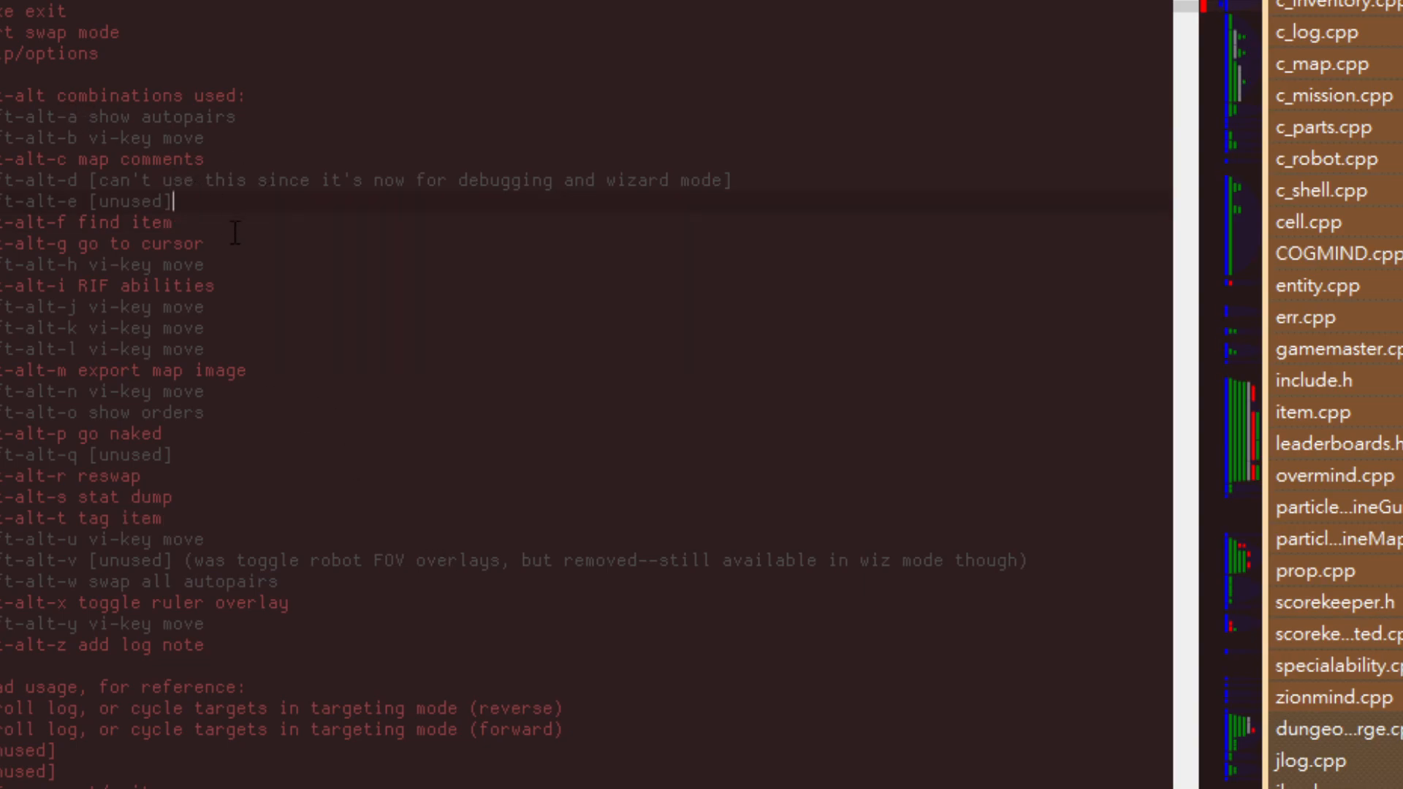
scroll(128, 347, down, 3)
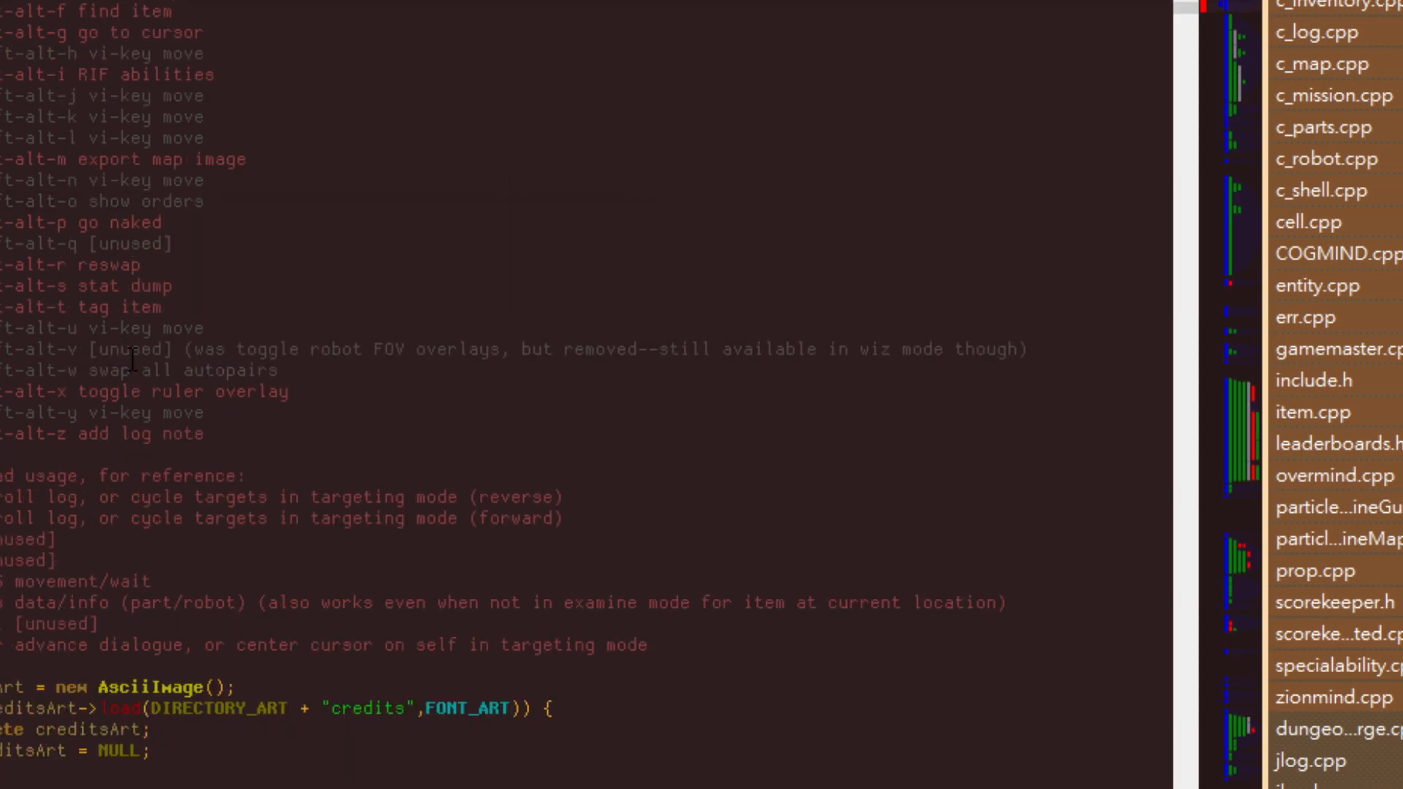
scroll(183, 305, up, 10)
scroll(182, 305, down, 7)
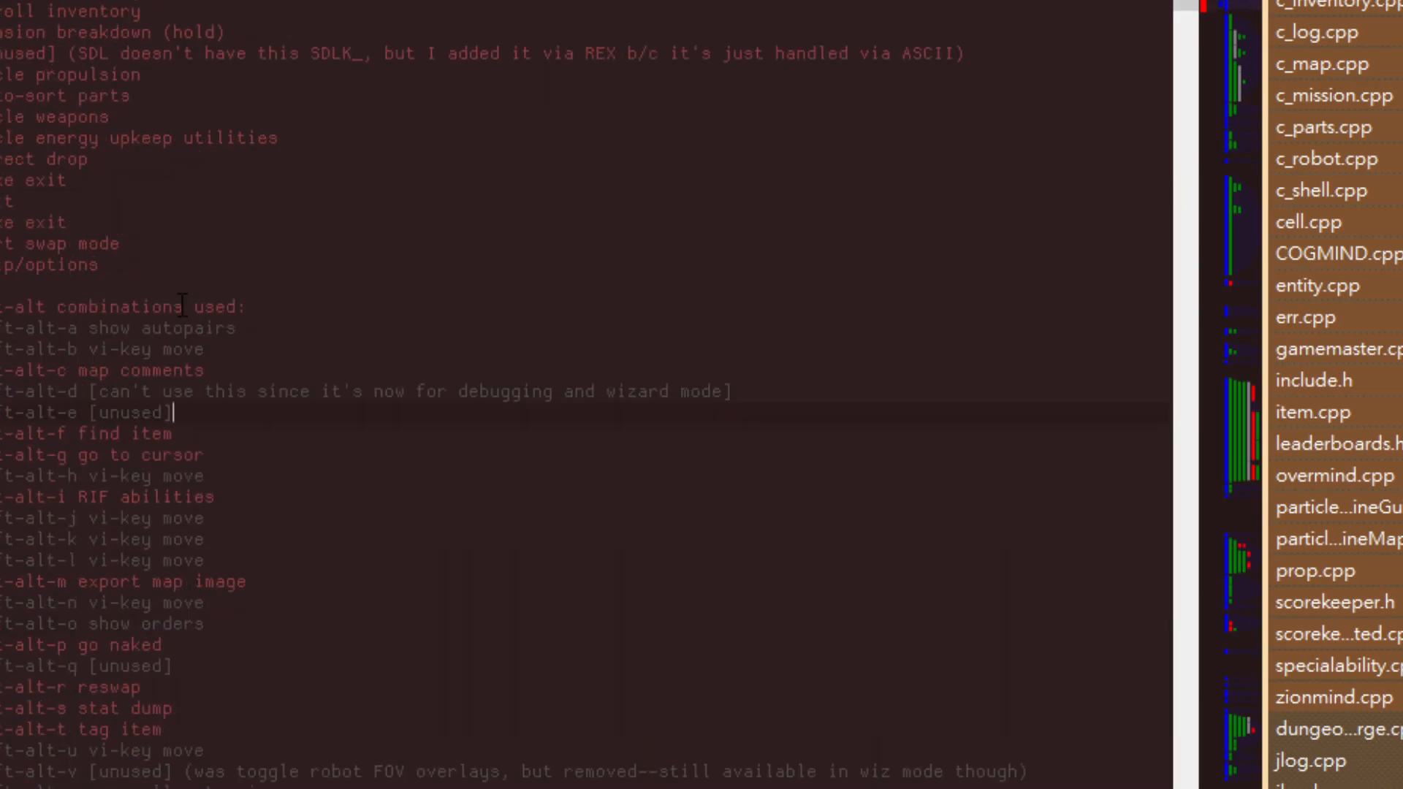
scroll(285, 537, up, 3)
scroll(275, 409, down, 3)
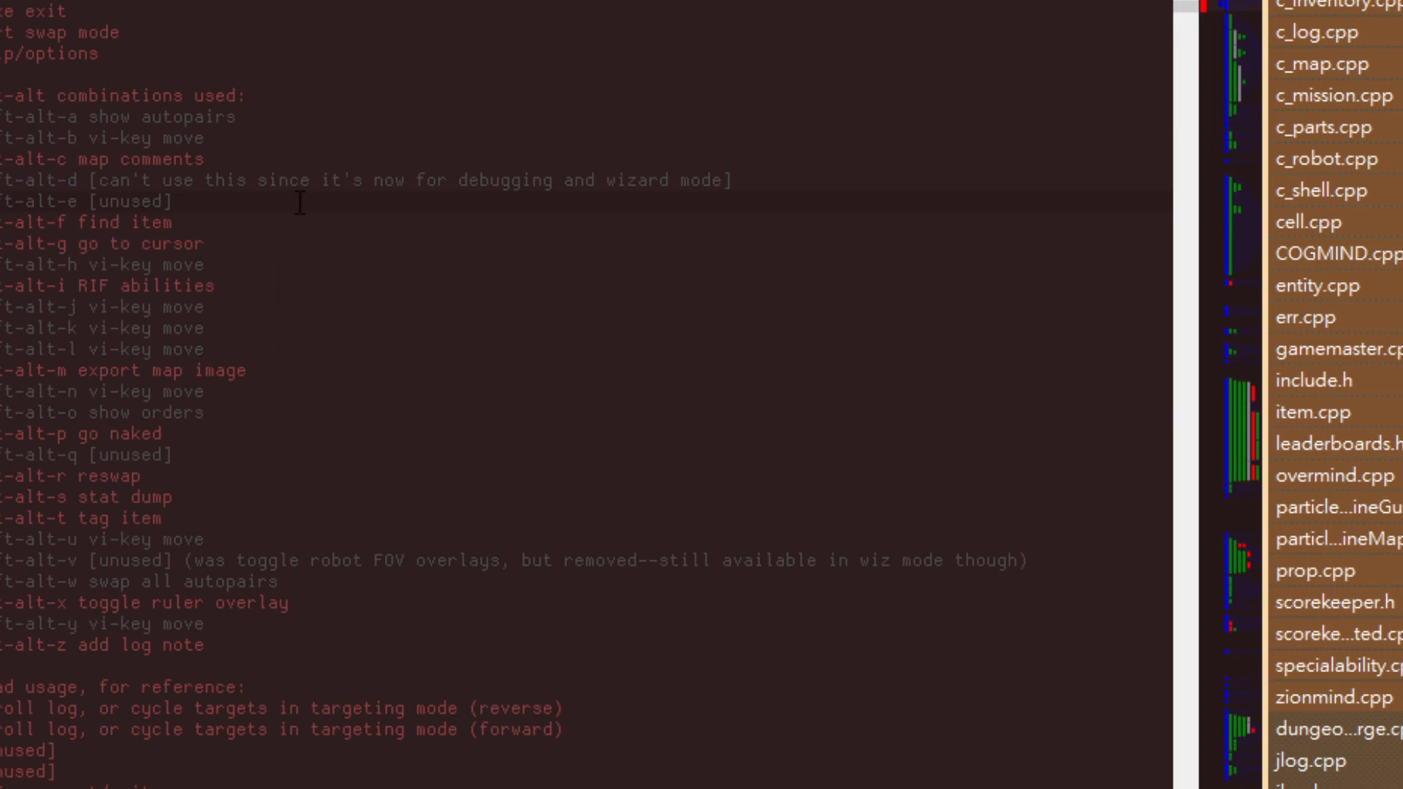